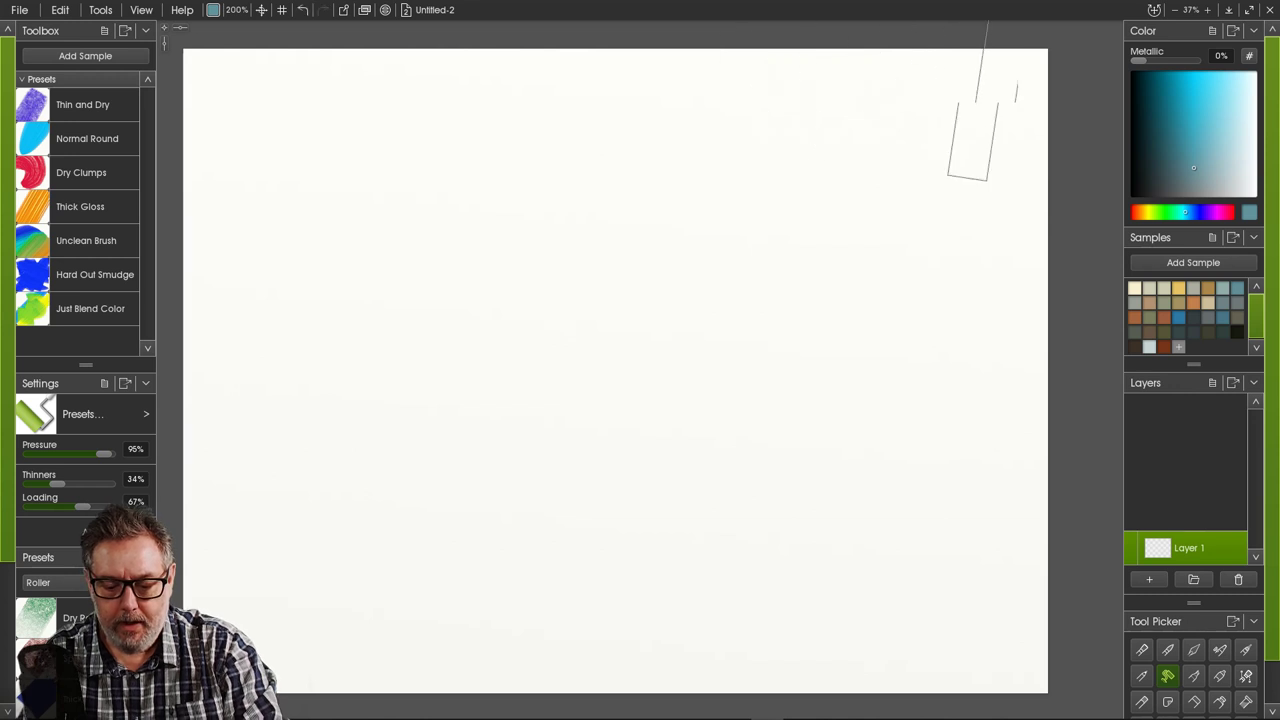
- Cover the whole blank canvas with a muted blue base using the Roller, filling in the remaining pale gaps
mouse_move(971, 131)
left_mouse_down()
mouse_move(631, 81)
mouse_move(1044, 125)
mouse_move(1019, 100)
mouse_move(1048, 143)
mouse_move(314, 94)
mouse_move(594, 119)
mouse_move(512, 88)
mouse_move(177, 119)
mouse_move(204, 112)
mouse_move(644, 313)
mouse_move(450, 207)
mouse_move(925, 265)
mouse_move(824, 219)
mouse_move(1082, 275)
mouse_move(635, 313)
mouse_move(756, 304)
mouse_move(354, 285)
mouse_move(146, 240)
mouse_move(187, 188)
mouse_move(263, 387)
mouse_move(231, 310)
mouse_move(272, 562)
mouse_move(256, 394)
mouse_move(475, 506)
mouse_move(350, 394)
mouse_move(715, 462)
mouse_move(465, 362)
mouse_move(1008, 485)
mouse_move(950, 390)
mouse_move(1038, 375)
mouse_move(1000, 450)
mouse_move(1014, 445)
mouse_move(1050, 619)
mouse_move(1019, 593)
mouse_move(328, 593)
mouse_move(638, 625)
mouse_move(1065, 638)
mouse_move(200, 612)
mouse_move(275, 631)
mouse_move(200, 531)
mouse_move(225, 519)
mouse_move(225, 665)
left_mouse_up()
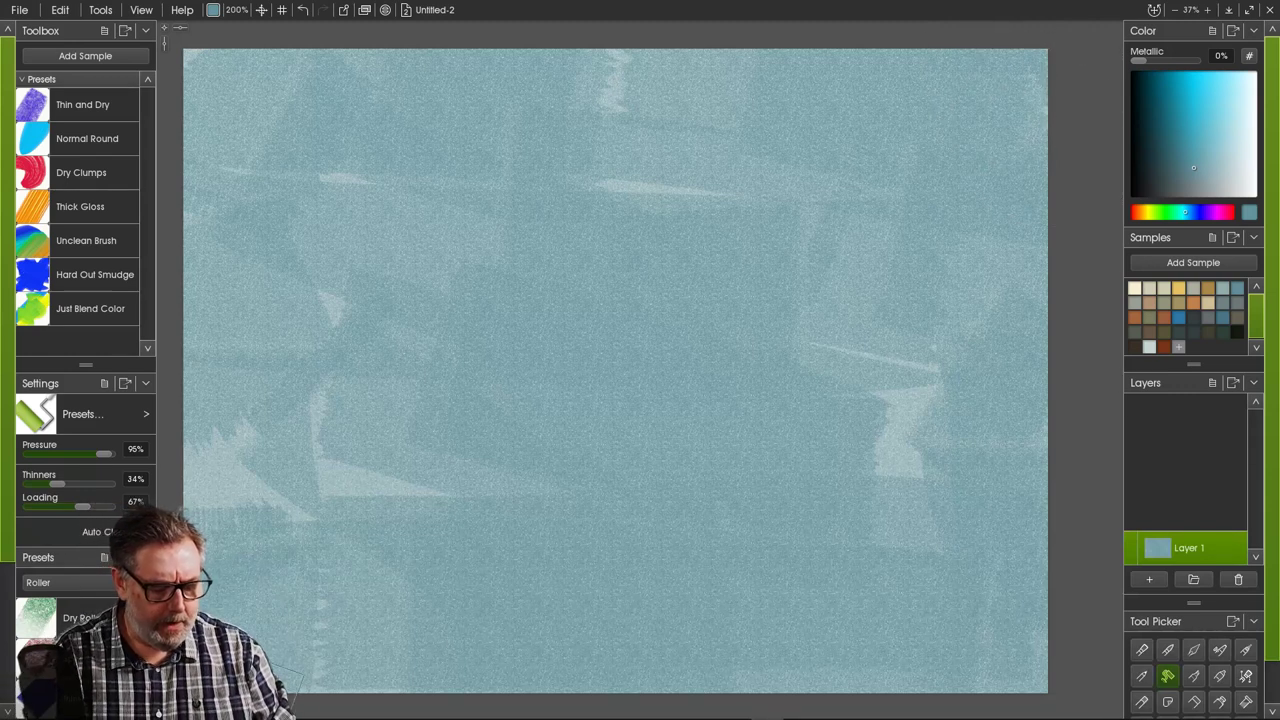
mouse_move(200, 405)
left_mouse_down()
mouse_move(275, 430)
mouse_move(430, 700)
left_mouse_up()
left_click_drag(771, 340, 910, 460)
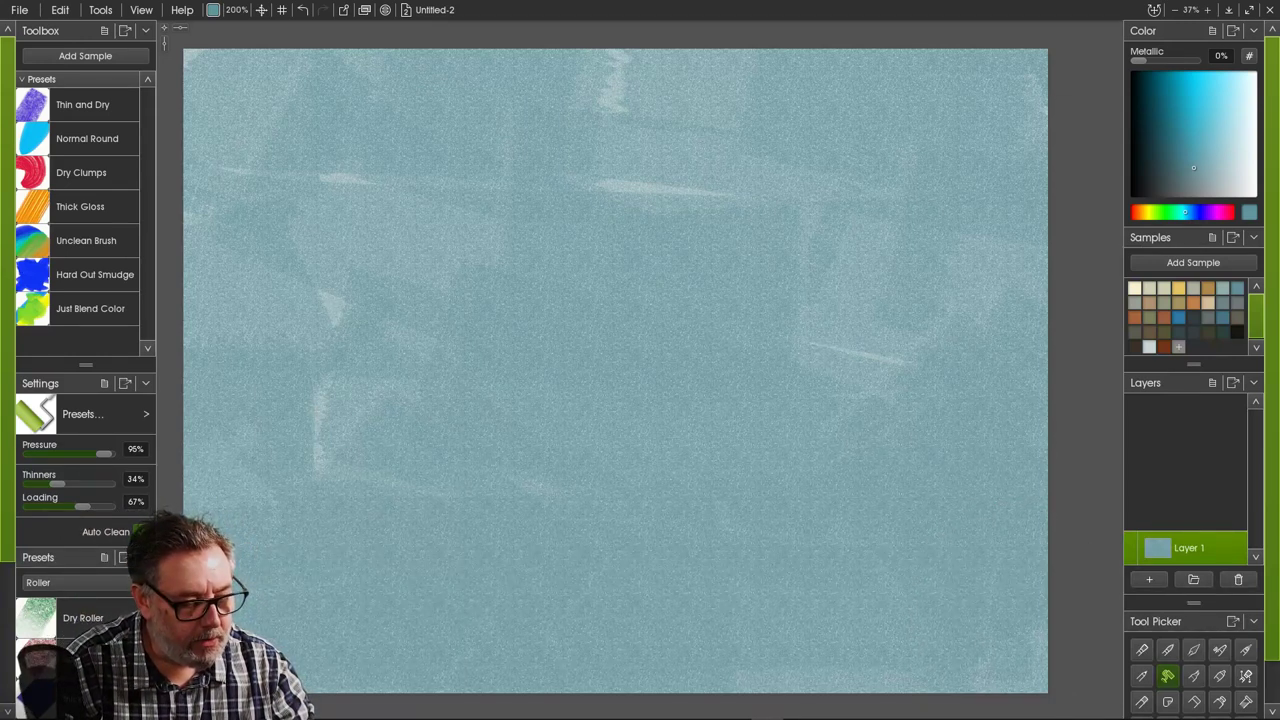
- With the Unclean Brush preset and a grey-green sample, paint strokes near the canvas's right edge and a horizontal band across the middle
left_click(86, 241)
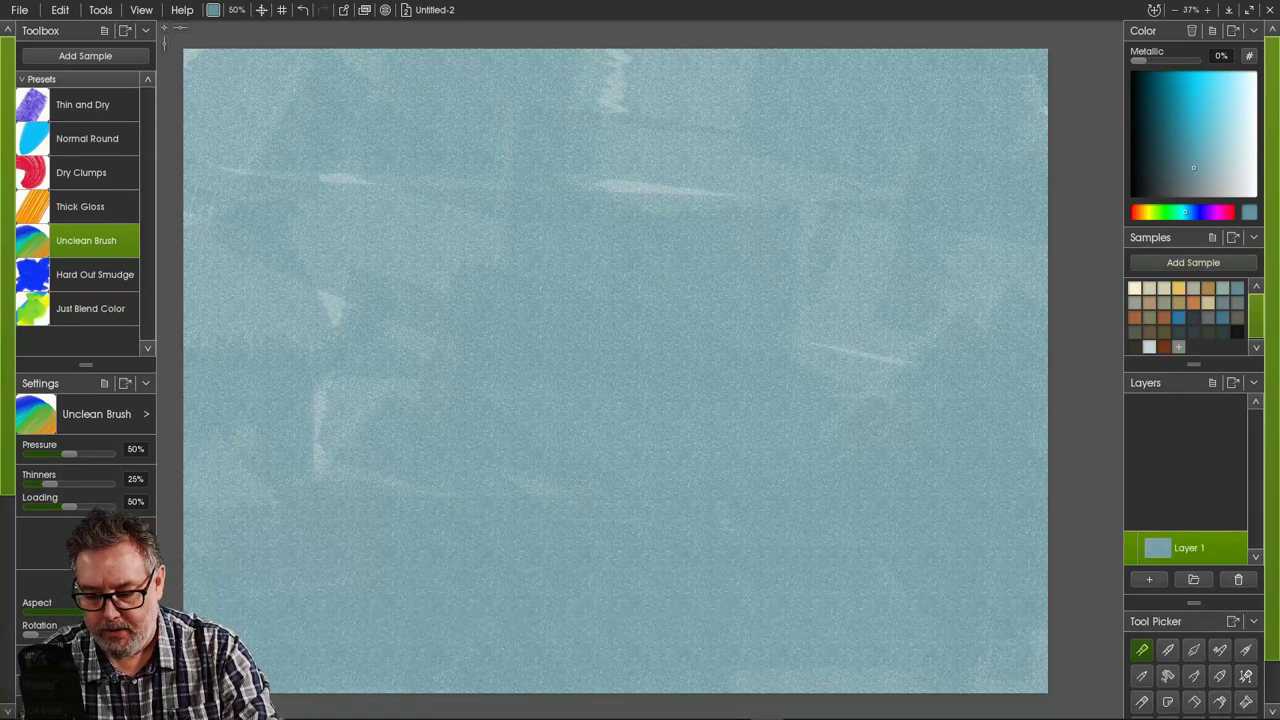
left_click(1223, 288)
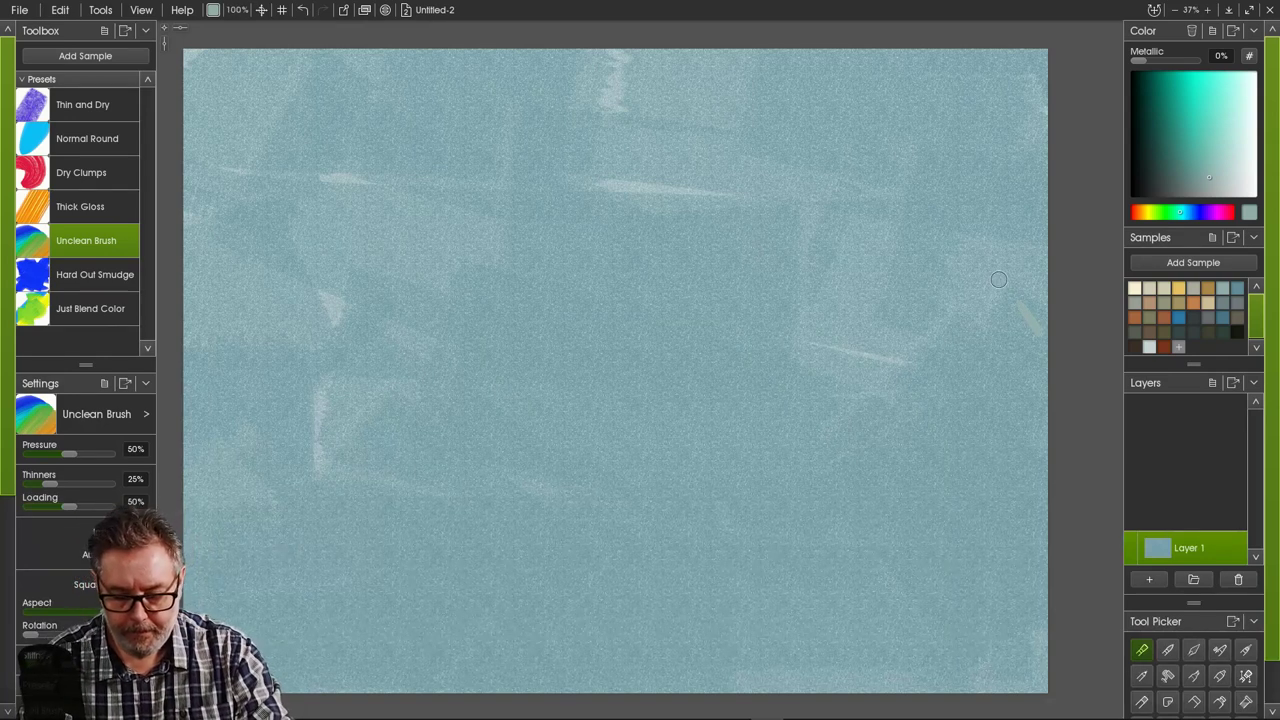
mouse_move(998, 279)
left_mouse_down()
mouse_move(1030, 280)
mouse_move(1002, 230)
mouse_move(1005, 315)
mouse_move(1034, 346)
mouse_move(925, 330)
mouse_move(1036, 373)
left_mouse_up()
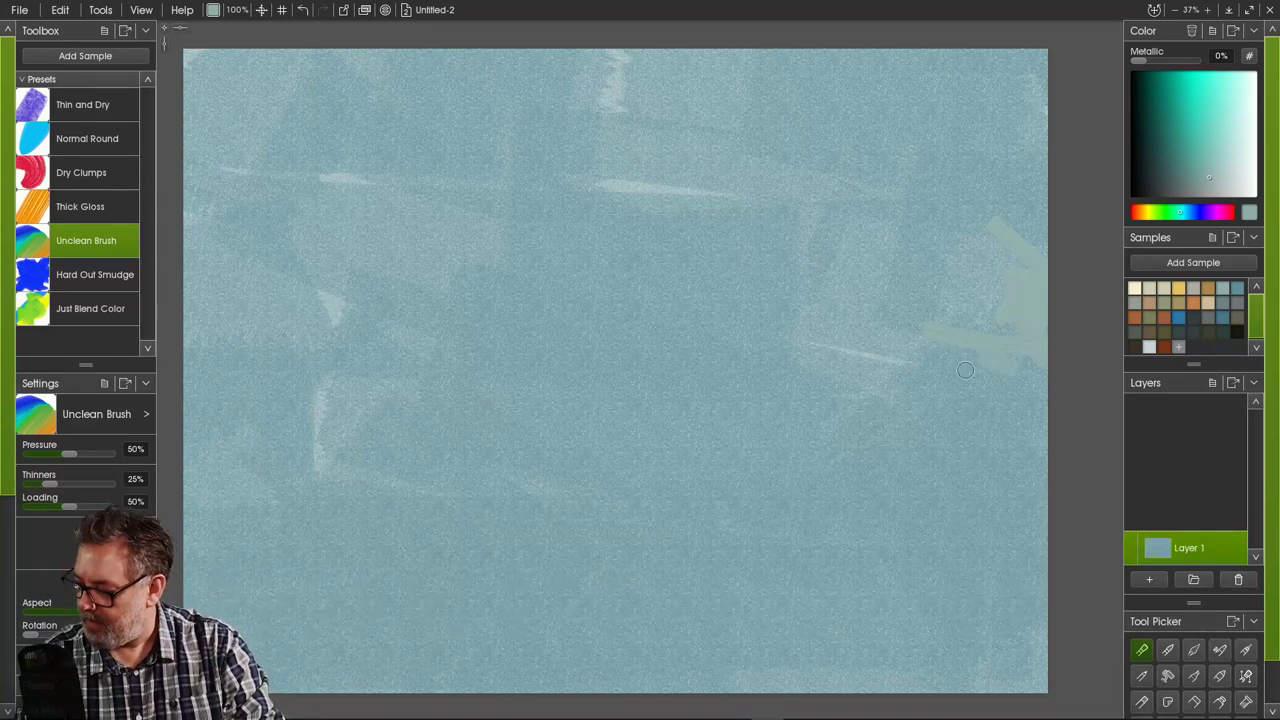
mouse_move(1038, 445)
left_mouse_down()
mouse_move(922, 429)
mouse_move(1043, 429)
mouse_move(965, 410)
mouse_move(1020, 411)
left_mouse_up()
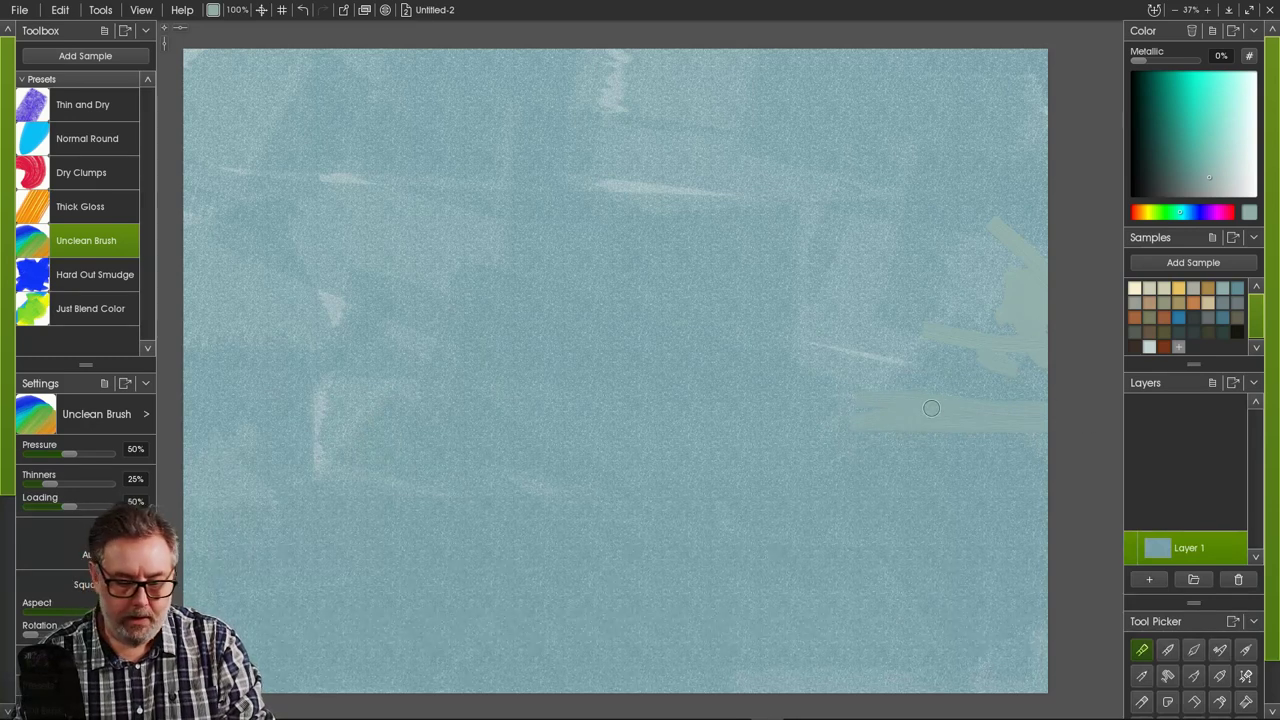
mouse_move(931, 408)
left_mouse_down()
mouse_move(245, 409)
mouse_move(493, 401)
left_mouse_up()
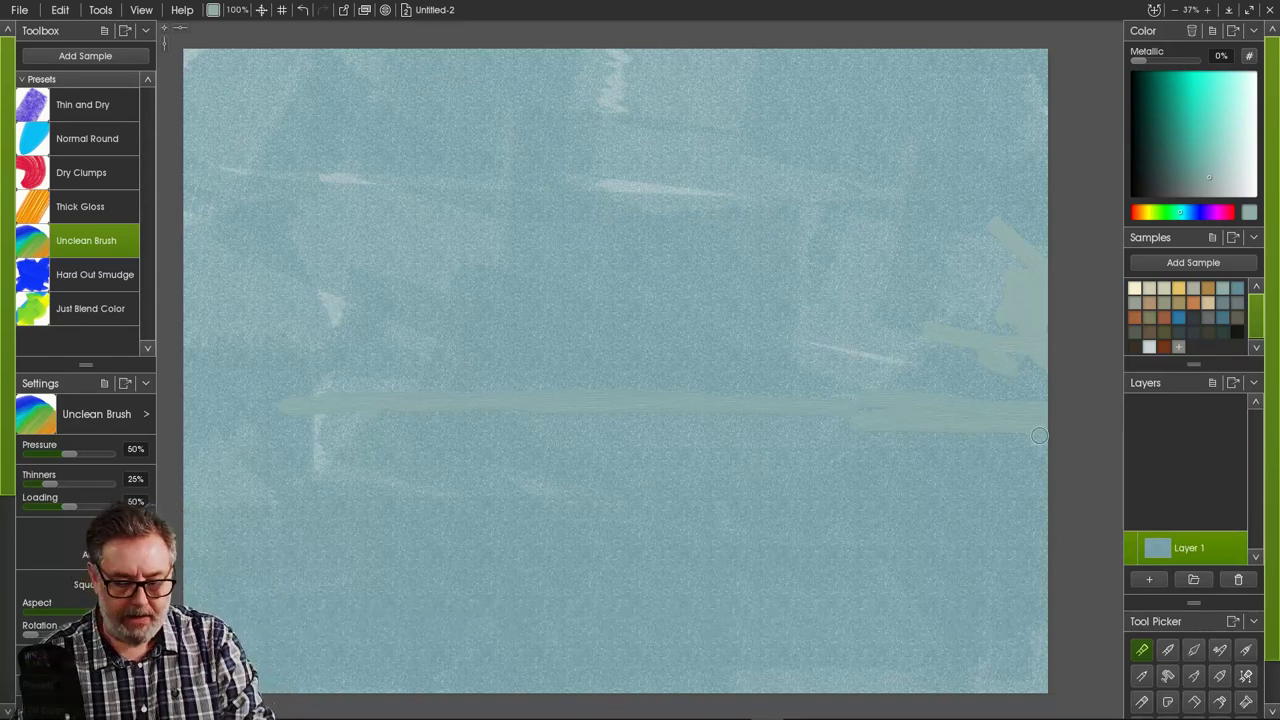
mouse_move(1039, 435)
left_mouse_down()
mouse_move(721, 420)
mouse_move(1034, 446)
mouse_move(532, 430)
mouse_move(761, 432)
mouse_move(309, 443)
mouse_move(190, 426)
mouse_move(530, 432)
left_mouse_up()
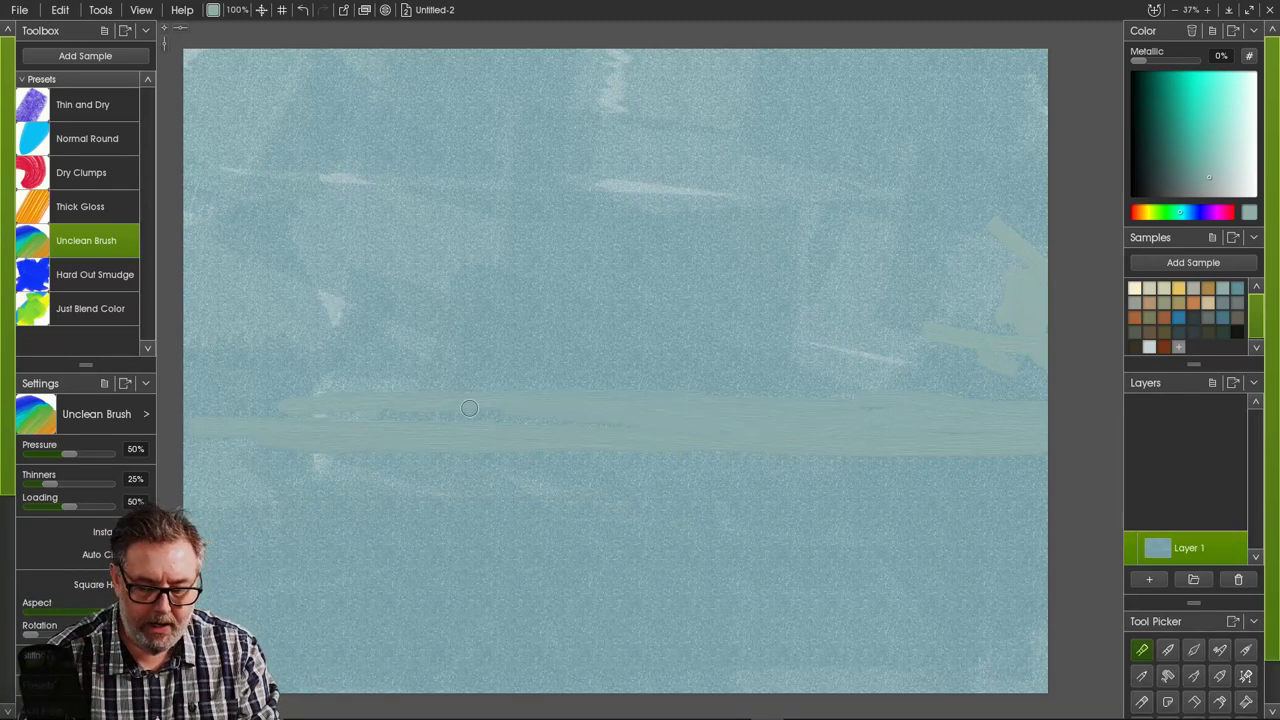
left_click_drag(491, 421, 533, 407)
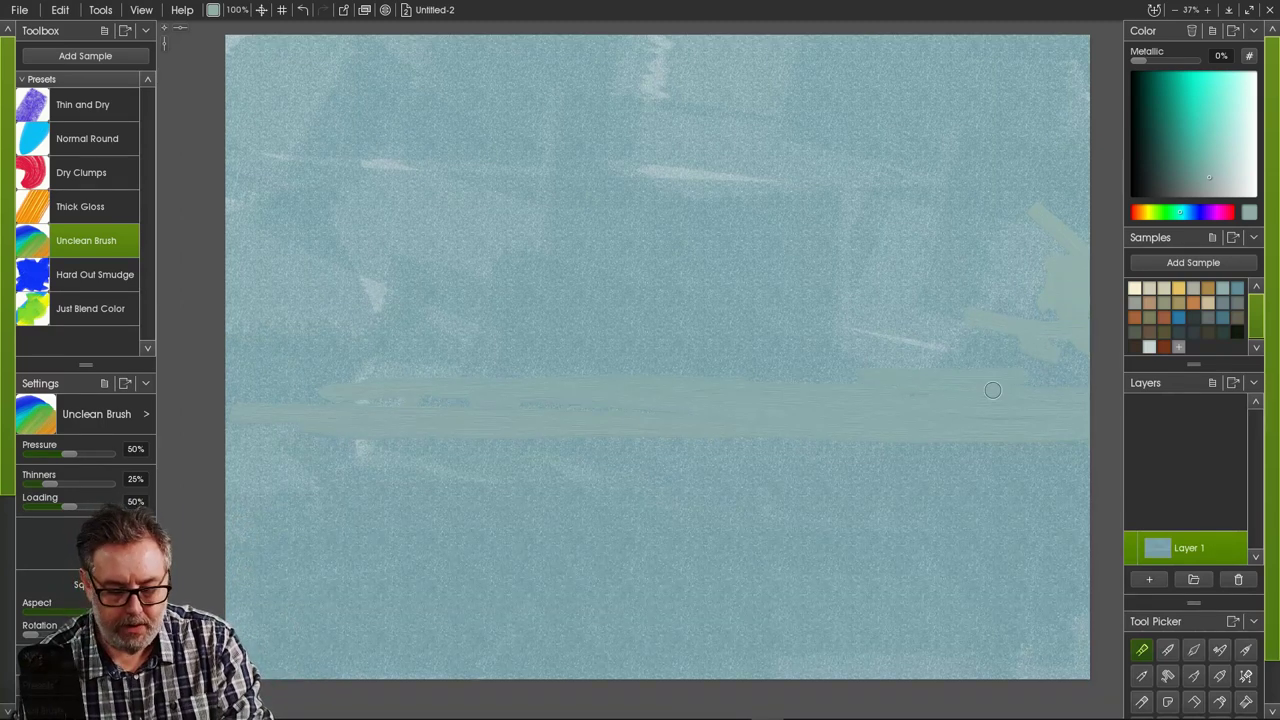
- Lighten the paint to a pale grey-green and brush highlights along the upper edge of the band's right half
left_click(1232, 174)
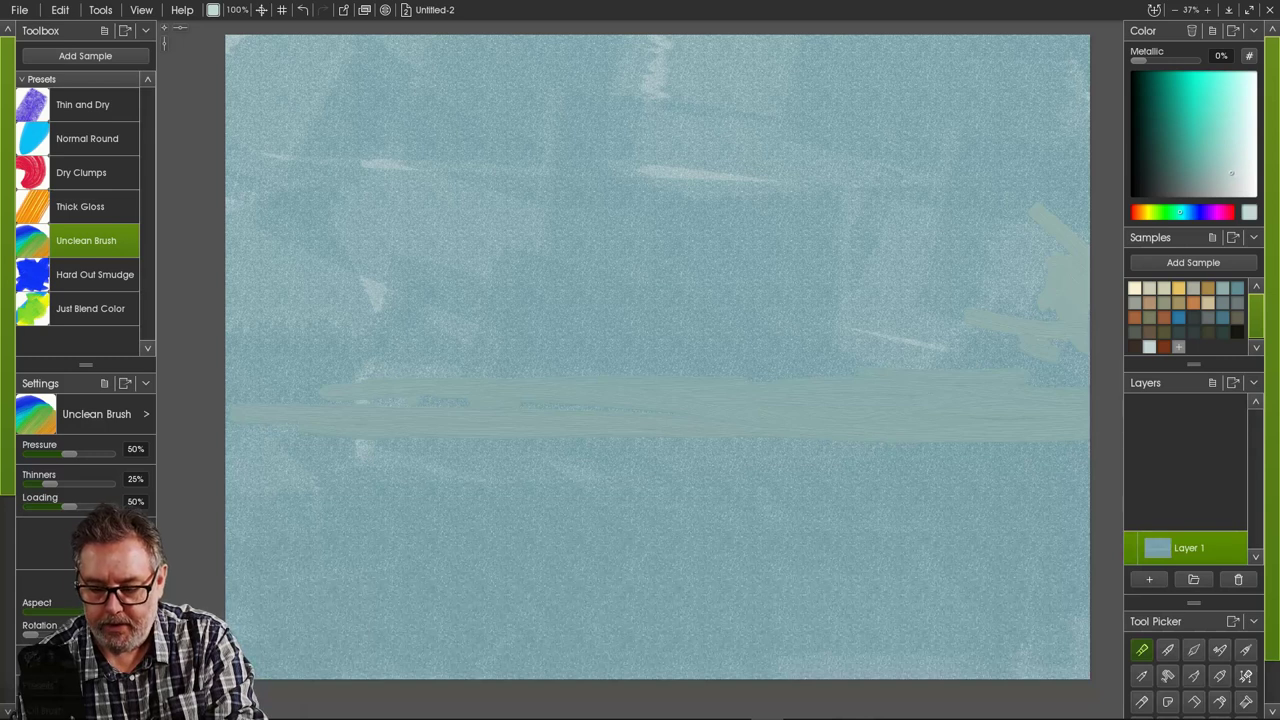
left_click_drag(1022, 378, 870, 373)
mouse_move(972, 382)
left_mouse_down()
mouse_move(1086, 382)
mouse_move(992, 388)
left_mouse_up()
mouse_move(847, 387)
left_mouse_down()
mouse_move(757, 386)
mouse_move(848, 374)
left_mouse_up()
mouse_move(770, 380)
left_mouse_down()
mouse_move(694, 381)
mouse_move(808, 382)
left_mouse_up()
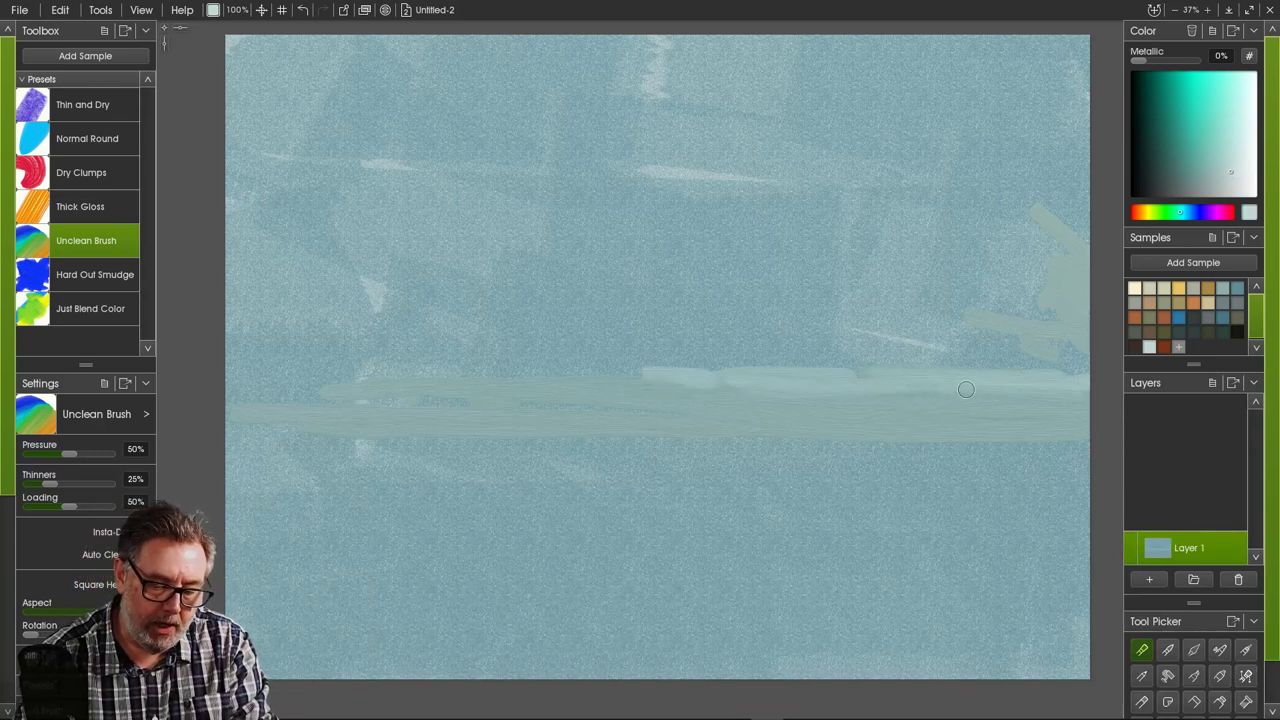
left_click(859, 362)
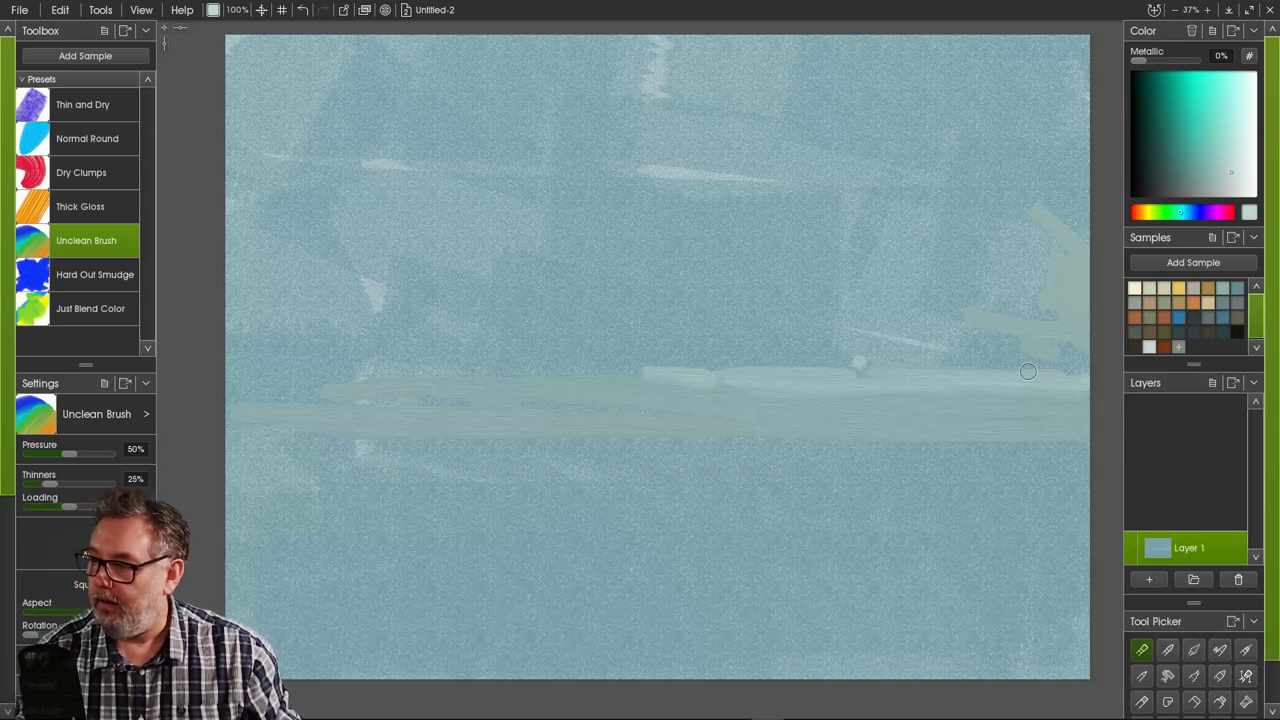
left_click_drag(648, 376, 900, 403)
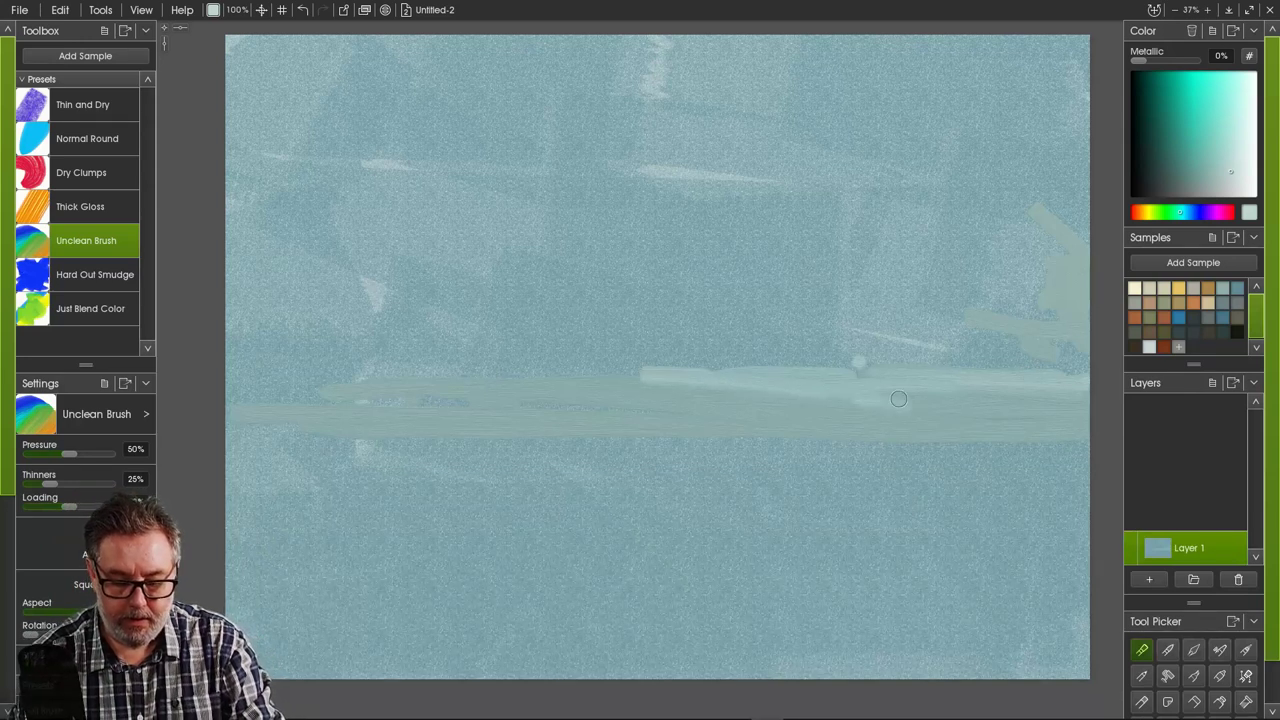
left_click_drag(828, 376, 888, 369)
left_click_drag(845, 363, 867, 366)
- Extend the pale highlights along the band's upper edge across to the left side of the canvas
mouse_move(1039, 373)
left_mouse_down()
mouse_move(538, 370)
mouse_move(680, 382)
mouse_move(587, 380)
left_mouse_up()
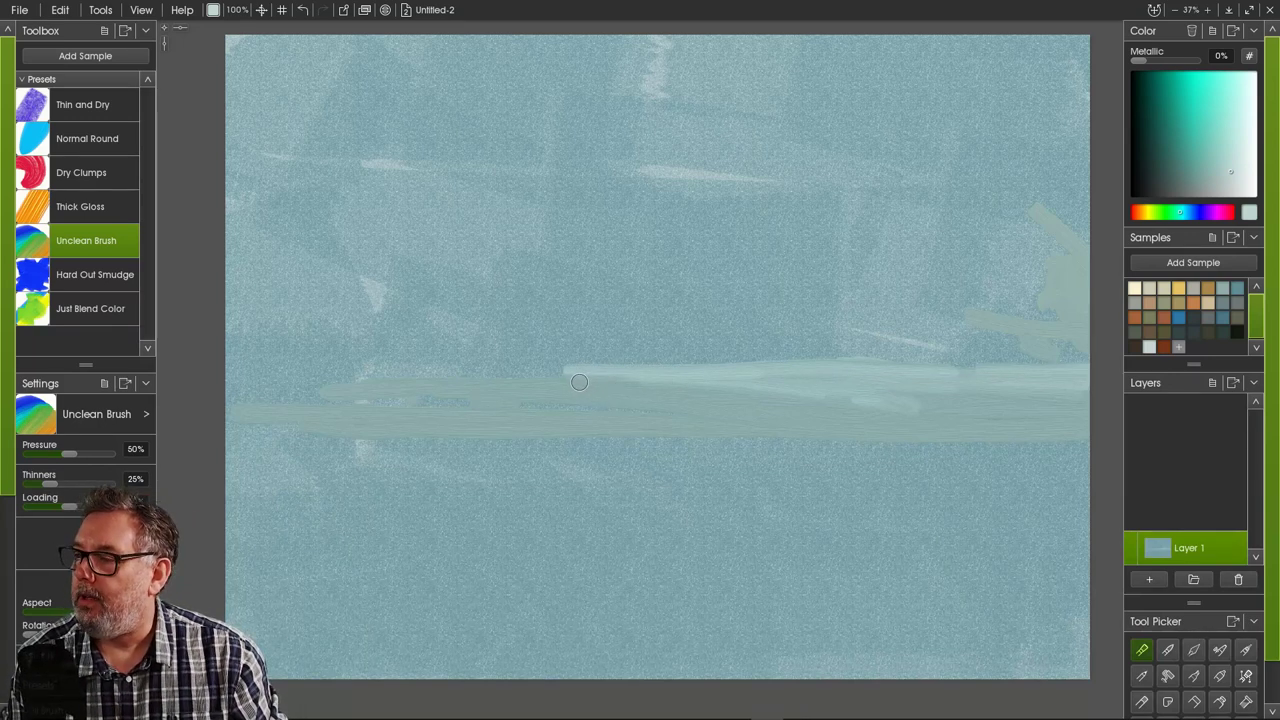
mouse_move(665, 387)
left_mouse_down()
mouse_move(501, 386)
mouse_move(624, 372)
mouse_move(234, 372)
left_mouse_up()
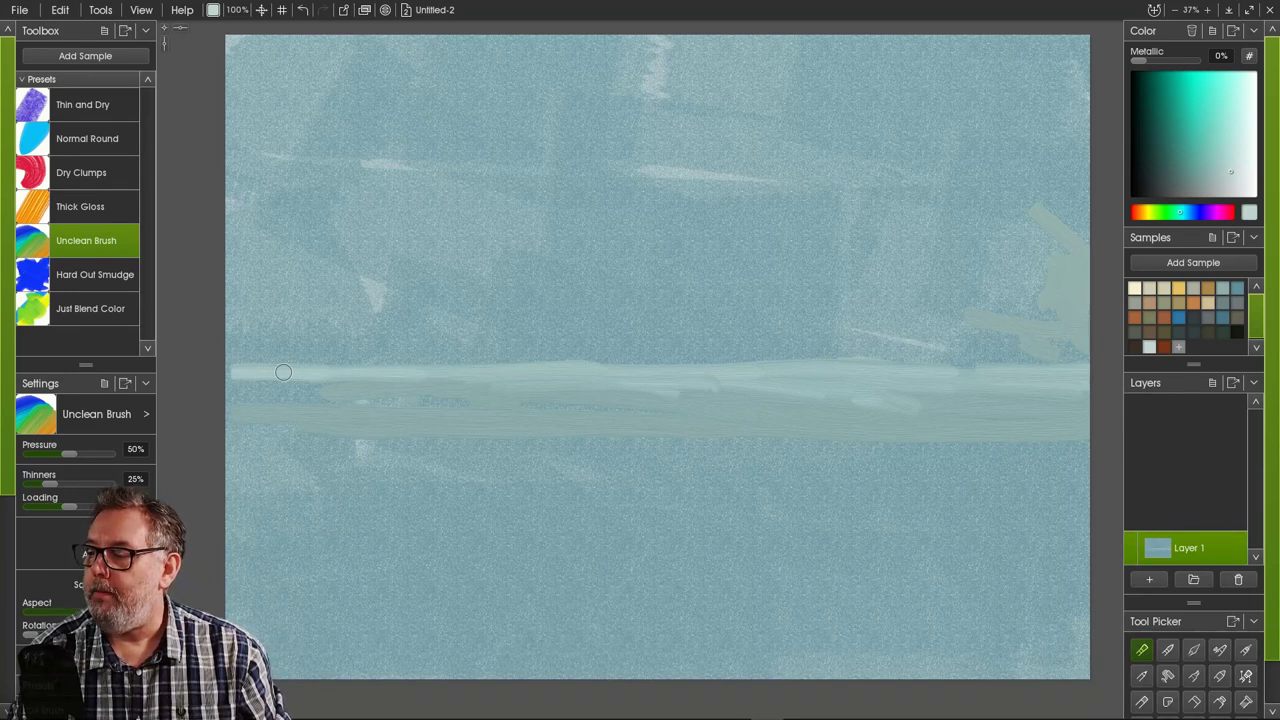
mouse_move(236, 378)
left_mouse_down()
mouse_move(351, 380)
mouse_move(214, 385)
mouse_move(480, 391)
left_mouse_up()
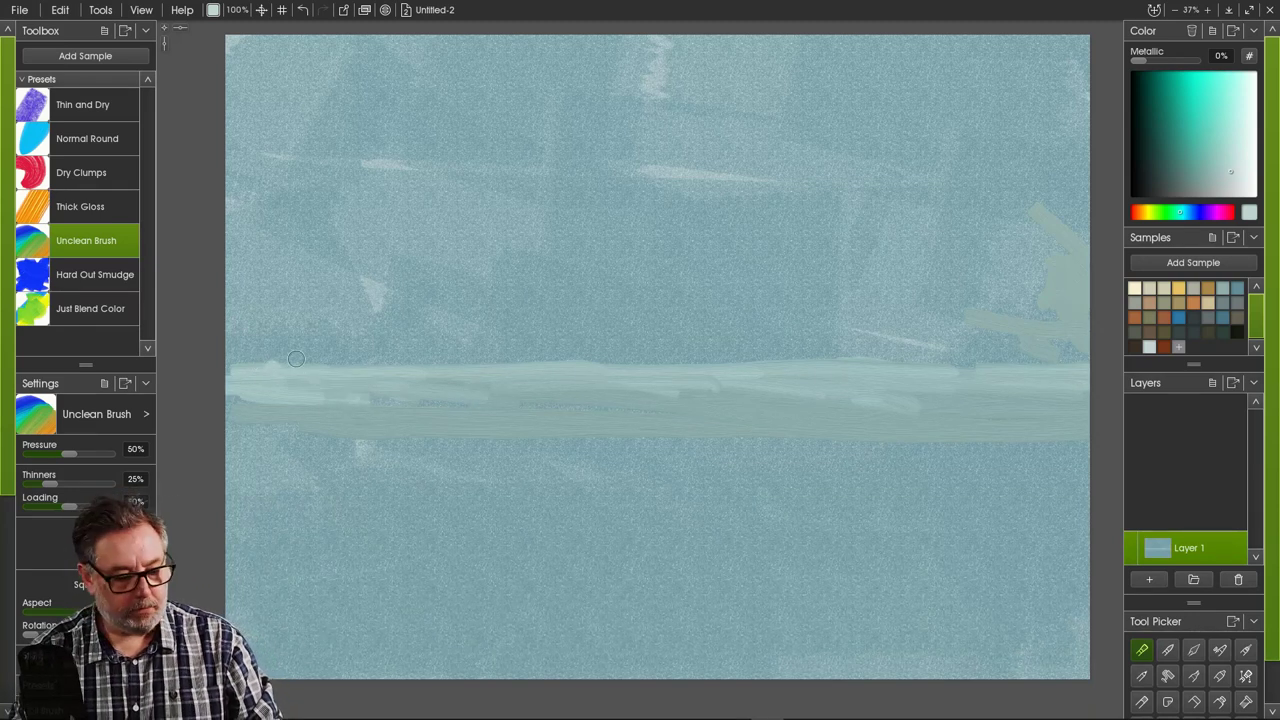
mouse_move(296, 358)
left_mouse_down()
mouse_move(232, 352)
mouse_move(1037, 369)
left_mouse_up()
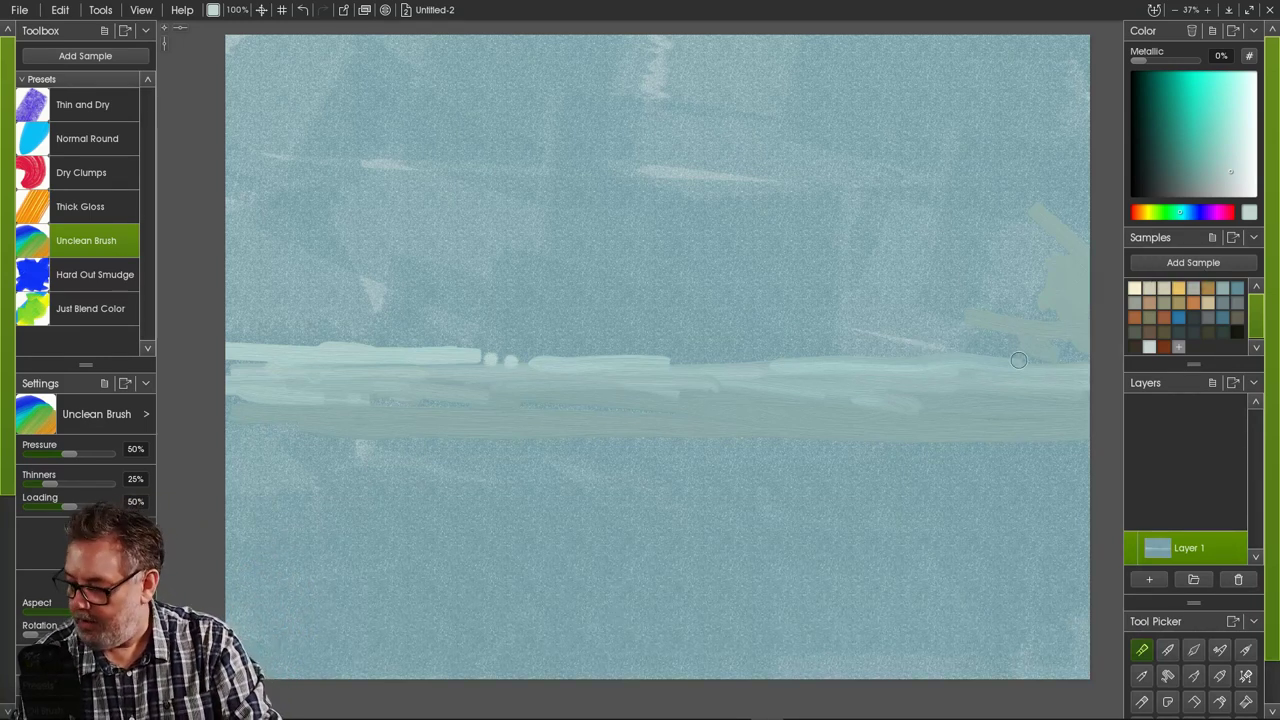
- Paint tall pale strokes up the canvas's right edge and add short olive-grey strokes beside their lower part
mouse_move(1028, 359)
left_mouse_down()
mouse_move(1079, 347)
mouse_move(951, 352)
mouse_move(1105, 354)
mouse_move(975, 355)
mouse_move(966, 409)
left_mouse_up()
mouse_move(1065, 326)
left_mouse_down()
mouse_move(1070, 254)
mouse_move(1079, 260)
mouse_move(1051, 148)
mouse_move(1075, 159)
mouse_move(1089, 211)
mouse_move(1080, 89)
mouse_move(1070, 280)
mouse_move(1031, 120)
mouse_move(1057, 225)
mouse_move(1008, 89)
mouse_move(1046, 138)
mouse_move(1031, 100)
mouse_move(1055, 114)
mouse_move(1059, 45)
mouse_move(1091, 120)
mouse_move(1088, 184)
mouse_move(1058, 147)
mouse_move(1050, 105)
mouse_move(1046, 290)
mouse_move(1059, 203)
mouse_move(1044, 374)
mouse_move(1075, 279)
mouse_move(1063, 372)
mouse_move(1049, 276)
mouse_move(1020, 363)
mouse_move(1052, 351)
mouse_move(1046, 341)
mouse_move(997, 384)
mouse_move(1021, 305)
mouse_move(1012, 354)
left_mouse_up()
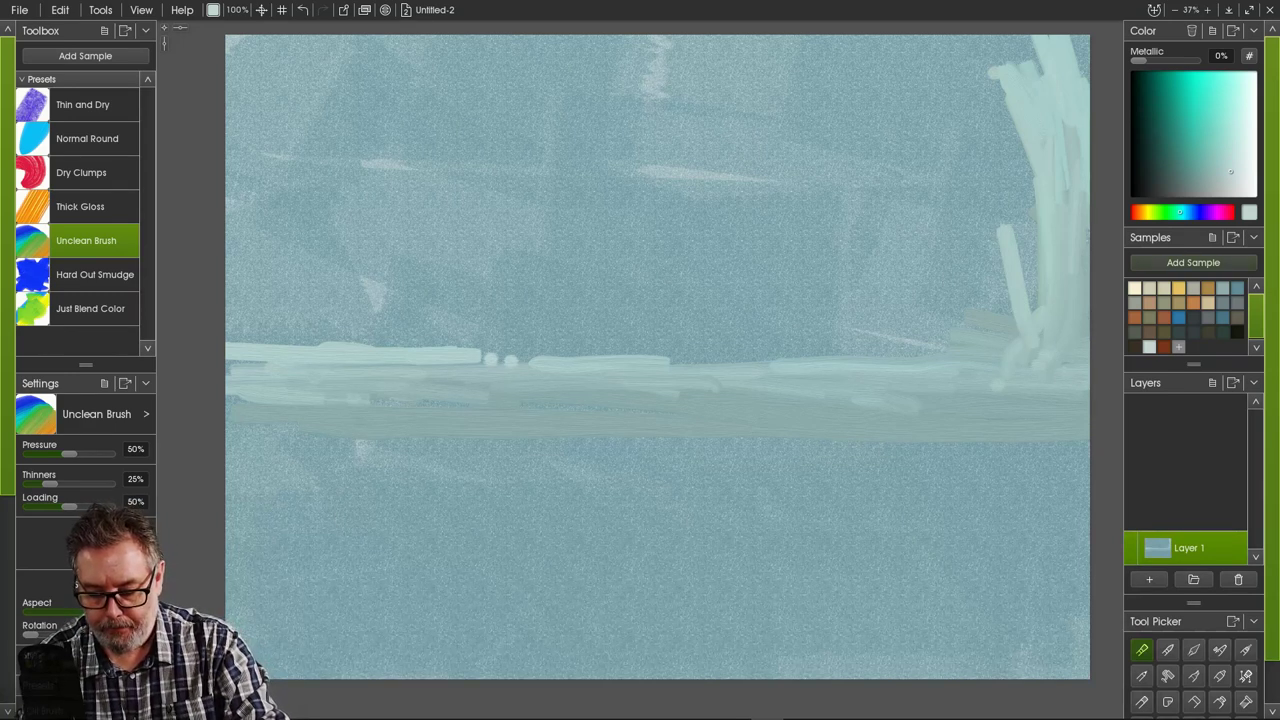
left_click(1149, 317)
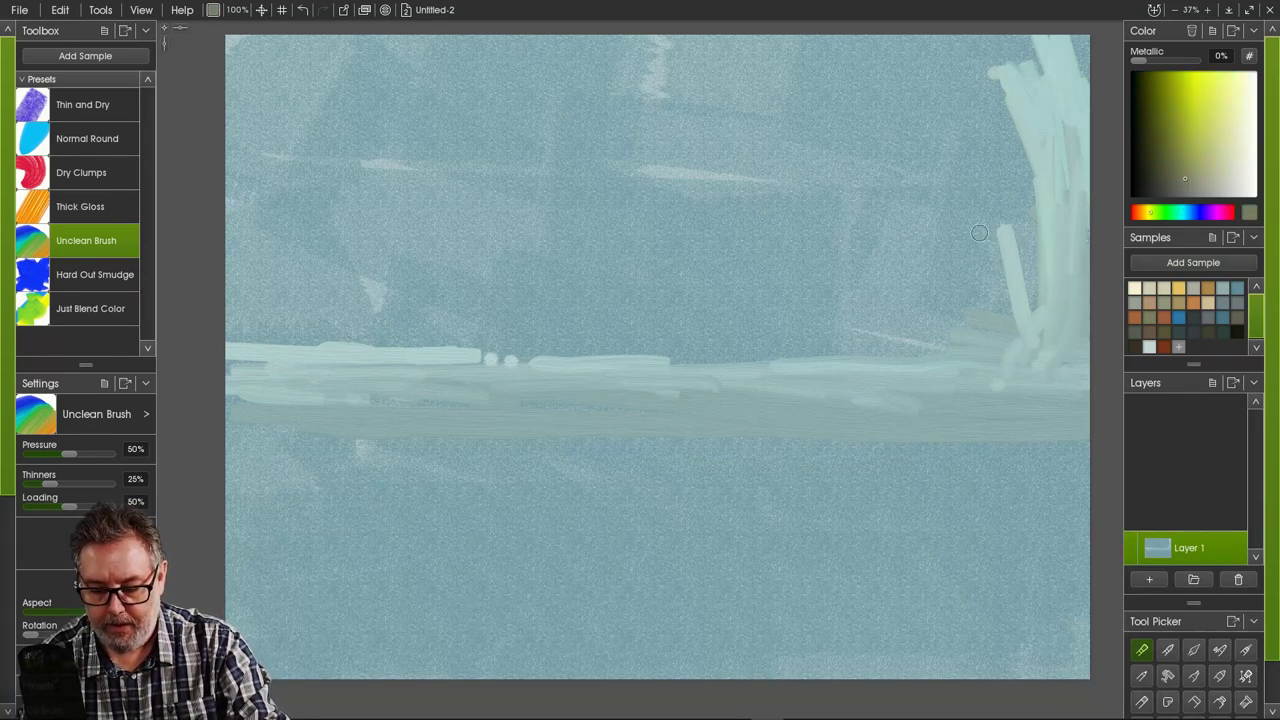
mouse_move(1021, 260)
left_mouse_down()
mouse_move(1031, 300)
mouse_move(1028, 226)
left_mouse_up()
left_click_drag(1014, 279, 994, 295)
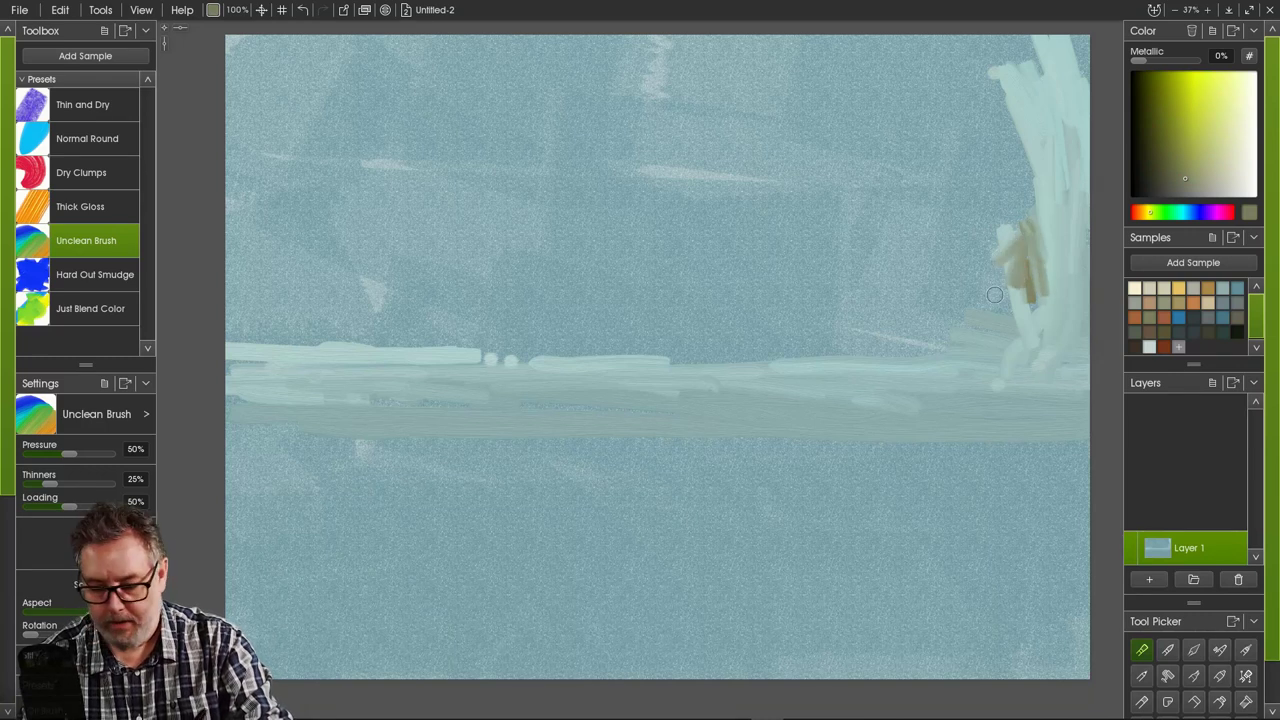
- Pick a dark slate sample and build up a dark bushy mass above the band, beside the pale upright strokes
left_click(1179, 332)
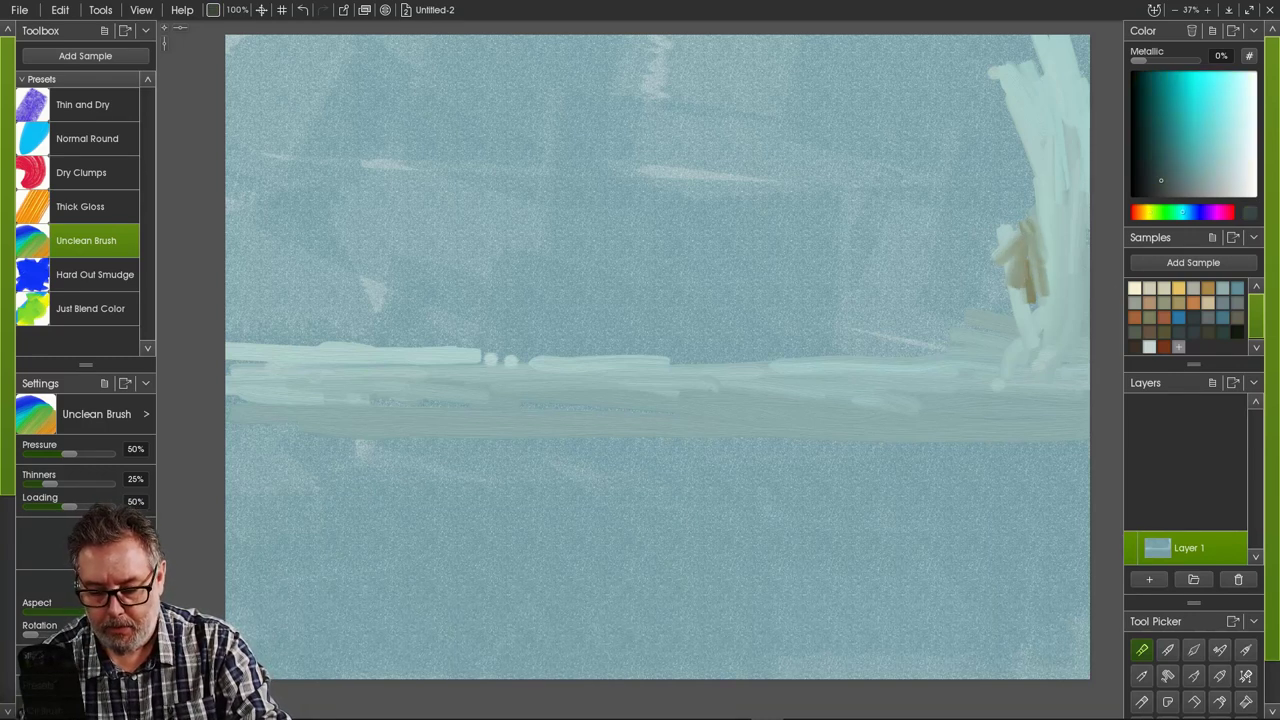
mouse_move(997, 294)
left_mouse_down()
mouse_move(1023, 260)
mouse_move(1015, 225)
mouse_move(1044, 247)
mouse_move(1010, 237)
mouse_move(1020, 312)
mouse_move(983, 255)
mouse_move(987, 294)
mouse_move(974, 275)
mouse_move(1016, 297)
mouse_move(981, 259)
mouse_move(1025, 242)
mouse_move(1010, 195)
mouse_move(1045, 237)
mouse_move(971, 217)
mouse_move(980, 264)
mouse_move(981, 219)
mouse_move(1008, 267)
mouse_move(1022, 215)
mouse_move(1040, 208)
mouse_move(1053, 256)
mouse_move(1042, 216)
mouse_move(1027, 298)
mouse_move(1041, 318)
mouse_move(1018, 290)
mouse_move(985, 315)
mouse_move(1065, 268)
mouse_move(995, 333)
mouse_move(982, 294)
mouse_move(936, 309)
mouse_move(890, 289)
mouse_move(935, 297)
mouse_move(966, 273)
mouse_move(967, 294)
mouse_move(1006, 299)
mouse_move(970, 348)
mouse_move(1003, 338)
mouse_move(1014, 352)
mouse_move(966, 378)
mouse_move(976, 340)
mouse_move(945, 350)
mouse_move(948, 337)
mouse_move(937, 359)
mouse_move(960, 366)
mouse_move(969, 307)
mouse_move(908, 314)
left_mouse_up()
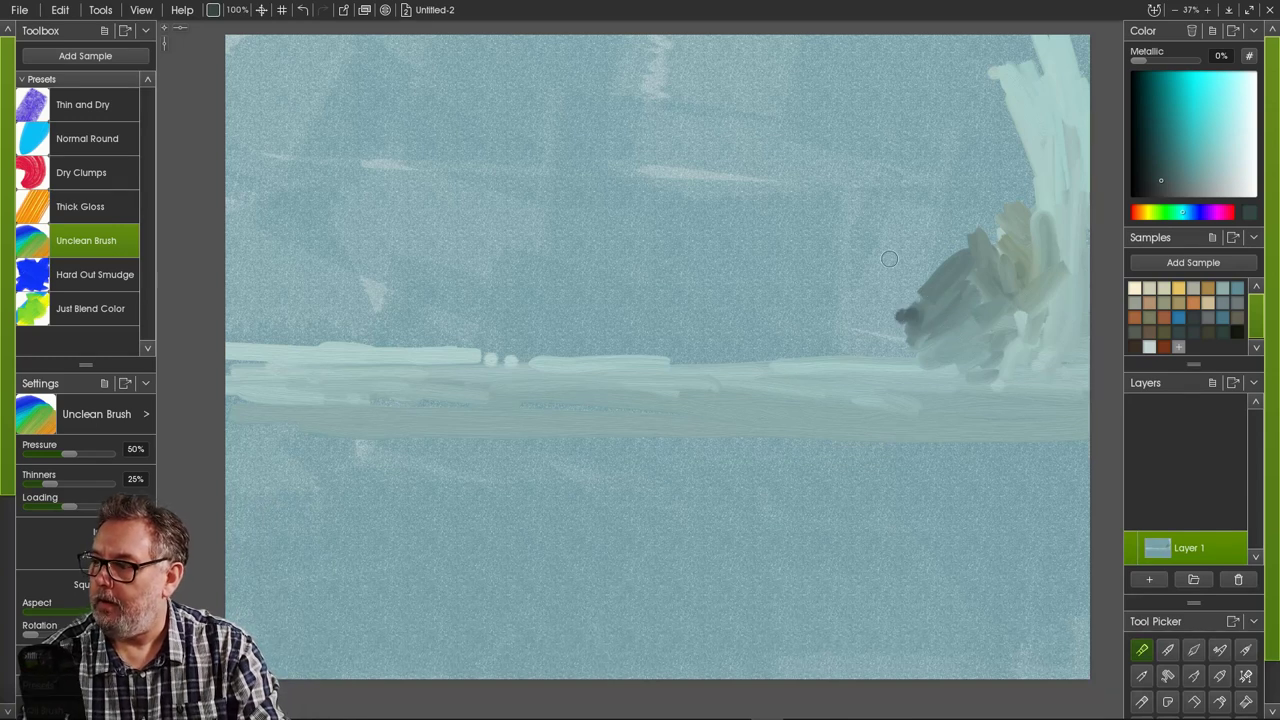
mouse_move(845, 272)
left_mouse_down()
mouse_move(910, 357)
mouse_move(873, 345)
mouse_move(922, 354)
mouse_move(864, 298)
mouse_move(854, 340)
mouse_move(915, 368)
mouse_move(956, 368)
mouse_move(857, 366)
left_mouse_up()
mouse_move(858, 258)
left_mouse_down()
mouse_move(898, 240)
mouse_move(918, 298)
mouse_move(880, 272)
mouse_move(909, 292)
mouse_move(900, 245)
mouse_move(932, 270)
mouse_move(928, 302)
mouse_move(912, 240)
mouse_move(942, 250)
mouse_move(900, 214)
mouse_move(905, 240)
mouse_move(912, 228)
mouse_move(880, 240)
mouse_move(898, 280)
mouse_move(890, 222)
mouse_move(992, 200)
mouse_move(1000, 210)
mouse_move(1012, 176)
mouse_move(989, 208)
mouse_move(1047, 285)
left_mouse_up()
- Pick a muted blue sample and blend strokes into the left edge of the dark mass to extend it
left_click(1223, 289)
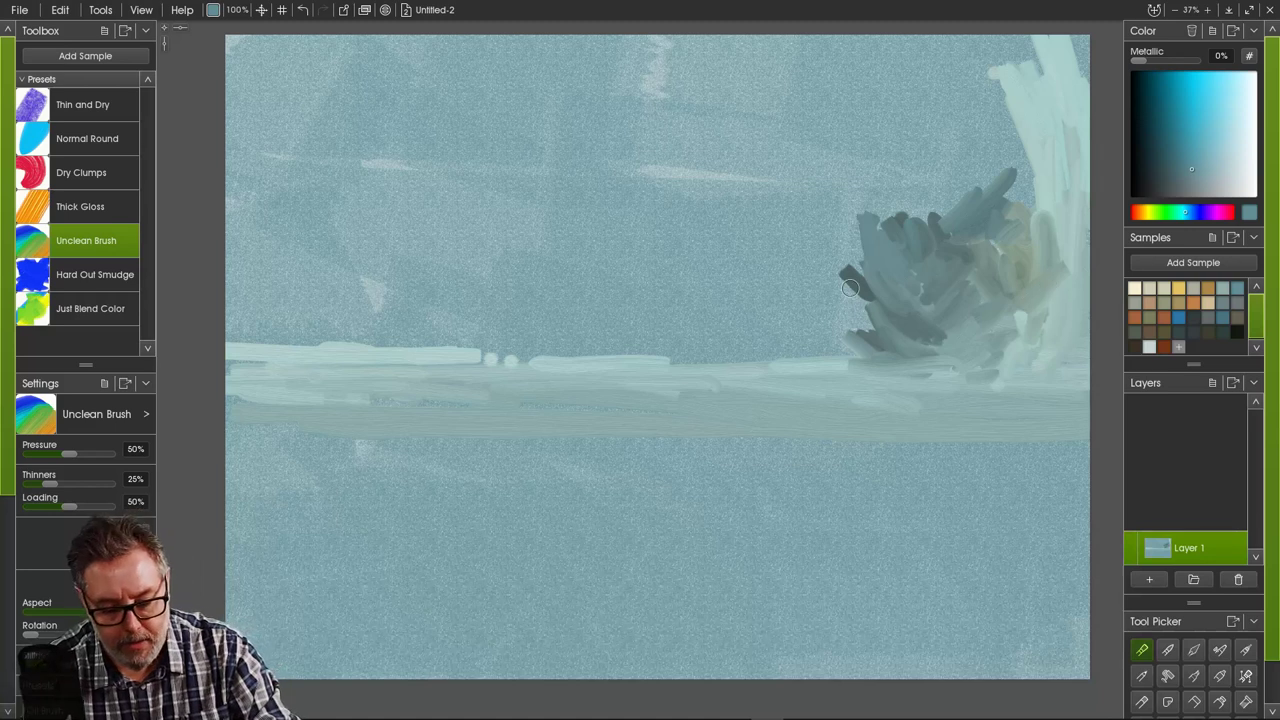
left_click_drag(849, 289, 846, 334)
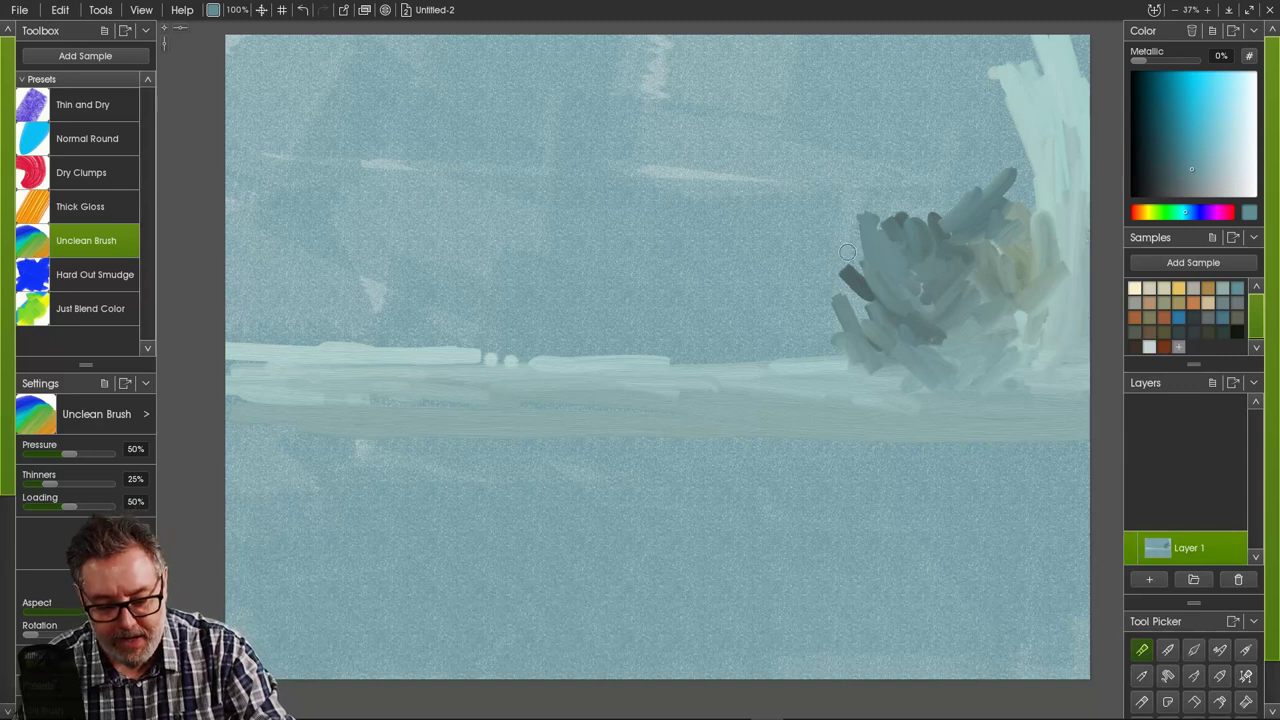
mouse_move(847, 252)
left_mouse_down()
mouse_move(876, 313)
mouse_move(827, 277)
mouse_move(838, 324)
left_mouse_up()
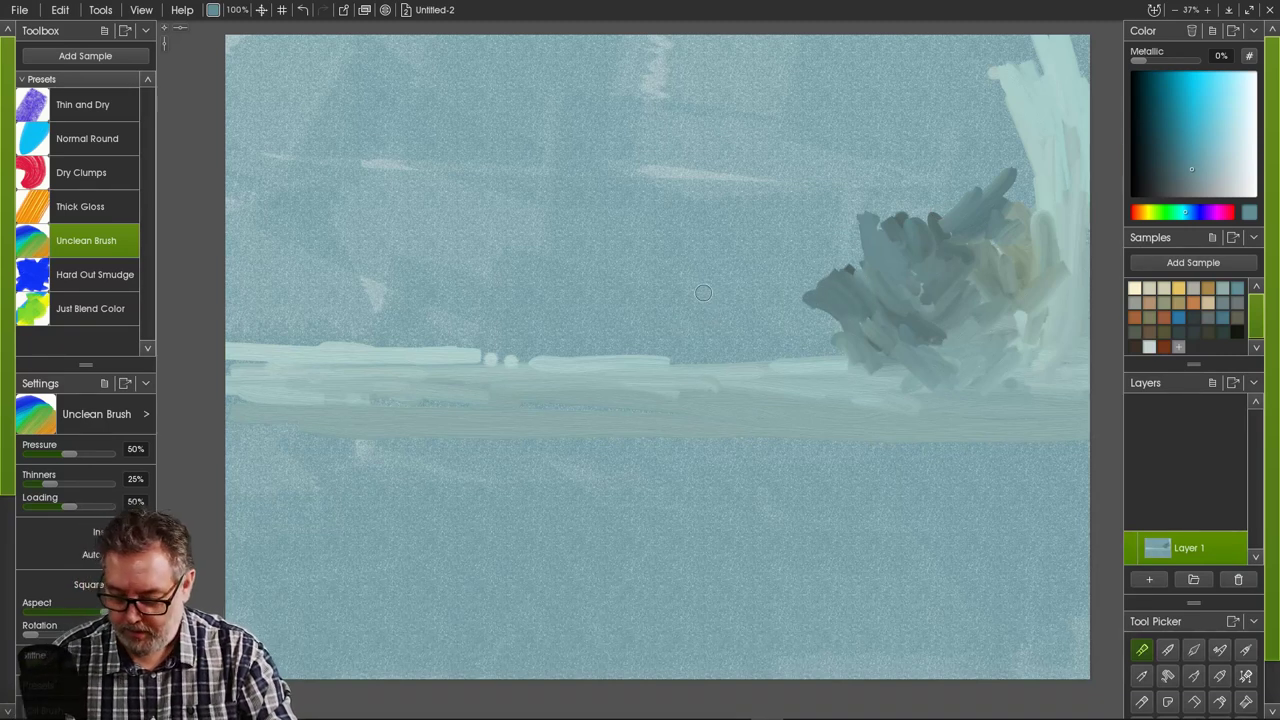
- Sample the background blue from the canvas and brush a soft hazy mass to the left of the dark shape
left_click(711, 350, "alt")
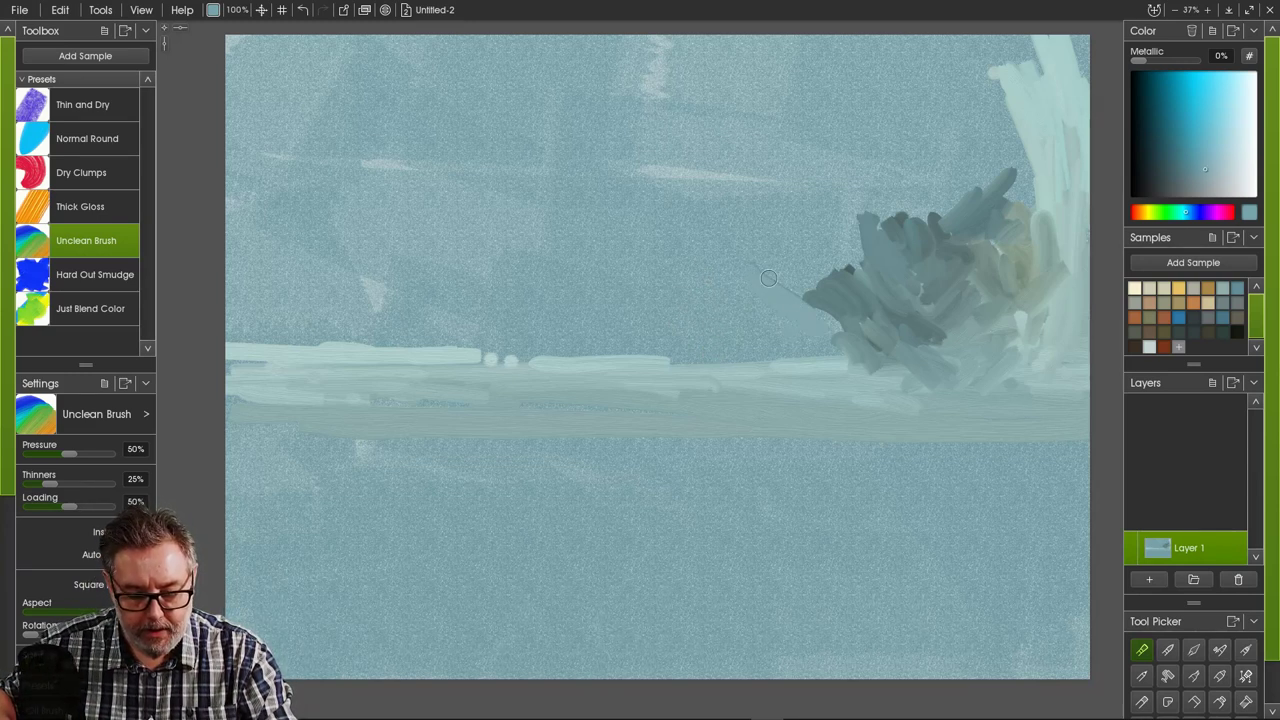
mouse_move(768, 278)
left_mouse_down()
mouse_move(849, 332)
mouse_move(758, 270)
mouse_move(818, 349)
mouse_move(719, 348)
mouse_move(778, 359)
mouse_move(705, 346)
mouse_move(786, 325)
left_mouse_up()
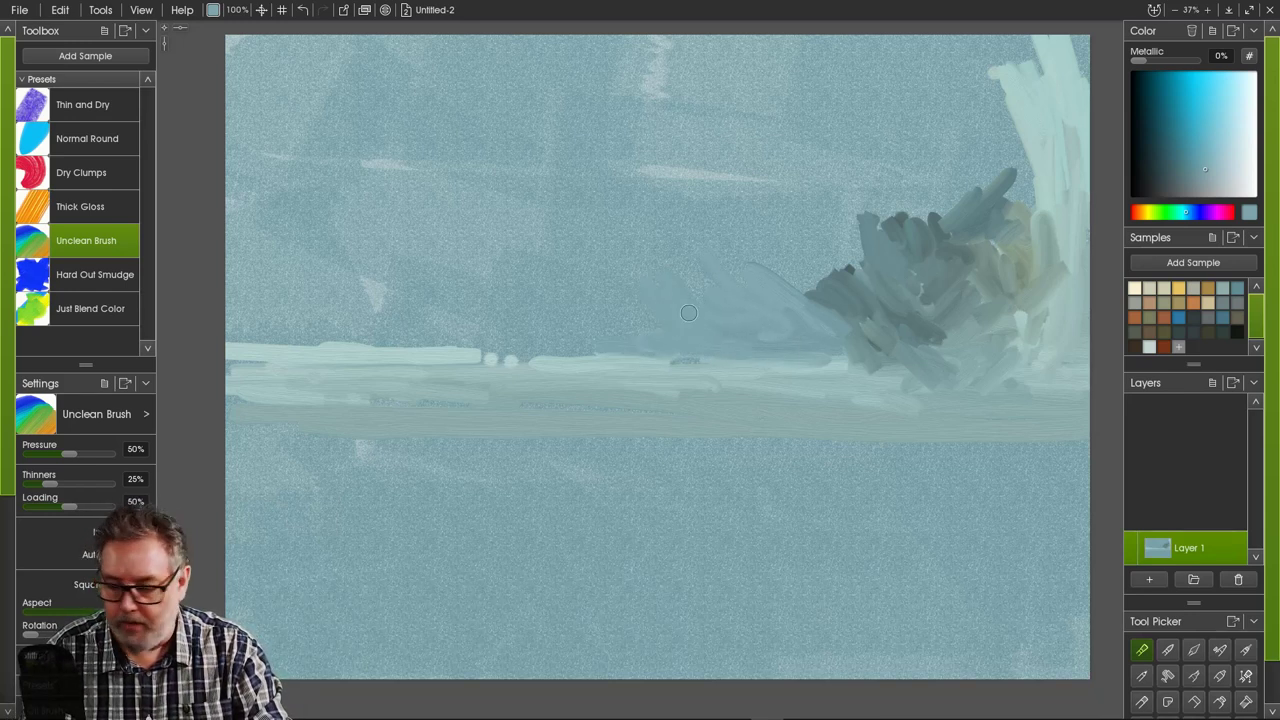
mouse_move(811, 288)
left_mouse_down()
mouse_move(798, 260)
mouse_move(813, 307)
mouse_move(792, 285)
mouse_move(809, 249)
mouse_move(836, 265)
mouse_move(816, 256)
mouse_move(833, 293)
mouse_move(741, 241)
mouse_move(736, 263)
mouse_move(738, 221)
mouse_move(796, 226)
mouse_move(830, 255)
mouse_move(791, 213)
mouse_move(832, 242)
mouse_move(745, 190)
mouse_move(788, 243)
mouse_move(724, 186)
mouse_move(713, 233)
left_mouse_up()
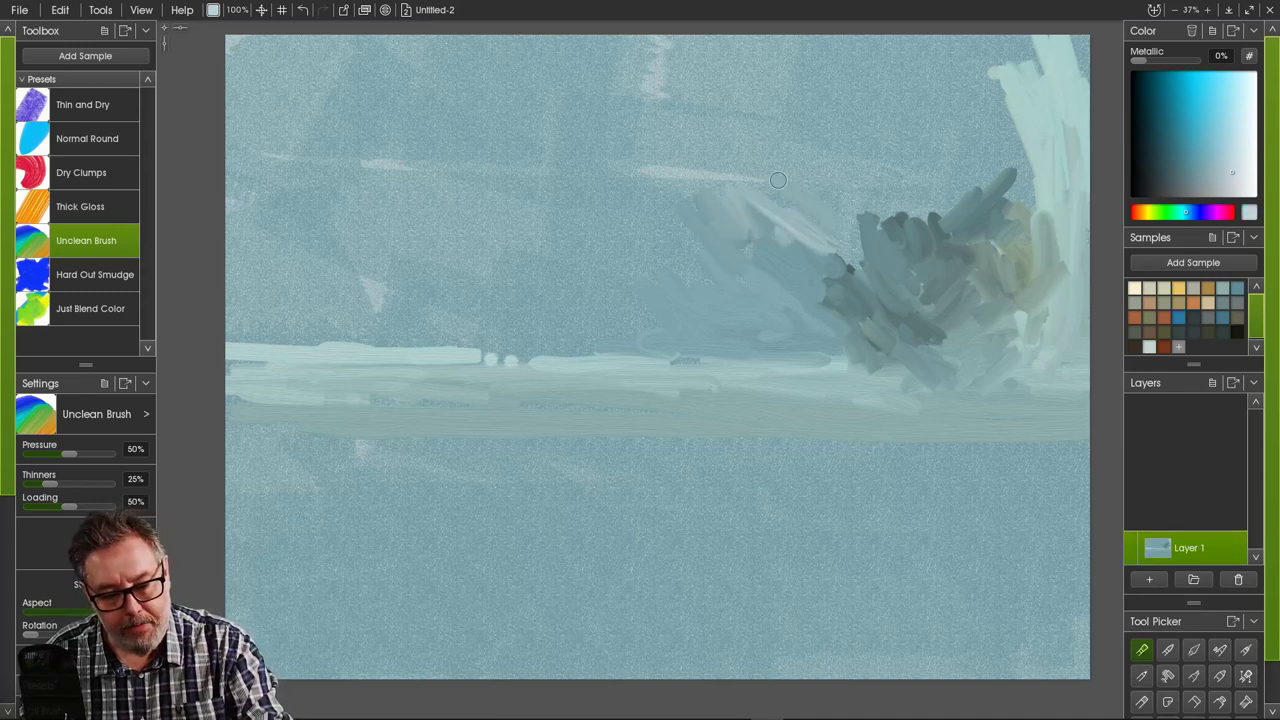
- Using progressively lighter grey-blue to near-white paint, brush cloud-like highlights over the top and left of the hazy mass
mouse_move(778, 180)
left_mouse_down()
mouse_move(802, 160)
mouse_move(754, 182)
mouse_move(729, 175)
mouse_move(772, 164)
left_mouse_up()
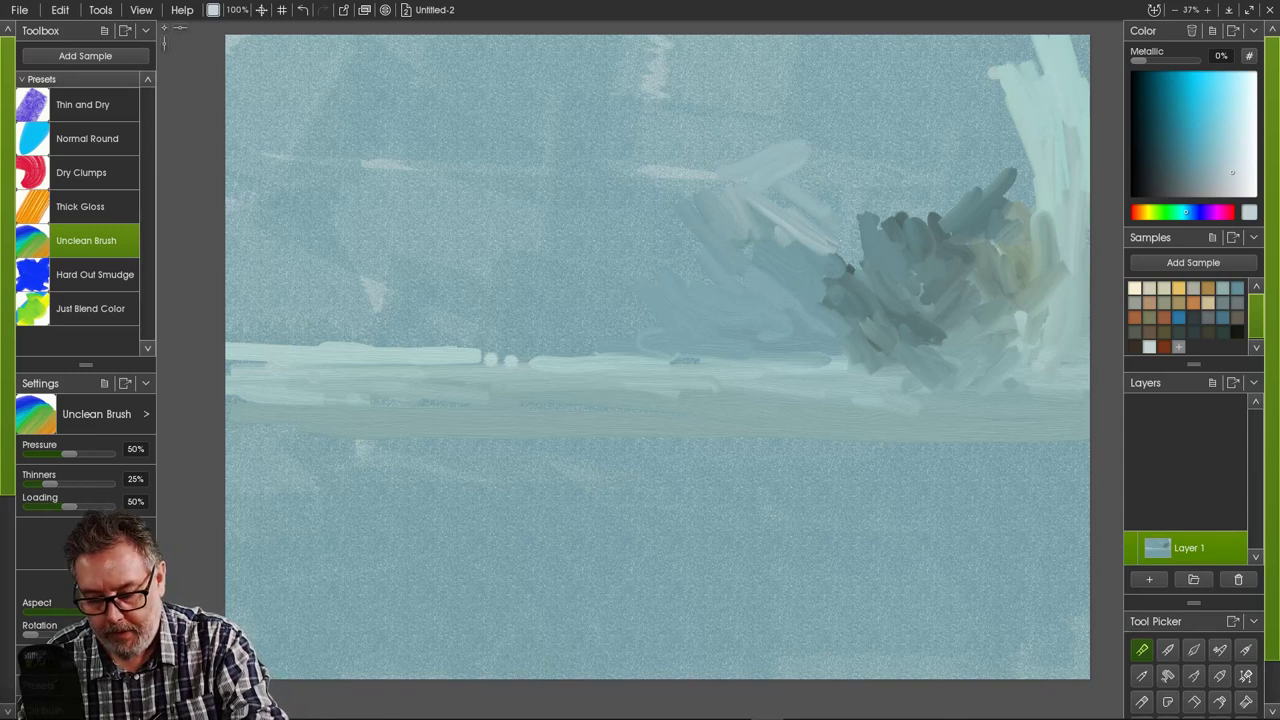
mouse_move(745, 126)
left_mouse_down()
mouse_move(767, 151)
mouse_move(733, 140)
mouse_move(724, 161)
mouse_move(723, 116)
mouse_move(817, 120)
left_mouse_up()
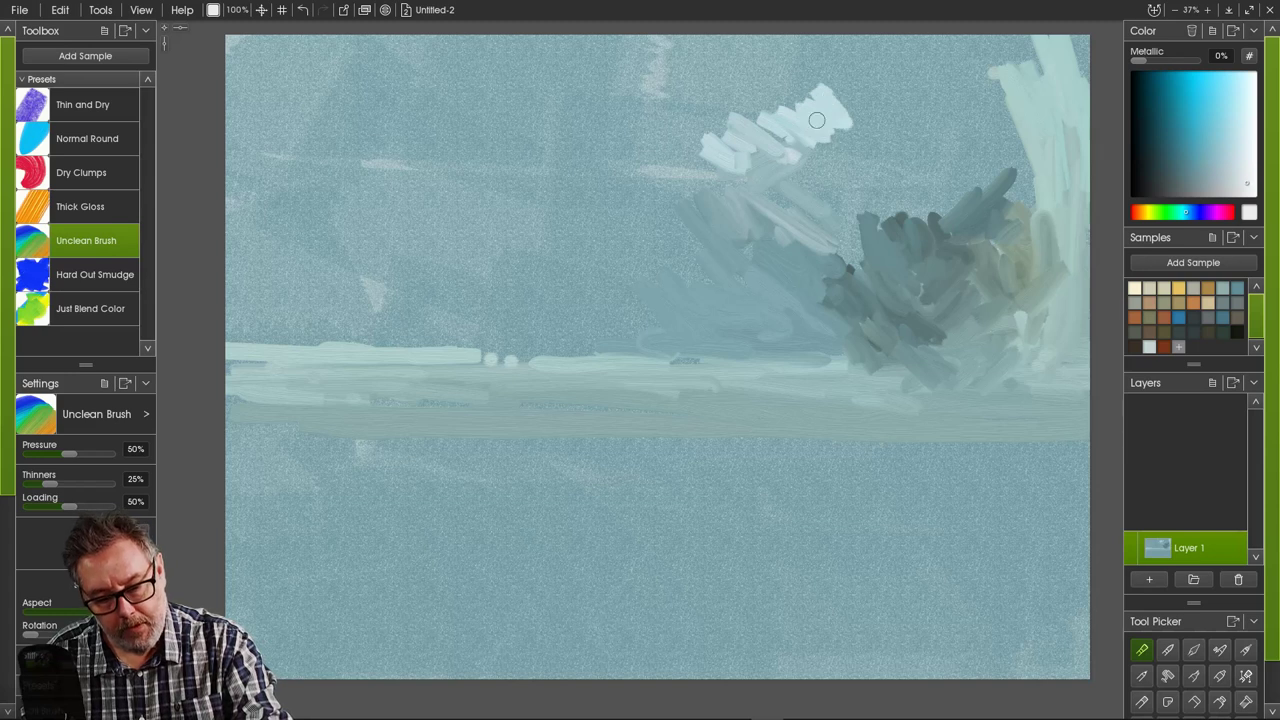
mouse_move(816, 191)
left_mouse_down()
mouse_move(792, 172)
mouse_move(836, 254)
mouse_move(818, 318)
left_mouse_up()
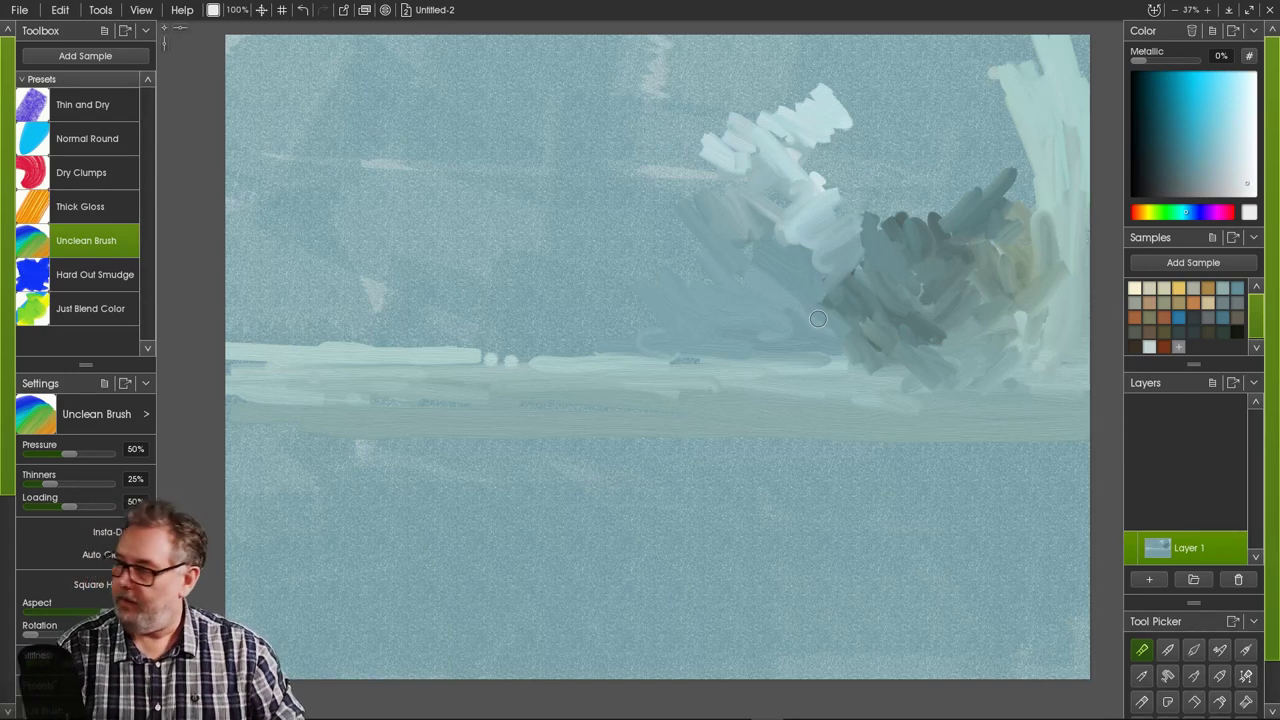
mouse_move(730, 231)
left_mouse_down()
mouse_move(781, 196)
mouse_move(676, 148)
mouse_move(602, 150)
left_mouse_up()
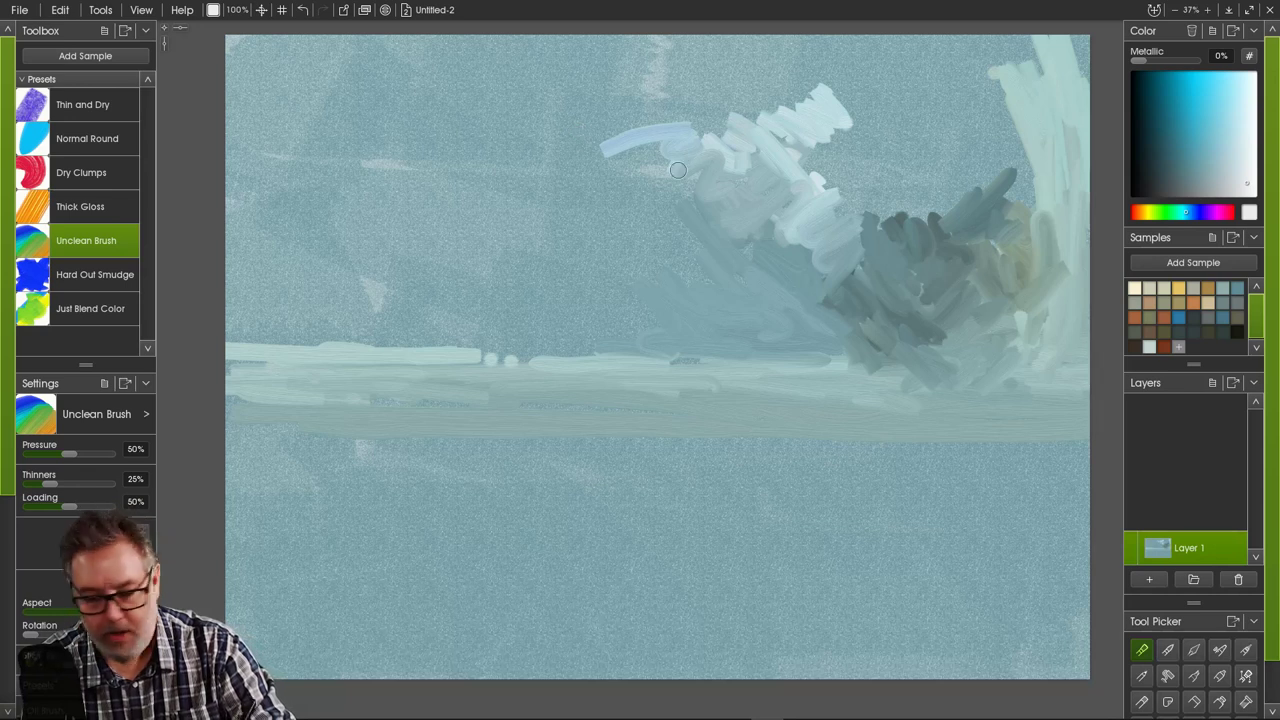
mouse_move(714, 121)
left_mouse_down()
mouse_move(671, 183)
mouse_move(692, 175)
mouse_move(662, 230)
mouse_move(643, 239)
left_mouse_up()
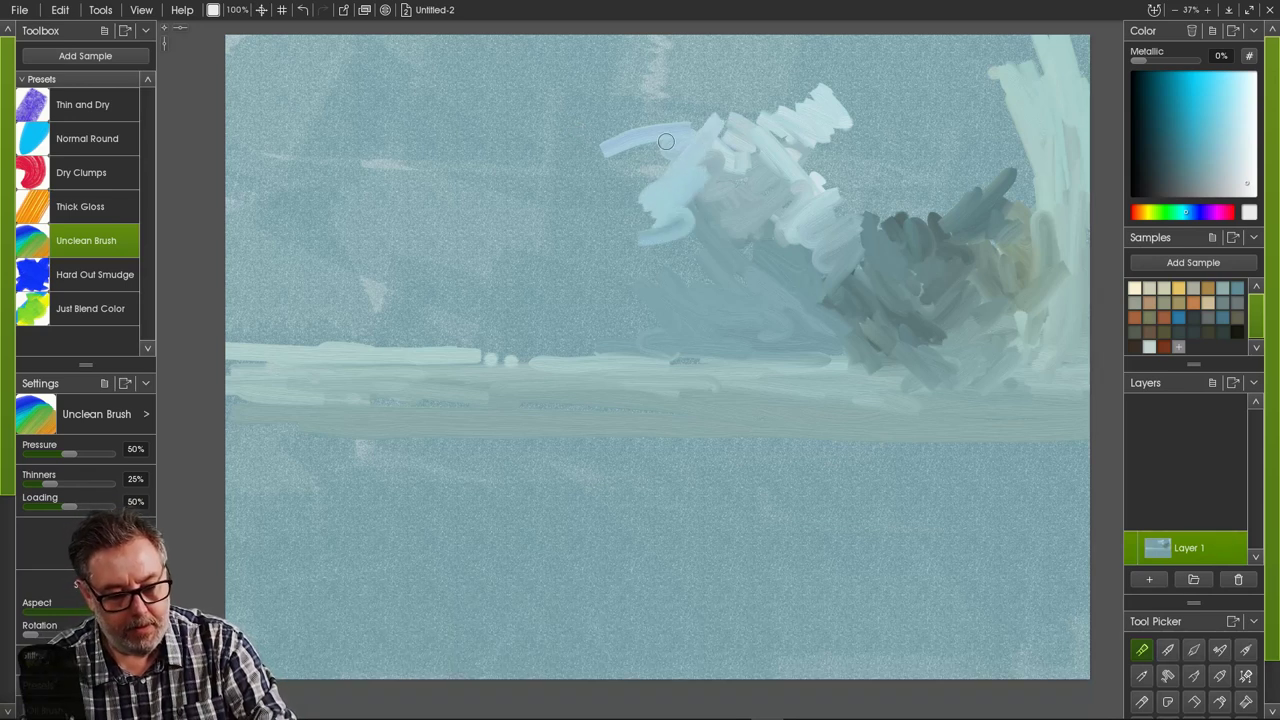
mouse_move(666, 142)
left_mouse_down()
mouse_move(668, 160)
mouse_move(746, 90)
left_mouse_up()
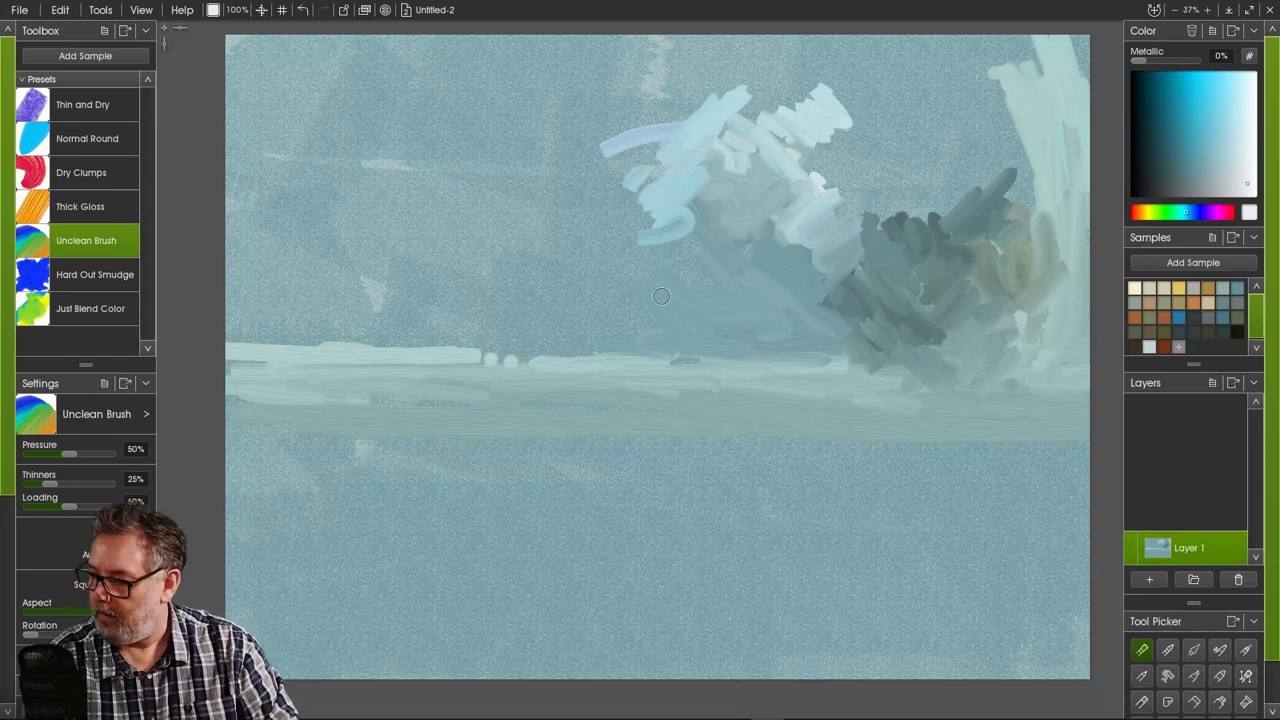
- Paint a cluster of broad near-white cloud strokes in the upper-left sky area of the canvas
mouse_move(396, 92)
left_mouse_down()
mouse_move(437, 151)
mouse_move(399, 124)
mouse_move(399, 135)
mouse_move(422, 158)
mouse_move(378, 133)
mouse_move(382, 120)
mouse_move(406, 127)
mouse_move(373, 70)
mouse_move(466, 125)
mouse_move(424, 93)
mouse_move(455, 111)
left_mouse_up()
left_click_drag(456, 209, 392, 192)
mouse_move(294, 139)
left_mouse_down()
mouse_move(344, 152)
mouse_move(273, 133)
mouse_move(304, 110)
mouse_move(309, 141)
mouse_move(348, 170)
mouse_move(340, 178)
mouse_move(365, 171)
mouse_move(324, 168)
mouse_move(373, 219)
mouse_move(393, 235)
mouse_move(411, 227)
mouse_move(405, 187)
mouse_move(410, 231)
mouse_move(385, 193)
mouse_move(448, 268)
mouse_move(434, 231)
mouse_move(490, 292)
mouse_move(390, 225)
mouse_move(364, 227)
mouse_move(381, 268)
mouse_move(451, 288)
left_mouse_up()
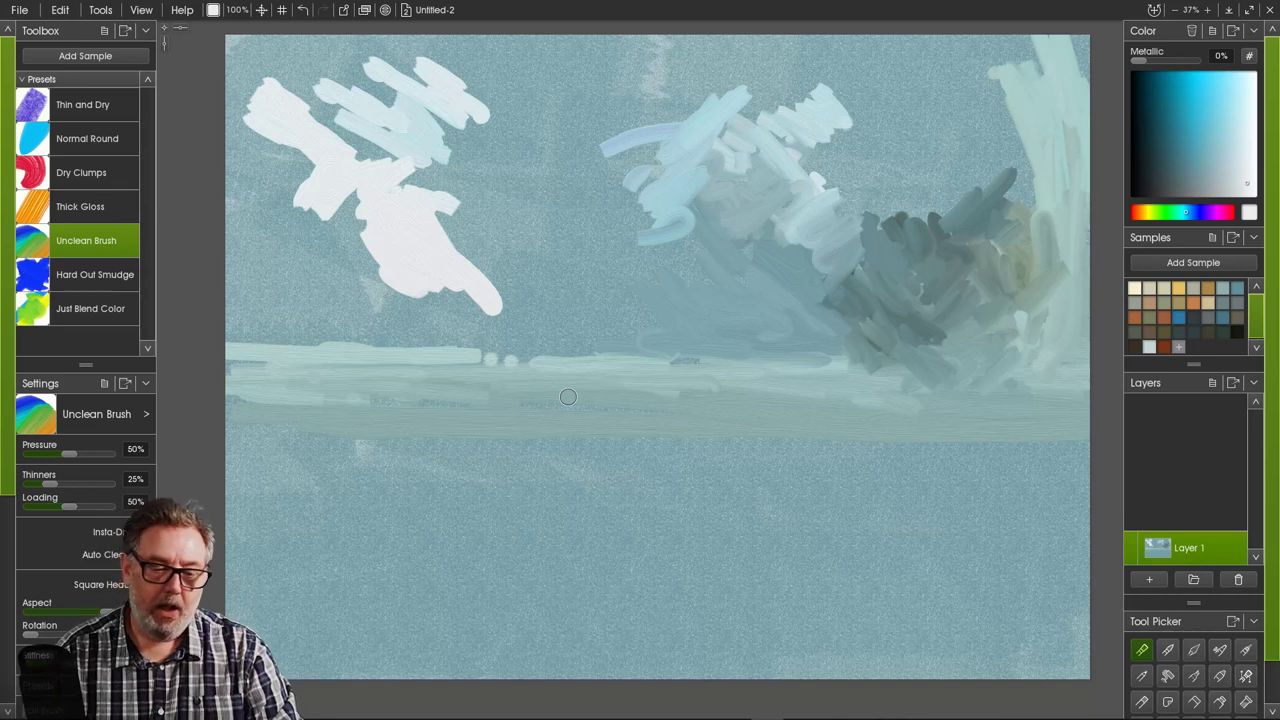
- Set the tool size to 200% and brush broader near-white cloud strokes across the upper-left sky
left_click(236, 9)
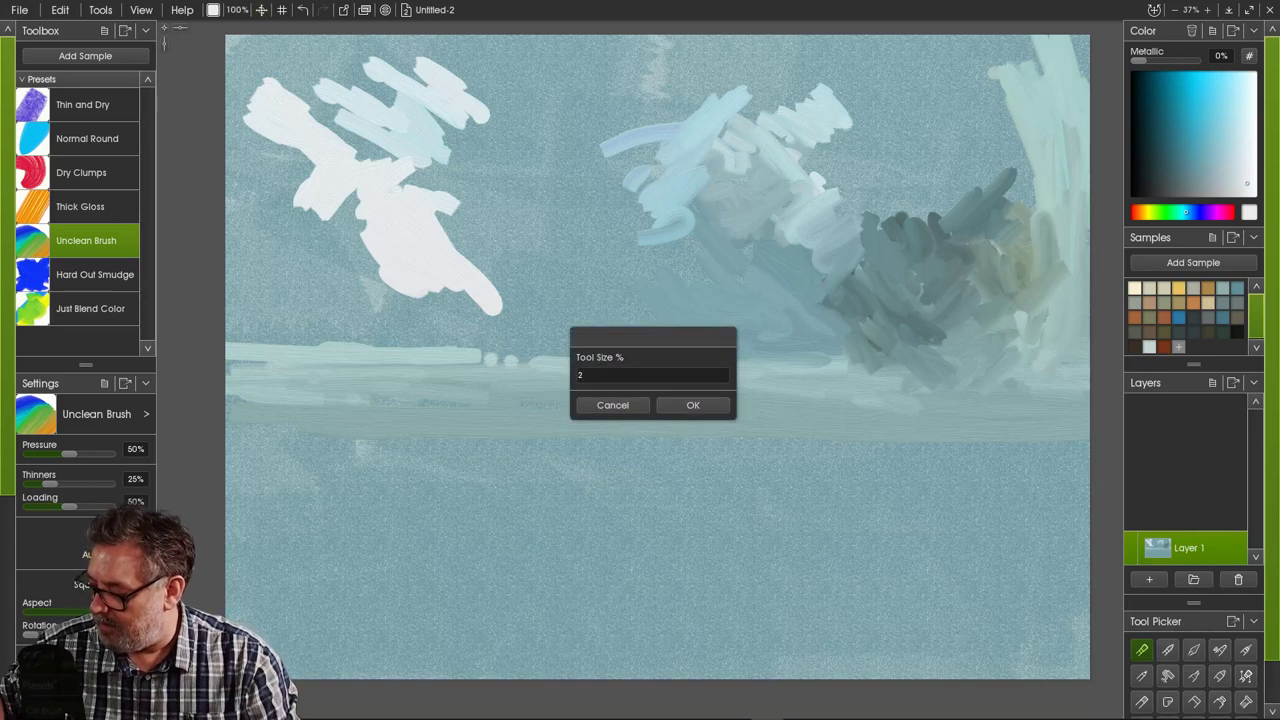
key("Return")
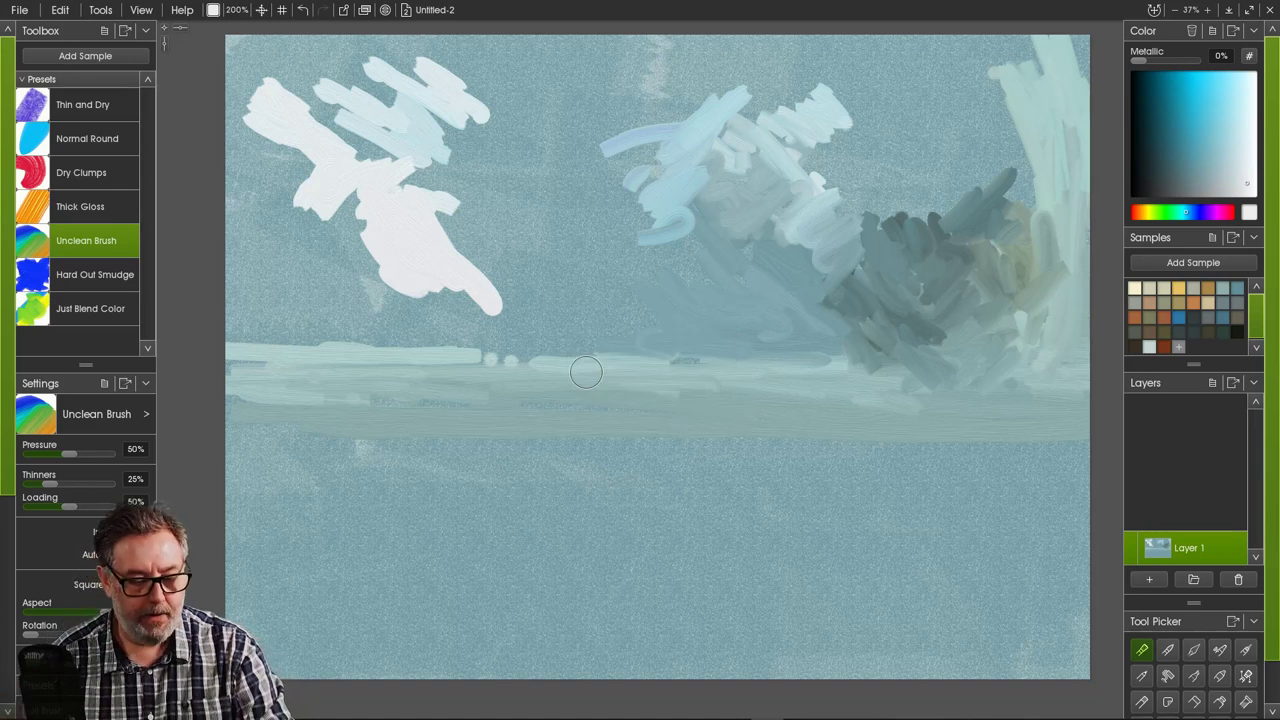
mouse_move(438, 140)
left_mouse_down()
mouse_move(502, 150)
mouse_move(454, 103)
mouse_move(446, 79)
mouse_move(486, 100)
mouse_move(453, 39)
mouse_move(526, 90)
mouse_move(521, 45)
mouse_move(439, 54)
mouse_move(254, 30)
mouse_move(357, 96)
mouse_move(326, 60)
mouse_move(465, 36)
mouse_move(340, 30)
left_mouse_up()
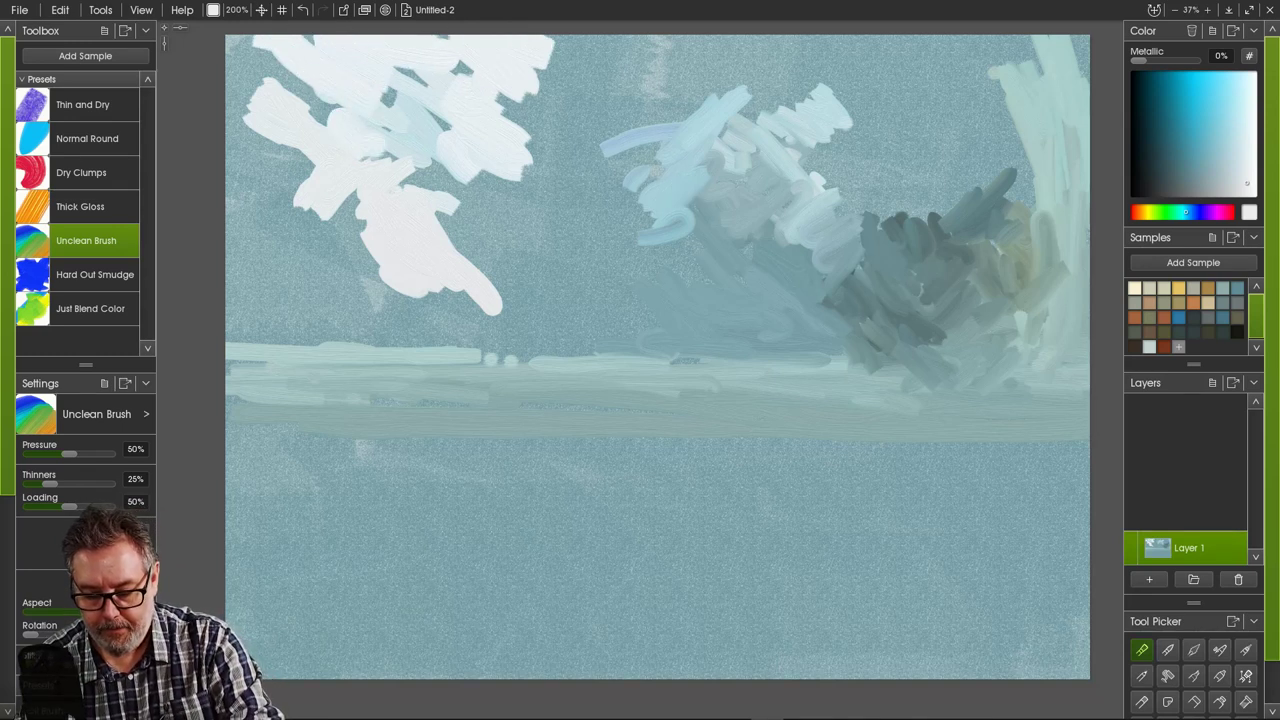
- Pick a dark olive sample and blend it into the white paint in the sky's top-left corner
left_click(1164, 332)
left_click(306, 90)
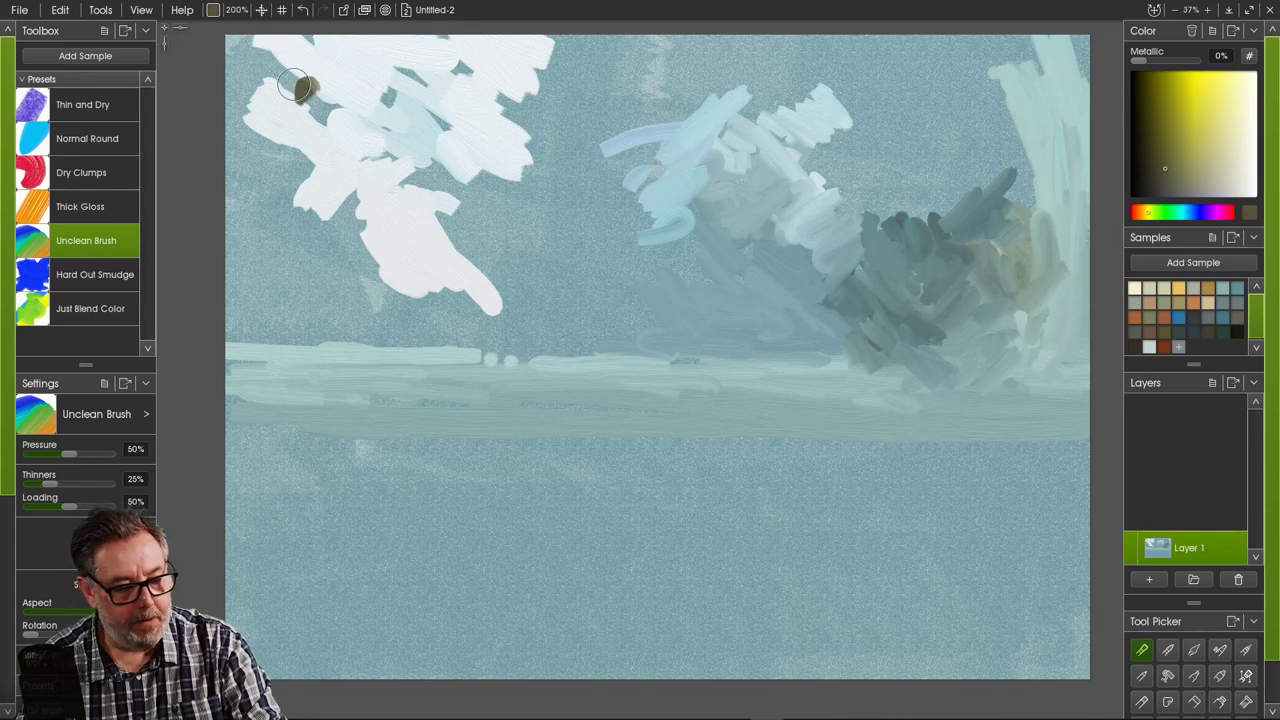
left_click(337, 97)
left_click(279, 67)
left_click_drag(304, 90, 325, 100)
mouse_move(273, 66)
left_mouse_down()
mouse_move(267, 120)
mouse_move(232, 61)
mouse_move(292, 79)
mouse_move(249, 60)
mouse_move(288, 67)
left_mouse_up()
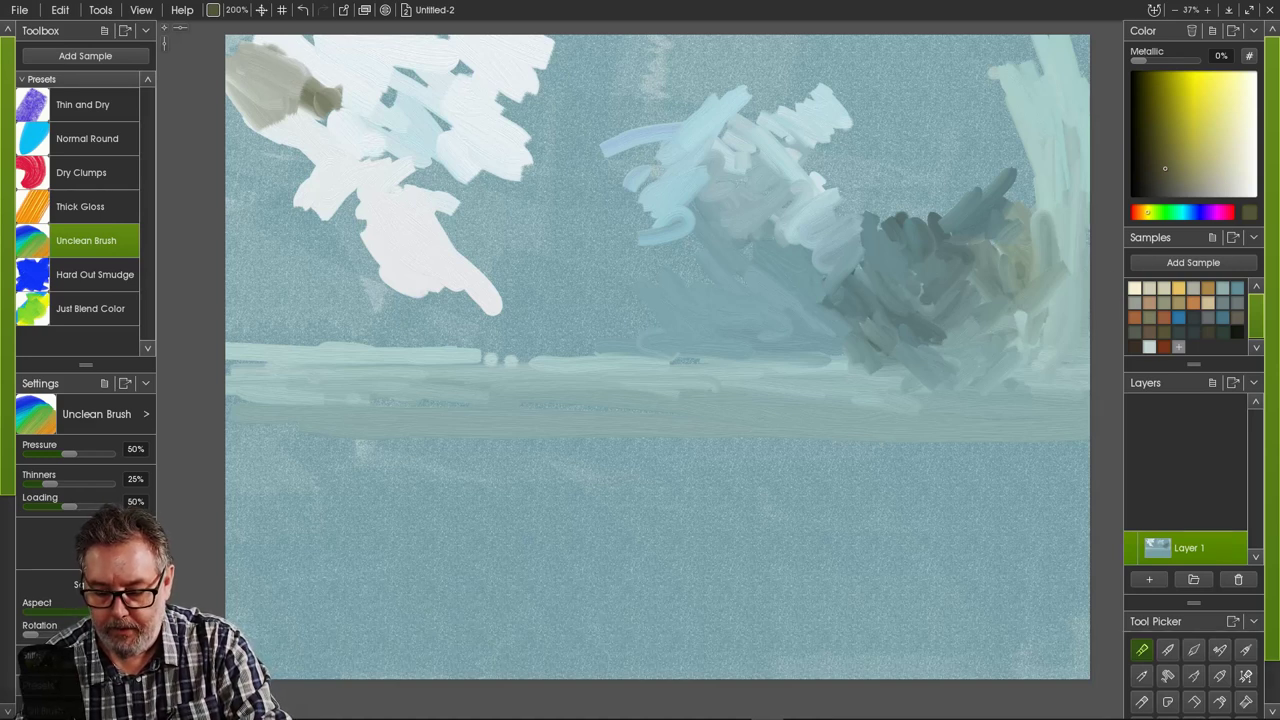
- Pick a teal sample and brush a loose mass down the canvas's left side, dabbing brighter turquoise over it
left_click(1179, 332)
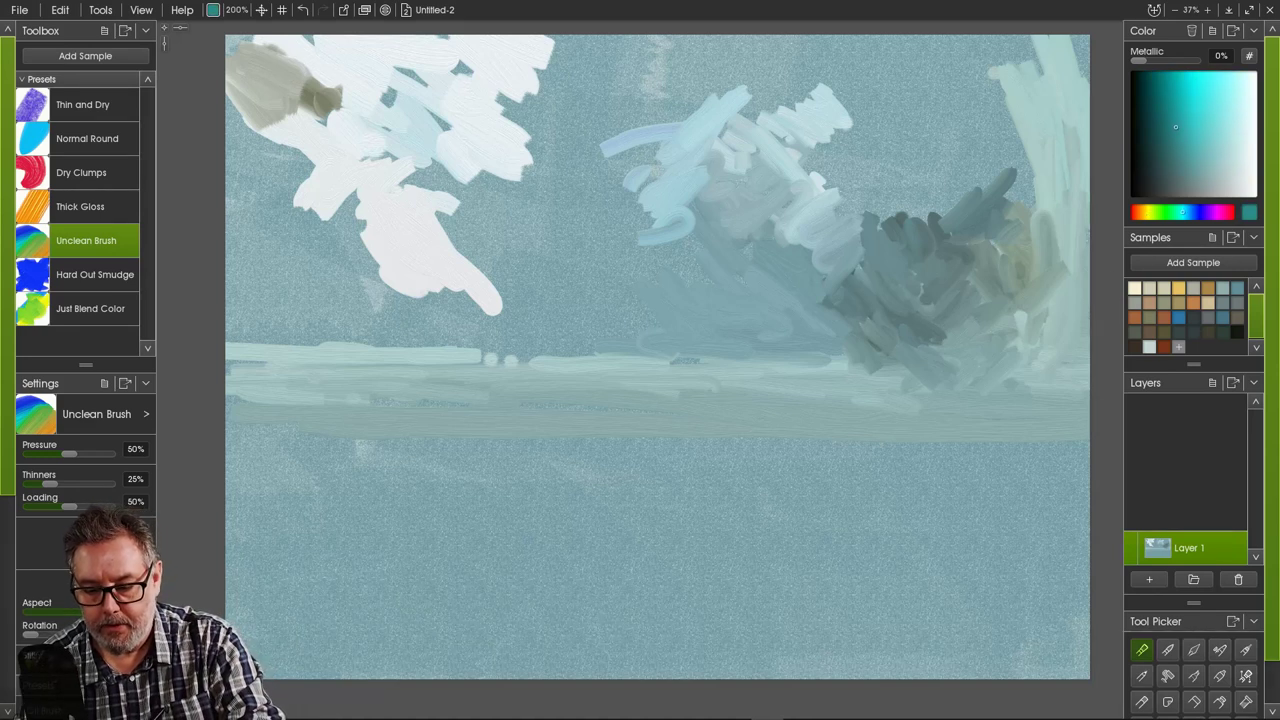
mouse_move(268, 100)
left_mouse_down()
mouse_move(301, 131)
mouse_move(282, 95)
mouse_move(318, 140)
mouse_move(283, 51)
mouse_move(256, 49)
mouse_move(258, 139)
mouse_move(245, 163)
mouse_move(232, 104)
mouse_move(269, 184)
mouse_move(273, 137)
mouse_move(290, 173)
mouse_move(275, 126)
mouse_move(283, 195)
mouse_move(285, 177)
mouse_move(294, 202)
mouse_move(287, 169)
mouse_move(320, 204)
mouse_move(285, 138)
mouse_move(285, 169)
mouse_move(314, 195)
mouse_move(298, 216)
mouse_move(238, 168)
mouse_move(269, 180)
mouse_move(208, 120)
mouse_move(265, 161)
mouse_move(260, 220)
mouse_move(250, 148)
mouse_move(278, 159)
mouse_move(301, 213)
left_mouse_up()
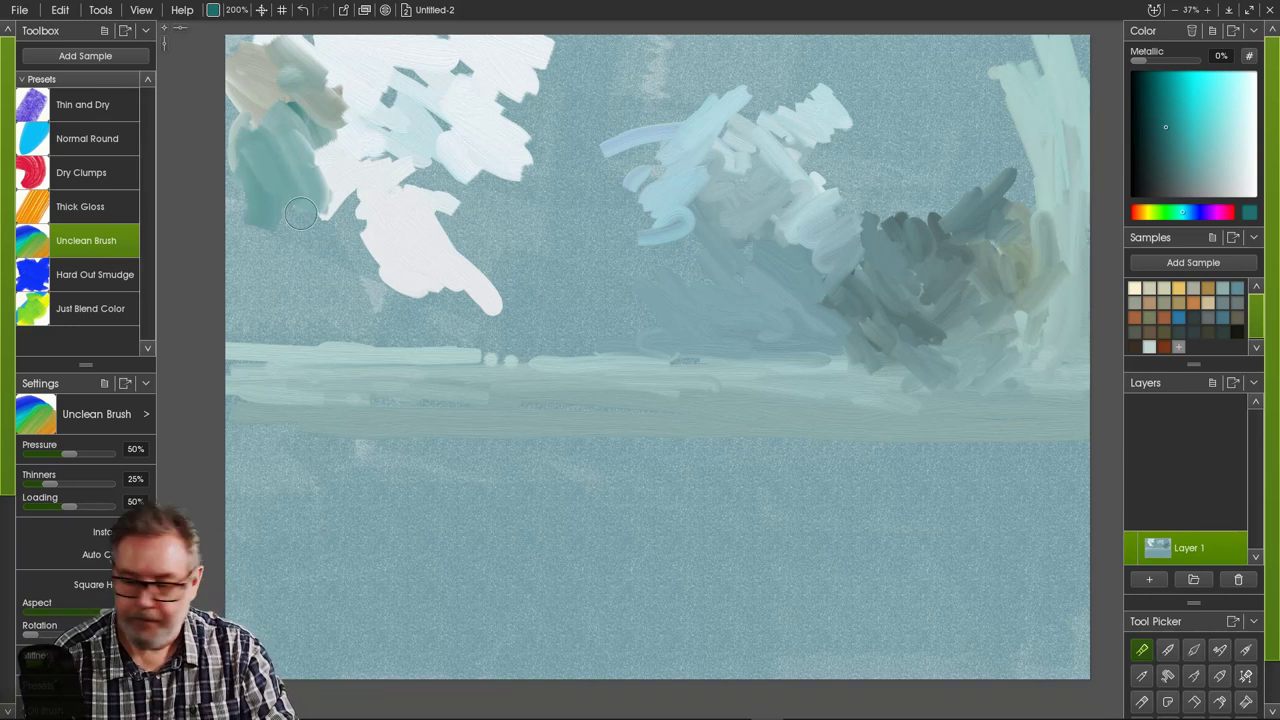
mouse_move(290, 151)
left_mouse_down()
mouse_move(329, 168)
mouse_move(373, 172)
mouse_move(313, 144)
mouse_move(360, 210)
mouse_move(324, 220)
mouse_move(275, 205)
mouse_move(254, 254)
mouse_move(244, 187)
mouse_move(321, 222)
mouse_move(274, 264)
mouse_move(340, 254)
mouse_move(356, 271)
mouse_move(400, 274)
mouse_move(393, 287)
mouse_move(271, 285)
mouse_move(350, 256)
mouse_move(414, 314)
mouse_move(270, 302)
mouse_move(357, 302)
mouse_move(258, 268)
mouse_move(245, 306)
mouse_move(234, 290)
mouse_move(234, 258)
mouse_move(304, 322)
mouse_move(407, 328)
left_mouse_up()
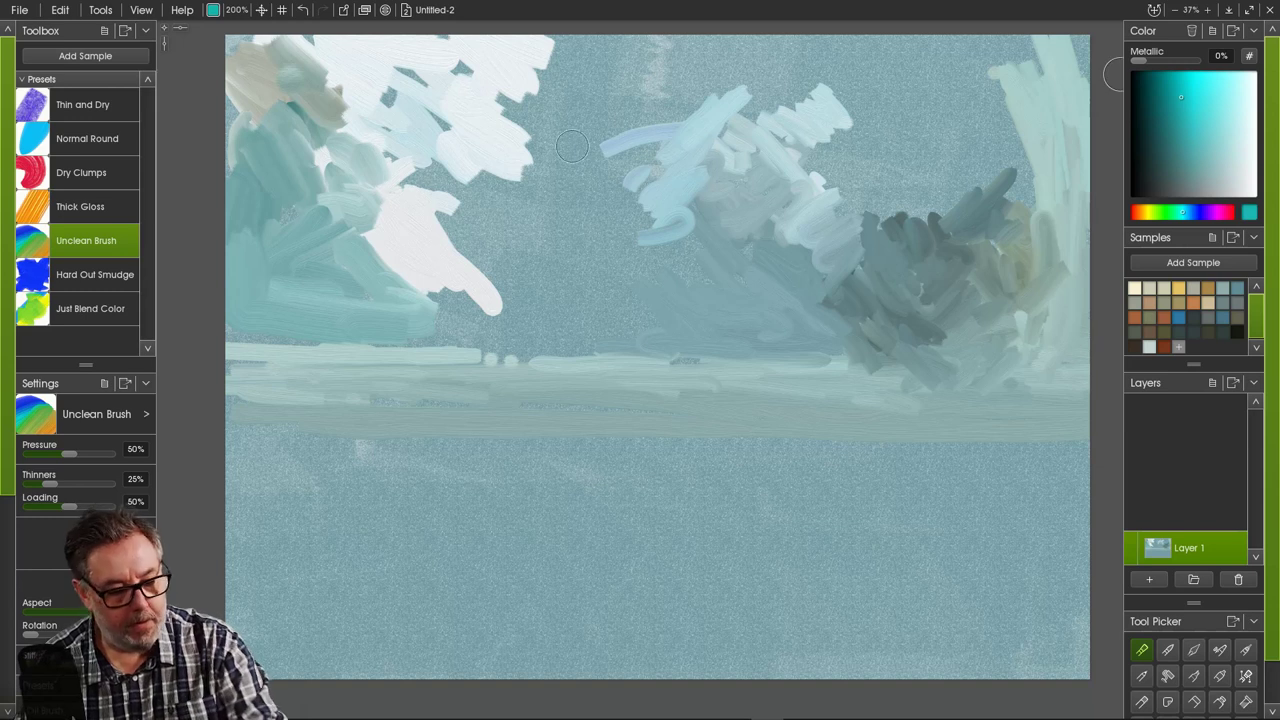
mouse_move(266, 135)
left_mouse_down()
mouse_move(325, 202)
mouse_move(292, 172)
mouse_move(307, 133)
mouse_move(324, 140)
mouse_move(275, 127)
mouse_move(271, 91)
mouse_move(292, 79)
mouse_move(321, 92)
mouse_move(307, 51)
mouse_move(330, 63)
mouse_move(306, 40)
mouse_move(425, 61)
mouse_move(261, 30)
mouse_move(275, 90)
mouse_move(319, 83)
mouse_move(281, 42)
mouse_move(302, 51)
mouse_move(256, 42)
mouse_move(305, 99)
mouse_move(232, 51)
mouse_move(249, 156)
left_mouse_up()
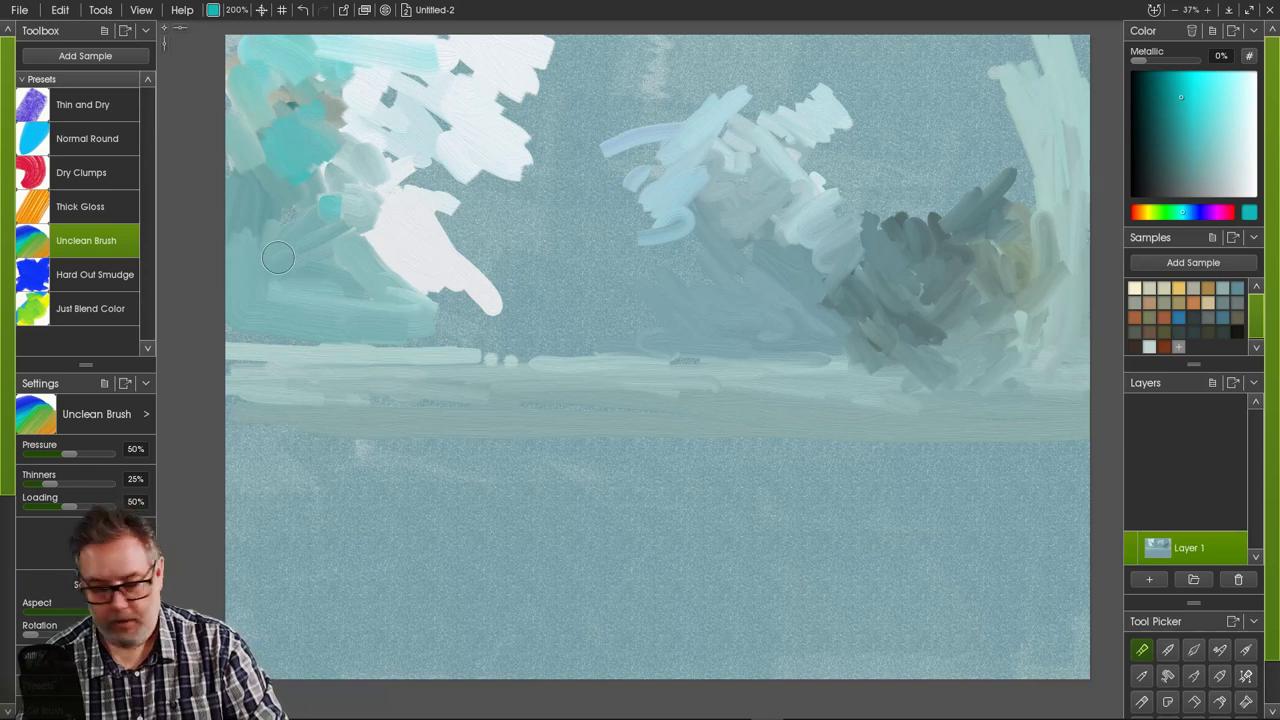
mouse_move(317, 268)
left_mouse_down()
mouse_move(282, 184)
mouse_move(331, 242)
mouse_move(312, 188)
mouse_move(321, 199)
mouse_move(275, 105)
mouse_move(303, 131)
mouse_move(289, 211)
mouse_move(216, 142)
mouse_move(279, 251)
mouse_move(259, 269)
mouse_move(246, 256)
mouse_move(340, 245)
left_mouse_up()
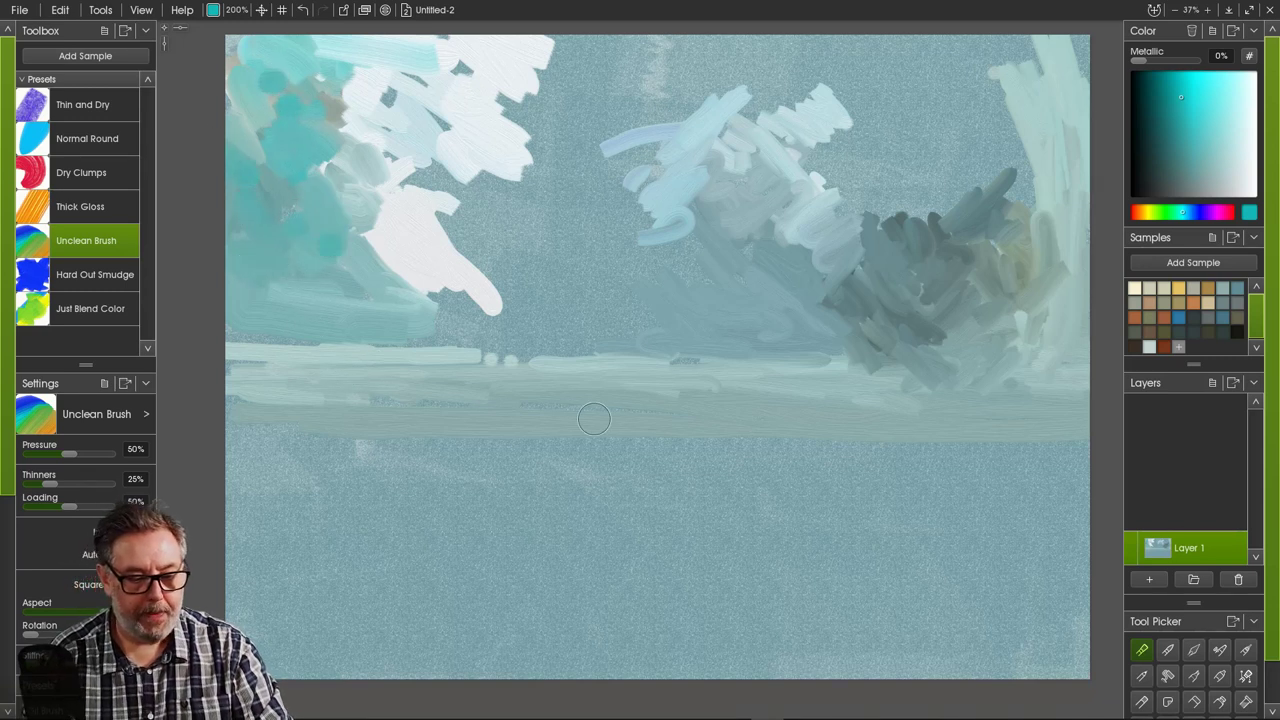
- Brush near-white paint from the left cloud down to the horizon and add a white highlight to the right-hand cloud
left_click(467, 258)
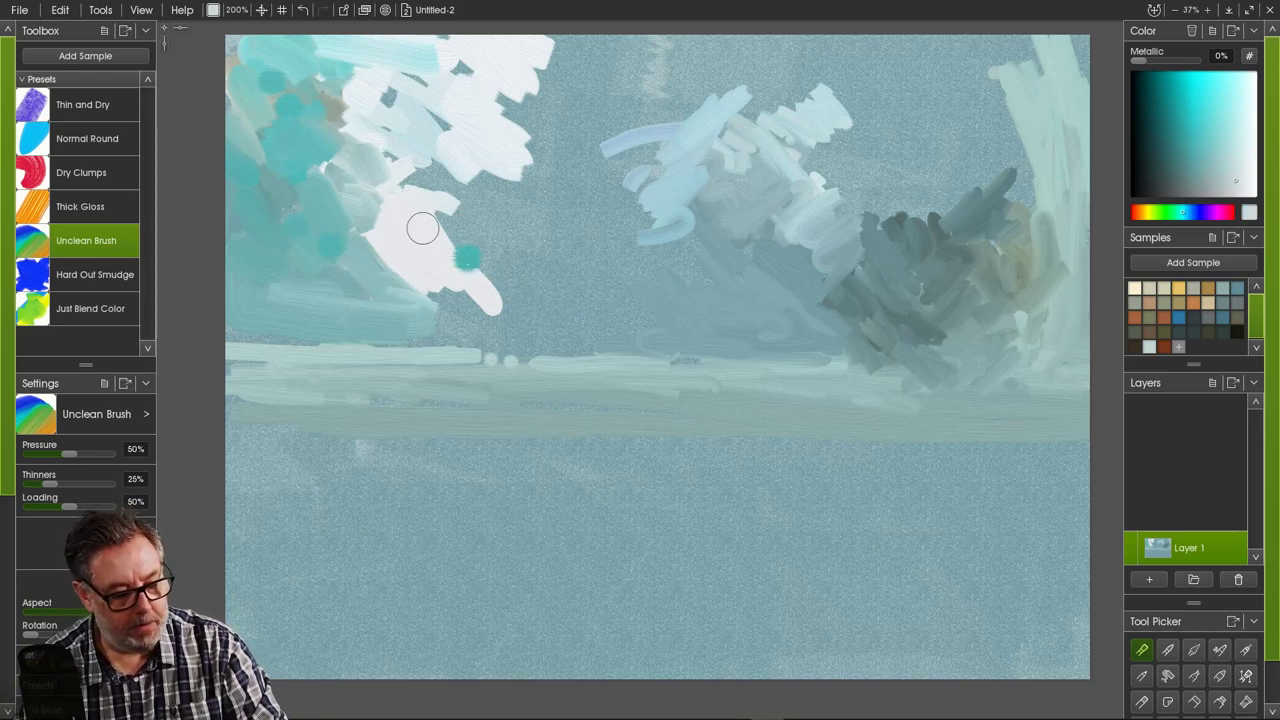
mouse_move(422, 229)
left_mouse_down()
mouse_move(483, 273)
mouse_move(431, 239)
mouse_move(425, 265)
mouse_move(420, 233)
mouse_move(488, 288)
mouse_move(430, 227)
mouse_move(515, 314)
mouse_move(442, 291)
mouse_move(456, 310)
mouse_move(569, 342)
mouse_move(419, 339)
mouse_move(438, 276)
mouse_move(447, 305)
mouse_move(435, 318)
mouse_move(457, 324)
mouse_move(562, 329)
mouse_move(521, 321)
mouse_move(573, 305)
left_mouse_up()
left_click(414, 278, "alt")
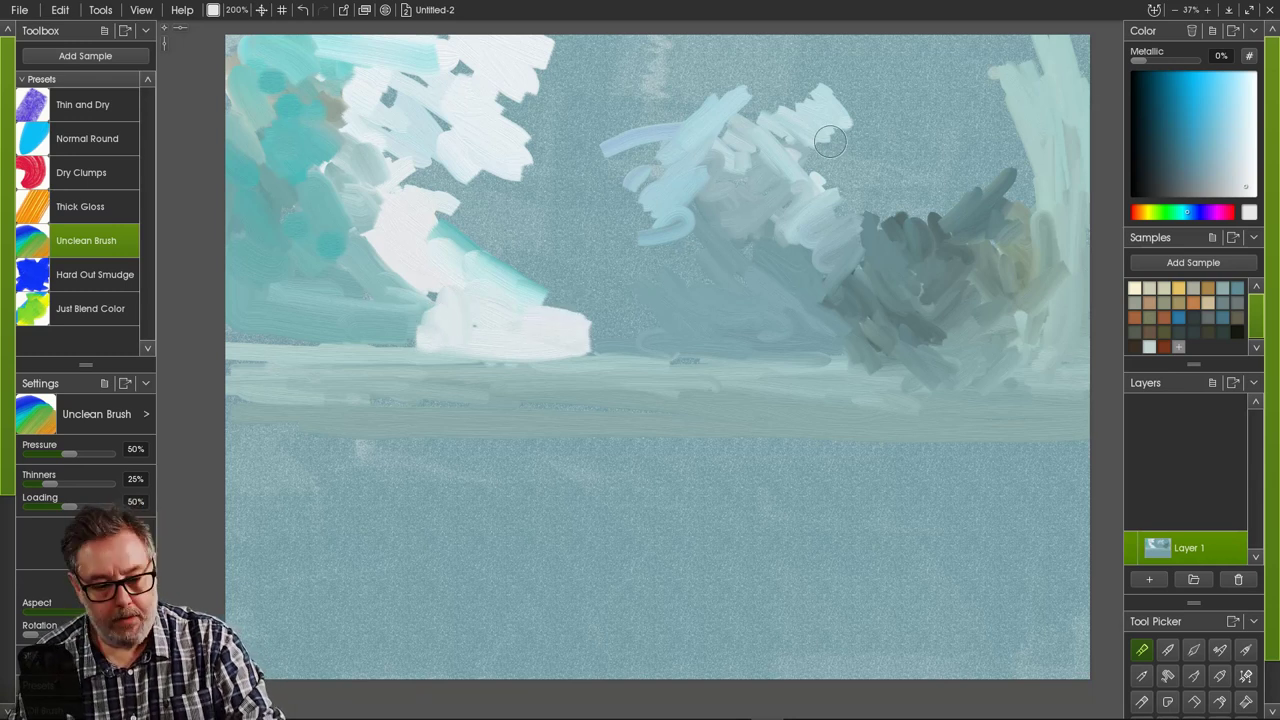
mouse_move(830, 141)
left_mouse_down()
mouse_move(816, 176)
mouse_move(852, 214)
left_mouse_up()
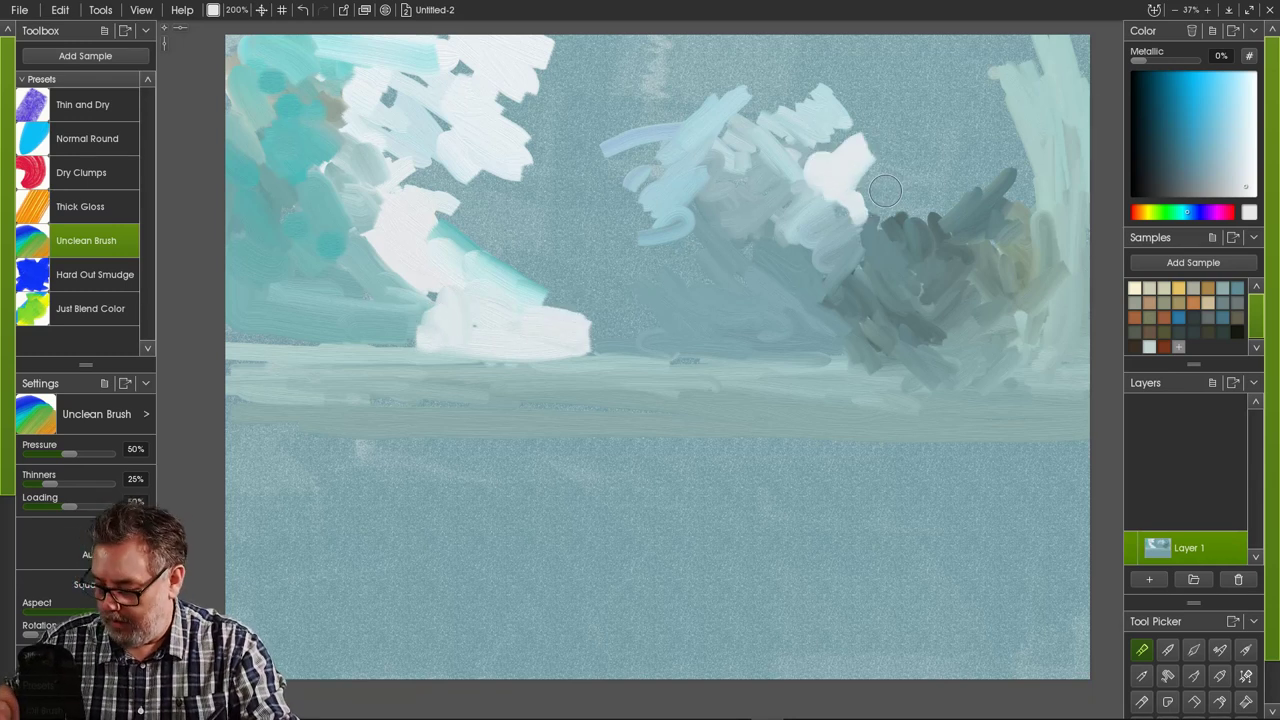
- Sample pale green-blue from the right edge and brush it over the dark foliage, pulling muted strokes below the horizon
left_click(1026, 144, "alt")
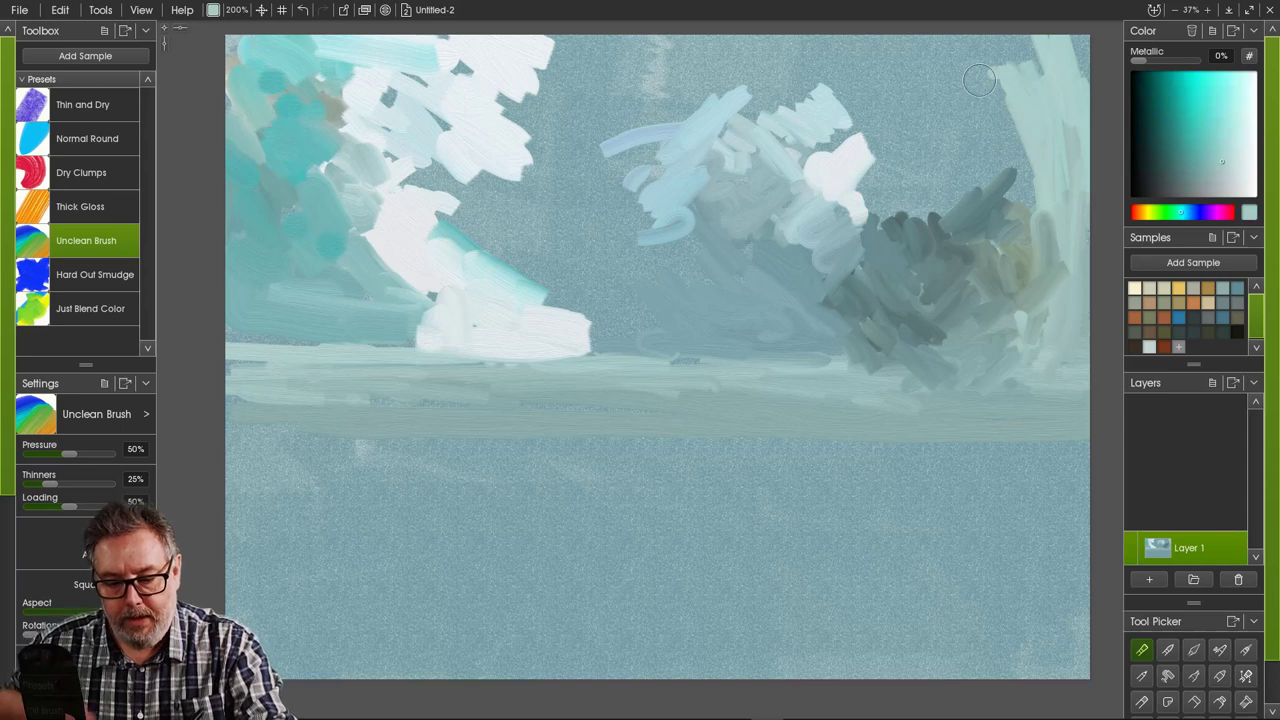
mouse_move(986, 80)
left_mouse_down()
mouse_move(984, 133)
mouse_move(1010, 115)
mouse_move(1038, 188)
mouse_move(1010, 147)
mouse_move(1024, 157)
mouse_move(1004, 180)
mouse_move(940, 112)
mouse_move(950, 156)
mouse_move(983, 193)
mouse_move(997, 180)
mouse_move(1009, 193)
mouse_move(989, 186)
mouse_move(975, 208)
mouse_move(932, 141)
mouse_move(953, 247)
mouse_move(968, 249)
mouse_move(959, 157)
mouse_move(982, 127)
mouse_move(989, 286)
mouse_move(981, 256)
mouse_move(1005, 284)
mouse_move(935, 162)
mouse_move(935, 269)
mouse_move(892, 212)
mouse_move(891, 260)
mouse_move(875, 278)
mouse_move(892, 287)
mouse_move(850, 282)
left_mouse_up()
mouse_move(896, 194)
left_mouse_down()
mouse_move(849, 265)
mouse_move(898, 300)
mouse_move(910, 341)
mouse_move(838, 245)
mouse_move(835, 306)
left_mouse_up()
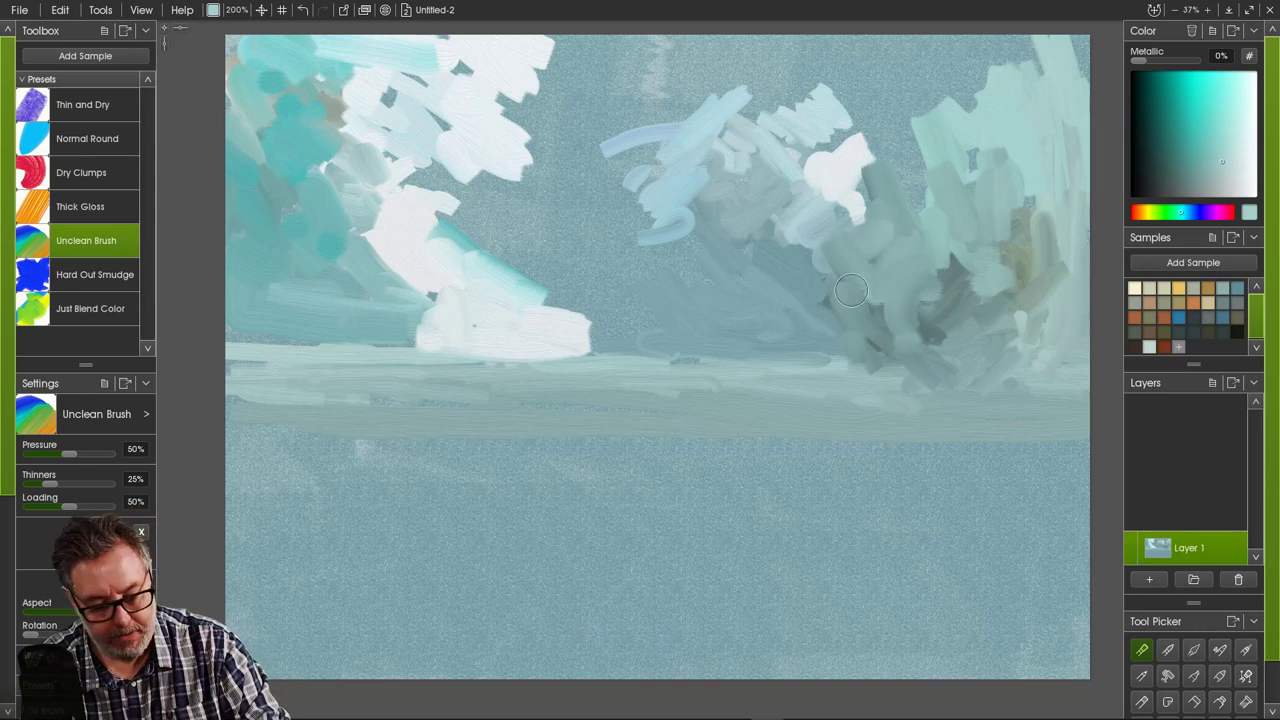
right_click(846, 243)
left_click(846, 243)
mouse_move(852, 322)
left_mouse_down()
mouse_move(875, 376)
mouse_move(837, 327)
mouse_move(879, 421)
mouse_move(816, 366)
mouse_move(810, 415)
mouse_move(785, 414)
mouse_move(840, 472)
mouse_move(755, 407)
mouse_move(757, 431)
mouse_move(812, 365)
mouse_move(848, 404)
left_mouse_up()
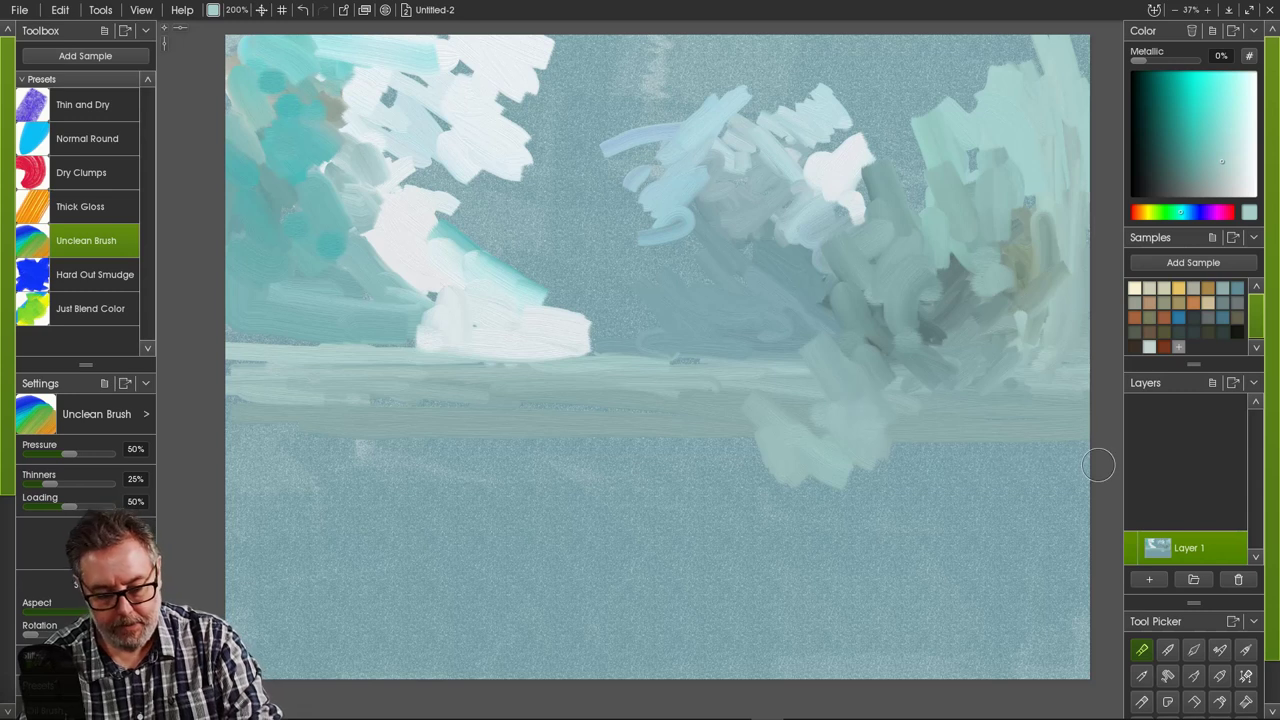
- Paint a broad pale aqua band across the full width of the canvas below the grey horizon strip
mouse_move(1016, 459)
left_mouse_down()
mouse_move(936, 462)
mouse_move(1084, 458)
mouse_move(960, 472)
left_mouse_up()
mouse_move(960, 472)
left_mouse_down()
mouse_move(1089, 488)
mouse_move(880, 514)
mouse_move(994, 491)
mouse_move(1100, 443)
mouse_move(874, 460)
mouse_move(1070, 535)
mouse_move(820, 546)
left_mouse_up()
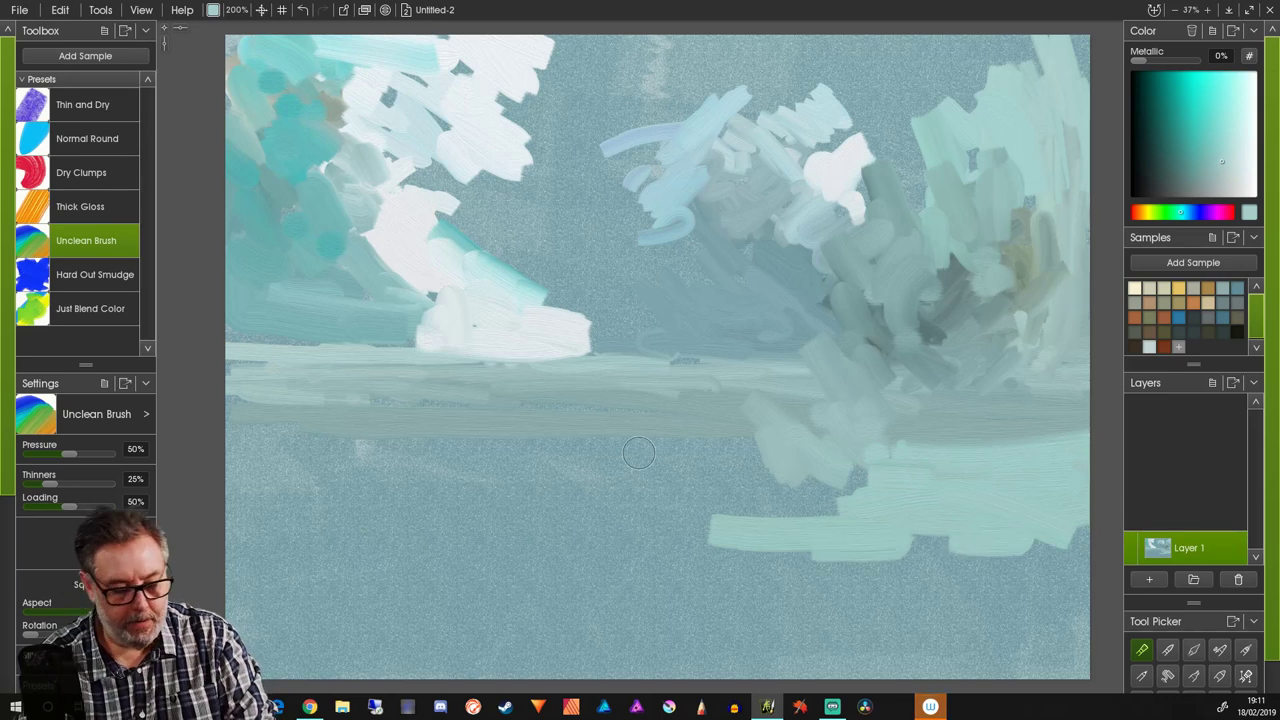
mouse_move(639, 453)
left_mouse_down()
mouse_move(562, 441)
mouse_move(293, 449)
mouse_move(637, 464)
mouse_move(433, 465)
mouse_move(637, 476)
mouse_move(394, 469)
mouse_move(242, 444)
mouse_move(762, 454)
mouse_move(725, 496)
mouse_move(853, 502)
mouse_move(644, 521)
mouse_move(505, 502)
mouse_move(544, 495)
mouse_move(366, 519)
mouse_move(268, 518)
left_mouse_up()
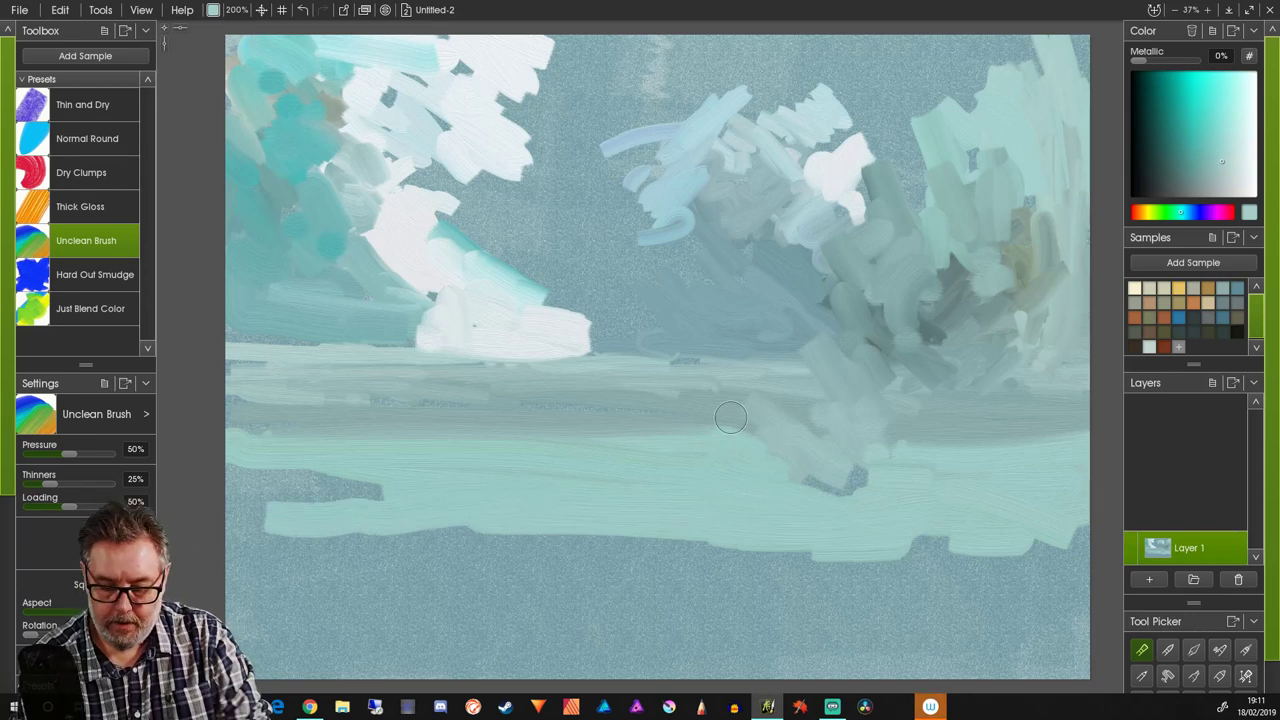
- Pick a yellow sample and blend long horizontal strokes along the lower edge of the aqua band
left_click(1179, 289)
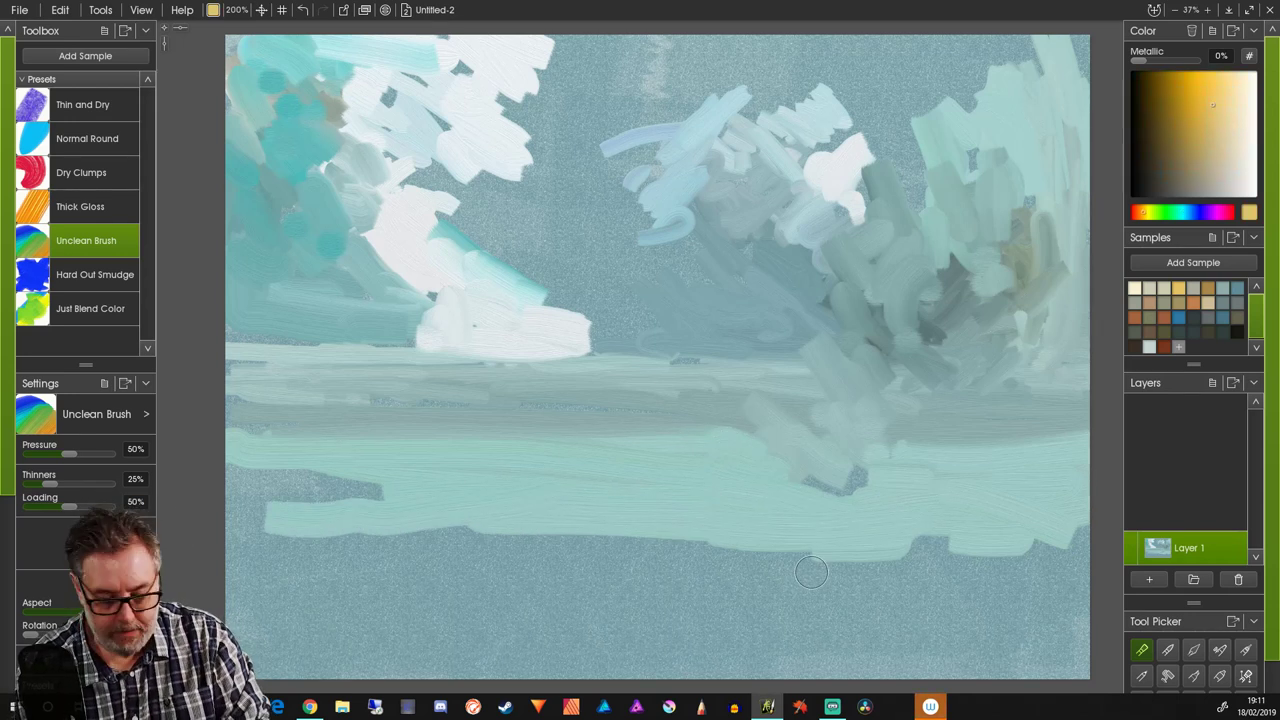
mouse_move(847, 535)
left_mouse_down()
mouse_move(701, 523)
mouse_move(1057, 552)
mouse_move(1086, 540)
left_mouse_up()
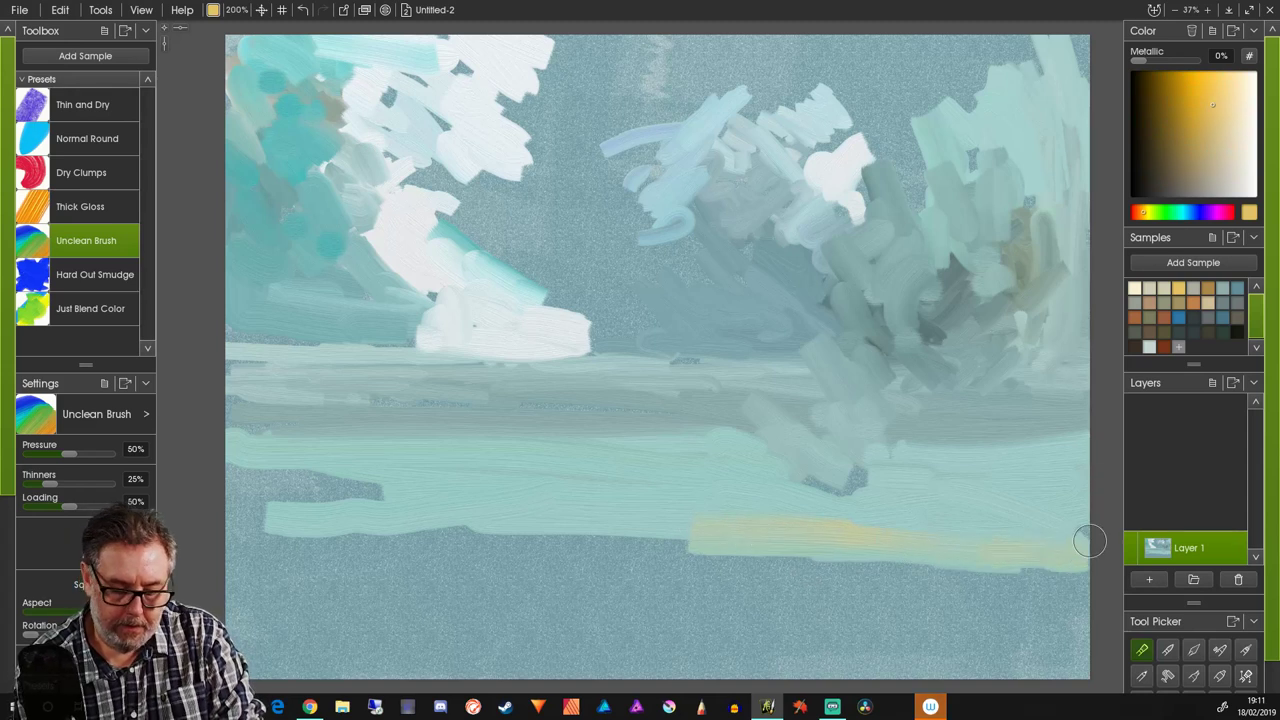
mouse_move(645, 527)
left_mouse_down()
mouse_move(674, 534)
mouse_move(286, 523)
mouse_move(391, 491)
mouse_move(230, 489)
mouse_move(327, 481)
left_mouse_up()
mouse_move(290, 540)
left_mouse_down()
mouse_move(230, 557)
mouse_move(581, 547)
mouse_move(565, 546)
mouse_move(936, 581)
mouse_move(1095, 576)
mouse_move(845, 580)
left_mouse_up()
left_click_drag(950, 588, 354, 562)
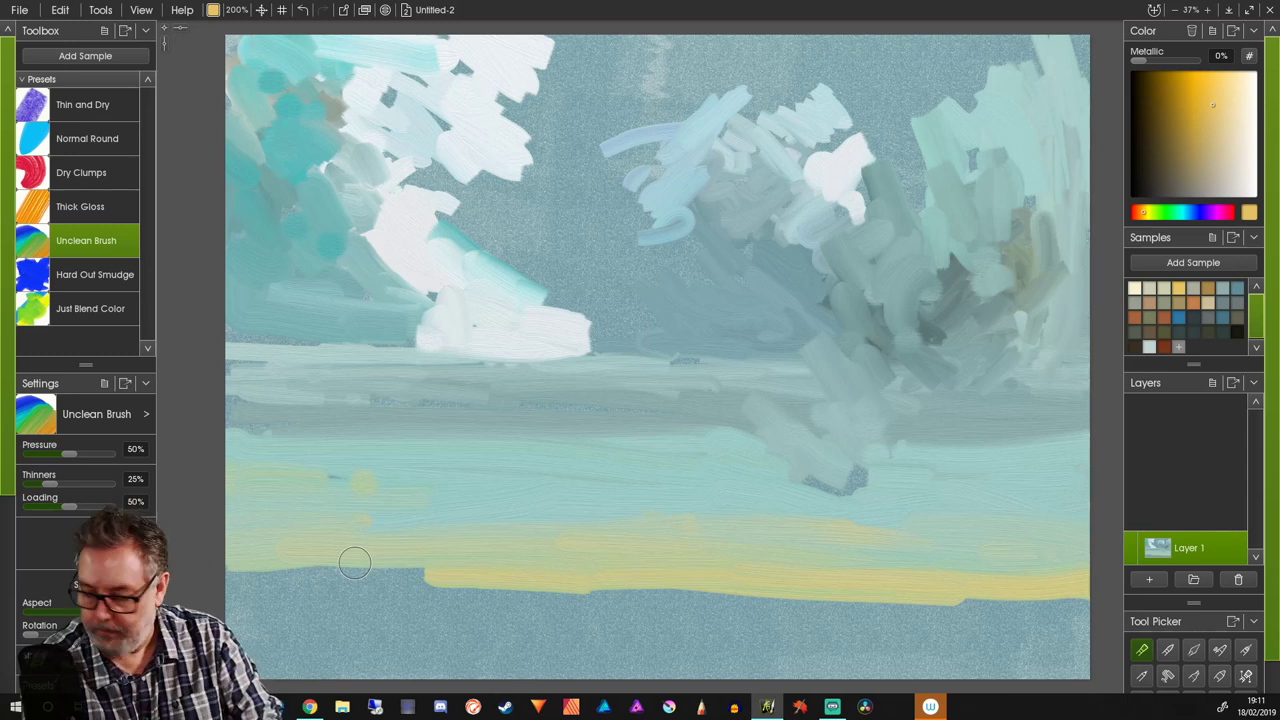
- Pick a tan sample and fill the bottom foreground with horizontal strokes, covering the remaining blue gaps
left_click(1149, 302)
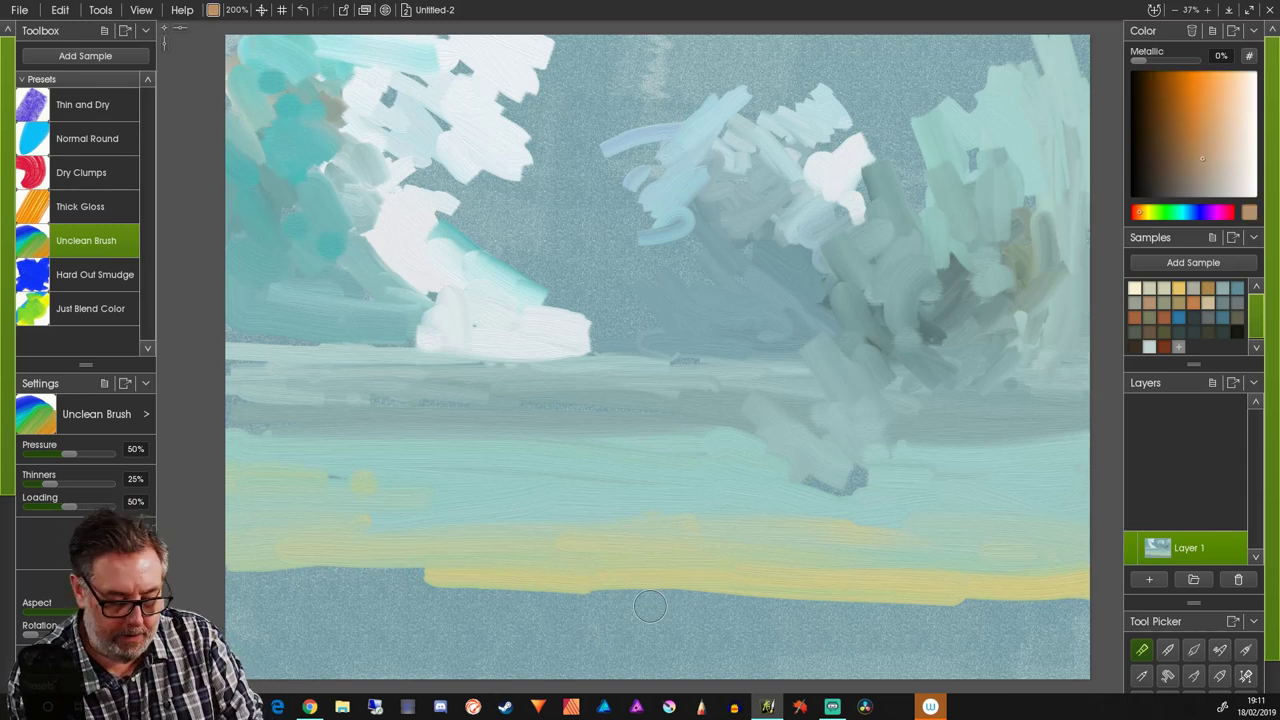
left_click_drag(705, 606, 845, 611)
mouse_move(742, 599)
left_mouse_down()
mouse_move(1053, 621)
mouse_move(999, 608)
mouse_move(1095, 605)
mouse_move(458, 588)
mouse_move(682, 602)
mouse_move(649, 634)
mouse_move(871, 652)
mouse_move(615, 659)
mouse_move(755, 672)
left_mouse_up()
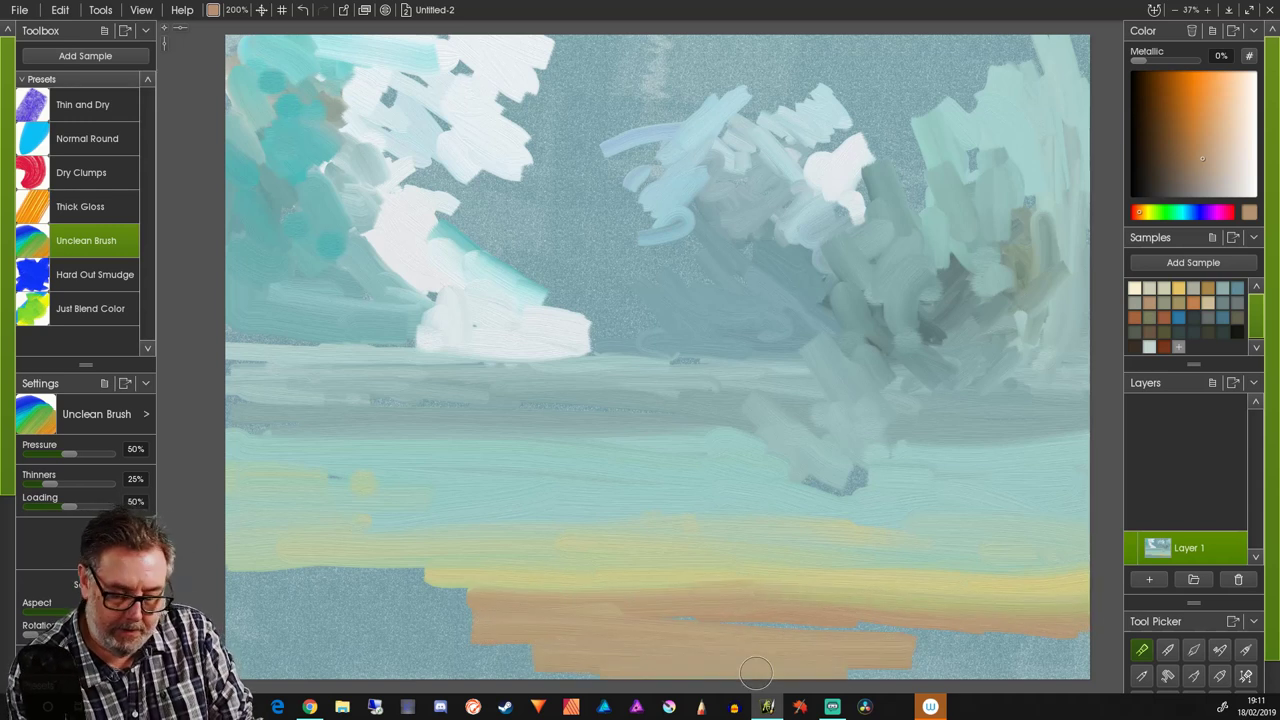
mouse_move(897, 631)
left_mouse_down()
mouse_move(1088, 648)
mouse_move(890, 670)
mouse_move(595, 610)
left_mouse_up()
mouse_move(392, 597)
left_mouse_down()
mouse_move(286, 560)
mouse_move(730, 610)
mouse_move(462, 631)
mouse_move(324, 662)
left_mouse_up()
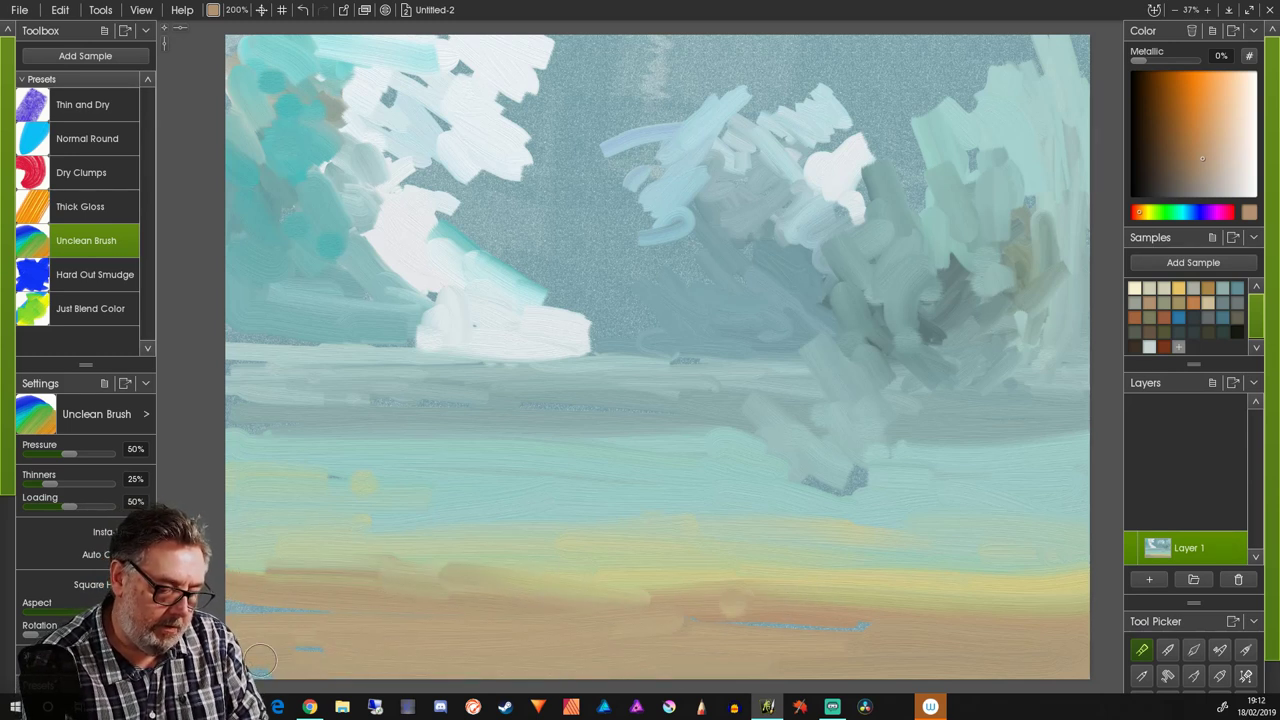
left_click_drag(253, 617, 425, 627)
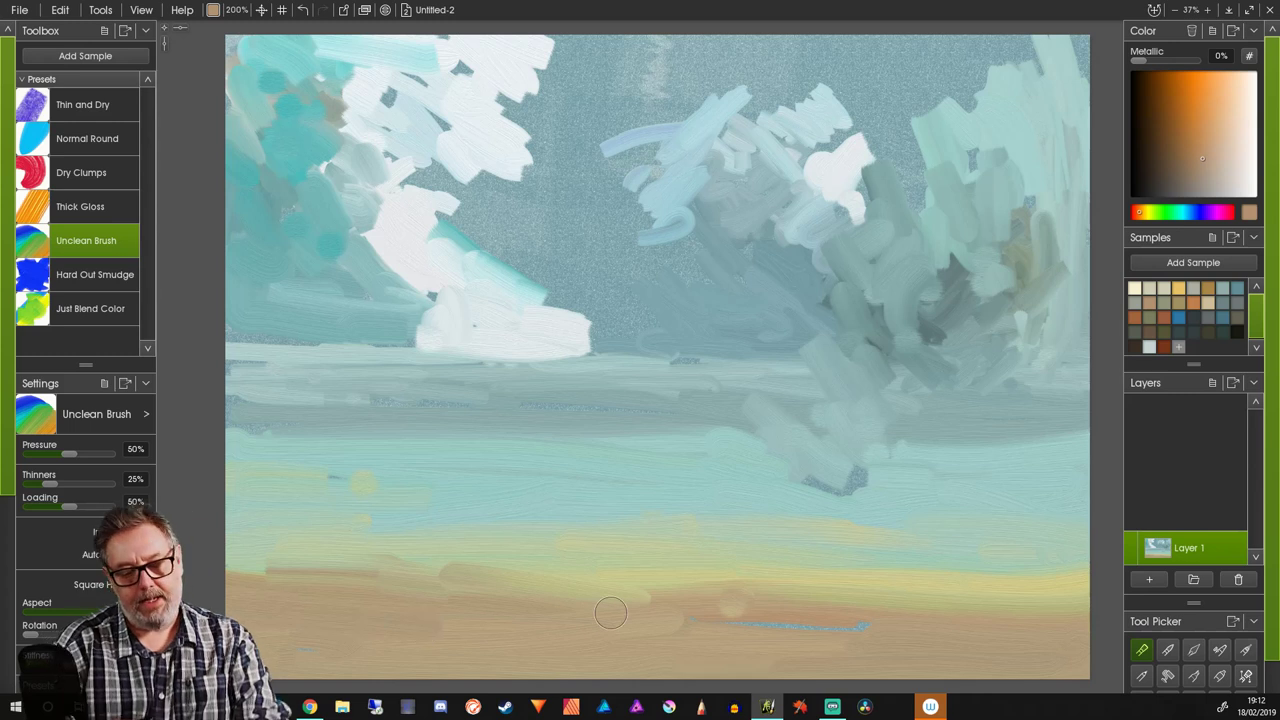
mouse_move(762, 631)
left_mouse_down()
mouse_move(580, 606)
mouse_move(957, 622)
mouse_move(715, 637)
left_mouse_up()
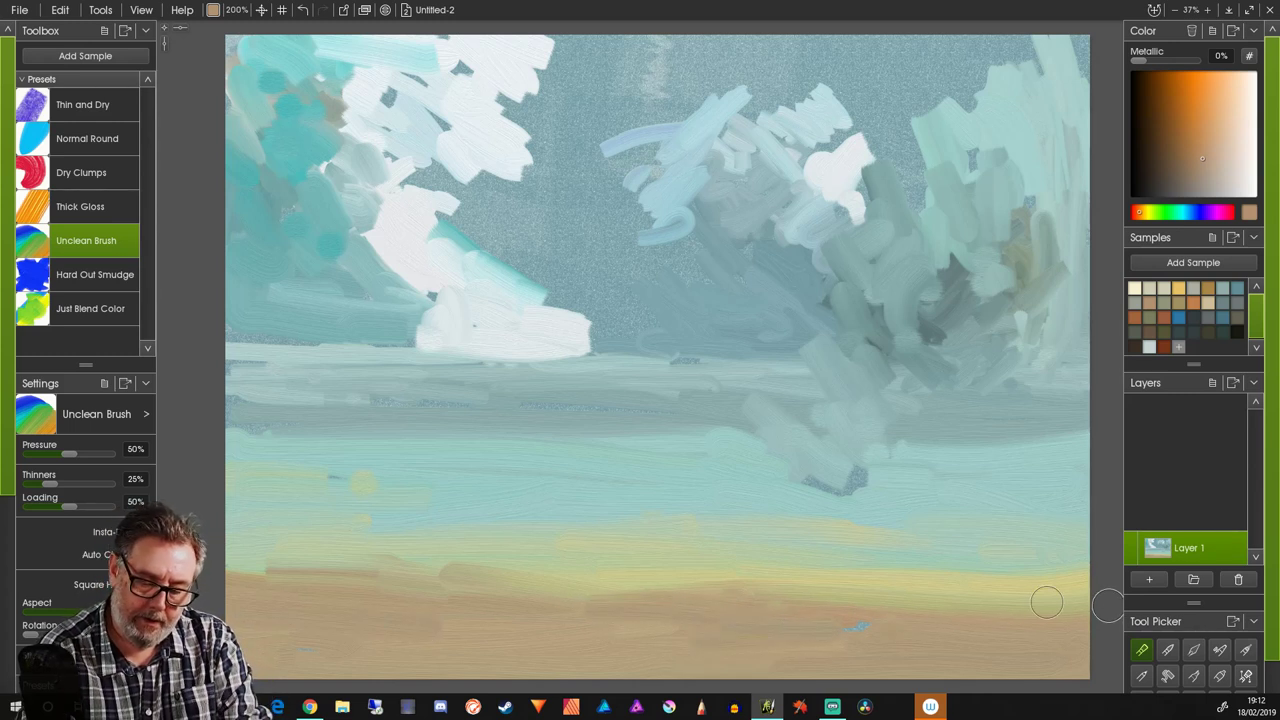
mouse_move(1106, 603)
left_mouse_down()
mouse_move(1016, 608)
mouse_move(1098, 599)
left_mouse_up()
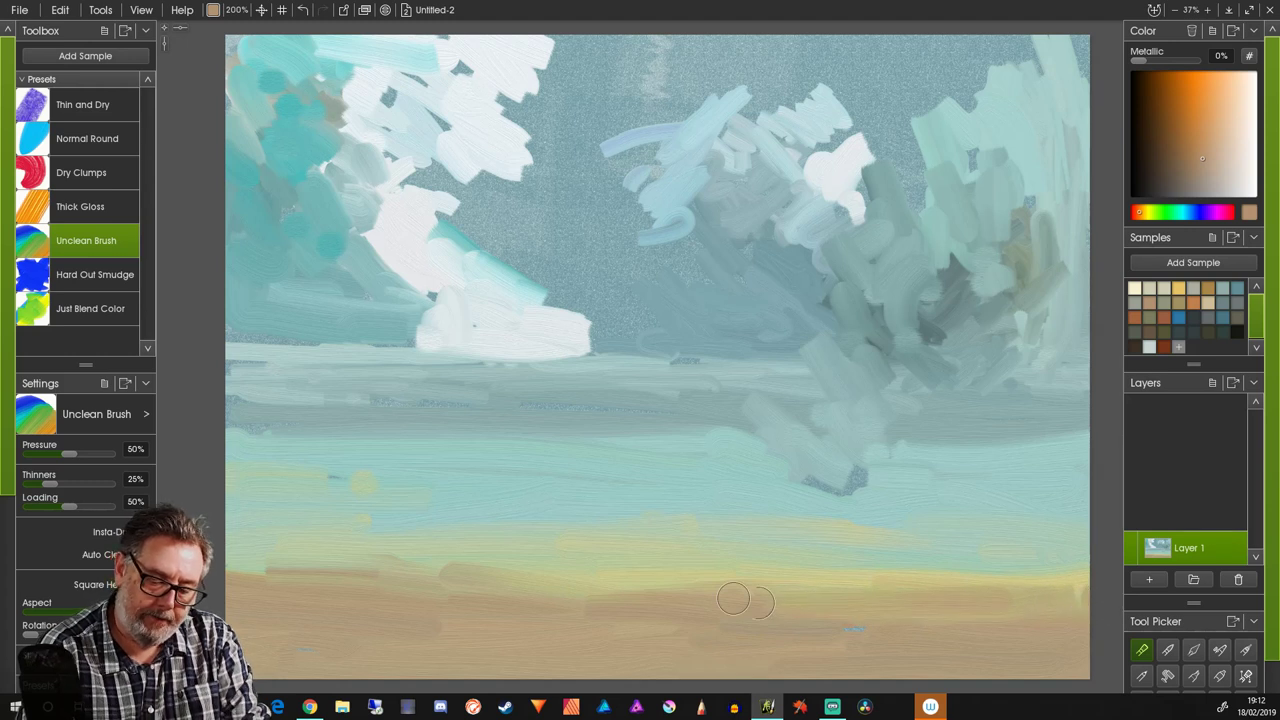
mouse_move(828, 625)
left_mouse_down()
mouse_move(857, 623)
mouse_move(753, 612)
left_mouse_up()
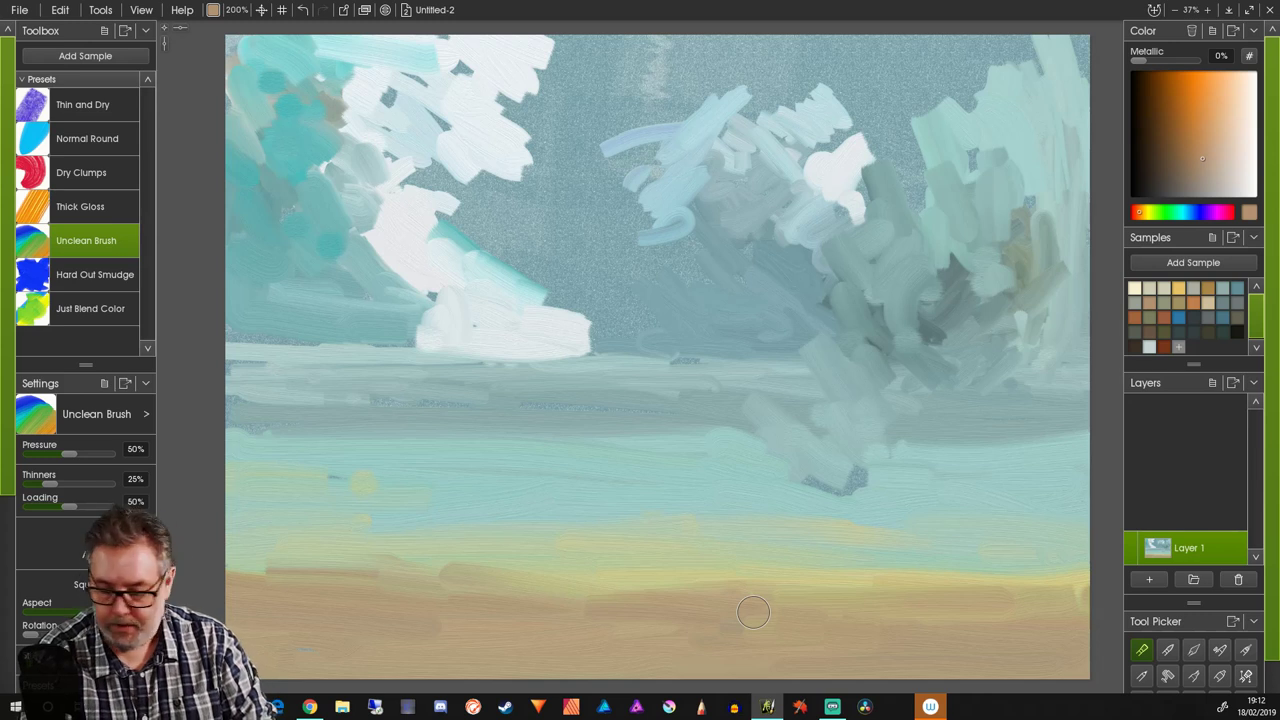
- Pick a pale beige sample, turn on Insta-Dry and lay flat light strokes over the lower-right sand
left_click(1208, 303)
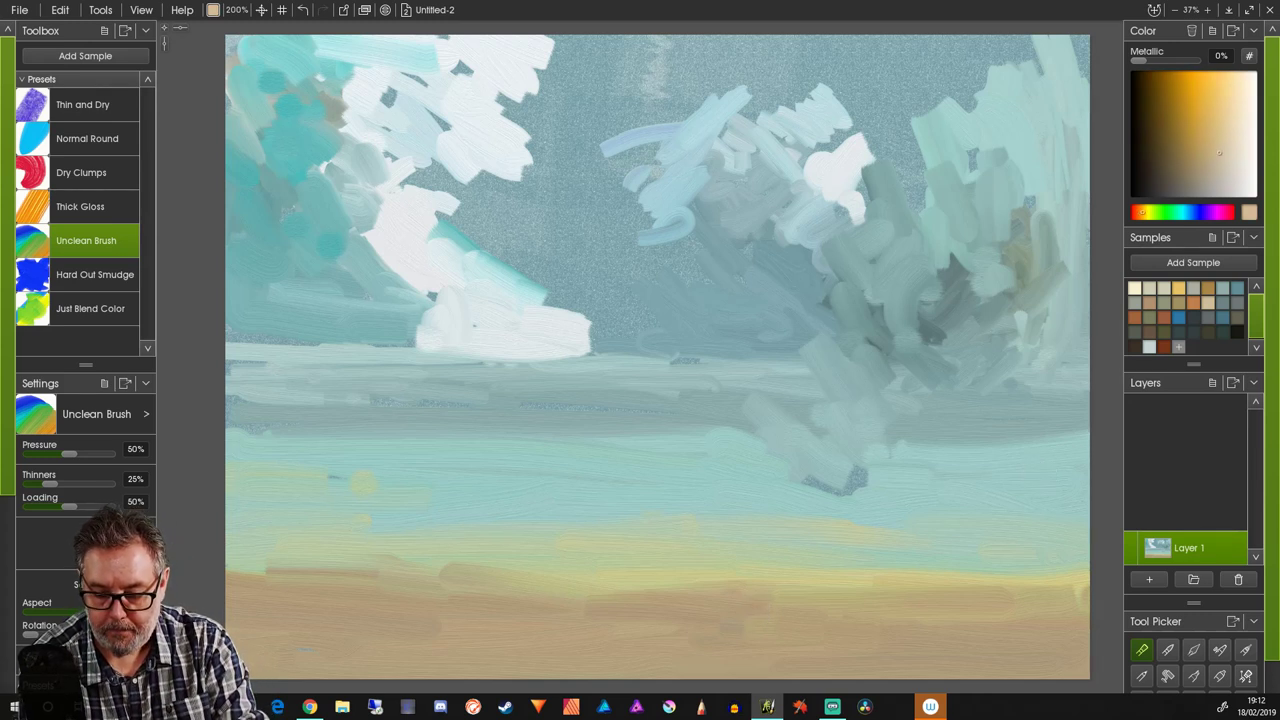
mouse_move(1067, 628)
left_mouse_down()
mouse_move(897, 620)
mouse_move(1095, 624)
mouse_move(810, 667)
mouse_move(1055, 671)
mouse_move(1073, 666)
mouse_move(723, 640)
left_mouse_up()
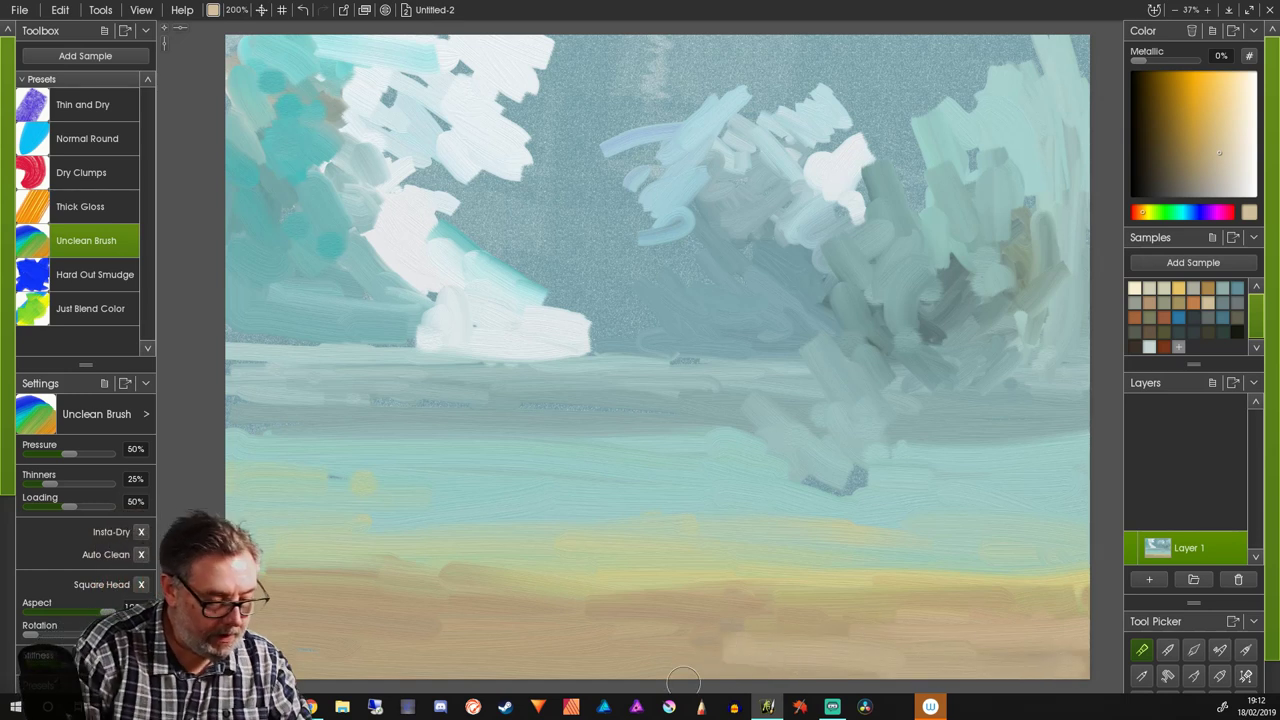
left_click(141, 532)
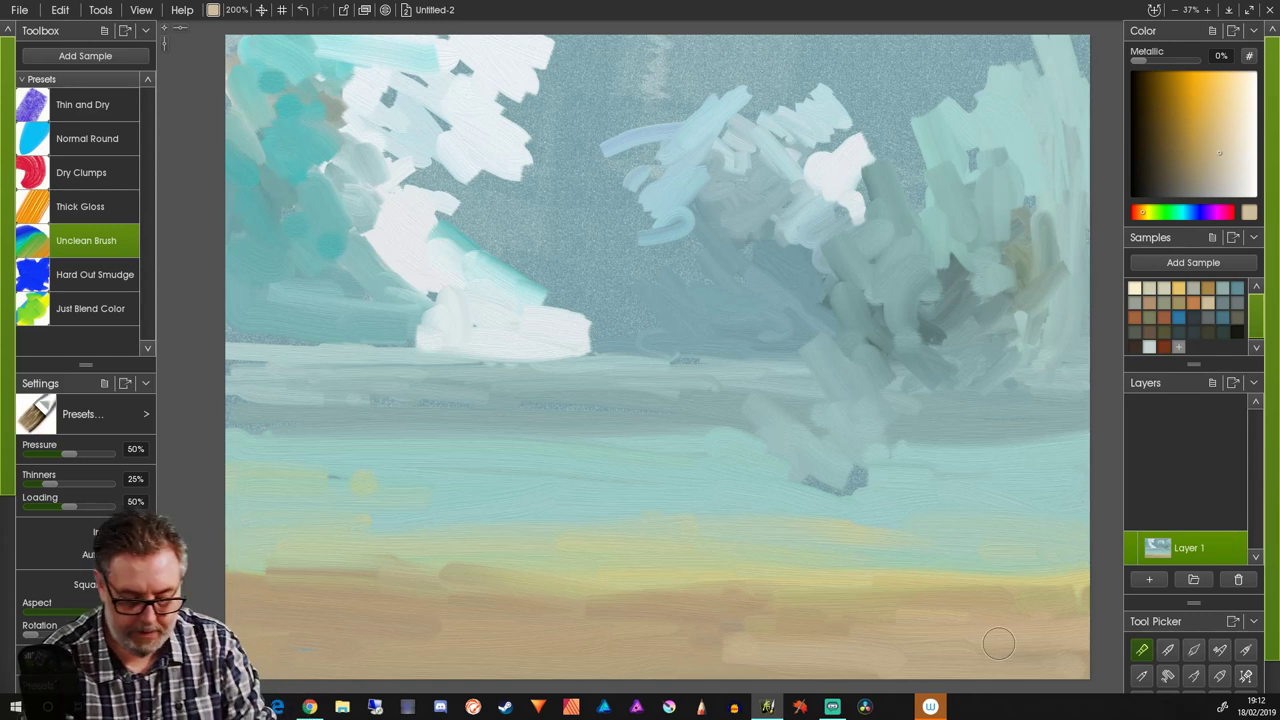
mouse_move(998, 644)
left_mouse_down()
mouse_move(931, 646)
mouse_move(1067, 638)
mouse_move(881, 642)
mouse_move(1008, 661)
mouse_move(697, 638)
mouse_move(587, 669)
left_mouse_up()
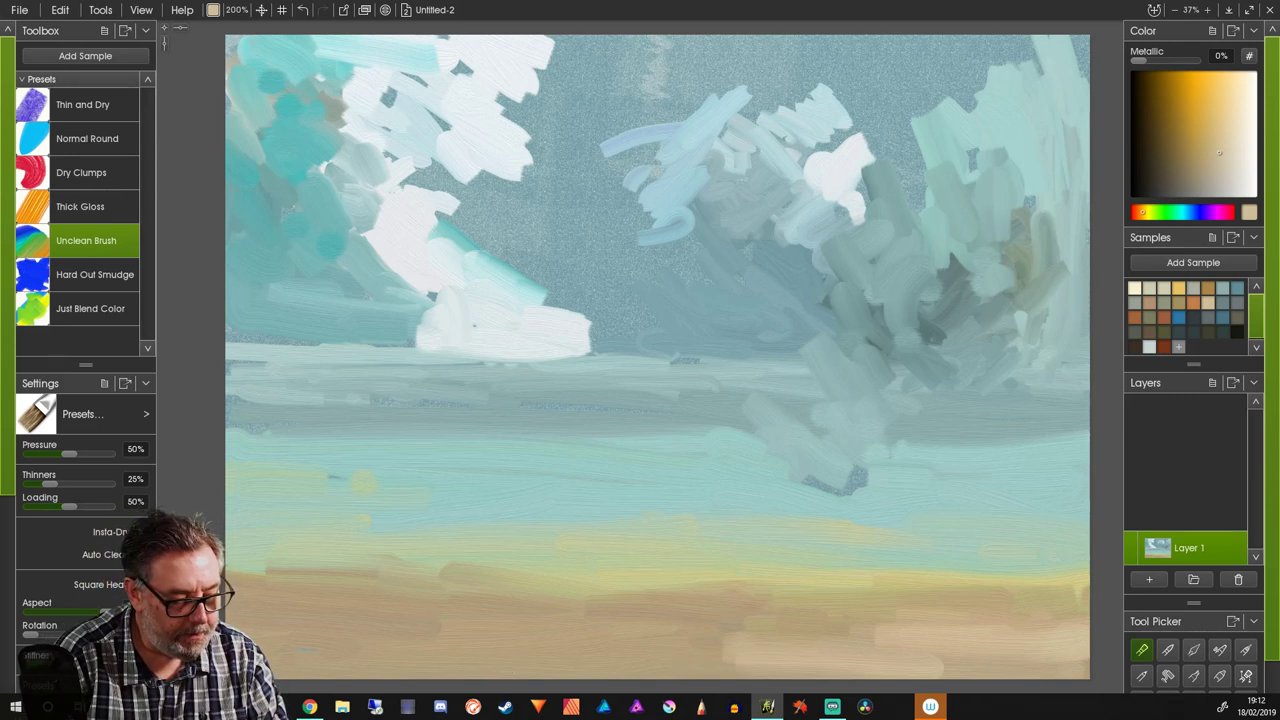
mouse_move(900, 653)
left_mouse_down()
mouse_move(811, 630)
mouse_move(1025, 646)
mouse_move(1090, 637)
mouse_move(937, 630)
mouse_move(1103, 614)
mouse_move(837, 621)
mouse_move(925, 613)
mouse_move(695, 608)
mouse_move(1018, 629)
mouse_move(732, 650)
mouse_move(1066, 667)
mouse_move(607, 677)
mouse_move(651, 646)
mouse_move(769, 667)
mouse_move(503, 662)
left_mouse_up()
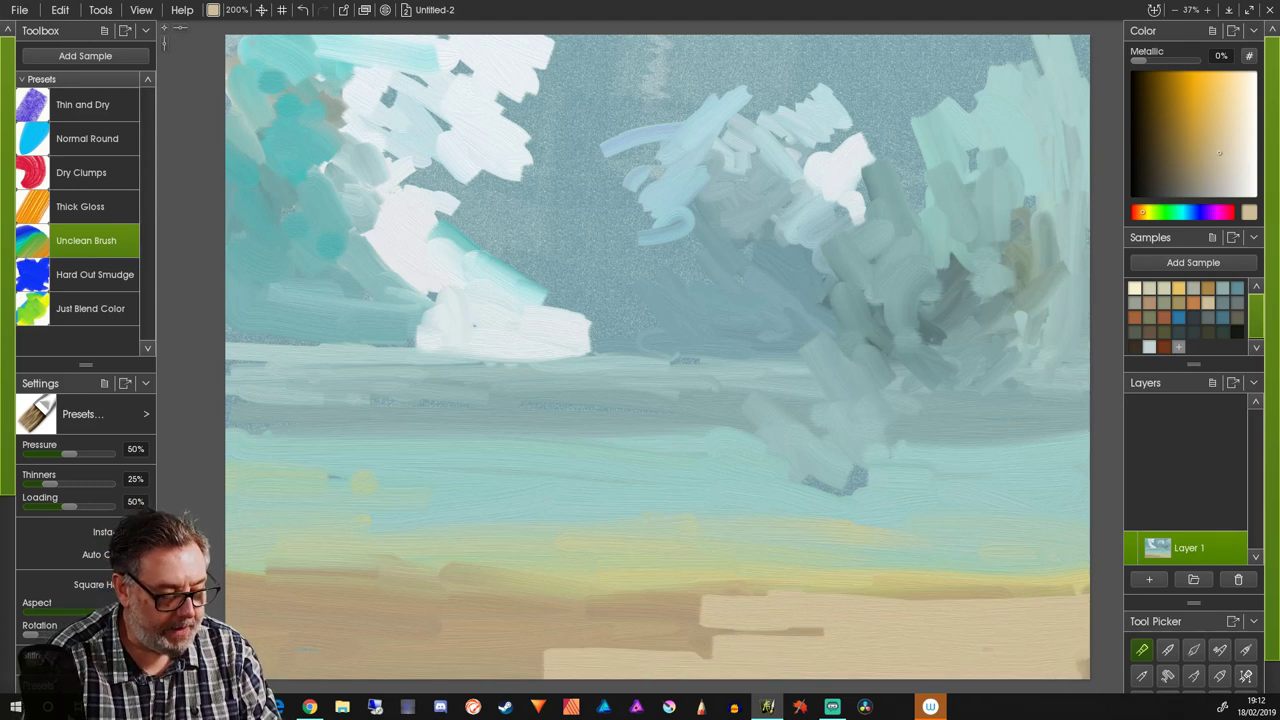
- Work beige strokes along the sand's upper edge and pull a short vertical stroke through the aqua band
mouse_move(646, 595)
left_mouse_down()
mouse_move(796, 596)
mouse_move(610, 599)
mouse_move(974, 599)
mouse_move(1001, 586)
mouse_move(1059, 596)
mouse_move(748, 637)
mouse_move(591, 626)
mouse_move(799, 629)
mouse_move(576, 652)
mouse_move(727, 650)
mouse_move(481, 659)
mouse_move(732, 639)
mouse_move(627, 655)
mouse_move(306, 658)
mouse_move(547, 630)
mouse_move(470, 662)
mouse_move(390, 653)
mouse_move(463, 631)
mouse_move(677, 636)
mouse_move(688, 600)
mouse_move(607, 587)
mouse_move(919, 561)
left_mouse_up()
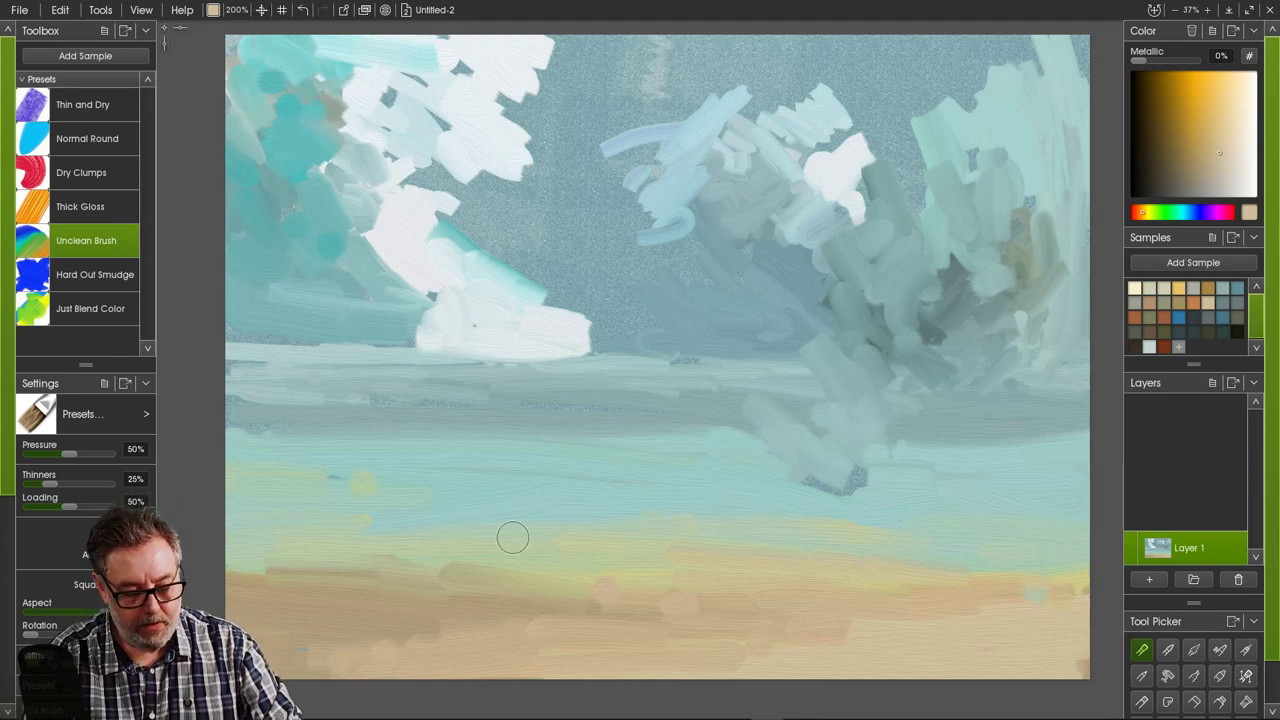
mouse_move(537, 457)
left_mouse_down()
mouse_move(520, 506)
mouse_move(523, 451)
mouse_move(527, 497)
left_mouse_up()
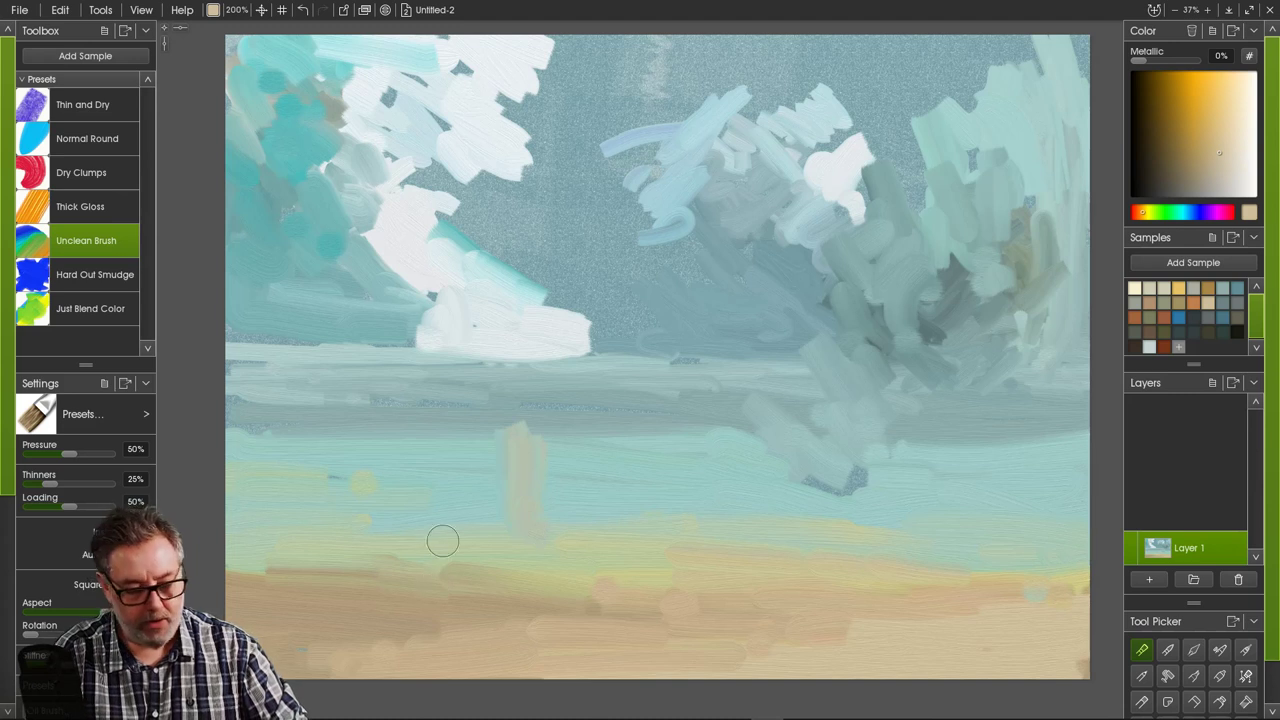
- Block in a tapering tree trunk with beige strokes, flaring at the sand and rising through the horizon into the sky
mouse_move(443, 541)
left_mouse_down()
mouse_move(494, 481)
mouse_move(491, 503)
mouse_move(483, 448)
mouse_move(463, 526)
mouse_move(463, 444)
mouse_move(423, 541)
mouse_move(470, 498)
mouse_move(504, 538)
left_mouse_up()
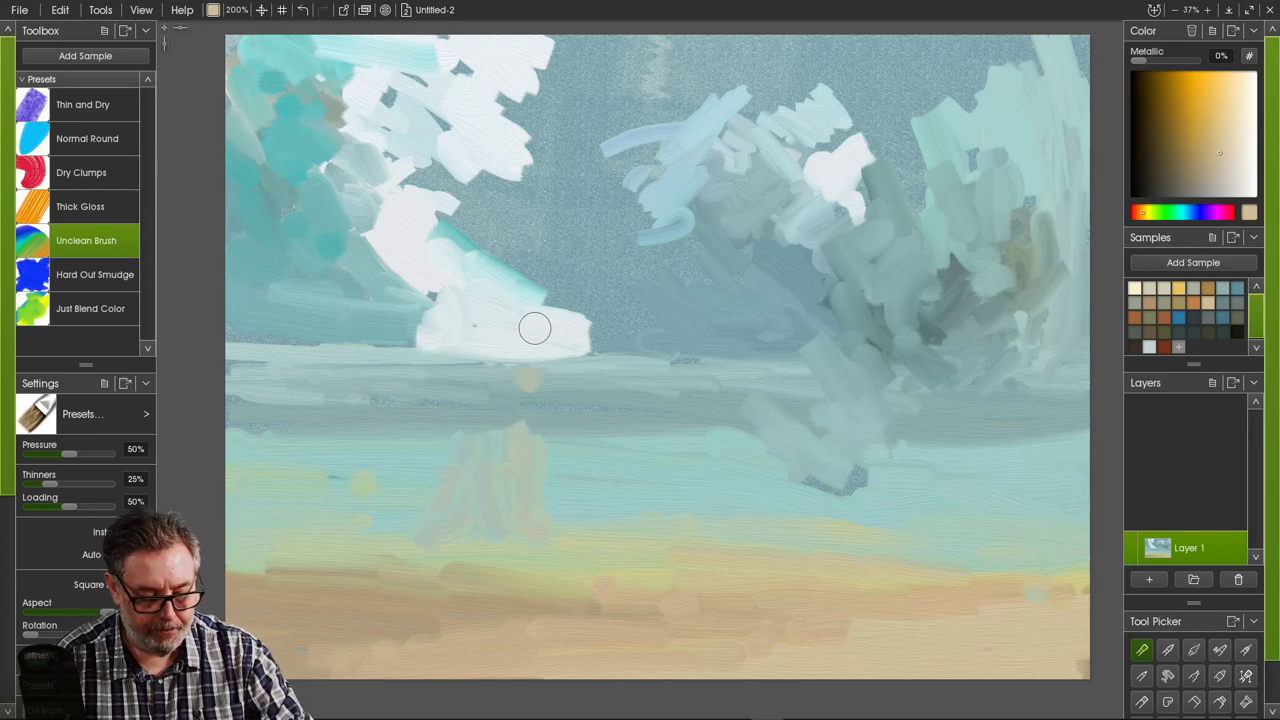
left_click_drag(531, 329, 522, 425)
mouse_move(508, 364)
left_mouse_down()
mouse_move(488, 467)
mouse_move(491, 381)
mouse_move(449, 523)
left_mouse_up()
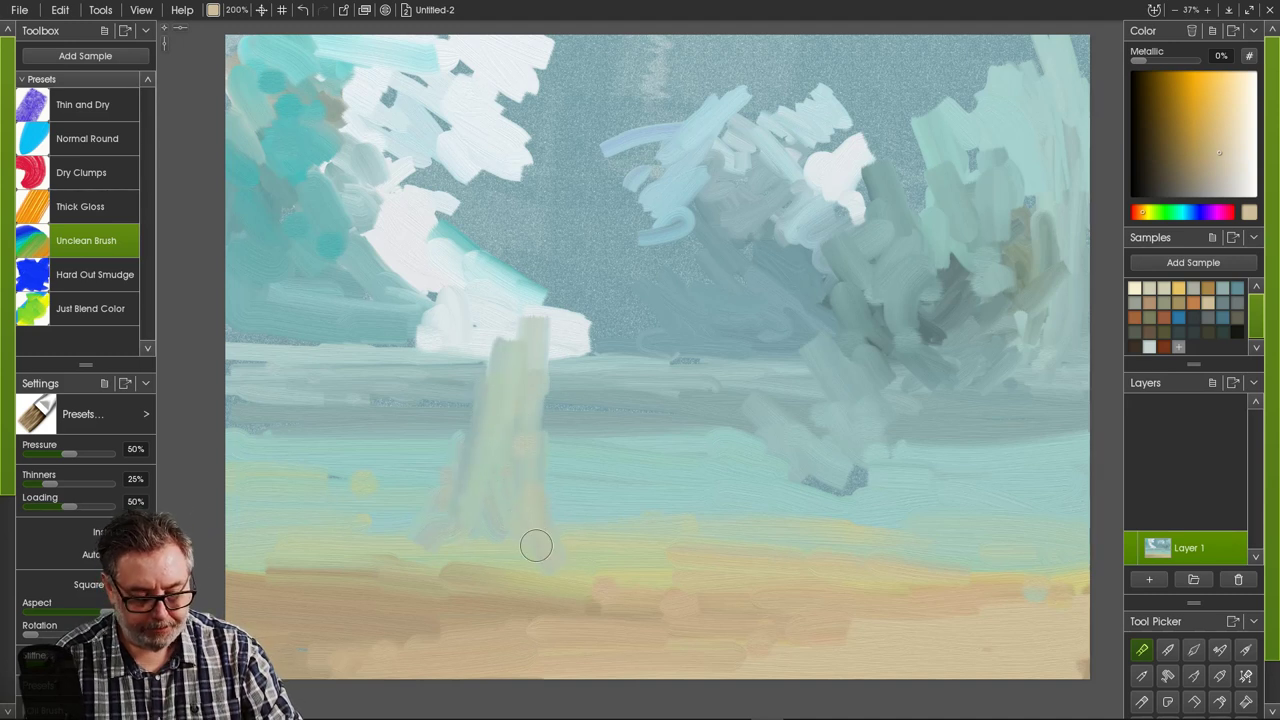
mouse_move(534, 540)
left_mouse_down()
mouse_move(555, 585)
mouse_move(598, 605)
left_mouse_up()
mouse_move(472, 518)
left_mouse_down()
mouse_move(460, 555)
mouse_move(424, 574)
mouse_move(456, 526)
mouse_move(413, 564)
mouse_move(503, 485)
mouse_move(491, 472)
mouse_move(478, 533)
mouse_move(501, 486)
mouse_move(482, 490)
mouse_move(492, 450)
mouse_move(466, 515)
mouse_move(454, 507)
mouse_move(446, 543)
mouse_move(408, 581)
mouse_move(429, 515)
mouse_move(460, 586)
mouse_move(447, 629)
mouse_move(433, 557)
mouse_move(363, 589)
mouse_move(418, 565)
mouse_move(346, 583)
mouse_move(482, 566)
mouse_move(502, 573)
mouse_move(488, 589)
mouse_move(442, 595)
mouse_move(515, 484)
mouse_move(502, 590)
mouse_move(481, 520)
left_mouse_up()
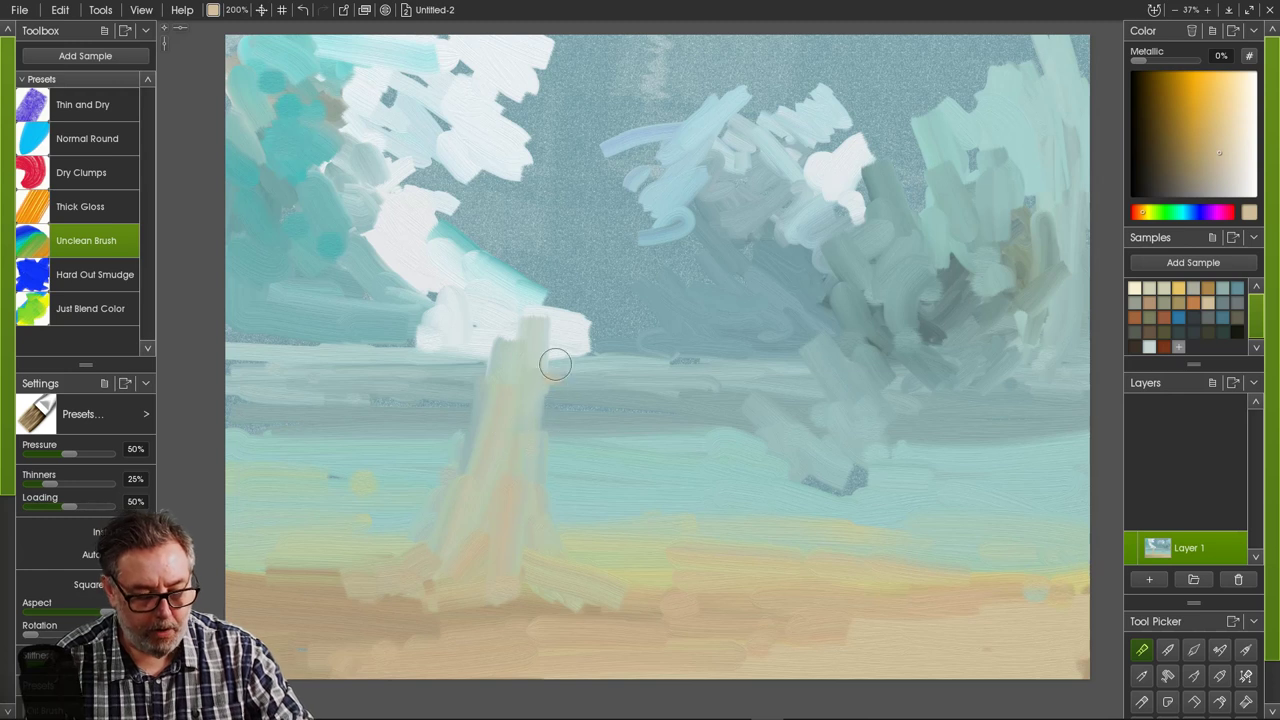
mouse_move(556, 364)
left_mouse_down()
mouse_move(534, 431)
mouse_move(531, 383)
mouse_move(561, 301)
mouse_move(549, 366)
mouse_move(571, 223)
mouse_move(531, 334)
mouse_move(551, 232)
mouse_move(543, 307)
left_mouse_up()
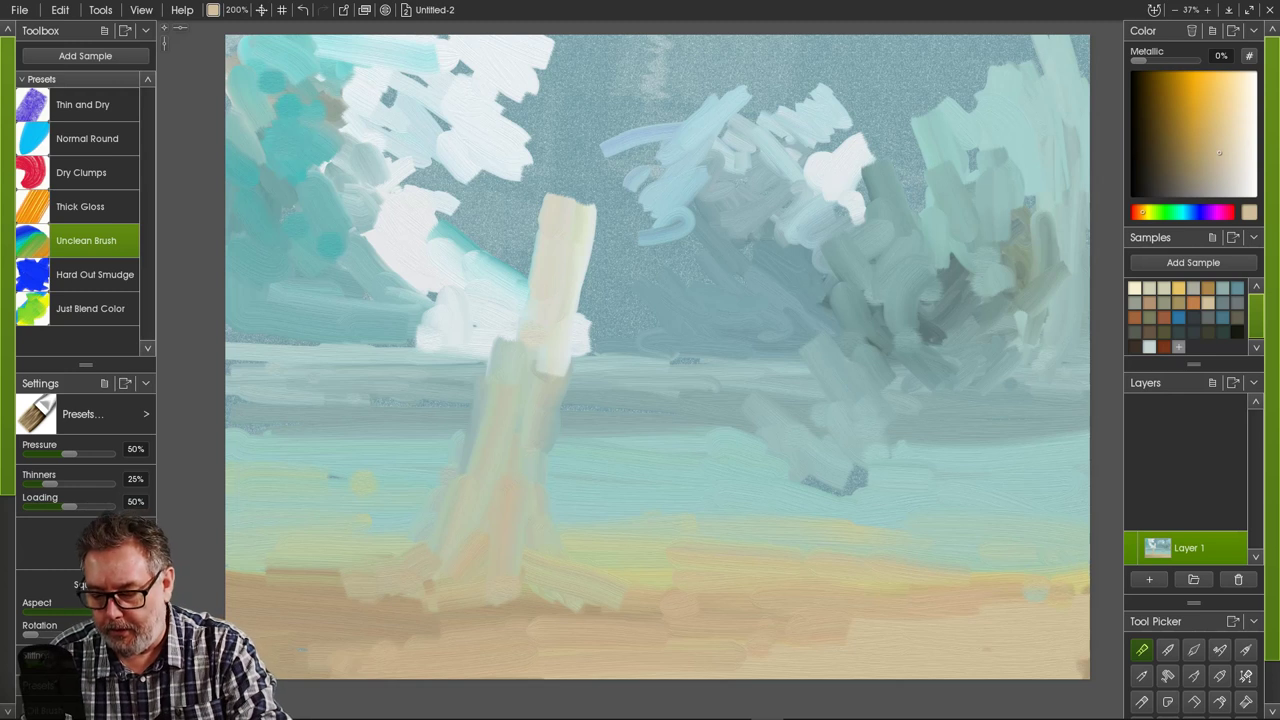
- Pick a dark brown sample and paint the leaning trunk up to the canvas top and down its left side
left_click(1237, 317)
left_click(1149, 332)
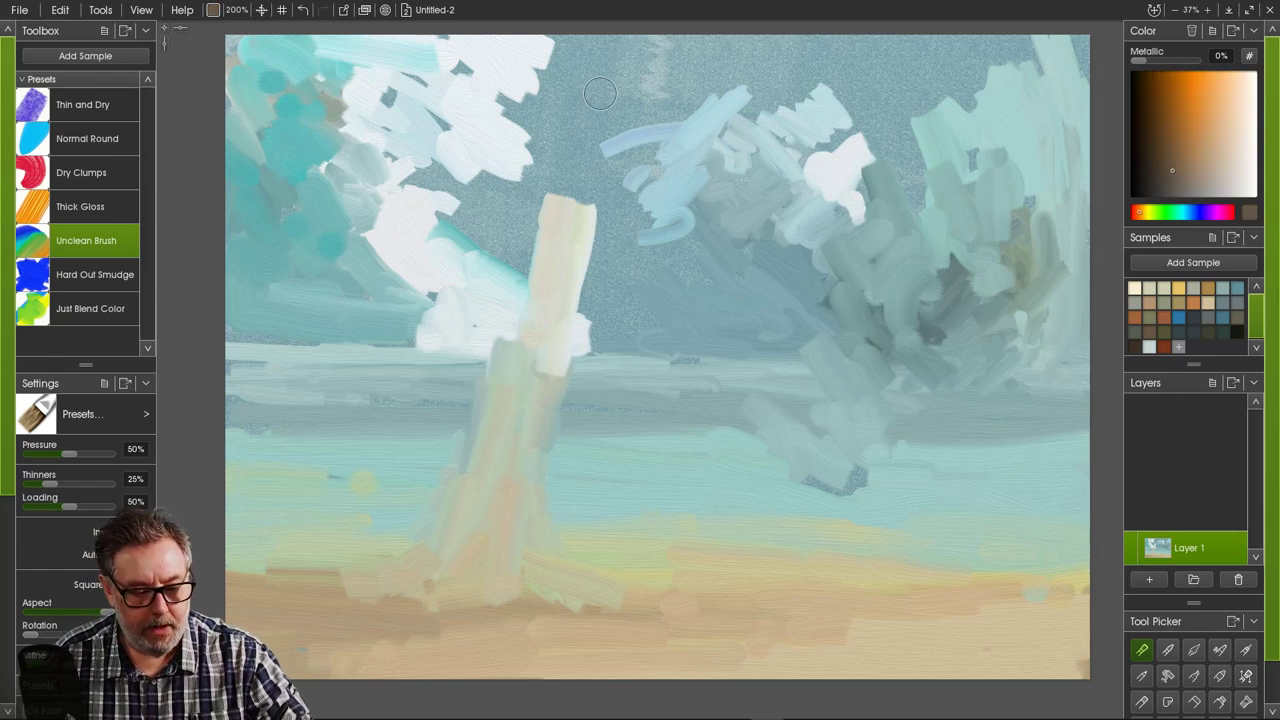
mouse_move(600, 93)
left_mouse_down()
mouse_move(564, 287)
mouse_move(568, 247)
mouse_move(550, 237)
mouse_move(536, 289)
left_mouse_up()
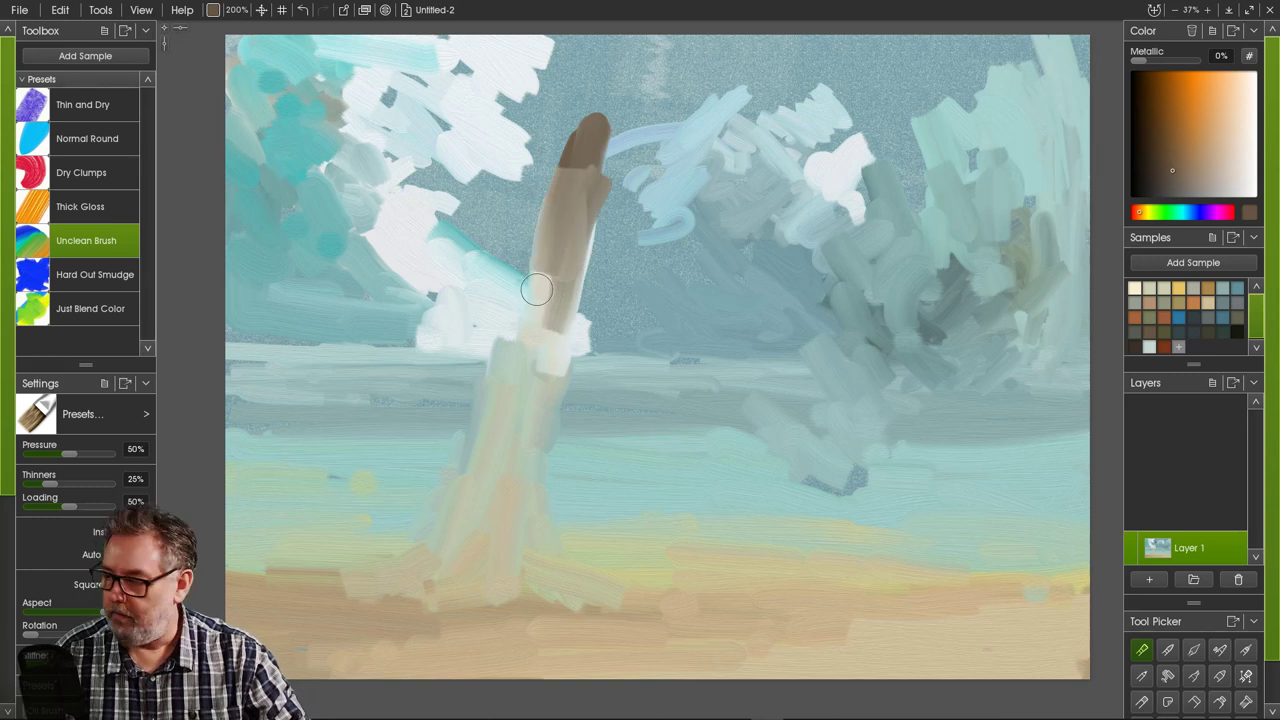
mouse_move(588, 148)
left_mouse_down()
mouse_move(632, 45)
mouse_move(592, 150)
mouse_move(625, 60)
mouse_move(574, 120)
mouse_move(561, 93)
mouse_move(600, 45)
mouse_move(627, 35)
left_mouse_up()
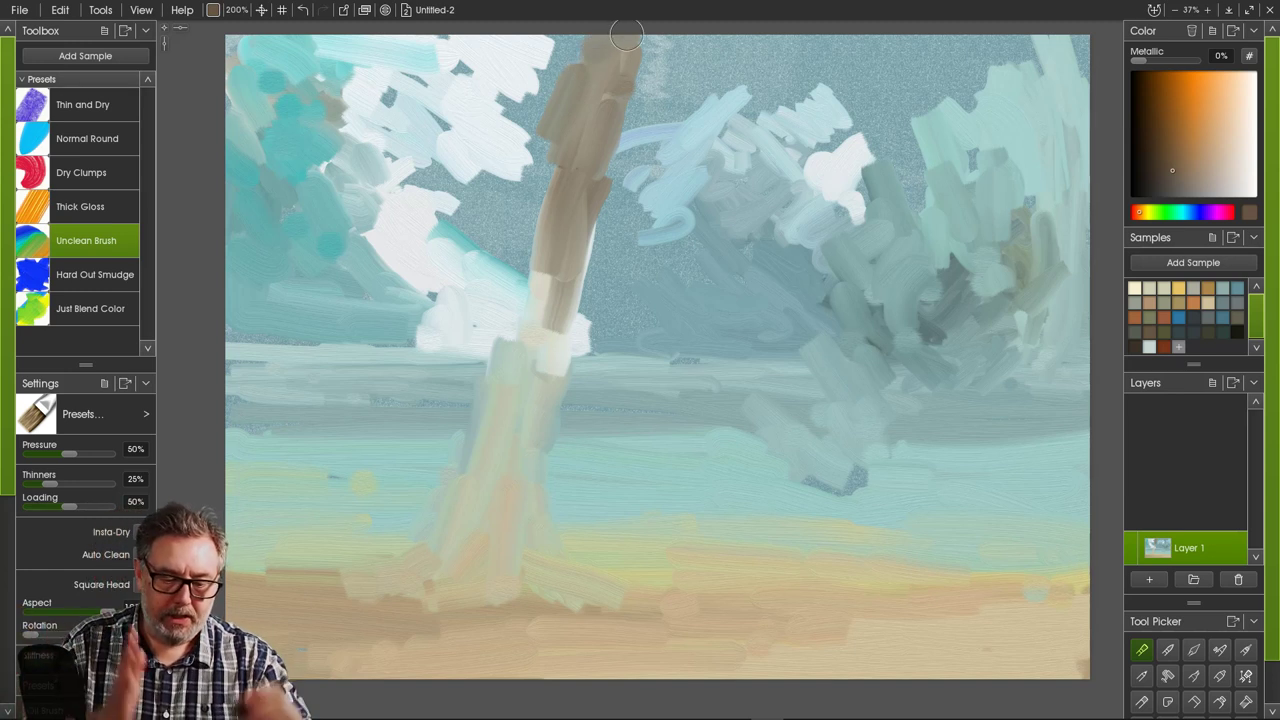
mouse_move(558, 108)
left_mouse_down()
mouse_move(547, 164)
mouse_move(577, 38)
mouse_move(473, 465)
mouse_move(504, 511)
mouse_move(500, 436)
mouse_move(486, 416)
mouse_move(486, 451)
mouse_move(486, 385)
left_mouse_up()
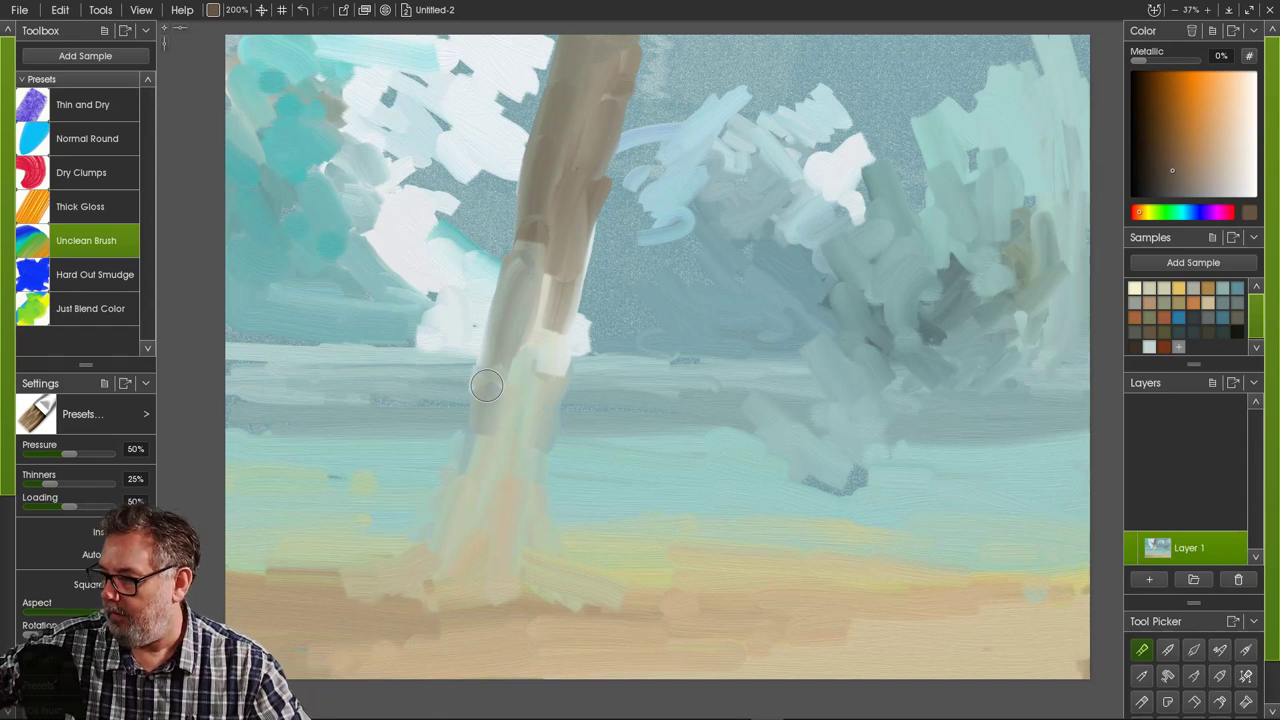
mouse_move(556, 38)
left_mouse_down()
mouse_move(502, 287)
mouse_move(530, 230)
mouse_move(529, 251)
mouse_move(530, 229)
mouse_move(492, 347)
mouse_move(507, 300)
mouse_move(482, 431)
mouse_move(522, 296)
mouse_move(501, 437)
mouse_move(544, 211)
mouse_move(502, 387)
mouse_move(473, 384)
mouse_move(476, 341)
mouse_move(452, 458)
mouse_move(465, 346)
mouse_move(446, 518)
mouse_move(466, 407)
mouse_move(451, 507)
mouse_move(436, 472)
mouse_move(465, 433)
mouse_move(468, 558)
mouse_move(453, 558)
mouse_move(451, 481)
mouse_move(419, 580)
mouse_move(441, 556)
mouse_move(420, 593)
mouse_move(460, 499)
mouse_move(472, 534)
mouse_move(480, 320)
mouse_move(479, 416)
mouse_move(504, 329)
mouse_move(462, 530)
mouse_move(486, 351)
mouse_move(459, 456)
mouse_move(476, 309)
mouse_move(466, 377)
mouse_move(489, 255)
mouse_move(476, 366)
mouse_move(493, 316)
mouse_move(489, 414)
mouse_move(465, 503)
left_mouse_up()
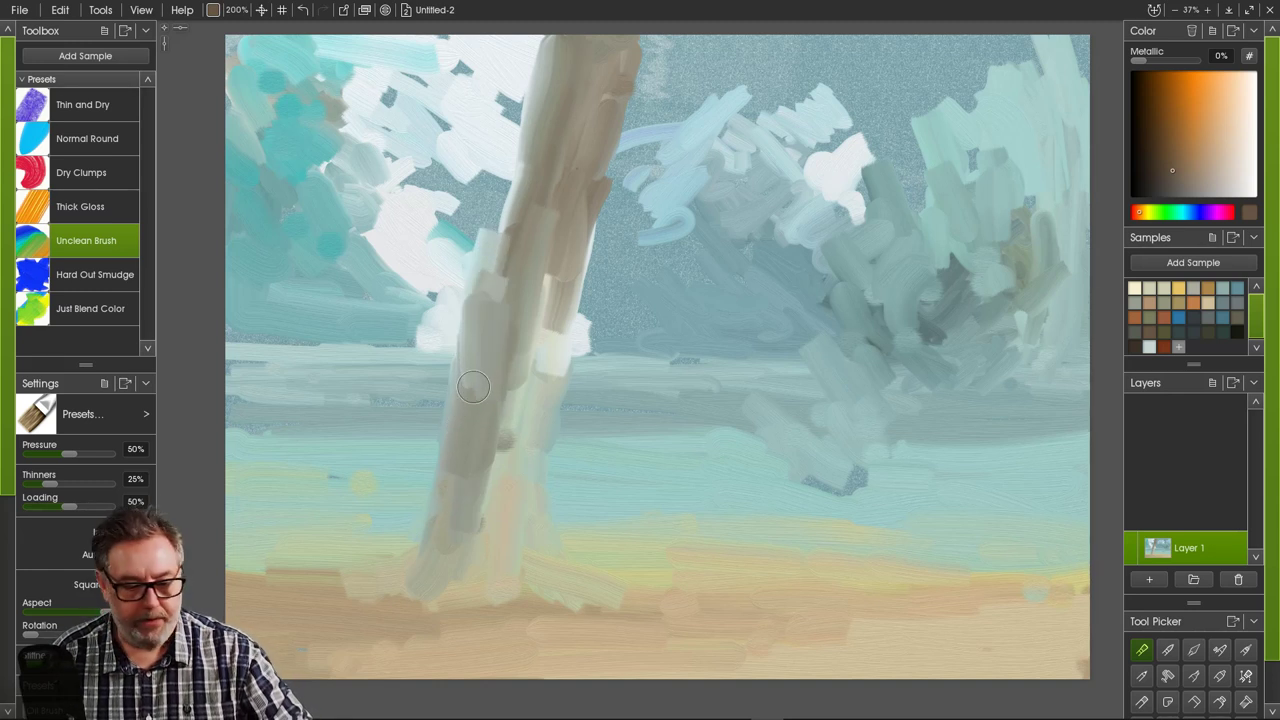
- Paint a pale limb forking from the trunk's left side up to the canvas top and blend it into the lower trunk
mouse_move(474, 386)
left_mouse_down()
mouse_move(439, 220)
mouse_move(483, 361)
mouse_move(407, 179)
mouse_move(478, 271)
mouse_move(432, 226)
mouse_move(354, 31)
mouse_move(468, 274)
left_mouse_up()
left_click_drag(479, 330, 475, 492)
left_click_drag(467, 295, 455, 553)
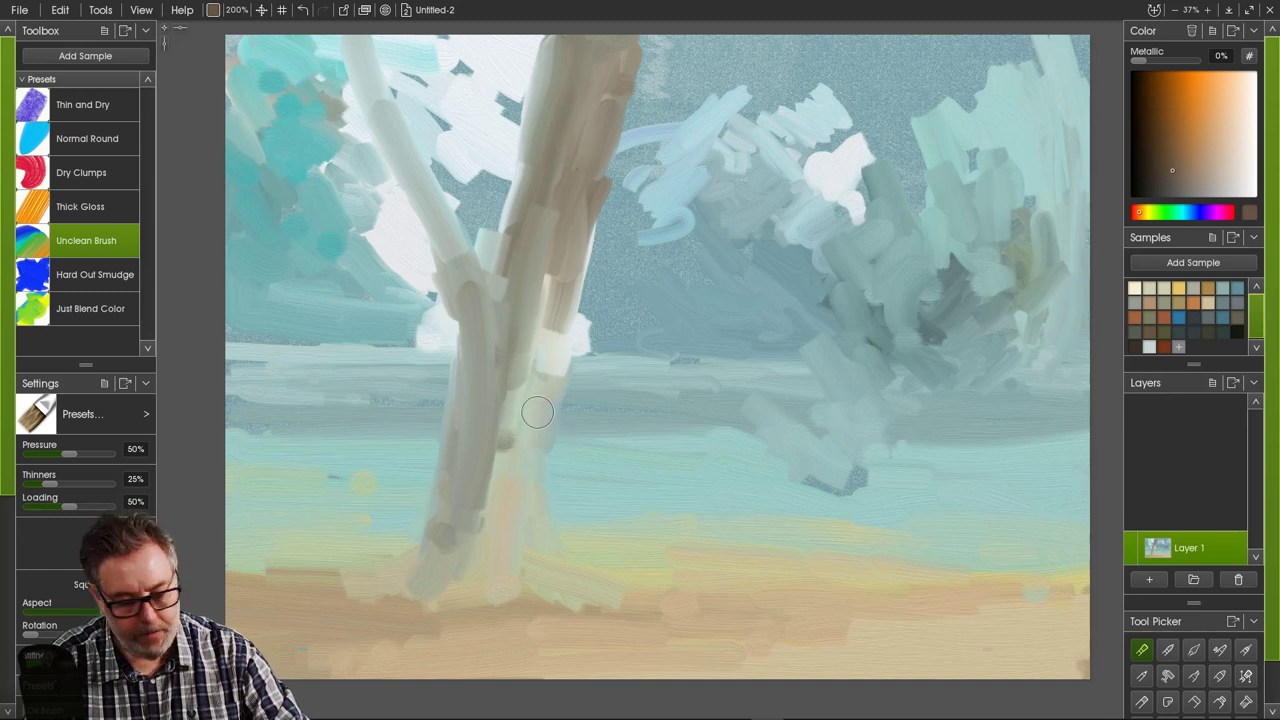
- Shade the right side of the lower trunk and the root flare in brown, and reinforce the upper trunk's left edge
left_click_drag(550, 385, 540, 582)
left_click_drag(509, 410, 483, 521)
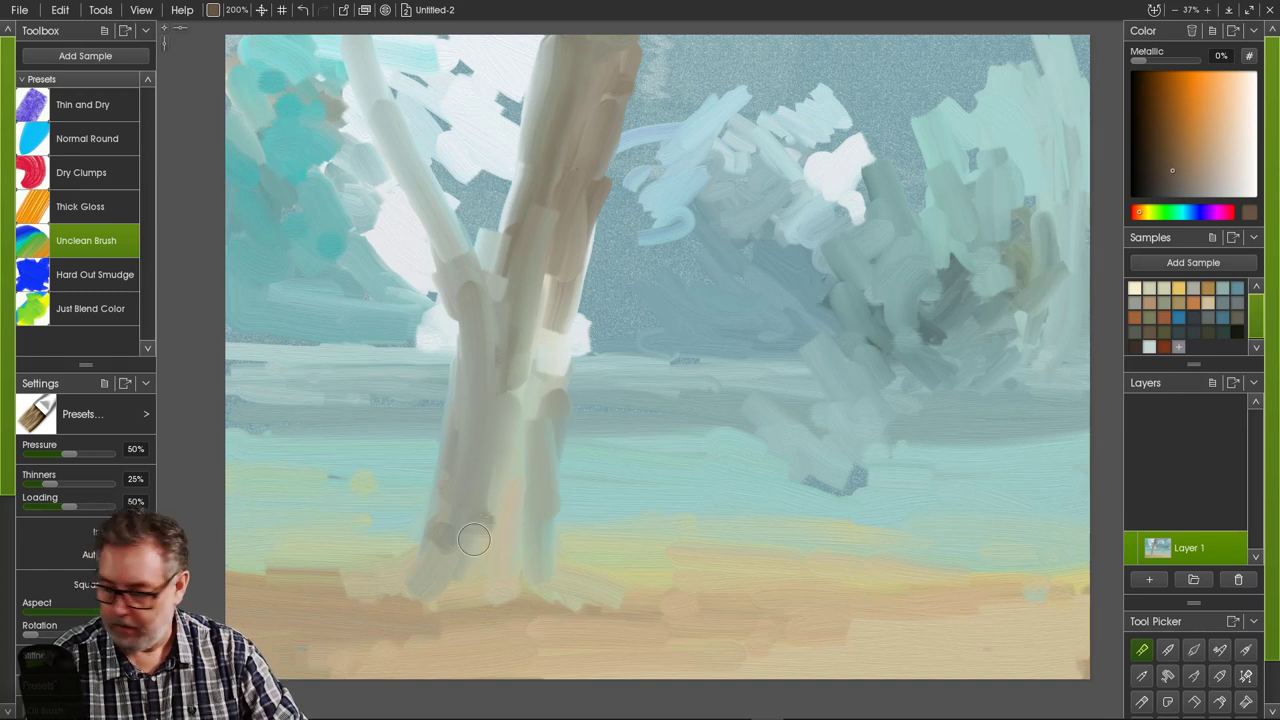
mouse_move(471, 566)
left_mouse_down()
mouse_move(499, 602)
mouse_move(547, 593)
mouse_move(557, 576)
mouse_move(626, 594)
left_mouse_up()
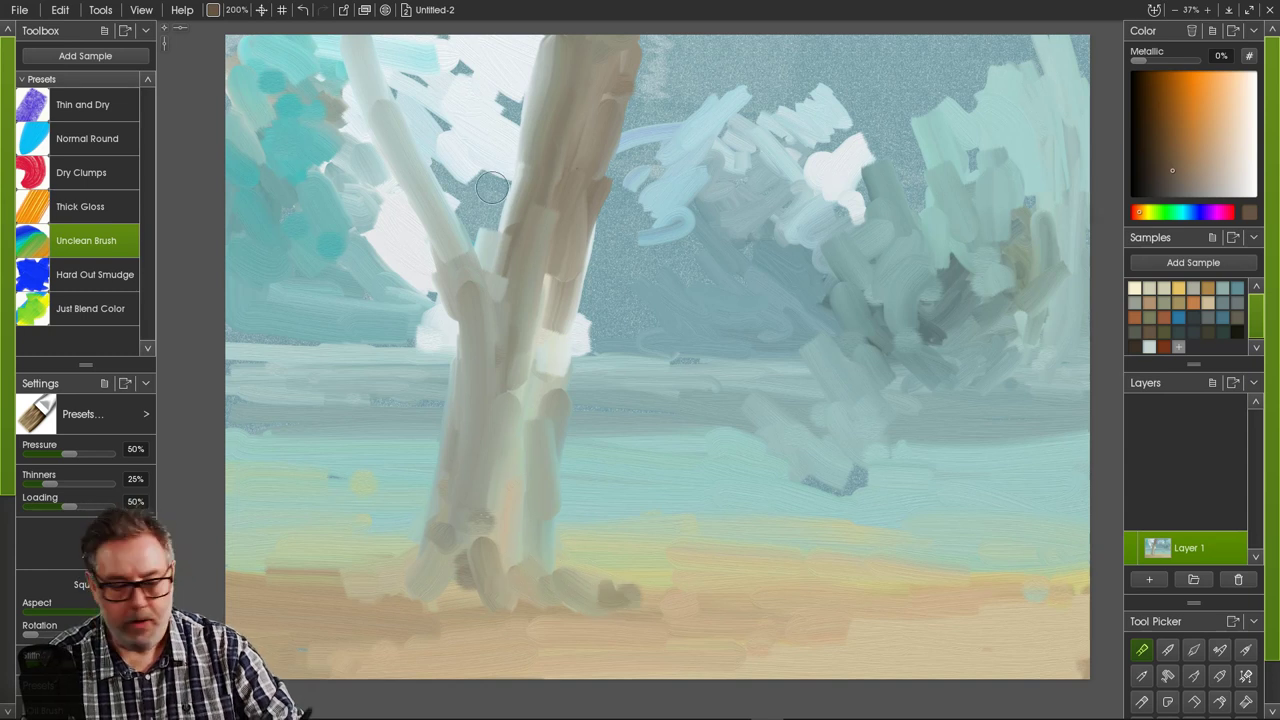
mouse_move(541, 44)
left_mouse_down()
mouse_move(535, 106)
mouse_move(544, 96)
mouse_move(501, 278)
left_mouse_up()
left_click_drag(551, 97, 507, 299)
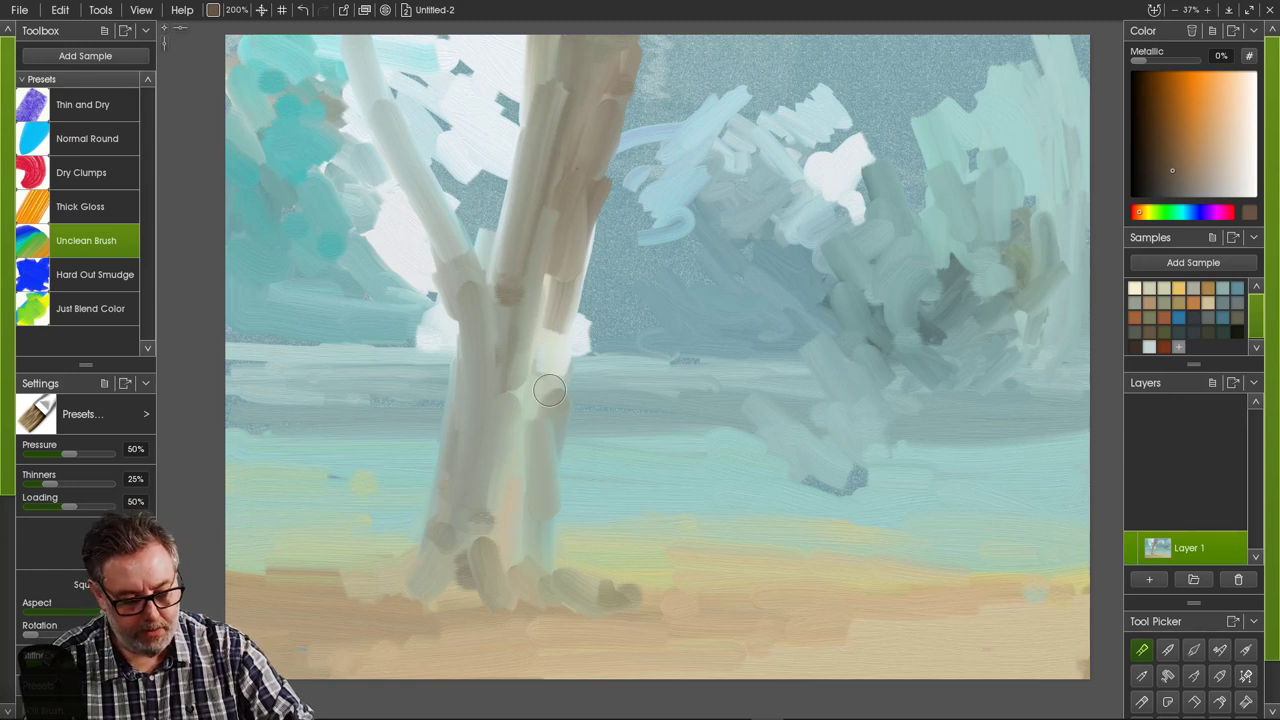
- Paint a thick limb from the trunk's right side diagonally to the canvas top, with an outer branch reaching over the right foliage
left_click_drag(576, 329, 556, 399)
left_click_drag(583, 322, 547, 410)
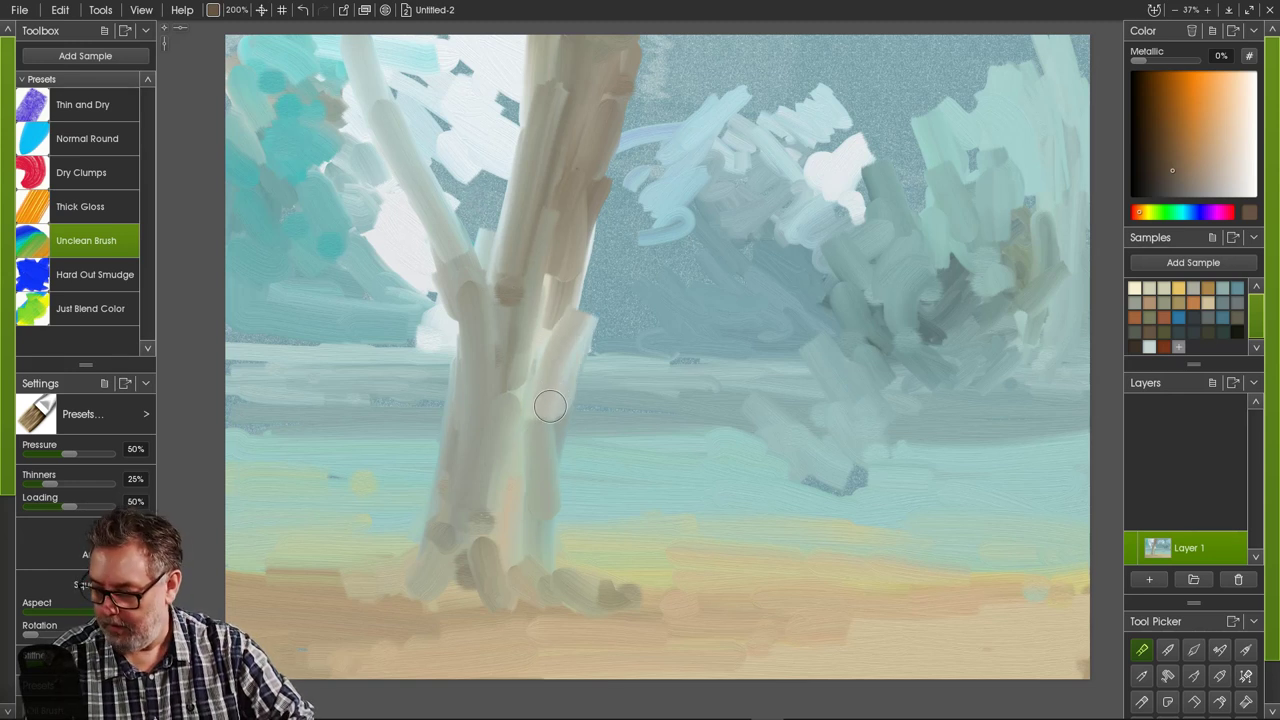
mouse_move(591, 335)
left_mouse_down()
mouse_move(695, 244)
mouse_move(669, 256)
mouse_move(560, 400)
mouse_move(663, 263)
mouse_move(597, 332)
mouse_move(632, 291)
mouse_move(685, 259)
mouse_move(808, 112)
mouse_move(905, 29)
mouse_move(816, 130)
mouse_move(920, 29)
mouse_move(791, 167)
mouse_move(860, 74)
mouse_move(727, 232)
mouse_move(771, 161)
mouse_move(550, 425)
mouse_move(526, 396)
mouse_move(687, 237)
mouse_move(696, 212)
mouse_move(601, 273)
mouse_move(597, 292)
mouse_move(714, 203)
mouse_move(727, 171)
left_mouse_up()
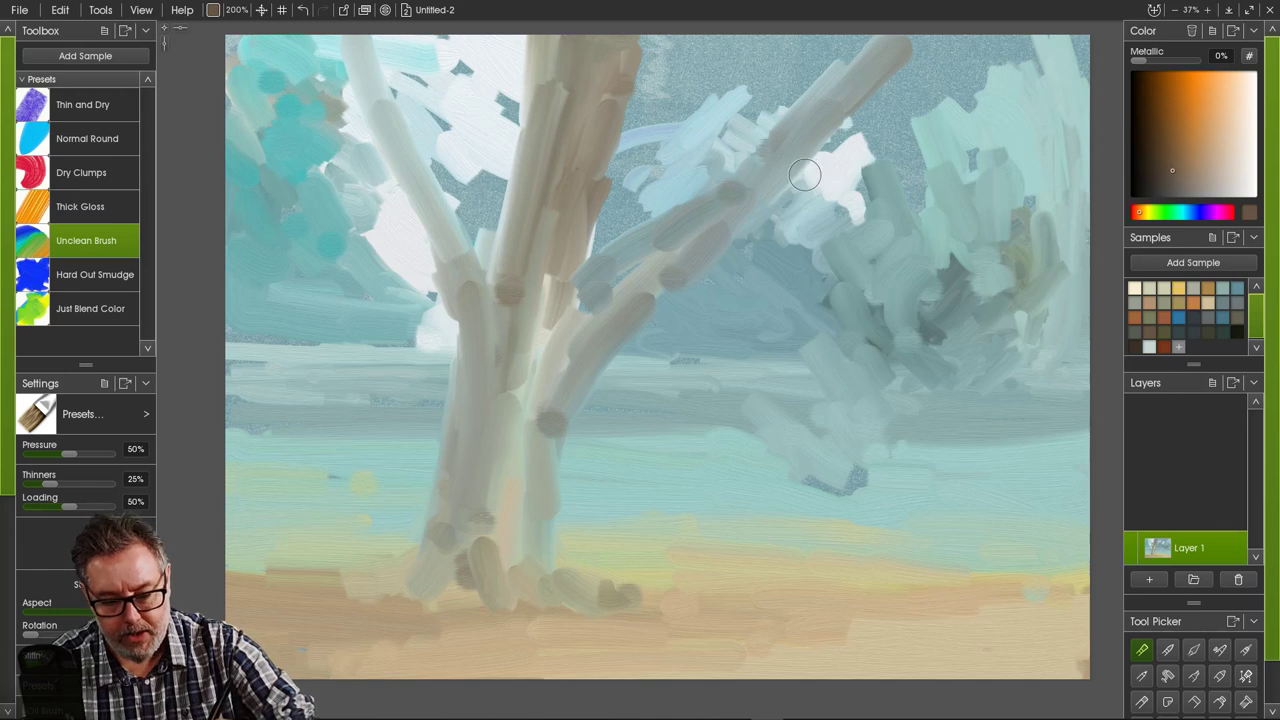
mouse_move(802, 175)
left_mouse_down()
mouse_move(887, 137)
mouse_move(988, 60)
mouse_move(956, 97)
mouse_move(1010, 60)
mouse_move(930, 97)
mouse_move(1011, 29)
mouse_move(963, 90)
mouse_move(1005, 51)
mouse_move(861, 150)
mouse_move(775, 187)
mouse_move(865, 148)
mouse_move(744, 200)
mouse_move(829, 110)
mouse_move(667, 289)
mouse_move(700, 297)
left_mouse_up()
left_click(888, 137)
left_click(928, 108)
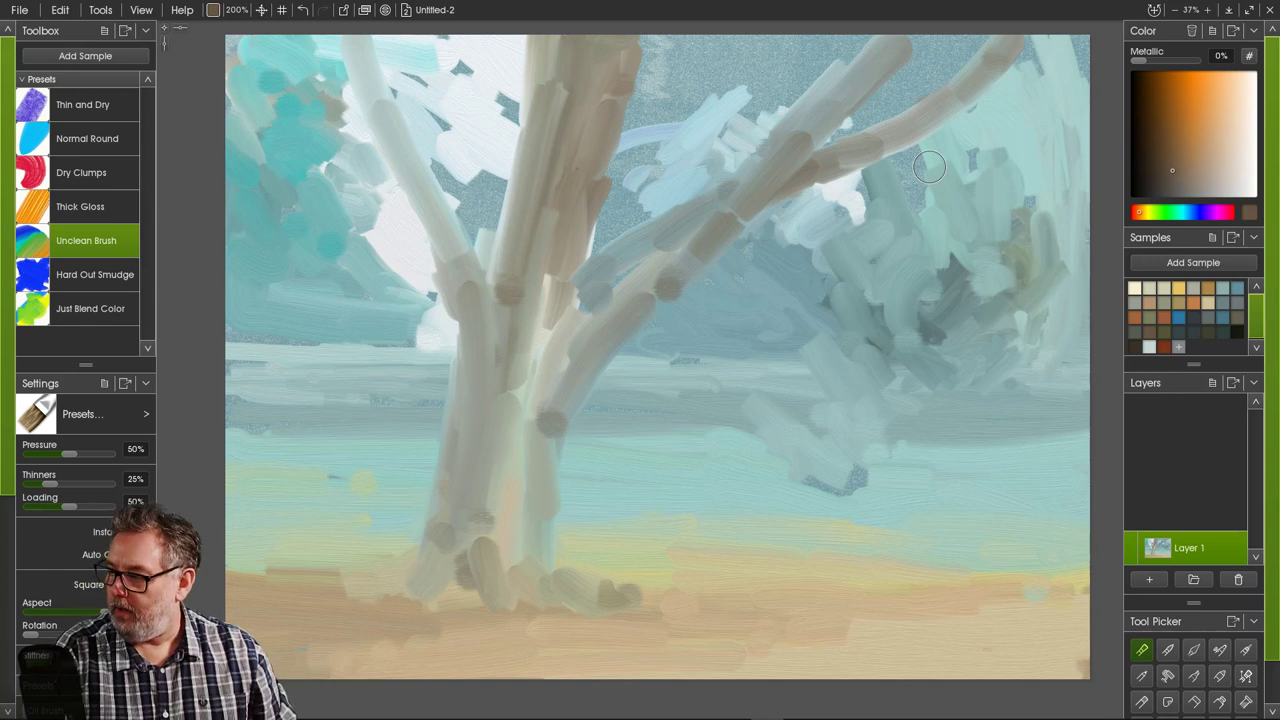
- Add a branch between the trunk and right limb, and another slanting down from the canvas top to the trunk's left side
mouse_move(628, 215)
left_mouse_down()
mouse_move(645, 238)
mouse_move(616, 240)
mouse_move(636, 236)
mouse_move(635, 188)
left_mouse_up()
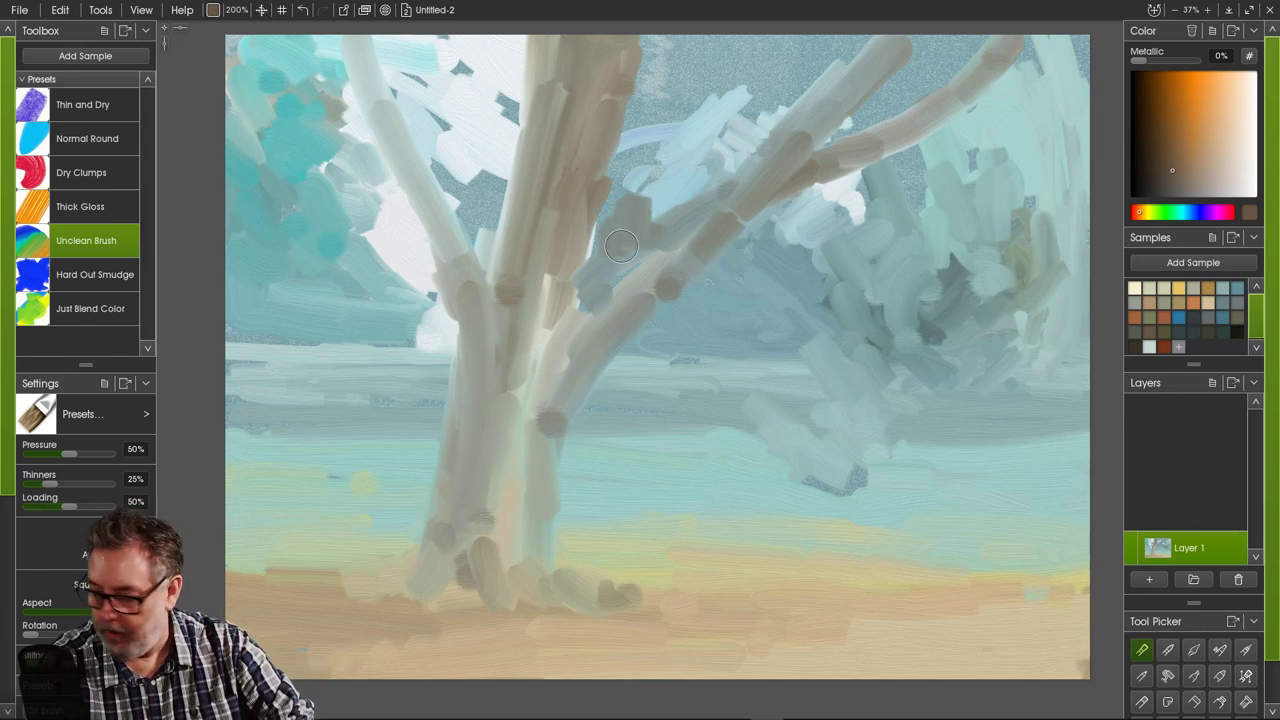
mouse_move(620, 246)
left_mouse_down()
mouse_move(703, 102)
mouse_move(673, 153)
mouse_move(781, 30)
mouse_move(648, 208)
left_mouse_up()
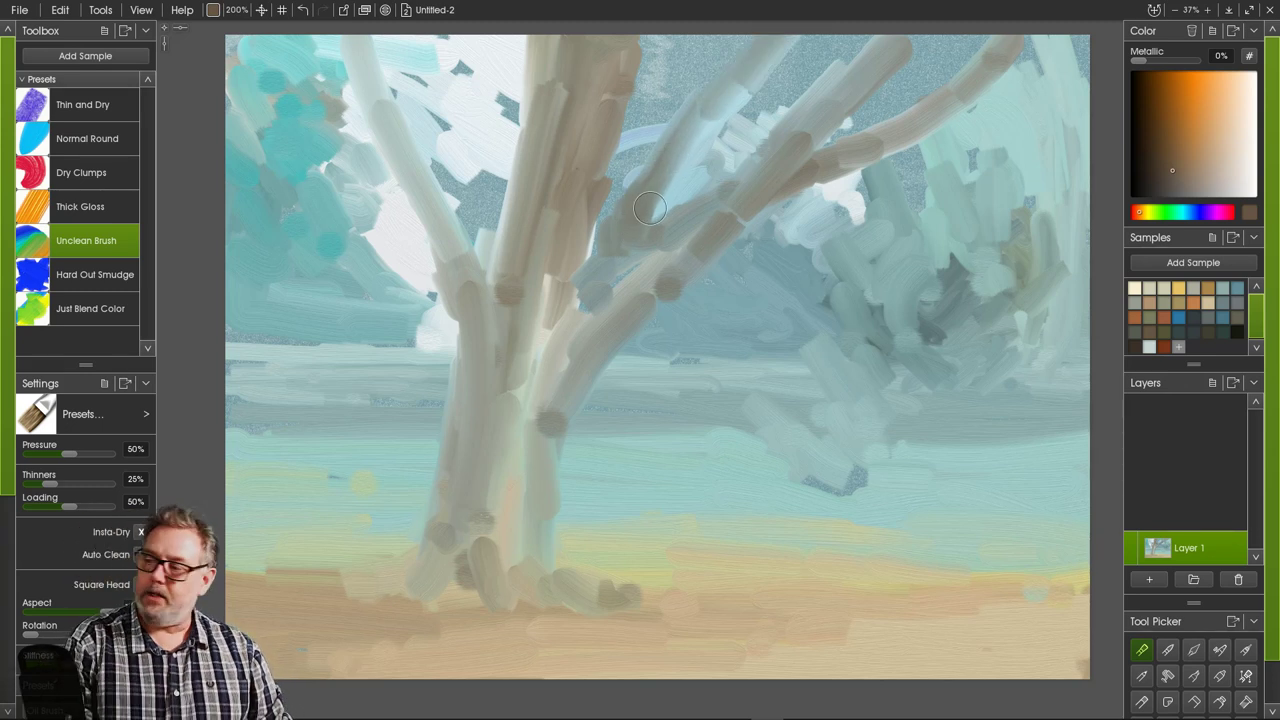
mouse_move(428, 42)
left_mouse_down()
mouse_move(489, 125)
mouse_move(457, 74)
mouse_move(475, 149)
mouse_move(496, 126)
mouse_move(455, 68)
mouse_move(501, 137)
mouse_move(511, 223)
mouse_move(504, 138)
mouse_move(511, 225)
mouse_move(525, 185)
mouse_move(510, 283)
mouse_move(535, 174)
mouse_move(504, 256)
mouse_move(500, 343)
mouse_move(470, 322)
mouse_move(467, 195)
mouse_move(476, 140)
mouse_move(493, 168)
mouse_move(494, 133)
mouse_move(468, 177)
left_mouse_up()
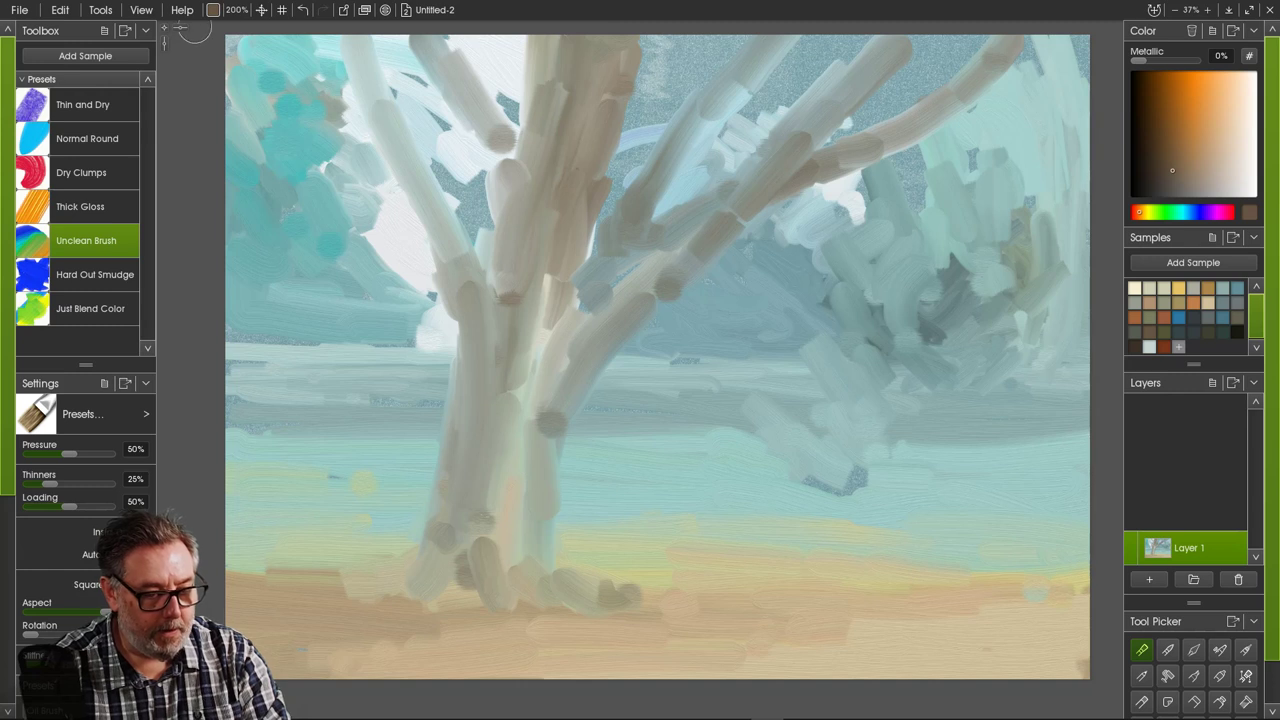
- Set the brush size to 100% and dab small brown marks where the upper-left branch joins the trunk
left_click(237, 10)
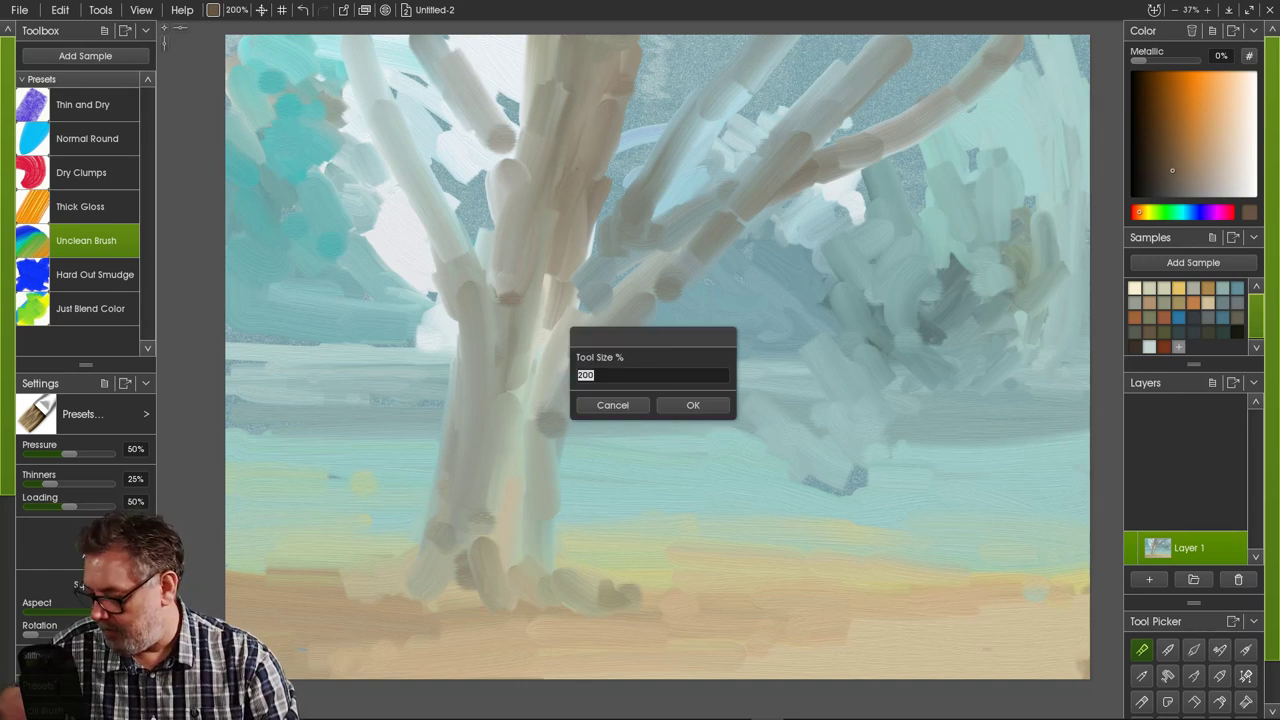
type("1")
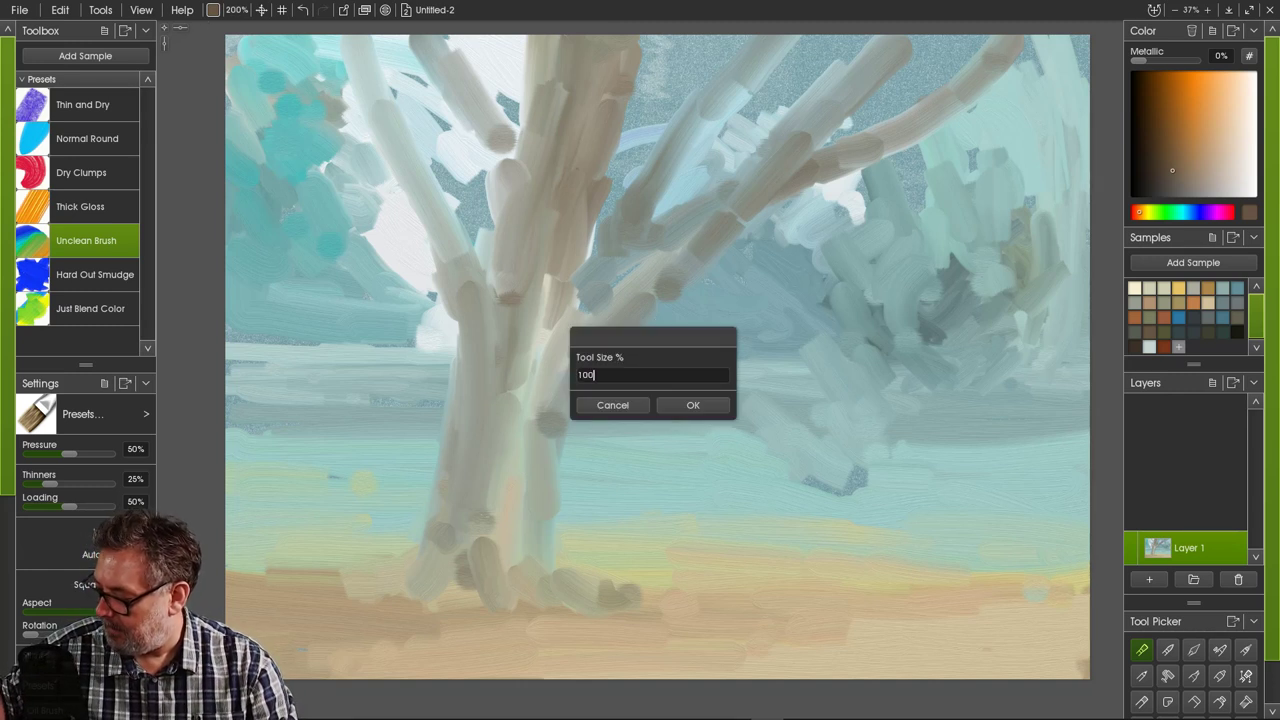
type("00")
key("Return")
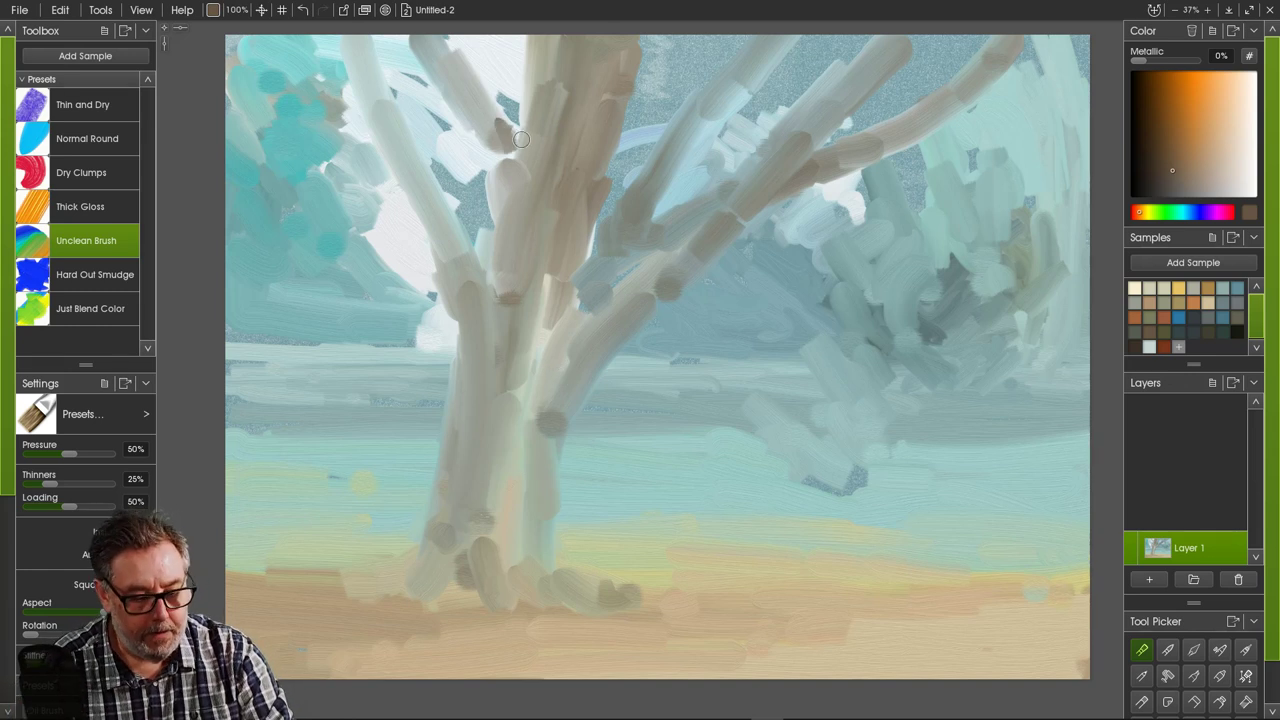
left_click_drag(516, 135, 493, 164)
left_click(501, 193)
left_click(501, 206)
left_click(508, 169)
left_click(490, 104)
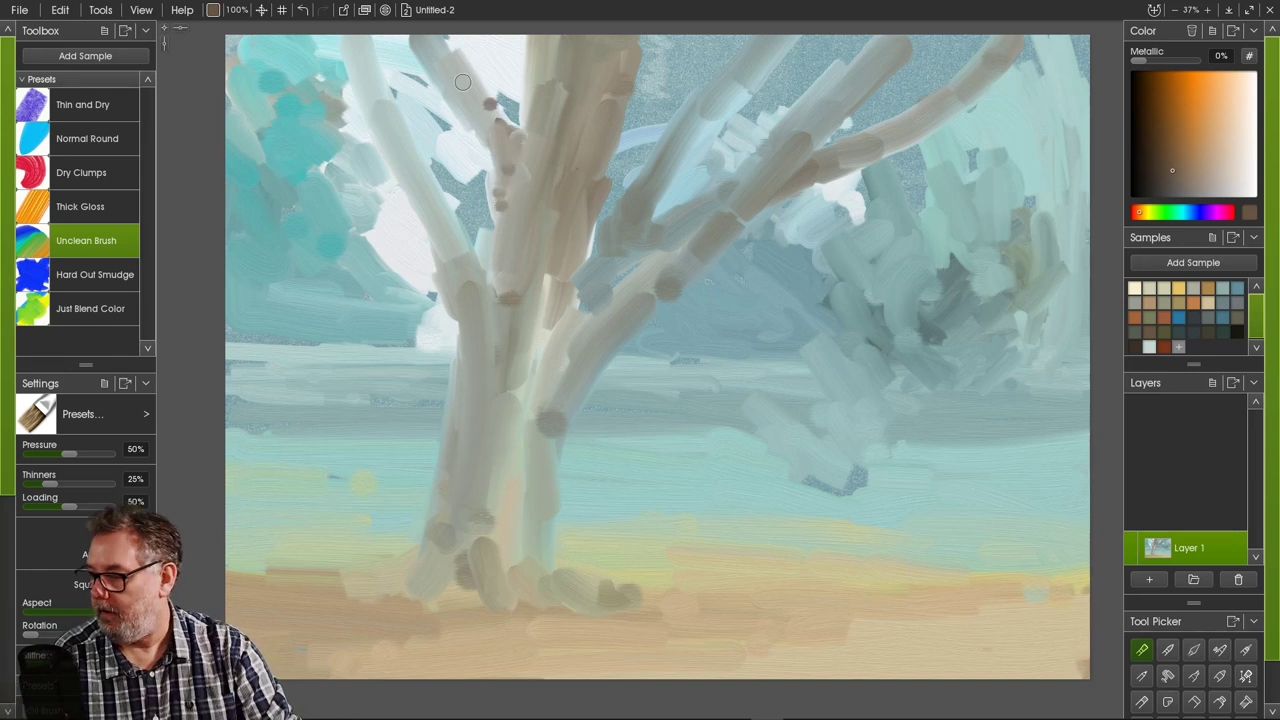
- Paint thin branches between the left limb and trunk, and extend a tapering root across the sand to the right
left_click_drag(478, 155, 427, 125)
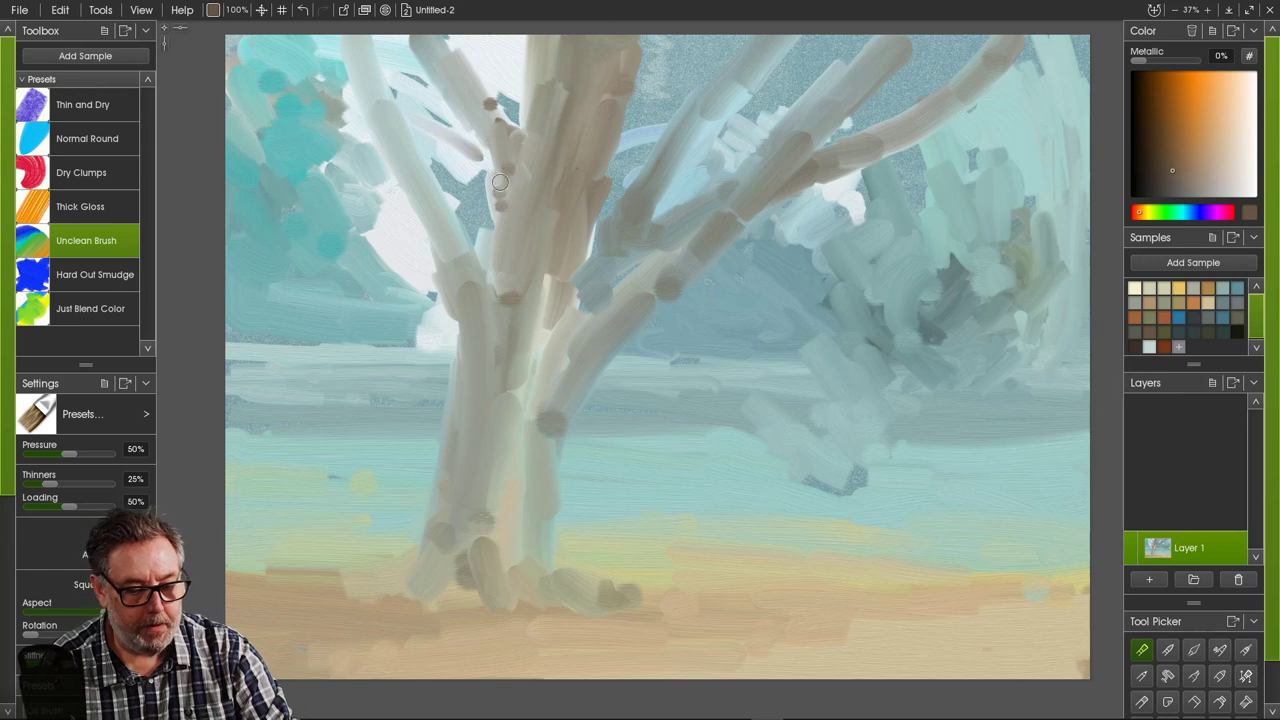
mouse_move(500, 182)
left_mouse_down()
mouse_move(480, 152)
mouse_move(496, 220)
left_mouse_up()
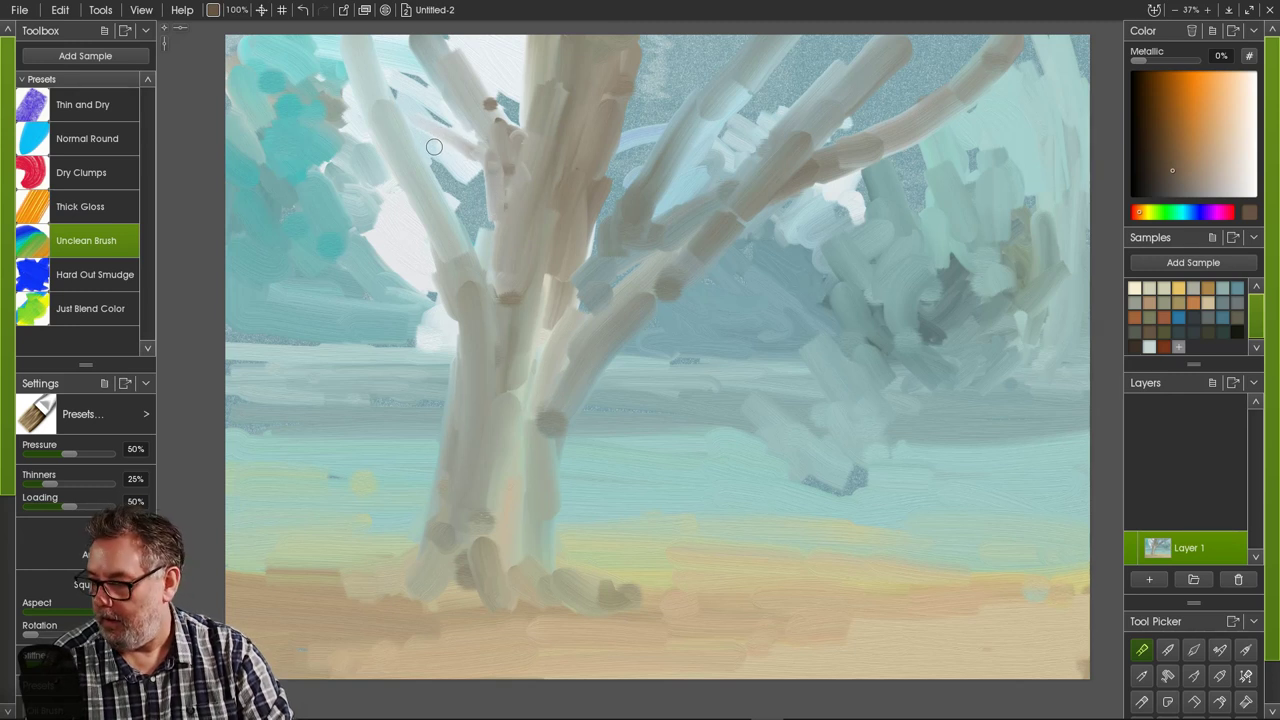
left_click_drag(400, 108, 478, 152)
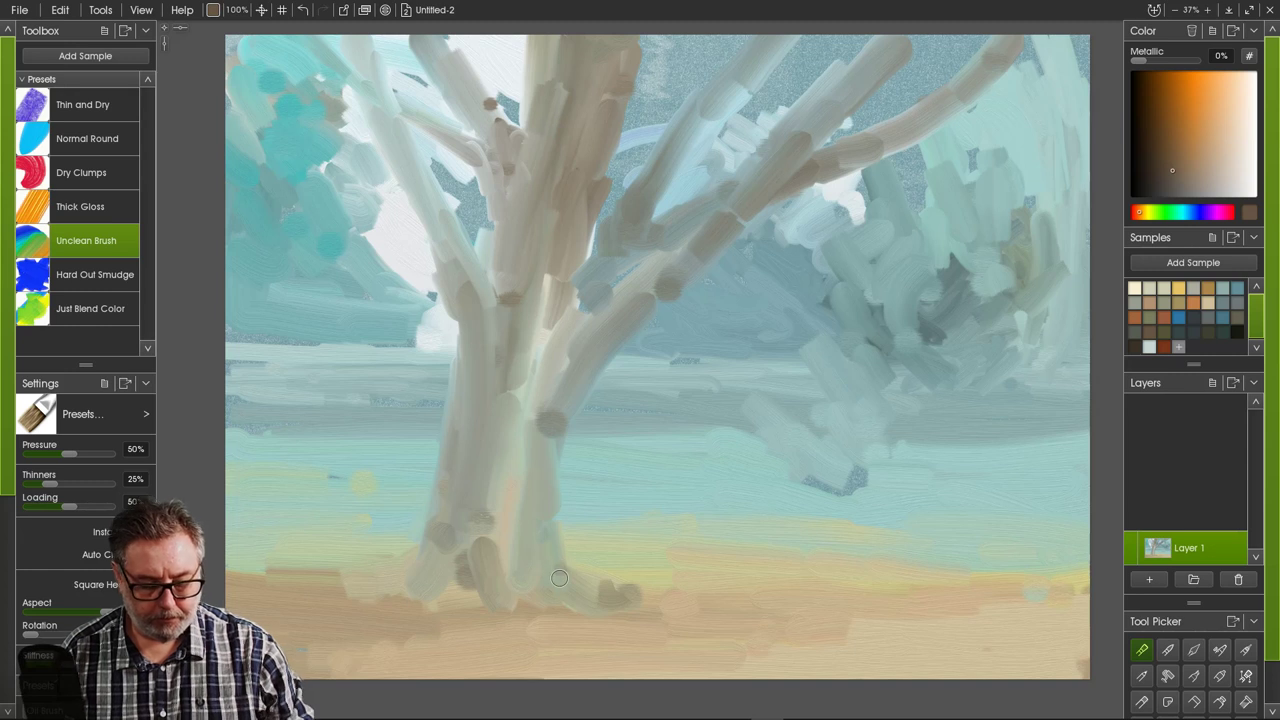
left_click_drag(567, 568, 700, 614)
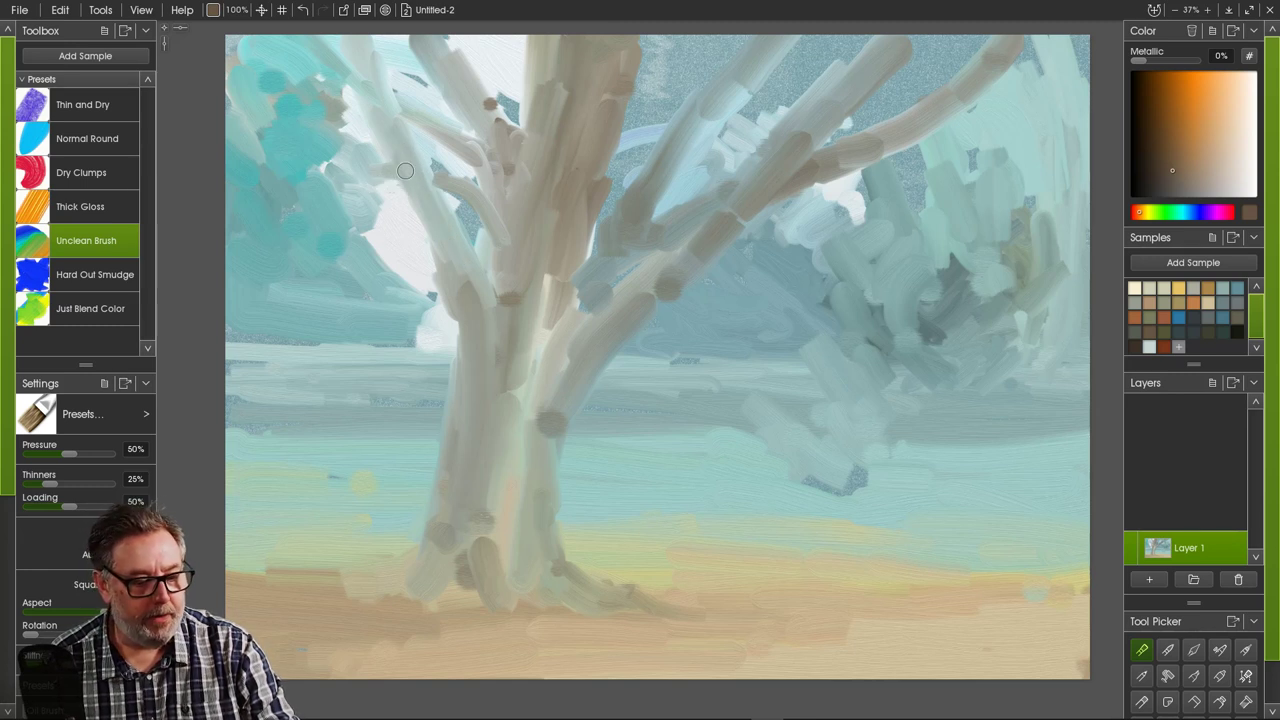
- Paint a thin branch curving from the teal foliage into the trunk and run brown strokes down the left limb
mouse_move(315, 162)
left_mouse_down()
mouse_move(499, 207)
mouse_move(507, 170)
mouse_move(502, 308)
left_mouse_up()
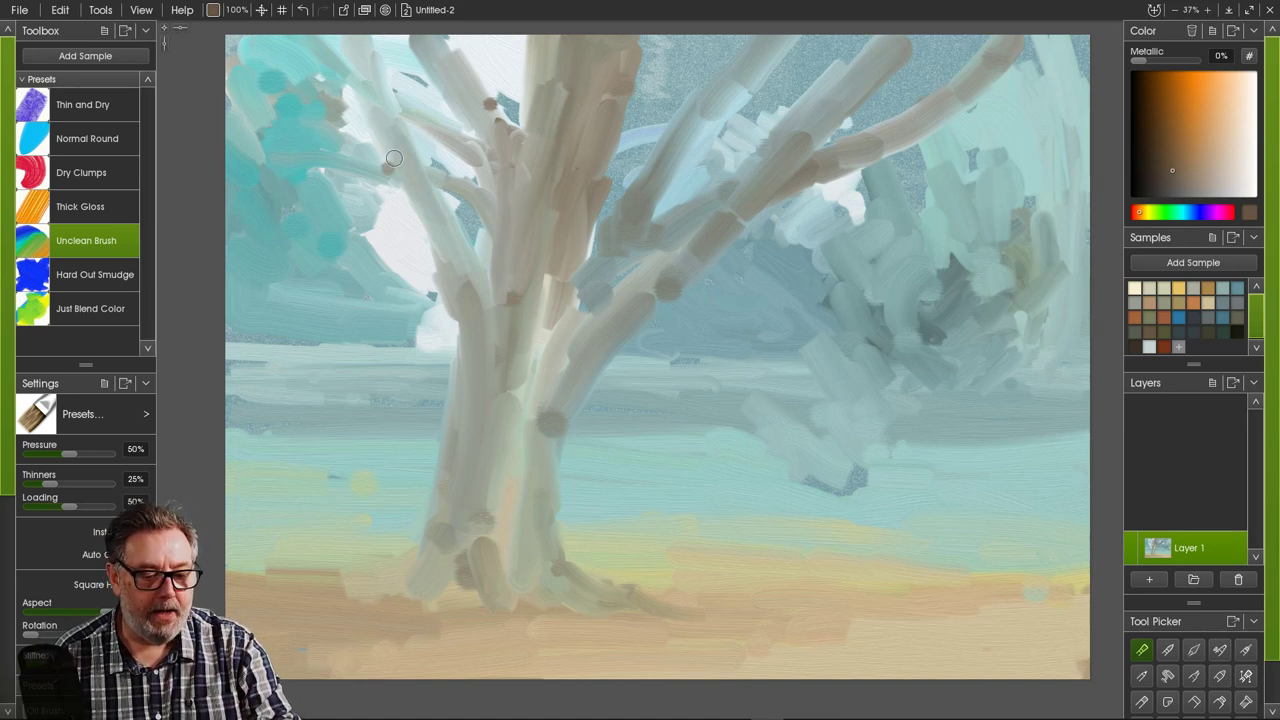
mouse_move(389, 165)
left_mouse_down()
mouse_move(456, 267)
mouse_move(465, 385)
left_mouse_up()
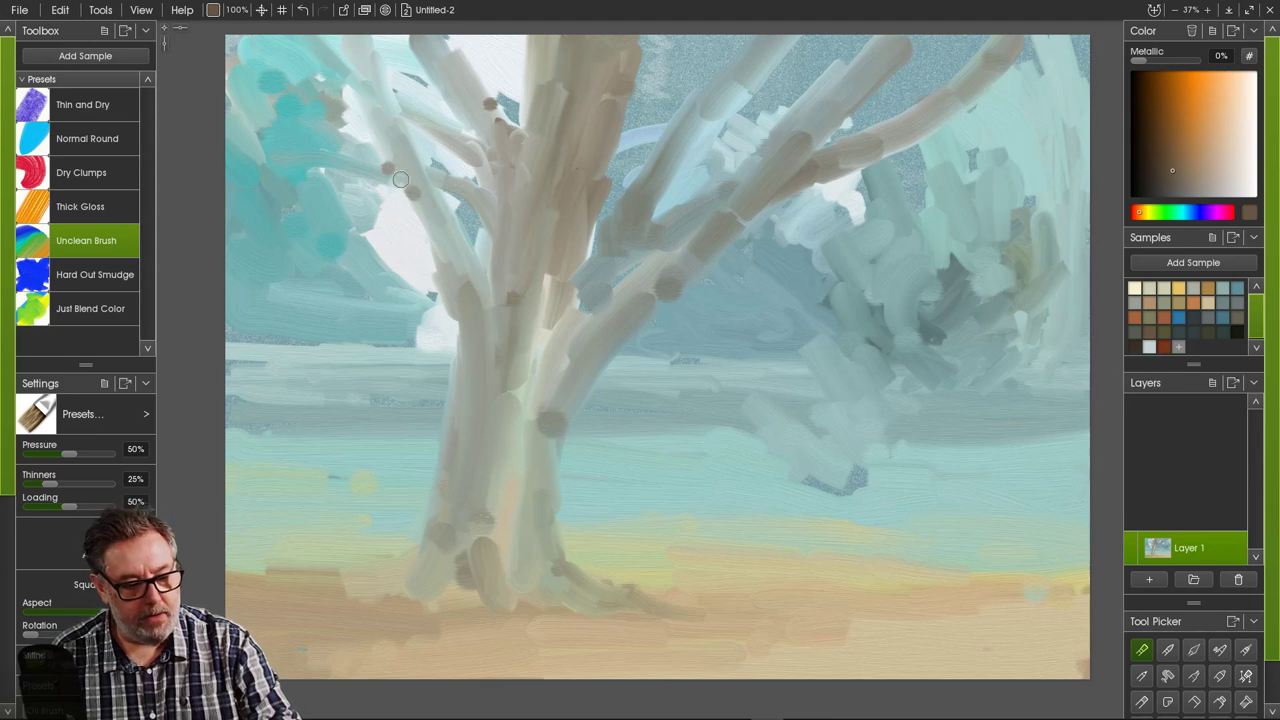
left_click_drag(413, 204, 438, 270)
left_click_drag(399, 175, 470, 332)
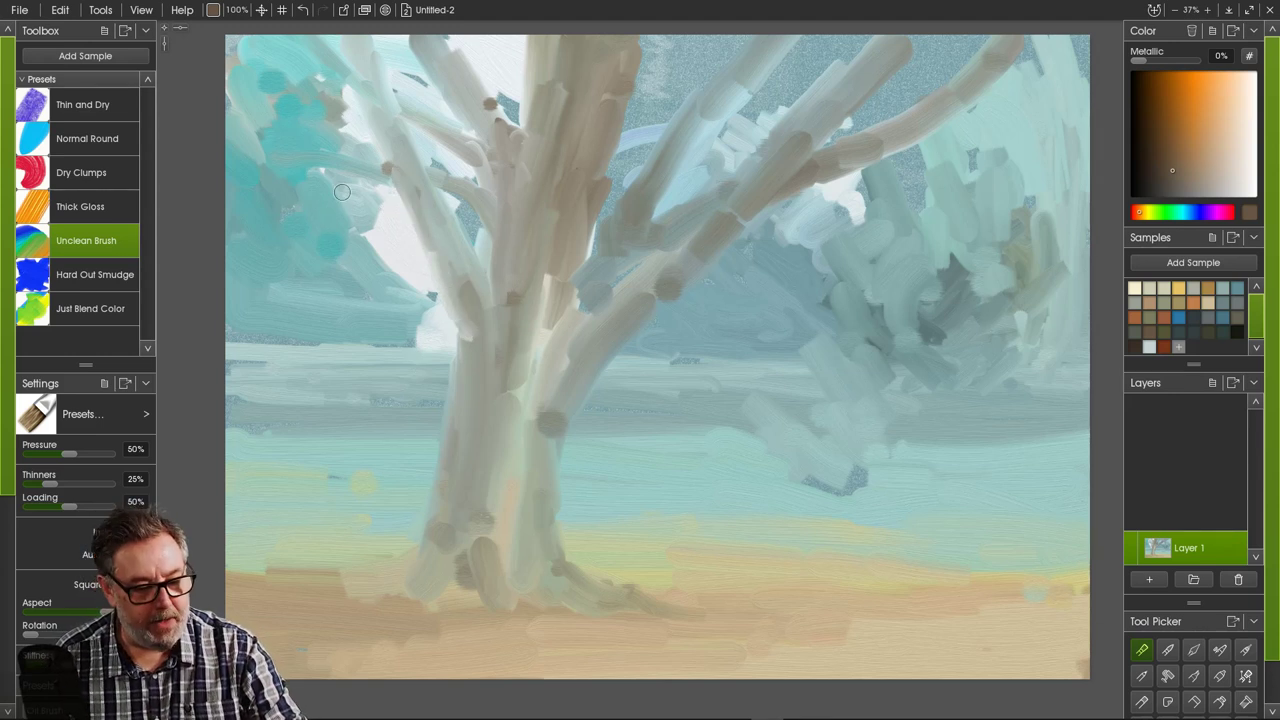
- Widen the left limb's outer edge over the white cloud and add a thin branch hanging into the teal foliage
left_click_drag(376, 178, 426, 311)
left_click_drag(380, 182, 436, 300)
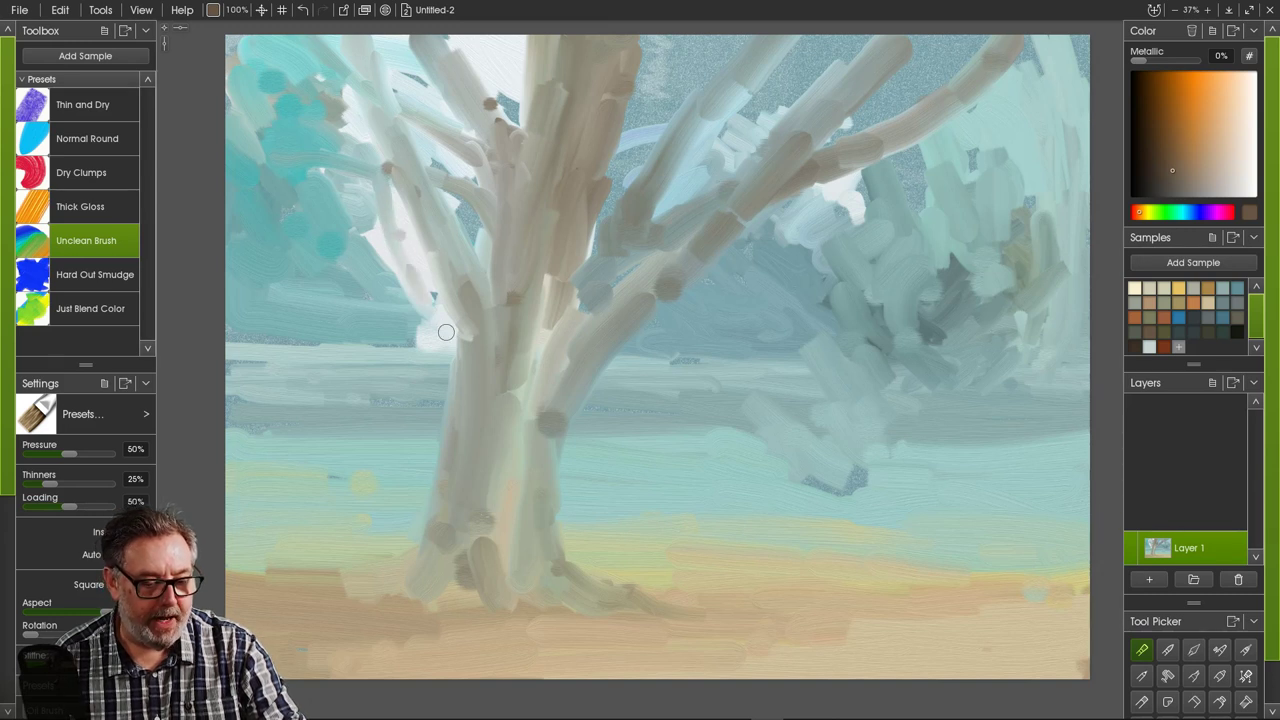
left_click_drag(395, 222, 429, 299)
mouse_move(391, 187)
left_mouse_down()
mouse_move(429, 298)
mouse_move(379, 177)
mouse_move(455, 321)
left_mouse_up()
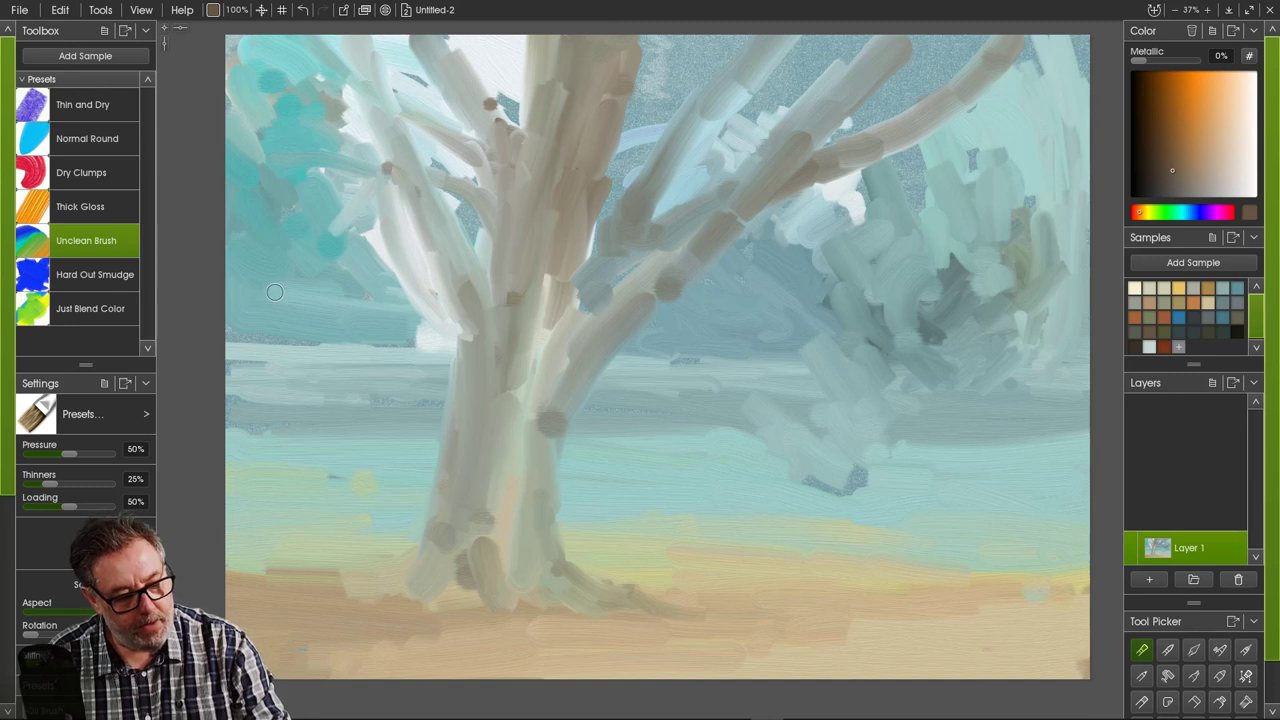
mouse_move(387, 169)
left_mouse_down()
mouse_move(275, 281)
mouse_move(315, 252)
mouse_move(391, 153)
left_mouse_up()
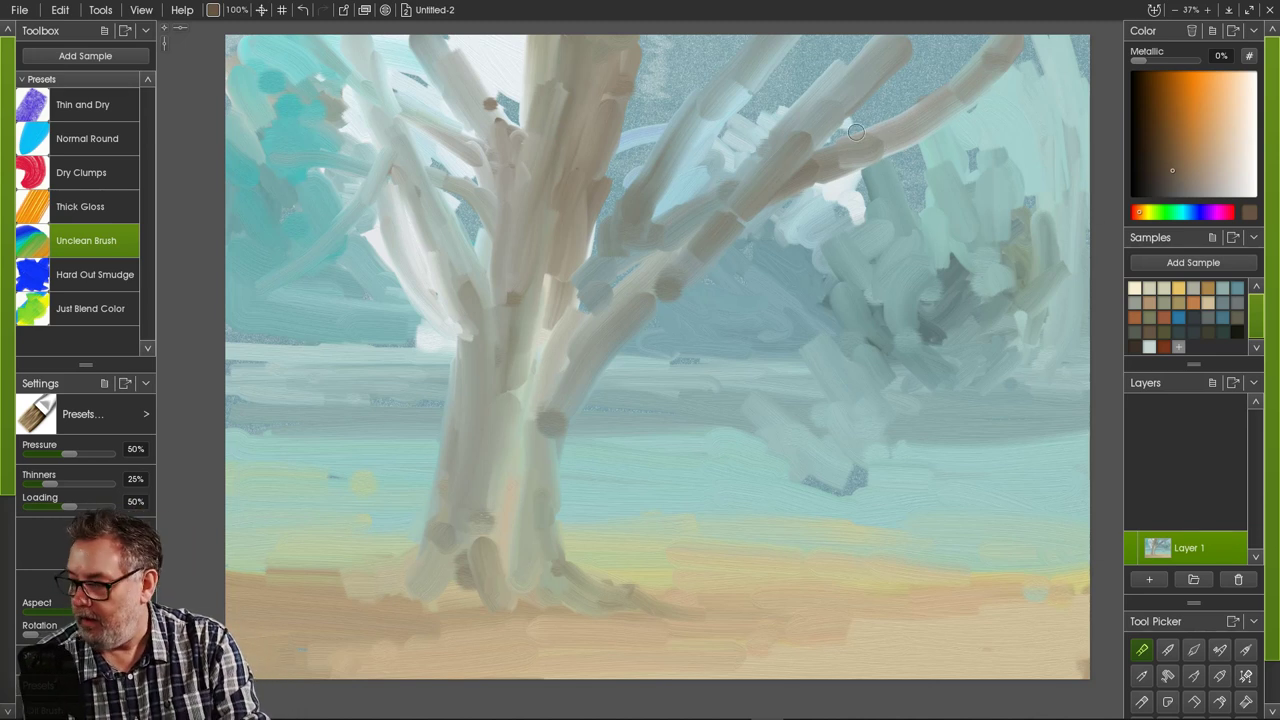
- Paint a thin, slightly drooping twig from the outer right branch to the canvas's right edge
left_click_drag(900, 130, 1041, 157)
left_click_drag(976, 125, 1082, 154)
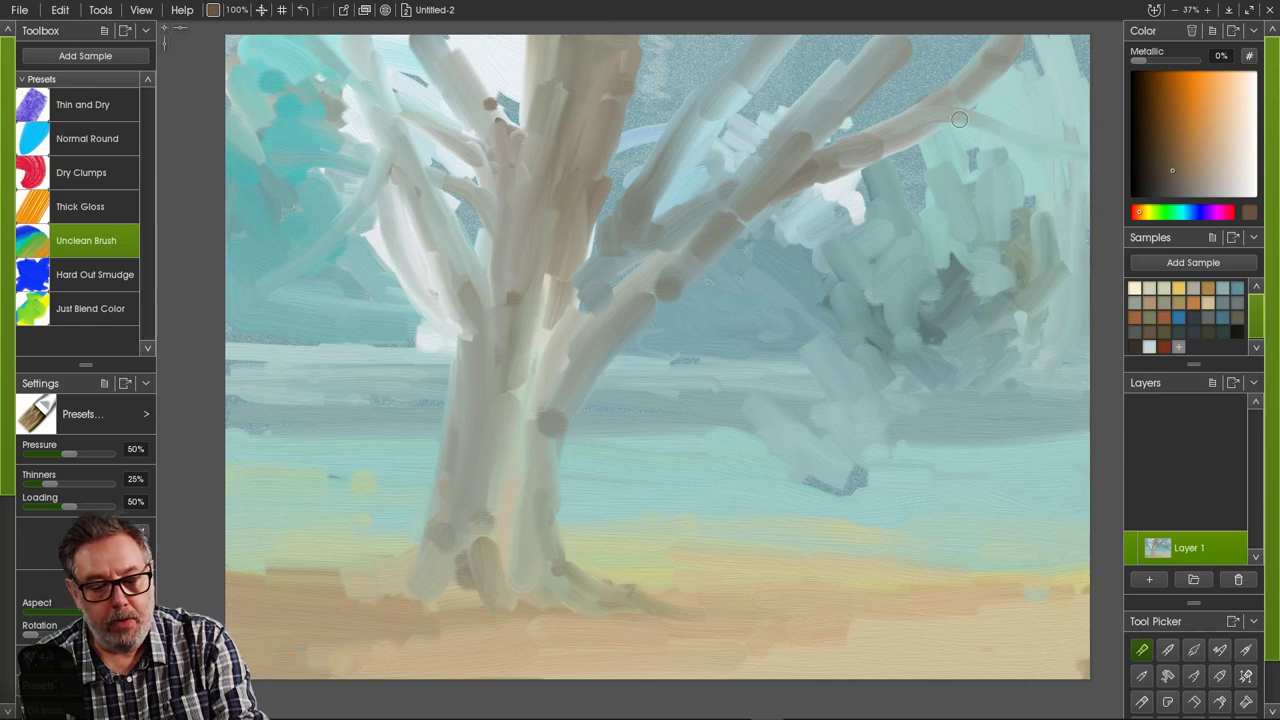
left_click_drag(915, 125, 1088, 156)
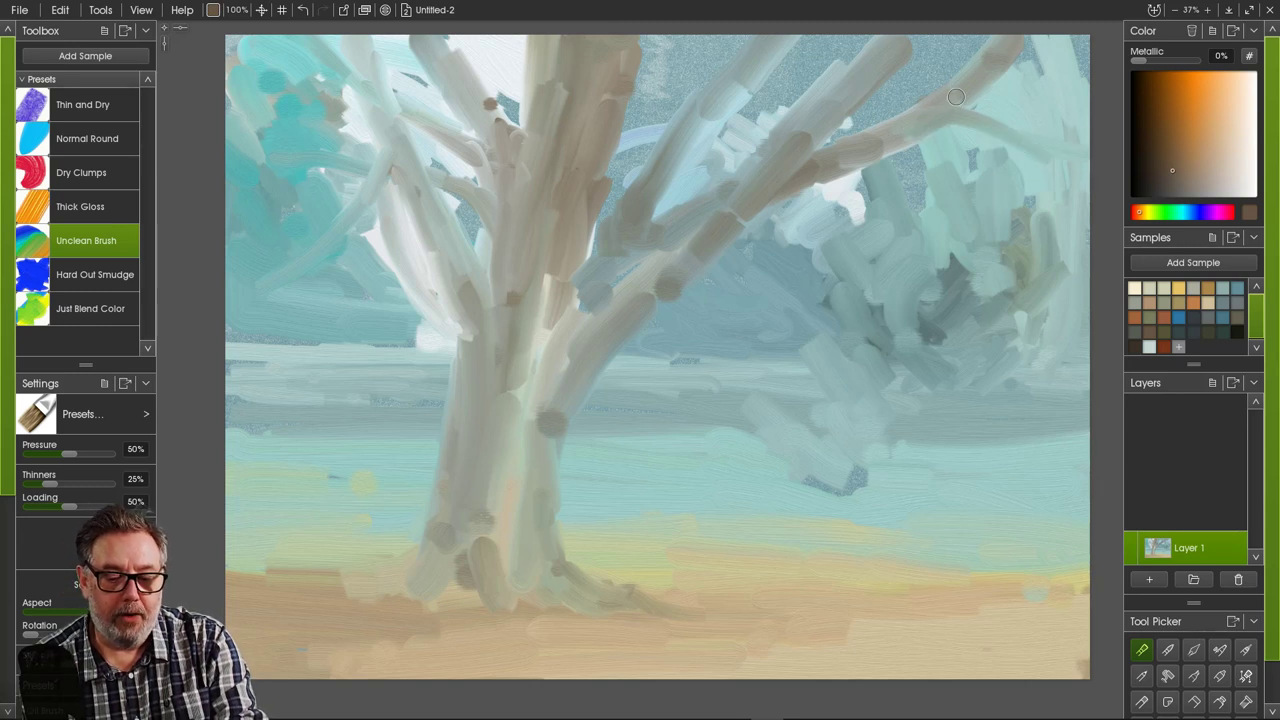
- Brush along the right limb from the outer branch down to the trunk to blend its dark brown patches
left_click_drag(955, 97, 735, 193)
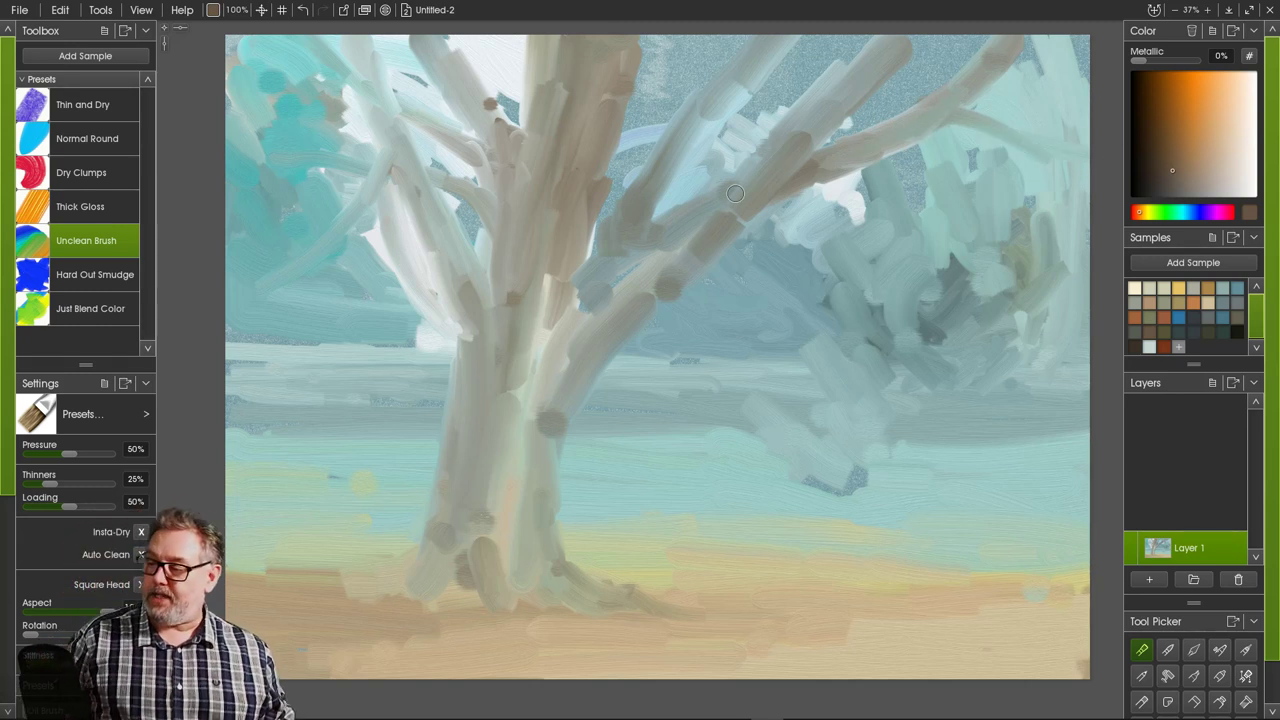
right_click(602, 328)
left_click(594, 334)
mouse_move(640, 312)
left_mouse_down()
mouse_move(678, 274)
mouse_move(621, 324)
left_mouse_up()
mouse_move(576, 371)
left_mouse_down()
mouse_move(546, 405)
mouse_move(556, 430)
mouse_move(543, 459)
left_mouse_up()
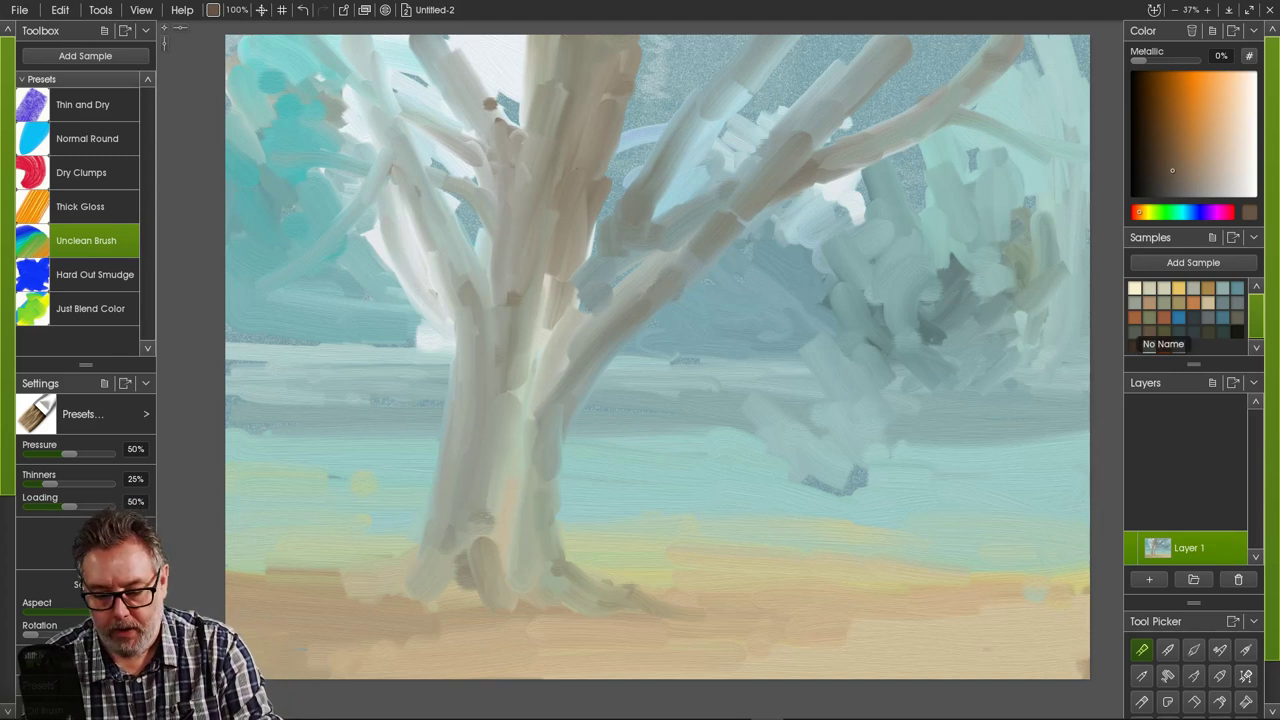
- Choose a yellow-green paint and brush a first clump of foliage with the Unclean Brush below the outer right branch
left_click(1149, 317)
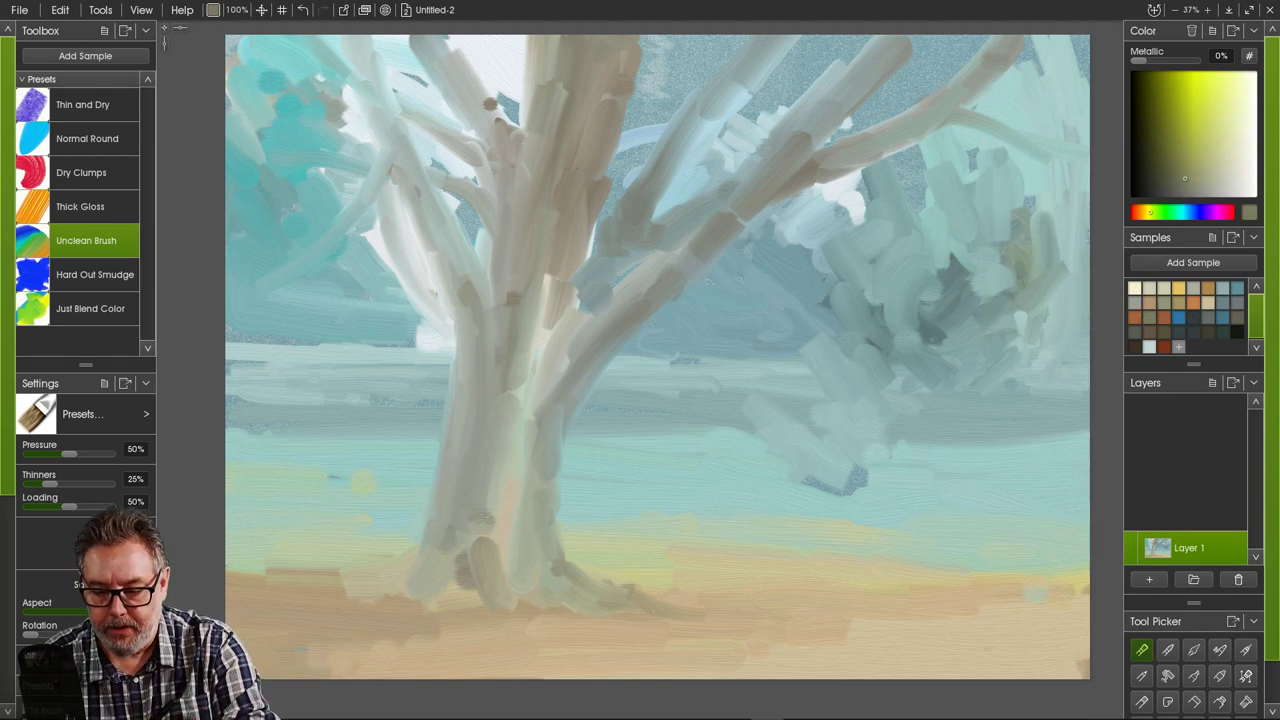
left_click(1198, 122)
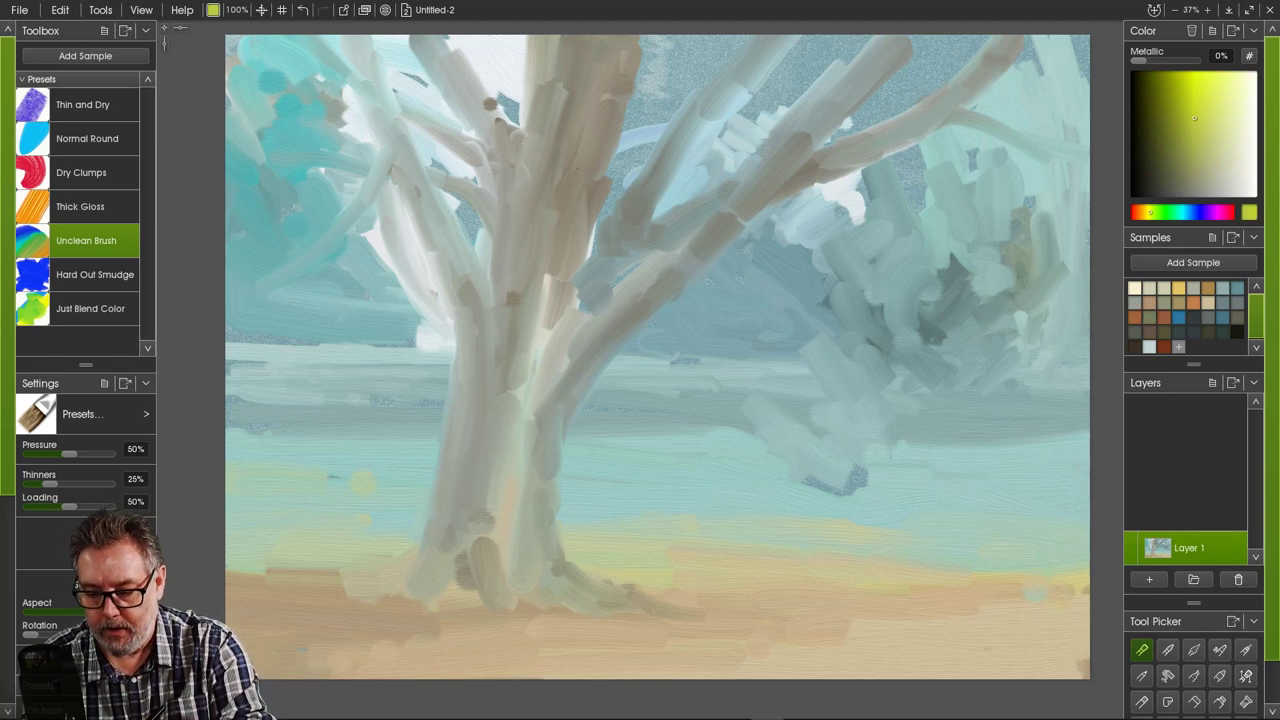
left_click_drag(1194, 118, 1187, 117)
mouse_move(906, 210)
left_mouse_down()
mouse_move(908, 175)
mouse_move(930, 192)
mouse_move(927, 178)
mouse_move(902, 182)
mouse_move(926, 156)
mouse_move(953, 165)
mouse_move(952, 183)
mouse_move(929, 160)
mouse_move(926, 182)
mouse_move(949, 213)
mouse_move(916, 182)
mouse_move(902, 237)
mouse_move(910, 158)
mouse_move(887, 153)
mouse_move(923, 158)
mouse_move(902, 140)
mouse_move(928, 146)
mouse_move(939, 135)
mouse_move(916, 133)
mouse_move(937, 112)
mouse_move(977, 143)
mouse_move(959, 121)
mouse_move(1035, 152)
mouse_move(1030, 174)
mouse_move(1042, 149)
mouse_move(1058, 177)
mouse_move(1088, 195)
left_mouse_up()
left_click(1175, 126)
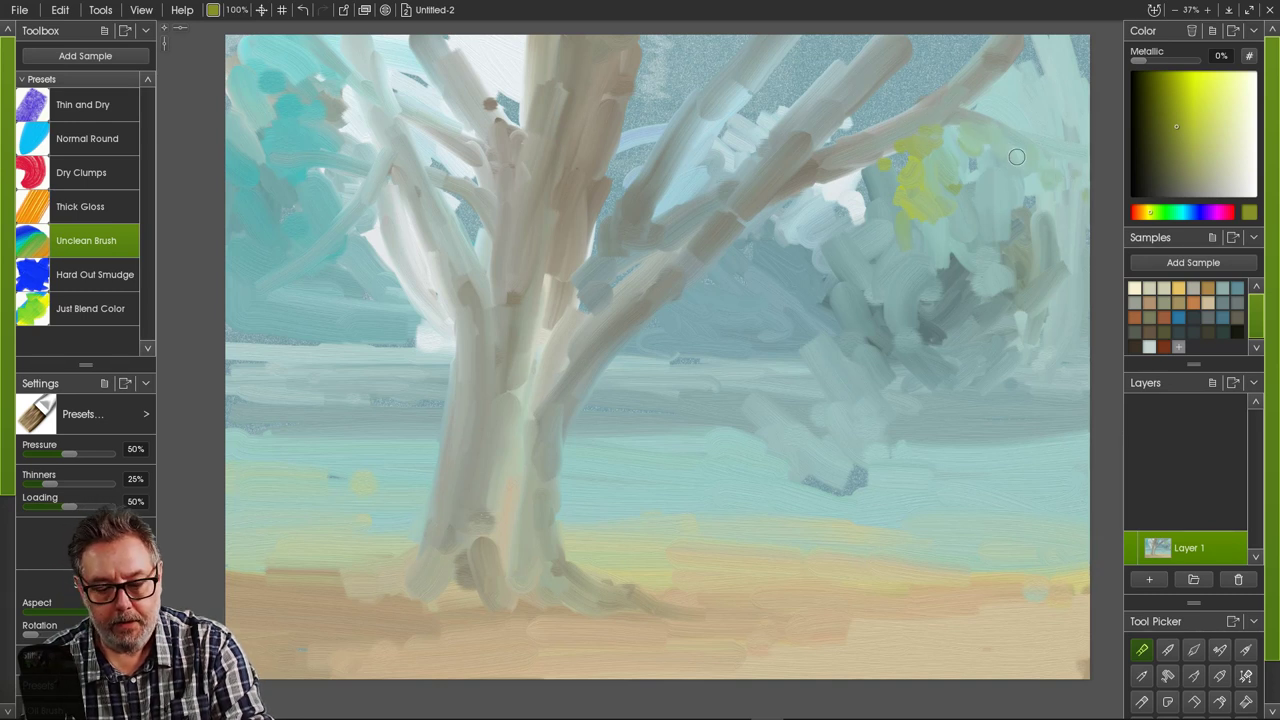
left_click_drag(1016, 156, 1036, 175)
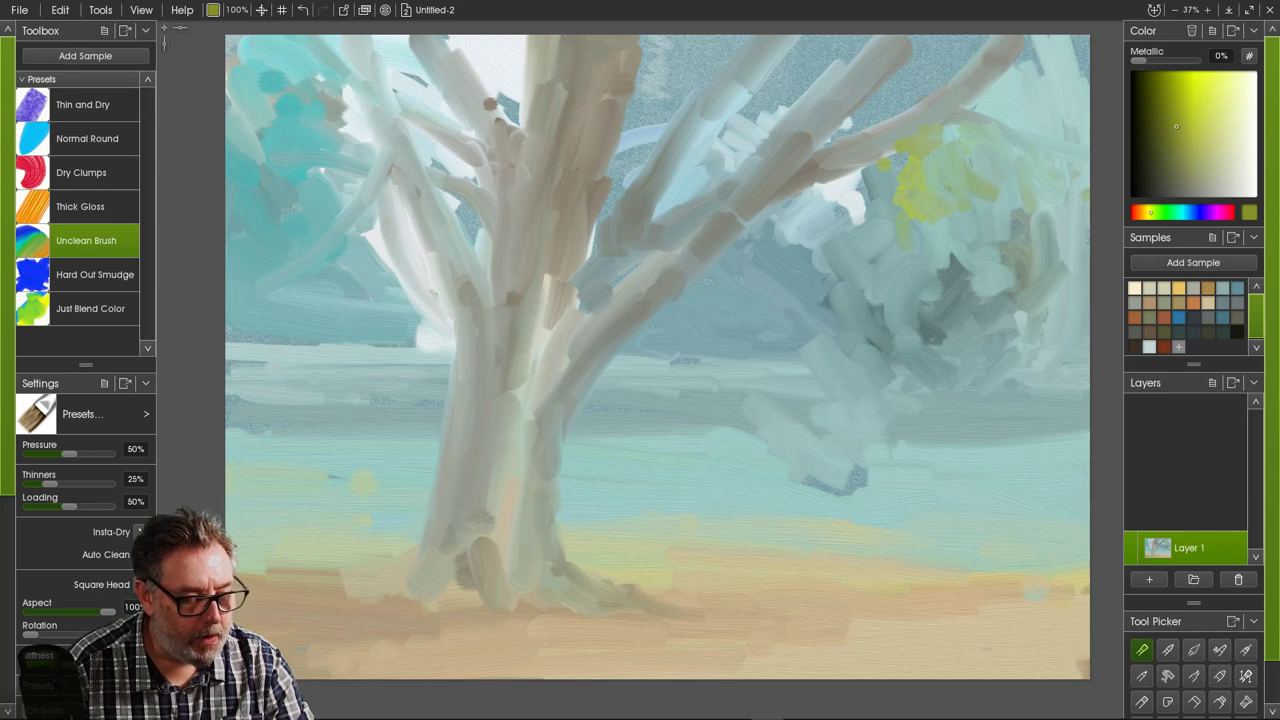
- Switch to the Normal Round brush and paint pale yellow leaf strokes beside the yellow-green clump on the right
left_click(87, 139)
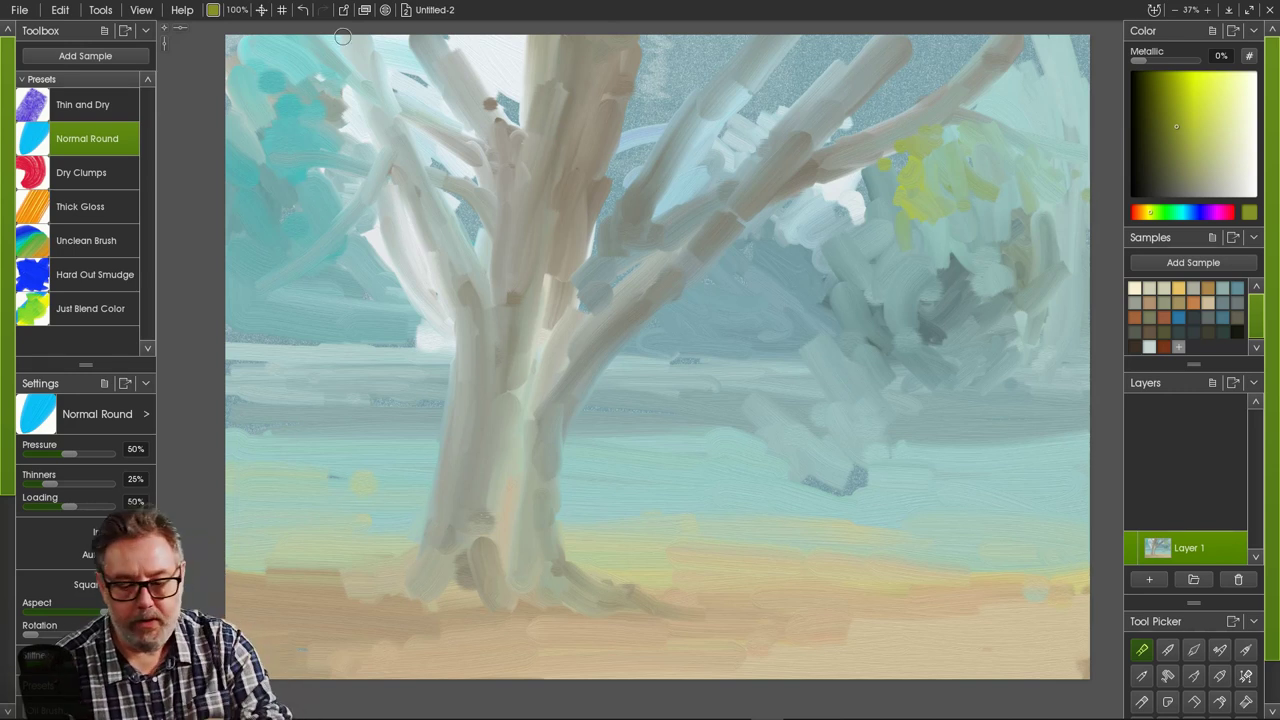
mouse_move(972, 145)
left_mouse_down()
mouse_move(982, 192)
mouse_move(981, 156)
mouse_move(994, 184)
mouse_move(989, 137)
mouse_move(1015, 220)
left_mouse_up()
mouse_move(988, 178)
left_mouse_down()
mouse_move(953, 106)
mouse_move(1003, 185)
mouse_move(1034, 200)
mouse_move(981, 147)
mouse_move(987, 206)
mouse_move(938, 167)
left_mouse_up()
mouse_move(960, 210)
left_mouse_down()
mouse_move(939, 175)
mouse_move(946, 211)
mouse_move(1018, 197)
mouse_move(974, 183)
mouse_move(997, 215)
mouse_move(992, 175)
mouse_move(1029, 224)
mouse_move(988, 159)
mouse_move(1019, 190)
mouse_move(1022, 175)
mouse_move(1056, 217)
mouse_move(1040, 240)
mouse_move(1049, 248)
mouse_move(995, 187)
mouse_move(1017, 244)
mouse_move(975, 167)
mouse_move(979, 211)
mouse_move(1018, 234)
mouse_move(989, 181)
mouse_move(1015, 229)
mouse_move(979, 188)
mouse_move(1001, 235)
mouse_move(1025, 252)
mouse_move(974, 175)
mouse_move(1010, 259)
mouse_move(988, 214)
mouse_move(1001, 248)
mouse_move(997, 213)
mouse_move(1025, 217)
mouse_move(1010, 201)
mouse_move(1036, 253)
mouse_move(1032, 226)
mouse_move(1042, 280)
mouse_move(950, 261)
mouse_move(1009, 266)
mouse_move(1034, 295)
mouse_move(1002, 245)
mouse_move(1044, 305)
mouse_move(1032, 261)
mouse_move(1026, 279)
mouse_move(997, 252)
mouse_move(1001, 290)
mouse_move(1028, 286)
mouse_move(968, 222)
mouse_move(988, 295)
mouse_move(965, 225)
mouse_move(990, 260)
mouse_move(960, 248)
left_mouse_up()
left_click(1228, 105)
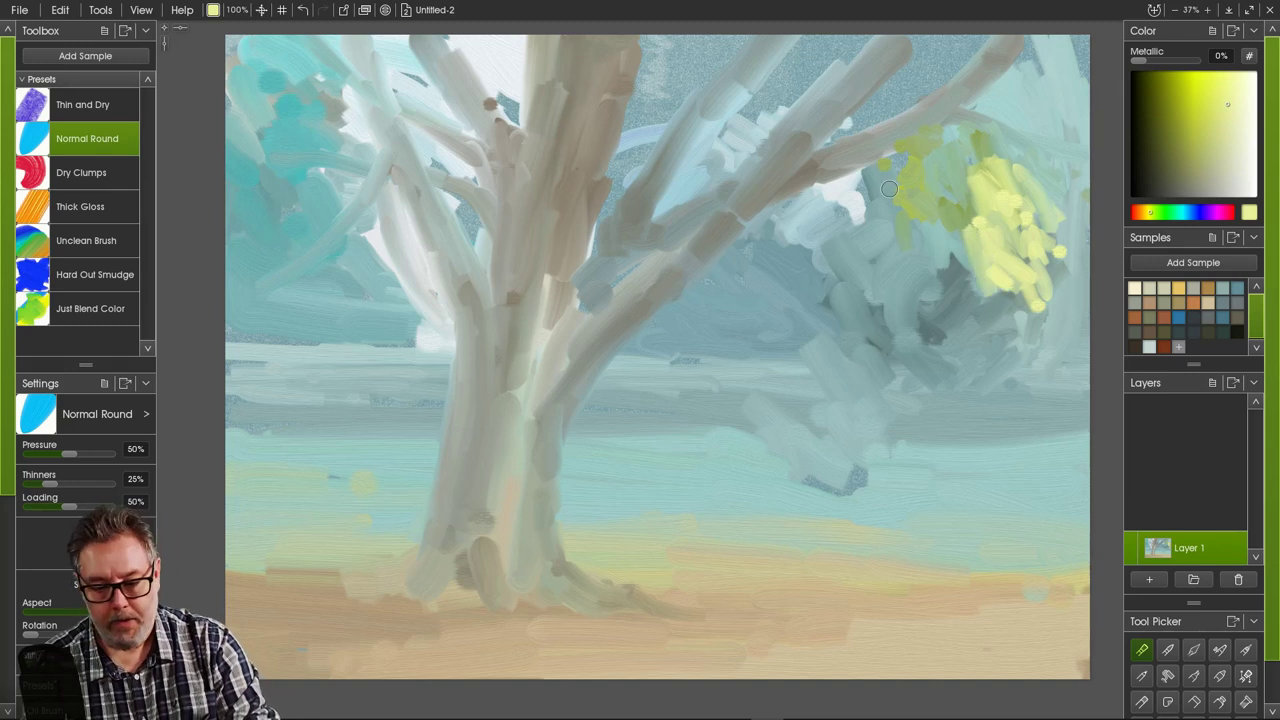
- Paint dark olive strokes along the shaded side of the yellow foliage and up over the outer right branch
mouse_move(889, 189)
left_mouse_down()
mouse_move(963, 231)
mouse_move(961, 194)
mouse_move(937, 161)
mouse_move(939, 188)
mouse_move(917, 189)
mouse_move(929, 218)
mouse_move(991, 187)
mouse_move(917, 215)
mouse_move(953, 198)
mouse_move(964, 214)
mouse_move(958, 192)
mouse_move(934, 242)
mouse_move(956, 229)
mouse_move(942, 219)
mouse_move(971, 258)
mouse_move(981, 234)
mouse_move(974, 273)
mouse_move(986, 258)
mouse_move(995, 289)
mouse_move(983, 289)
mouse_move(995, 246)
mouse_move(996, 292)
mouse_move(1009, 288)
mouse_move(1029, 326)
mouse_move(951, 251)
mouse_move(968, 305)
mouse_move(962, 280)
mouse_move(985, 283)
mouse_move(992, 310)
mouse_move(997, 280)
mouse_move(950, 300)
left_mouse_up()
left_click(1173, 162)
mouse_move(953, 148)
left_mouse_down()
mouse_move(930, 244)
mouse_move(937, 167)
mouse_move(944, 217)
mouse_move(944, 166)
mouse_move(932, 203)
mouse_move(939, 189)
mouse_move(959, 239)
left_mouse_up()
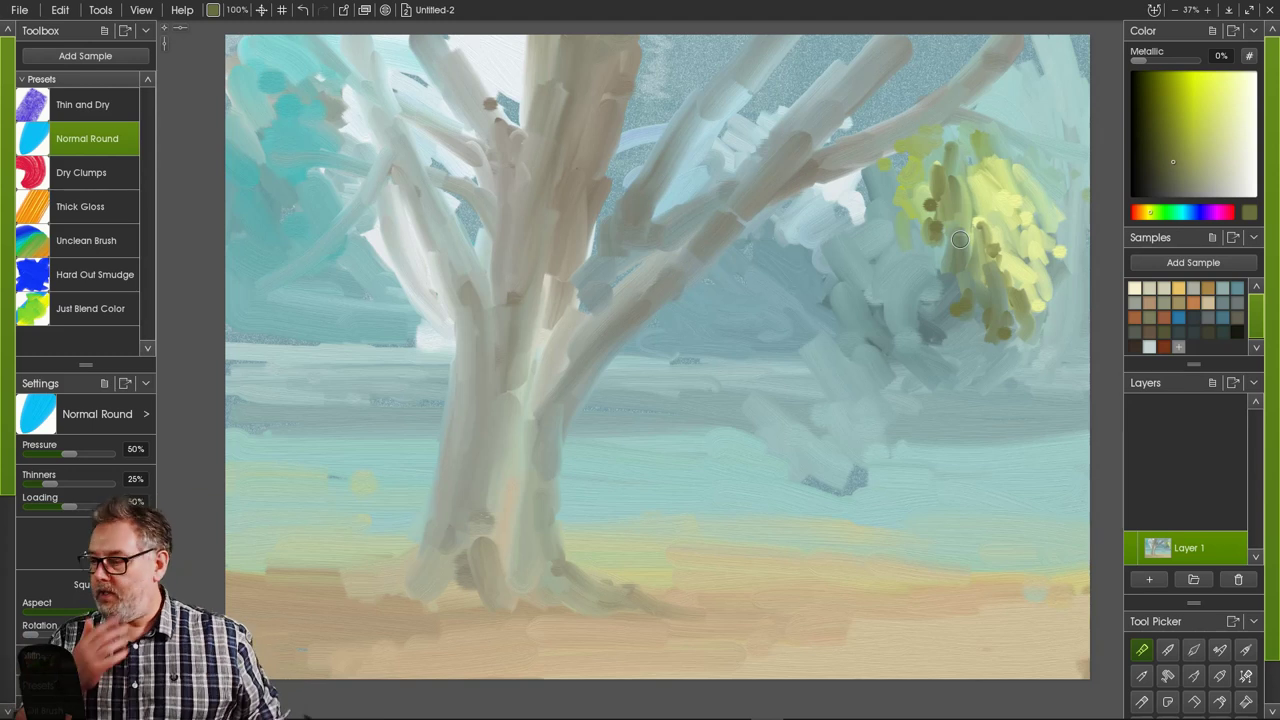
mouse_move(931, 178)
left_mouse_down()
mouse_move(920, 205)
mouse_move(919, 173)
left_mouse_up()
mouse_move(931, 101)
left_mouse_down()
mouse_move(966, 59)
mouse_move(955, 40)
mouse_move(919, 74)
mouse_move(946, 45)
mouse_move(948, 66)
mouse_move(961, 22)
mouse_move(987, 33)
mouse_move(931, 56)
mouse_move(981, 46)
left_mouse_up()
- Add slate-blue leaf strokes over the end of the outer right branch, reaching to the canvas's upper edge
left_click(1223, 317)
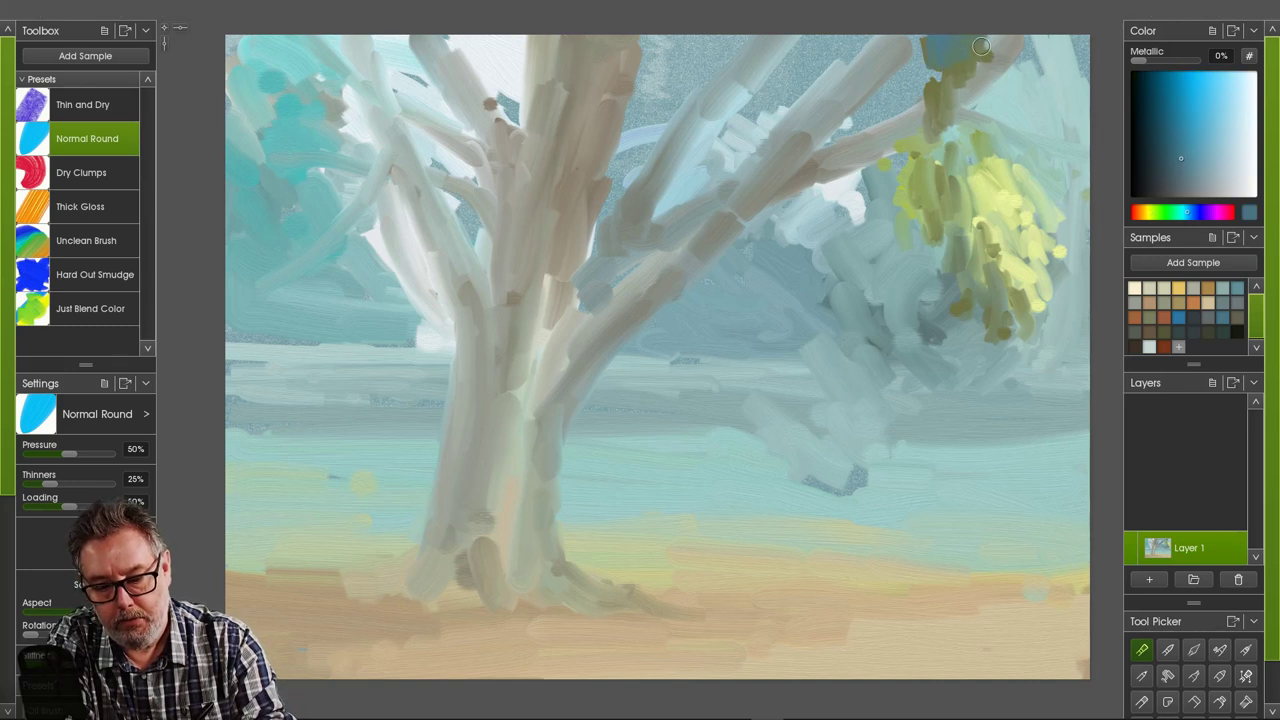
mouse_move(968, 103)
left_mouse_down()
mouse_move(977, 47)
mouse_move(995, 53)
mouse_move(1009, 31)
mouse_move(904, 77)
mouse_move(919, 48)
mouse_move(926, 73)
mouse_move(915, 37)
mouse_move(922, 51)
mouse_move(916, 35)
mouse_move(927, 36)
mouse_move(911, 34)
mouse_move(911, 71)
mouse_move(897, 69)
mouse_move(911, 102)
mouse_move(914, 70)
mouse_move(914, 130)
left_mouse_up()
mouse_move(911, 74)
left_mouse_down()
mouse_move(901, 143)
mouse_move(901, 116)
mouse_move(925, 162)
mouse_move(918, 115)
mouse_move(943, 164)
mouse_move(936, 93)
mouse_move(961, 144)
mouse_move(959, 80)
mouse_move(987, 46)
mouse_move(1012, 67)
left_mouse_up()
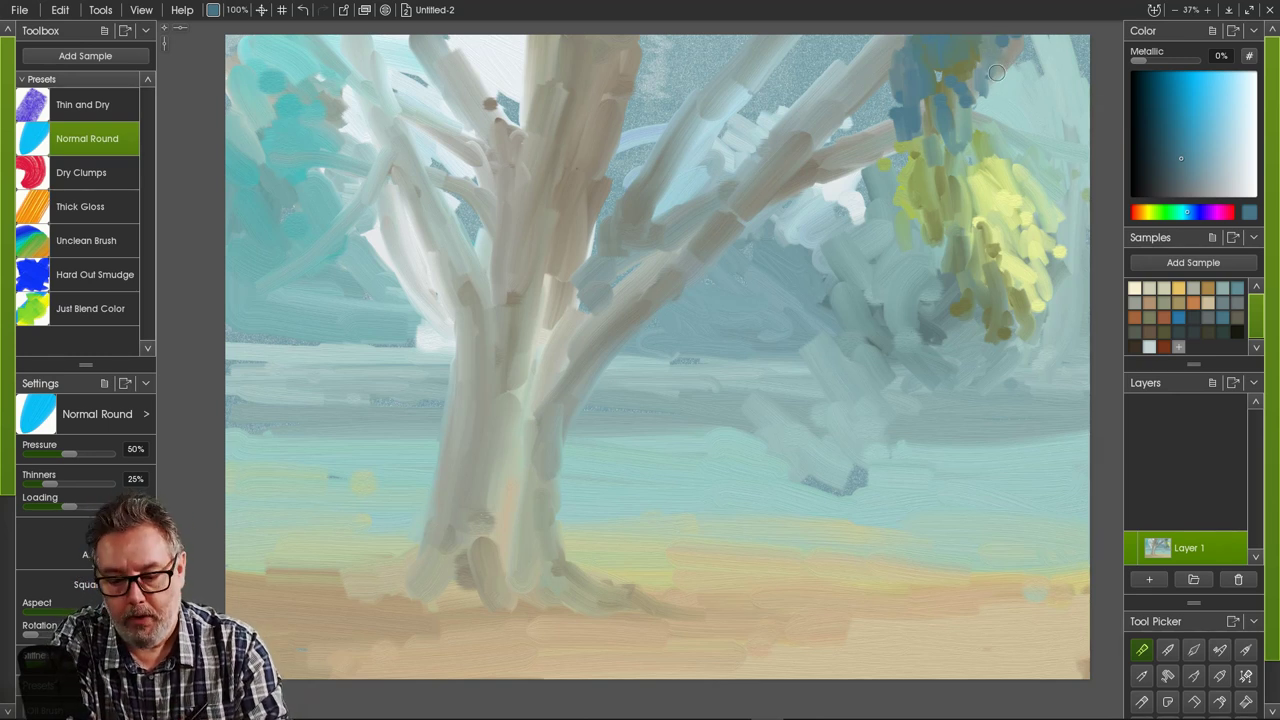
mouse_move(996, 72)
left_mouse_down()
mouse_move(1041, 63)
mouse_move(1073, 33)
left_mouse_up()
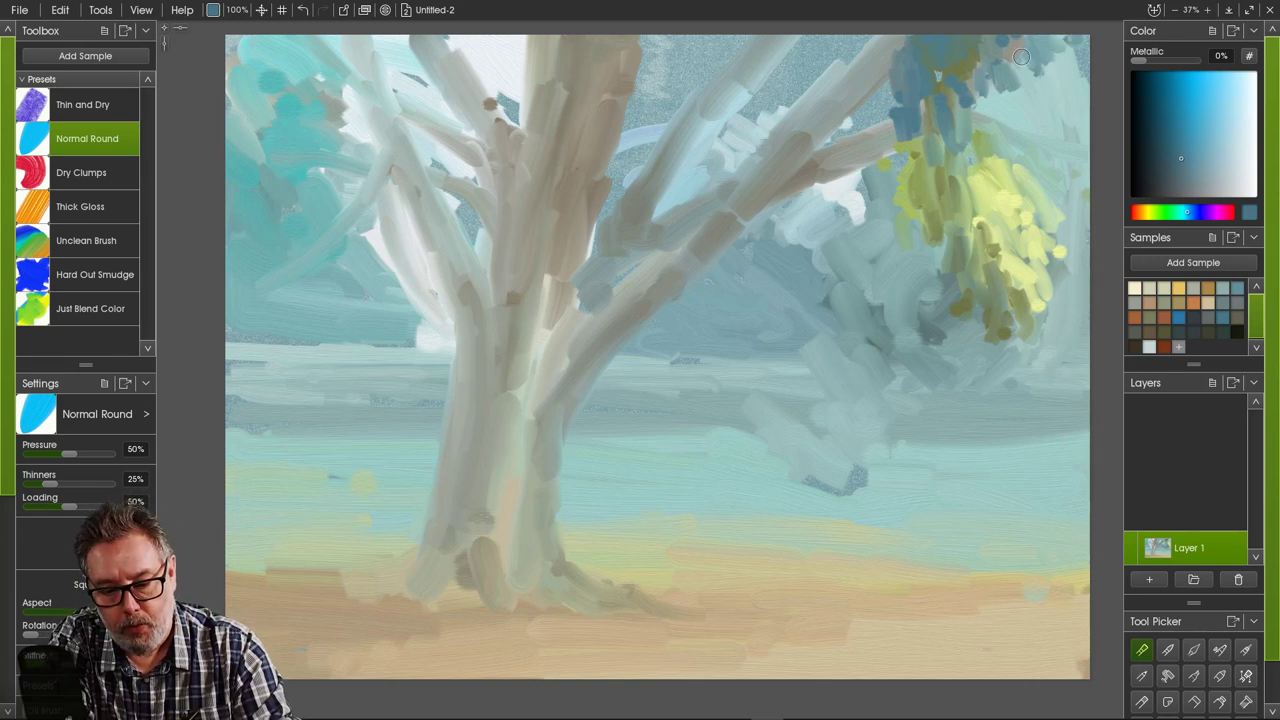
mouse_move(1024, 70)
left_mouse_down()
mouse_move(1040, 96)
mouse_move(1004, 98)
left_mouse_up()
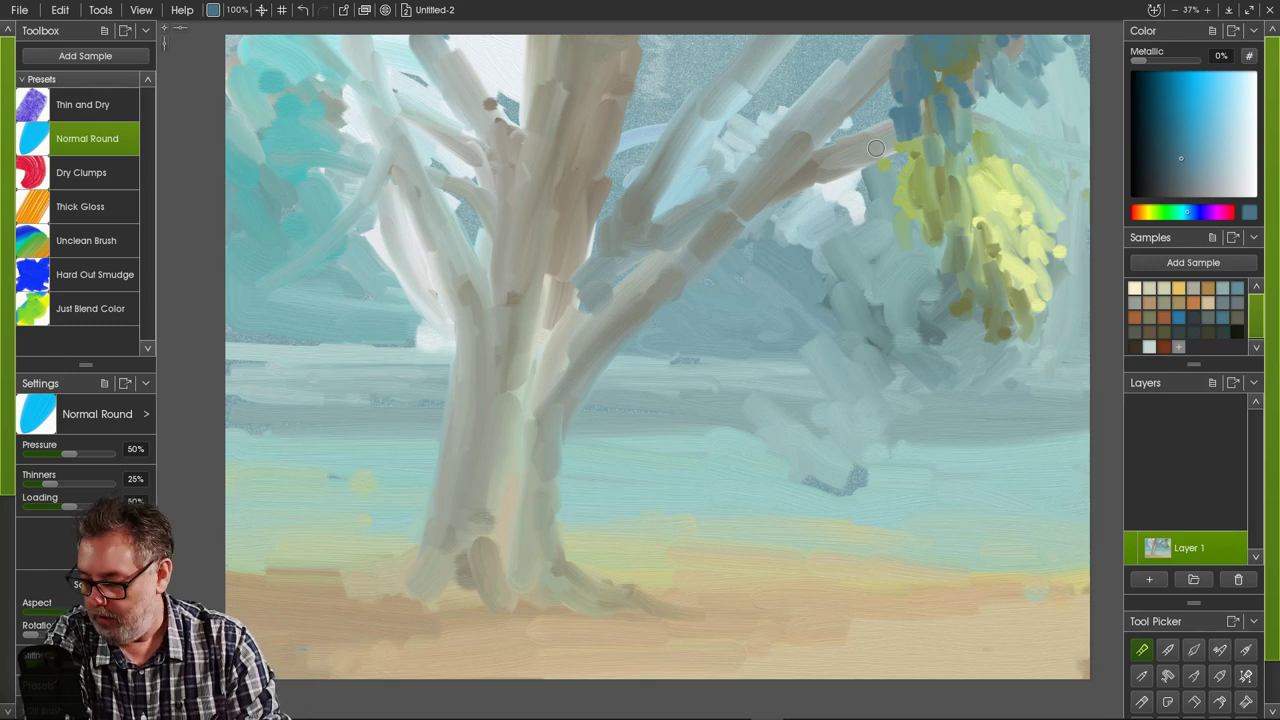
- Sample a light grey near the right limb and brush it over the thin twig behind the hanging foliage
left_click(874, 171, "alt")
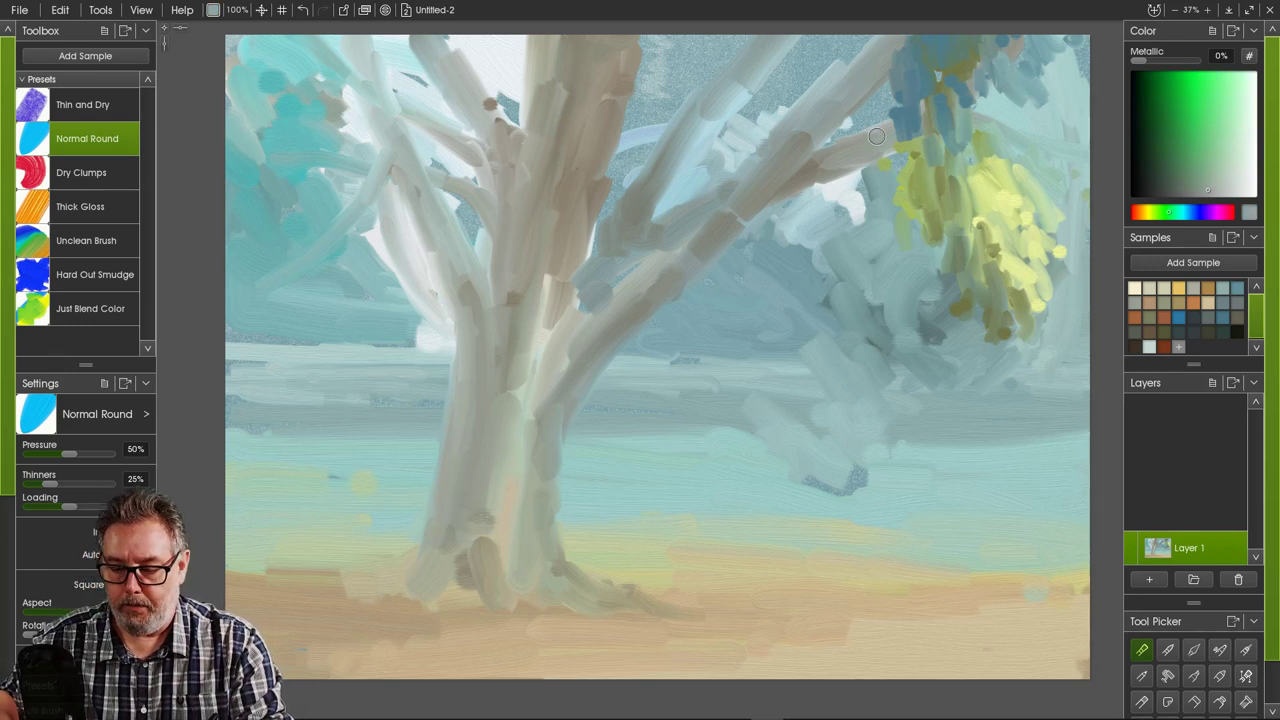
left_click_drag(982, 118, 1054, 136)
left_click_drag(972, 116, 1026, 118)
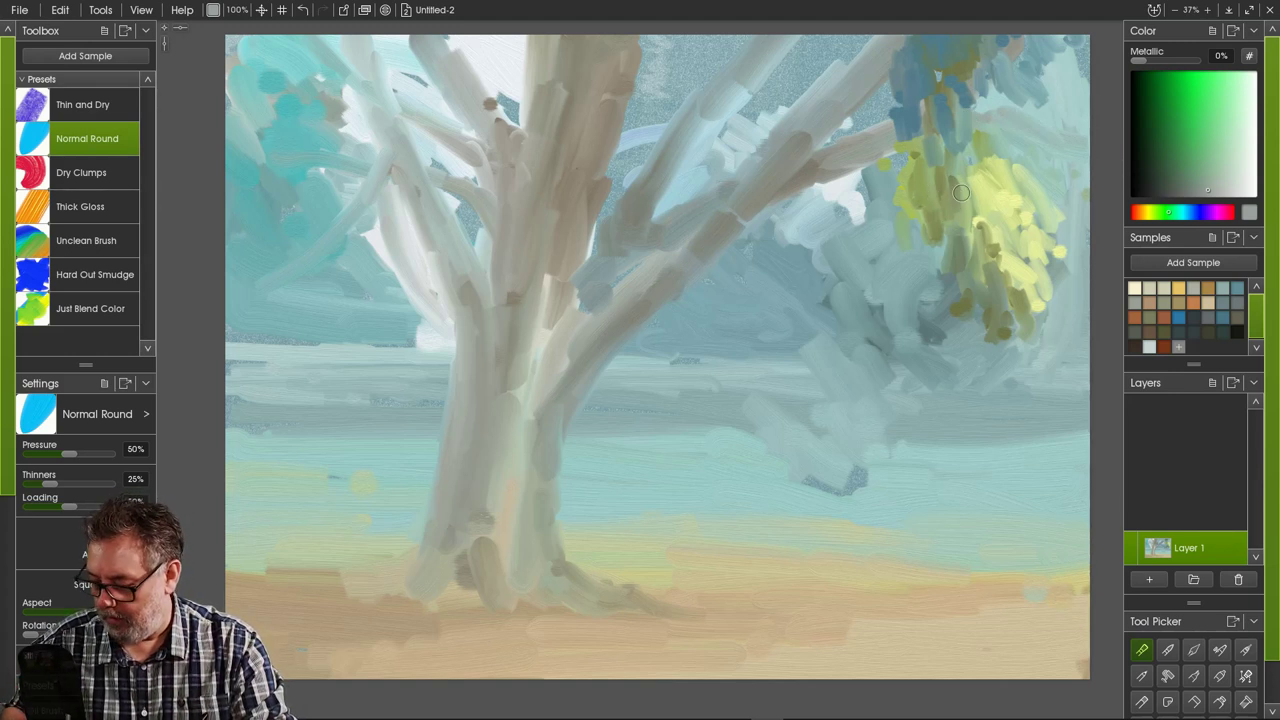
- Sample a pale yellow-green from the foliage and paint leaf clusters between the slate-blue leaves and the canvas's right edge
left_click(980, 220, "alt")
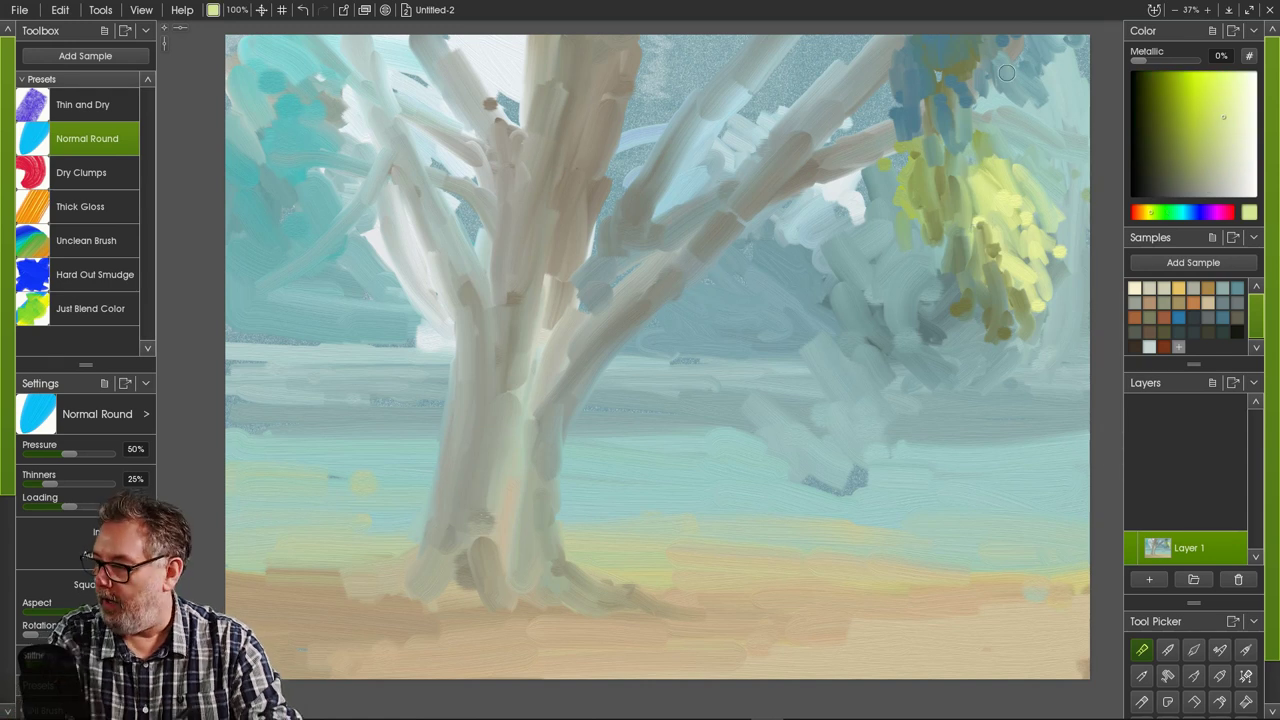
mouse_move(1069, 77)
left_mouse_down()
mouse_move(1087, 120)
mouse_move(1045, 57)
mouse_move(1062, 55)
mouse_move(1074, 112)
mouse_move(1052, 58)
mouse_move(1055, 118)
mouse_move(1026, 85)
mouse_move(1053, 136)
mouse_move(1021, 77)
mouse_move(1051, 124)
mouse_move(1017, 102)
mouse_move(1023, 146)
mouse_move(1064, 106)
mouse_move(1086, 127)
mouse_move(1086, 213)
left_mouse_up()
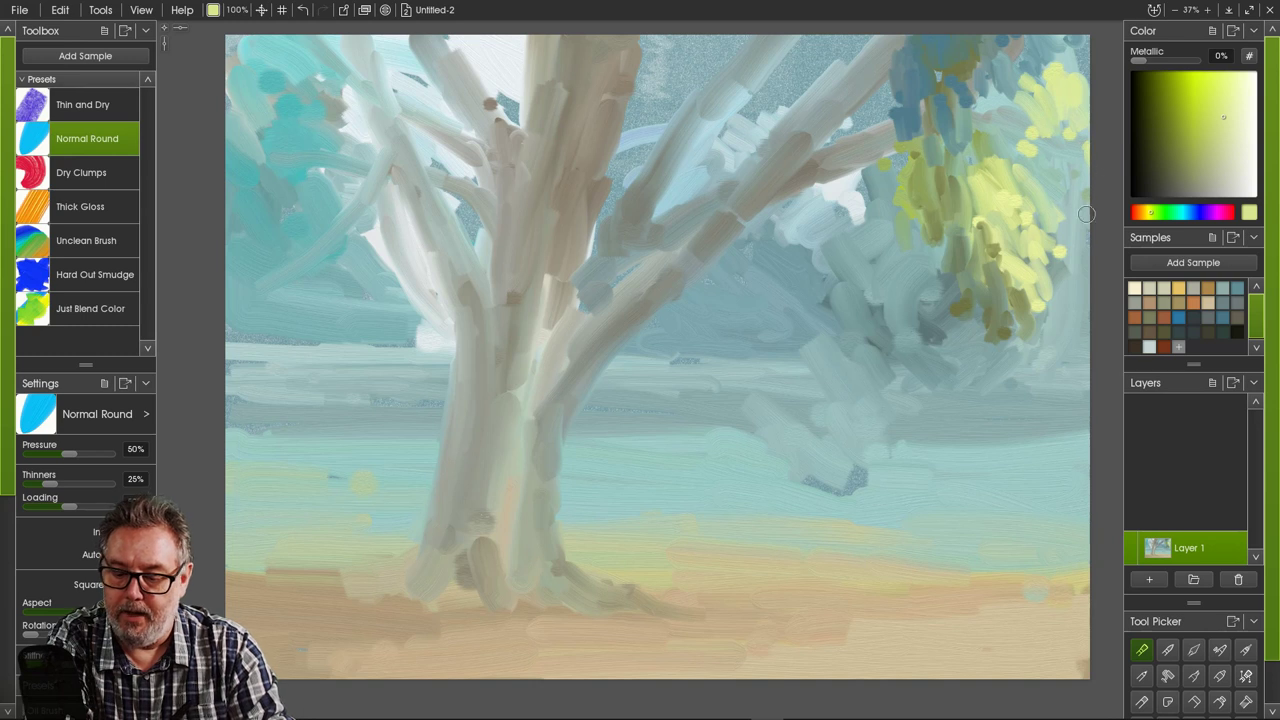
left_click(1047, 159)
mouse_move(1024, 136)
left_mouse_down()
mouse_move(1006, 90)
mouse_move(1014, 150)
mouse_move(980, 113)
mouse_move(995, 145)
mouse_move(1052, 163)
mouse_move(1054, 177)
mouse_move(1028, 104)
mouse_move(1049, 167)
mouse_move(1044, 116)
mouse_move(1081, 160)
mouse_move(1040, 133)
left_mouse_up()
left_click(1045, 143)
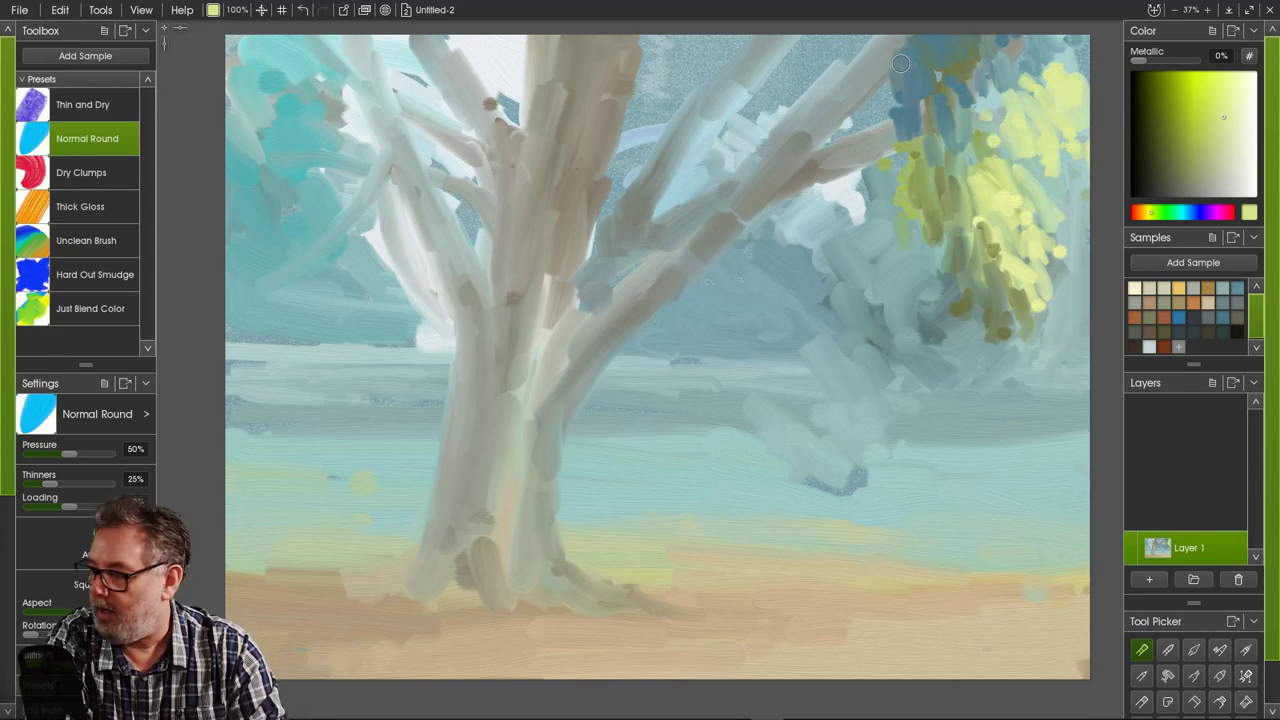
mouse_move(956, 76)
left_mouse_down()
mouse_move(981, 106)
mouse_move(967, 79)
mouse_move(976, 92)
mouse_move(981, 72)
mouse_move(999, 72)
mouse_move(980, 75)
mouse_move(993, 110)
mouse_move(984, 58)
mouse_move(1006, 86)
left_mouse_up()
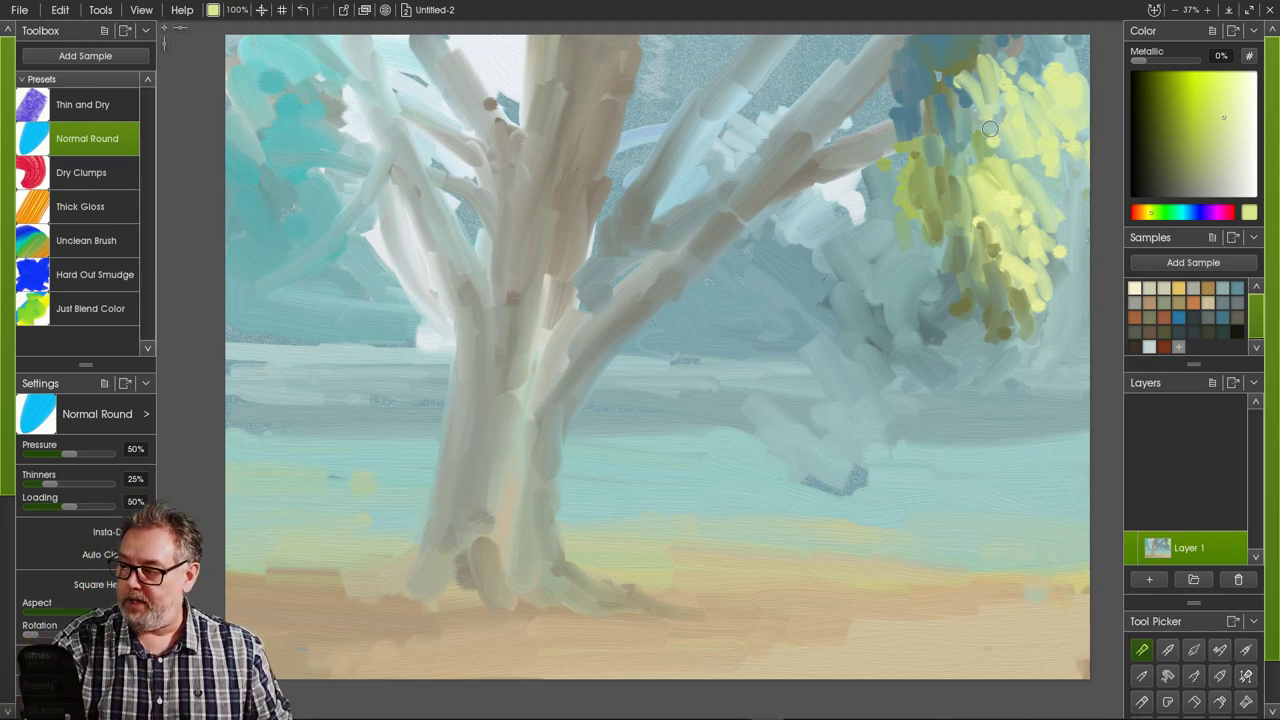
- Extend the pale yellow-green foliage down and left in a hanging mass, filling in below the outer right branch
mouse_move(901, 148)
left_mouse_down()
mouse_move(917, 184)
mouse_move(908, 130)
mouse_move(907, 173)
mouse_move(888, 144)
mouse_move(909, 156)
mouse_move(913, 131)
mouse_move(935, 178)
mouse_move(918, 132)
mouse_move(921, 192)
mouse_move(891, 185)
mouse_move(859, 135)
mouse_move(888, 104)
mouse_move(903, 192)
mouse_move(911, 175)
mouse_move(936, 218)
mouse_move(892, 177)
mouse_move(940, 256)
mouse_move(910, 205)
mouse_move(938, 291)
mouse_move(907, 183)
mouse_move(915, 296)
mouse_move(922, 273)
mouse_move(942, 317)
mouse_move(900, 270)
mouse_move(917, 275)
mouse_move(928, 317)
mouse_move(918, 267)
mouse_move(916, 297)
mouse_move(889, 263)
mouse_move(930, 327)
left_mouse_up()
mouse_move(897, 272)
left_mouse_down()
mouse_move(923, 325)
mouse_move(904, 258)
mouse_move(918, 265)
mouse_move(929, 318)
mouse_move(869, 251)
mouse_move(904, 323)
mouse_move(882, 311)
mouse_move(885, 342)
mouse_move(885, 317)
mouse_move(926, 342)
mouse_move(925, 314)
mouse_move(873, 360)
left_mouse_up()
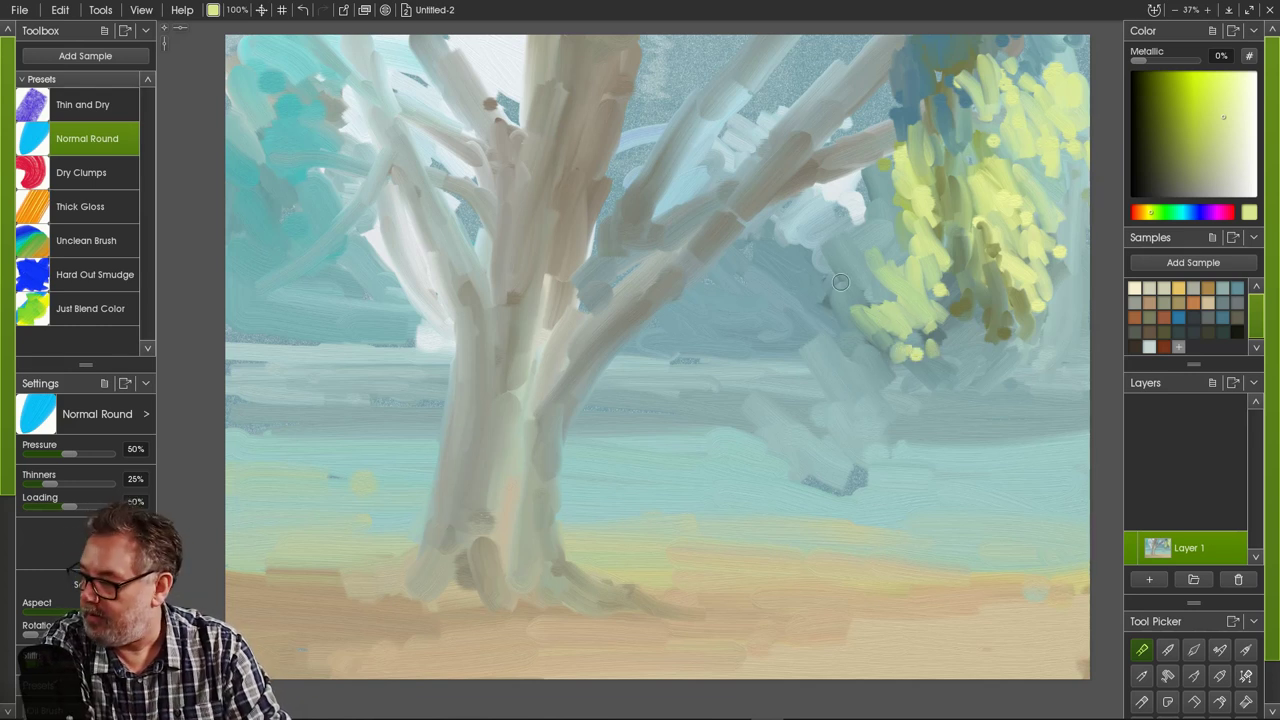
mouse_move(856, 178)
left_mouse_down()
mouse_move(899, 207)
mouse_move(856, 178)
mouse_move(857, 213)
mouse_move(844, 190)
mouse_move(834, 216)
mouse_move(846, 243)
mouse_move(868, 221)
mouse_move(866, 195)
mouse_move(922, 246)
mouse_move(879, 211)
mouse_move(862, 220)
mouse_move(914, 295)
mouse_move(856, 273)
mouse_move(903, 306)
mouse_move(858, 259)
mouse_move(915, 318)
mouse_move(847, 293)
mouse_move(887, 349)
mouse_move(851, 289)
mouse_move(871, 335)
mouse_move(859, 345)
mouse_move(839, 296)
mouse_move(867, 329)
mouse_move(824, 327)
mouse_move(856, 274)
mouse_move(854, 346)
mouse_move(866, 340)
mouse_move(874, 356)
mouse_move(889, 336)
mouse_move(887, 371)
mouse_move(874, 347)
mouse_move(904, 387)
mouse_move(850, 340)
mouse_move(885, 384)
mouse_move(821, 343)
mouse_move(856, 388)
mouse_move(856, 366)
mouse_move(880, 384)
mouse_move(840, 346)
left_mouse_up()
left_click_drag(840, 346, 876, 381)
mouse_move(824, 343)
left_mouse_down()
mouse_move(868, 378)
mouse_move(832, 330)
mouse_move(852, 372)
mouse_move(829, 365)
mouse_move(856, 410)
mouse_move(886, 414)
mouse_move(864, 410)
mouse_move(862, 445)
left_mouse_up()
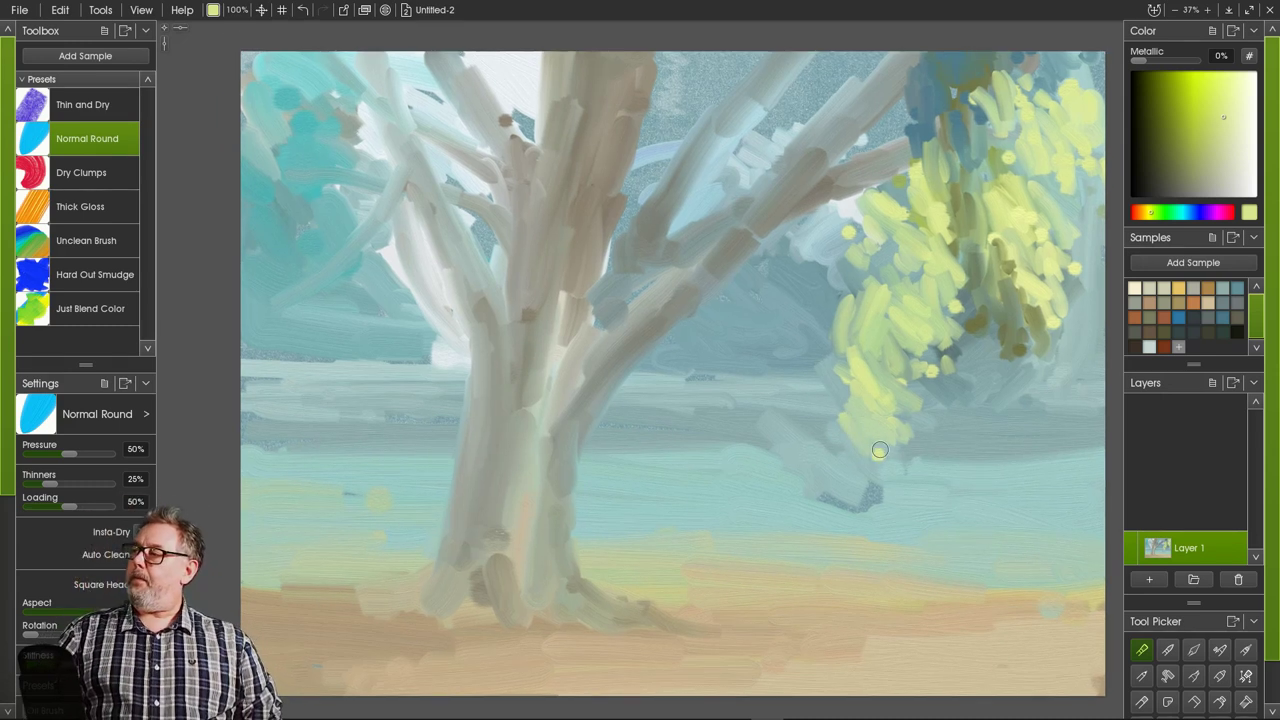
mouse_move(842, 242)
left_mouse_down()
mouse_move(828, 208)
mouse_move(846, 243)
mouse_move(869, 199)
mouse_move(806, 218)
mouse_move(855, 256)
left_mouse_up()
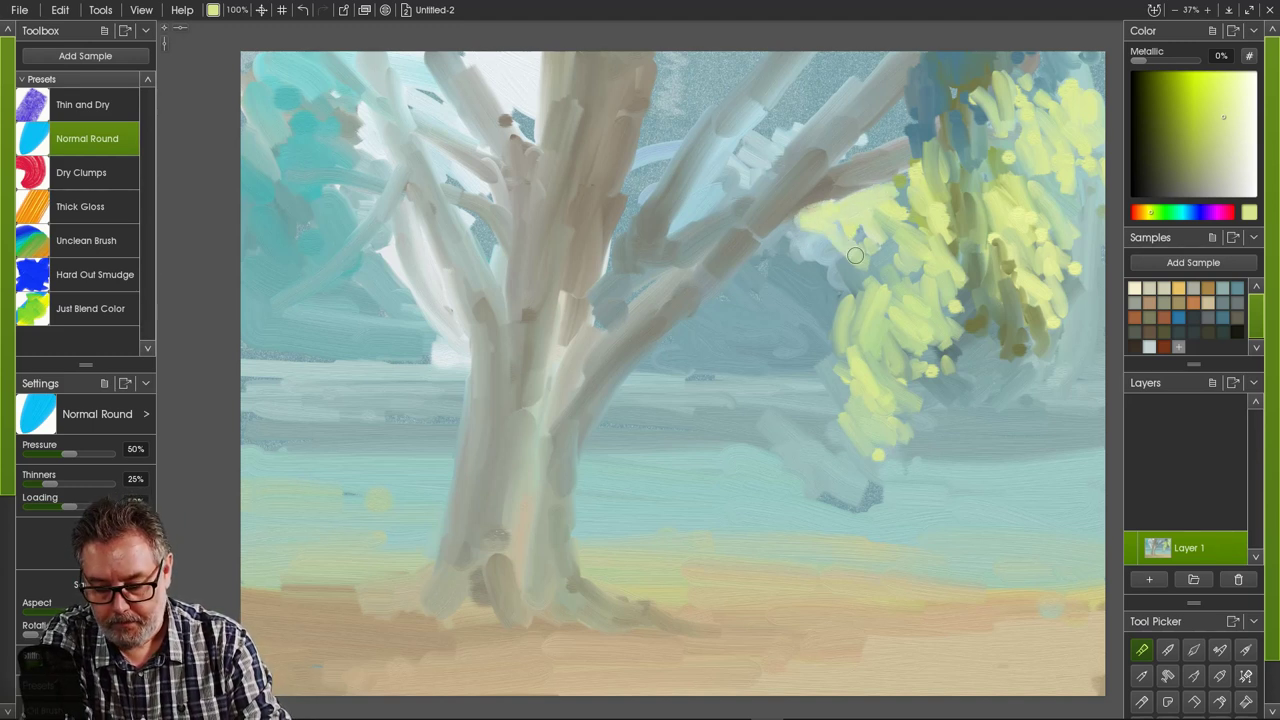
- Dab dark olive below the outer right branch and layer deep blue shadow leaves over the foliage's upper left area
left_click(1149, 332)
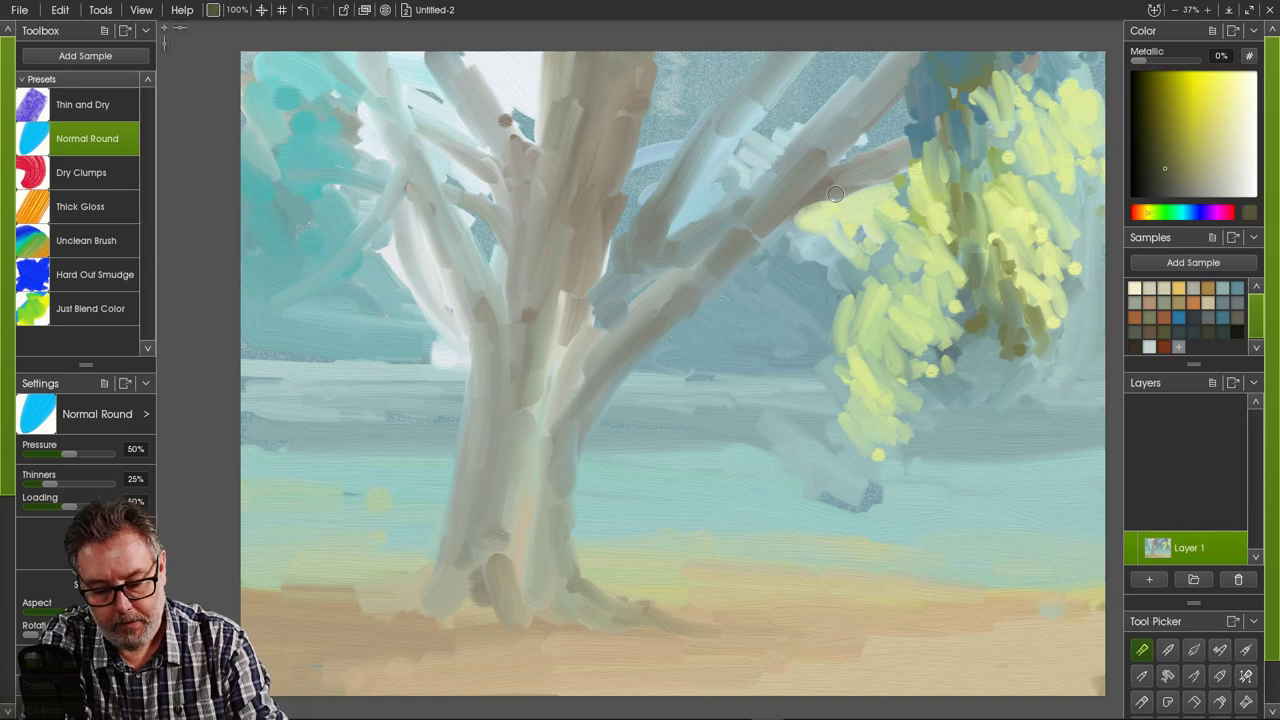
mouse_move(867, 195)
left_mouse_down()
mouse_move(842, 230)
mouse_move(828, 222)
mouse_move(878, 234)
mouse_move(888, 199)
left_mouse_up()
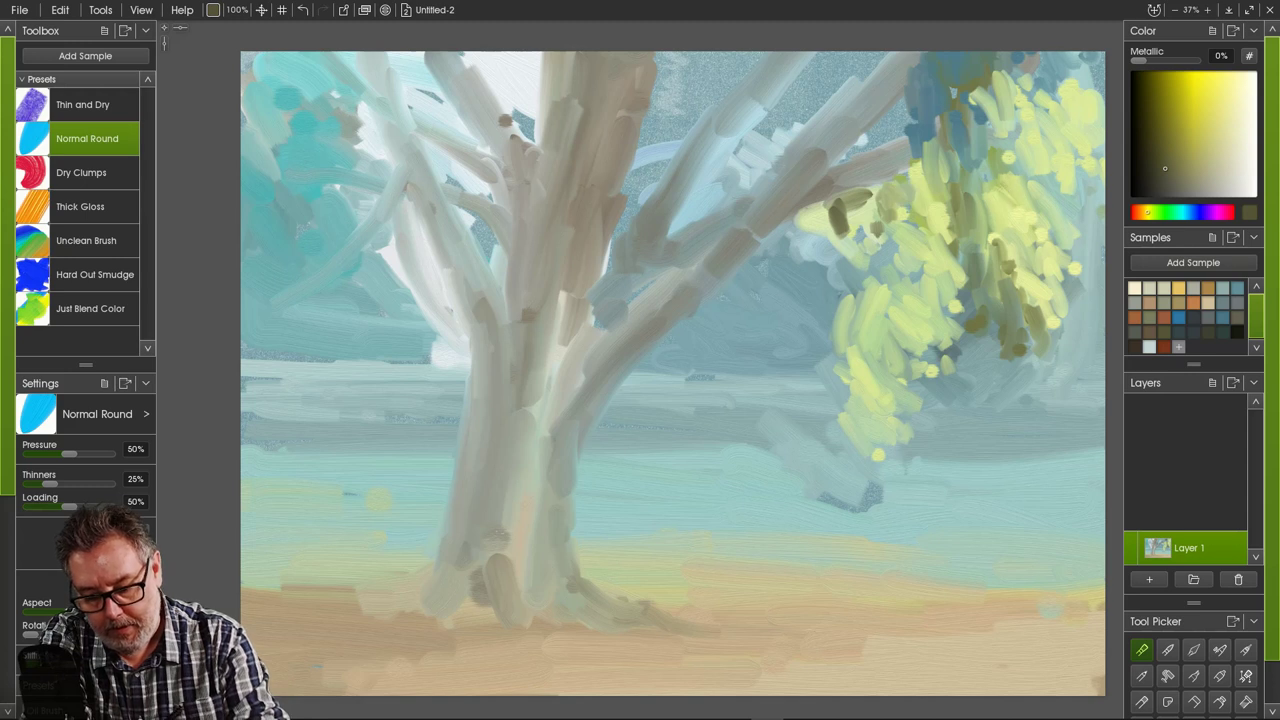
left_click(1222, 317)
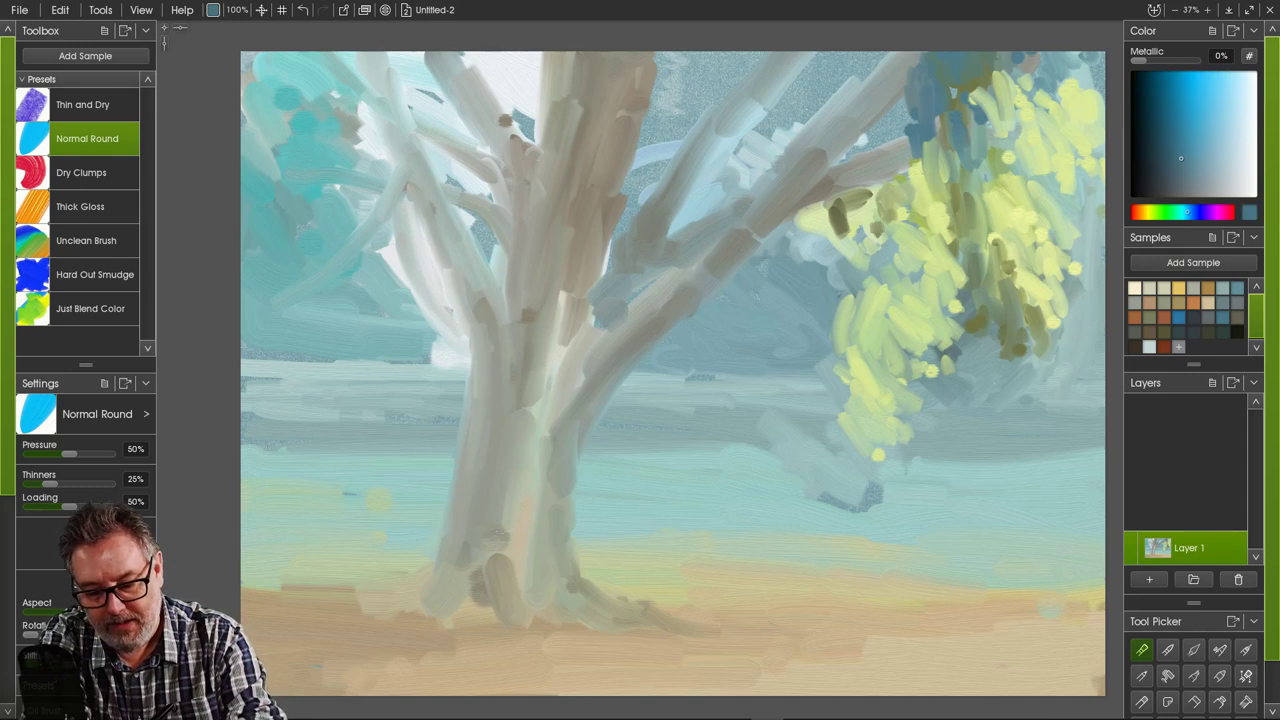
left_click(1162, 132)
mouse_move(850, 206)
left_mouse_down()
mouse_move(825, 229)
mouse_move(914, 167)
mouse_move(849, 198)
mouse_move(855, 186)
mouse_move(863, 212)
mouse_move(871, 193)
mouse_move(885, 204)
mouse_move(893, 178)
mouse_move(922, 188)
mouse_move(926, 169)
mouse_move(956, 217)
mouse_move(917, 178)
mouse_move(911, 223)
mouse_move(918, 188)
mouse_move(896, 186)
mouse_move(907, 250)
mouse_move(867, 207)
mouse_move(866, 241)
mouse_move(886, 280)
mouse_move(879, 252)
mouse_move(904, 281)
mouse_move(873, 217)
mouse_move(898, 286)
mouse_move(850, 238)
mouse_move(846, 276)
left_mouse_up()
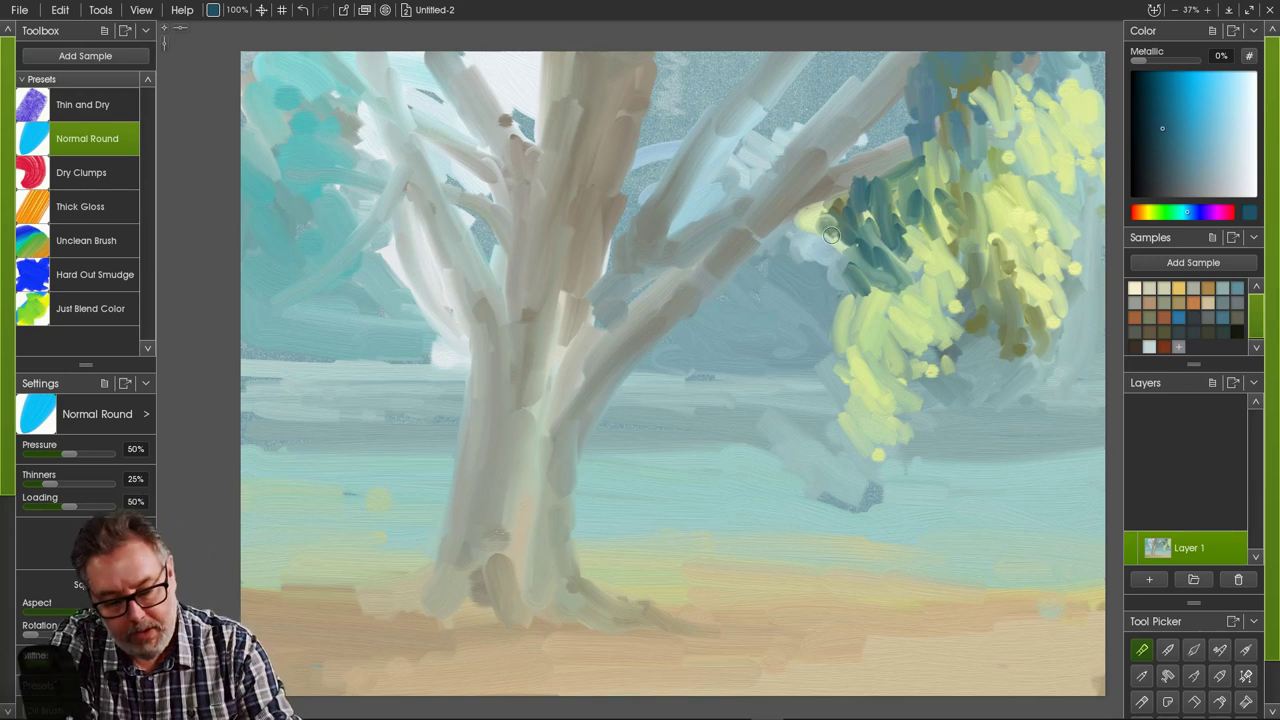
- Paint deep blue leaf strokes down the foliage's left edge and build a dark bushy base beneath it
mouse_move(832, 235)
left_mouse_down()
mouse_move(810, 322)
mouse_move(838, 350)
mouse_move(838, 322)
mouse_move(853, 363)
mouse_move(816, 340)
mouse_move(849, 388)
mouse_move(833, 347)
mouse_move(862, 379)
mouse_move(821, 353)
mouse_move(815, 298)
mouse_move(846, 398)
mouse_move(833, 371)
mouse_move(878, 419)
mouse_move(830, 379)
mouse_move(853, 425)
mouse_move(835, 387)
mouse_move(851, 421)
mouse_move(826, 395)
mouse_move(843, 429)
mouse_move(831, 421)
mouse_move(825, 370)
mouse_move(860, 426)
mouse_move(838, 347)
mouse_move(871, 367)
mouse_move(930, 300)
mouse_move(981, 316)
mouse_move(976, 279)
mouse_move(973, 356)
mouse_move(990, 320)
mouse_move(996, 362)
mouse_move(986, 328)
mouse_move(961, 339)
mouse_move(954, 372)
mouse_move(971, 376)
mouse_move(973, 396)
mouse_move(1008, 400)
left_mouse_up()
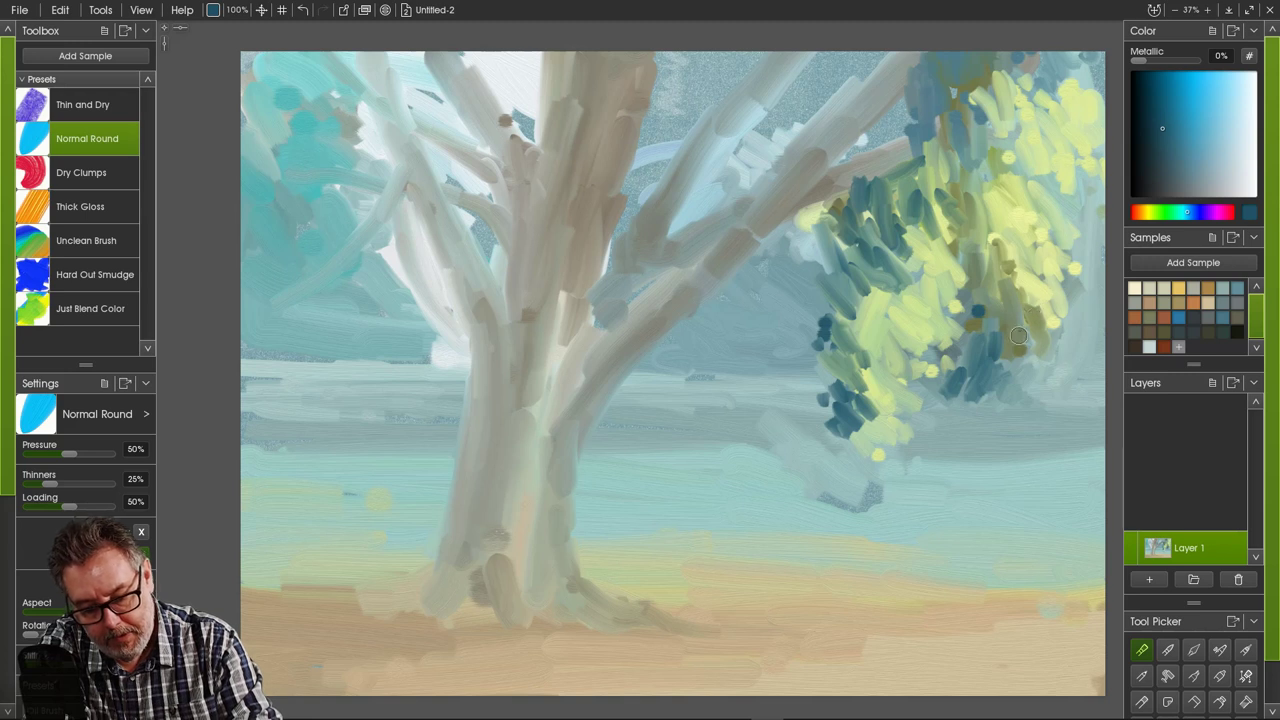
mouse_move(1038, 312)
left_mouse_down()
mouse_move(1024, 333)
mouse_move(1058, 312)
mouse_move(1085, 336)
mouse_move(1052, 334)
mouse_move(1018, 380)
mouse_move(1014, 391)
mouse_move(1044, 358)
mouse_move(1046, 410)
mouse_move(1009, 386)
mouse_move(998, 397)
mouse_move(958, 388)
mouse_move(1000, 440)
left_mouse_up()
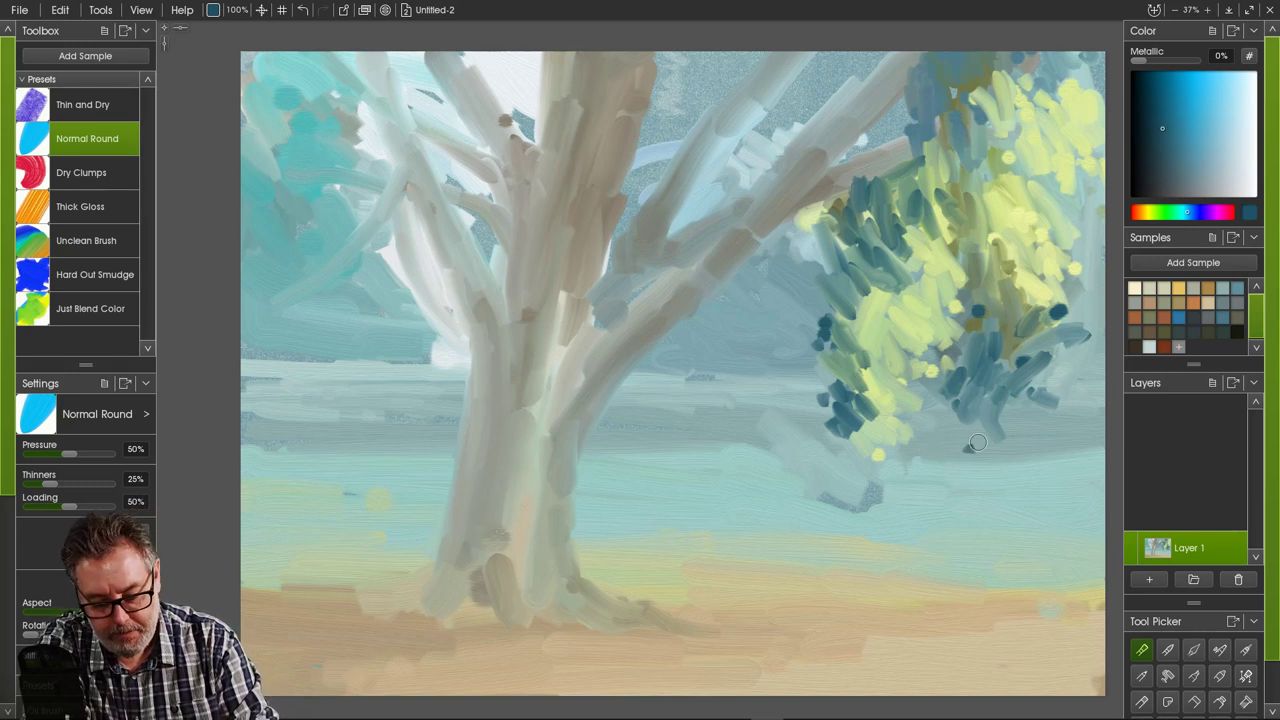
mouse_move(978, 442)
left_mouse_down()
mouse_move(1004, 405)
mouse_move(1015, 425)
mouse_move(1031, 391)
mouse_move(1007, 449)
mouse_move(1046, 442)
mouse_move(1028, 460)
mouse_move(1041, 466)
mouse_move(995, 472)
mouse_move(1038, 396)
mouse_move(1028, 419)
mouse_move(1039, 451)
mouse_move(964, 450)
mouse_move(945, 426)
mouse_move(977, 405)
mouse_move(984, 422)
mouse_move(986, 379)
mouse_move(912, 431)
mouse_move(941, 397)
mouse_move(928, 382)
mouse_move(944, 394)
mouse_move(917, 379)
mouse_move(931, 419)
mouse_move(907, 418)
mouse_move(925, 444)
mouse_move(909, 446)
mouse_move(941, 391)
mouse_move(938, 451)
mouse_move(967, 444)
mouse_move(932, 418)
mouse_move(916, 437)
mouse_move(927, 462)
mouse_move(897, 469)
mouse_move(954, 473)
mouse_move(888, 476)
mouse_move(919, 461)
mouse_move(874, 458)
mouse_move(974, 464)
mouse_move(904, 471)
mouse_move(893, 470)
mouse_move(1058, 469)
mouse_move(1009, 467)
left_mouse_up()
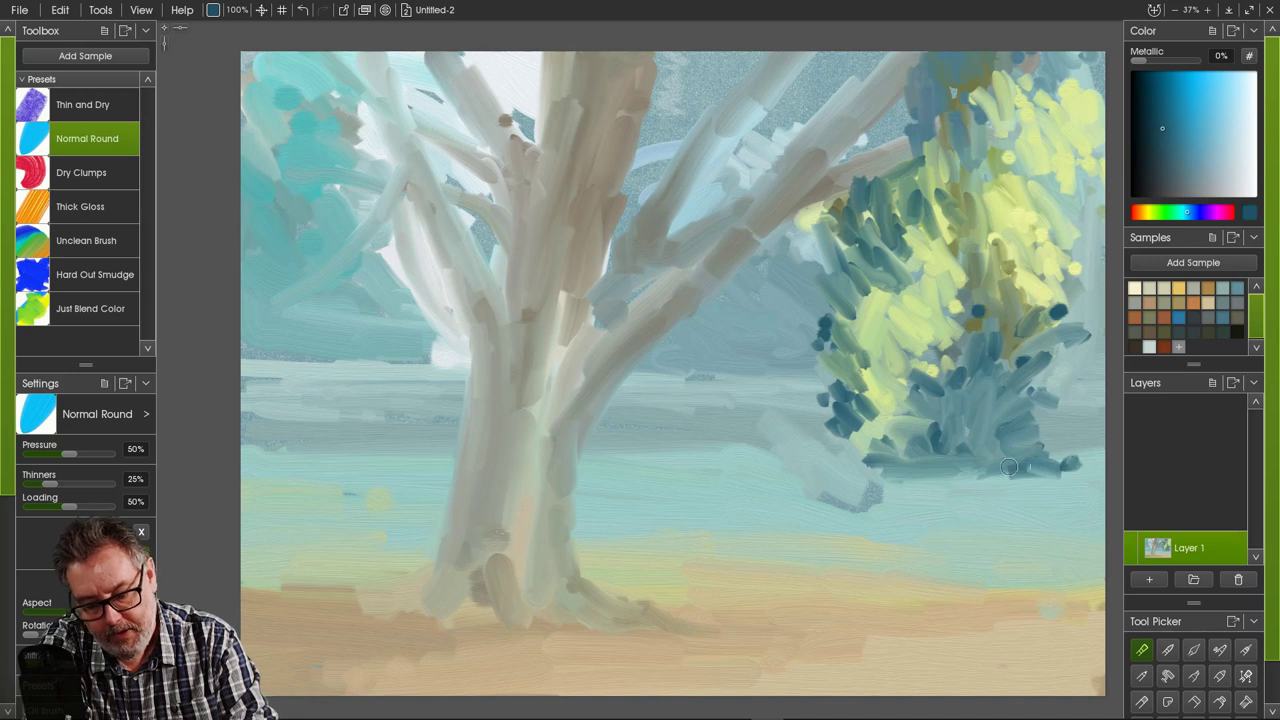
mouse_move(1034, 397)
left_mouse_down()
mouse_move(1058, 378)
mouse_move(1009, 413)
mouse_move(1048, 429)
mouse_move(1063, 458)
mouse_move(1017, 433)
mouse_move(1072, 446)
mouse_move(1016, 418)
mouse_move(1028, 429)
mouse_move(983, 422)
mouse_move(958, 455)
left_mouse_up()
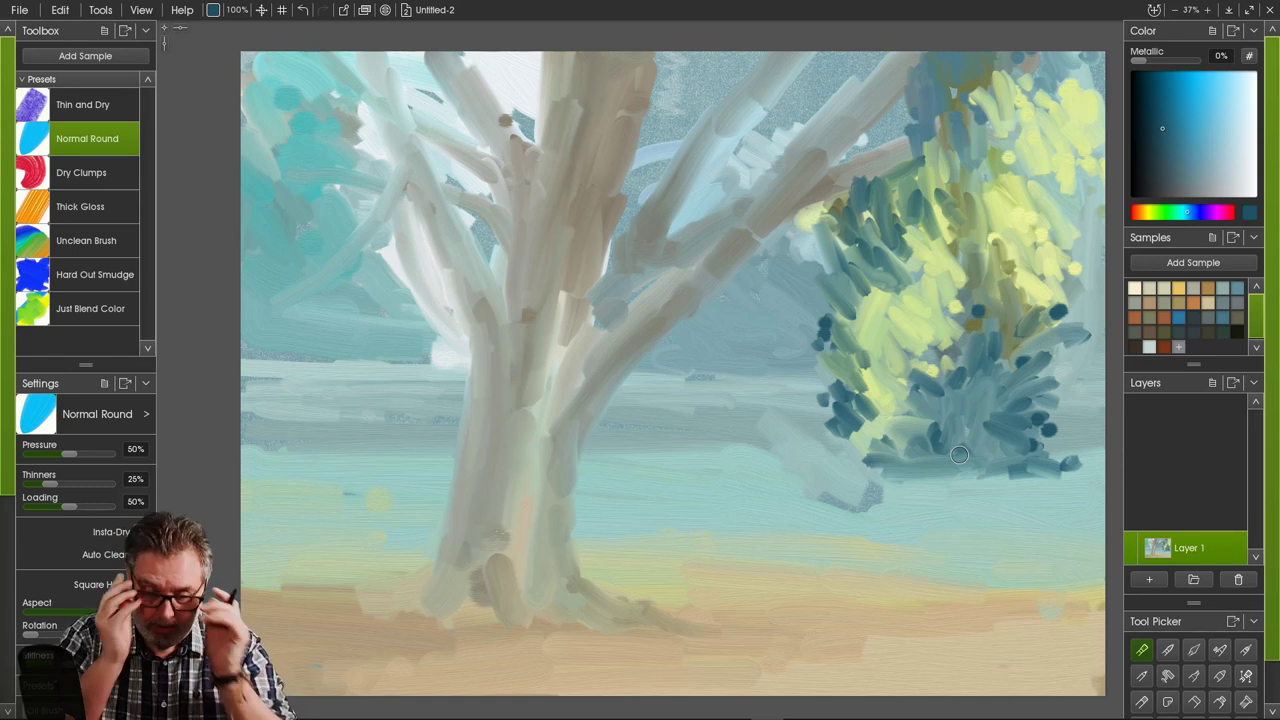
- Paint a horizontal blue shadow across the aqua band toward the trunk and soften the bush base's left end with sampled aqua
mouse_move(917, 491)
left_mouse_down()
mouse_move(788, 494)
mouse_move(864, 490)
mouse_move(815, 492)
left_mouse_up()
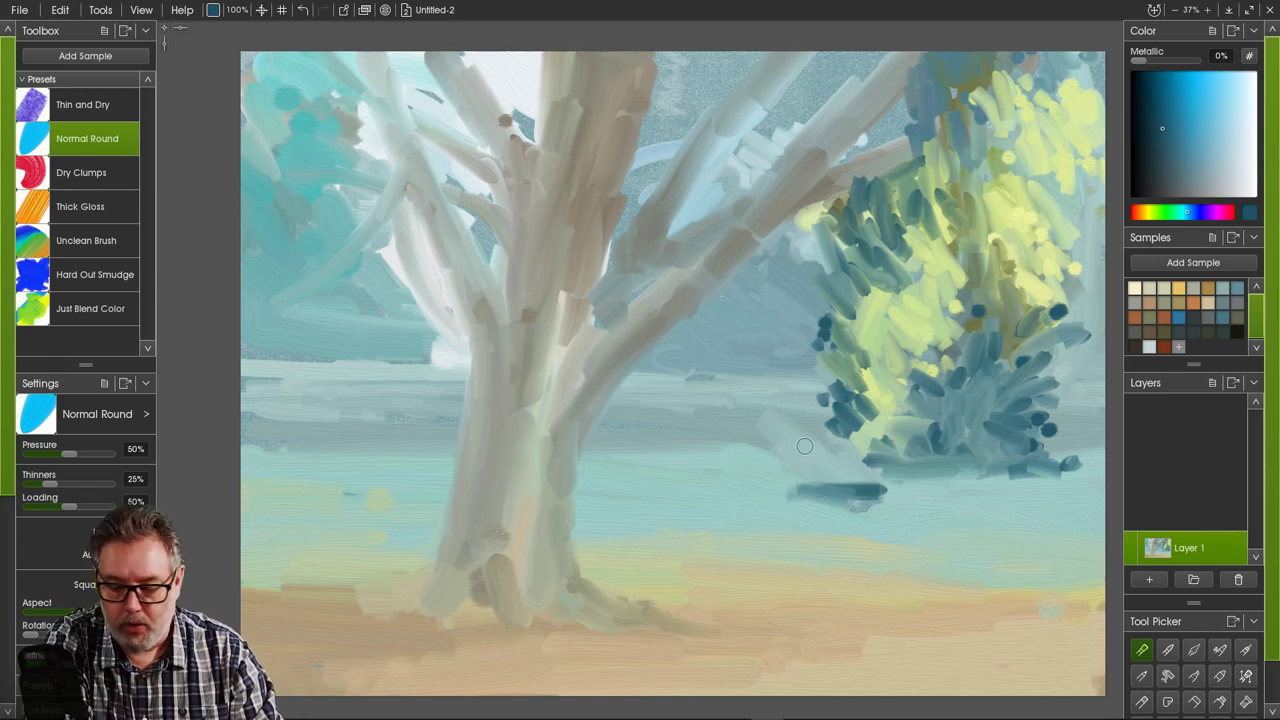
mouse_move(884, 490)
left_mouse_down()
mouse_move(743, 486)
mouse_move(896, 492)
mouse_move(865, 503)
mouse_move(785, 480)
mouse_move(674, 478)
mouse_move(886, 504)
mouse_move(859, 488)
mouse_move(911, 485)
mouse_move(710, 489)
left_mouse_up()
left_click(892, 533, "alt")
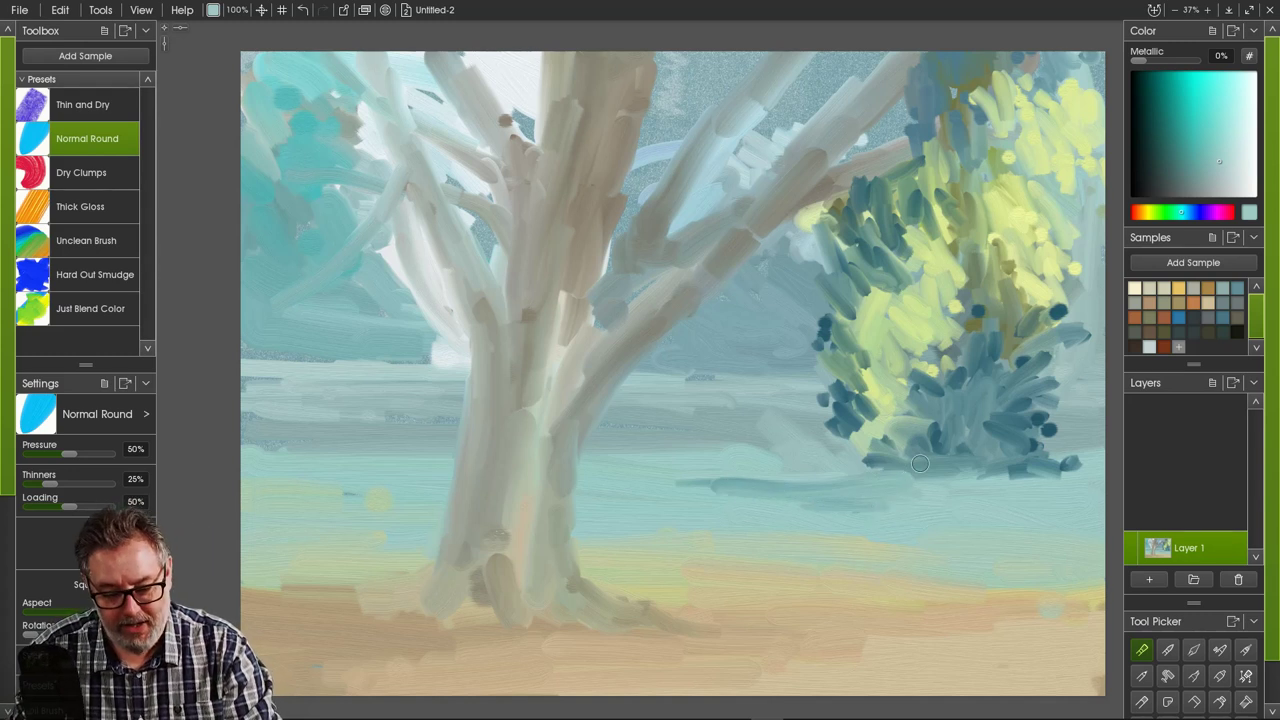
left_click_drag(883, 465, 844, 466)
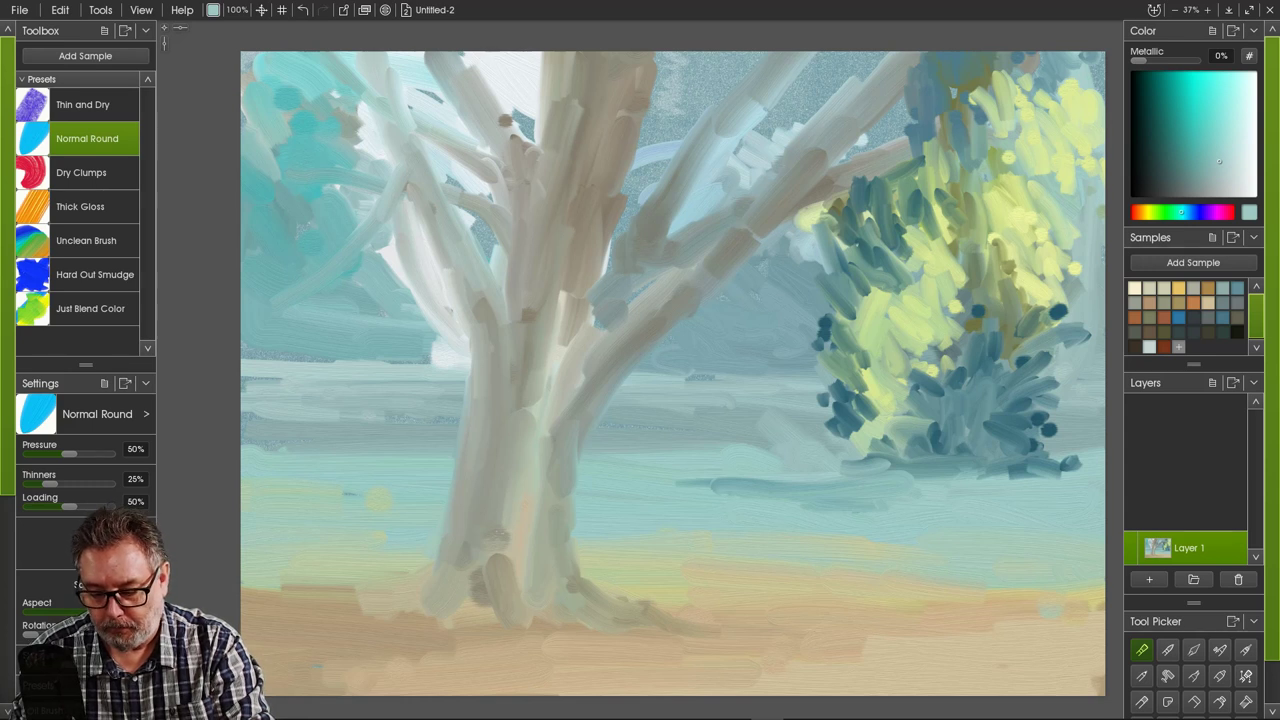
- Sample a dark blue from the foliage and add short strokes along the bush's base
left_click(848, 432, "alt")
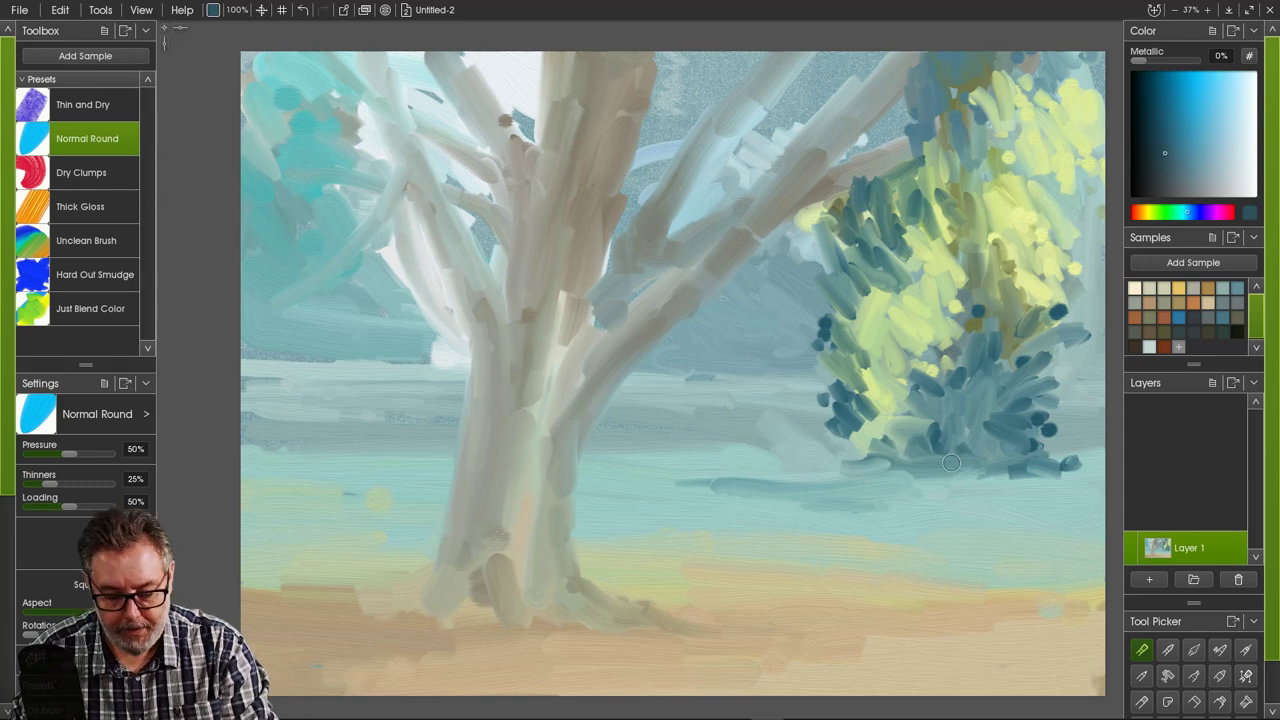
left_click_drag(951, 463, 906, 461)
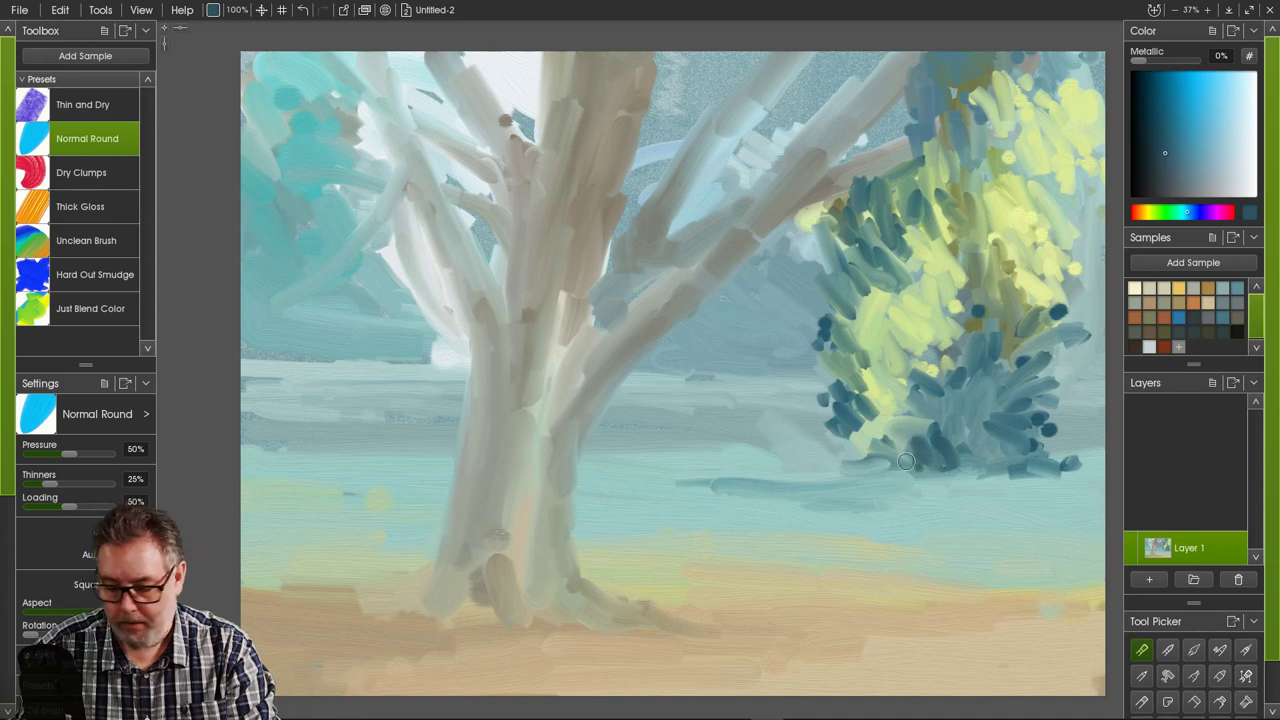
- Add dark blue dabs within the bush and along its base, extending its shadow toward the trunk
left_click(905, 462)
mouse_move(932, 387)
left_mouse_down()
mouse_move(948, 408)
mouse_move(930, 370)
mouse_move(957, 345)
left_mouse_up()
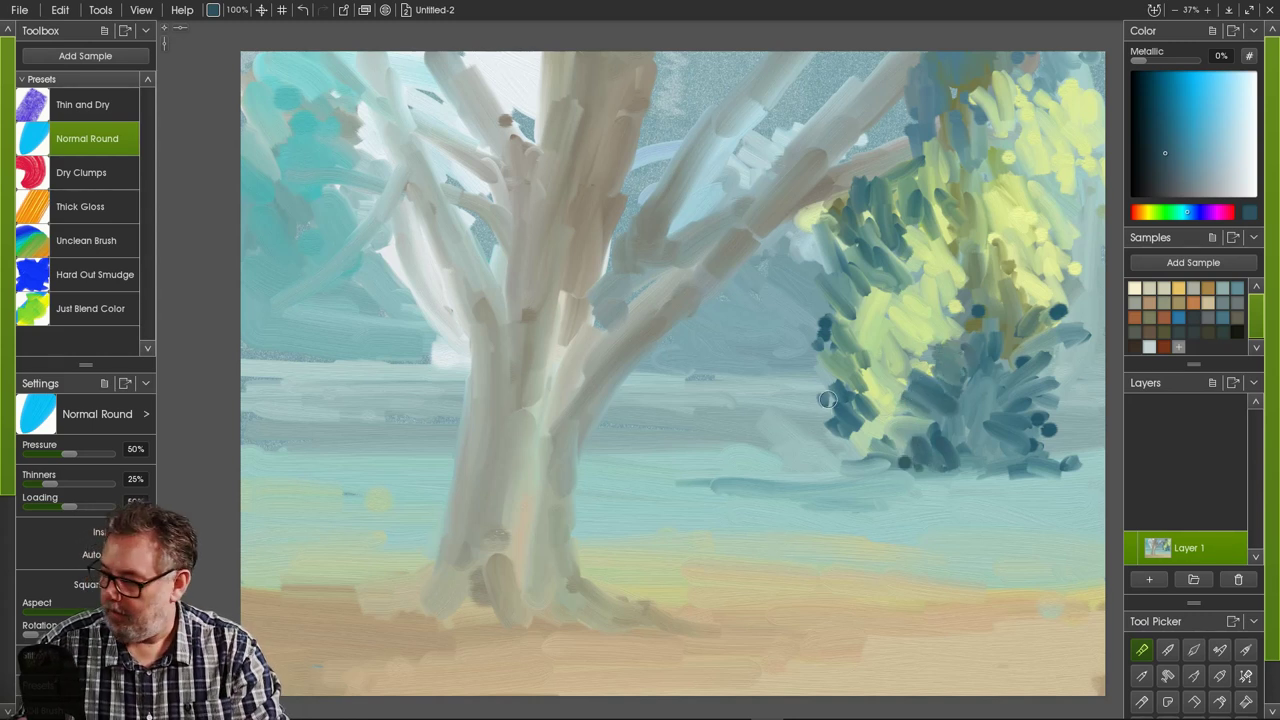
mouse_move(848, 451)
left_mouse_down()
mouse_move(885, 461)
mouse_move(780, 474)
left_mouse_up()
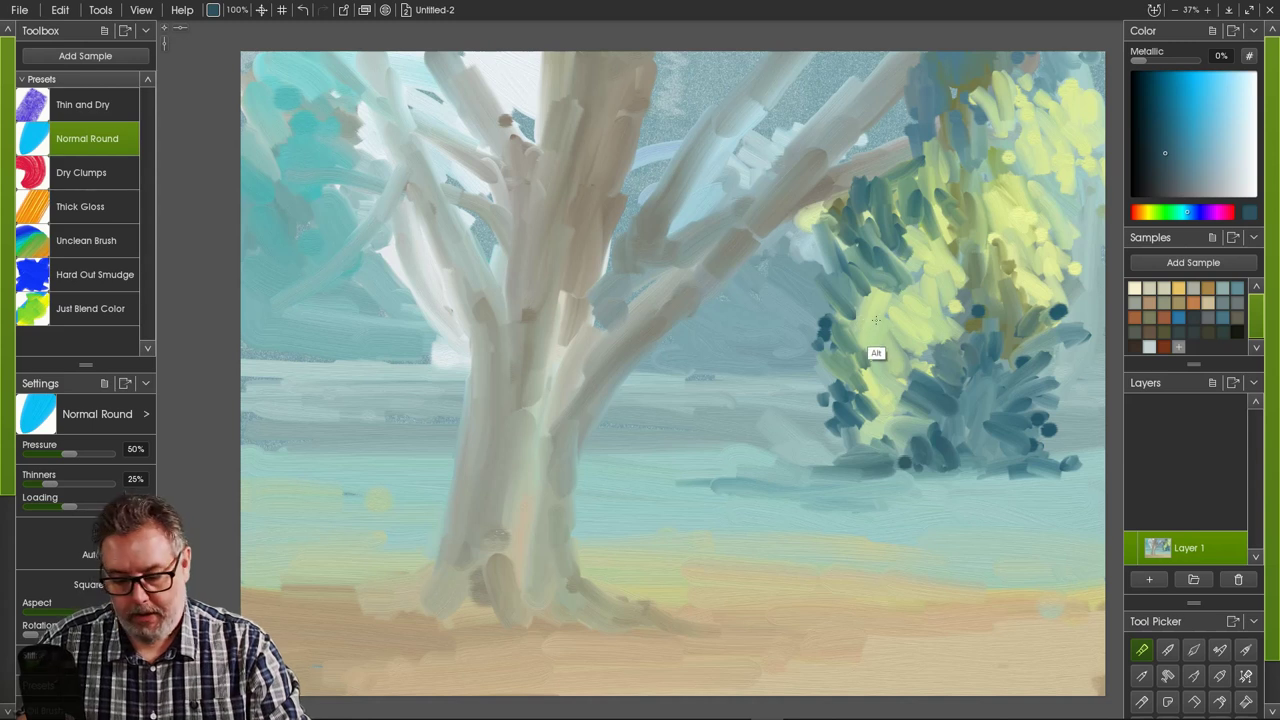
- Sample light green from the foliage and paint a new hanging leaf cluster between it and the trunk, below the large branch
left_click(874, 351, "alt")
mouse_move(810, 290)
left_mouse_down()
mouse_move(792, 300)
mouse_move(826, 328)
mouse_move(798, 296)
mouse_move(801, 345)
left_mouse_up()
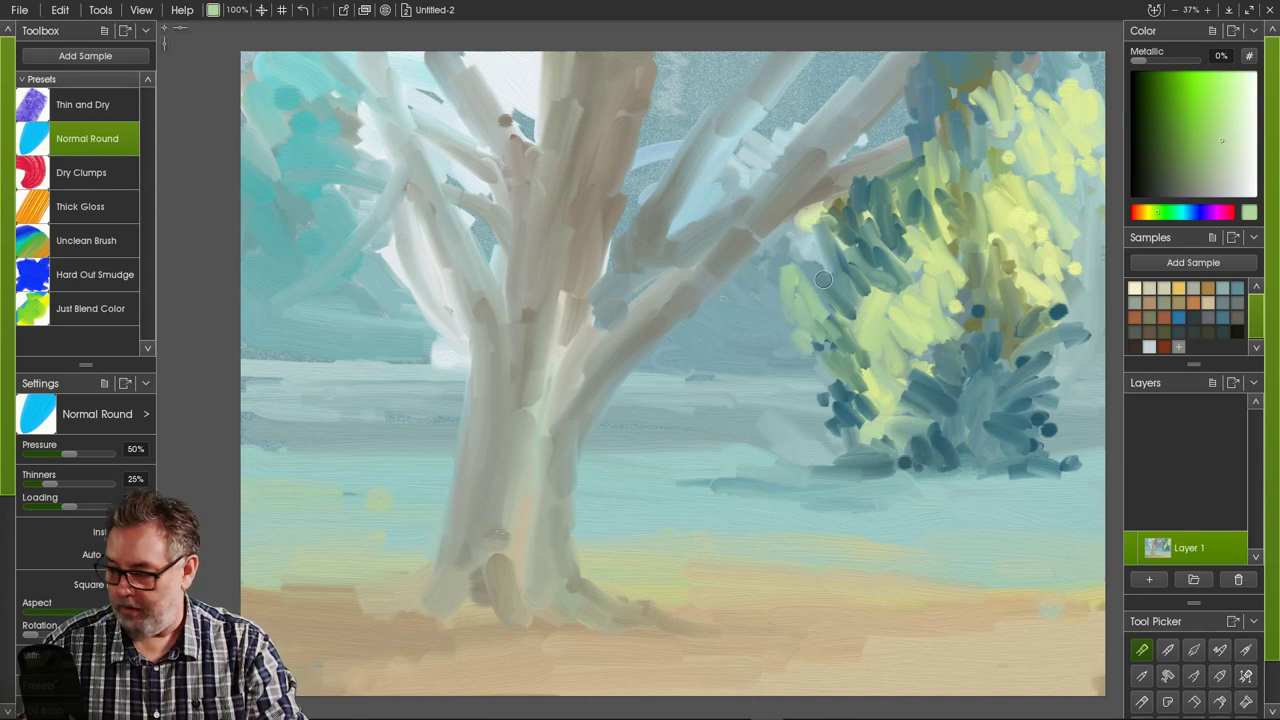
mouse_move(772, 280)
left_mouse_down()
mouse_move(800, 308)
mouse_move(766, 294)
mouse_move(775, 343)
left_mouse_up()
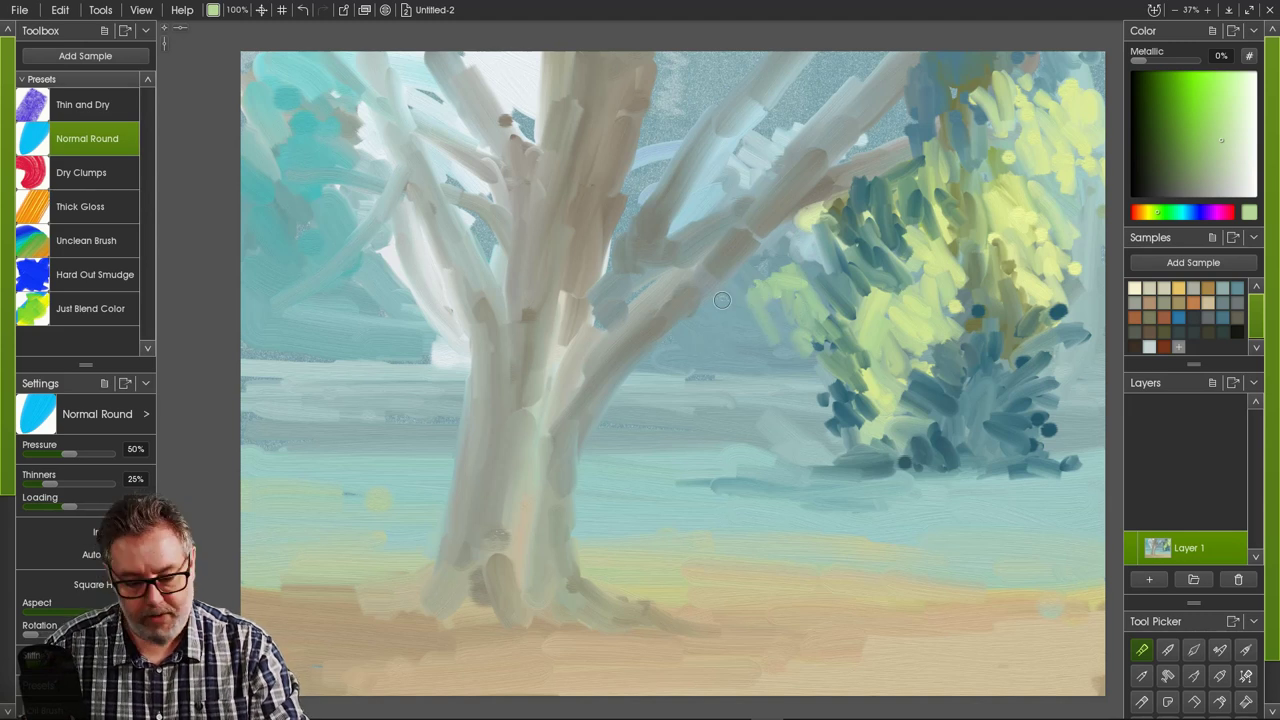
mouse_move(722, 300)
left_mouse_down()
mouse_move(731, 334)
mouse_move(728, 300)
mouse_move(747, 324)
mouse_move(724, 280)
mouse_move(739, 321)
mouse_move(728, 316)
mouse_move(725, 273)
mouse_move(787, 356)
mouse_move(811, 363)
mouse_move(766, 332)
mouse_move(797, 380)
mouse_move(787, 356)
mouse_move(837, 379)
mouse_move(831, 363)
mouse_move(857, 401)
left_mouse_up()
left_click_drag(802, 374, 838, 398)
mouse_move(752, 322)
left_mouse_down()
mouse_move(807, 355)
mouse_move(764, 403)
mouse_move(747, 363)
mouse_move(775, 355)
mouse_move(819, 400)
mouse_move(758, 368)
mouse_move(723, 354)
left_mouse_up()
mouse_move(733, 308)
left_mouse_down()
mouse_move(721, 358)
mouse_move(713, 322)
mouse_move(741, 372)
mouse_move(758, 335)
mouse_move(735, 287)
mouse_move(746, 302)
mouse_move(743, 273)
mouse_move(693, 330)
mouse_move(723, 319)
mouse_move(705, 370)
mouse_move(723, 409)
mouse_move(726, 351)
mouse_move(736, 422)
mouse_move(747, 418)
mouse_move(758, 442)
mouse_move(763, 390)
mouse_move(747, 355)
mouse_move(814, 458)
mouse_move(805, 434)
mouse_move(796, 486)
mouse_move(823, 485)
mouse_move(851, 456)
mouse_move(865, 512)
left_mouse_up()
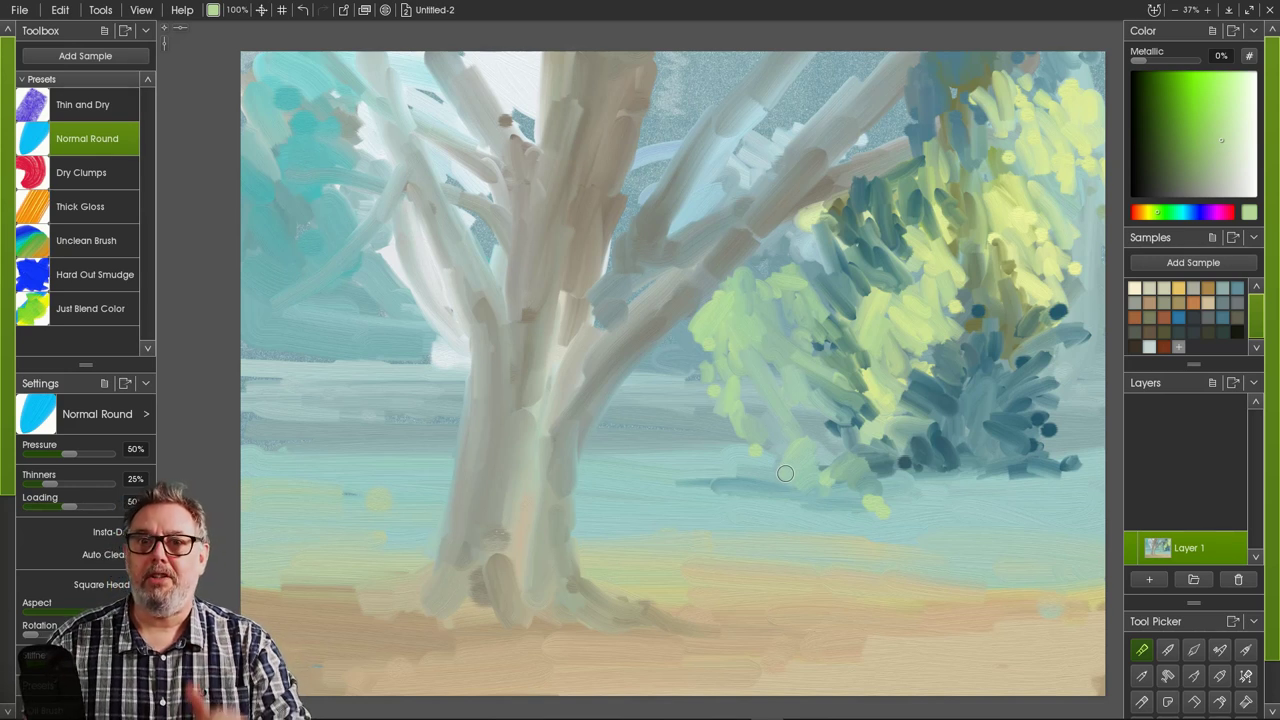
- Build up light green leaf strokes along the new cluster's lower edge, center and upper left edge
mouse_move(850, 479)
left_mouse_down()
mouse_move(864, 460)
mouse_move(880, 505)
mouse_move(876, 475)
mouse_move(896, 508)
left_mouse_up()
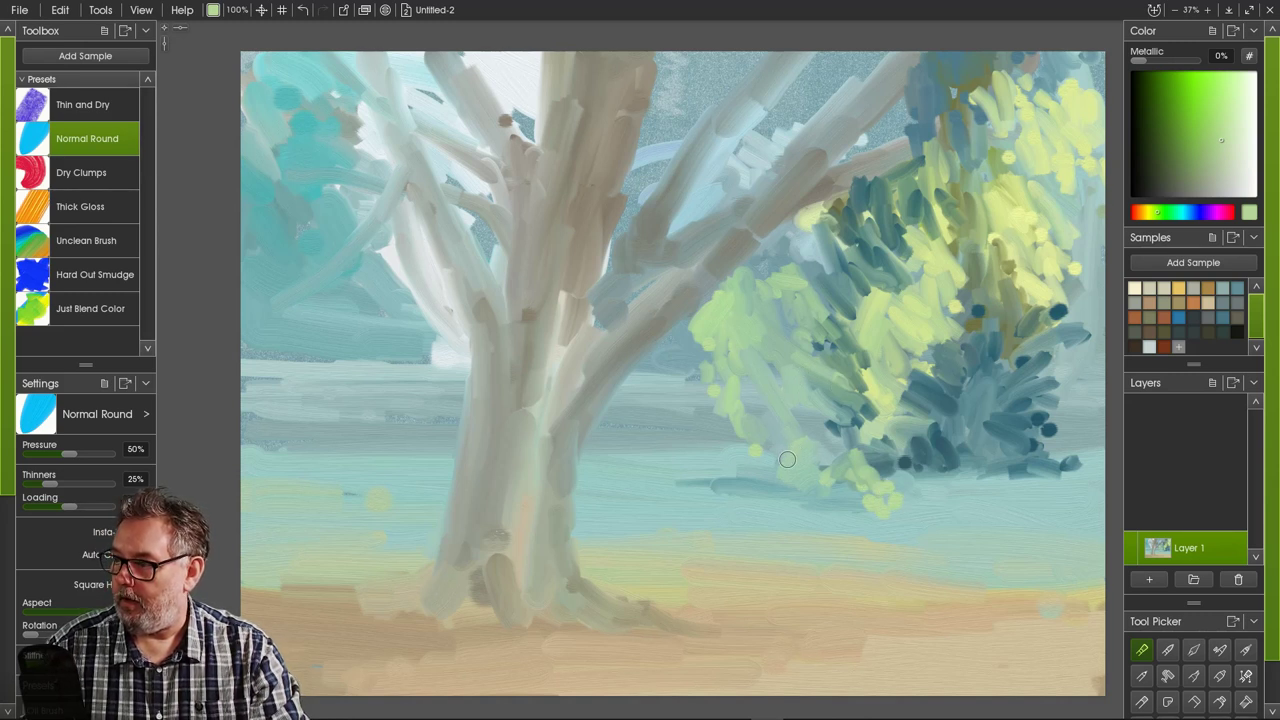
left_click_drag(865, 477, 908, 508)
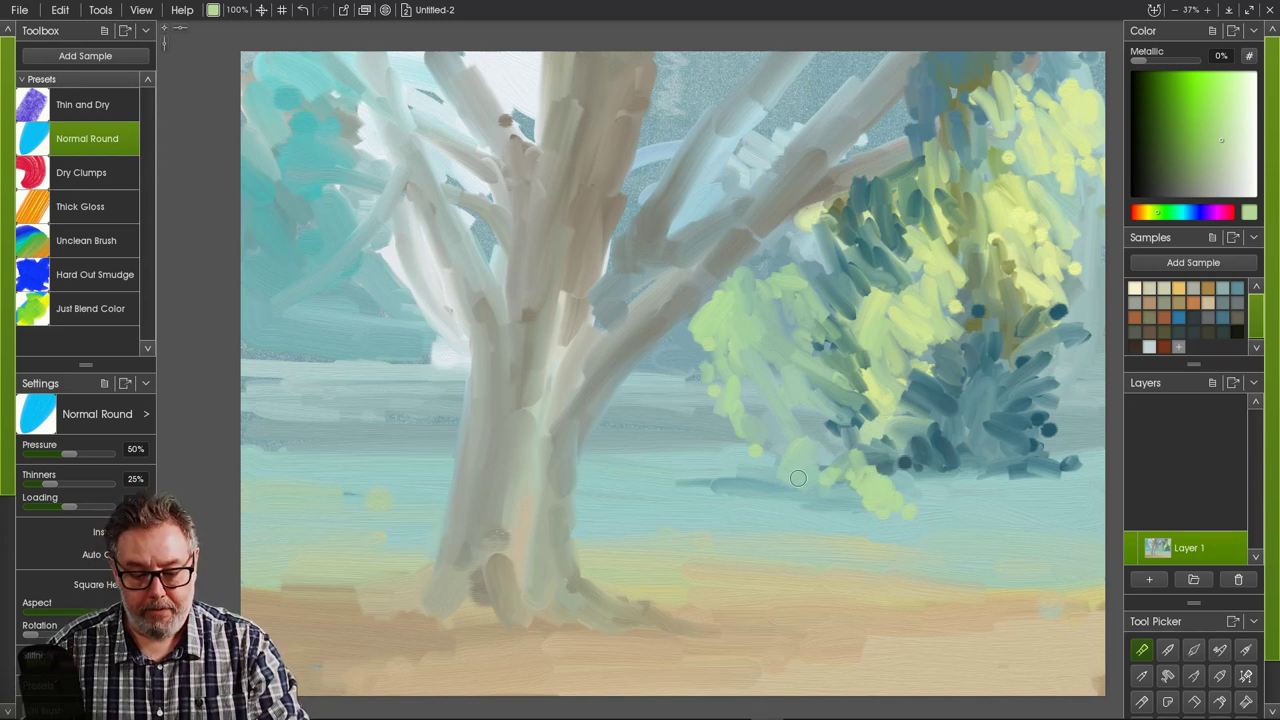
mouse_move(798, 479)
left_mouse_down()
mouse_move(826, 462)
mouse_move(799, 499)
mouse_move(833, 475)
mouse_move(854, 492)
mouse_move(763, 470)
mouse_move(789, 451)
mouse_move(750, 484)
mouse_move(780, 448)
mouse_move(763, 439)
mouse_move(749, 485)
mouse_move(786, 425)
mouse_move(755, 488)
left_mouse_up()
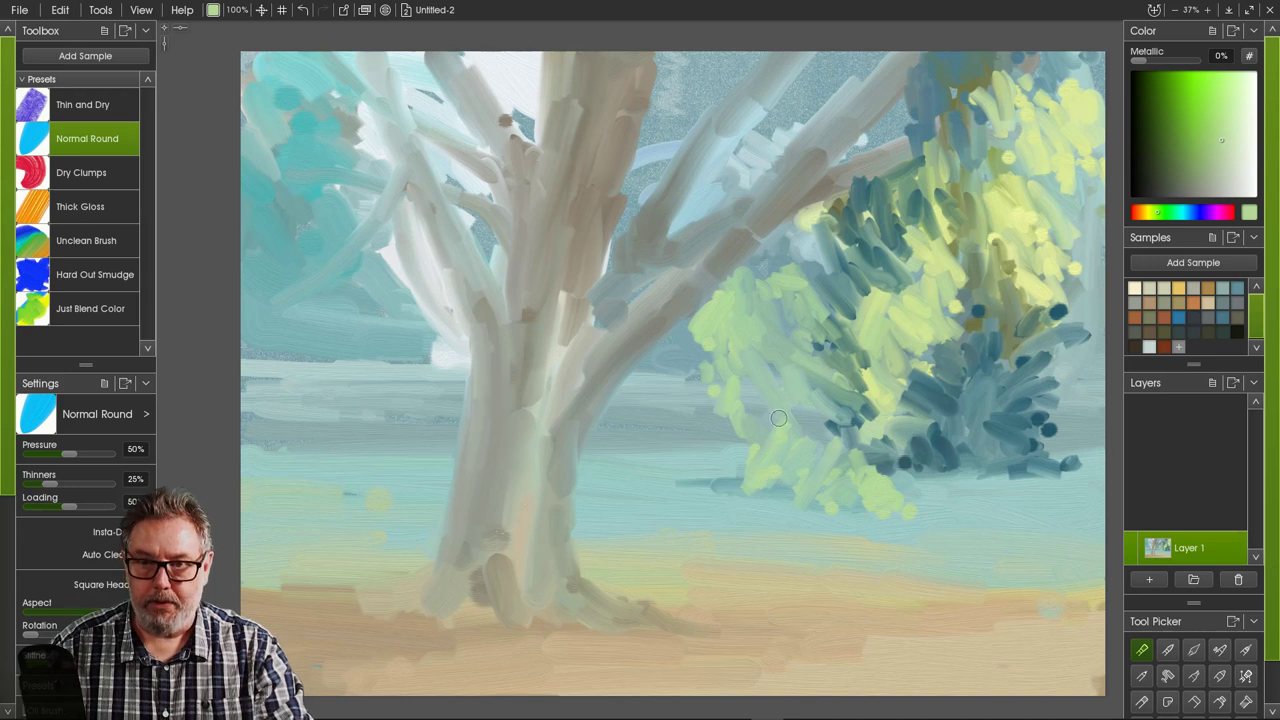
left_click_drag(778, 418, 816, 444)
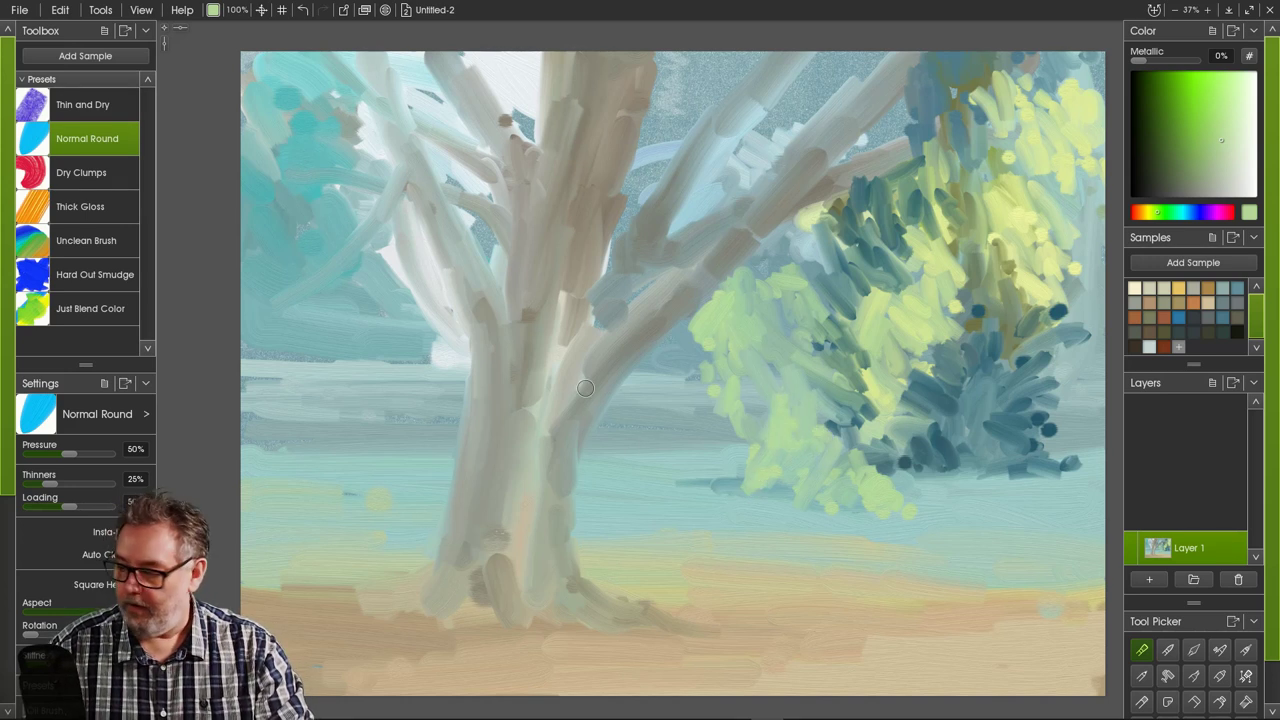
left_click_drag(706, 323, 679, 343)
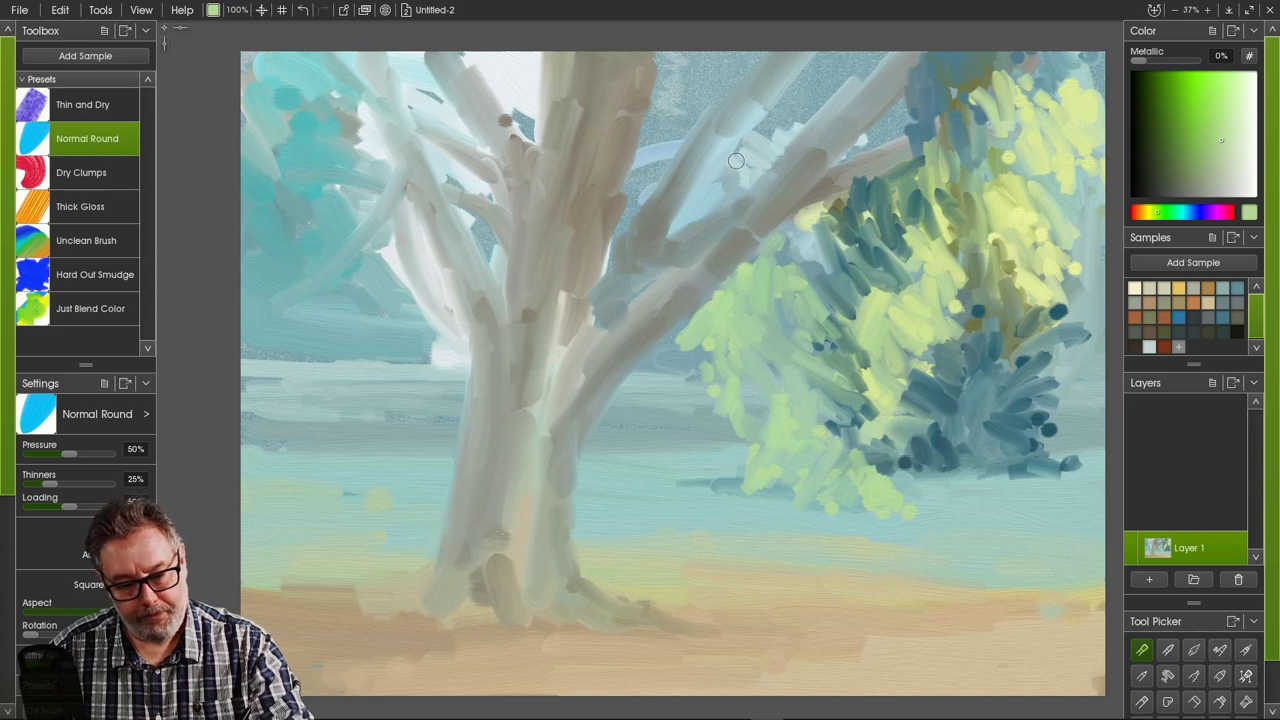
- Paint light green leaves between the right-hand branches, shading them and the top of the right foliage with sampled muted blue
mouse_move(736, 161)
left_mouse_down()
mouse_move(730, 194)
mouse_move(693, 214)
mouse_move(809, 115)
mouse_move(768, 158)
mouse_move(757, 144)
mouse_move(795, 98)
mouse_move(801, 117)
mouse_move(836, 76)
mouse_move(833, 89)
mouse_move(878, 61)
mouse_move(830, 98)
mouse_move(855, 87)
mouse_move(887, 49)
left_mouse_up()
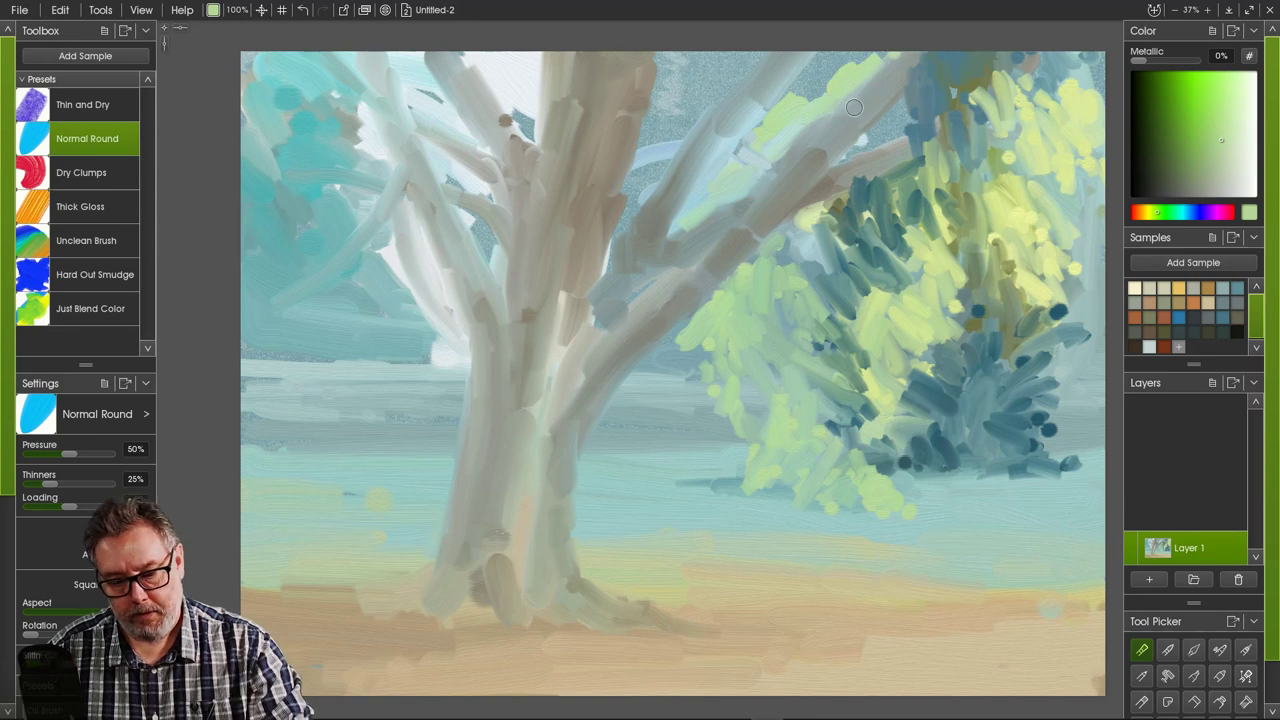
left_click(928, 107, "alt")
mouse_move(826, 84)
left_mouse_down()
mouse_move(876, 49)
mouse_move(878, 66)
mouse_move(845, 94)
mouse_move(796, 113)
mouse_move(844, 50)
mouse_move(871, 58)
mouse_move(799, 89)
mouse_move(769, 126)
mouse_move(802, 96)
mouse_move(828, 99)
mouse_move(755, 161)
mouse_move(775, 135)
left_mouse_up()
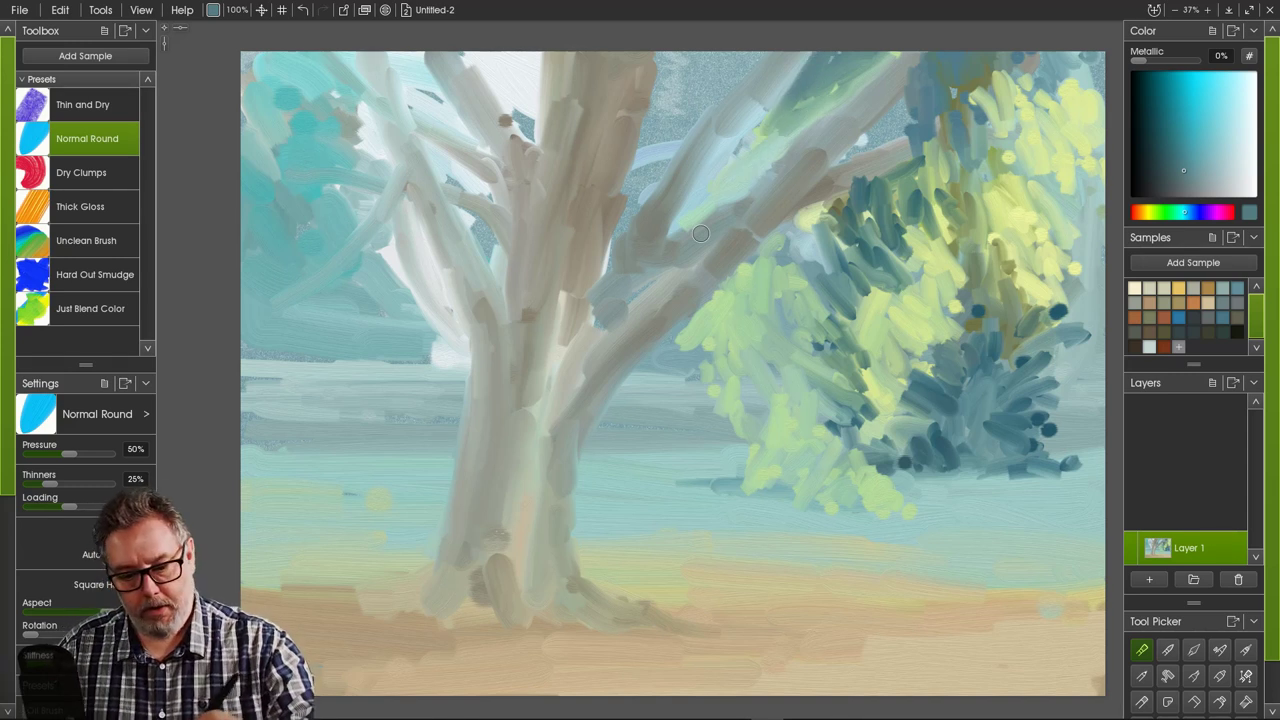
mouse_move(882, 118)
left_mouse_down()
mouse_move(909, 91)
mouse_move(903, 116)
mouse_move(915, 116)
mouse_move(848, 145)
mouse_move(903, 127)
mouse_move(828, 170)
mouse_move(914, 81)
mouse_move(878, 121)
mouse_move(914, 97)
mouse_move(967, 100)
mouse_move(986, 131)
mouse_move(981, 81)
mouse_move(1010, 134)
mouse_move(999, 75)
mouse_move(1036, 166)
left_mouse_up()
mouse_move(1010, 114)
left_mouse_down()
mouse_move(1036, 164)
mouse_move(998, 107)
mouse_move(1022, 179)
mouse_move(981, 122)
mouse_move(991, 183)
left_mouse_up()
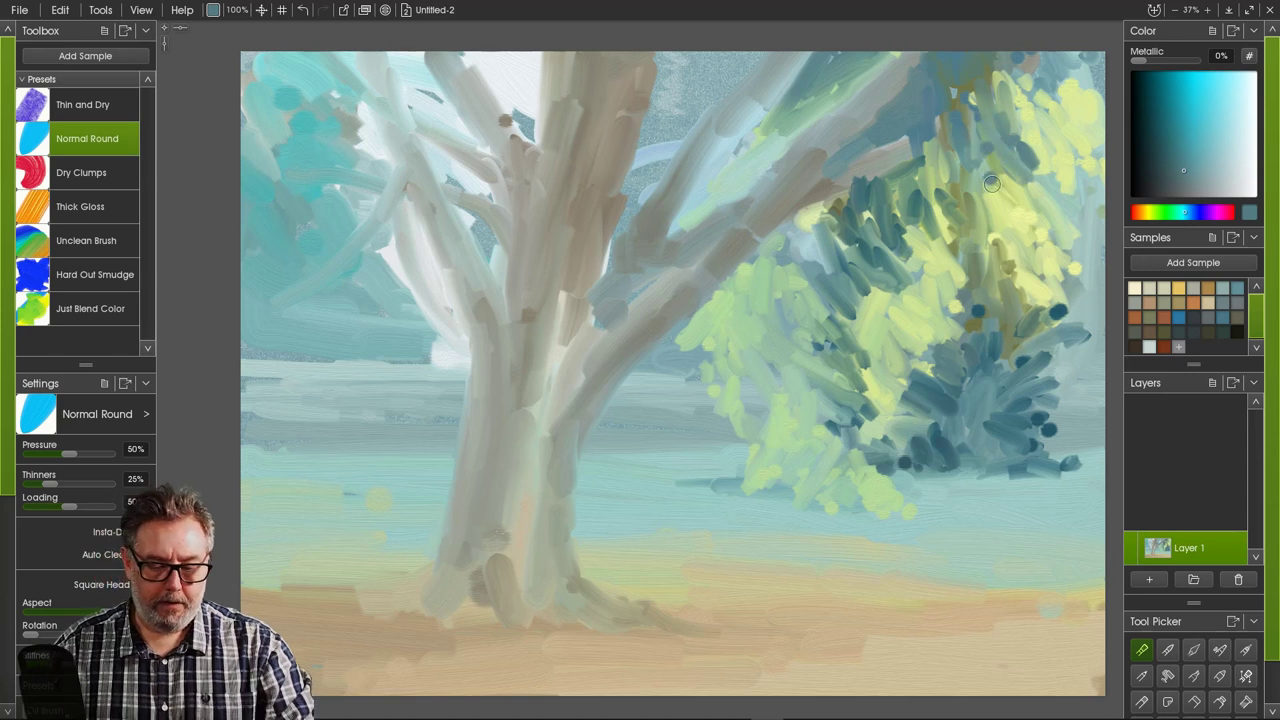
right_click(890, 171)
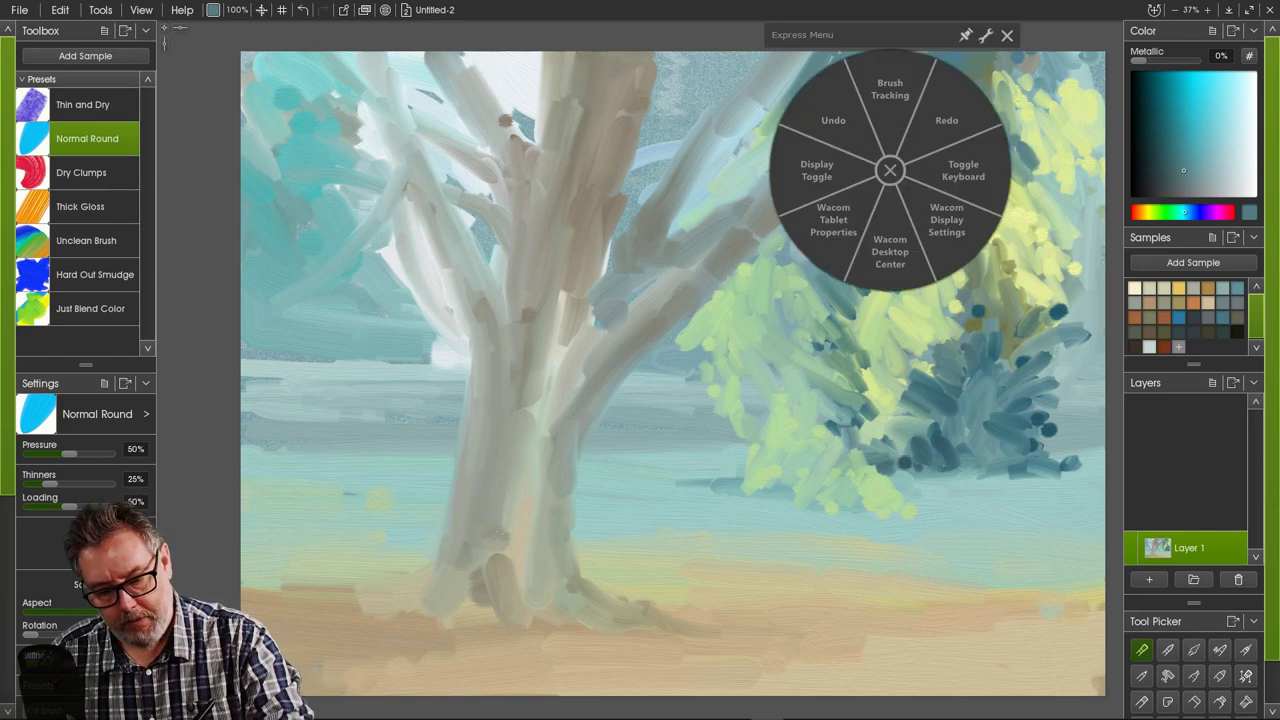
left_click(1007, 35)
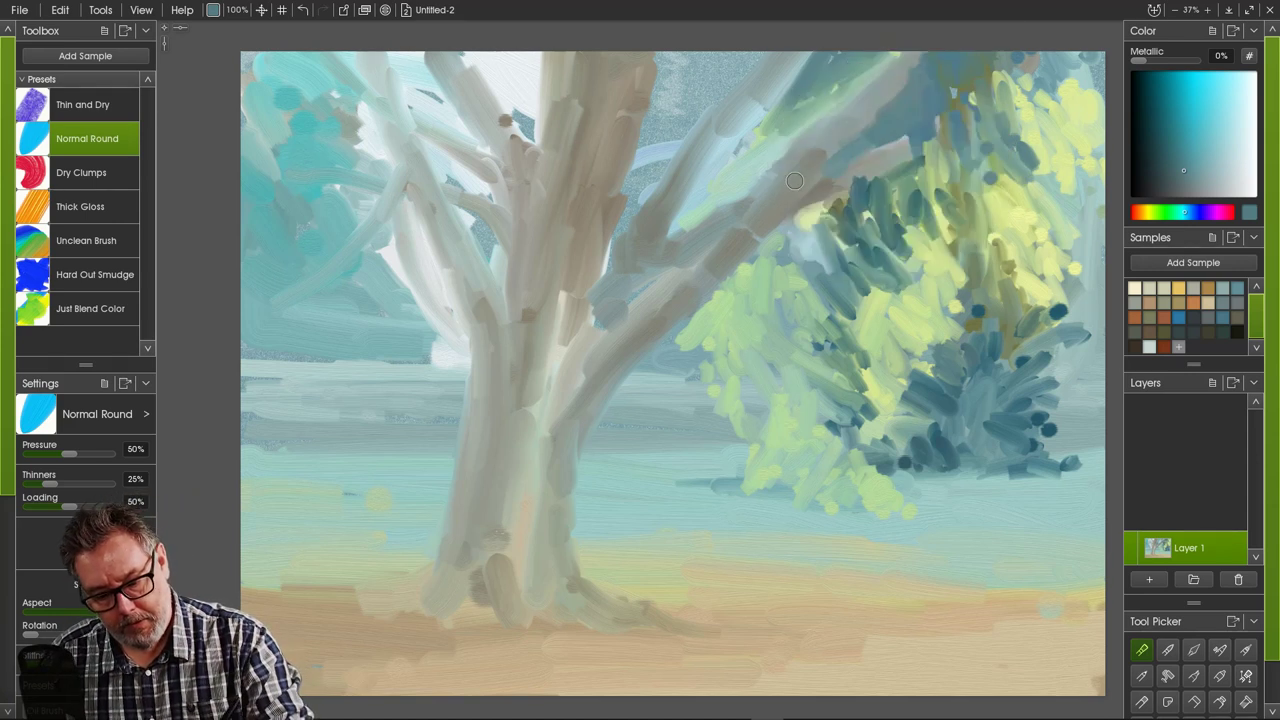
- Sample the grey branch color and repaint the underside of the lower right branch over the foliage's edge
left_click(851, 177, "alt")
left_click_drag(852, 177, 769, 229)
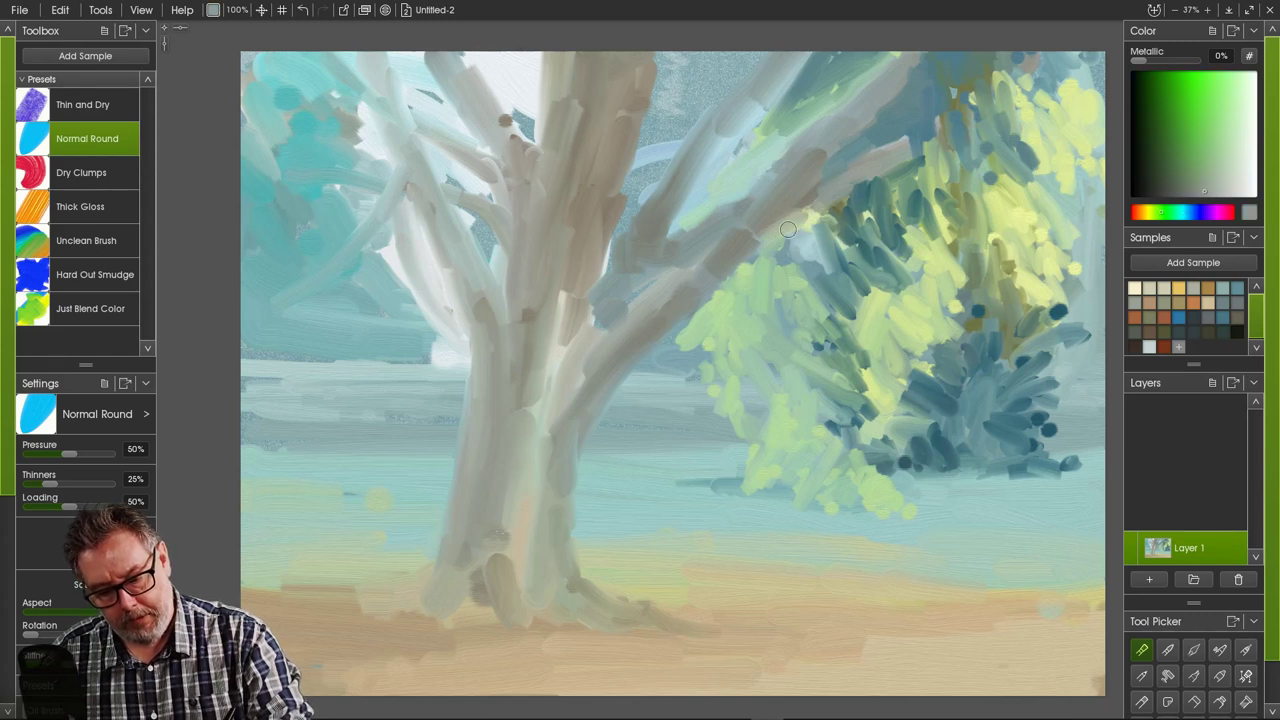
left_click_drag(828, 196, 774, 222)
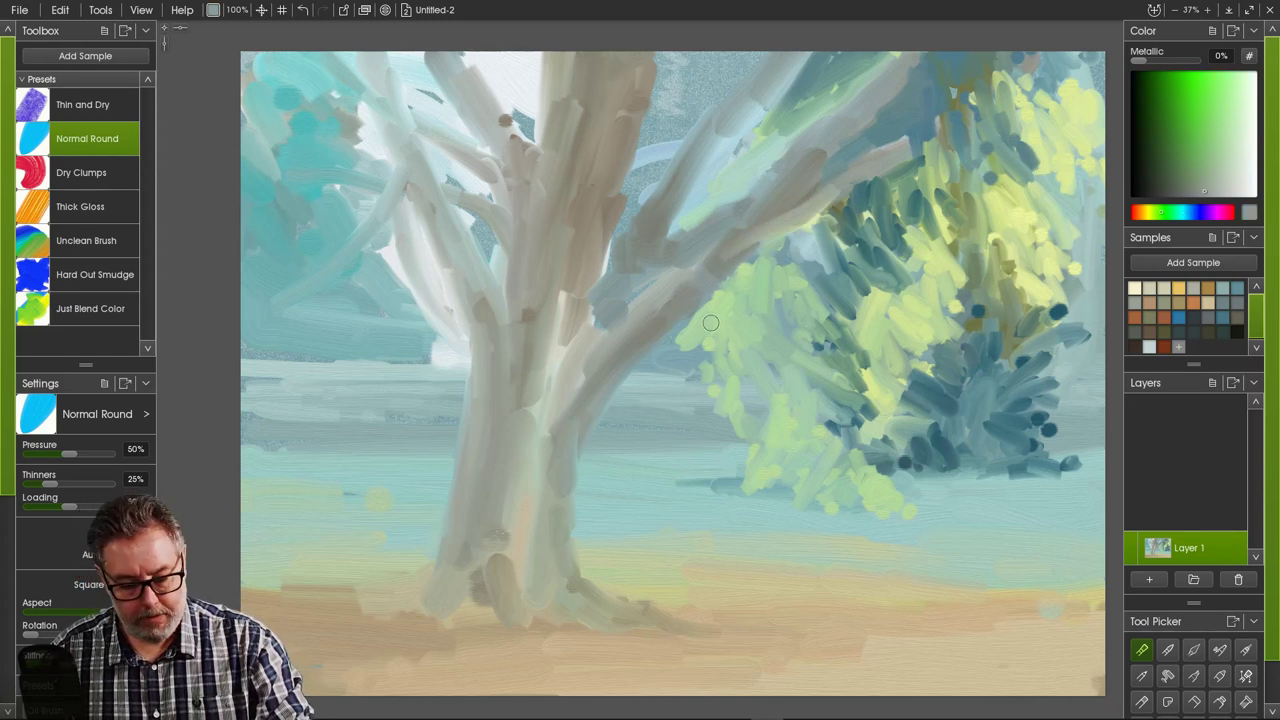
- Paint a thin grey-brown twig from the branch into the light green cluster, try extra twig strokes and undo the unwanted ones
mouse_move(721, 273)
left_mouse_down()
mouse_move(757, 318)
mouse_move(779, 321)
left_mouse_up()
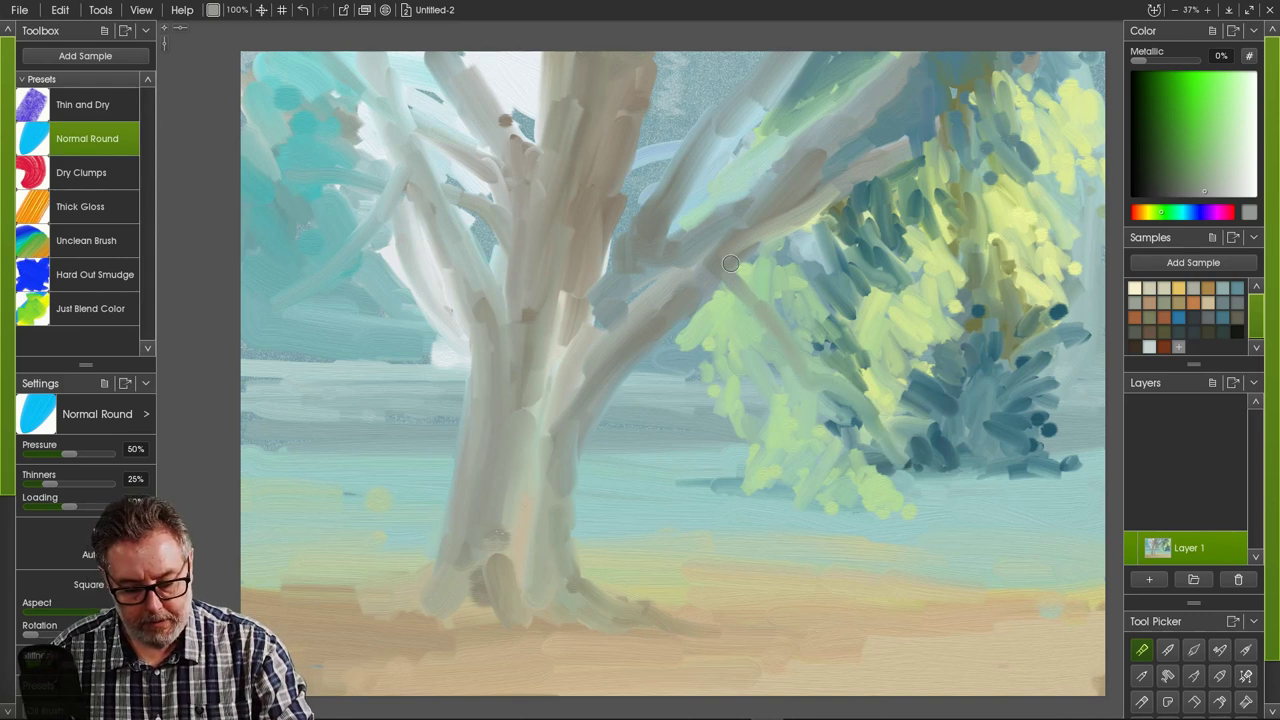
left_click_drag(757, 262, 921, 380)
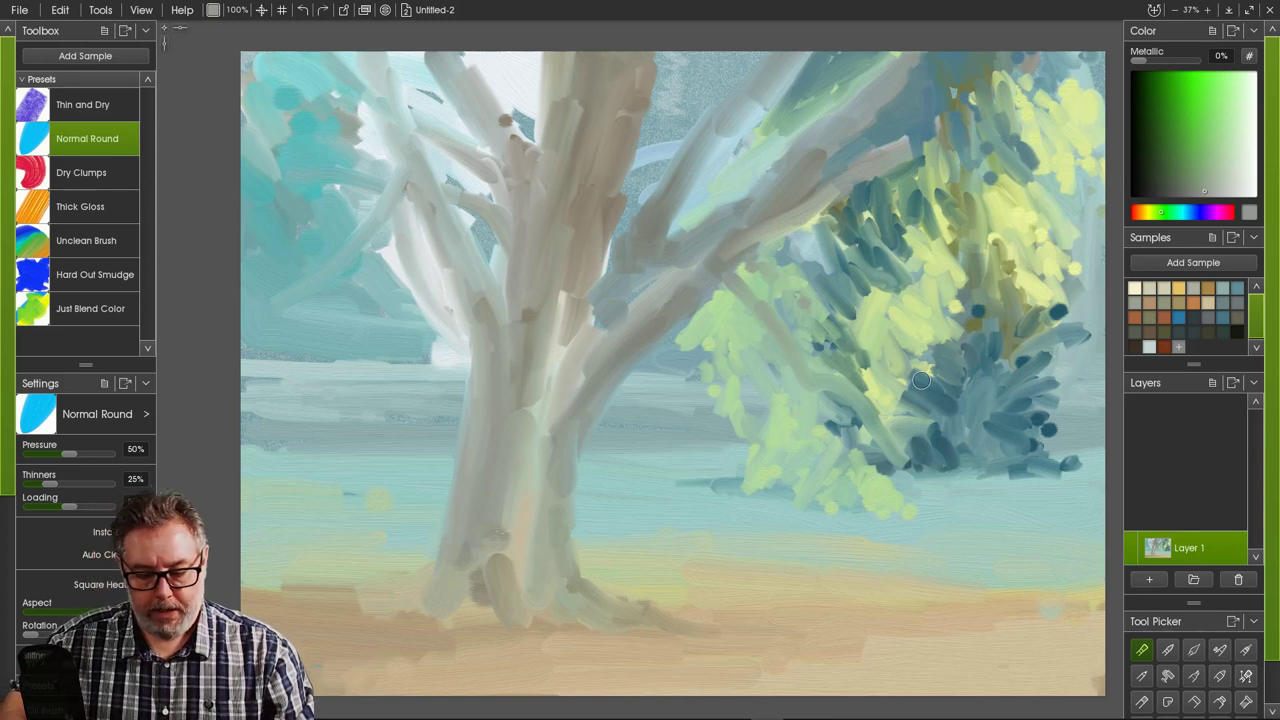
key("ctrl+z")
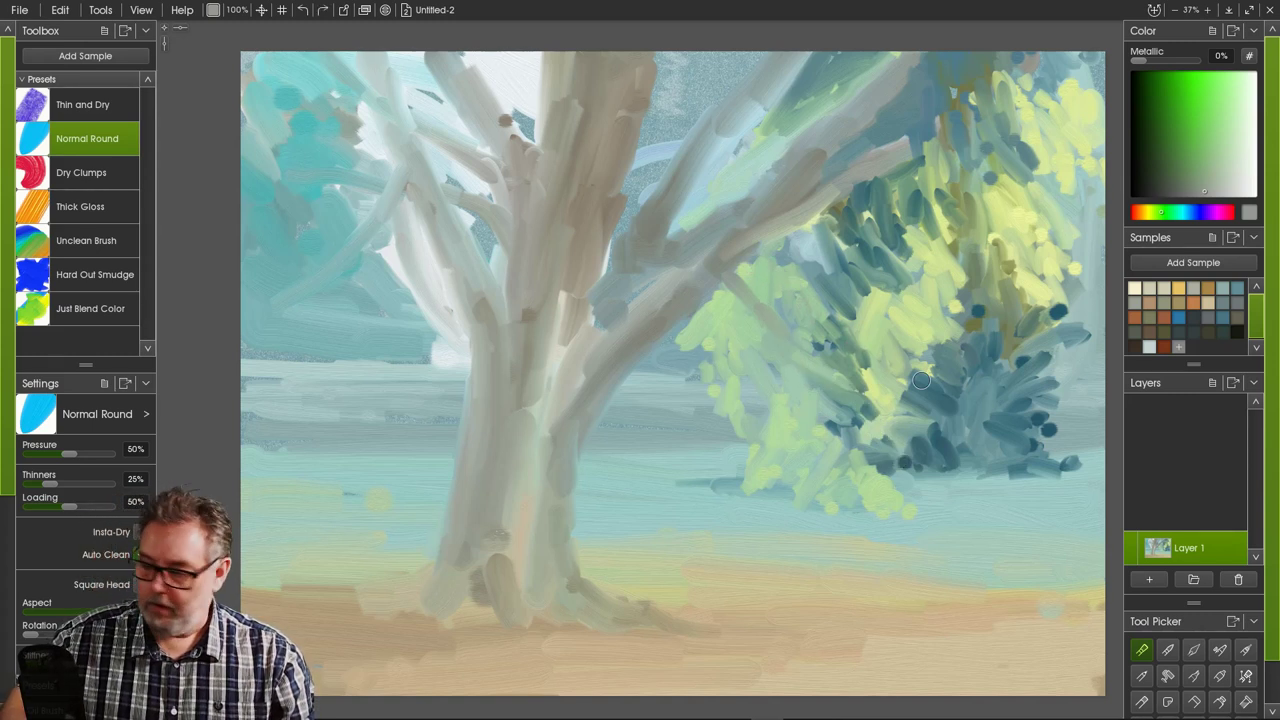
left_click_drag(717, 386, 702, 427)
left_click_drag(721, 362, 710, 418)
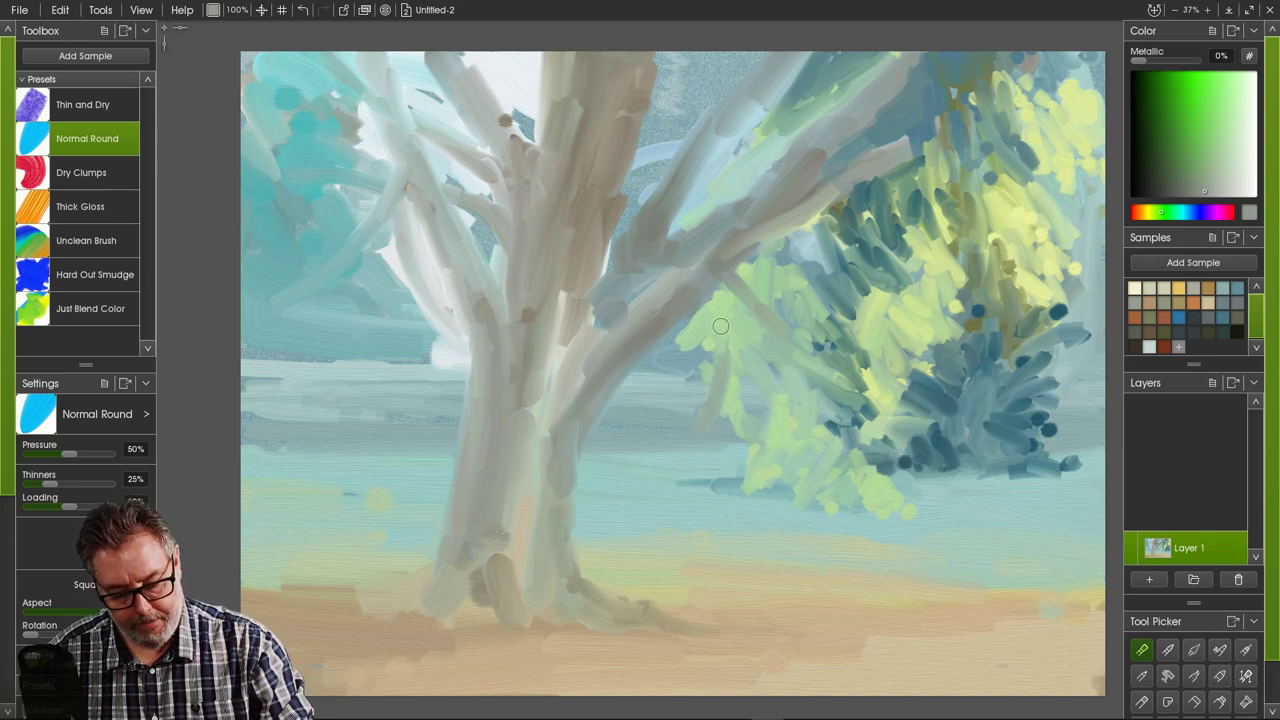
key("ctrl+z")
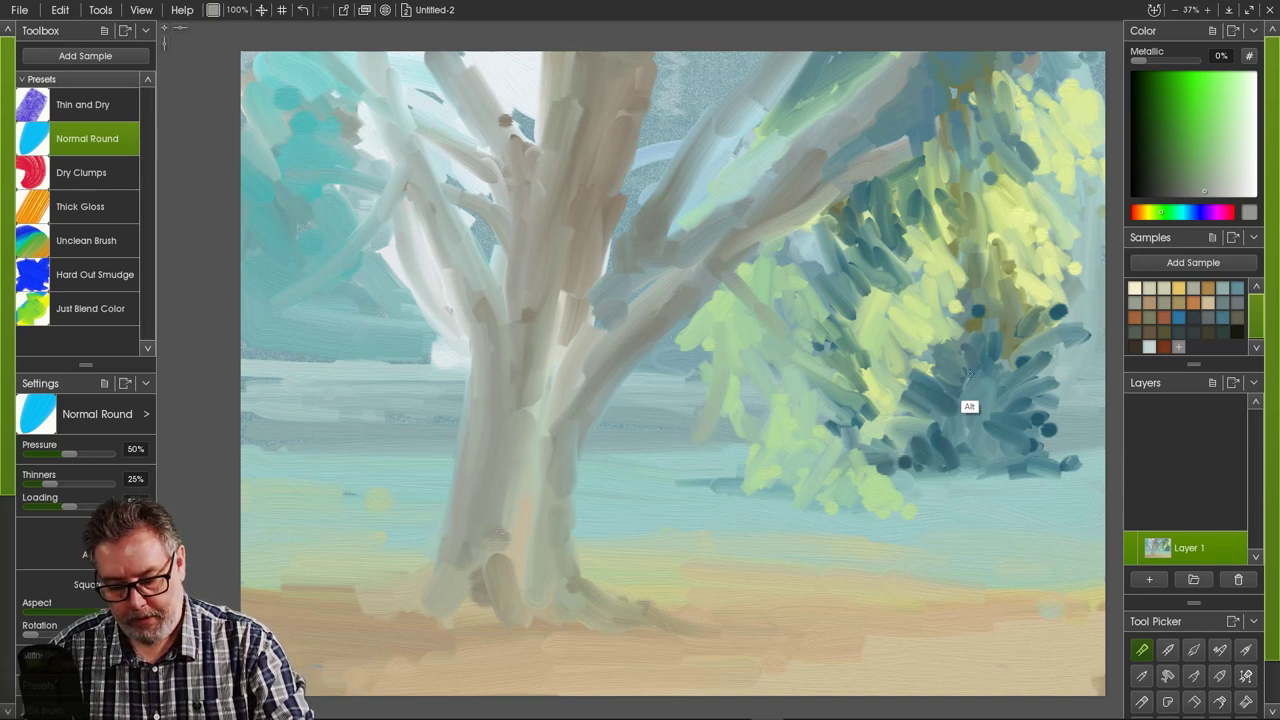
- Sample dark blue from the bush and paint shadow leaves through the left and lower parts of the light green cluster
left_click(947, 403, "alt")
left_click_drag(714, 381, 722, 348)
mouse_move(724, 299)
left_mouse_down()
mouse_move(720, 375)
mouse_move(719, 278)
mouse_move(710, 416)
left_mouse_up()
mouse_move(743, 343)
left_mouse_down()
mouse_move(762, 406)
mouse_move(790, 443)
mouse_move(772, 397)
mouse_move(812, 457)
mouse_move(774, 409)
mouse_move(774, 435)
mouse_move(802, 449)
mouse_move(770, 444)
mouse_move(776, 408)
mouse_move(756, 417)
mouse_move(761, 433)
mouse_move(750, 384)
mouse_move(735, 397)
mouse_move(744, 345)
mouse_move(721, 362)
mouse_move(738, 345)
mouse_move(754, 358)
mouse_move(732, 376)
mouse_move(746, 388)
mouse_move(732, 326)
mouse_move(758, 346)
mouse_move(783, 389)
left_mouse_up()
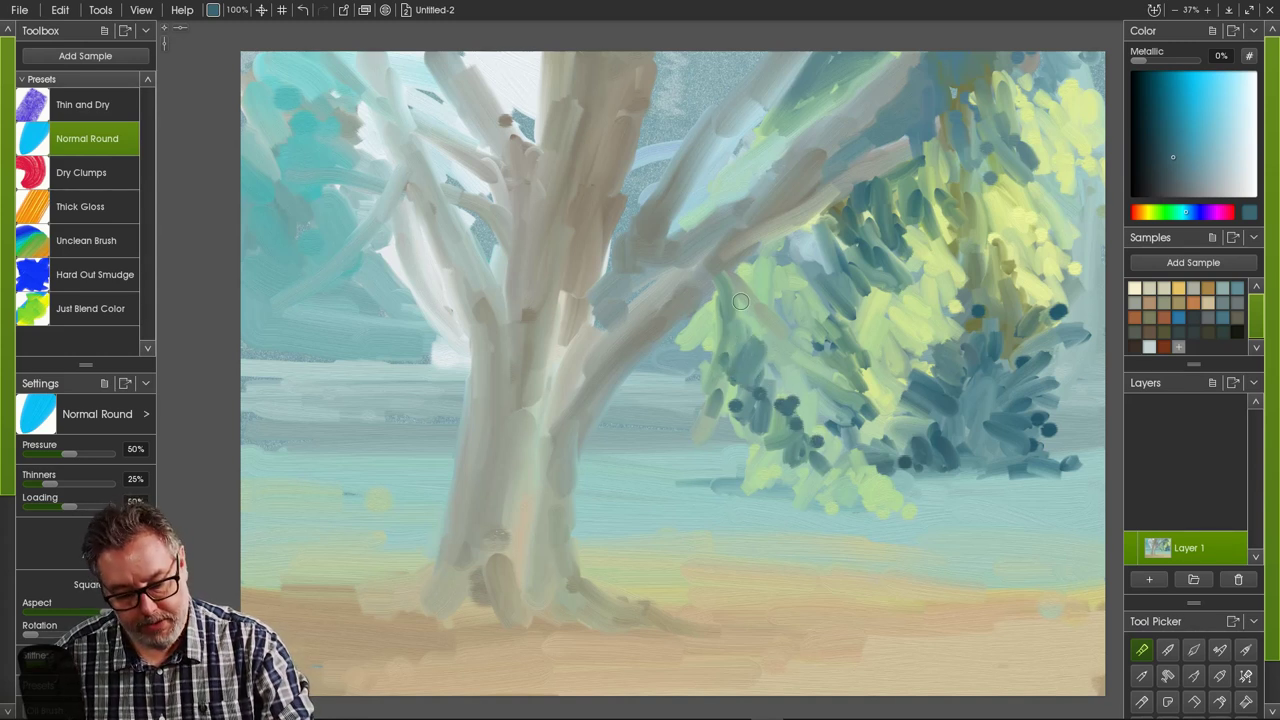
mouse_move(740, 301)
left_mouse_down()
mouse_move(704, 423)
mouse_move(708, 373)
mouse_move(733, 380)
mouse_move(712, 393)
mouse_move(731, 366)
mouse_move(721, 414)
mouse_move(733, 361)
mouse_move(714, 409)
mouse_move(748, 375)
left_mouse_up()
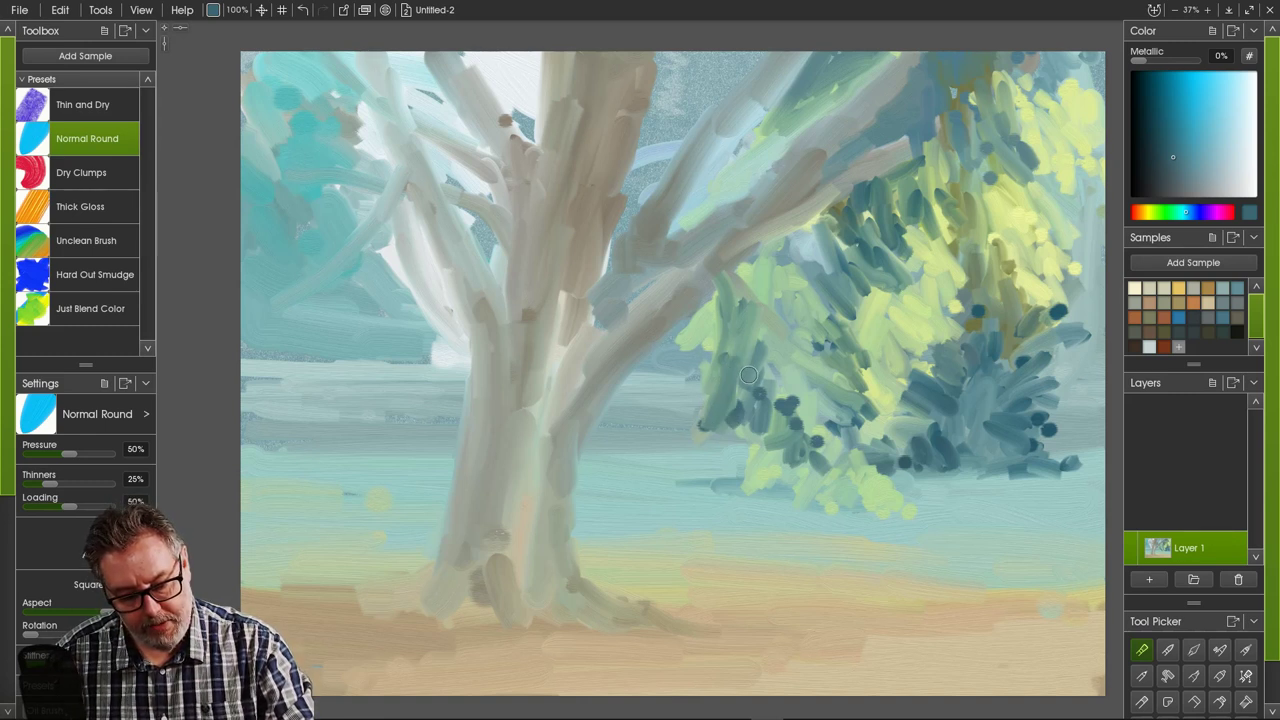
mouse_move(741, 422)
left_mouse_down()
mouse_move(757, 363)
mouse_move(789, 425)
left_mouse_up()
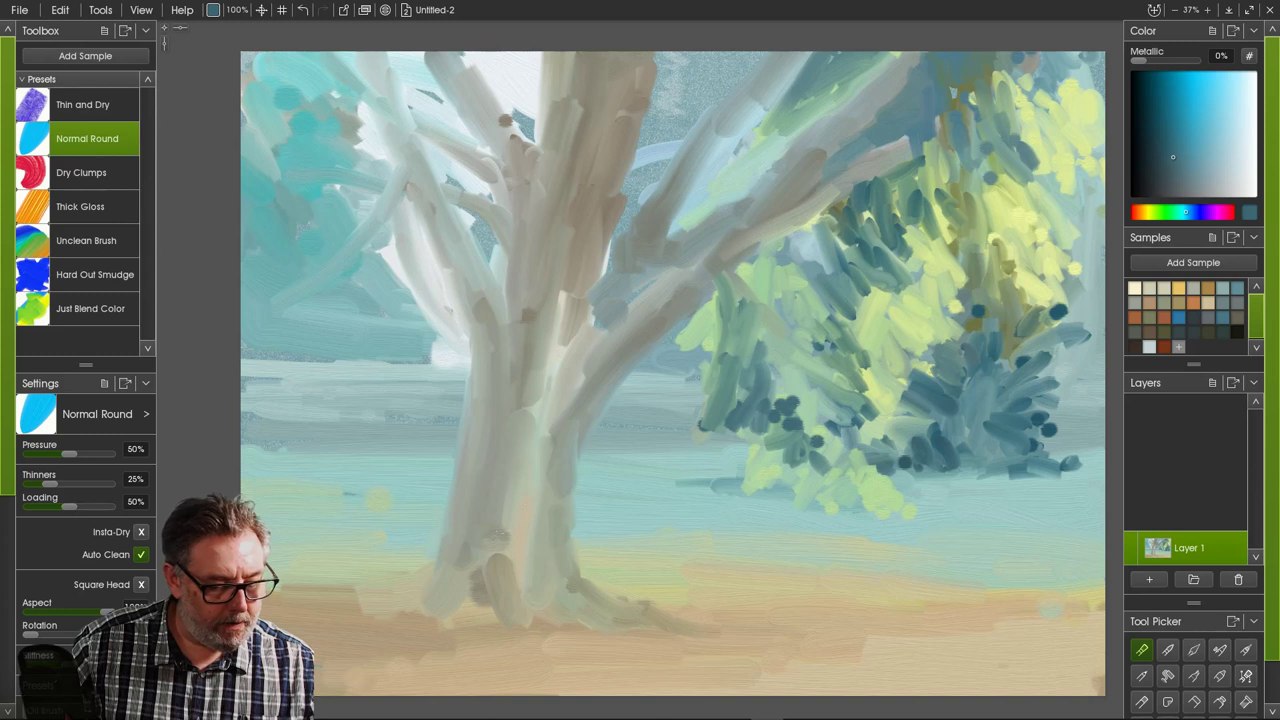
- Choose the Unclean Brush preset, enable Insta-Dry, enlarge the brush to 100% and paint flat dark blue clumps over the light green cluster and bush
left_click(87, 241)
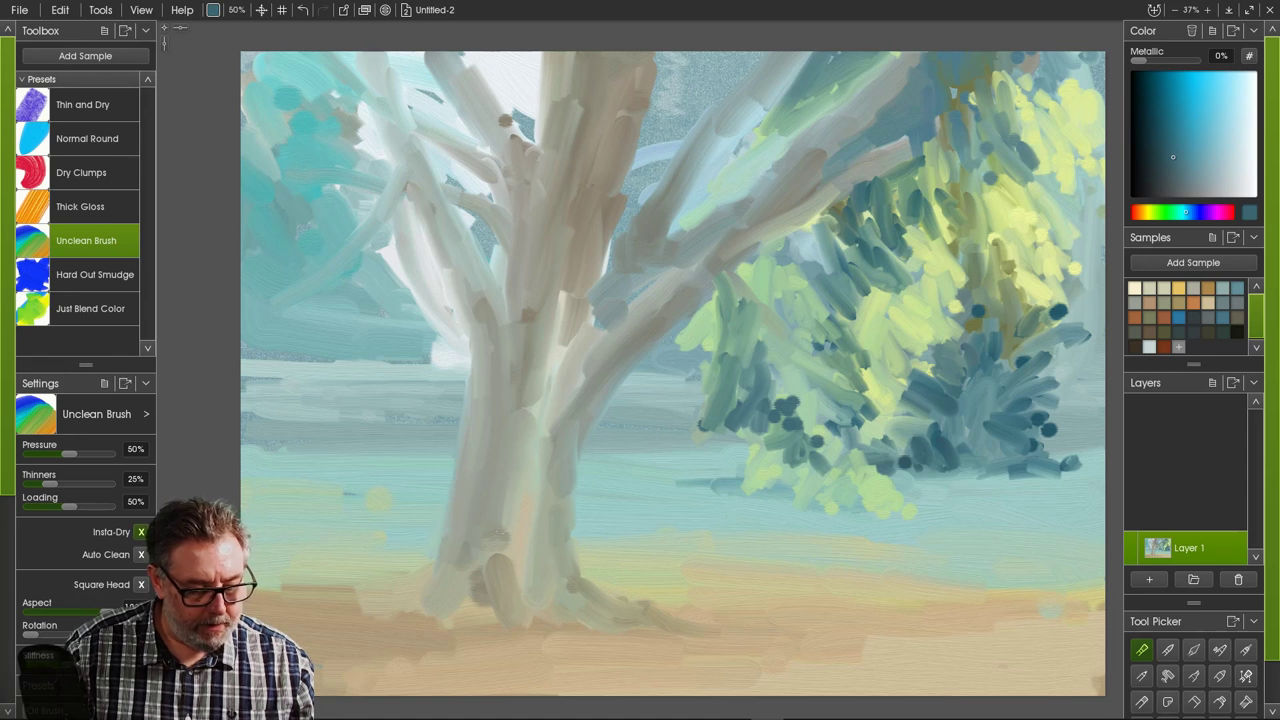
left_click(141, 532)
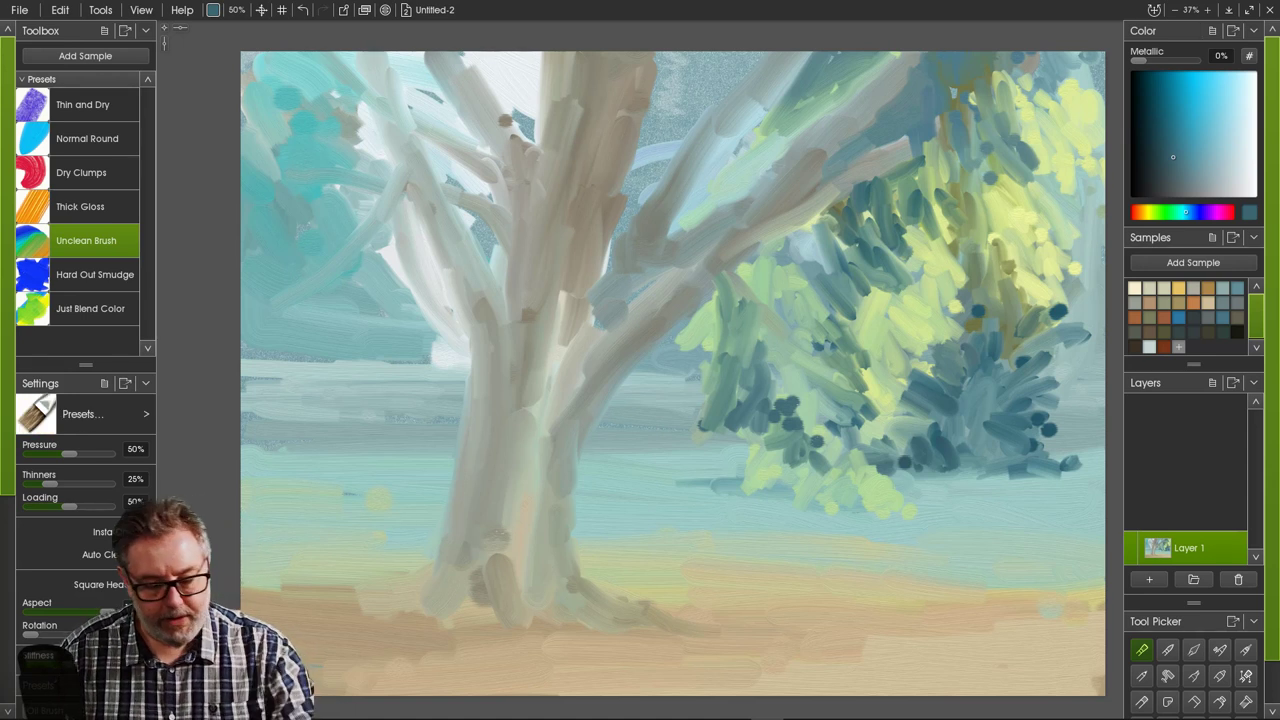
mouse_move(730, 344)
left_mouse_down()
mouse_move(732, 370)
mouse_move(746, 372)
mouse_move(741, 321)
left_mouse_up()
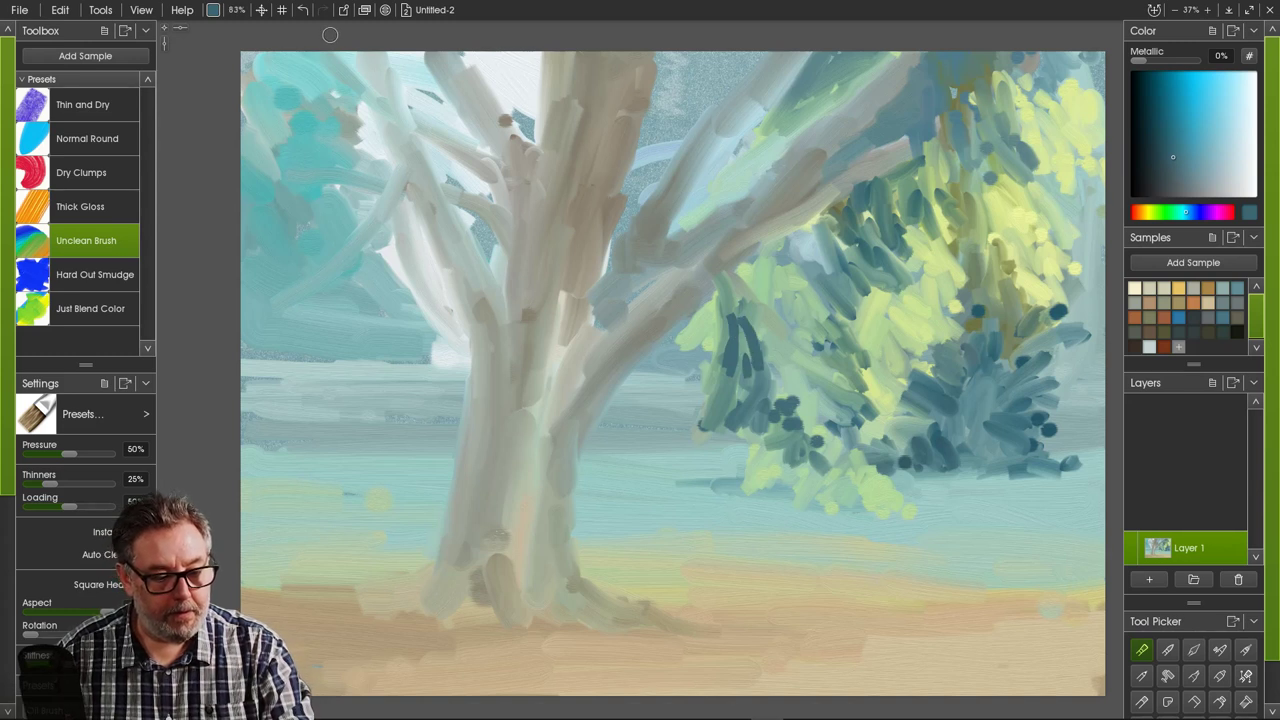
mouse_move(727, 385)
left_mouse_down()
mouse_move(750, 325)
mouse_move(778, 360)
mouse_move(775, 395)
mouse_move(718, 301)
mouse_move(701, 362)
mouse_move(726, 405)
mouse_move(745, 362)
mouse_move(770, 405)
mouse_move(788, 396)
mouse_move(812, 440)
mouse_move(736, 412)
mouse_move(716, 338)
mouse_move(698, 380)
mouse_move(722, 402)
mouse_move(700, 445)
mouse_move(730, 455)
mouse_move(682, 428)
mouse_move(677, 454)
mouse_move(646, 458)
mouse_move(616, 488)
mouse_move(705, 440)
mouse_move(740, 452)
mouse_move(760, 490)
left_mouse_up()
mouse_move(931, 364)
left_mouse_down()
mouse_move(949, 332)
mouse_move(957, 394)
mouse_move(971, 394)
mouse_move(936, 373)
mouse_move(947, 413)
mouse_move(916, 341)
mouse_move(936, 386)
mouse_move(904, 363)
mouse_move(915, 407)
mouse_move(943, 401)
mouse_move(971, 363)
mouse_move(964, 411)
mouse_move(979, 350)
mouse_move(978, 368)
mouse_move(994, 360)
mouse_move(1007, 380)
mouse_move(972, 358)
mouse_move(908, 442)
mouse_move(995, 384)
mouse_move(1050, 367)
mouse_move(1050, 424)
left_mouse_up()
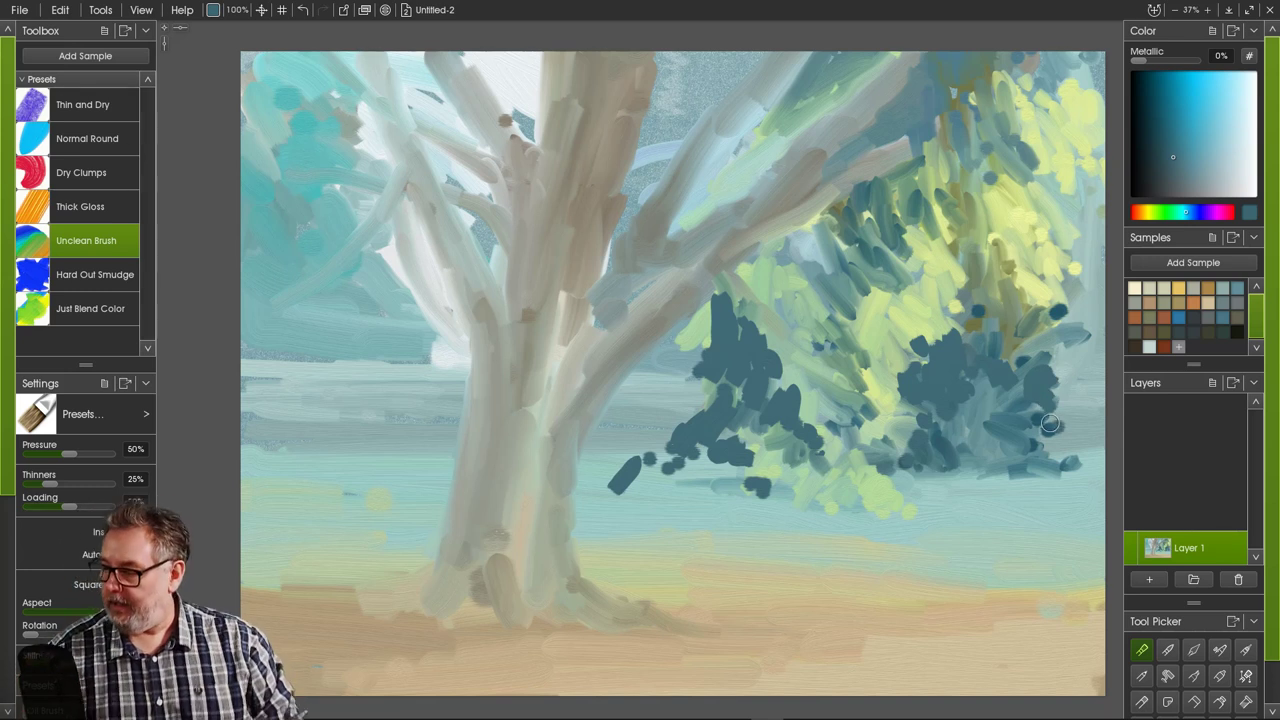
- Paint flat dark blue leaf masses beneath the lower right branch and across the canopy's upper right
mouse_move(822, 272)
left_mouse_down()
mouse_move(821, 311)
mouse_move(825, 268)
mouse_move(824, 299)
mouse_move(810, 259)
mouse_move(818, 307)
mouse_move(817, 268)
mouse_move(807, 289)
mouse_move(795, 259)
mouse_move(782, 272)
mouse_move(791, 248)
mouse_move(770, 251)
mouse_move(805, 255)
mouse_move(815, 228)
mouse_move(846, 230)
mouse_move(815, 265)
mouse_move(926, 89)
mouse_move(956, 59)
mouse_move(977, 71)
mouse_move(1014, 54)
mouse_move(985, 74)
mouse_move(929, 60)
mouse_move(983, 52)
mouse_move(925, 58)
mouse_move(919, 111)
mouse_move(990, 55)
mouse_move(1041, 69)
mouse_move(1021, 78)
mouse_move(1012, 63)
mouse_move(1017, 109)
mouse_move(1026, 62)
mouse_move(1047, 77)
mouse_move(1040, 63)
mouse_move(1049, 103)
mouse_move(1014, 53)
mouse_move(1027, 110)
mouse_move(1012, 61)
mouse_move(1032, 86)
mouse_move(1057, 43)
mouse_move(1084, 94)
mouse_move(1047, 50)
mouse_move(1065, 98)
mouse_move(1017, 51)
mouse_move(1048, 95)
mouse_move(1009, 56)
mouse_move(1035, 111)
mouse_move(987, 73)
mouse_move(989, 92)
mouse_move(968, 98)
mouse_move(965, 140)
left_mouse_up()
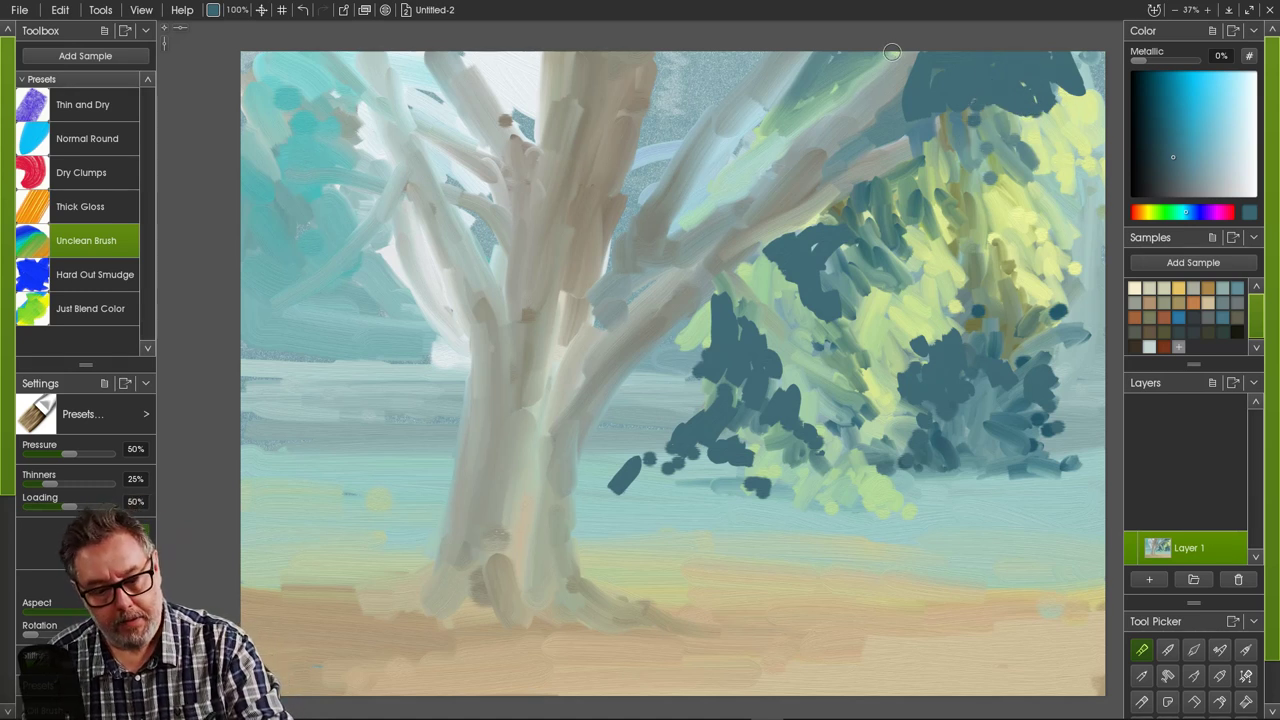
mouse_move(892, 51)
left_mouse_down()
mouse_move(846, 68)
mouse_move(896, 124)
mouse_move(925, 125)
mouse_move(932, 109)
mouse_move(942, 136)
mouse_move(898, 102)
mouse_move(905, 157)
mouse_move(899, 120)
mouse_move(842, 40)
mouse_move(903, 100)
mouse_move(839, 35)
mouse_move(813, 73)
left_mouse_up()
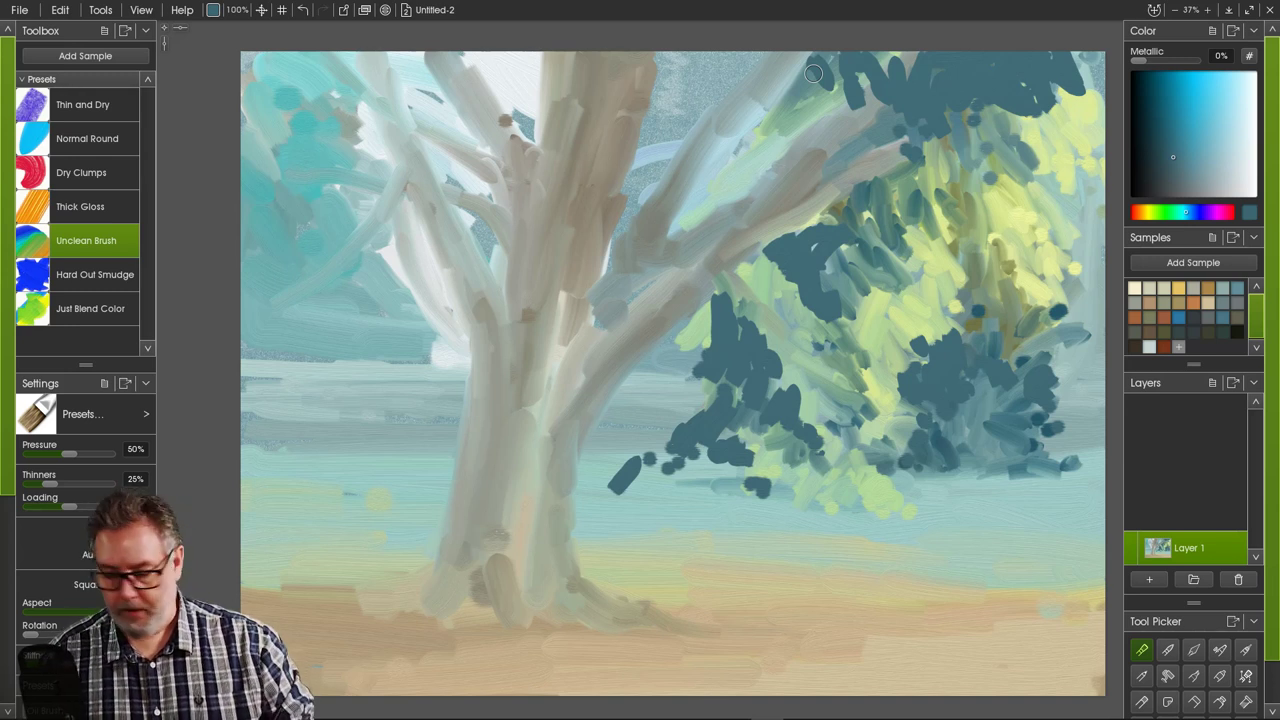
mouse_move(741, 283)
left_mouse_down()
mouse_move(778, 246)
mouse_move(753, 265)
mouse_move(774, 258)
mouse_move(776, 276)
mouse_move(797, 273)
mouse_move(804, 313)
mouse_move(779, 255)
mouse_move(743, 281)
left_mouse_up()
left_click(778, 320)
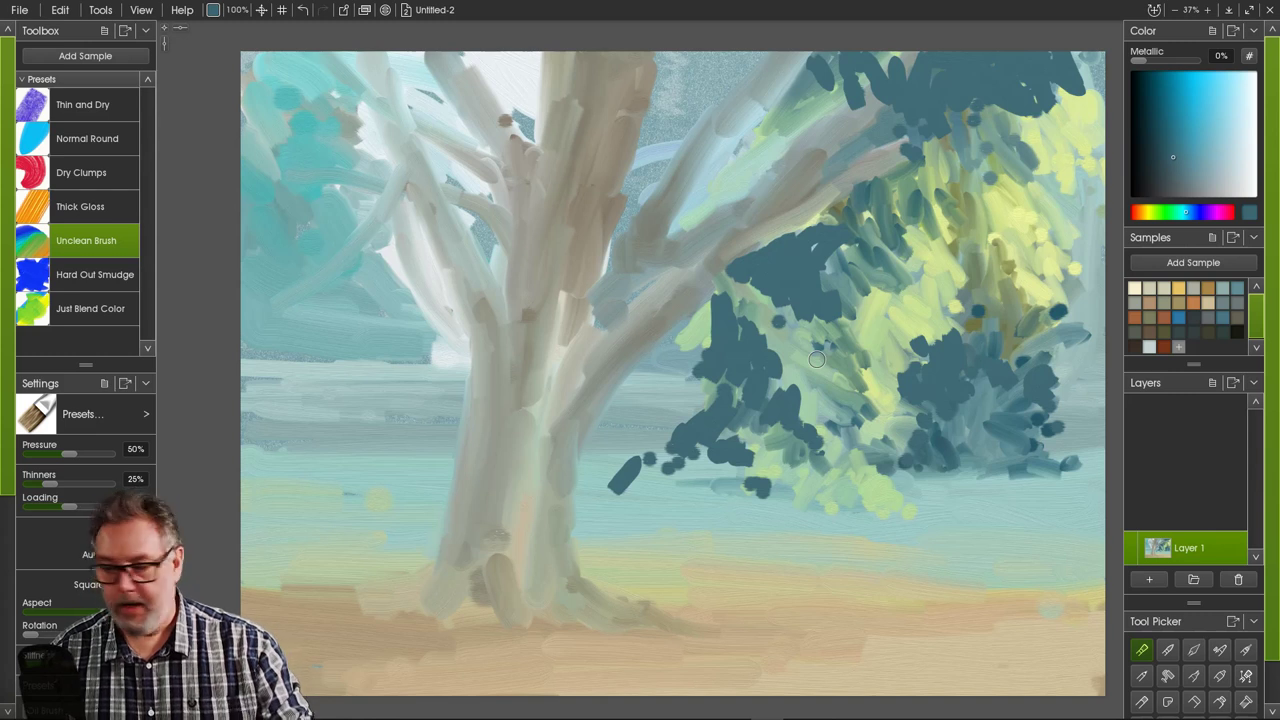
- Paint flat dark blue leaf masses over the canopy's upper left, trailing clumps down onto the left branch
mouse_move(326, 96)
left_mouse_down()
mouse_move(375, 62)
mouse_move(361, 52)
mouse_move(458, 96)
mouse_move(442, 50)
mouse_move(480, 91)
left_mouse_up()
mouse_move(328, 50)
left_mouse_down()
mouse_move(339, 78)
mouse_move(298, 46)
mouse_move(324, 99)
mouse_move(276, 107)
mouse_move(295, 62)
mouse_move(309, 60)
mouse_move(265, 82)
mouse_move(272, 66)
mouse_move(240, 49)
mouse_move(296, 102)
mouse_move(318, 105)
mouse_move(329, 130)
mouse_move(341, 97)
mouse_move(343, 111)
mouse_move(336, 96)
mouse_move(307, 109)
mouse_move(319, 120)
mouse_move(335, 83)
mouse_move(381, 151)
mouse_move(313, 107)
mouse_move(277, 153)
mouse_move(247, 161)
mouse_move(222, 141)
mouse_move(279, 113)
mouse_move(250, 134)
mouse_move(334, 197)
mouse_move(353, 191)
mouse_move(322, 135)
left_mouse_up()
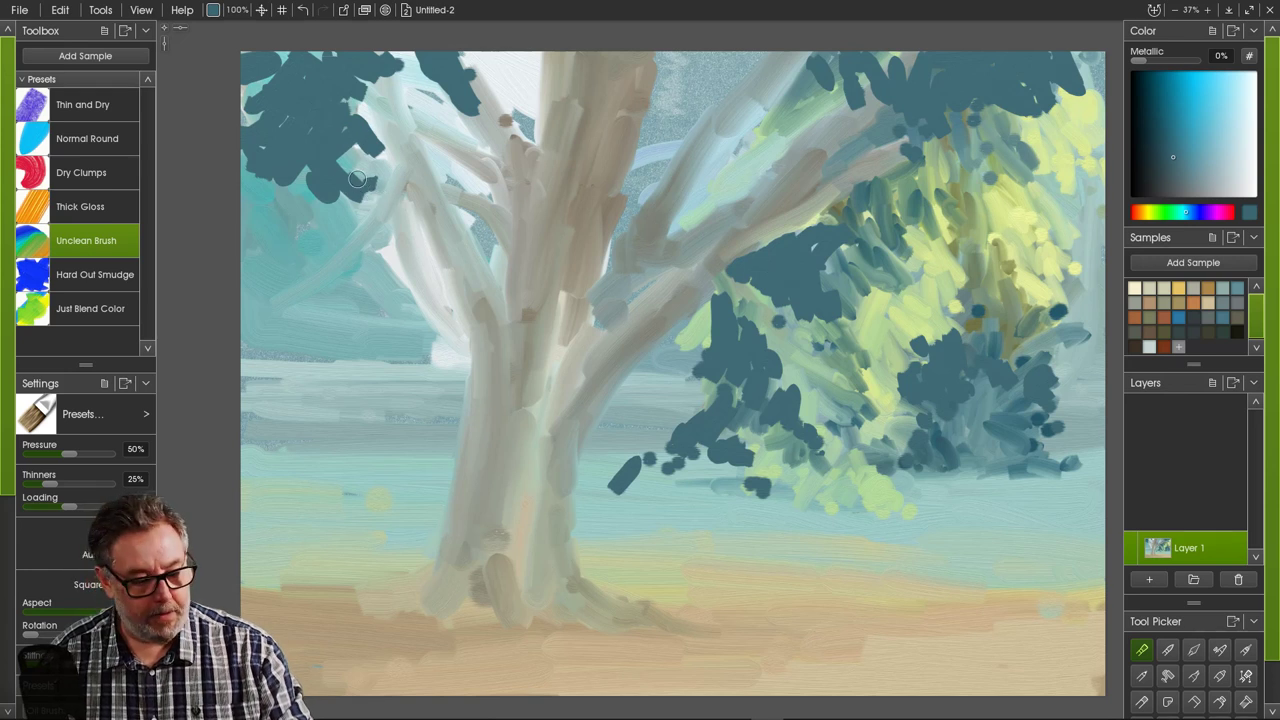
mouse_move(357, 179)
left_mouse_down()
mouse_move(425, 188)
mouse_move(361, 178)
left_mouse_up()
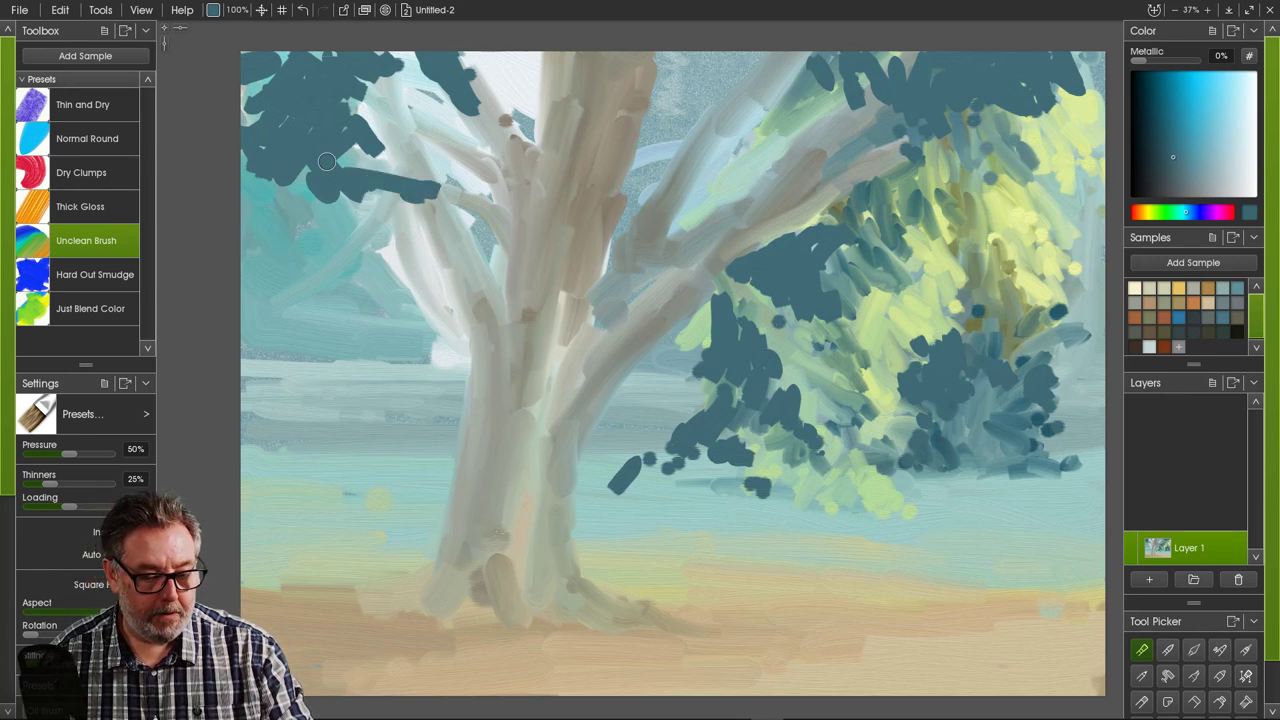
left_click_drag(453, 187, 462, 195)
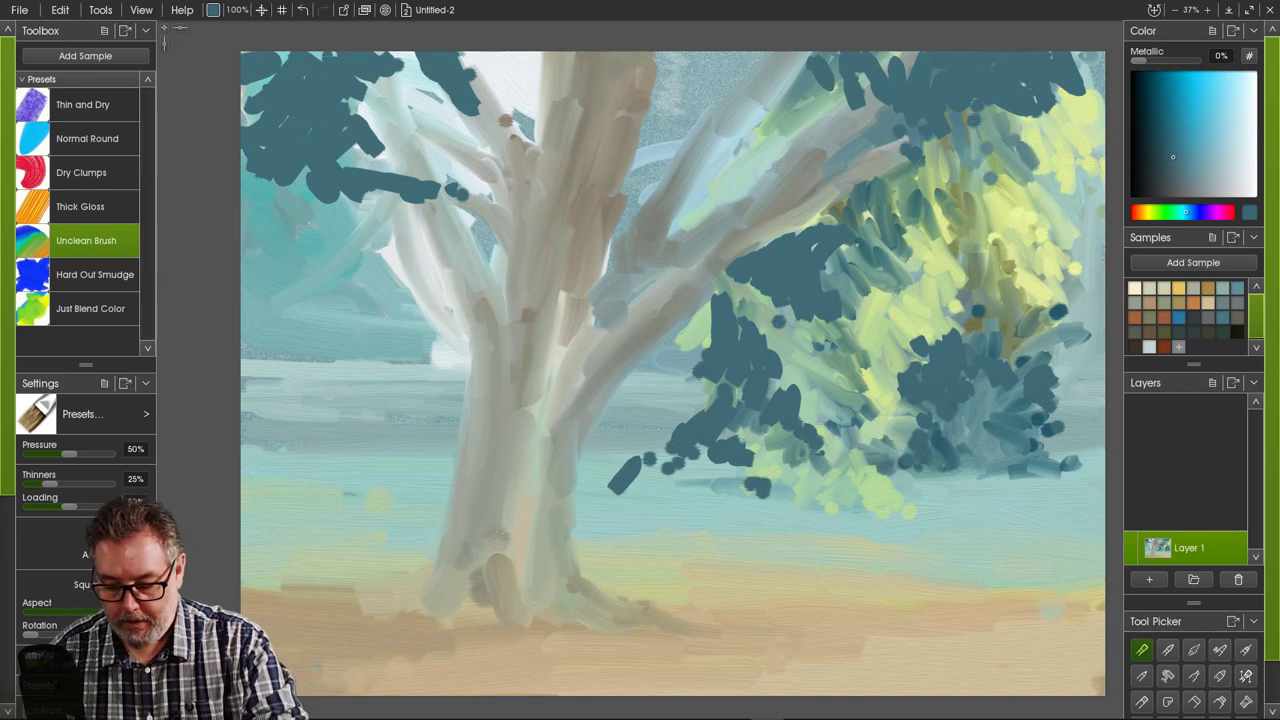
- Choose the dark grey-brown sample and paint flat branches from the trunk fork to the left leaves and the upper right edge
left_click(1237, 317)
mouse_move(384, 179)
left_mouse_down()
mouse_move(483, 212)
mouse_move(381, 182)
left_mouse_up()
mouse_move(450, 205)
left_mouse_down()
mouse_move(495, 235)
mouse_move(505, 225)
mouse_move(485, 230)
left_mouse_up()
mouse_move(514, 292)
left_mouse_down()
mouse_move(500, 213)
mouse_move(535, 229)
left_mouse_up()
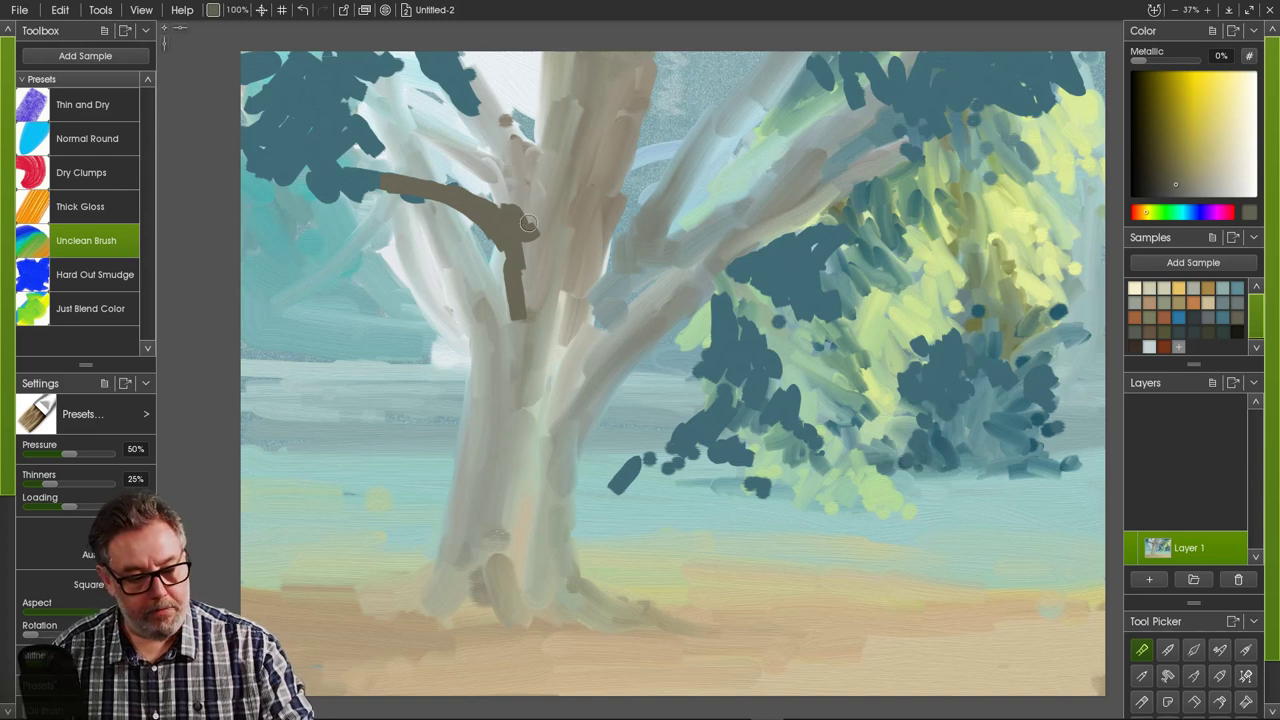
mouse_move(529, 222)
left_mouse_down()
mouse_move(562, 212)
mouse_move(525, 222)
mouse_move(538, 246)
mouse_move(532, 226)
mouse_move(519, 244)
left_mouse_up()
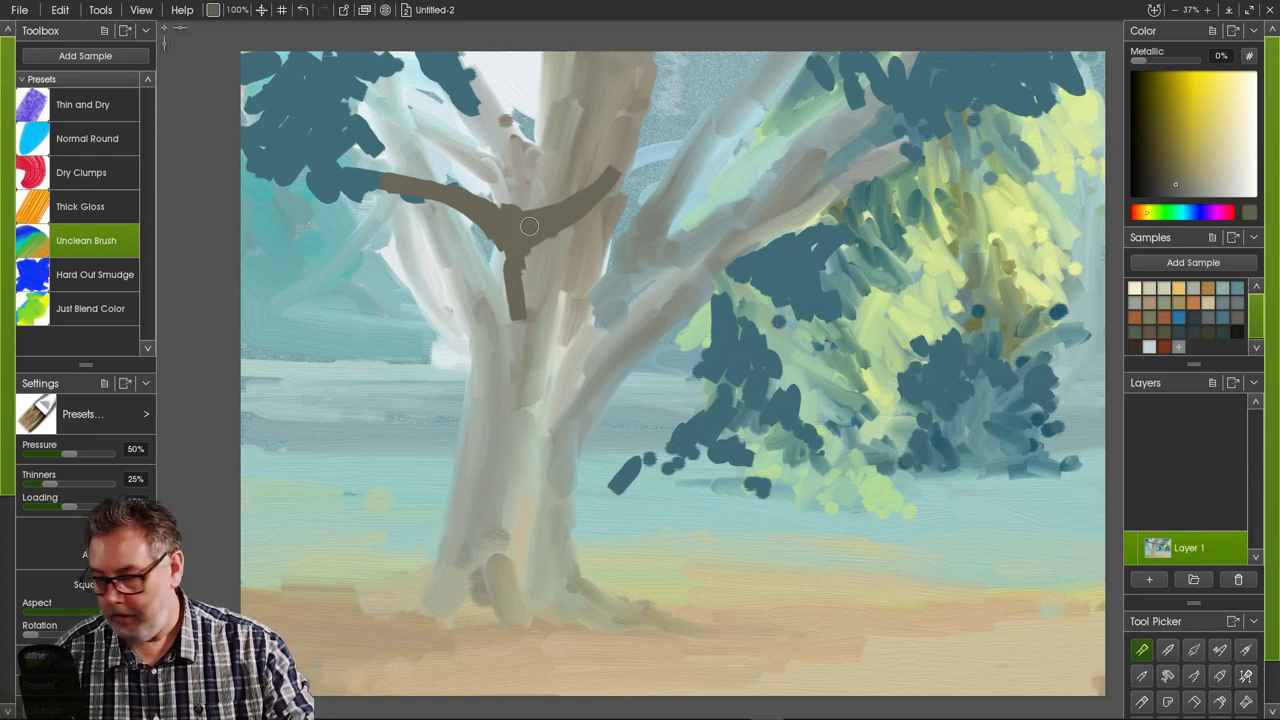
mouse_move(614, 182)
left_mouse_down()
mouse_move(738, 48)
mouse_move(610, 178)
mouse_move(700, 100)
left_mouse_up()
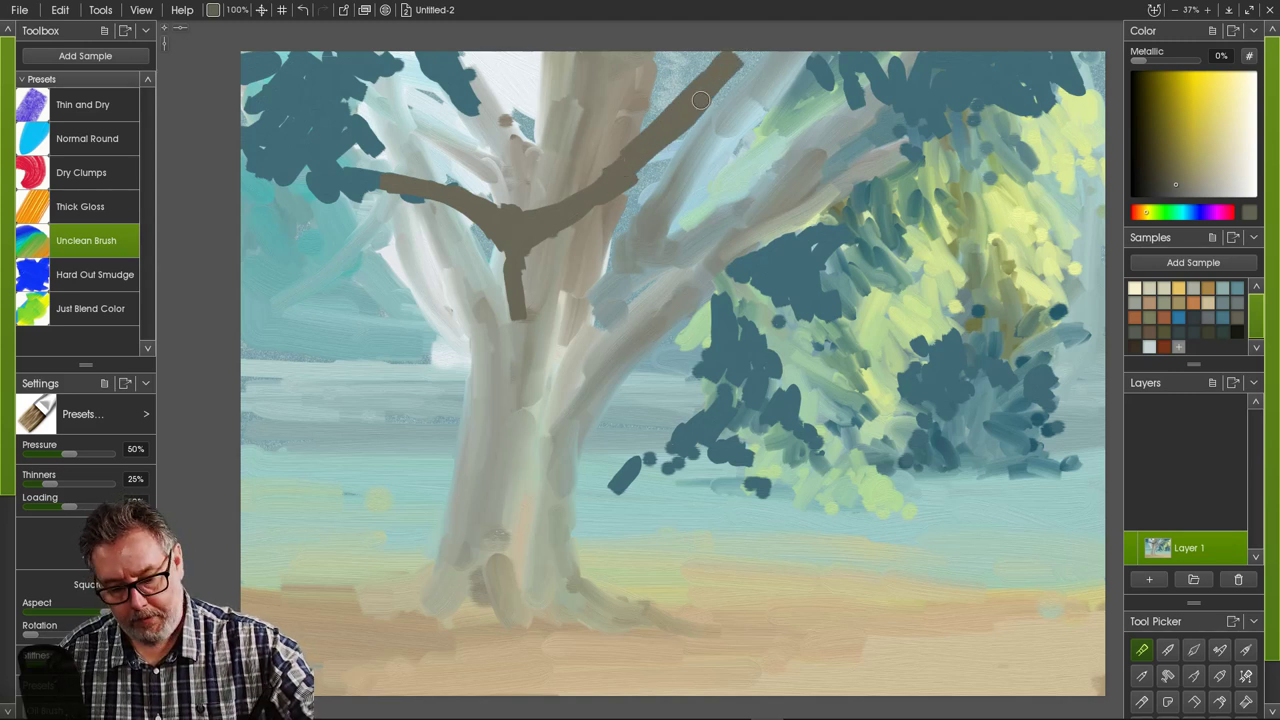
- Choose the ochre sample and paint a warm highlight along the underside of the upper right branch
left_click(1208, 288)
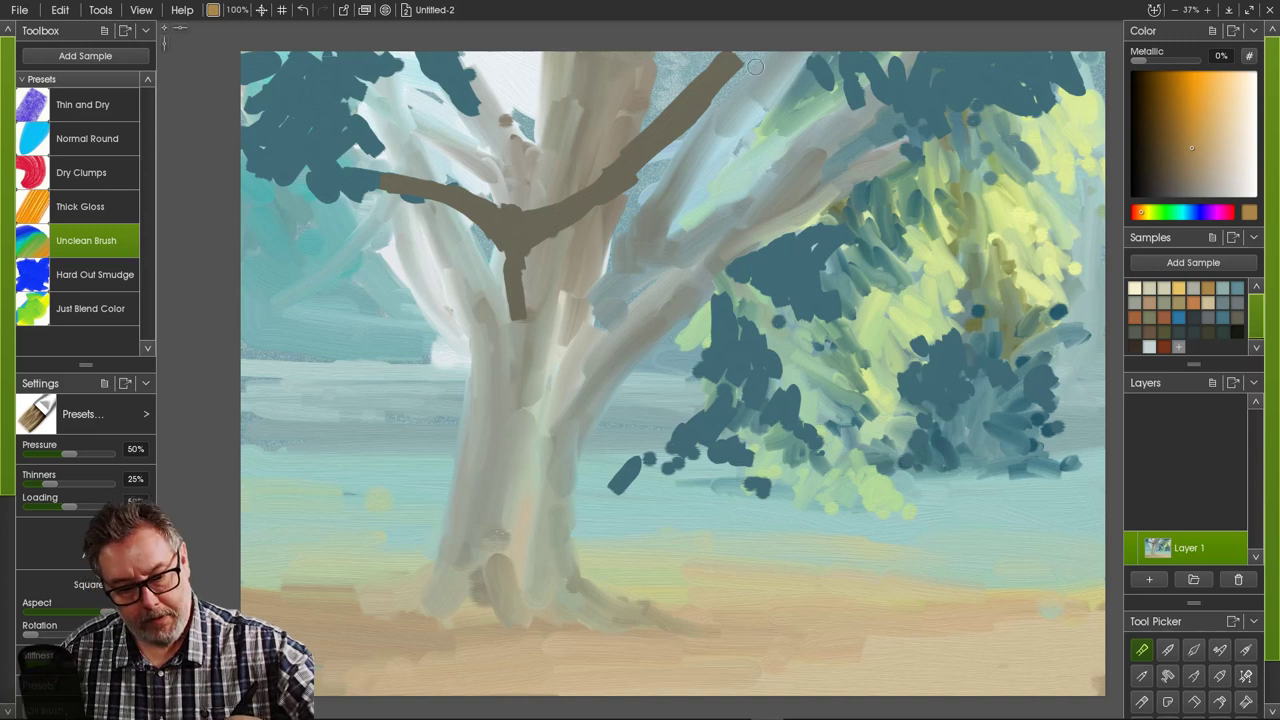
mouse_move(755, 66)
left_mouse_down()
mouse_move(661, 163)
mouse_move(589, 223)
mouse_move(528, 274)
left_mouse_up()
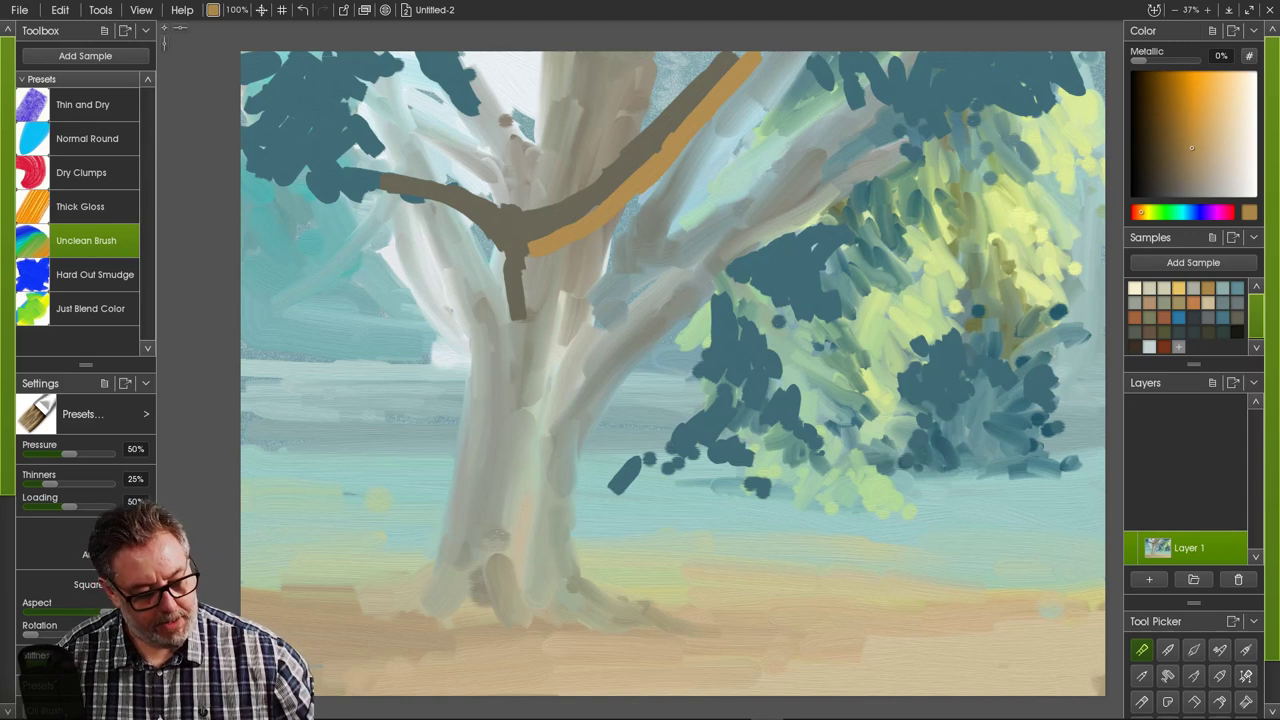
mouse_move(738, 66)
left_mouse_down()
mouse_move(700, 109)
mouse_move(705, 98)
left_mouse_up()
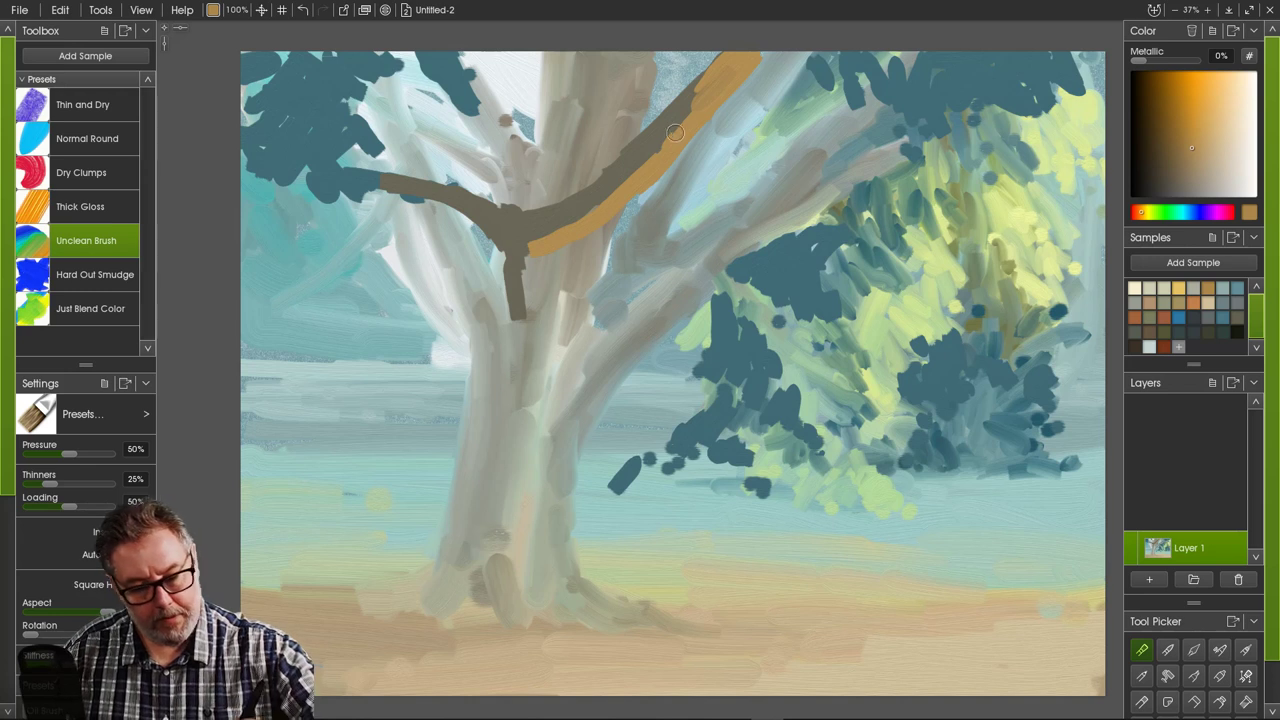
- Sample the branch's grey-brown and stroke it over the ochre edge to blend the highlight into the branch
key("alt")
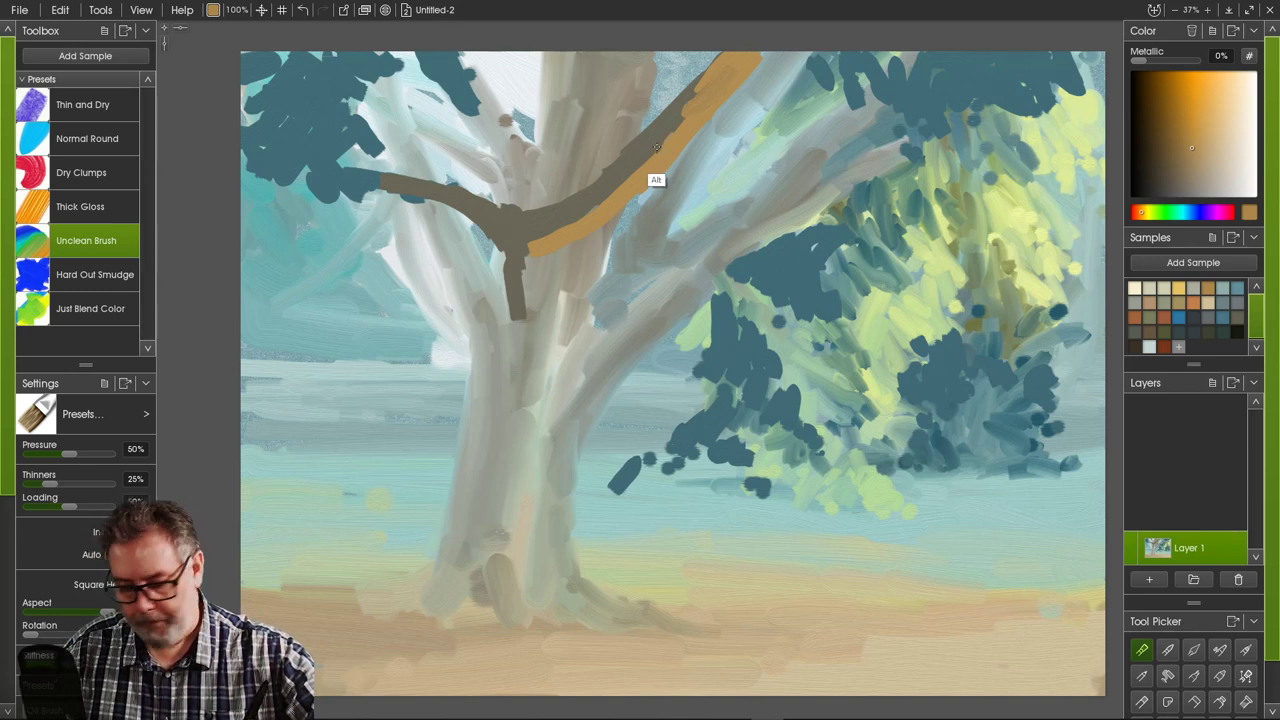
left_click(656, 148, "alt")
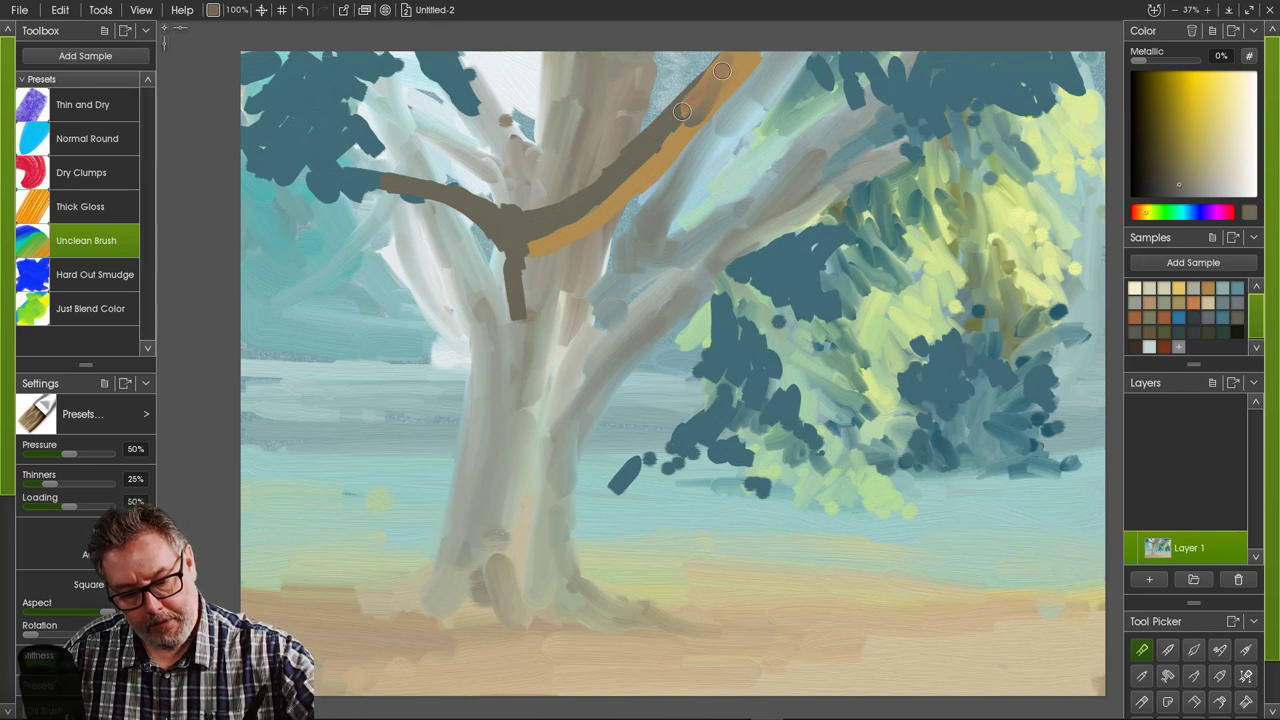
left_click_drag(760, 48, 628, 173)
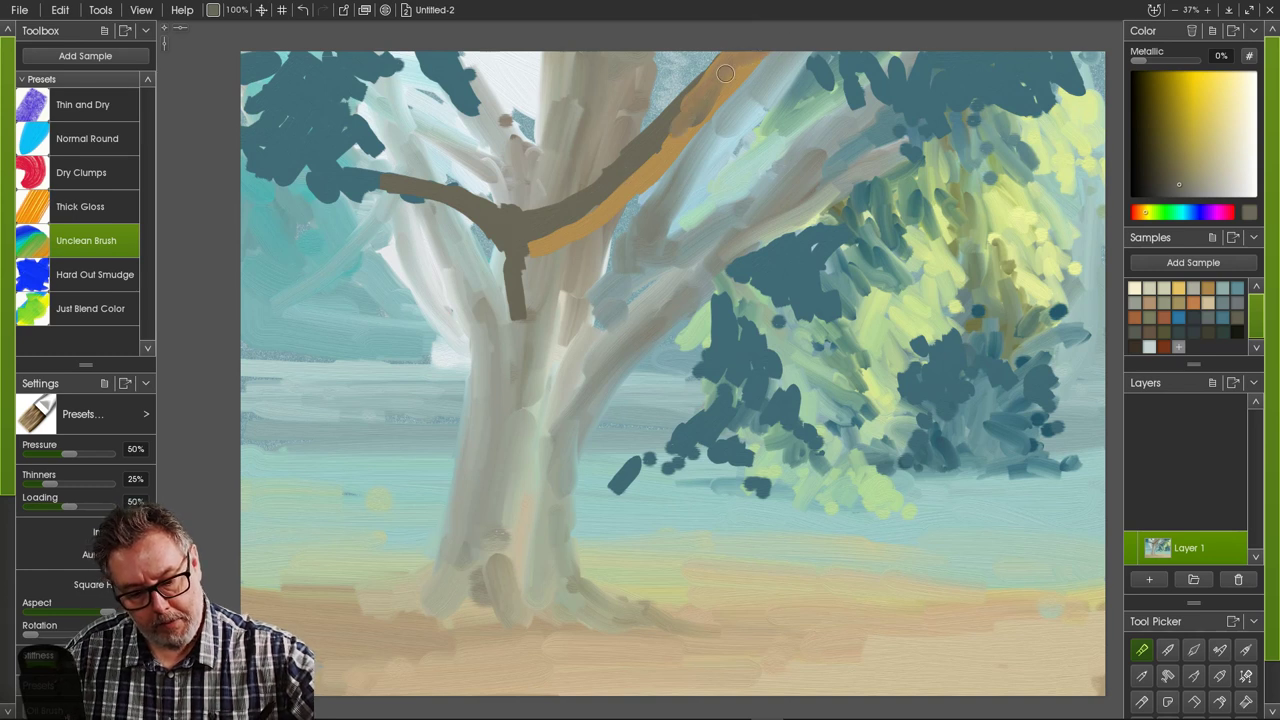
left_click_drag(726, 74, 640, 166)
mouse_move(680, 118)
left_mouse_down()
mouse_move(626, 186)
mouse_move(690, 93)
mouse_move(604, 203)
left_mouse_up()
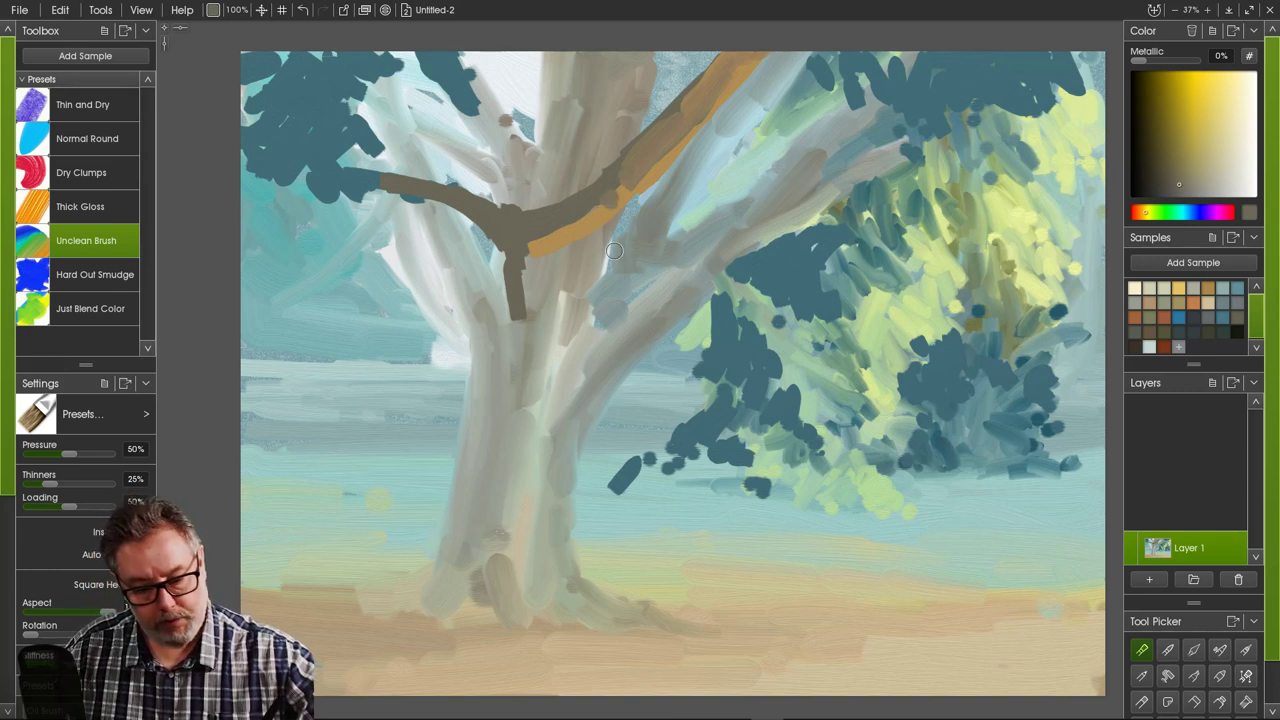
mouse_move(583, 212)
left_mouse_down()
mouse_move(619, 180)
mouse_move(594, 220)
left_mouse_up()
mouse_move(636, 176)
left_mouse_down()
mouse_move(537, 255)
mouse_move(571, 228)
left_mouse_up()
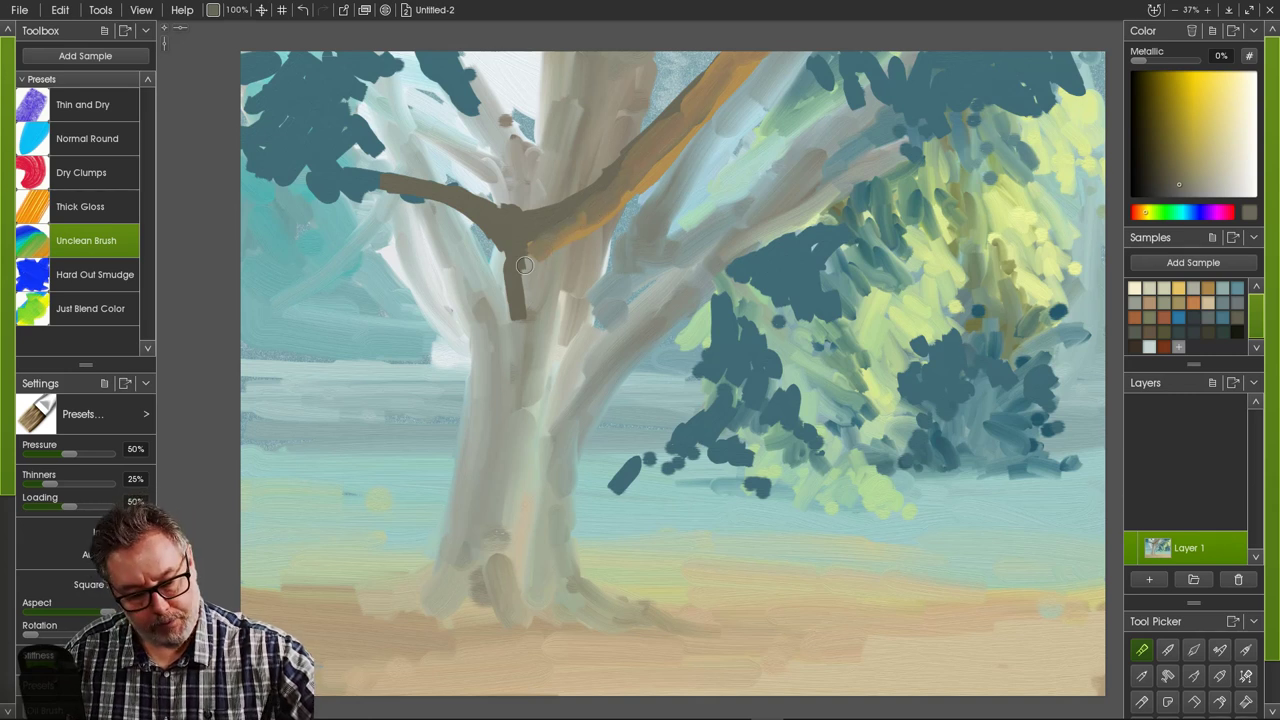
- Paint grey-brown shading down the trunk below the fork and darken the thick central limb above it
mouse_move(524, 265)
left_mouse_down()
mouse_move(515, 303)
mouse_move(540, 228)
mouse_move(517, 277)
mouse_move(535, 275)
mouse_move(524, 332)
mouse_move(514, 222)
mouse_move(561, 262)
mouse_move(585, 240)
mouse_move(556, 272)
mouse_move(592, 242)
mouse_move(556, 259)
mouse_move(549, 334)
left_mouse_up()
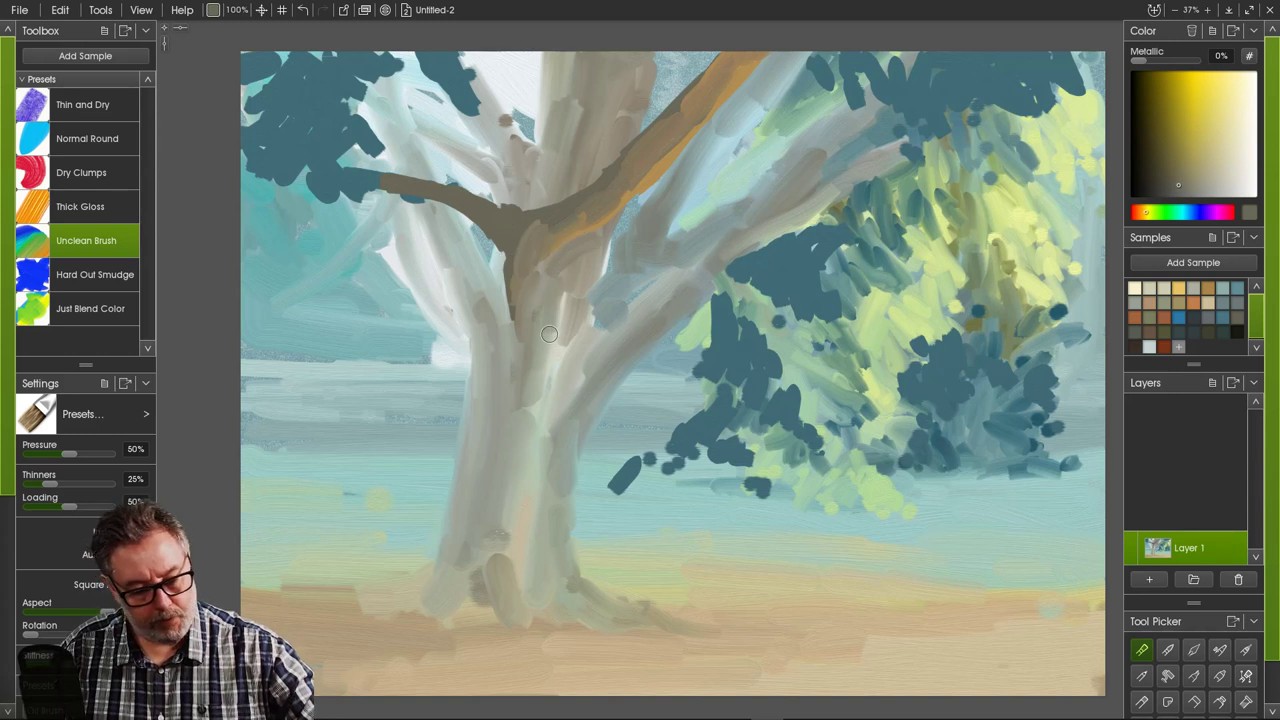
mouse_move(585, 245)
left_mouse_down()
mouse_move(532, 316)
mouse_move(586, 241)
mouse_move(553, 270)
mouse_move(593, 235)
mouse_move(549, 280)
mouse_move(537, 357)
left_mouse_up()
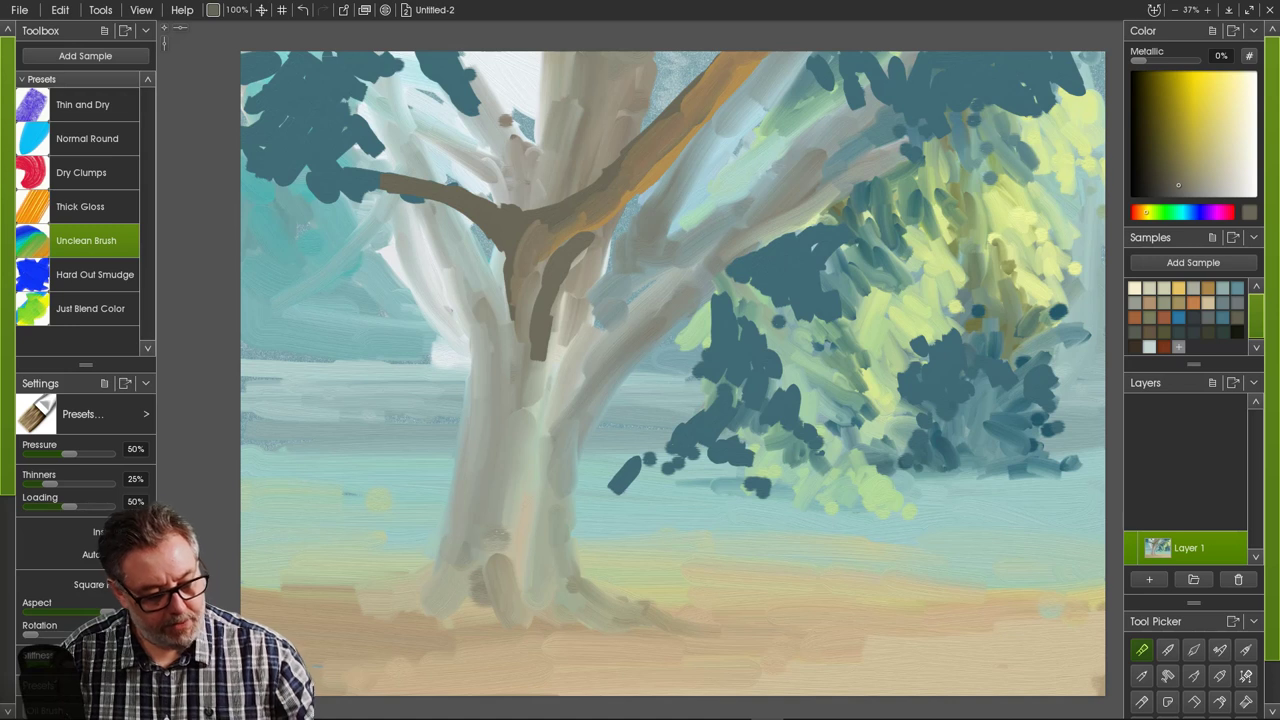
mouse_move(579, 253)
left_mouse_down()
mouse_move(537, 406)
mouse_move(555, 295)
mouse_move(533, 393)
left_mouse_up()
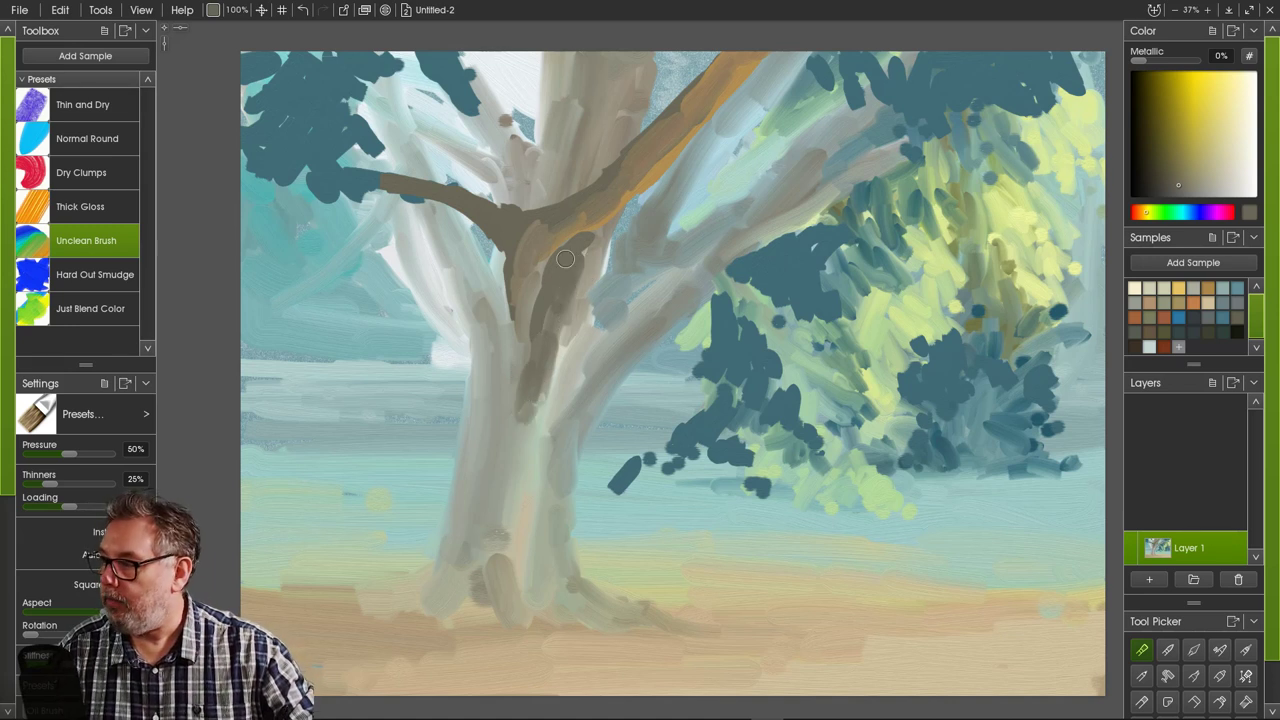
mouse_move(565, 259)
left_mouse_down()
mouse_move(580, 203)
mouse_move(586, 264)
mouse_move(610, 232)
mouse_move(590, 234)
left_mouse_up()
mouse_move(635, 59)
left_mouse_down()
mouse_move(621, 124)
mouse_move(650, 45)
mouse_move(609, 147)
mouse_move(623, 103)
left_mouse_up()
mouse_move(590, 61)
left_mouse_down()
mouse_move(603, 40)
mouse_move(543, 137)
left_mouse_up()
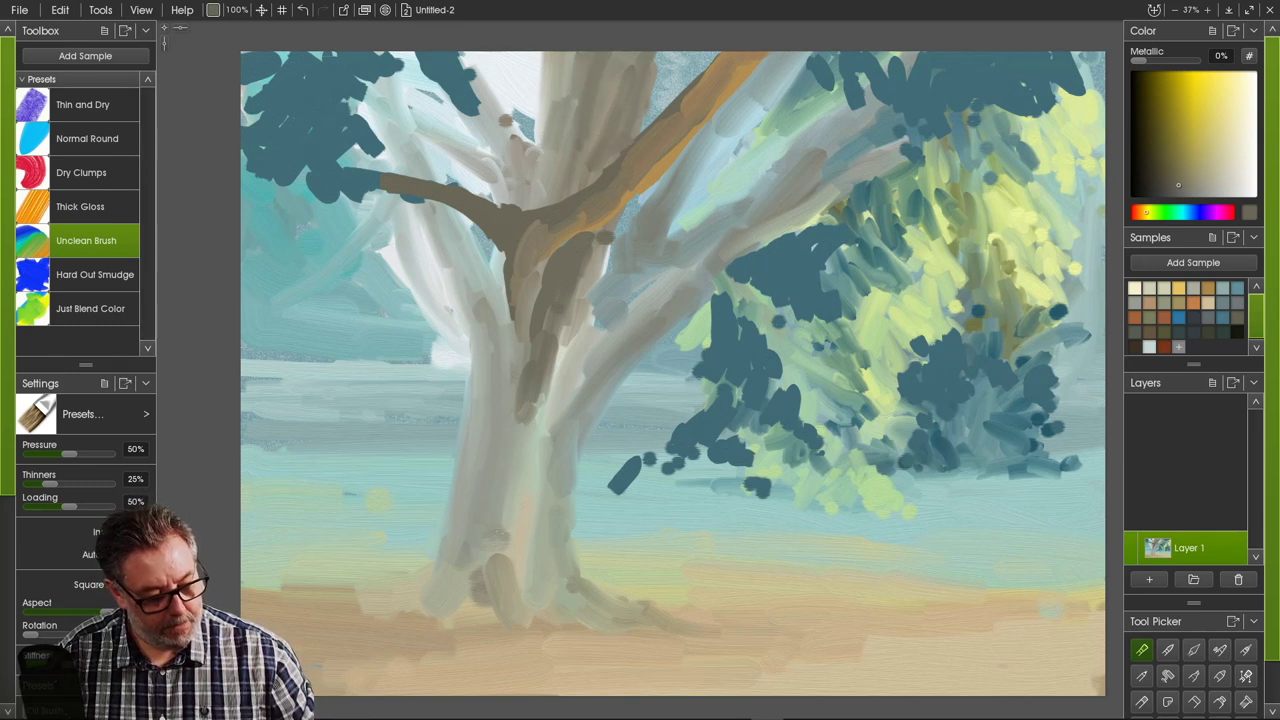
mouse_move(594, 56)
left_mouse_down()
mouse_move(585, 109)
mouse_move(588, 45)
mouse_move(577, 101)
mouse_move(595, 54)
mouse_move(580, 44)
mouse_move(547, 154)
mouse_move(559, 70)
mouse_move(543, 150)
mouse_move(539, 187)
mouse_move(560, 168)
mouse_move(567, 127)
mouse_move(545, 188)
mouse_move(569, 130)
mouse_move(577, 137)
mouse_move(550, 191)
mouse_move(569, 121)
mouse_move(556, 186)
mouse_move(573, 183)
mouse_move(537, 200)
mouse_move(554, 150)
mouse_move(528, 200)
mouse_move(555, 141)
mouse_move(555, 196)
mouse_move(581, 180)
mouse_move(580, 154)
mouse_move(619, 105)
mouse_move(625, 46)
mouse_move(605, 133)
mouse_move(627, 43)
mouse_move(585, 174)
mouse_move(584, 142)
left_mouse_up()
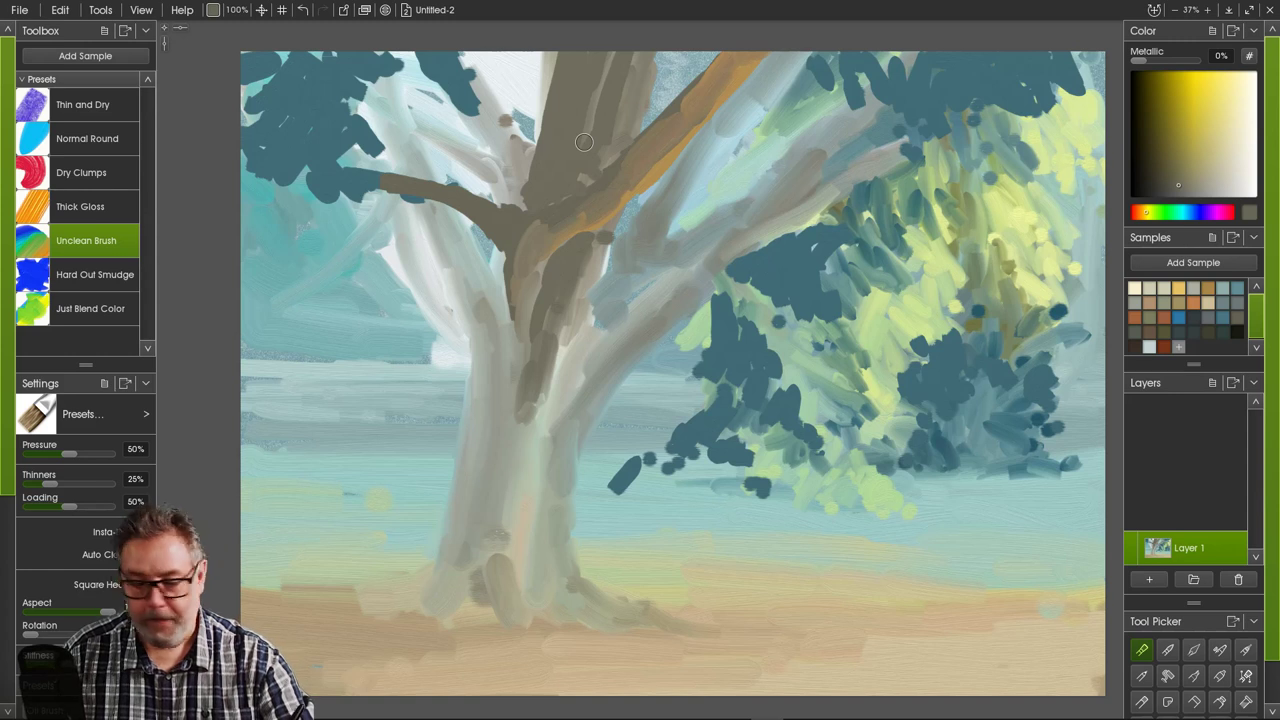
- Darken the left side of the fork and paint grey-brown limbs rising from it into the upper left canopy
mouse_move(515, 235)
left_mouse_down()
mouse_move(502, 335)
mouse_move(524, 258)
left_mouse_up()
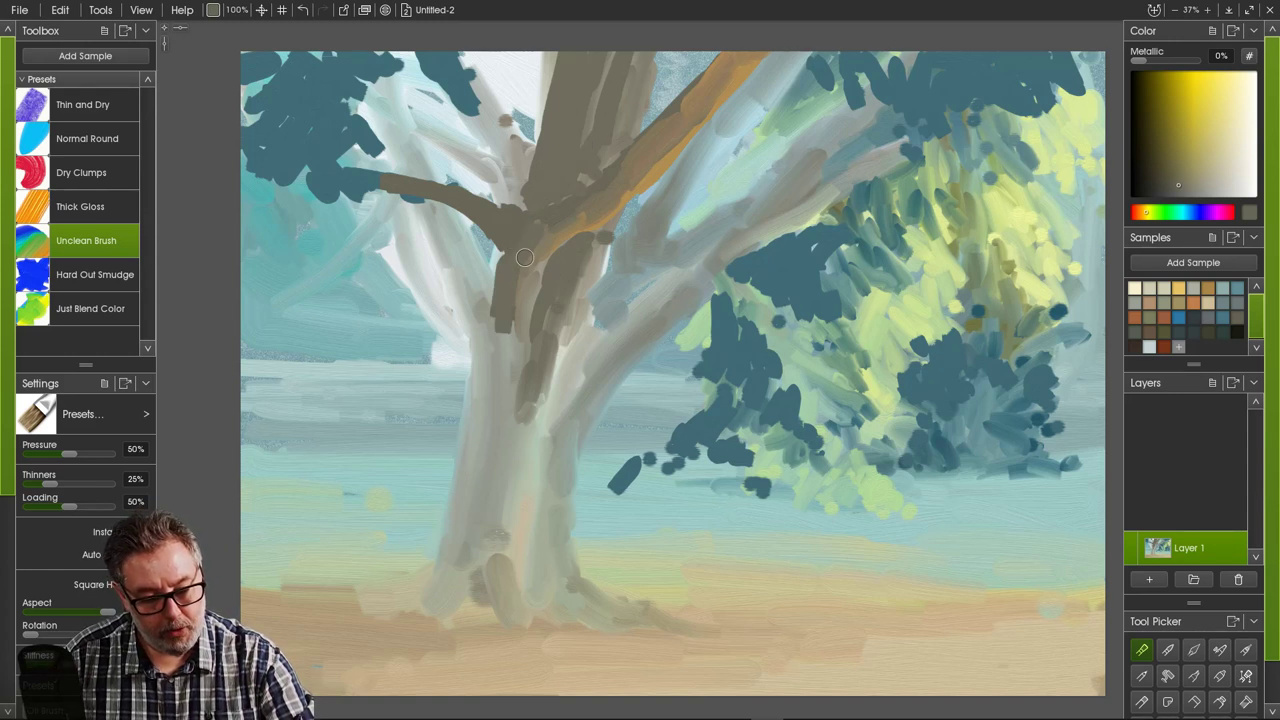
left_click_drag(500, 324, 504, 342)
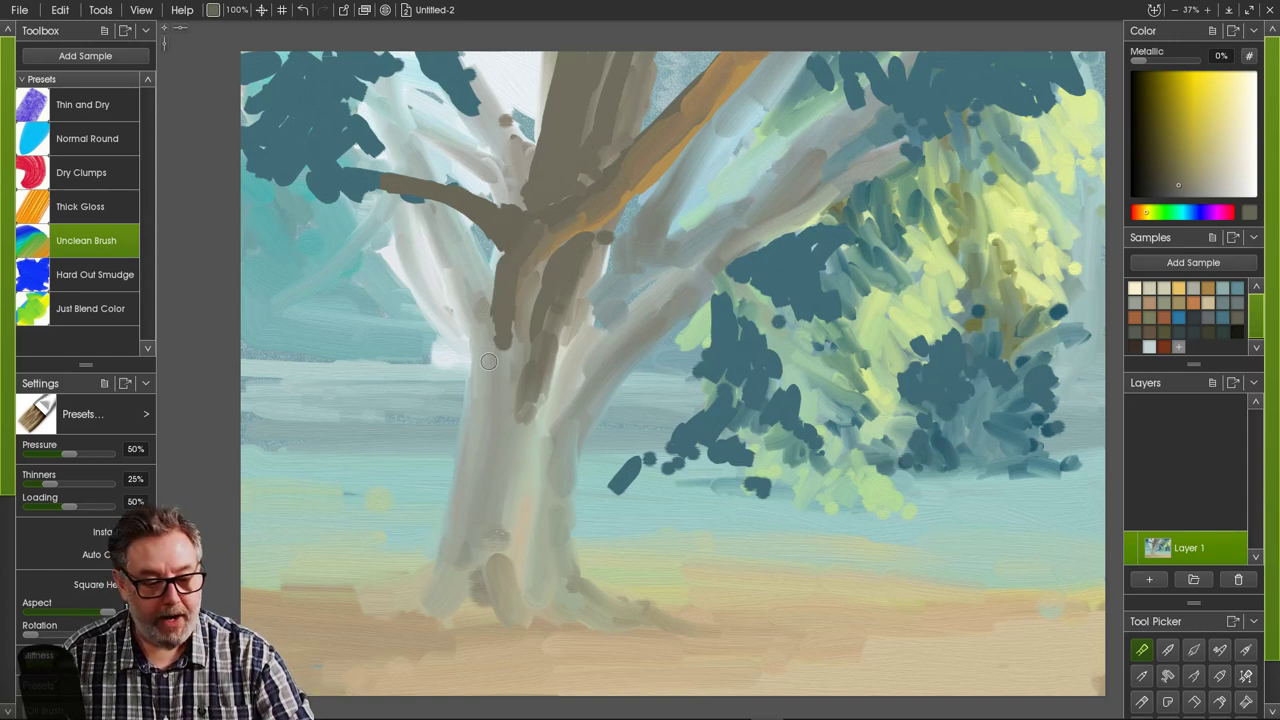
mouse_move(478, 299)
left_mouse_down()
mouse_move(456, 254)
mouse_move(498, 344)
mouse_move(485, 367)
mouse_move(470, 292)
left_mouse_up()
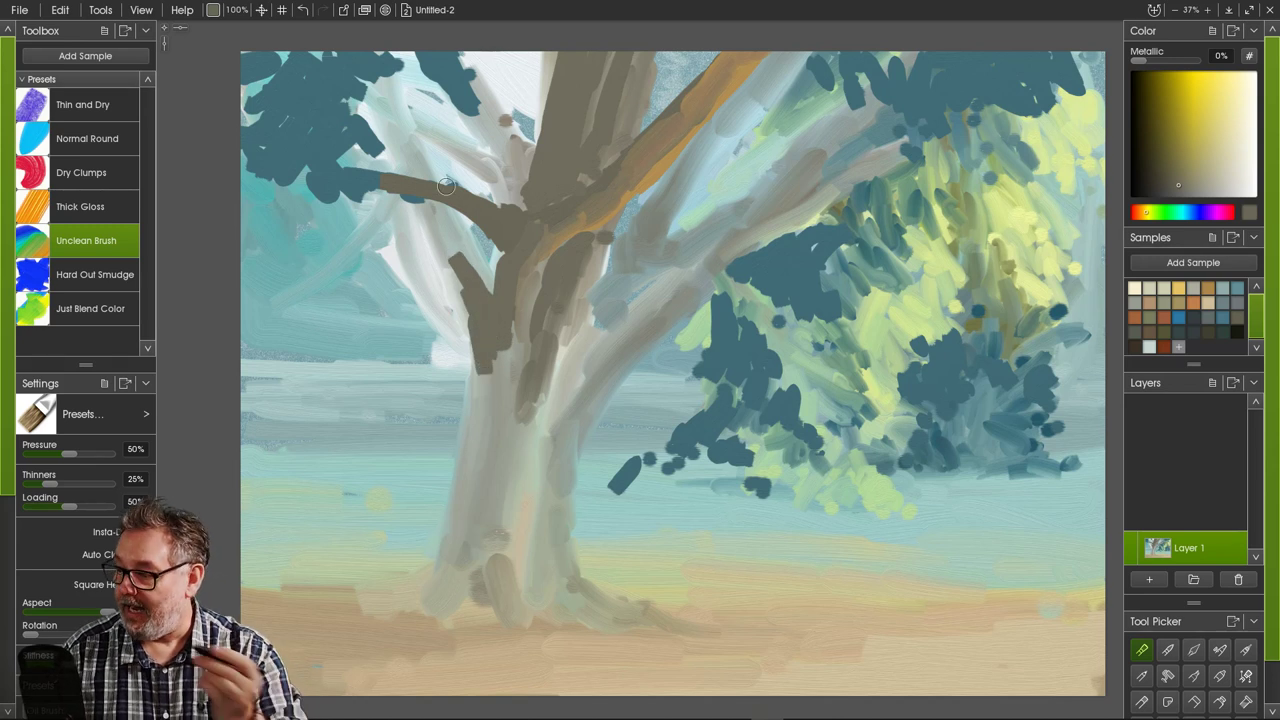
mouse_move(416, 187)
left_mouse_down()
mouse_move(475, 272)
mouse_move(454, 264)
mouse_move(475, 322)
mouse_move(482, 442)
left_mouse_up()
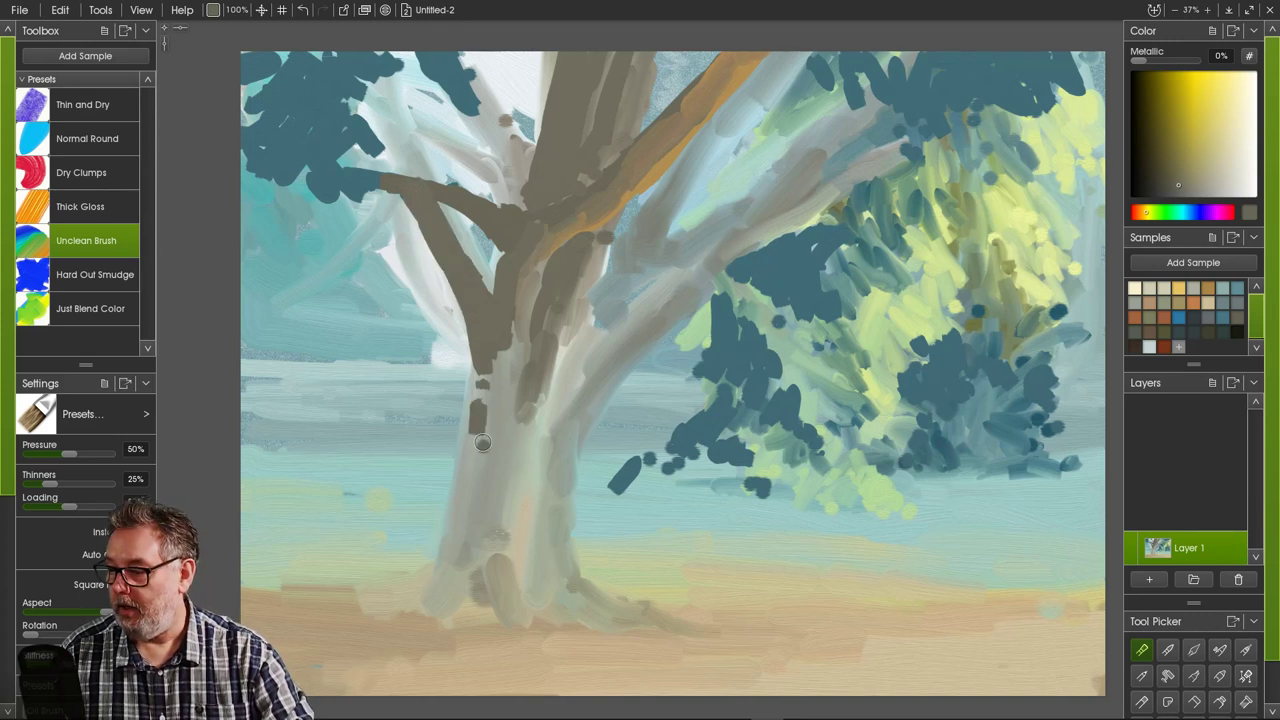
mouse_move(419, 182)
left_mouse_down()
mouse_move(362, 74)
mouse_move(400, 168)
left_mouse_up()
left_click_drag(366, 84, 405, 176)
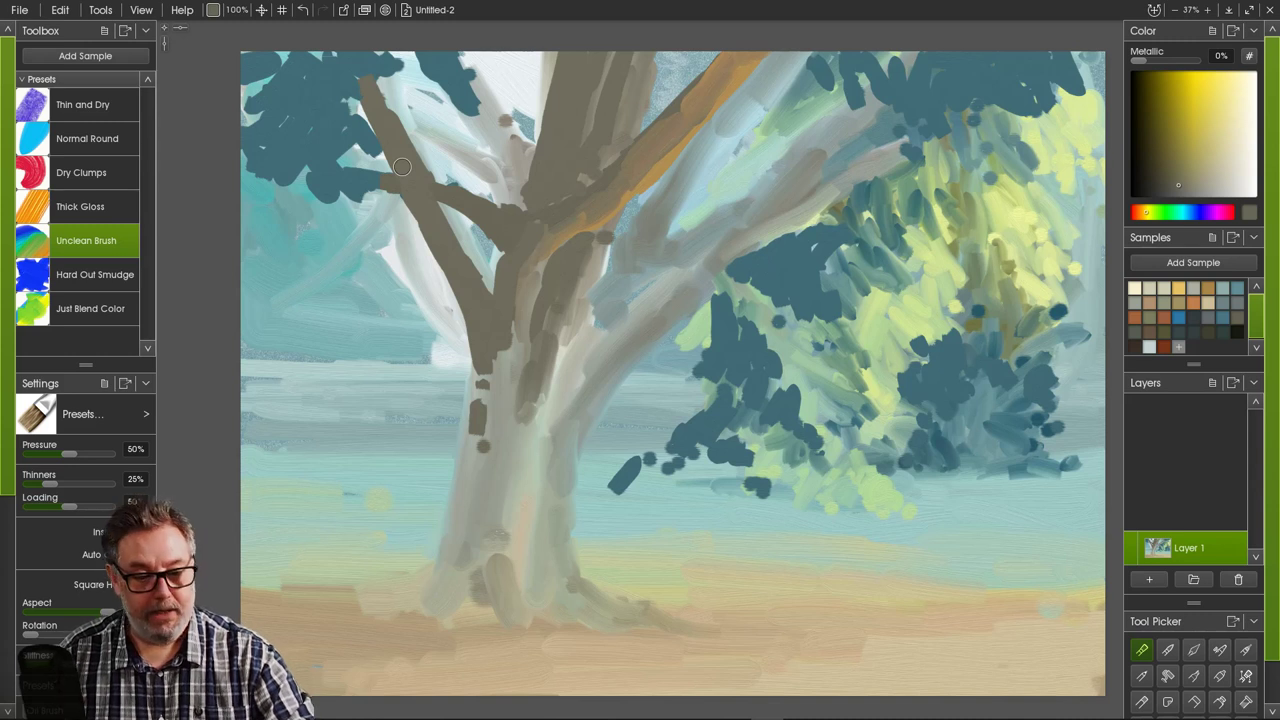
mouse_move(529, 190)
left_mouse_down()
mouse_move(478, 86)
mouse_move(446, 56)
mouse_move(522, 150)
left_mouse_up()
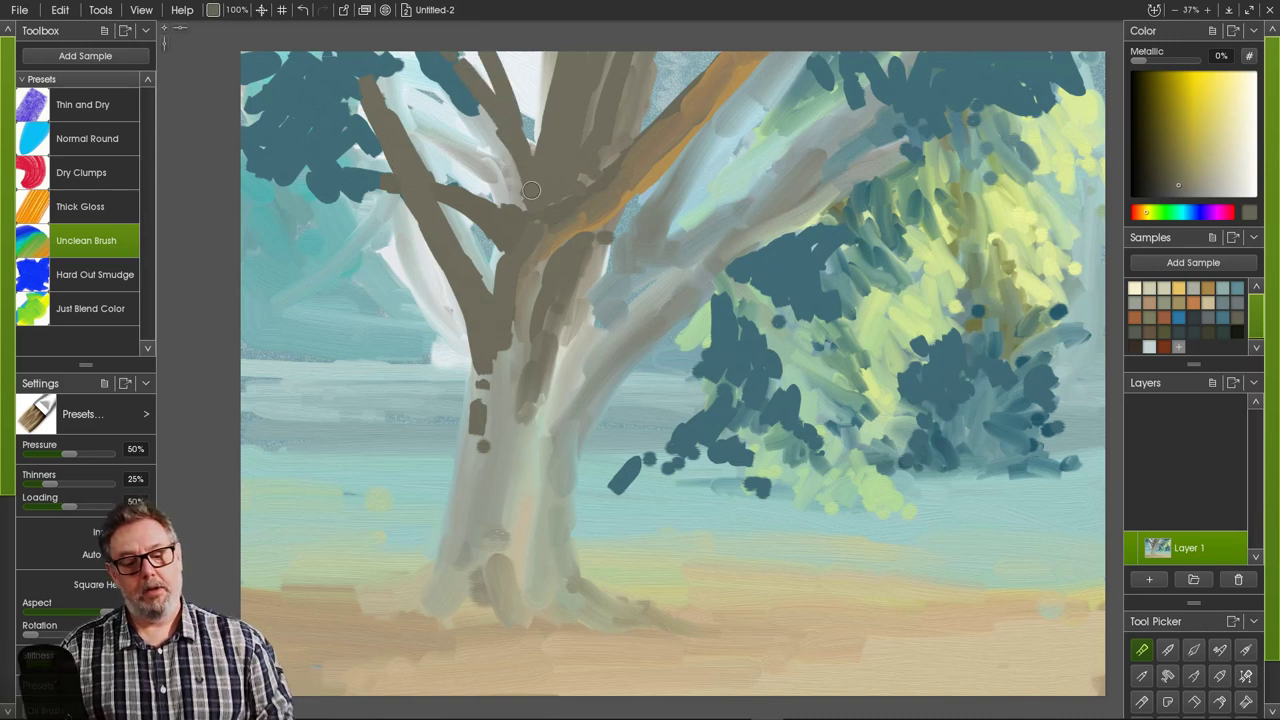
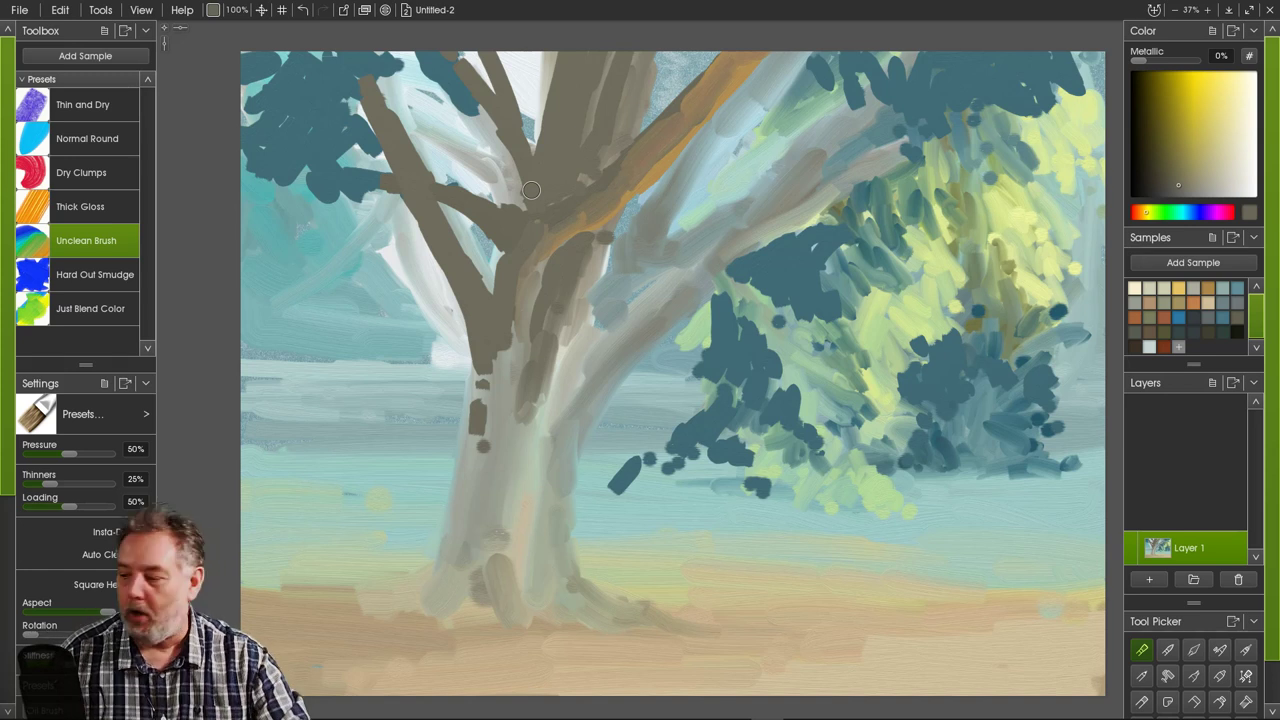
- Fill the trunk's left side and root flare with grey-brown, reduce the brush to 80% and add vertical shadow strips on the lower trunk
mouse_move(483, 364)
left_mouse_down()
mouse_move(483, 447)
mouse_move(505, 382)
mouse_move(487, 504)
mouse_move(480, 433)
mouse_move(460, 545)
mouse_move(482, 430)
mouse_move(487, 532)
mouse_move(492, 434)
left_mouse_up()
mouse_move(492, 434)
left_mouse_down()
mouse_move(480, 501)
mouse_move(481, 425)
mouse_move(476, 438)
mouse_move(463, 542)
mouse_move(476, 408)
mouse_move(463, 550)
mouse_move(481, 349)
mouse_move(460, 542)
mouse_move(465, 583)
mouse_move(491, 442)
mouse_move(469, 521)
mouse_move(492, 517)
mouse_move(480, 580)
mouse_move(463, 579)
mouse_move(467, 517)
mouse_move(447, 593)
mouse_move(475, 510)
mouse_move(410, 582)
mouse_move(432, 563)
mouse_move(353, 585)
mouse_move(459, 547)
mouse_move(398, 575)
mouse_move(417, 572)
mouse_move(341, 572)
mouse_move(320, 588)
mouse_move(433, 574)
mouse_move(377, 595)
mouse_move(424, 577)
mouse_move(444, 586)
mouse_move(429, 602)
mouse_move(457, 597)
mouse_move(343, 603)
mouse_move(449, 579)
mouse_move(381, 600)
mouse_move(469, 555)
mouse_move(427, 589)
left_mouse_up()
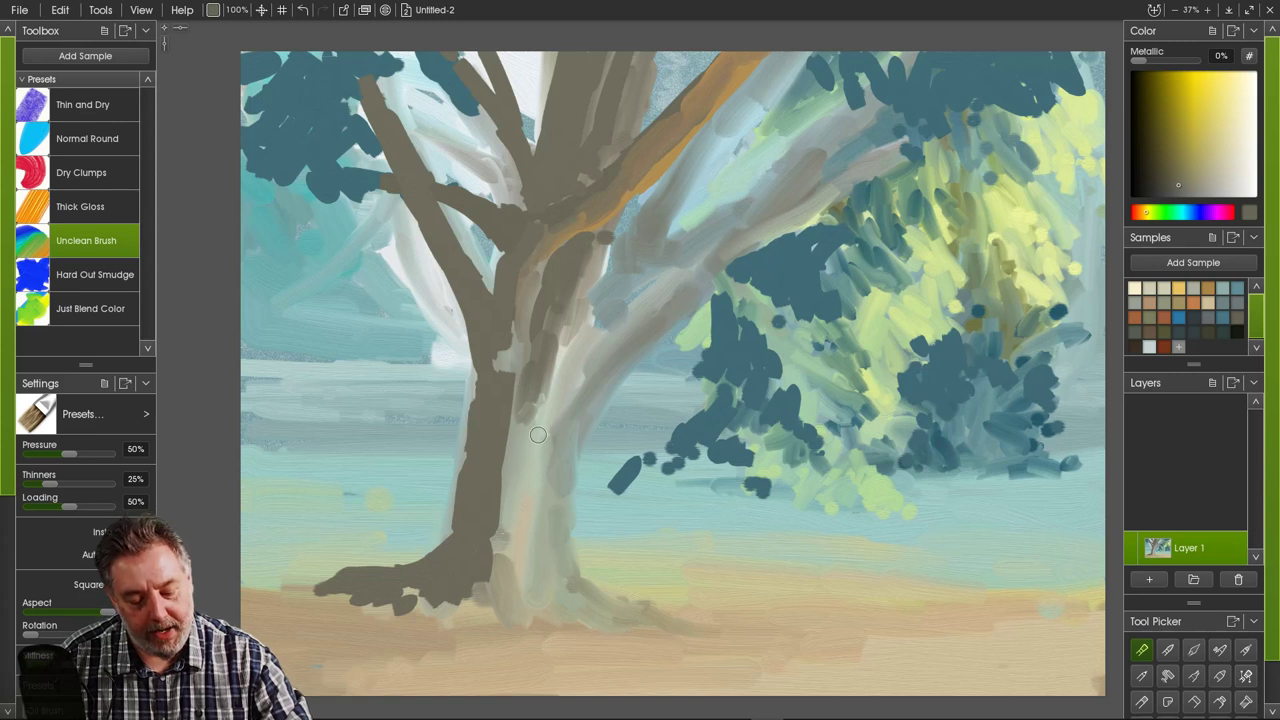
mouse_move(540, 435)
left_mouse_down()
mouse_move(524, 557)
mouse_move(544, 411)
mouse_move(530, 490)
left_mouse_up()
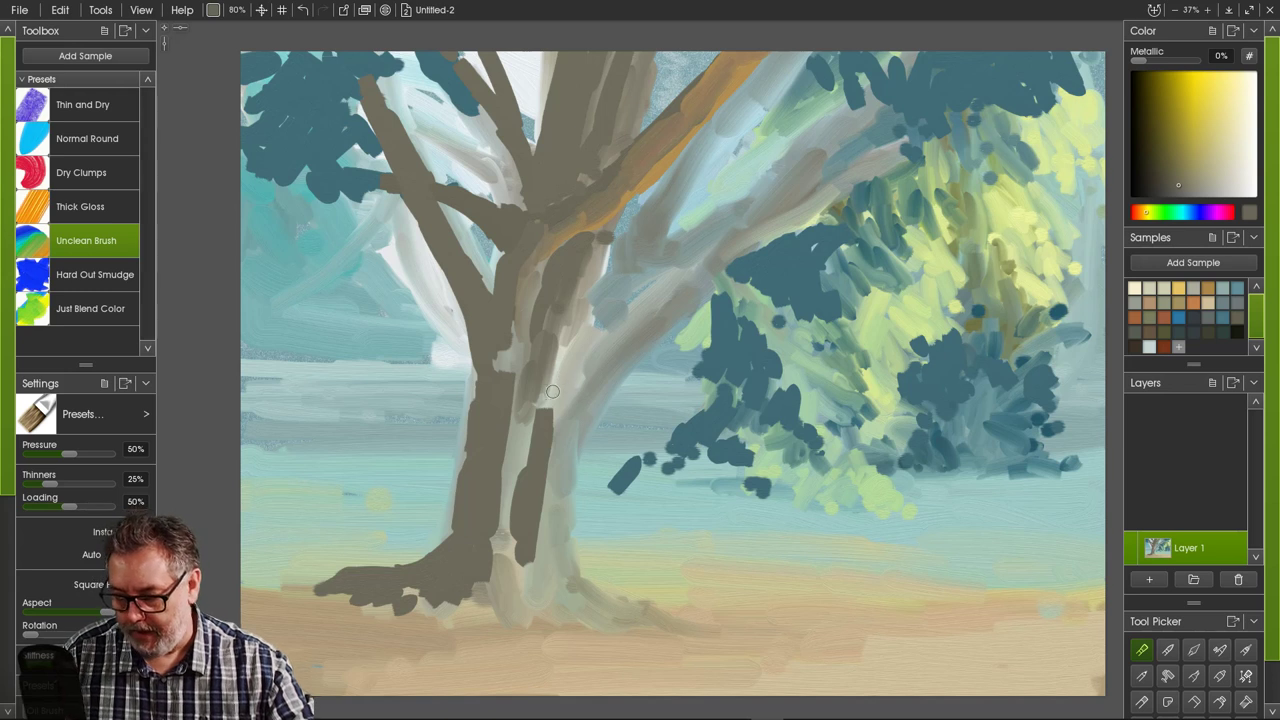
mouse_move(569, 381)
left_mouse_down()
mouse_move(543, 546)
mouse_move(542, 580)
mouse_move(546, 558)
mouse_move(553, 579)
mouse_move(543, 557)
mouse_move(531, 599)
mouse_move(546, 590)
mouse_move(617, 630)
left_mouse_up()
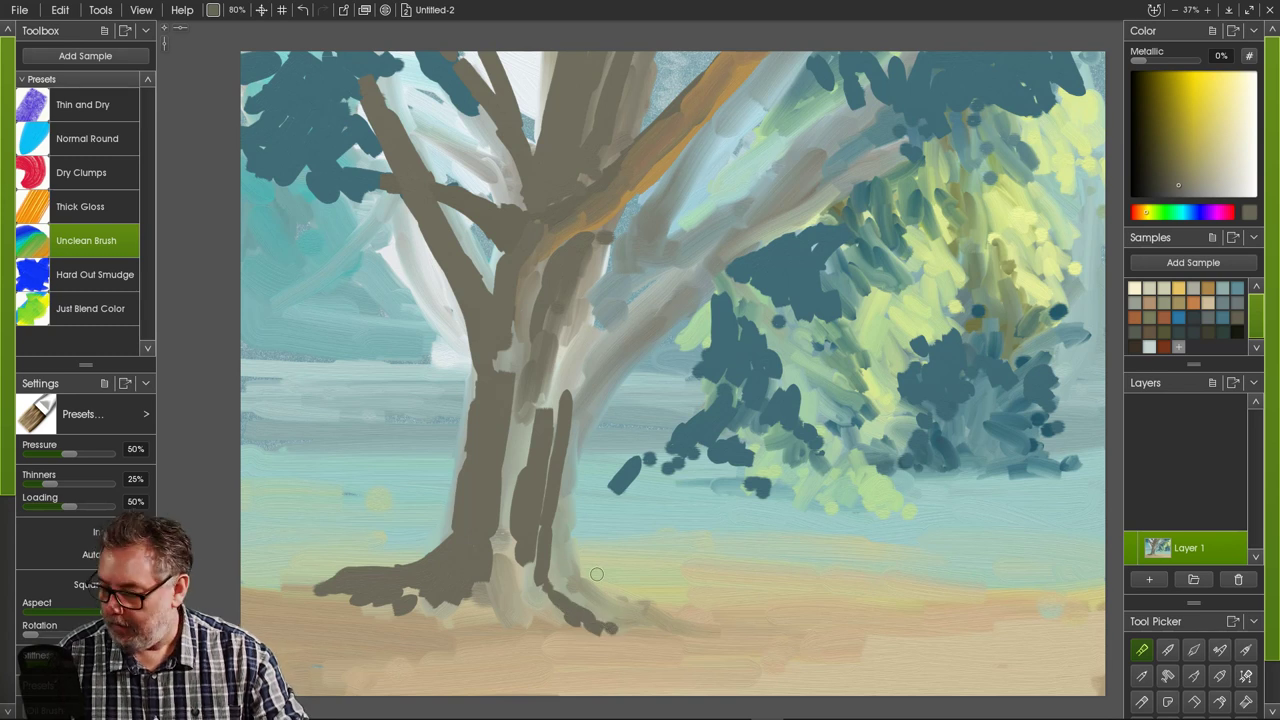
- Paint grey-brown roots spreading right, across the trunk's base and out to the left, reducing the brush to 67%
mouse_move(565, 579)
left_mouse_down()
mouse_move(739, 667)
mouse_move(609, 599)
mouse_move(666, 626)
left_mouse_up()
left_click(634, 621)
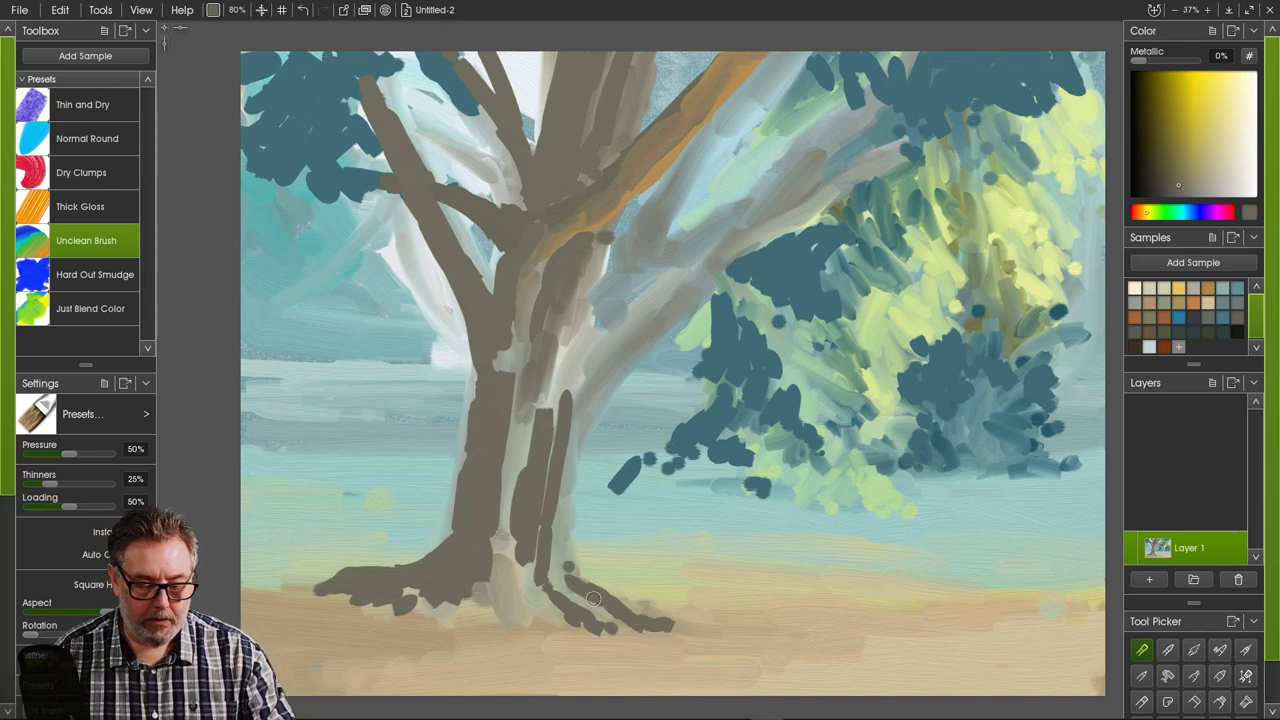
left_click_drag(583, 588, 570, 527)
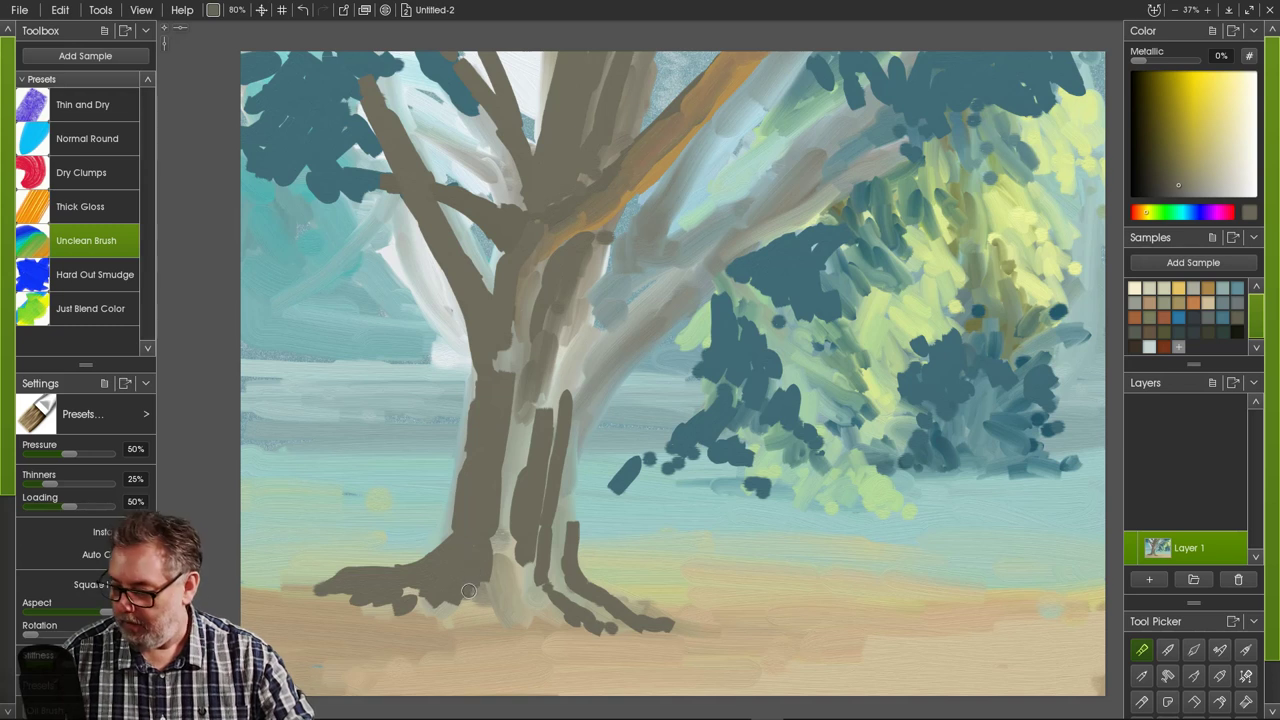
mouse_move(470, 582)
left_mouse_down()
mouse_move(519, 626)
mouse_move(513, 607)
mouse_move(594, 637)
left_mouse_up()
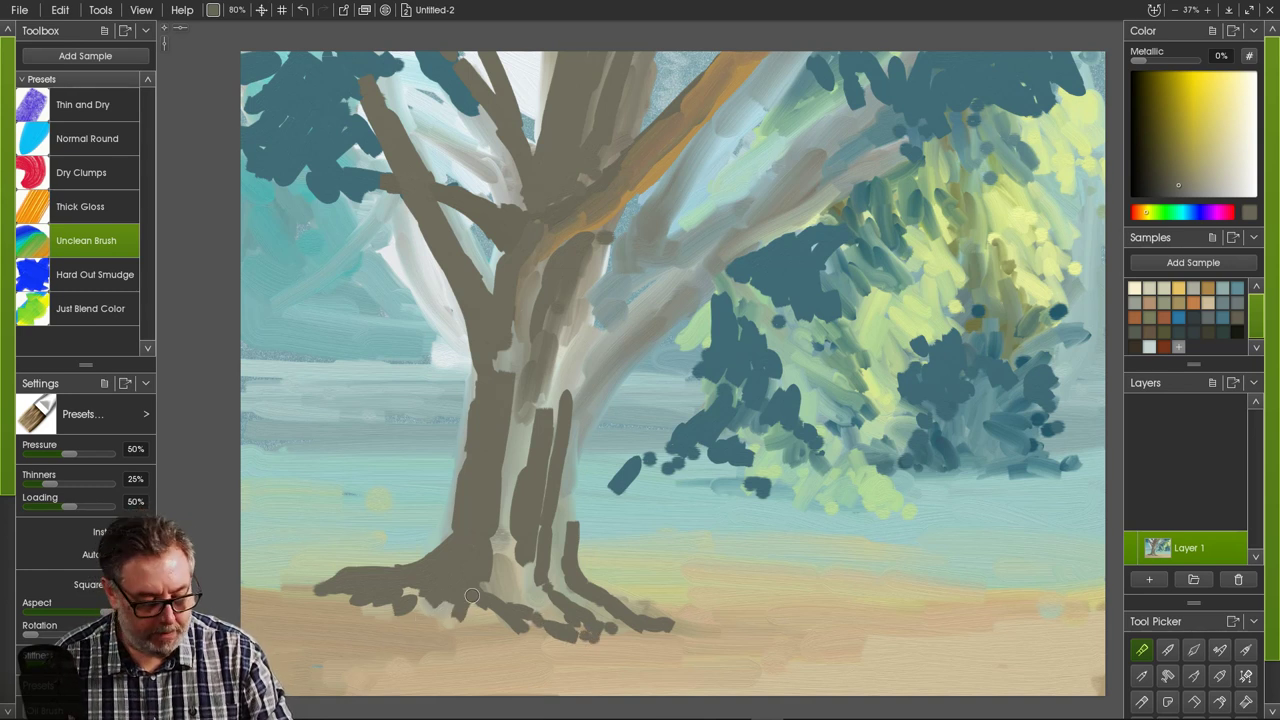
mouse_move(318, 613)
left_mouse_down()
mouse_move(336, 611)
mouse_move(315, 591)
left_mouse_up()
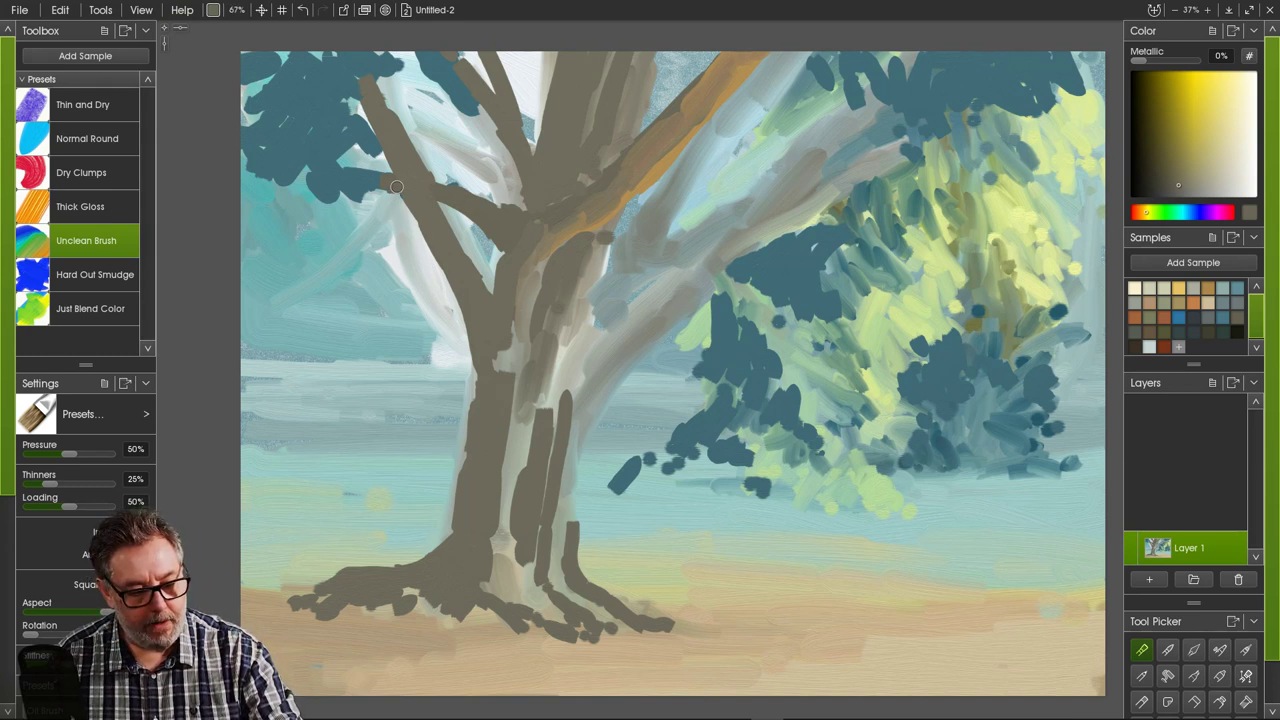
- Paint a thin curved grey-brown branch along the trunk's left side and a short twig reaching left from its base
mouse_move(396, 186)
left_mouse_down()
mouse_move(416, 272)
mouse_move(404, 239)
left_mouse_up()
mouse_move(423, 292)
left_mouse_down()
mouse_move(450, 327)
mouse_move(424, 284)
mouse_move(466, 359)
left_mouse_up()
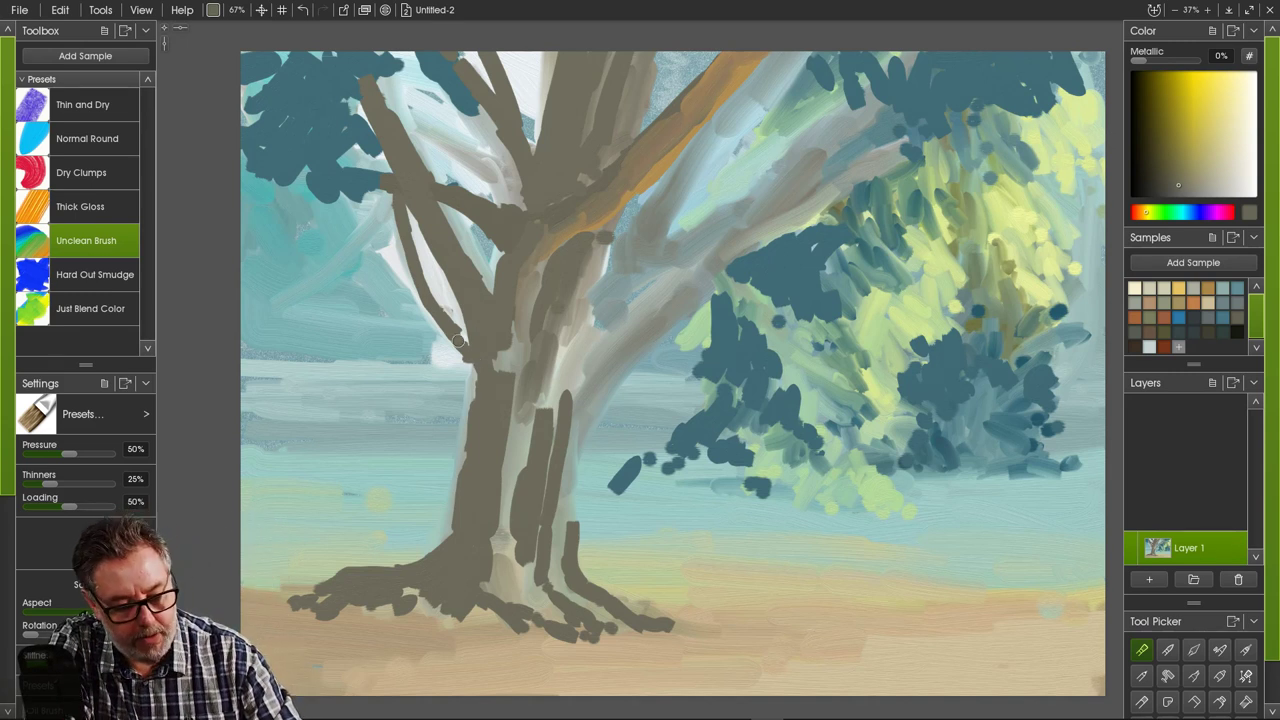
mouse_move(458, 341)
left_mouse_down()
mouse_move(479, 395)
mouse_move(382, 304)
left_mouse_up()
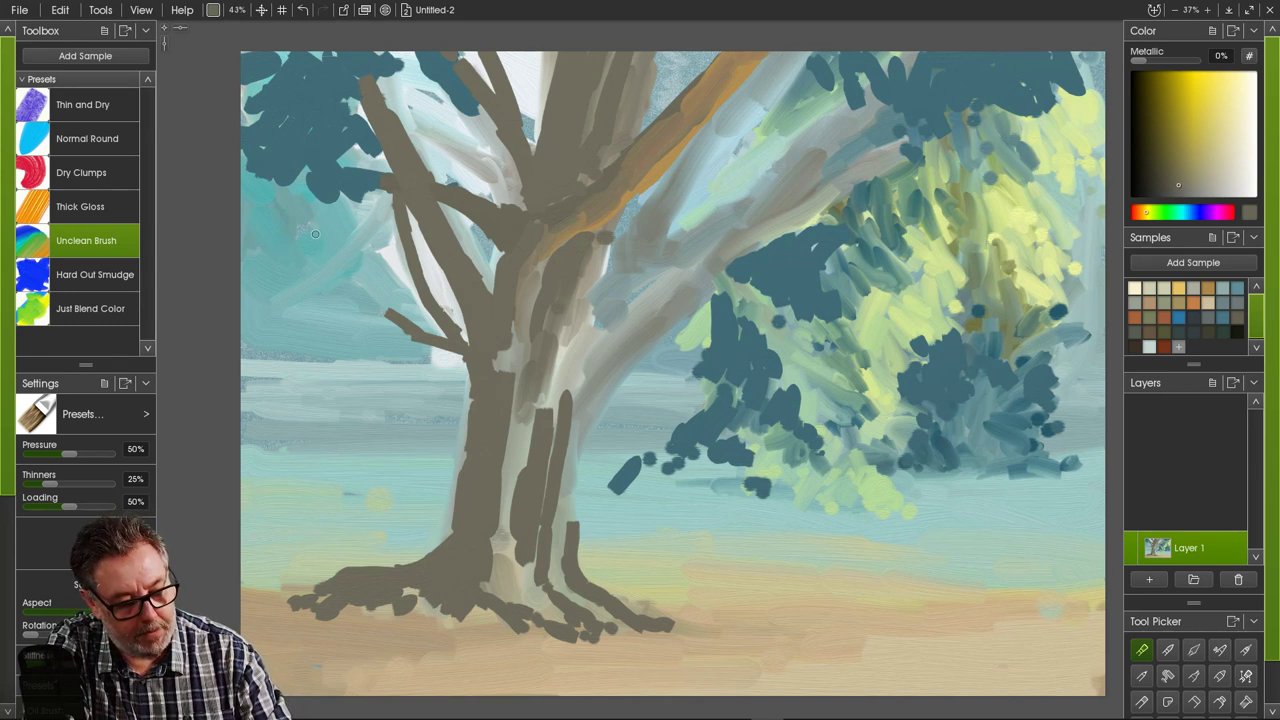
- Paint a long thin grey-brown branch reaching up and left from the trunk, plus a lower one curving out to the left
left_click_drag(348, 267, 386, 316)
left_click_drag(320, 236, 381, 304)
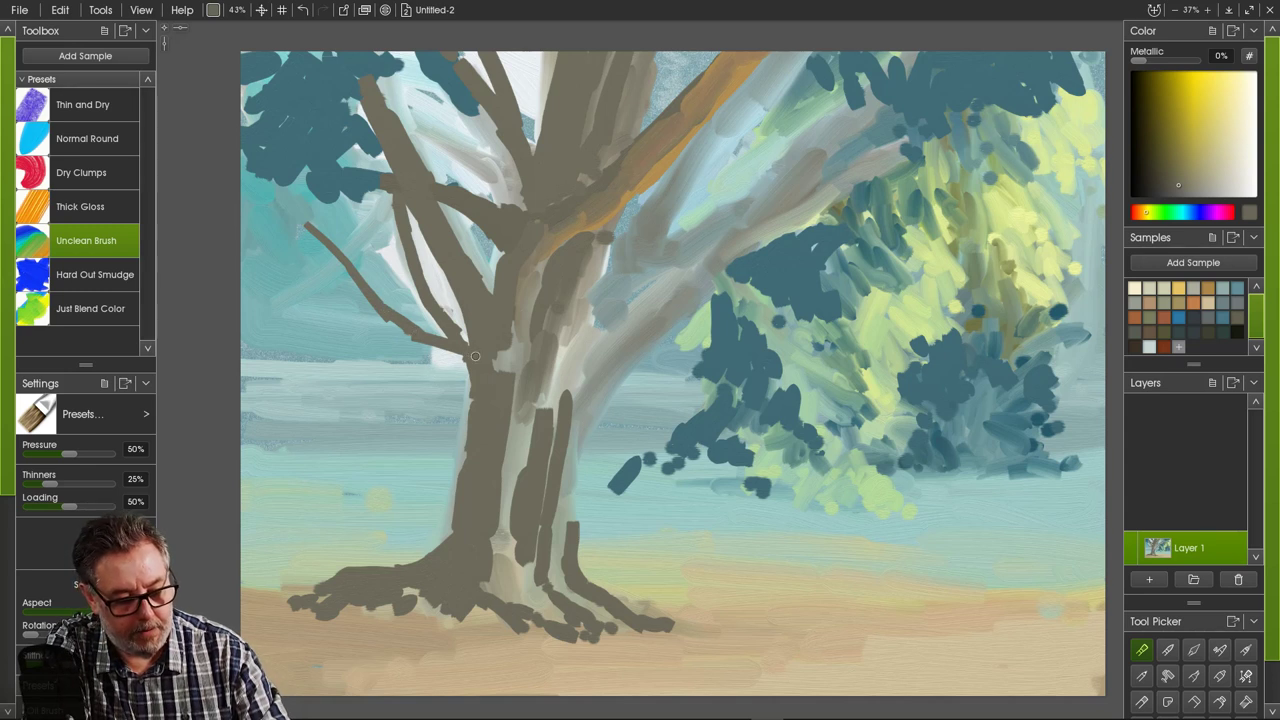
mouse_move(466, 349)
left_mouse_down()
mouse_move(401, 379)
mouse_move(334, 385)
mouse_move(352, 384)
left_mouse_up()
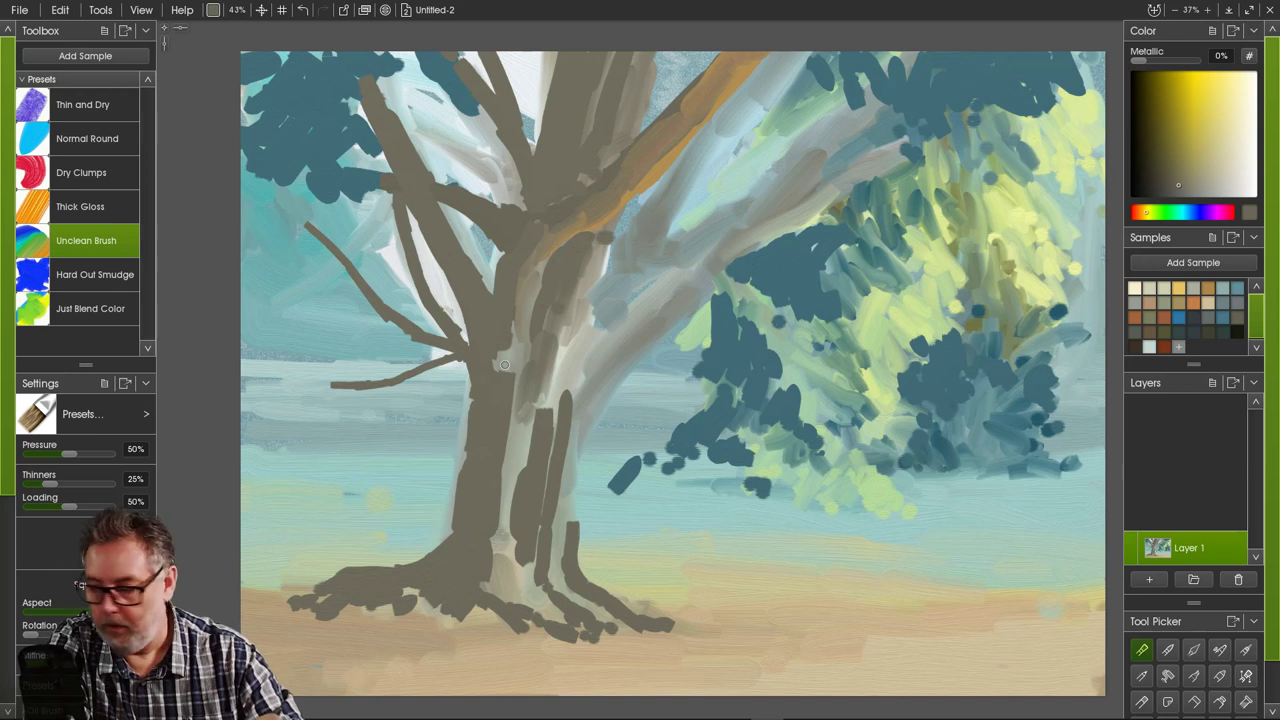
- Enlarge the brush to 100%, darken the upper trunk's right side and paint two grey-brown limbs forking up to the right
mouse_move(545, 283)
left_mouse_down()
mouse_move(552, 339)
mouse_move(578, 290)
left_mouse_up()
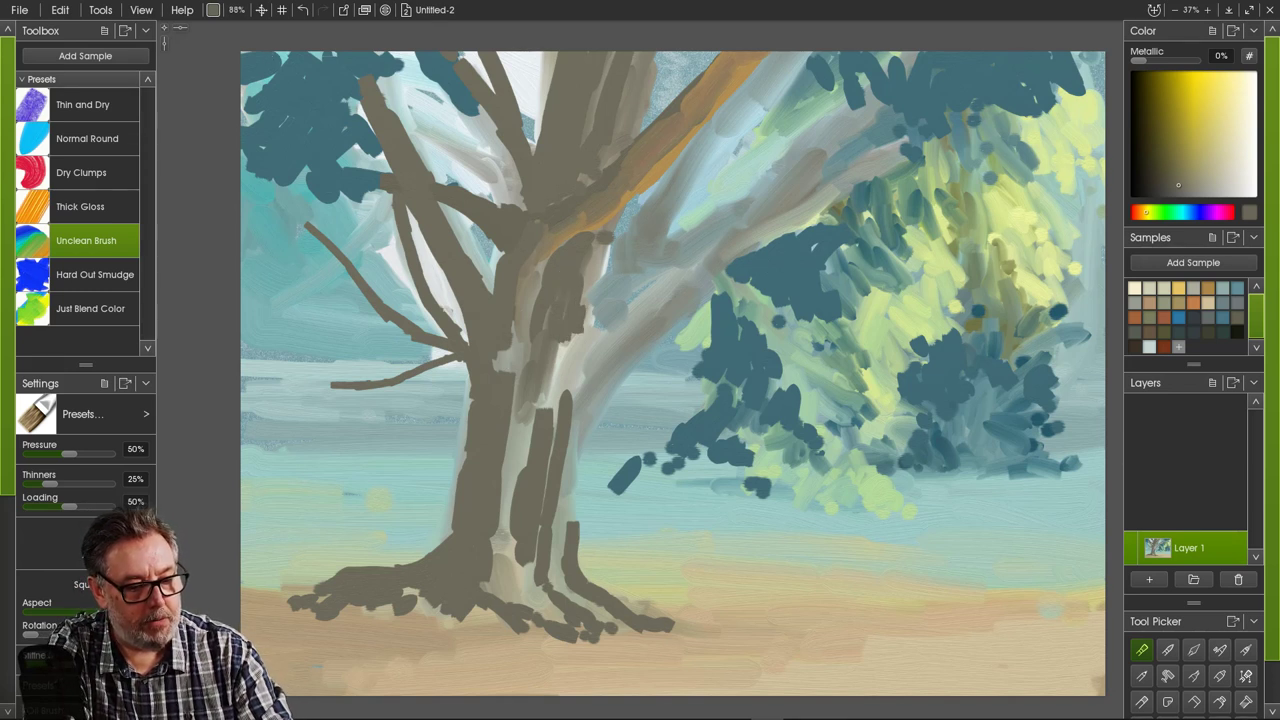
mouse_move(582, 282)
left_mouse_down()
mouse_move(589, 325)
mouse_move(565, 327)
mouse_move(579, 350)
mouse_move(604, 257)
mouse_move(601, 295)
mouse_move(738, 207)
left_mouse_up()
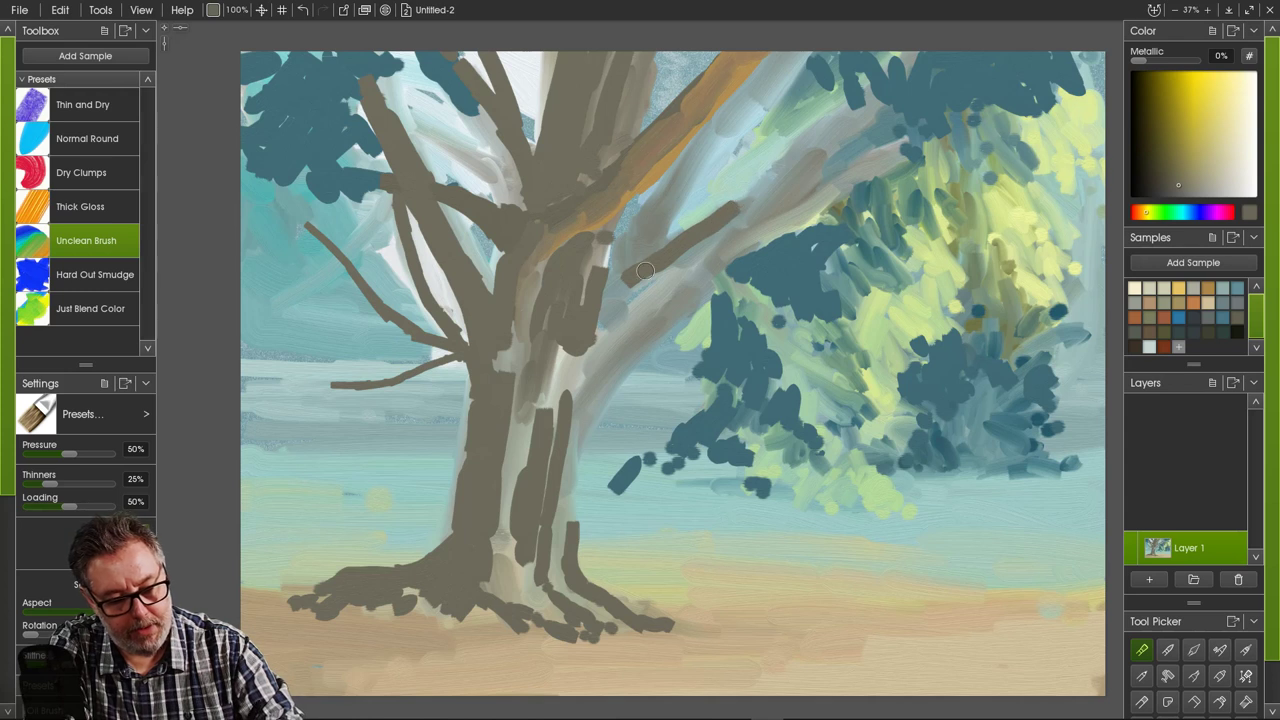
mouse_move(645, 271)
left_mouse_down()
mouse_move(616, 285)
mouse_move(650, 233)
mouse_move(620, 260)
left_mouse_up()
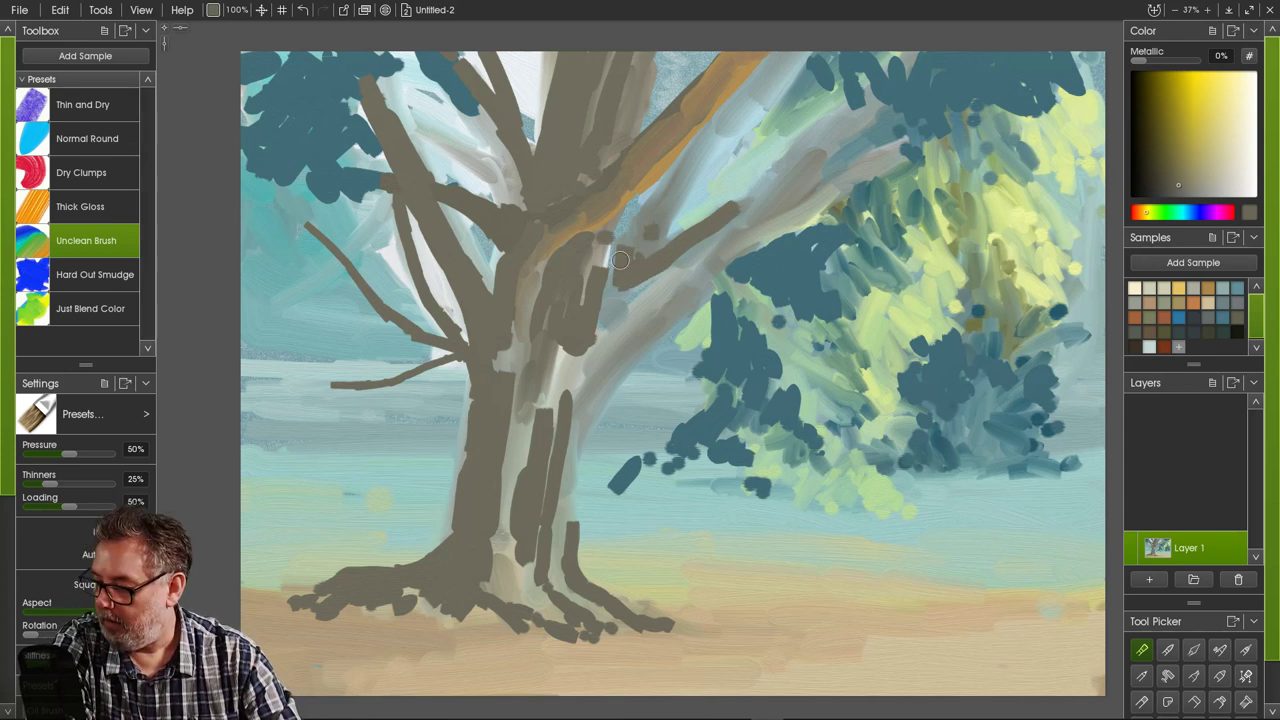
mouse_move(620, 260)
left_mouse_down()
mouse_move(669, 208)
mouse_move(645, 230)
mouse_move(700, 145)
left_mouse_up()
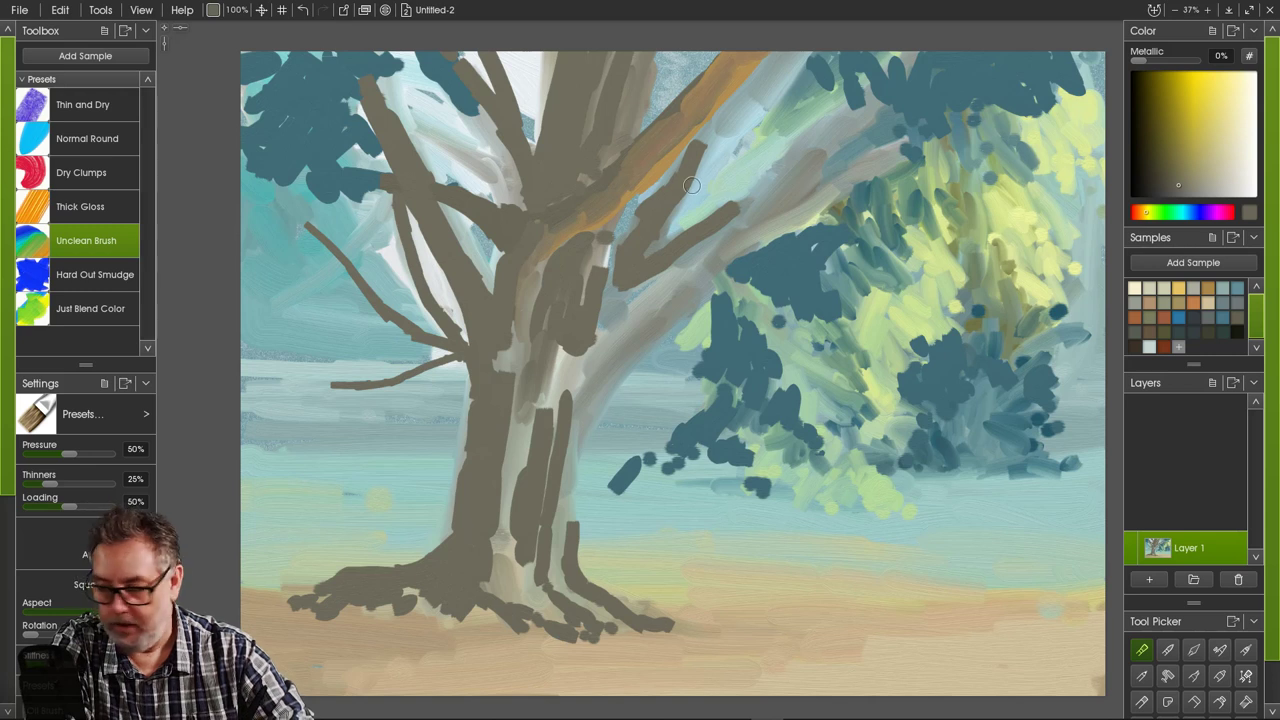
mouse_move(690, 188)
left_mouse_down()
mouse_move(695, 160)
mouse_move(784, 58)
mouse_move(692, 174)
left_mouse_up()
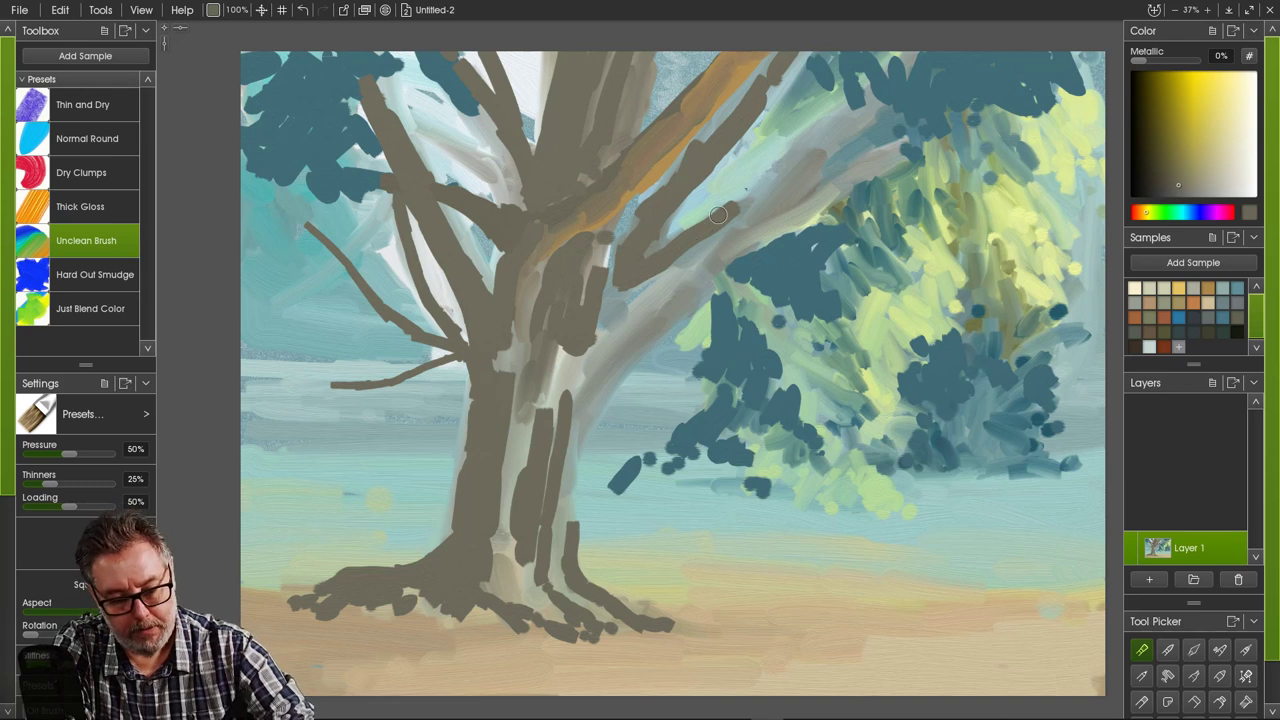
- Extend the right-hand limbs in grey-brown toward the upper right foliage and join the lower one to the trunk's right edge
left_click_drag(718, 215, 758, 187)
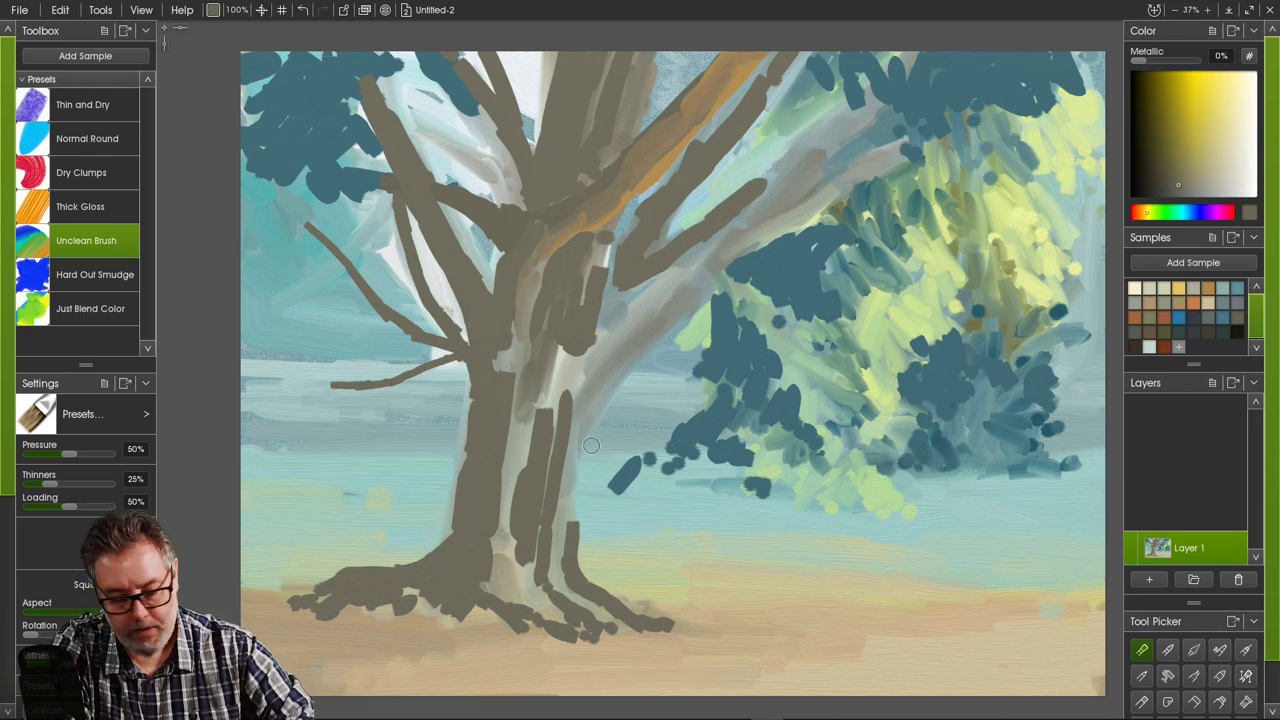
left_click_drag(620, 380, 580, 432)
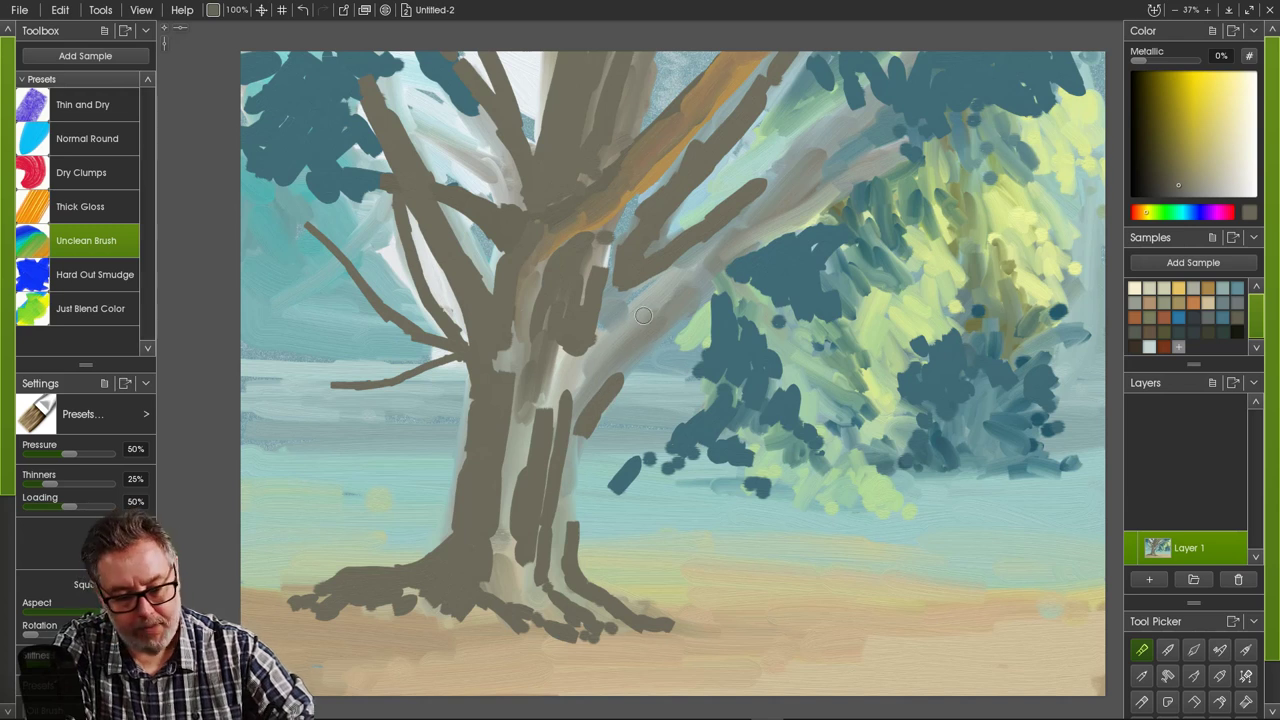
mouse_move(664, 309)
left_mouse_down()
mouse_move(614, 352)
mouse_move(676, 280)
mouse_move(590, 369)
mouse_move(614, 355)
mouse_move(663, 298)
mouse_move(571, 354)
left_mouse_up()
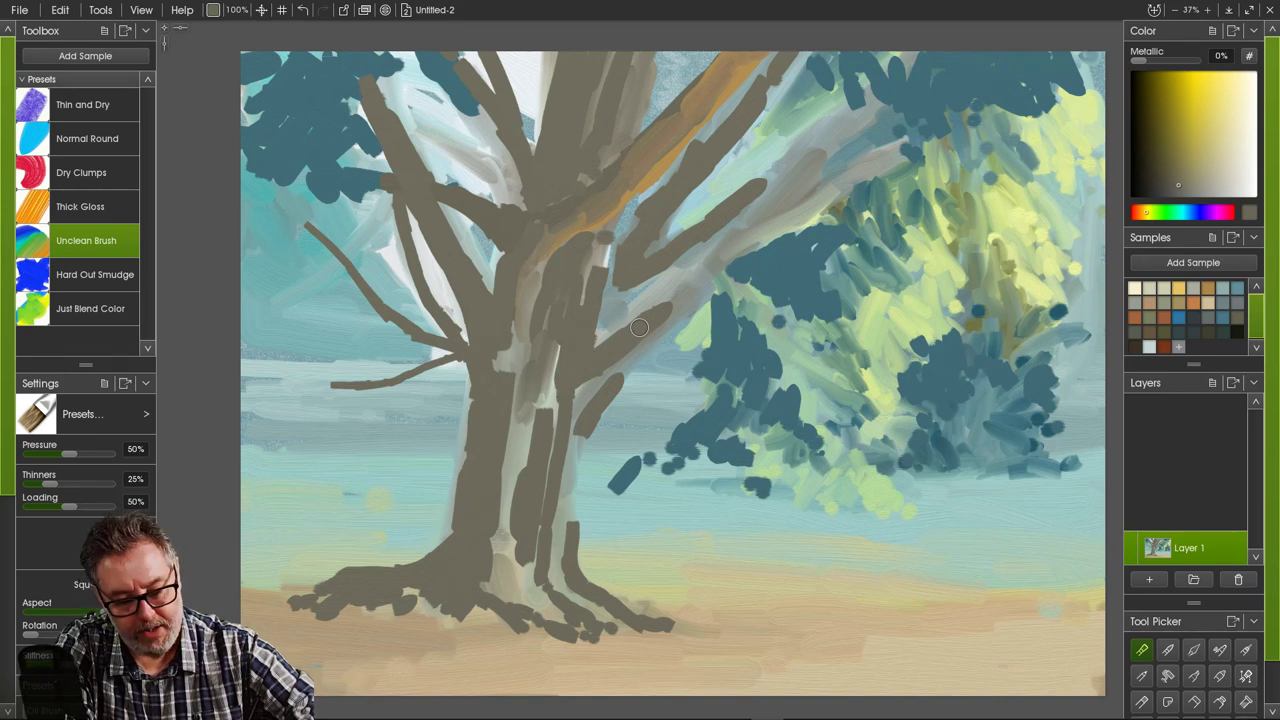
mouse_move(639, 327)
left_mouse_down()
mouse_move(835, 150)
mouse_move(885, 83)
mouse_move(789, 217)
left_mouse_up()
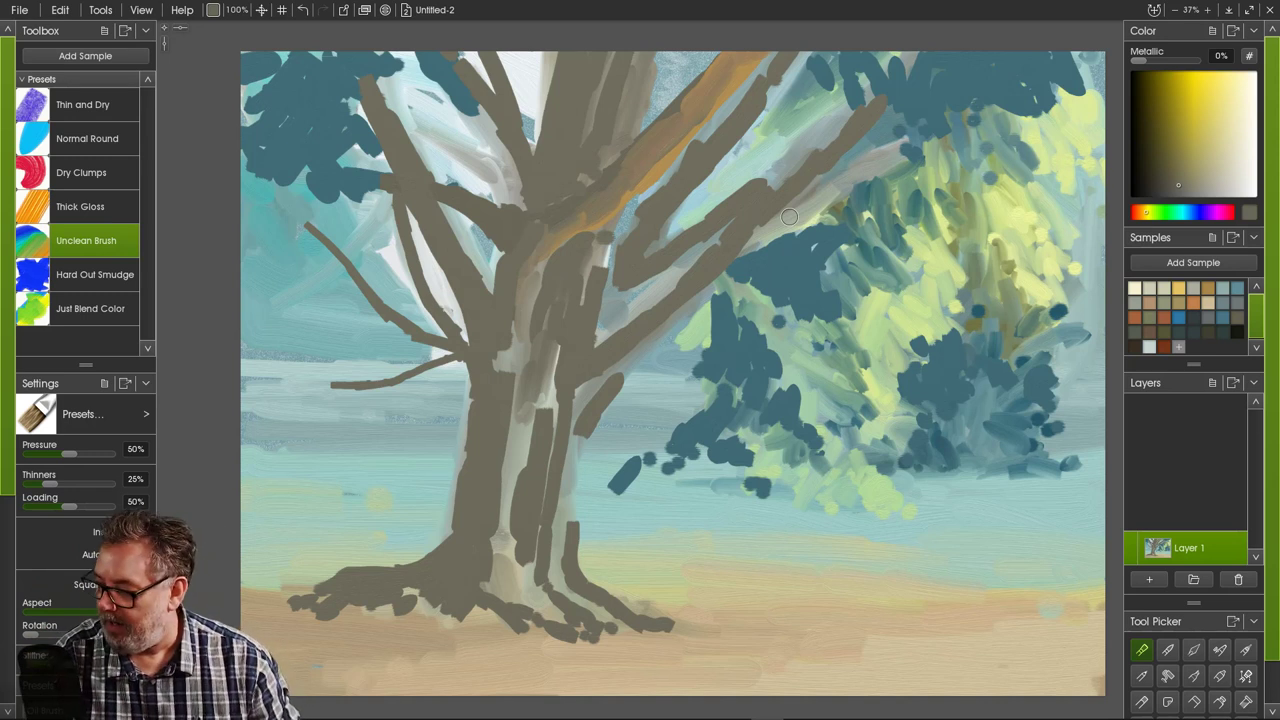
- Paint a pale grey strip down the lower trunk's right side and cover it with an off-white highlight
left_click(550, 401, "alt")
mouse_move(550, 421)
left_mouse_down()
mouse_move(586, 427)
mouse_move(575, 467)
mouse_move(591, 426)
mouse_move(577, 476)
mouse_move(590, 416)
mouse_move(573, 525)
left_mouse_up()
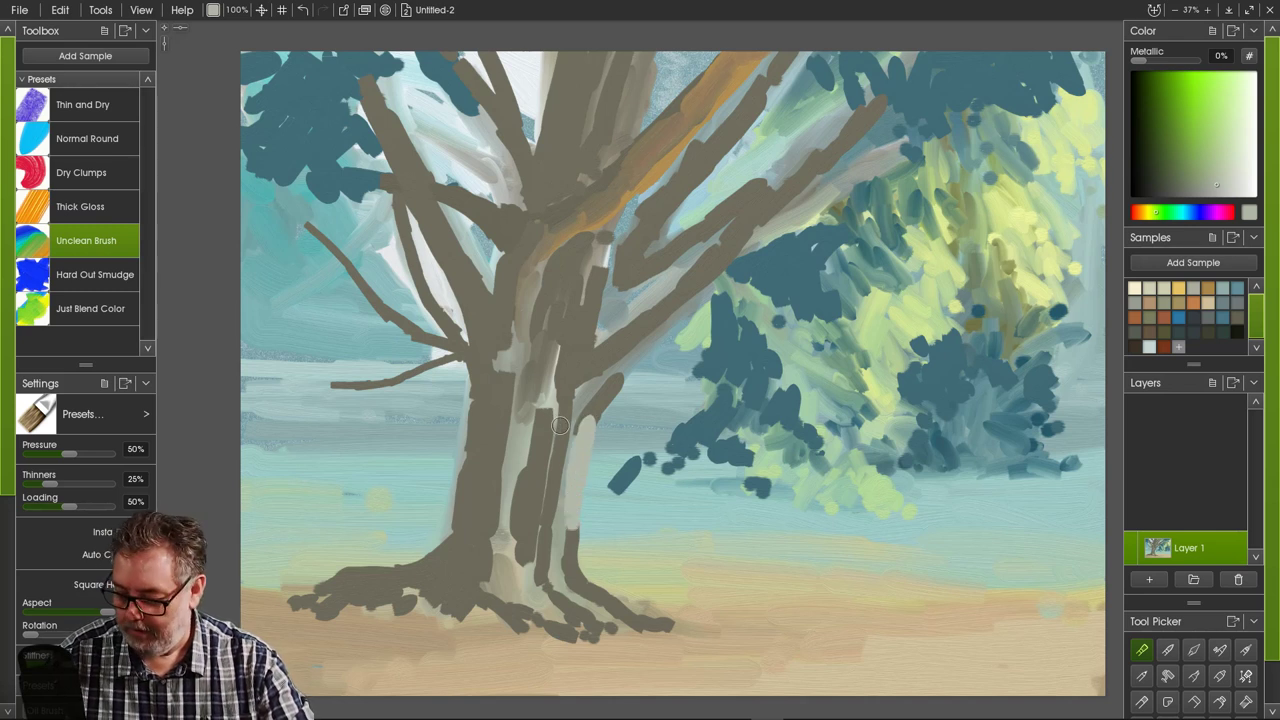
left_click(1247, 161)
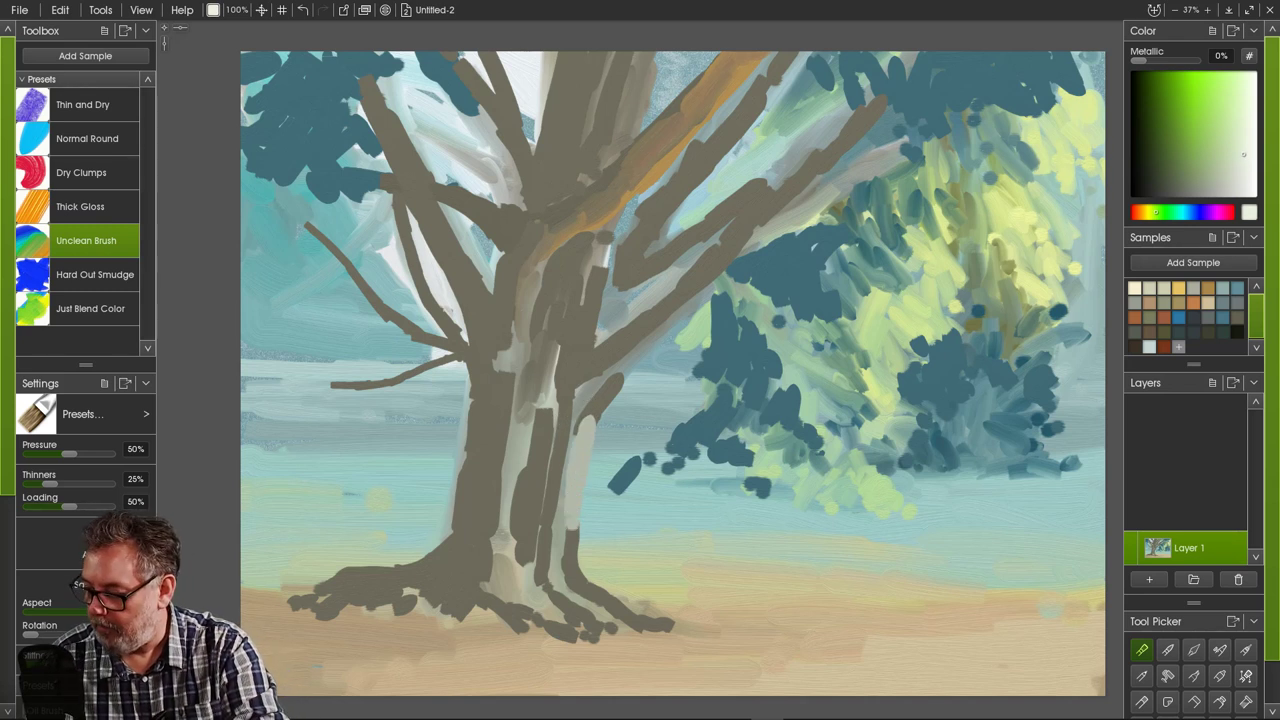
left_click_drag(600, 387, 578, 486)
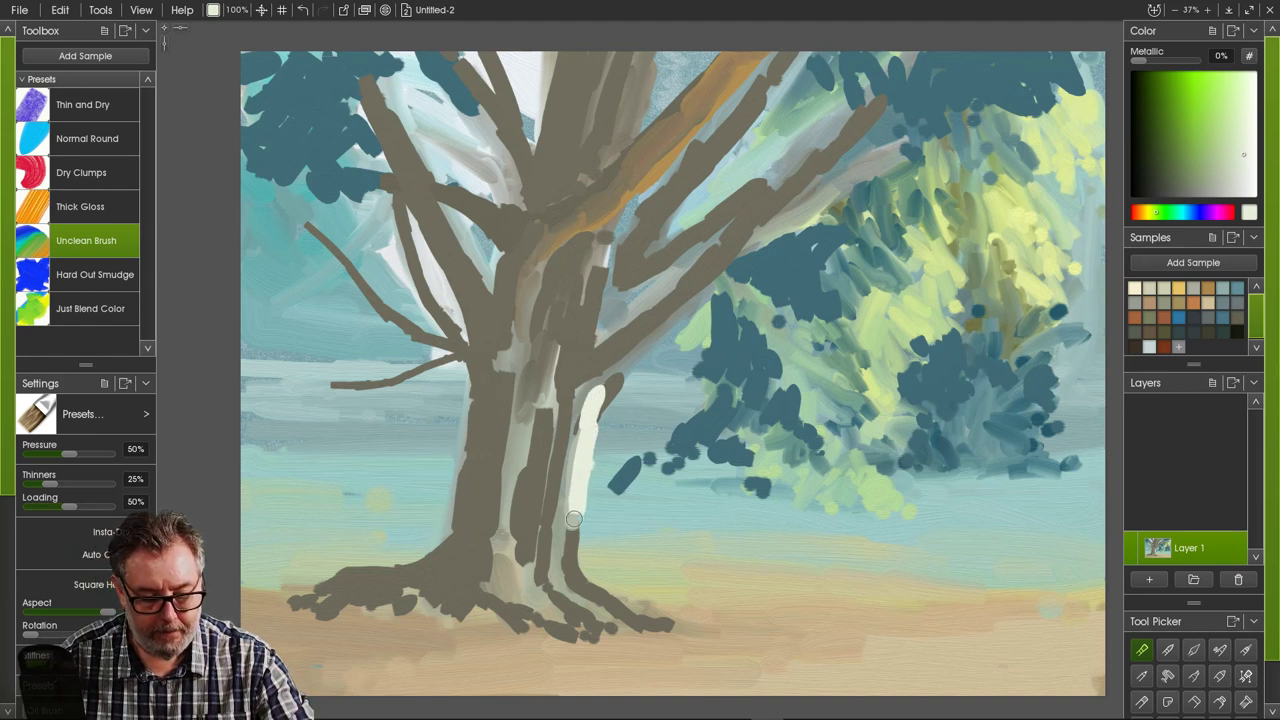
left_click_drag(577, 498, 570, 562)
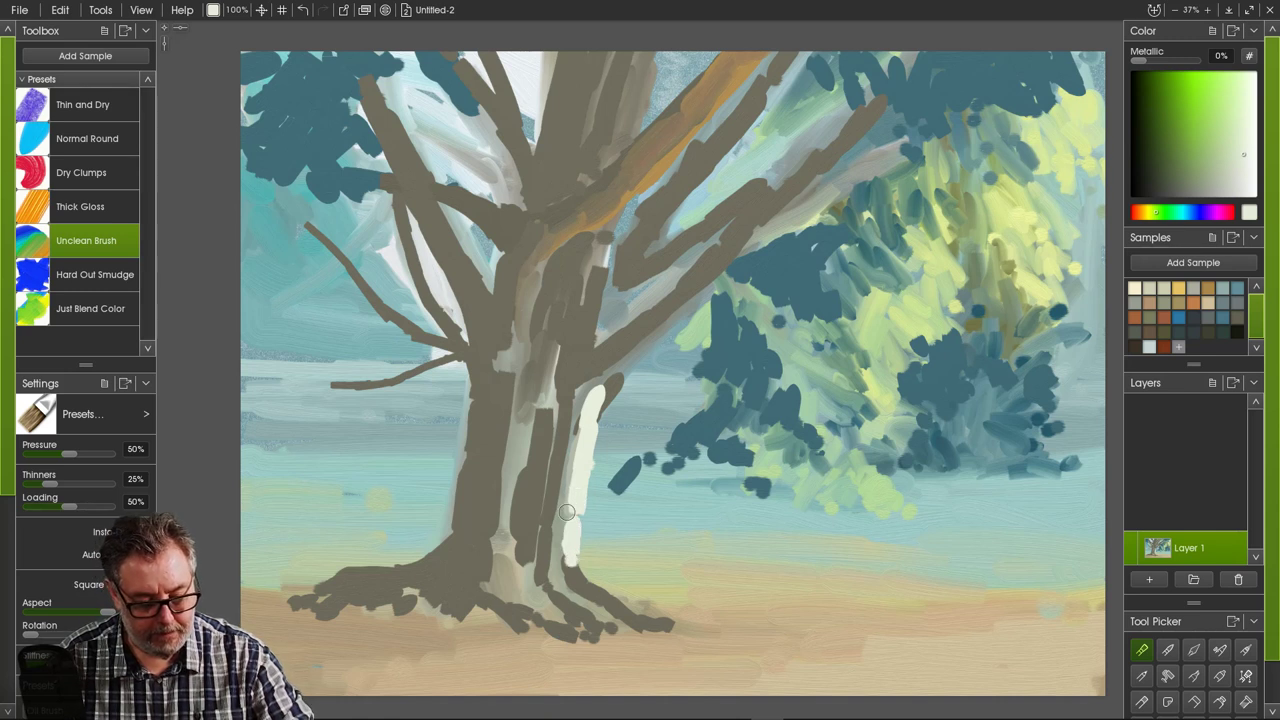
left_click_drag(576, 470, 572, 565)
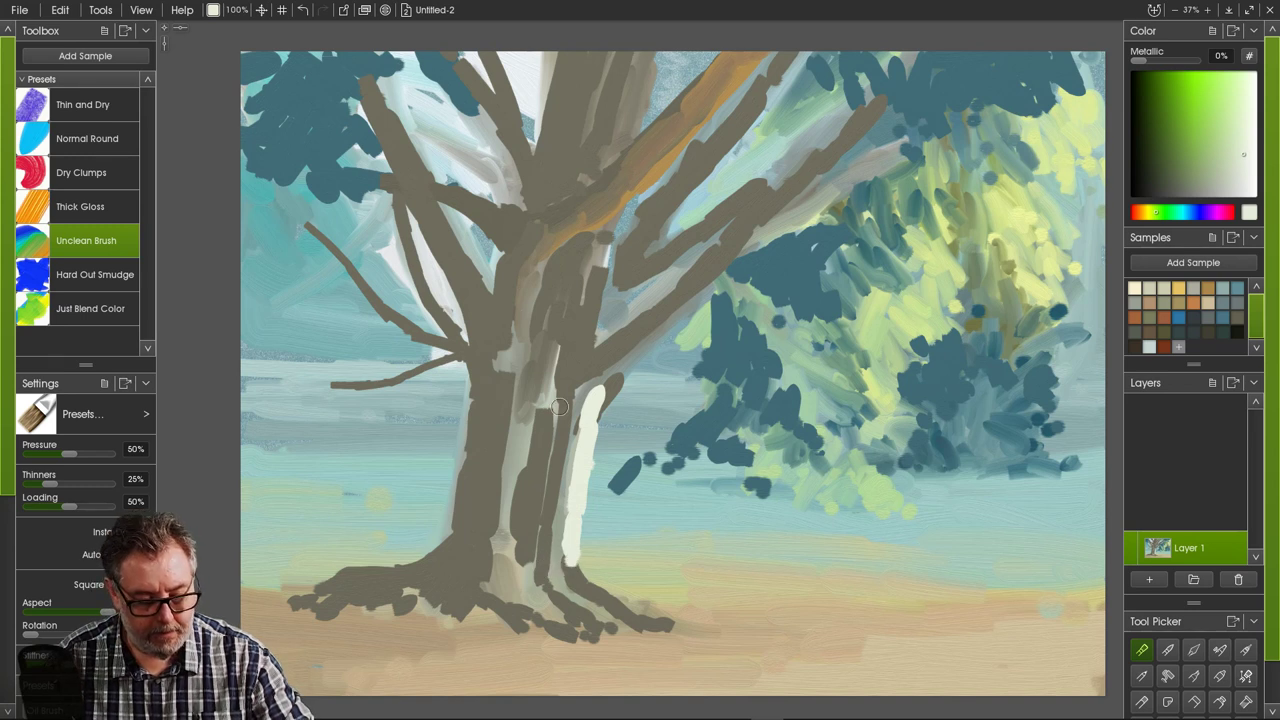
- Sample the trunk's light grey and soften the inner edge and top of the off-white highlight with it
left_click(567, 521, "alt")
mouse_move(573, 467)
left_mouse_down()
mouse_move(572, 511)
mouse_move(576, 475)
left_mouse_up()
left_click_drag(566, 536, 576, 579)
left_click_drag(572, 461, 577, 475)
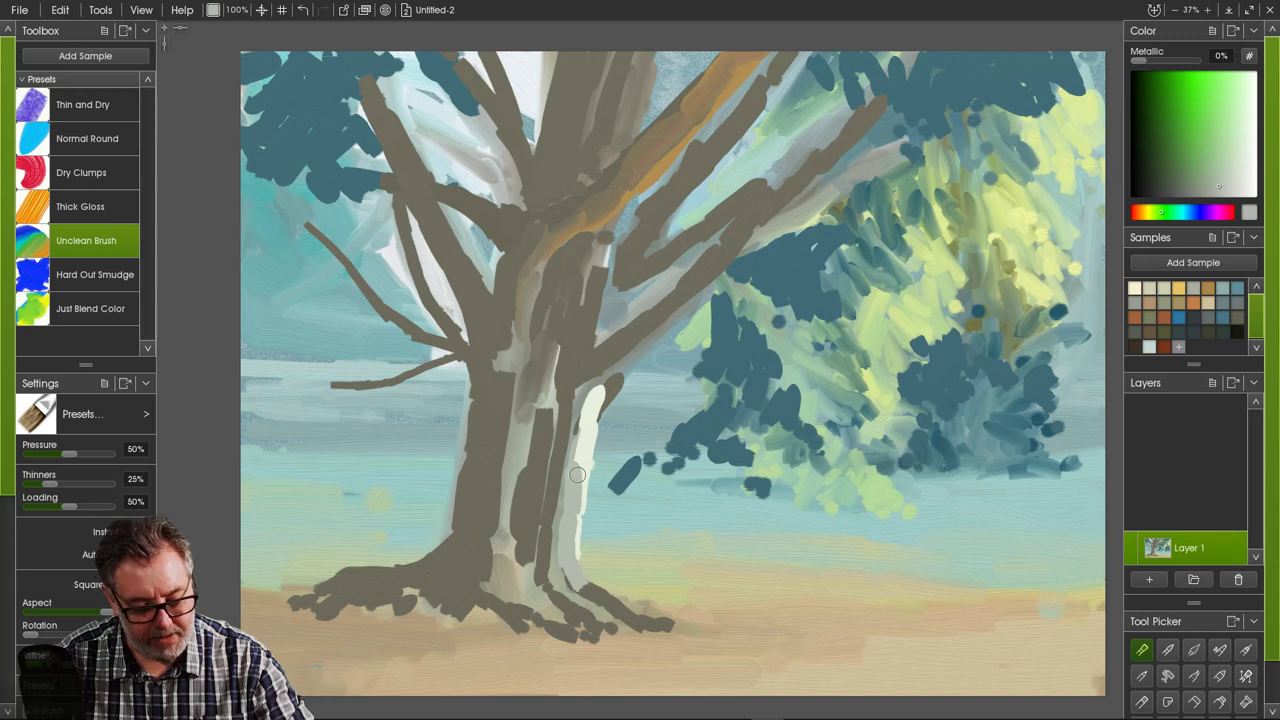
mouse_move(582, 422)
left_mouse_down()
mouse_move(580, 476)
mouse_move(575, 465)
left_mouse_up()
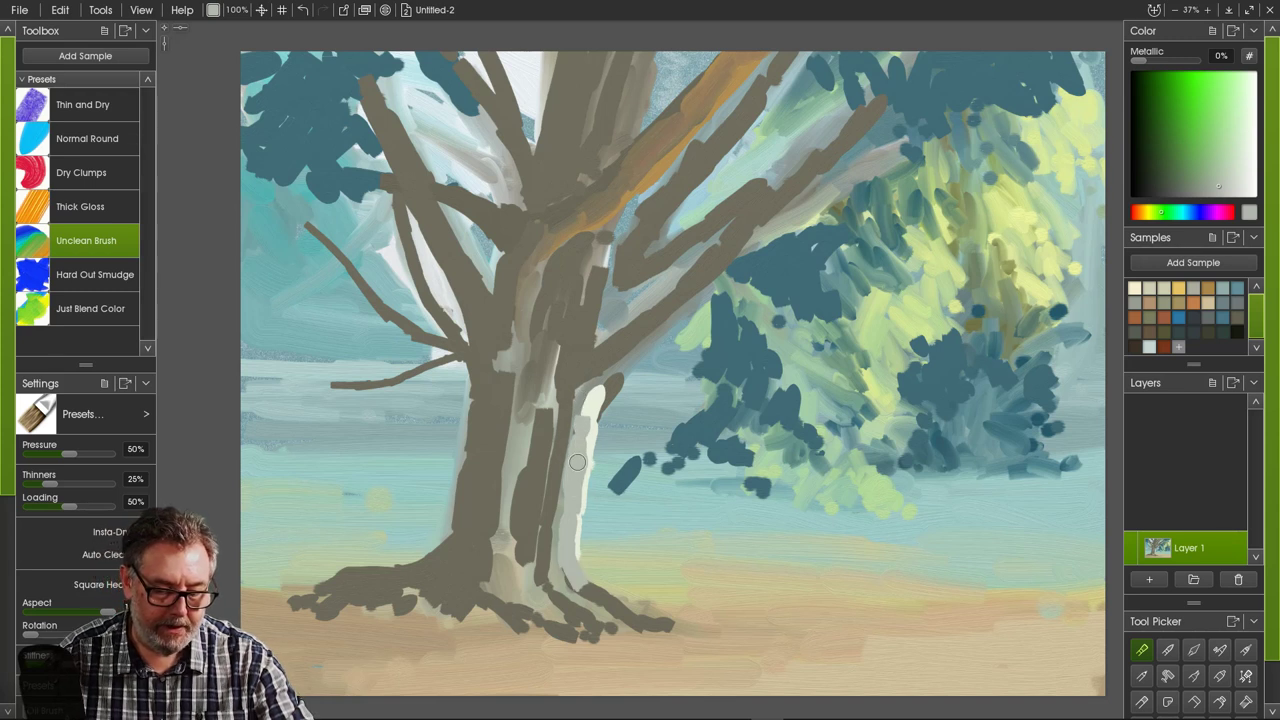
left_click_drag(583, 392, 580, 446)
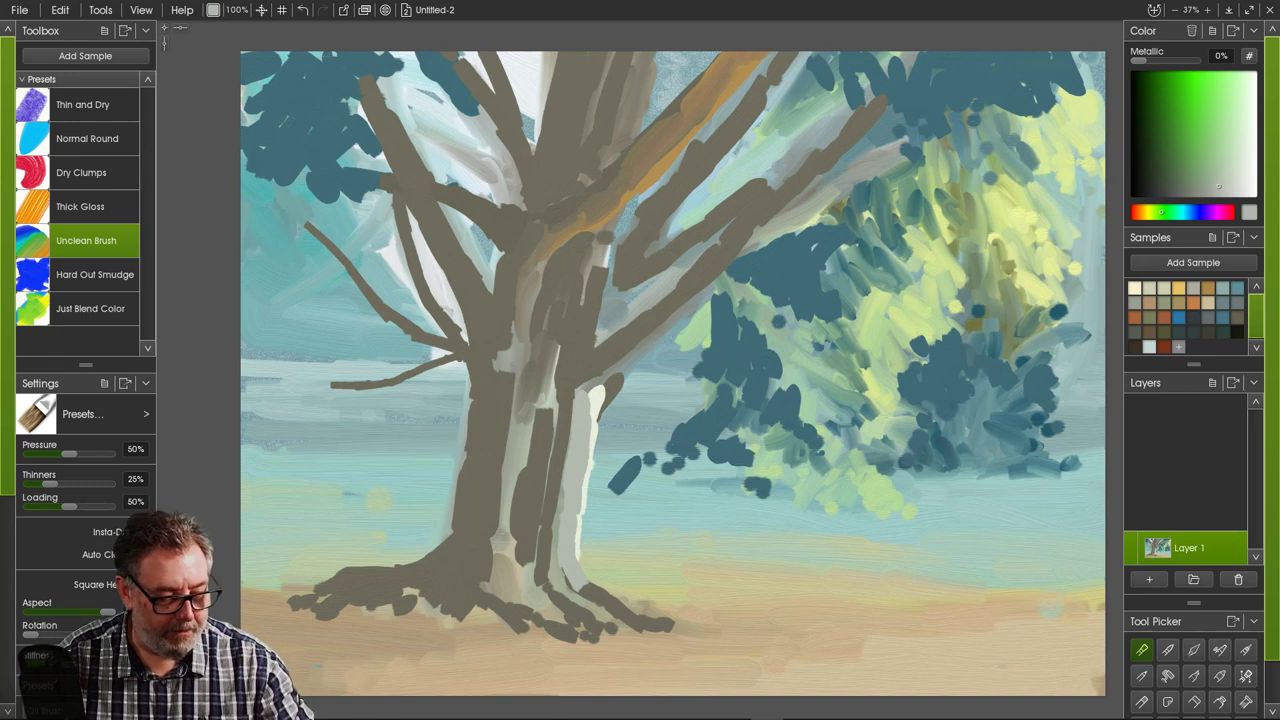
left_click_drag(592, 392, 586, 434)
- Sample pale tones from the highlight and blend them down the trunk's right side to the root
left_click(600, 392, "alt")
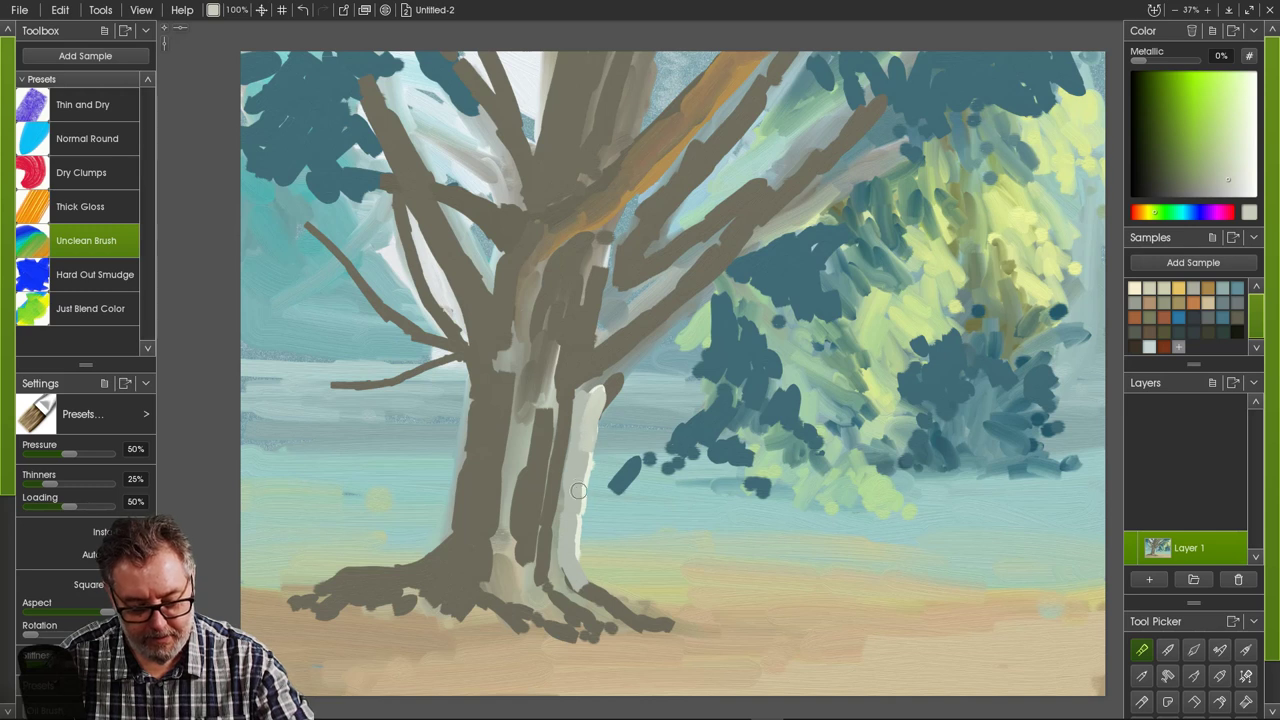
key("alt")
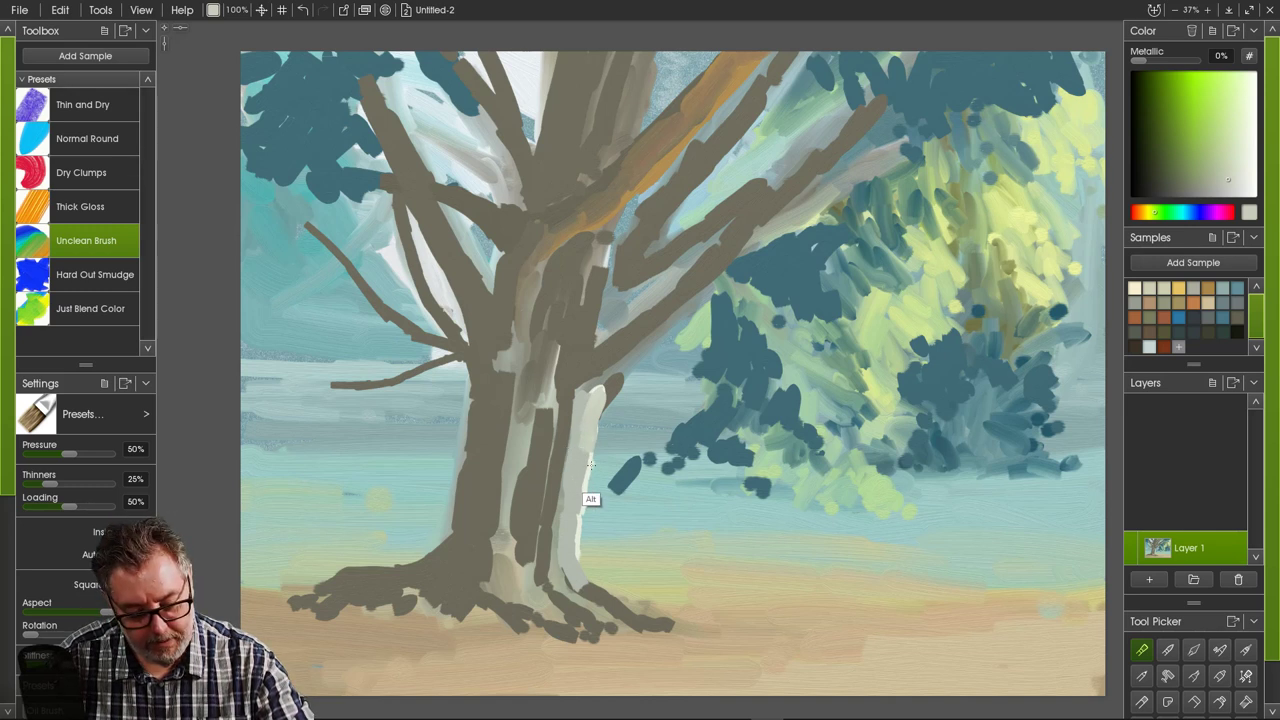
left_click(585, 464, "alt")
mouse_move(573, 515)
left_mouse_down()
mouse_move(585, 447)
mouse_move(580, 472)
left_mouse_up()
left_click(568, 551)
left_click(569, 566)
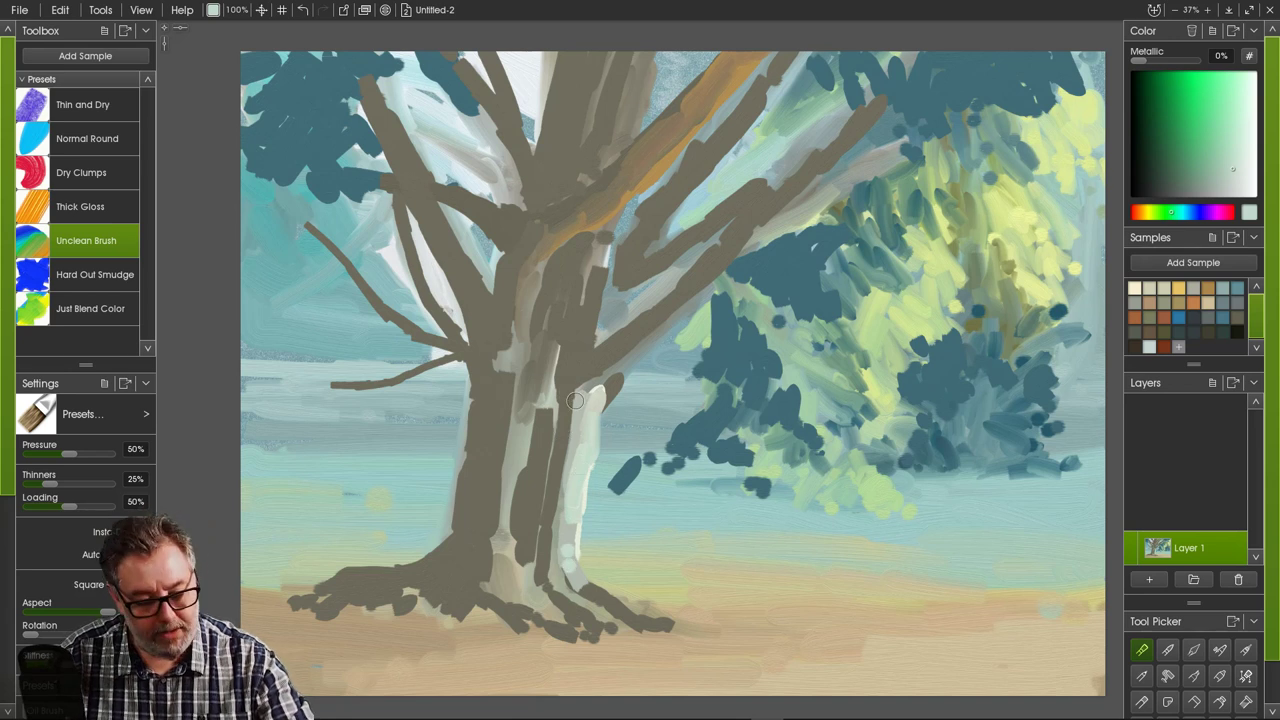
- Reduce the brush to 69% and carry the pale highlight up into the right fork and along the limb's underside
mouse_move(581, 406)
left_mouse_down()
mouse_move(579, 342)
mouse_move(584, 417)
mouse_move(586, 386)
left_mouse_up()
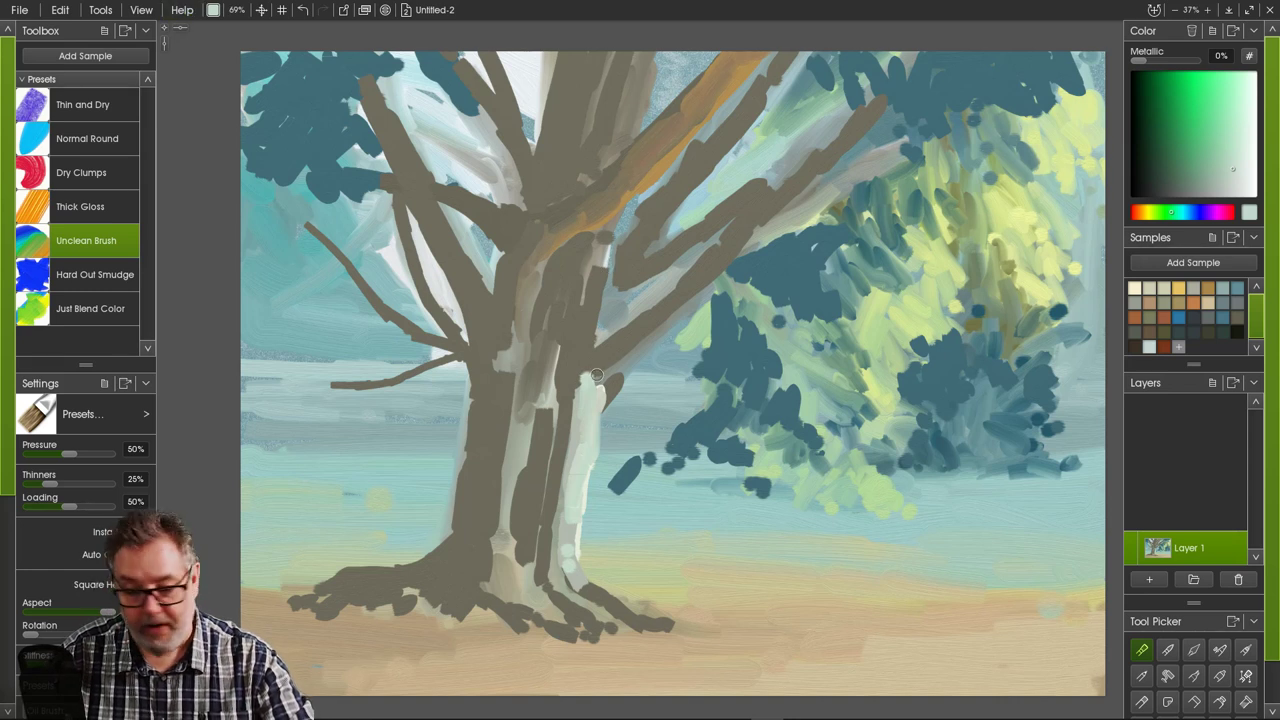
left_click_drag(584, 348, 587, 419)
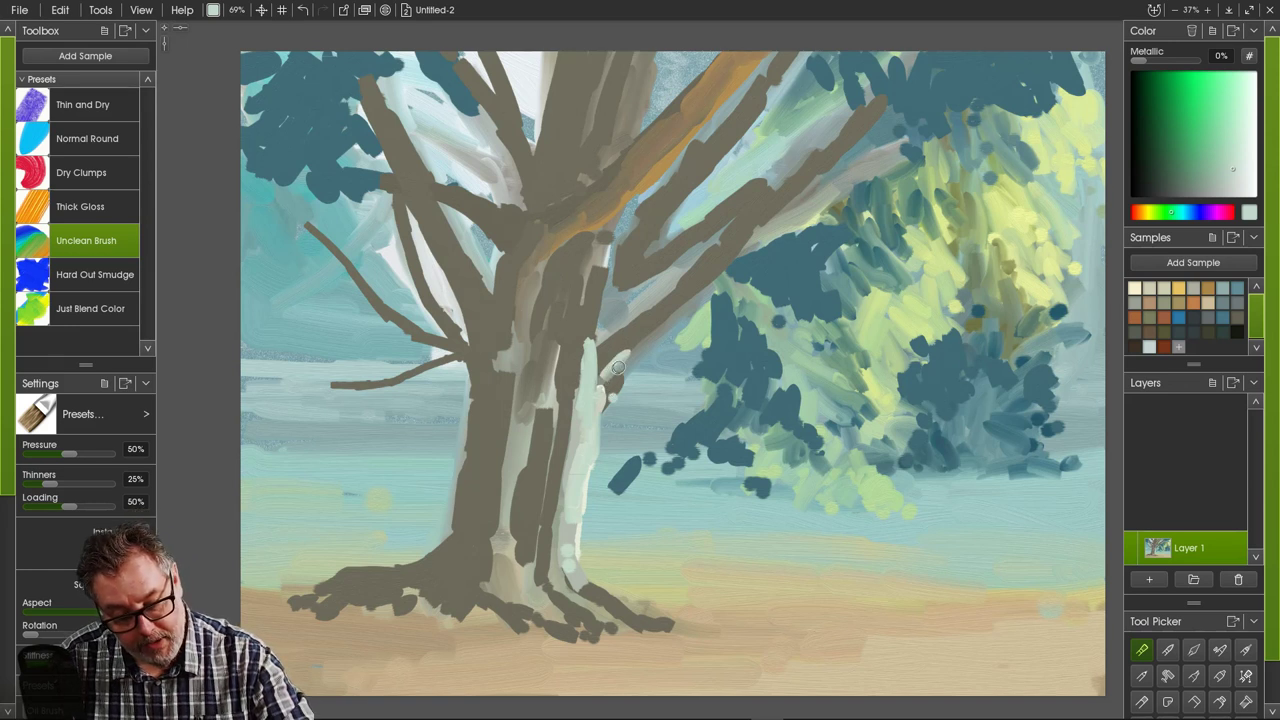
mouse_move(618, 368)
left_mouse_down()
mouse_move(597, 418)
mouse_move(598, 390)
left_mouse_up()
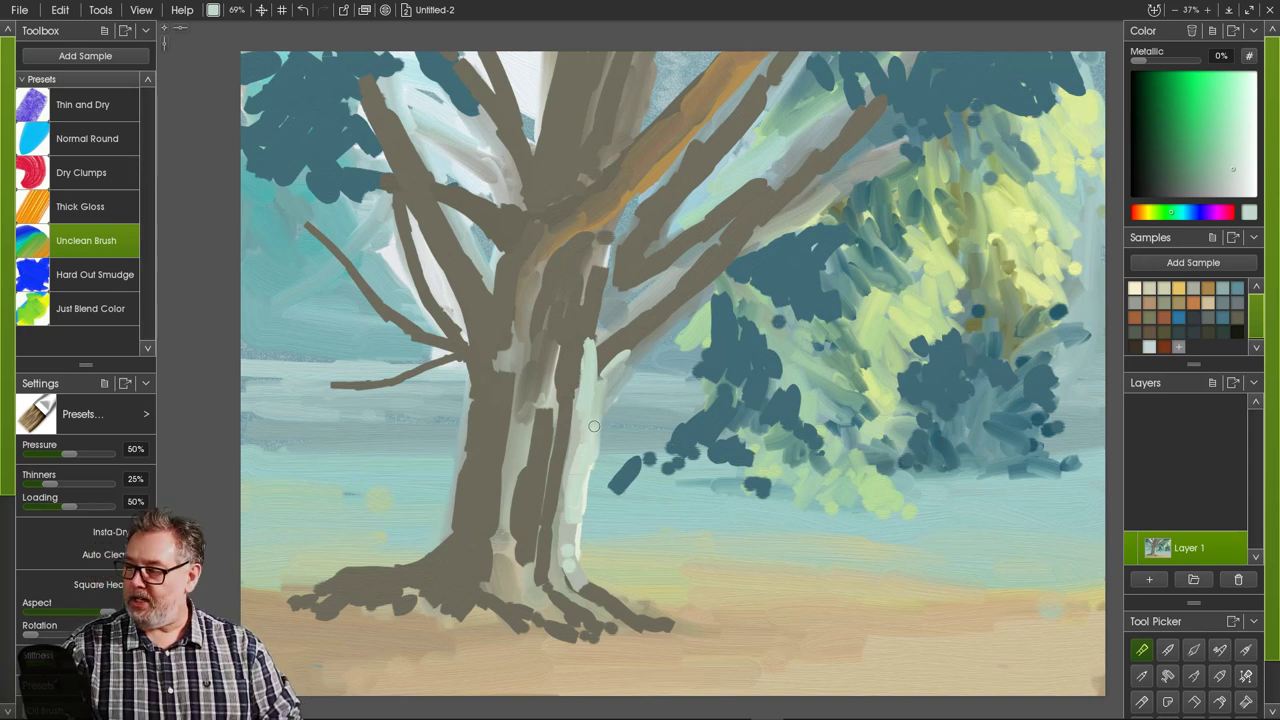
left_click_drag(687, 303, 640, 357)
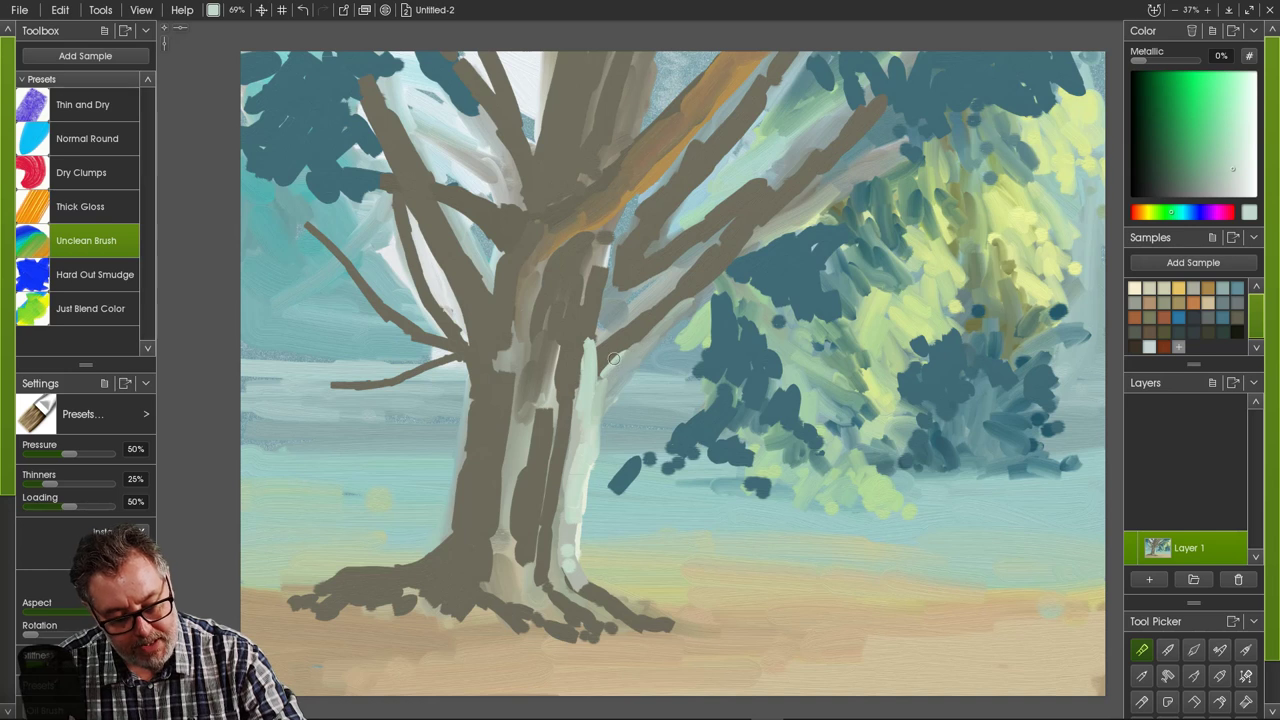
right_click(601, 375)
left_click(718, 241)
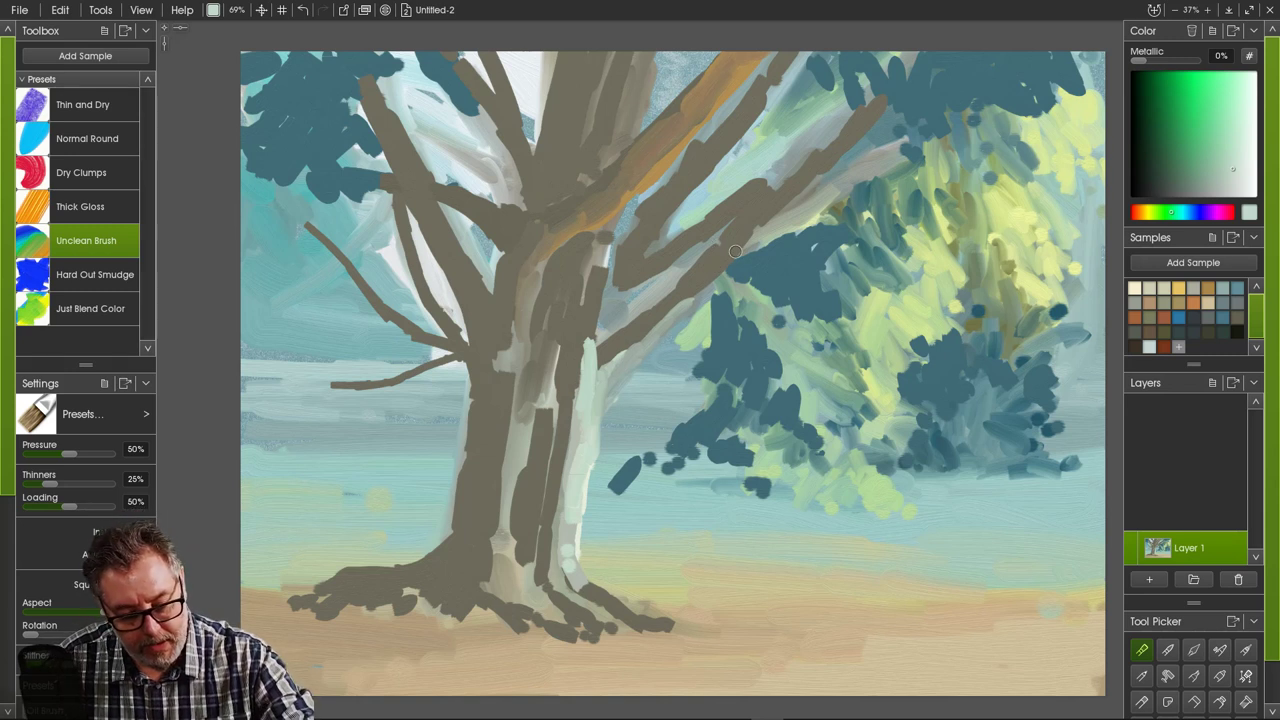
left_click_drag(690, 300, 792, 197)
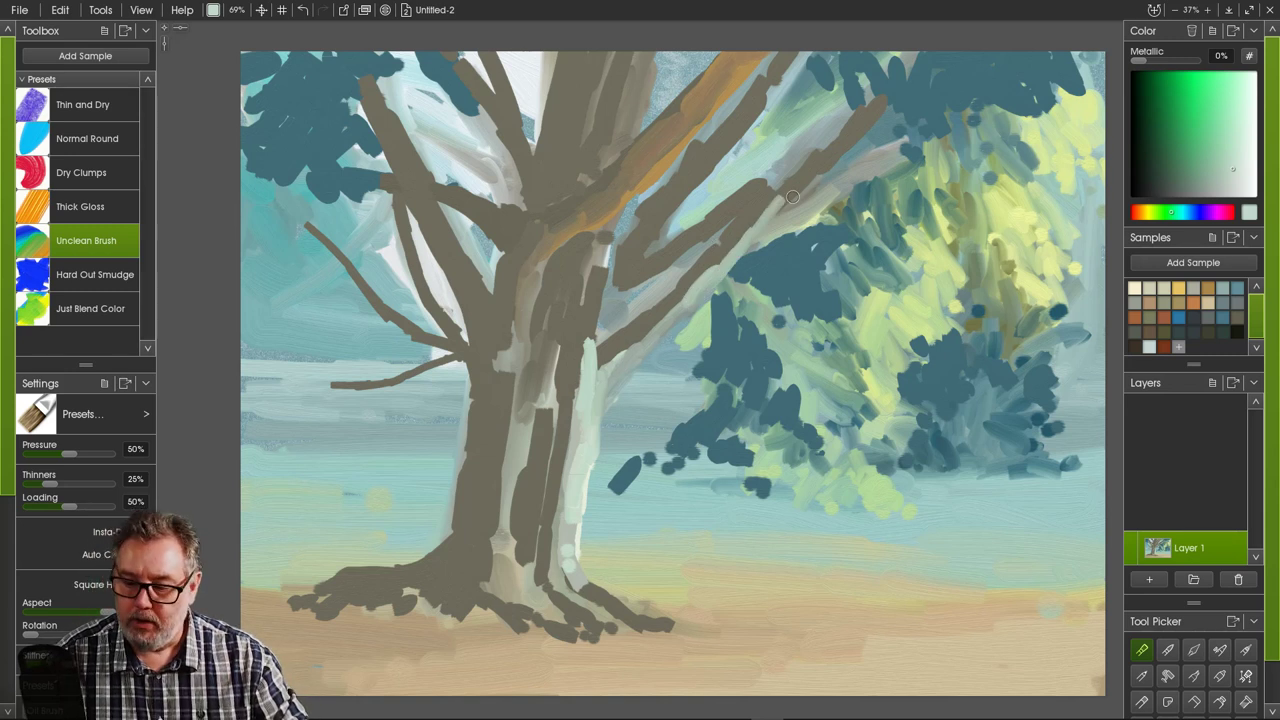
- Choose the orange-brown colour sample and blend it along the underside of the right limb down to the trunk
left_click(1150, 317)
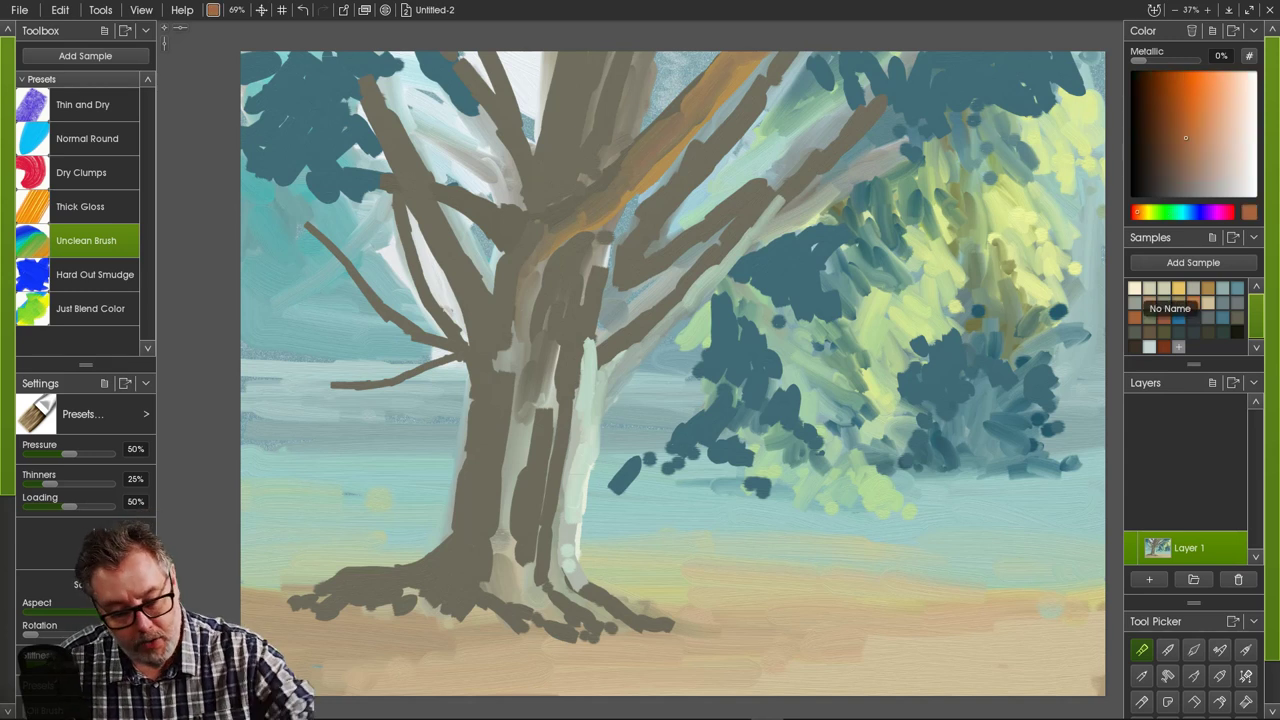
left_click_drag(761, 221, 741, 241)
mouse_move(785, 196)
left_mouse_down()
mouse_move(759, 223)
mouse_move(802, 182)
mouse_move(704, 281)
left_mouse_up()
mouse_move(745, 235)
left_mouse_down()
mouse_move(712, 279)
mouse_move(781, 221)
mouse_move(677, 318)
left_mouse_up()
mouse_move(705, 275)
left_mouse_down()
mouse_move(632, 367)
mouse_move(702, 297)
left_mouse_up()
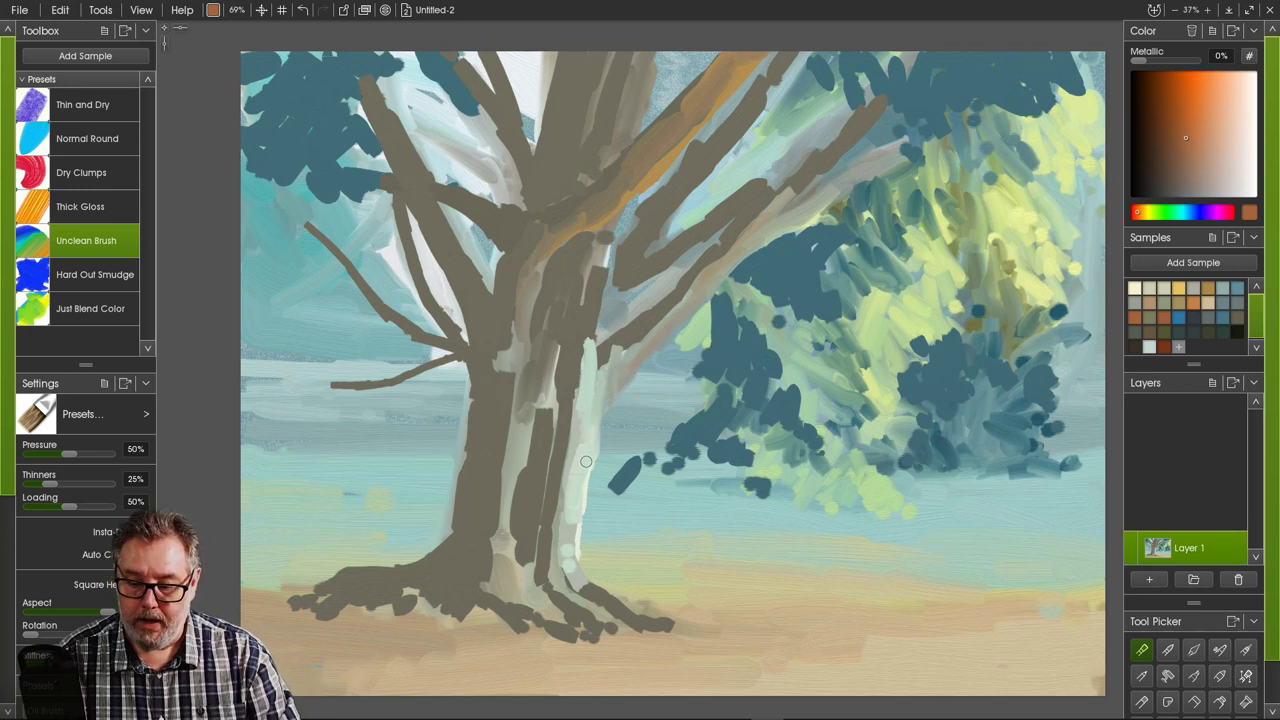
left_click_drag(677, 309, 604, 379)
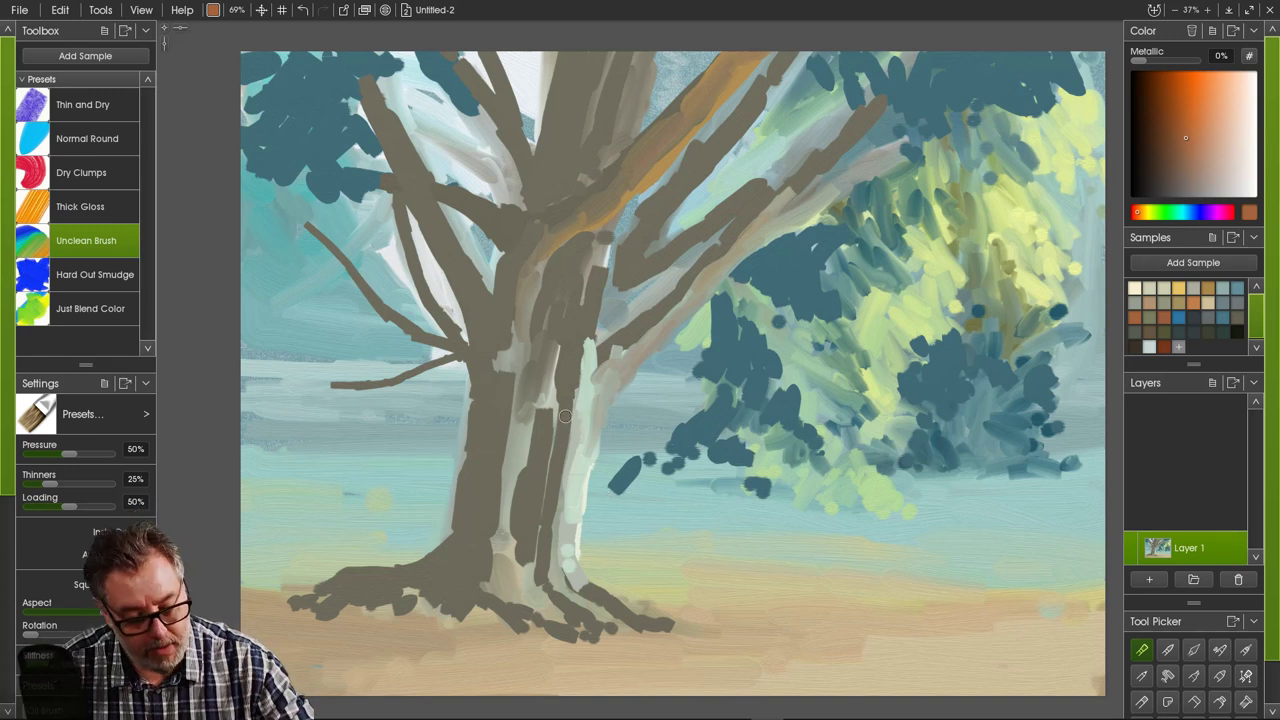
- Glaze orange-brown strokes down the lower trunk's right edge and over its central light and shadow strips
left_click_drag(558, 472, 553, 580)
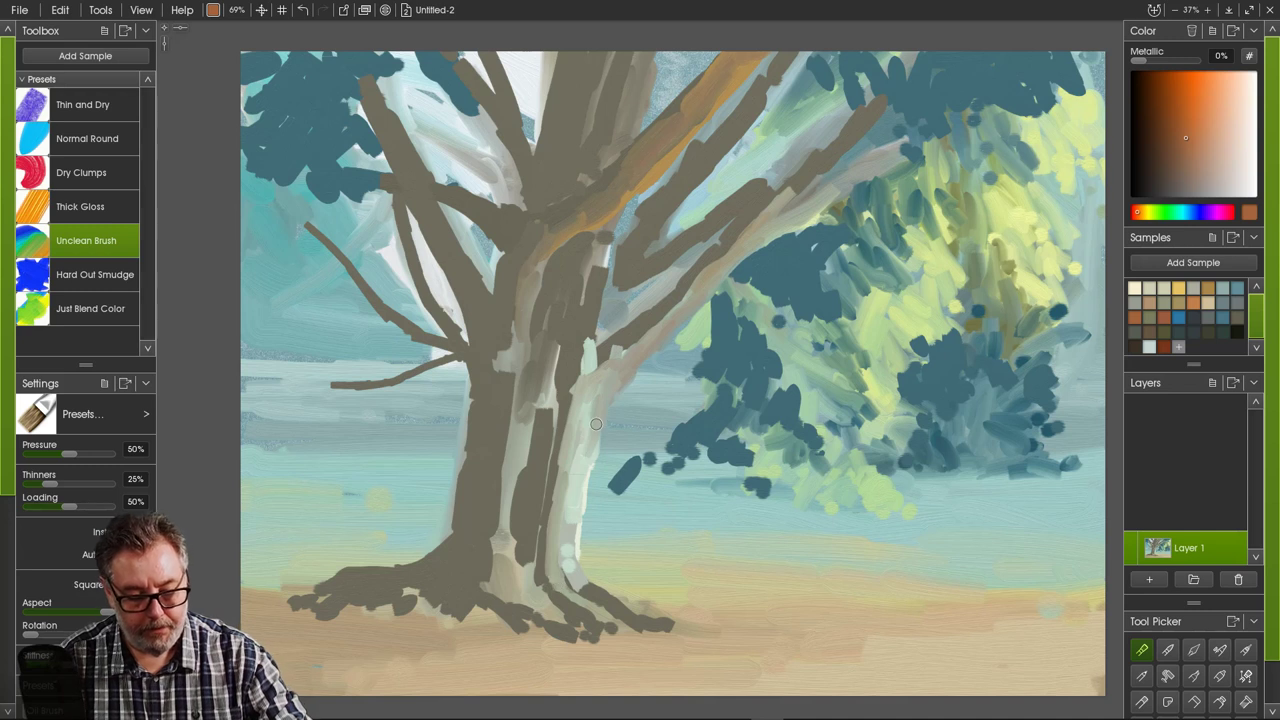
left_click_drag(590, 456, 579, 543)
left_click_drag(591, 449, 580, 566)
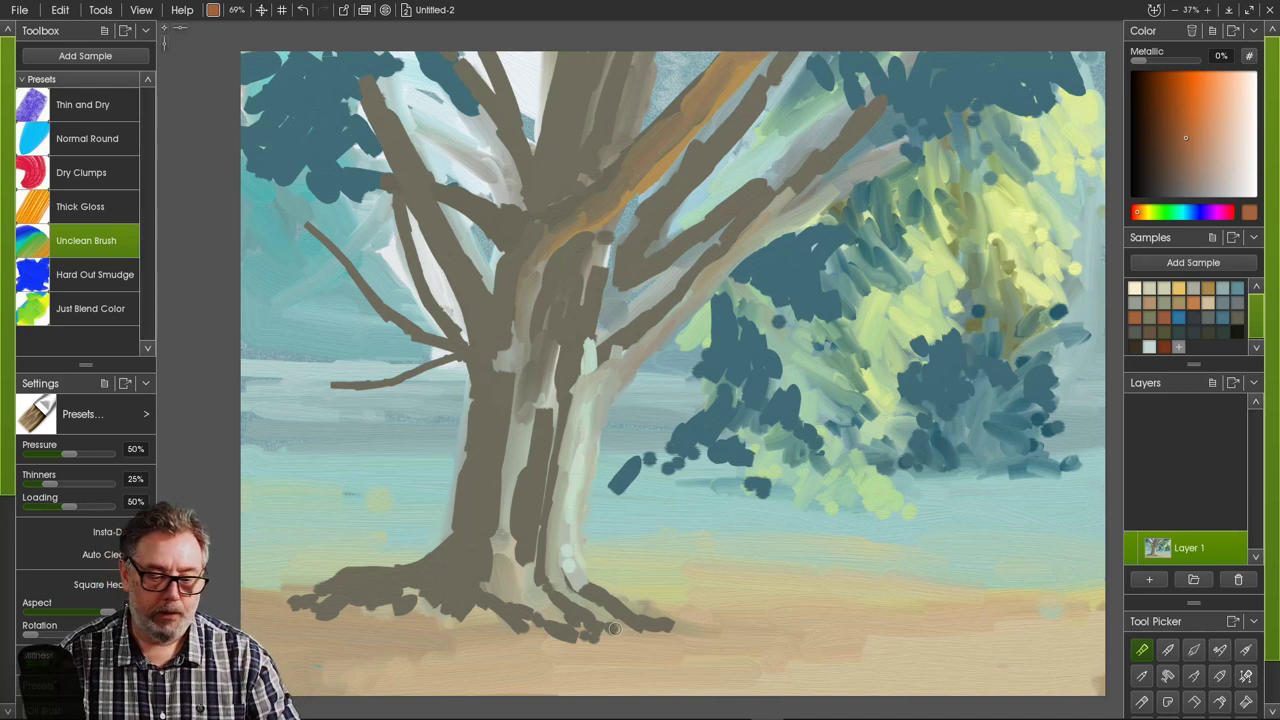
mouse_move(504, 348)
left_mouse_down()
mouse_move(509, 443)
mouse_move(520, 388)
mouse_move(514, 440)
mouse_move(534, 401)
mouse_move(522, 328)
mouse_move(518, 411)
mouse_move(534, 325)
mouse_move(509, 490)
left_mouse_up()
mouse_move(510, 444)
left_mouse_down()
mouse_move(477, 455)
mouse_move(521, 436)
mouse_move(518, 505)
left_mouse_up()
mouse_move(544, 428)
left_mouse_down()
mouse_move(526, 537)
mouse_move(521, 444)
left_mouse_up()
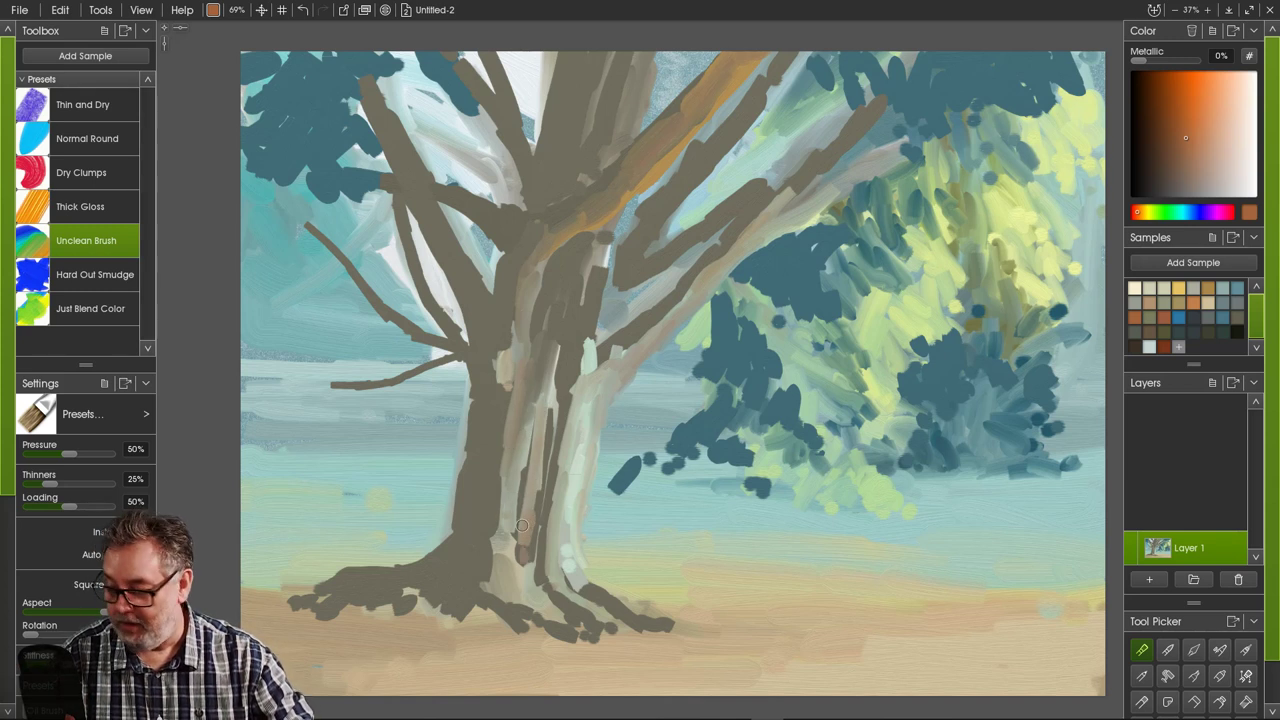
left_click_drag(522, 503, 514, 545)
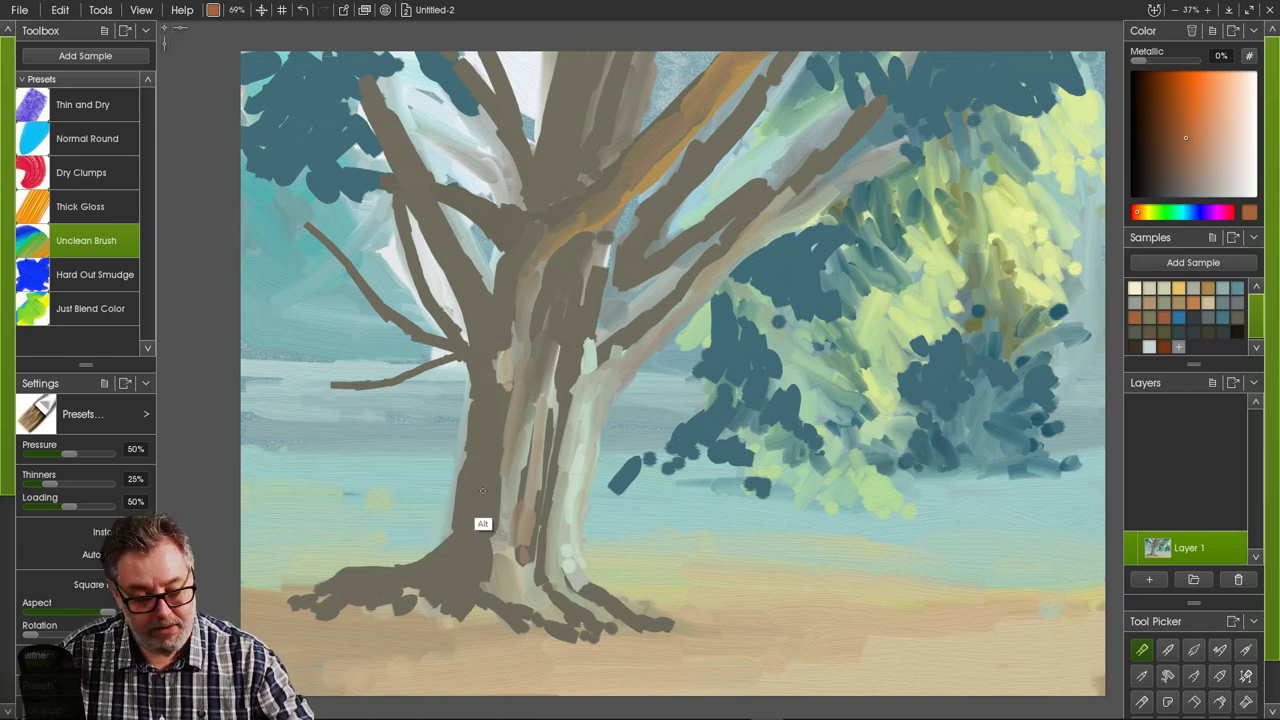
- Sample the trunk's grey-brown and blend it through the central light and shadow strips, from the root up to below the fork
left_click(482, 490, "alt")
mouse_move(545, 472)
left_mouse_down()
mouse_move(525, 562)
mouse_move(532, 500)
mouse_move(537, 534)
left_mouse_up()
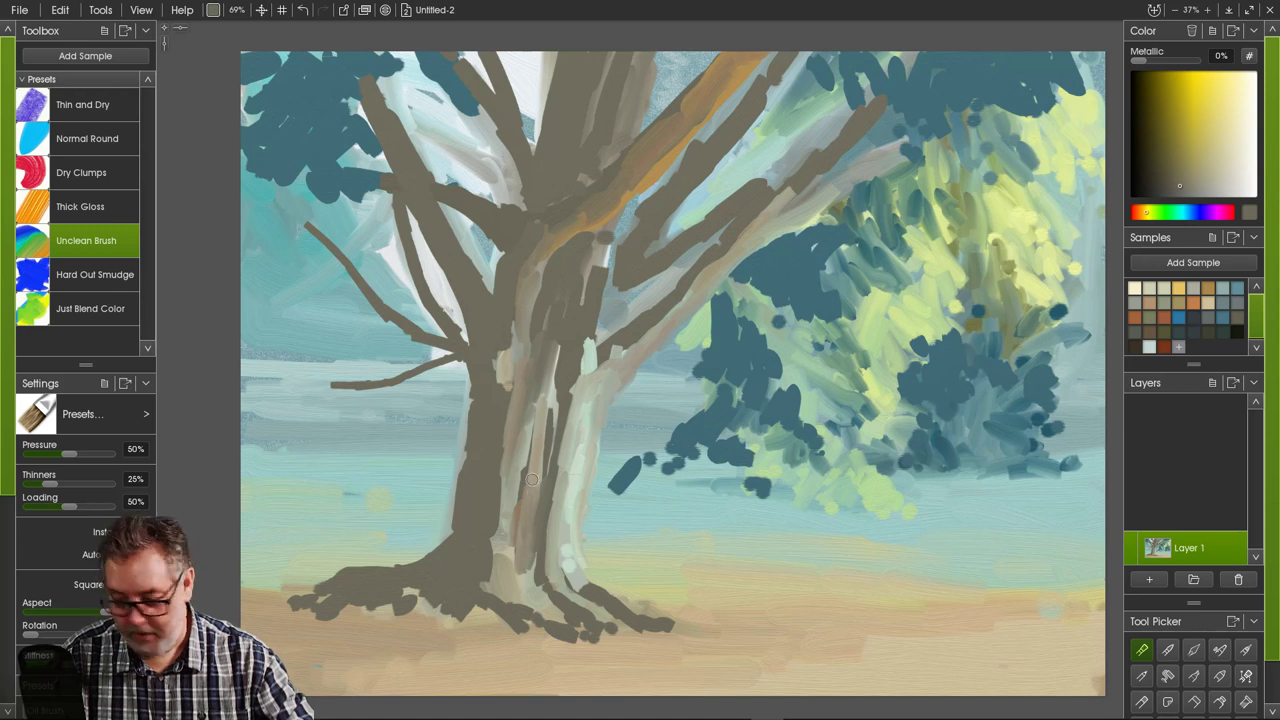
mouse_move(532, 480)
left_mouse_down()
mouse_move(530, 602)
mouse_move(530, 489)
mouse_move(576, 586)
mouse_move(550, 604)
mouse_move(546, 583)
mouse_move(563, 614)
mouse_move(540, 574)
mouse_move(567, 617)
left_mouse_up()
mouse_move(555, 400)
left_mouse_down()
mouse_move(561, 359)
mouse_move(543, 473)
mouse_move(545, 408)
mouse_move(537, 444)
left_mouse_up()
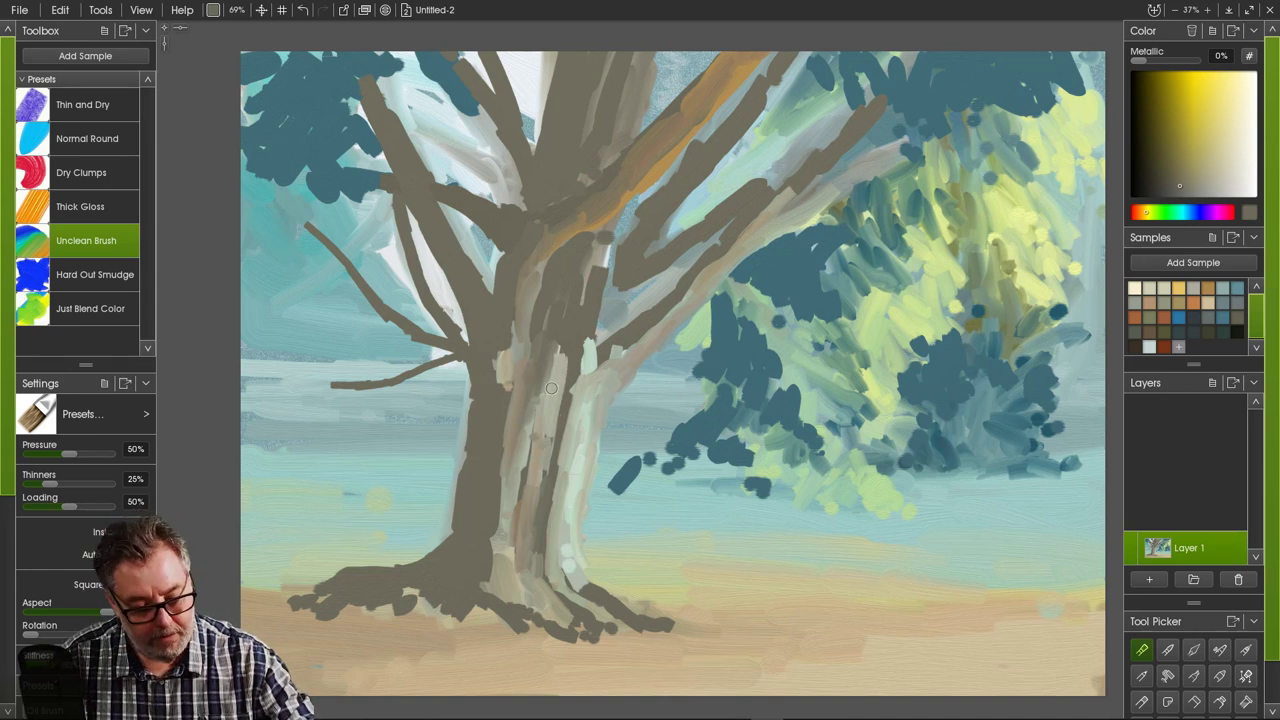
mouse_move(557, 341)
left_mouse_down()
mouse_move(548, 384)
mouse_move(521, 324)
mouse_move(544, 282)
mouse_move(540, 327)
mouse_move(529, 315)
mouse_move(555, 366)
left_mouse_up()
mouse_move(549, 312)
left_mouse_down()
mouse_move(563, 360)
mouse_move(557, 314)
mouse_move(556, 353)
mouse_move(570, 372)
mouse_move(552, 319)
mouse_move(557, 346)
mouse_move(564, 316)
mouse_move(570, 369)
mouse_move(574, 336)
mouse_move(586, 365)
mouse_move(594, 310)
mouse_move(589, 363)
mouse_move(590, 326)
mouse_move(574, 374)
left_mouse_up()
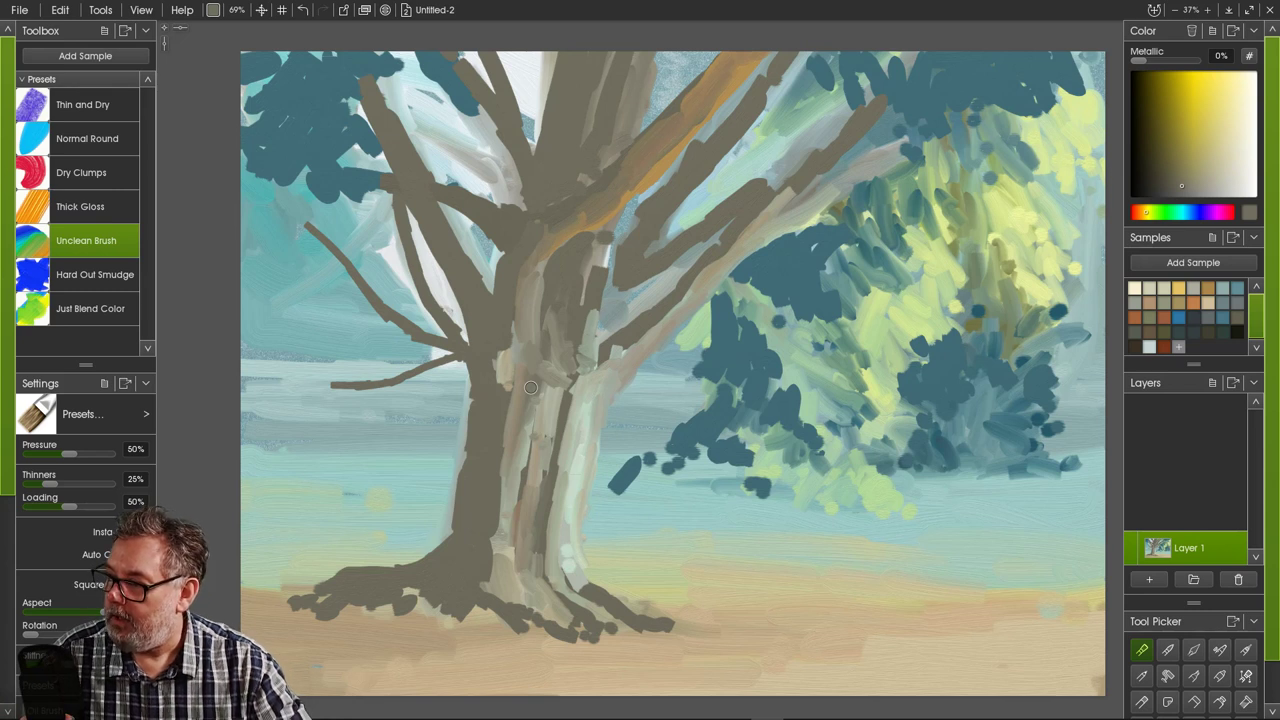
mouse_move(592, 332)
left_mouse_down()
mouse_move(595, 288)
mouse_move(586, 355)
mouse_move(581, 333)
mouse_move(603, 291)
mouse_move(580, 364)
left_mouse_up()
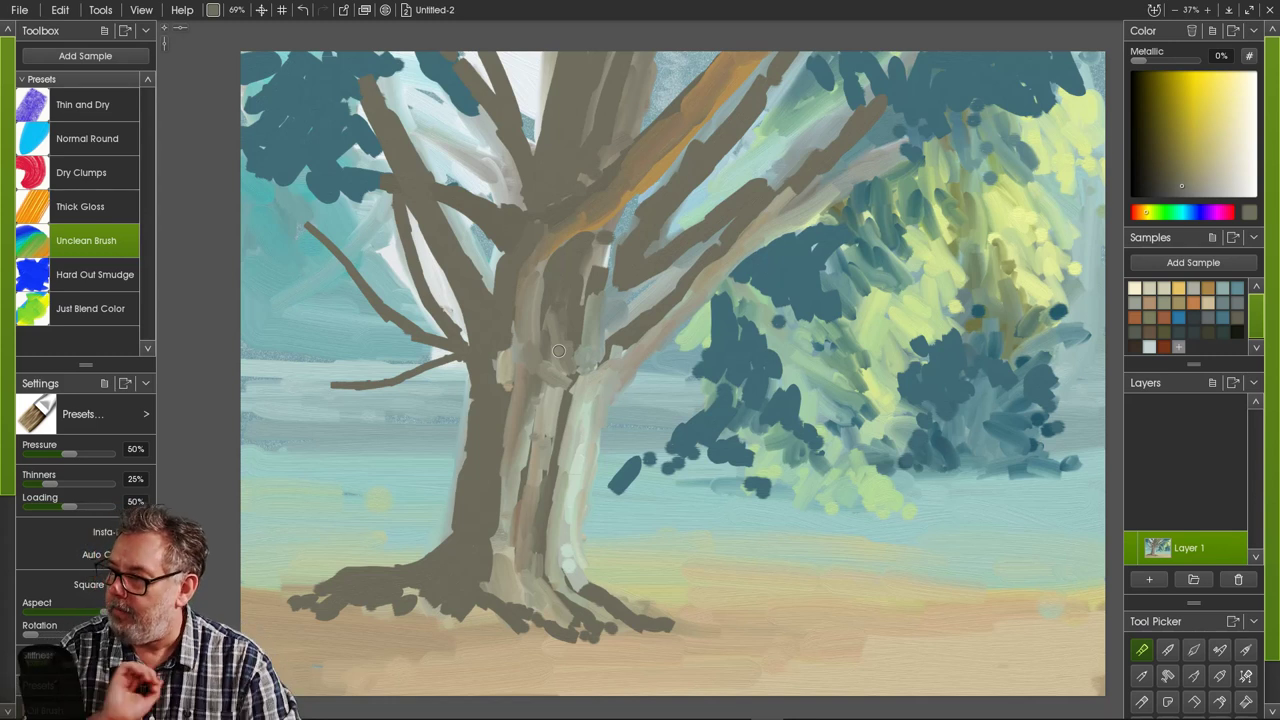
- Soften the dark strip beside the pale highlight on the trunk's right side with grey-brown strokes
scroll(597, 376, "down", 1)
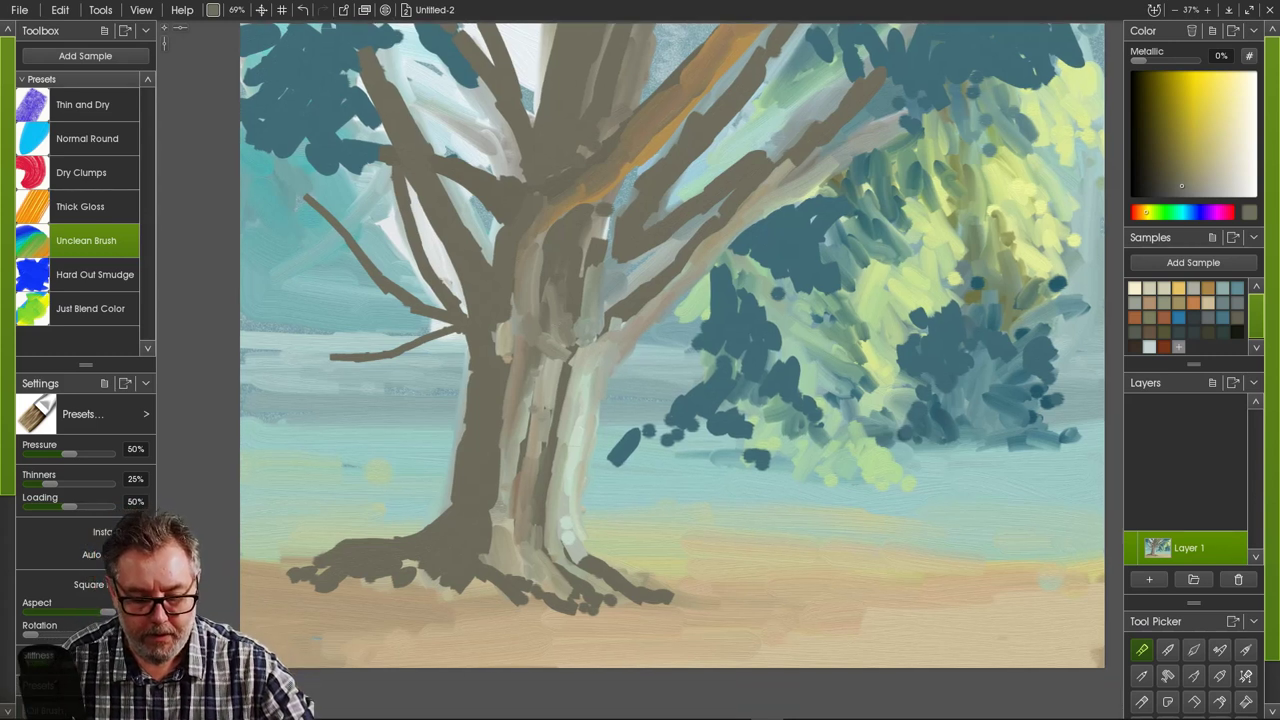
right_click(598, 343)
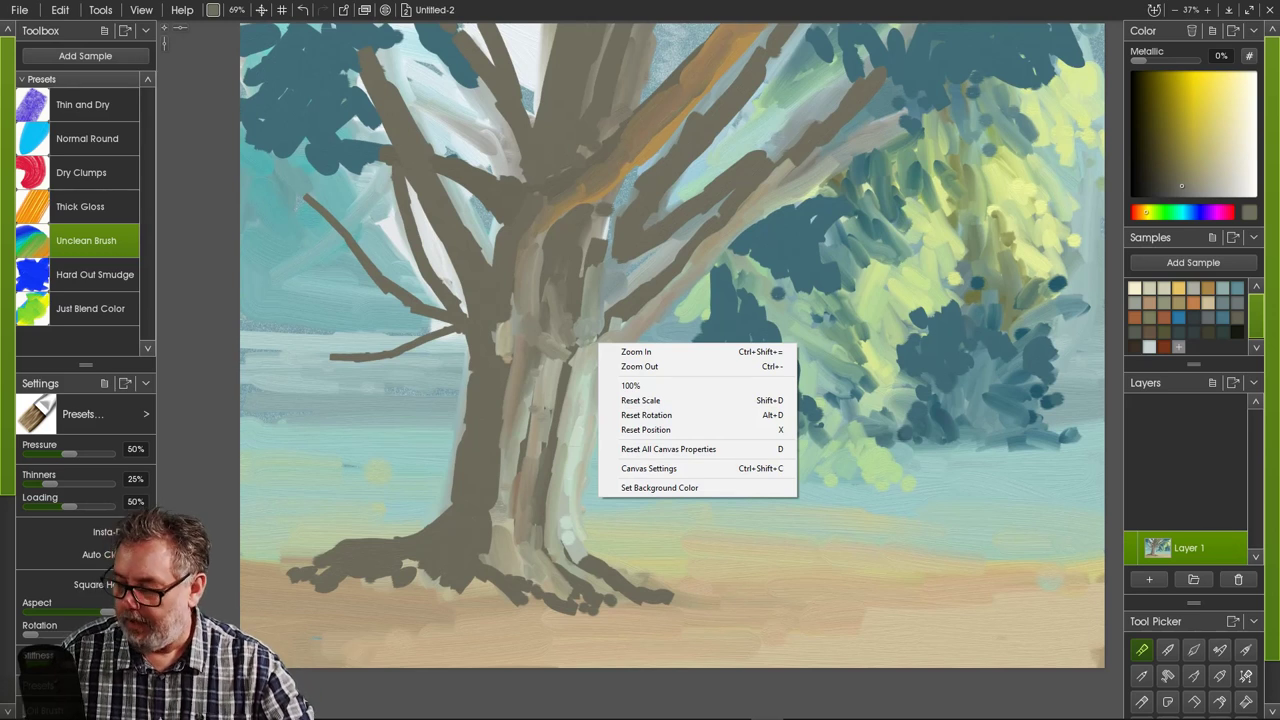
left_click(524, 332)
mouse_move(593, 357)
left_mouse_down()
mouse_move(601, 385)
mouse_move(572, 437)
mouse_move(582, 459)
left_mouse_up()
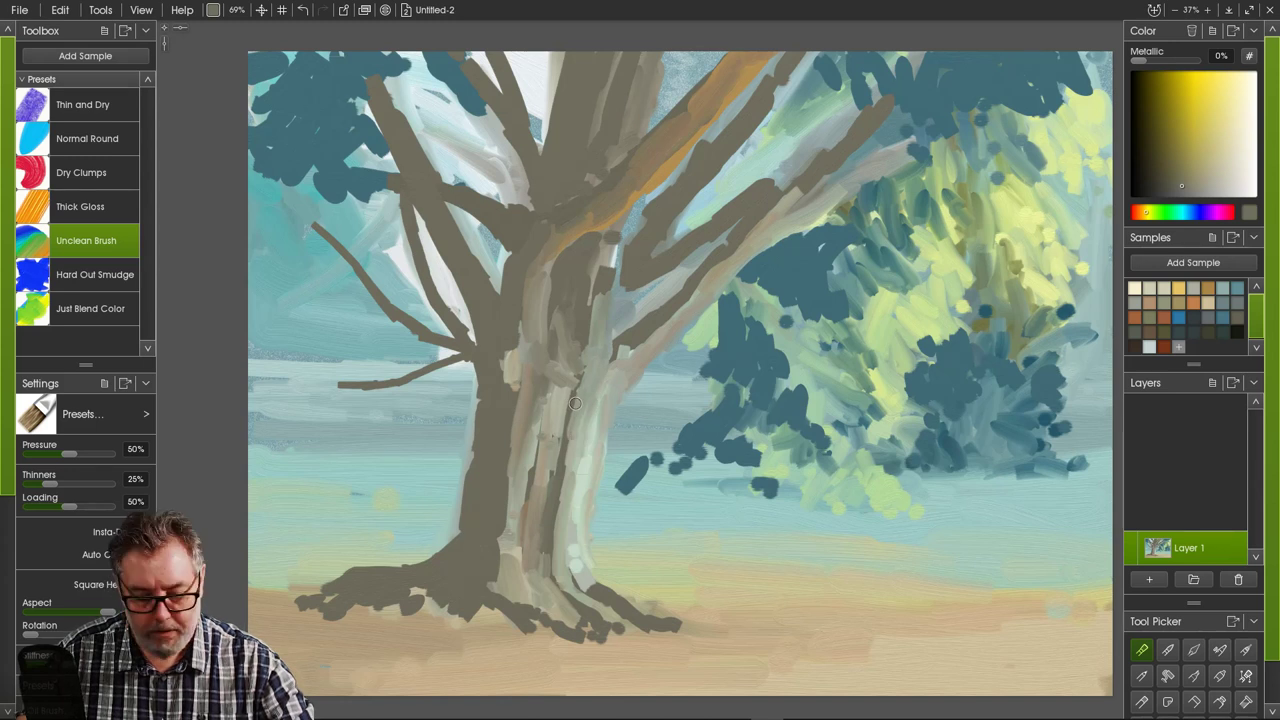
mouse_move(575, 401)
left_mouse_down()
mouse_move(588, 320)
mouse_move(571, 430)
left_mouse_up()
- Sample grey, grey-brown and blue-grey tones from the painting and blend them along the lower right limb and its junction with the trunk
left_click(571, 453, "alt")
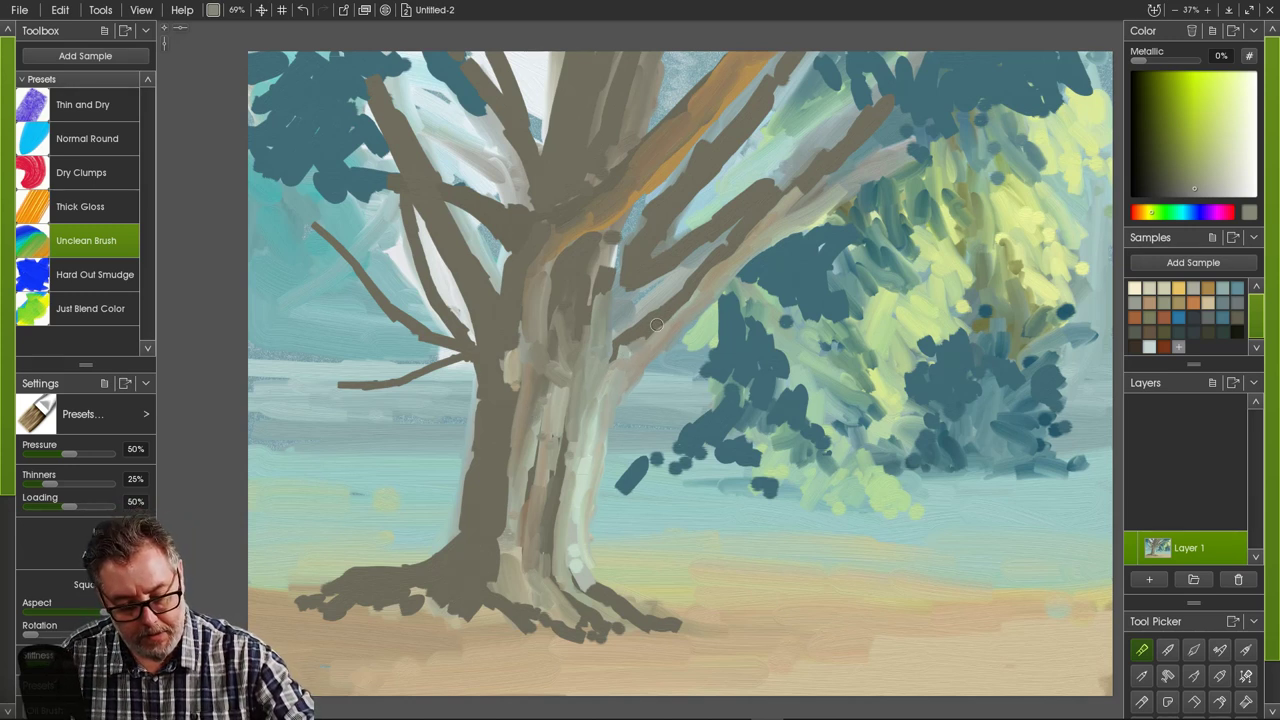
mouse_move(665, 320)
left_mouse_down()
mouse_move(630, 360)
mouse_move(701, 283)
mouse_move(617, 351)
left_mouse_up()
mouse_move(661, 298)
left_mouse_down()
mouse_move(712, 266)
mouse_move(672, 311)
mouse_move(752, 209)
mouse_move(720, 250)
left_mouse_up()
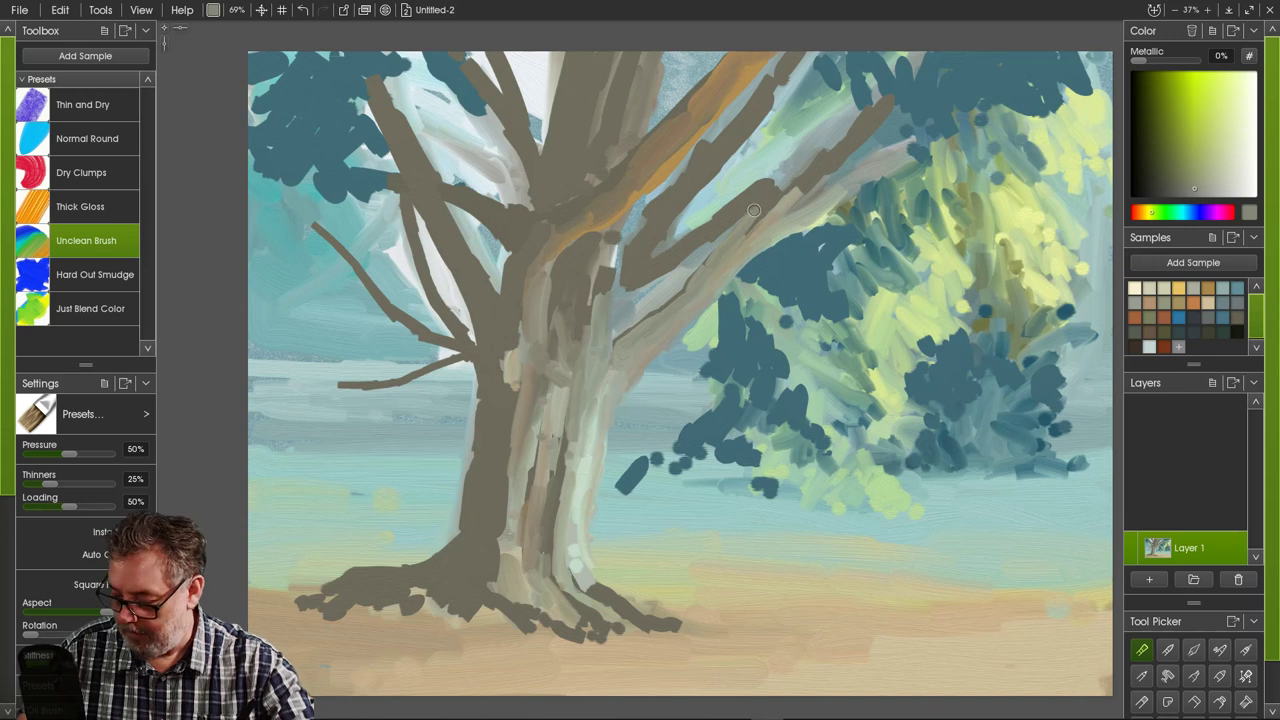
left_click(761, 243, "alt")
mouse_move(769, 197)
left_mouse_down()
mouse_move(721, 264)
mouse_move(739, 225)
mouse_move(637, 343)
left_mouse_up()
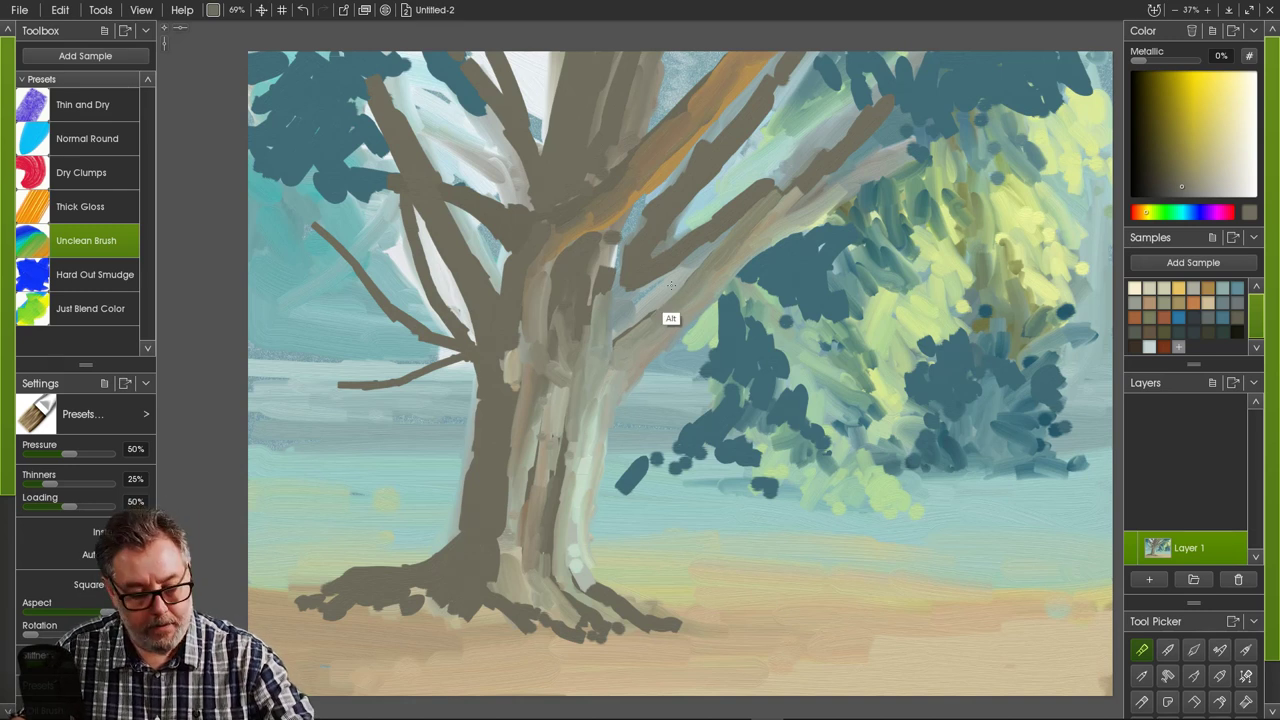
left_click(633, 299, "alt")
left_click_drag(665, 270, 615, 339)
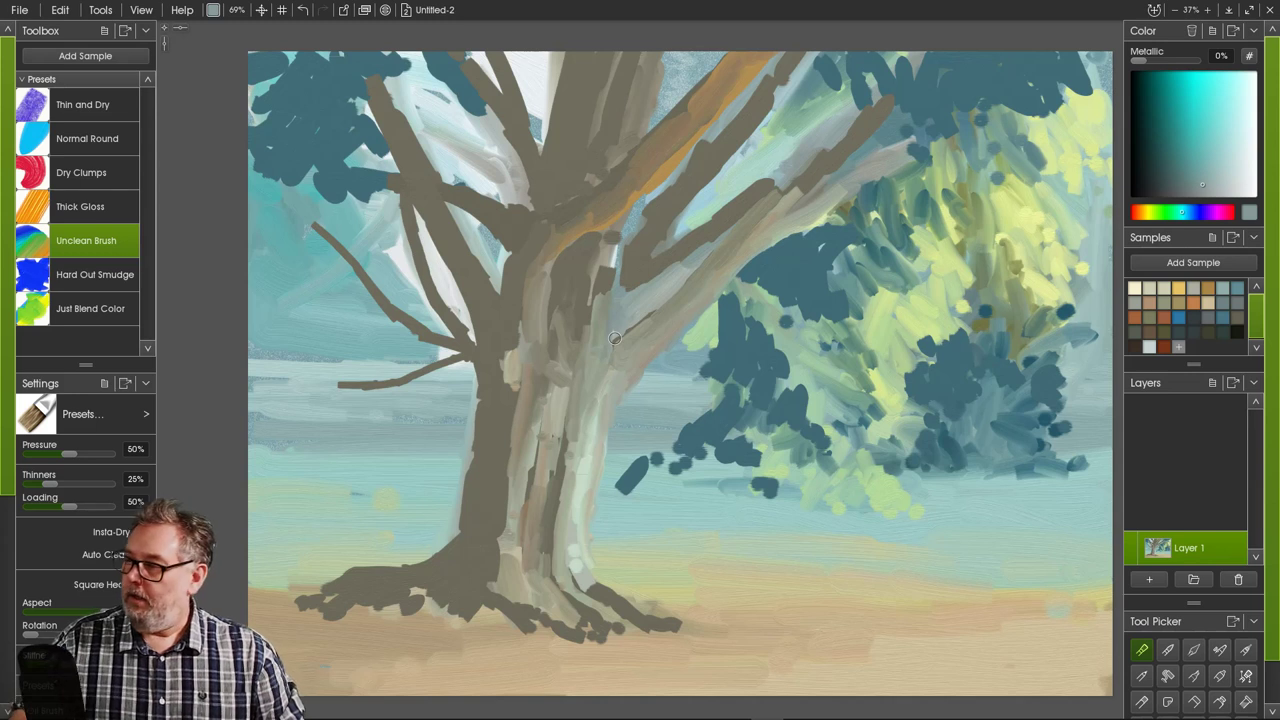
- Sample the canopy's dark blue, enlarge the brush to 100% and blend the background over the tip of the thin upper-left branch to shorten it
left_click(543, 251, "alt")
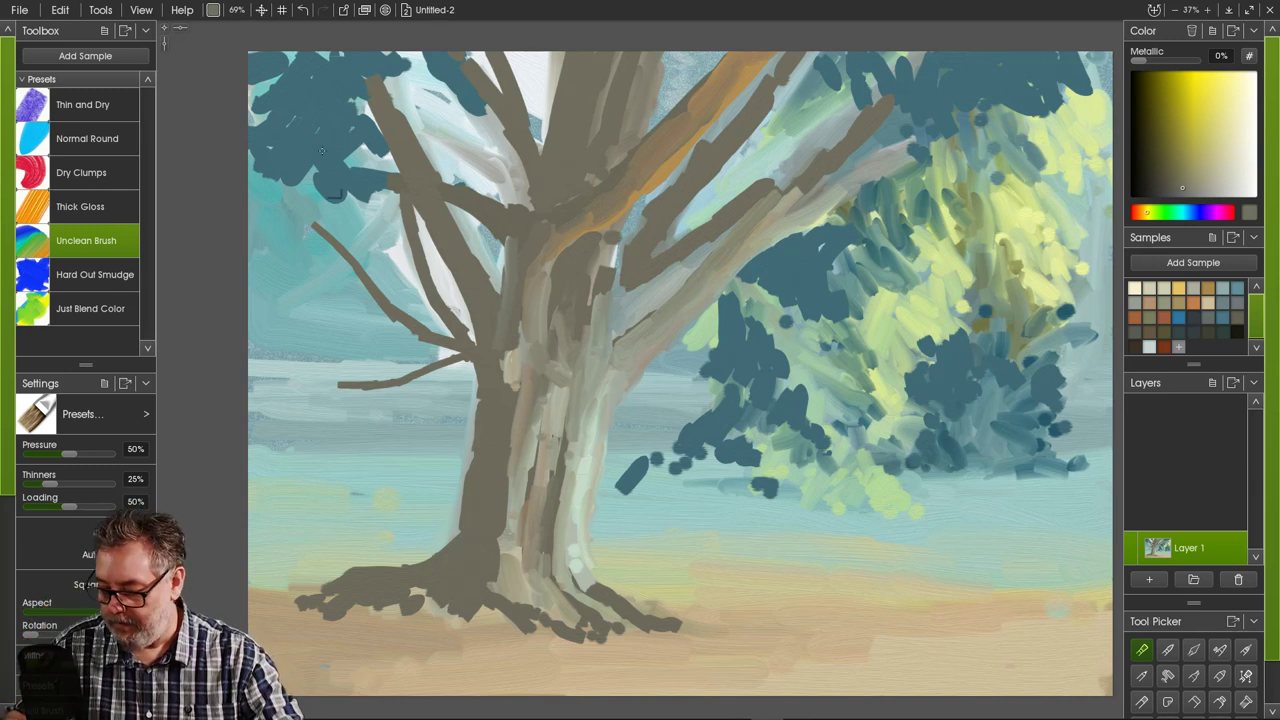
left_click(297, 169, "alt")
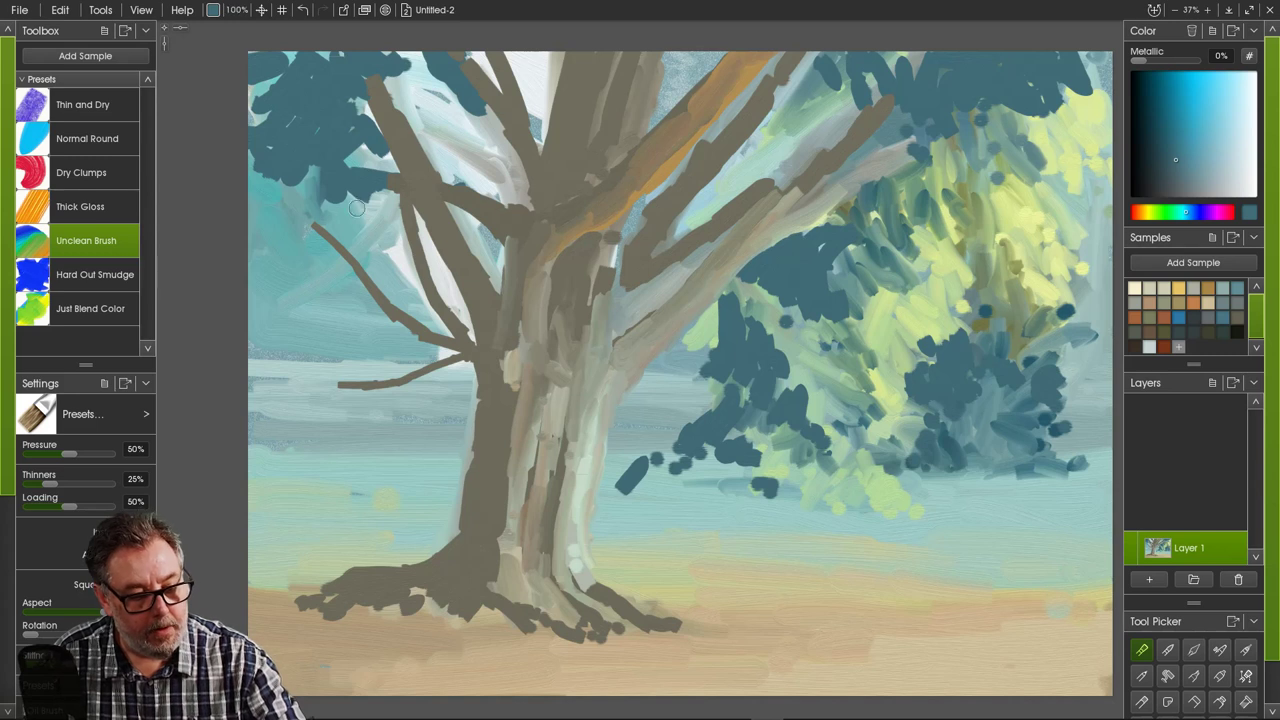
mouse_move(318, 232)
left_mouse_down()
mouse_move(308, 208)
mouse_move(336, 231)
left_mouse_up()
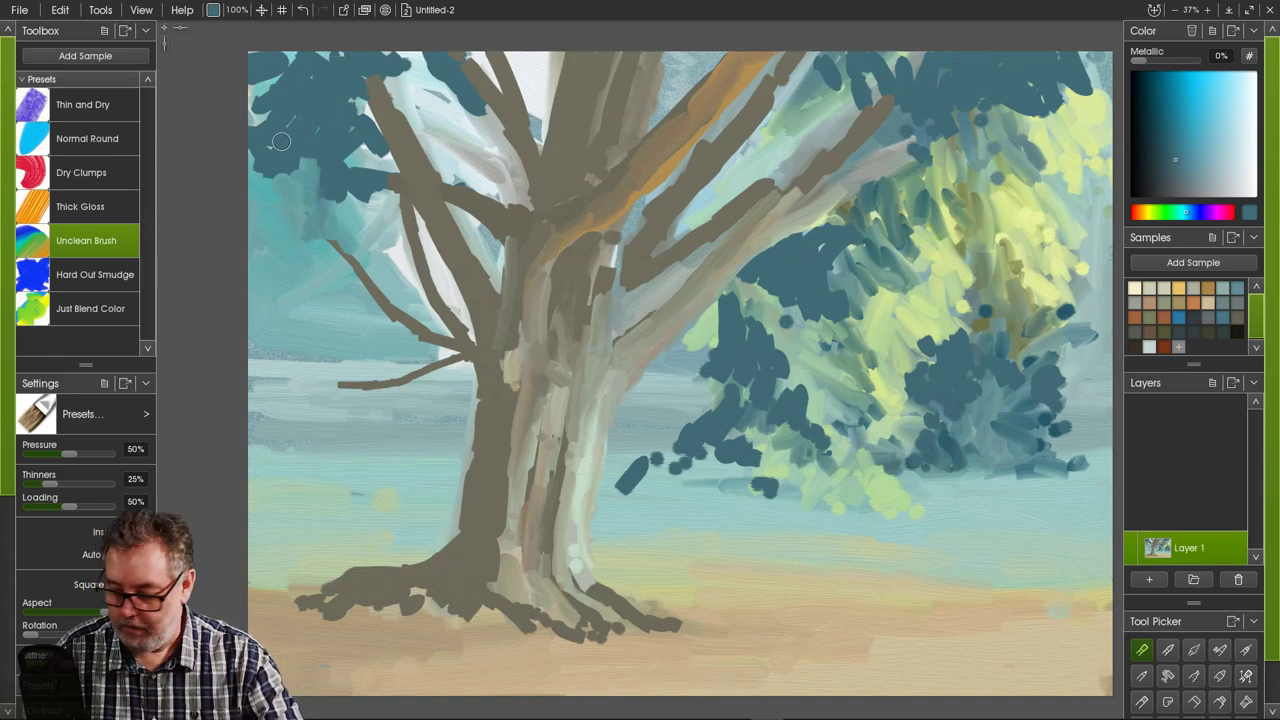
key("alt")
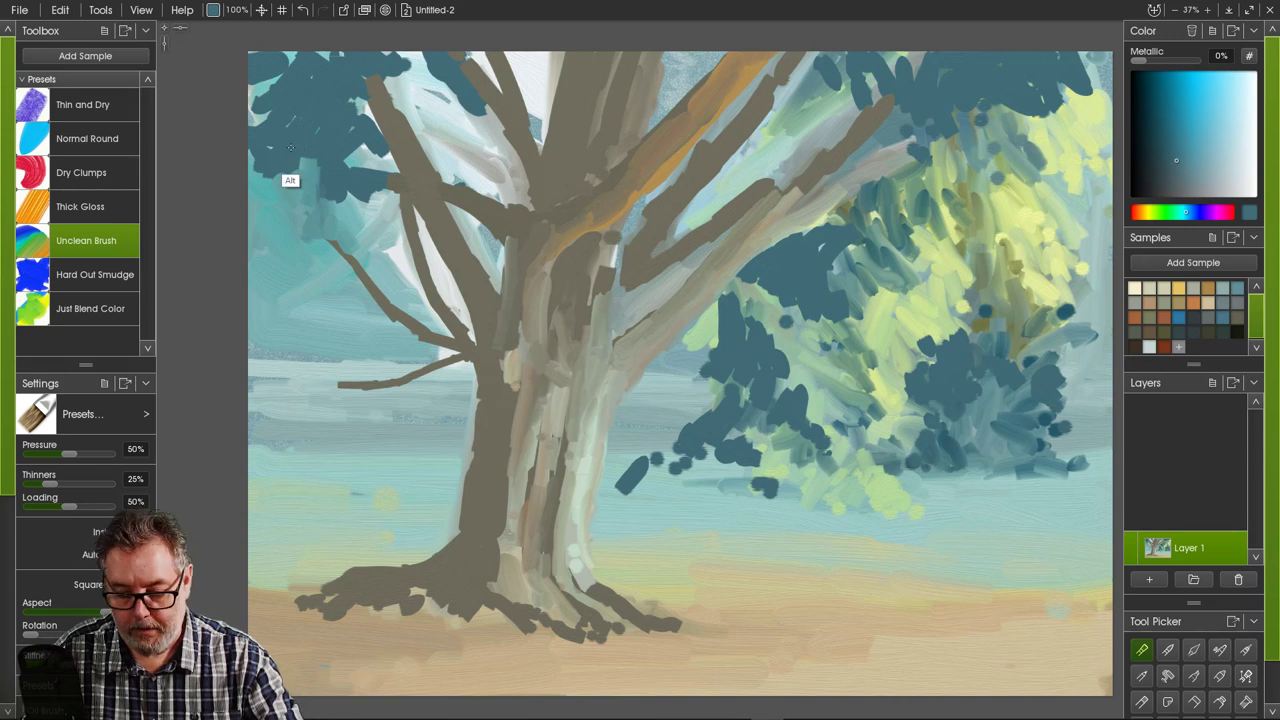
left_click(291, 148, "alt")
mouse_move(294, 164)
left_mouse_down()
mouse_move(302, 216)
mouse_move(298, 206)
mouse_move(274, 269)
left_mouse_up()
left_click_drag(344, 242, 327, 271)
left_click_drag(353, 258, 361, 271)
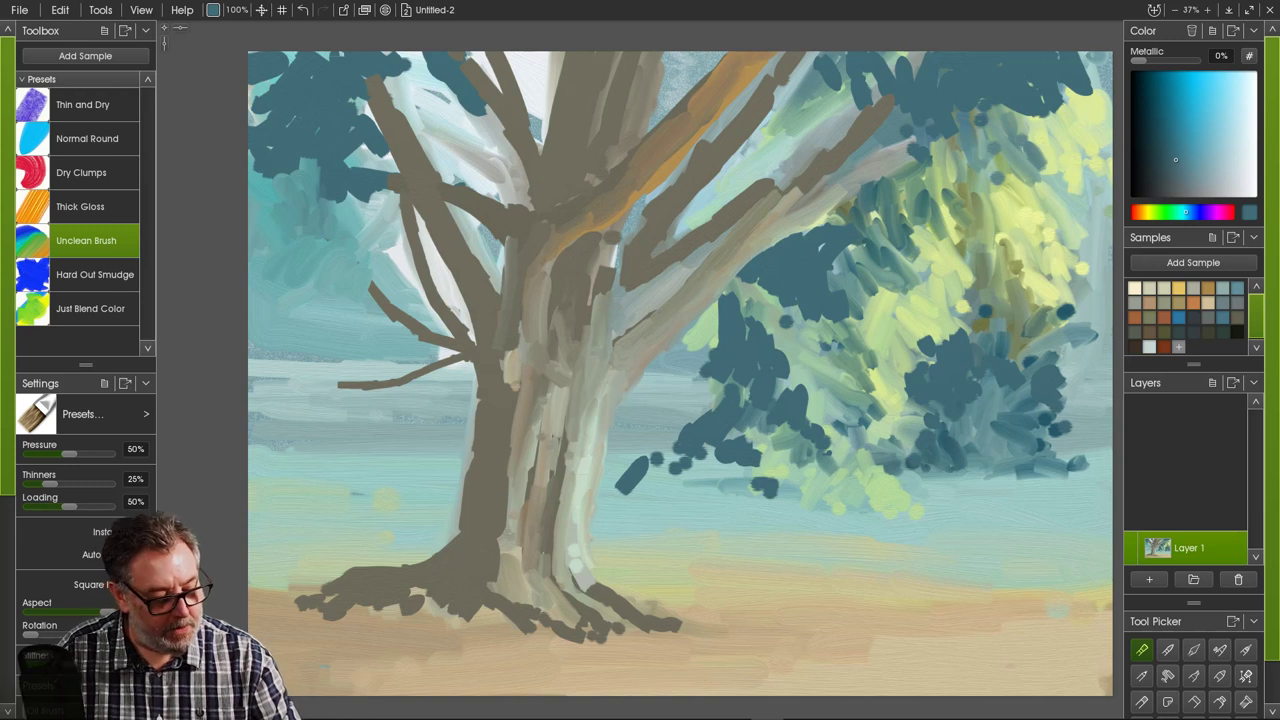
left_click(379, 203)
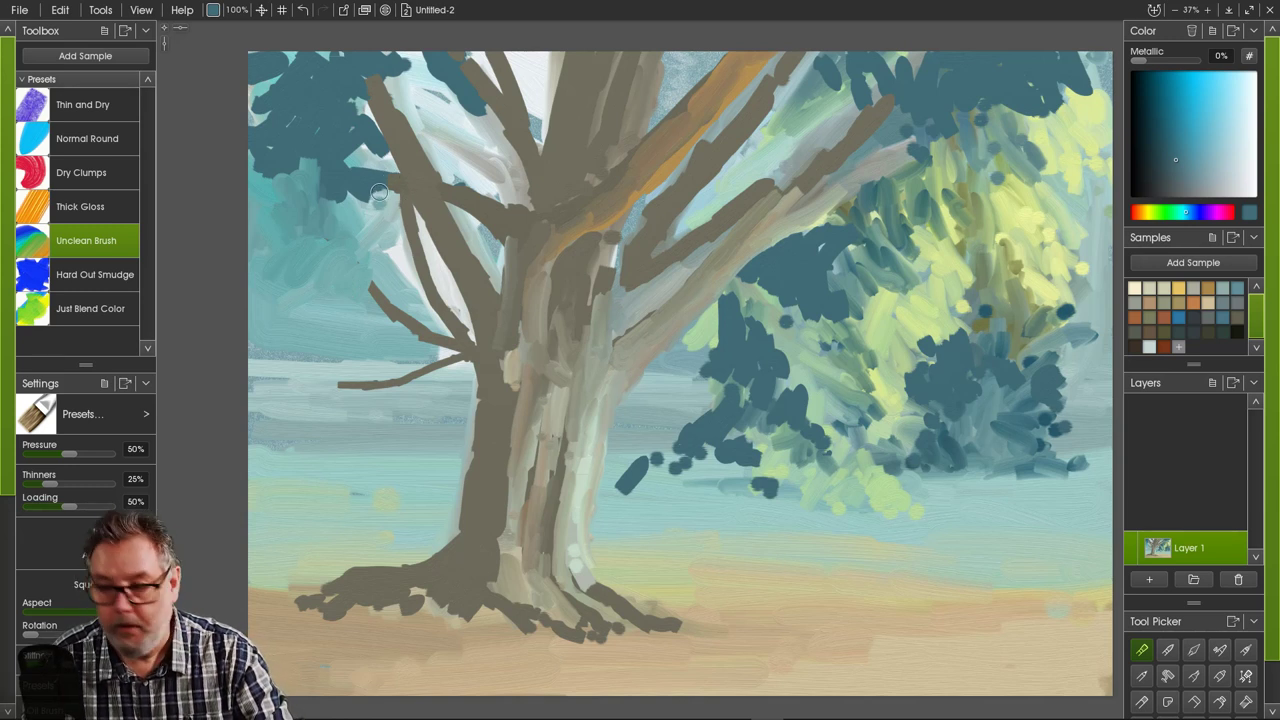
mouse_move(416, 73)
left_mouse_down()
mouse_move(436, 117)
mouse_move(432, 67)
mouse_move(433, 116)
mouse_move(413, 88)
mouse_move(344, 72)
mouse_move(395, 65)
mouse_move(417, 95)
mouse_move(397, 63)
mouse_move(427, 86)
mouse_move(413, 66)
mouse_move(442, 63)
mouse_move(462, 88)
mouse_move(405, 99)
left_mouse_up()
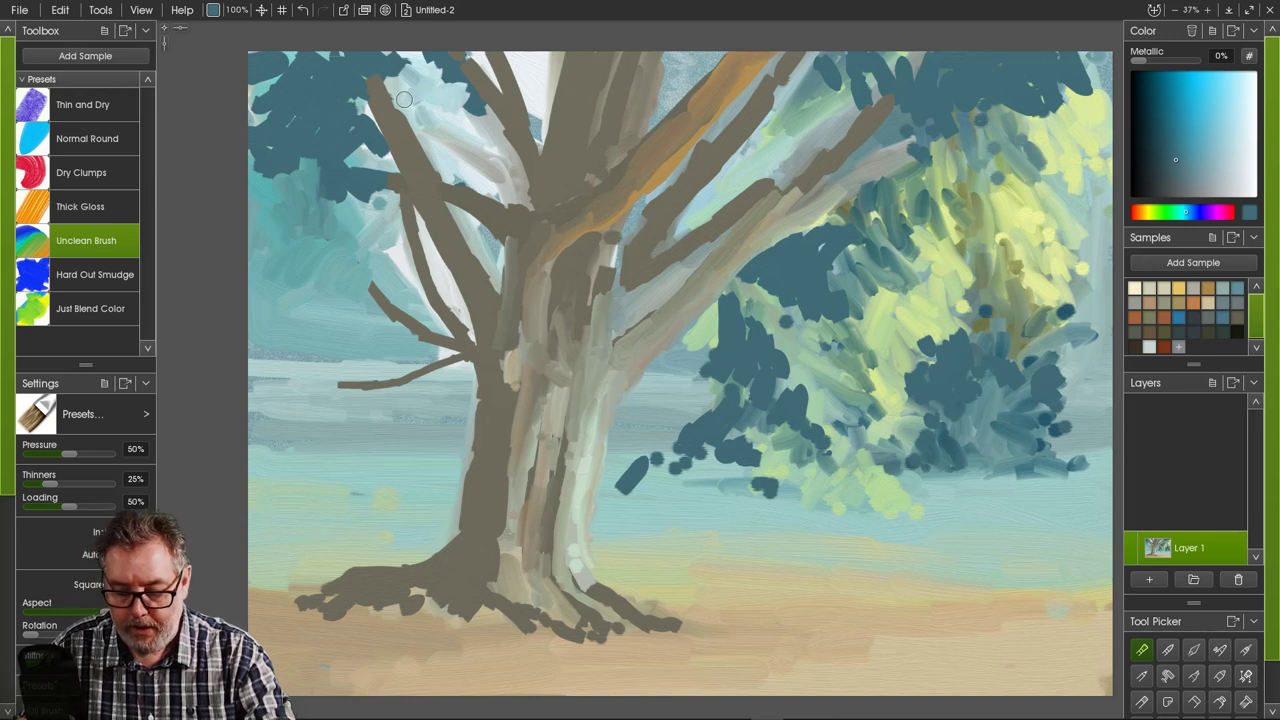
- Add a new layer and paint dark blue foliage over the upper ends of the left and central branches
left_click(1149, 579)
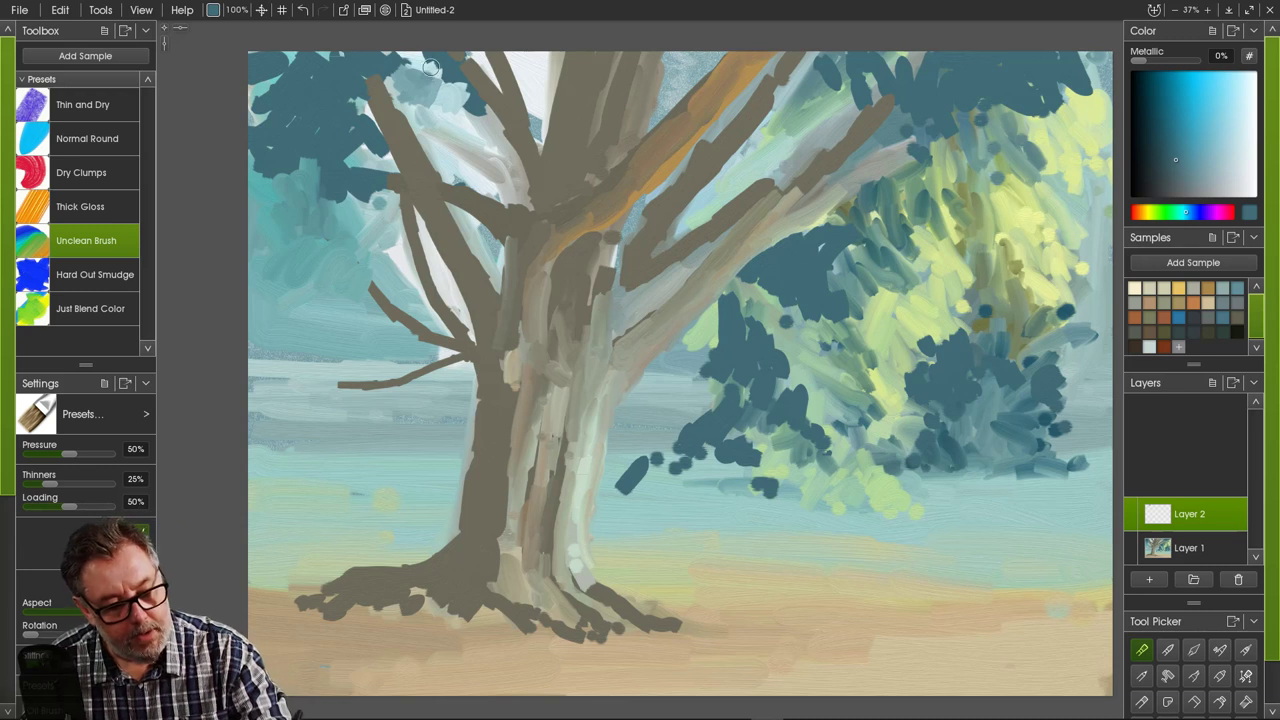
mouse_move(429, 89)
left_mouse_down()
mouse_move(424, 104)
mouse_move(440, 96)
left_mouse_up()
mouse_move(454, 74)
left_mouse_down()
mouse_move(424, 62)
mouse_move(436, 88)
mouse_move(415, 66)
mouse_move(416, 80)
mouse_move(391, 76)
mouse_move(425, 99)
mouse_move(428, 129)
mouse_move(445, 109)
mouse_move(445, 130)
mouse_move(452, 119)
mouse_move(468, 149)
mouse_move(483, 142)
mouse_move(449, 122)
mouse_move(449, 94)
mouse_move(467, 113)
mouse_move(426, 142)
mouse_move(372, 115)
mouse_move(402, 102)
mouse_move(409, 82)
mouse_move(418, 119)
mouse_move(416, 80)
mouse_move(369, 103)
mouse_move(379, 87)
mouse_move(366, 111)
mouse_move(410, 130)
left_mouse_up()
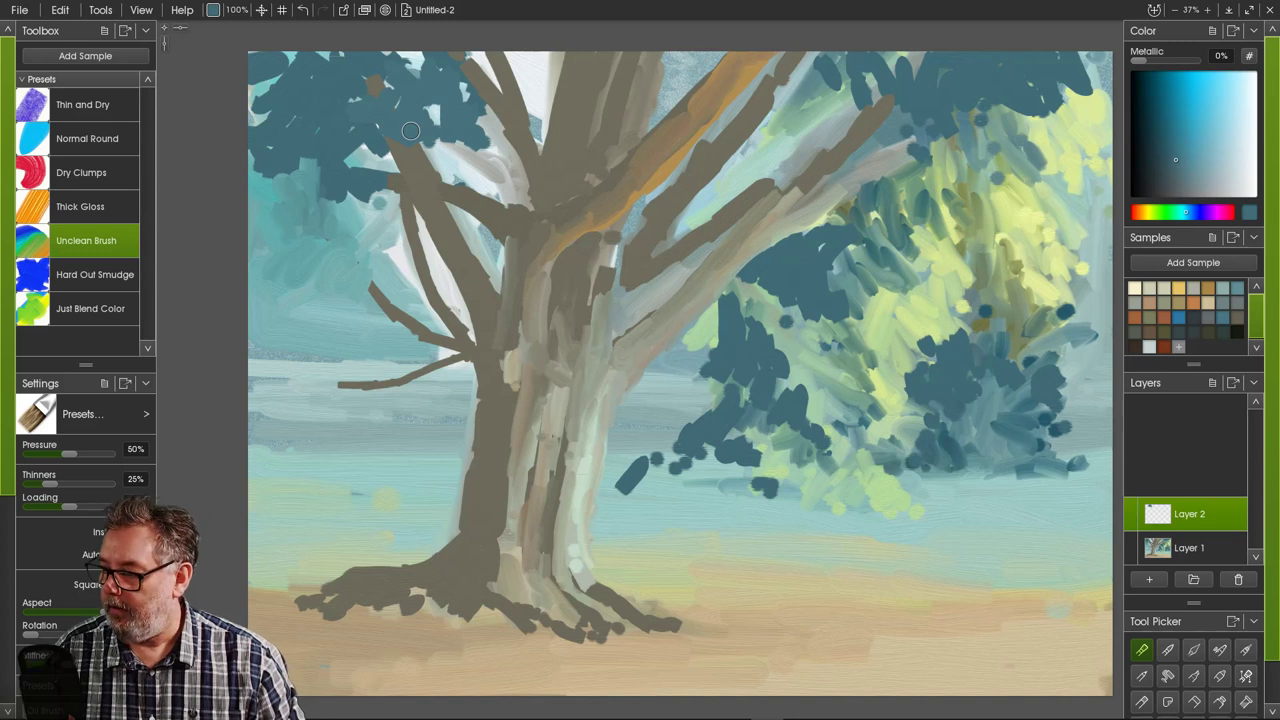
mouse_move(531, 95)
left_mouse_down()
mouse_move(539, 63)
mouse_move(532, 92)
left_mouse_up()
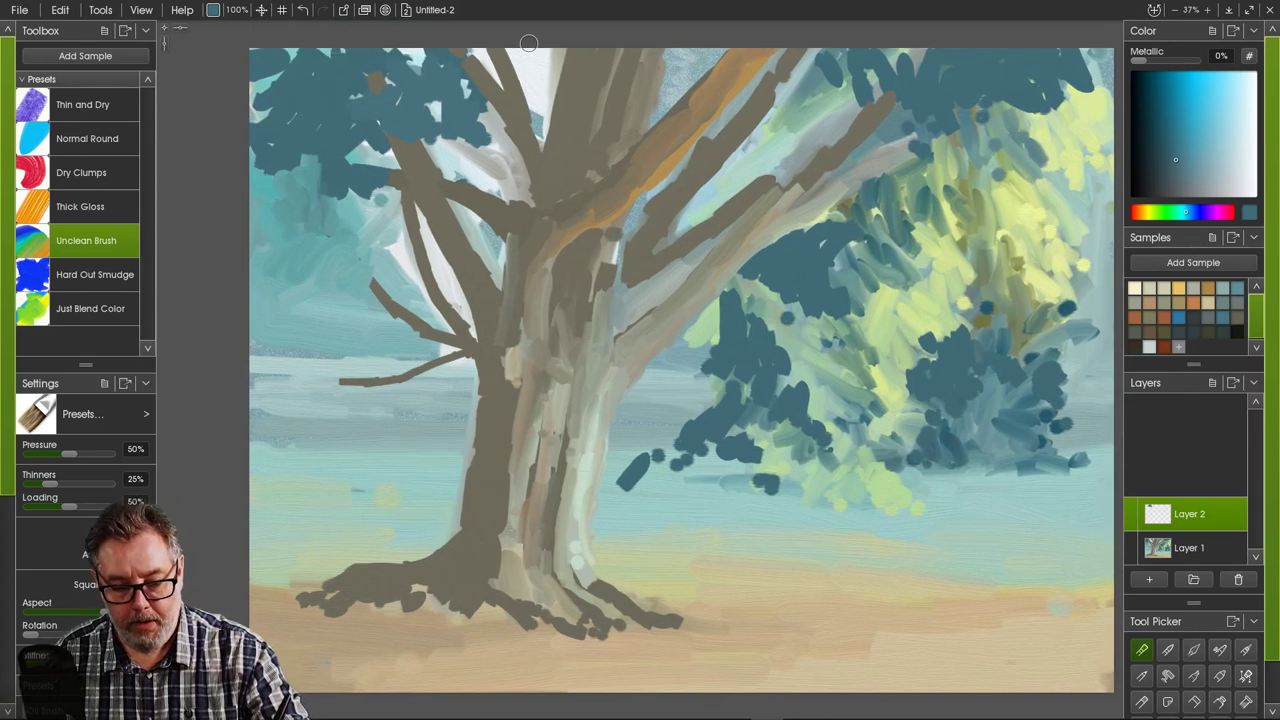
mouse_move(529, 46)
left_mouse_down()
mouse_move(511, 89)
mouse_move(528, 51)
mouse_move(545, 50)
mouse_move(549, 78)
mouse_move(587, 43)
mouse_move(579, 64)
mouse_move(549, 63)
mouse_move(562, 45)
mouse_move(580, 97)
left_mouse_up()
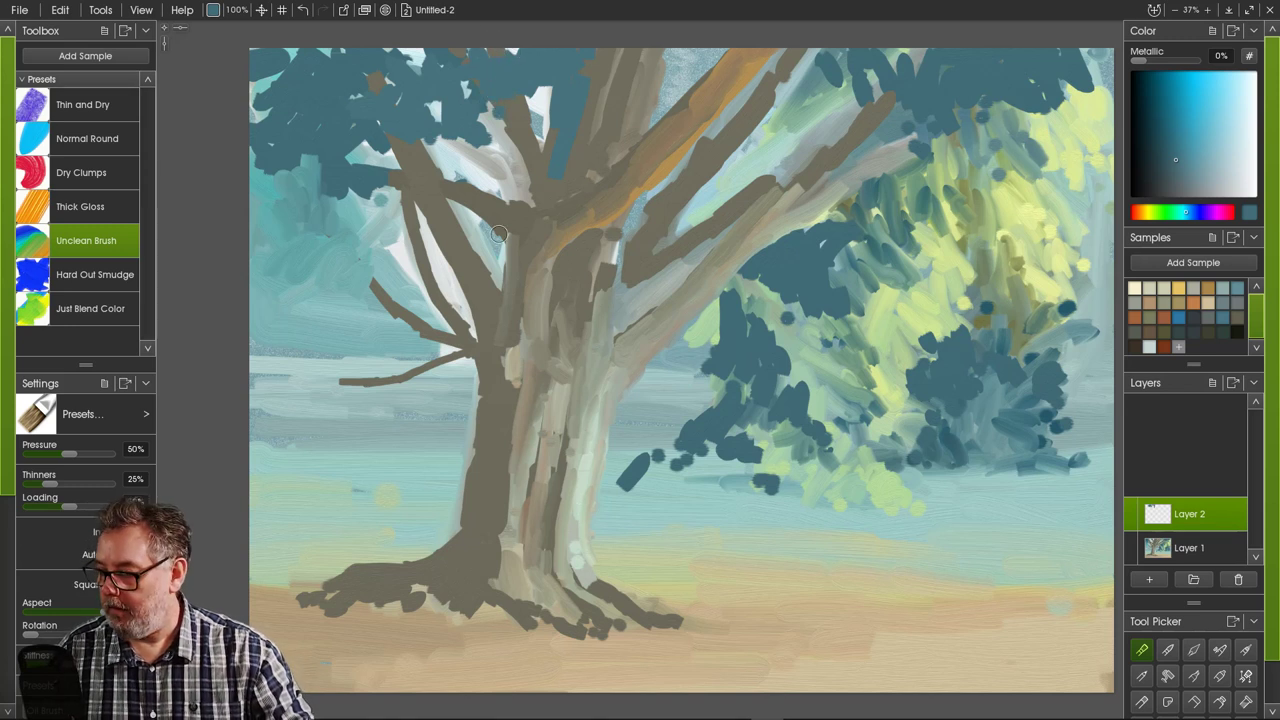
- Extend the dark blue foliage down over the left branches and across the tops of the right limbs
mouse_move(318, 182)
left_mouse_down()
mouse_move(286, 225)
mouse_move(256, 213)
mouse_move(280, 188)
mouse_move(272, 159)
mouse_move(314, 217)
mouse_move(280, 156)
mouse_move(332, 204)
mouse_move(255, 185)
mouse_move(265, 254)
mouse_move(329, 230)
mouse_move(360, 177)
mouse_move(353, 236)
mouse_move(387, 203)
mouse_move(413, 211)
mouse_move(378, 219)
mouse_move(415, 213)
mouse_move(380, 236)
mouse_move(416, 237)
mouse_move(427, 223)
mouse_move(397, 261)
left_mouse_up()
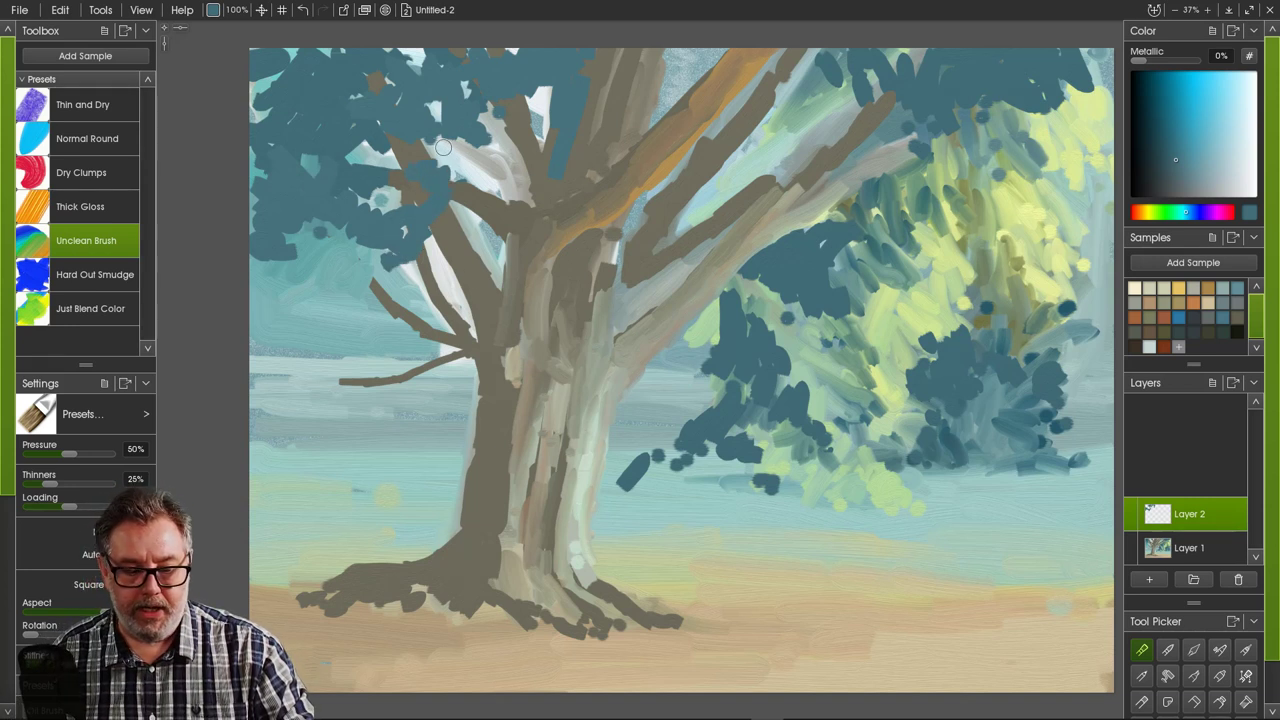
mouse_move(443, 147)
left_mouse_down()
mouse_move(444, 158)
mouse_move(462, 140)
left_mouse_up()
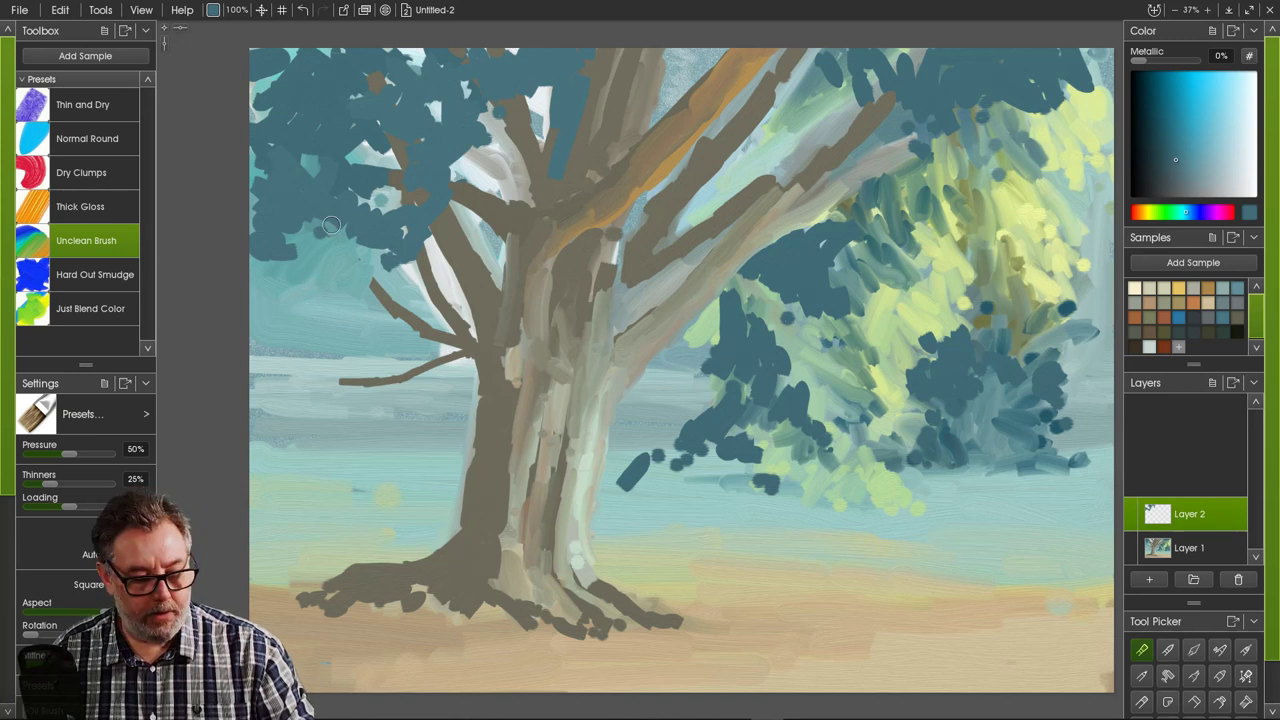
mouse_move(331, 226)
left_mouse_down()
mouse_move(332, 256)
mouse_move(352, 273)
left_mouse_up()
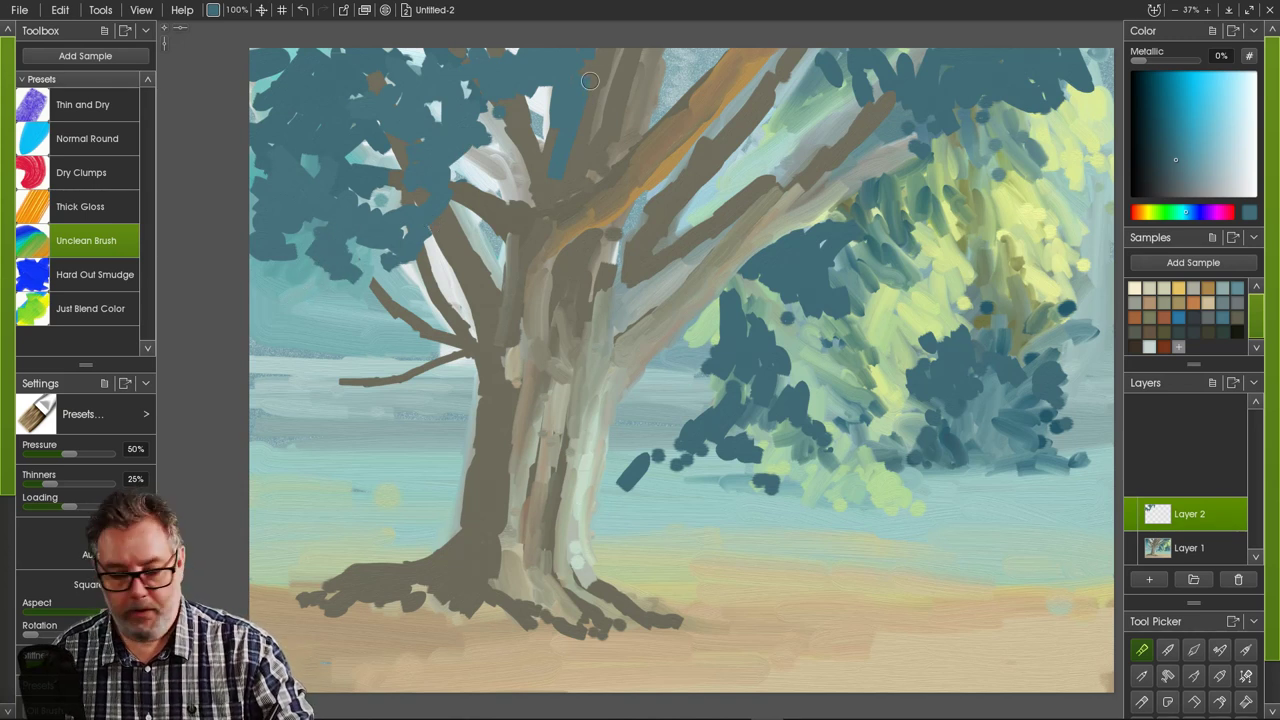
mouse_move(668, 44)
left_mouse_down()
mouse_move(686, 72)
mouse_move(720, 42)
mouse_move(655, 105)
mouse_move(659, 83)
mouse_move(745, 45)
mouse_move(839, 41)
mouse_move(836, 115)
mouse_move(862, 118)
mouse_move(882, 91)
mouse_move(886, 121)
left_mouse_up()
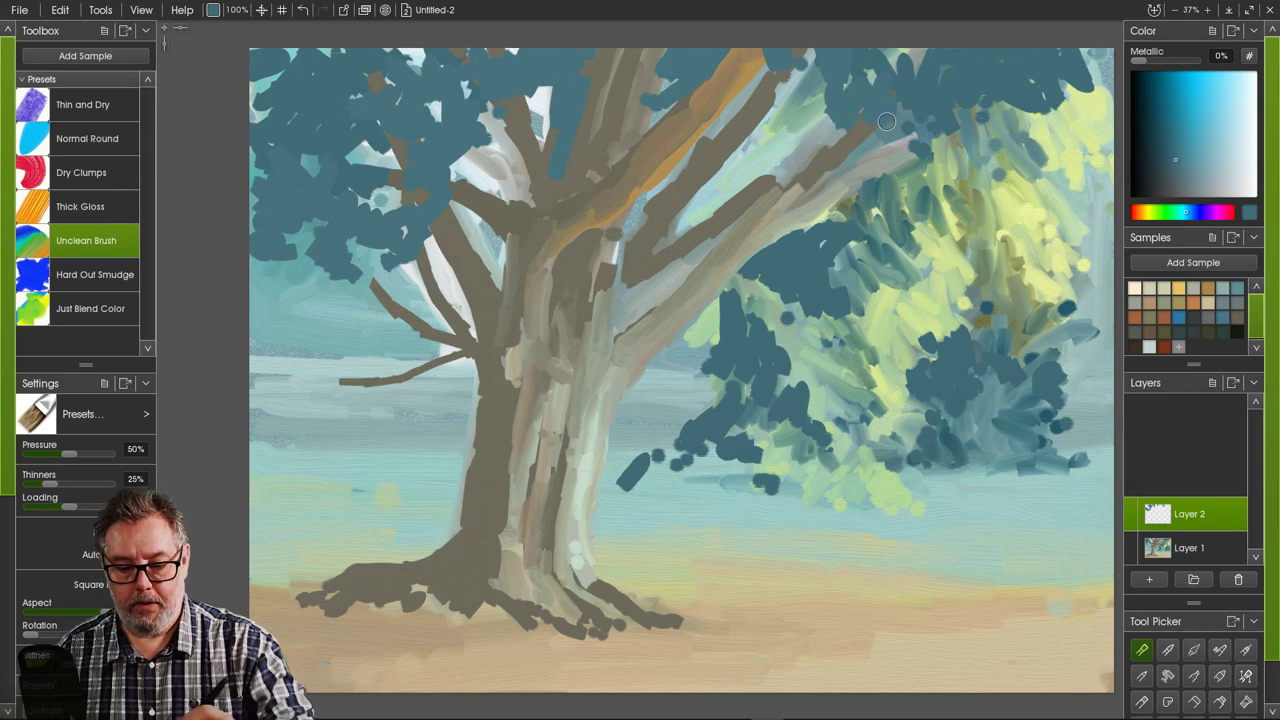
mouse_move(306, 234)
left_mouse_down()
mouse_move(288, 285)
mouse_move(353, 268)
mouse_move(372, 292)
mouse_move(350, 305)
mouse_move(384, 282)
left_mouse_up()
- Sample pale yellow-green from the background foliage and paint hanging leaf clusters over the left branches beside the trunk
left_click(892, 334, "alt")
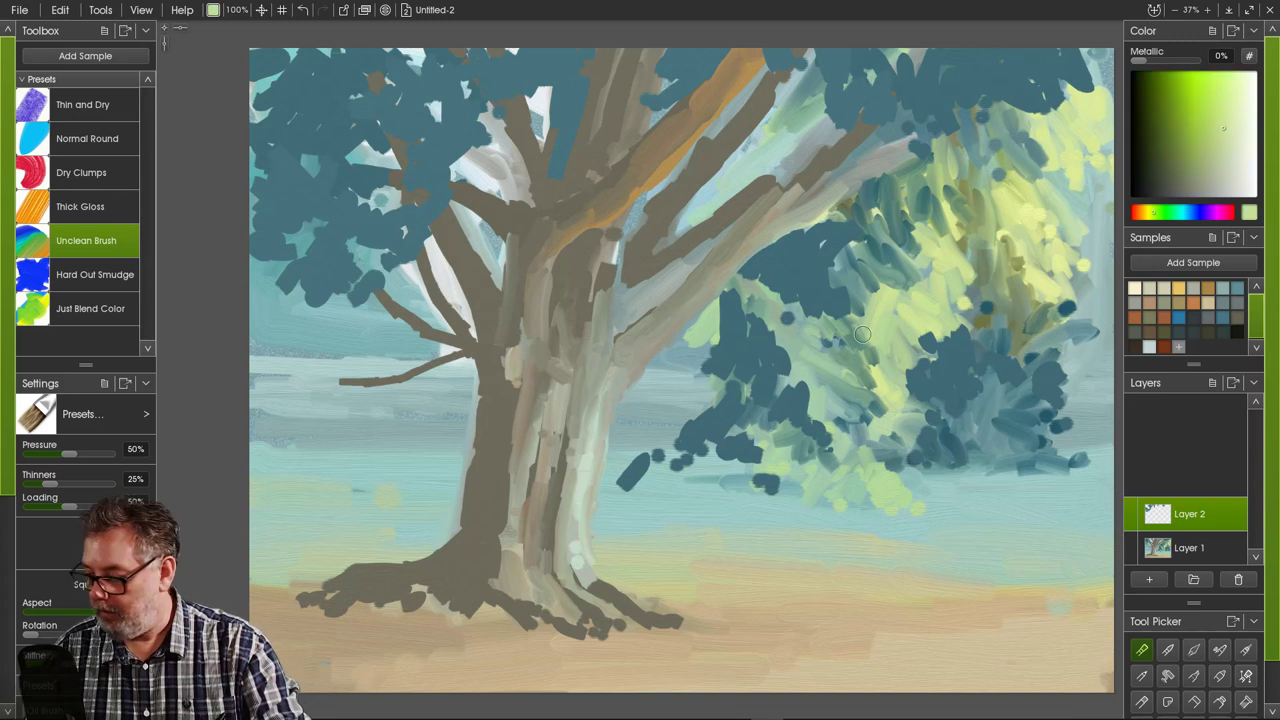
mouse_move(342, 292)
left_mouse_down()
mouse_move(359, 259)
mouse_move(375, 304)
mouse_move(436, 328)
left_mouse_up()
mouse_move(378, 250)
left_mouse_down()
mouse_move(332, 248)
mouse_move(305, 215)
mouse_move(320, 258)
mouse_move(362, 282)
mouse_move(334, 314)
mouse_move(367, 316)
mouse_move(376, 353)
mouse_move(337, 352)
mouse_move(359, 380)
mouse_move(345, 415)
mouse_move(395, 405)
mouse_move(448, 418)
mouse_move(430, 495)
mouse_move(402, 404)
mouse_move(352, 430)
mouse_move(395, 390)
mouse_move(322, 436)
mouse_move(284, 378)
mouse_move(271, 405)
mouse_move(305, 409)
left_mouse_up()
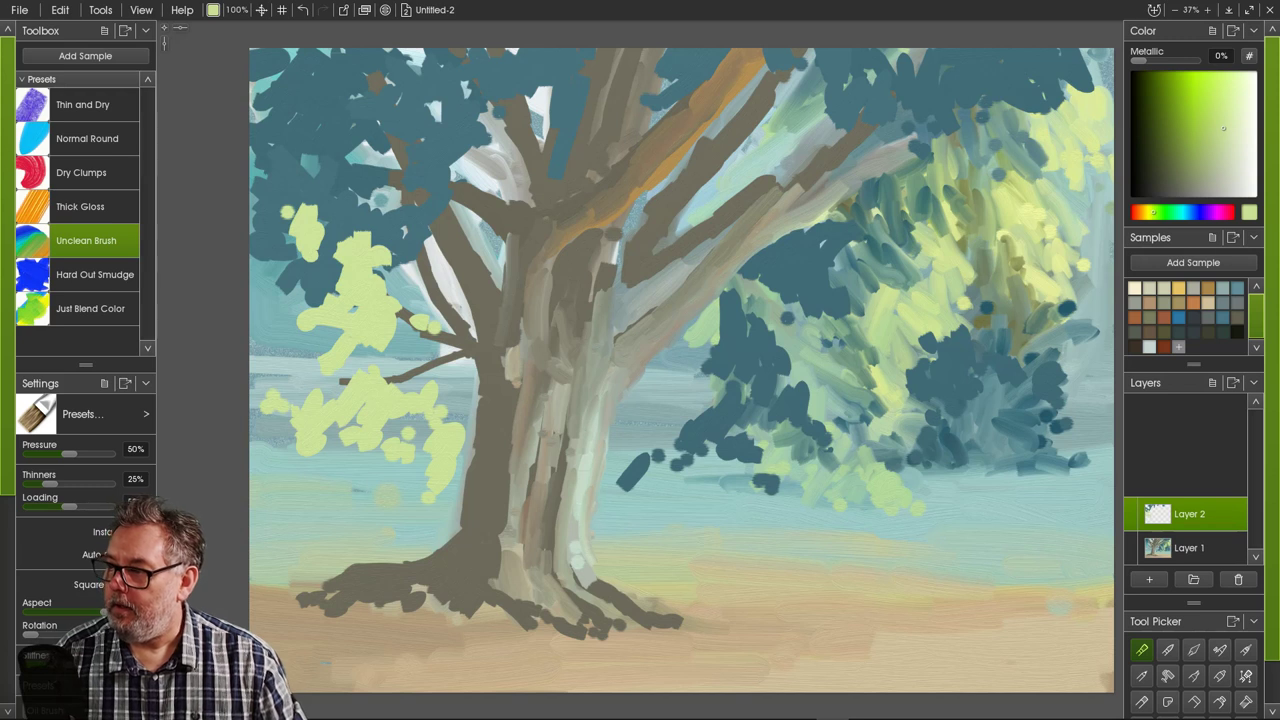
mouse_move(401, 262)
left_mouse_down()
mouse_move(408, 312)
mouse_move(438, 330)
left_mouse_up()
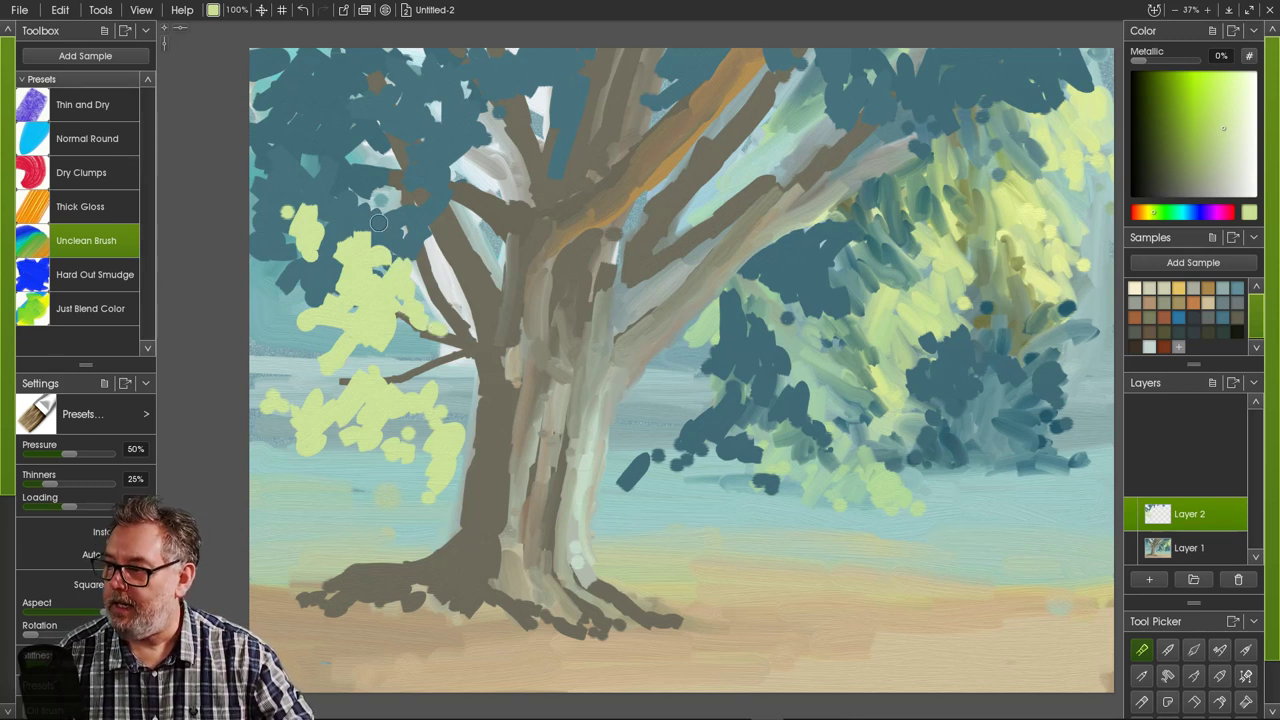
mouse_move(319, 246)
left_mouse_down()
mouse_move(307, 266)
mouse_move(293, 240)
mouse_move(330, 252)
left_mouse_up()
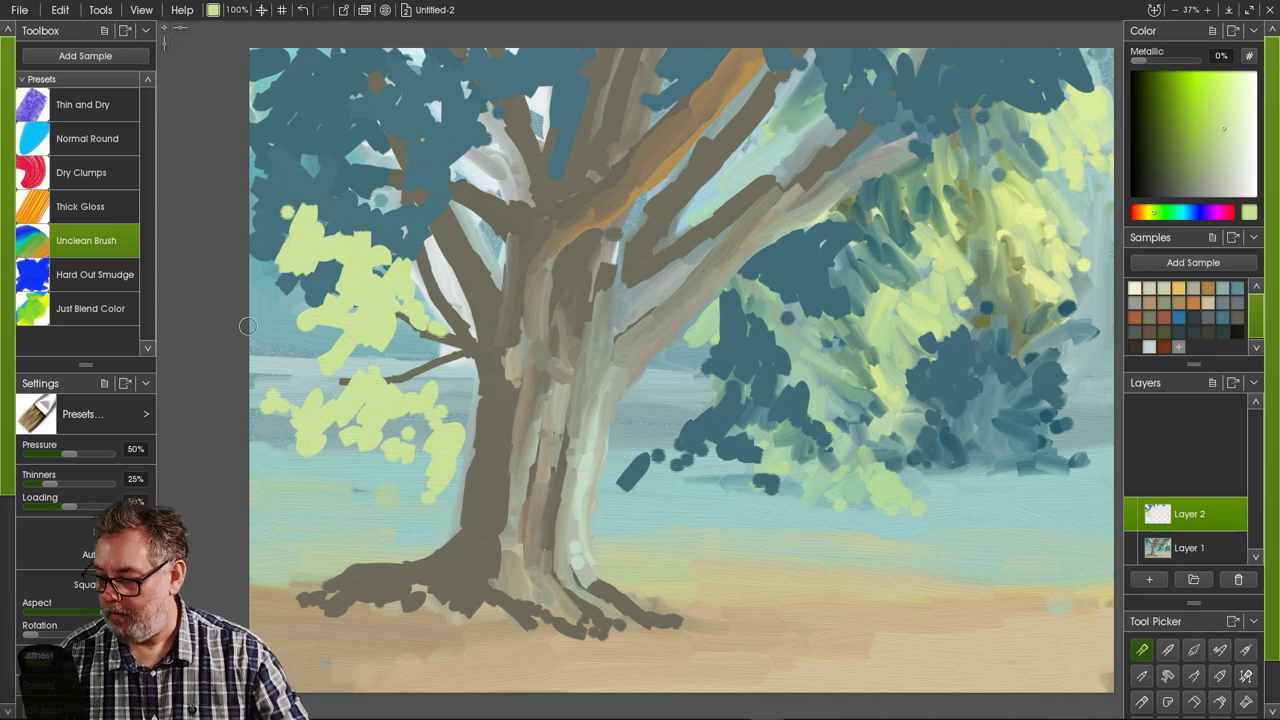
mouse_move(303, 372)
left_mouse_down()
mouse_move(328, 391)
mouse_move(346, 373)
mouse_move(426, 356)
left_mouse_up()
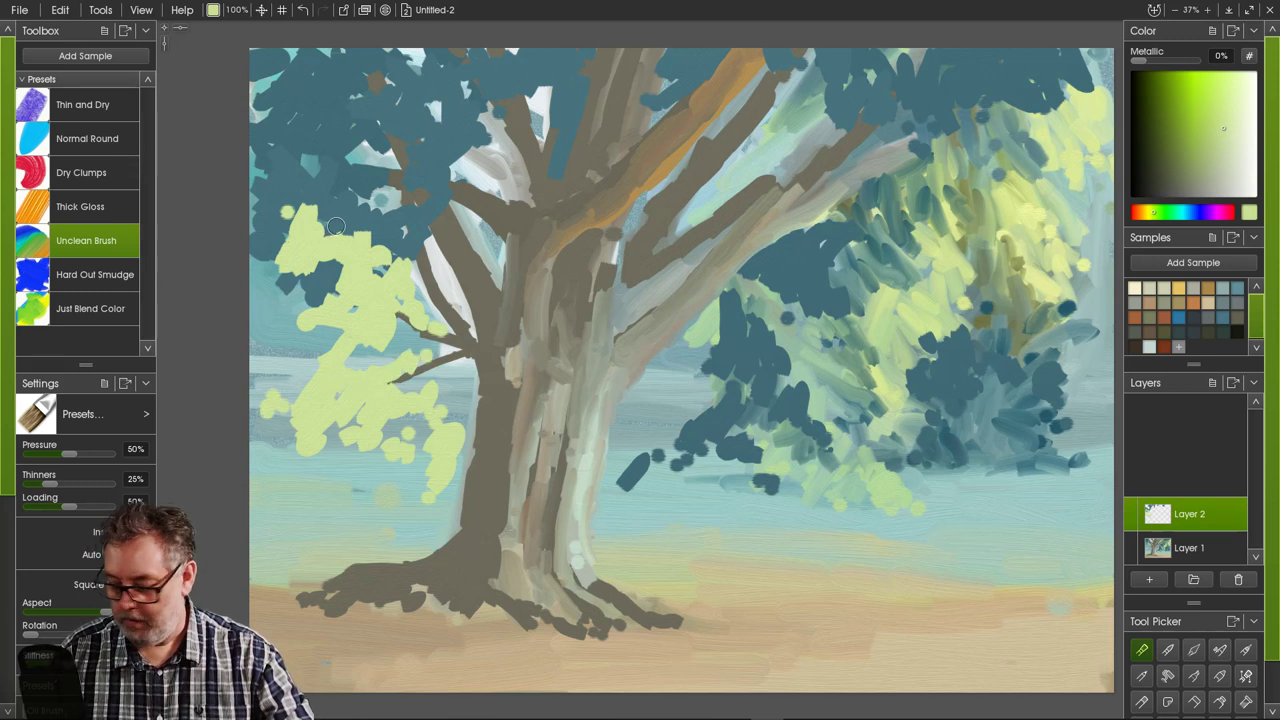
- Sample the canopy's dark blue and paint shadow clumps across the yellow-green leaf clusters left of the trunk
left_click(334, 257, "alt")
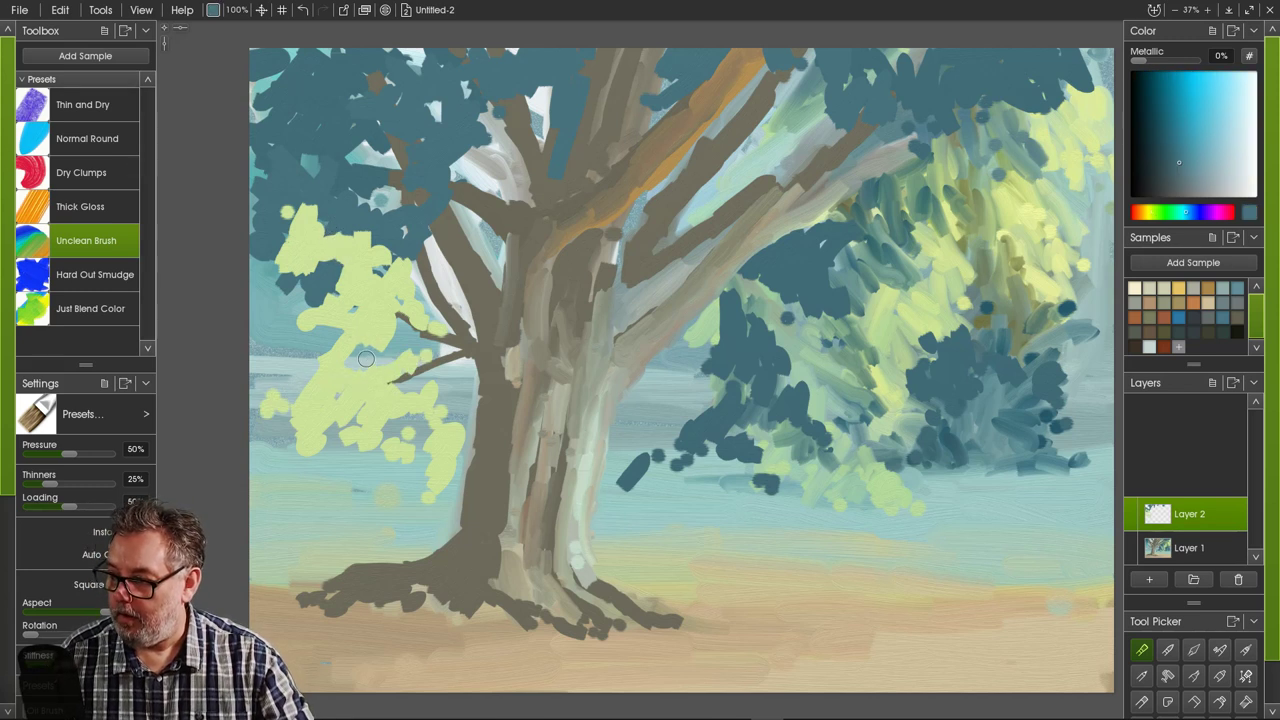
mouse_move(374, 359)
left_mouse_down()
mouse_move(434, 357)
mouse_move(393, 397)
left_mouse_up()
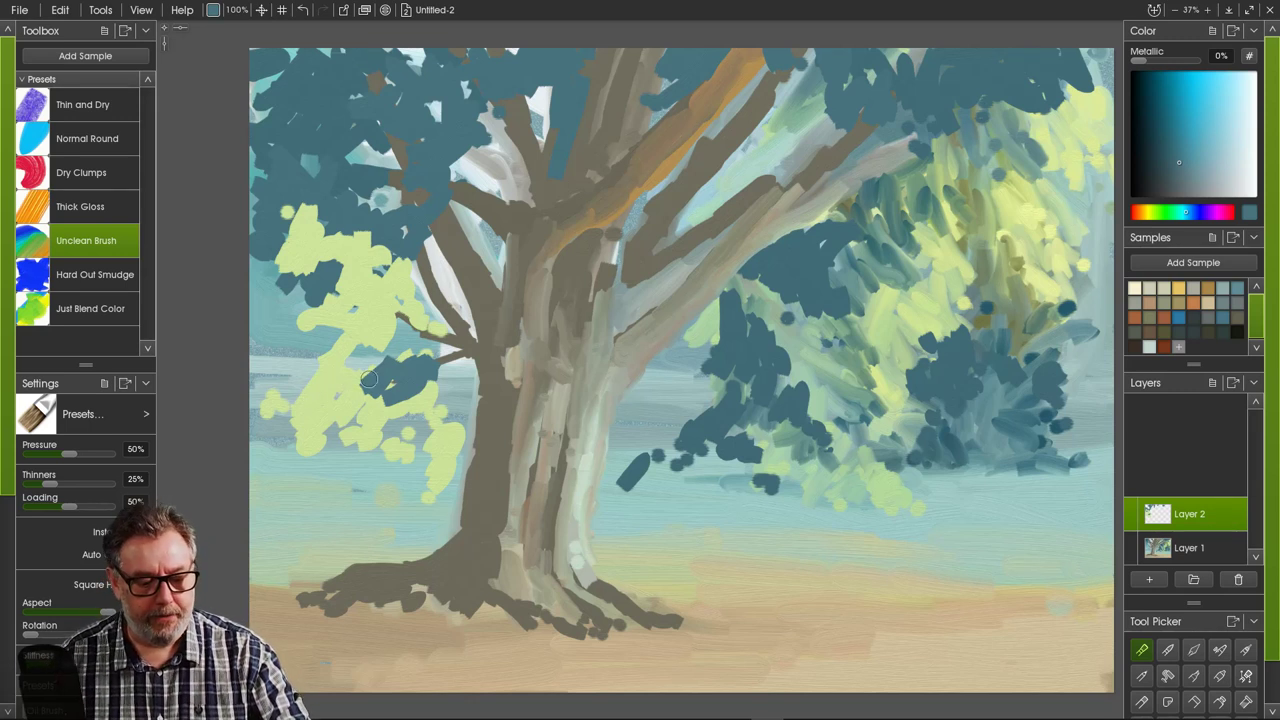
mouse_move(368, 378)
left_mouse_down()
mouse_move(334, 375)
mouse_move(272, 398)
left_mouse_up()
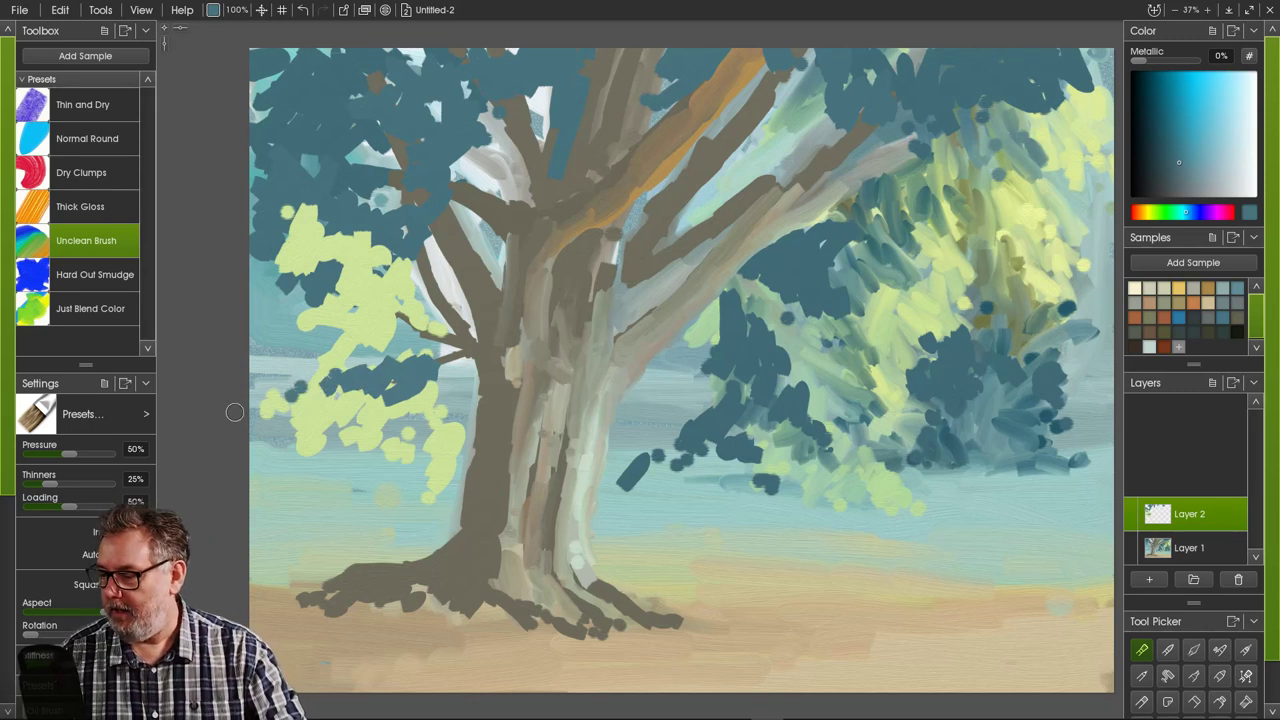
mouse_move(311, 354)
left_mouse_down()
mouse_move(351, 378)
mouse_move(301, 353)
mouse_move(321, 342)
mouse_move(299, 356)
mouse_move(290, 311)
mouse_move(326, 302)
mouse_move(336, 308)
mouse_move(321, 316)
mouse_move(385, 318)
mouse_move(343, 332)
mouse_move(322, 297)
mouse_move(333, 317)
mouse_move(344, 244)
mouse_move(319, 337)
mouse_move(404, 314)
mouse_move(430, 330)
mouse_move(410, 358)
left_mouse_up()
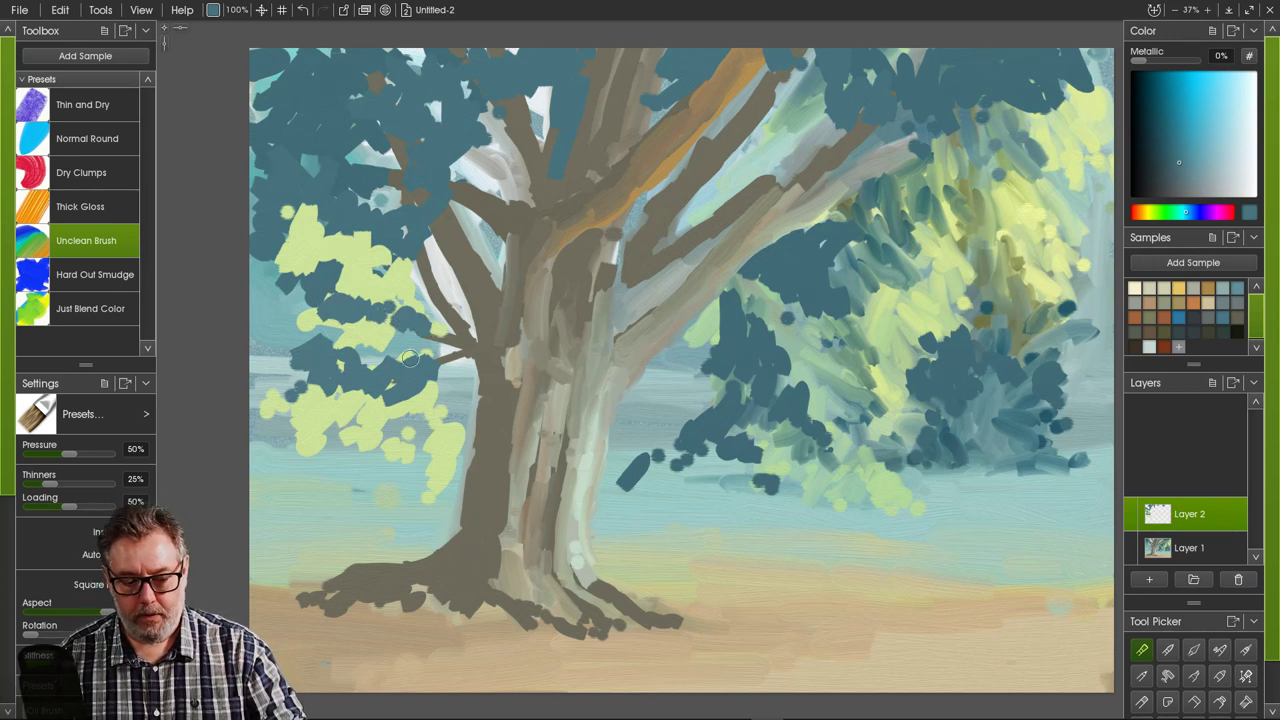
- Fill the base of the right-hand bush with dark blue foliage and break it up with dabs of pale aqua sampled from the background
mouse_move(338, 287)
left_mouse_down()
mouse_move(307, 292)
mouse_move(299, 268)
mouse_move(292, 288)
mouse_move(249, 290)
mouse_move(249, 258)
left_mouse_up()
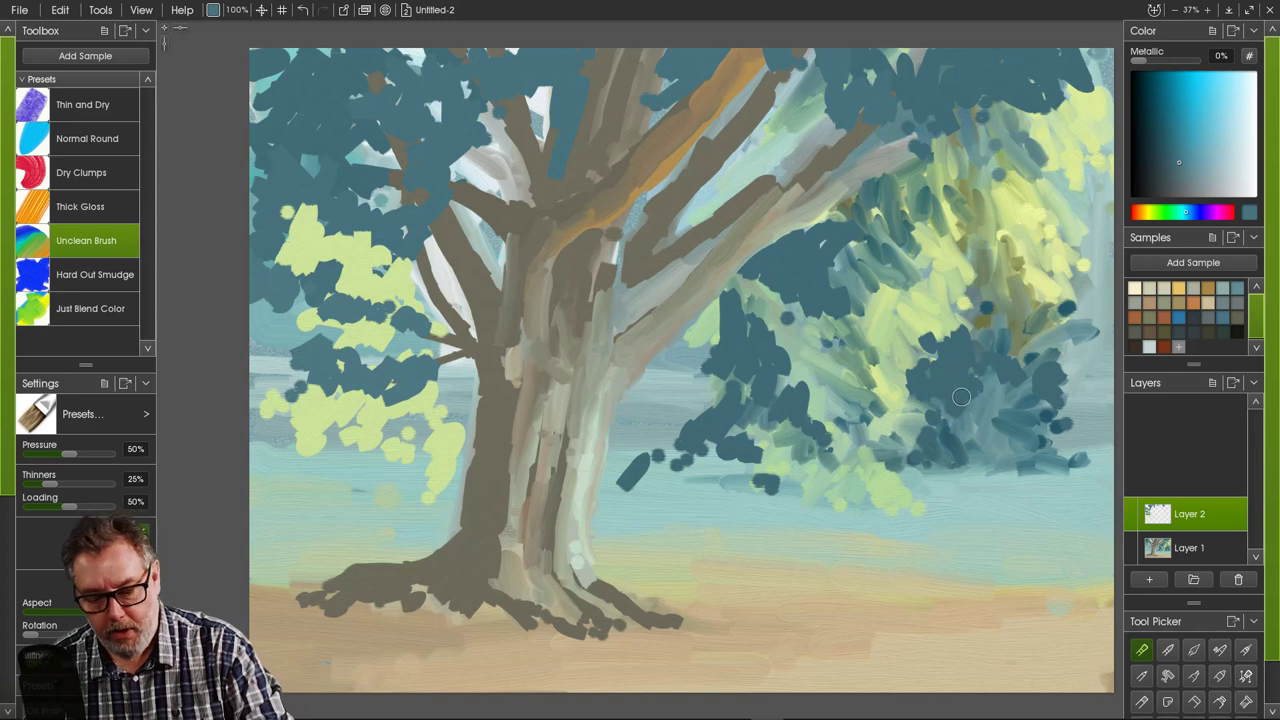
mouse_move(963, 415)
left_mouse_down()
mouse_move(988, 440)
mouse_move(1006, 434)
mouse_move(1017, 449)
mouse_move(910, 454)
mouse_move(925, 431)
mouse_move(911, 420)
mouse_move(898, 457)
mouse_move(993, 450)
mouse_move(890, 463)
left_mouse_up()
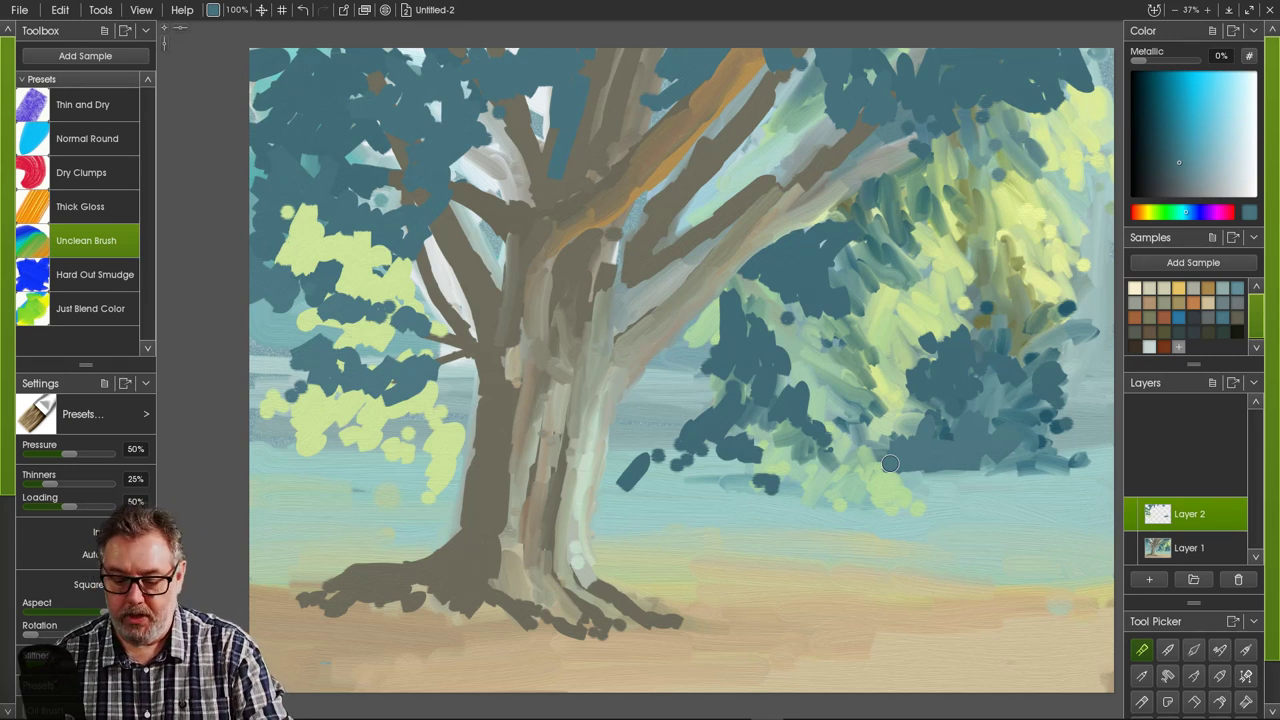
mouse_move(890, 463)
left_mouse_down()
mouse_move(997, 428)
mouse_move(972, 439)
mouse_move(985, 410)
mouse_move(1011, 461)
mouse_move(1042, 474)
mouse_move(985, 432)
mouse_move(1045, 470)
mouse_move(1056, 504)
mouse_move(1031, 501)
mouse_move(1020, 405)
mouse_move(1030, 379)
mouse_move(1055, 382)
mouse_move(1033, 378)
mouse_move(1016, 396)
mouse_move(1020, 408)
mouse_move(1055, 354)
mouse_move(1030, 448)
mouse_move(1068, 456)
mouse_move(1028, 439)
mouse_move(1011, 451)
mouse_move(1024, 439)
mouse_move(1014, 458)
mouse_move(1034, 467)
mouse_move(1002, 461)
mouse_move(1004, 430)
mouse_move(971, 464)
mouse_move(1004, 438)
mouse_move(1002, 459)
mouse_move(1028, 465)
mouse_move(960, 462)
left_mouse_up()
left_click(1038, 535, "alt")
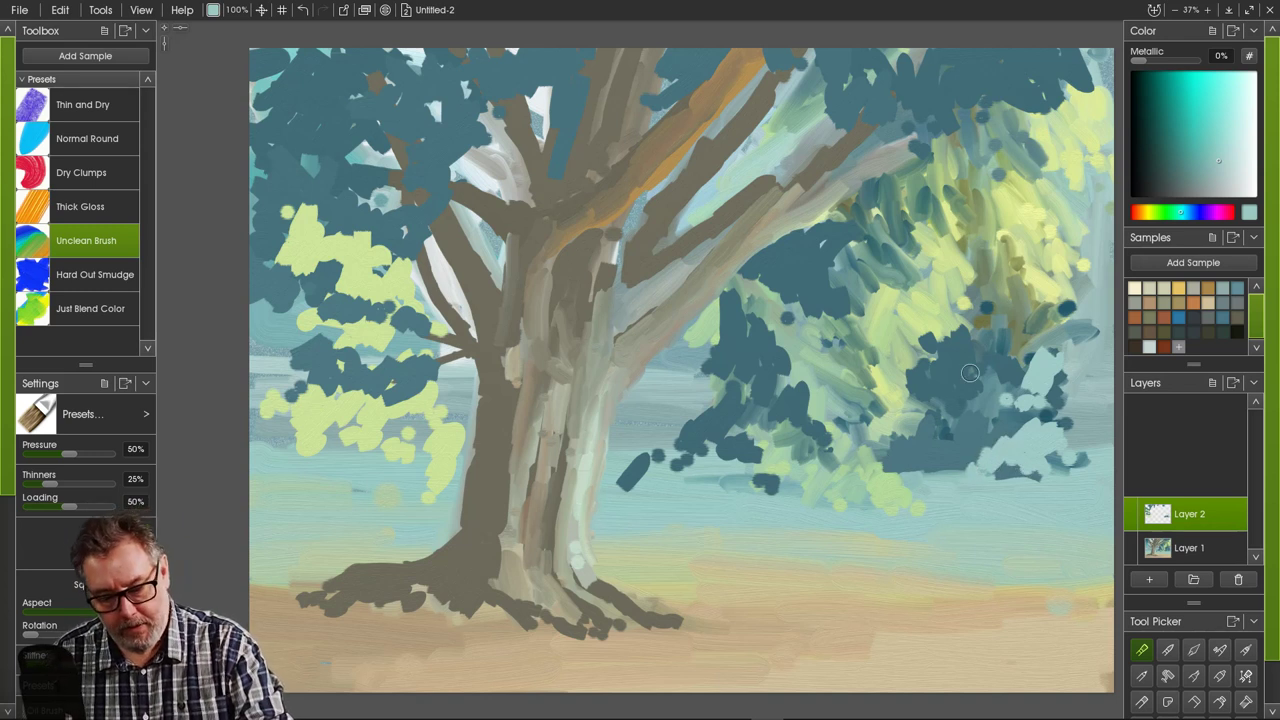
mouse_move(969, 373)
left_mouse_down()
mouse_move(980, 425)
mouse_move(970, 370)
mouse_move(955, 406)
left_mouse_up()
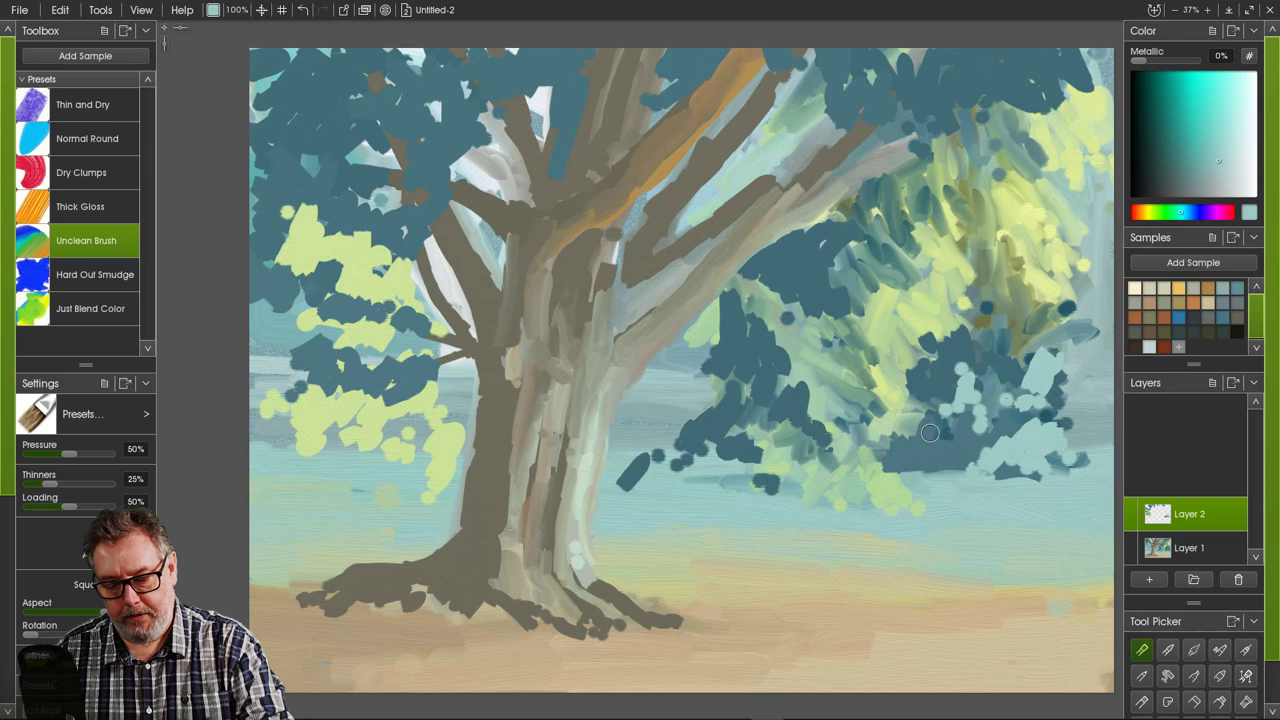
- Sample pale green for leaves along the trunk-side edge of the drooping foliage right of the trunk and refine them with sampled dark blue
left_click(895, 390, "alt")
mouse_move(728, 438)
left_mouse_down()
mouse_move(753, 472)
mouse_move(764, 457)
mouse_move(711, 427)
mouse_move(679, 460)
mouse_move(652, 428)
mouse_move(729, 358)
mouse_move(719, 309)
left_mouse_up()
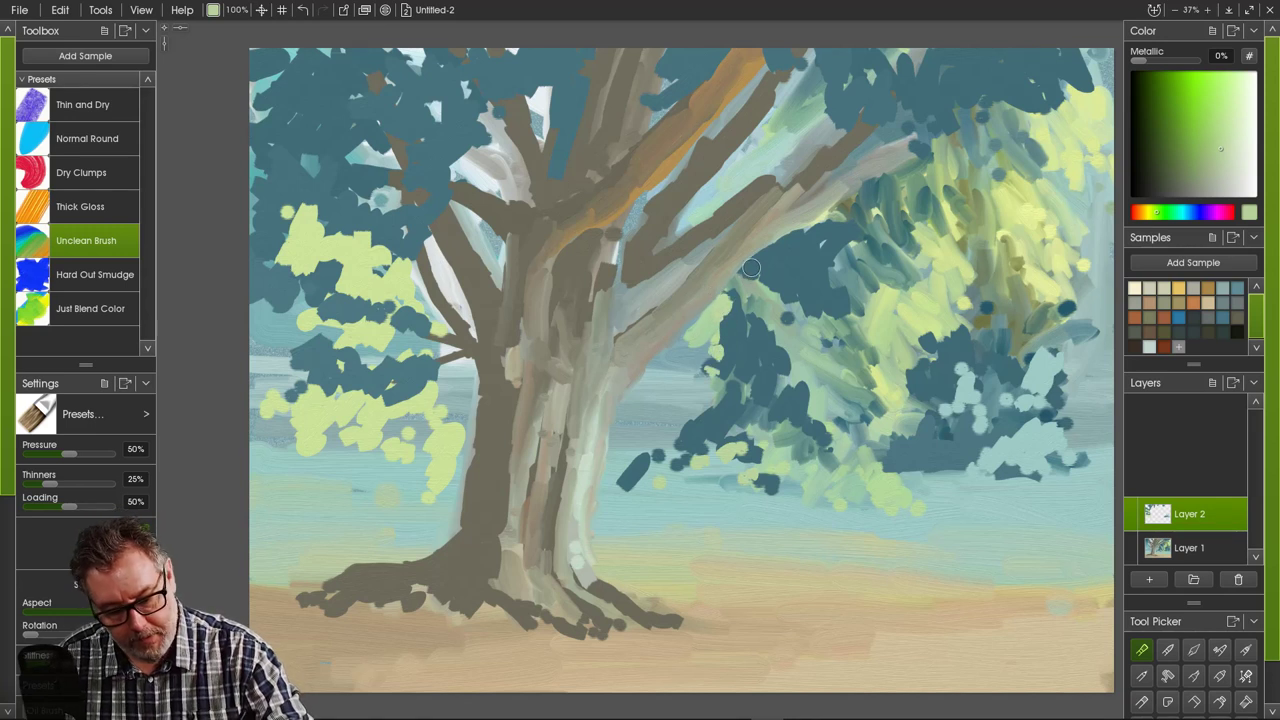
left_click(752, 294, "alt")
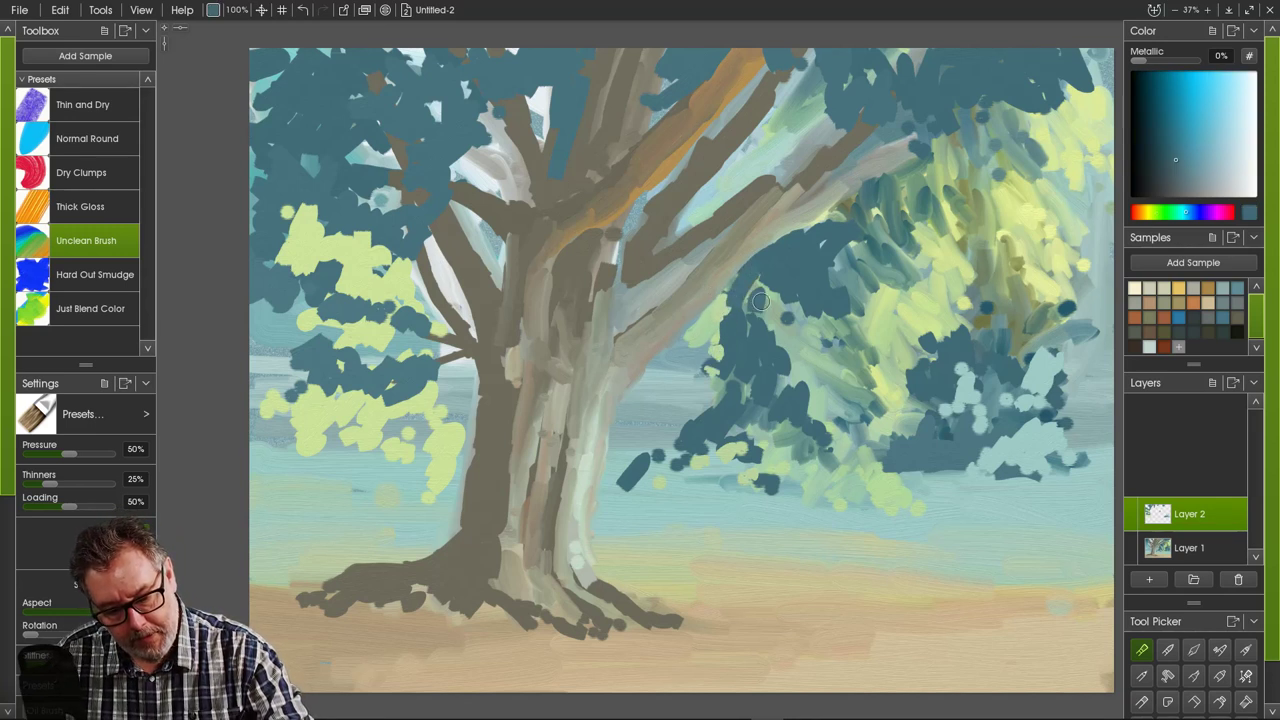
mouse_move(764, 297)
left_mouse_down()
mouse_move(730, 288)
mouse_move(719, 301)
left_mouse_up()
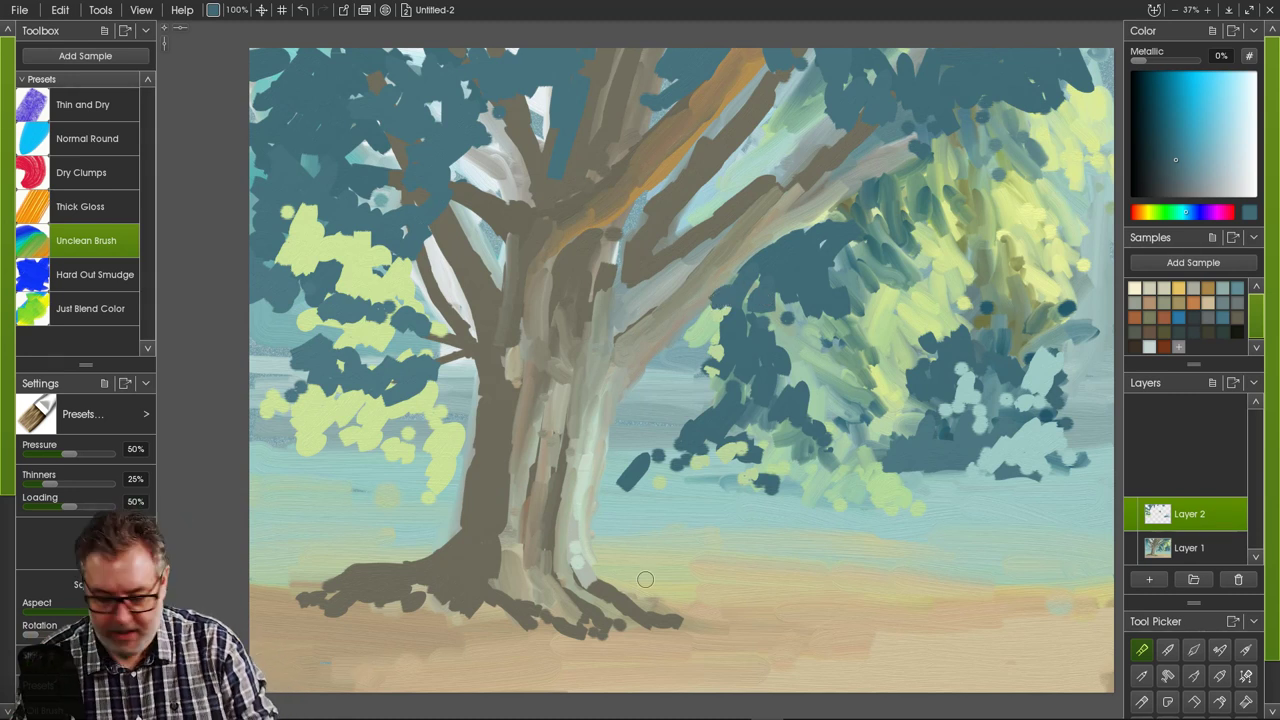
- Sample grey-brown from the roots and paint a long cast shadow across the sand to the right of the trunk
left_click_drag(628, 596, 677, 596)
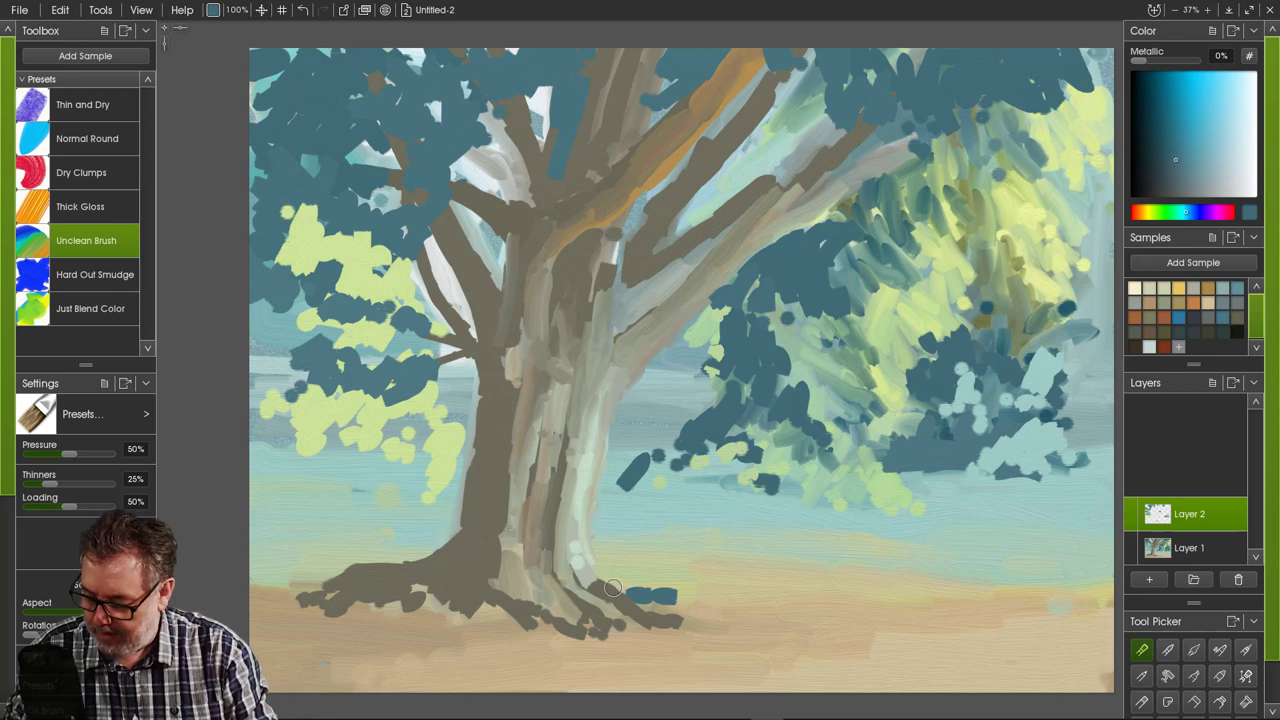
left_click(606, 617, "alt")
mouse_move(600, 588)
left_mouse_down()
mouse_move(814, 596)
mouse_move(744, 598)
mouse_move(900, 616)
left_mouse_up()
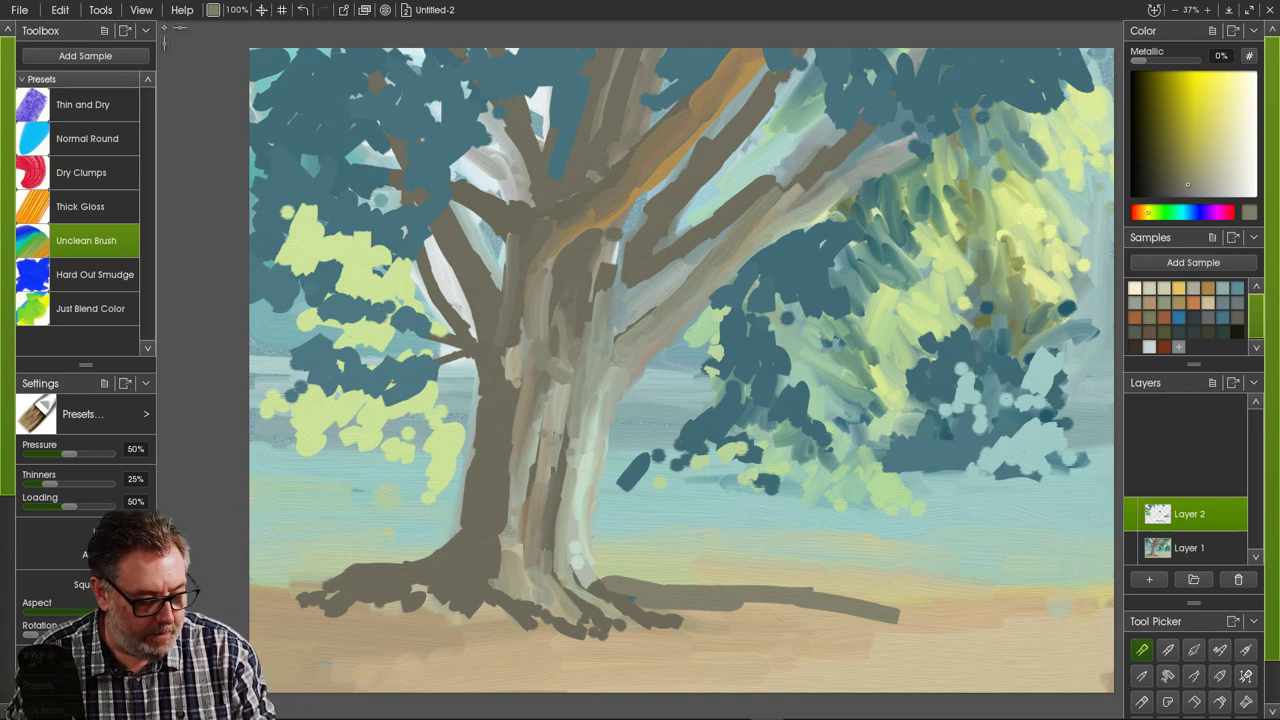
right_click(824, 594)
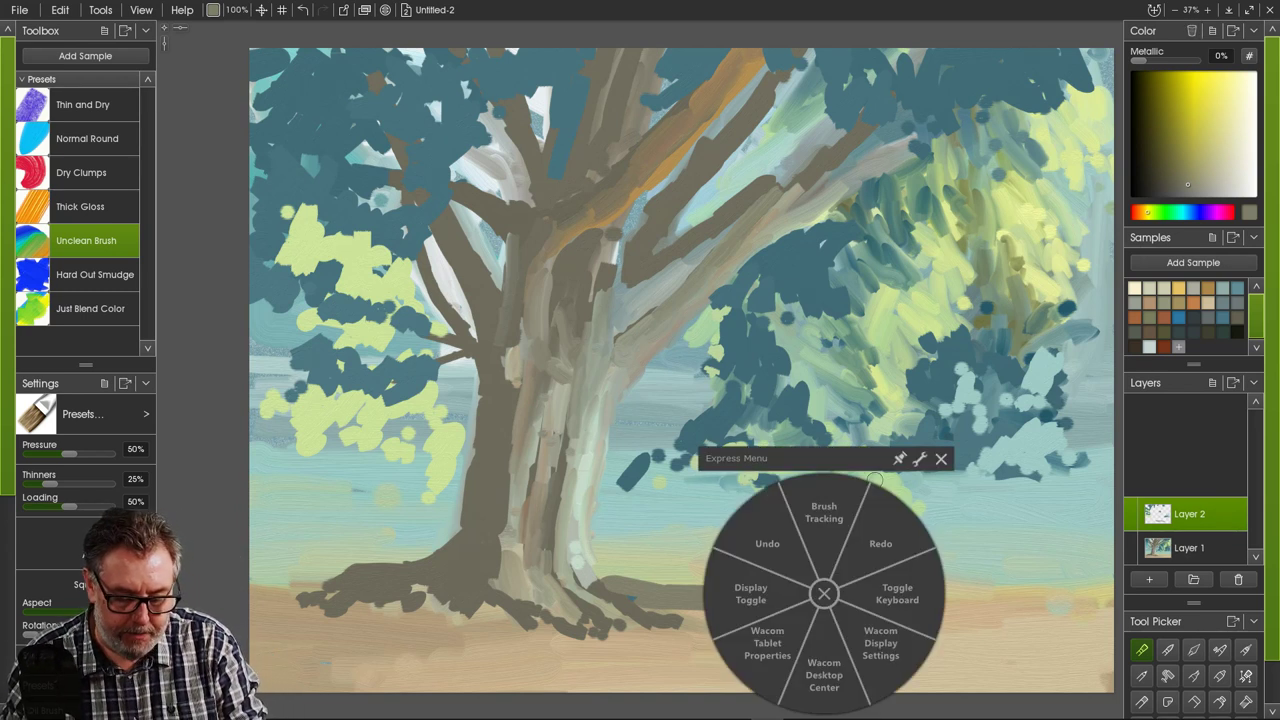
left_click(941, 459)
left_click_drag(748, 620, 804, 624)
left_click_drag(716, 605, 804, 614)
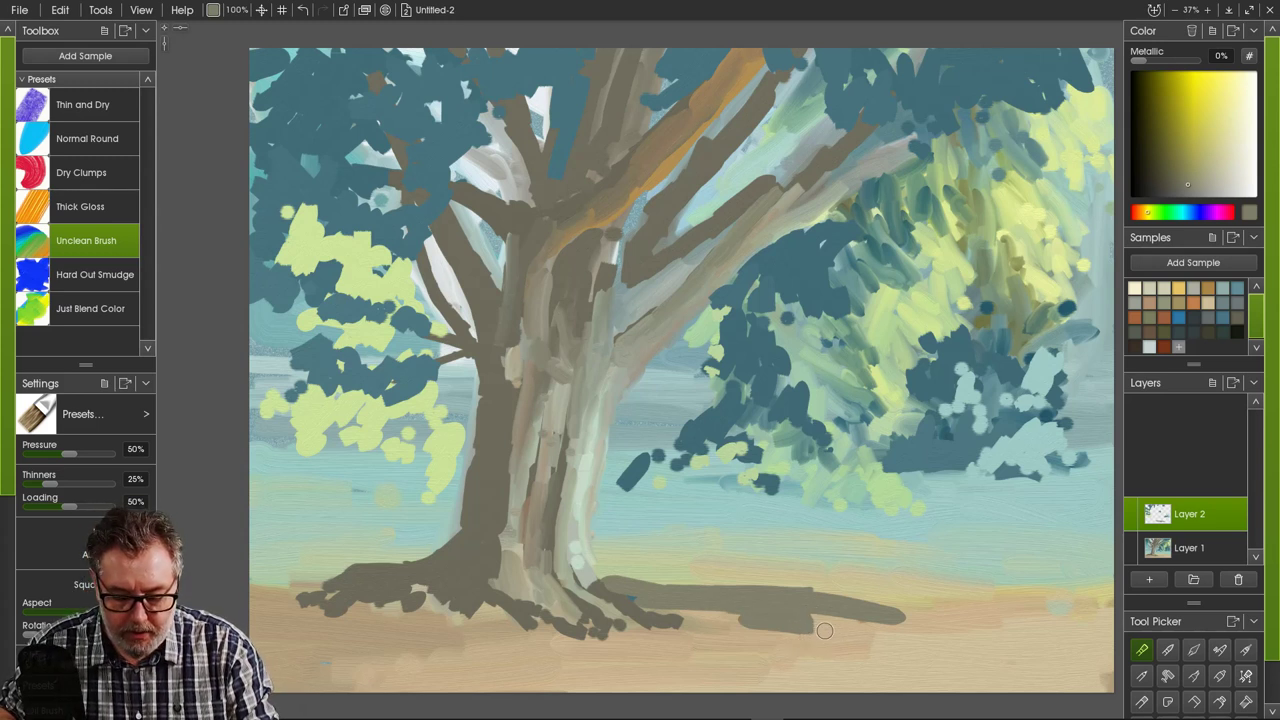
- Sample the sand colour and work it through the cast shadow, softening its edges and stretching it farther right
left_click(836, 668, "alt")
mouse_move(796, 624)
left_mouse_down()
mouse_move(720, 626)
mouse_move(753, 619)
left_mouse_up()
mouse_move(880, 619)
left_mouse_down()
mouse_move(1008, 616)
mouse_move(1019, 636)
mouse_move(853, 636)
left_mouse_up()
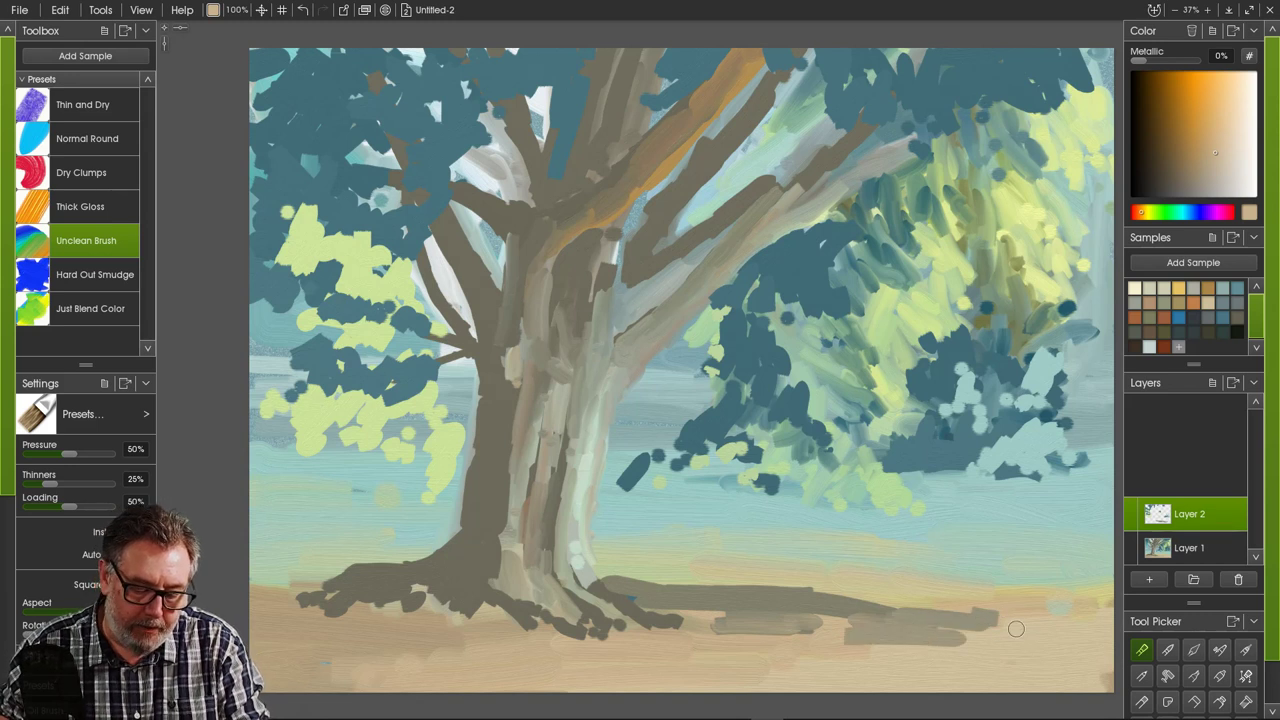
mouse_move(966, 630)
left_mouse_down()
mouse_move(801, 588)
mouse_move(858, 591)
left_mouse_up()
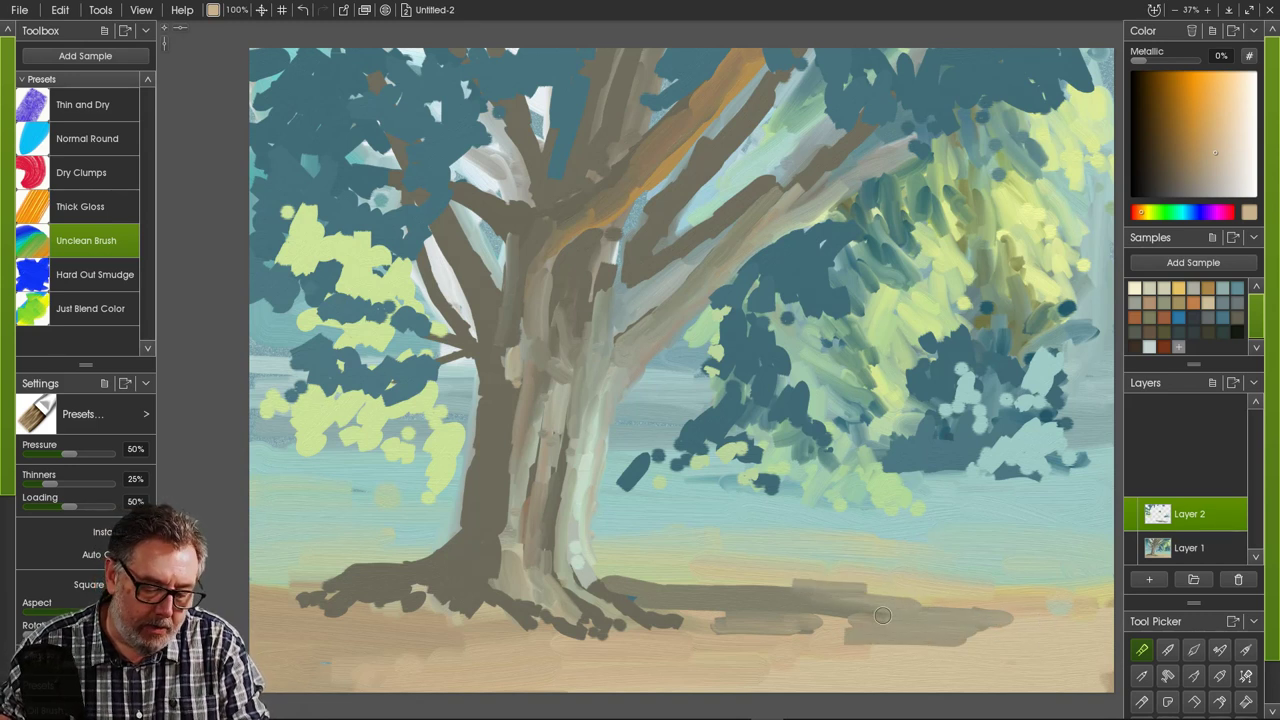
mouse_move(727, 619)
left_mouse_down()
mouse_move(766, 613)
mouse_move(645, 605)
mouse_move(725, 640)
left_mouse_up()
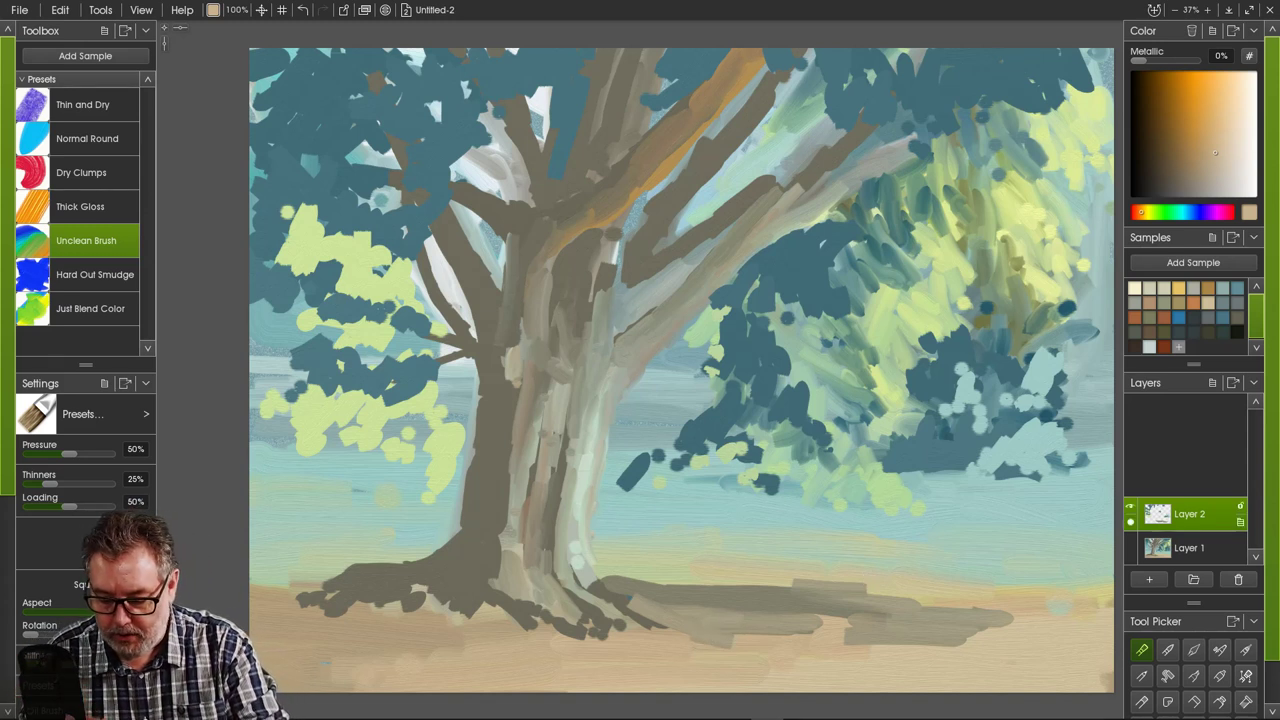
- Merge Layer 2 down into Layer 1 and blend sand colour over the cast shadow and around the tree roots
right_click(1189, 513)
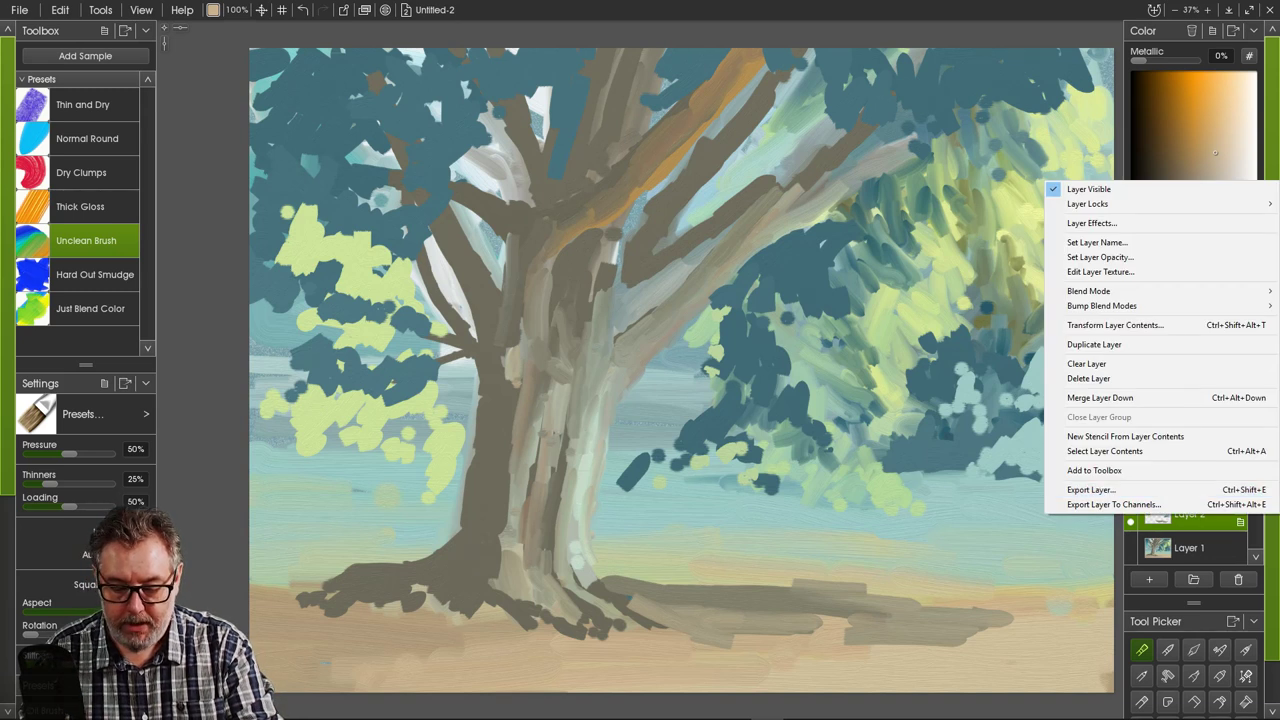
left_click(1100, 397)
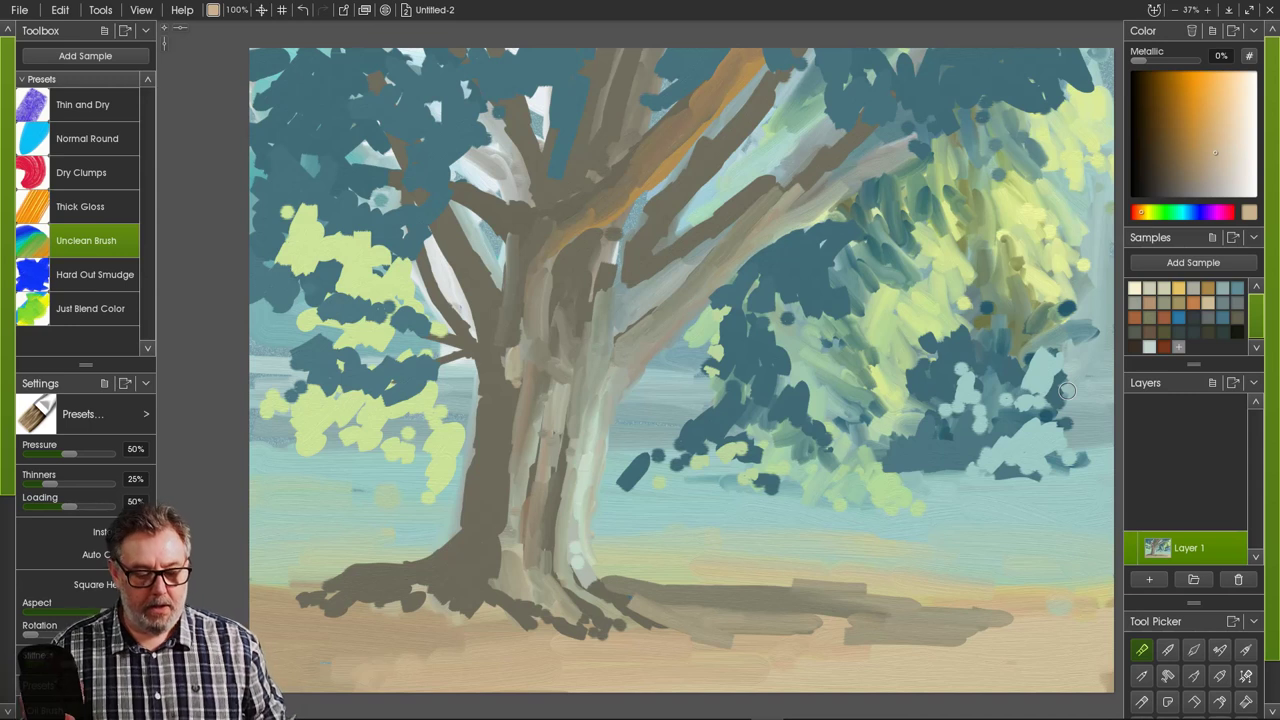
mouse_move(998, 628)
left_mouse_down()
mouse_move(931, 637)
mouse_move(989, 641)
mouse_move(897, 631)
left_mouse_up()
left_click_drag(1041, 625, 1051, 623)
mouse_move(974, 623)
left_mouse_down()
mouse_move(1030, 605)
mouse_move(897, 601)
mouse_move(820, 568)
mouse_move(783, 583)
mouse_move(721, 574)
mouse_move(1036, 599)
mouse_move(699, 585)
mouse_move(636, 570)
mouse_move(858, 629)
mouse_move(780, 622)
mouse_move(869, 622)
mouse_move(816, 609)
mouse_move(912, 625)
mouse_move(835, 641)
left_mouse_up()
mouse_move(737, 647)
left_mouse_down()
mouse_move(666, 637)
mouse_move(699, 622)
mouse_move(649, 607)
mouse_move(745, 599)
mouse_move(1007, 618)
mouse_move(820, 643)
mouse_move(607, 620)
mouse_move(653, 634)
mouse_move(630, 622)
mouse_move(623, 638)
mouse_move(501, 626)
mouse_move(487, 607)
mouse_move(411, 620)
mouse_move(394, 608)
mouse_move(423, 577)
mouse_move(392, 609)
mouse_move(310, 597)
mouse_move(285, 573)
left_mouse_up()
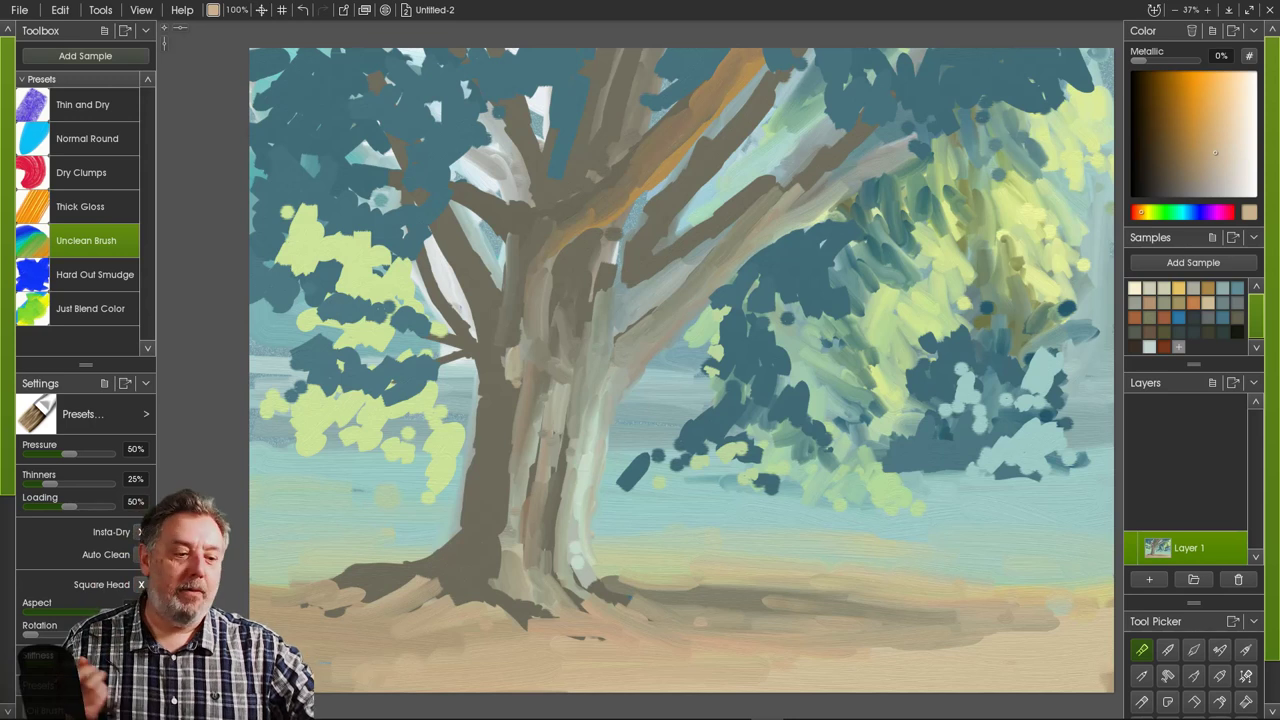
- Save the painting as "tree" in the ArtRage Paintings folder
left_click(19, 10)
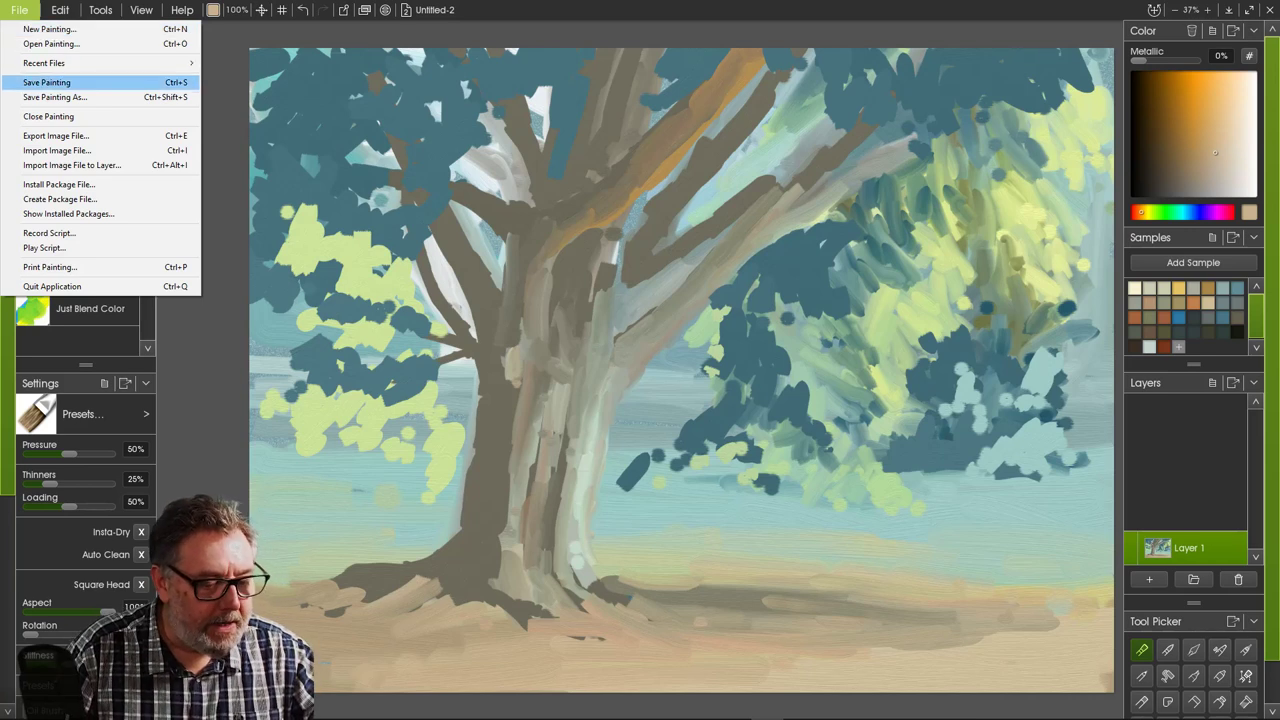
left_click(46, 82)
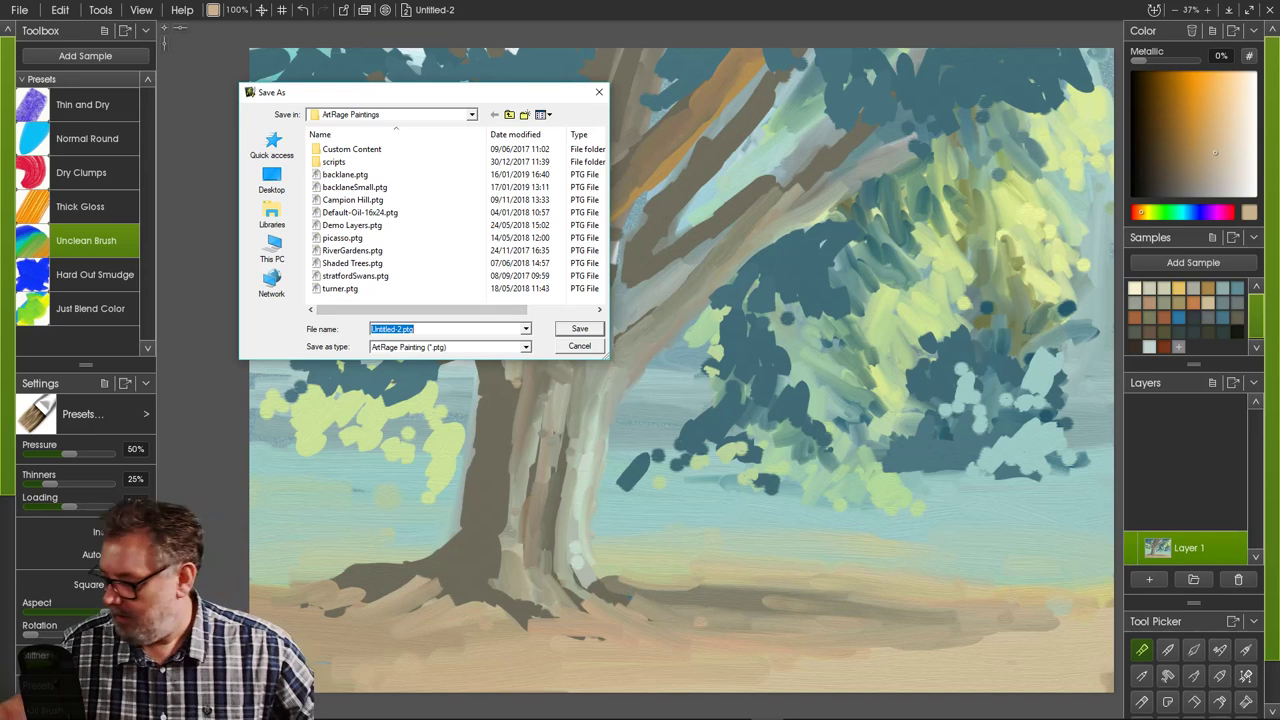
type("tree")
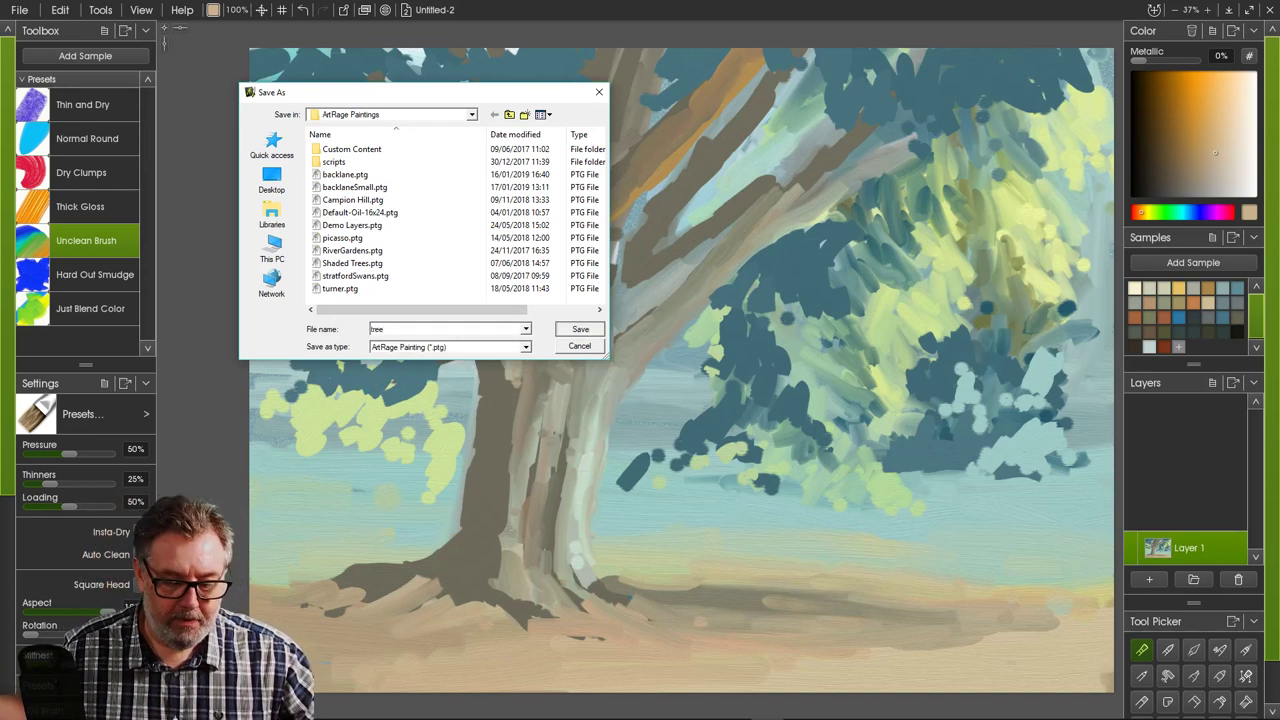
key("Return")
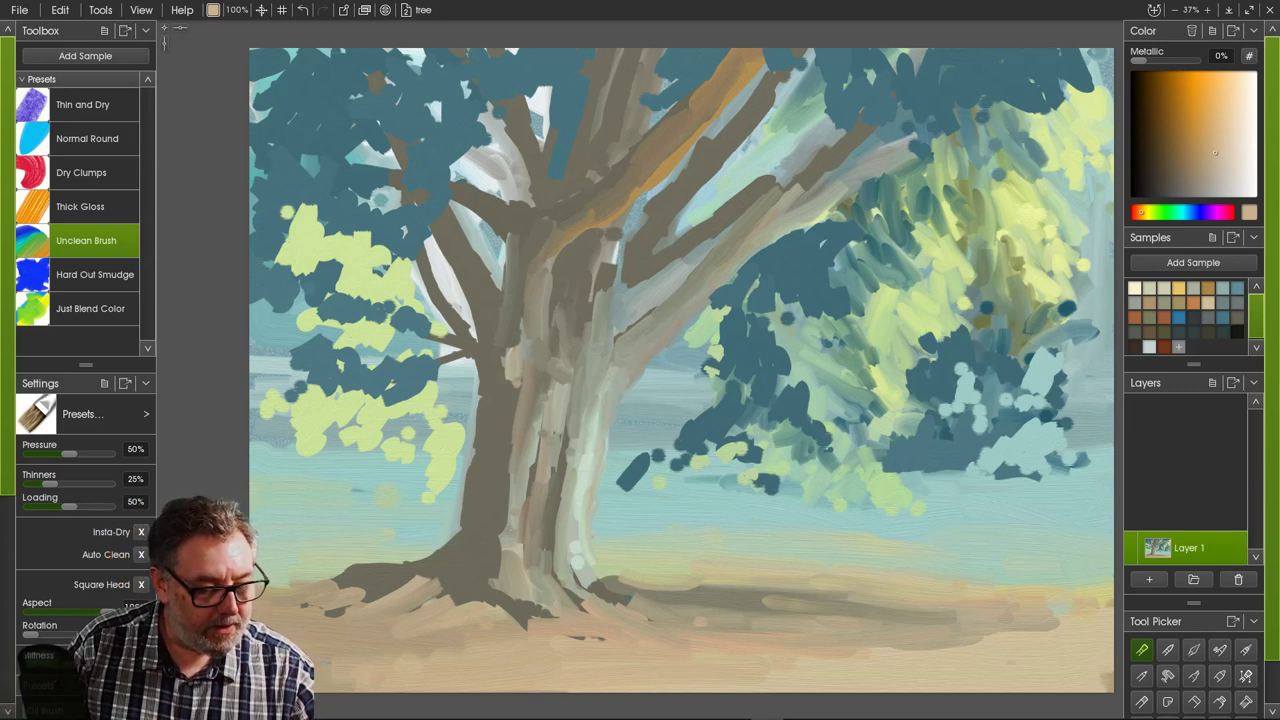
- Switch to the Thick Gloss brush preset, pick a very dark brown and paint strokes over the top of the central limb
left_click(80, 206)
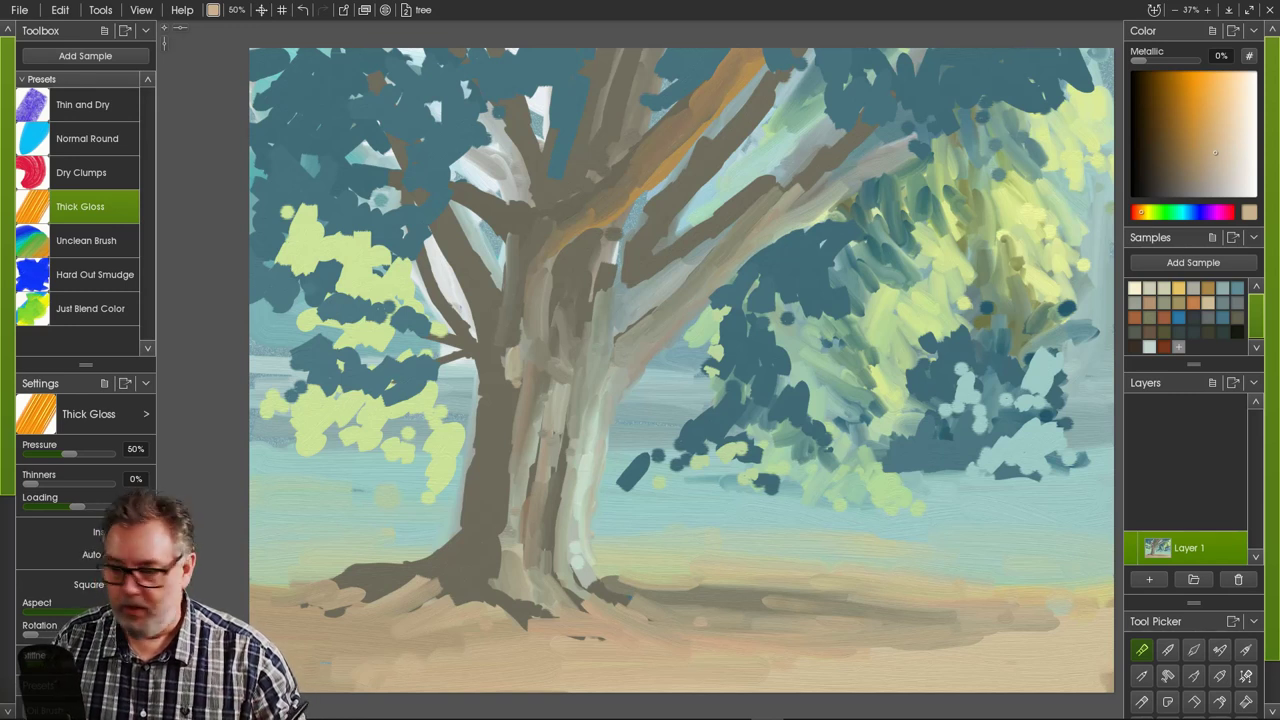
left_click_drag(571, 111, 573, 98)
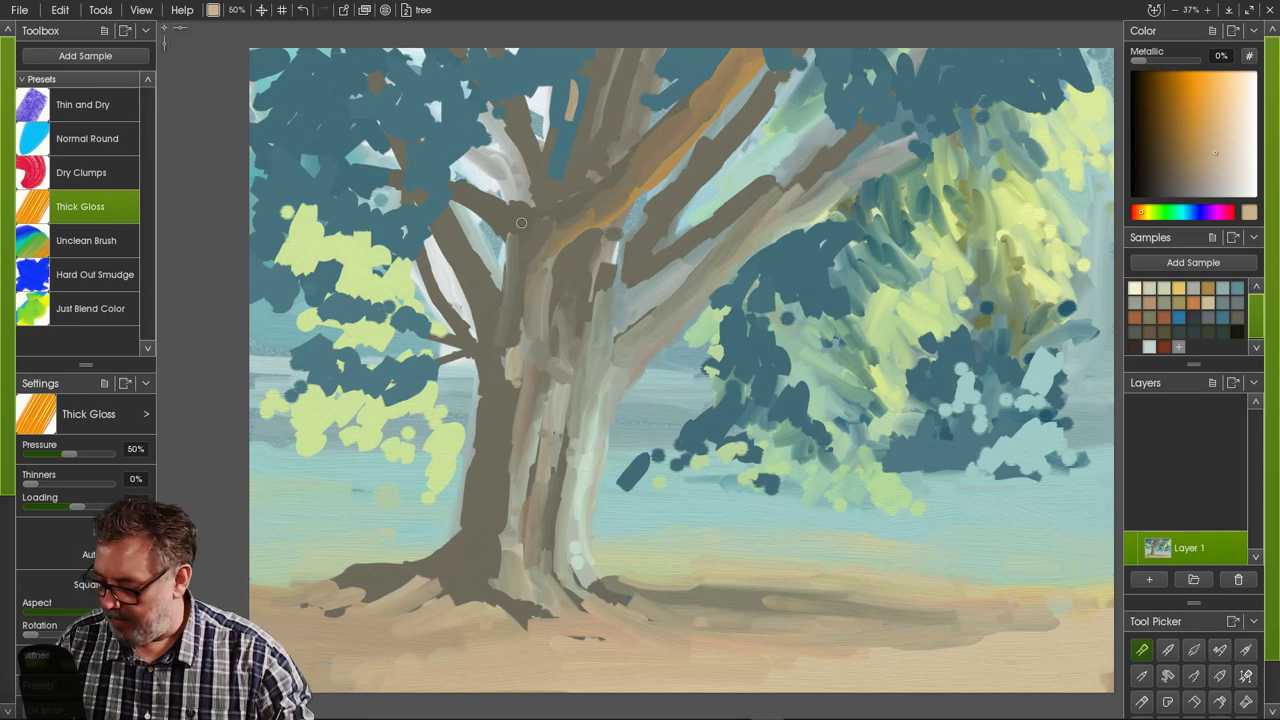
key("ctrl+z")
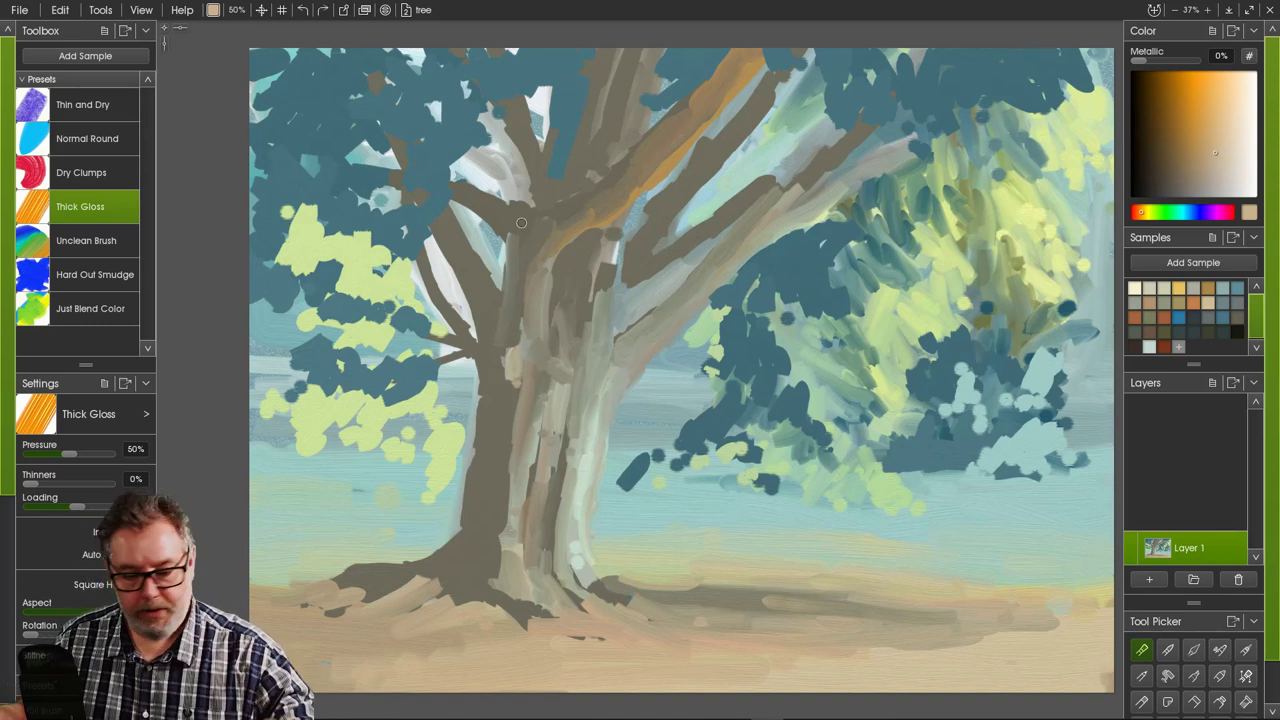
left_click(615, 116, "alt")
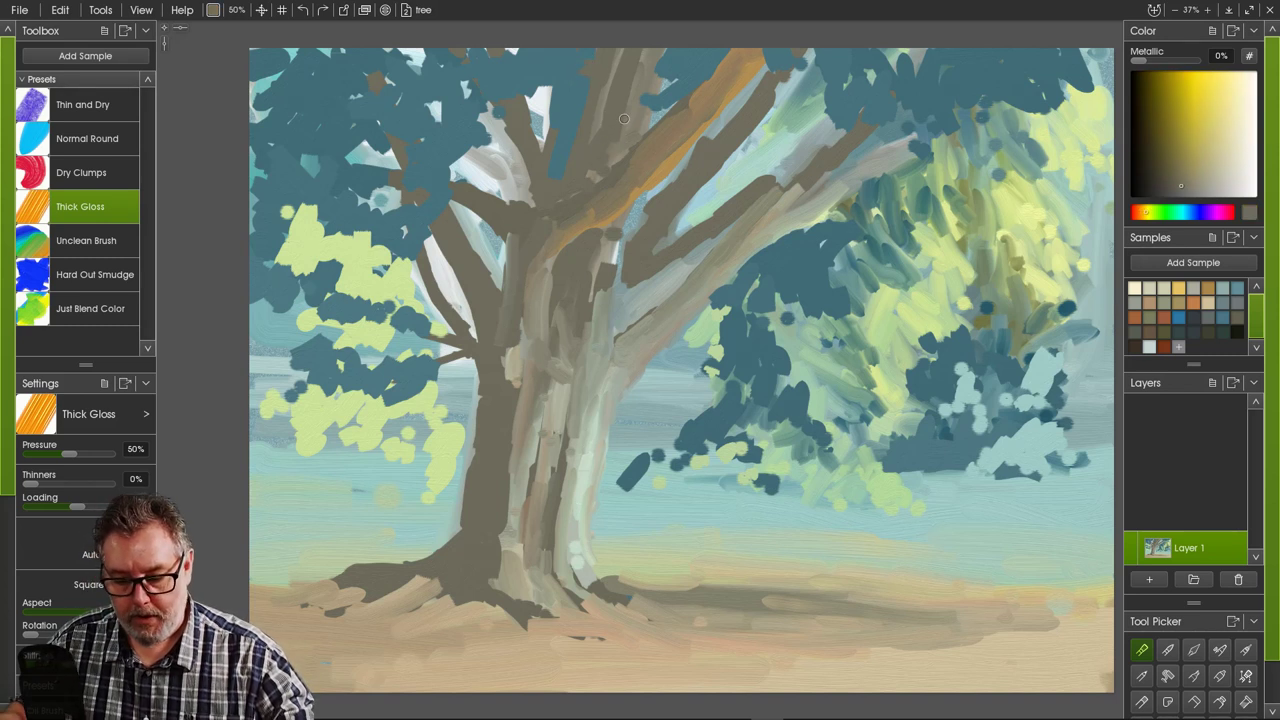
left_click(1145, 176)
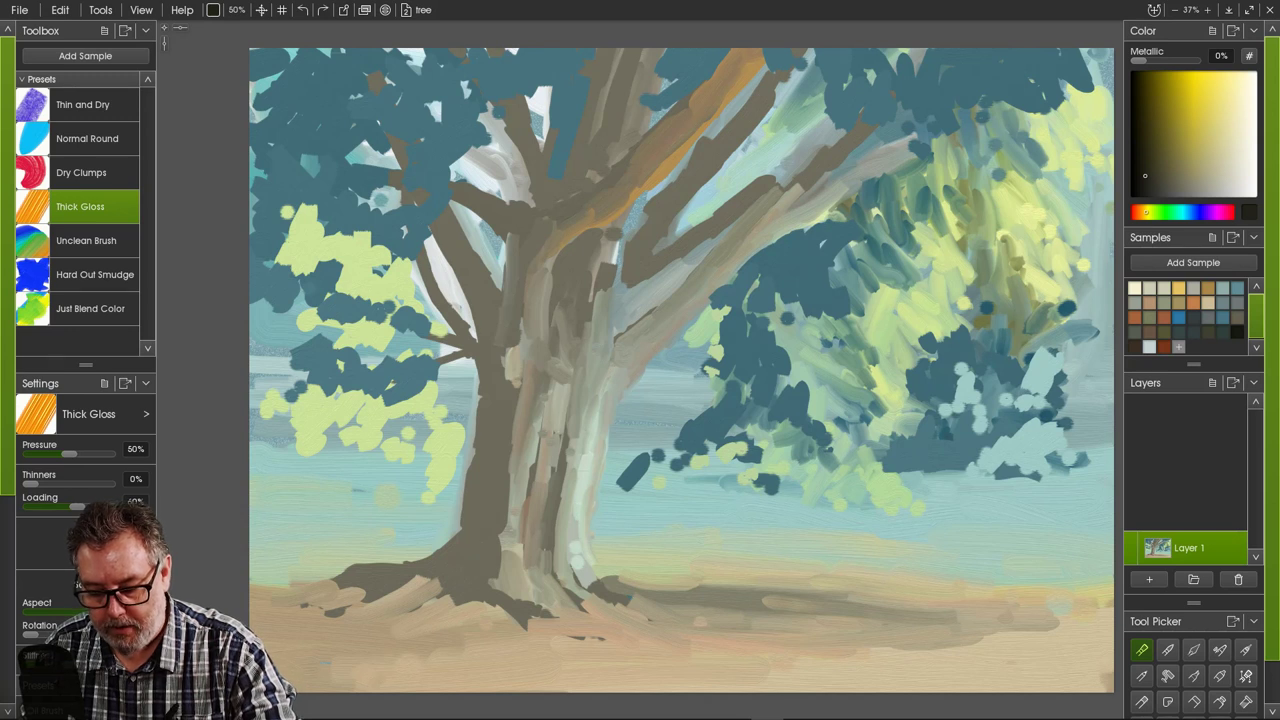
left_click(1223, 332)
mouse_move(581, 66)
left_mouse_down()
mouse_move(588, 96)
mouse_move(597, 72)
mouse_move(576, 73)
mouse_move(570, 92)
mouse_move(566, 66)
mouse_move(554, 109)
mouse_move(582, 116)
mouse_move(561, 78)
mouse_move(564, 35)
mouse_move(590, 66)
left_mouse_up()
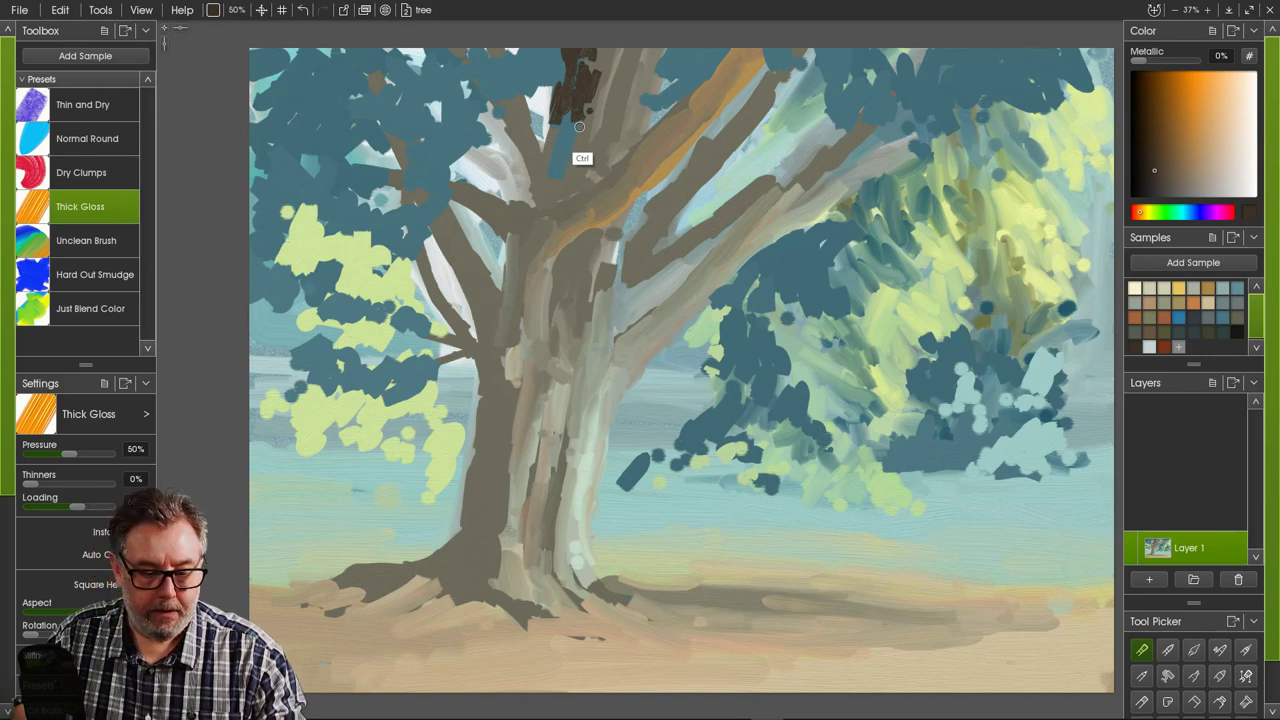
- Extend the thick dark brown strokes down the central limb over the blue overlap and add a small side branch at its upper left
mouse_move(582, 156)
left_mouse_down()
mouse_move(631, 199)
mouse_move(762, 260)
mouse_move(580, 310)
mouse_move(560, 602)
left_mouse_up()
left_click_drag(540, 346, 567, 450)
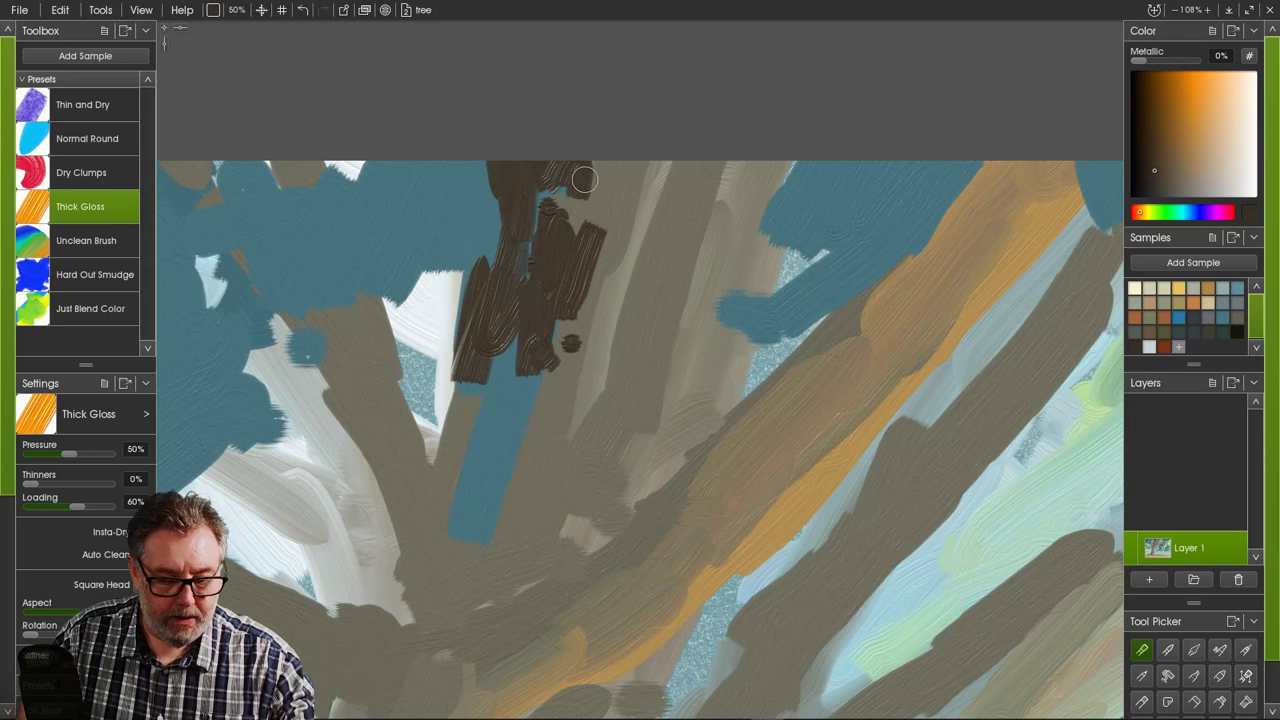
mouse_move(585, 180)
left_mouse_down()
mouse_move(608, 149)
mouse_move(542, 258)
left_mouse_up()
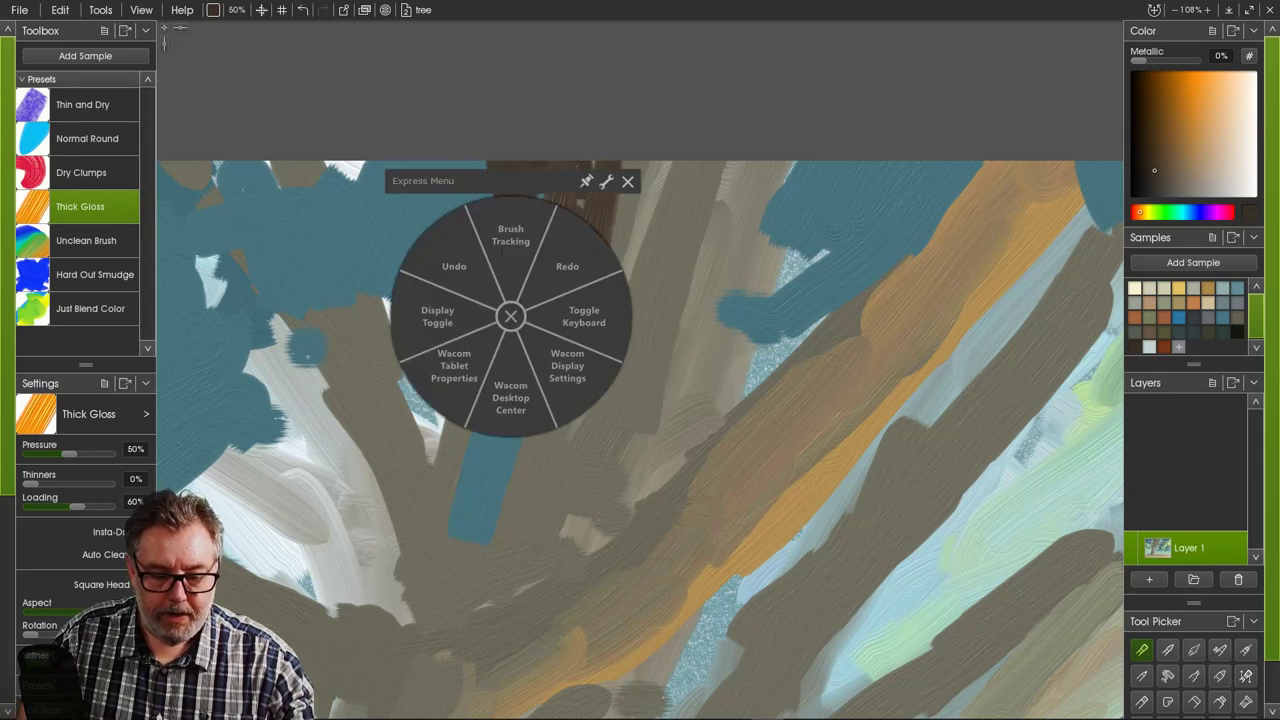
left_click(627, 181)
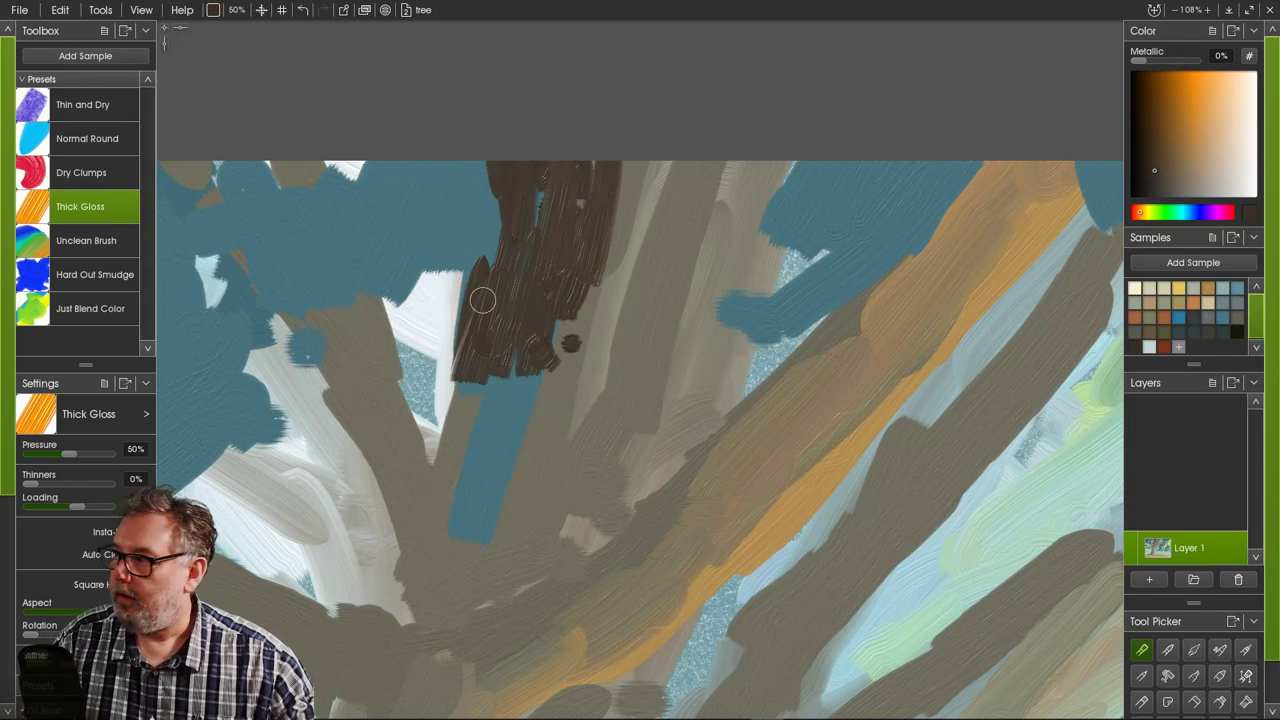
mouse_move(517, 203)
left_mouse_down()
mouse_move(496, 275)
mouse_move(497, 183)
mouse_move(442, 470)
mouse_move(494, 351)
mouse_move(477, 508)
mouse_move(523, 353)
mouse_move(509, 461)
mouse_move(554, 335)
mouse_move(549, 414)
mouse_move(567, 348)
mouse_move(563, 393)
mouse_move(574, 306)
mouse_move(510, 410)
mouse_move(507, 448)
mouse_move(544, 406)
mouse_move(518, 473)
mouse_move(472, 469)
mouse_move(467, 410)
mouse_move(483, 429)
mouse_move(472, 521)
mouse_move(505, 486)
mouse_move(515, 520)
mouse_move(557, 399)
mouse_move(528, 516)
mouse_move(588, 301)
mouse_move(589, 395)
mouse_move(647, 205)
mouse_move(613, 314)
mouse_move(631, 214)
mouse_move(612, 321)
mouse_move(662, 173)
mouse_move(629, 351)
mouse_move(649, 393)
mouse_move(644, 318)
mouse_move(579, 446)
mouse_move(598, 321)
mouse_move(582, 497)
mouse_move(576, 406)
mouse_move(548, 542)
mouse_move(597, 440)
mouse_move(620, 238)
mouse_move(652, 131)
mouse_move(626, 273)
mouse_move(672, 156)
mouse_move(623, 231)
mouse_move(631, 142)
mouse_move(648, 221)
mouse_move(723, 194)
mouse_move(674, 193)
mouse_move(633, 219)
mouse_move(605, 172)
mouse_move(613, 207)
mouse_move(569, 237)
mouse_move(623, 114)
mouse_move(585, 155)
mouse_move(556, 158)
mouse_move(526, 268)
mouse_move(447, 174)
mouse_move(478, 276)
left_mouse_up()
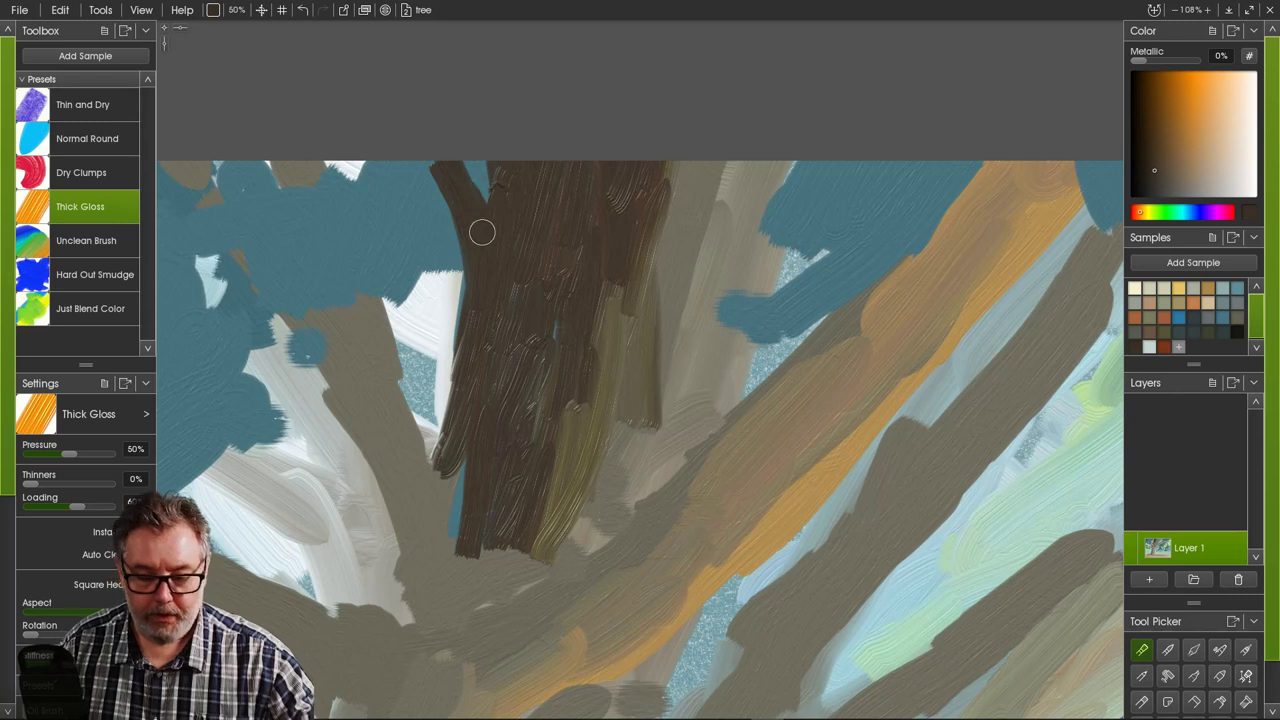
- Trim the small branch and left edge of the dark limb with sampled canopy blue, and rework the lower edge with a sampled dark tone
left_click(430, 233, "alt")
left_click_drag(430, 168, 450, 263)
left_click_drag(466, 158, 486, 204)
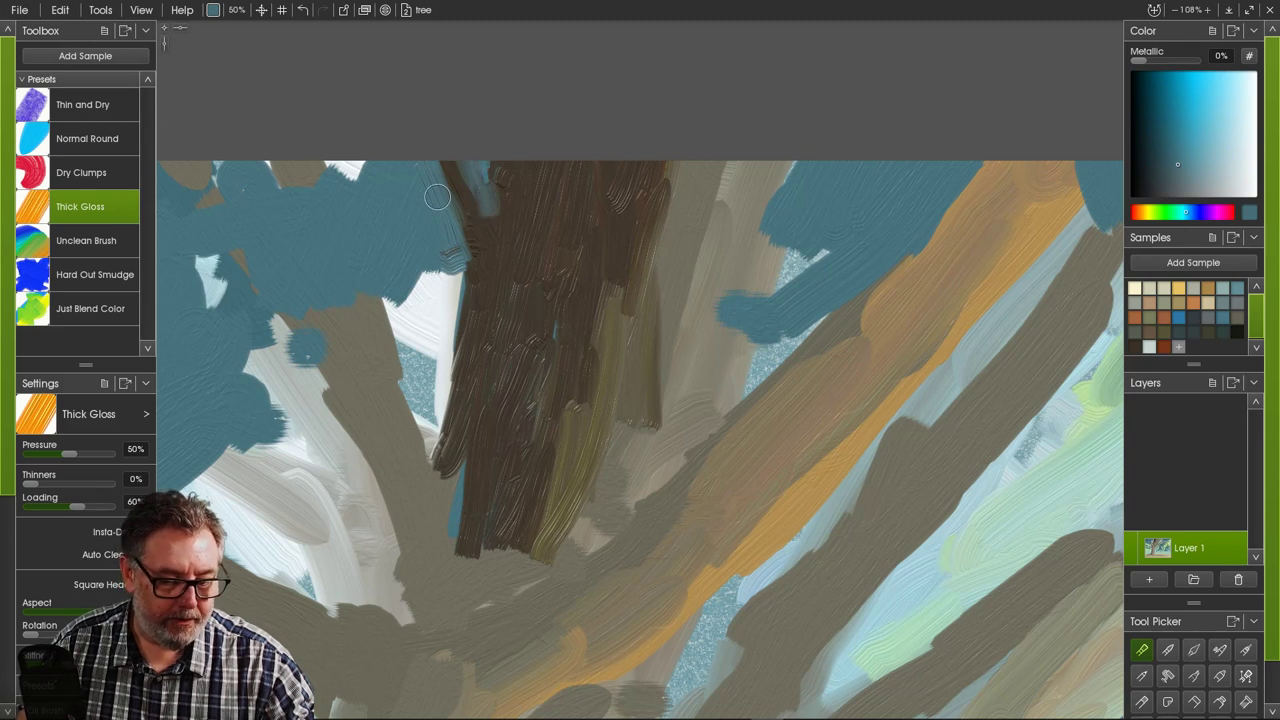
mouse_move(406, 190)
left_mouse_down()
mouse_move(444, 249)
mouse_move(437, 289)
mouse_move(438, 227)
mouse_move(439, 323)
mouse_move(465, 342)
mouse_move(444, 452)
left_mouse_up()
left_click(460, 287, "alt")
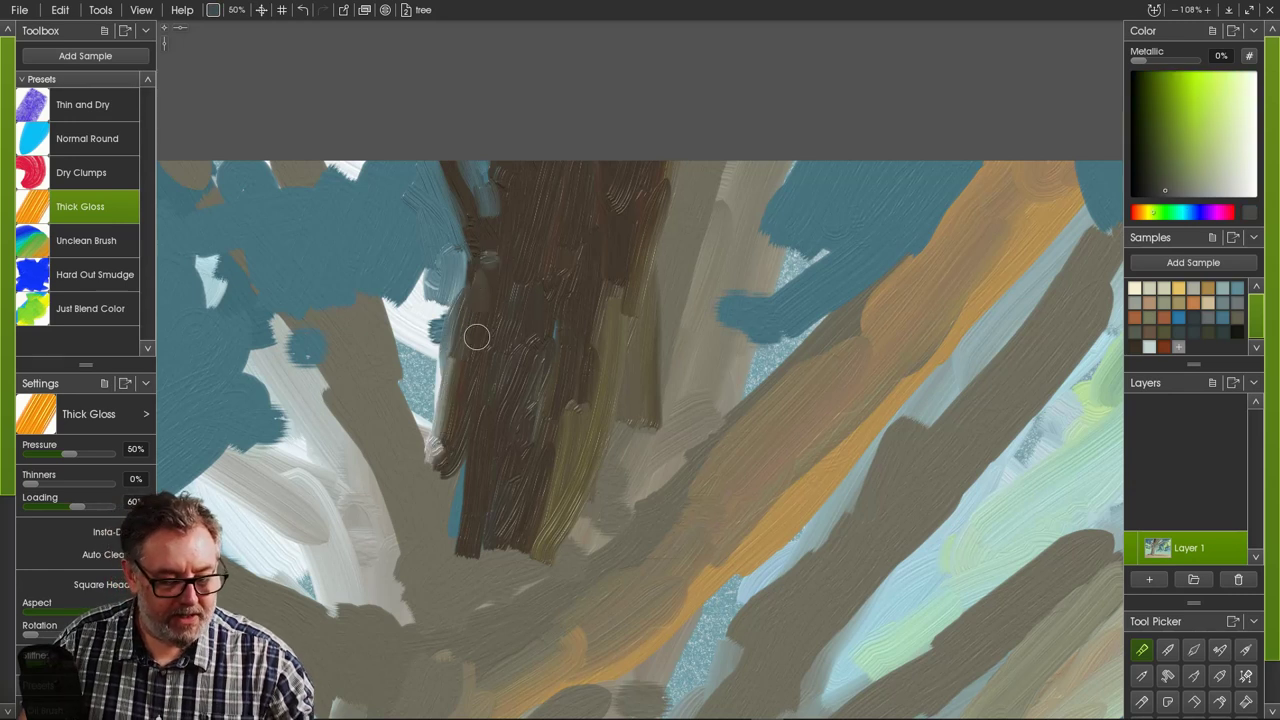
left_click_drag(466, 404, 461, 494)
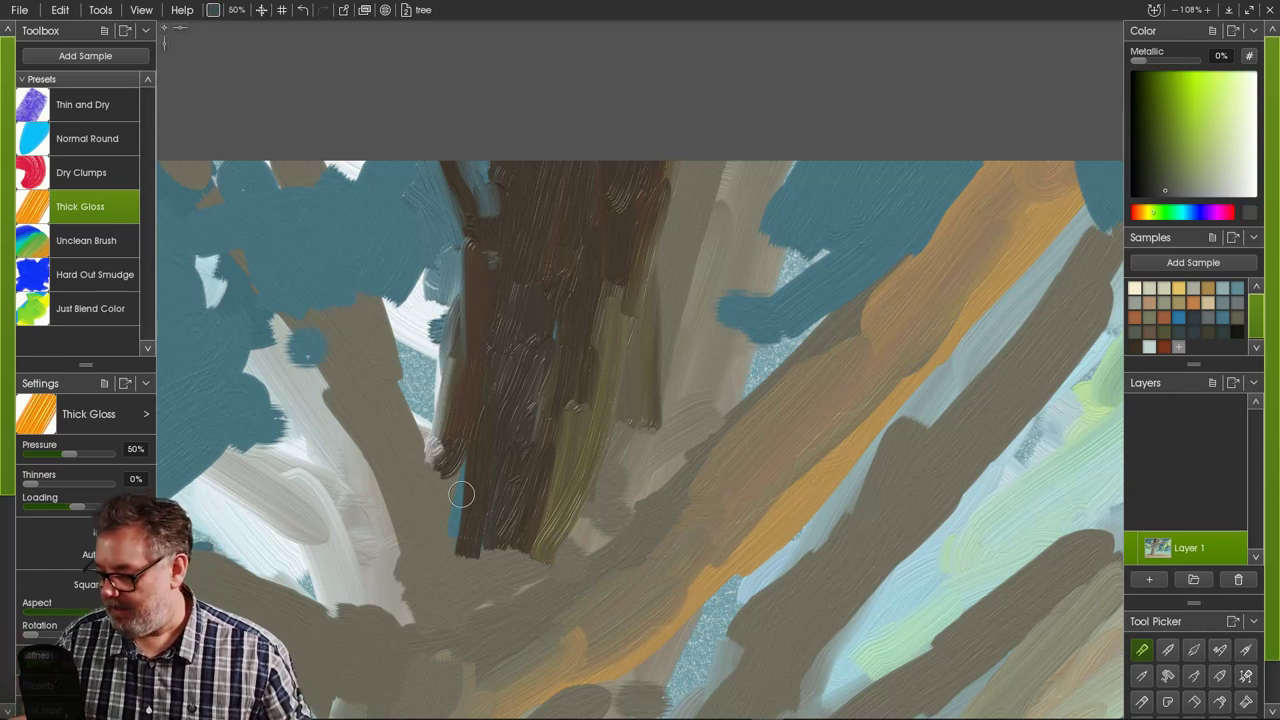
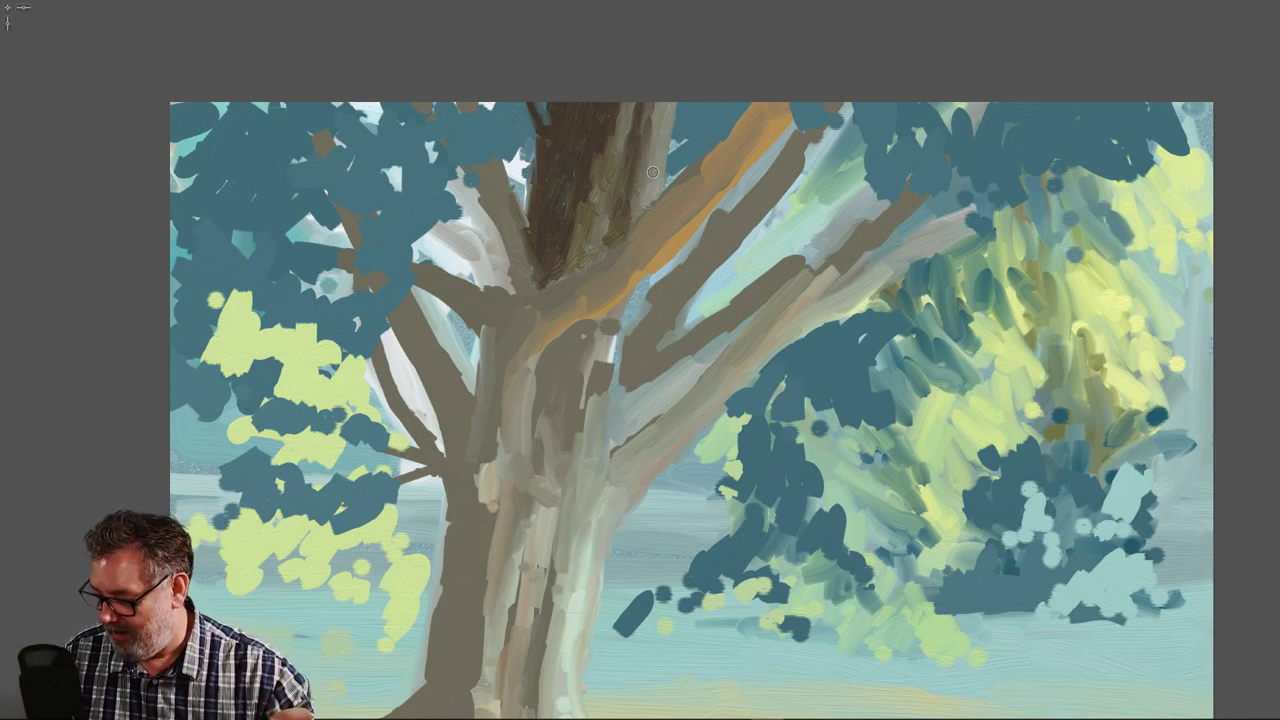
- Cover the thick diagonal limb right of centre with dark brown sampled from the central limb, shifting to a sampled warmer brown lower down
mouse_move(729, 145)
left_mouse_down()
mouse_move(761, 94)
mouse_move(738, 132)
mouse_move(579, 125)
mouse_move(714, 117)
mouse_move(755, 97)
mouse_move(723, 155)
mouse_move(755, 101)
mouse_move(723, 148)
mouse_move(766, 107)
mouse_move(730, 161)
mouse_move(738, 135)
mouse_move(689, 193)
mouse_move(732, 131)
mouse_move(695, 186)
left_mouse_up()
left_click(585, 126, "alt")
mouse_move(729, 152)
left_mouse_down()
mouse_move(618, 247)
mouse_move(681, 192)
mouse_move(740, 108)
mouse_move(700, 169)
mouse_move(740, 116)
mouse_move(712, 168)
mouse_move(636, 235)
mouse_move(778, 102)
mouse_move(716, 185)
mouse_move(795, 93)
mouse_move(696, 218)
mouse_move(771, 117)
mouse_move(719, 201)
mouse_move(721, 183)
mouse_move(659, 249)
mouse_move(710, 172)
mouse_move(788, 113)
mouse_move(674, 233)
left_mouse_up()
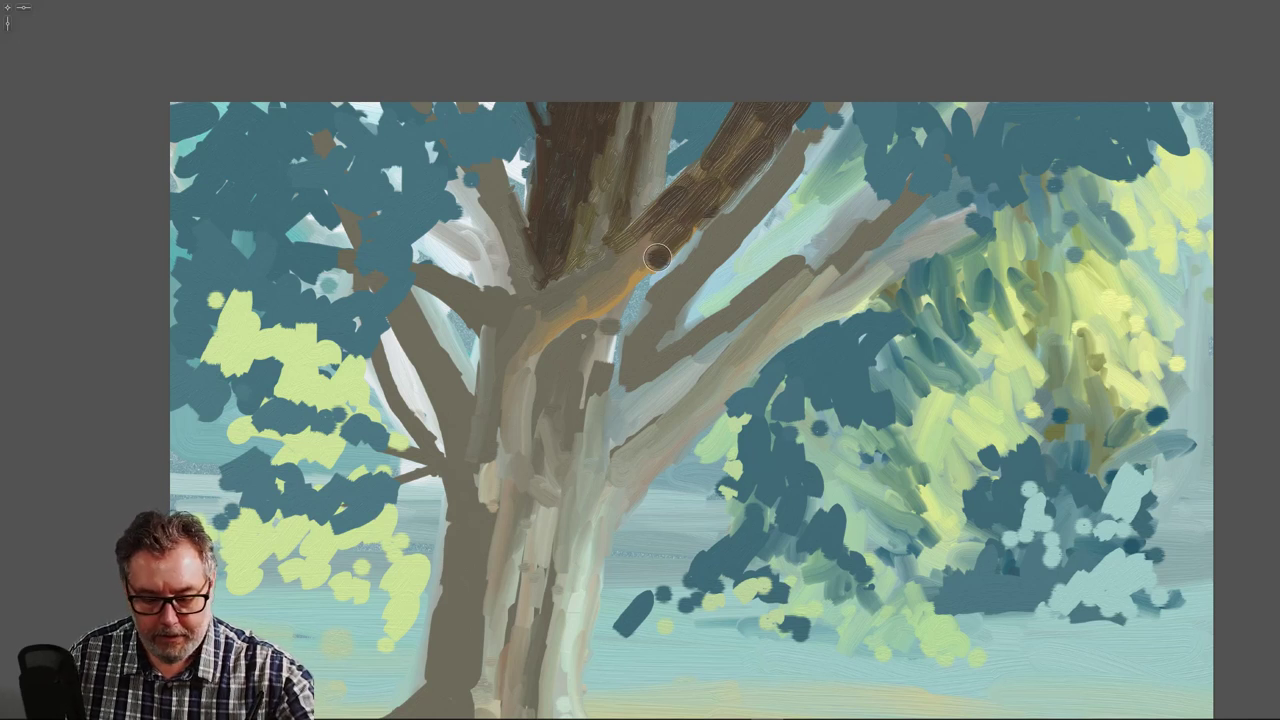
key("alt")
left_click(648, 270, "alt")
left_click_drag(685, 237, 636, 279)
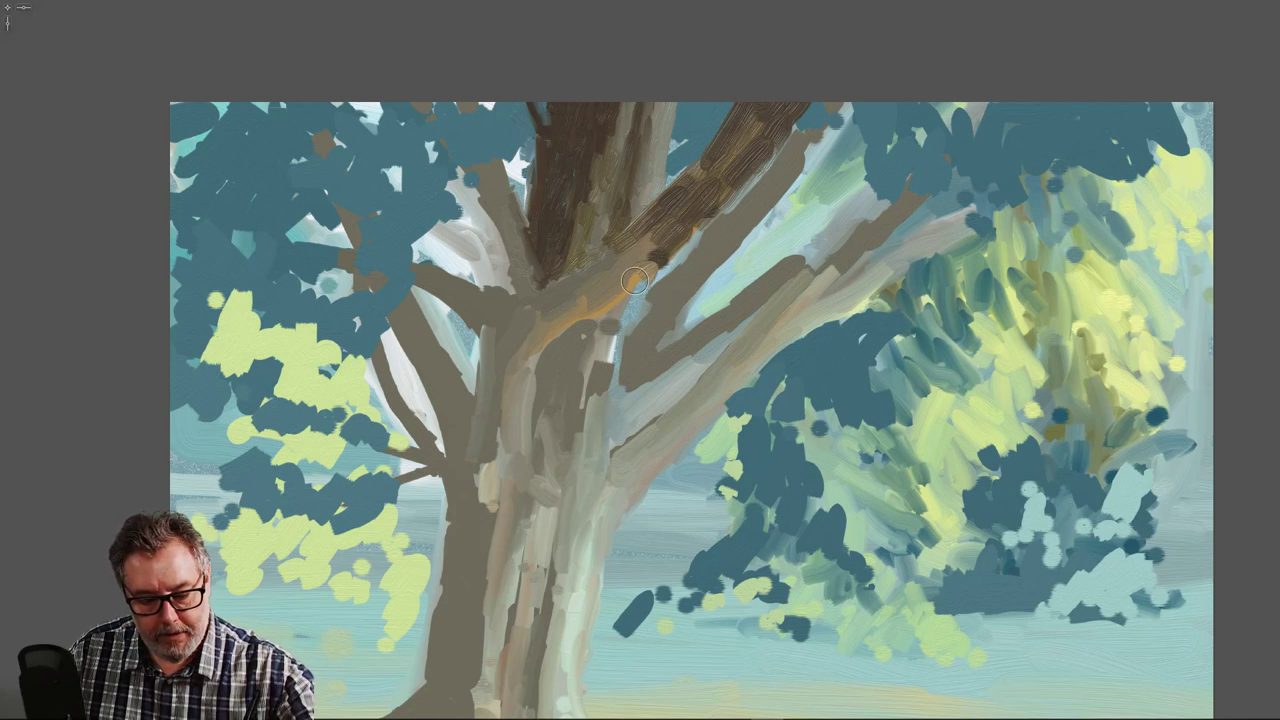
left_click_drag(705, 205, 611, 293)
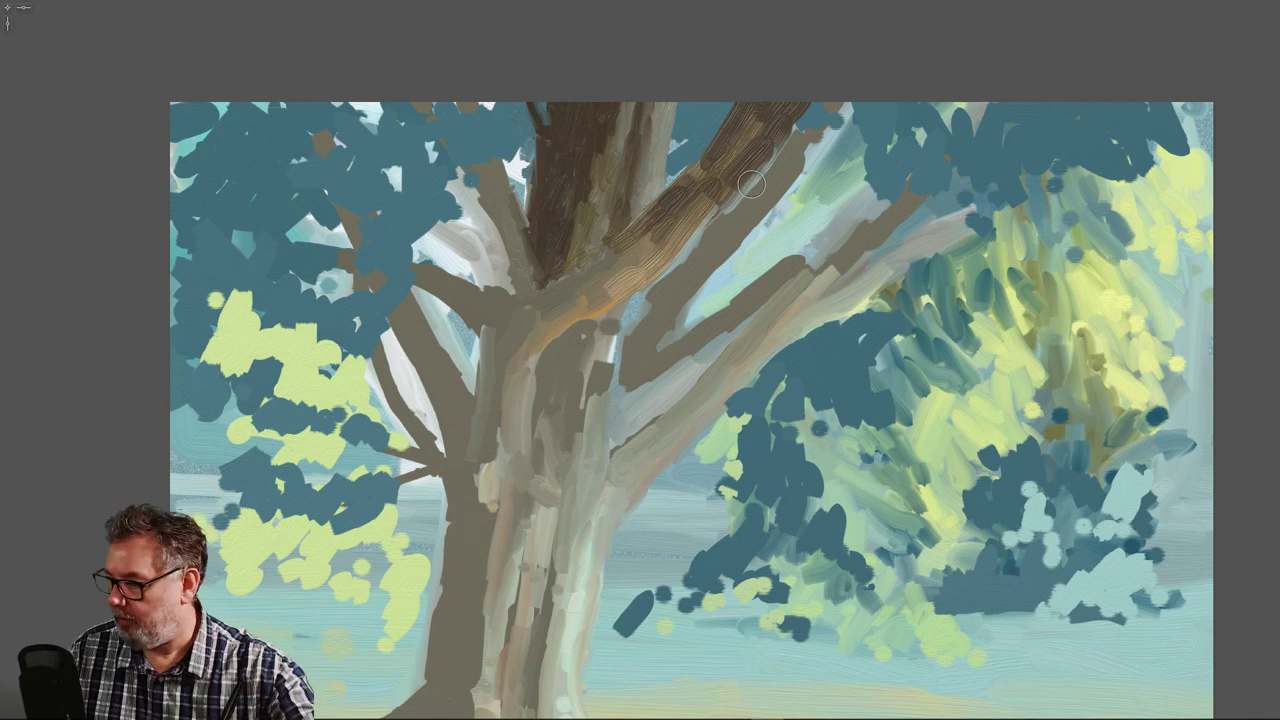
- Add light tan highlights along the diagonal limb's lower edge, crosswise bark strokes near its top, and carry the bark texture down to the fork
mouse_move(707, 208)
left_mouse_down()
mouse_move(804, 94)
mouse_move(678, 250)
mouse_move(748, 176)
mouse_move(755, 160)
mouse_move(628, 291)
left_mouse_up()
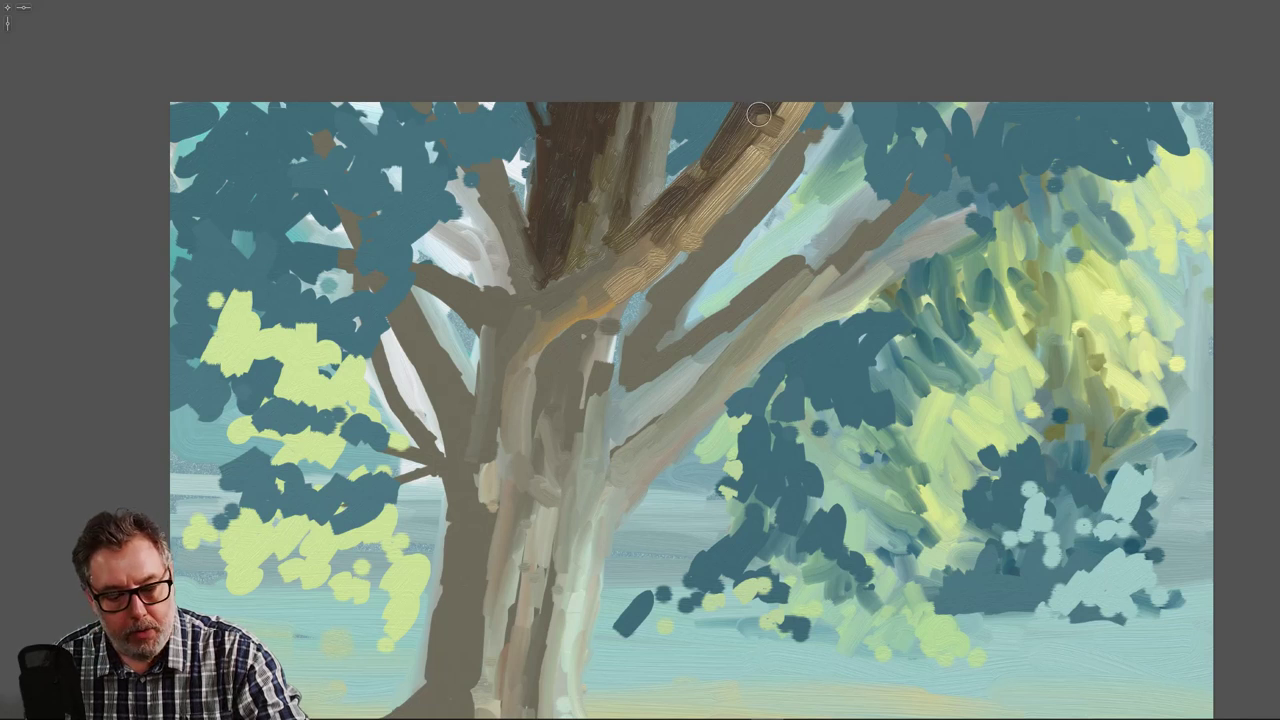
left_click_drag(757, 115, 792, 137)
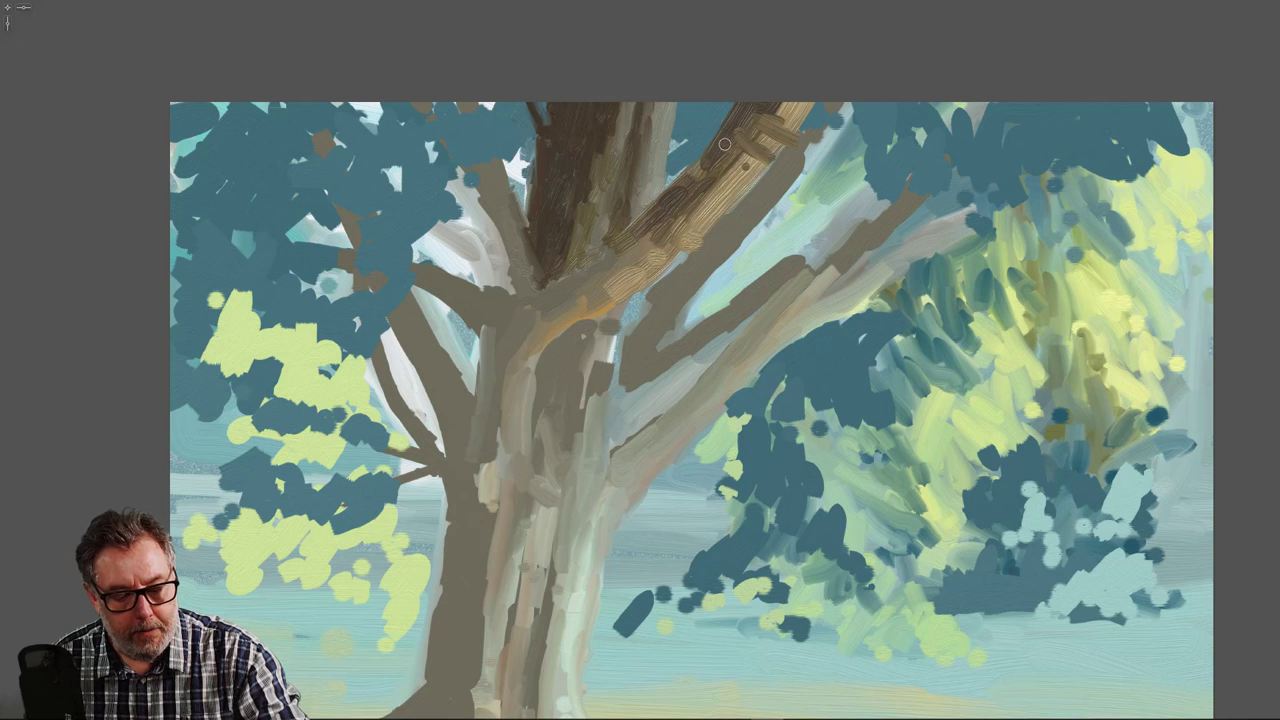
left_click_drag(687, 61, 680, 71)
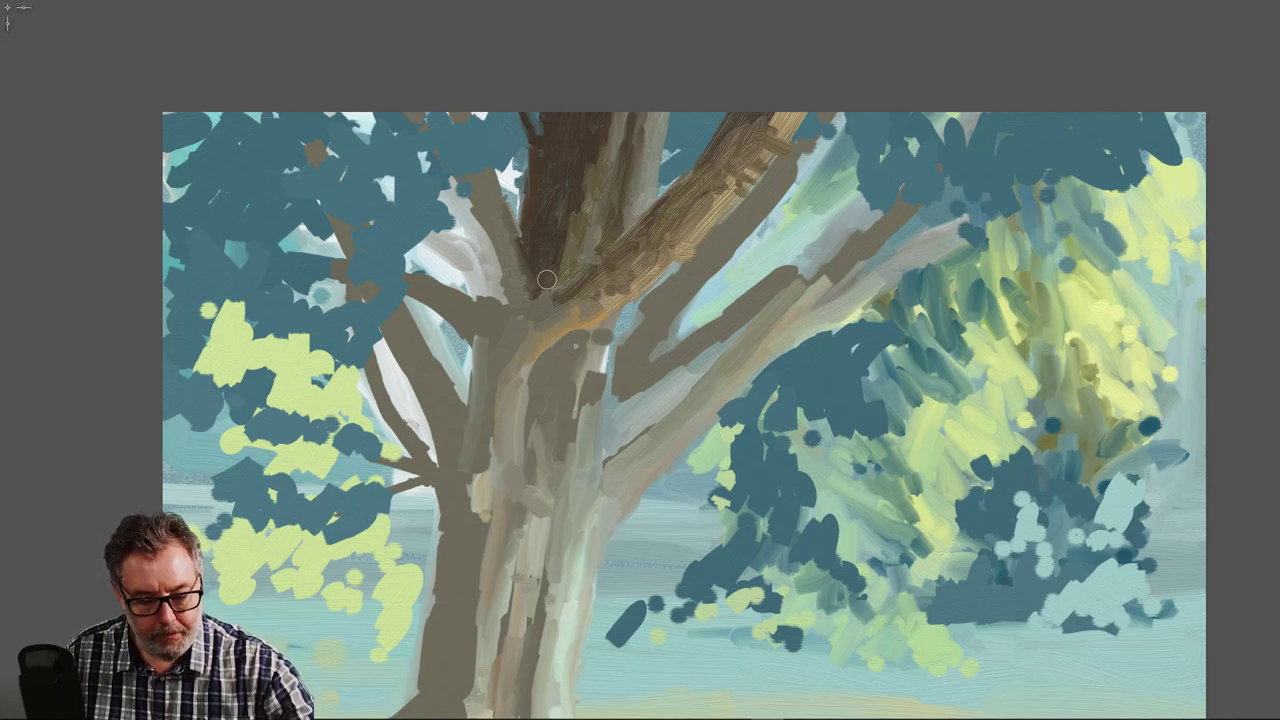
left_click_drag(568, 285, 548, 298)
mouse_move(622, 261)
left_mouse_down()
mouse_move(559, 307)
mouse_move(573, 321)
mouse_move(544, 355)
left_mouse_up()
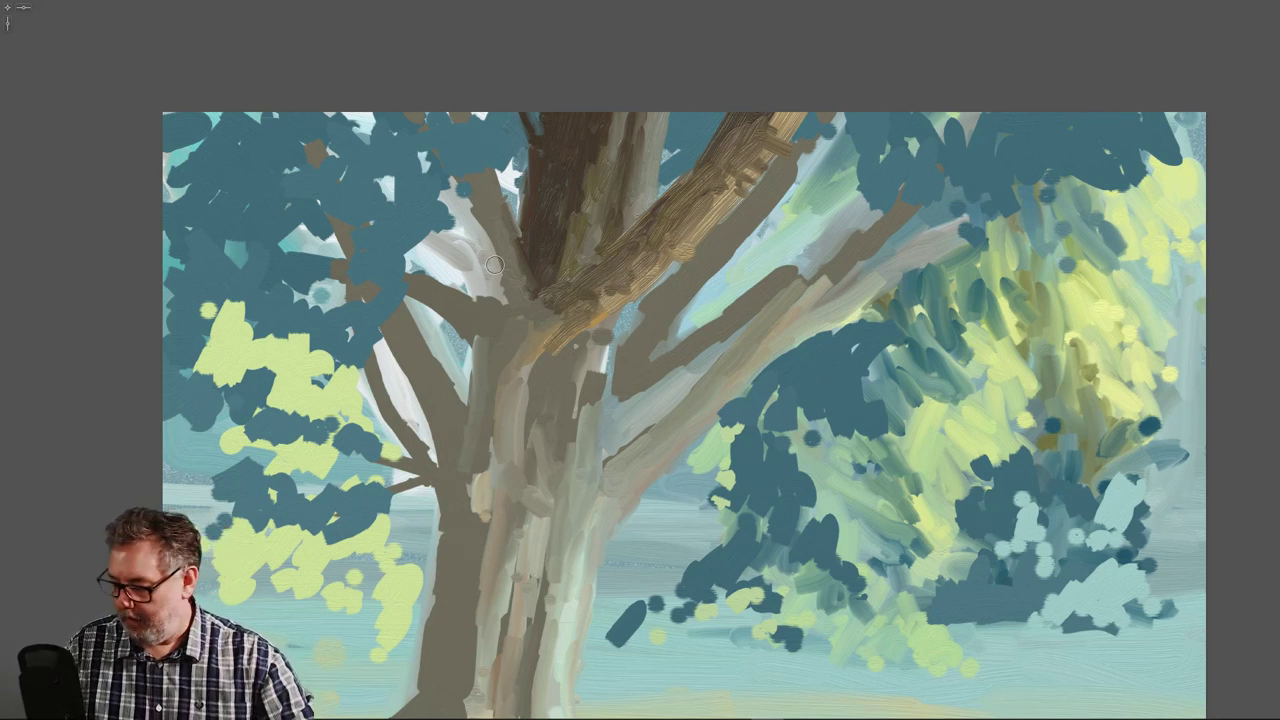
- Paint the slim limb left of the central one with sampled tan on its right side and dark brown on its left, extending it to the canvas top
left_click_drag(574, 449, 613, 386)
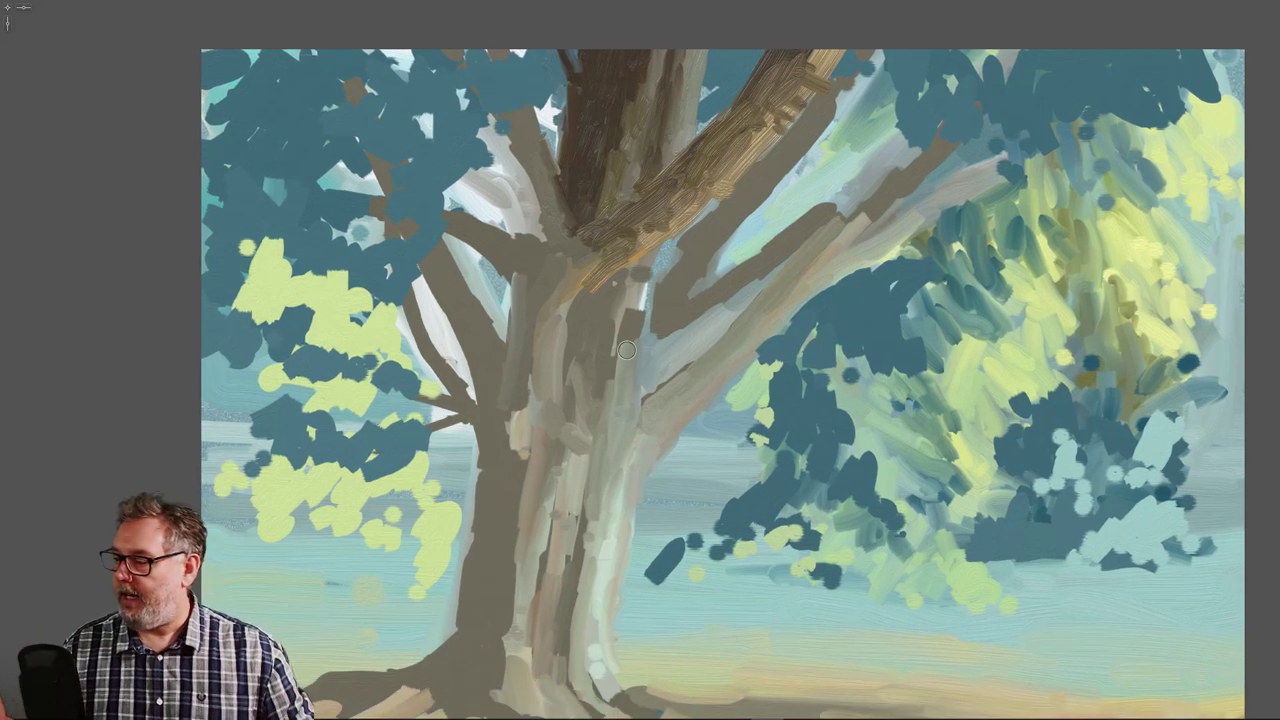
key("alt")
left_click(728, 178, "alt")
mouse_move(540, 132)
left_mouse_down()
mouse_move(555, 168)
mouse_move(515, 46)
mouse_move(517, 82)
mouse_move(507, 71)
mouse_move(522, 66)
mouse_move(539, 141)
mouse_move(528, 147)
mouse_move(539, 124)
mouse_move(566, 220)
mouse_move(556, 162)
mouse_move(570, 213)
mouse_move(572, 168)
mouse_move(586, 213)
mouse_move(566, 149)
mouse_move(585, 218)
left_mouse_up()
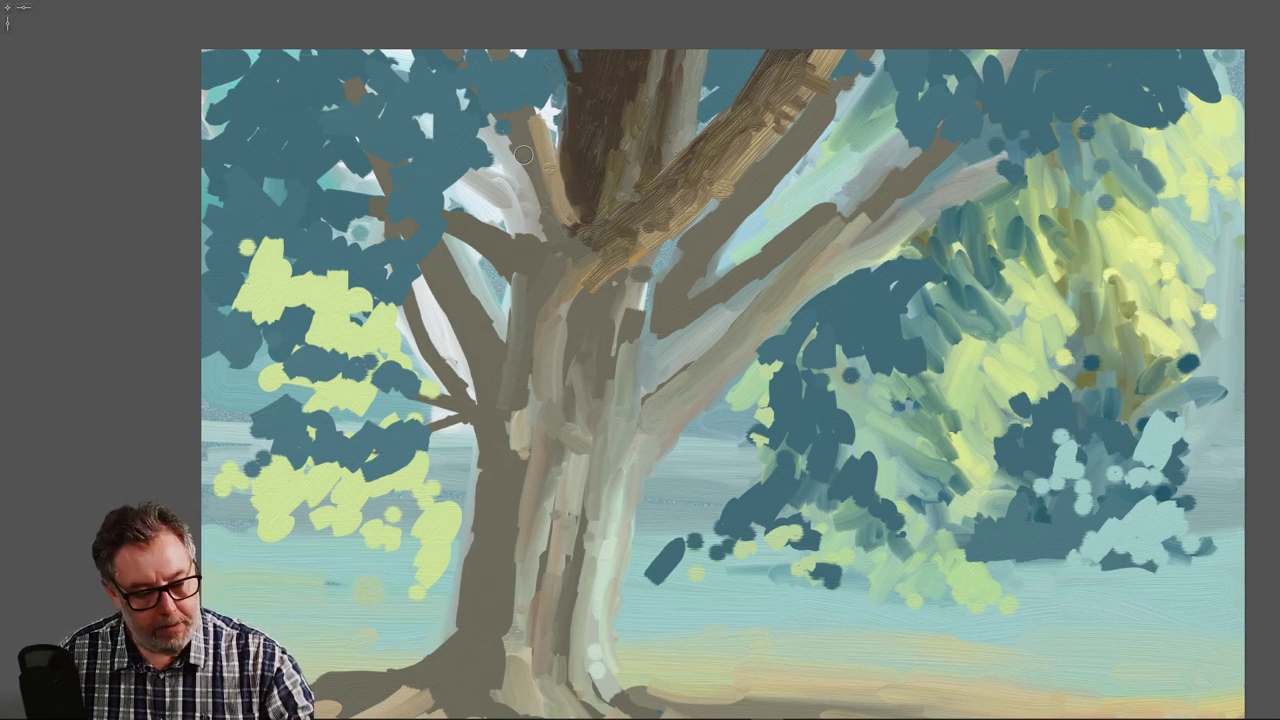
mouse_move(523, 155)
left_mouse_down()
mouse_move(541, 191)
mouse_move(525, 125)
mouse_move(551, 233)
mouse_move(546, 201)
mouse_move(570, 243)
mouse_move(548, 198)
mouse_move(582, 255)
mouse_move(548, 225)
left_mouse_up()
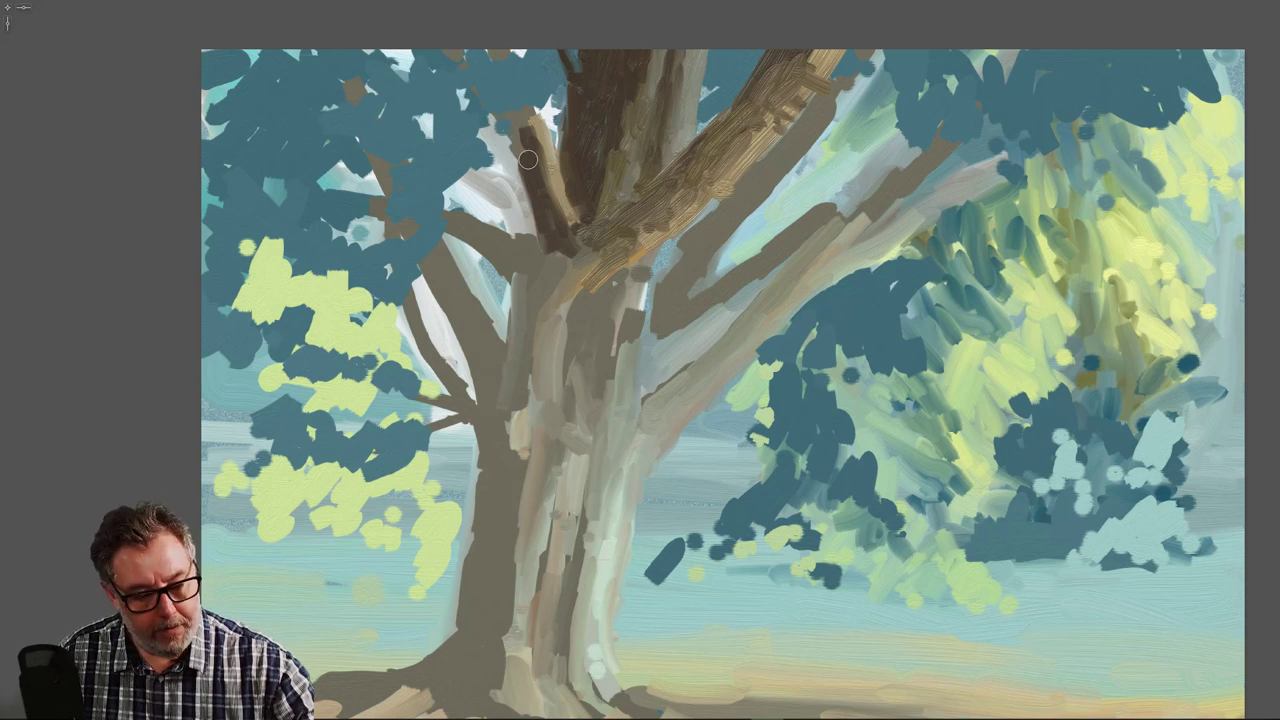
mouse_move(528, 160)
left_mouse_down()
mouse_move(501, 101)
mouse_move(530, 169)
mouse_move(519, 119)
mouse_move(456, 46)
left_mouse_up()
mouse_move(505, 91)
left_mouse_down()
mouse_move(537, 113)
mouse_move(492, 62)
mouse_move(539, 116)
mouse_move(473, 44)
left_mouse_up()
left_click(538, 123, "alt")
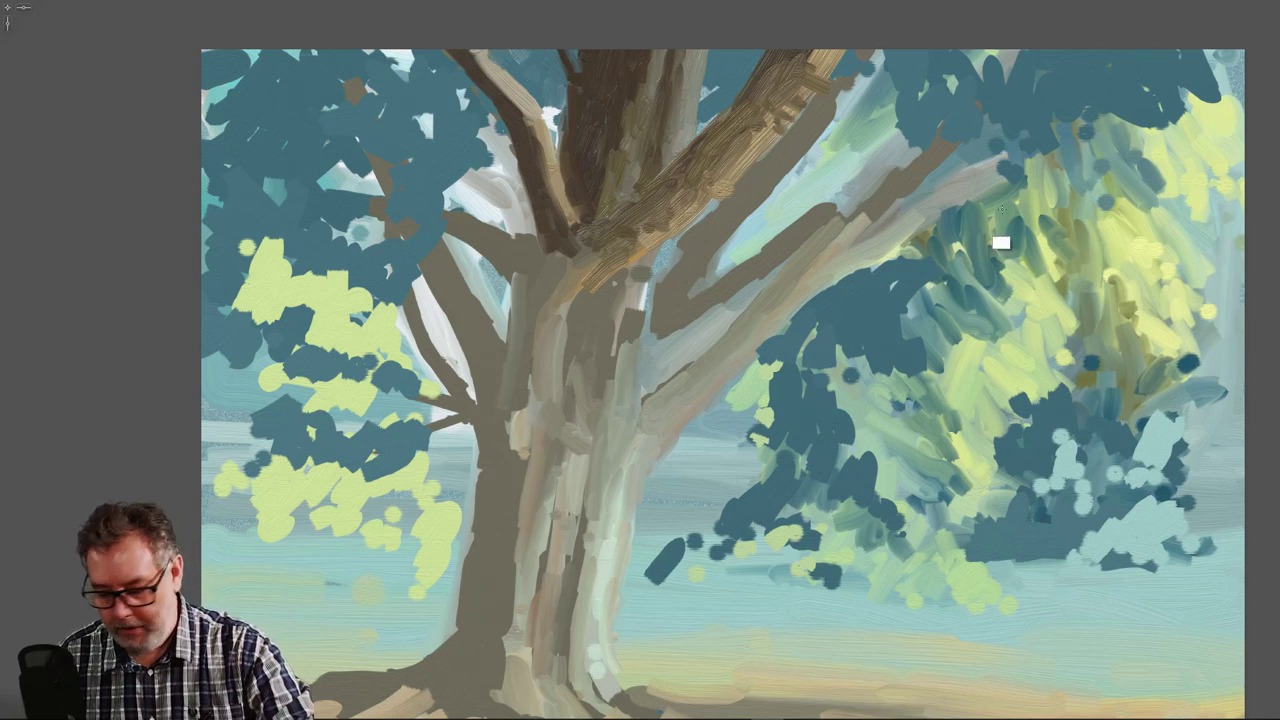
- Dab green and sampled pale sky colours into the canopy gaps on both sides of the central limb
mouse_move(534, 73)
left_mouse_down()
mouse_move(497, 47)
mouse_move(507, 63)
mouse_move(534, 25)
mouse_move(545, 83)
mouse_move(546, 40)
mouse_move(556, 59)
mouse_move(556, 92)
left_mouse_up()
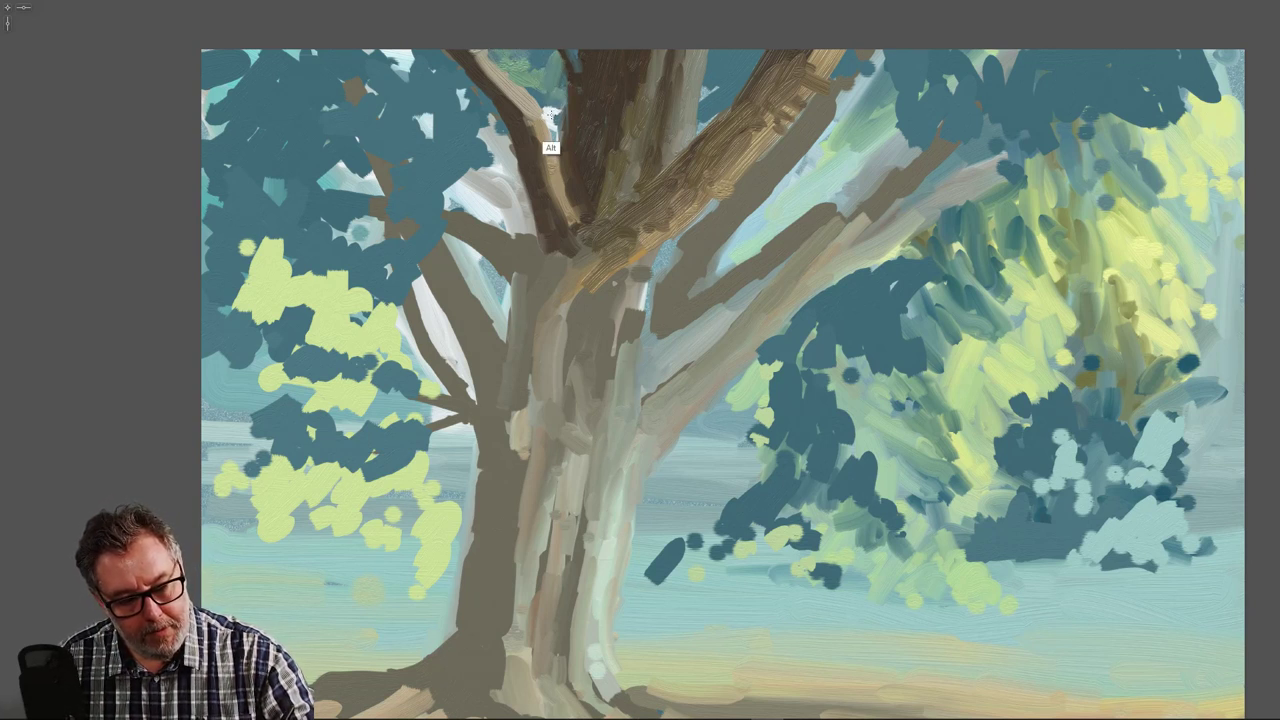
left_click(550, 115, "alt")
left_click(549, 87)
left_click(547, 72)
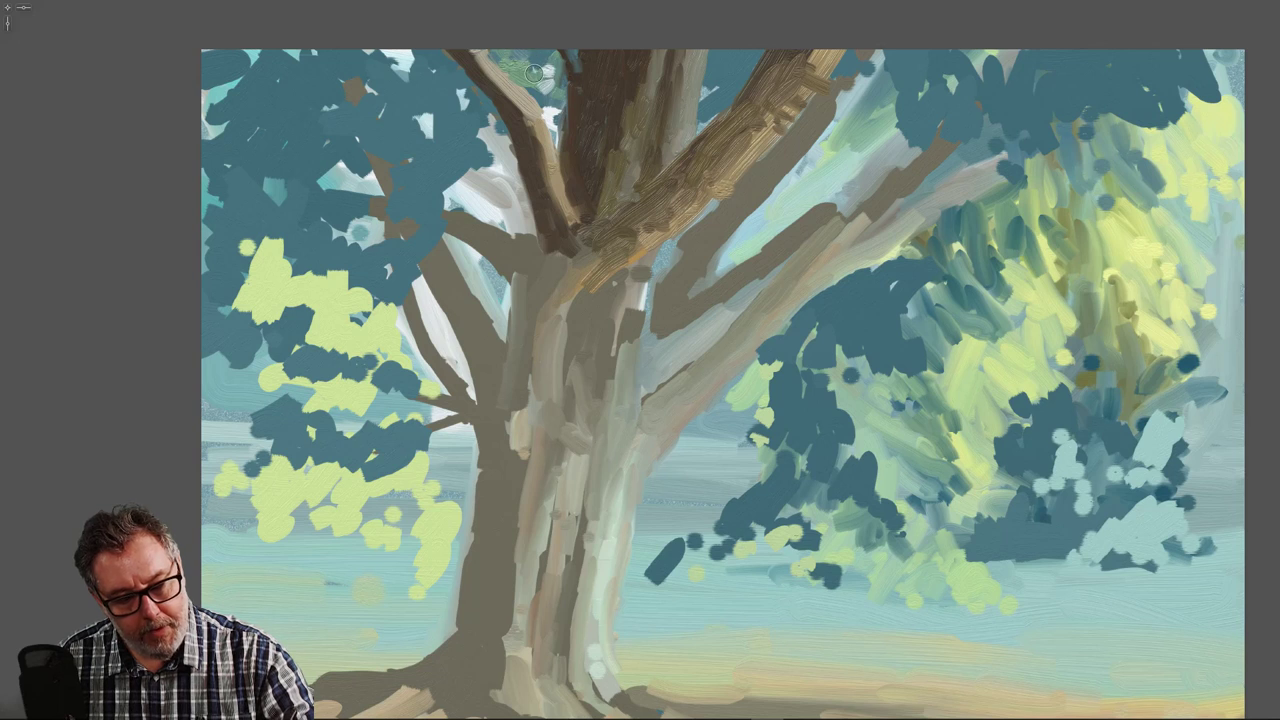
left_click(532, 73)
left_click(512, 60)
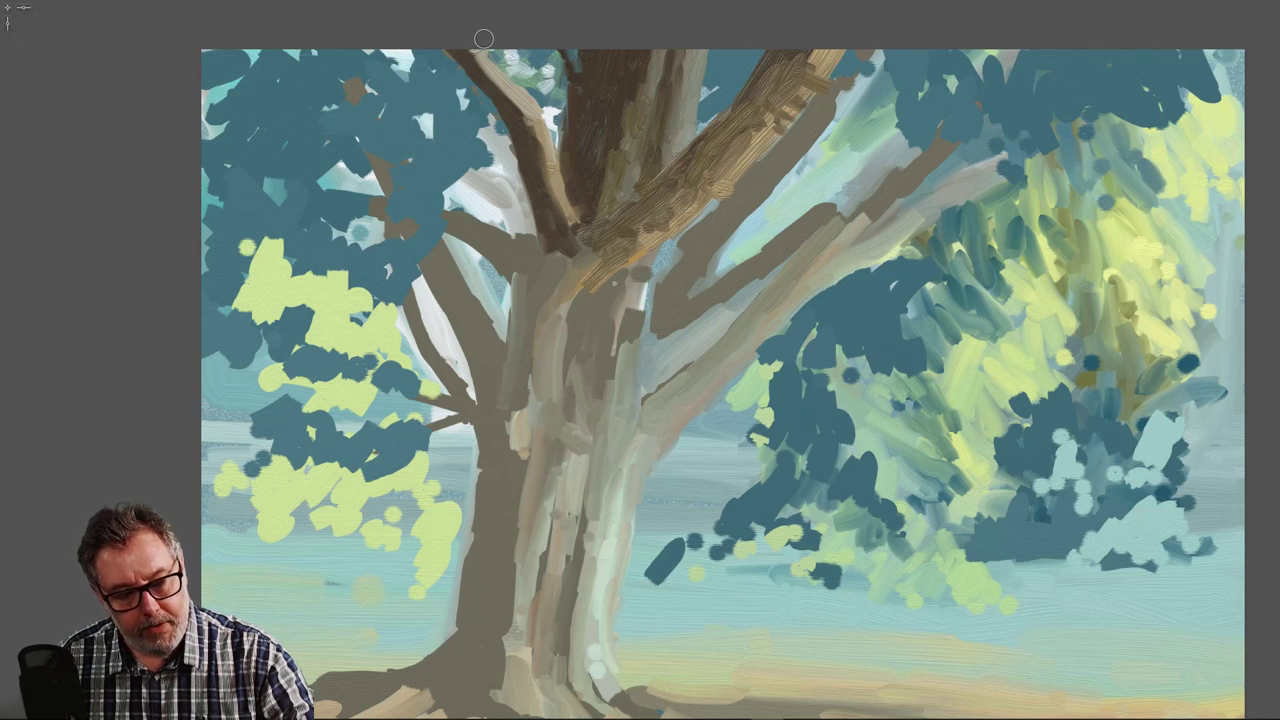
mouse_move(730, 80)
left_mouse_down()
mouse_move(730, 58)
mouse_move(742, 88)
mouse_move(714, 96)
mouse_move(749, 86)
mouse_move(751, 49)
mouse_move(749, 62)
mouse_move(722, 44)
mouse_move(727, 78)
mouse_move(720, 42)
mouse_move(703, 130)
left_mouse_up()
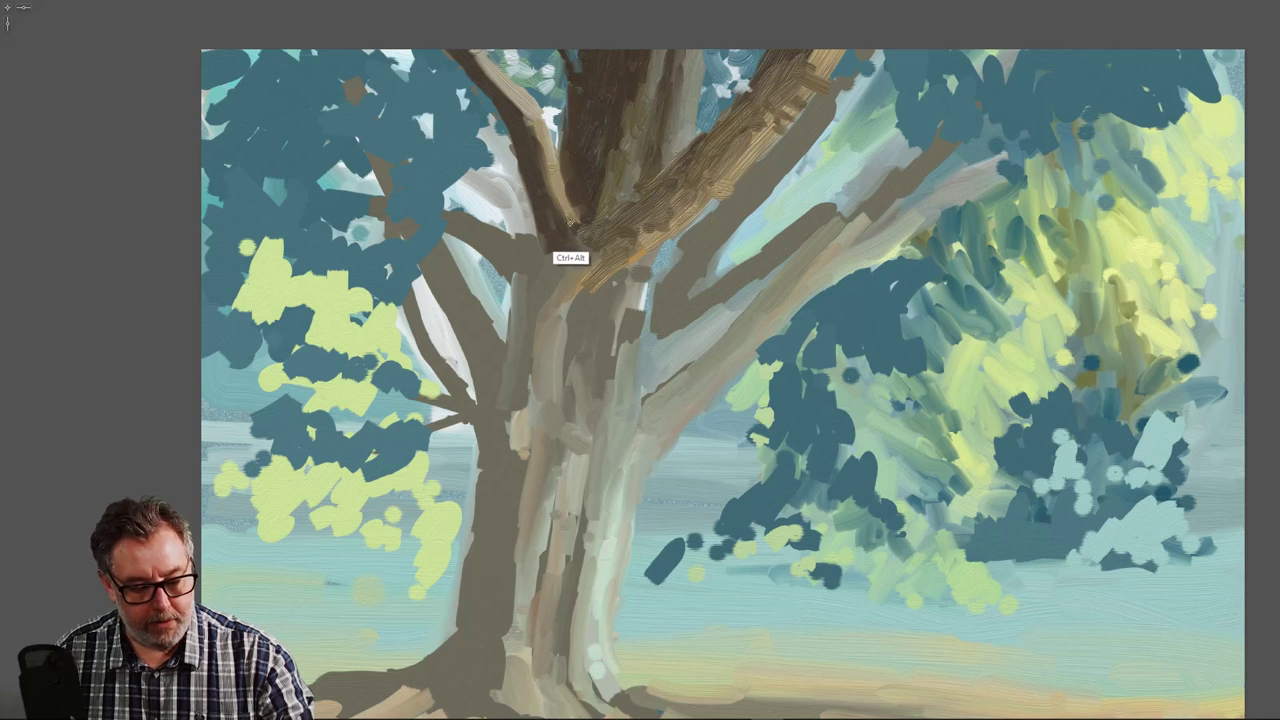
- Paint very dark teal leaf strokes over the upper-left canopy beside the slim limb
key("ctrl+alt+1")
left_click_drag(555, 158, 530, 150)
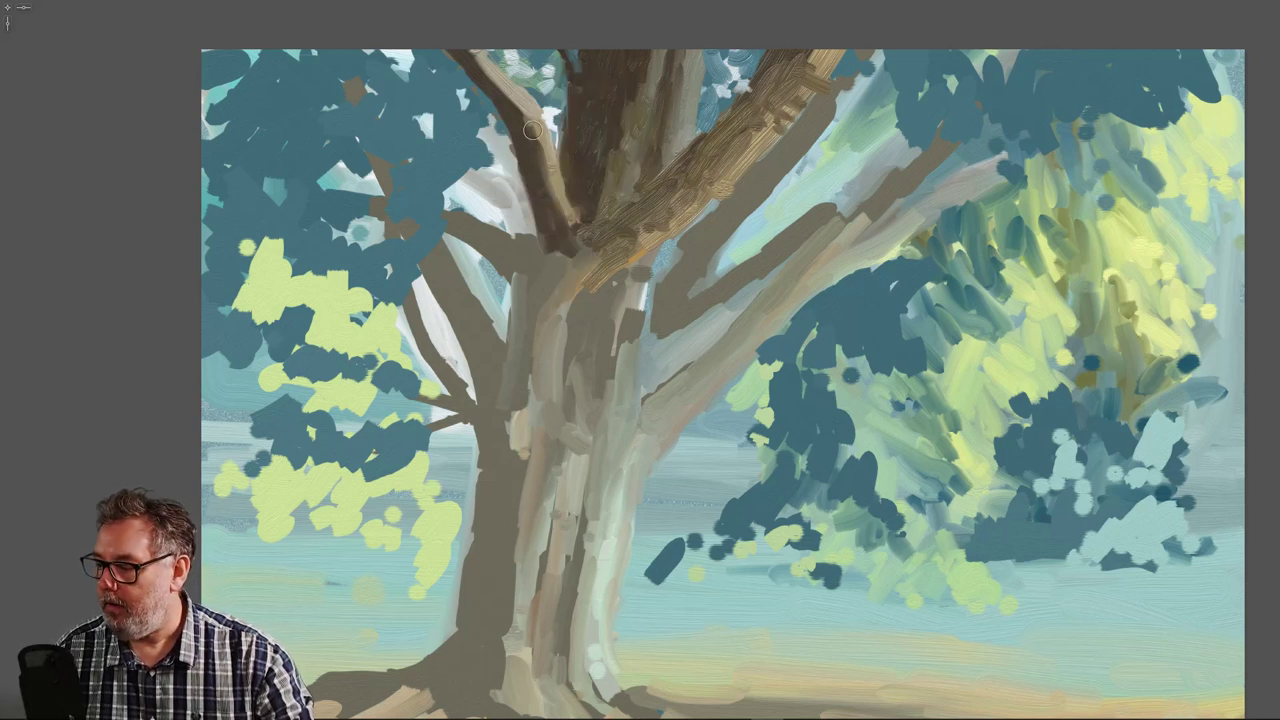
mouse_move(433, 81)
left_mouse_down()
mouse_move(447, 117)
mouse_move(443, 99)
mouse_move(424, 97)
mouse_move(423, 120)
mouse_move(449, 59)
mouse_move(480, 88)
mouse_move(435, 62)
mouse_move(444, 68)
mouse_move(435, 31)
mouse_move(442, 107)
mouse_move(413, 30)
mouse_move(406, 148)
mouse_move(357, 50)
mouse_move(400, 105)
mouse_move(437, 72)
mouse_move(467, 130)
mouse_move(449, 127)
mouse_move(456, 96)
mouse_move(456, 149)
mouse_move(402, 96)
mouse_move(412, 156)
mouse_move(386, 132)
mouse_move(399, 148)
mouse_move(432, 149)
mouse_move(387, 130)
mouse_move(421, 160)
left_mouse_up()
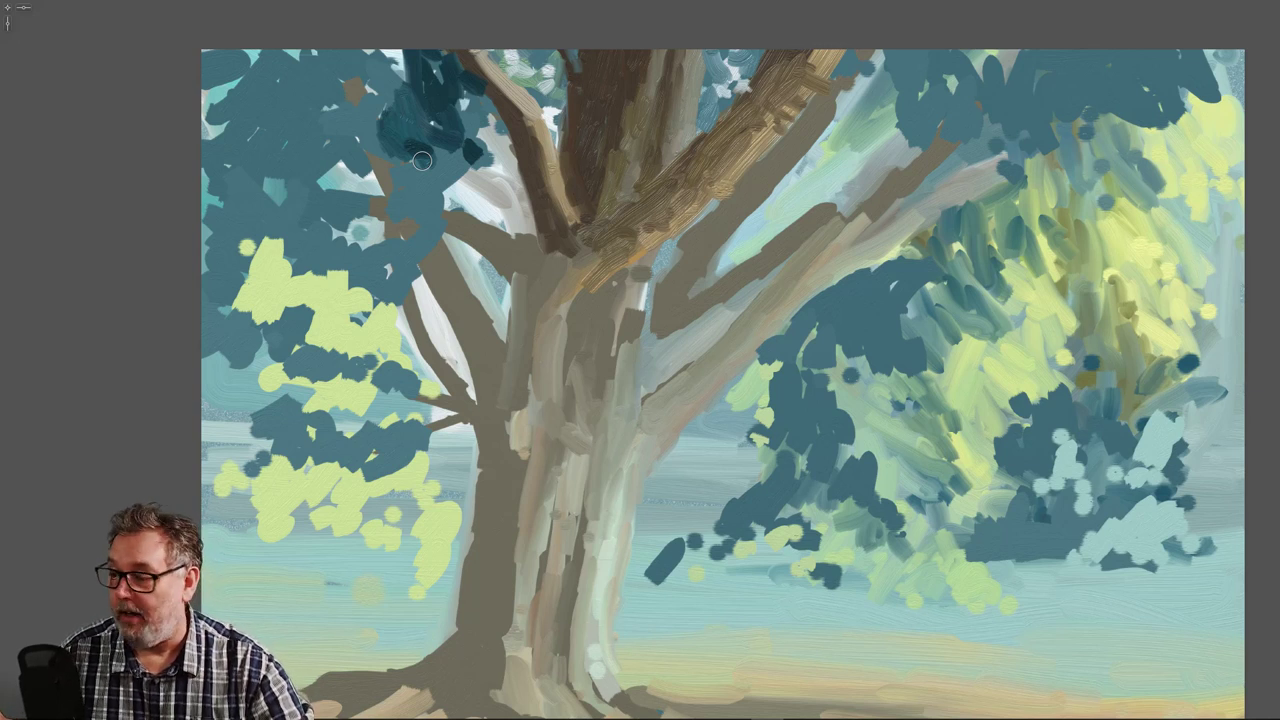
mouse_move(396, 77)
left_mouse_down()
mouse_move(374, 46)
mouse_move(409, 91)
mouse_move(349, 30)
mouse_move(377, 108)
left_mouse_up()
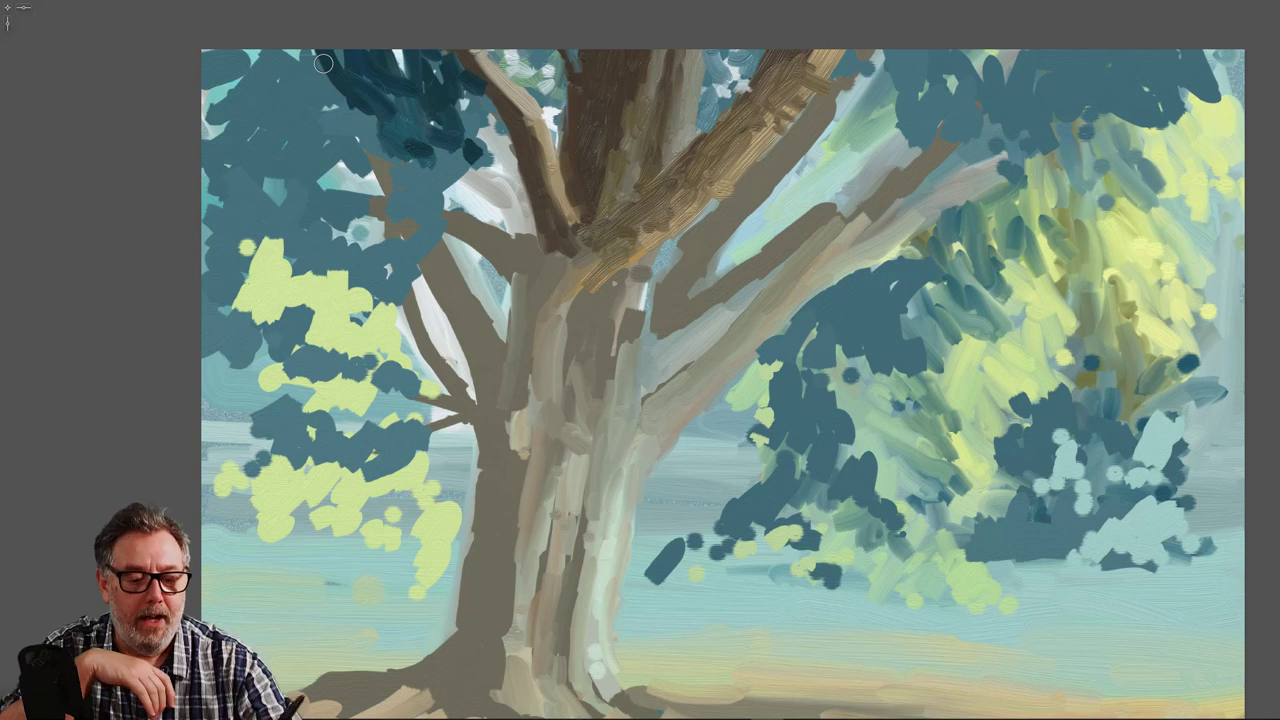
- Add dark teal shading to the central limb's left side and extend the dark leaf strokes across the upper-left canopy and beside the diagonal limb
right_click(584, 50)
mouse_move(592, 42)
left_mouse_down()
mouse_move(621, 14)
mouse_move(601, 103)
mouse_move(598, 42)
mouse_move(599, 63)
mouse_move(617, 9)
mouse_move(629, 13)
mouse_move(603, 50)
left_mouse_up()
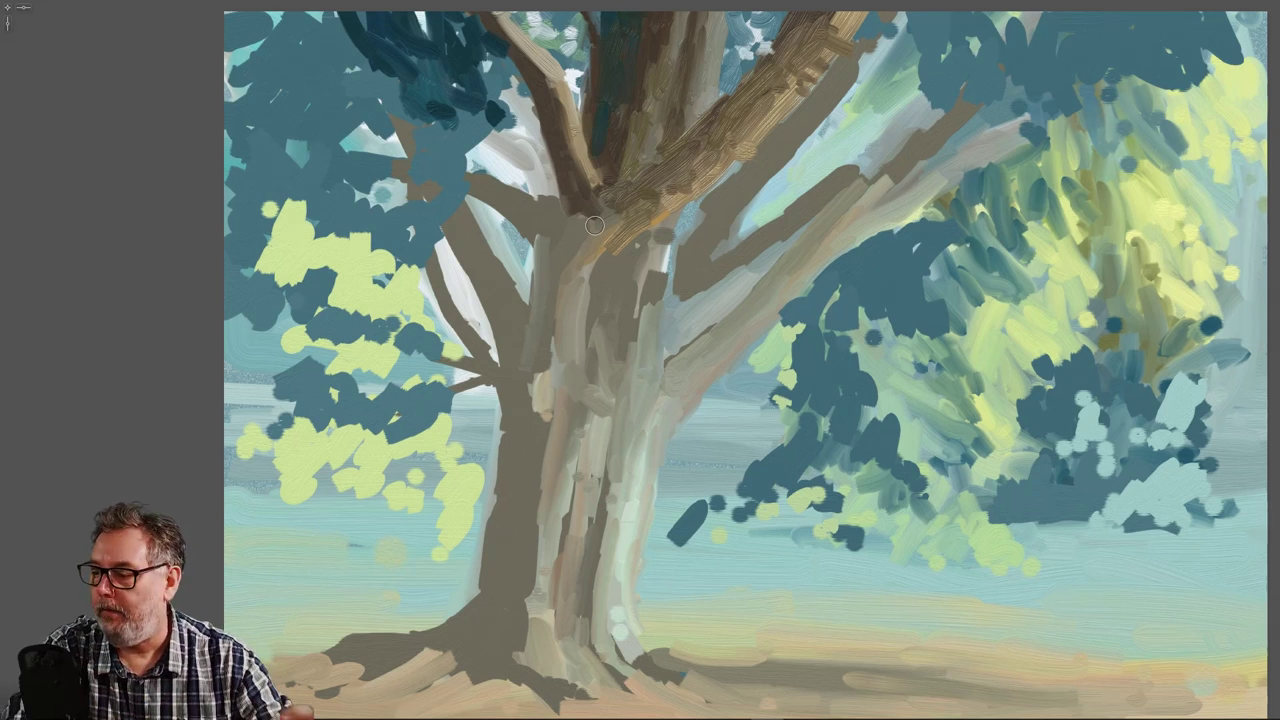
mouse_move(423, 65)
left_mouse_down()
mouse_move(427, 129)
mouse_move(364, 47)
left_mouse_up()
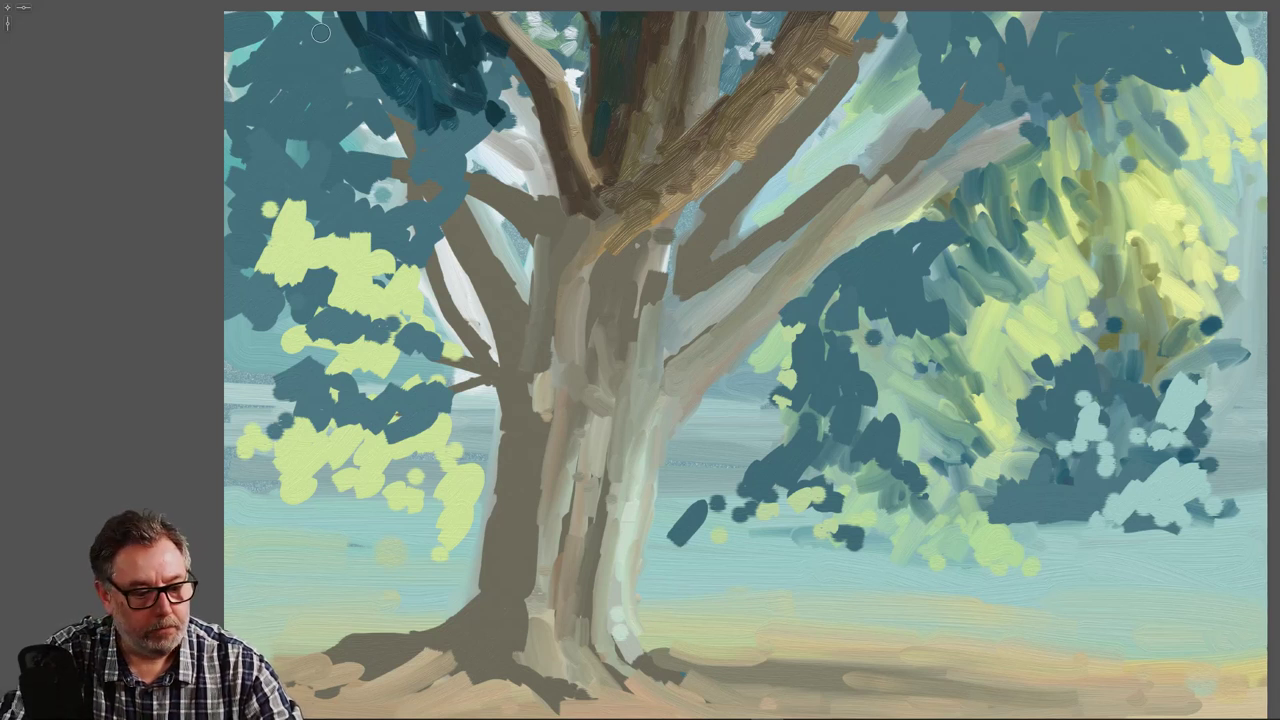
mouse_move(320, 33)
left_mouse_down()
mouse_move(301, 4)
mouse_move(335, 78)
mouse_move(331, 41)
mouse_move(381, 98)
mouse_move(375, 80)
mouse_move(358, 104)
mouse_move(352, 72)
mouse_move(314, 70)
mouse_move(289, 17)
mouse_move(264, 5)
mouse_move(367, 113)
mouse_move(461, 126)
mouse_move(461, 101)
mouse_move(479, 117)
mouse_move(476, 104)
mouse_move(464, 121)
mouse_move(493, 97)
mouse_move(497, 111)
mouse_move(505, 73)
mouse_move(540, 112)
left_mouse_up()
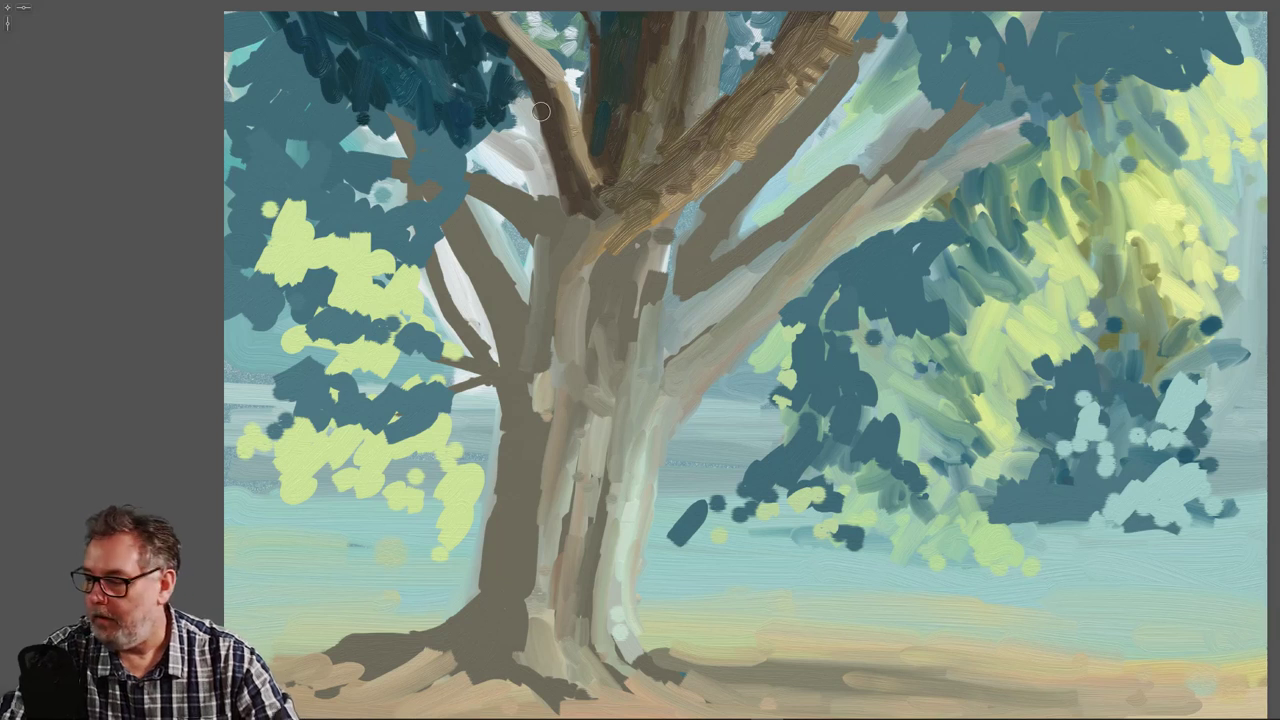
mouse_move(747, 7)
left_mouse_down()
mouse_move(725, 52)
mouse_move(733, 4)
mouse_move(733, 48)
mouse_move(764, 8)
mouse_move(755, 44)
left_mouse_up()
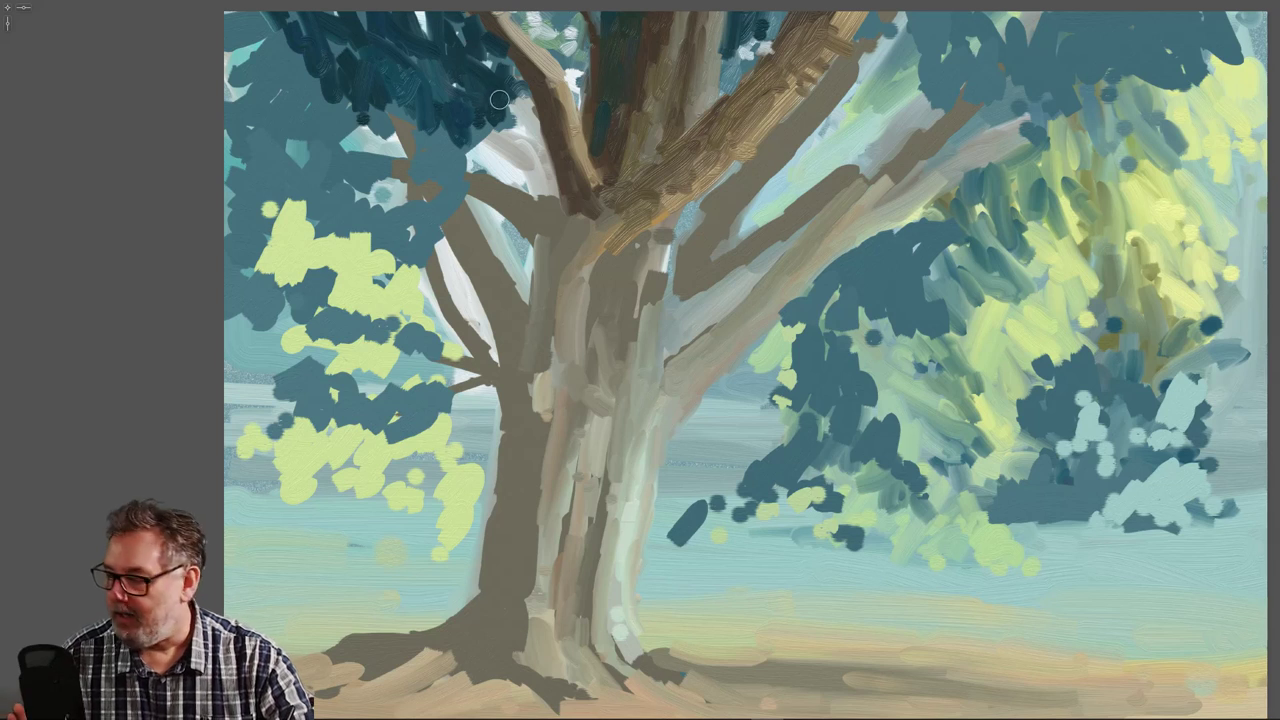
- Fill the gap between the dark foliage and the slim left limb with grey-green strokes and thick pale grey dabs of sky
left_click_drag(488, 123, 497, 116)
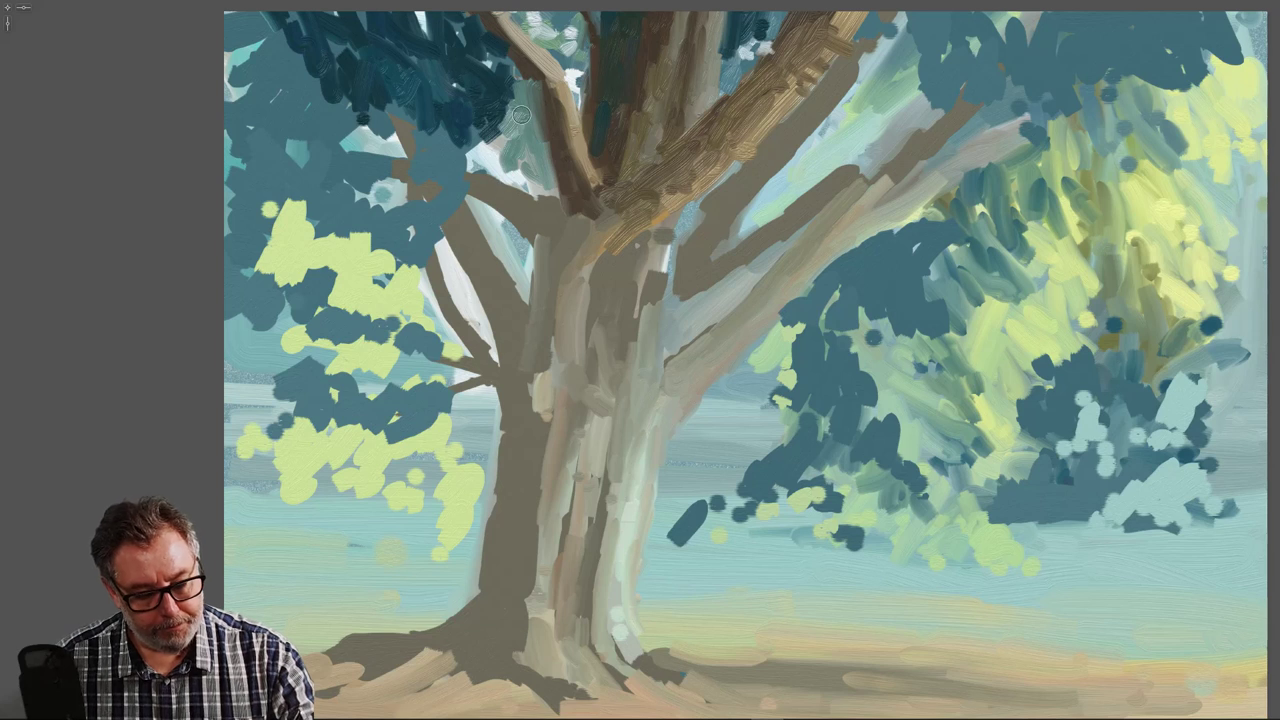
mouse_move(501, 92)
left_mouse_down()
mouse_move(521, 138)
mouse_move(500, 95)
mouse_move(513, 128)
mouse_move(482, 131)
mouse_move(495, 161)
mouse_move(479, 132)
mouse_move(518, 89)
mouse_move(502, 50)
mouse_move(510, 88)
mouse_move(504, 72)
mouse_move(534, 96)
mouse_move(520, 128)
mouse_move(530, 110)
mouse_move(538, 151)
mouse_move(496, 81)
mouse_move(511, 74)
mouse_move(478, 36)
mouse_move(507, 118)
left_mouse_up()
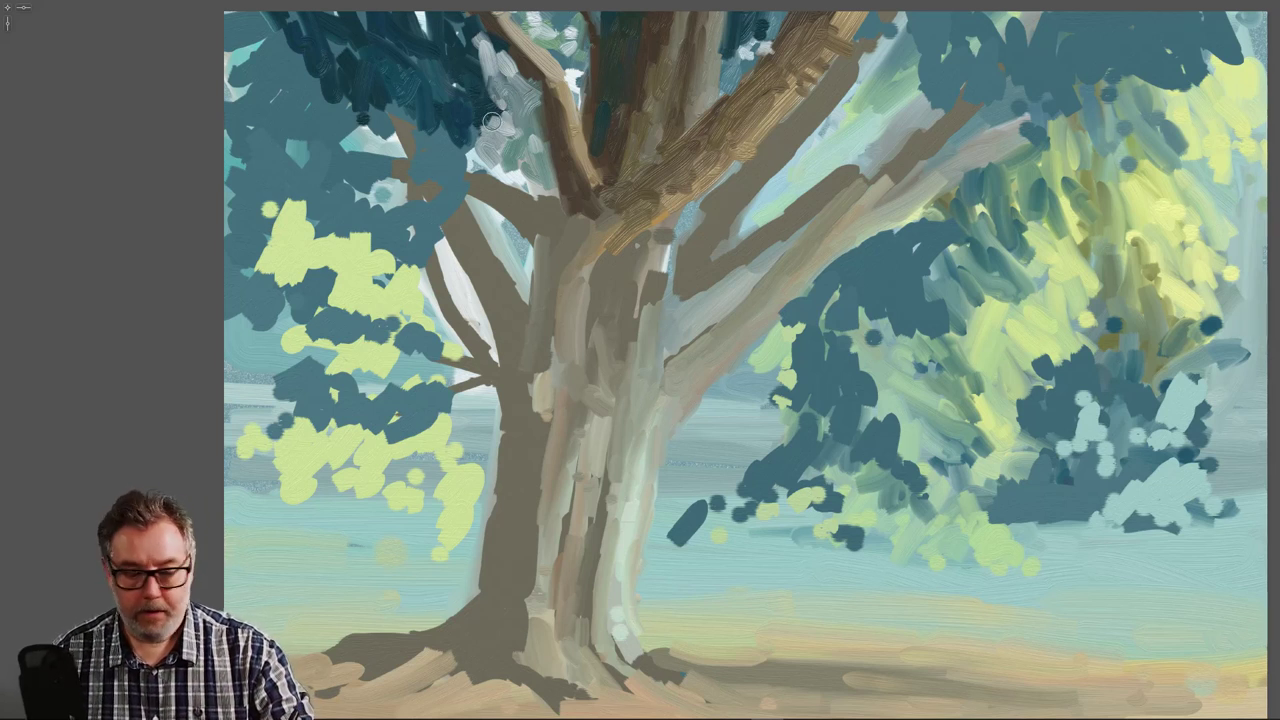
left_click_drag(500, 108, 463, 145)
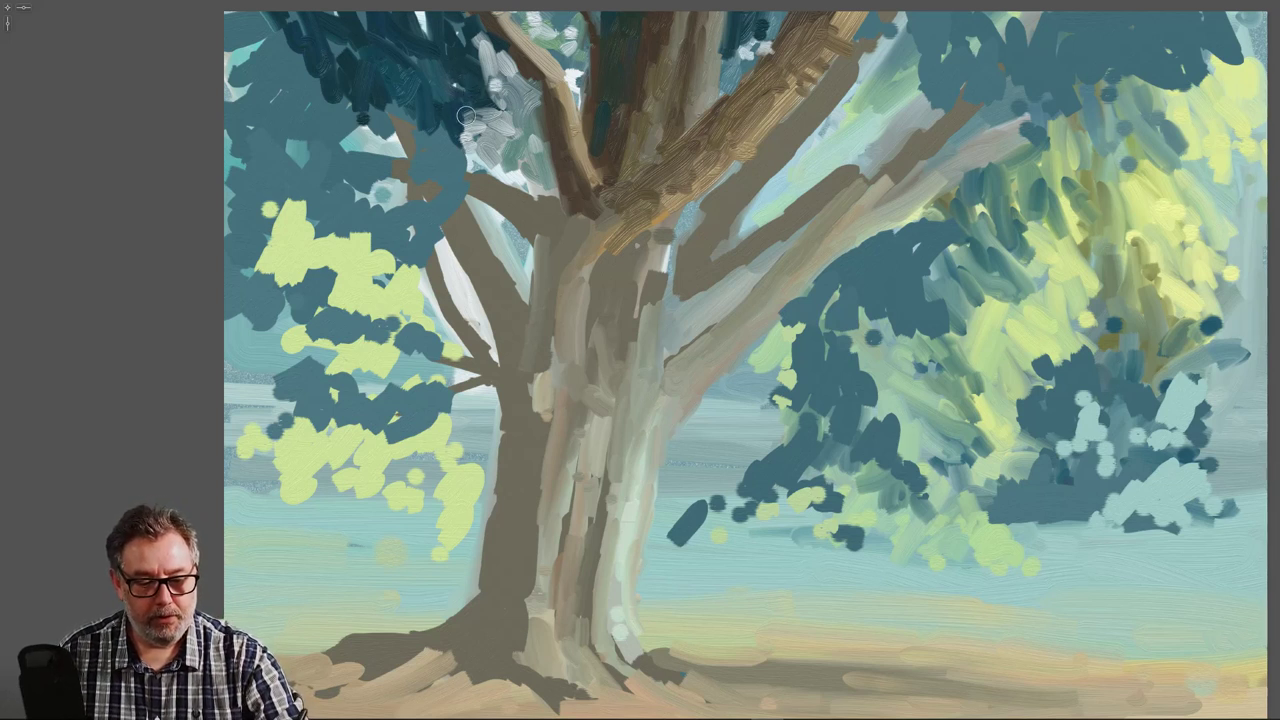
left_click_drag(495, 85, 465, 92)
left_click(450, 88)
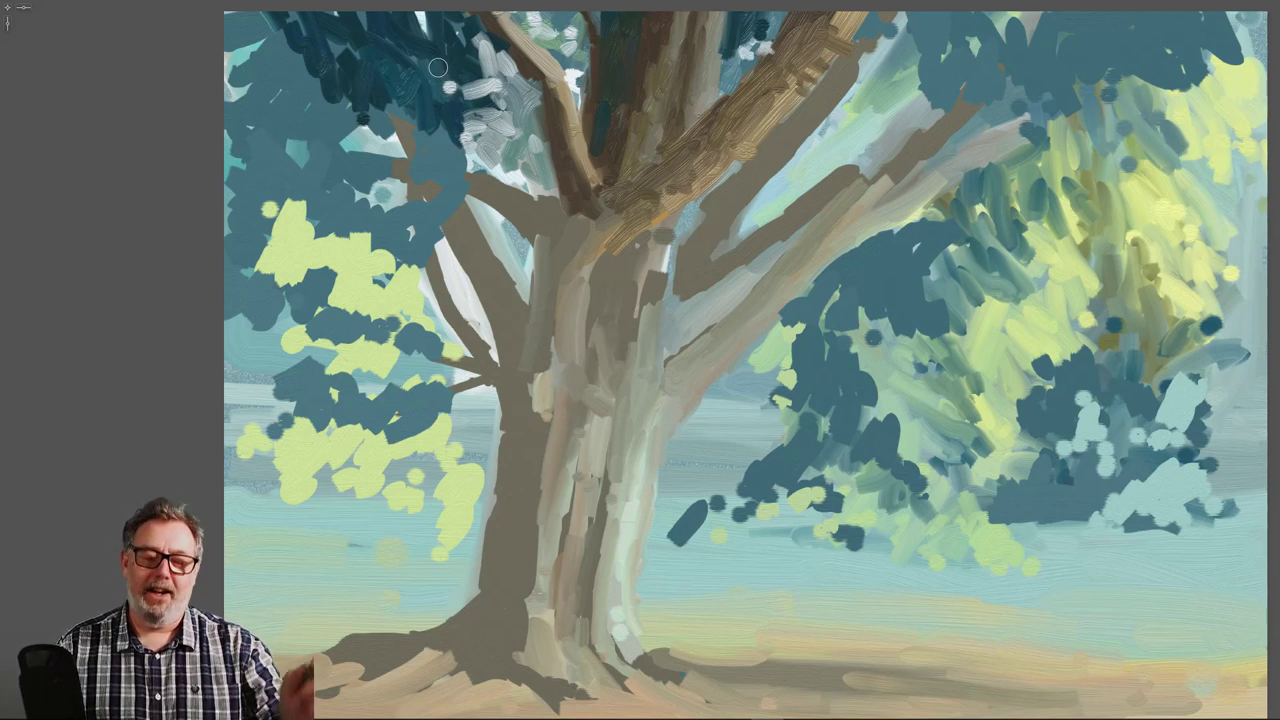
left_click_drag(484, 107, 446, 74)
left_click(459, 100)
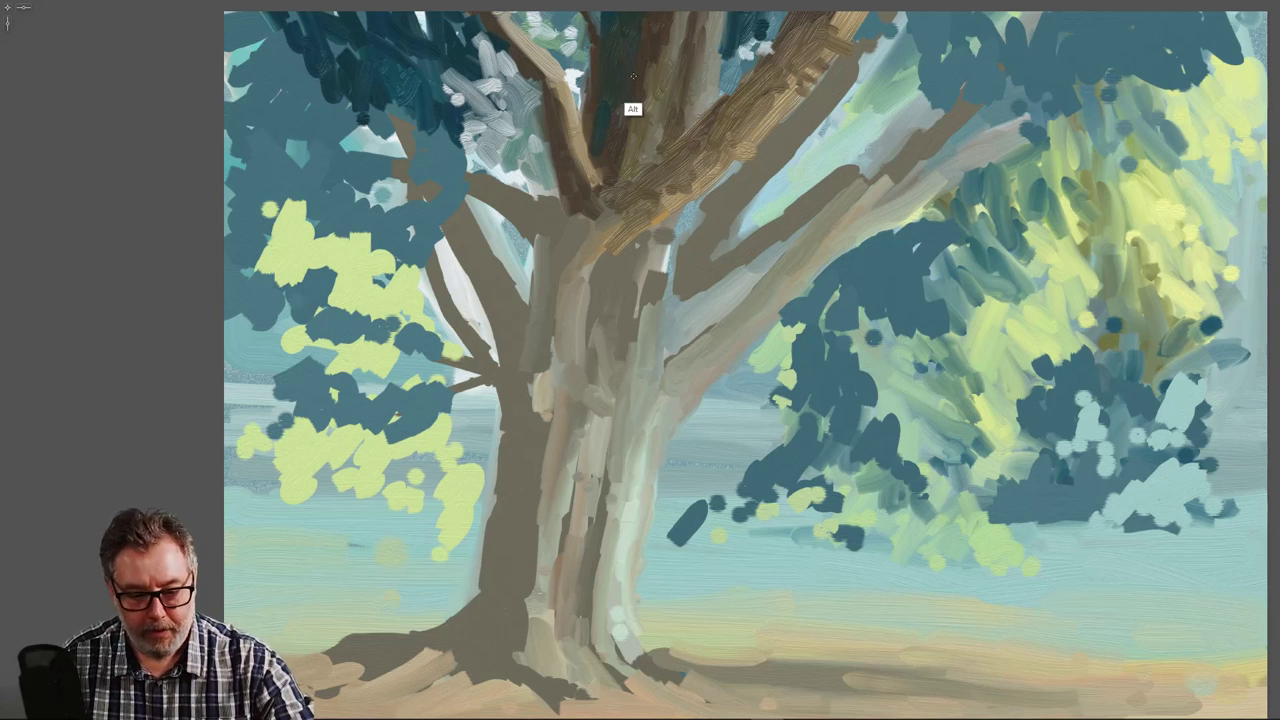
- Paint sampled dark brown strokes over the fork, down the upper trunk's left side and along the base of the diagonal limb
left_click(631, 108, "alt")
mouse_move(567, 218)
left_mouse_down()
mouse_move(562, 280)
mouse_move(576, 210)
mouse_move(595, 258)
mouse_move(568, 198)
mouse_move(571, 258)
mouse_move(586, 207)
mouse_move(626, 192)
mouse_move(587, 229)
mouse_move(629, 196)
mouse_move(582, 260)
mouse_move(582, 208)
mouse_move(584, 241)
mouse_move(621, 209)
mouse_move(582, 250)
mouse_move(630, 197)
mouse_move(590, 256)
mouse_move(610, 234)
mouse_move(582, 292)
mouse_move(610, 241)
mouse_move(598, 289)
mouse_move(594, 230)
mouse_move(630, 205)
mouse_move(618, 197)
mouse_move(627, 185)
mouse_move(614, 211)
mouse_move(712, 126)
mouse_move(663, 184)
mouse_move(701, 141)
mouse_move(674, 170)
mouse_move(628, 172)
mouse_move(603, 223)
mouse_move(684, 152)
mouse_move(594, 222)
mouse_move(641, 203)
mouse_move(599, 261)
mouse_move(619, 248)
mouse_move(610, 281)
mouse_move(614, 247)
mouse_move(596, 277)
mouse_move(627, 220)
mouse_move(597, 293)
mouse_move(594, 232)
mouse_move(580, 256)
mouse_move(556, 230)
mouse_move(588, 216)
mouse_move(561, 204)
mouse_move(564, 182)
mouse_move(566, 220)
left_mouse_up()
mouse_move(564, 163)
left_mouse_down()
mouse_move(560, 242)
mouse_move(533, 238)
mouse_move(561, 201)
mouse_move(542, 307)
mouse_move(581, 240)
mouse_move(558, 338)
mouse_move(586, 260)
mouse_move(566, 361)
mouse_move(598, 262)
mouse_move(565, 343)
mouse_move(563, 274)
mouse_move(547, 342)
mouse_move(550, 269)
mouse_move(526, 348)
mouse_move(556, 380)
left_mouse_up()
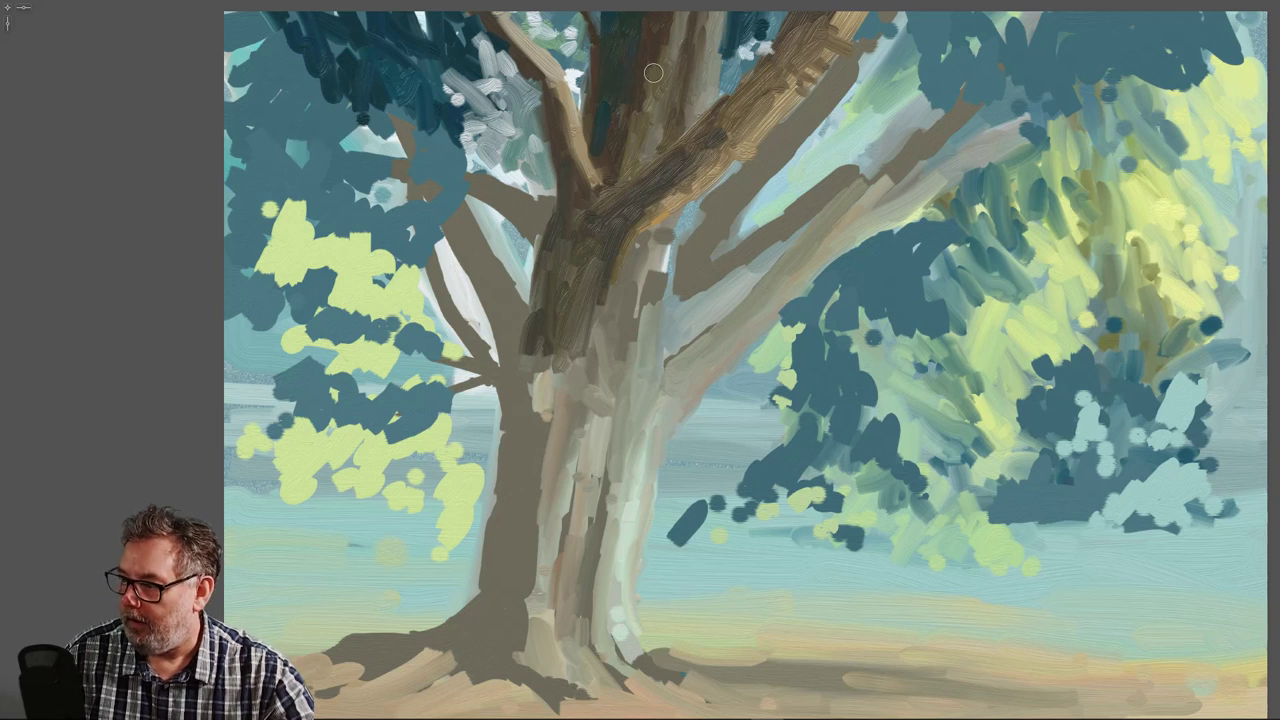
- Paint curved tan highlight strokes from the underside of the diagonal limb down into the upper trunk
right_click(610, 263)
left_click(665, 213)
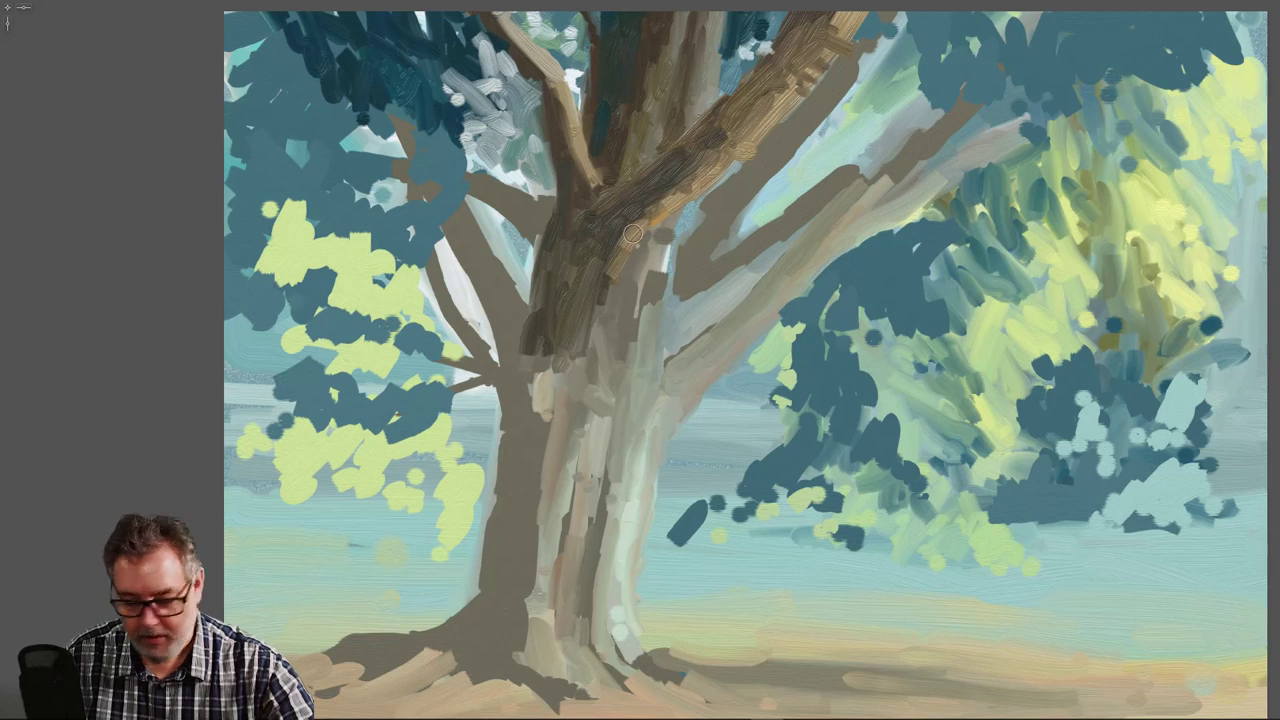
mouse_move(624, 243)
left_mouse_down()
mouse_move(591, 328)
mouse_move(621, 253)
mouse_move(588, 348)
left_mouse_up()
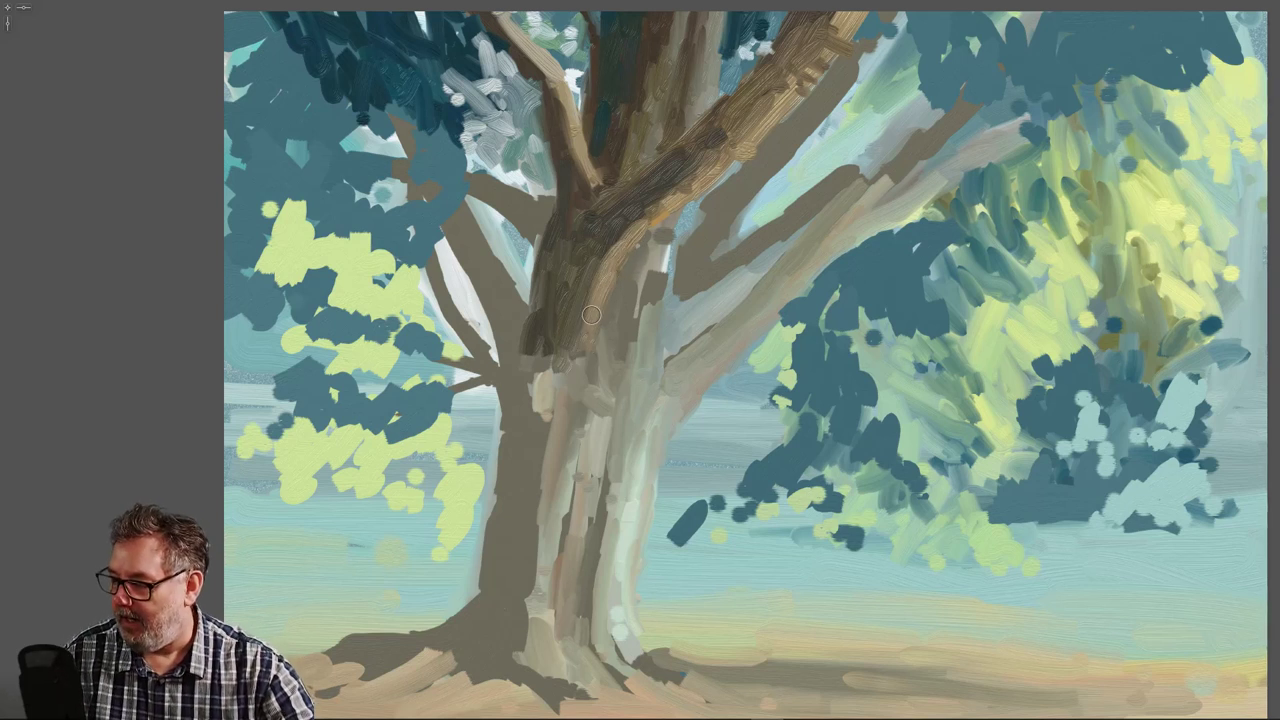
left_click_drag(600, 257, 569, 331)
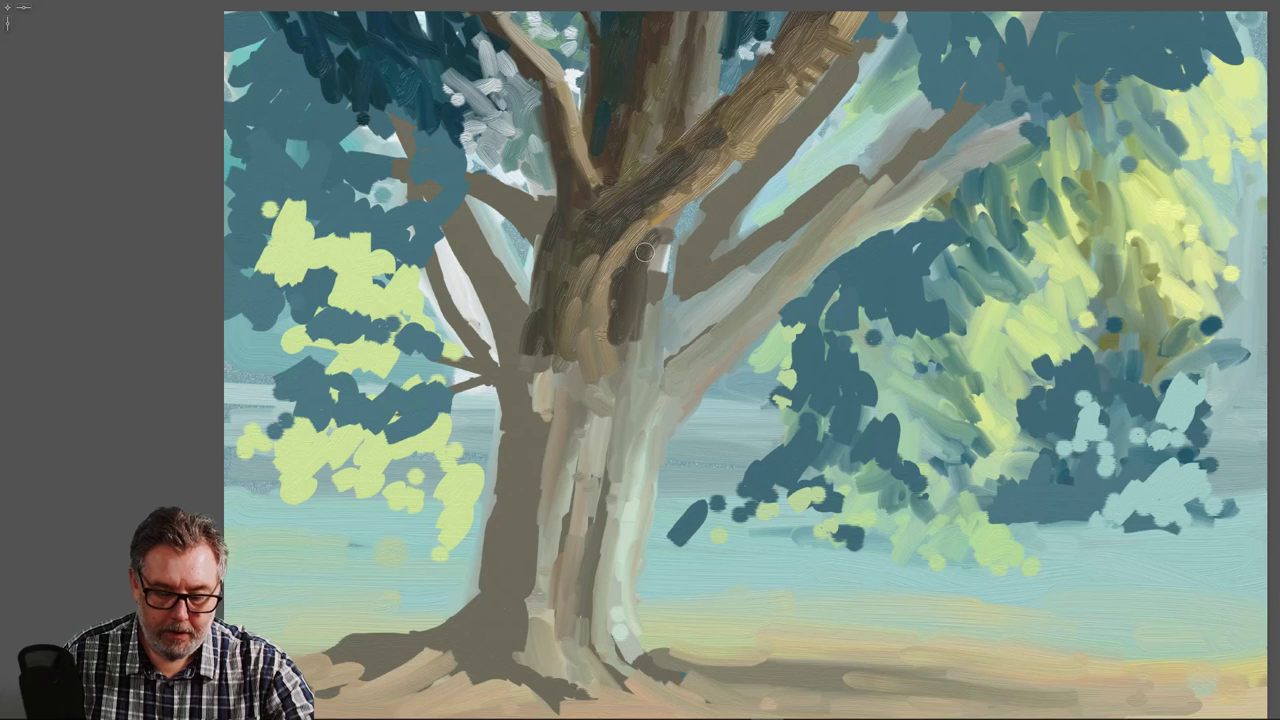
- Fill the hollow below the fork with dark brown strokes and darken the upper trunk's right edge where the right-hand branches meet it
left_click_drag(623, 342, 622, 344)
mouse_move(639, 253)
left_mouse_down()
mouse_move(693, 179)
mouse_move(648, 294)
mouse_move(663, 236)
left_mouse_up()
mouse_move(656, 302)
left_mouse_down()
mouse_move(659, 250)
mouse_move(668, 257)
left_mouse_up()
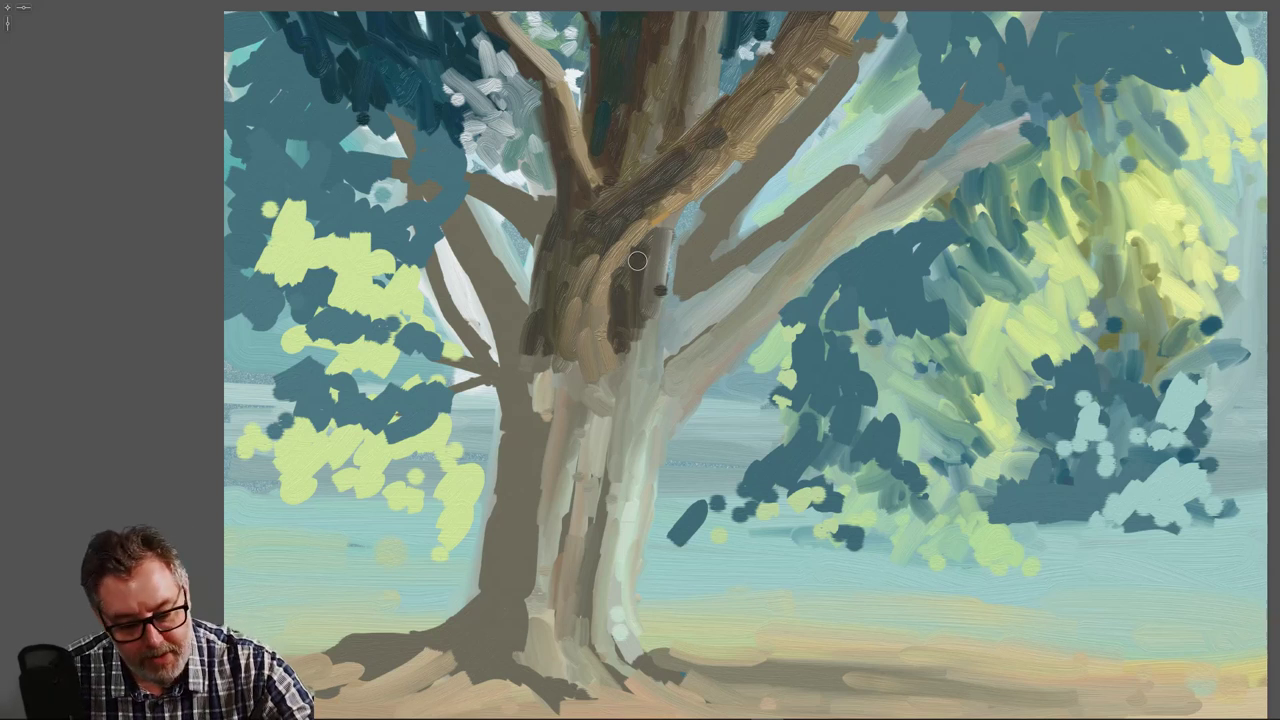
left_click_drag(649, 243, 625, 273)
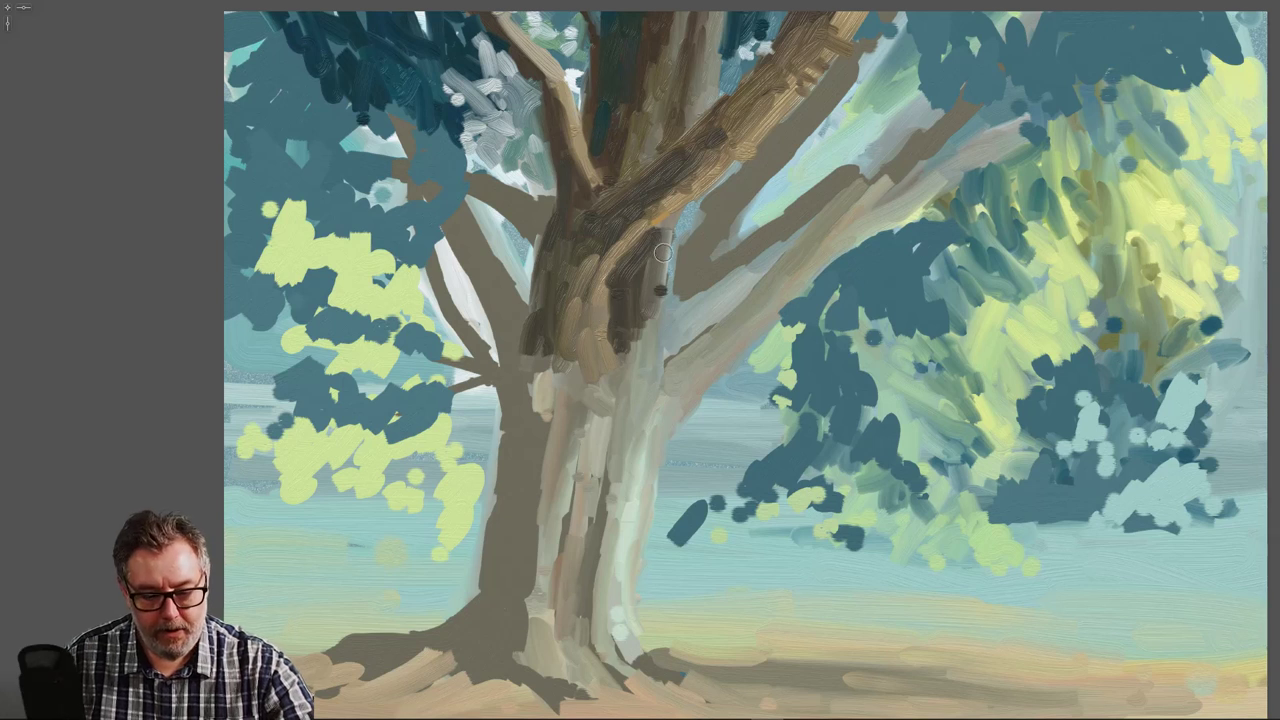
left_click_drag(678, 214, 664, 287)
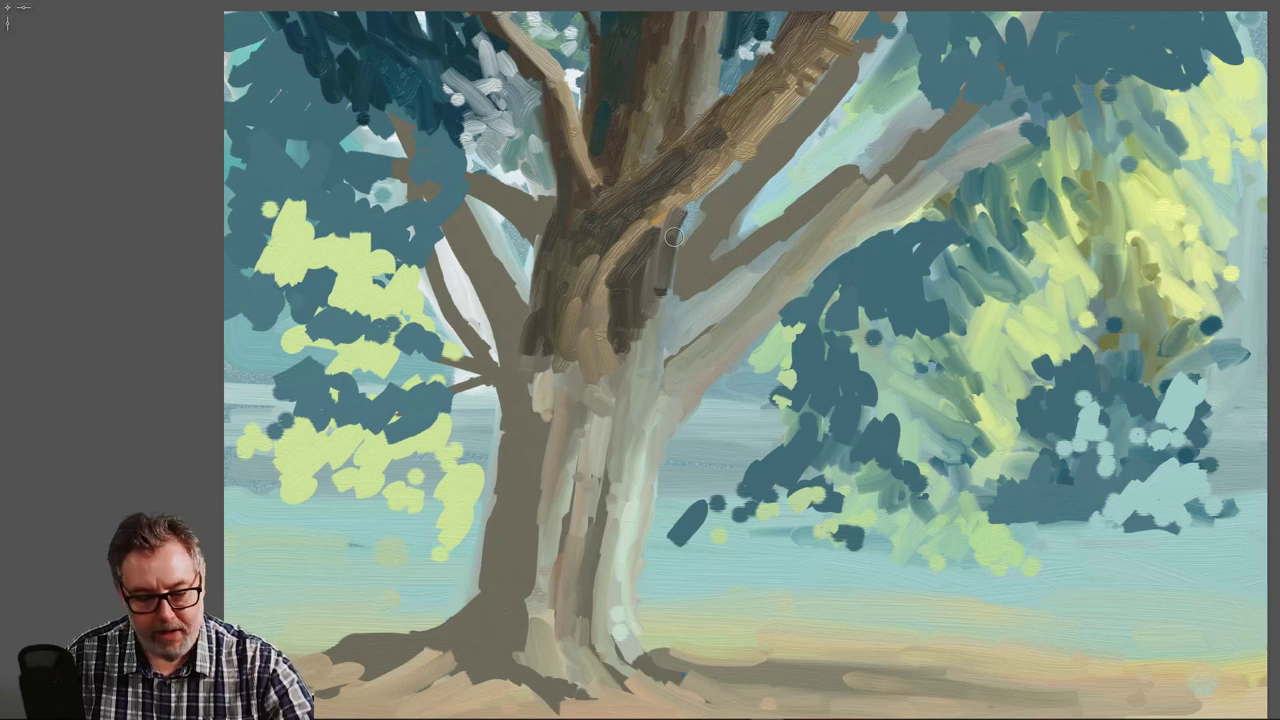
left_click_drag(677, 244, 660, 330)
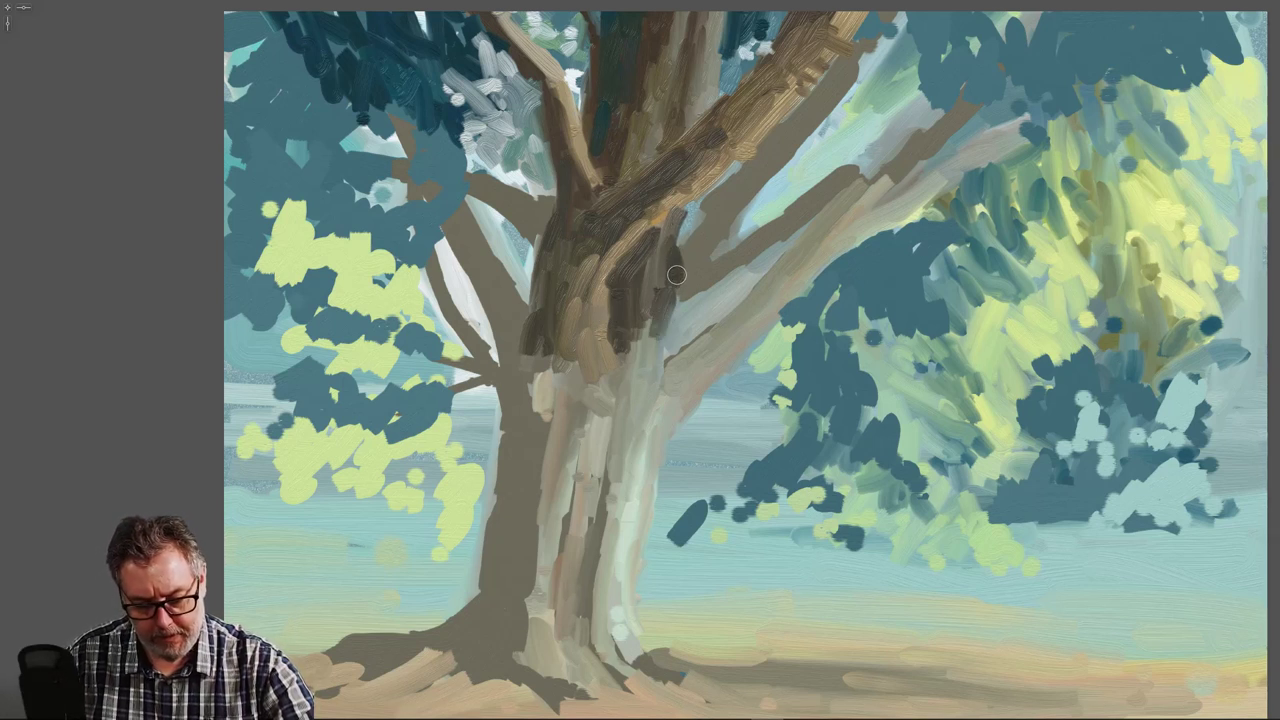
- Extend the dark brown shading of the hollow down to a point where the lower right-hand limb meets the trunk
mouse_move(676, 274)
left_mouse_down()
mouse_move(666, 347)
mouse_move(669, 250)
mouse_move(642, 360)
mouse_move(654, 317)
mouse_move(664, 343)
mouse_move(643, 379)
mouse_move(667, 336)
mouse_move(648, 370)
mouse_move(643, 331)
mouse_move(639, 362)
mouse_move(618, 308)
mouse_move(616, 345)
mouse_move(640, 396)
left_mouse_up()
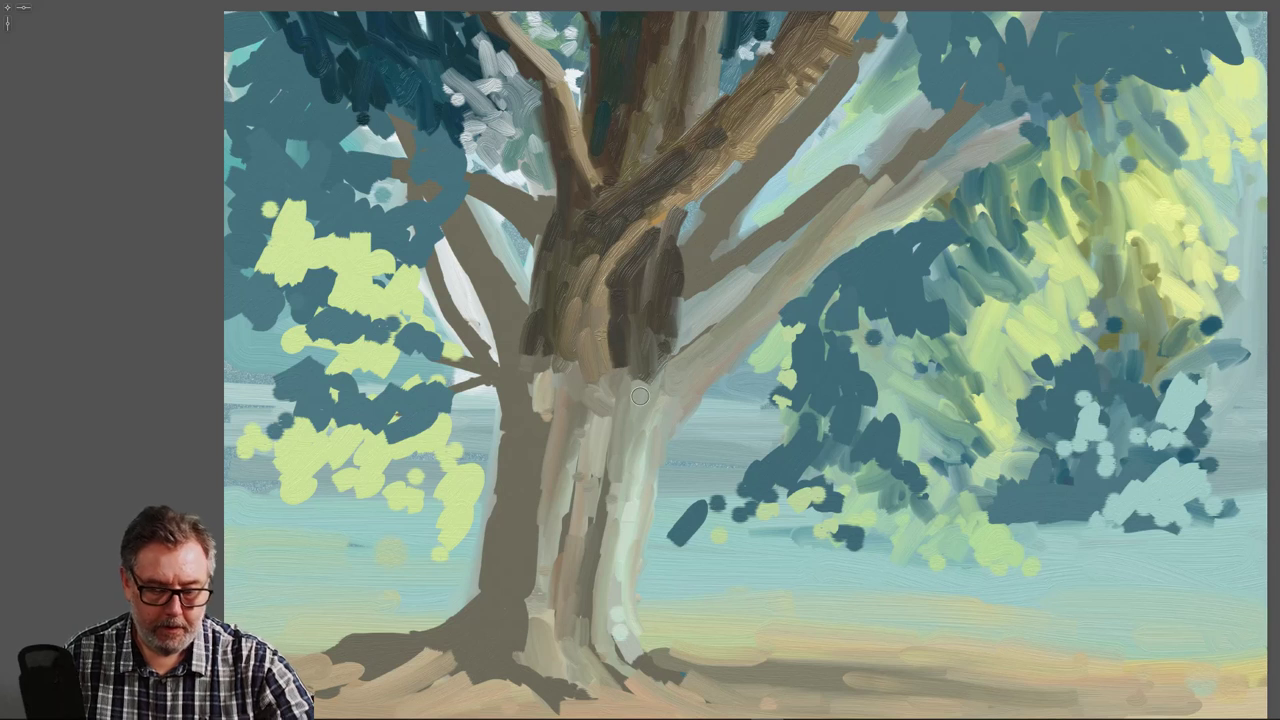
left_click_drag(618, 270, 607, 376)
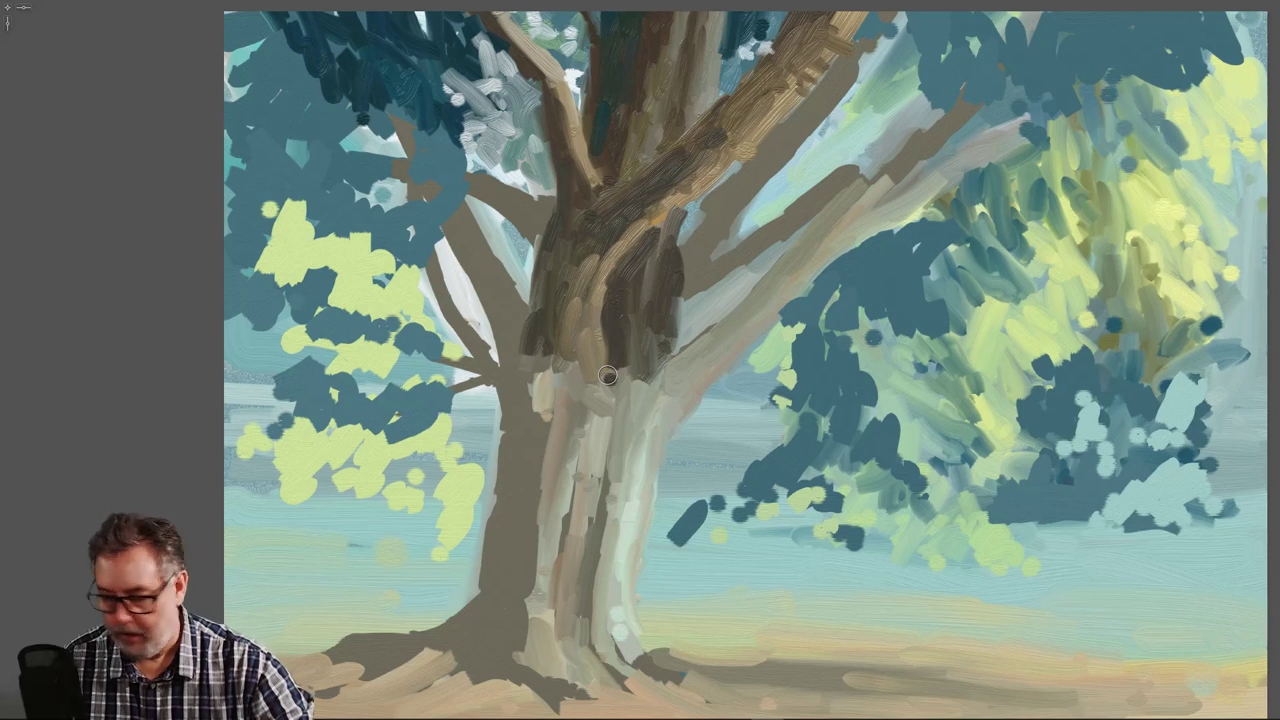
mouse_move(611, 370)
left_mouse_down()
mouse_move(618, 404)
mouse_move(614, 343)
mouse_move(624, 401)
mouse_move(627, 355)
mouse_move(639, 362)
mouse_move(630, 391)
mouse_move(656, 357)
mouse_move(618, 417)
mouse_move(619, 377)
mouse_move(603, 388)
mouse_move(614, 335)
left_mouse_up()
- Shift the paint colour to deep red and paint it into the base of the hollow beside the lower right-hand limb
key("ctrl+alt+1")
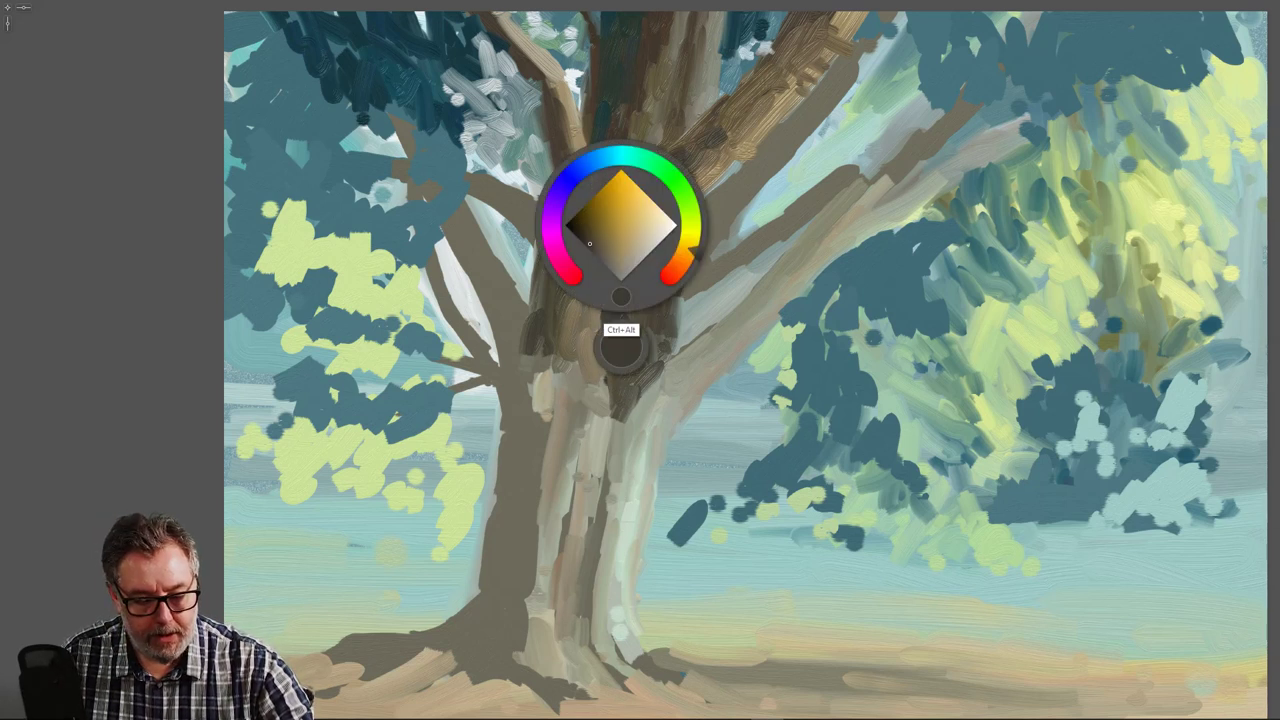
key("ctrl+alt+1")
key("ctrl+alt+1")
left_click_drag(576, 282, 645, 275)
mouse_move(671, 286)
left_mouse_down()
mouse_move(684, 290)
mouse_move(672, 301)
left_mouse_up()
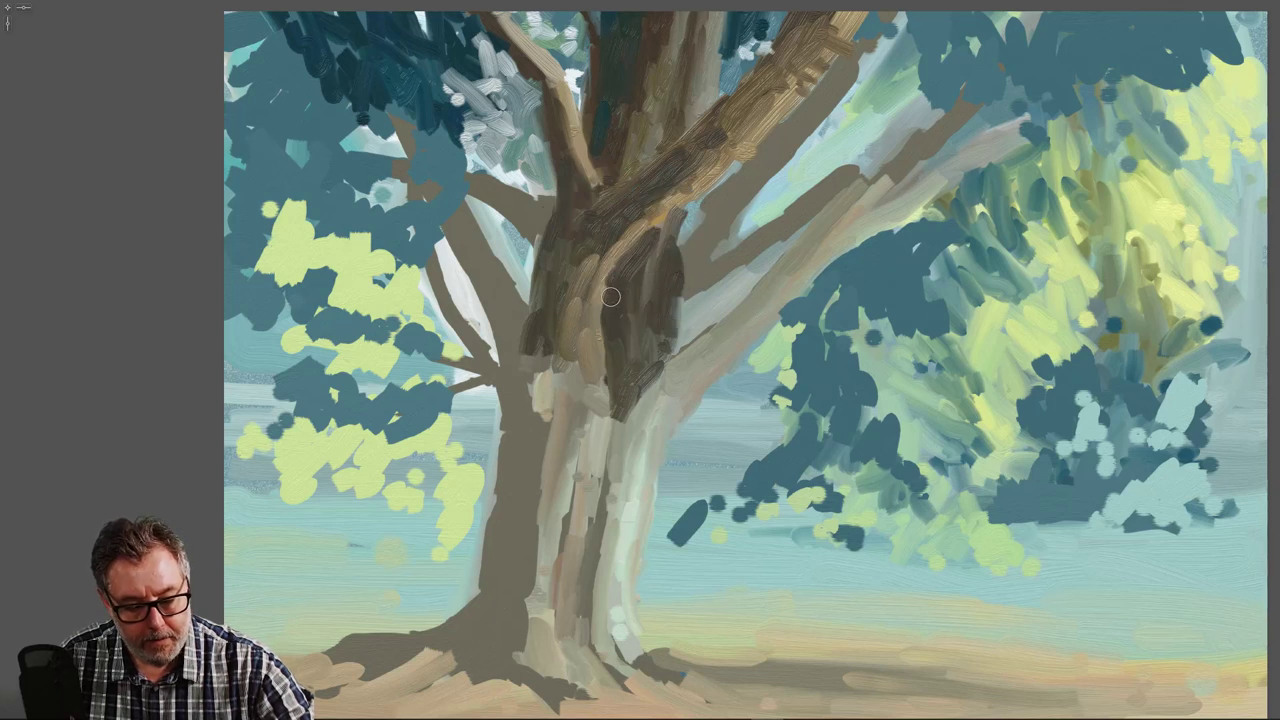
key("ctrl+alt")
left_click(625, 203)
left_click_drag(625, 203, 606, 192)
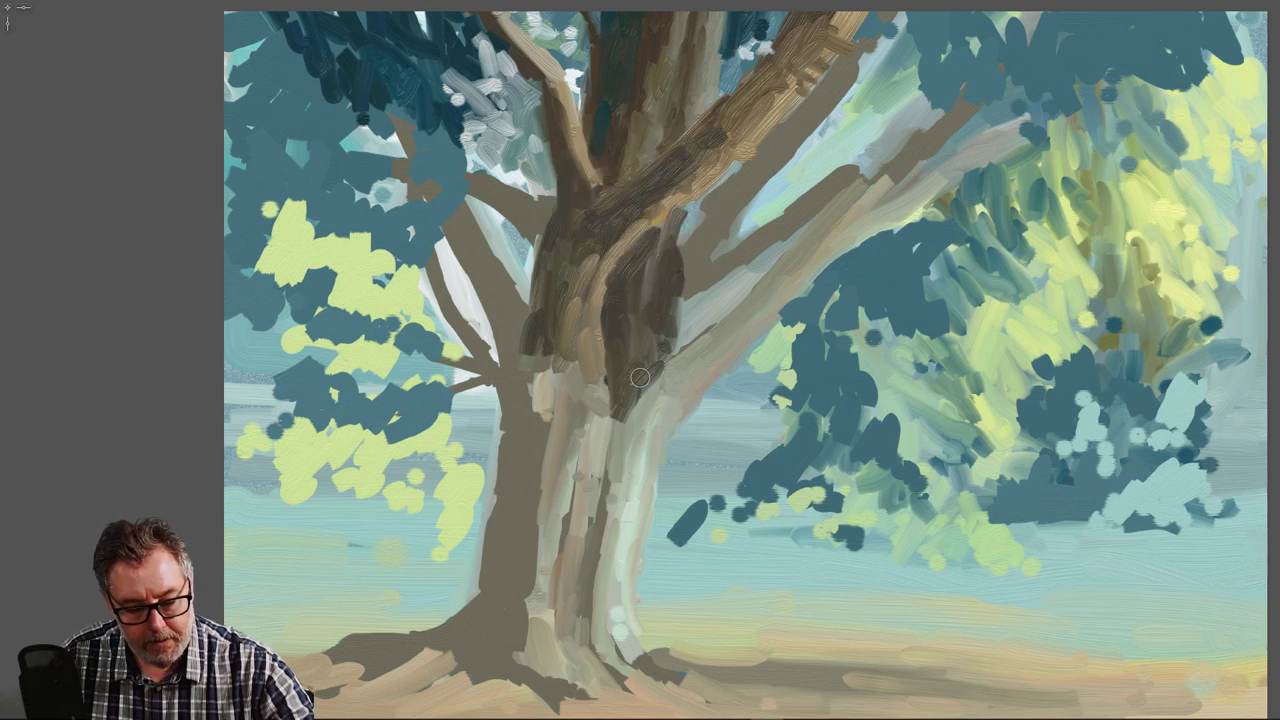
mouse_move(652, 350)
left_mouse_down()
mouse_move(621, 402)
mouse_move(630, 350)
mouse_move(622, 406)
mouse_move(660, 360)
mouse_move(629, 366)
mouse_move(623, 388)
left_mouse_up()
- Paint sampled dark brown strokes over the red patch, leaving only a thin red edge along the hollow's lower right side
left_click(625, 327, "alt")
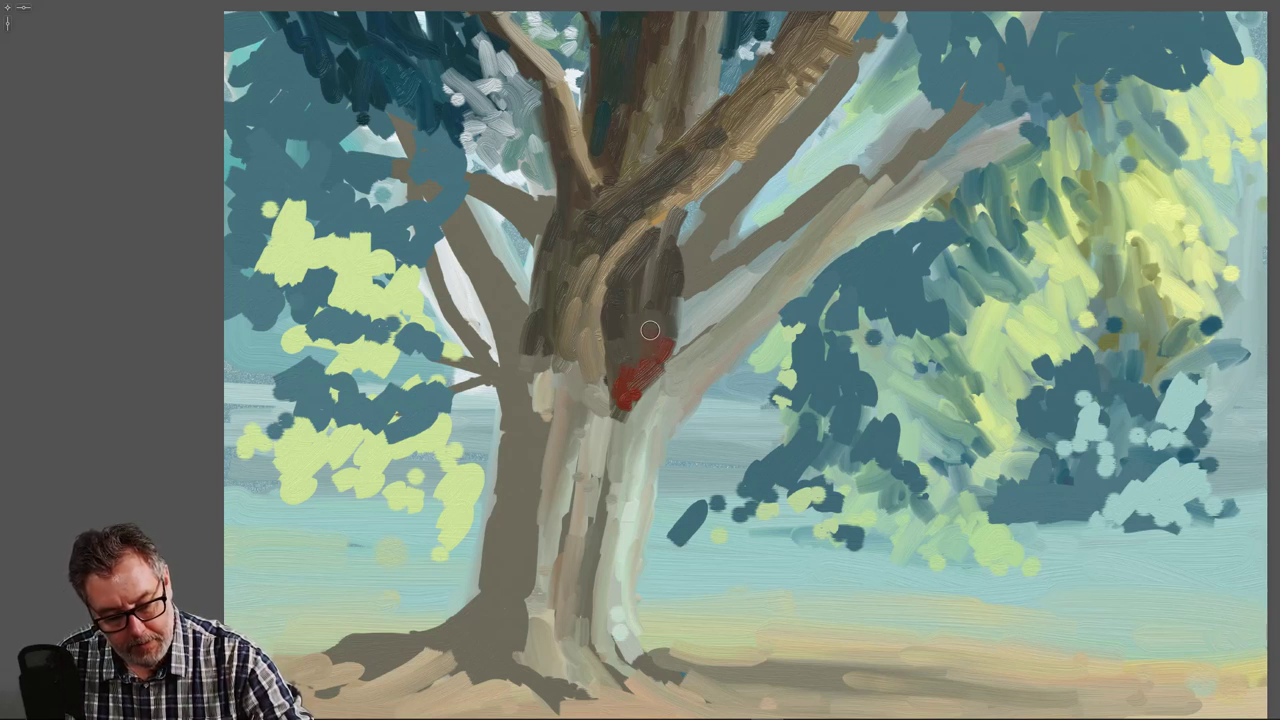
left_click_drag(669, 302, 643, 374)
left_click_drag(637, 322, 620, 392)
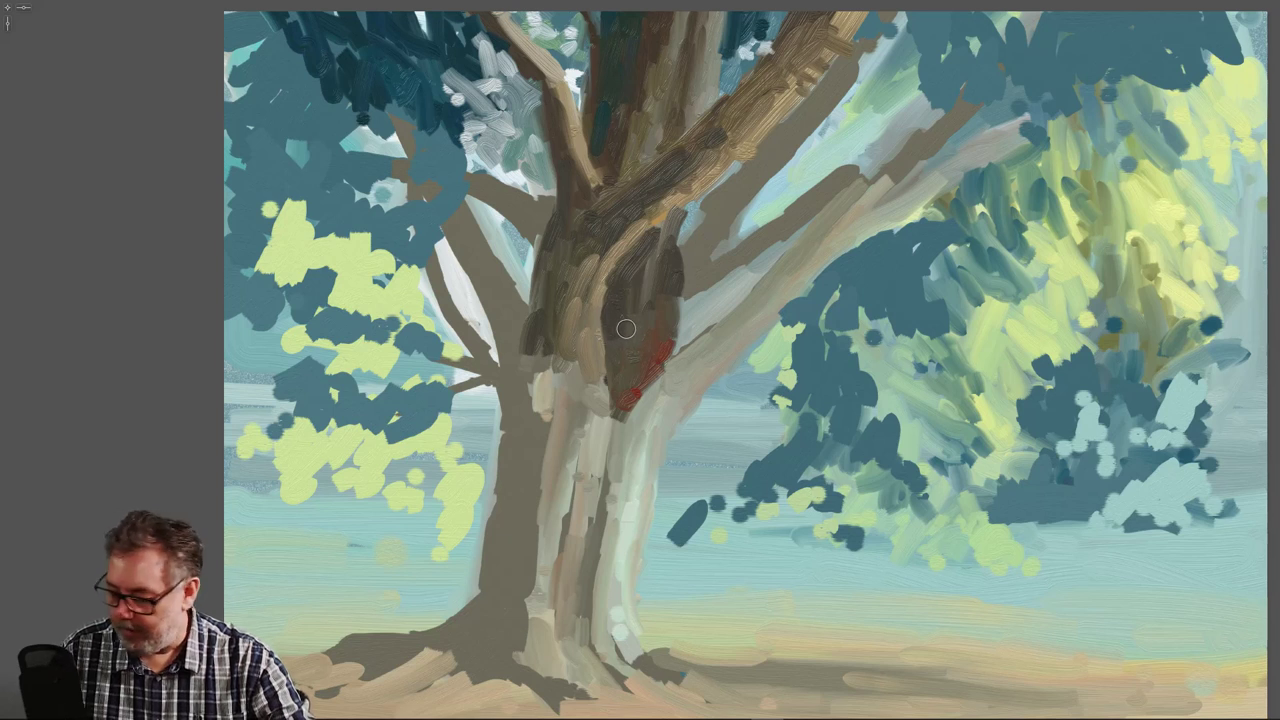
- Mix a dark reddish brown and paint thick rust strokes down the right side of the hollow
key("ctrl+alt")
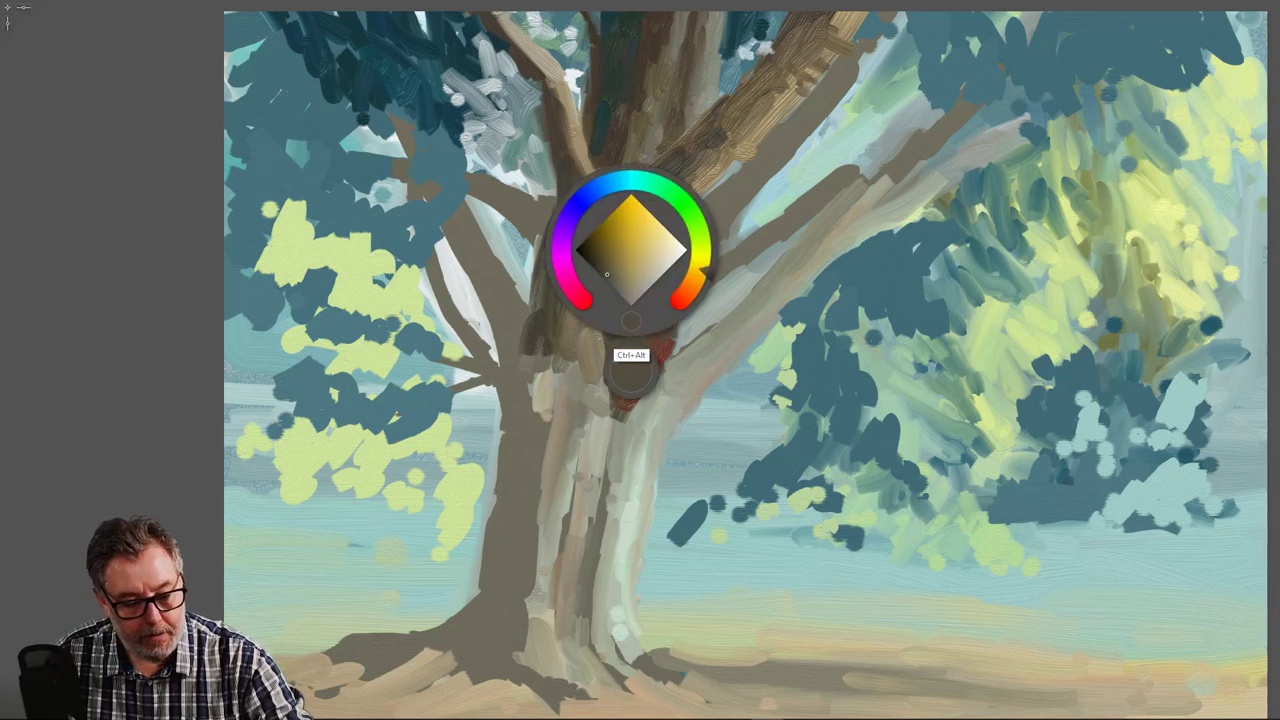
mouse_move(606, 273)
left_mouse_down()
mouse_move(652, 280)
mouse_move(650, 245)
left_mouse_up()
left_click(648, 244)
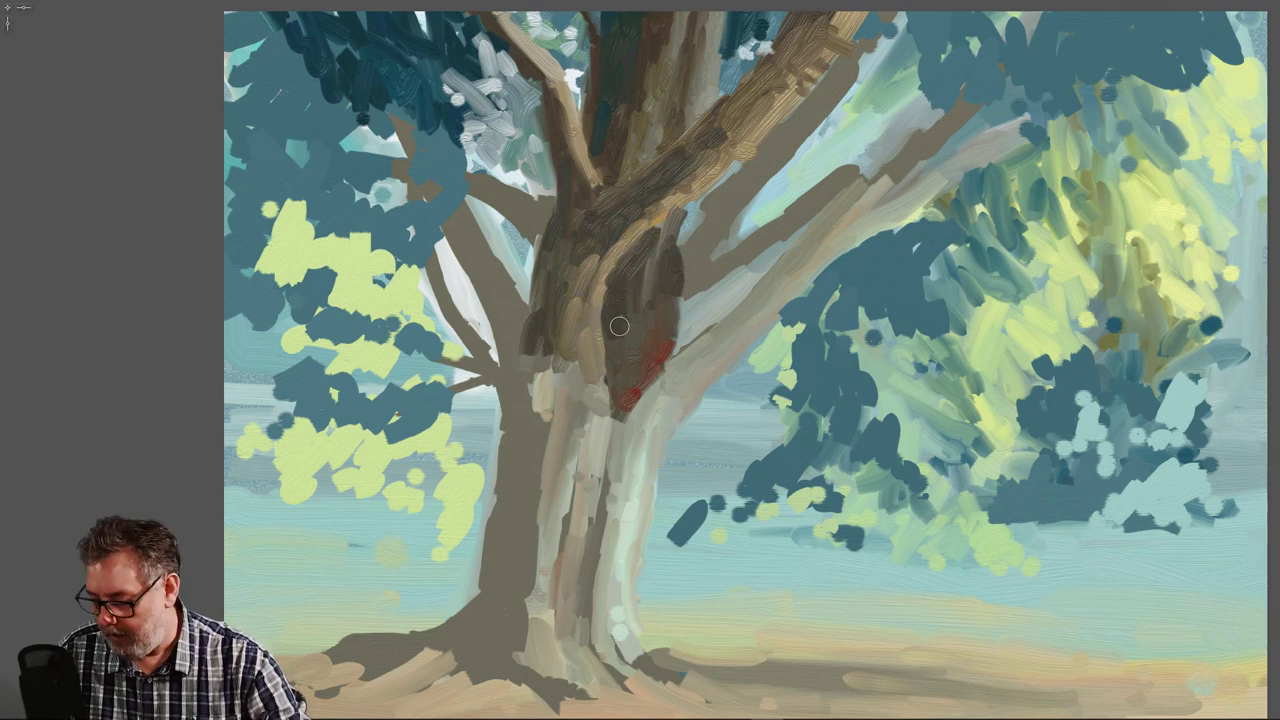
key("Tab")
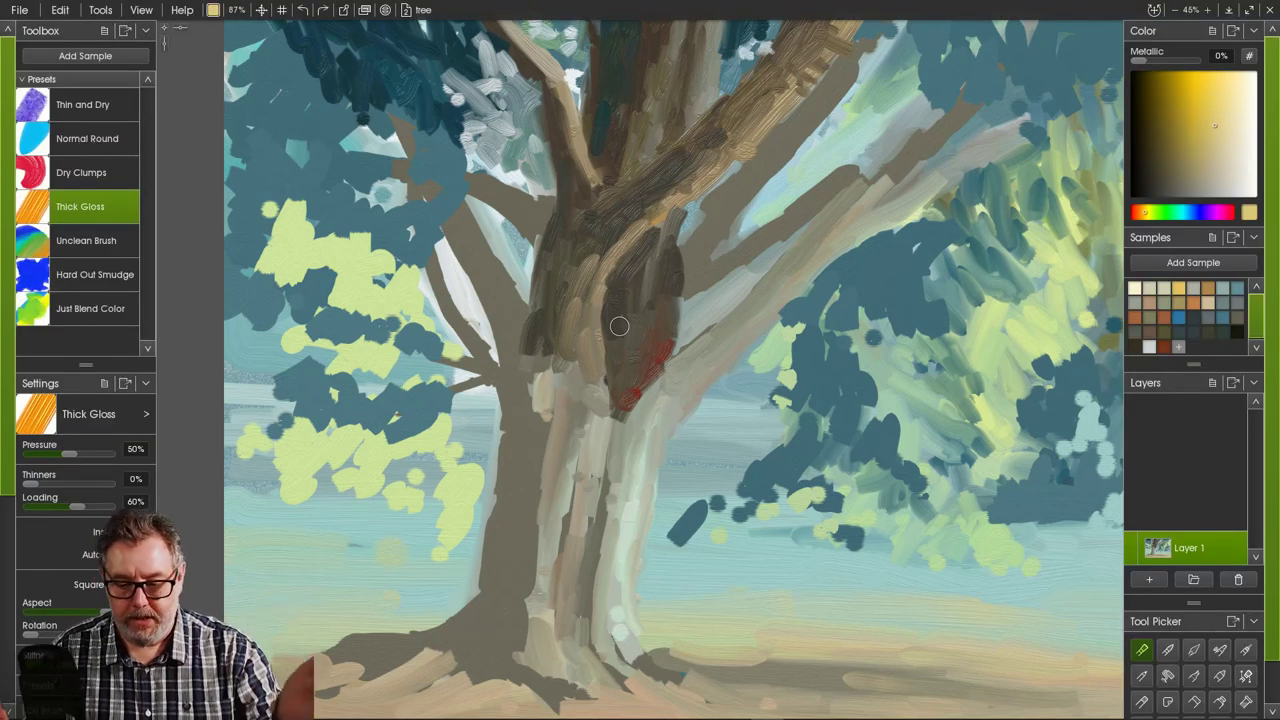
left_click(1152, 82)
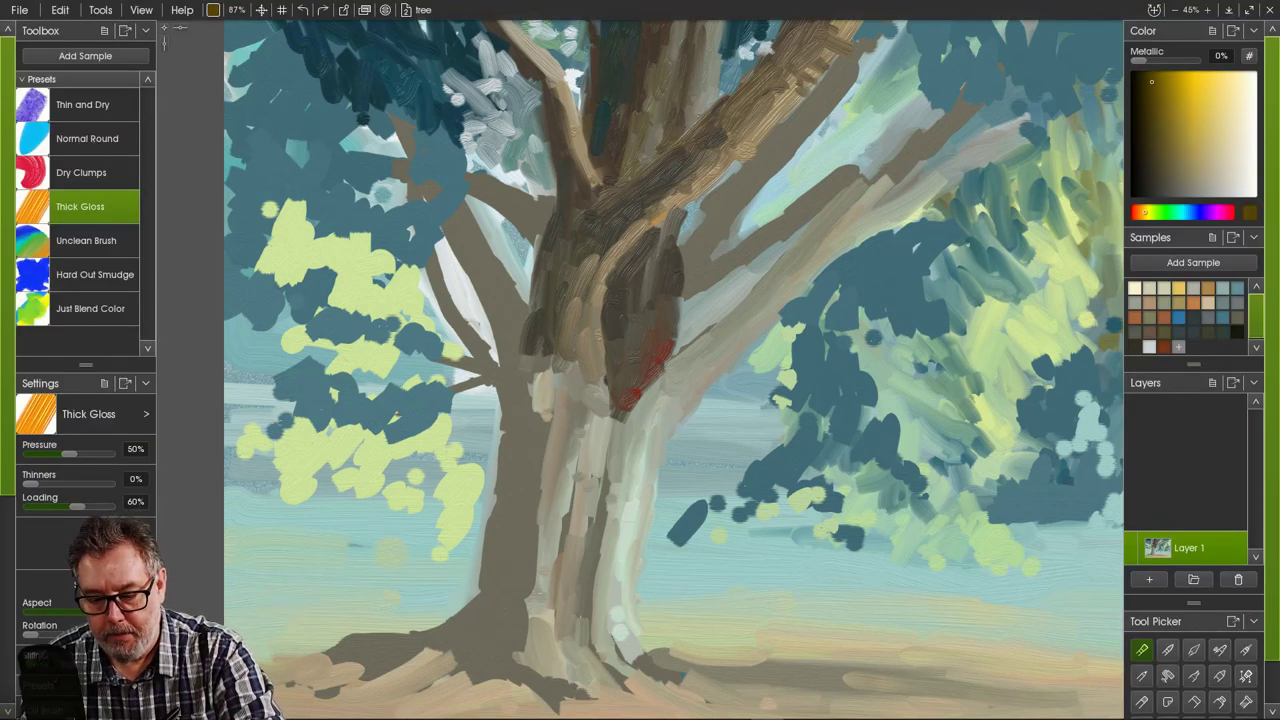
left_click_drag(1152, 103, 1159, 98)
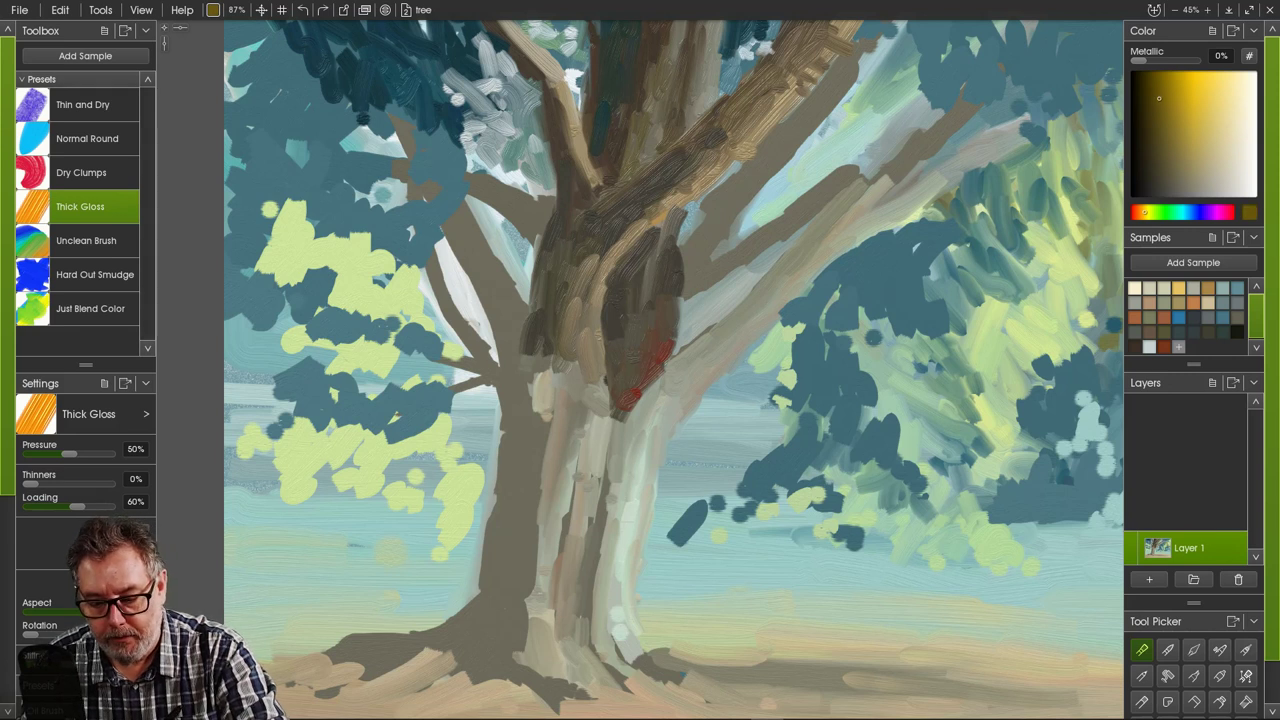
left_click_drag(1145, 212, 1135, 212)
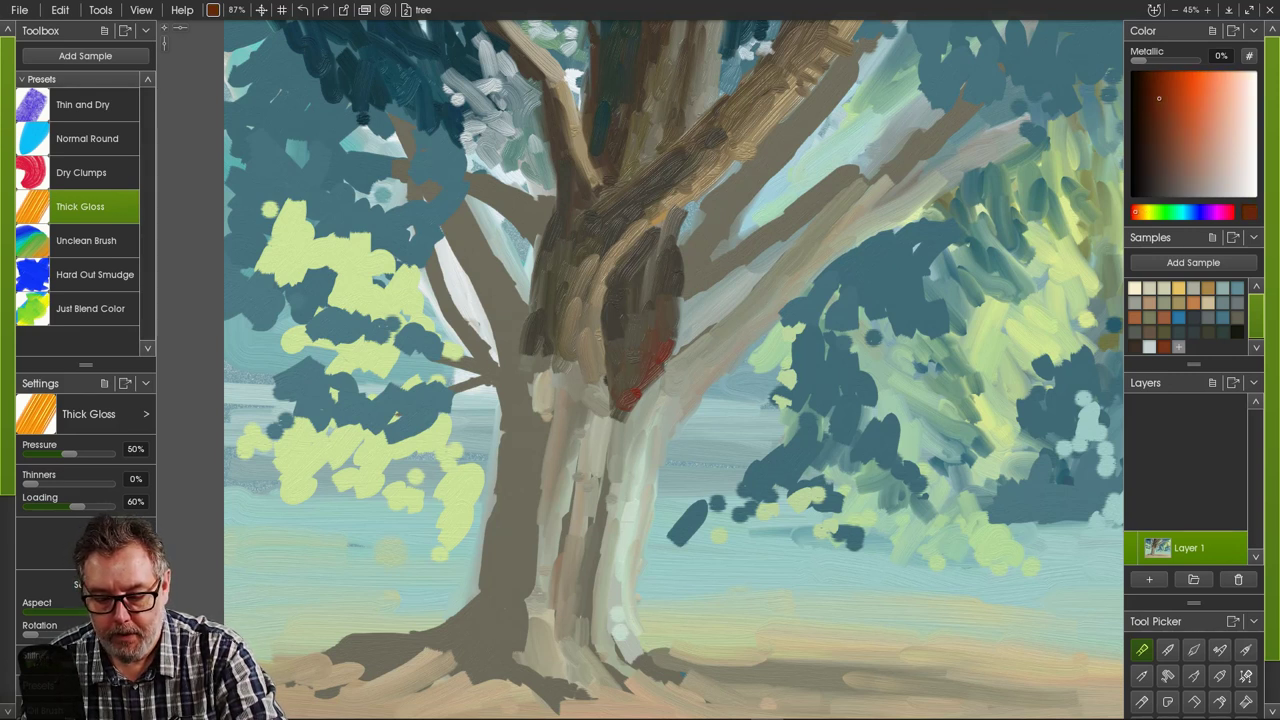
left_click(1166, 114)
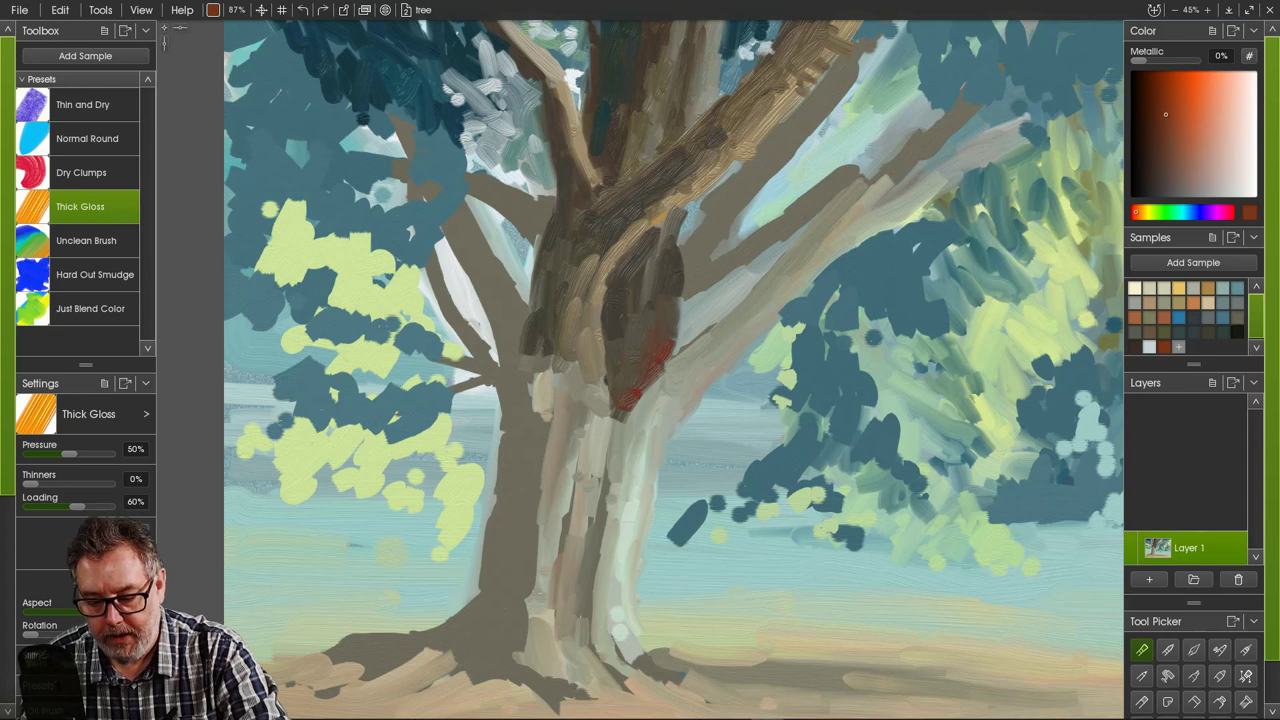
mouse_move(631, 331)
left_mouse_down()
mouse_move(645, 358)
mouse_move(654, 332)
mouse_move(645, 367)
mouse_move(665, 347)
mouse_move(667, 300)
mouse_move(648, 306)
mouse_move(646, 355)
left_mouse_up()
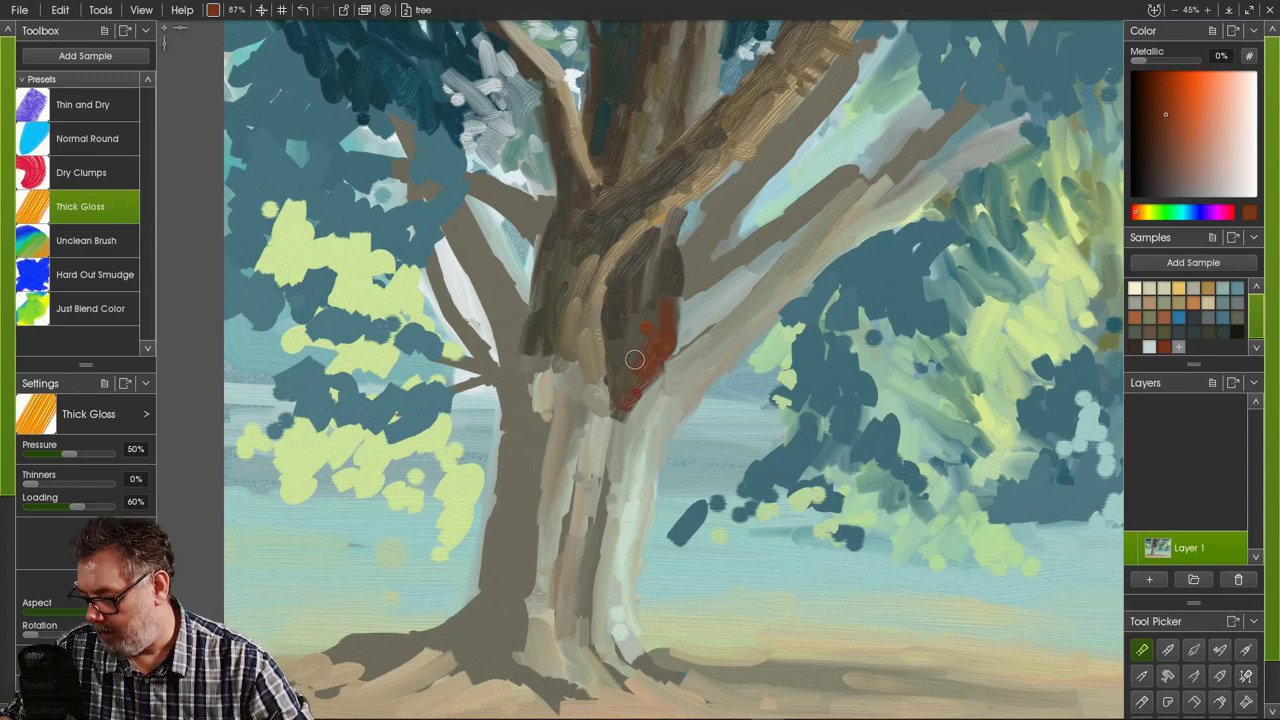
key("Tab")
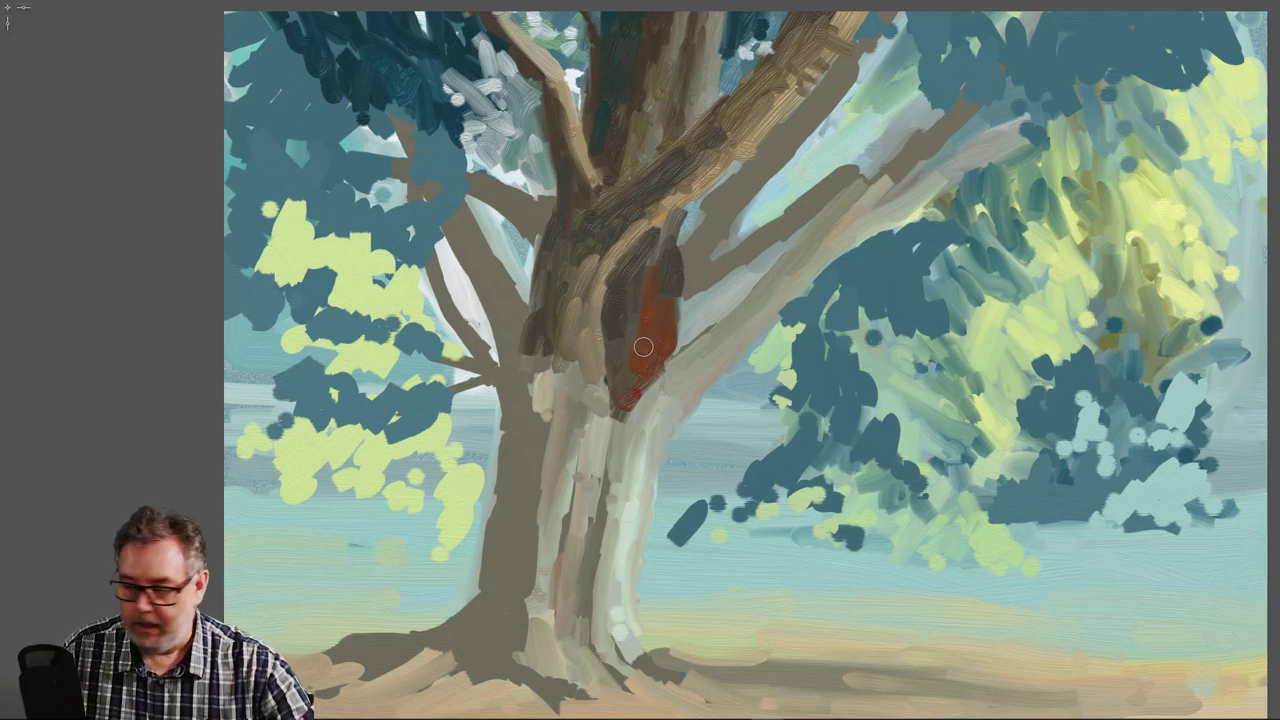
left_click_drag(691, 293, 674, 346)
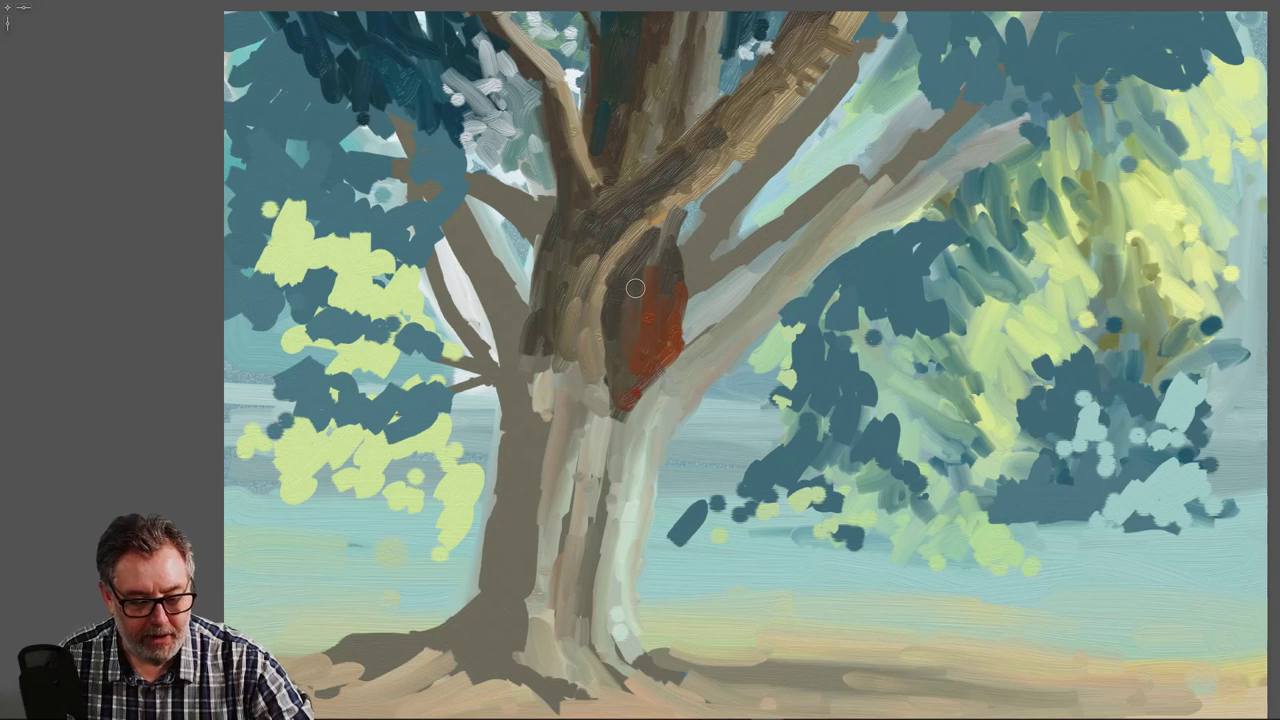
- Subdue the inner part of the rust patch with sampled brown and add dark reddish-brown strokes to the trunk above the fork
key("alt")
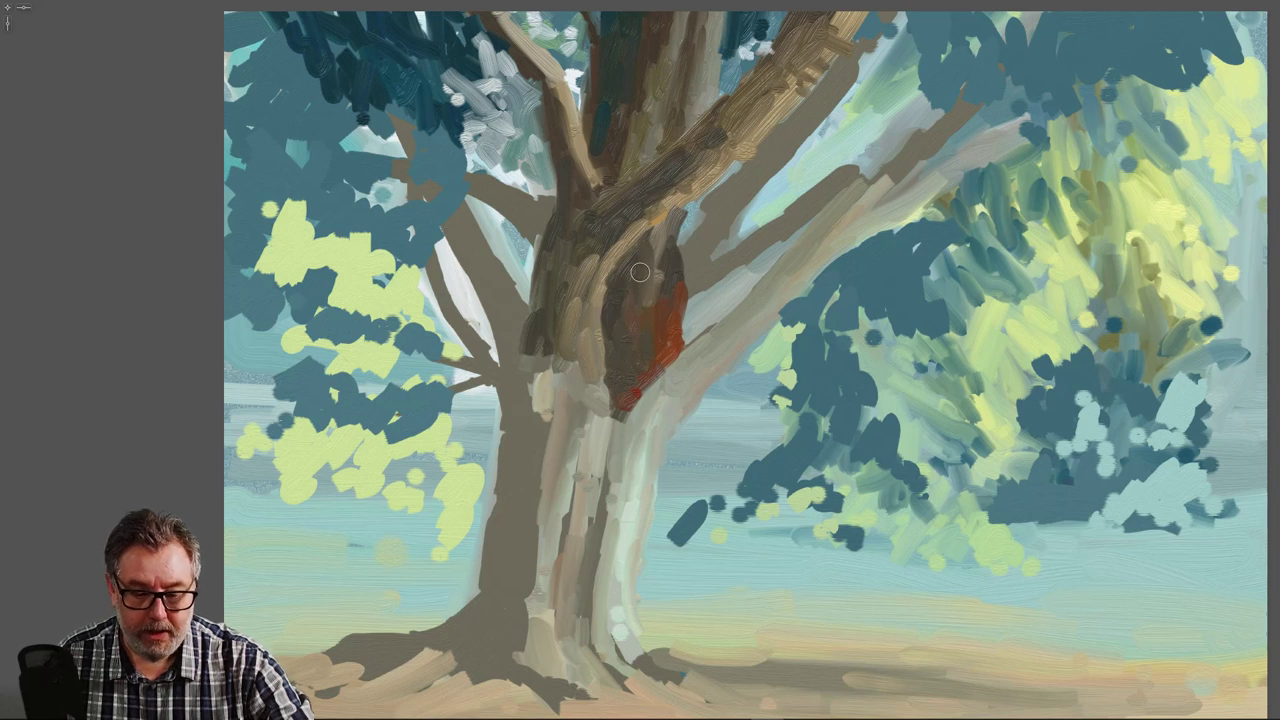
key("alt")
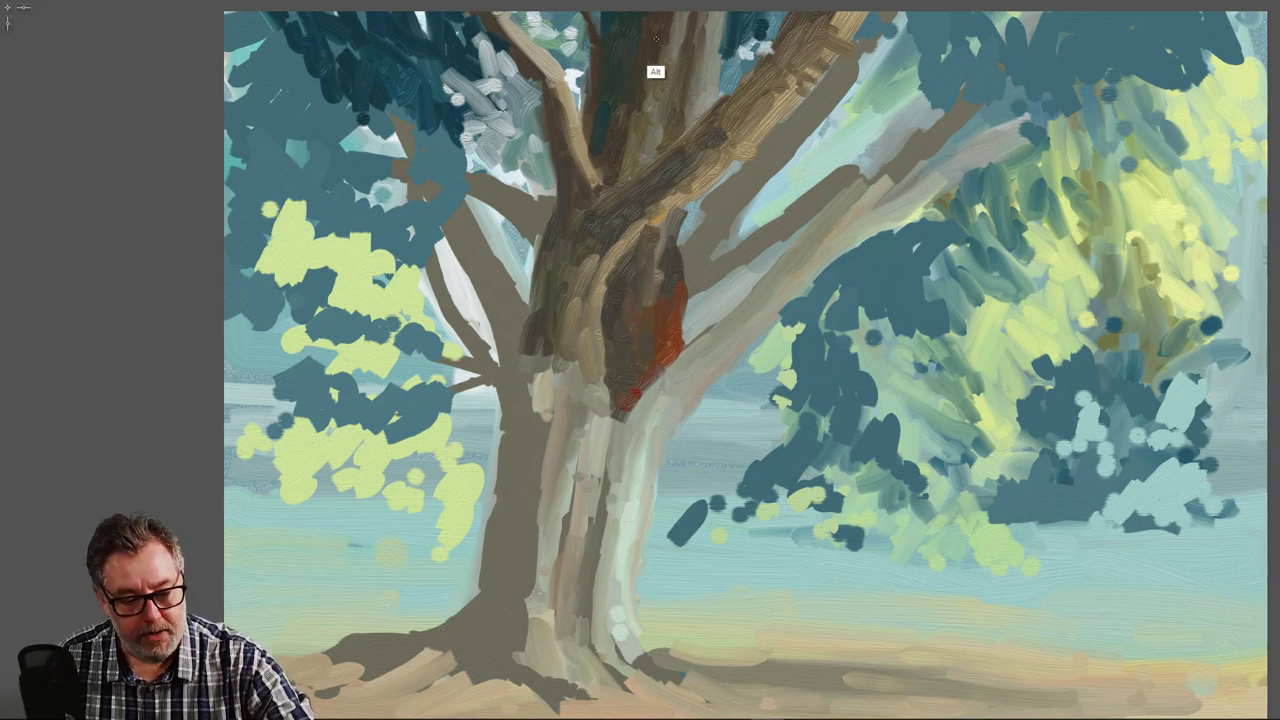
left_click_drag(652, 59, 651, 119)
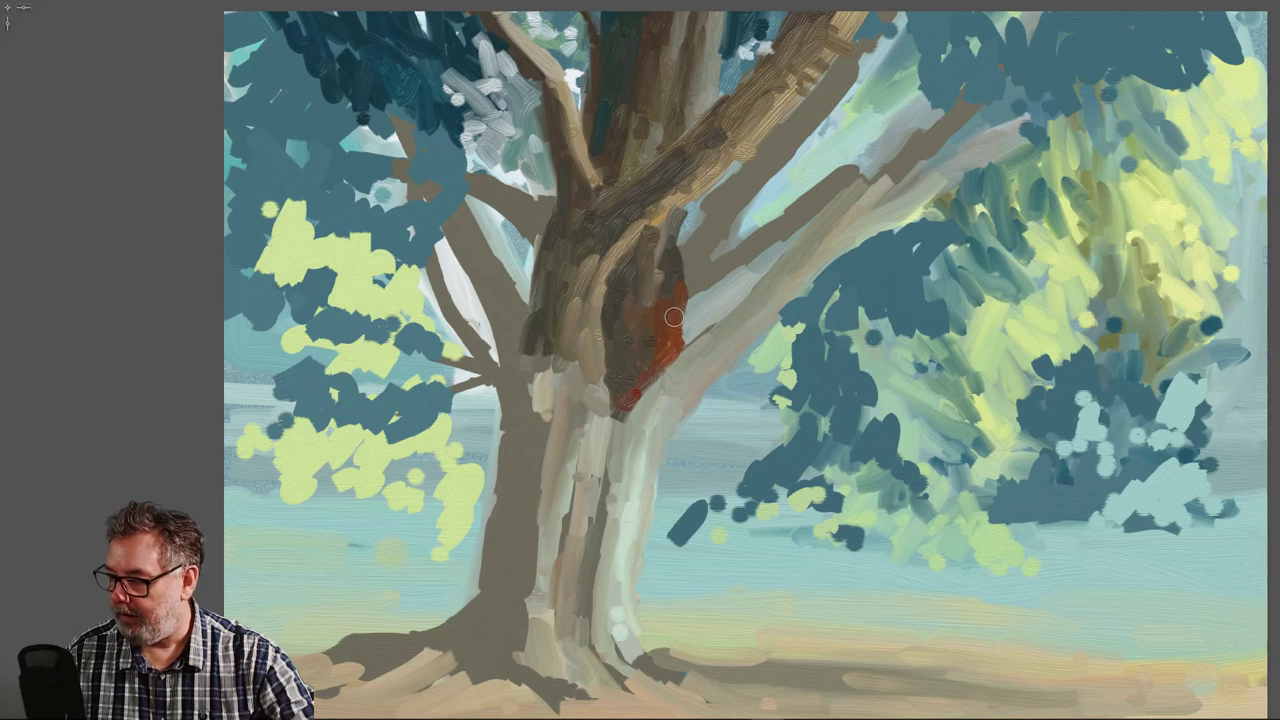
- Paint rust strokes along the lower right-hand limb and cover its base with sampled pale grey-brown strokes
mouse_move(829, 235)
left_mouse_down()
mouse_move(770, 305)
mouse_move(823, 238)
mouse_move(777, 291)
mouse_move(822, 265)
mouse_move(750, 321)
mouse_move(803, 248)
mouse_move(744, 319)
mouse_move(824, 244)
mouse_move(773, 315)
mouse_move(743, 344)
mouse_move(767, 297)
mouse_move(691, 377)
mouse_move(777, 293)
mouse_move(708, 380)
mouse_move(792, 284)
mouse_move(666, 455)
left_mouse_up()
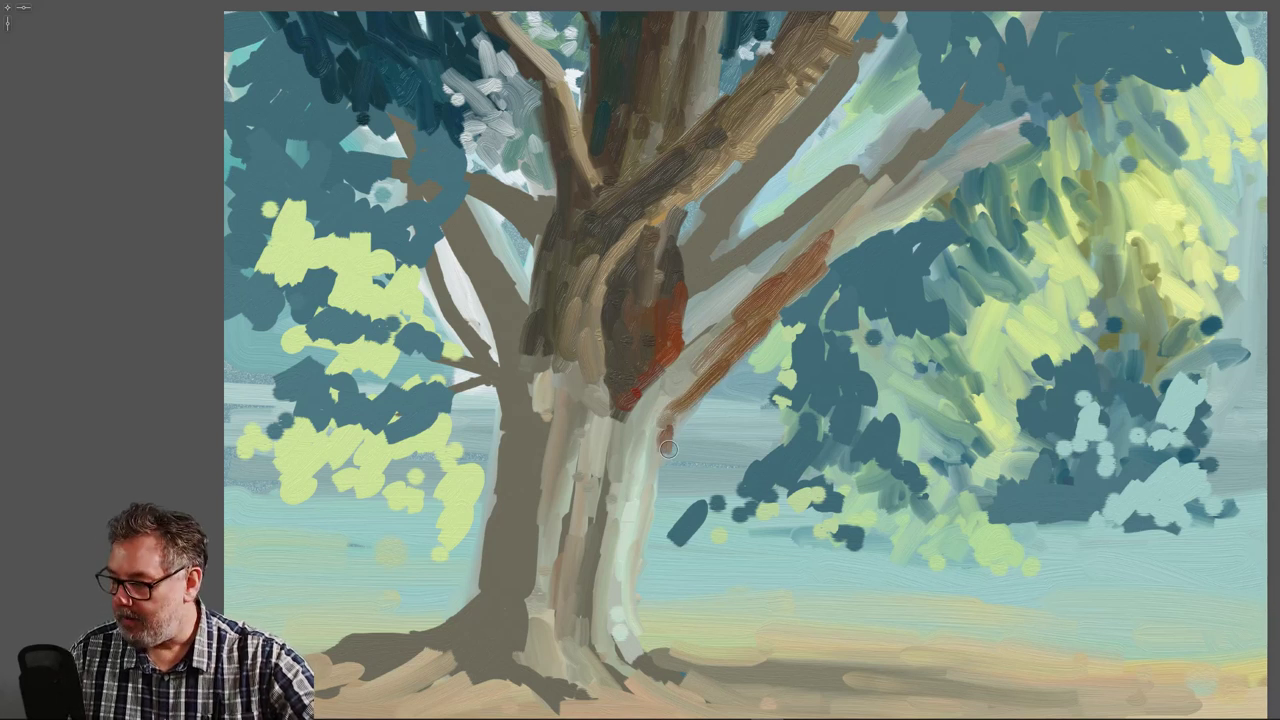
key("alt")
left_click(644, 446, "alt")
left_click_drag(738, 347, 647, 469)
left_click_drag(701, 397, 660, 442)
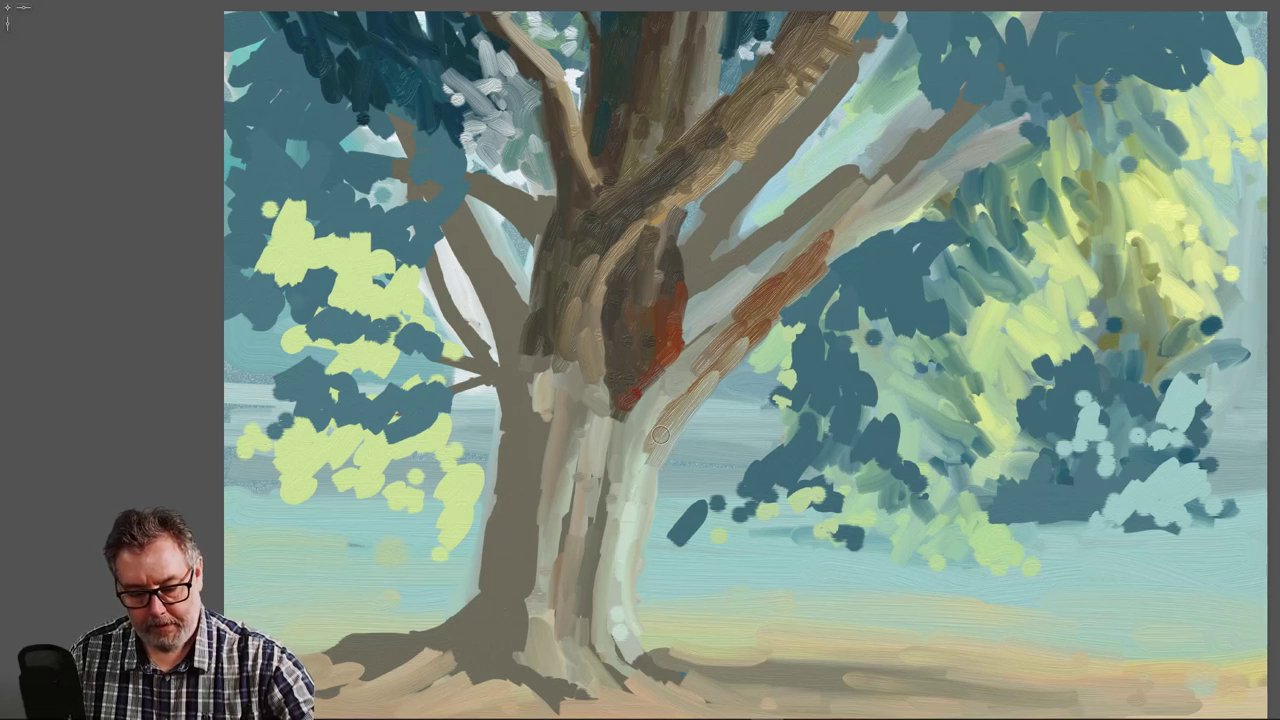
left_click_drag(708, 363, 652, 434)
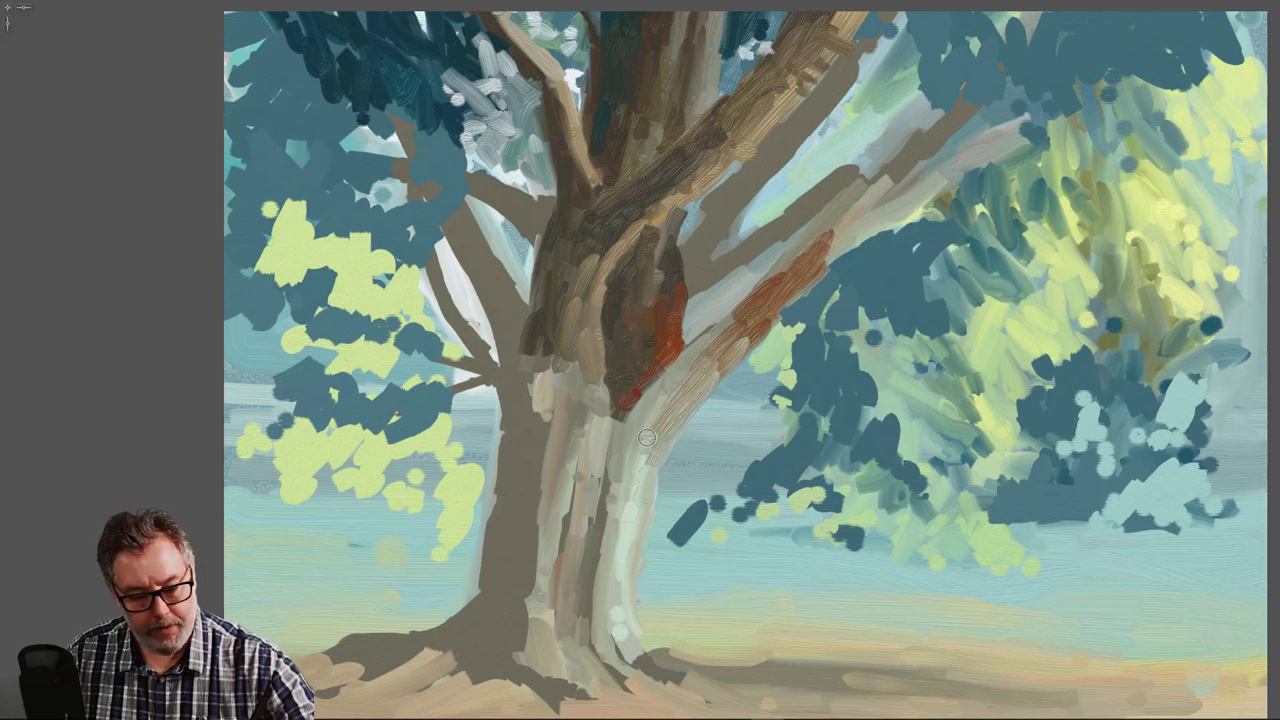
- Shade the upper edge of the lower right-hand limb's base with sampled dark brown strokes down to the trunk junction
left_click(612, 337, "alt")
mouse_move(742, 316)
left_mouse_down()
mouse_move(668, 372)
mouse_move(725, 325)
mouse_move(667, 374)
mouse_move(692, 352)
mouse_move(661, 421)
mouse_move(706, 348)
mouse_move(650, 420)
left_mouse_up()
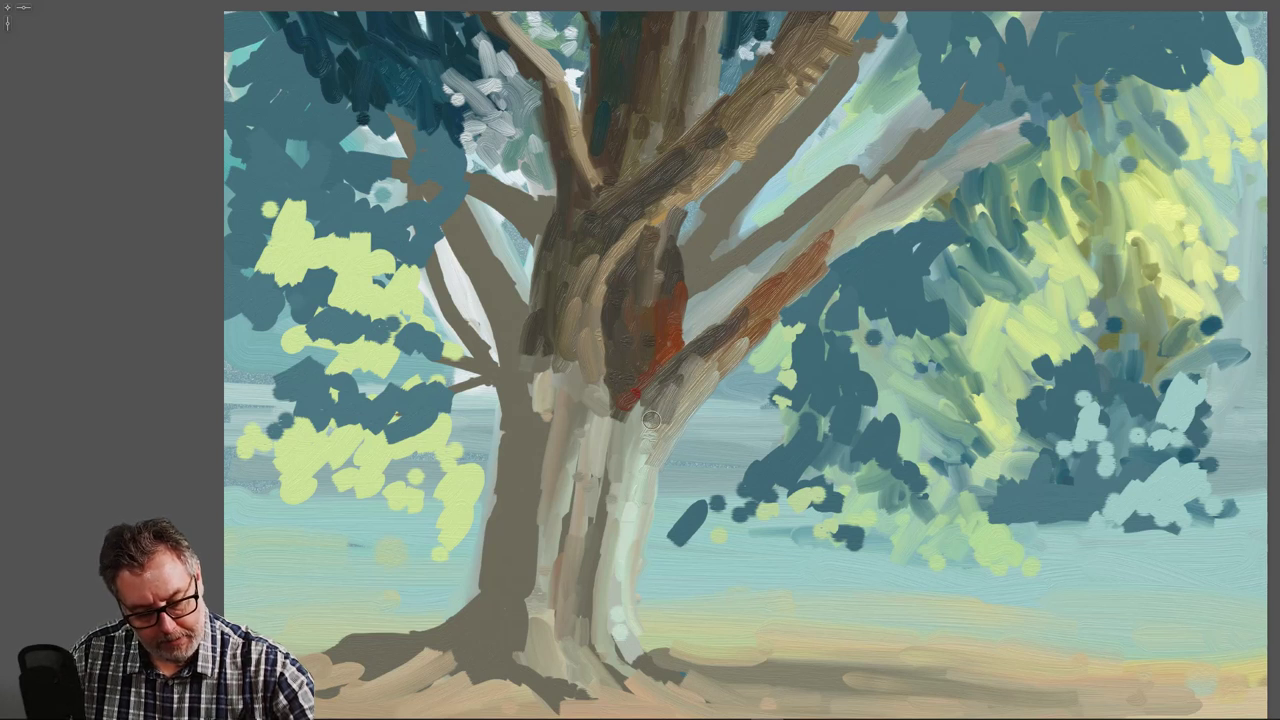
left_click_drag(684, 373, 637, 421)
left_click(695, 372)
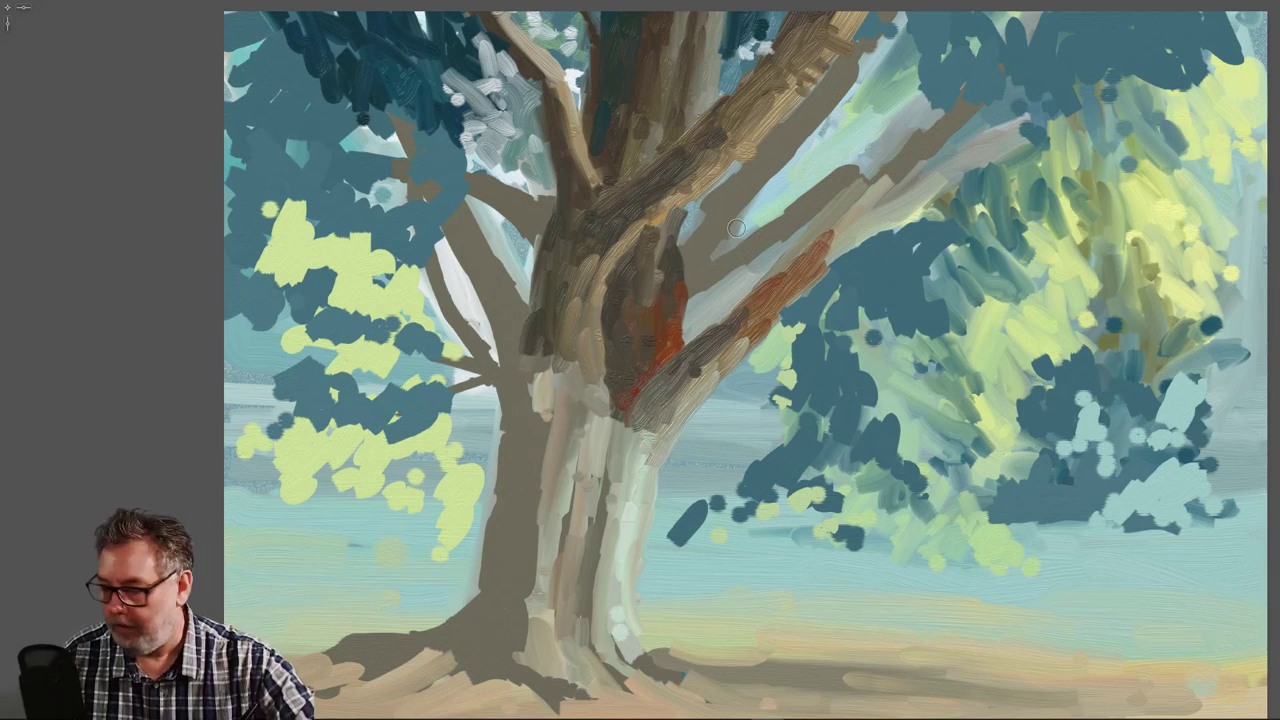
- Continue the dark brown bark strokes up the right-hand limb into its upper branch and dab dark knots near the split
mouse_move(797, 256)
left_mouse_down()
mouse_move(741, 320)
mouse_move(865, 163)
left_mouse_up()
mouse_move(824, 234)
left_mouse_down()
mouse_move(958, 60)
mouse_move(895, 152)
mouse_move(961, 80)
mouse_move(939, 118)
mouse_move(898, 160)
mouse_move(925, 118)
mouse_move(845, 232)
left_mouse_up()
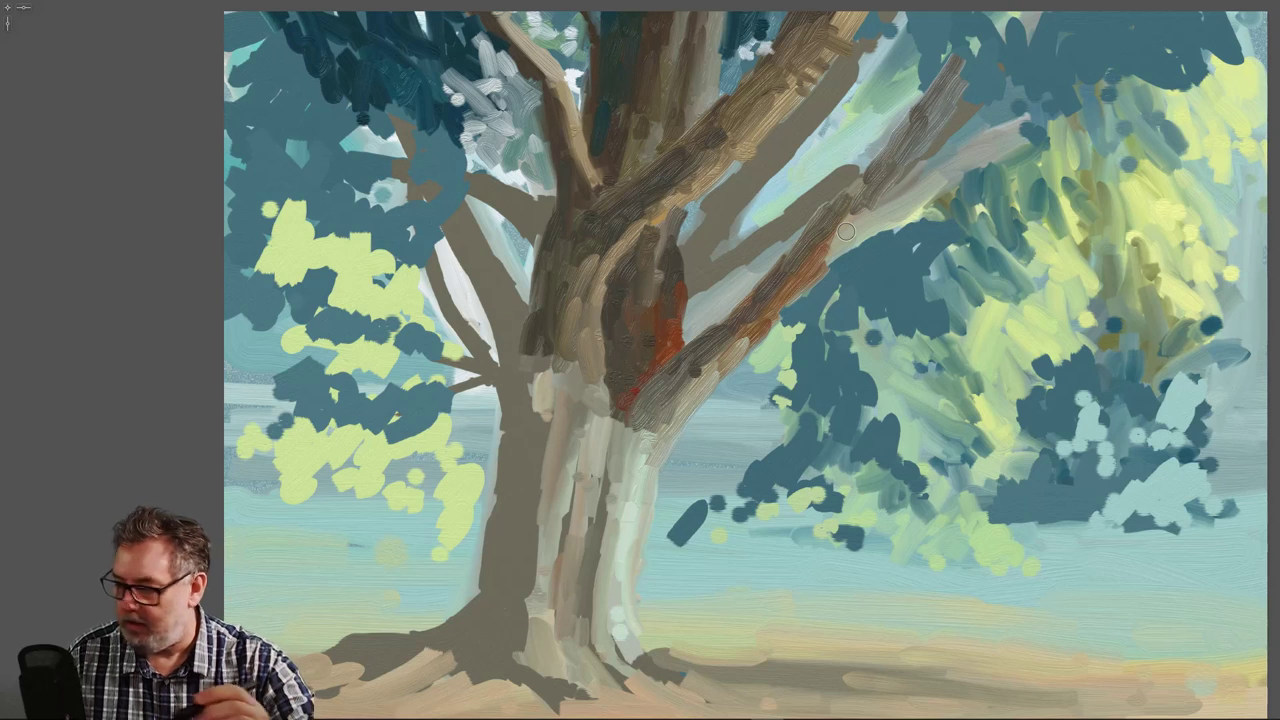
left_click(862, 206)
left_click(847, 226)
left_click(835, 245)
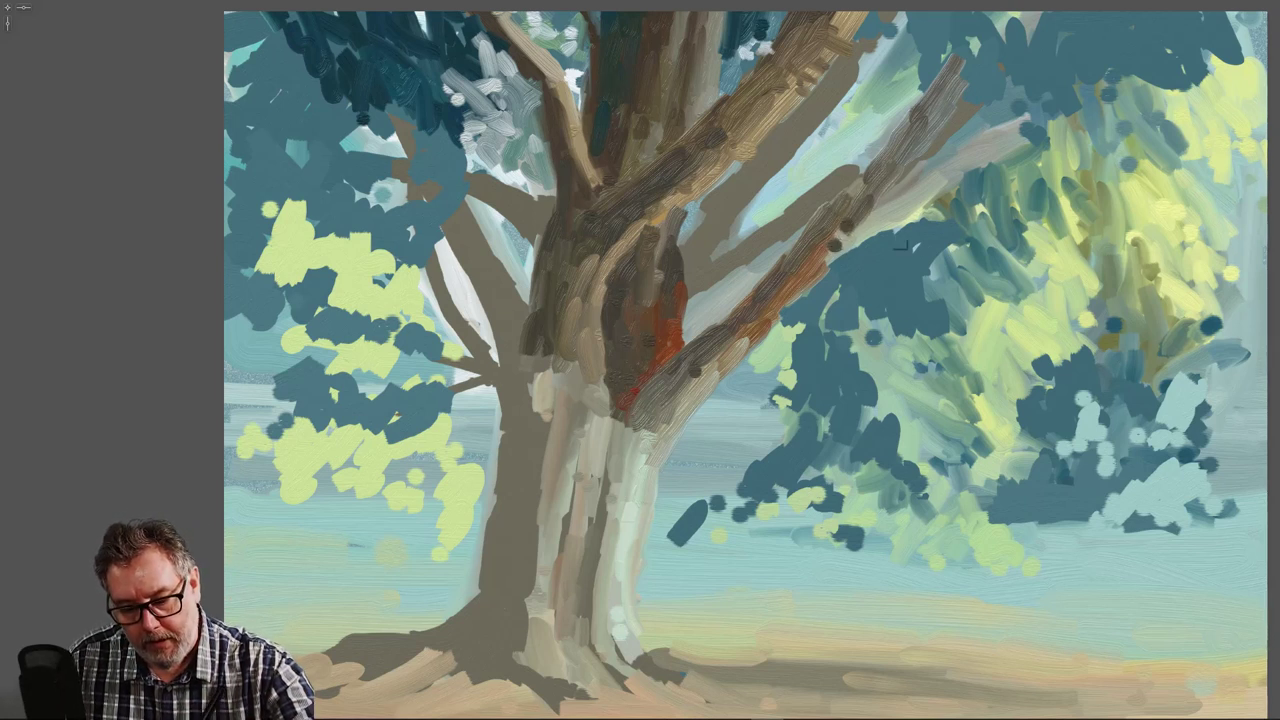
- Paint sampled pale grey highlights along the underside of the right-hand limb, from the split down past the rust strokes
left_click(902, 198, "alt")
left_click(917, 185, "alt")
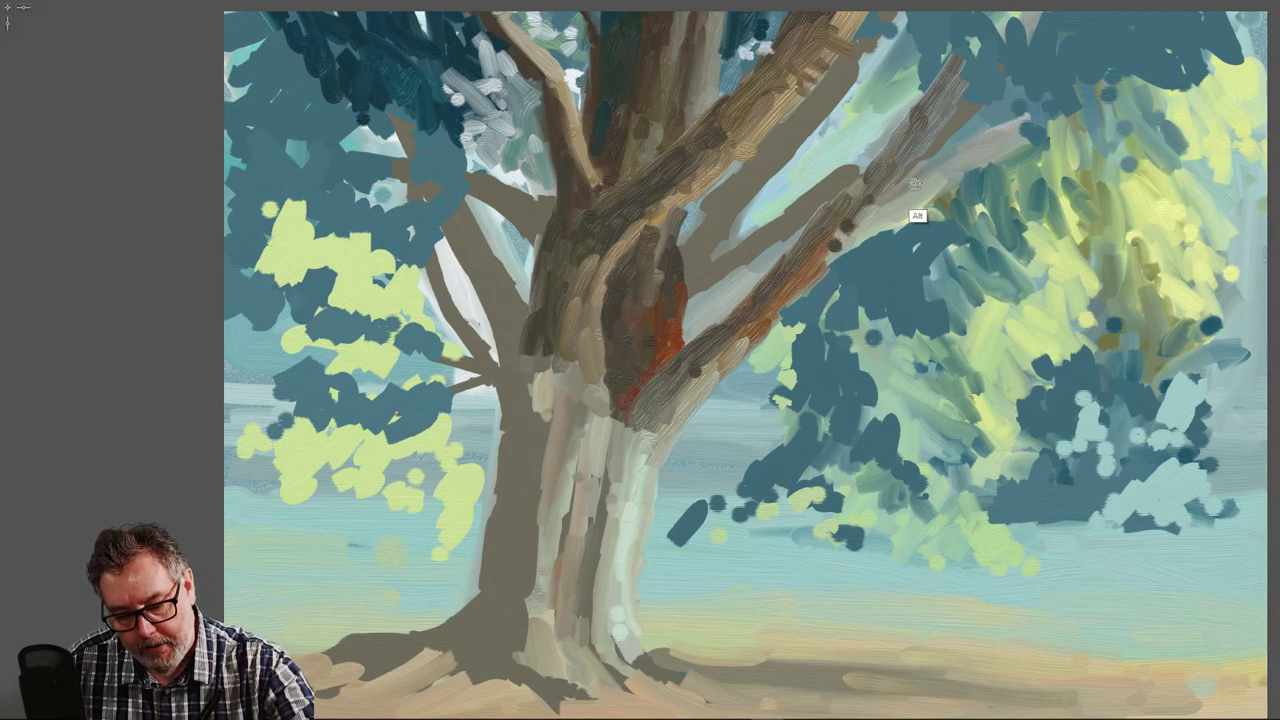
left_click_drag(908, 193, 888, 214)
mouse_move(842, 252)
left_mouse_down()
mouse_move(866, 228)
mouse_move(821, 270)
mouse_move(849, 254)
mouse_move(859, 215)
mouse_move(786, 313)
left_mouse_up()
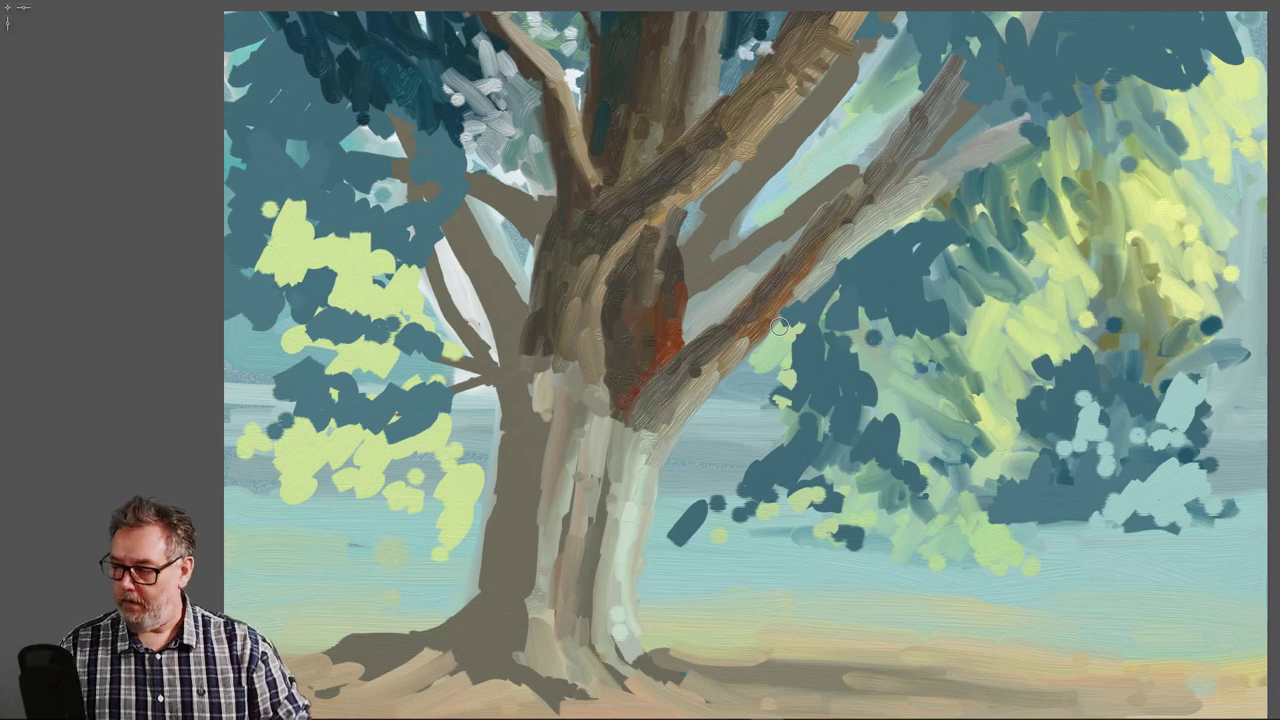
left_click_drag(807, 284, 774, 326)
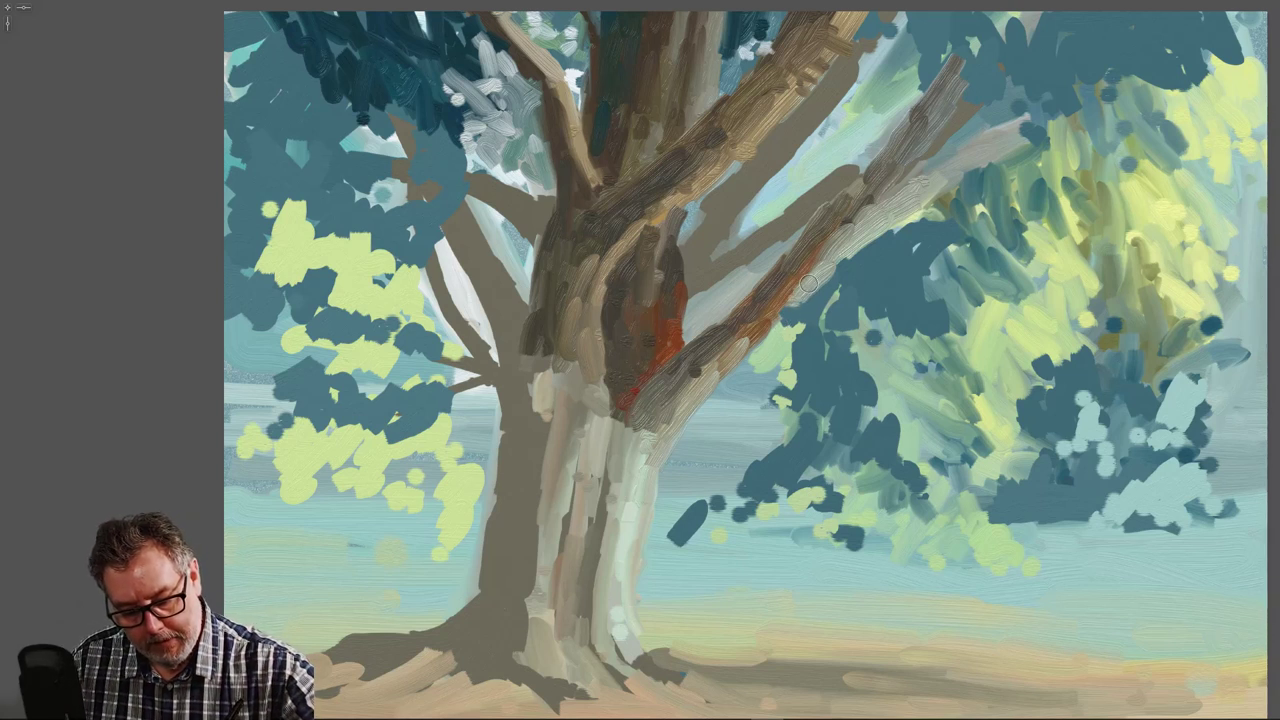
mouse_move(808, 285)
left_mouse_down()
mouse_move(756, 350)
mouse_move(770, 336)
left_mouse_up()
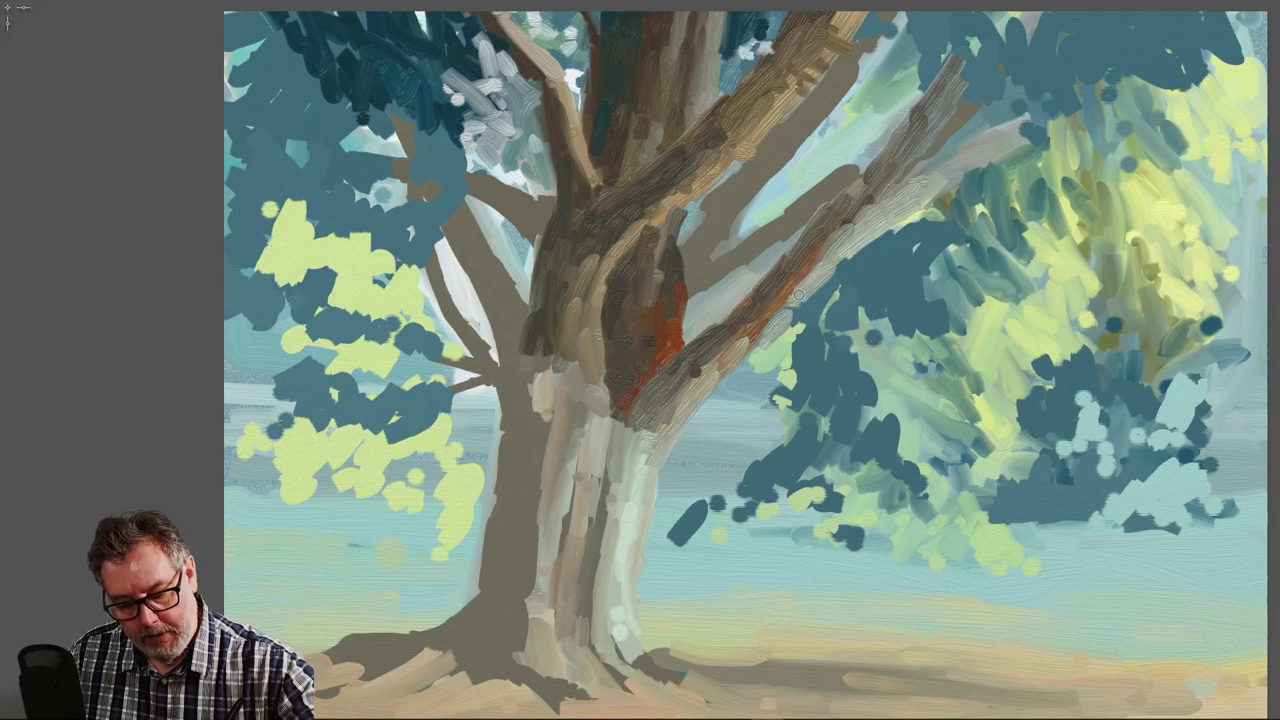
left_click_drag(808, 291, 771, 334)
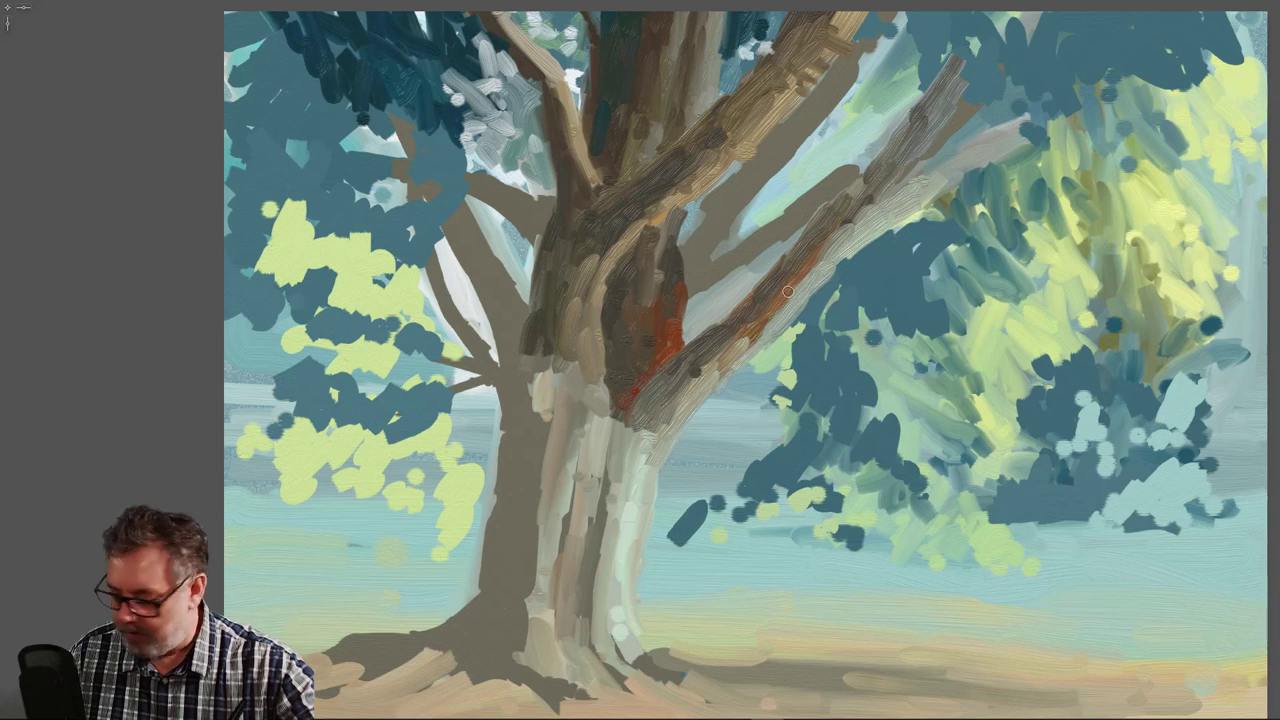
- Blend reddish-tan bark strokes along the right-hand limb and paint dark teal foliage strokes against its underside
left_click(788, 306, "alt")
mouse_move(792, 297)
left_mouse_down()
mouse_move(818, 264)
mouse_move(773, 321)
left_mouse_up()
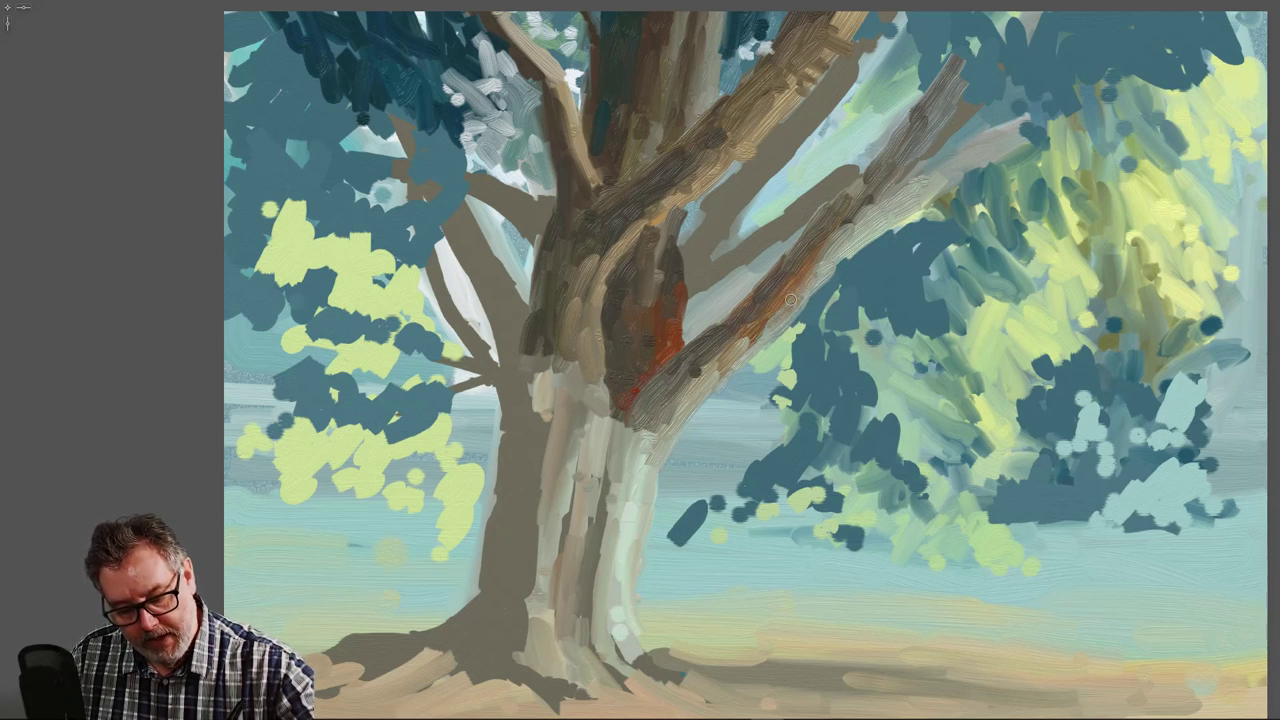
left_click_drag(805, 277, 694, 404)
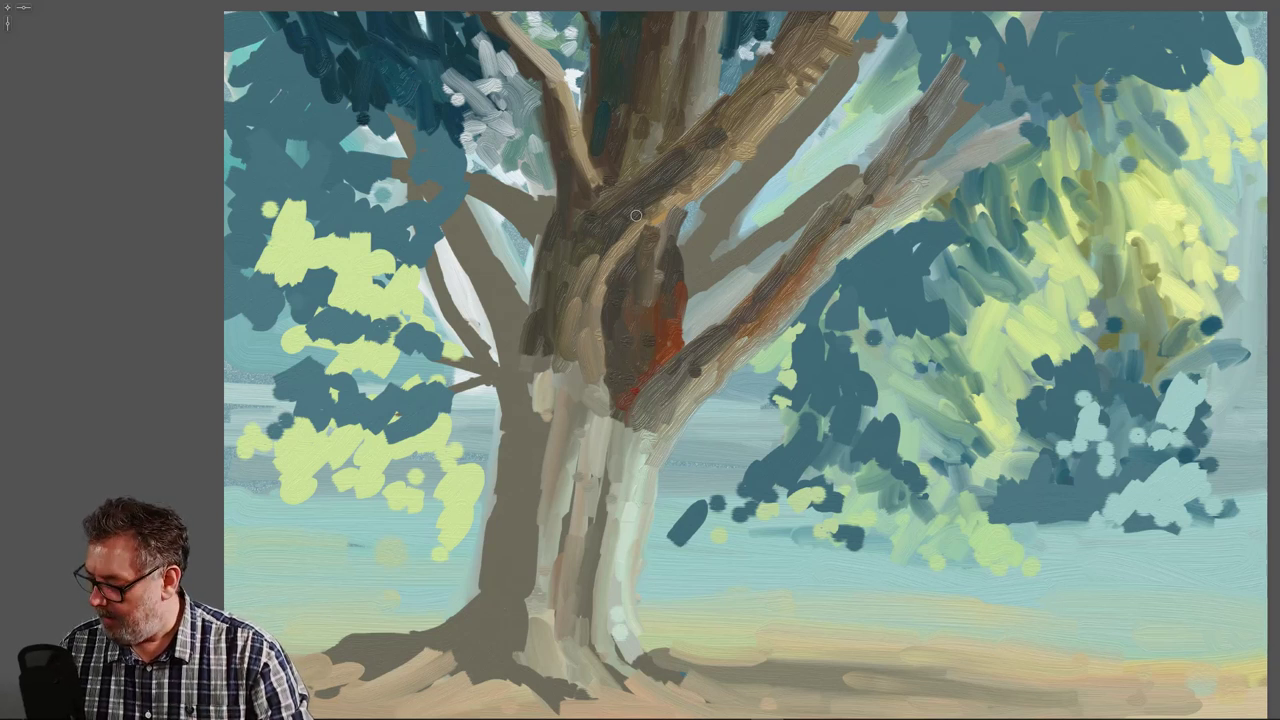
mouse_move(906, 199)
left_mouse_down()
mouse_move(930, 197)
mouse_move(912, 215)
mouse_move(945, 196)
mouse_move(866, 244)
left_mouse_up()
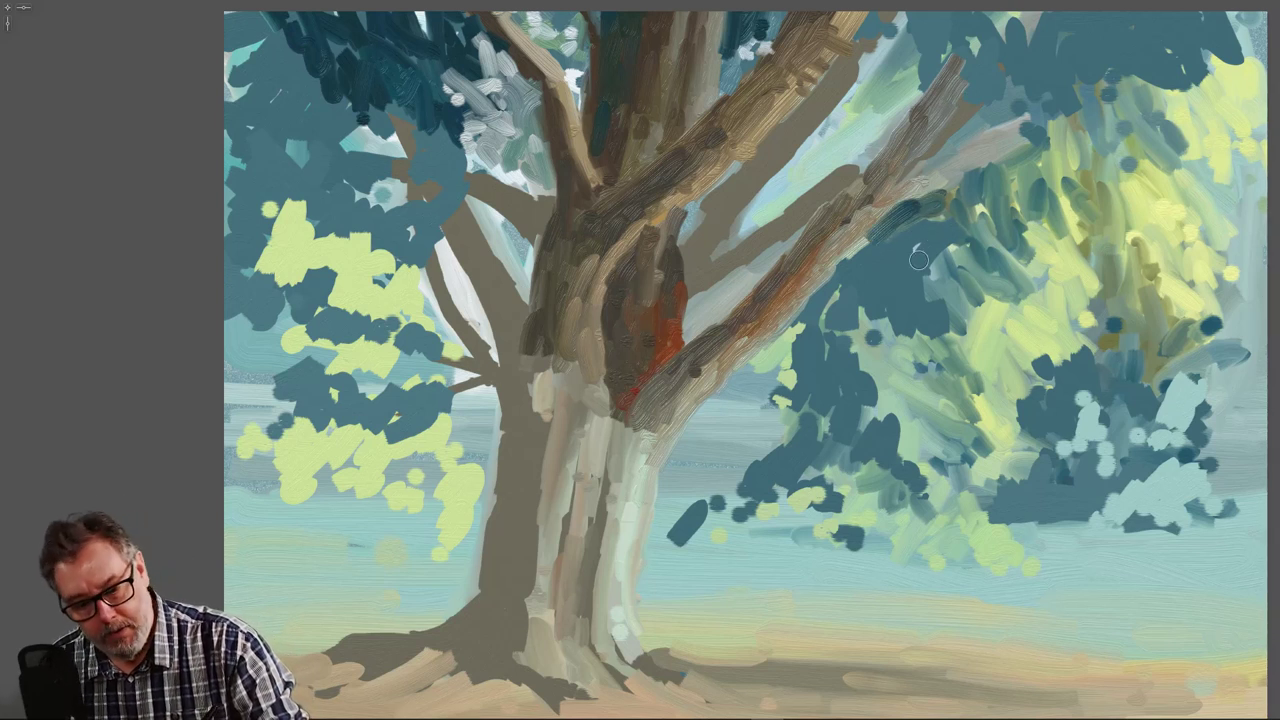
- Paint dark teal foliage strokes beneath the right-hand limb, filling the leaf mass out to the tip of its side branch
left_click_drag(890, 220, 845, 266)
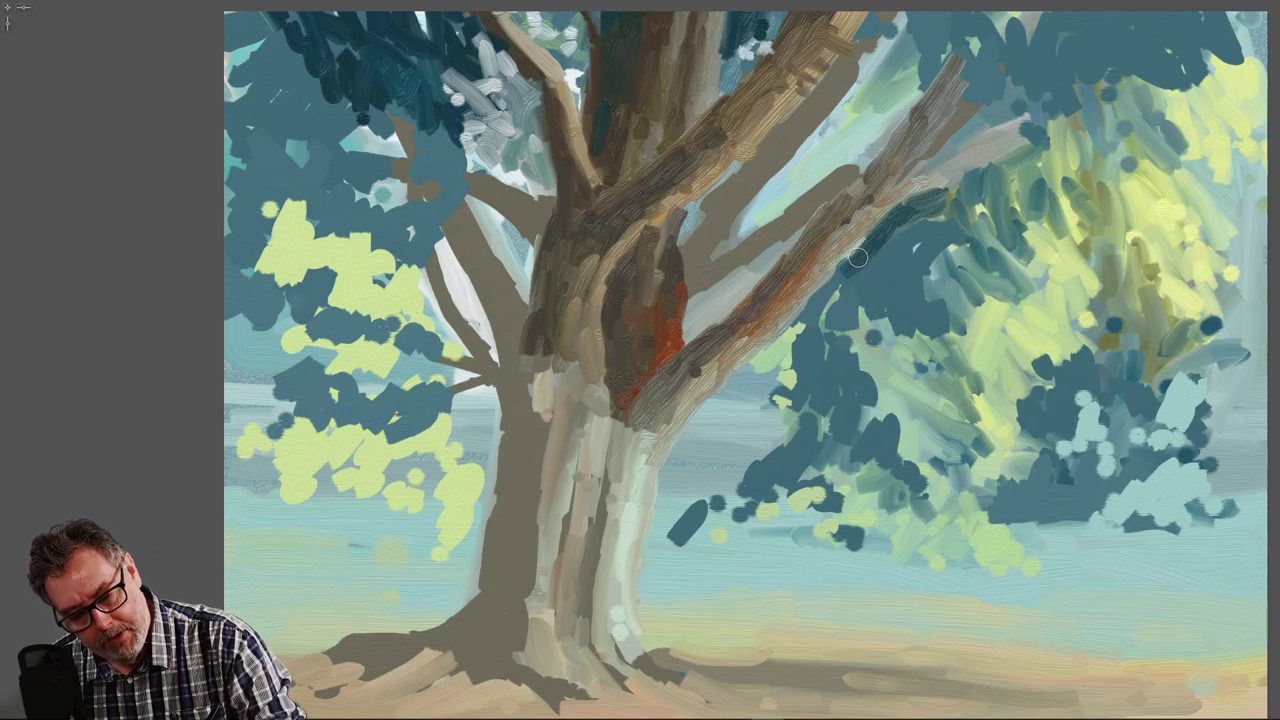
left_click(912, 243)
mouse_move(902, 214)
left_mouse_down()
mouse_move(890, 259)
mouse_move(907, 212)
mouse_move(892, 269)
mouse_move(875, 251)
mouse_move(864, 275)
mouse_move(873, 285)
mouse_move(886, 233)
mouse_move(848, 272)
mouse_move(888, 229)
mouse_move(938, 227)
mouse_move(949, 189)
mouse_move(1028, 170)
mouse_move(921, 219)
mouse_move(943, 240)
mouse_move(935, 186)
mouse_move(1019, 145)
mouse_move(944, 190)
mouse_move(969, 180)
mouse_move(948, 225)
mouse_move(975, 198)
mouse_move(961, 195)
mouse_move(978, 228)
mouse_move(988, 181)
mouse_move(945, 230)
mouse_move(958, 256)
mouse_move(927, 219)
mouse_move(925, 285)
left_mouse_up()
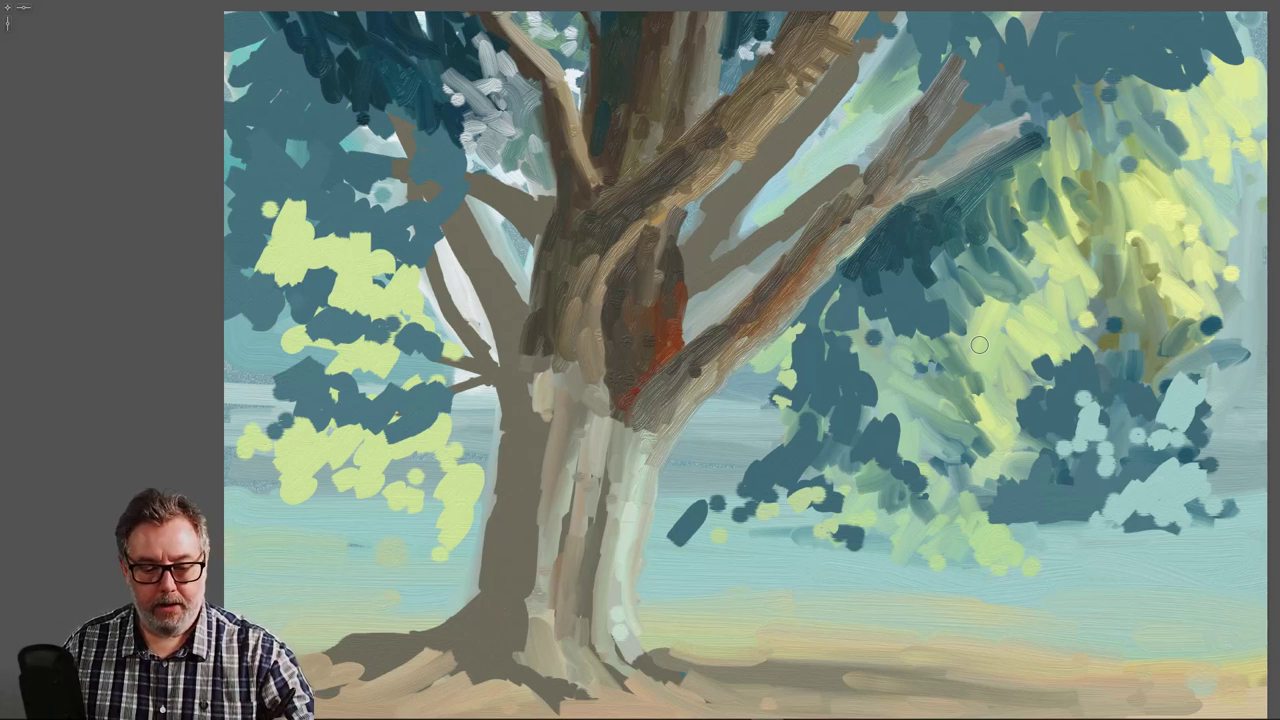
- Paint dark brown strokes sampled from the trunk down the shaded upper edge of the right-hand limb's upper branch
key("alt")
left_click(610, 102, "alt")
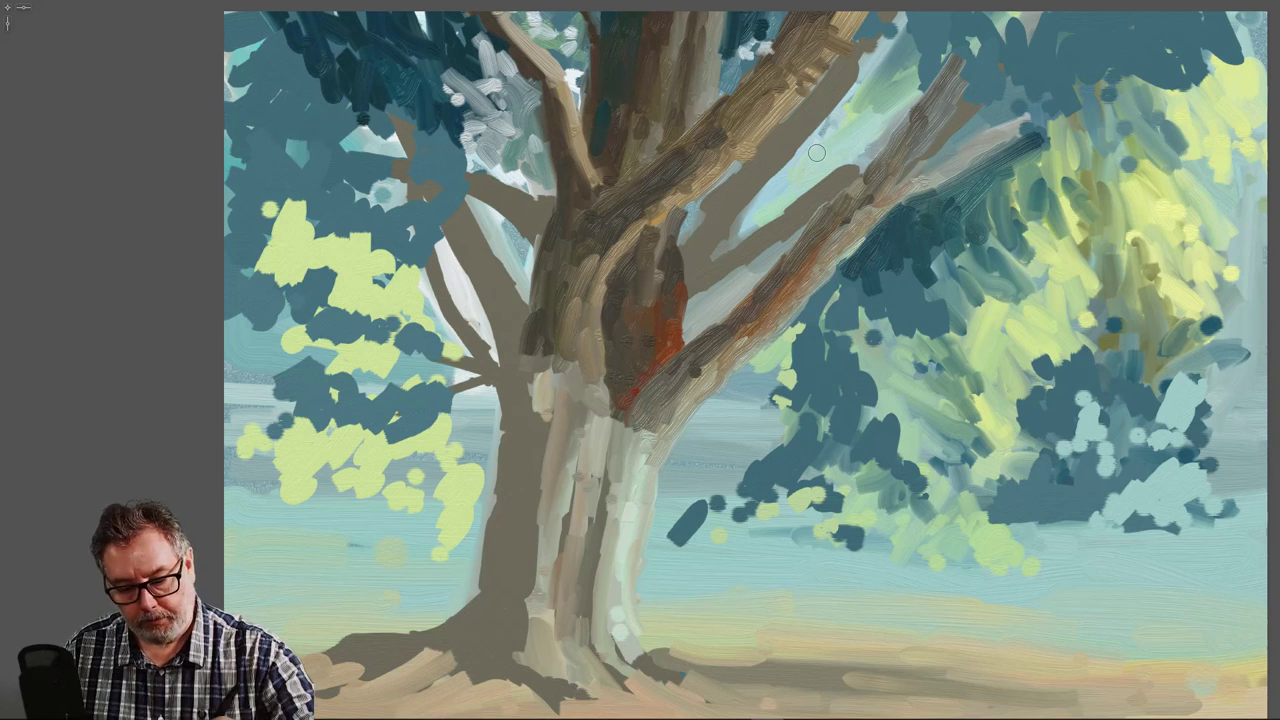
left_click_drag(923, 111, 869, 191)
left_click_drag(903, 147, 851, 209)
mouse_move(874, 163)
left_mouse_down()
mouse_move(808, 240)
mouse_move(855, 205)
mouse_move(822, 248)
mouse_move(812, 257)
mouse_move(831, 214)
mouse_move(758, 301)
left_mouse_up()
- Extend the right-hand limb's shading along its lower half and back up the branch with dark browns sampled beside the rust patch
left_click(676, 295, "alt")
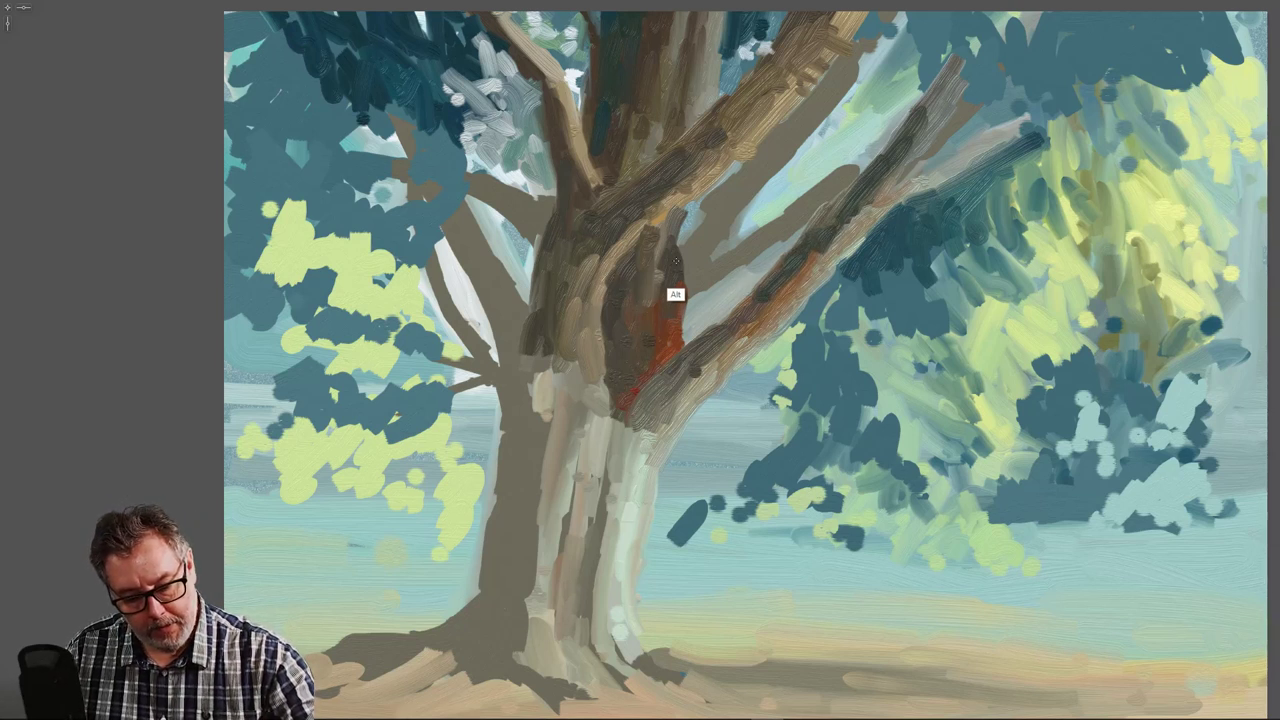
left_click_drag(798, 257, 718, 339)
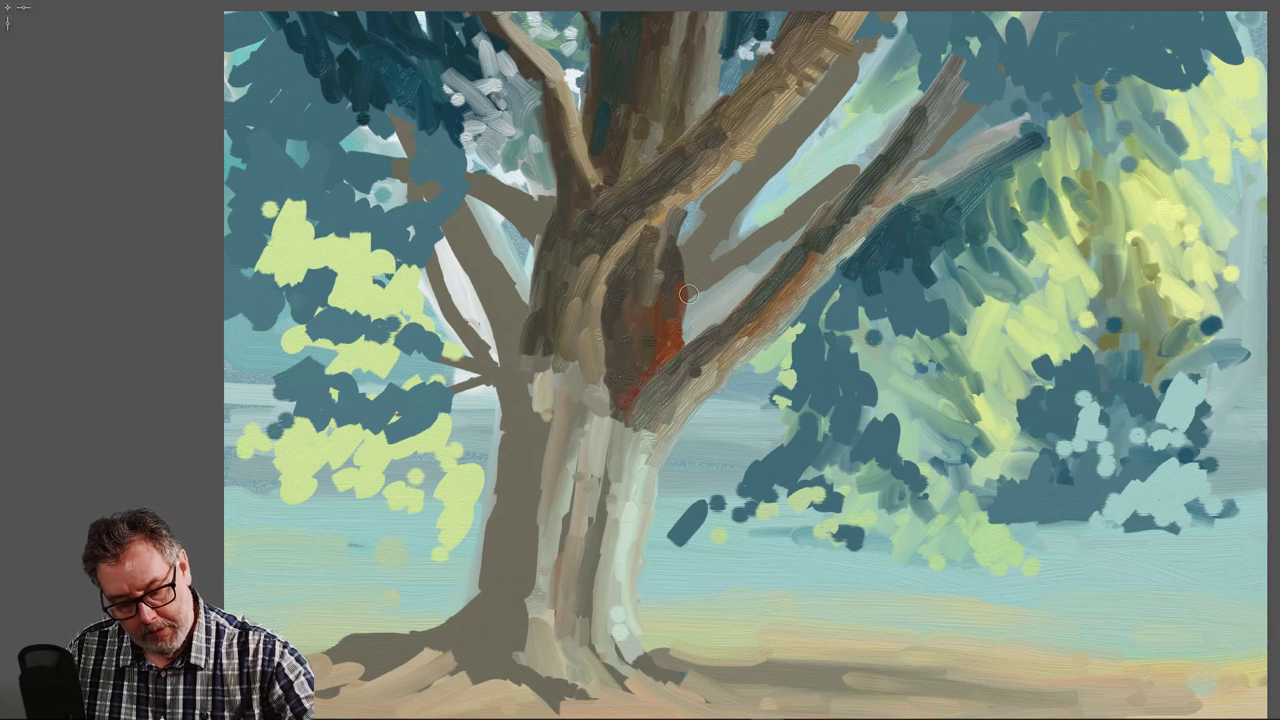
left_click(676, 261, "alt")
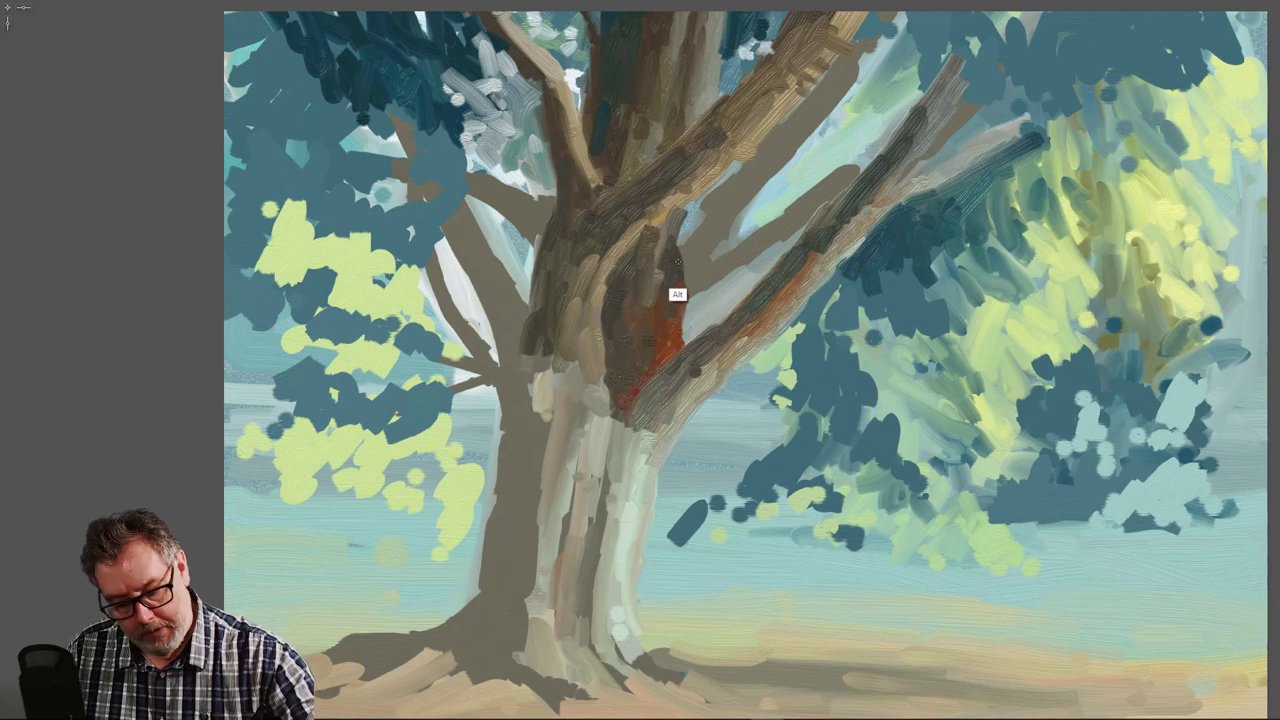
mouse_move(746, 336)
left_mouse_down()
mouse_move(804, 247)
mouse_move(688, 371)
mouse_move(706, 371)
left_mouse_up()
left_click_drag(803, 264, 932, 98)
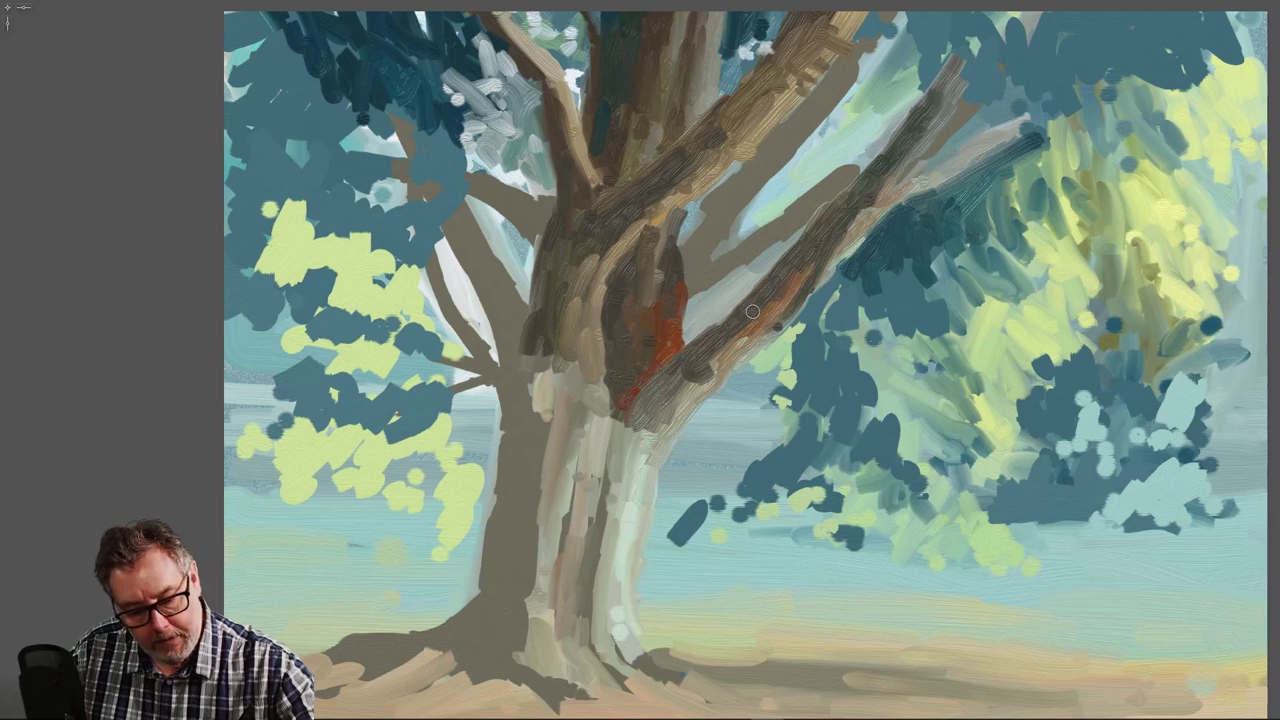
- Add dark strokes and dabs along the right-hand limb's underside and blend sampled bark color down to its trunk junction
left_click_drag(742, 336, 707, 391)
mouse_move(724, 362)
left_mouse_down()
mouse_move(703, 388)
mouse_move(716, 389)
left_mouse_up()
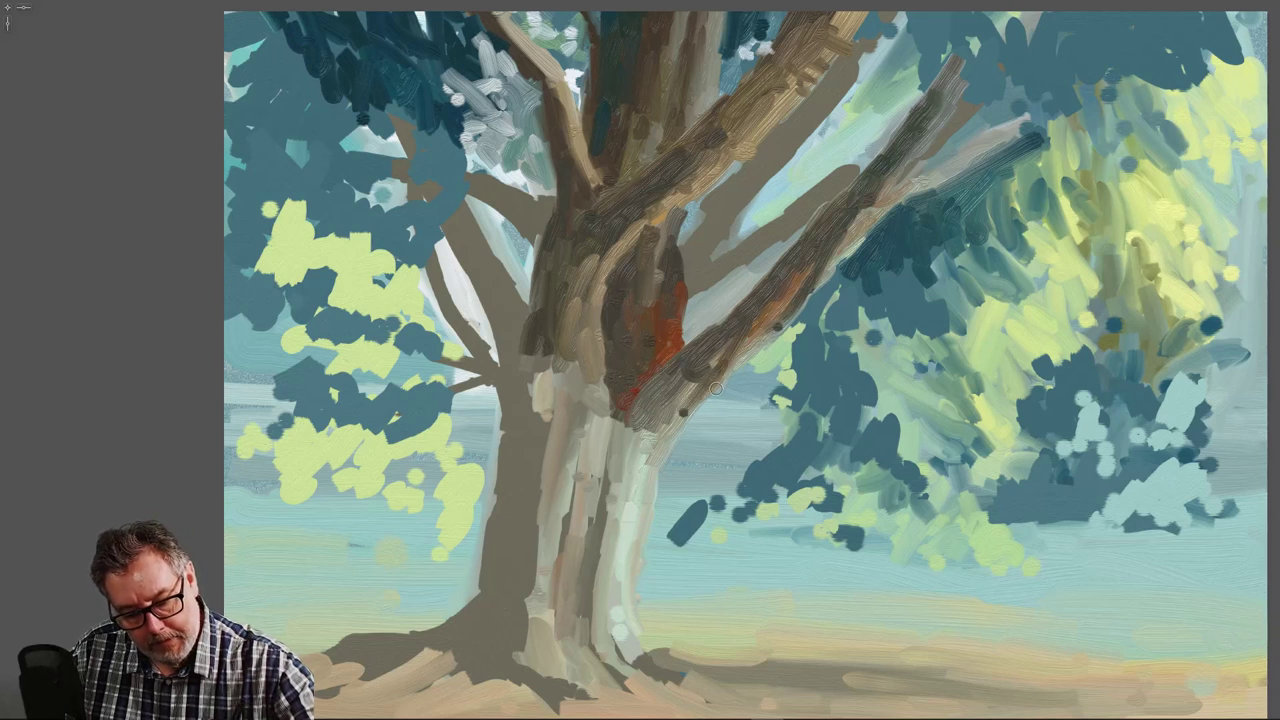
mouse_move(796, 308)
left_mouse_down()
mouse_move(747, 347)
mouse_move(764, 348)
mouse_move(814, 280)
mouse_move(798, 308)
left_mouse_up()
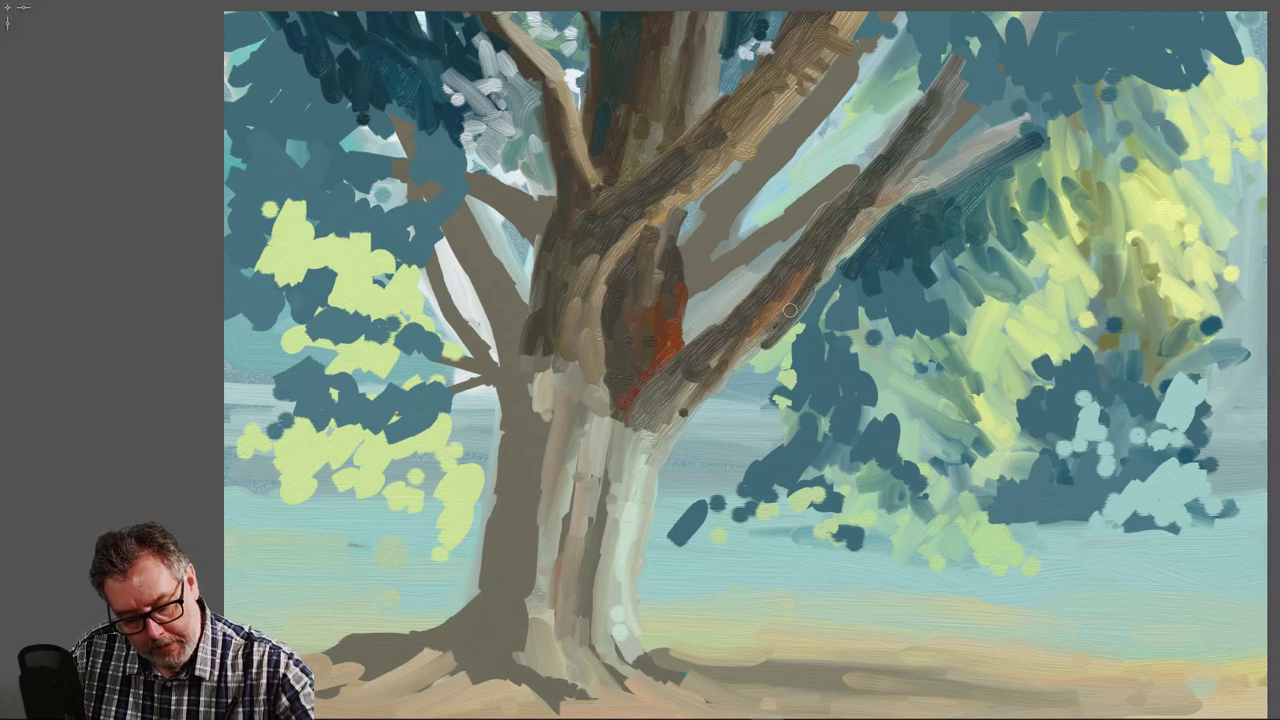
mouse_move(672, 427)
left_mouse_down()
mouse_move(710, 378)
mouse_move(674, 428)
left_mouse_up()
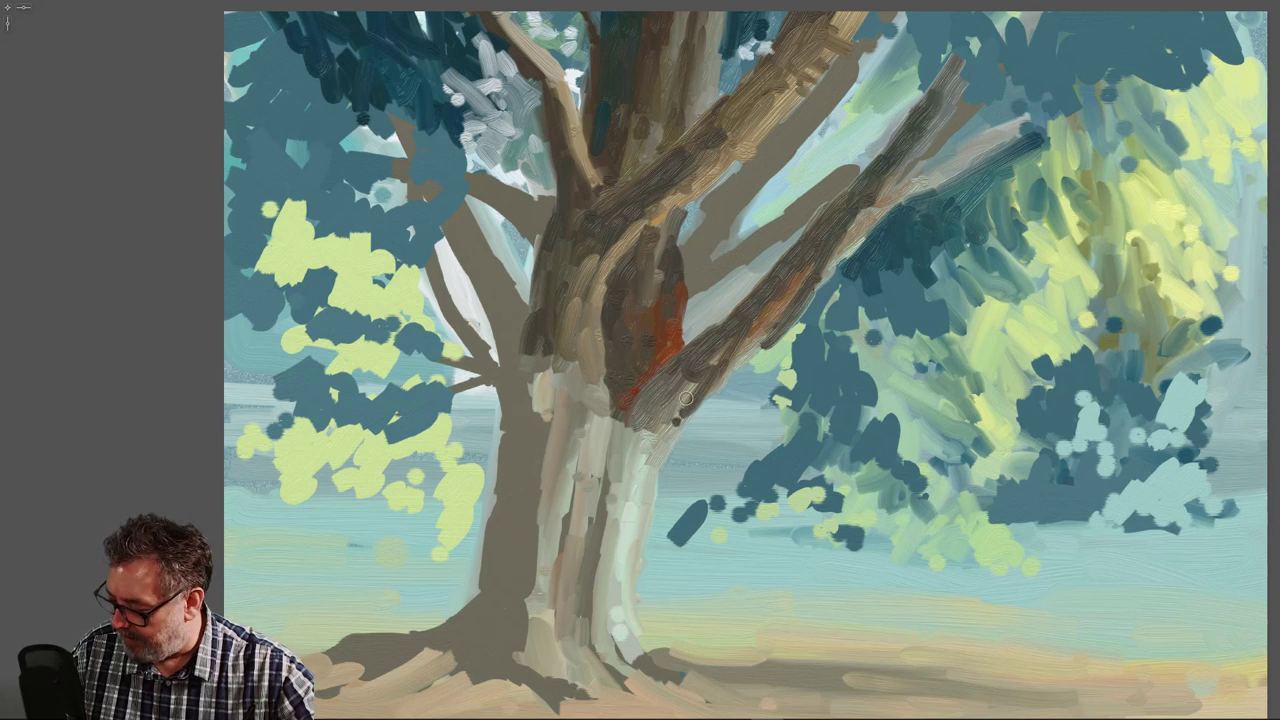
left_click(685, 401, "alt")
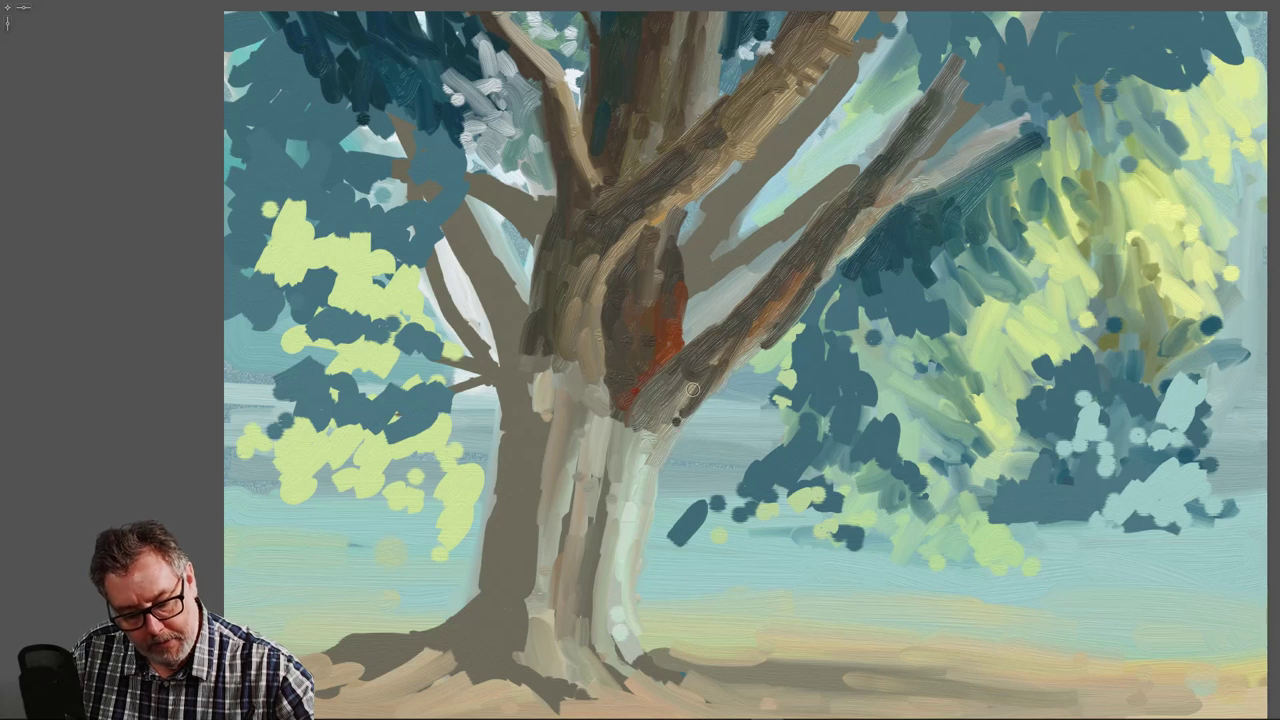
left_click_drag(694, 390, 668, 434)
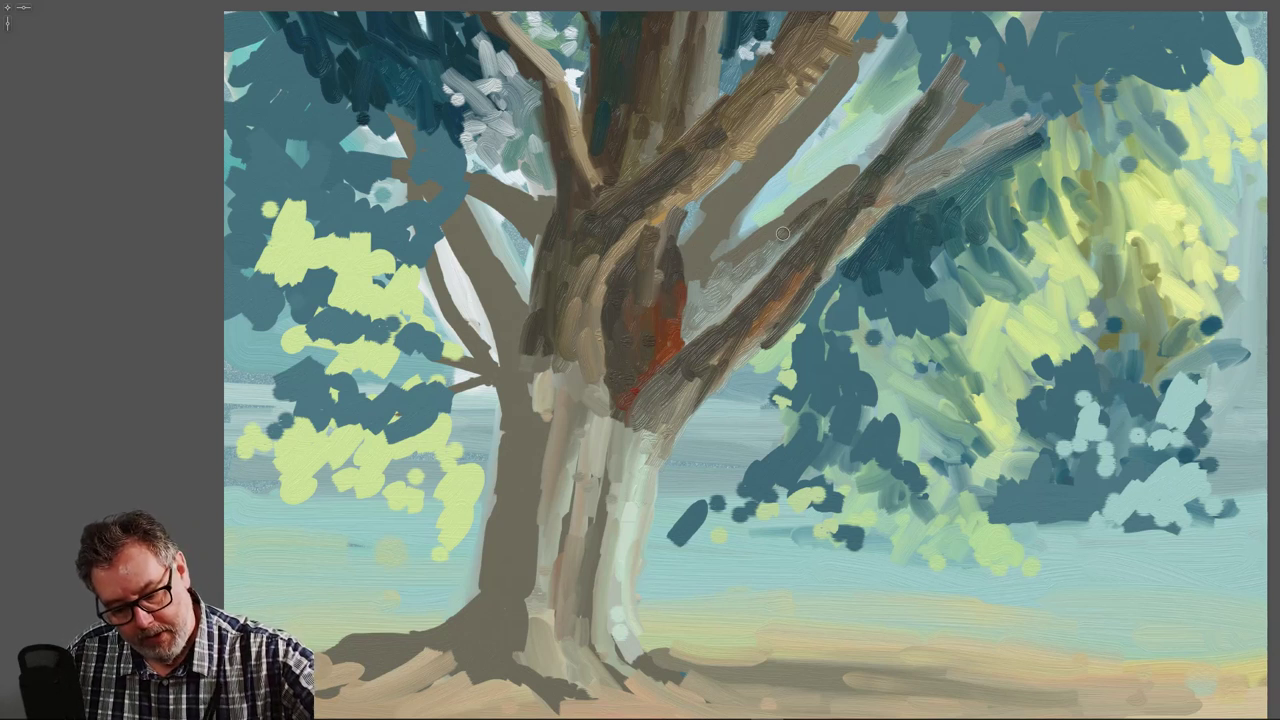
- Paint textured dark brown bark strokes over the two flat brown branches behind the right-hand limb, up to the canopy
mouse_move(772, 244)
left_mouse_down()
mouse_move(737, 271)
mouse_move(726, 263)
left_mouse_up()
mouse_move(828, 200)
left_mouse_down()
mouse_move(851, 172)
mouse_move(735, 259)
mouse_move(787, 235)
mouse_move(729, 242)
left_mouse_up()
mouse_move(779, 157)
left_mouse_down()
mouse_move(746, 187)
mouse_move(778, 170)
mouse_move(720, 248)
mouse_move(725, 257)
mouse_move(737, 217)
mouse_move(734, 248)
mouse_move(755, 243)
mouse_move(731, 260)
mouse_move(746, 198)
mouse_move(705, 260)
mouse_move(737, 205)
mouse_move(687, 262)
mouse_move(703, 280)
mouse_move(737, 251)
mouse_move(701, 293)
mouse_move(708, 267)
mouse_move(711, 283)
mouse_move(754, 248)
mouse_move(701, 309)
mouse_move(725, 271)
mouse_move(691, 278)
left_mouse_up()
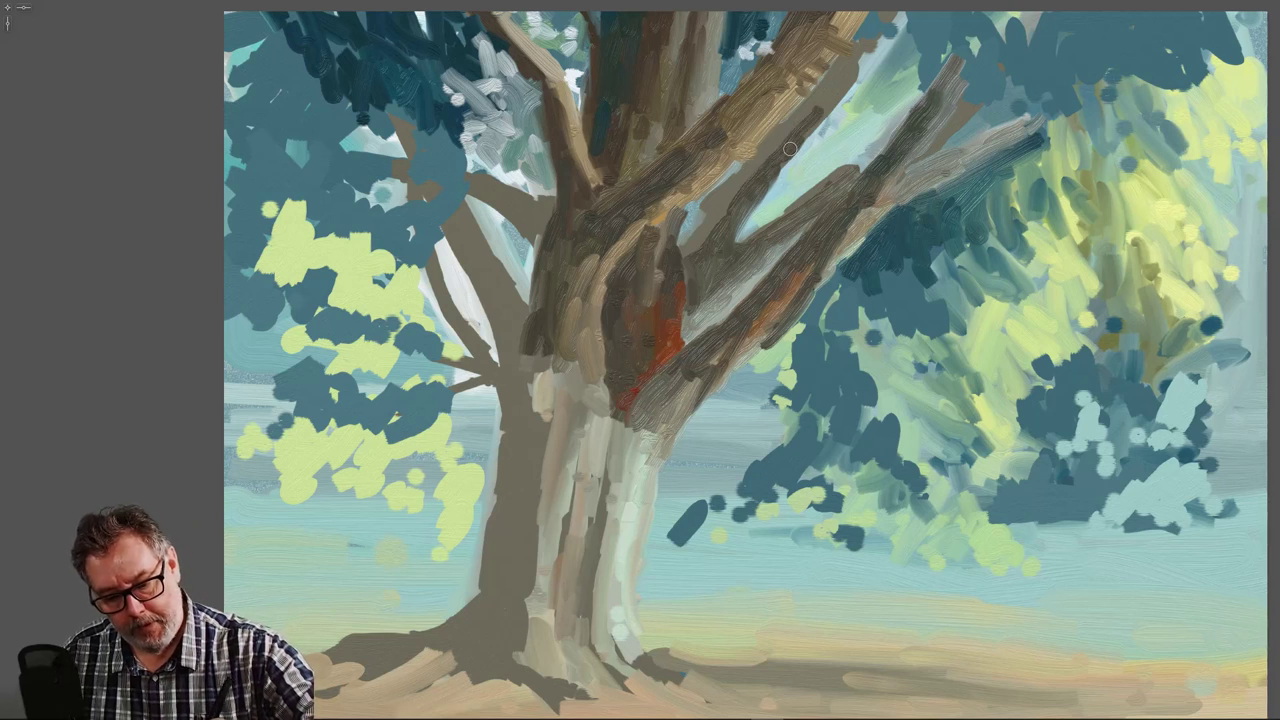
left_click_drag(805, 132, 884, 44)
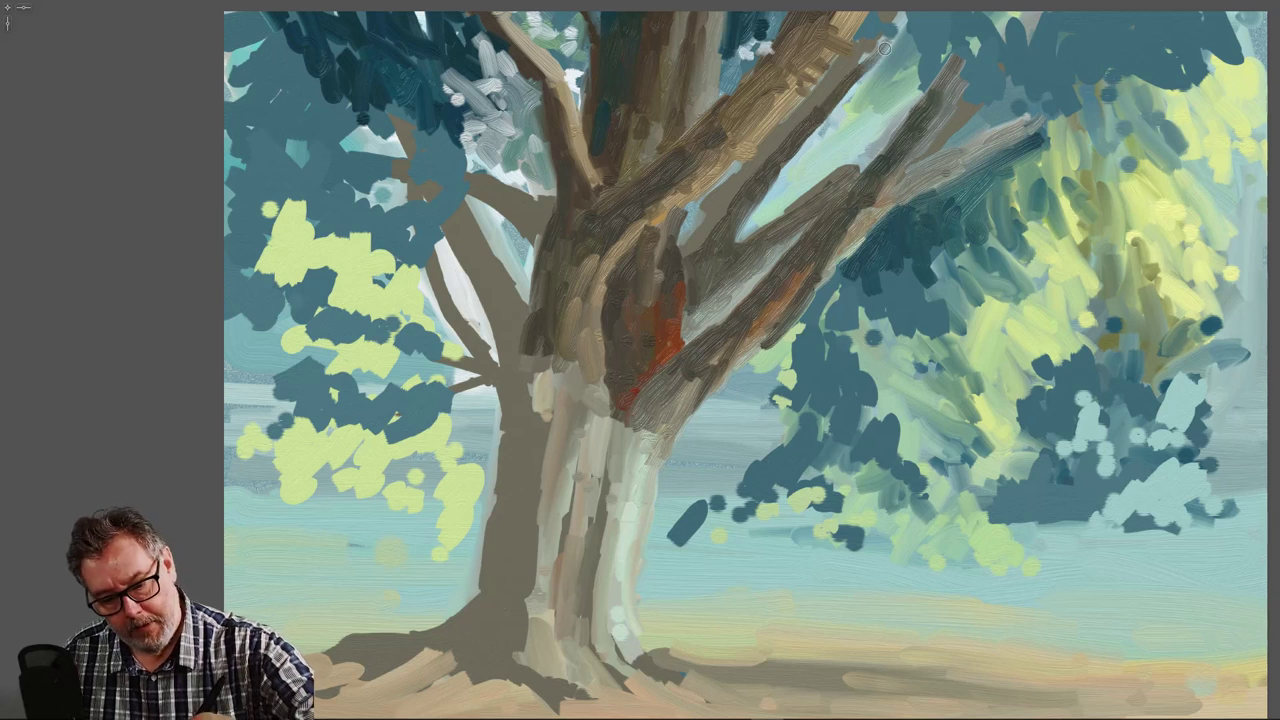
mouse_move(792, 156)
left_mouse_down()
mouse_move(870, 81)
mouse_move(799, 157)
mouse_move(852, 84)
mouse_move(751, 215)
mouse_move(799, 146)
mouse_move(776, 189)
mouse_move(829, 121)
mouse_move(749, 228)
left_mouse_up()
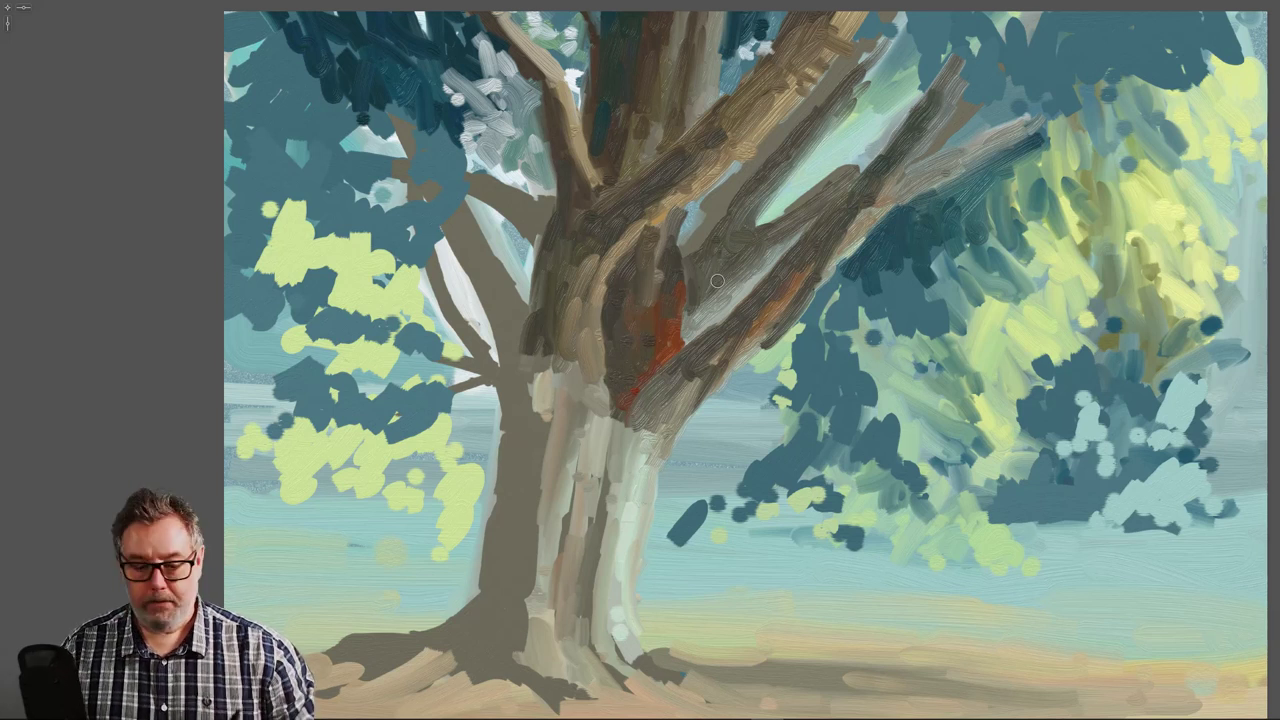
- Paint mint-green and muted blue-teal foliage strokes into the gaps between the tree's right-hand branches
left_click(806, 206, "alt")
mouse_move(729, 185)
left_mouse_down()
mouse_move(709, 226)
mouse_move(722, 192)
mouse_move(691, 223)
mouse_move(689, 246)
mouse_move(694, 212)
mouse_move(752, 166)
mouse_move(728, 201)
mouse_move(758, 166)
left_mouse_up()
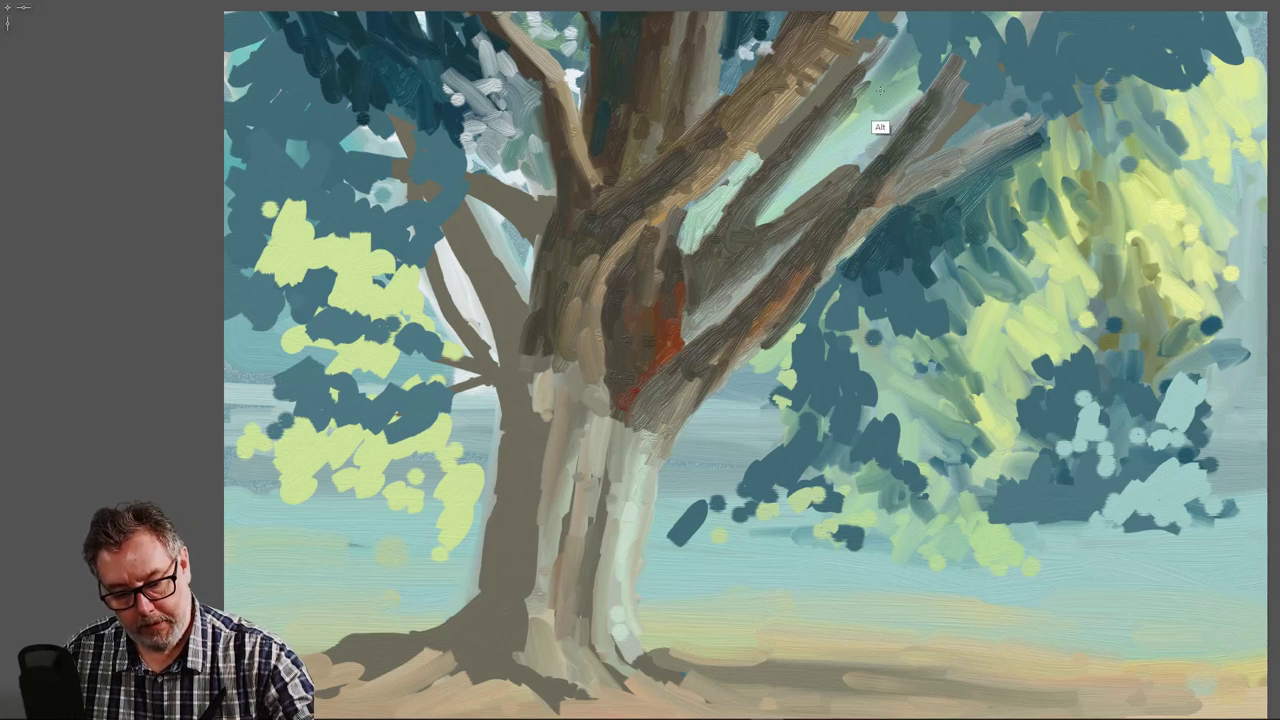
left_click_drag(703, 224, 826, 69)
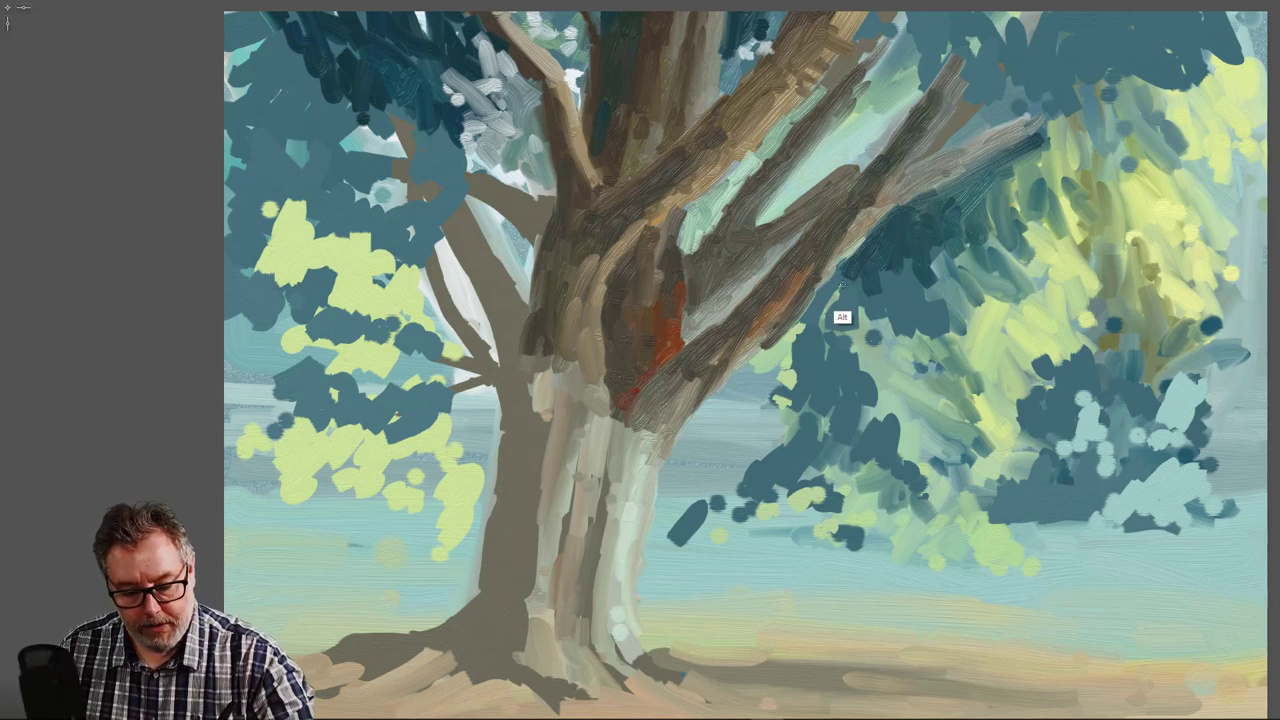
mouse_move(843, 136)
left_mouse_down()
mouse_move(875, 147)
mouse_move(824, 174)
mouse_move(832, 150)
mouse_move(816, 157)
mouse_move(792, 198)
left_mouse_up()
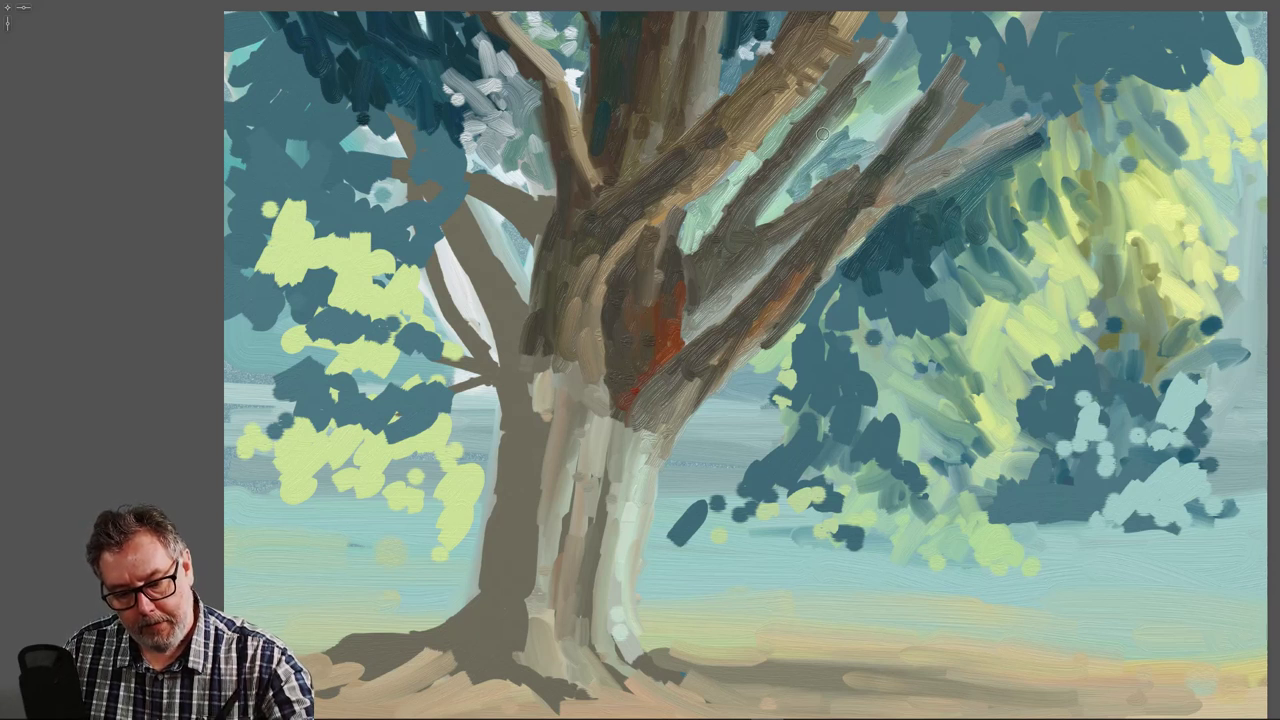
mouse_move(822, 133)
left_mouse_down()
mouse_move(855, 143)
mouse_move(900, 87)
mouse_move(866, 134)
mouse_move(902, 120)
mouse_move(860, 129)
mouse_move(878, 80)
left_mouse_up()
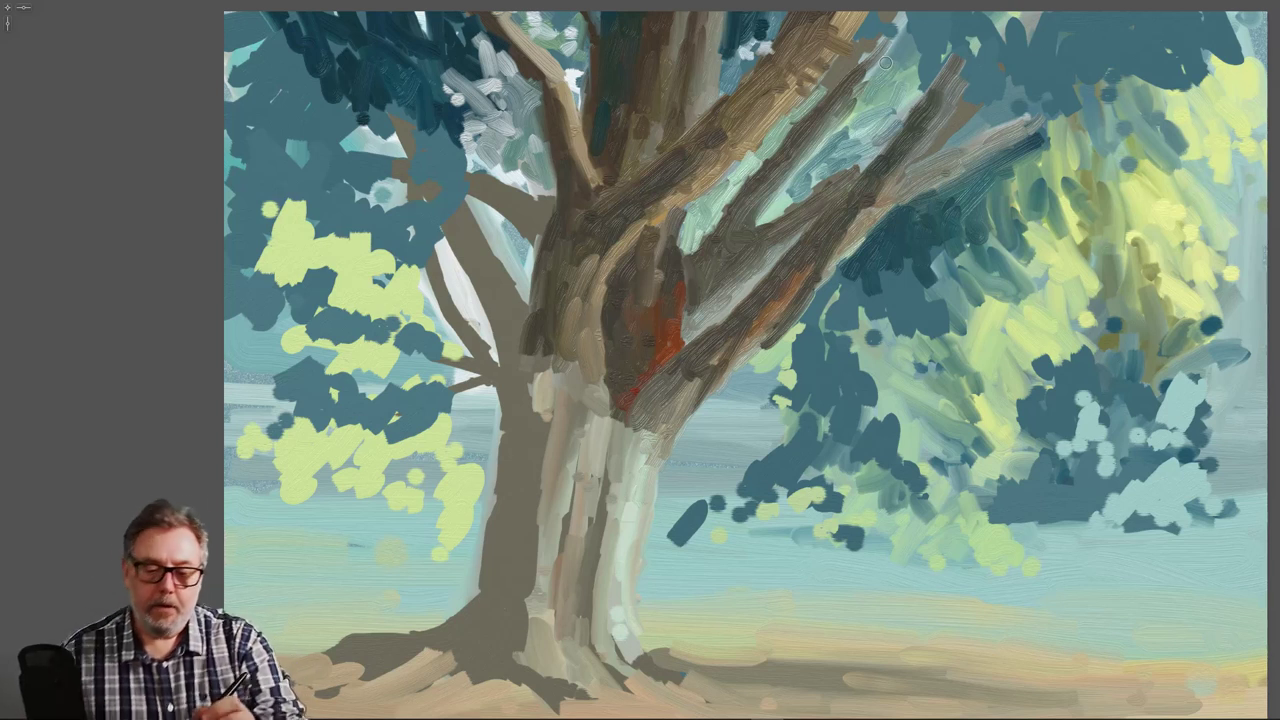
mouse_move(857, 140)
left_mouse_down()
mouse_move(860, 109)
mouse_move(870, 132)
mouse_move(873, 114)
mouse_move(856, 129)
mouse_move(864, 108)
mouse_move(878, 117)
mouse_move(895, 88)
left_mouse_up()
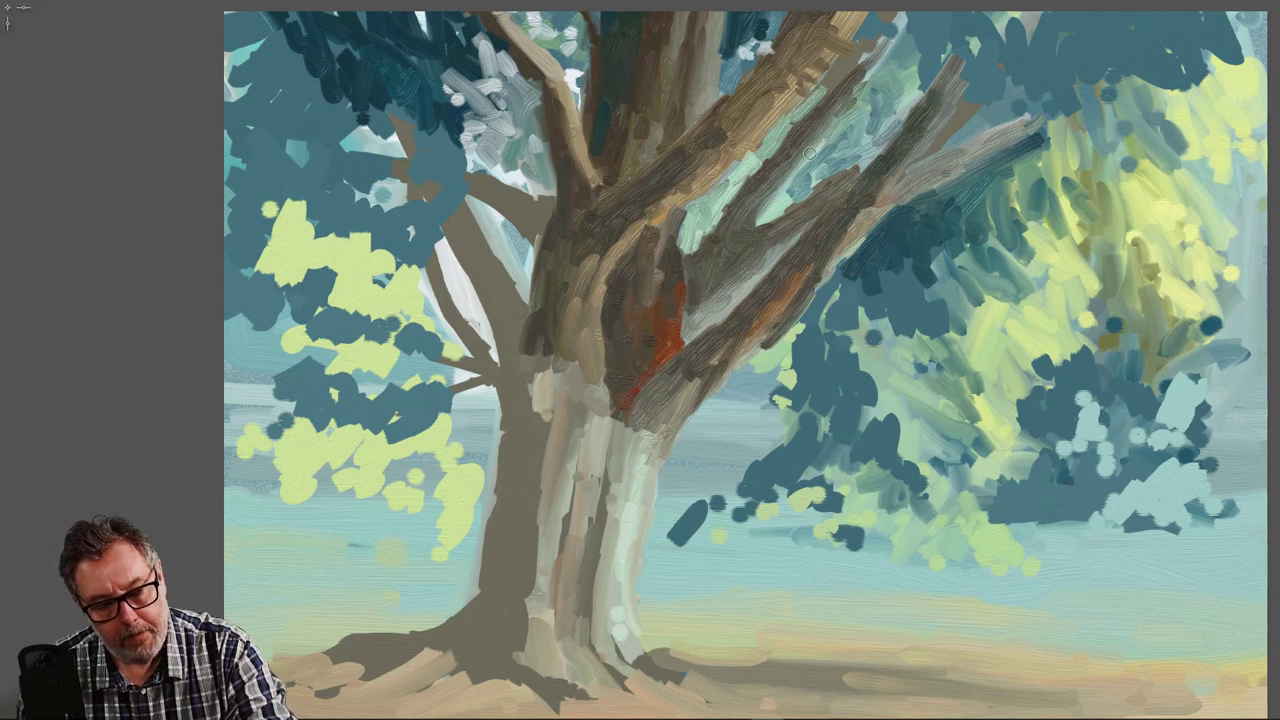
left_click_drag(785, 199, 776, 211)
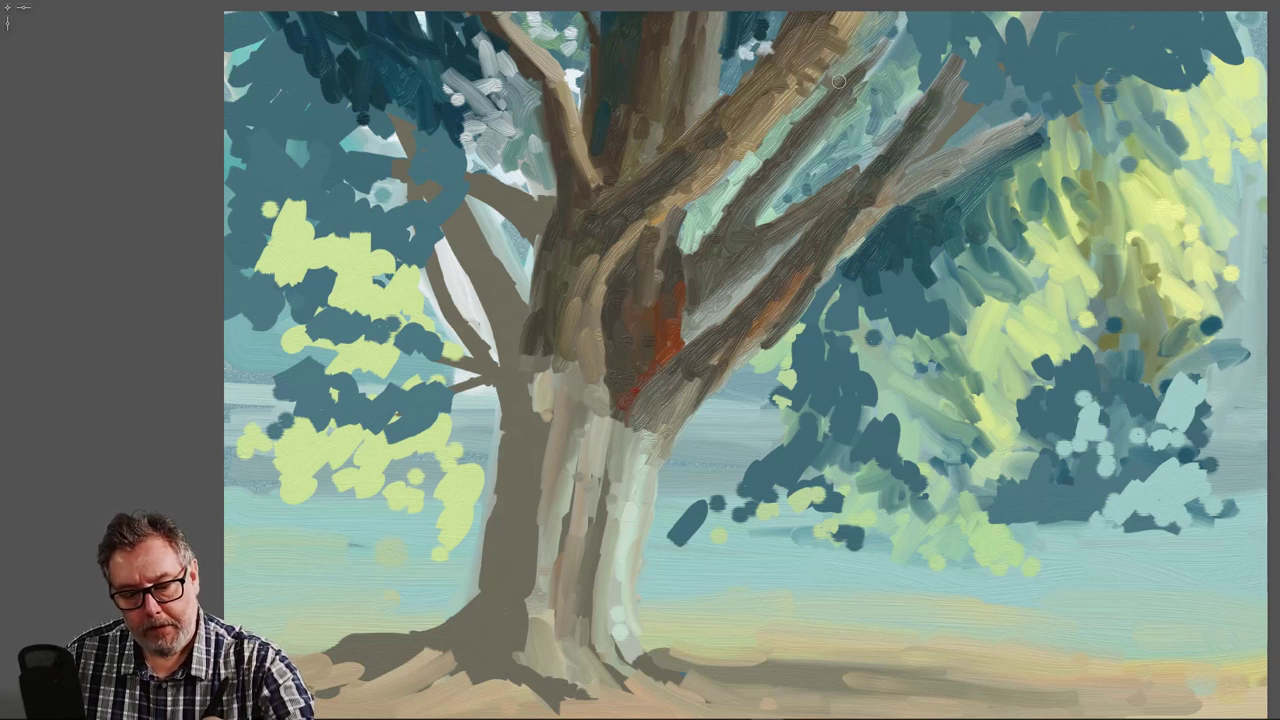
- Sample a pale grey-blue and brush light sky strokes around the upper ends of the right-hand branches, refining the thick branch's edge
left_click(767, 48, "alt")
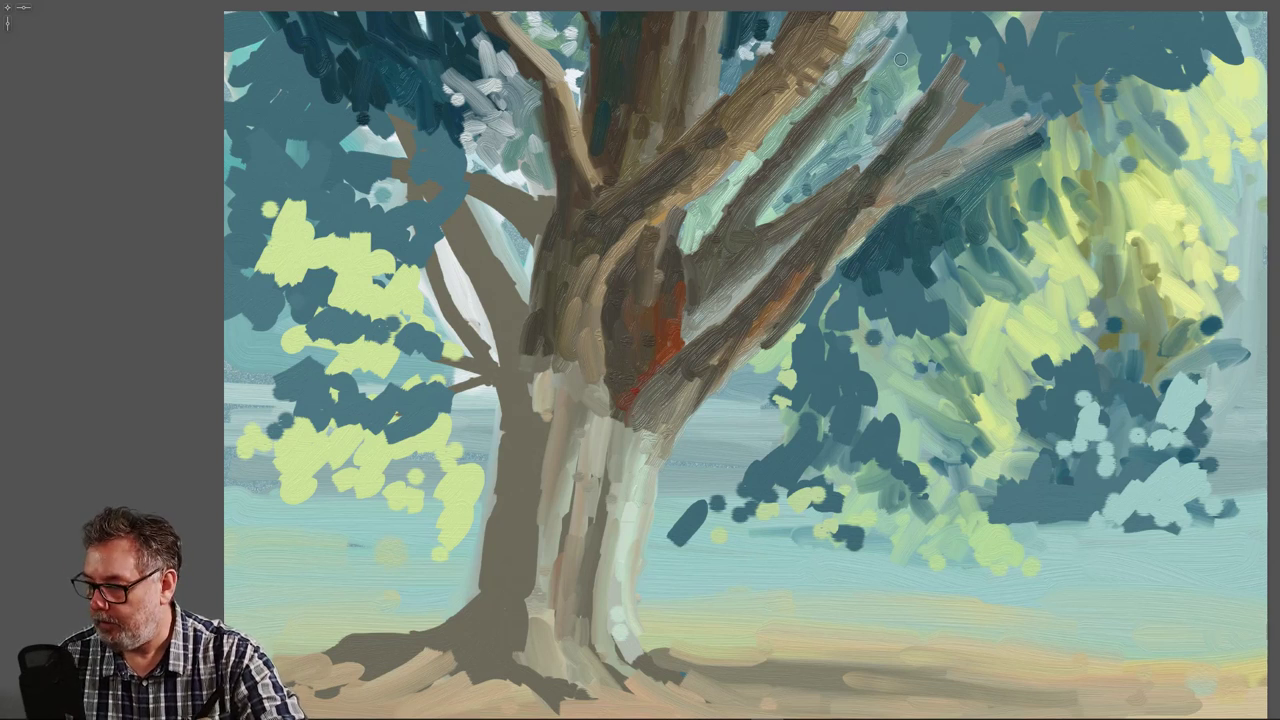
left_click_drag(930, 34, 911, 47)
mouse_move(970, 16)
left_mouse_down()
mouse_move(912, 46)
mouse_move(913, 23)
left_mouse_up()
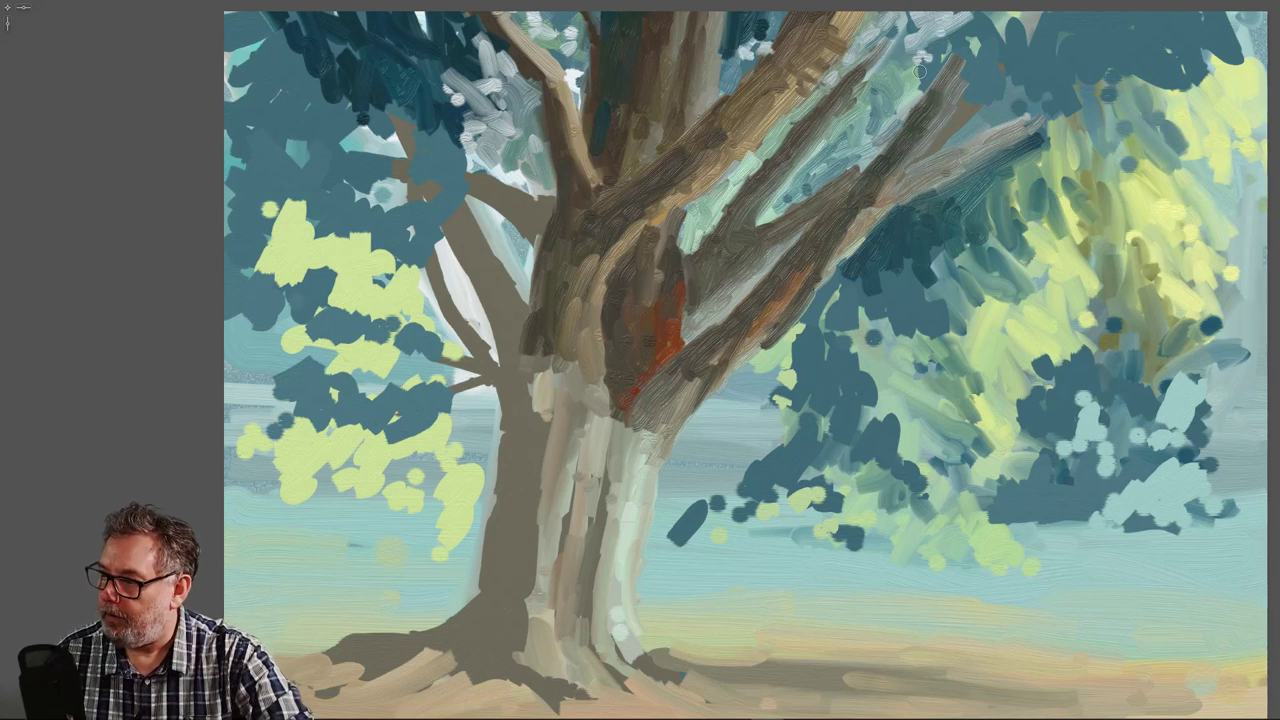
mouse_move(922, 63)
left_mouse_down()
mouse_move(882, 72)
mouse_move(880, 90)
mouse_move(935, 64)
mouse_move(910, 111)
left_mouse_up()
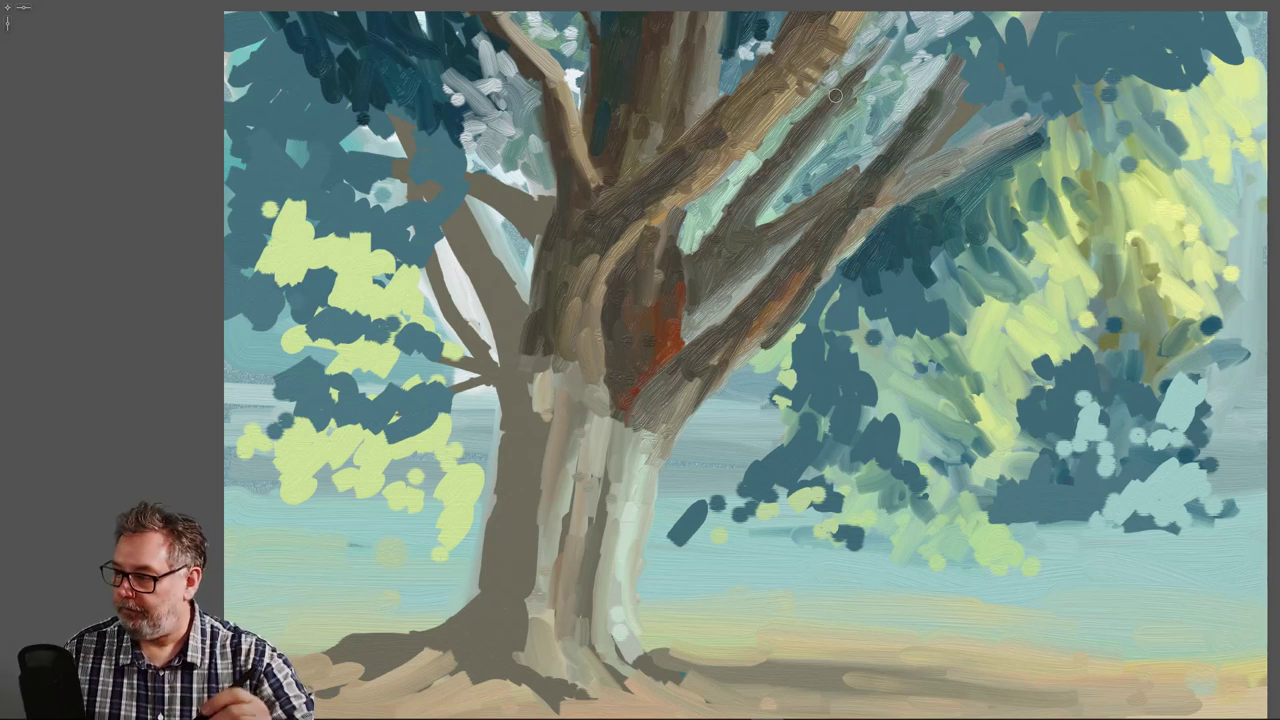
left_click_drag(867, 3, 812, 85)
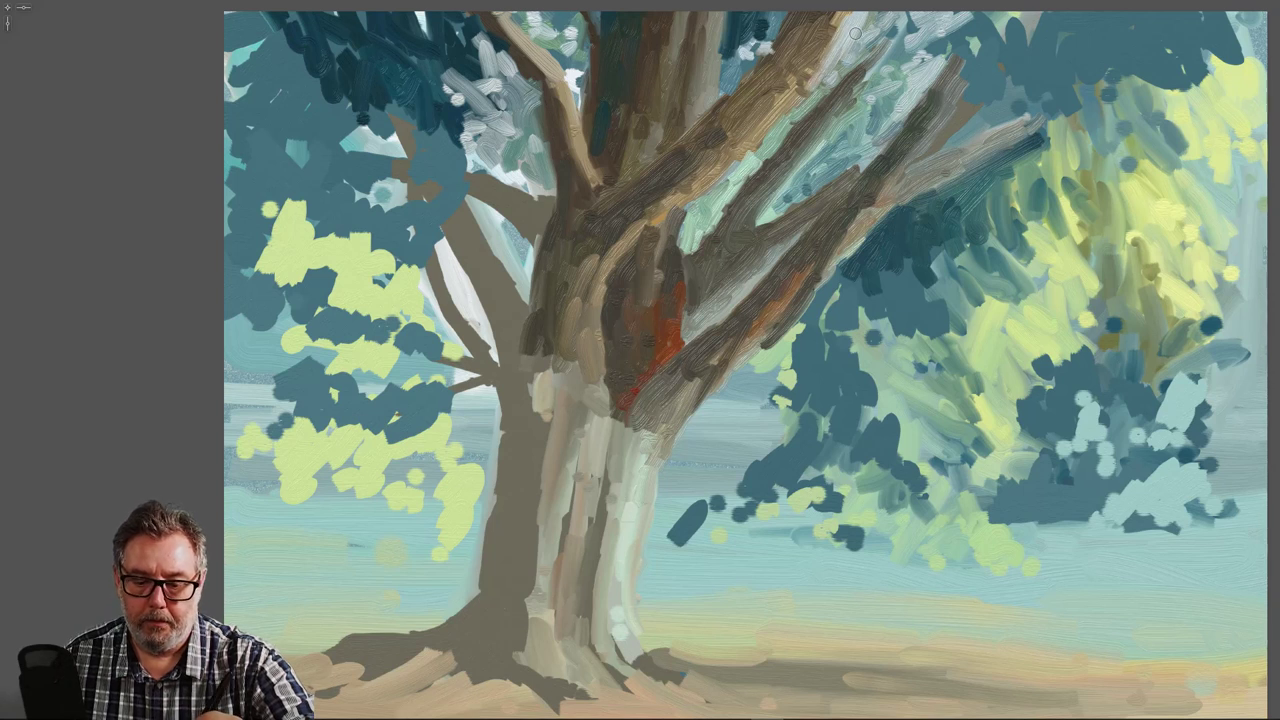
left_click_drag(857, 34, 882, 8)
left_click(801, 108, "alt")
mouse_move(811, 104)
left_mouse_down()
mouse_move(836, 48)
mouse_move(849, 57)
mouse_move(862, 38)
left_mouse_up()
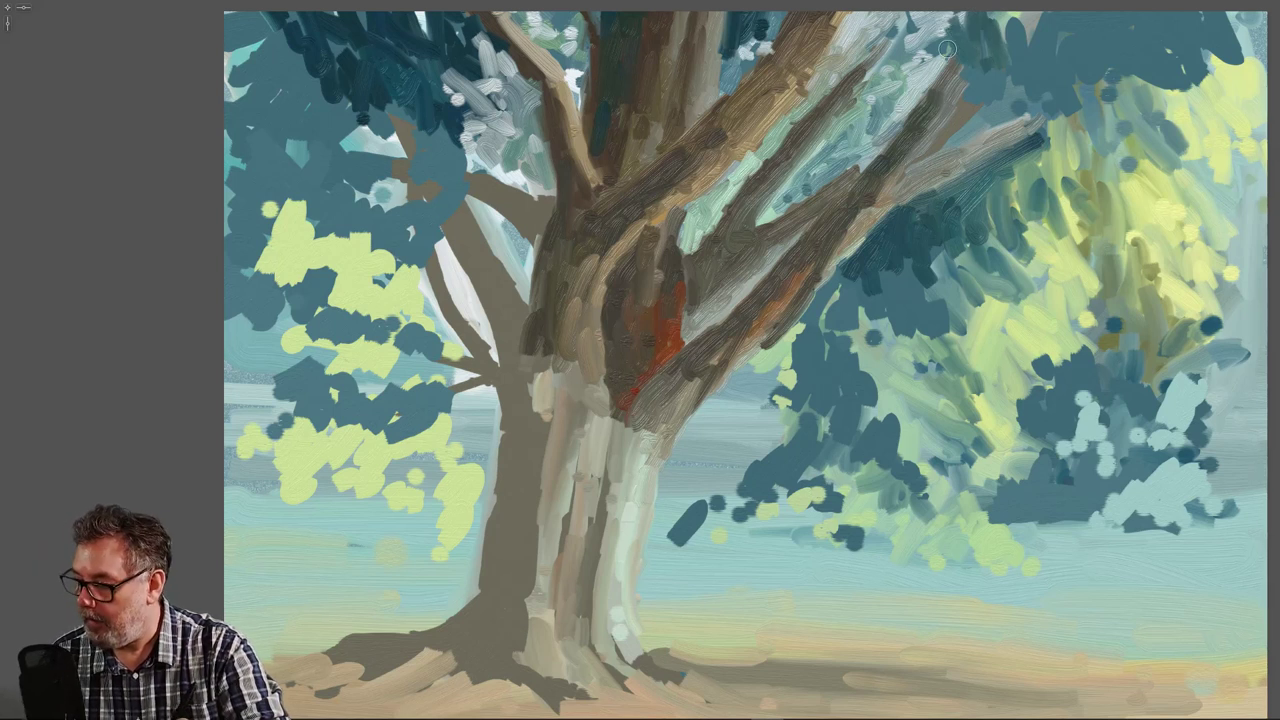
- Break up the flat teal canopy above the right-hand branches with overlapping dark blue-green leaf strokes reaching over the branch tips
mouse_move(1013, 24)
left_mouse_down()
mouse_move(1035, 100)
mouse_move(1006, 65)
mouse_move(1016, 98)
mouse_move(1006, 83)
mouse_move(1035, 67)
mouse_move(1046, 134)
mouse_move(1016, 85)
mouse_move(1029, 140)
mouse_move(1019, 84)
mouse_move(1073, 161)
mouse_move(1058, 164)
mouse_move(1057, 103)
mouse_move(1060, 131)
mouse_move(1076, 120)
mouse_move(1010, 91)
mouse_move(1025, 119)
mouse_move(1006, 123)
mouse_move(1009, 173)
left_mouse_up()
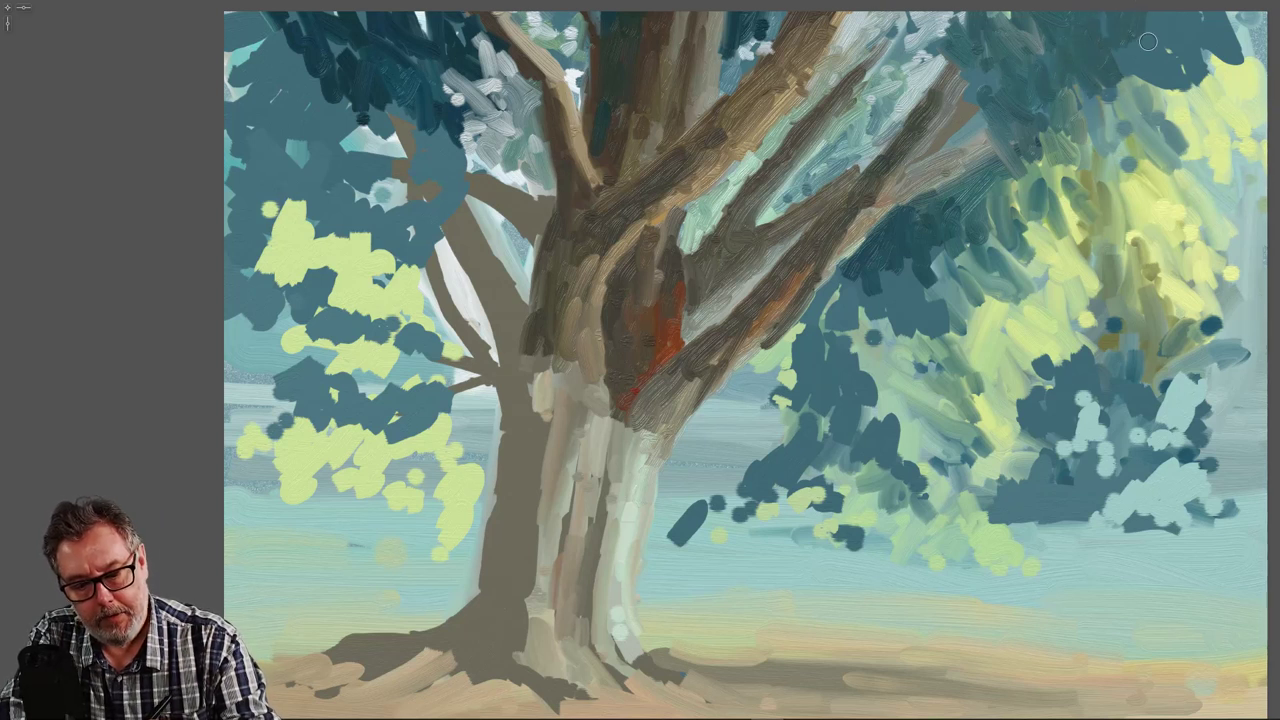
left_click_drag(1148, 41, 1146, 82)
left_click_drag(1116, 22, 1128, 100)
mouse_move(1138, 55)
left_mouse_down()
mouse_move(1120, 118)
mouse_move(1160, 127)
left_mouse_up()
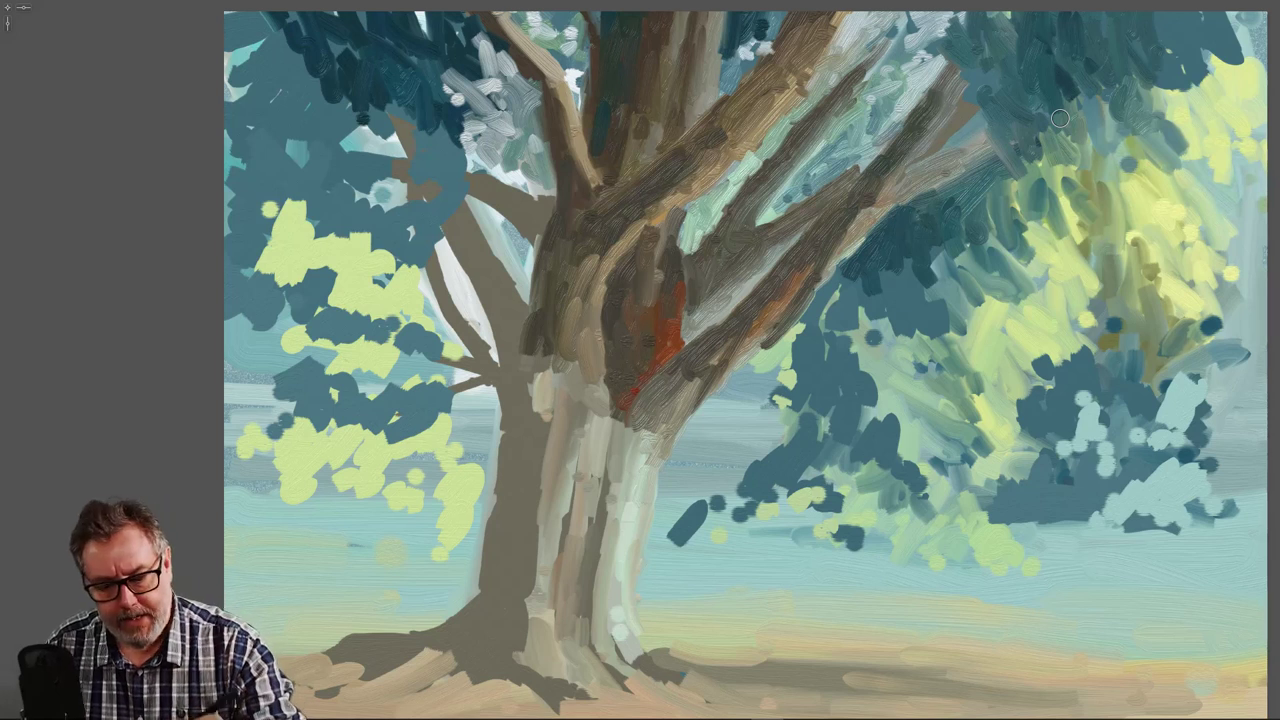
mouse_move(980, 84)
left_mouse_down()
mouse_move(961, 133)
mouse_move(1006, 106)
mouse_move(1011, 139)
mouse_move(1010, 102)
mouse_move(1022, 176)
mouse_move(1036, 111)
mouse_move(1074, 167)
mouse_move(1077, 114)
mouse_move(1083, 166)
mouse_move(1076, 125)
mouse_move(1067, 145)
mouse_move(1082, 127)
mouse_move(1103, 154)
mouse_move(1092, 125)
mouse_move(1105, 150)
mouse_move(1107, 107)
mouse_move(1138, 175)
left_mouse_up()
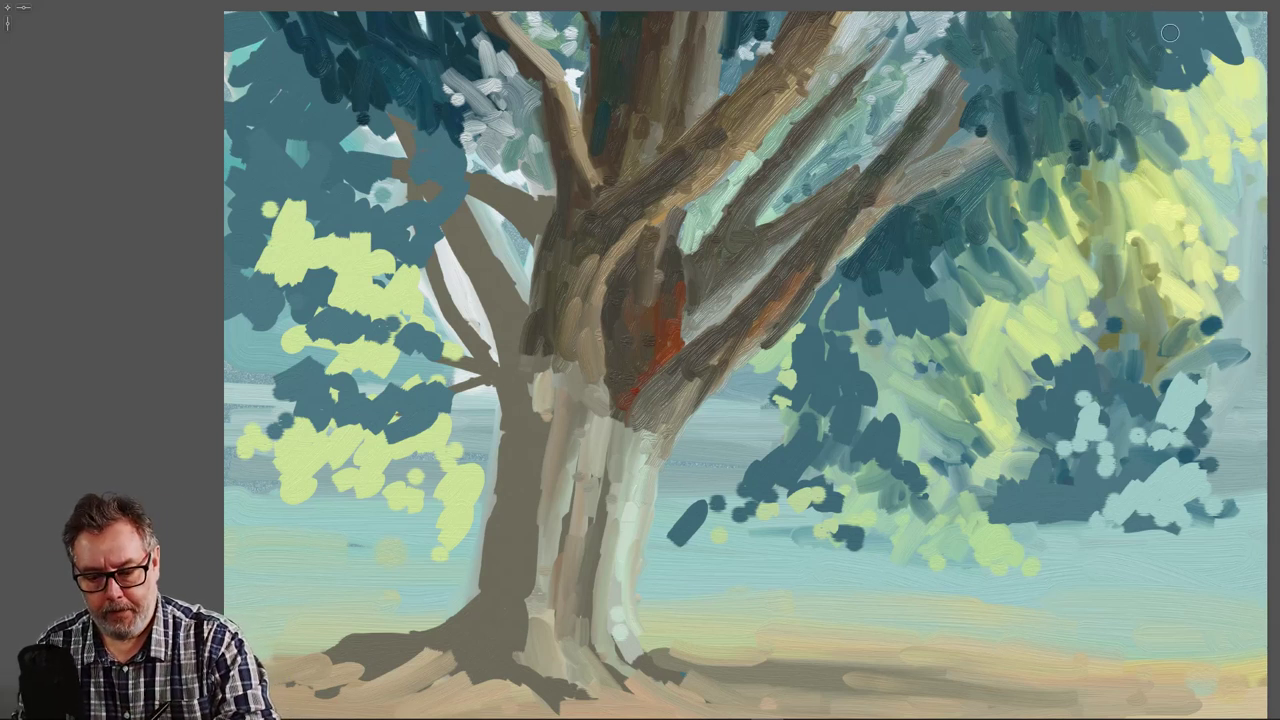
left_click_drag(1170, 32, 1204, 32)
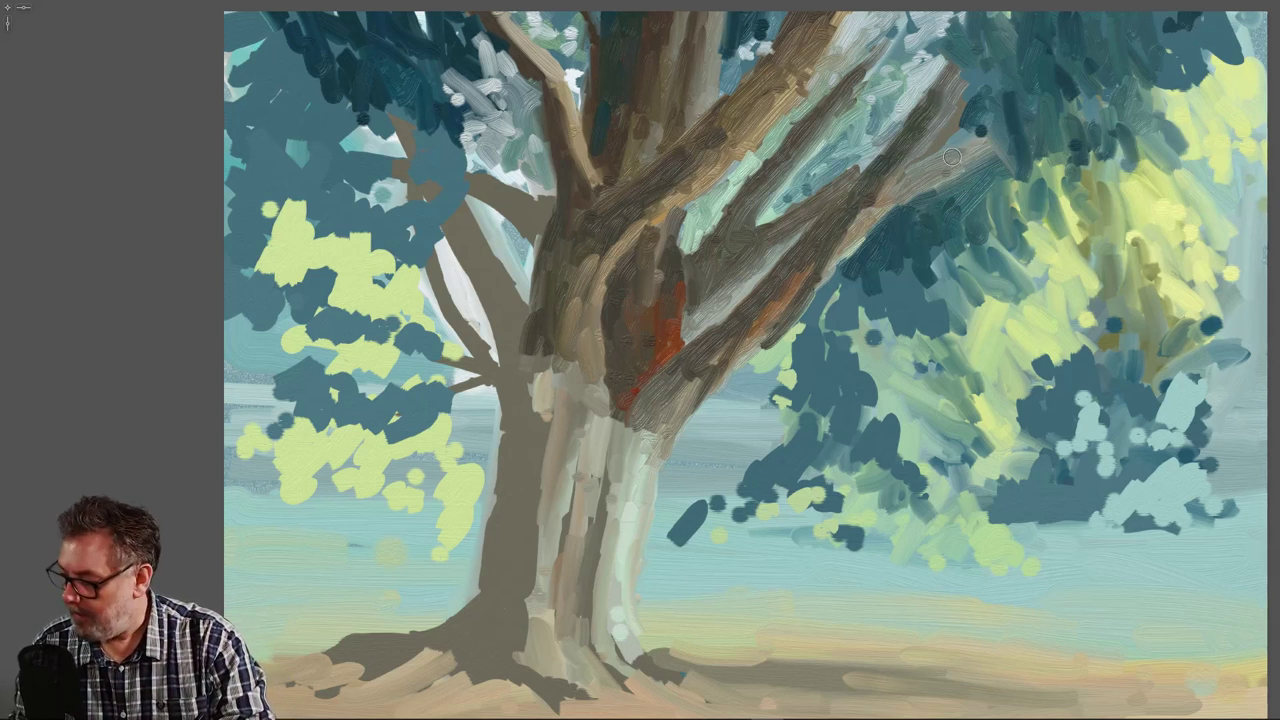
- Paint a grey-brown branch curving out of the right side of the canopy to the painting's edge
mouse_move(1088, 94)
left_mouse_down()
mouse_move(1152, 104)
mouse_move(1137, 103)
mouse_move(1271, 154)
mouse_move(1124, 95)
mouse_move(1262, 150)
left_mouse_up()
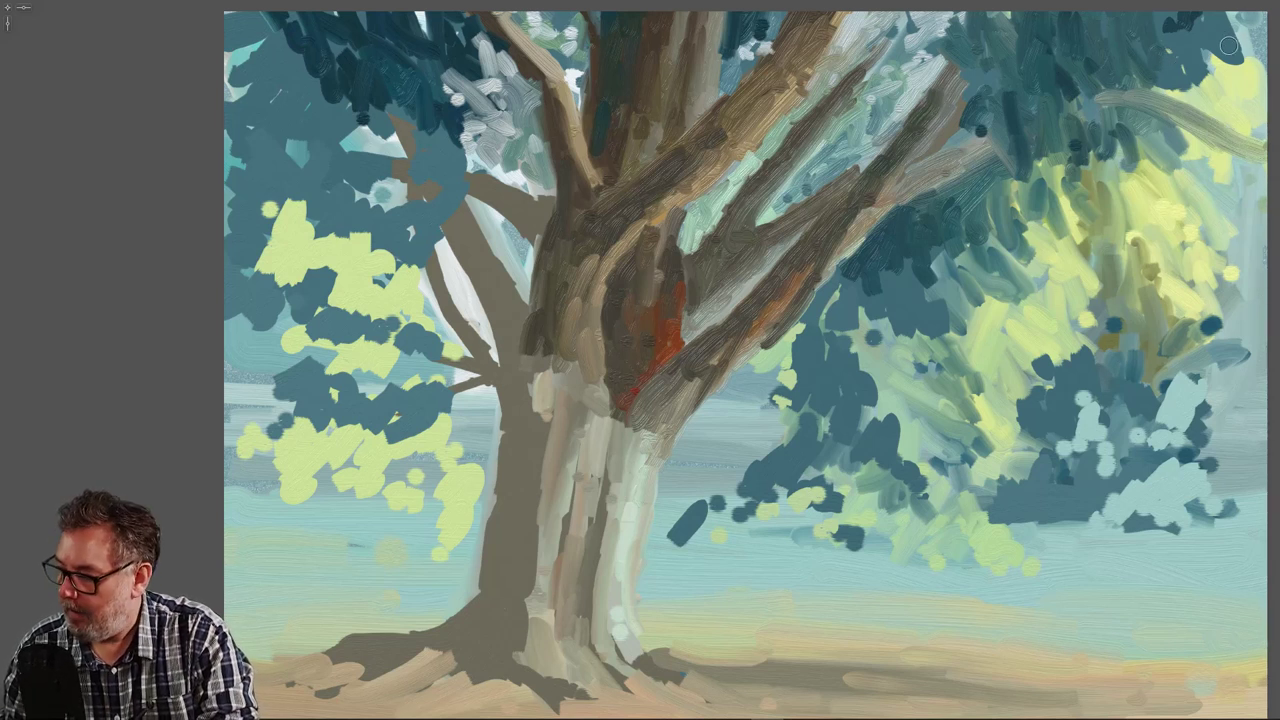
mouse_move(1211, 47)
left_mouse_down()
mouse_move(1273, 76)
mouse_move(1165, 8)
left_mouse_up()
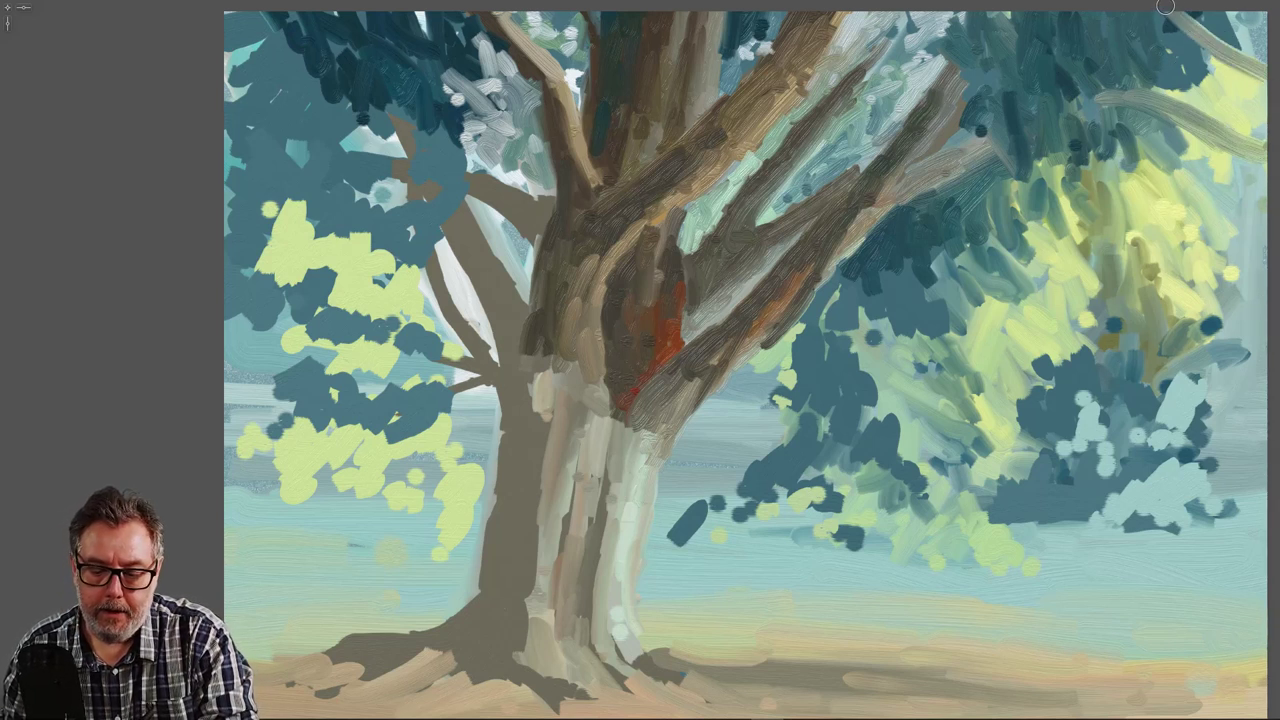
key("ctrl")
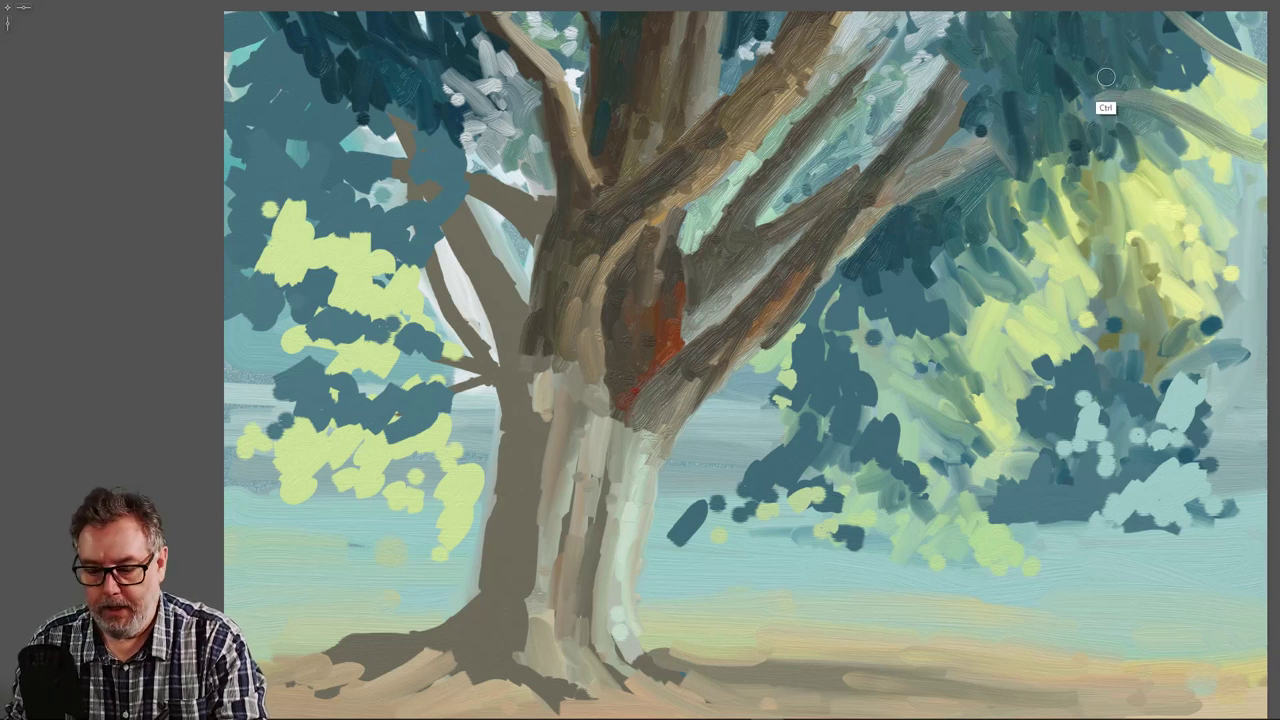
key("ctrl+z")
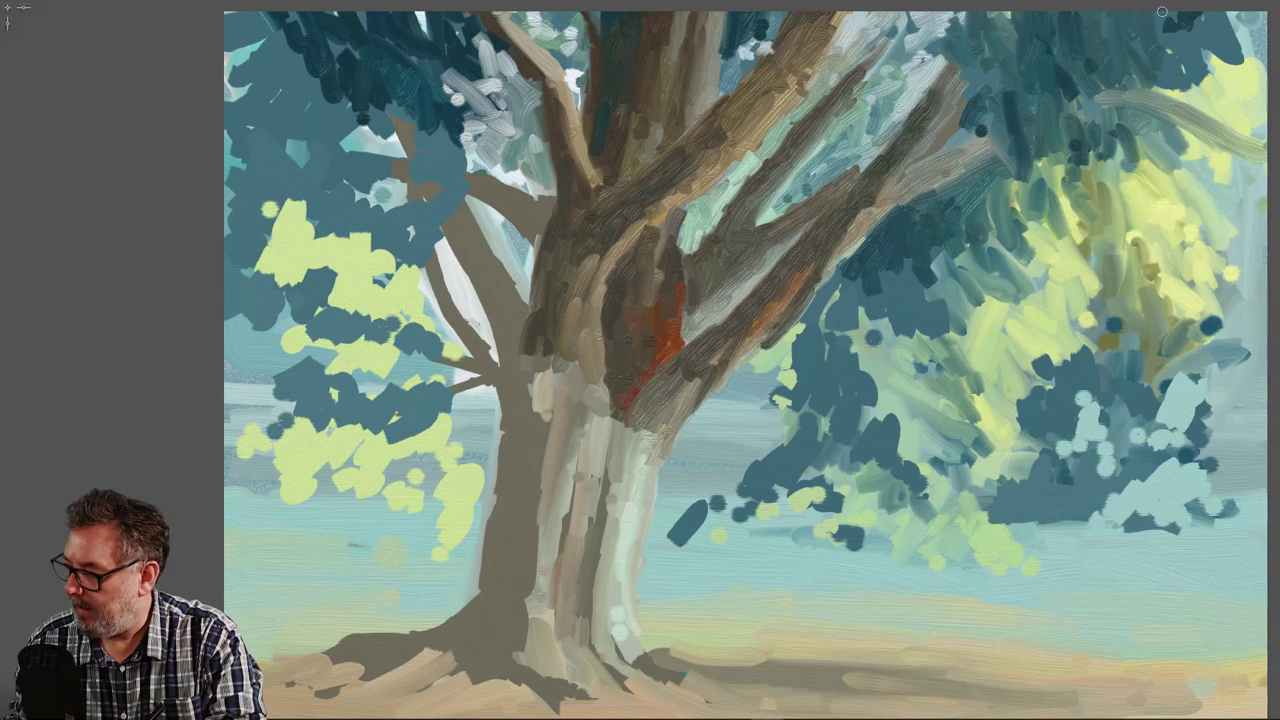
- Paint a thinner branch above the grey-brown one at the canopy's right edge, with fine dark and yellow-green twigs hanging from it
mouse_move(1139, 10)
left_mouse_down()
mouse_move(1274, 91)
mouse_move(1188, 35)
left_mouse_up()
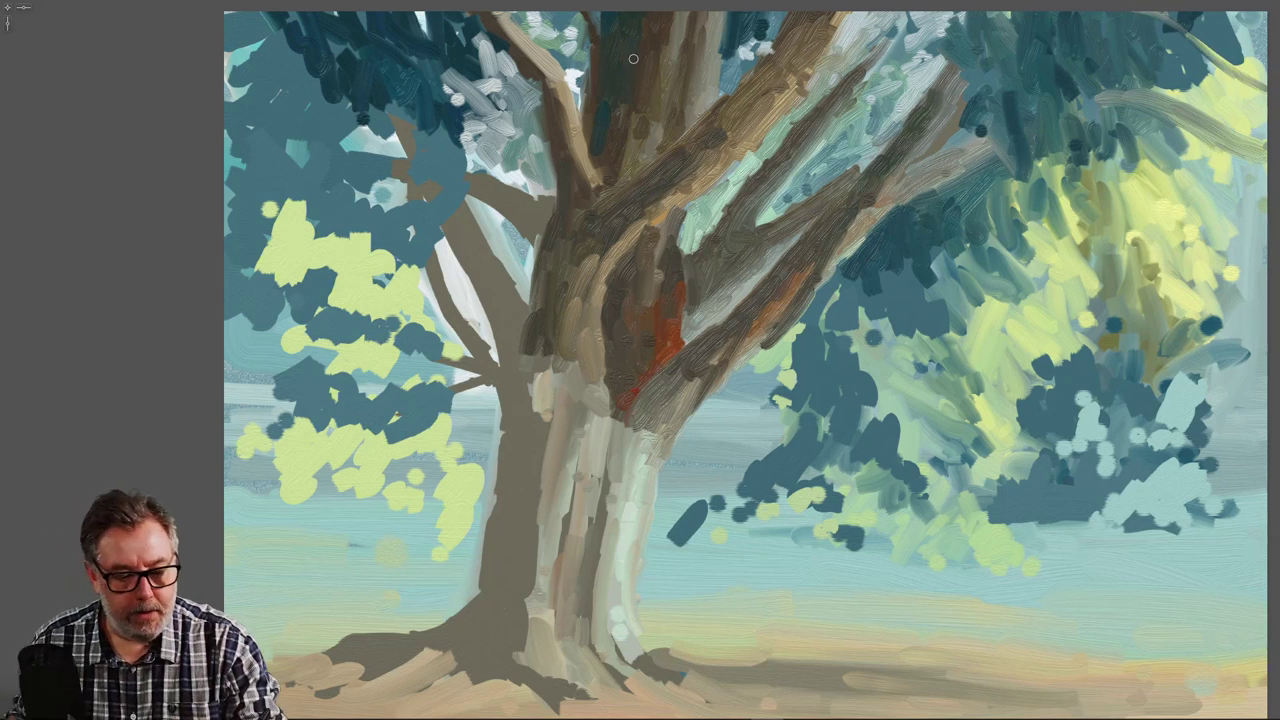
key("alt")
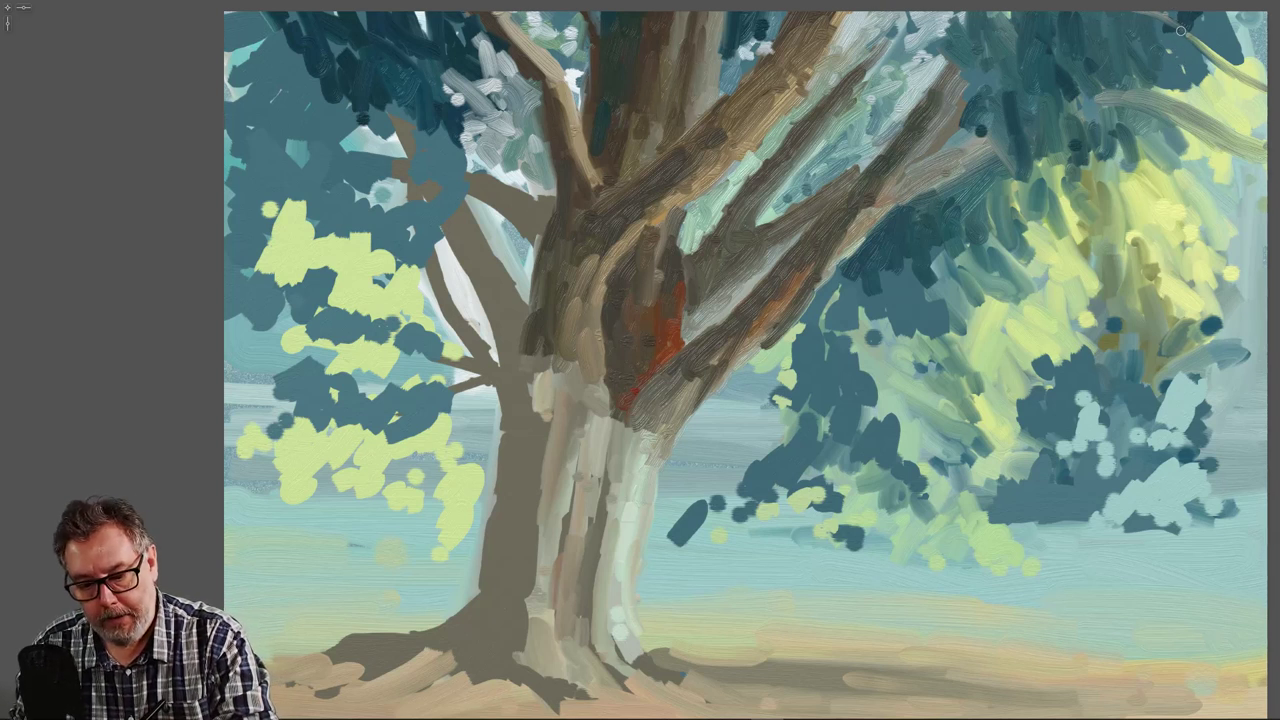
left_click_drag(1180, 30, 1242, 205)
left_click_drag(1244, 74, 1274, 197)
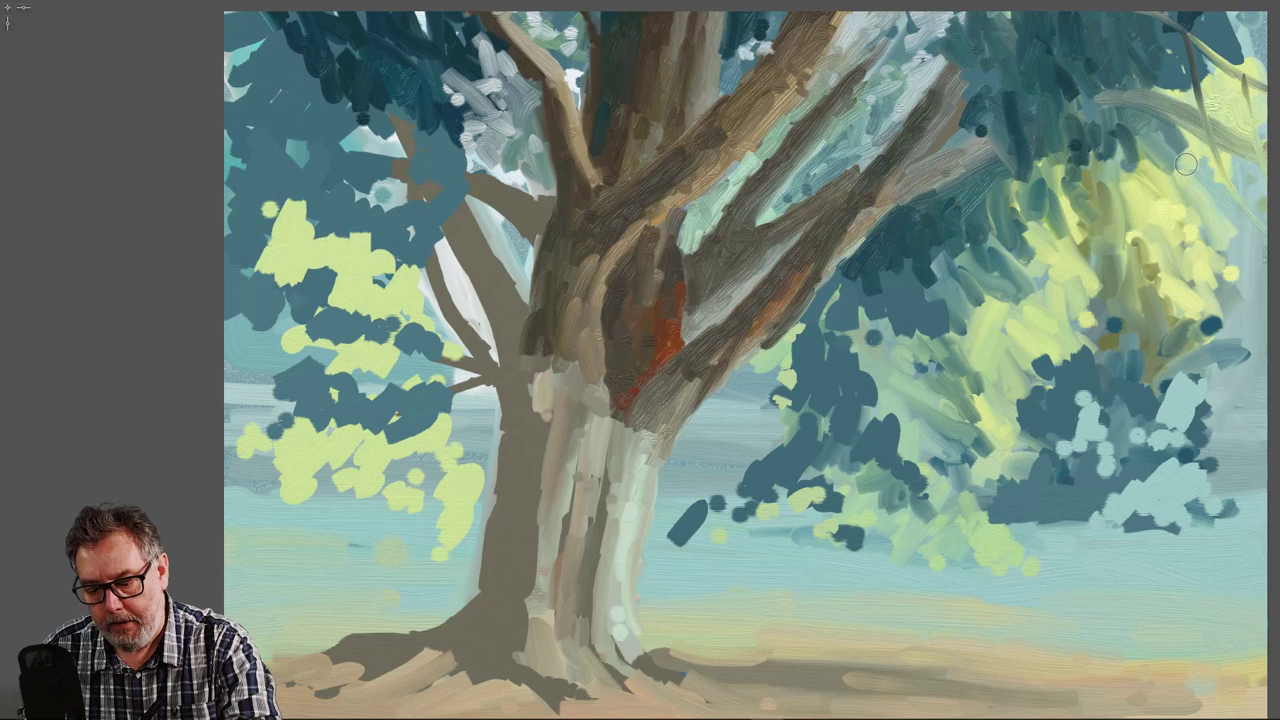
- Cover the sunlit foliage below the right-hand branches with textured pale yellow-green strokes and add small dabs above them
mouse_move(1192, 136)
left_mouse_down()
mouse_move(1202, 151)
mouse_move(1178, 156)
mouse_move(1159, 132)
left_mouse_up()
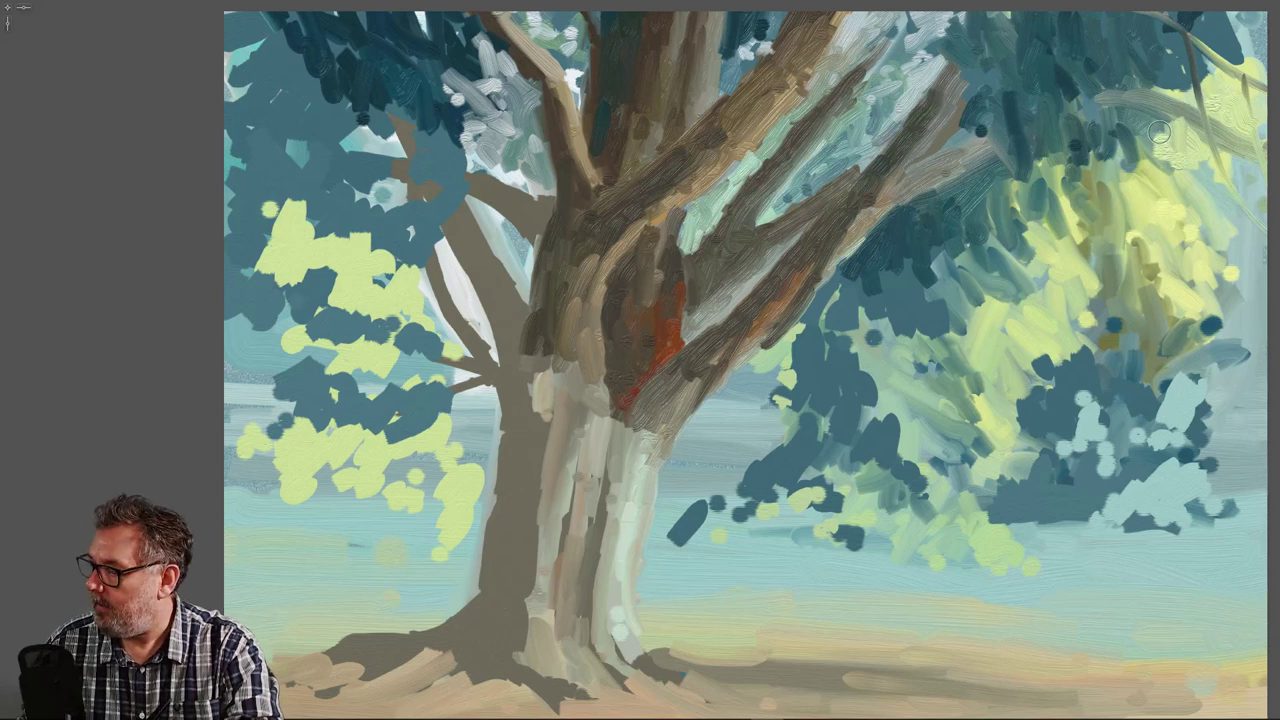
right_click(1160, 168)
left_click(1135, 124)
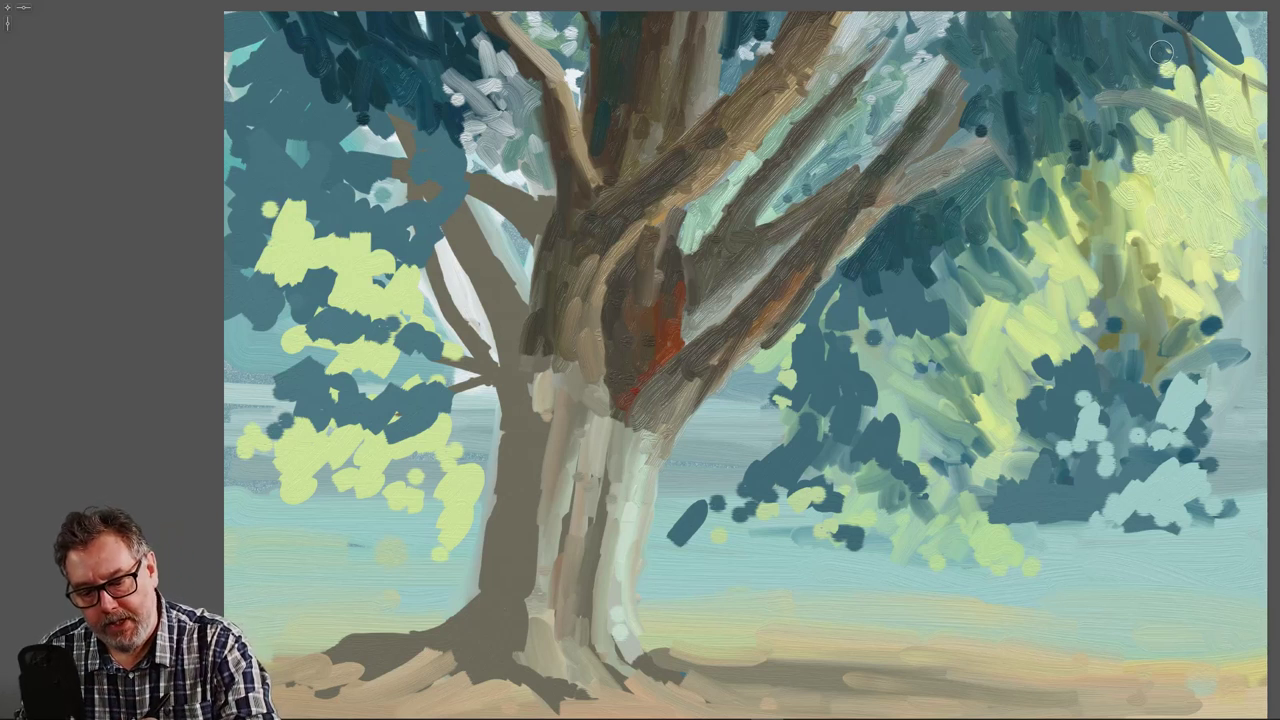
mouse_move(1157, 59)
left_mouse_down()
mouse_move(1131, 37)
mouse_move(1142, 79)
mouse_move(1137, 35)
mouse_move(1120, 73)
left_mouse_up()
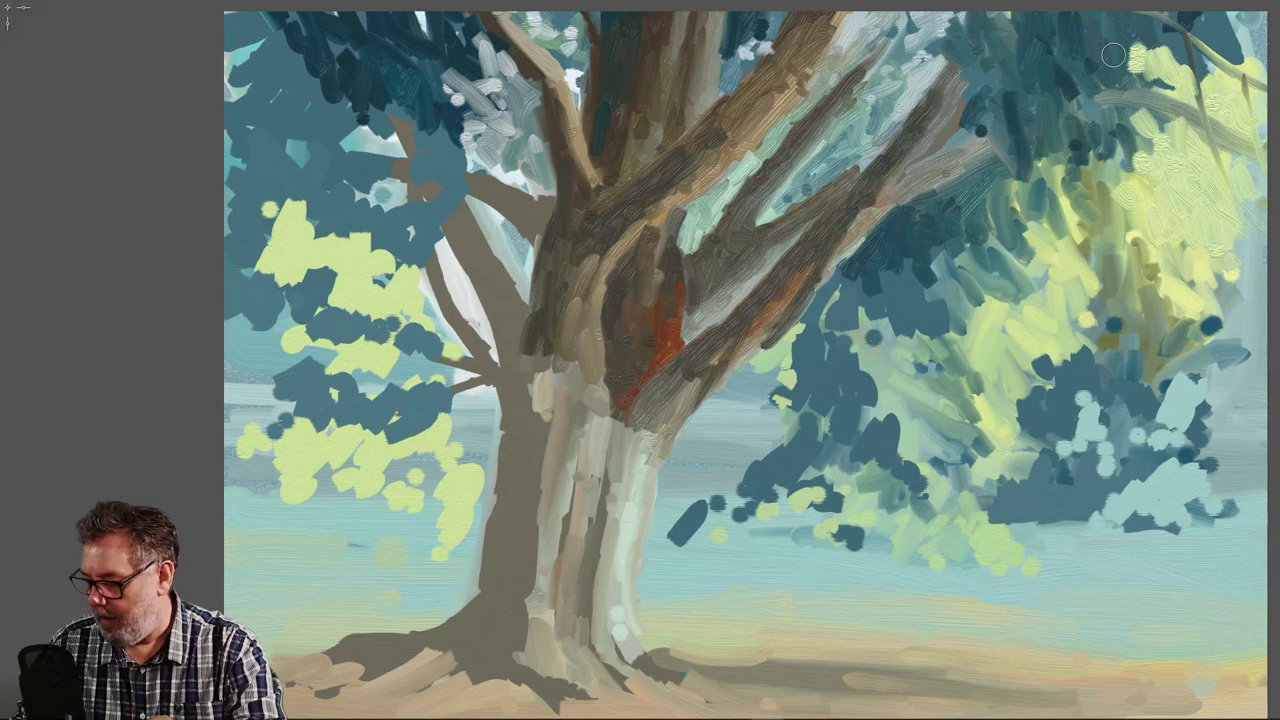
- Dab bright lime-green leaves around the thin right-hand branches and trim them with dark teal strokes
left_click(1136, 60, "alt")
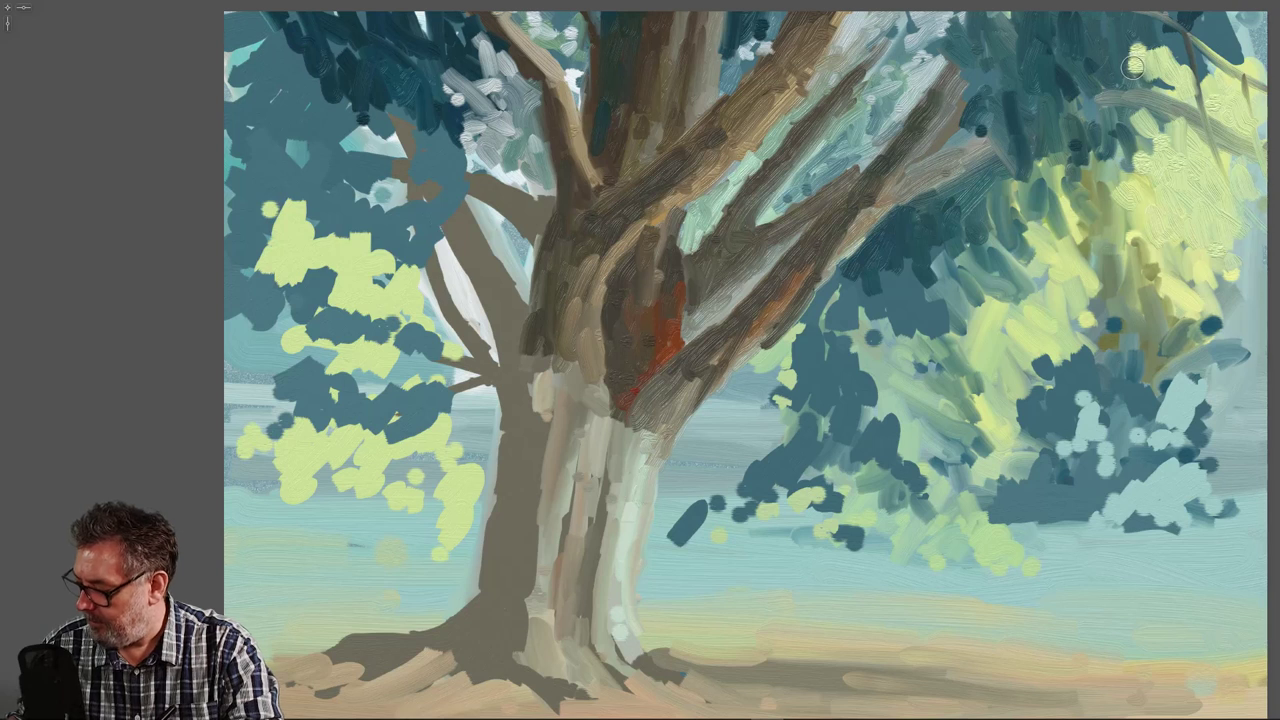
mouse_move(1146, 75)
left_mouse_down()
mouse_move(1123, 50)
mouse_move(1217, 112)
left_mouse_up()
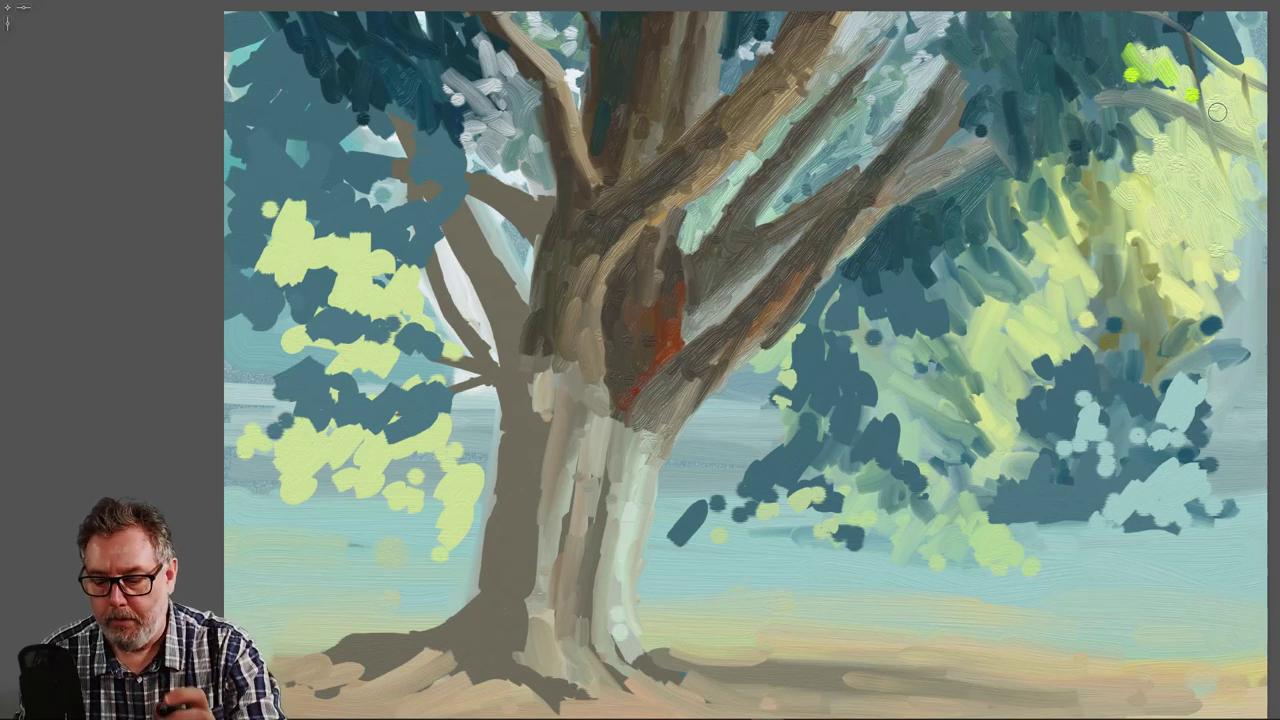
mouse_move(1219, 103)
left_mouse_down()
mouse_move(1215, 85)
mouse_move(1248, 129)
left_mouse_up()
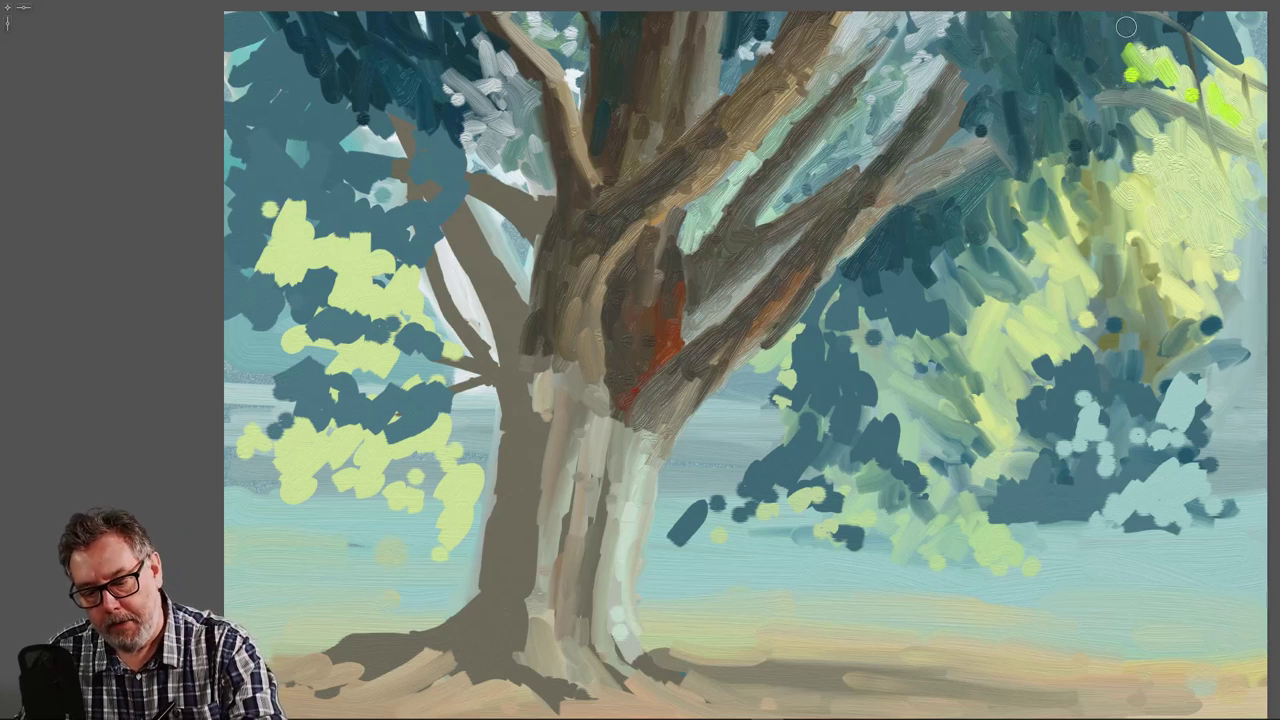
mouse_move(1146, 38)
left_mouse_down()
mouse_move(1185, 70)
mouse_move(1152, 29)
mouse_move(1142, 41)
mouse_move(1157, 74)
mouse_move(1144, 41)
mouse_move(1128, 40)
mouse_move(1132, 70)
left_mouse_up()
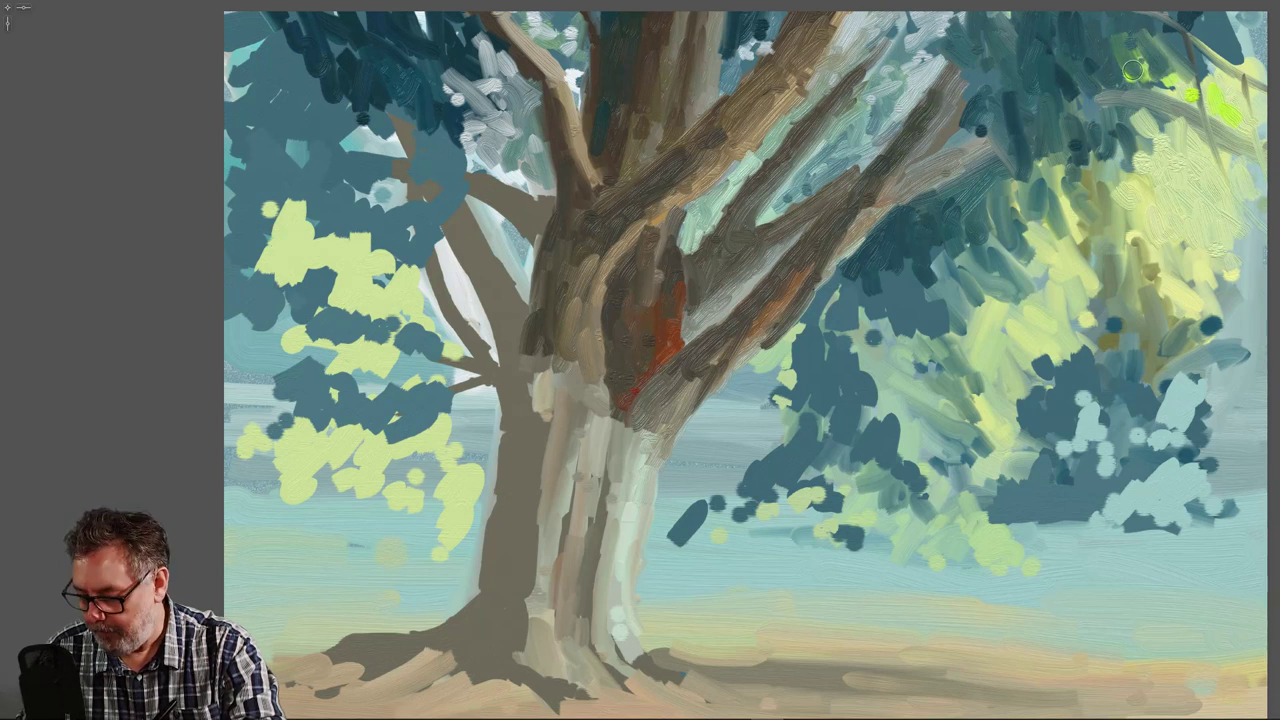
- Rework the lime dabs and the pale foliage beneath the right-hand branches into a mass of fresh light-green leaf strokes
left_click(1131, 73, "alt")
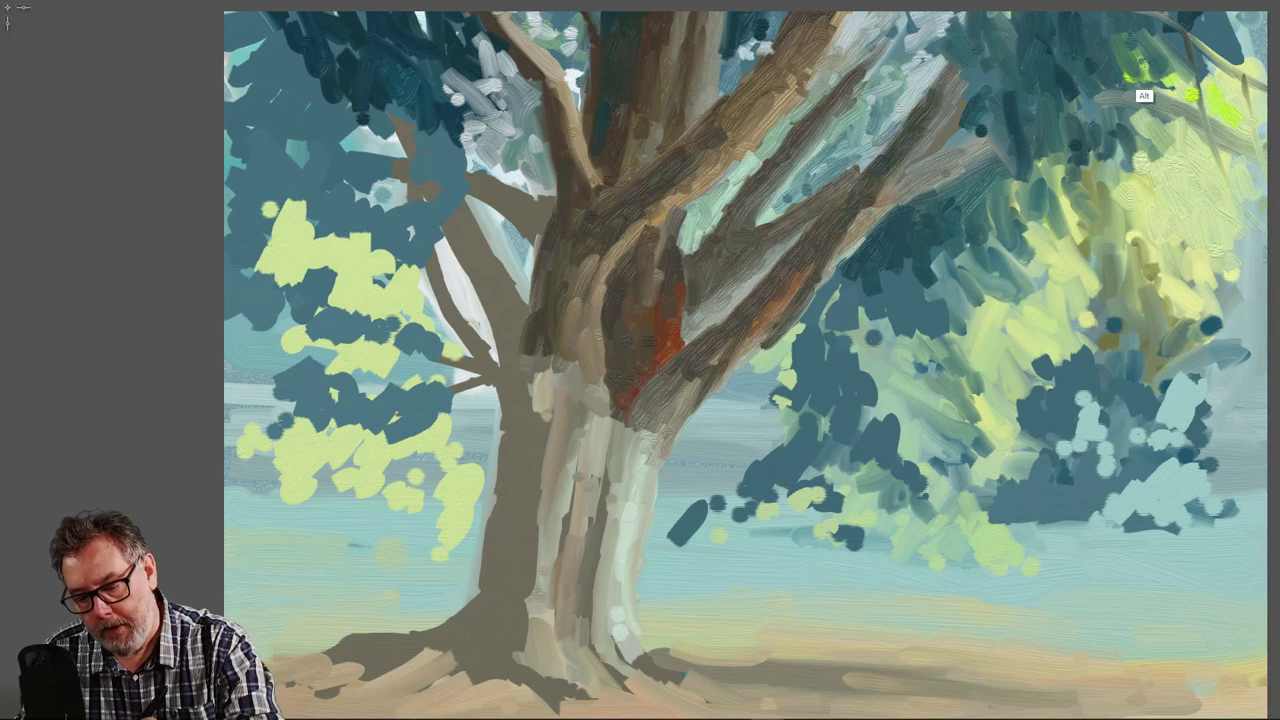
left_click(1180, 167)
right_click(1149, 146)
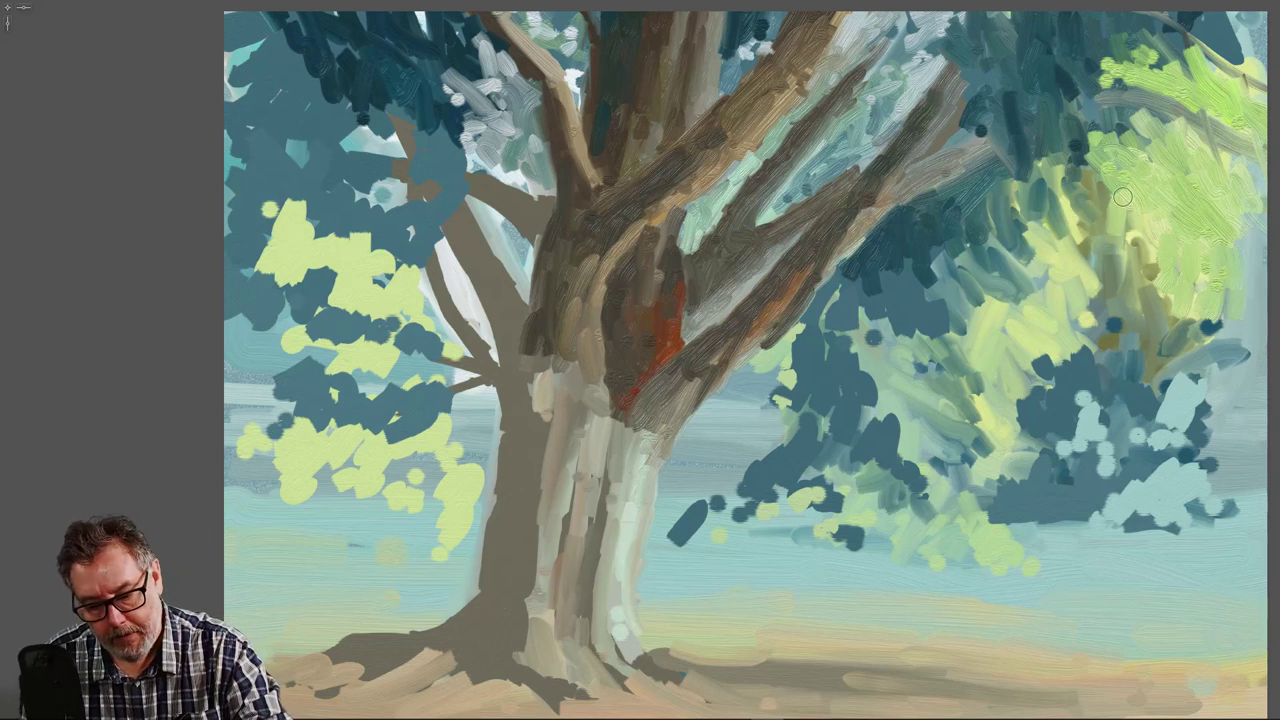
- Extend the light-green foliage downward and along the canopy's edge with short dabs, and add dark teal accents over it
mouse_move(1132, 195)
left_mouse_down()
mouse_move(1122, 285)
mouse_move(1127, 251)
mouse_move(1140, 318)
mouse_move(1099, 247)
mouse_move(1047, 240)
mouse_move(1085, 244)
mouse_move(1082, 196)
mouse_move(1091, 259)
mouse_move(1099, 216)
mouse_move(1091, 272)
mouse_move(1104, 245)
mouse_move(1103, 273)
mouse_move(1107, 235)
mouse_move(1101, 281)
mouse_move(1109, 231)
mouse_move(1097, 297)
mouse_move(1102, 227)
mouse_move(1063, 297)
left_mouse_up()
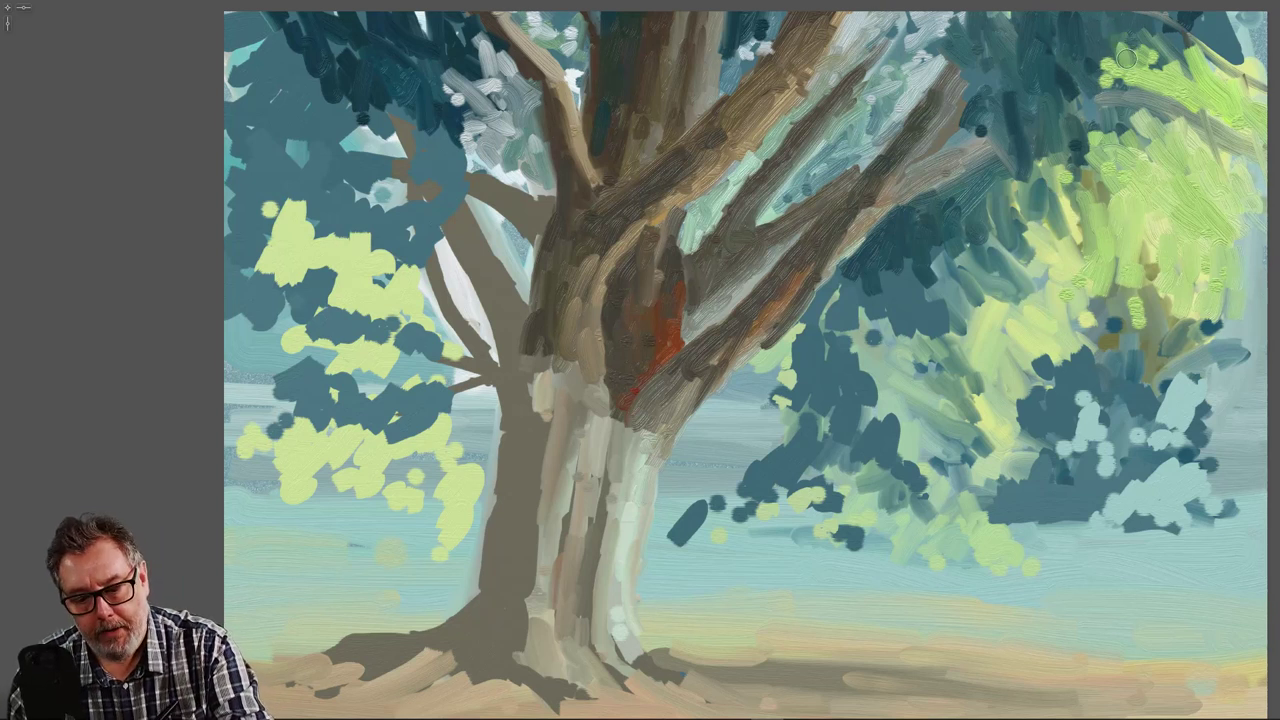
mouse_move(1127, 58)
left_mouse_down()
mouse_move(1129, 26)
mouse_move(1159, 44)
left_mouse_up()
left_click_drag(1113, 86, 1104, 86)
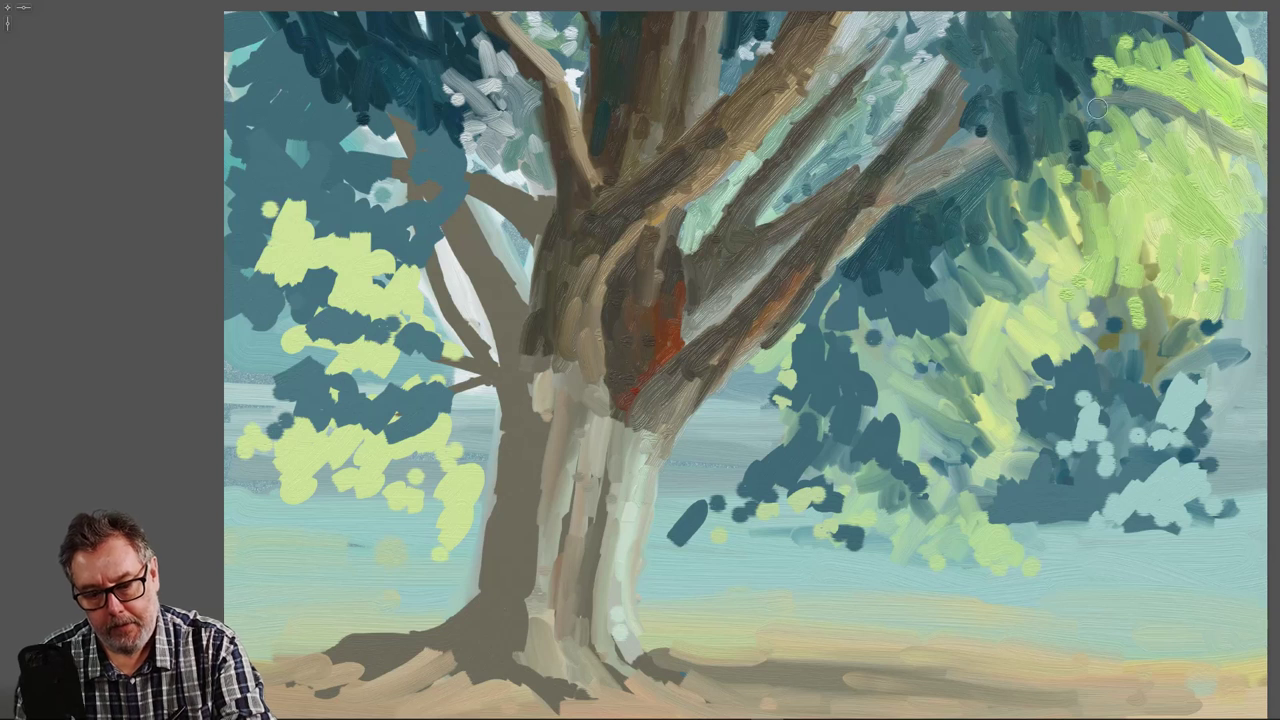
left_click(1084, 170)
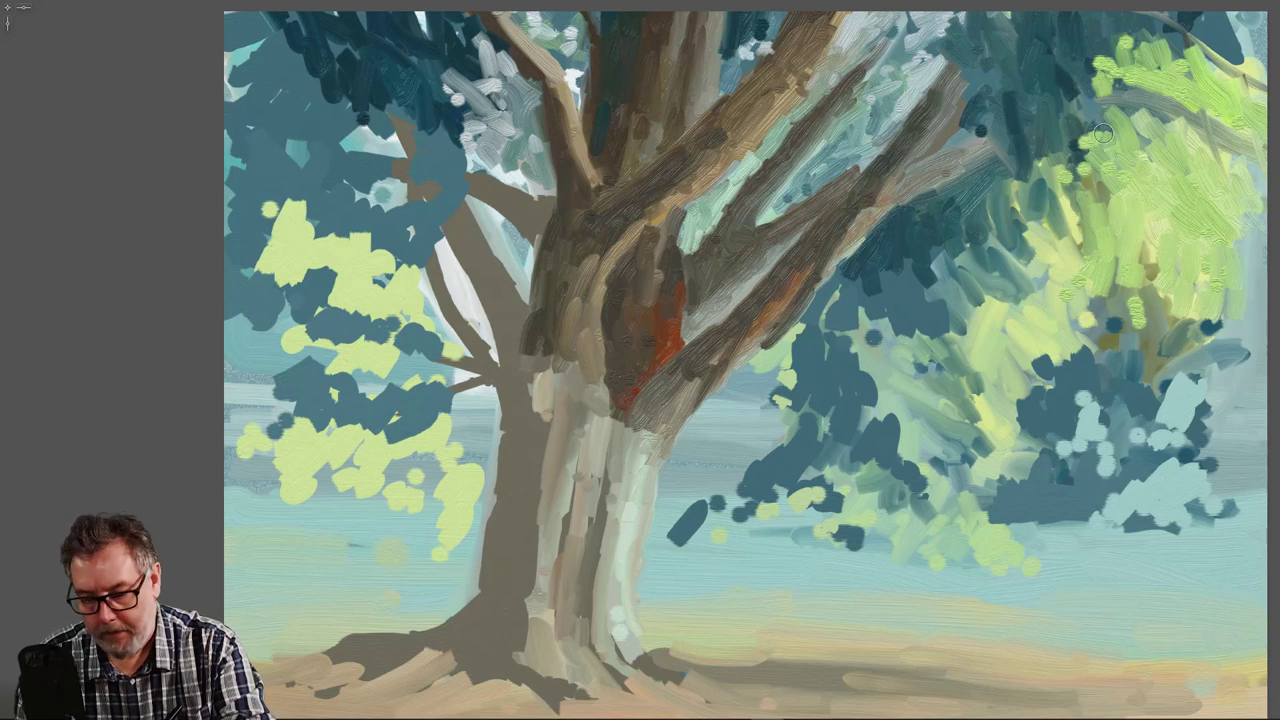
mouse_move(1103, 133)
left_mouse_down()
mouse_move(1145, 126)
mouse_move(1098, 133)
mouse_move(1086, 109)
mouse_move(1077, 115)
mouse_move(1090, 167)
mouse_move(1130, 135)
mouse_move(1162, 156)
mouse_move(1143, 118)
mouse_move(1168, 159)
mouse_move(1118, 110)
mouse_move(1153, 166)
mouse_move(1133, 111)
mouse_move(1167, 160)
mouse_move(1147, 119)
mouse_move(1175, 143)
mouse_move(1189, 186)
mouse_move(1117, 105)
mouse_move(1150, 192)
mouse_move(1109, 115)
mouse_move(1117, 150)
mouse_move(1134, 111)
mouse_move(1152, 141)
mouse_move(1132, 118)
mouse_move(1127, 72)
mouse_move(1119, 112)
mouse_move(1152, 133)
mouse_move(1131, 105)
mouse_move(1169, 124)
mouse_move(1216, 203)
left_mouse_up()
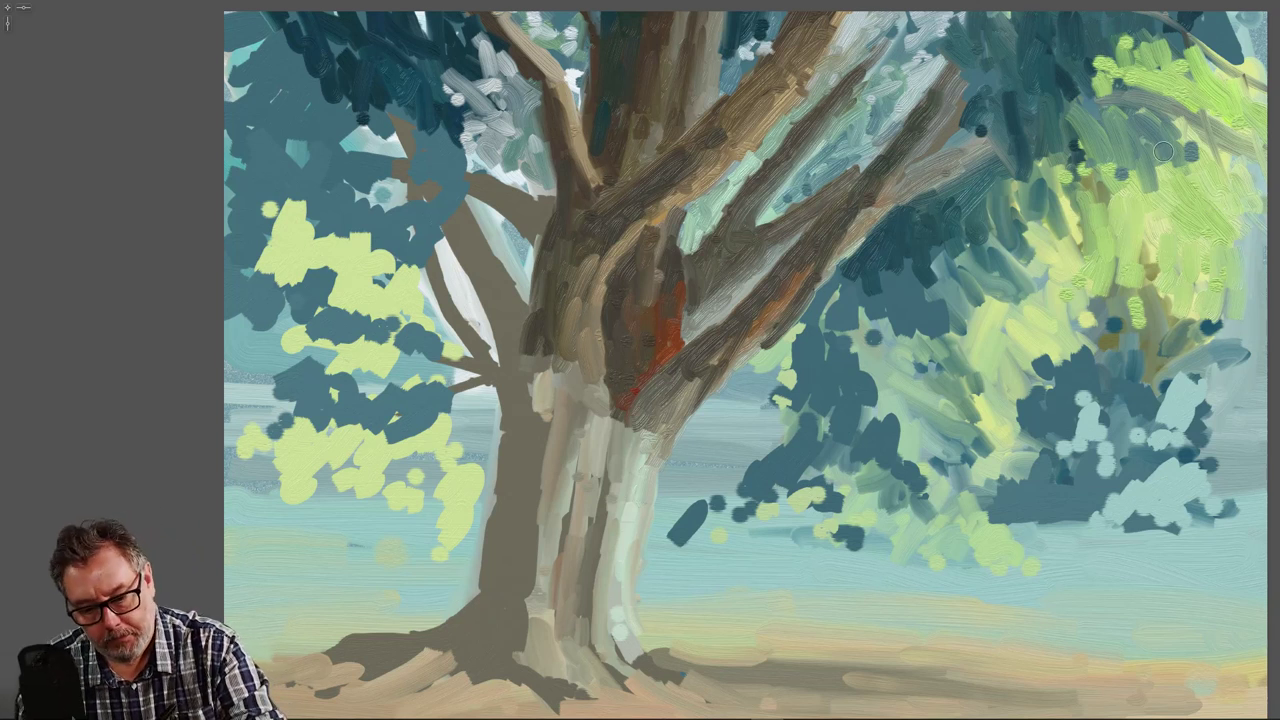
- Add dark teal strokes over the lime-green foliage, then soften the surrounding leaf strokes with the Just Blend Color knife
mouse_move(1163, 151)
left_mouse_down()
mouse_move(1170, 189)
mouse_move(1154, 209)
mouse_move(1157, 182)
mouse_move(1177, 176)
mouse_move(1167, 217)
mouse_move(1181, 180)
mouse_move(1178, 219)
mouse_move(1147, 153)
mouse_move(1146, 172)
mouse_move(1120, 161)
mouse_move(1116, 187)
mouse_move(1106, 154)
mouse_move(1094, 157)
mouse_move(1087, 185)
mouse_move(1067, 190)
mouse_move(1041, 274)
mouse_move(1093, 151)
mouse_move(1120, 212)
mouse_move(1073, 160)
mouse_move(1067, 213)
mouse_move(1088, 240)
left_mouse_up()
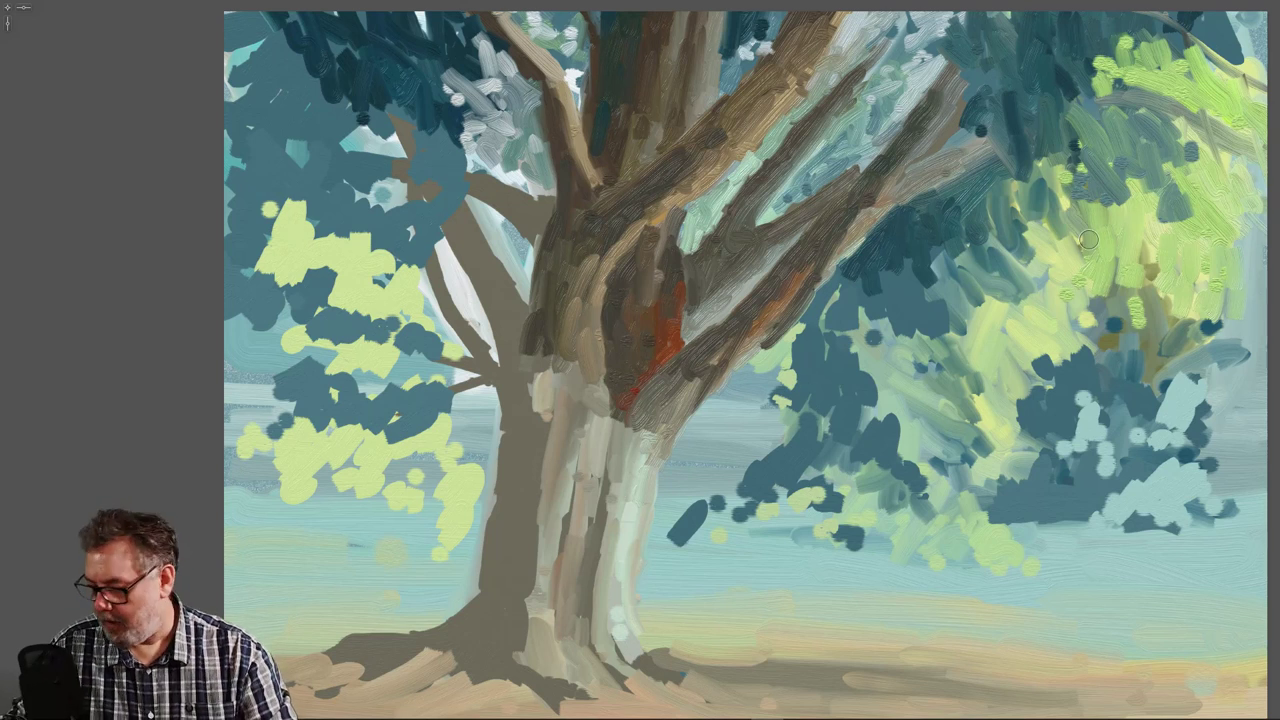
key("Tab")
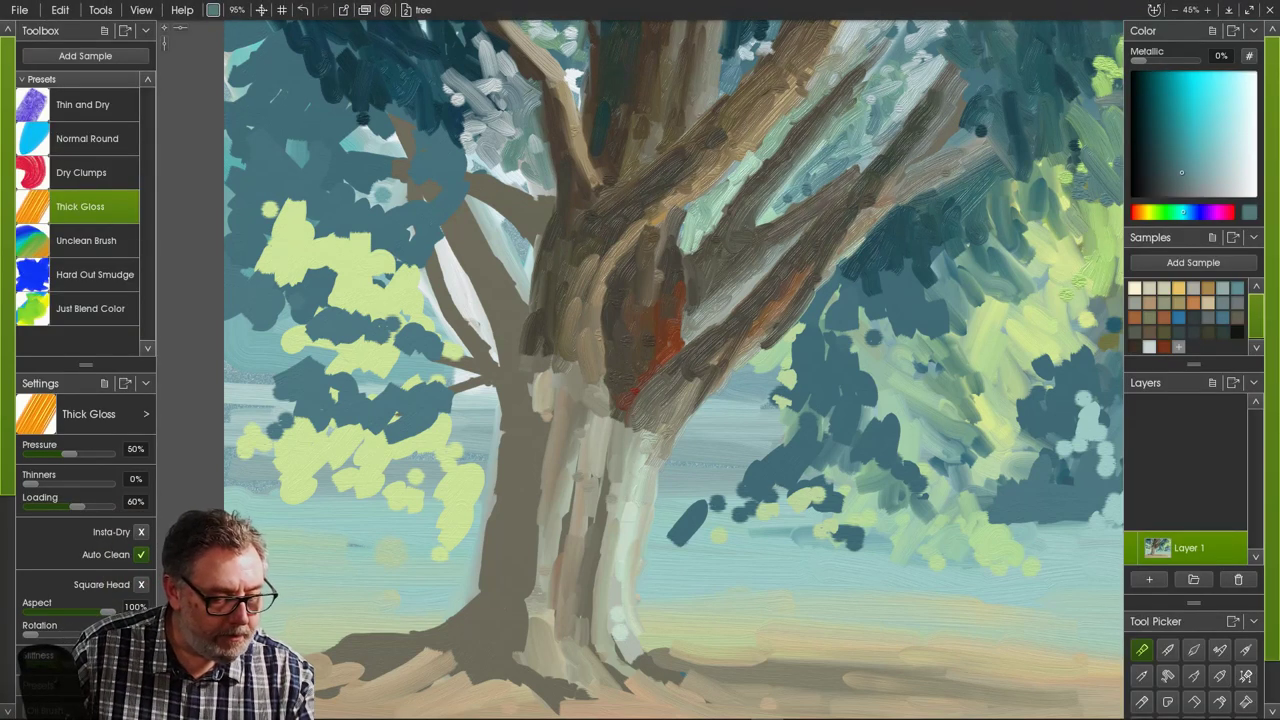
left_click(90, 309)
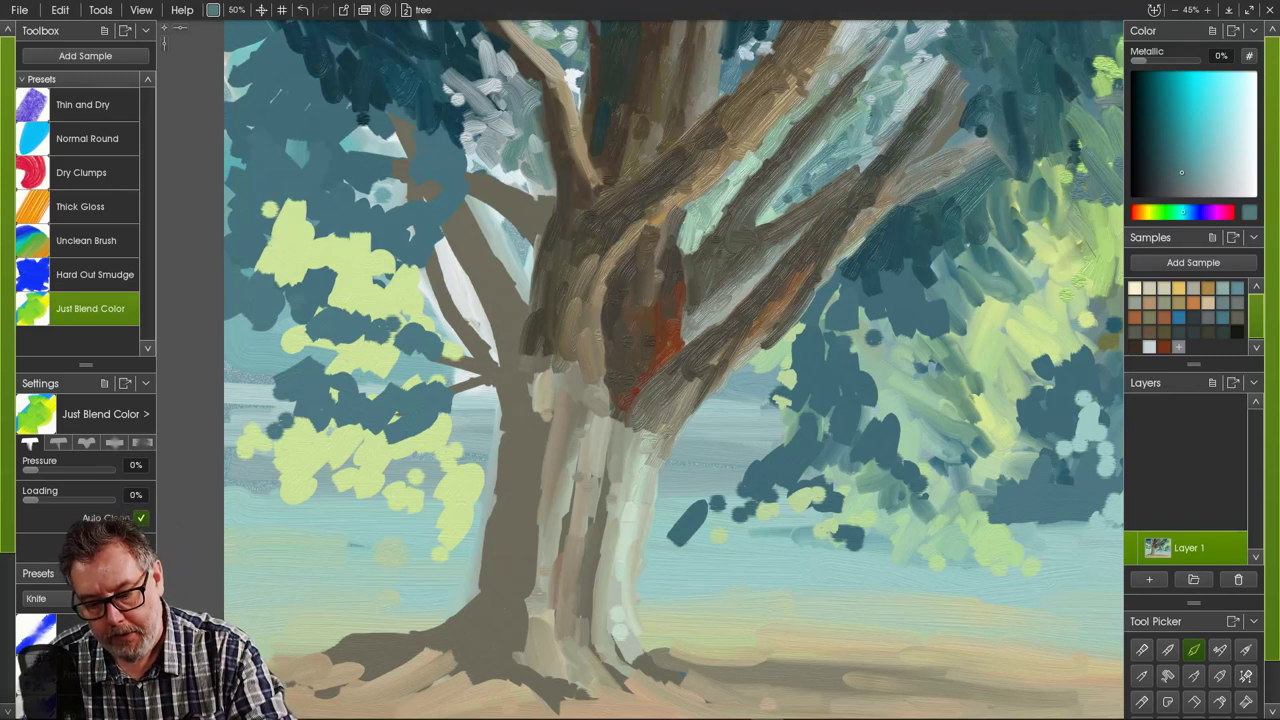
mouse_move(1080, 250)
left_mouse_down()
mouse_move(1082, 295)
mouse_move(1094, 274)
mouse_move(1074, 285)
mouse_move(1086, 304)
left_mouse_up()
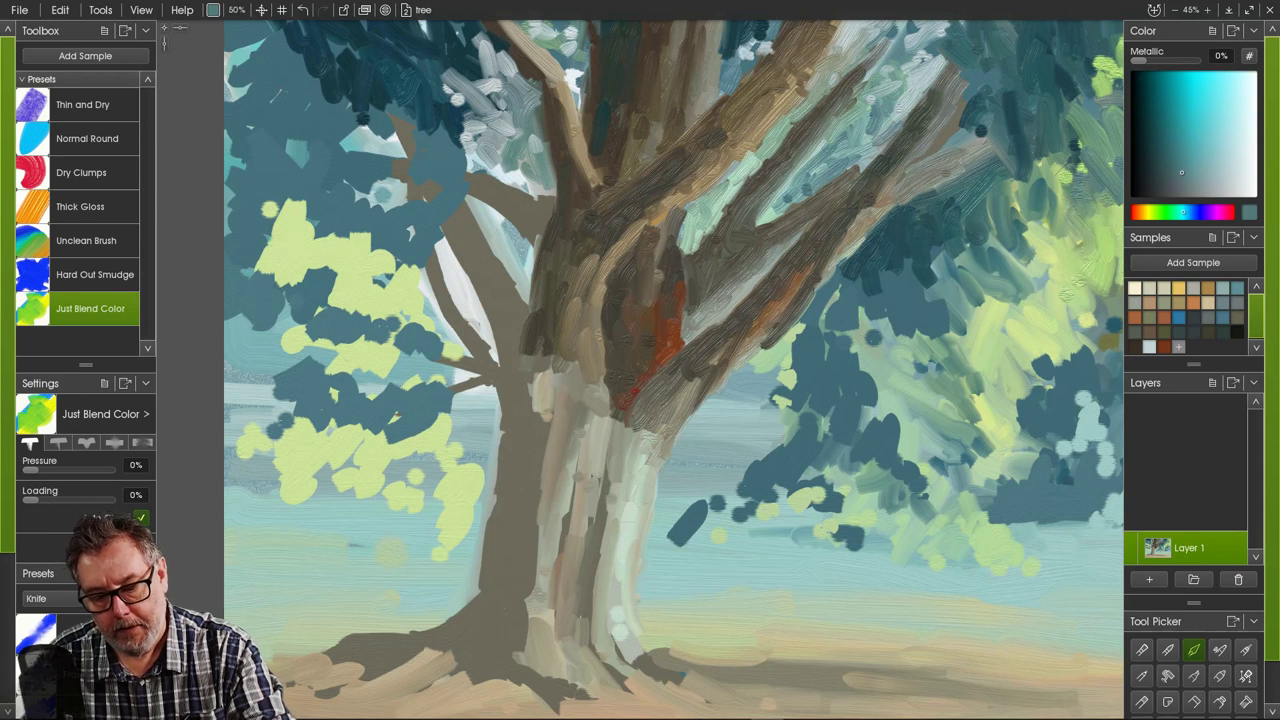
mouse_move(1069, 174)
left_mouse_down()
mouse_move(1044, 164)
mouse_move(1058, 195)
left_mouse_up()
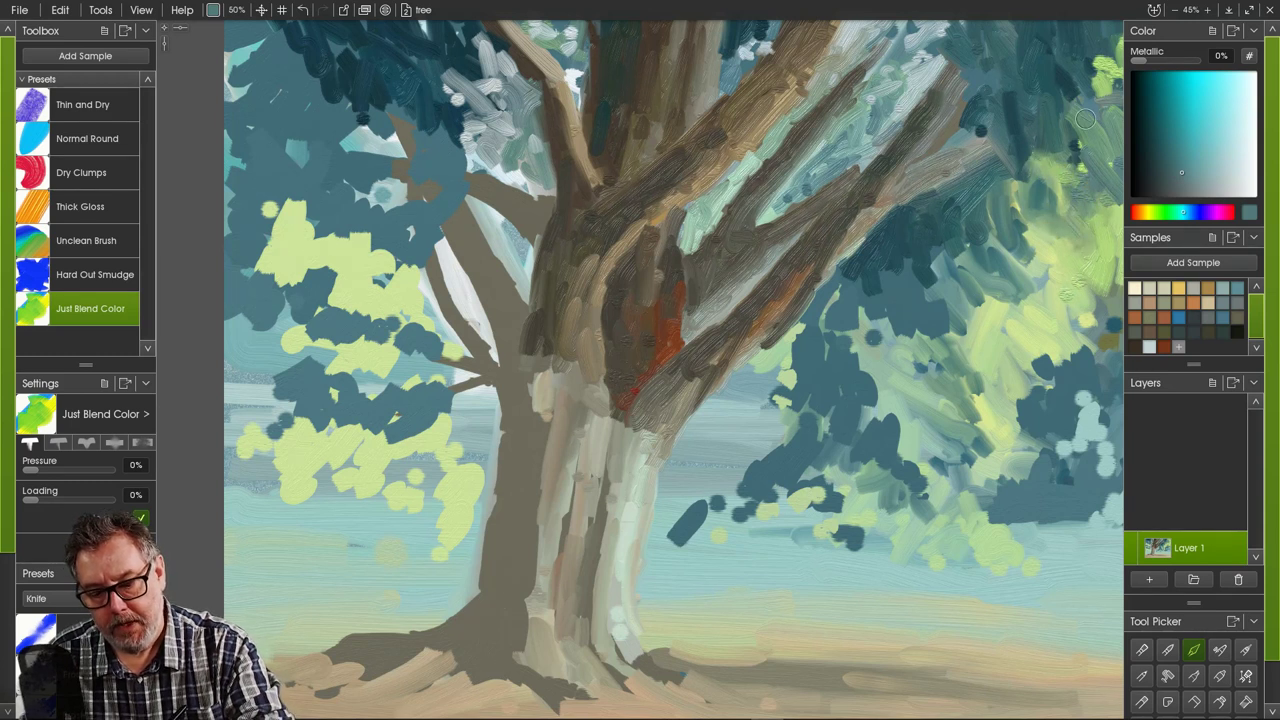
left_click_drag(1079, 150, 1076, 118)
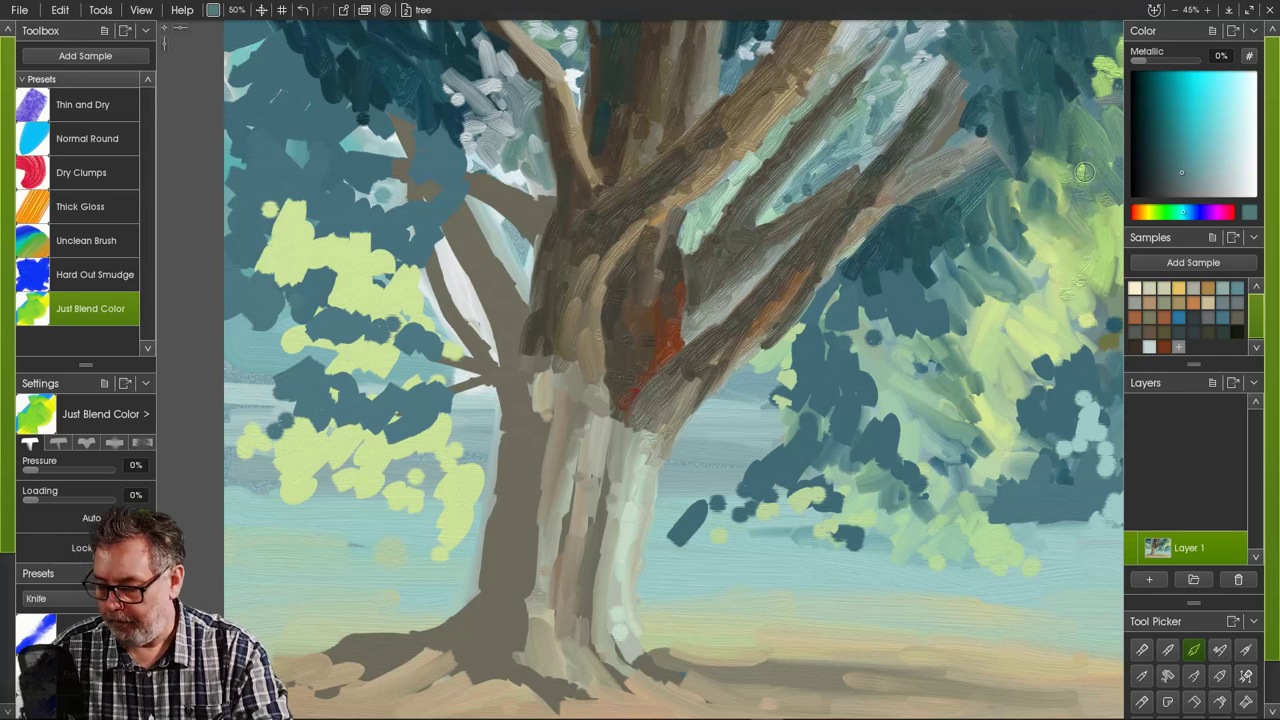
key("Tab")
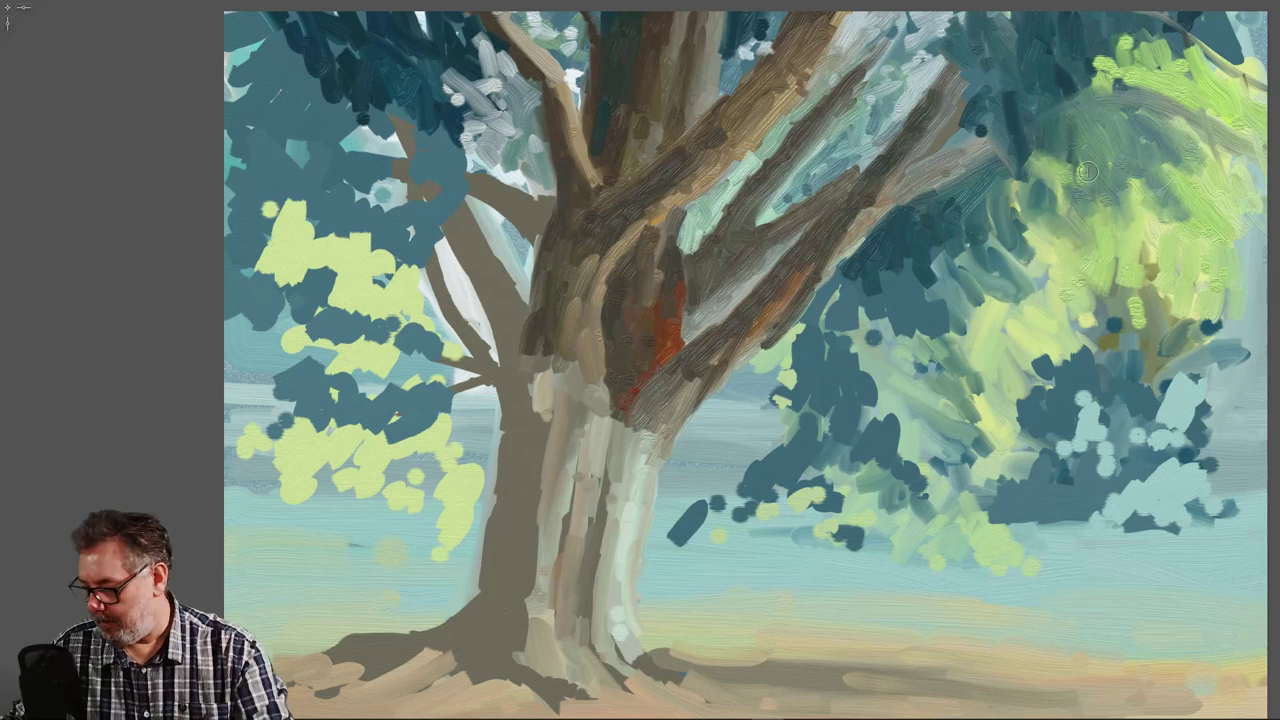
- Paint teal Thick Gloss strokes over the pale leaves beneath the lowest right-hand branch
key("Tab")
left_click(80, 207)
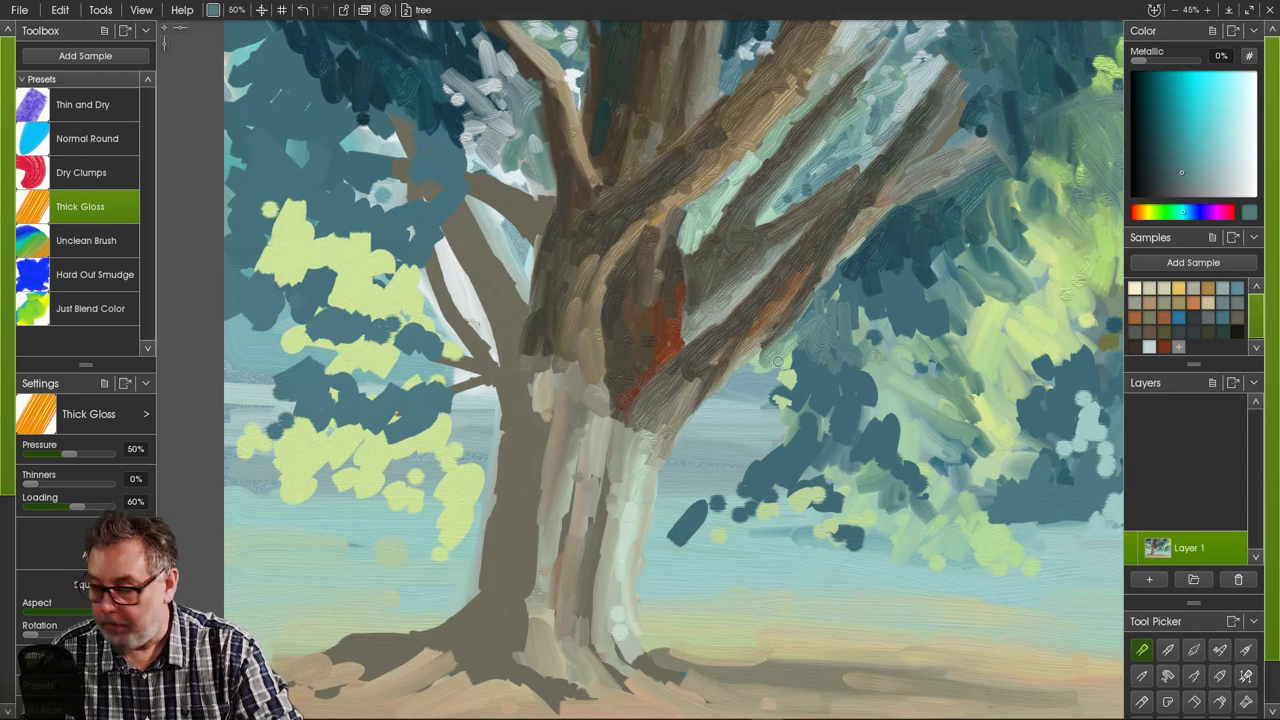
left_click_drag(780, 352, 815, 389)
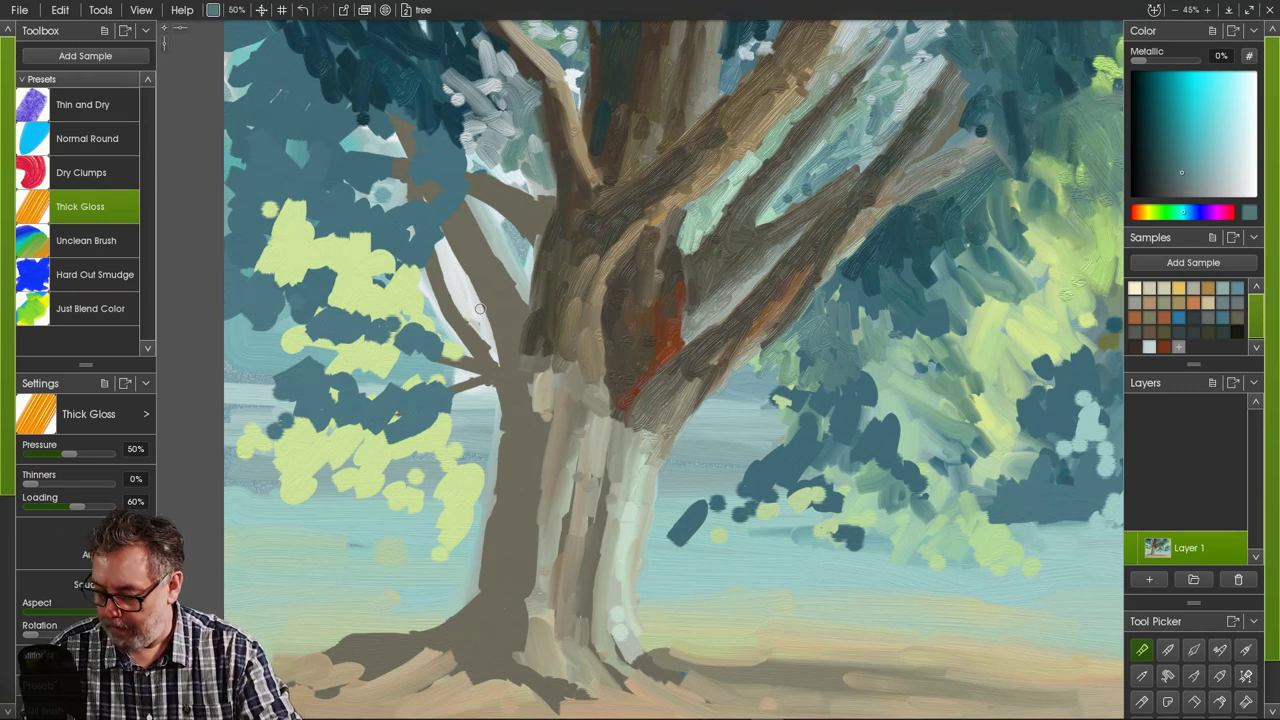
- Add a new layer and dab a near-white sky gap into the dark foliage beneath the lowest right-hand branch
left_click(902, 80, "alt")
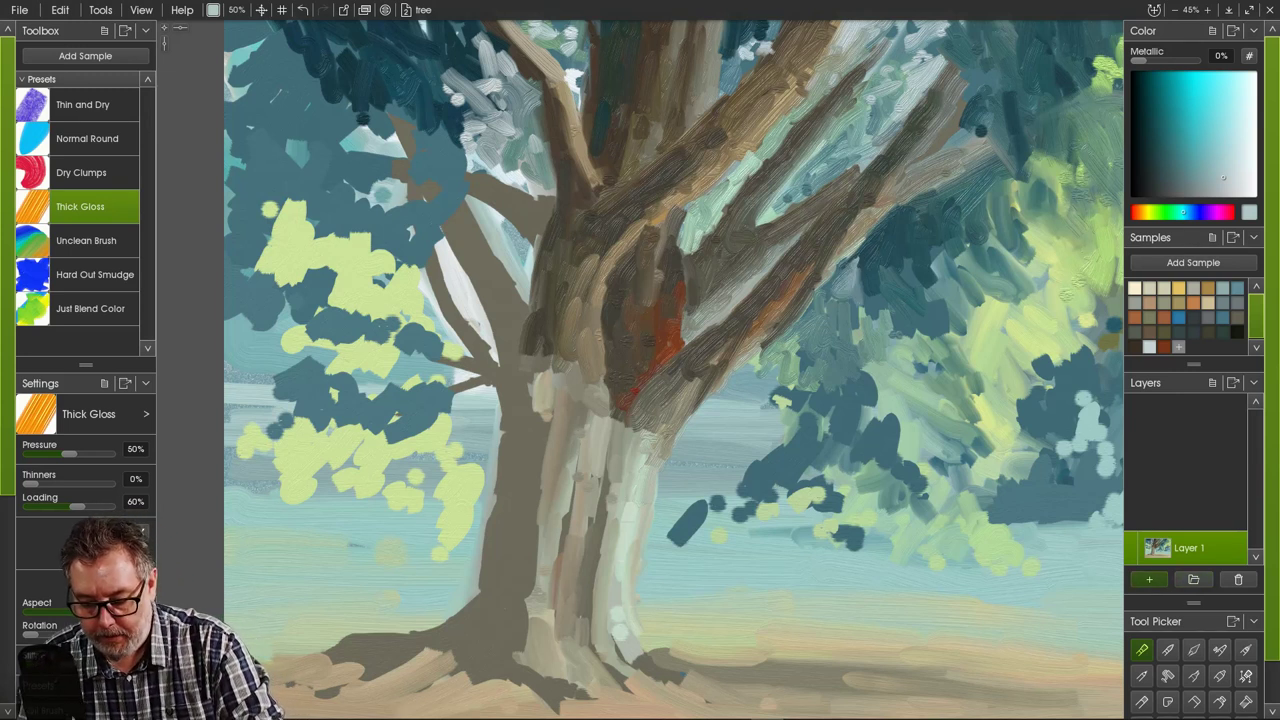
key("ctrl+shift+n")
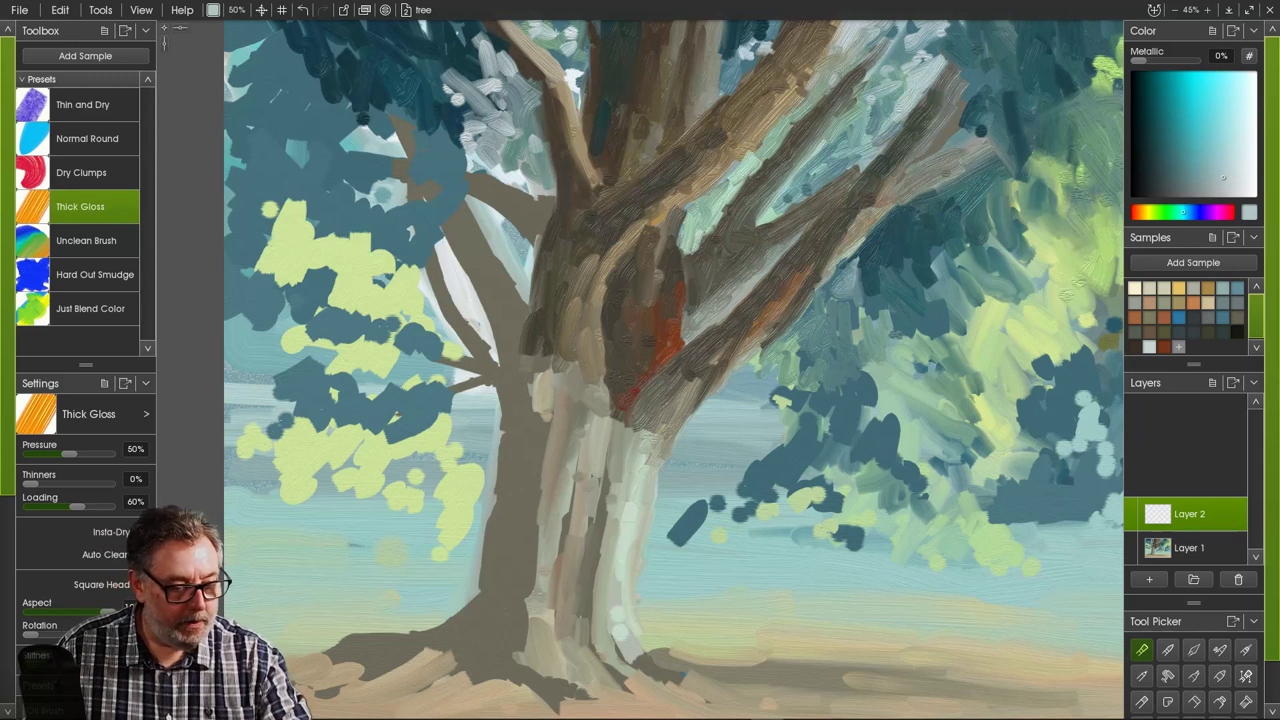
left_click(461, 286, "alt")
left_click(1250, 187)
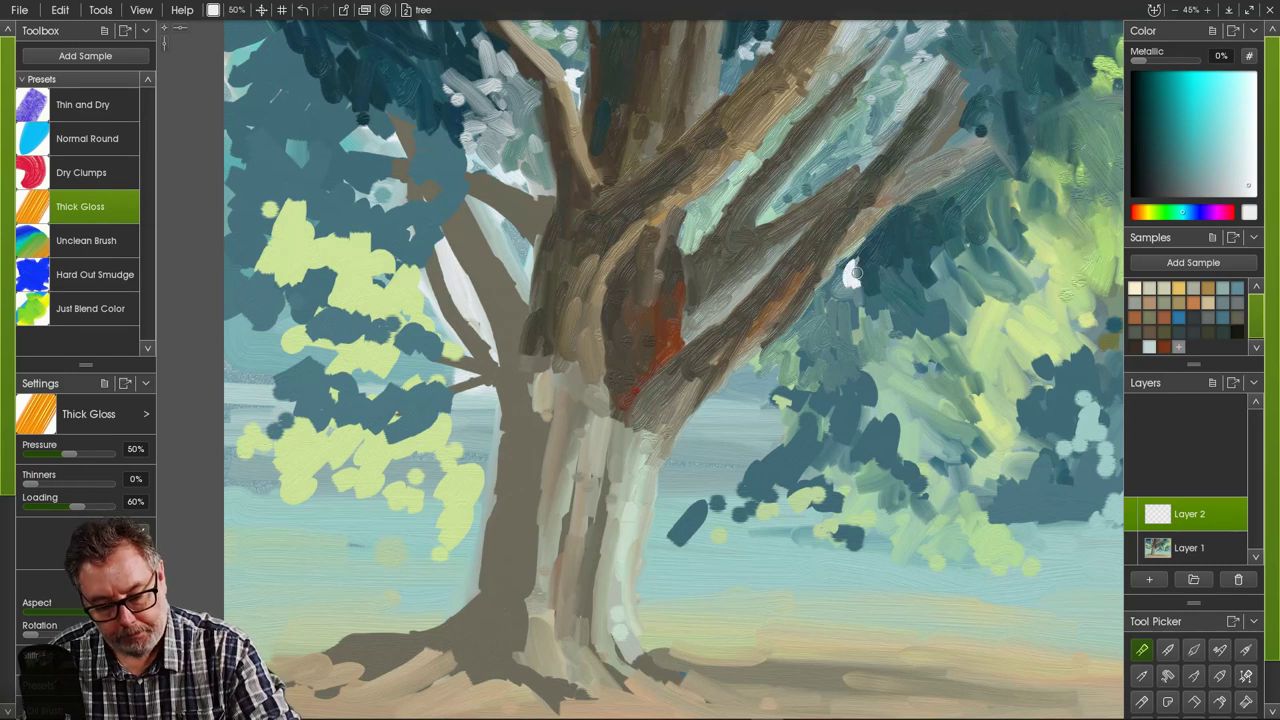
mouse_move(845, 278)
left_mouse_down()
mouse_move(851, 298)
mouse_move(880, 248)
mouse_move(866, 270)
left_mouse_up()
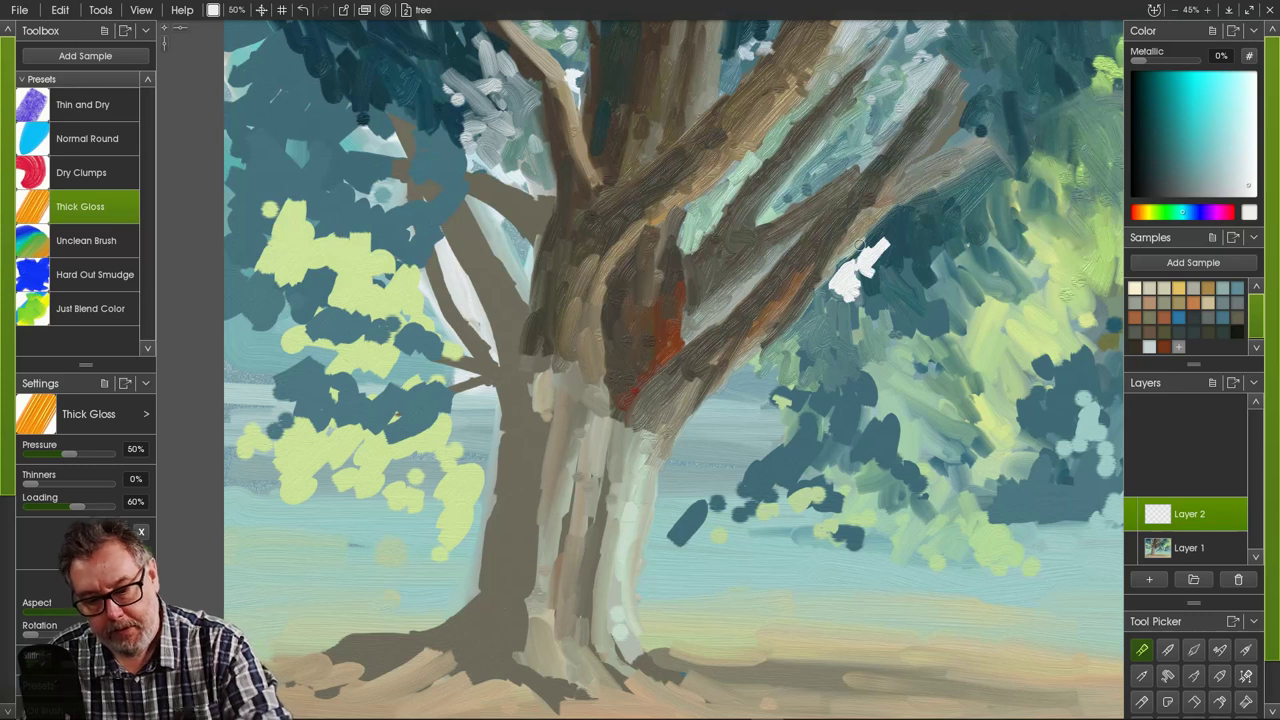
- Extend the sky gap along the branch's underside with pale blue-grey dabs and brighten the sky between the right-hand branches
left_click(1233, 171)
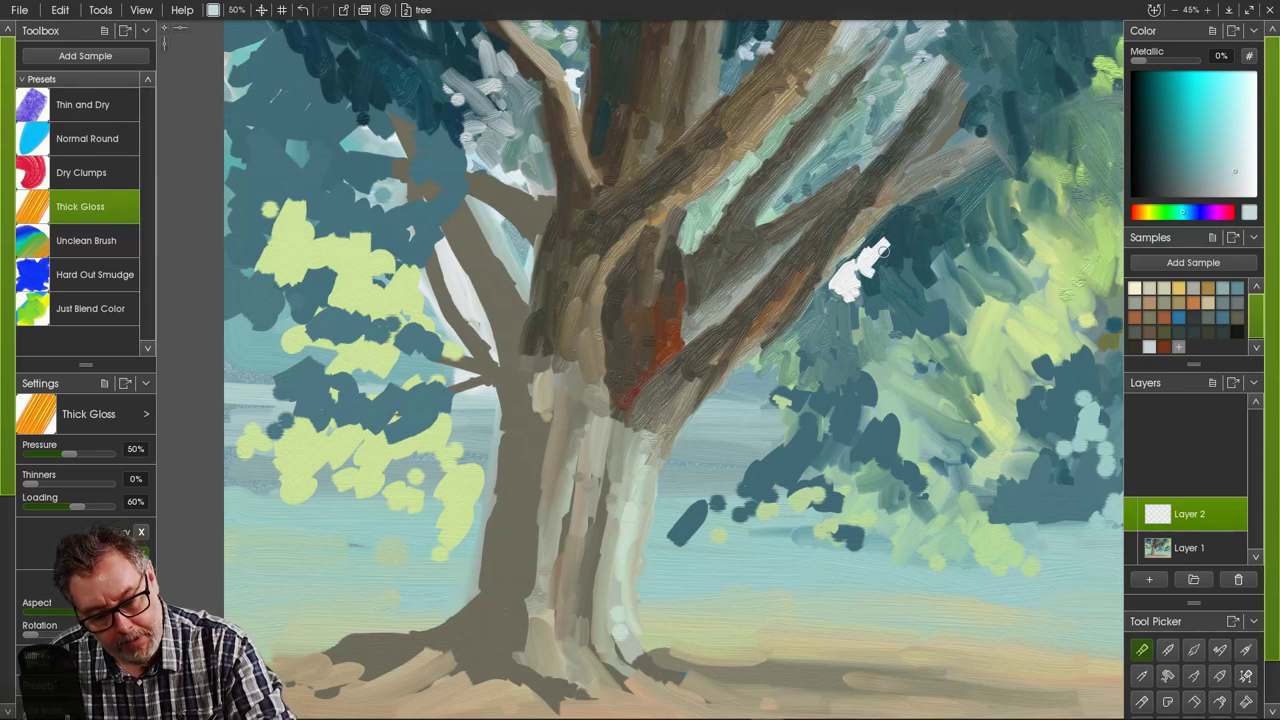
left_click_drag(883, 248, 872, 287)
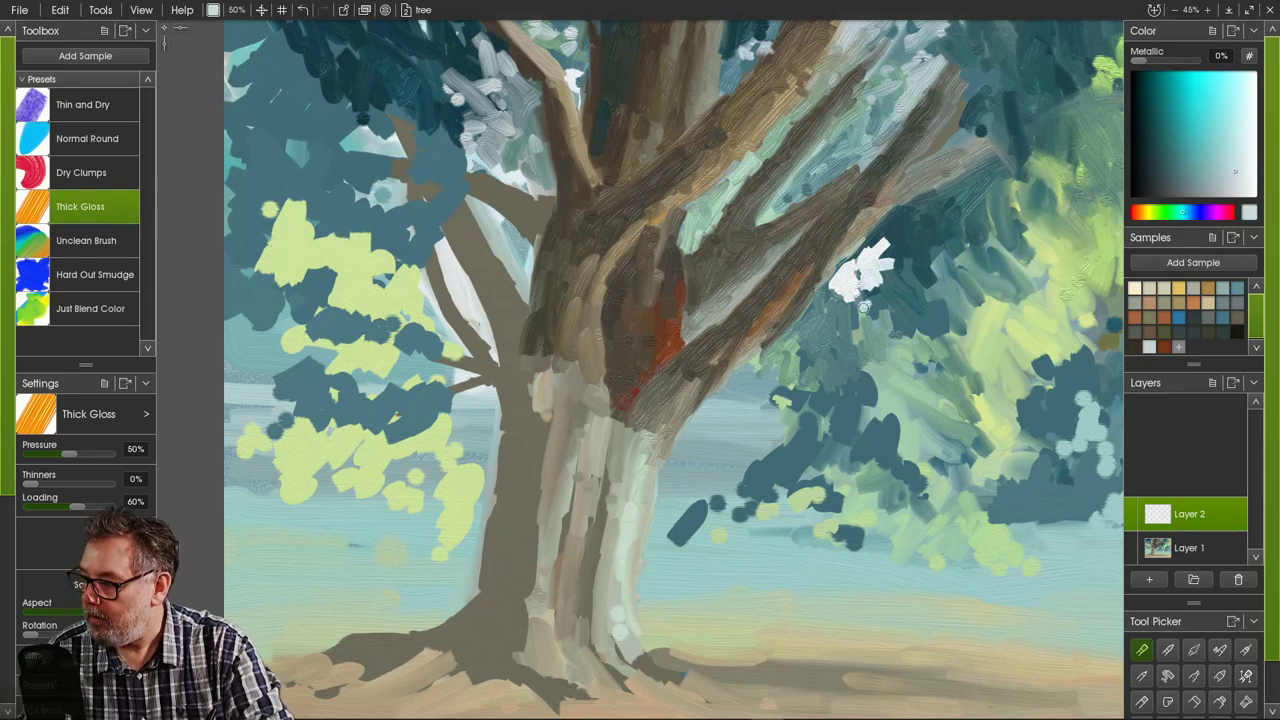
mouse_move(837, 300)
left_mouse_down()
mouse_move(812, 318)
mouse_move(852, 321)
left_mouse_up()
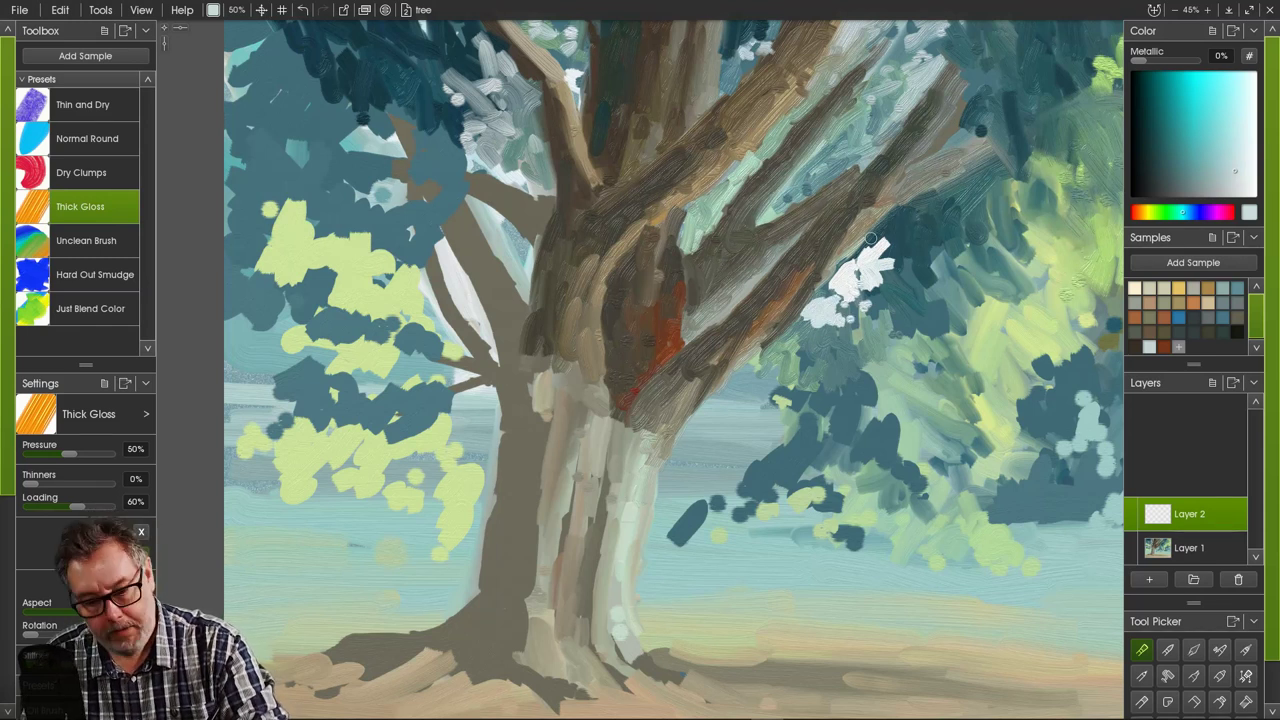
left_click_drag(871, 240, 896, 213)
mouse_move(907, 211)
left_mouse_down()
mouse_move(915, 270)
mouse_move(914, 240)
mouse_move(938, 243)
mouse_move(912, 248)
left_mouse_up()
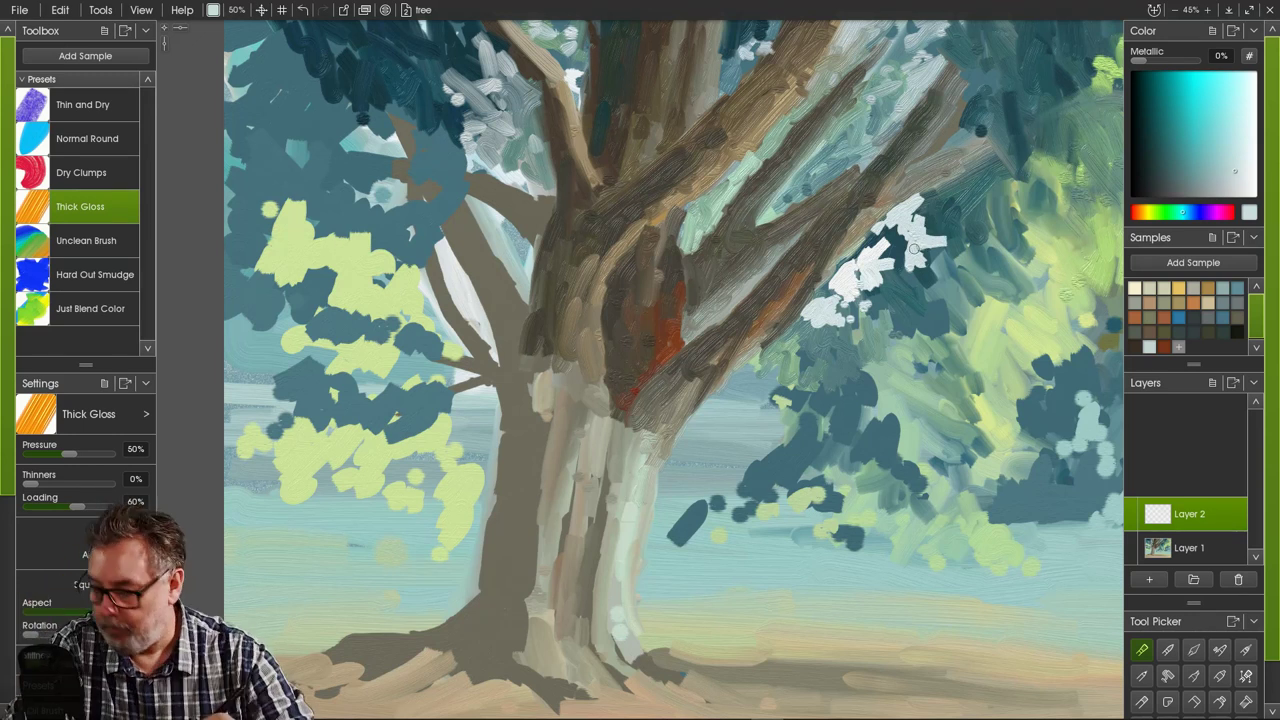
mouse_move(882, 225)
left_mouse_down()
mouse_move(851, 275)
mouse_move(882, 316)
mouse_move(906, 272)
mouse_move(901, 297)
mouse_move(884, 298)
mouse_move(908, 275)
mouse_move(893, 288)
mouse_move(891, 267)
mouse_move(902, 300)
mouse_move(935, 312)
left_mouse_up()
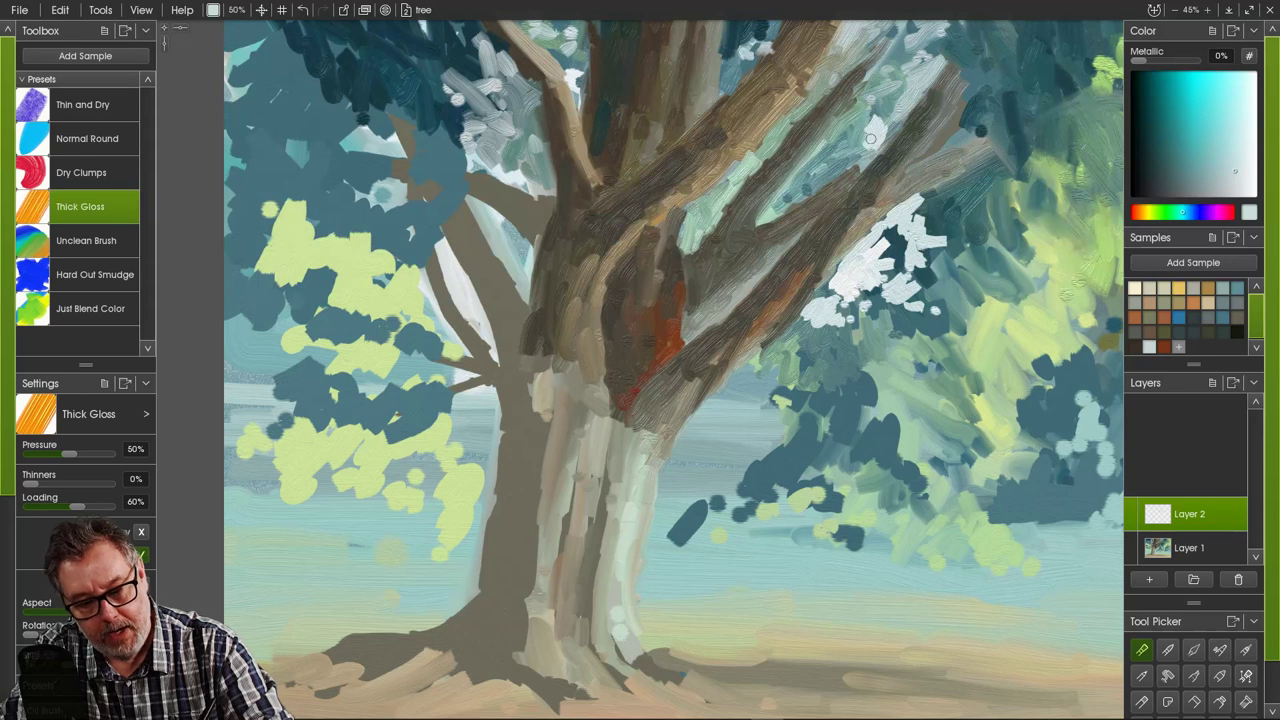
mouse_move(863, 139)
left_mouse_down()
mouse_move(868, 154)
mouse_move(829, 171)
left_mouse_up()
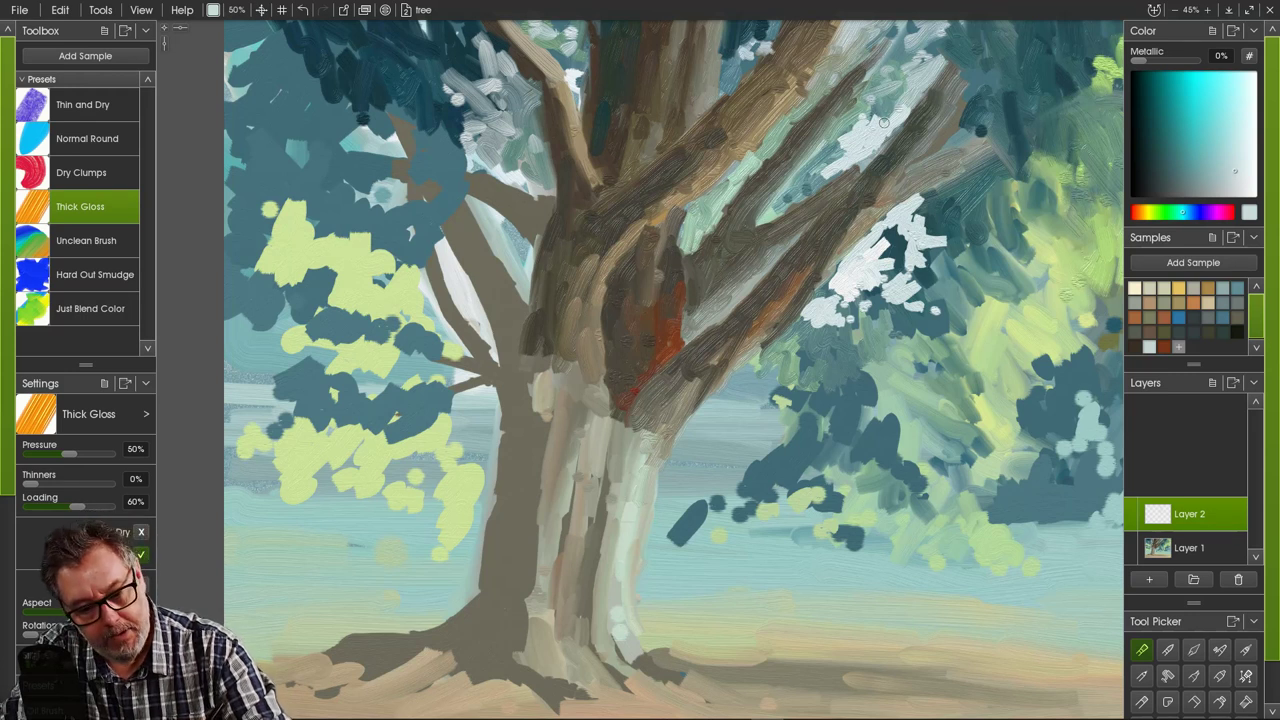
left_click_drag(842, 146, 779, 197)
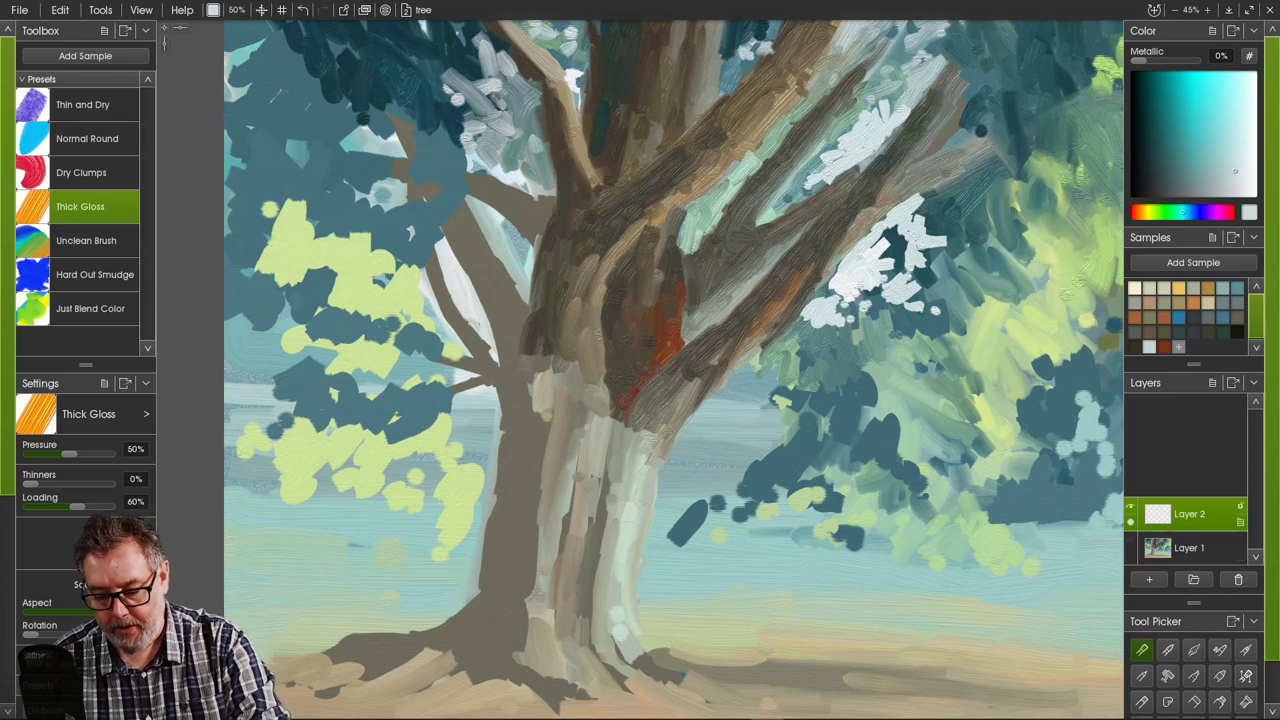
- Merge Layer 2 down into Layer 1 and save the painting
right_click(1190, 514)
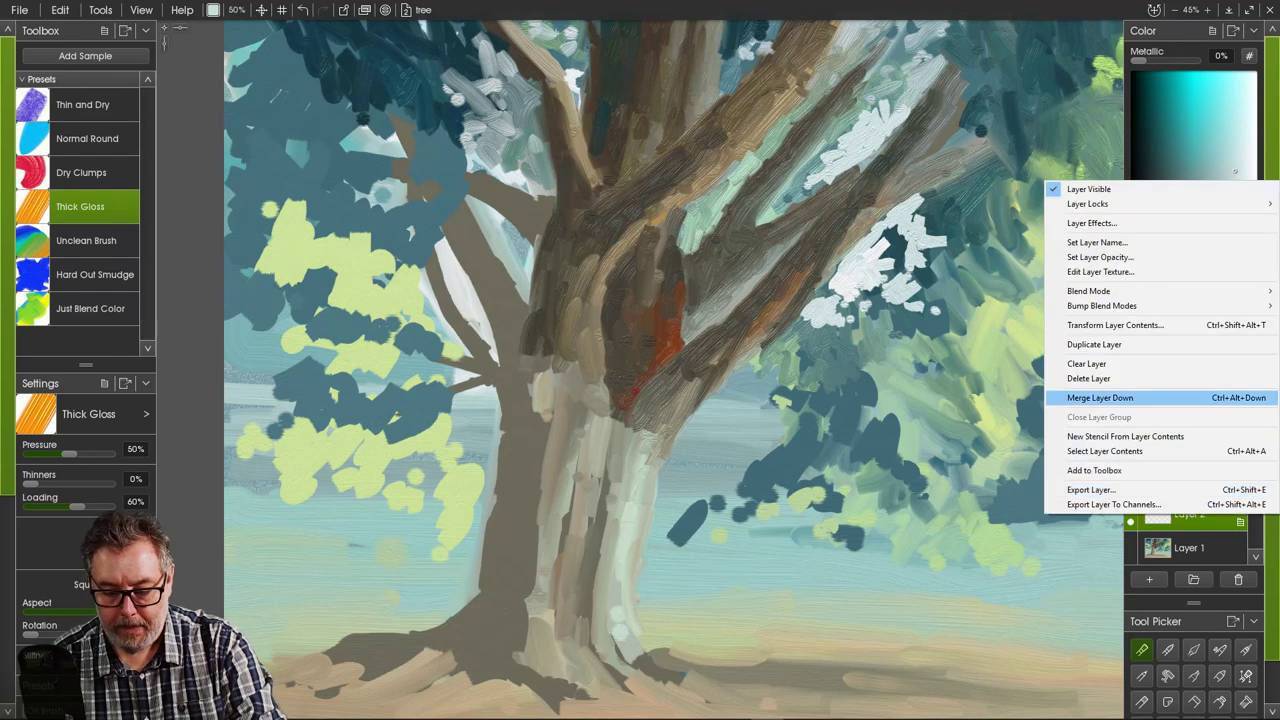
left_click(1080, 397)
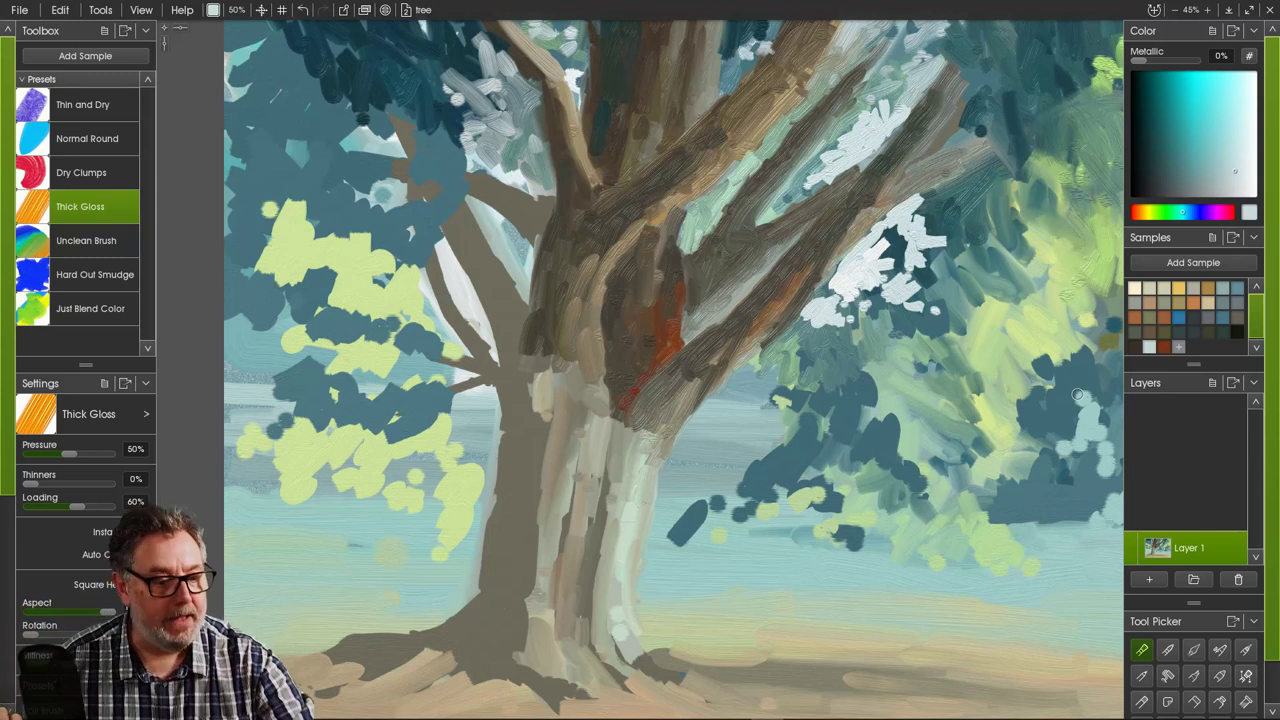
left_click(19, 9)
left_click(50, 82)
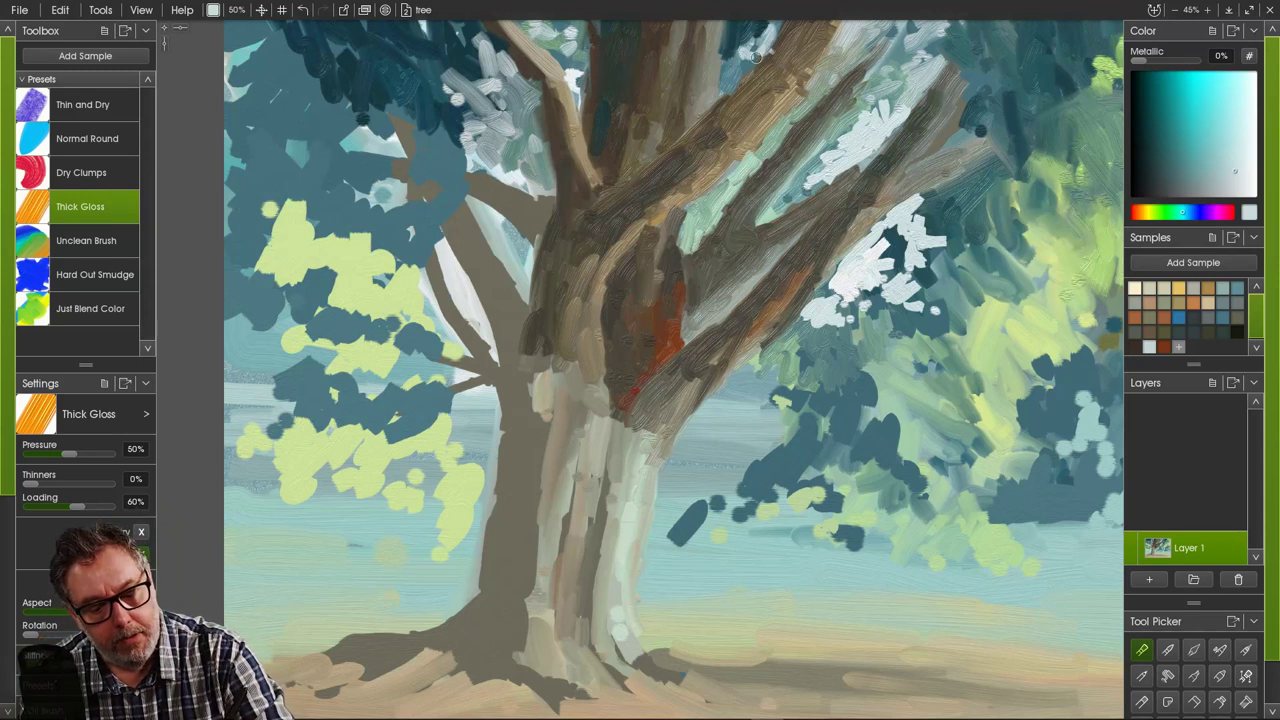
- Break up the bright sky patches between and beneath the right-hand branches with muted blue-green strokes sampled from the canvas
left_click(895, 128, "alt")
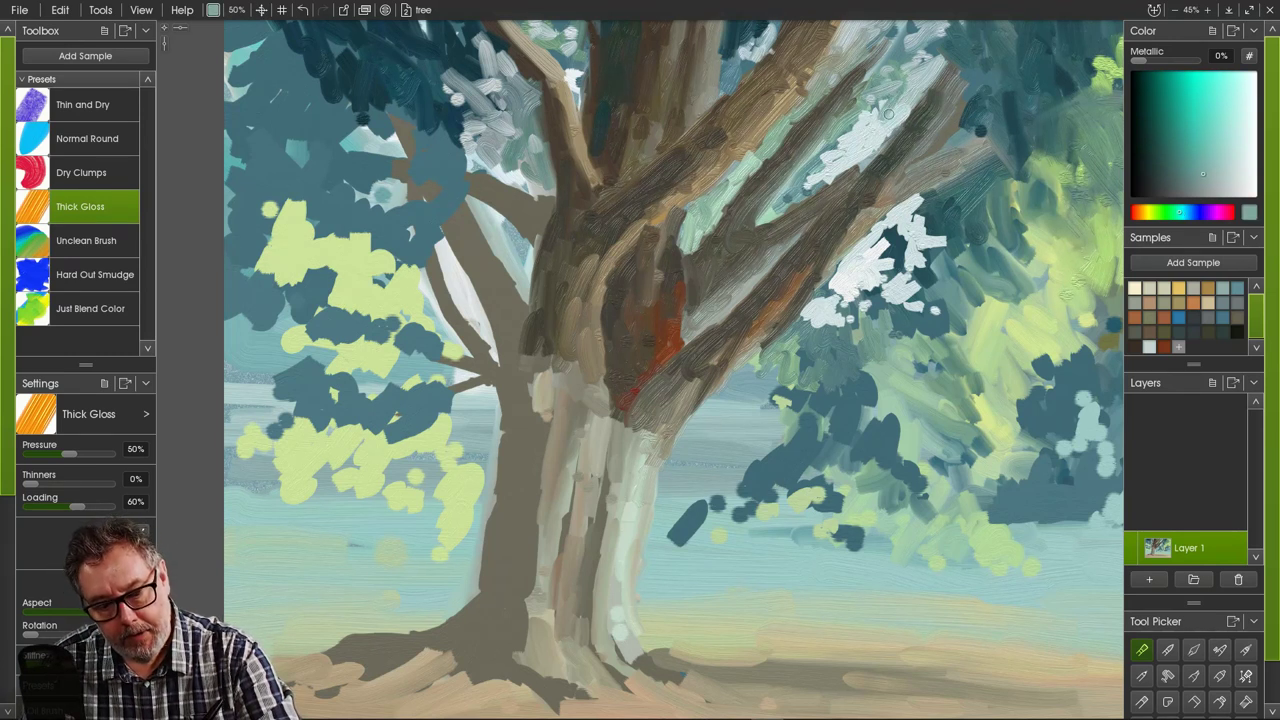
mouse_move(888, 113)
left_mouse_down()
mouse_move(866, 112)
mouse_move(845, 145)
mouse_move(846, 127)
mouse_move(802, 192)
left_mouse_up()
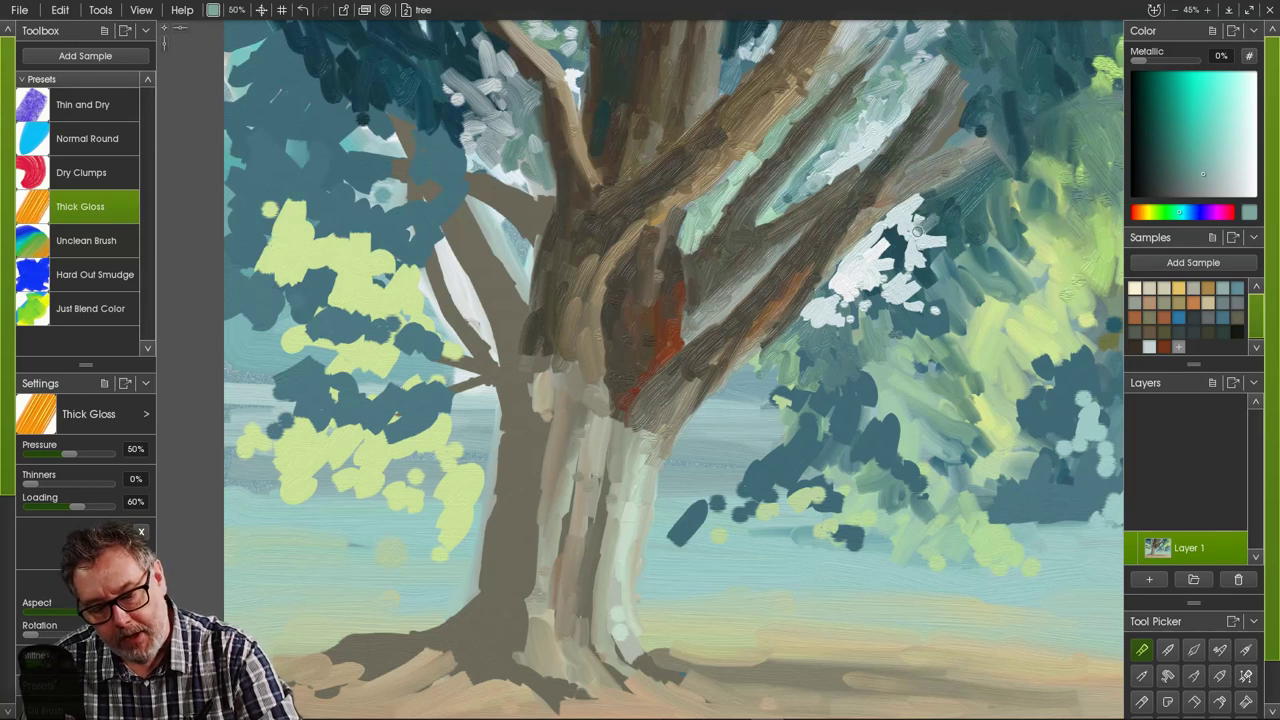
mouse_move(918, 231)
left_mouse_down()
mouse_move(936, 270)
mouse_move(923, 237)
mouse_move(931, 278)
mouse_move(927, 259)
mouse_move(931, 269)
mouse_move(905, 268)
mouse_move(901, 226)
mouse_move(905, 237)
mouse_move(939, 207)
mouse_move(917, 213)
mouse_move(918, 199)
mouse_move(958, 246)
mouse_move(934, 244)
mouse_move(952, 267)
mouse_move(962, 238)
mouse_move(979, 296)
mouse_move(947, 271)
mouse_move(969, 243)
mouse_move(941, 253)
mouse_move(958, 263)
mouse_move(938, 268)
mouse_move(956, 296)
left_mouse_up()
- Trim the sky gap beneath the lowest right-hand branch with dark teal leaf strokes sampled from the nearby foliage
left_click(927, 315, "alt")
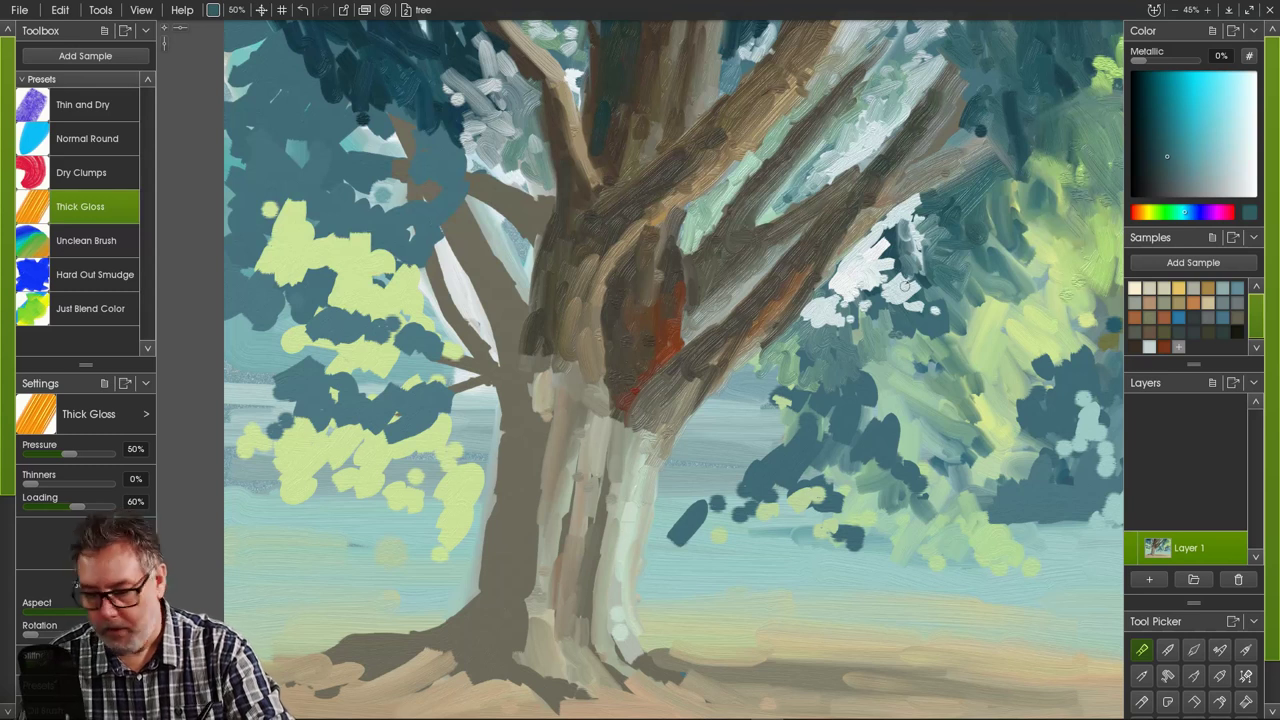
mouse_move(906, 284)
left_mouse_down()
mouse_move(892, 274)
mouse_move(903, 303)
mouse_move(926, 306)
mouse_move(915, 325)
mouse_move(871, 297)
mouse_move(881, 273)
mouse_move(859, 300)
mouse_move(847, 295)
left_mouse_up()
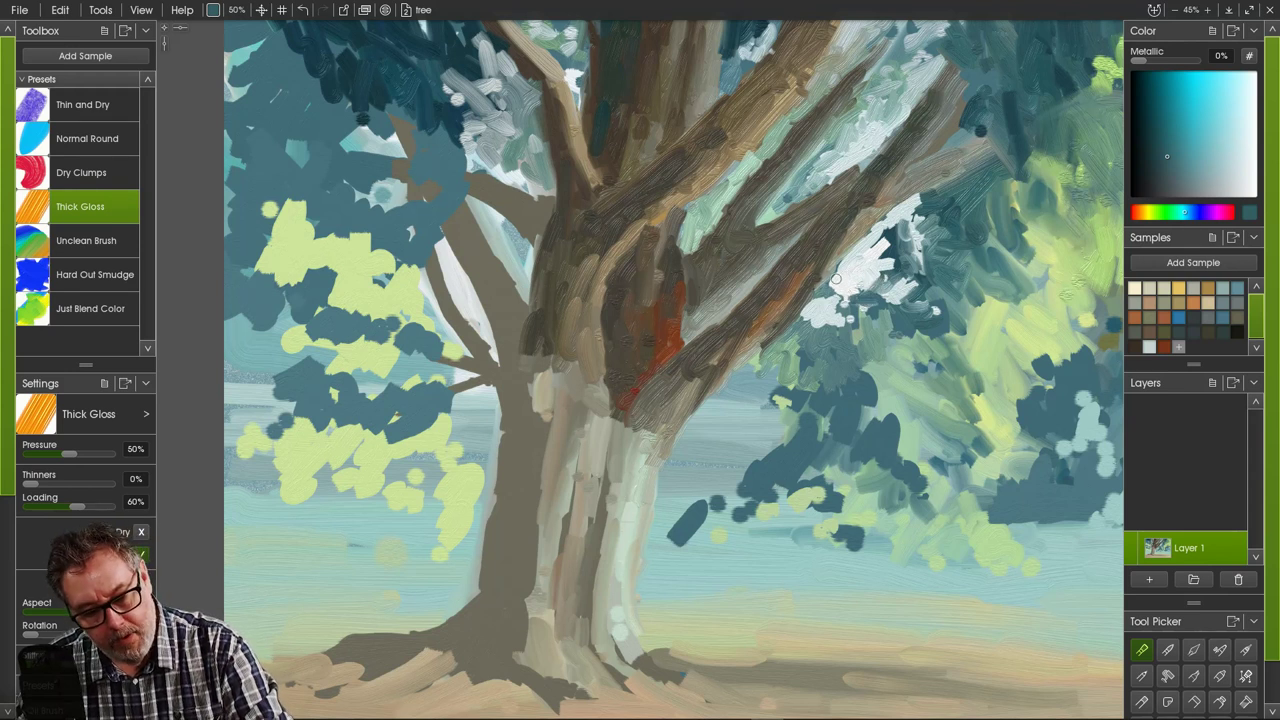
right_click(836, 324)
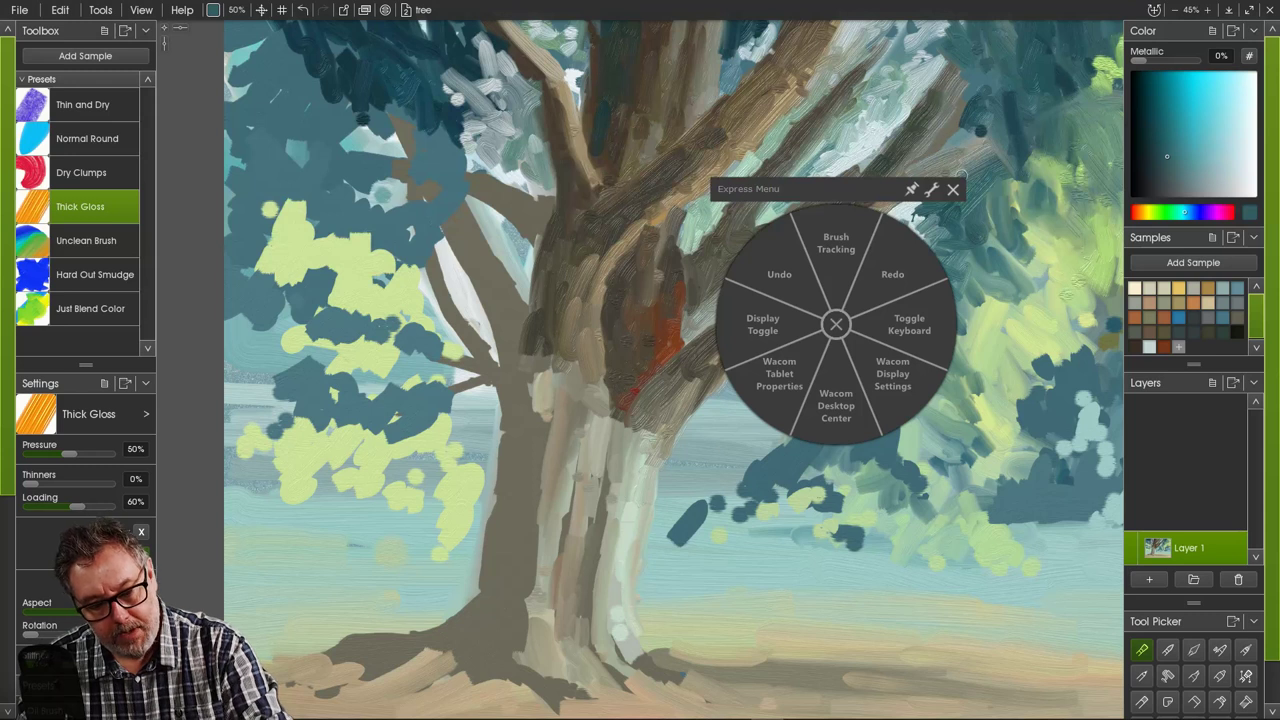
left_click(836, 323)
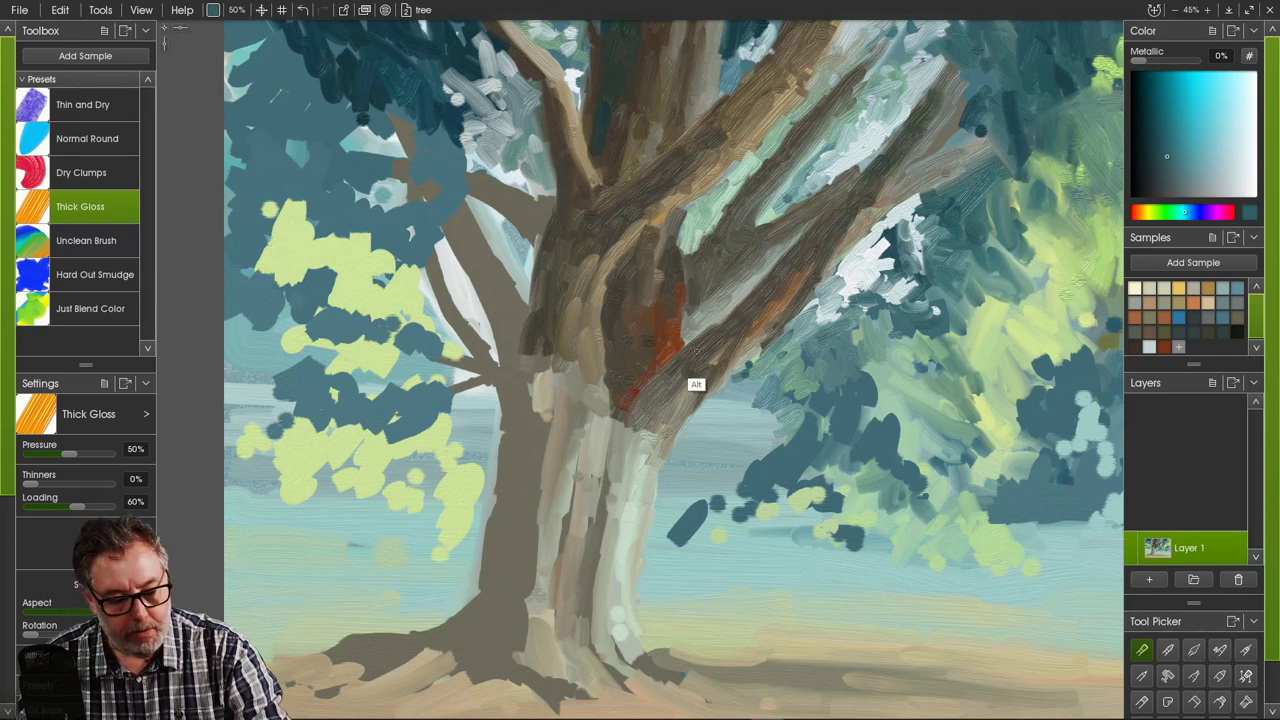
- Paint thin grey-brown twigs curving down from the lowest right-hand branch through the sky gap and foliage, reducing the brush size to 33%
left_click(690, 388, "alt")
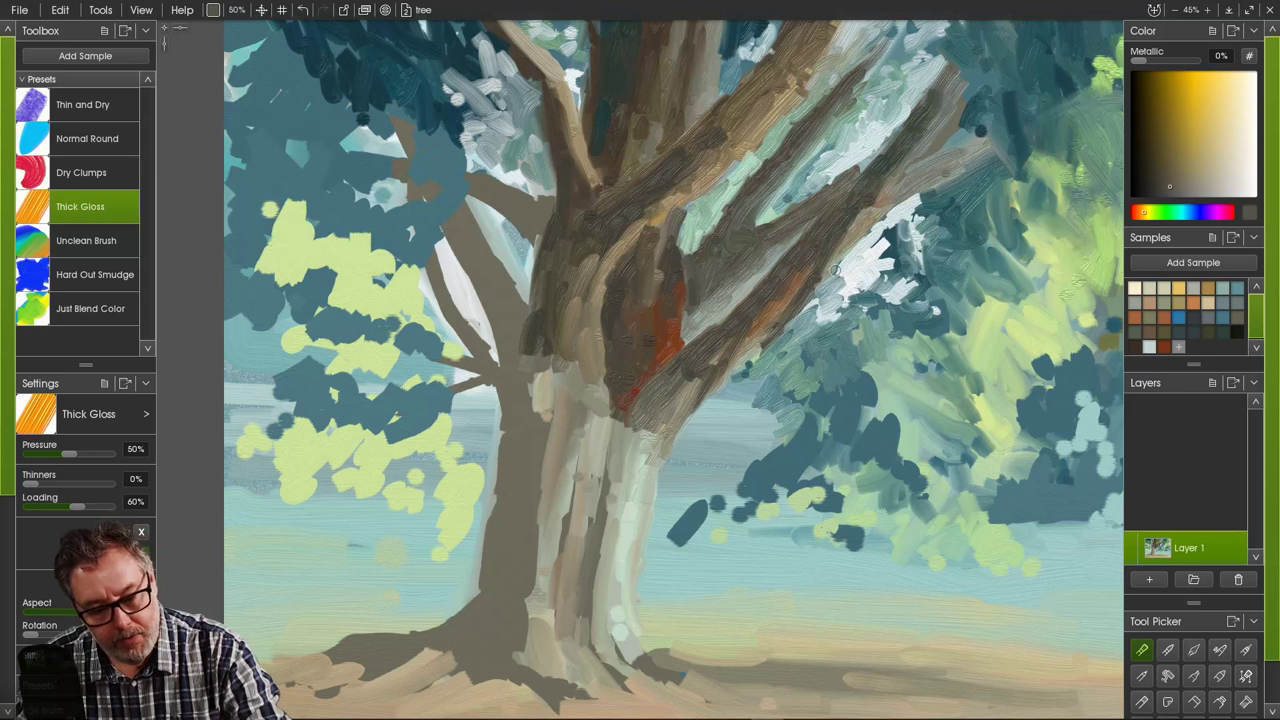
mouse_move(840, 266)
left_mouse_down()
mouse_move(883, 312)
mouse_move(836, 256)
mouse_move(884, 314)
left_mouse_up()
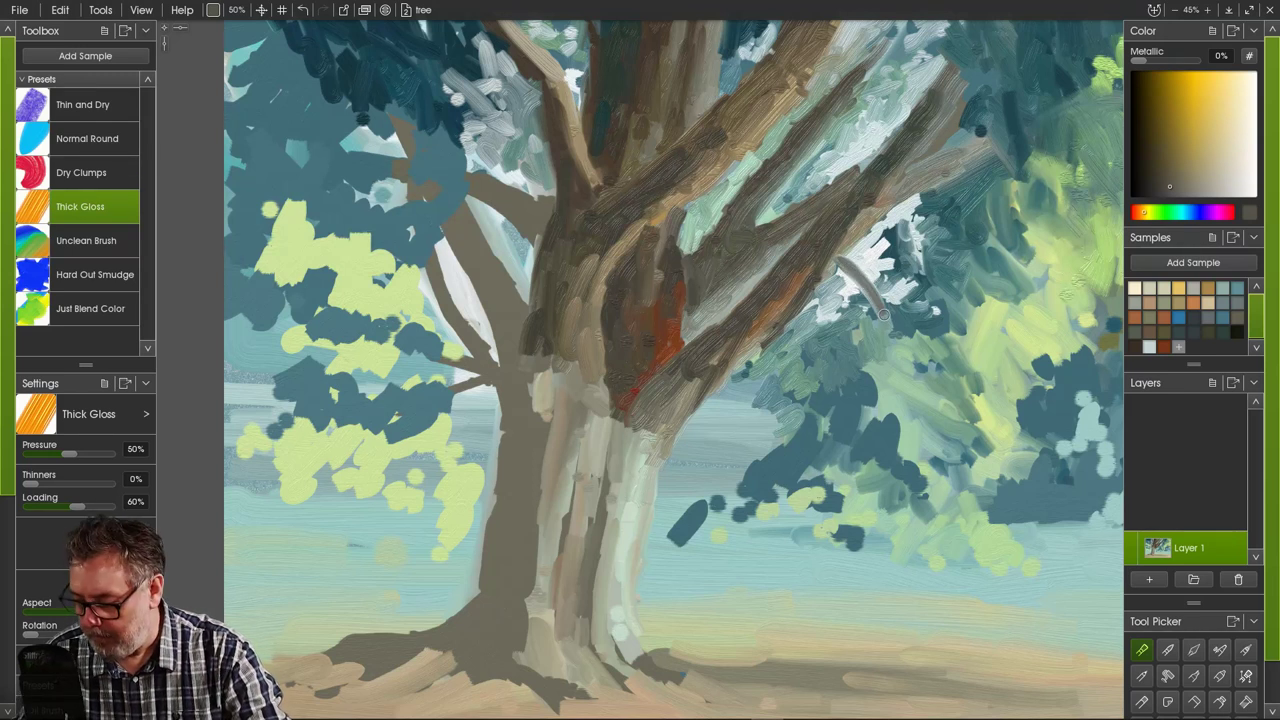
key("[")
key("[")
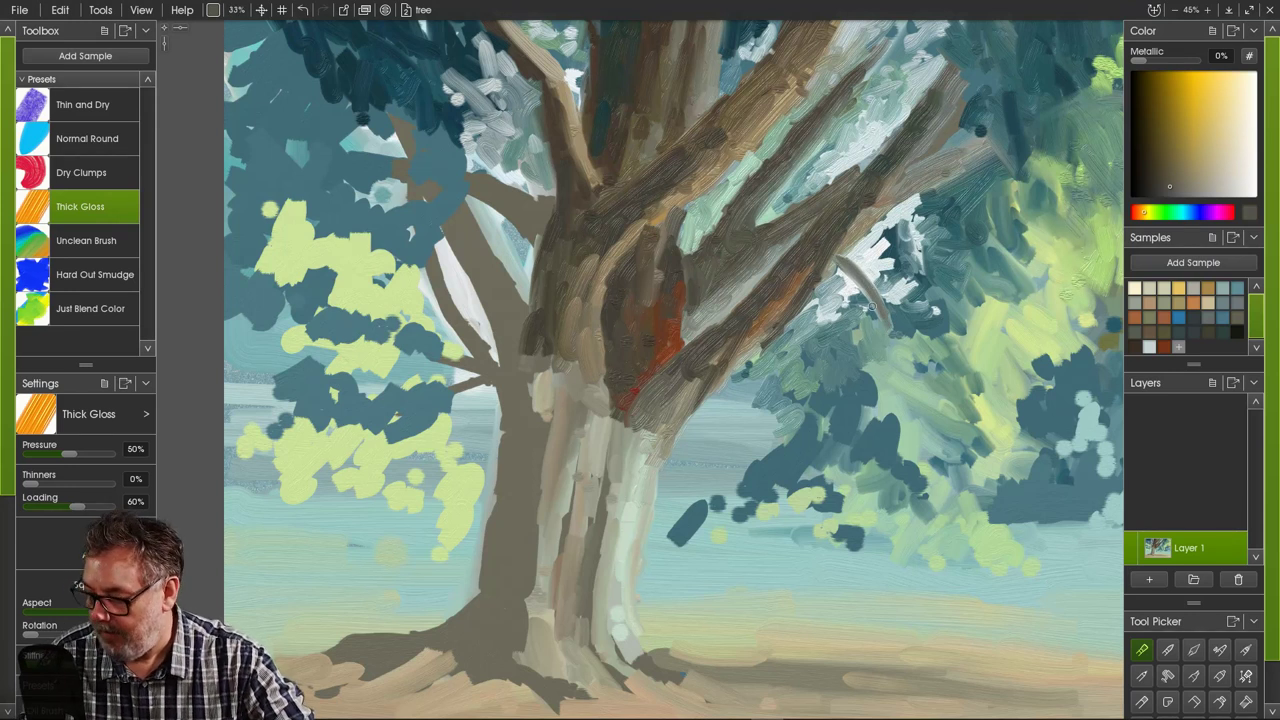
mouse_move(875, 287)
left_mouse_down()
mouse_move(1007, 485)
mouse_move(1010, 516)
mouse_move(901, 334)
mouse_move(1014, 504)
left_mouse_up()
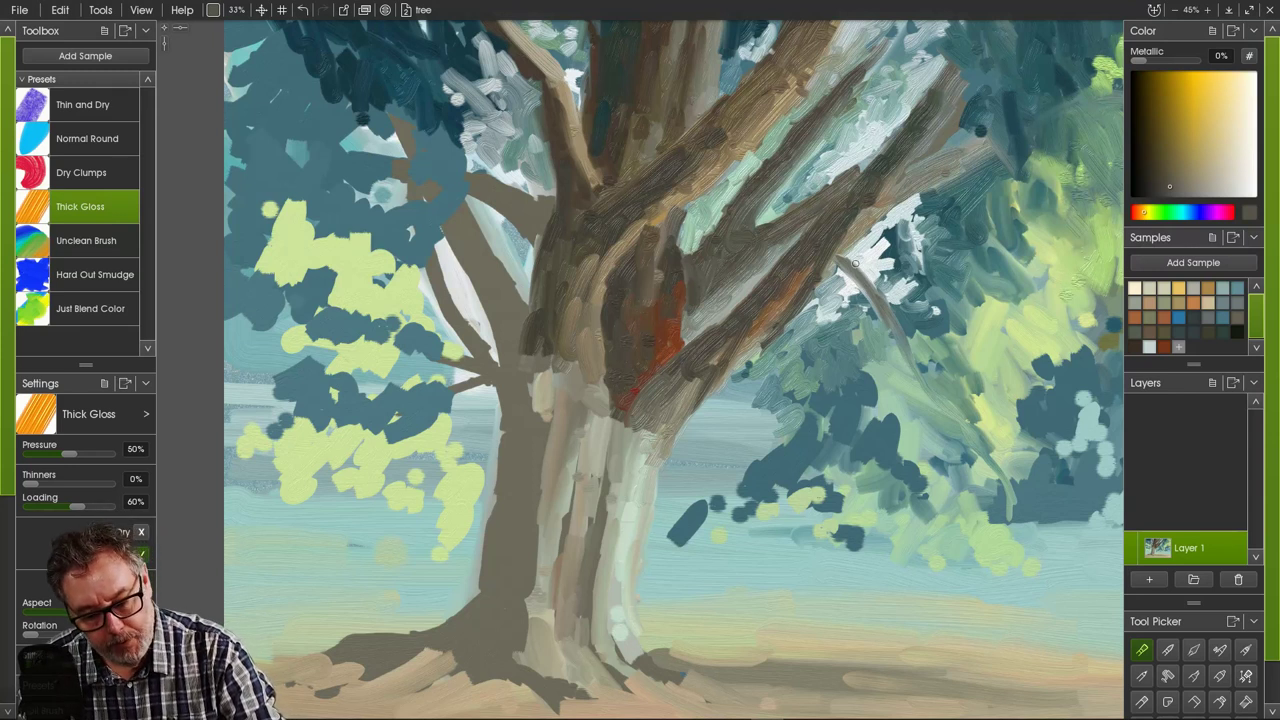
mouse_move(855, 264)
left_mouse_down()
mouse_move(943, 309)
mouse_move(1020, 381)
mouse_move(1049, 425)
left_mouse_up()
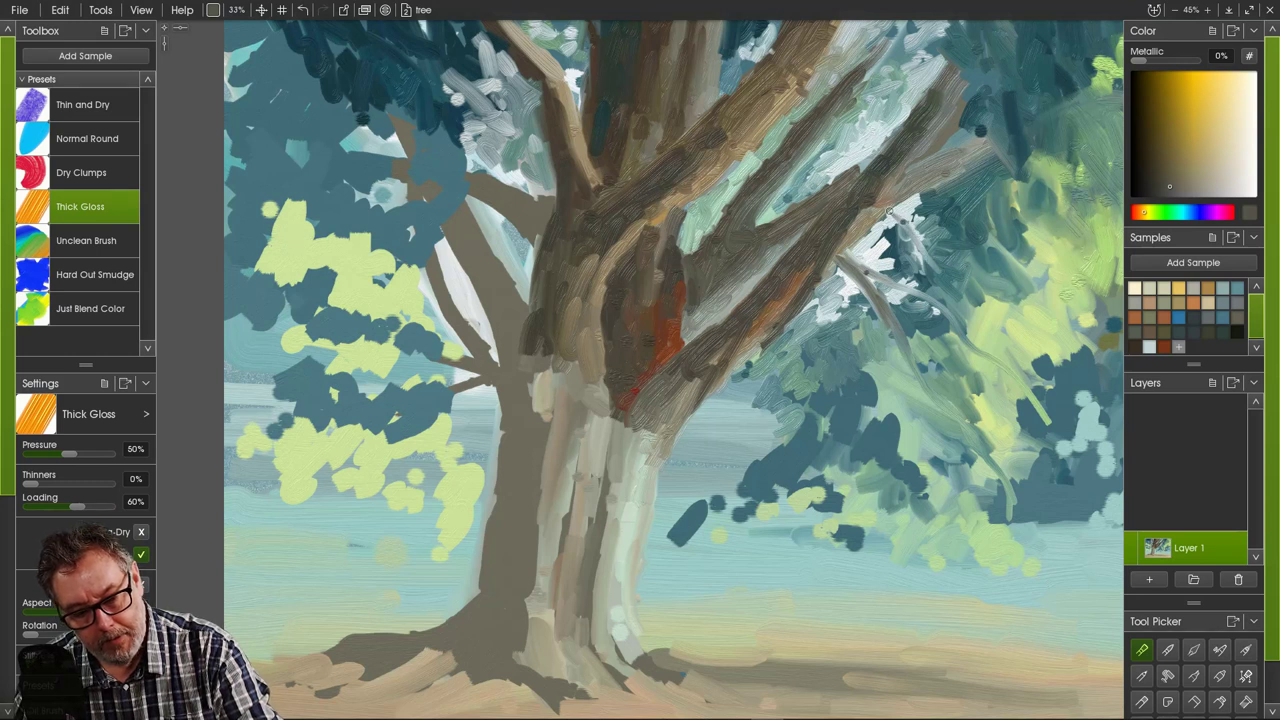
left_click_drag(889, 211, 977, 301)
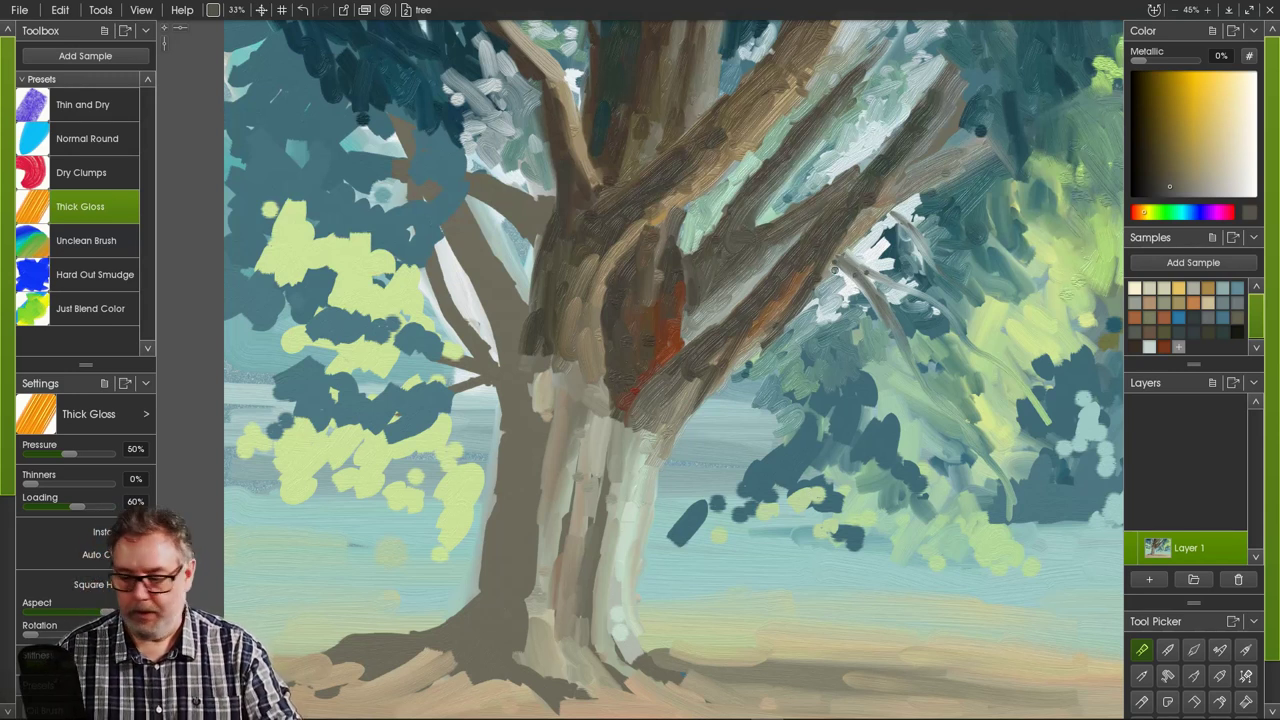
- Strengthen the thin twigs curving down from the lowest right-hand branch with grey-brown and darker brown strokes sampled from the trunk
mouse_move(888, 313)
left_mouse_down()
mouse_move(951, 442)
mouse_move(933, 401)
mouse_move(1014, 480)
mouse_move(1036, 514)
left_mouse_up()
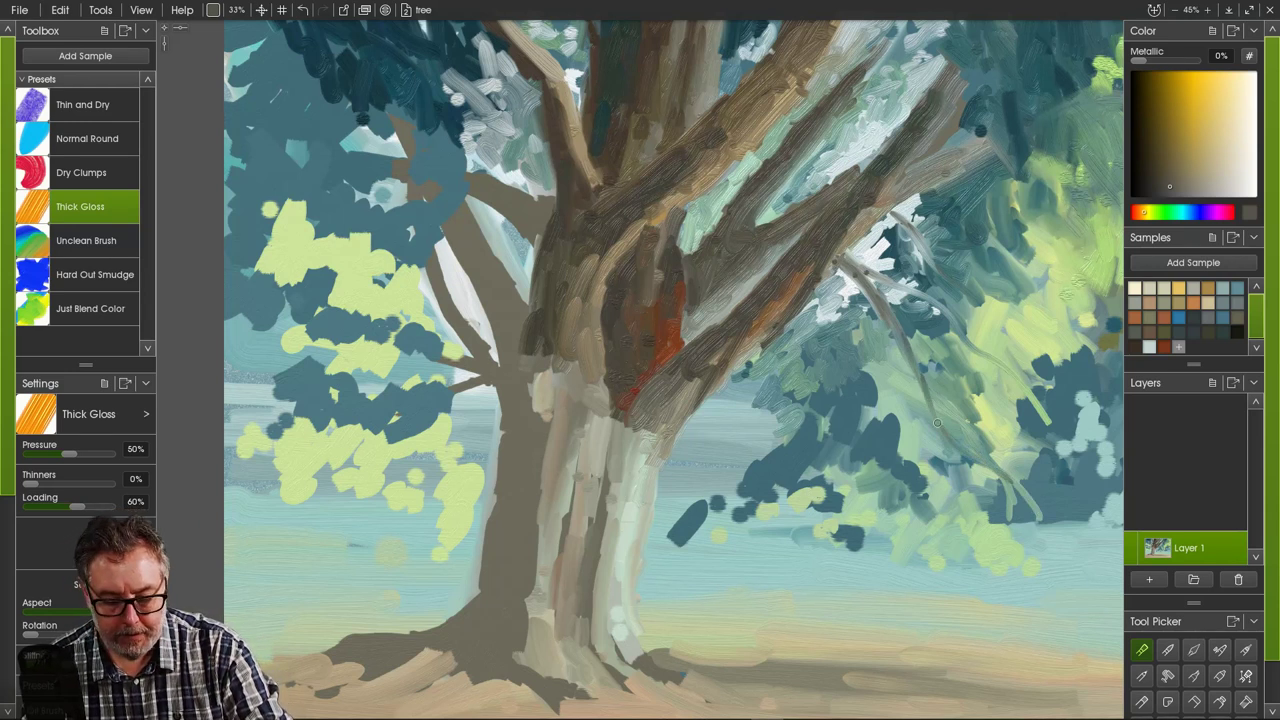
left_click_drag(900, 356, 963, 458)
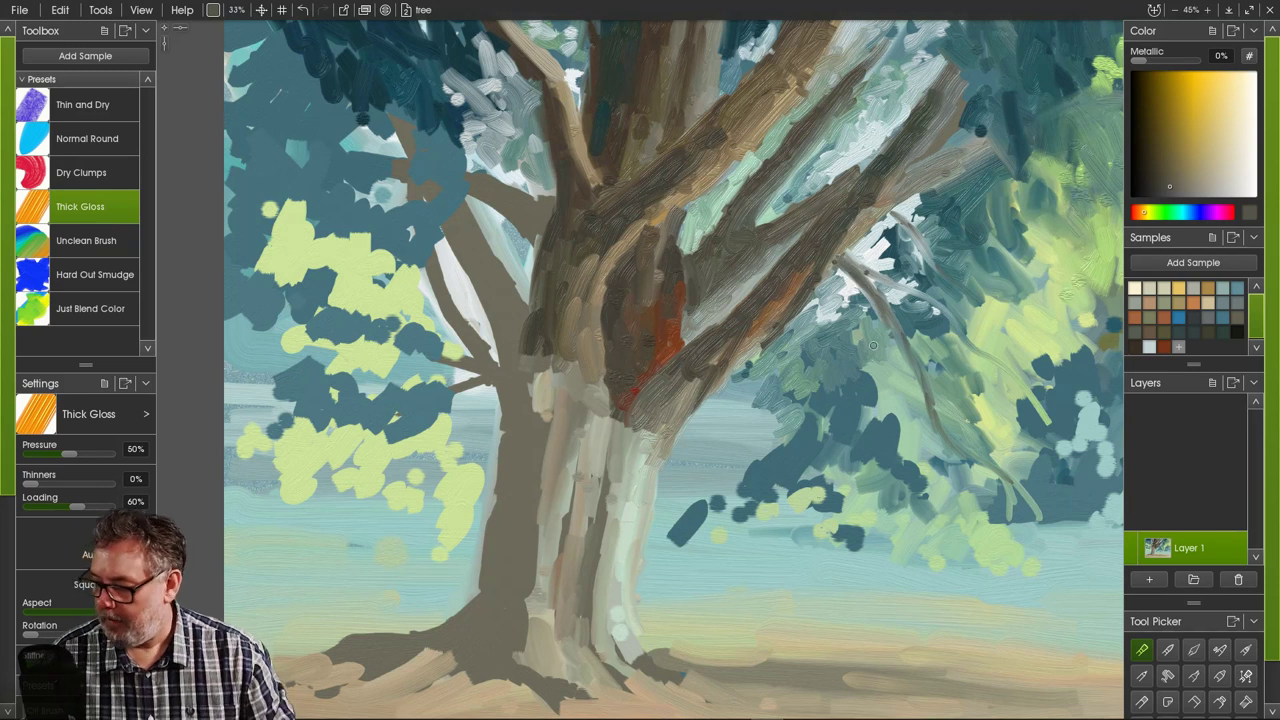
left_click(596, 224, "alt")
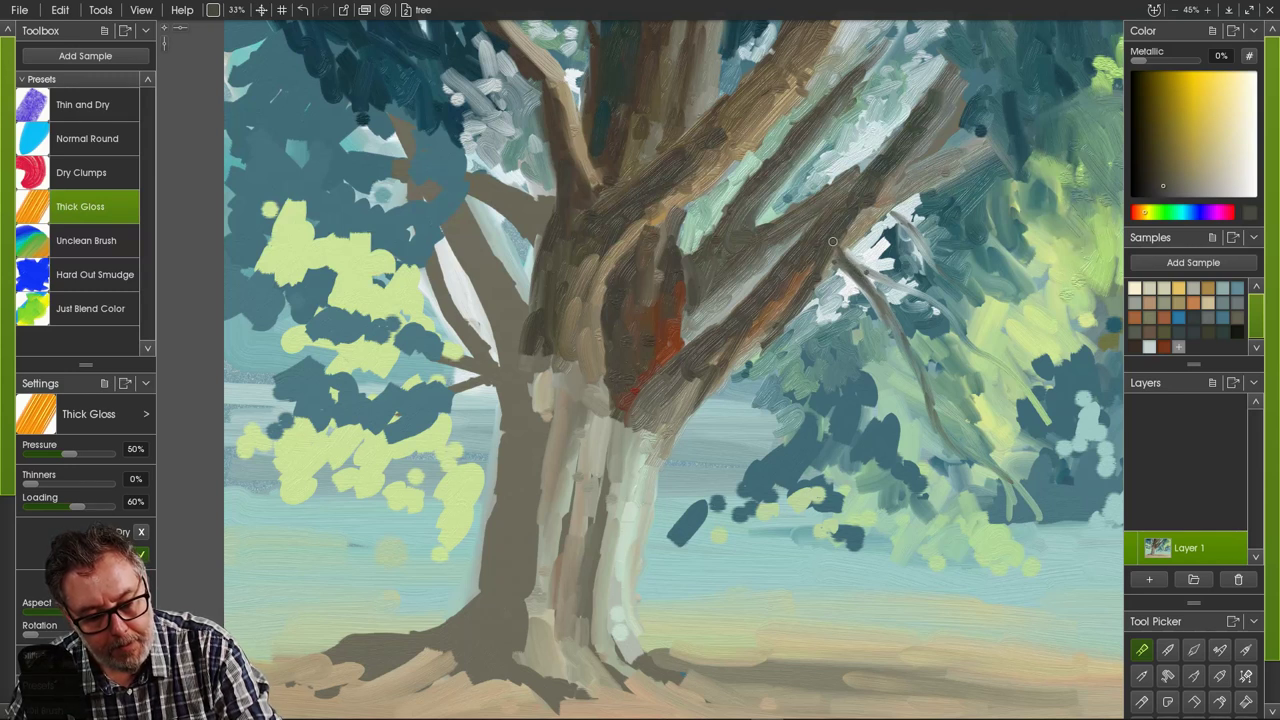
mouse_move(863, 278)
left_mouse_down()
mouse_move(910, 345)
mouse_move(905, 336)
mouse_move(948, 443)
left_mouse_up()
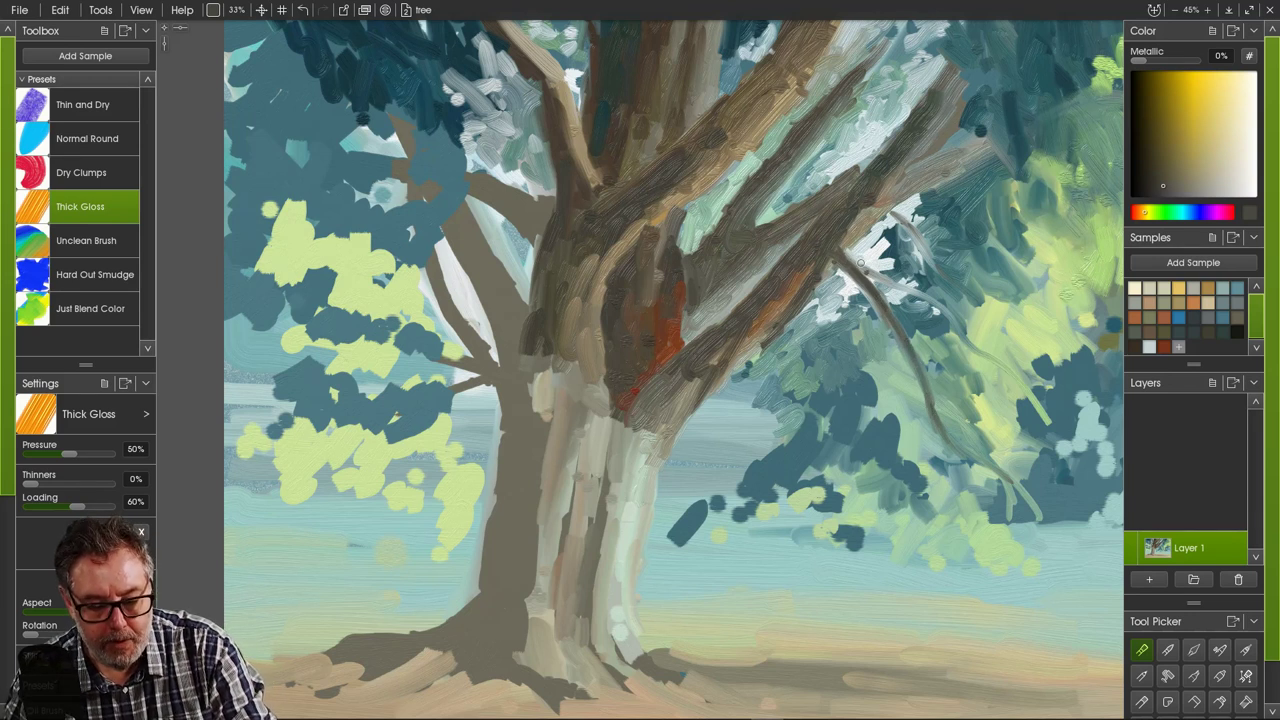
left_click_drag(847, 256, 952, 321)
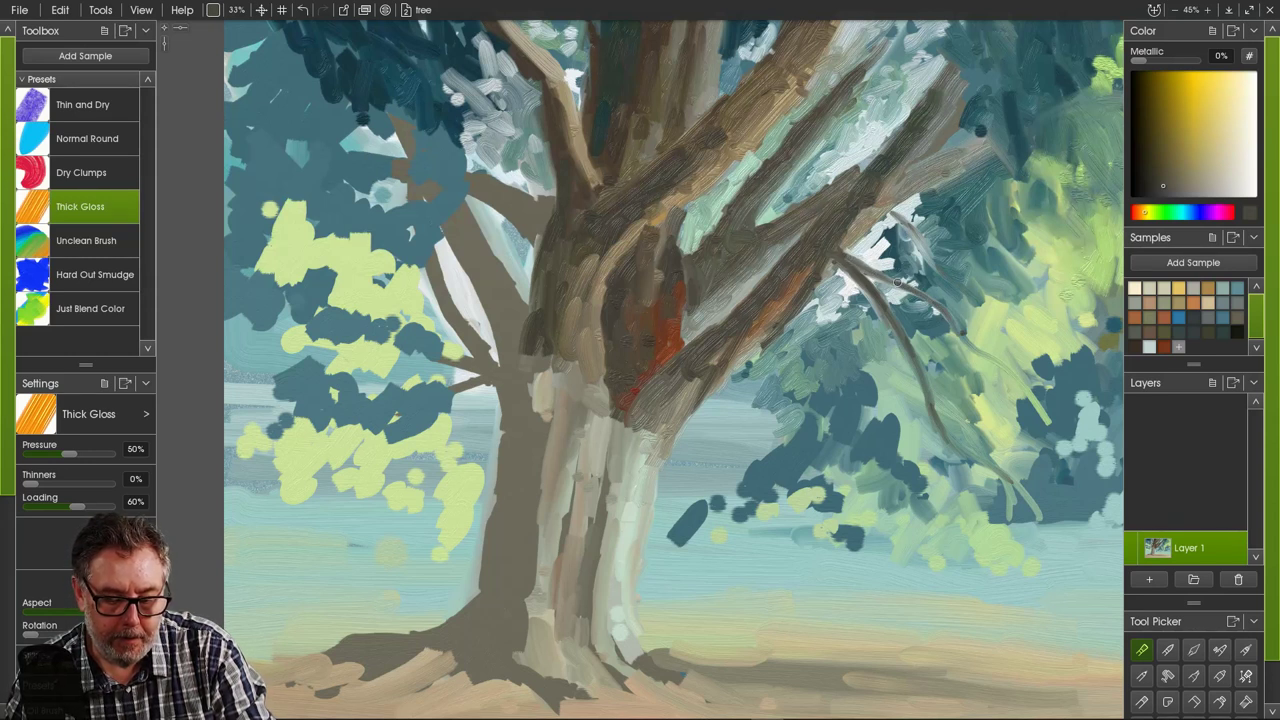
left_click_drag(897, 283, 843, 240)
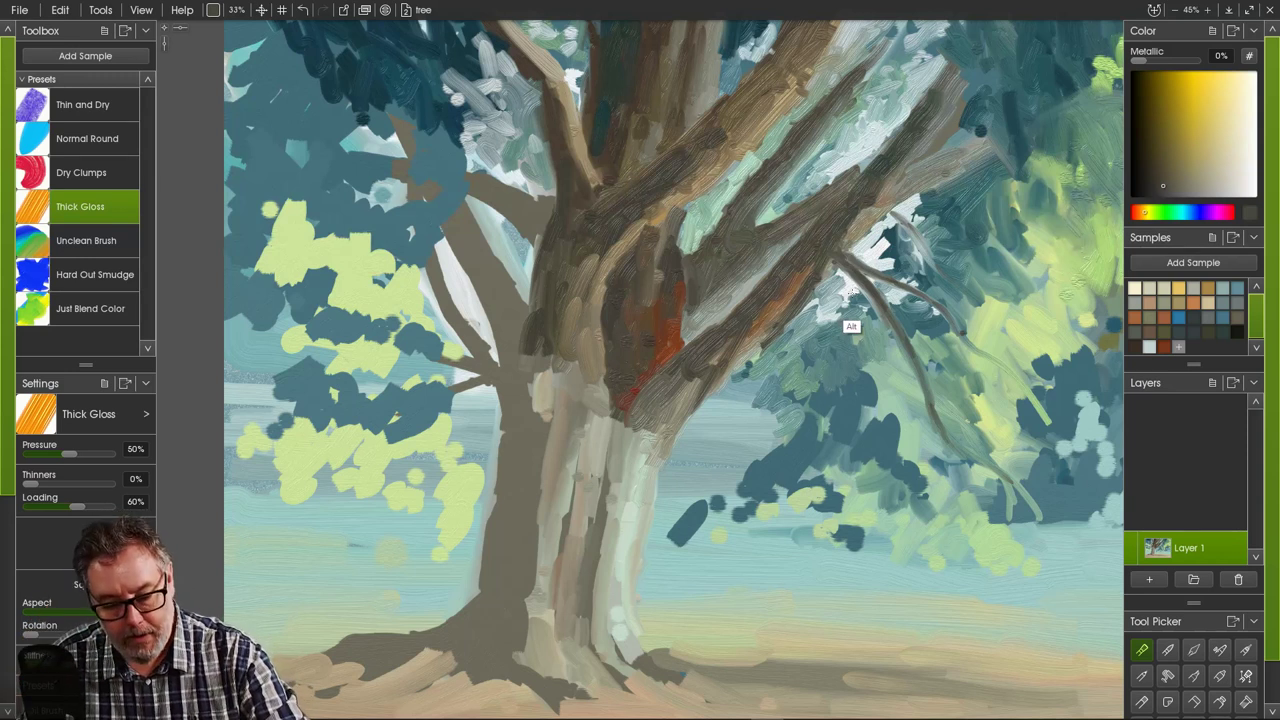
- Paint a bright sky gap behind the hanging twigs with pale grey-white sampled from the canvas, enlarging the brush size to 73%
left_click(851, 290, "alt")
mouse_move(875, 331)
left_mouse_down()
mouse_move(871, 345)
mouse_move(876, 324)
left_mouse_up()
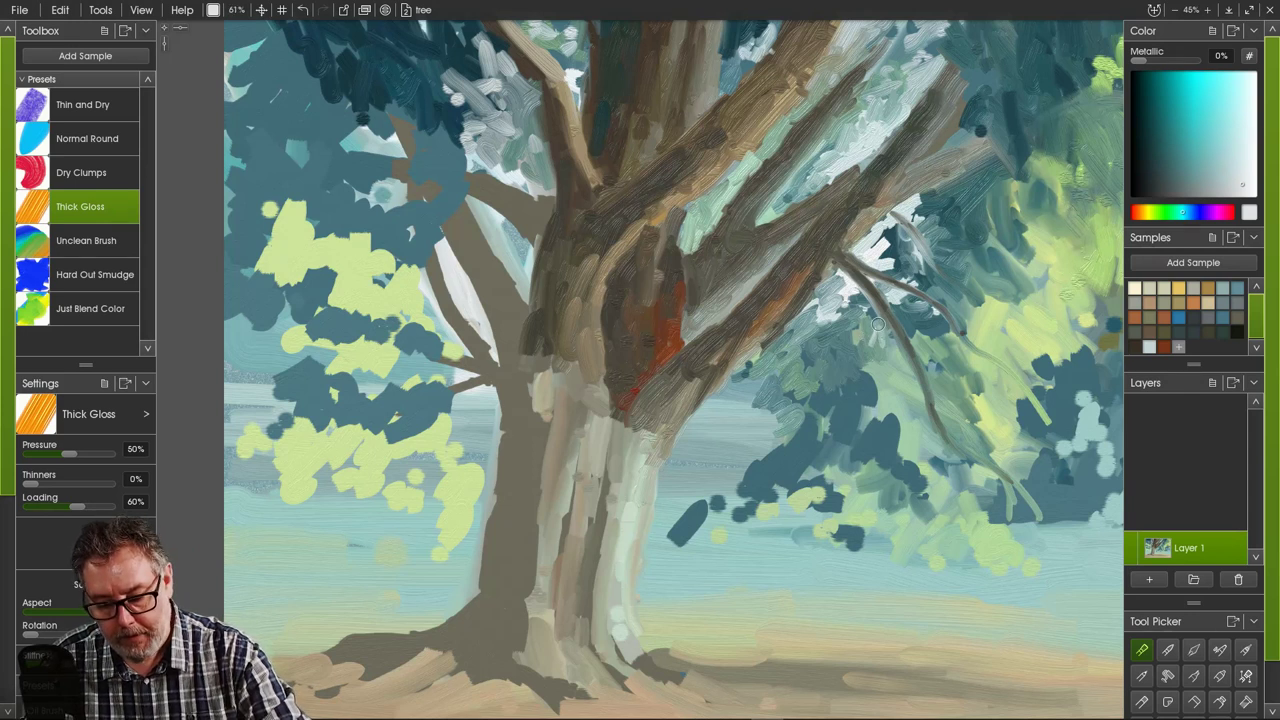
key("bracketright")
key("bracketright")
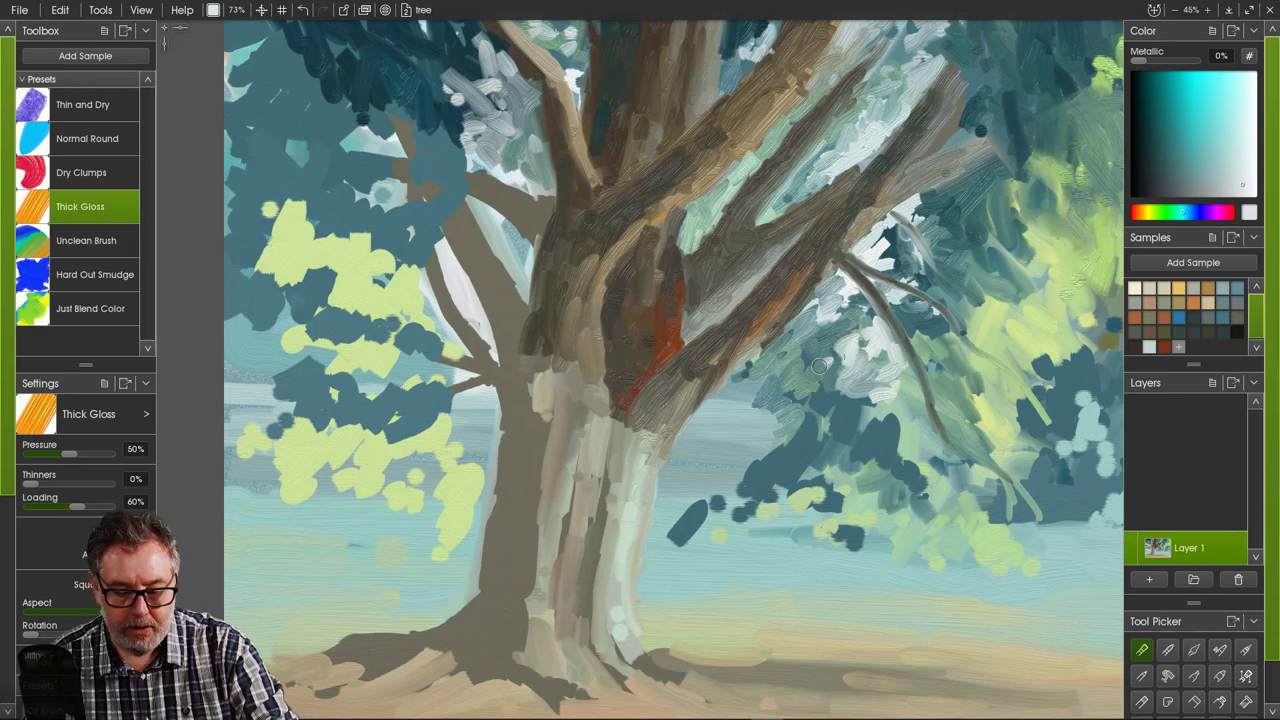
mouse_move(847, 372)
left_mouse_down()
mouse_move(820, 352)
mouse_move(856, 375)
mouse_move(833, 342)
mouse_move(858, 379)
mouse_move(848, 393)
mouse_move(797, 393)
left_mouse_up()
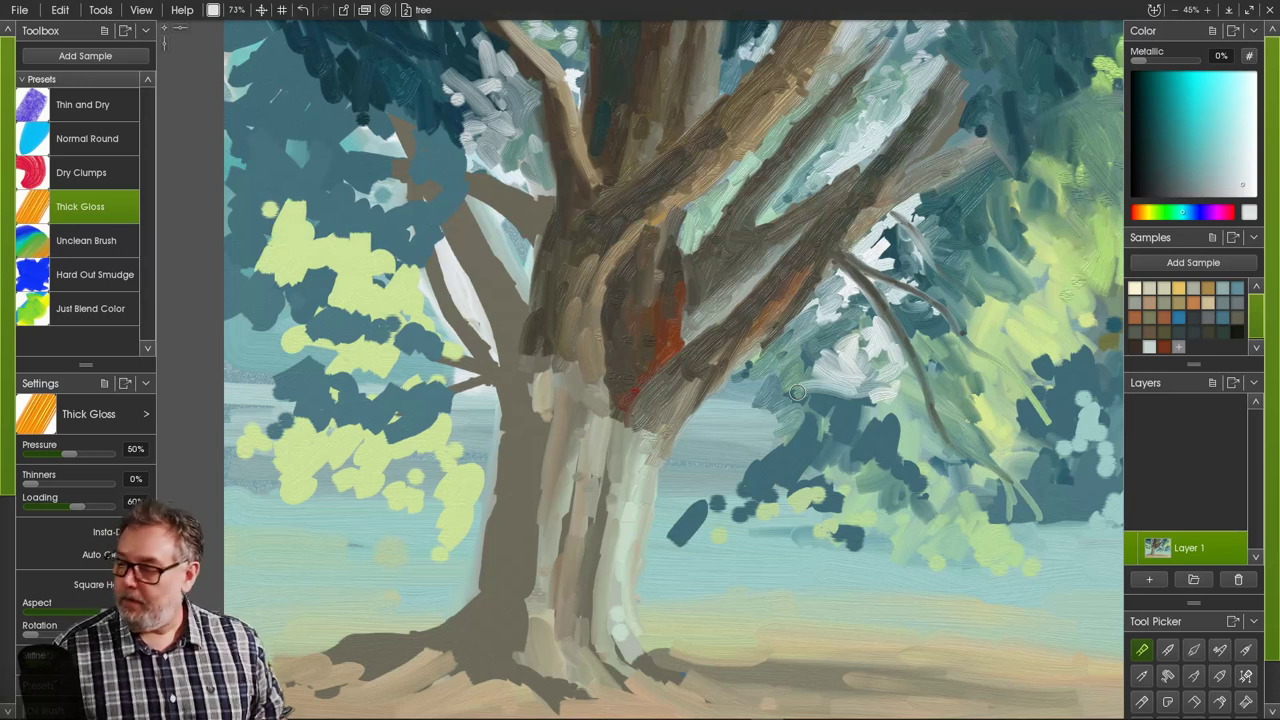
left_click_drag(880, 396, 866, 393)
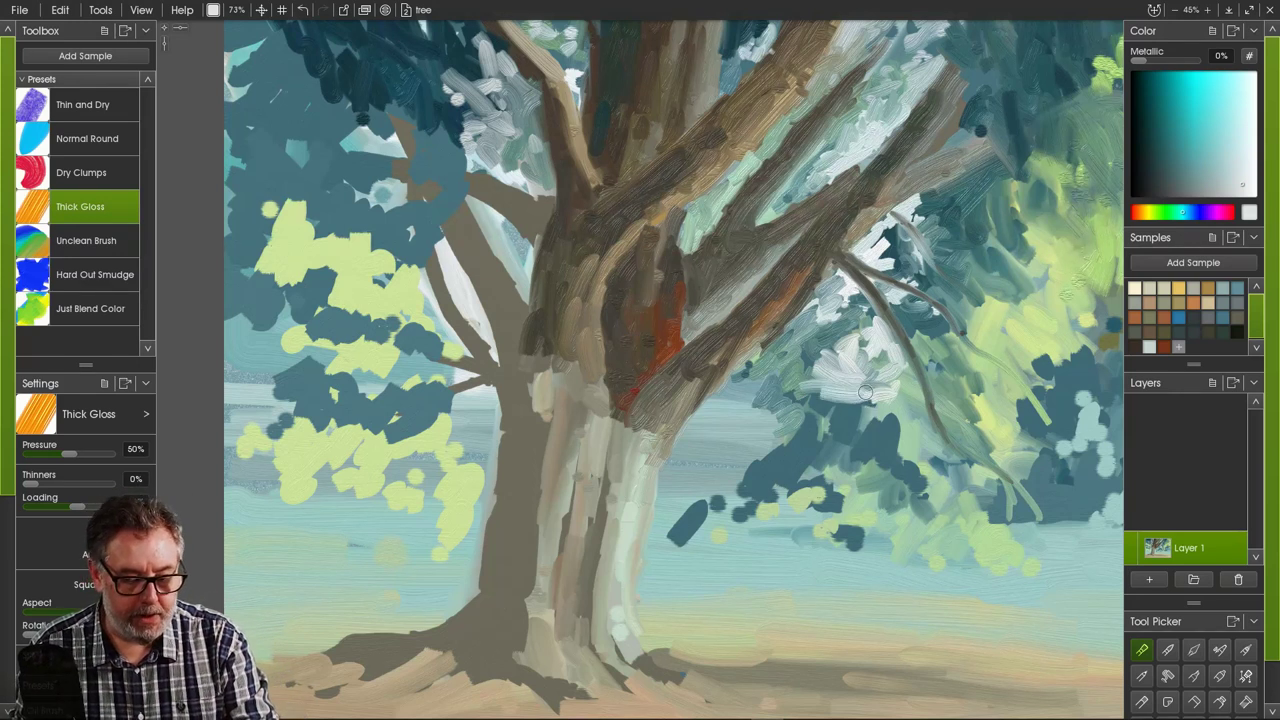
- Brush pale grey-white horizontal strokes along the horizon between the trunk and right-hand foliage, and at the painting's right edge
mouse_move(725, 394)
left_mouse_down()
mouse_move(760, 397)
mouse_move(731, 393)
mouse_move(748, 385)
mouse_move(725, 395)
mouse_move(765, 355)
mouse_move(729, 383)
mouse_move(773, 398)
left_mouse_up()
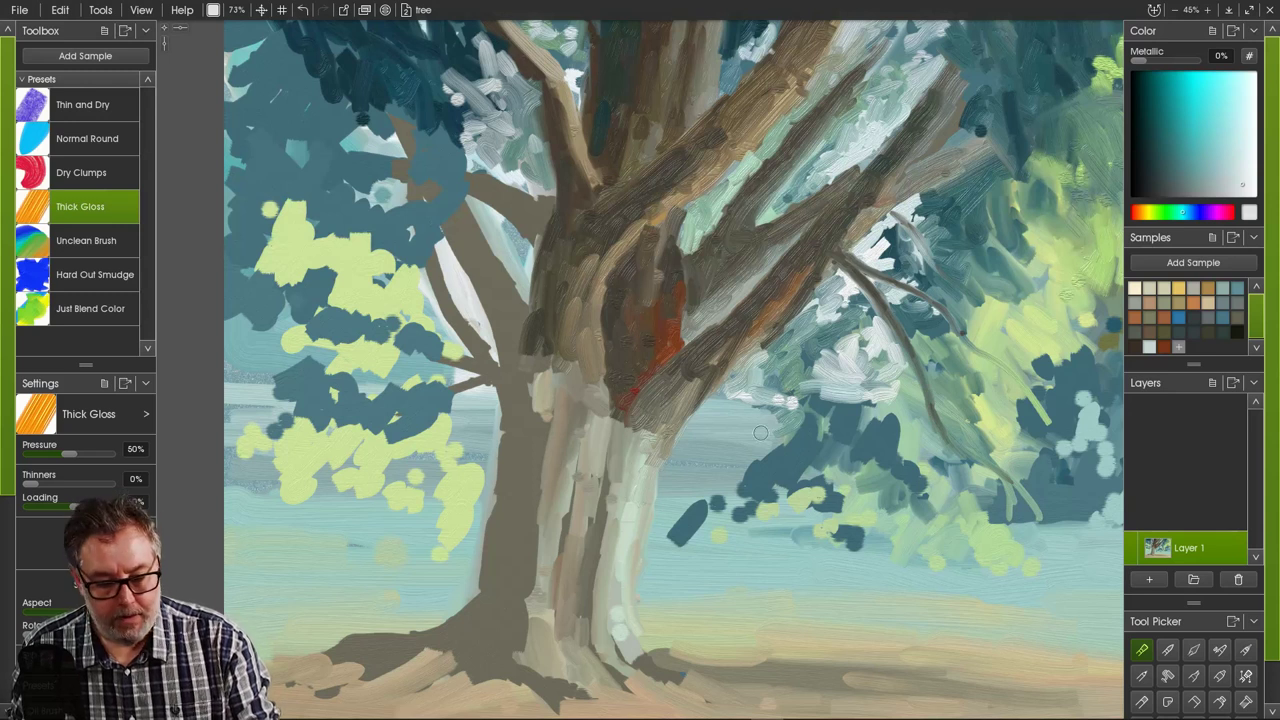
mouse_move(802, 401)
left_mouse_down()
mouse_move(725, 394)
mouse_move(749, 395)
mouse_move(722, 387)
mouse_move(732, 384)
mouse_move(752, 392)
mouse_move(716, 393)
mouse_move(765, 401)
left_mouse_up()
mouse_move(851, 400)
left_mouse_down()
mouse_move(906, 403)
mouse_move(821, 398)
mouse_move(932, 409)
left_mouse_up()
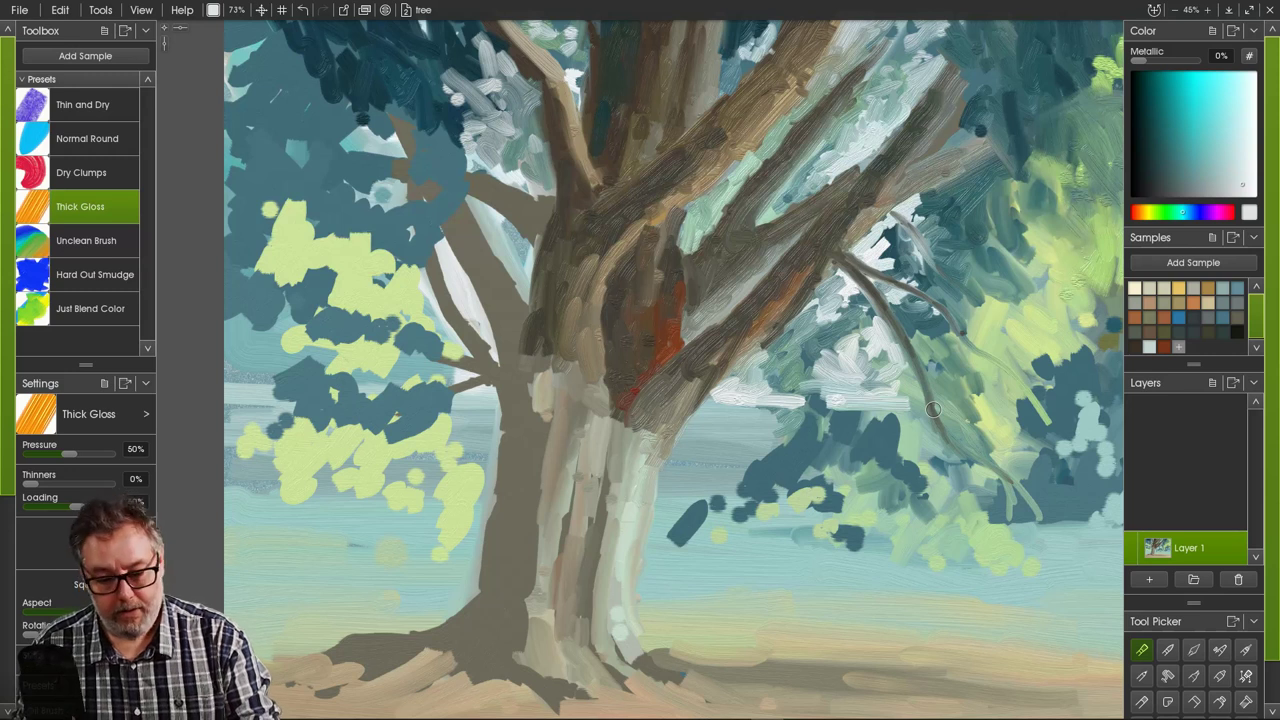
mouse_move(900, 386)
left_mouse_down()
mouse_move(875, 330)
mouse_move(919, 392)
mouse_move(890, 392)
mouse_move(896, 372)
mouse_move(888, 383)
mouse_move(918, 405)
left_mouse_up()
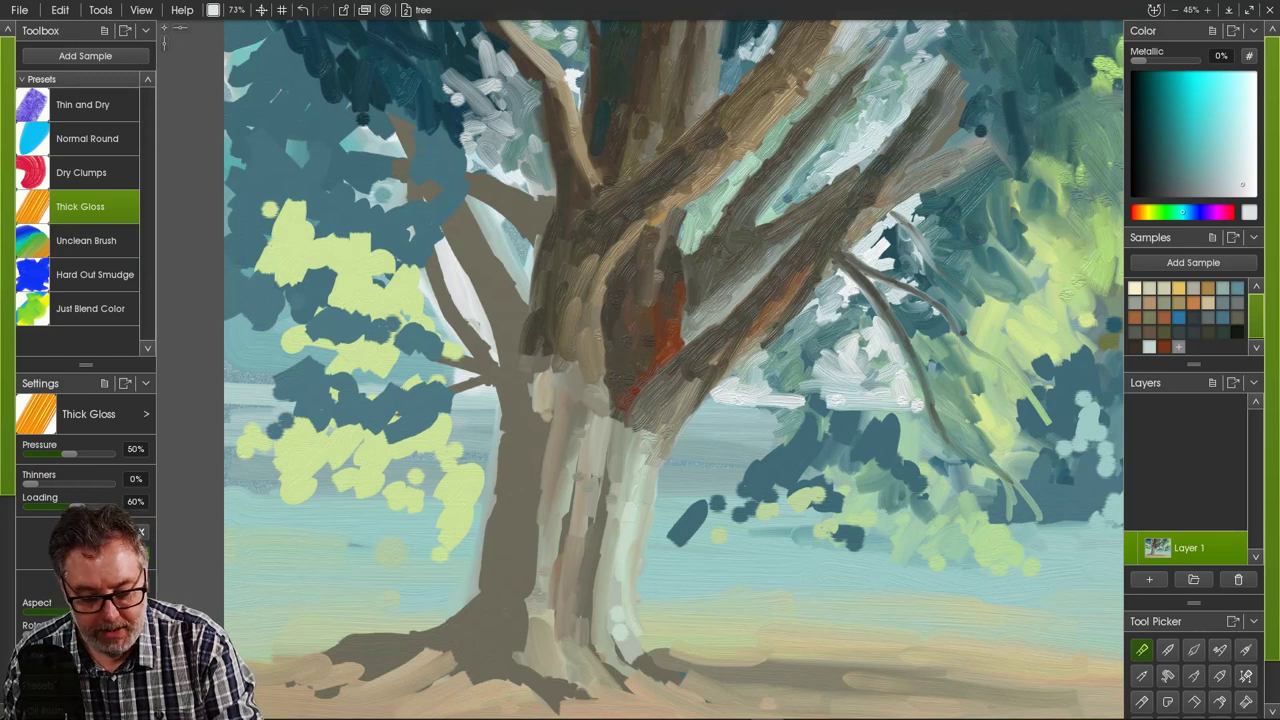
left_click_drag(1098, 403, 1079, 400)
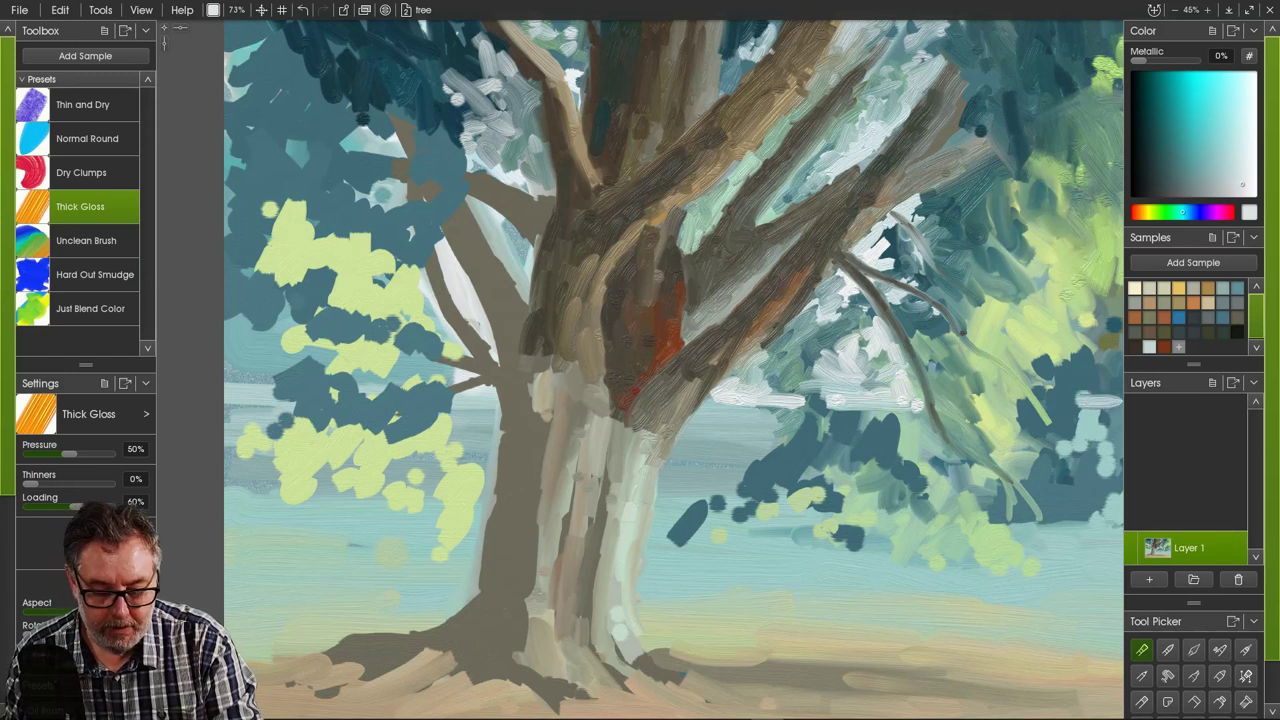
key("Tab")
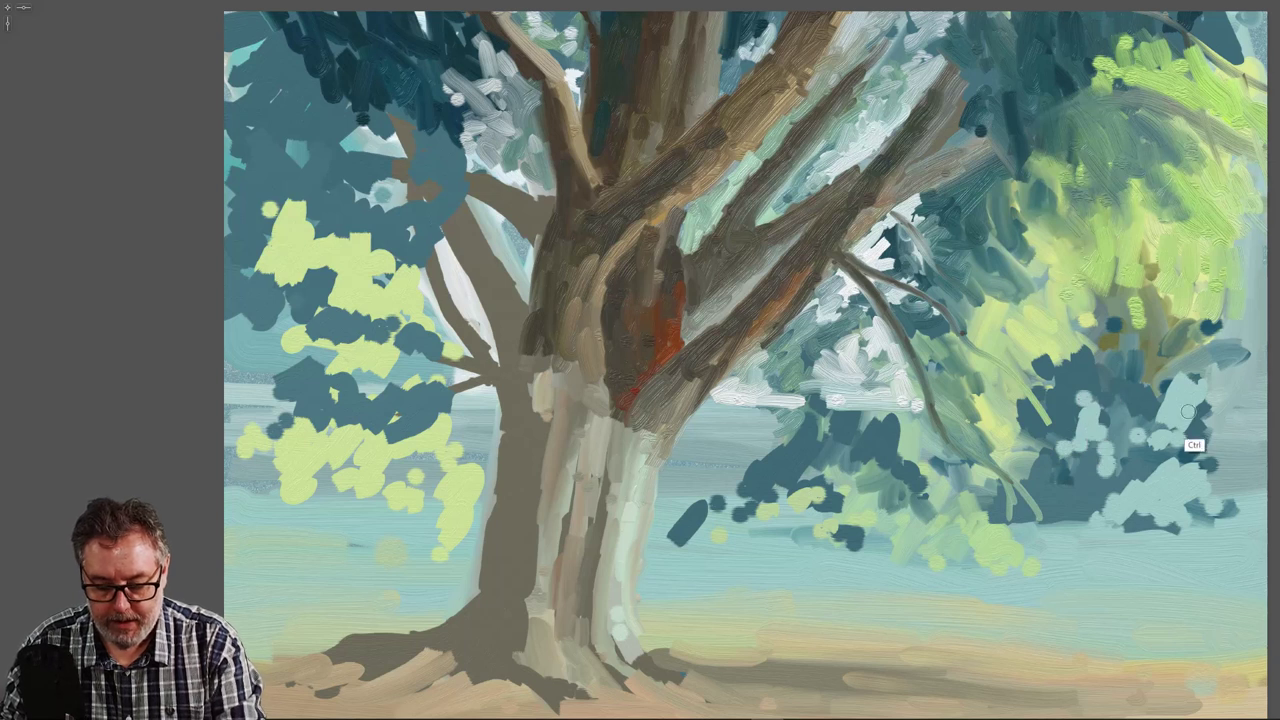
mouse_move(1243, 408)
left_mouse_down()
mouse_move(1210, 379)
mouse_move(1263, 411)
left_mouse_up()
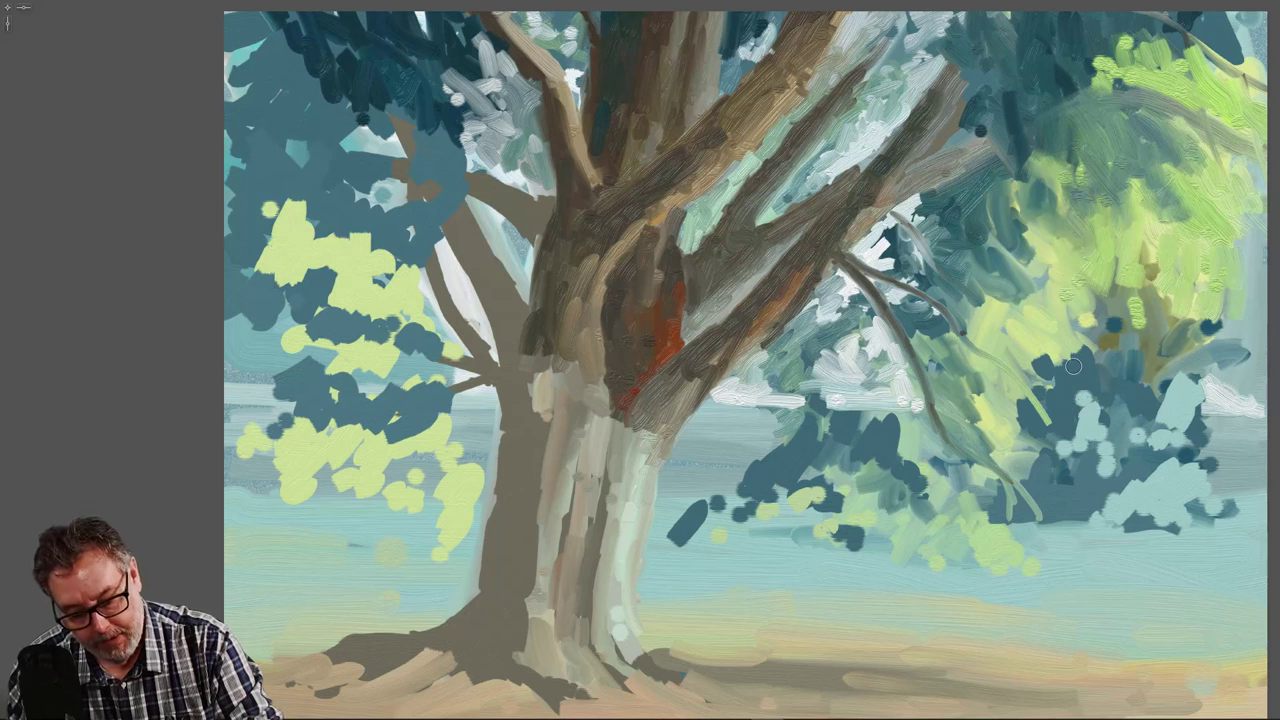
- Build up the far-right bush beneath the sunlit foliage with dark teal leaf strokes and muted grey-blue and olive tones
mouse_move(1073, 367)
left_mouse_down()
mouse_move(1045, 382)
mouse_move(1062, 378)
mouse_move(1066, 395)
mouse_move(1073, 373)
mouse_move(1073, 415)
mouse_move(1059, 376)
mouse_move(1055, 416)
mouse_move(1041, 401)
mouse_move(1063, 434)
mouse_move(1038, 409)
mouse_move(1036, 432)
mouse_move(1017, 423)
mouse_move(1047, 468)
mouse_move(1054, 434)
mouse_move(1052, 472)
mouse_move(1033, 425)
mouse_move(1028, 477)
mouse_move(1040, 475)
mouse_move(1001, 443)
mouse_move(1050, 484)
left_mouse_up()
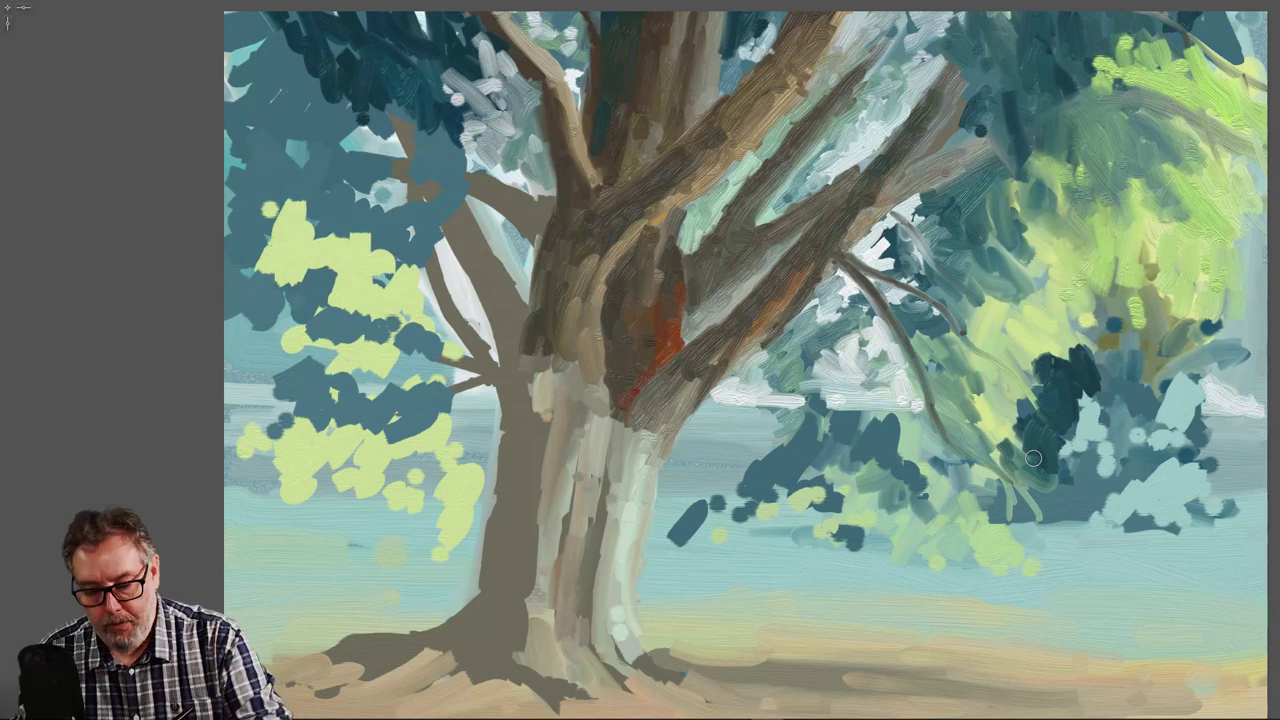
mouse_move(1094, 378)
left_mouse_down()
mouse_move(1123, 396)
mouse_move(1103, 362)
mouse_move(1123, 396)
mouse_move(1110, 375)
mouse_move(1123, 341)
mouse_move(1132, 394)
mouse_move(1106, 371)
mouse_move(1125, 382)
mouse_move(1118, 416)
mouse_move(1112, 395)
mouse_move(1128, 433)
left_mouse_up()
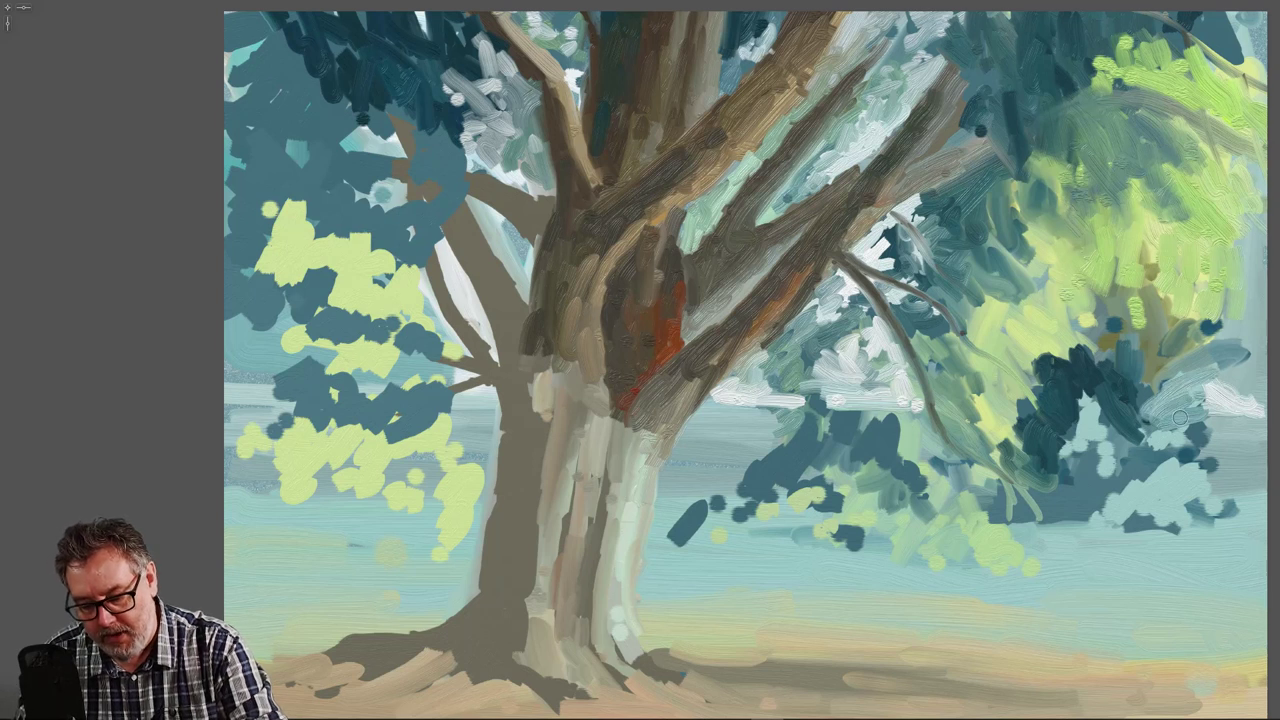
mouse_move(1158, 434)
left_mouse_down()
mouse_move(1206, 436)
mouse_move(1139, 437)
left_mouse_up()
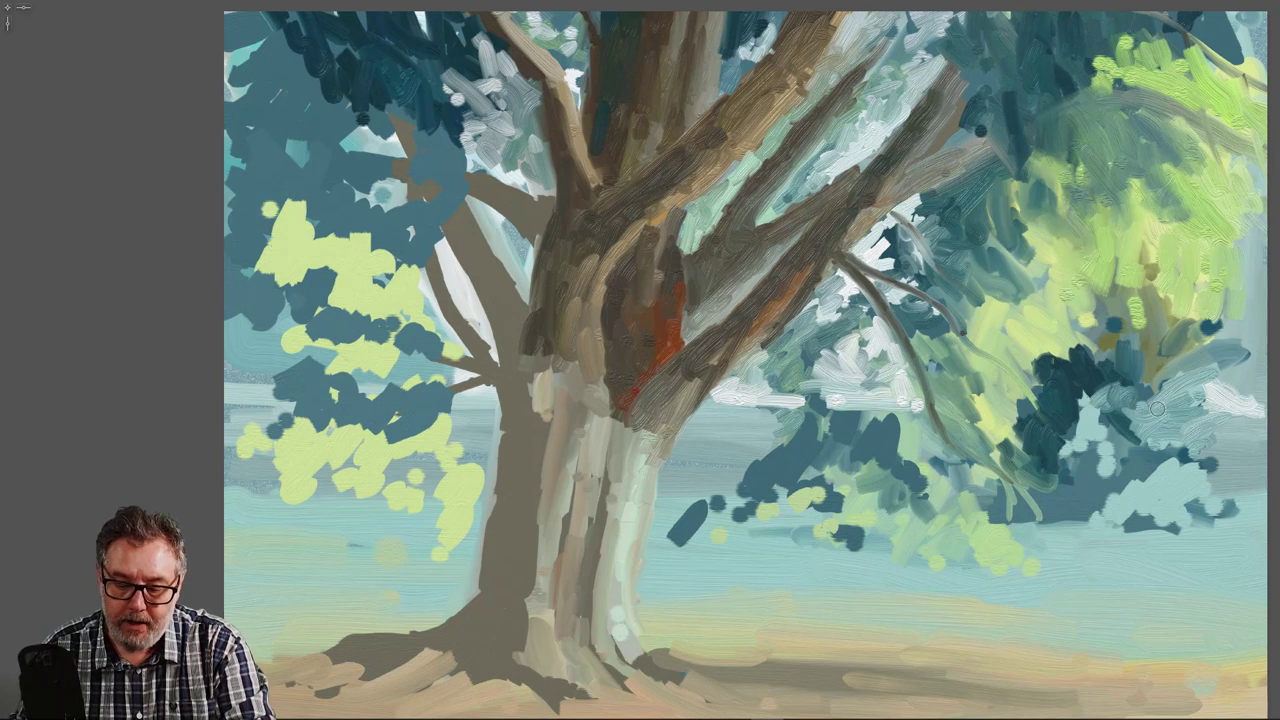
mouse_move(1138, 389)
left_mouse_down()
mouse_move(1169, 352)
mouse_move(1150, 353)
left_mouse_up()
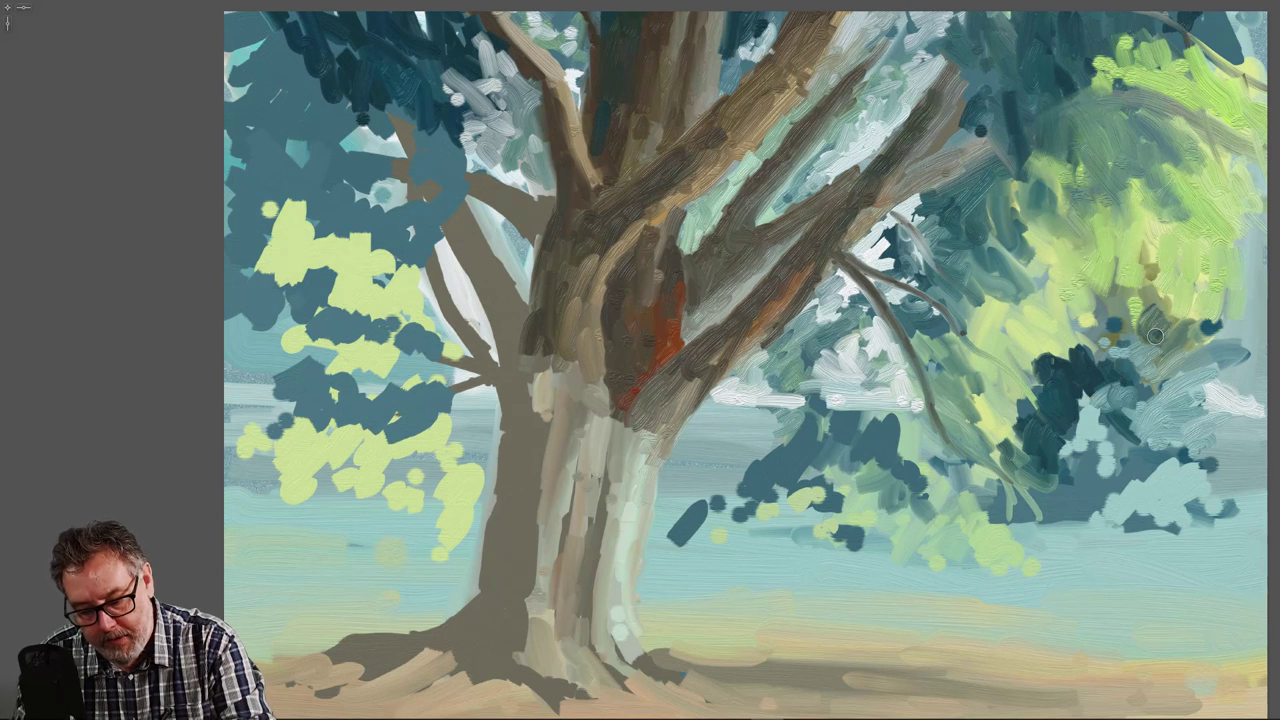
mouse_move(1153, 309)
left_mouse_down()
mouse_move(1163, 299)
mouse_move(1161, 339)
mouse_move(1188, 294)
mouse_move(1193, 326)
mouse_move(1164, 326)
mouse_move(1168, 302)
mouse_move(1141, 317)
mouse_move(1050, 304)
mouse_move(1071, 228)
mouse_move(1107, 311)
mouse_move(1115, 291)
mouse_move(1114, 318)
mouse_move(1126, 304)
mouse_move(1127, 328)
mouse_move(1107, 293)
mouse_move(1103, 341)
mouse_move(1125, 340)
mouse_move(1094, 335)
left_mouse_up()
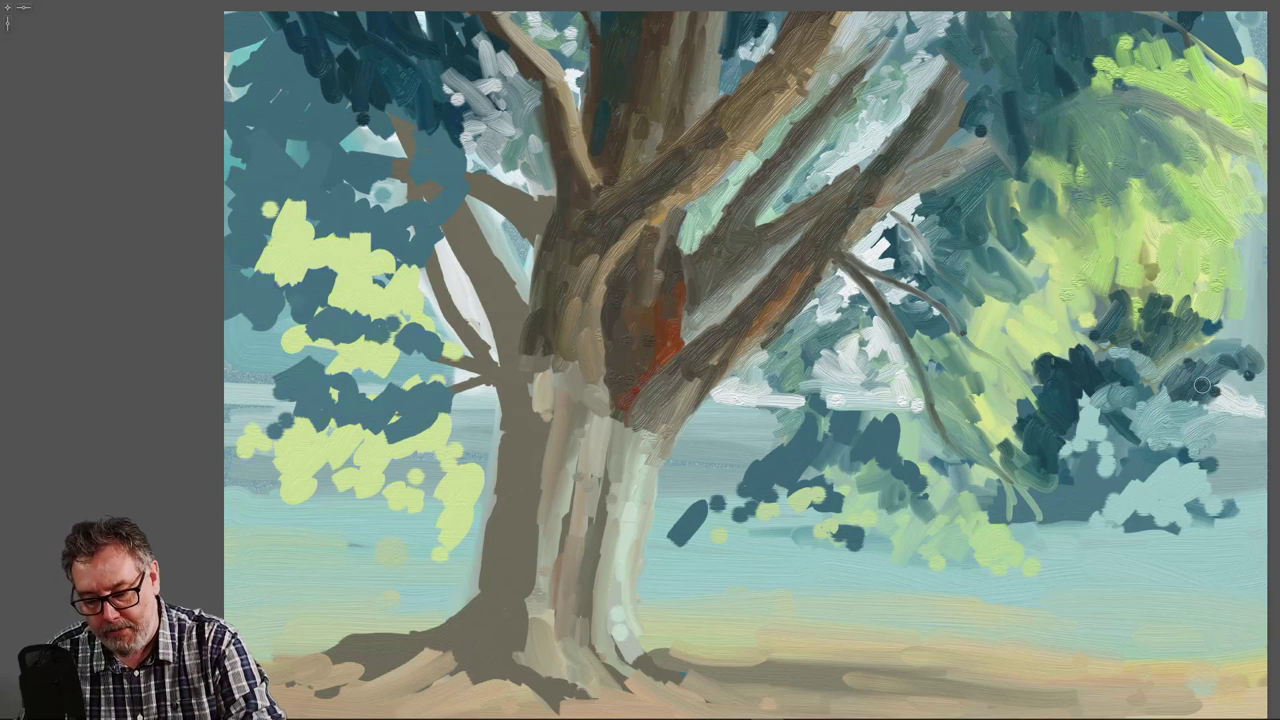
left_click_drag(1202, 385, 1228, 394)
left_click_drag(1150, 400, 1172, 391)
left_click(1147, 412)
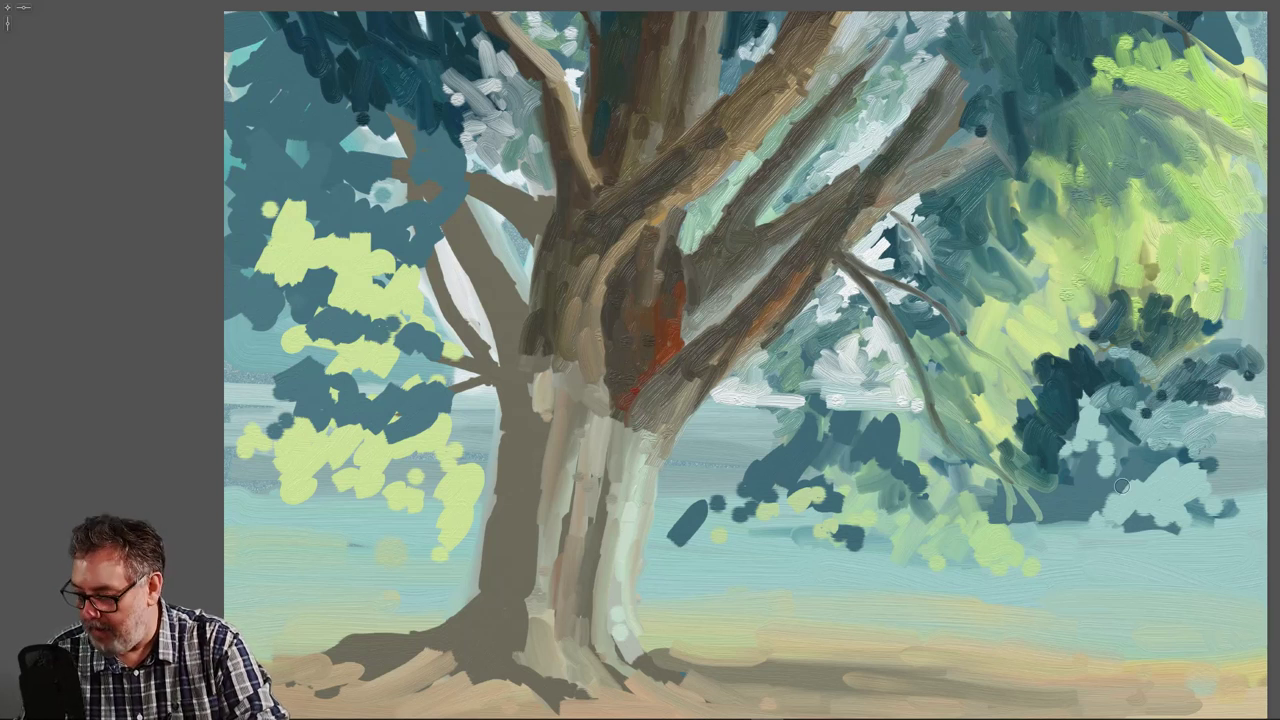
- Dab dark teal leaf marks over the pale patches and along the lower edge of the far-right bush
left_click(1156, 468)
left_click(1152, 475)
left_click(1131, 482)
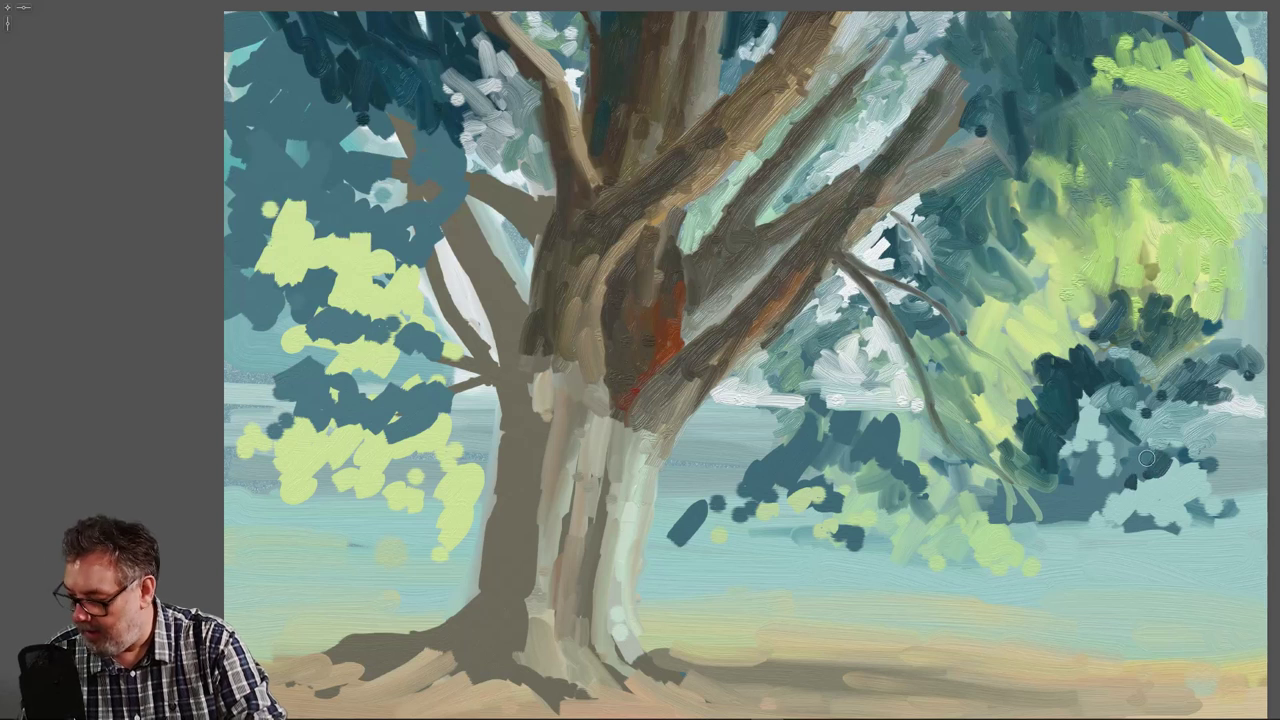
left_click(1125, 477)
left_click(1135, 472)
left_click(1122, 480)
left_click(1104, 488)
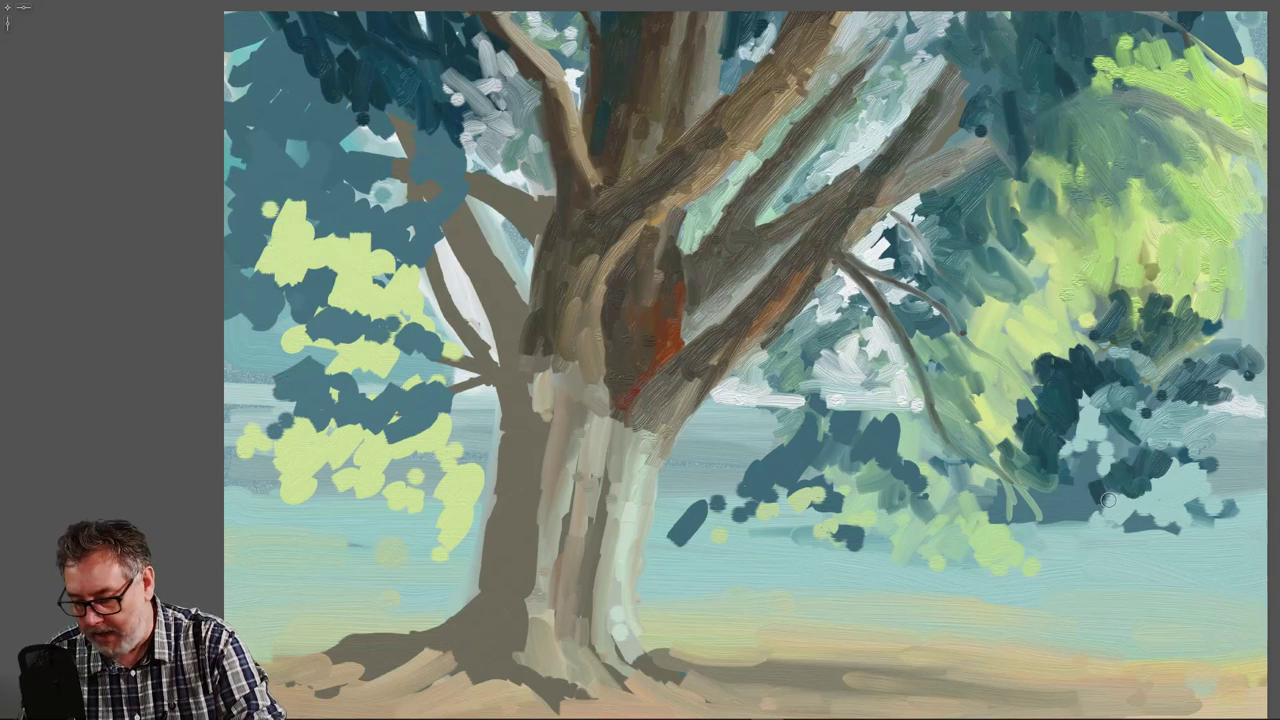
left_click(1110, 492)
left_click(1094, 498)
left_click(1152, 512)
left_click(1165, 517)
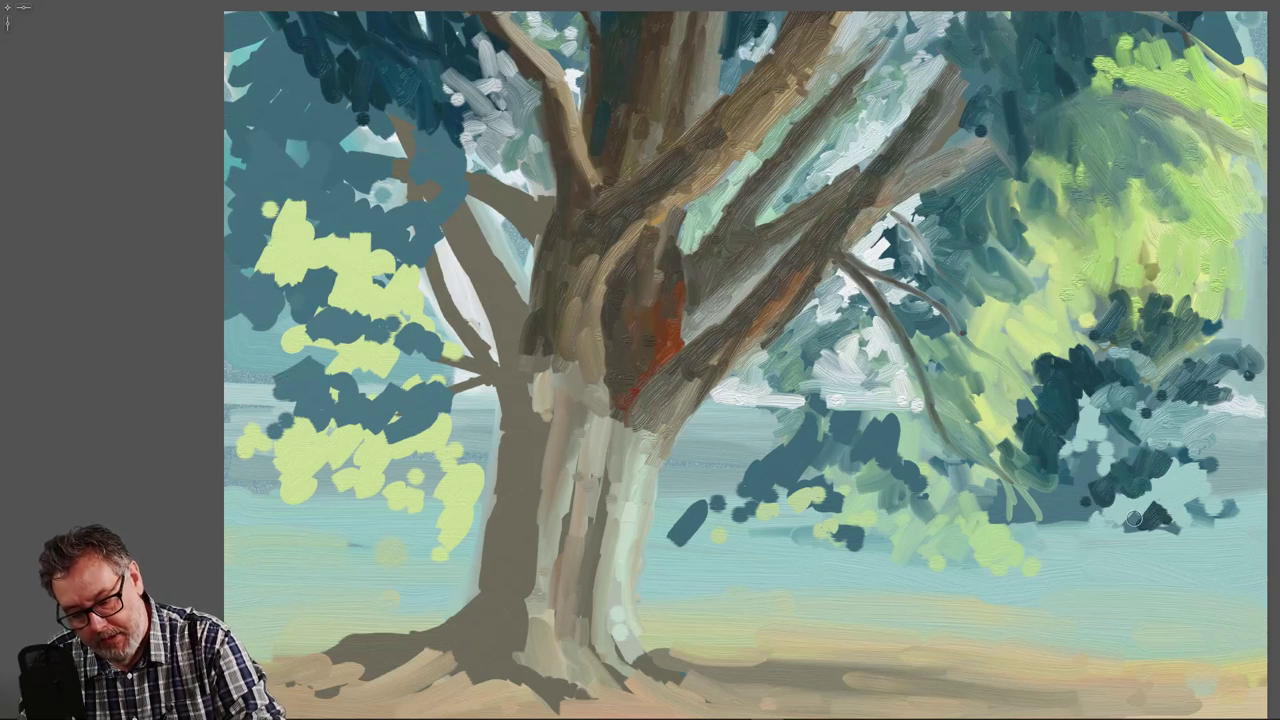
left_click(1128, 520)
left_click(1110, 518)
left_click(1115, 512)
left_click(1097, 515)
left_click(1092, 518)
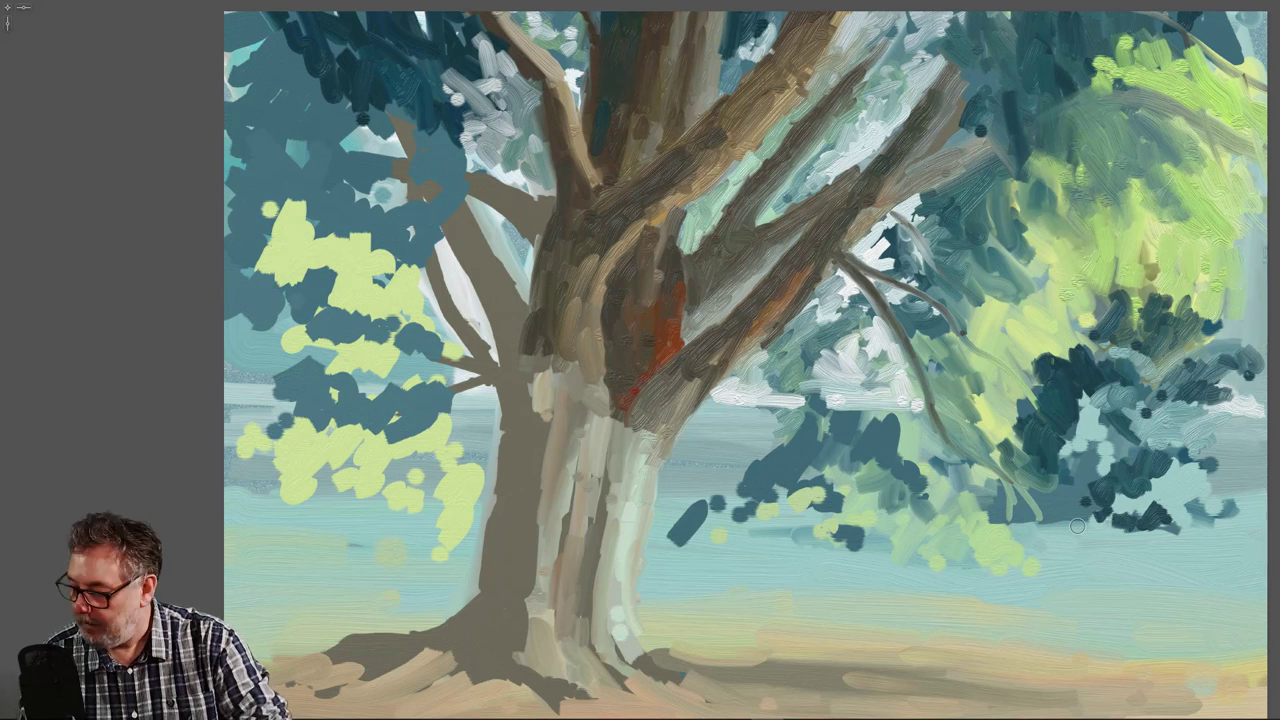
- Paint light blue-green leaf strokes, sampled from the pale patch, through the middle and lower part of the far-right bush
left_click(1088, 434, "alt")
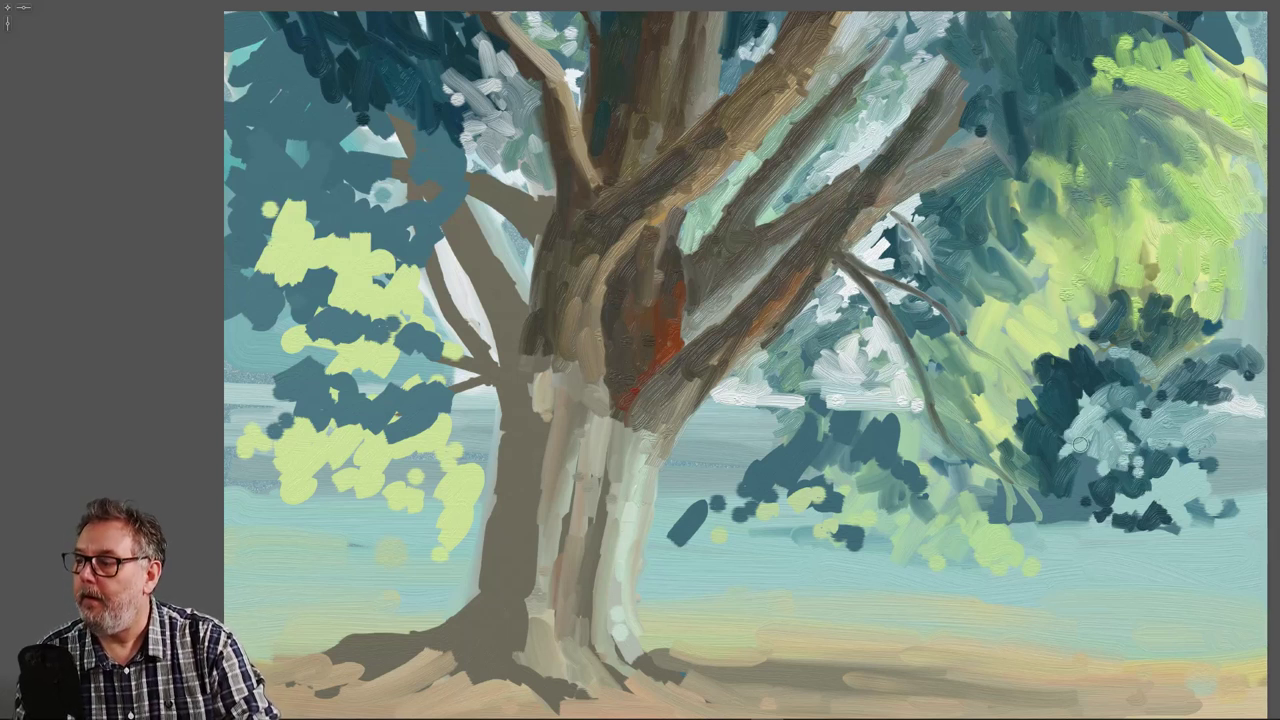
mouse_move(1072, 421)
left_mouse_down()
mouse_move(1067, 452)
mouse_move(1070, 424)
mouse_move(1057, 434)
mouse_move(1128, 452)
mouse_move(1141, 477)
mouse_move(1140, 444)
mouse_move(1112, 427)
mouse_move(1128, 466)
mouse_move(1132, 453)
mouse_move(1123, 526)
mouse_move(1136, 483)
mouse_move(1140, 495)
mouse_move(1173, 469)
mouse_move(1190, 501)
mouse_move(1179, 457)
mouse_move(1221, 499)
left_mouse_up()
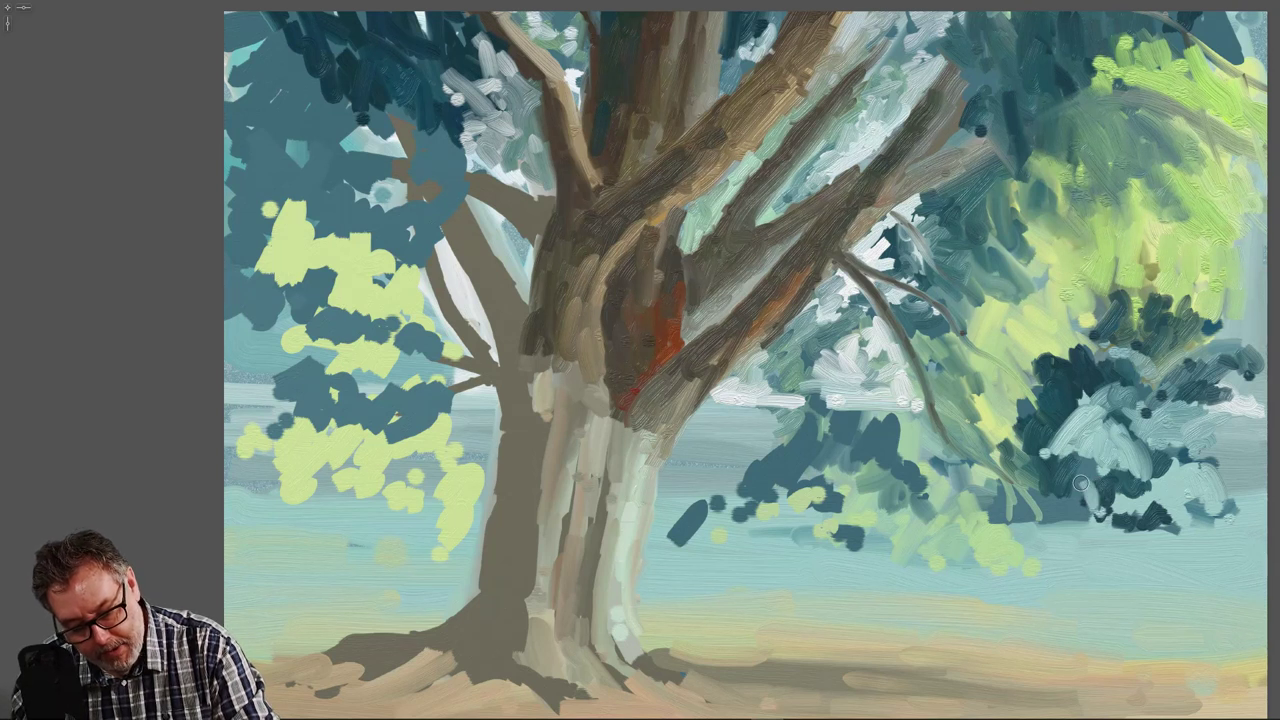
mouse_move(1074, 503)
left_mouse_down()
mouse_move(1051, 510)
mouse_move(1048, 479)
mouse_move(1053, 502)
mouse_move(1096, 522)
left_mouse_up()
key("Tab")
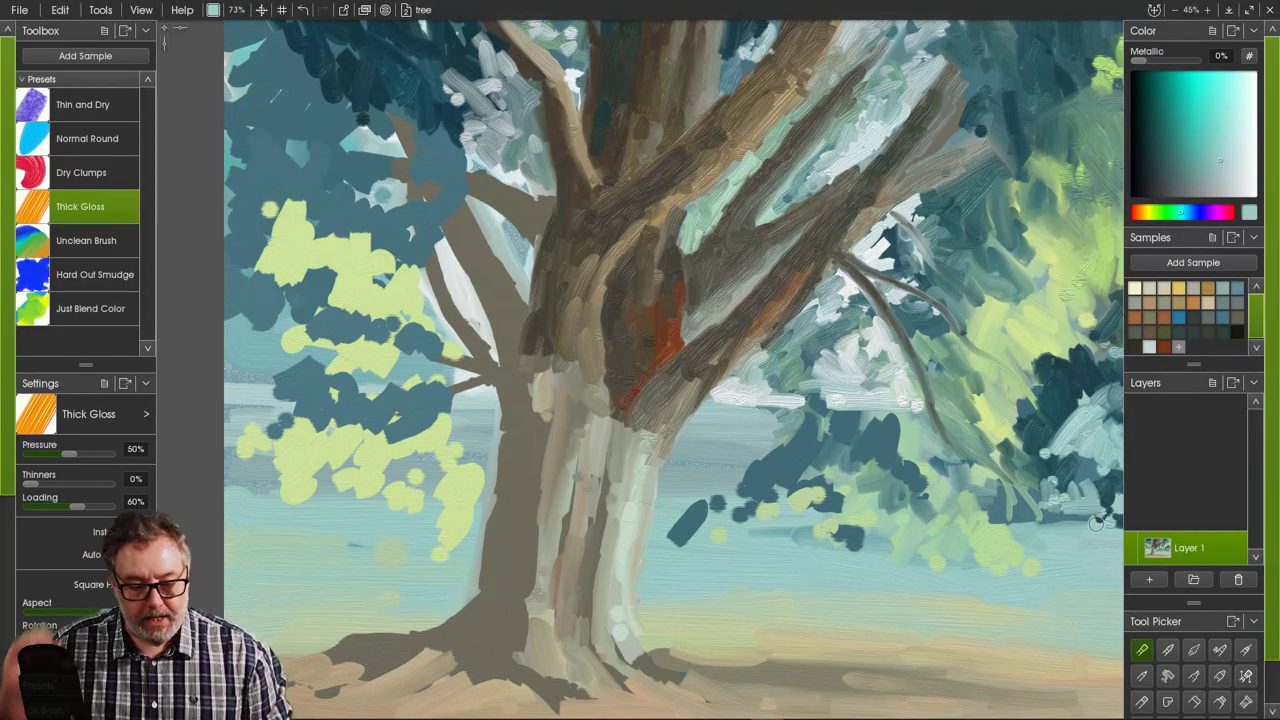
- Break up the bush's light leaves and underside with dark teal leaf strokes, and trim the sky gap near the horizon with blue-green
key("Tab")
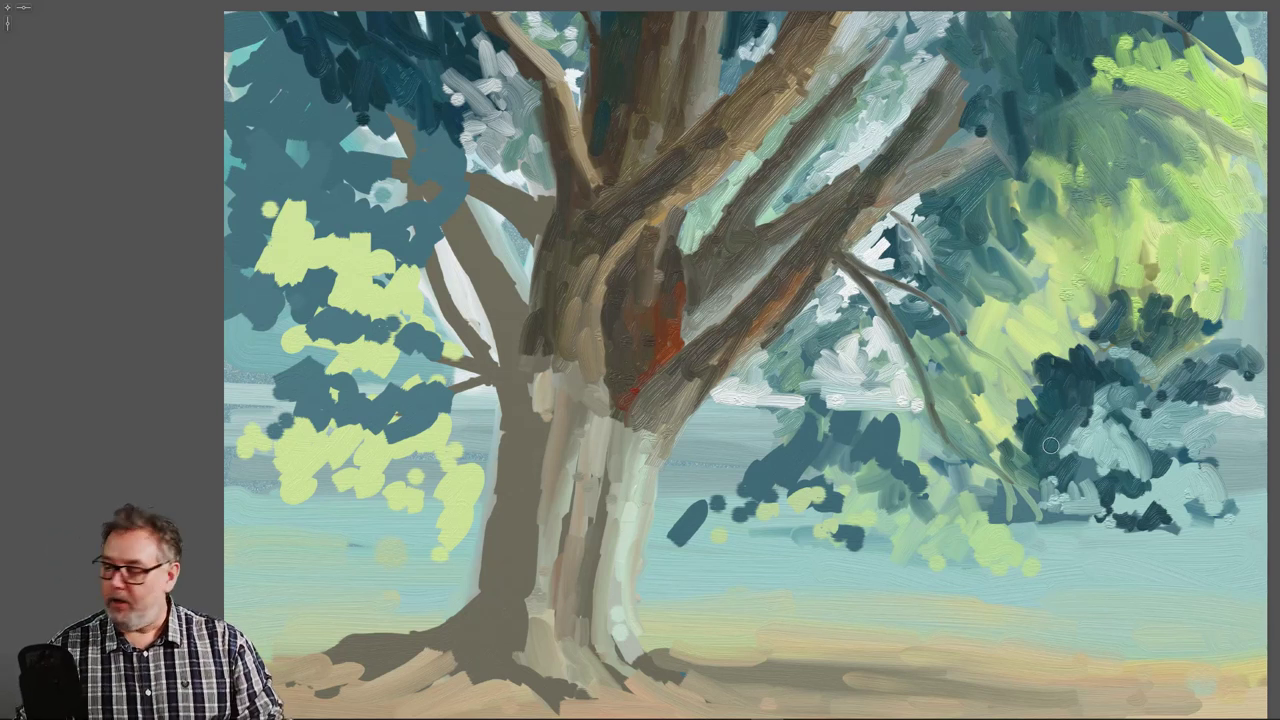
mouse_move(1097, 448)
left_mouse_down()
mouse_move(1071, 471)
mouse_move(1103, 467)
left_mouse_up()
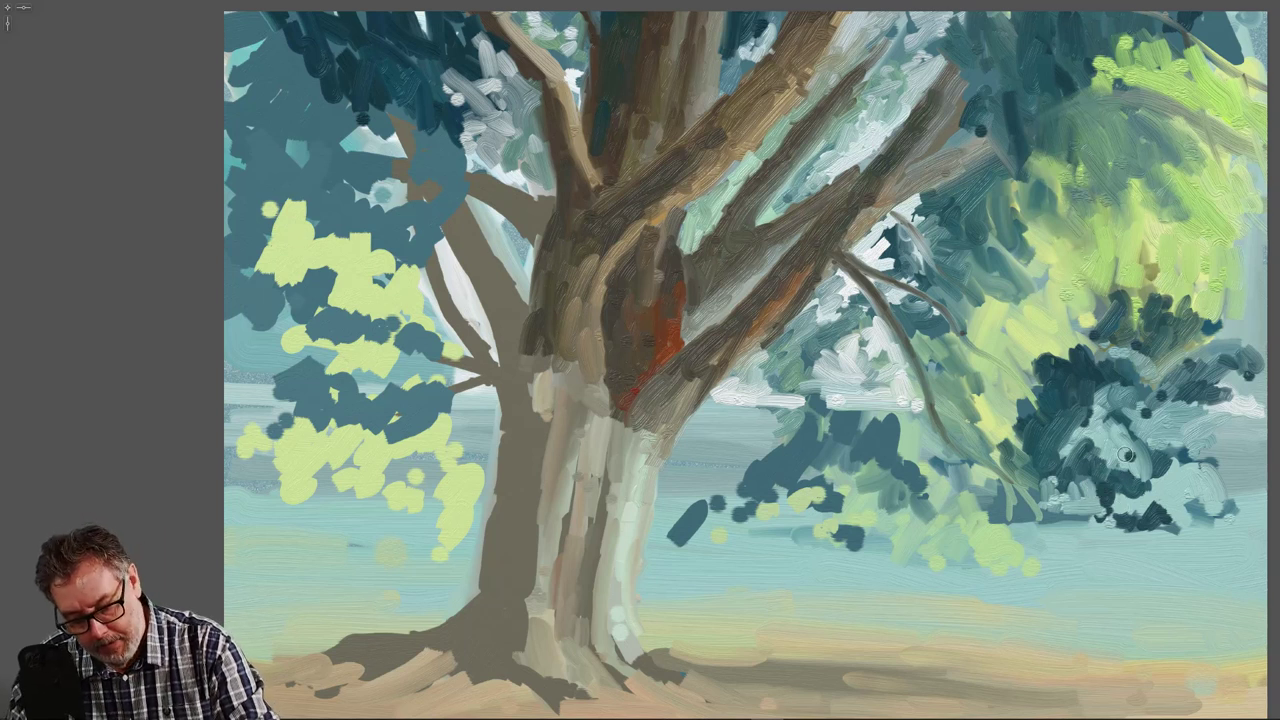
mouse_move(1126, 455)
left_mouse_down()
mouse_move(1141, 484)
mouse_move(1111, 470)
mouse_move(1137, 466)
mouse_move(1145, 494)
mouse_move(1178, 476)
mouse_move(1165, 527)
mouse_move(1155, 496)
mouse_move(1164, 485)
mouse_move(1215, 530)
left_mouse_up()
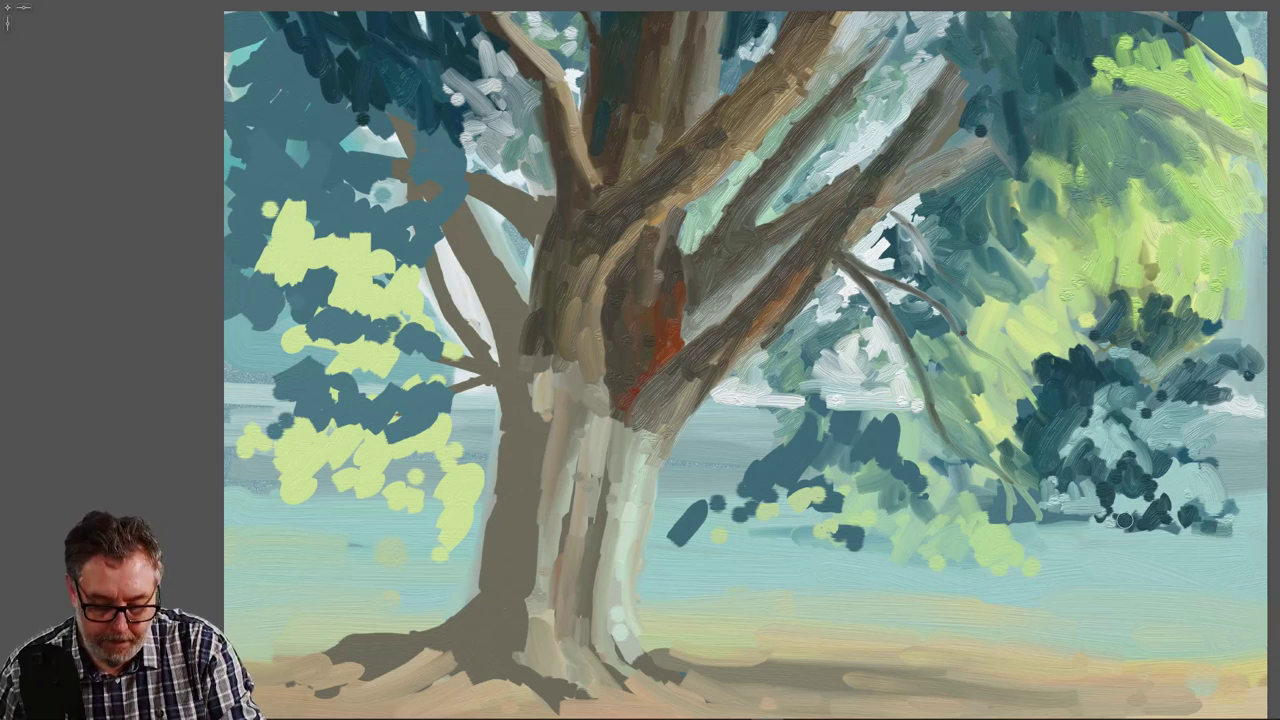
mouse_move(1116, 521)
left_mouse_down()
mouse_move(1068, 523)
mouse_move(1056, 507)
mouse_move(1041, 519)
mouse_move(1024, 504)
mouse_move(1051, 520)
mouse_move(1014, 526)
left_mouse_up()
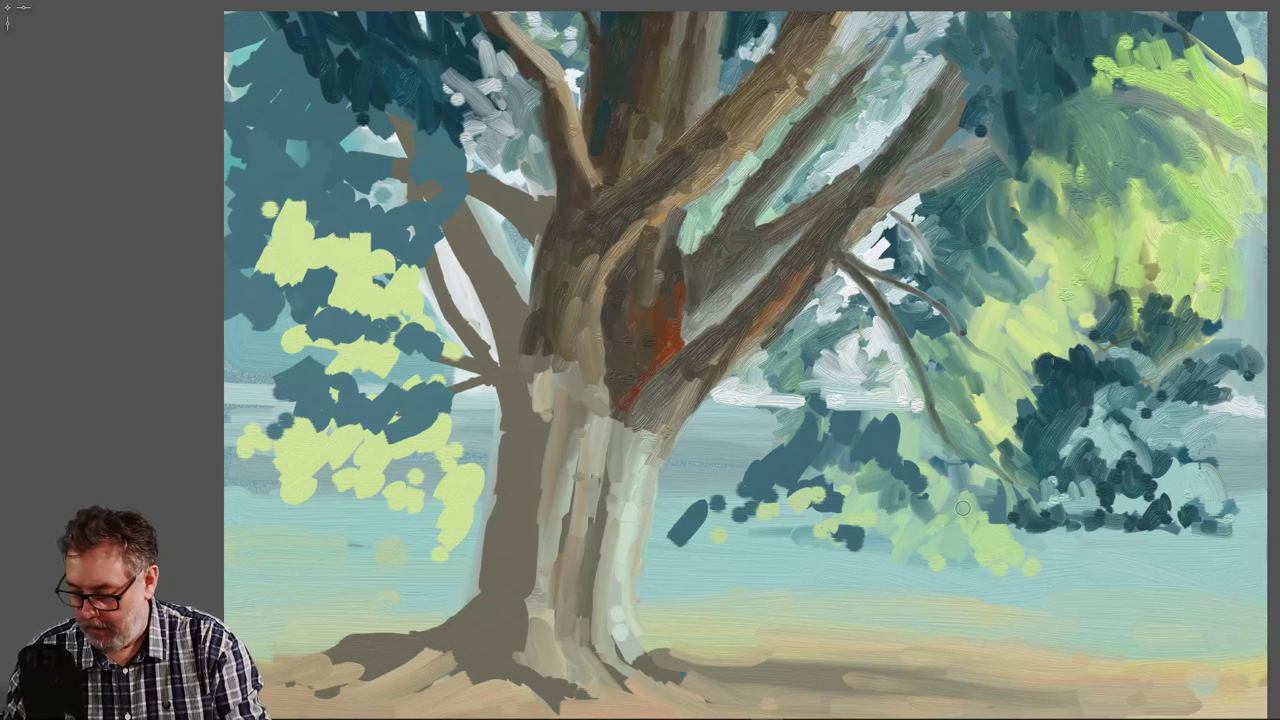
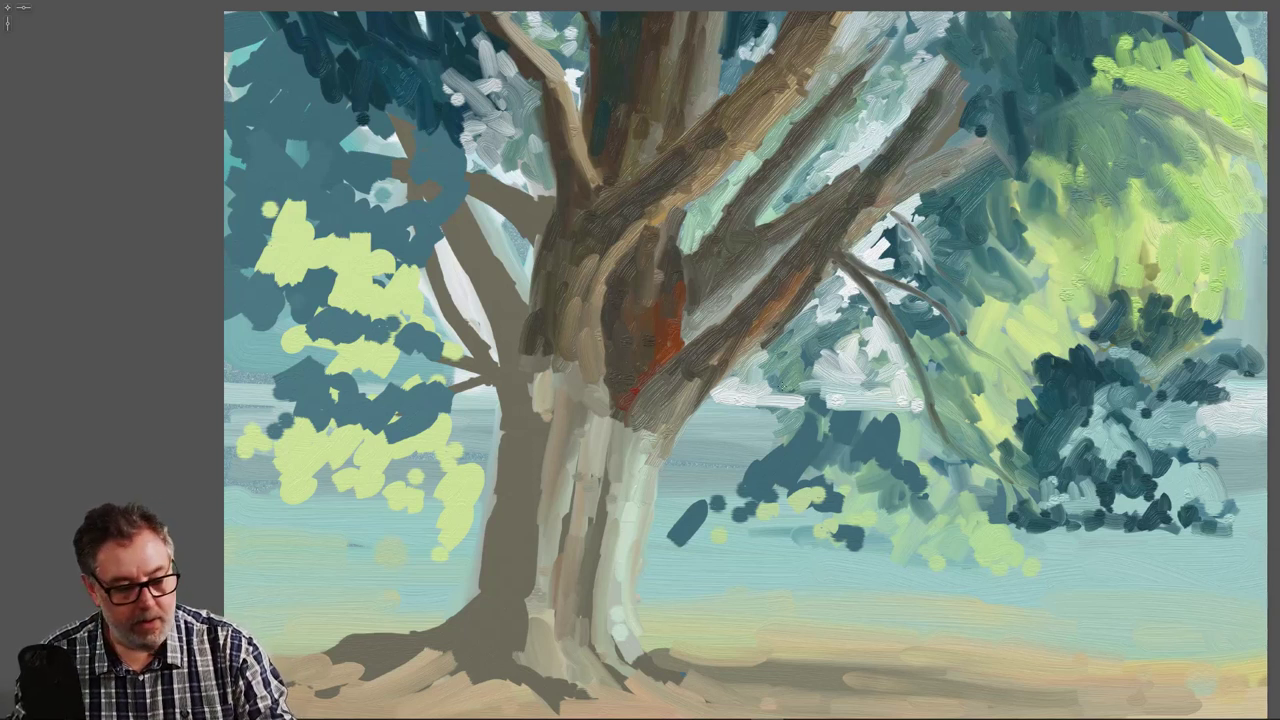
left_click_drag(814, 361, 818, 391)
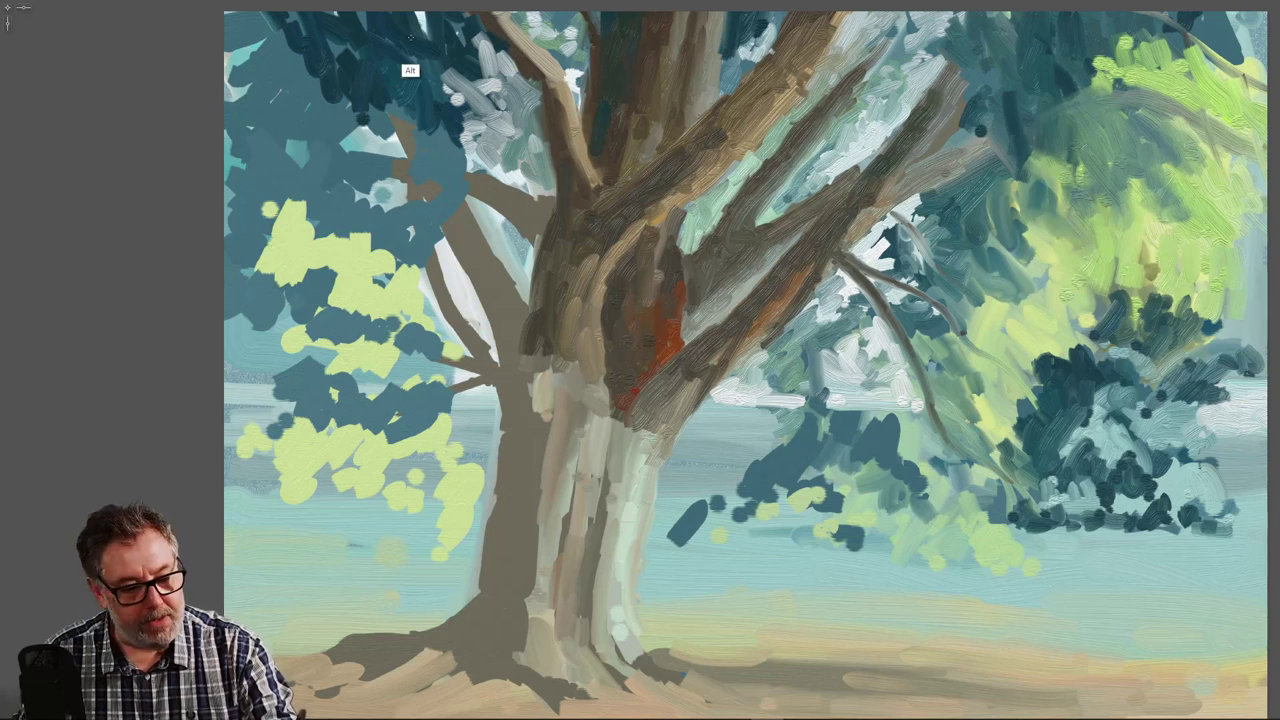
- Dab teal leaf marks into the foliage beneath the lower right limb and add a new layer above the painting
mouse_move(797, 332)
left_mouse_down()
mouse_move(830, 323)
mouse_move(821, 392)
mouse_move(823, 365)
mouse_move(839, 415)
left_mouse_up()
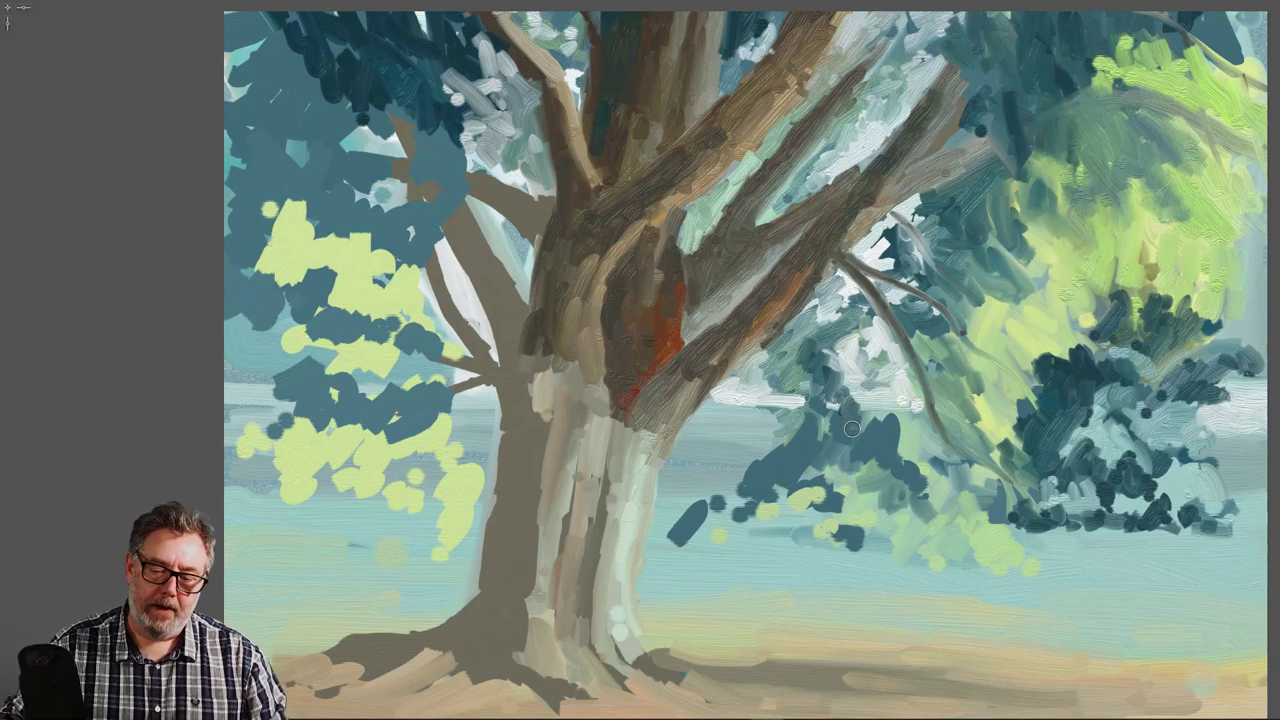
key("Tab")
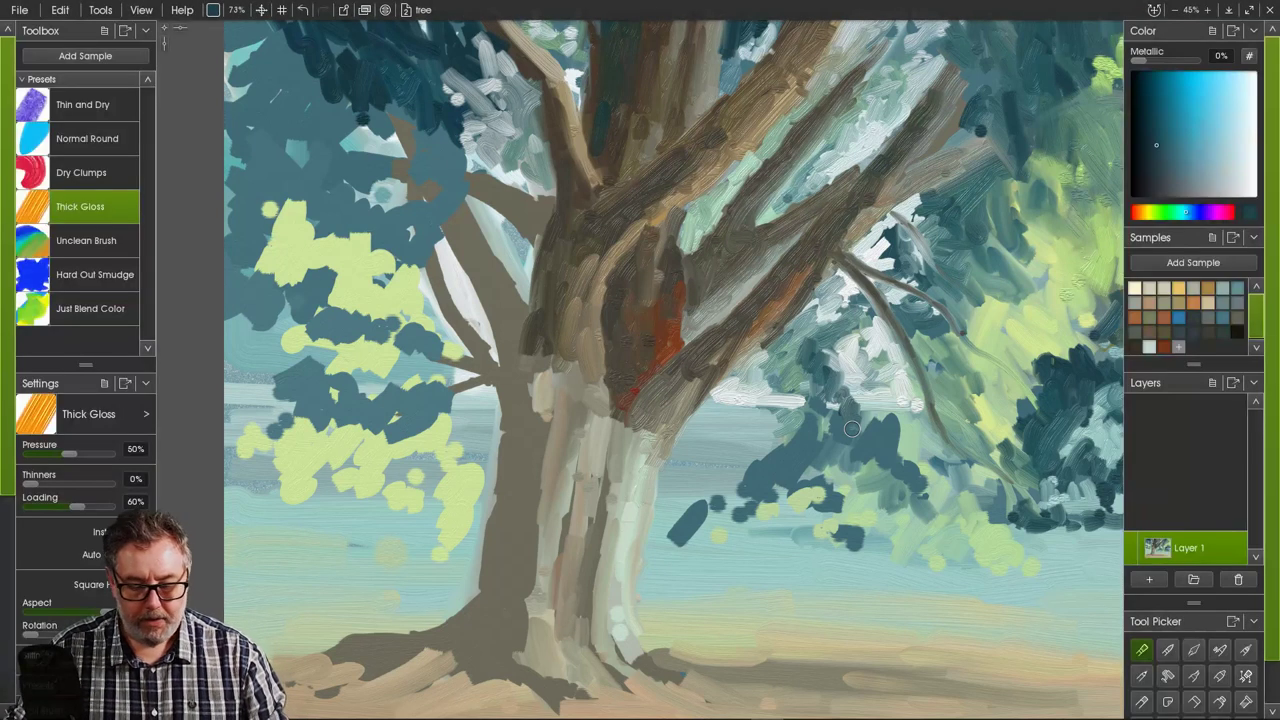
left_click(1149, 579)
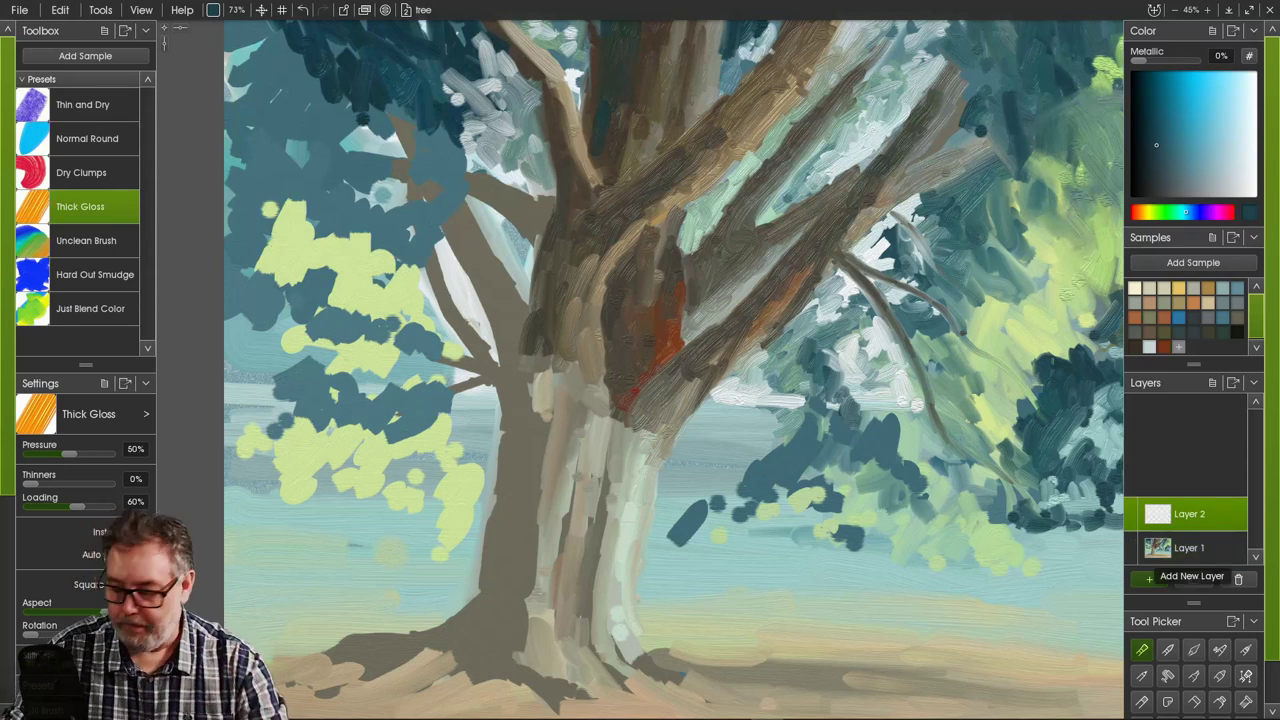
key("Tab")
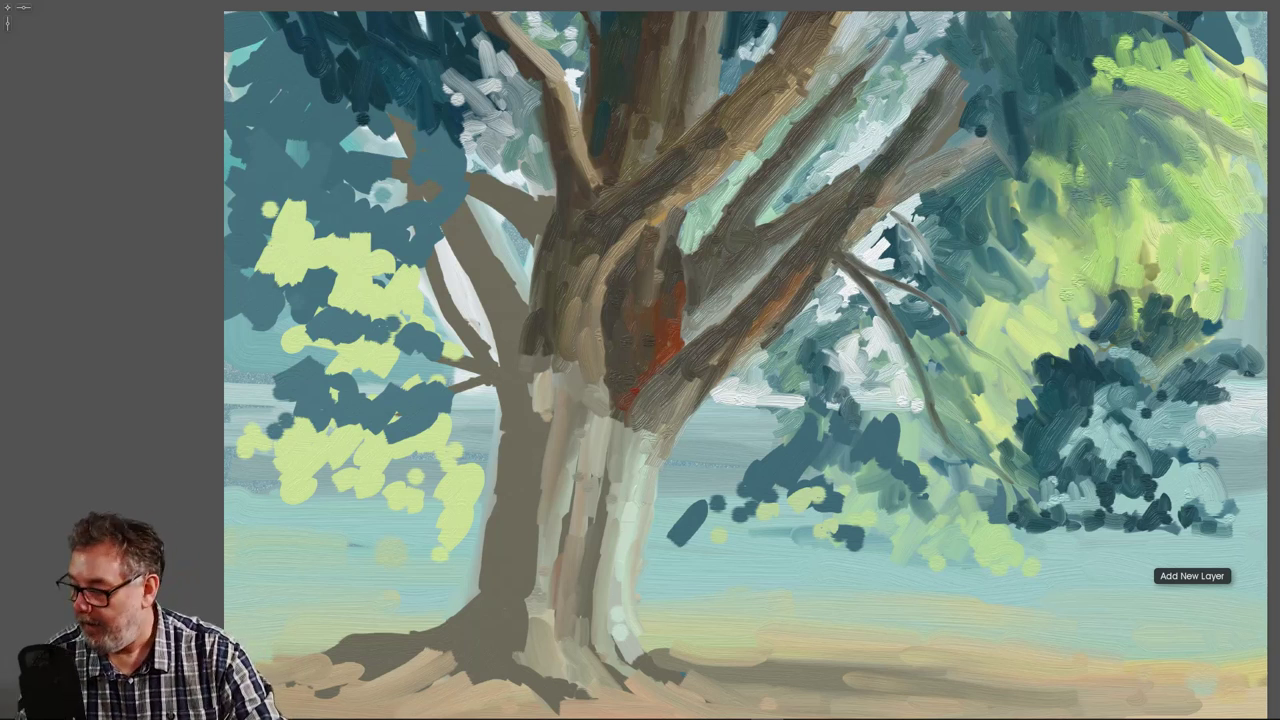
- Paint dark teal leaf clusters beneath the right limb, trailing down to the far-right bush and across toward the trunk
mouse_move(839, 394)
left_mouse_down()
mouse_move(868, 431)
mouse_move(823, 396)
mouse_move(819, 352)
mouse_move(826, 376)
mouse_move(842, 373)
mouse_move(834, 400)
mouse_move(847, 428)
mouse_move(892, 460)
mouse_move(899, 434)
mouse_move(937, 479)
mouse_move(930, 510)
mouse_move(947, 489)
mouse_move(951, 503)
mouse_move(948, 486)
mouse_move(973, 511)
left_mouse_up()
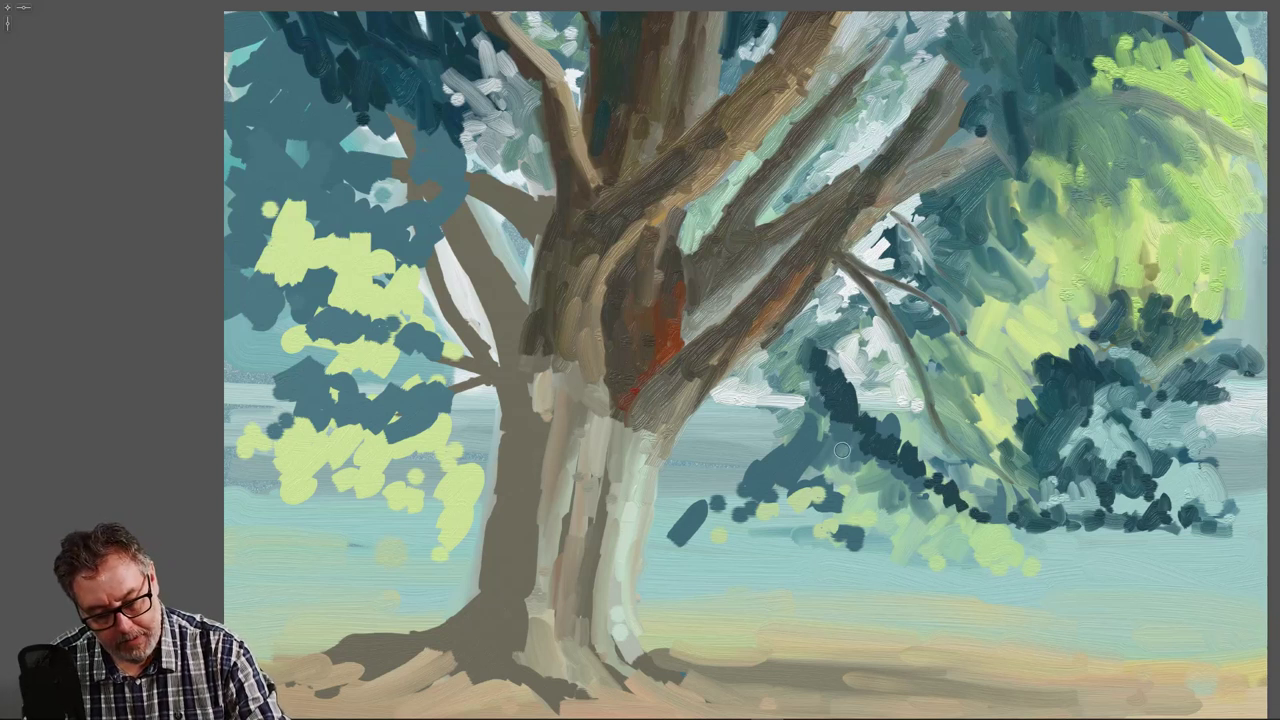
mouse_move(845, 417)
left_mouse_down()
mouse_move(858, 456)
mouse_move(840, 410)
mouse_move(840, 445)
mouse_move(823, 437)
mouse_move(816, 457)
mouse_move(839, 444)
mouse_move(844, 456)
mouse_move(833, 457)
mouse_move(866, 456)
left_mouse_up()
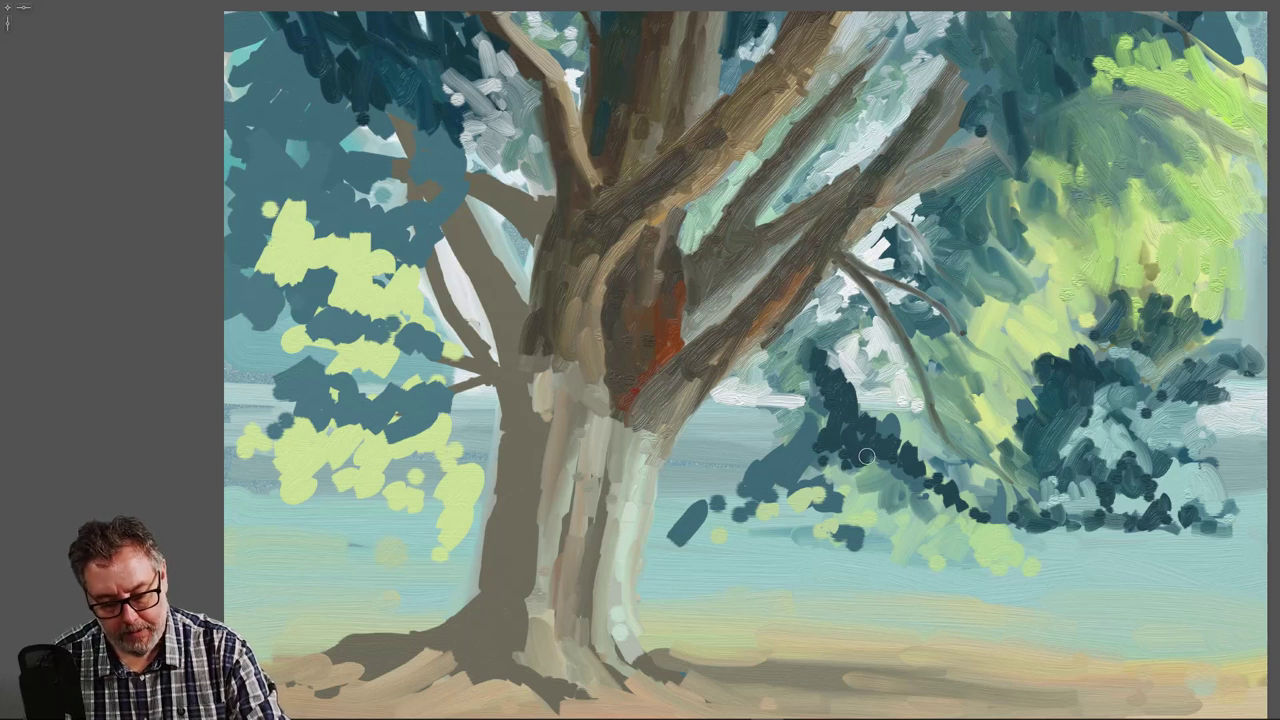
mouse_move(797, 362)
left_mouse_down()
mouse_move(784, 388)
mouse_move(789, 336)
mouse_move(754, 368)
mouse_move(776, 380)
mouse_move(744, 392)
mouse_move(740, 410)
mouse_move(736, 394)
mouse_move(720, 420)
mouse_move(726, 400)
mouse_move(712, 428)
left_mouse_up()
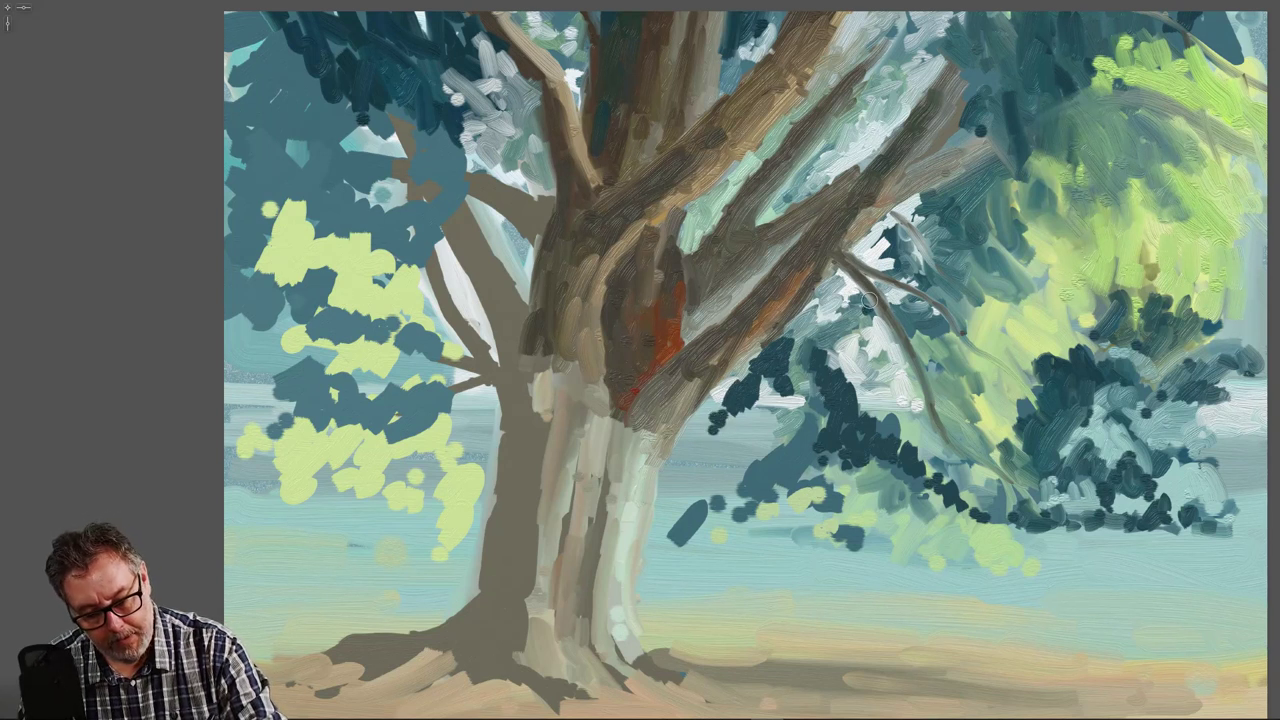
mouse_move(855, 287)
left_mouse_down()
mouse_move(885, 325)
mouse_move(826, 290)
mouse_move(857, 288)
left_mouse_up()
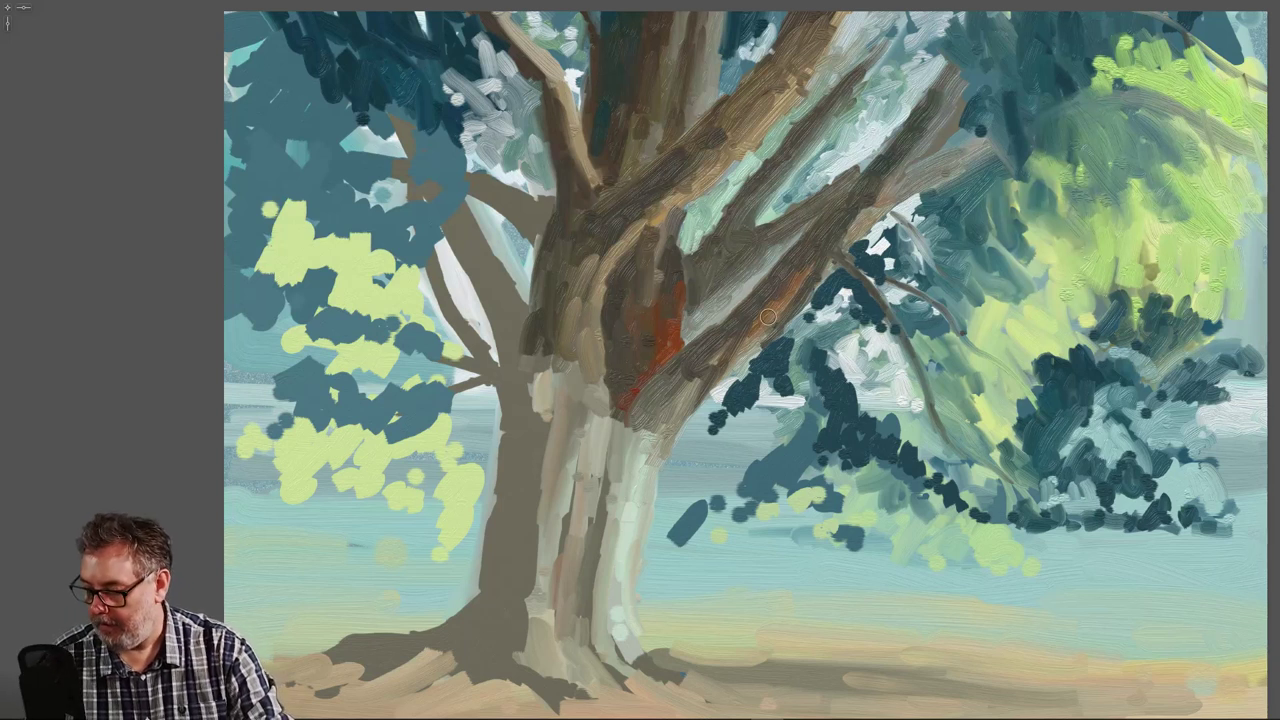
- Add dark teal leaf clumps around the hanging twigs and thicken the inner edge of the far-right bush
mouse_move(917, 370)
left_mouse_down()
mouse_move(922, 431)
mouse_move(910, 432)
mouse_move(906, 390)
mouse_move(896, 410)
mouse_move(882, 377)
mouse_move(900, 417)
mouse_move(950, 400)
left_mouse_up()
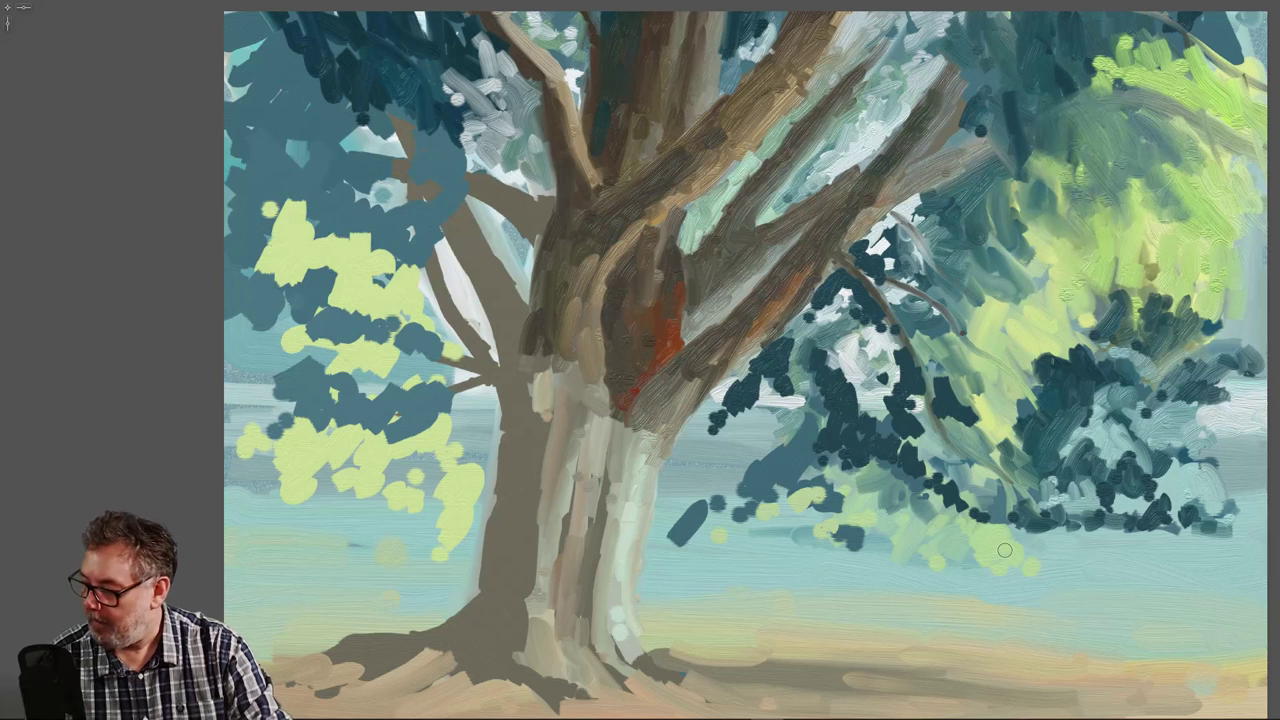
mouse_move(1068, 393)
left_mouse_down()
mouse_move(1085, 413)
mouse_move(1048, 440)
left_mouse_up()
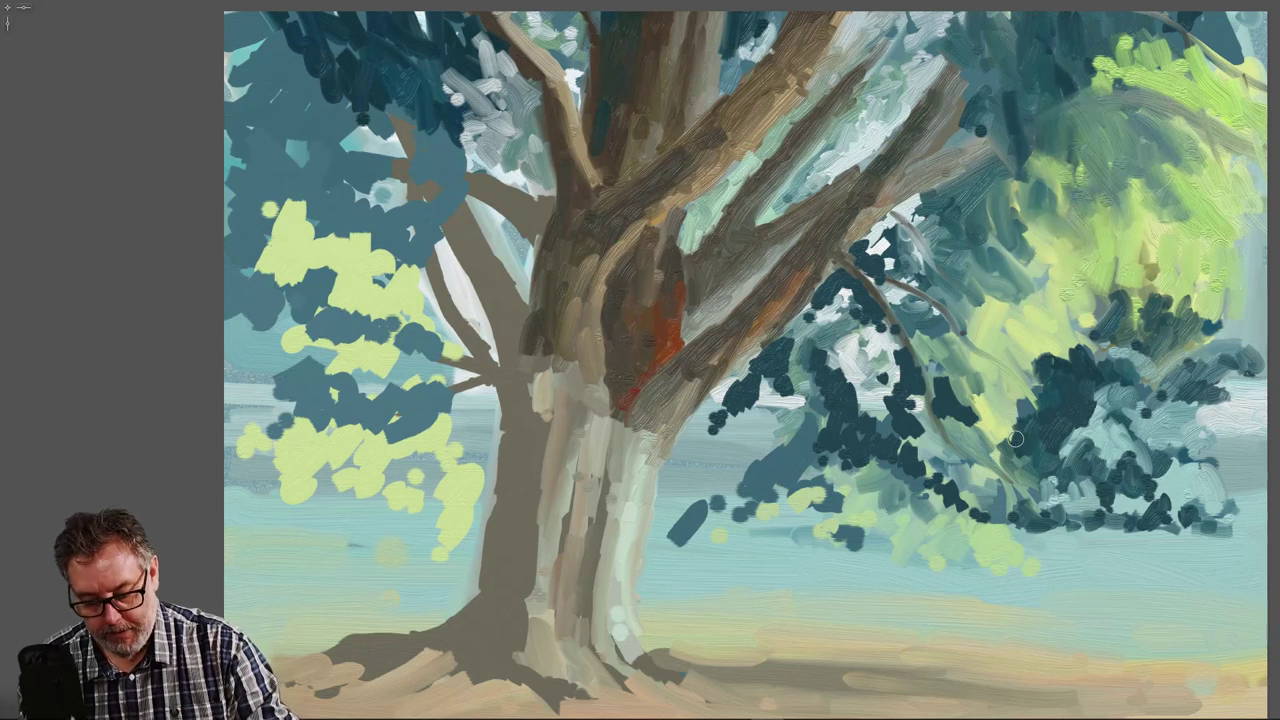
mouse_move(1017, 450)
left_mouse_down()
mouse_move(1022, 470)
mouse_move(992, 471)
left_mouse_up()
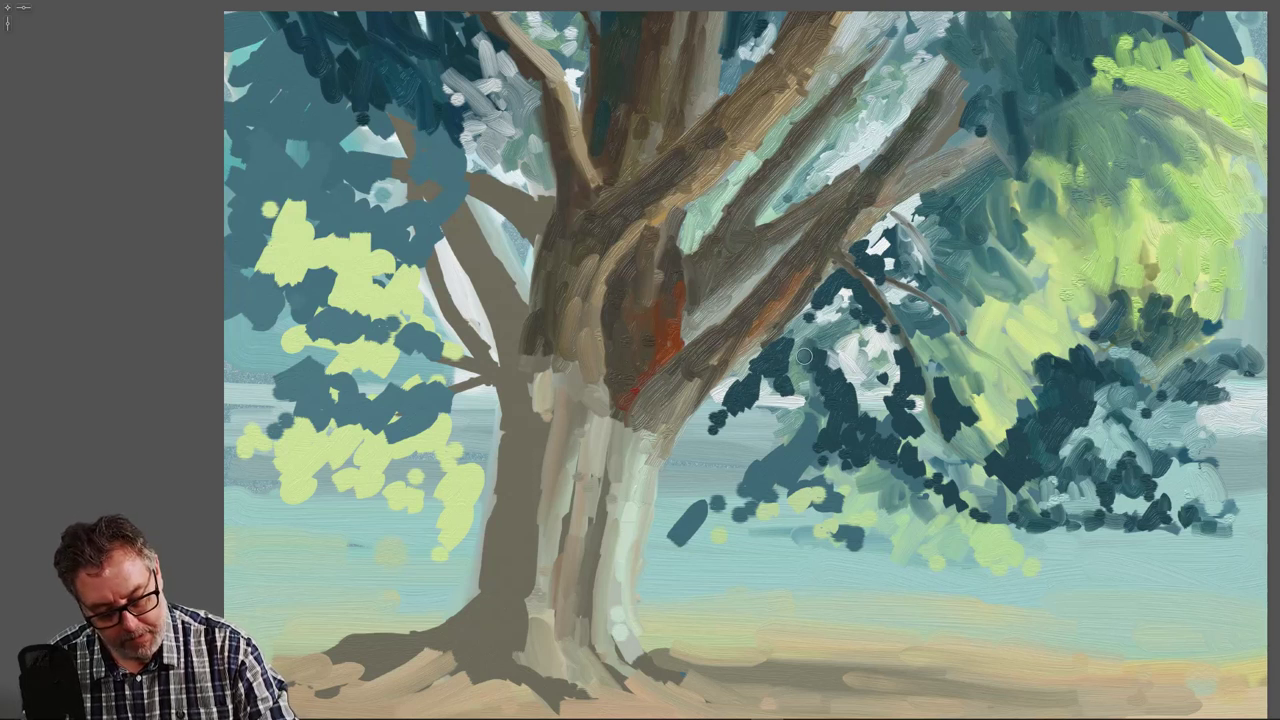
- Paint a sunlit yellow-green leaf patch among the dark leaves right of the trunk and break it up with olive-green strokes
mouse_move(808, 361)
left_mouse_down()
mouse_move(799, 388)
mouse_move(826, 411)
mouse_move(804, 399)
mouse_move(804, 410)
left_mouse_up()
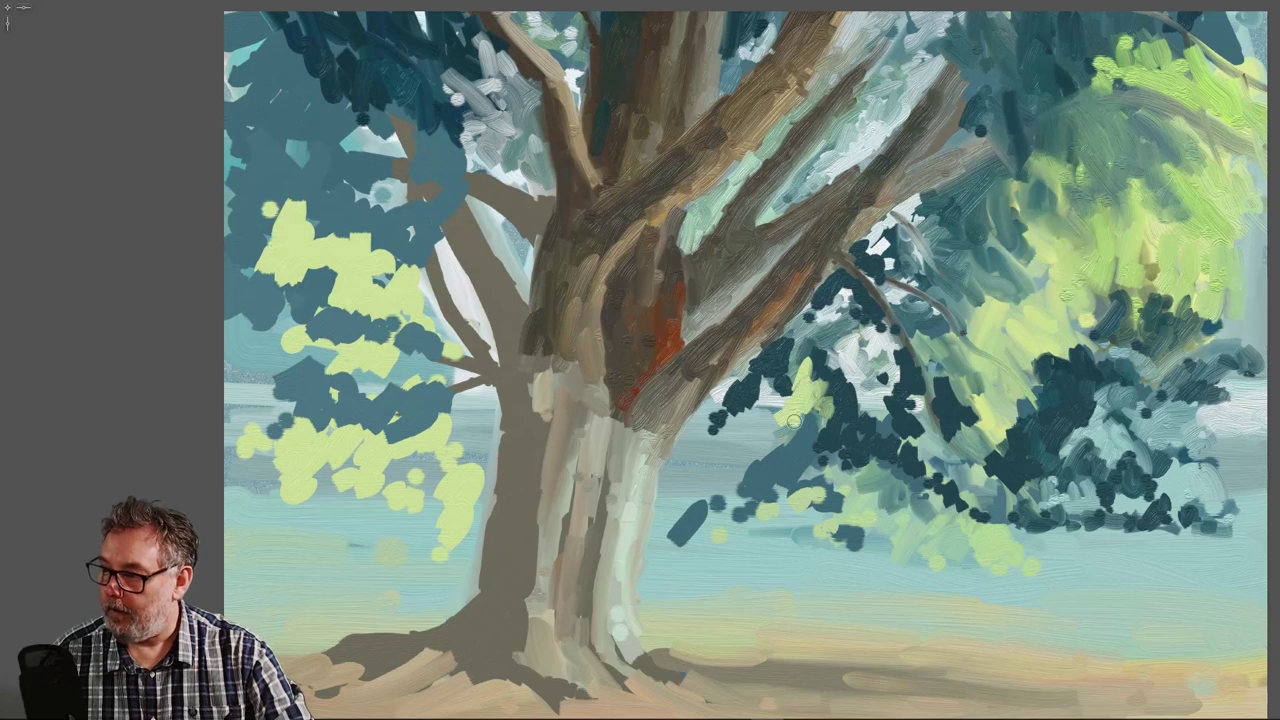
mouse_move(793, 422)
left_mouse_down()
mouse_move(762, 452)
mouse_move(739, 418)
mouse_move(788, 435)
mouse_move(807, 409)
mouse_move(796, 436)
mouse_move(827, 432)
mouse_move(815, 451)
mouse_move(767, 458)
mouse_move(793, 433)
mouse_move(789, 450)
mouse_move(804, 445)
mouse_move(783, 431)
mouse_move(735, 456)
mouse_move(751, 472)
mouse_move(764, 445)
mouse_move(745, 481)
left_mouse_up()
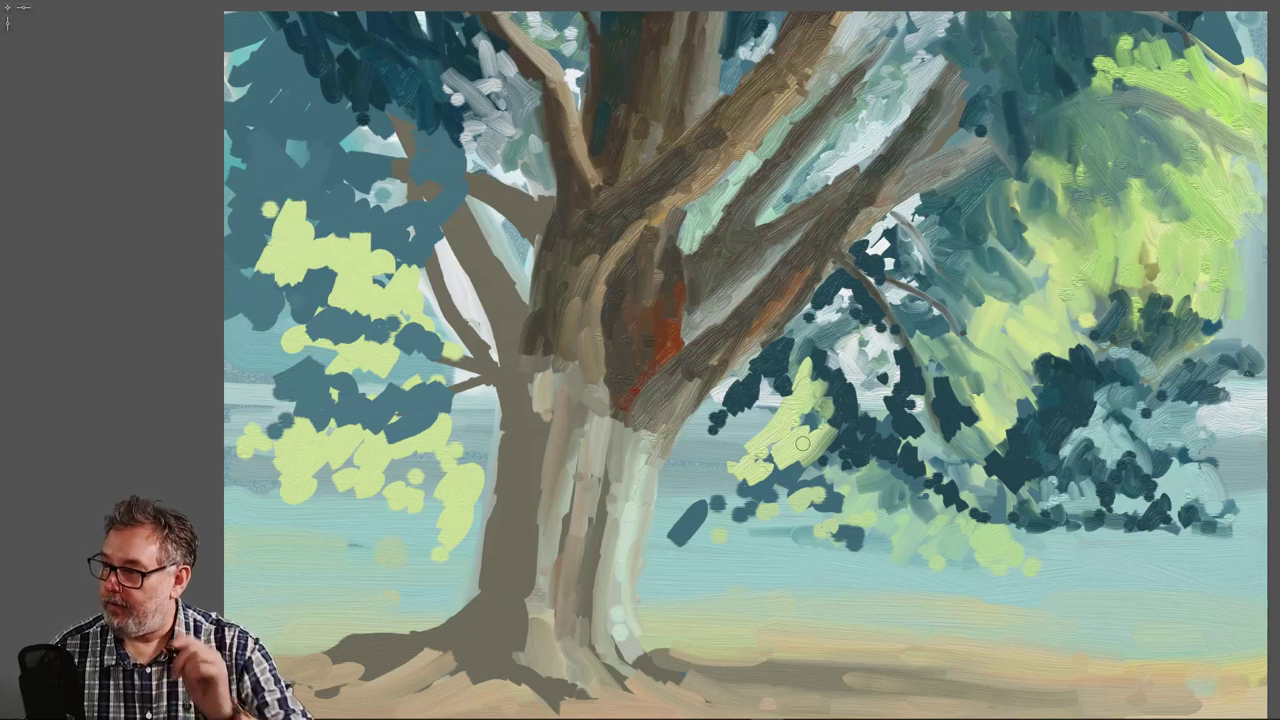
left_click(830, 425, "alt")
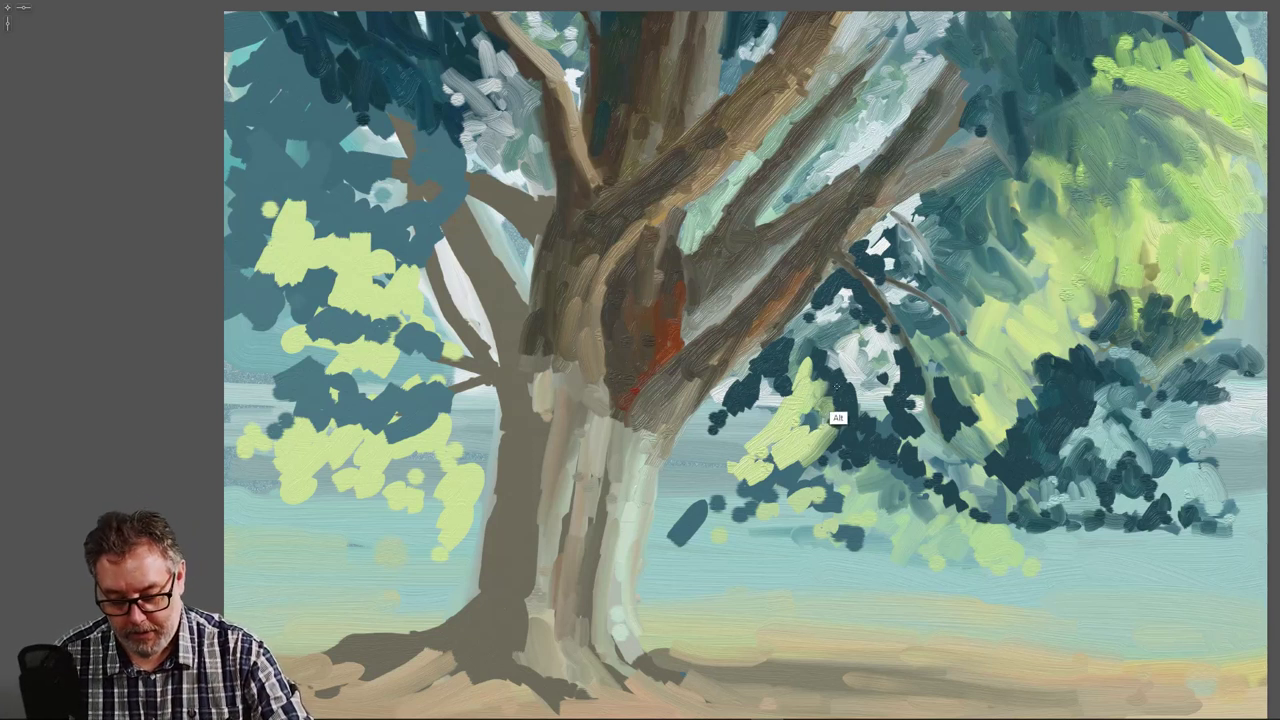
mouse_move(829, 406)
left_mouse_down()
mouse_move(810, 367)
mouse_move(802, 397)
mouse_move(755, 372)
mouse_move(759, 323)
mouse_move(815, 373)
mouse_move(780, 431)
mouse_move(809, 386)
mouse_move(795, 439)
mouse_move(786, 400)
mouse_move(807, 366)
mouse_move(782, 422)
mouse_move(751, 445)
left_mouse_up()
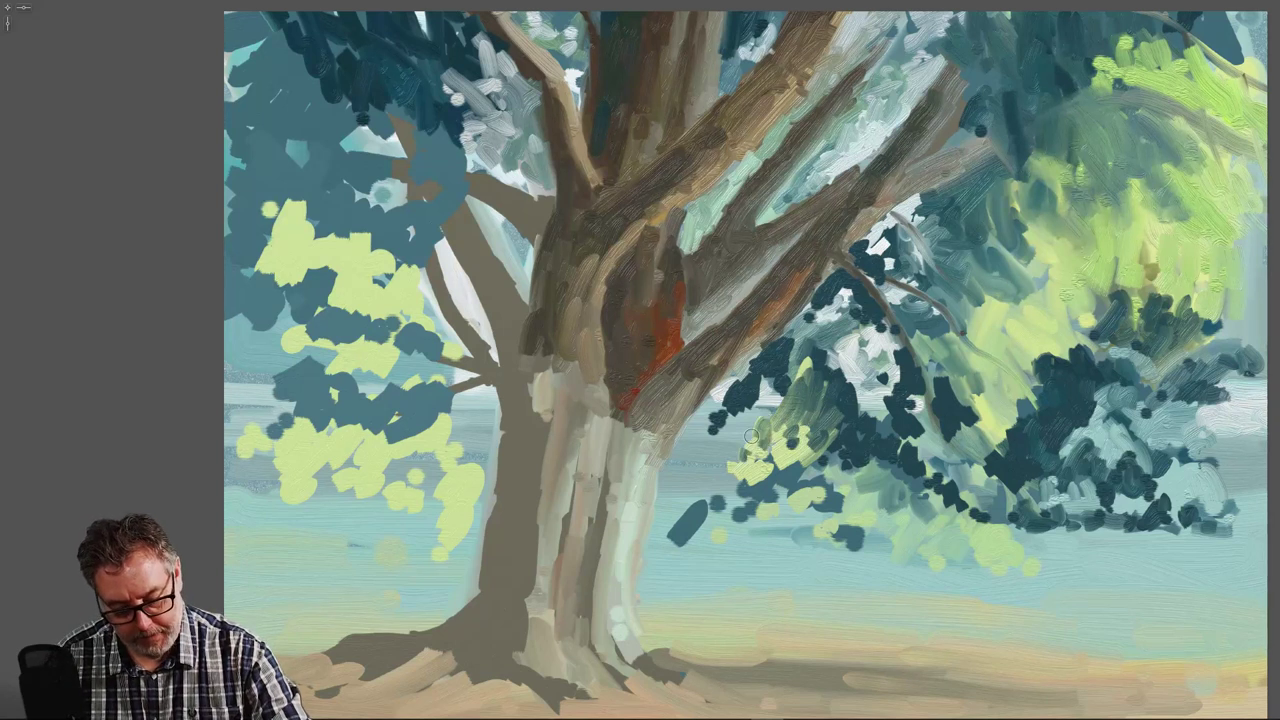
right_click(738, 447)
left_click(681, 497)
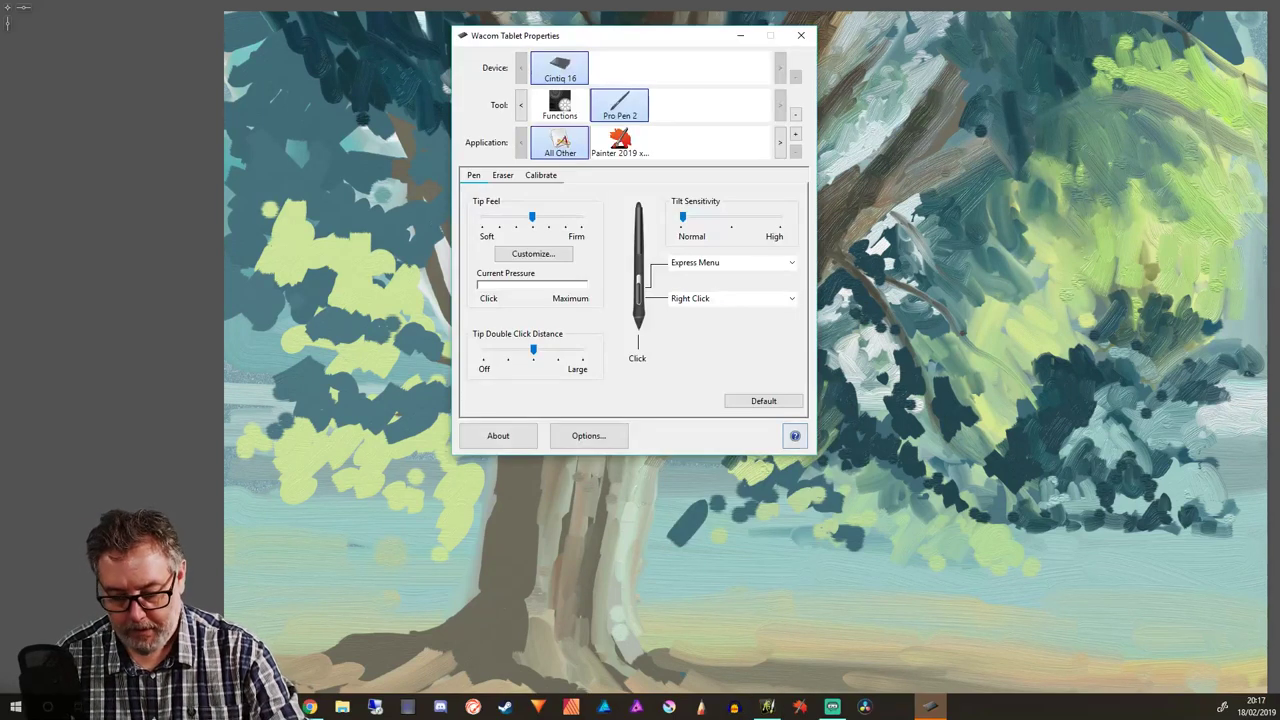
left_click(800, 35)
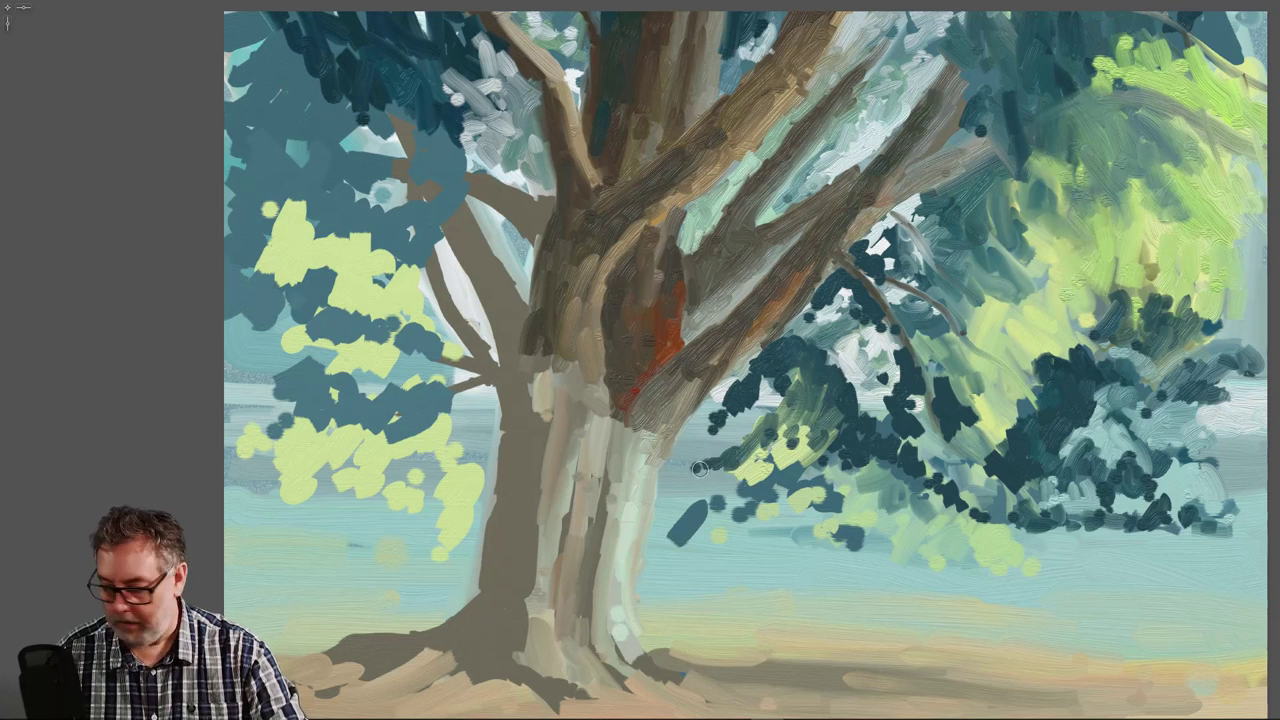
- Extend dark teal leaves toward the trunk and work olive and muted green strokes through the light foliage on the low branch
mouse_move(698, 468)
left_mouse_down()
mouse_move(678, 466)
mouse_move(766, 412)
left_mouse_up()
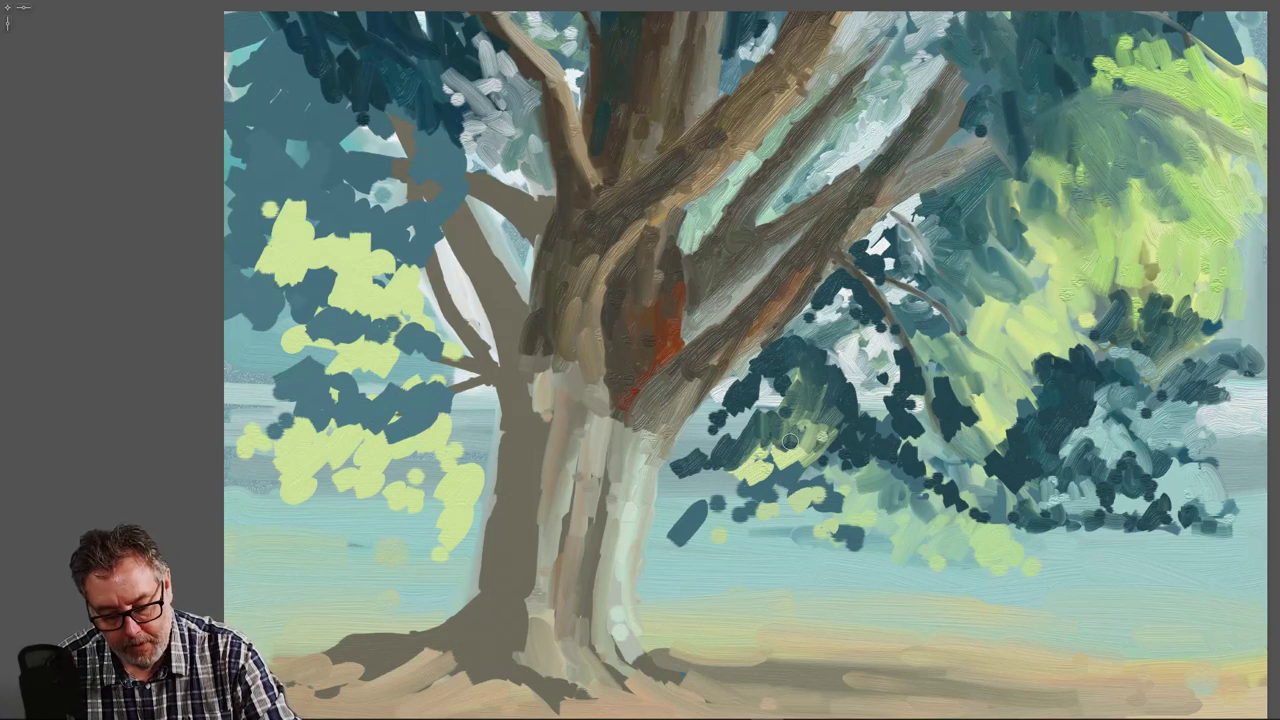
mouse_move(831, 455)
left_mouse_down()
mouse_move(852, 486)
mouse_move(857, 451)
mouse_move(870, 449)
mouse_move(873, 470)
mouse_move(909, 487)
mouse_move(879, 462)
mouse_move(909, 463)
mouse_move(937, 502)
left_mouse_up()
left_click_drag(904, 453, 907, 483)
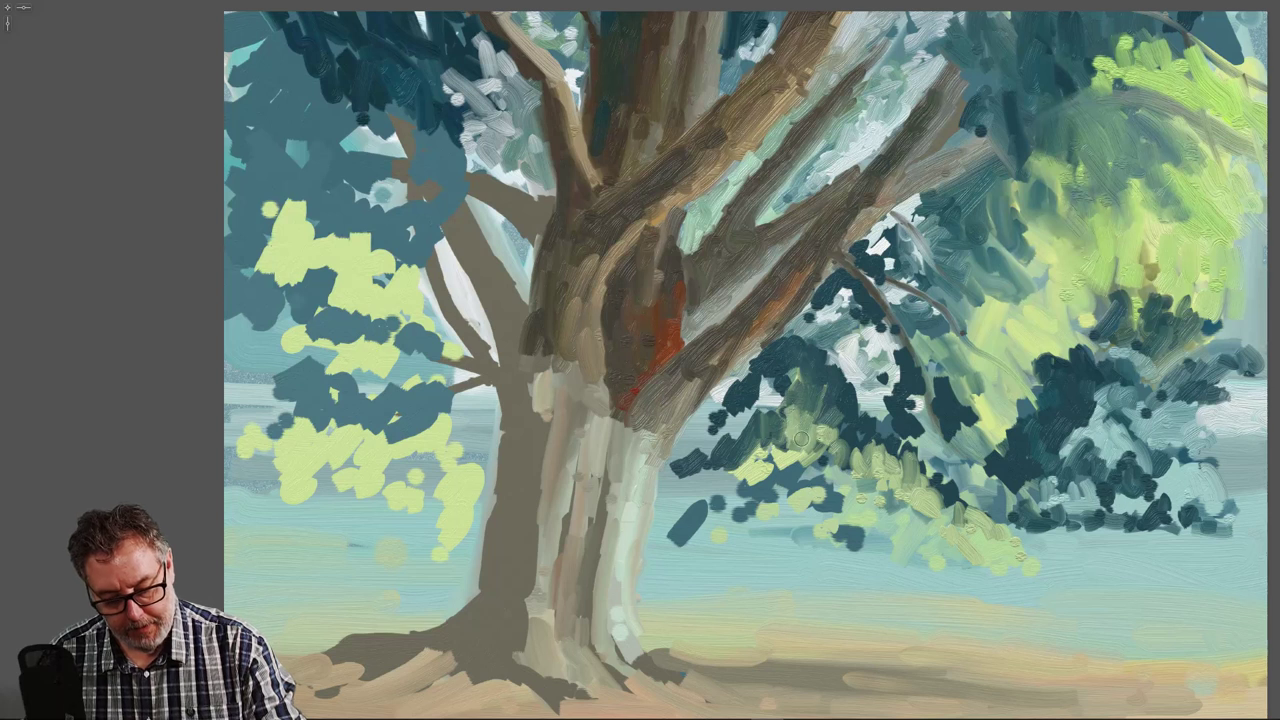
mouse_move(801, 438)
left_mouse_down()
mouse_move(843, 451)
mouse_move(848, 433)
mouse_move(860, 471)
mouse_move(810, 376)
mouse_move(818, 427)
mouse_move(822, 417)
mouse_move(852, 466)
mouse_move(817, 433)
left_mouse_up()
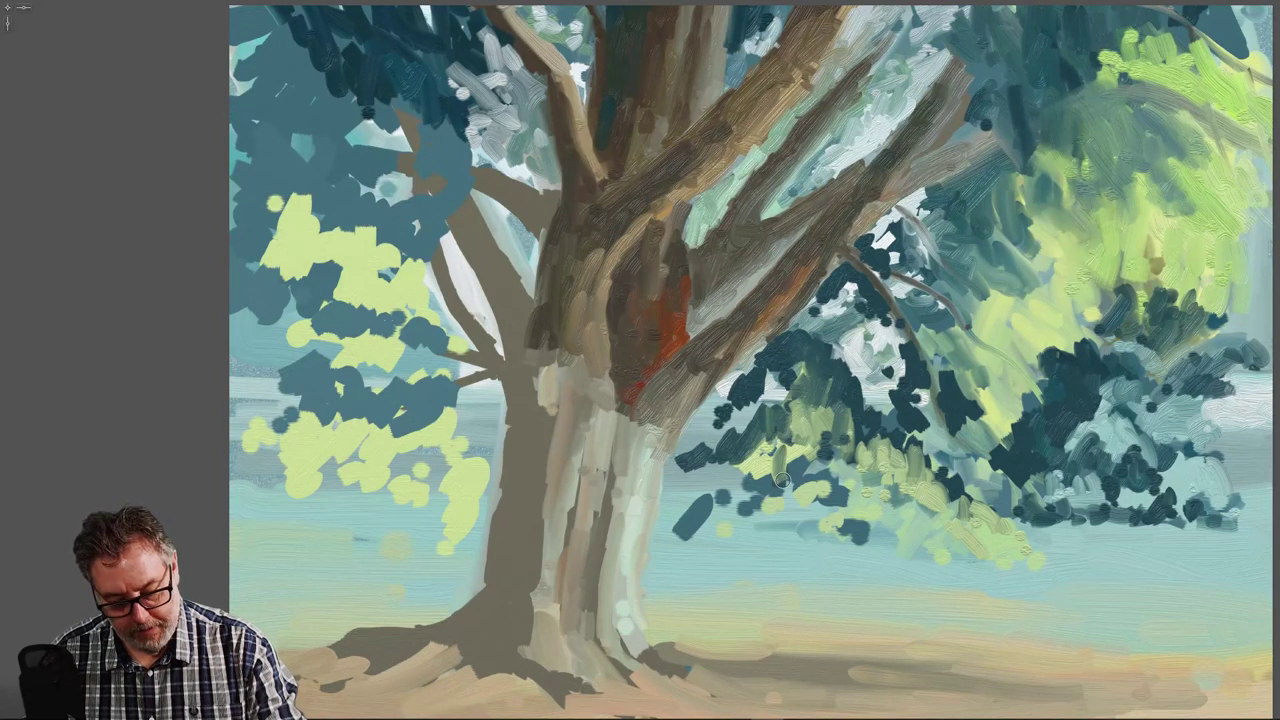
mouse_move(766, 484)
left_mouse_down()
mouse_move(784, 458)
mouse_move(760, 486)
mouse_move(737, 447)
mouse_move(700, 476)
mouse_move(668, 476)
left_mouse_up()
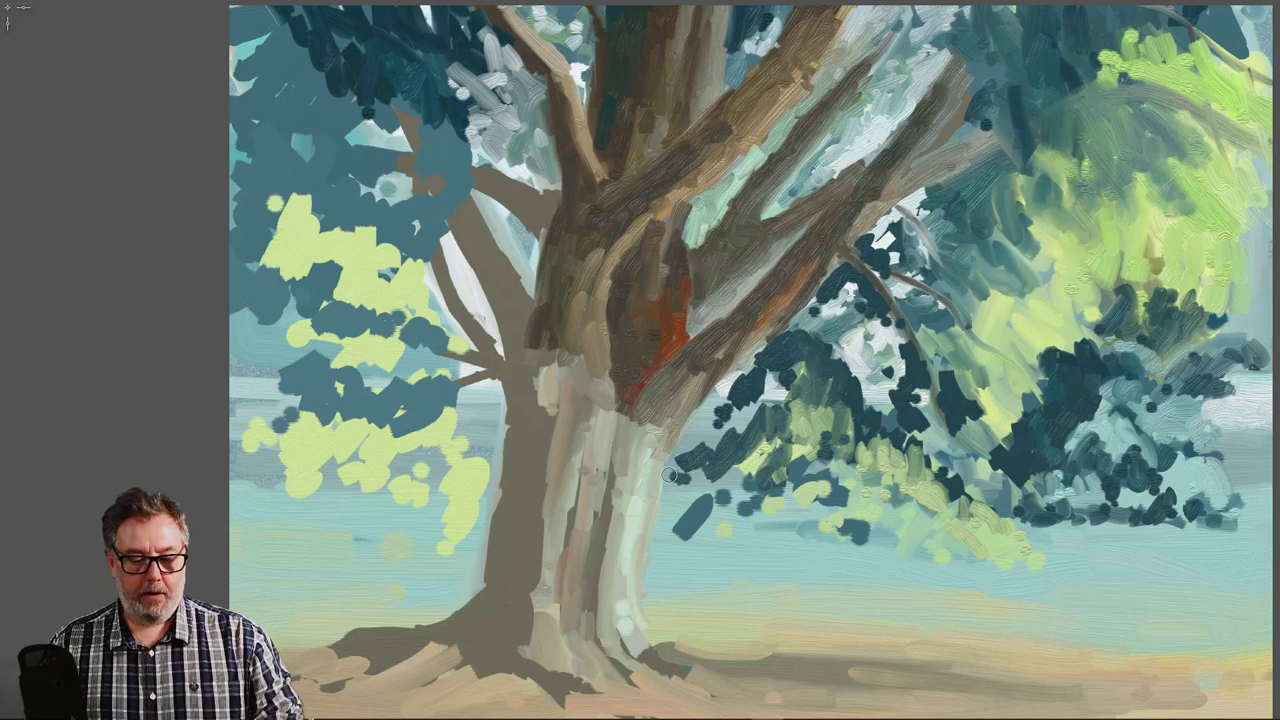
- Paint pale blue-green strokes down the canvas's right edge, trimming the outer side of the sunlit foliage and far-right bush
left_click_drag(496, 503, 385, 508)
left_click(389, 527, "ctrl")
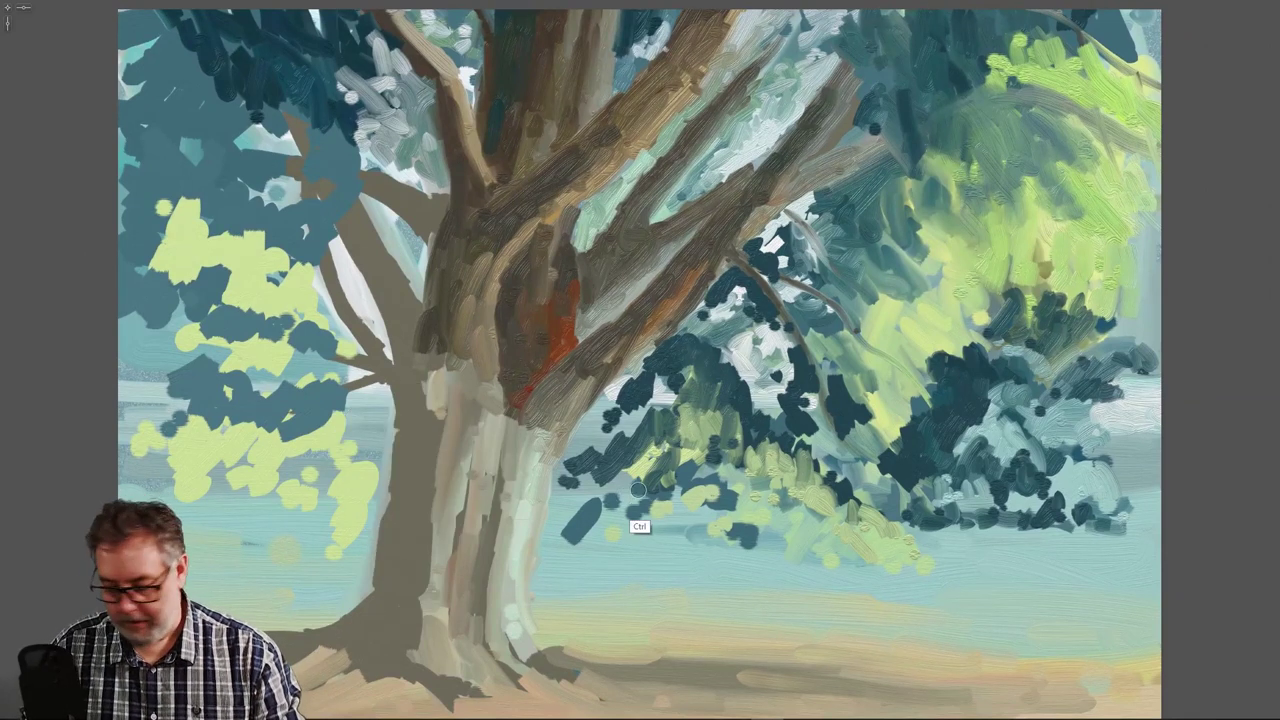
mouse_move(660, 503)
left_mouse_down()
mouse_move(617, 497)
mouse_move(611, 481)
left_mouse_up()
scroll(611, 505, "up", 2)
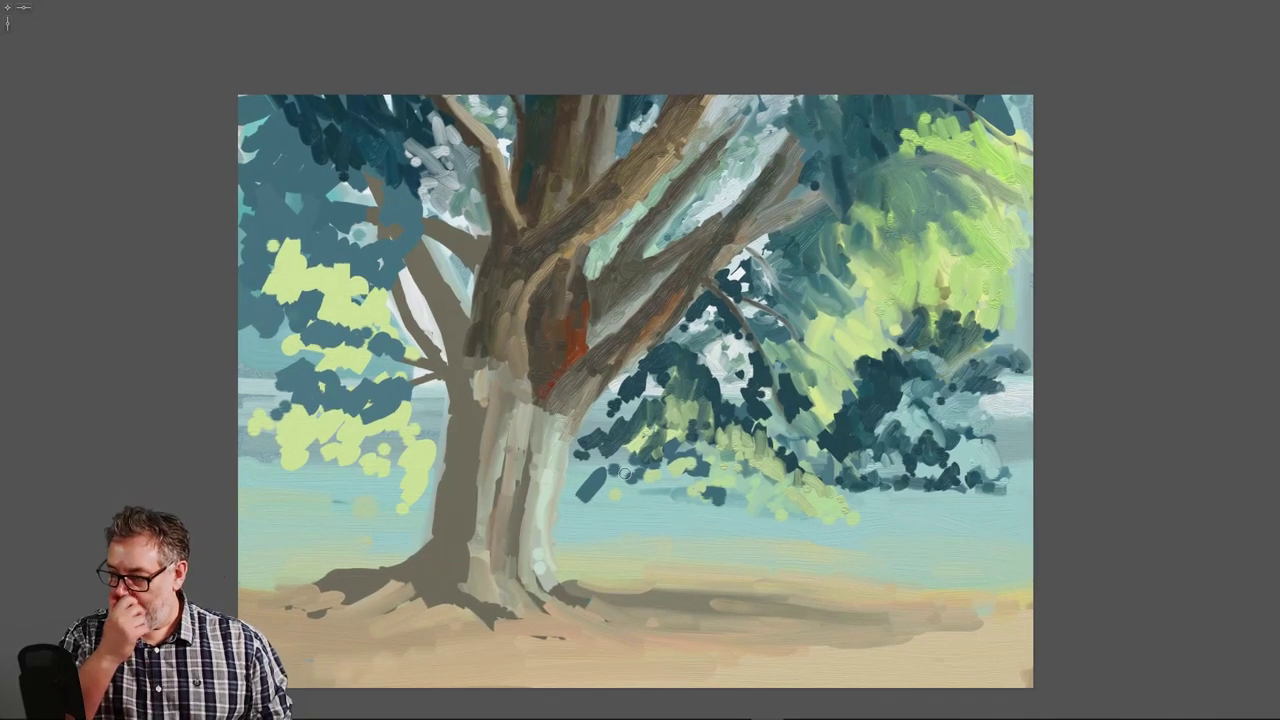
key("alt")
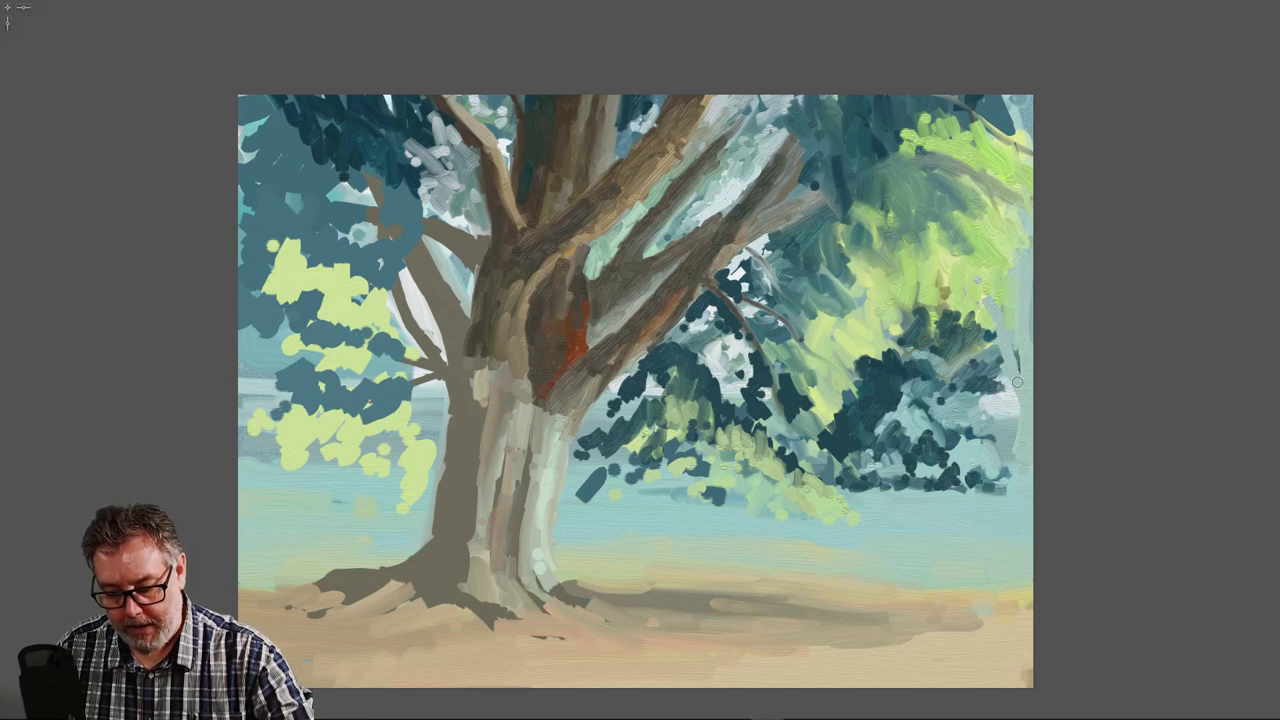
left_click_drag(1017, 382, 1022, 448)
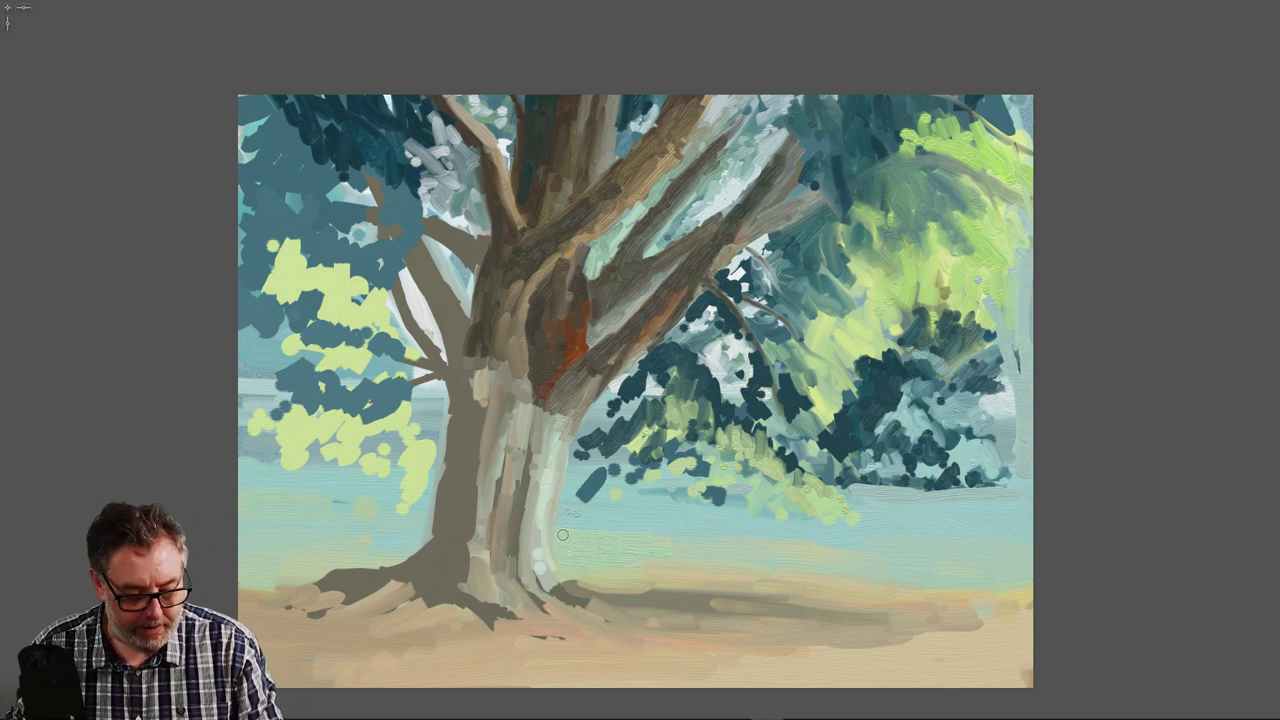
- Cover the meadow on both sides of the trunk with light green horizontal impasto strokes down to the bare ground
mouse_move(628, 572)
left_mouse_down()
mouse_move(569, 576)
mouse_move(663, 577)
left_mouse_up()
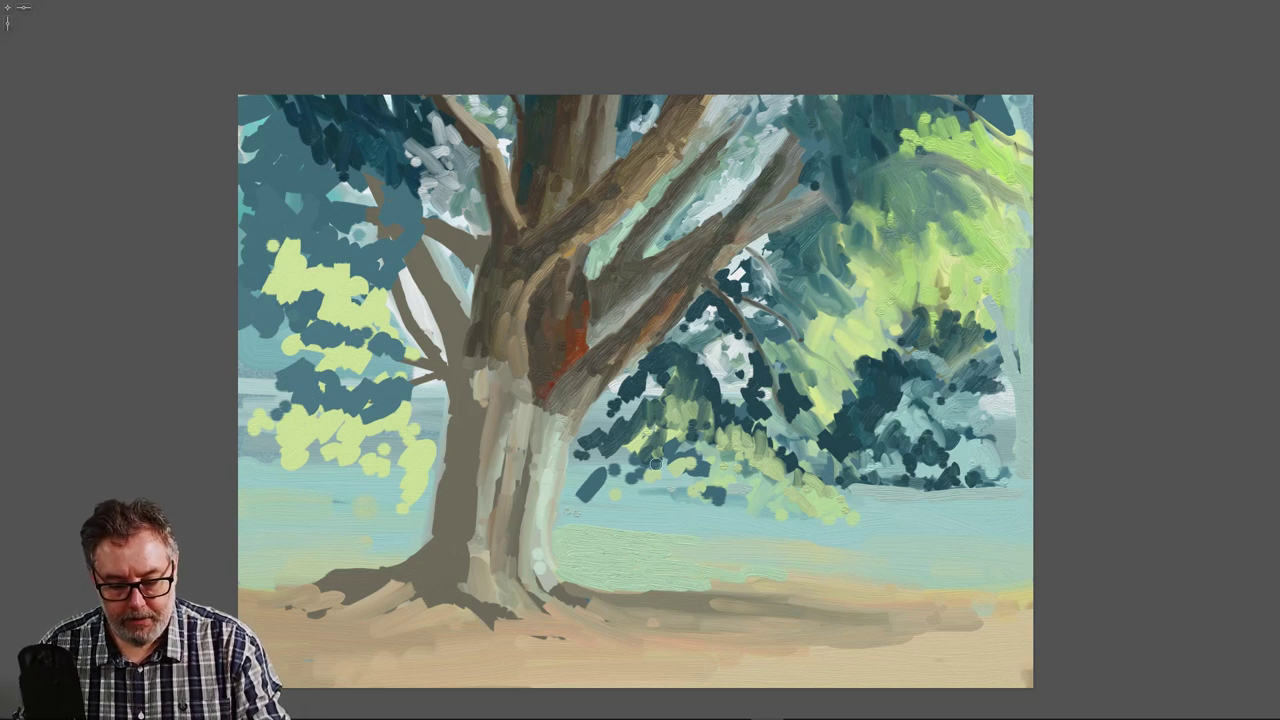
mouse_move(706, 591)
left_mouse_down()
mouse_move(770, 579)
mouse_move(696, 585)
mouse_move(791, 578)
mouse_move(715, 579)
mouse_move(748, 573)
mouse_move(685, 553)
mouse_move(844, 575)
mouse_move(792, 587)
mouse_move(860, 591)
mouse_move(781, 590)
mouse_move(872, 599)
mouse_move(818, 578)
mouse_move(910, 597)
left_mouse_up()
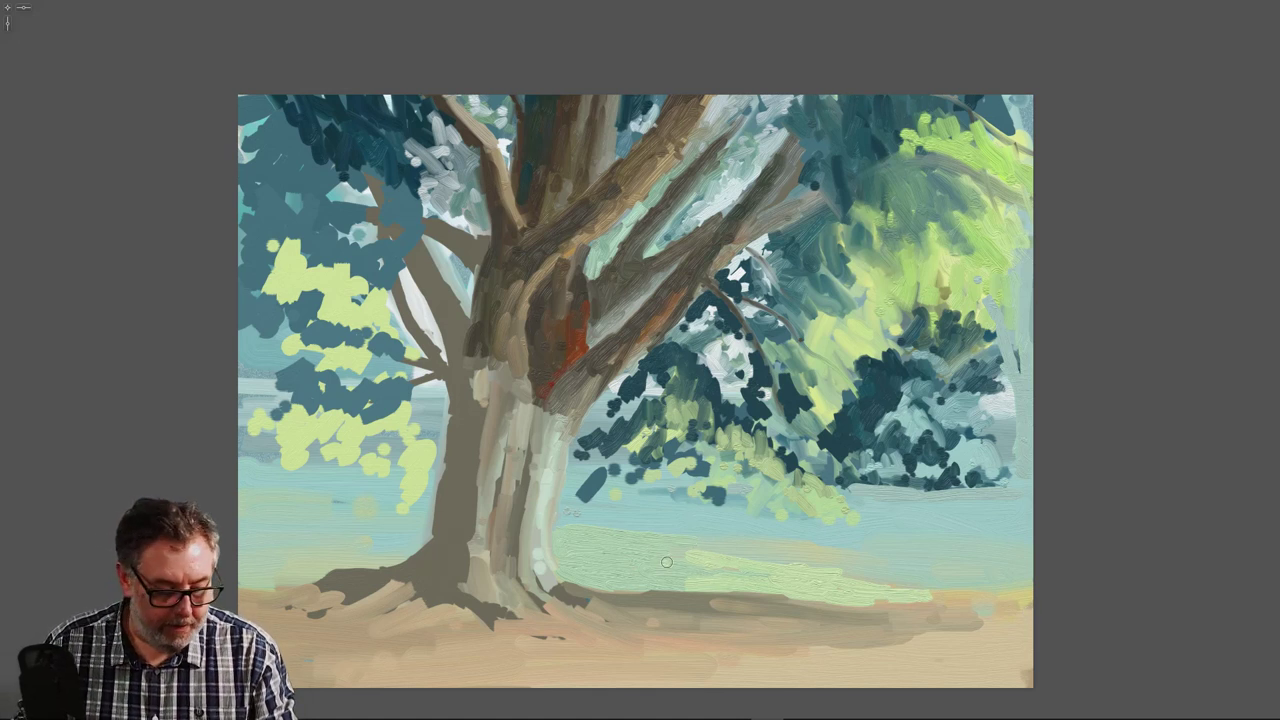
mouse_move(359, 537)
left_mouse_down()
mouse_move(414, 540)
mouse_move(388, 561)
mouse_move(334, 557)
mouse_move(428, 536)
mouse_move(273, 525)
mouse_move(396, 534)
mouse_move(321, 527)
mouse_move(394, 535)
mouse_move(280, 540)
mouse_move(322, 548)
mouse_move(226, 556)
left_mouse_up()
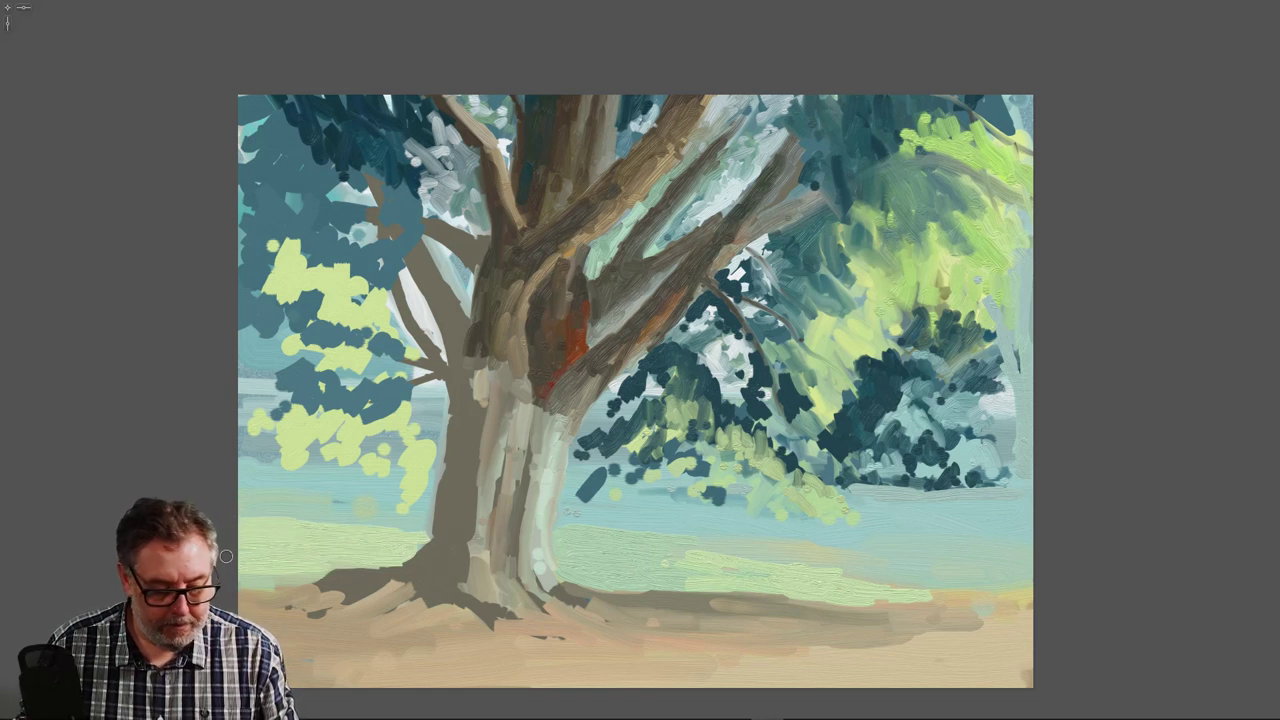
left_click_drag(425, 527, 236, 514)
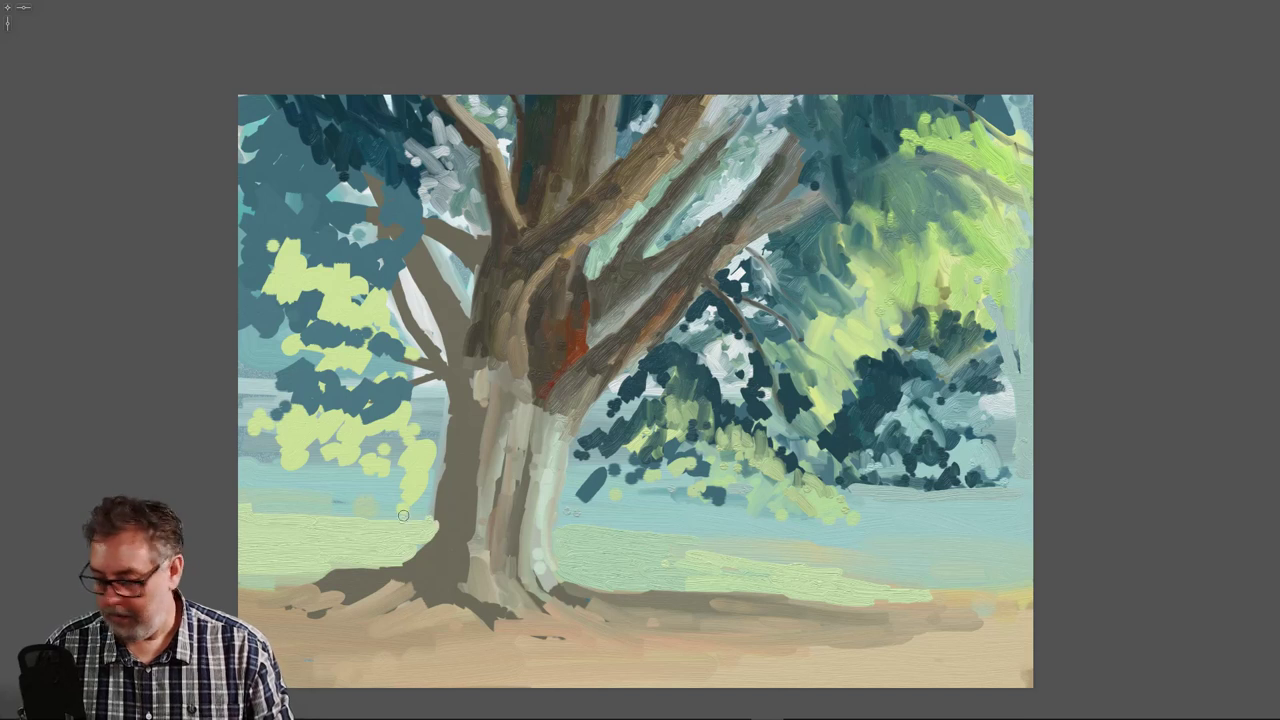
- Paint a pale yellow-green band along the meadow's far edge, from left of the trunk across beneath the right-hand foliage
mouse_move(401, 495)
left_mouse_down()
mouse_move(304, 497)
mouse_move(435, 498)
mouse_move(412, 497)
left_mouse_up()
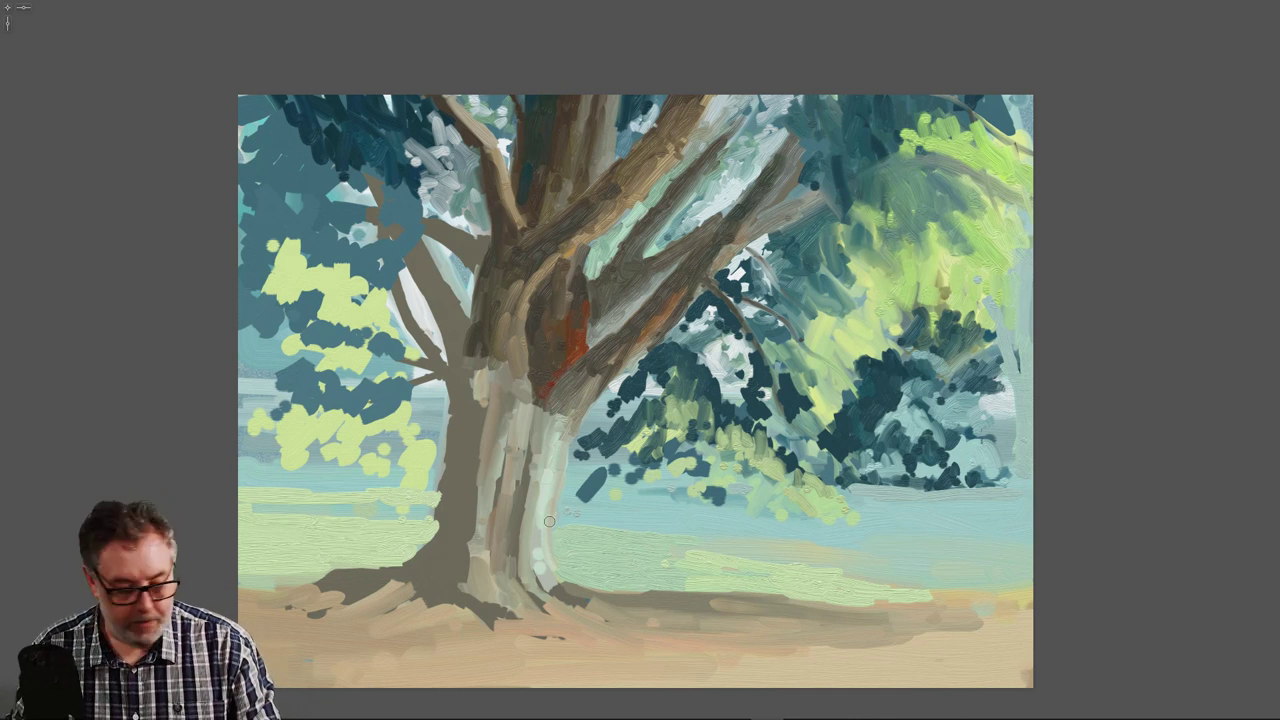
mouse_move(559, 492)
left_mouse_down()
mouse_move(749, 513)
mouse_move(555, 501)
mouse_move(684, 507)
left_mouse_up()
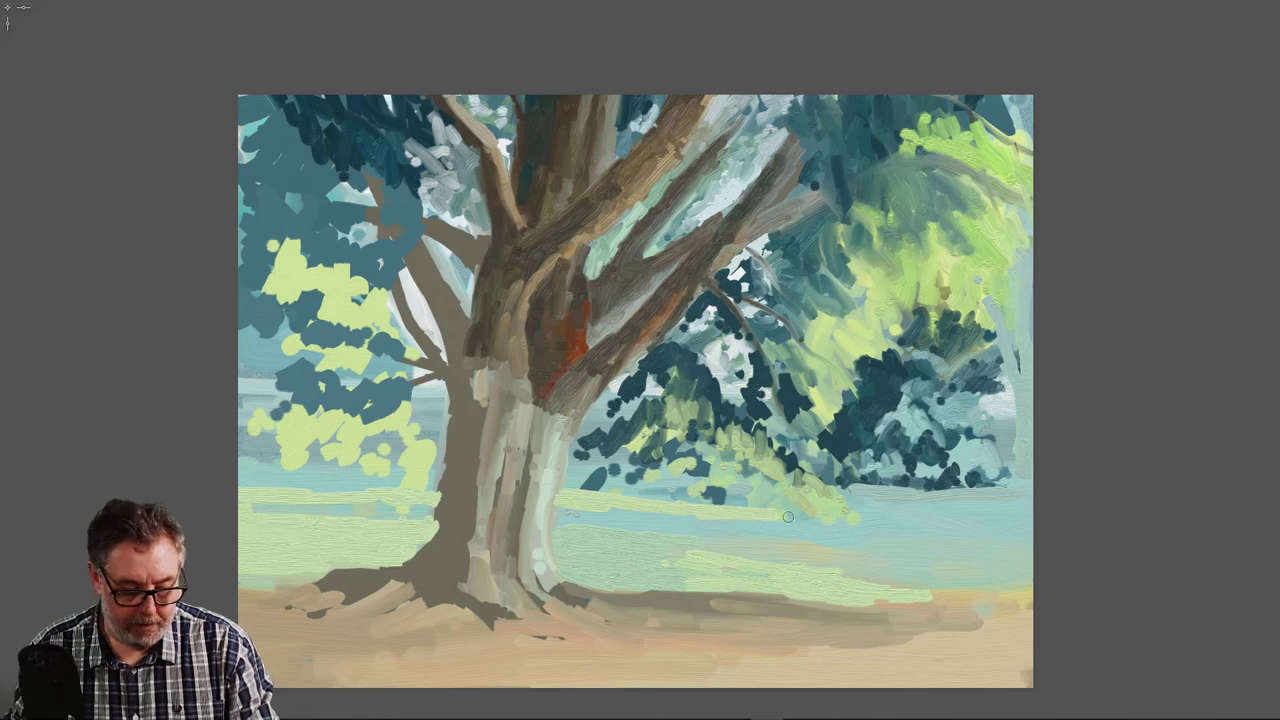
mouse_move(788, 517)
left_mouse_down()
mouse_move(971, 502)
mouse_move(843, 490)
mouse_move(988, 500)
mouse_move(878, 499)
mouse_move(995, 512)
left_mouse_up()
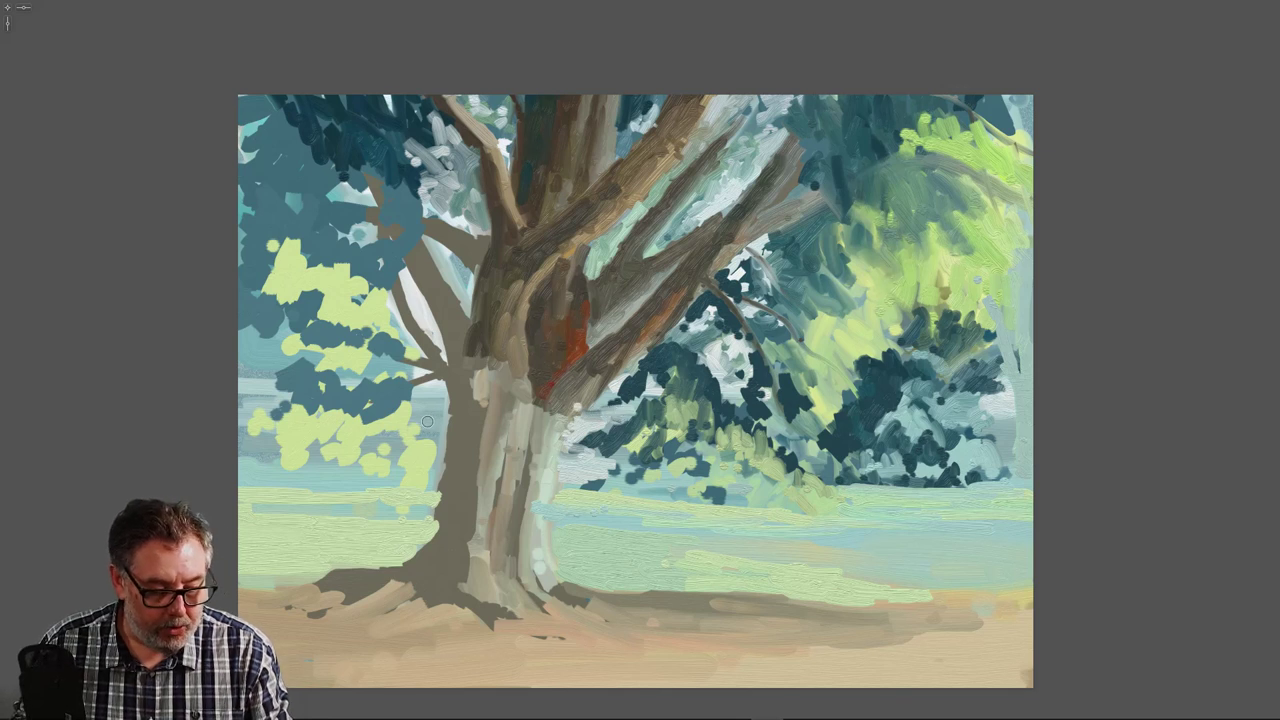
- Brush pale grey-blue horizontal strokes into the distance left of the trunk, cutting around the trunk edge and yellow-green leaves
mouse_move(453, 427)
left_mouse_down()
mouse_move(409, 436)
mouse_move(453, 445)
mouse_move(409, 446)
mouse_move(446, 451)
mouse_move(416, 461)
mouse_move(439, 484)
left_mouse_up()
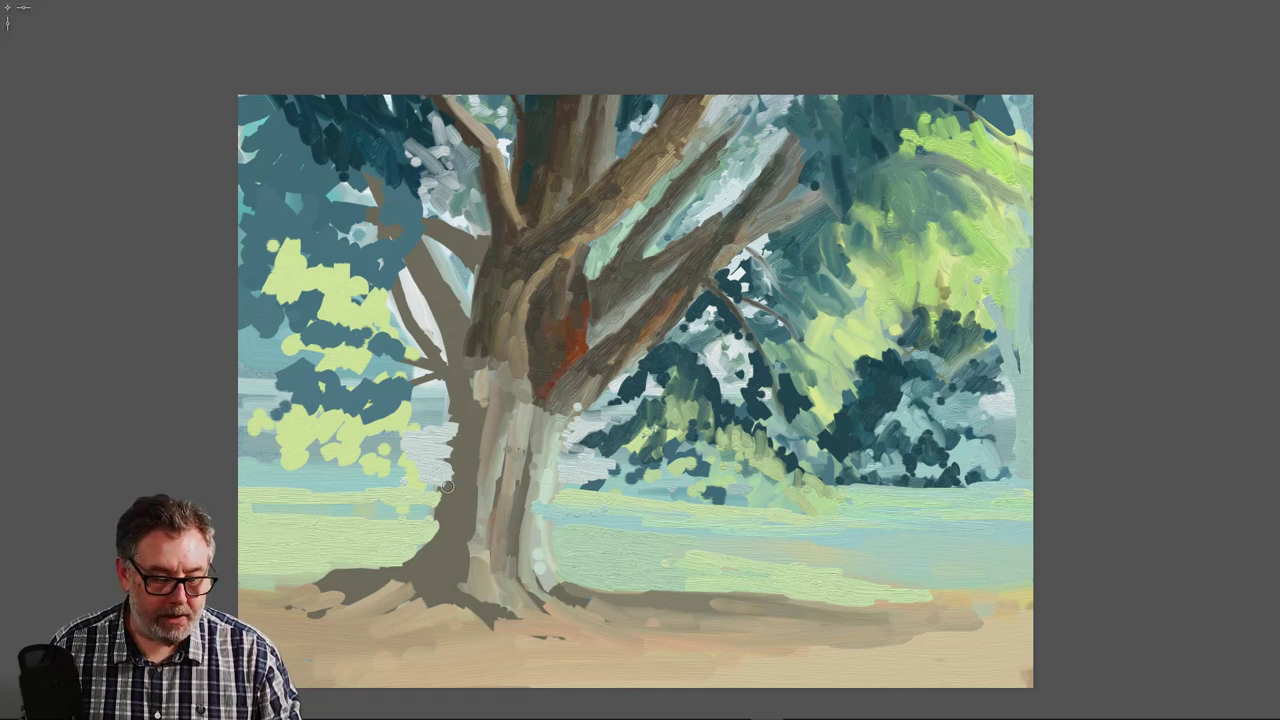
mouse_move(400, 444)
left_mouse_down()
mouse_move(352, 435)
mouse_move(416, 437)
left_mouse_up()
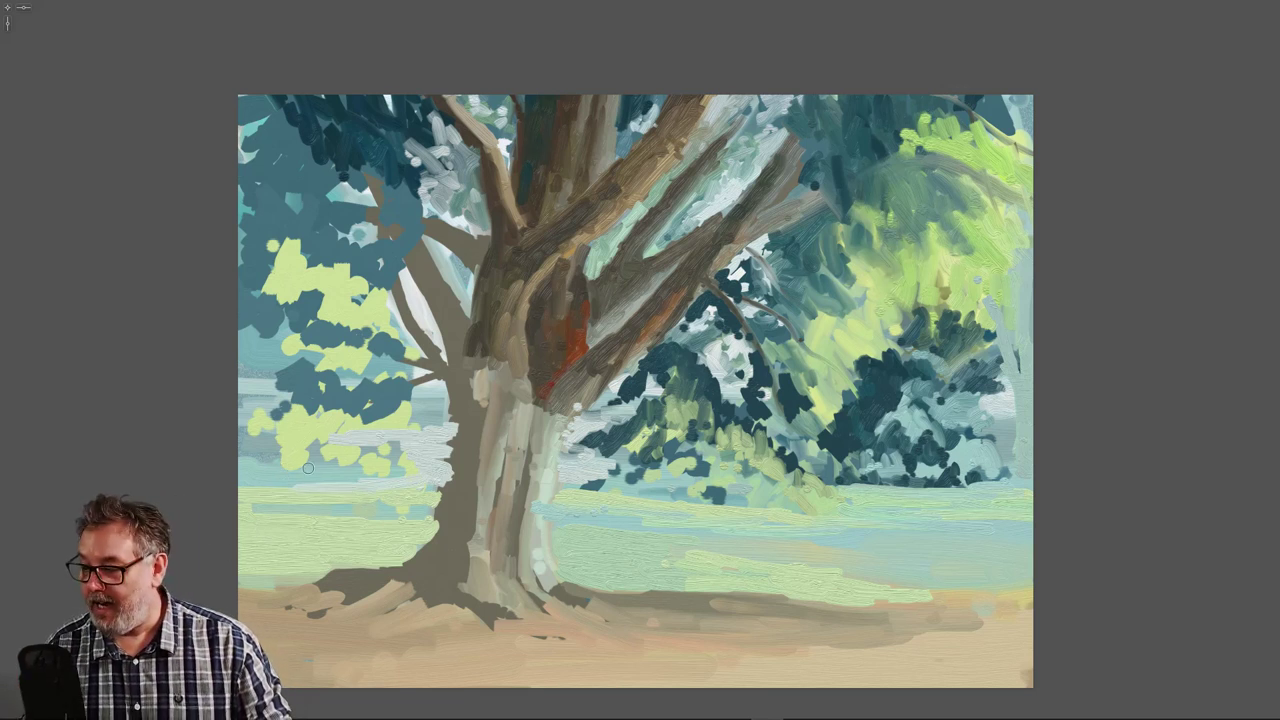
left_click_drag(442, 406, 196, 403)
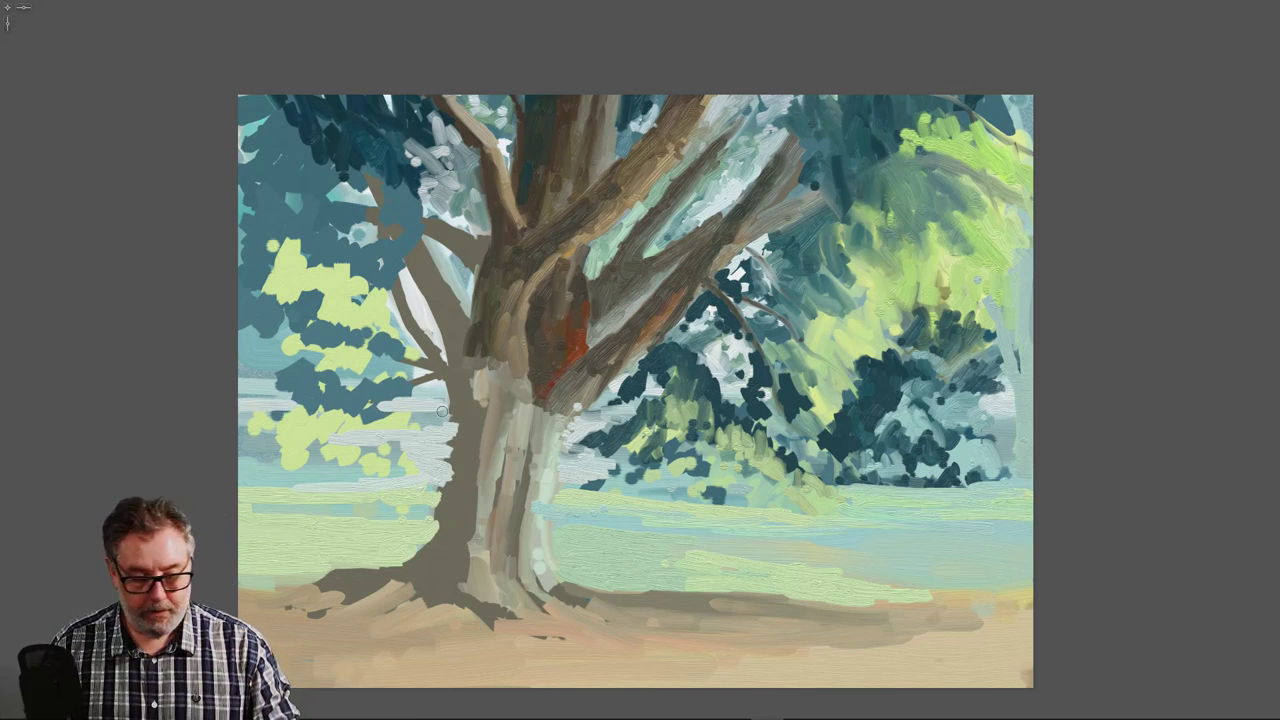
- Paint dark grey-brown strokes down the trunk's shaded left side, from below the fork to the spreading roots
key("alt")
mouse_move(405, 391)
left_mouse_down()
mouse_move(376, 410)
mouse_move(399, 382)
mouse_move(423, 380)
mouse_move(409, 377)
mouse_move(387, 408)
mouse_move(378, 391)
mouse_move(384, 421)
mouse_move(348, 430)
mouse_move(367, 429)
mouse_move(391, 399)
mouse_move(418, 444)
left_mouse_up()
mouse_move(474, 345)
left_mouse_down()
mouse_move(461, 408)
mouse_move(478, 369)
mouse_move(491, 381)
mouse_move(500, 358)
mouse_move(482, 420)
left_mouse_up()
mouse_move(473, 364)
left_mouse_down()
mouse_move(458, 470)
mouse_move(479, 395)
mouse_move(478, 435)
mouse_move(464, 405)
mouse_move(451, 464)
mouse_move(460, 416)
mouse_move(455, 493)
mouse_move(468, 416)
mouse_move(463, 470)
mouse_move(479, 491)
mouse_move(469, 503)
mouse_move(479, 439)
mouse_move(470, 531)
mouse_move(458, 533)
mouse_move(458, 444)
mouse_move(455, 533)
mouse_move(454, 482)
mouse_move(431, 552)
mouse_move(451, 515)
mouse_move(433, 571)
mouse_move(471, 537)
mouse_move(458, 564)
mouse_move(473, 522)
mouse_move(468, 580)
mouse_move(457, 548)
mouse_move(448, 562)
mouse_move(445, 527)
mouse_move(419, 564)
mouse_move(445, 558)
mouse_move(436, 588)
mouse_move(420, 554)
mouse_move(440, 534)
mouse_move(378, 581)
mouse_move(424, 556)
mouse_move(344, 576)
mouse_move(367, 575)
mouse_move(326, 562)
mouse_move(313, 583)
mouse_move(358, 581)
mouse_move(307, 593)
mouse_move(331, 581)
mouse_move(348, 594)
mouse_move(318, 578)
left_mouse_up()
mouse_move(422, 561)
left_mouse_down()
mouse_move(368, 583)
mouse_move(430, 570)
mouse_move(410, 596)
mouse_move(420, 590)
left_mouse_up()
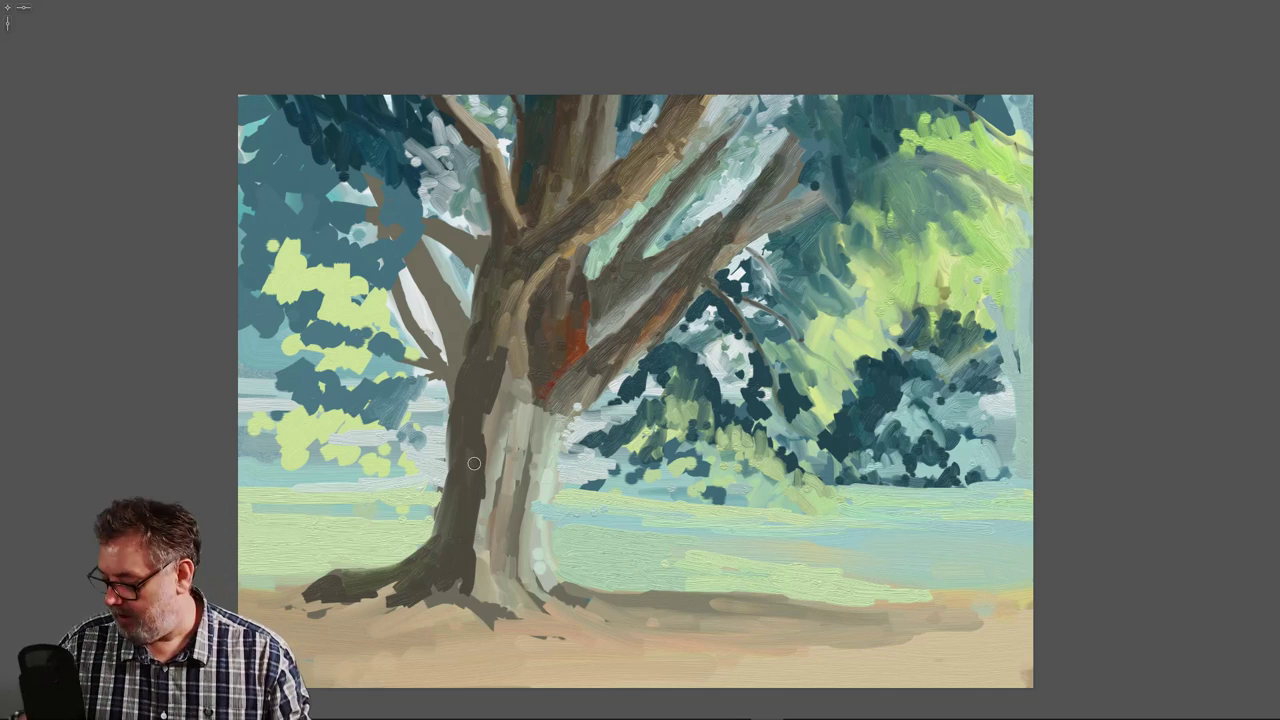
left_click_drag(463, 467, 567, 474)
- Cover the thick left branch with dark grey-brown strokes, joining it into the trunk below the fork
mouse_move(394, 579)
left_mouse_down()
mouse_move(695, 437)
mouse_move(739, 454)
left_mouse_up()
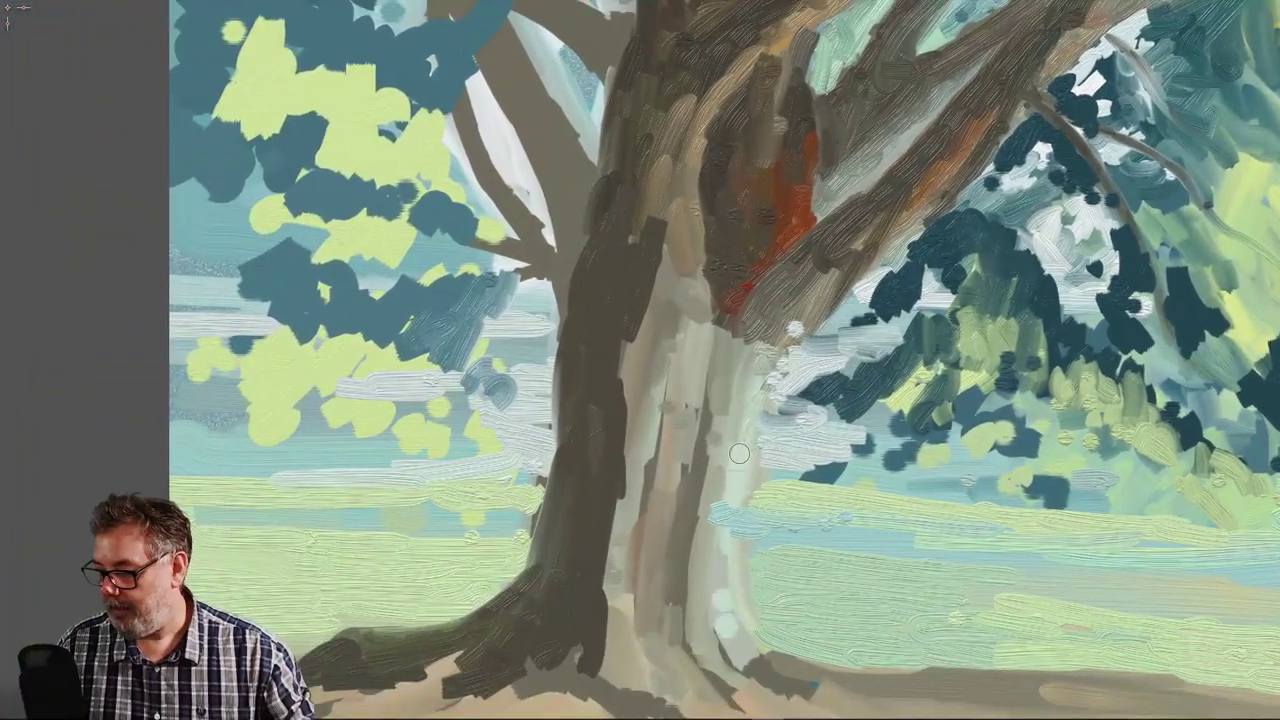
mouse_move(515, 90)
left_mouse_down()
mouse_move(569, 192)
mouse_move(527, 81)
mouse_move(604, 190)
mouse_move(581, 155)
mouse_move(599, 178)
mouse_move(568, 162)
mouse_move(591, 243)
mouse_move(566, 195)
mouse_move(571, 265)
left_mouse_up()
left_click_drag(546, 182, 562, 254)
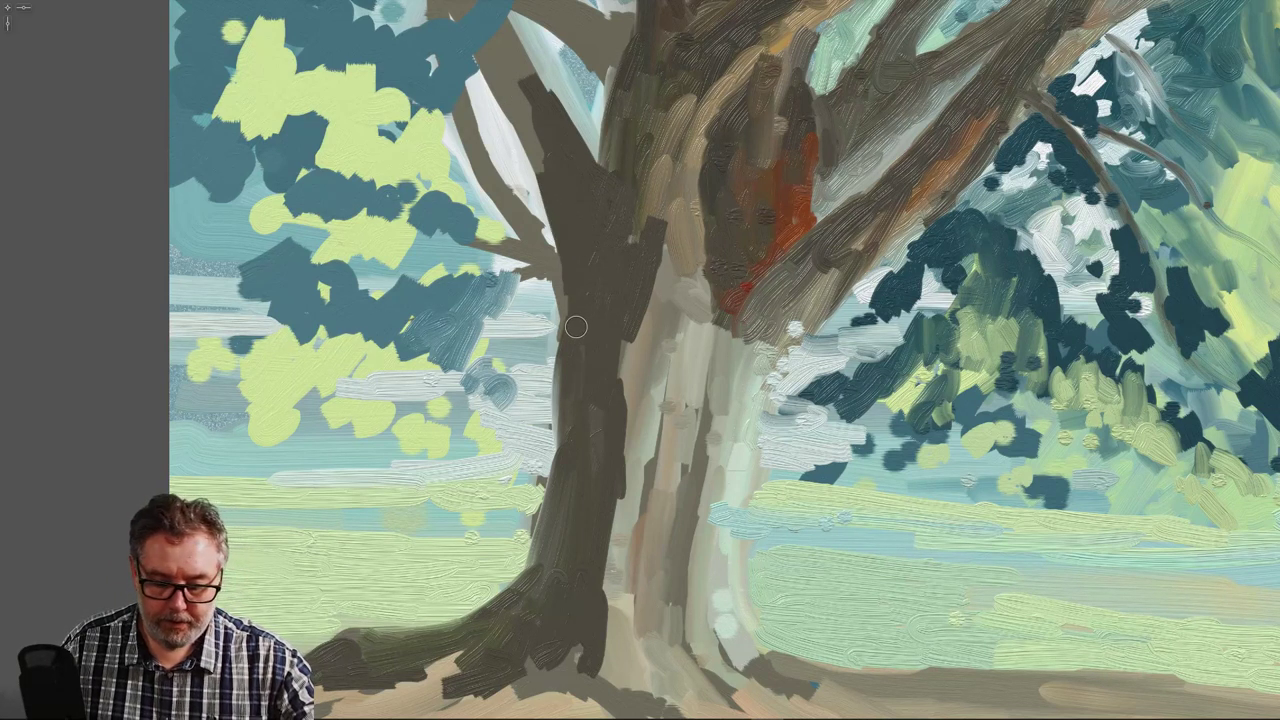
mouse_move(488, 62)
left_mouse_down()
mouse_move(550, 165)
mouse_move(533, 163)
left_mouse_up()
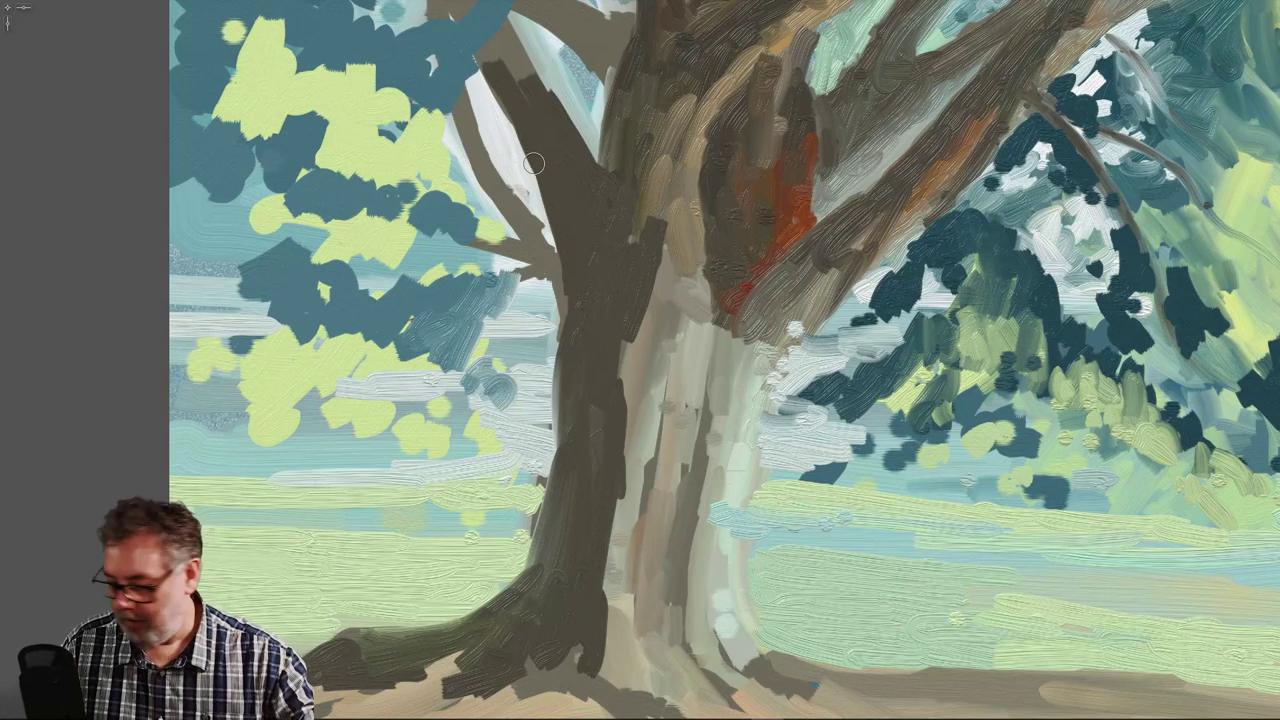
- Darken the sampled colour to a near-black brown and paint the left fork's branches and upper trunk with it
key("Tab")
left_click(527, 213, "alt")
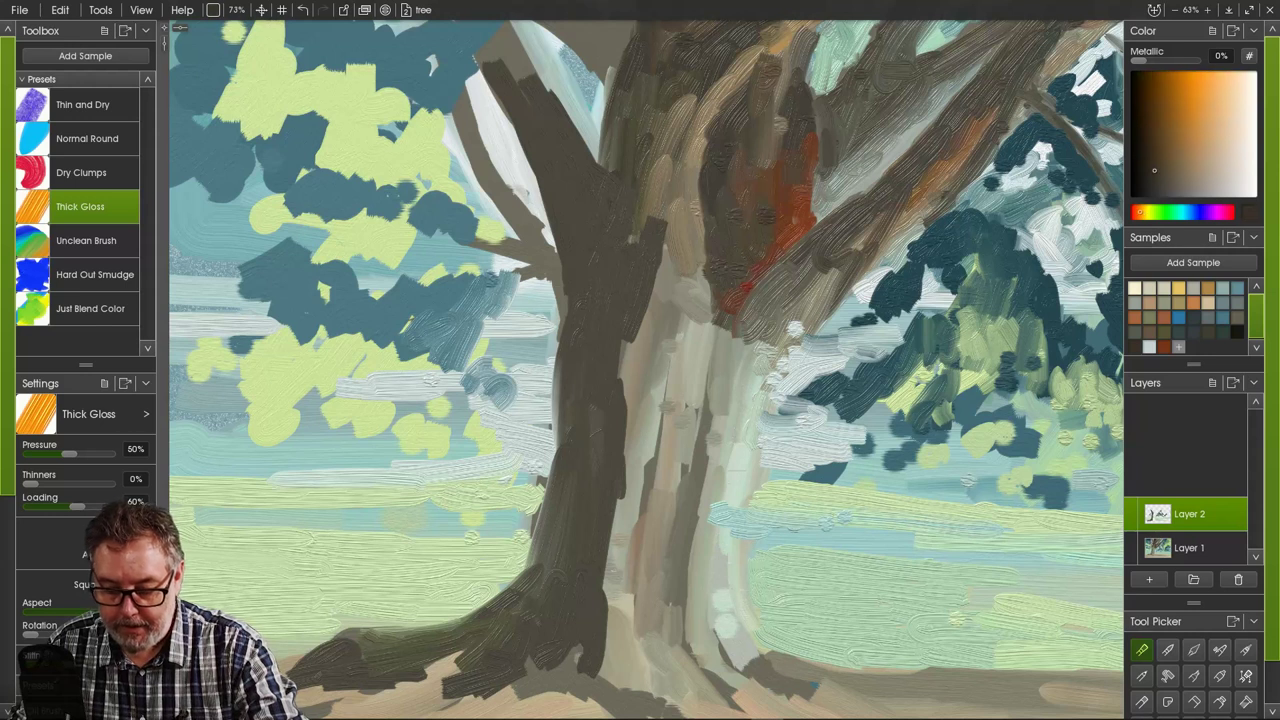
left_click(1140, 131)
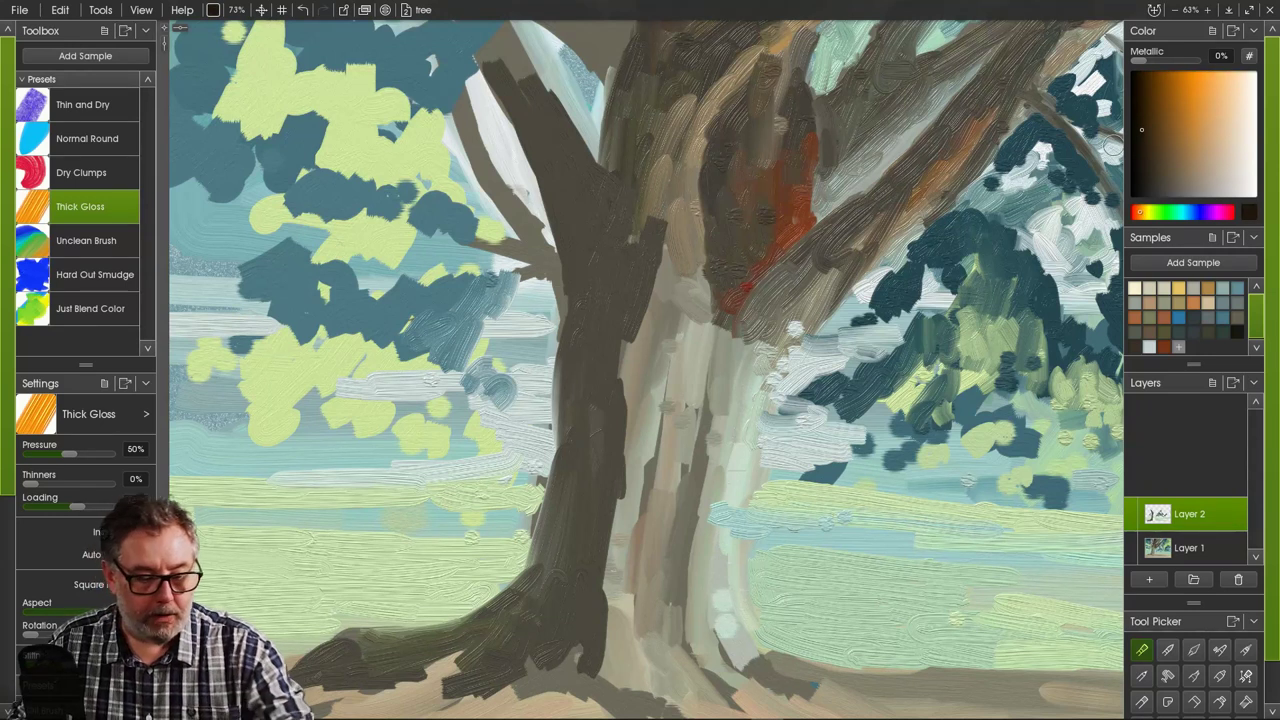
mouse_move(549, 126)
left_mouse_down()
mouse_move(582, 162)
mouse_move(548, 99)
mouse_move(598, 180)
mouse_move(575, 163)
mouse_move(587, 201)
mouse_move(525, 74)
mouse_move(537, 101)
mouse_move(523, 103)
mouse_move(507, 50)
mouse_move(533, 87)
mouse_move(508, 31)
mouse_move(505, 64)
mouse_move(530, 78)
mouse_move(501, 18)
mouse_move(541, 88)
mouse_move(497, 34)
mouse_move(521, 106)
left_mouse_up()
key("Return")
key("Tab")
left_click_drag(517, 224, 530, 504)
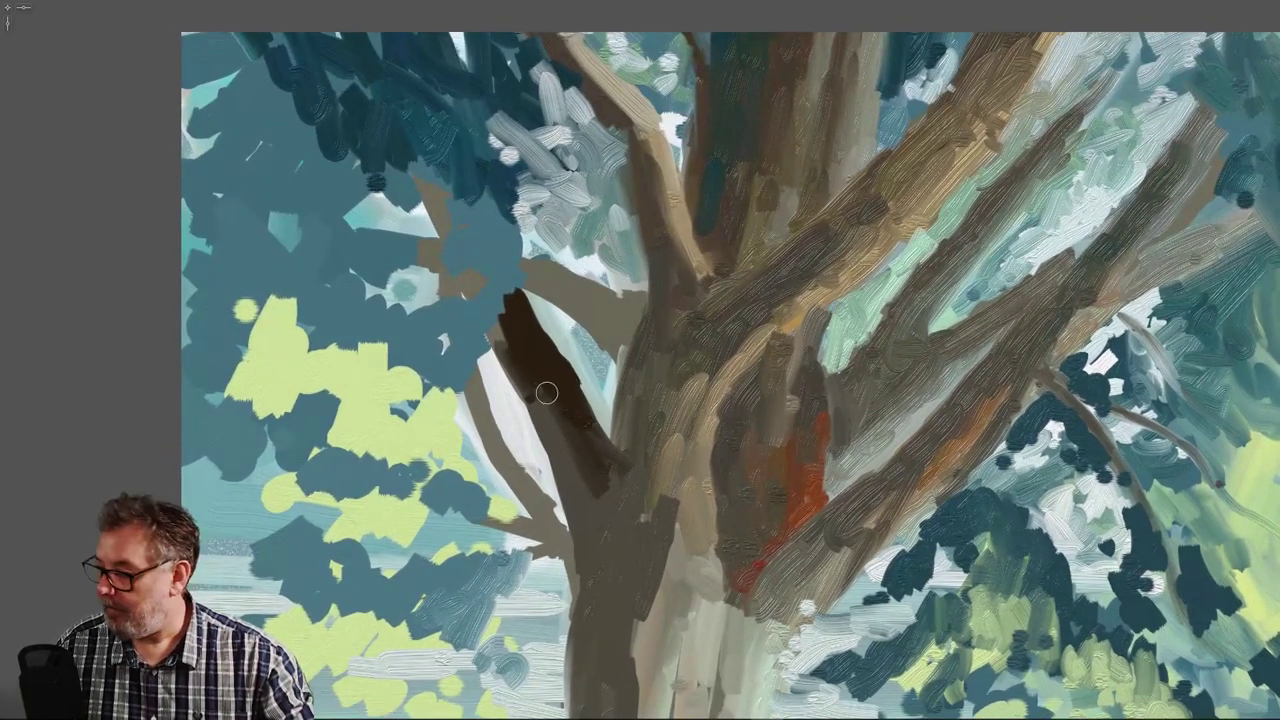
mouse_move(499, 336)
left_mouse_down()
mouse_move(563, 466)
mouse_move(550, 415)
mouse_move(568, 454)
mouse_move(566, 415)
mouse_move(585, 552)
mouse_move(577, 530)
mouse_move(606, 520)
mouse_move(623, 480)
mouse_move(606, 561)
mouse_move(624, 518)
mouse_move(611, 521)
mouse_move(614, 469)
mouse_move(620, 480)
mouse_move(667, 345)
mouse_move(638, 423)
mouse_move(648, 349)
mouse_move(623, 463)
mouse_move(636, 359)
mouse_move(621, 423)
mouse_move(625, 525)
mouse_move(649, 426)
mouse_move(641, 539)
mouse_move(635, 492)
mouse_move(573, 445)
mouse_move(611, 582)
mouse_move(651, 482)
mouse_move(650, 373)
mouse_move(672, 304)
mouse_move(645, 348)
mouse_move(647, 323)
mouse_move(656, 332)
mouse_move(665, 260)
mouse_move(657, 336)
mouse_move(675, 275)
mouse_move(659, 247)
mouse_move(651, 342)
mouse_move(638, 317)
mouse_move(637, 355)
mouse_move(640, 311)
mouse_move(632, 357)
mouse_move(652, 296)
mouse_move(640, 311)
mouse_move(594, 305)
mouse_move(635, 321)
mouse_move(597, 303)
mouse_move(628, 347)
mouse_move(630, 329)
mouse_move(616, 342)
mouse_move(576, 308)
left_mouse_up()
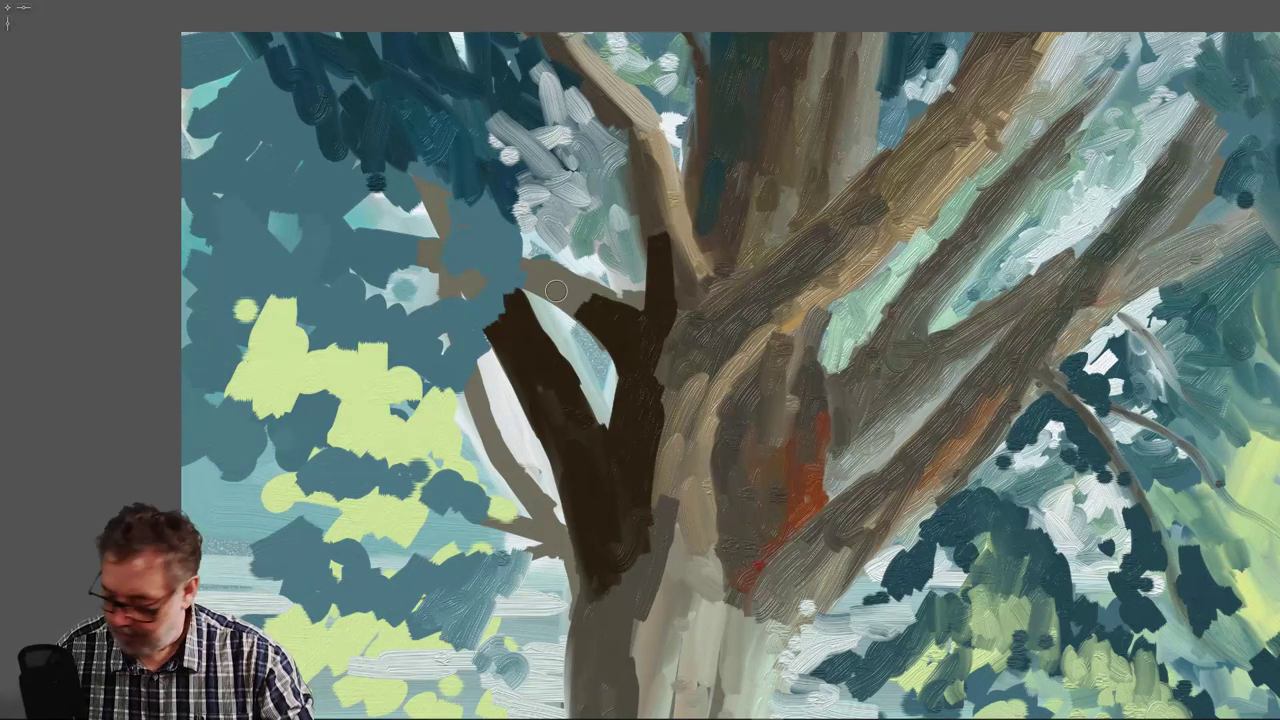
- Repaint the short horizontal branch above the left fork with sampled grey-brown strokes over a few dark dabs
right_click(556, 290)
left_click(556, 288)
left_click(558, 281)
left_click(568, 291)
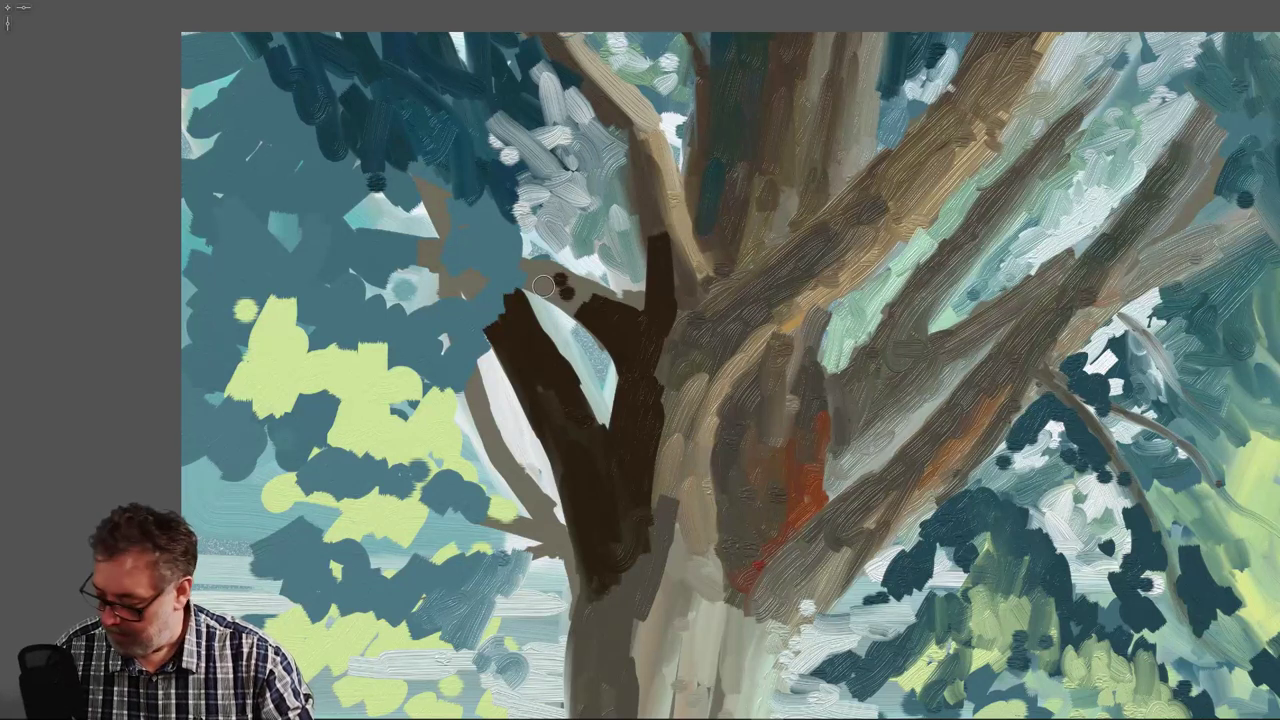
left_click(544, 286, "alt")
mouse_move(584, 303)
left_mouse_down()
mouse_move(595, 319)
mouse_move(564, 297)
mouse_move(604, 307)
left_mouse_up()
left_click_drag(531, 268, 618, 304)
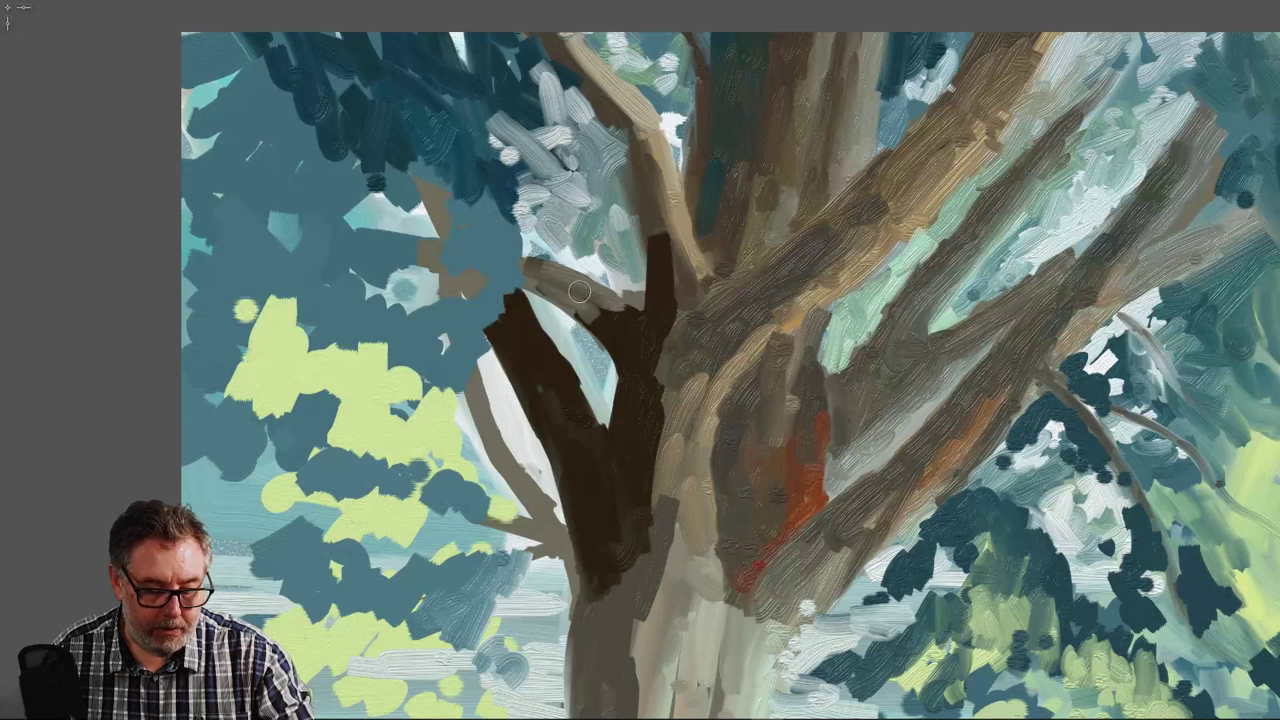
mouse_move(543, 291)
left_mouse_down()
mouse_move(603, 323)
mouse_move(555, 289)
mouse_move(592, 309)
mouse_move(577, 295)
mouse_move(599, 318)
mouse_move(530, 284)
mouse_move(584, 311)
mouse_move(550, 313)
mouse_move(564, 316)
mouse_move(532, 297)
mouse_move(571, 321)
mouse_move(522, 290)
left_mouse_up()
- Fill the sky gap inside the left fork with pale blue-grey strokes and trim the short branch's upper edge
left_click(592, 344, "alt")
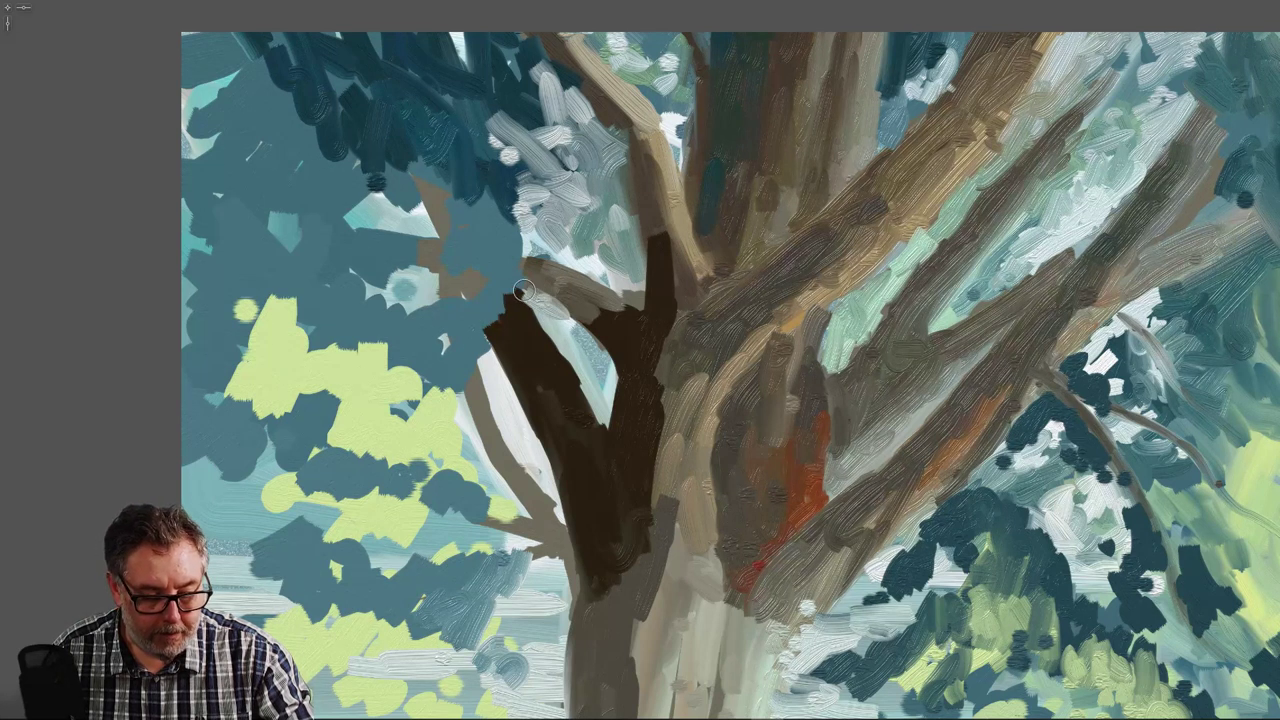
mouse_move(582, 332)
left_mouse_down()
mouse_move(555, 314)
mouse_move(599, 366)
left_mouse_up()
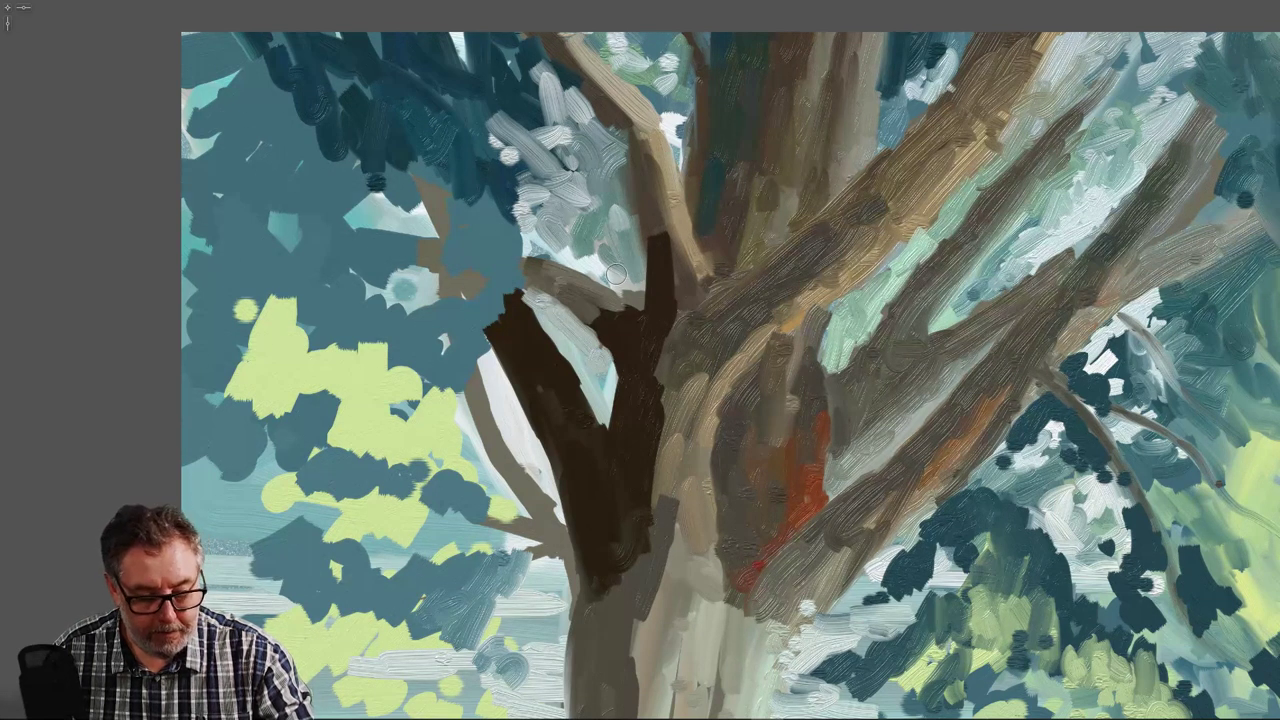
mouse_move(615, 275)
left_mouse_down()
mouse_move(622, 283)
mouse_move(530, 248)
left_mouse_up()
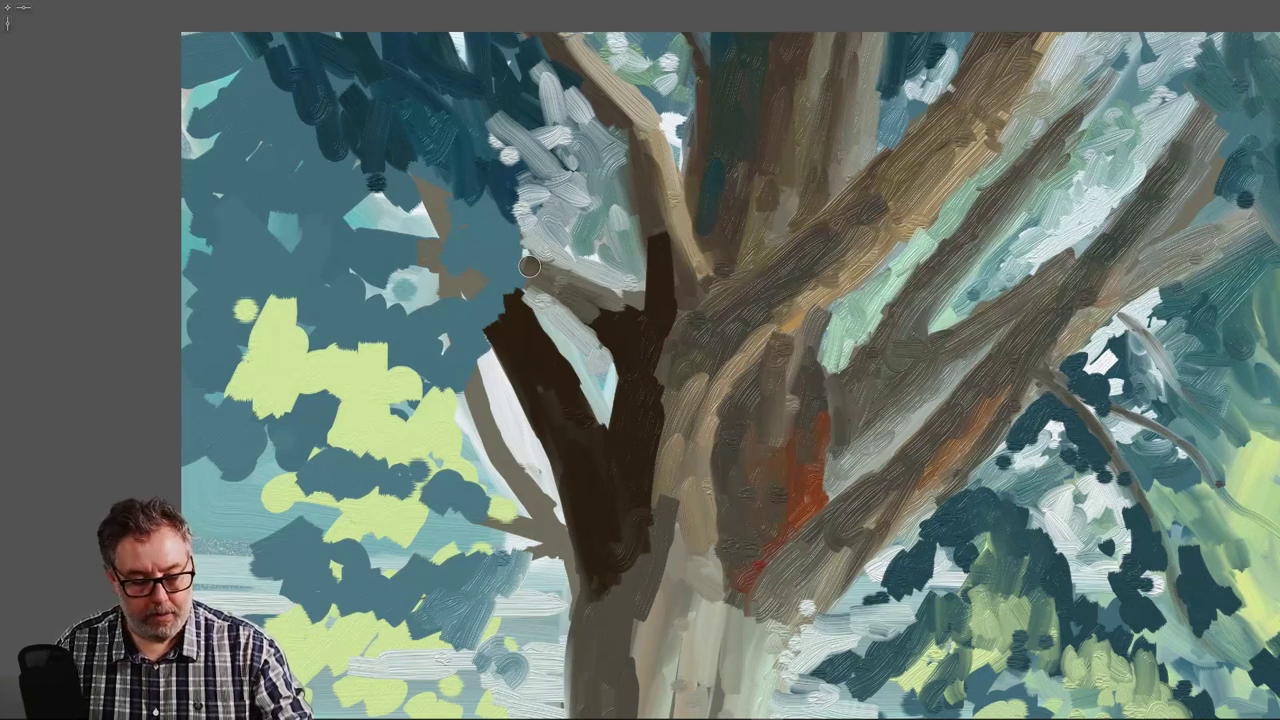
mouse_move(568, 322)
left_mouse_down()
mouse_move(602, 364)
mouse_move(591, 352)
mouse_move(606, 393)
mouse_move(525, 290)
mouse_move(531, 322)
mouse_move(516, 301)
mouse_move(603, 432)
left_mouse_up()
left_click(604, 392, "alt")
- Shade the short branch and the shadow side of the upright limb above it with sampled dark brown
left_click(528, 349, "alt")
mouse_move(576, 300)
left_mouse_down()
mouse_move(629, 320)
mouse_move(617, 326)
mouse_move(603, 303)
mouse_move(645, 237)
left_mouse_up()
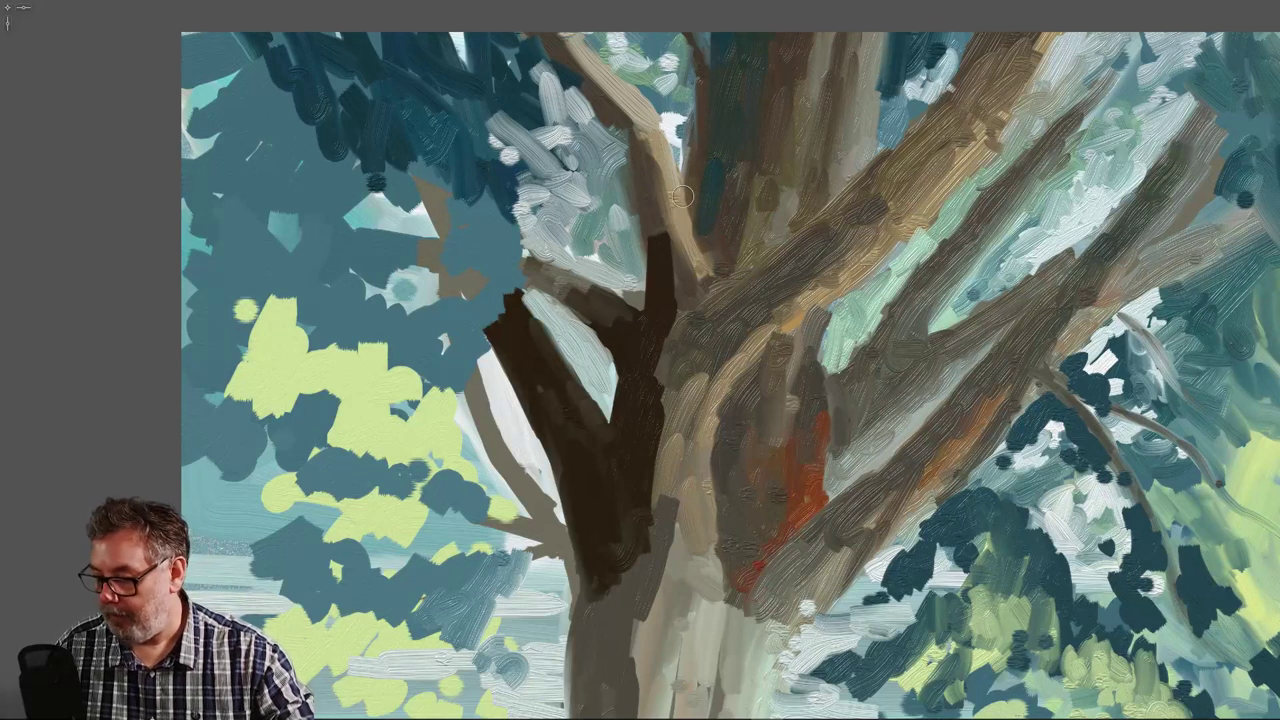
mouse_move(649, 180)
left_mouse_down()
mouse_move(666, 275)
mouse_move(649, 203)
mouse_move(656, 259)
mouse_move(672, 277)
mouse_move(667, 229)
left_mouse_up()
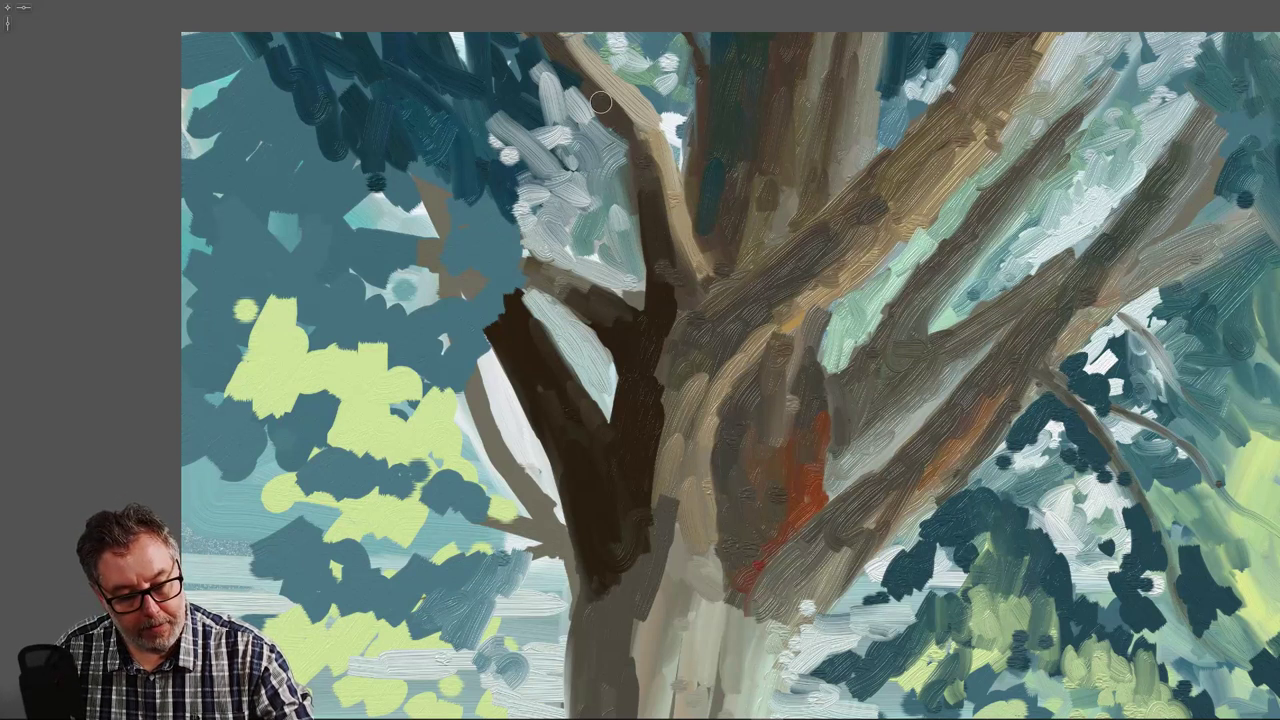
left_click_drag(620, 124, 666, 297)
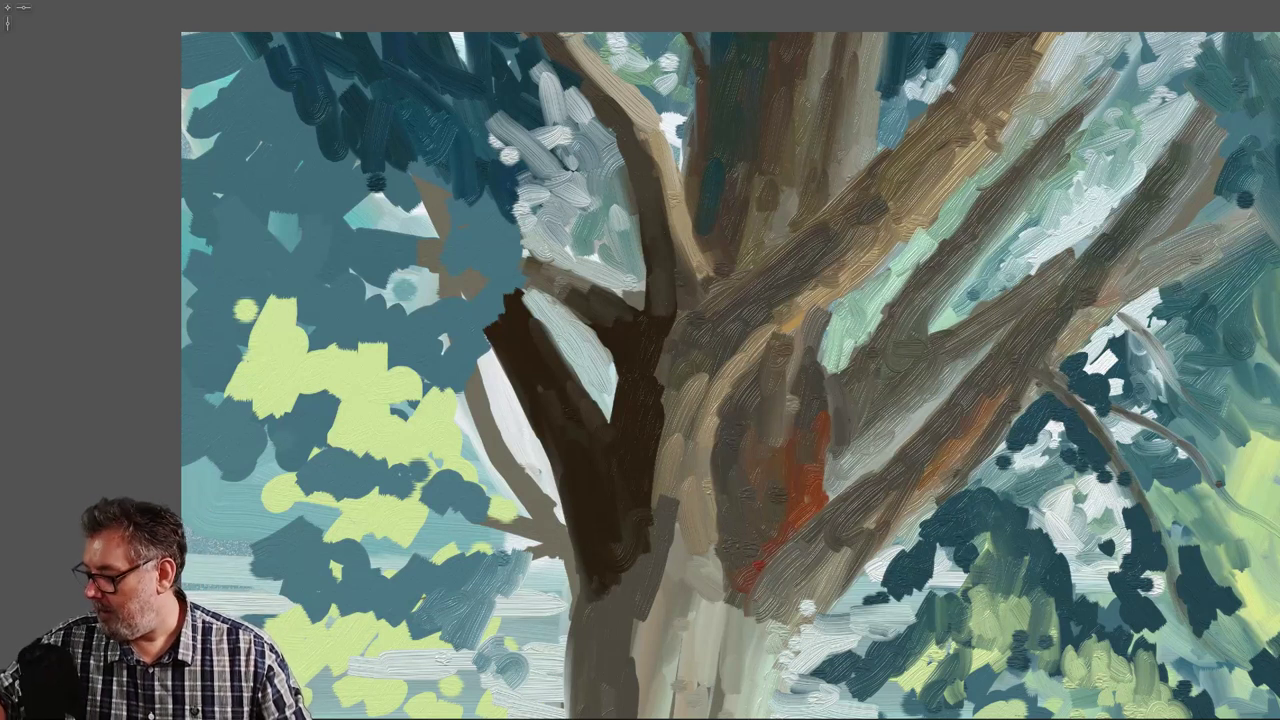
- Extend the sampled near-black brown from the left fork down the upper half of the trunk's shaded side
key("ctrl")
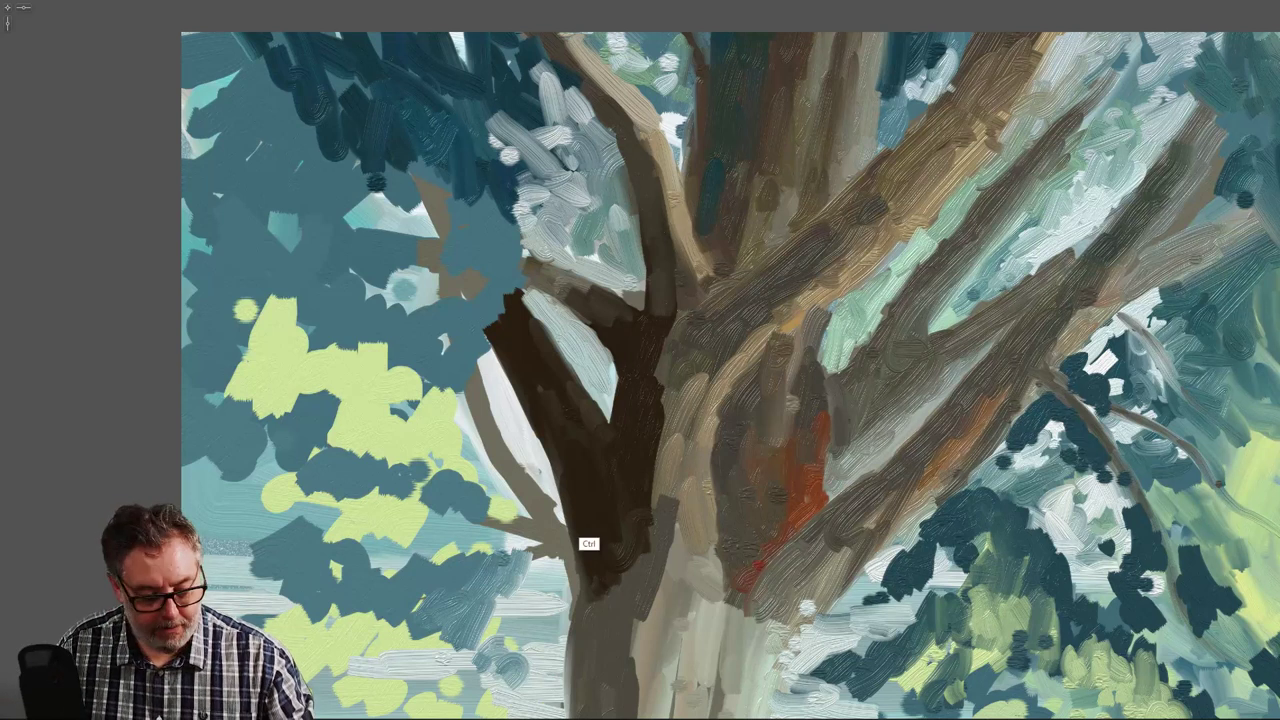
scroll(620, 496, "down", 5)
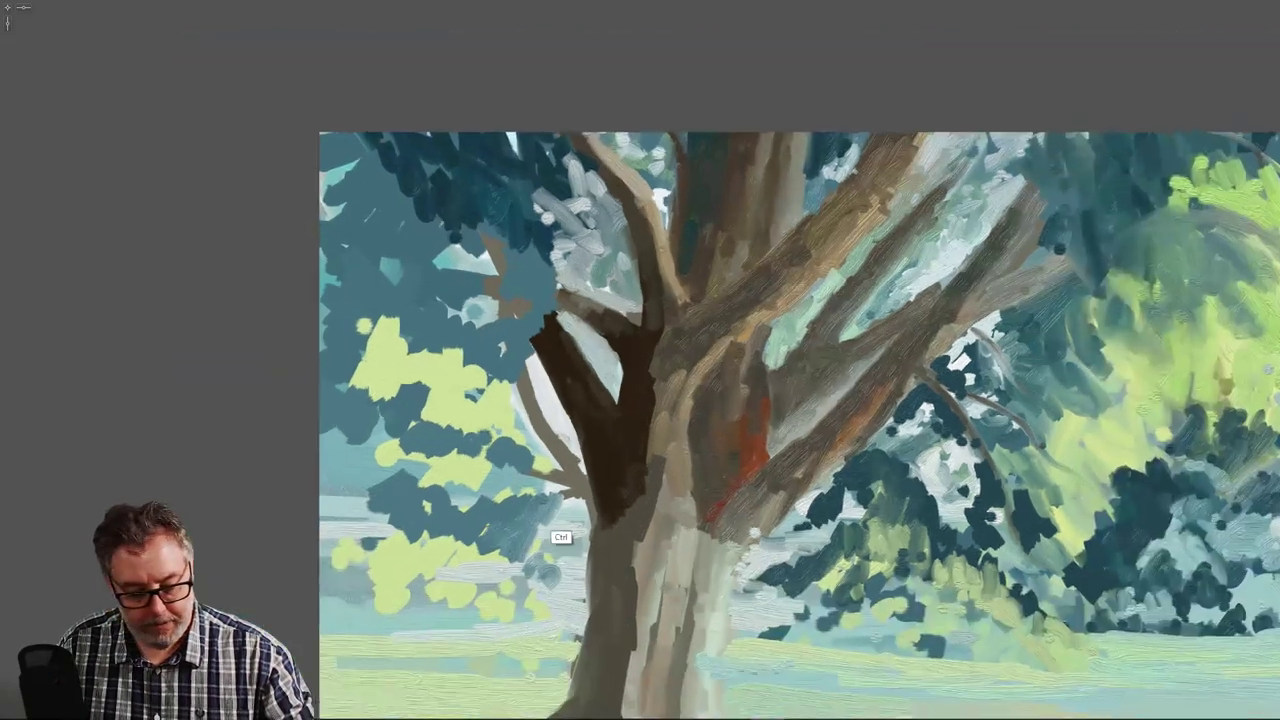
mouse_move(606, 506)
left_mouse_down()
mouse_move(586, 353)
mouse_move(583, 365)
left_mouse_up()
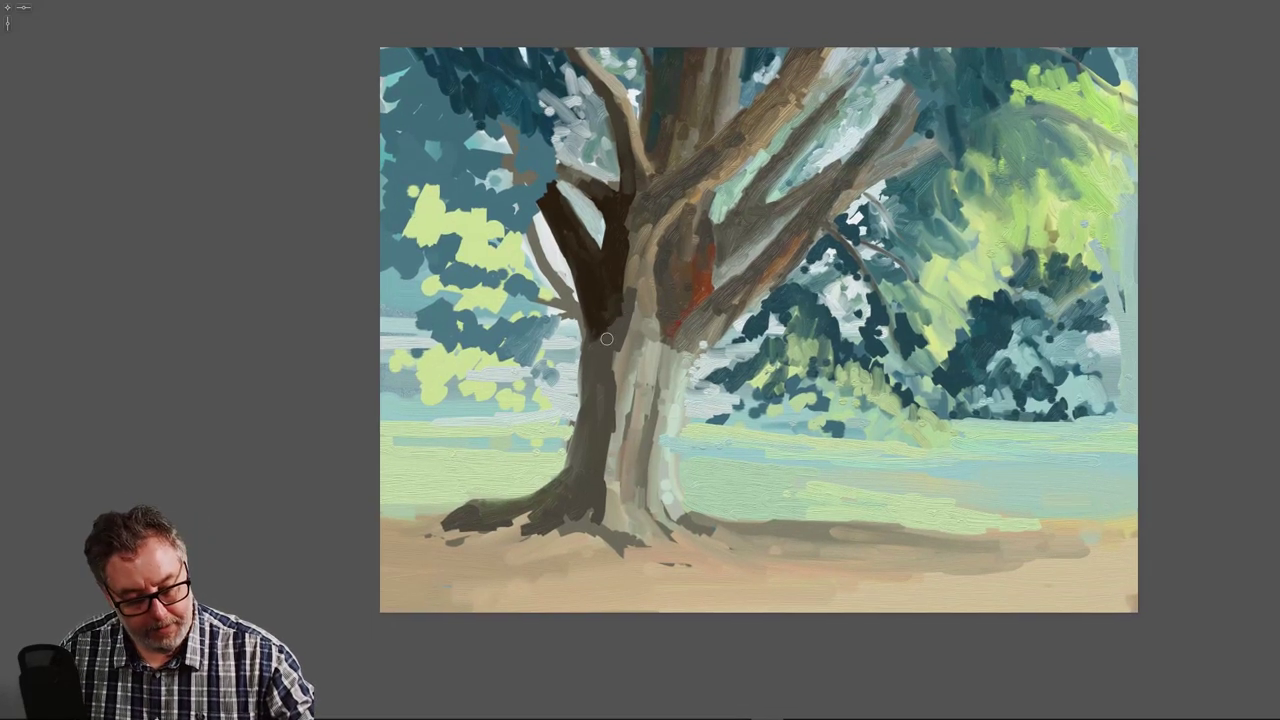
left_click(598, 265, "alt")
left_click_drag(608, 347, 606, 377)
left_click_drag(609, 315, 612, 357)
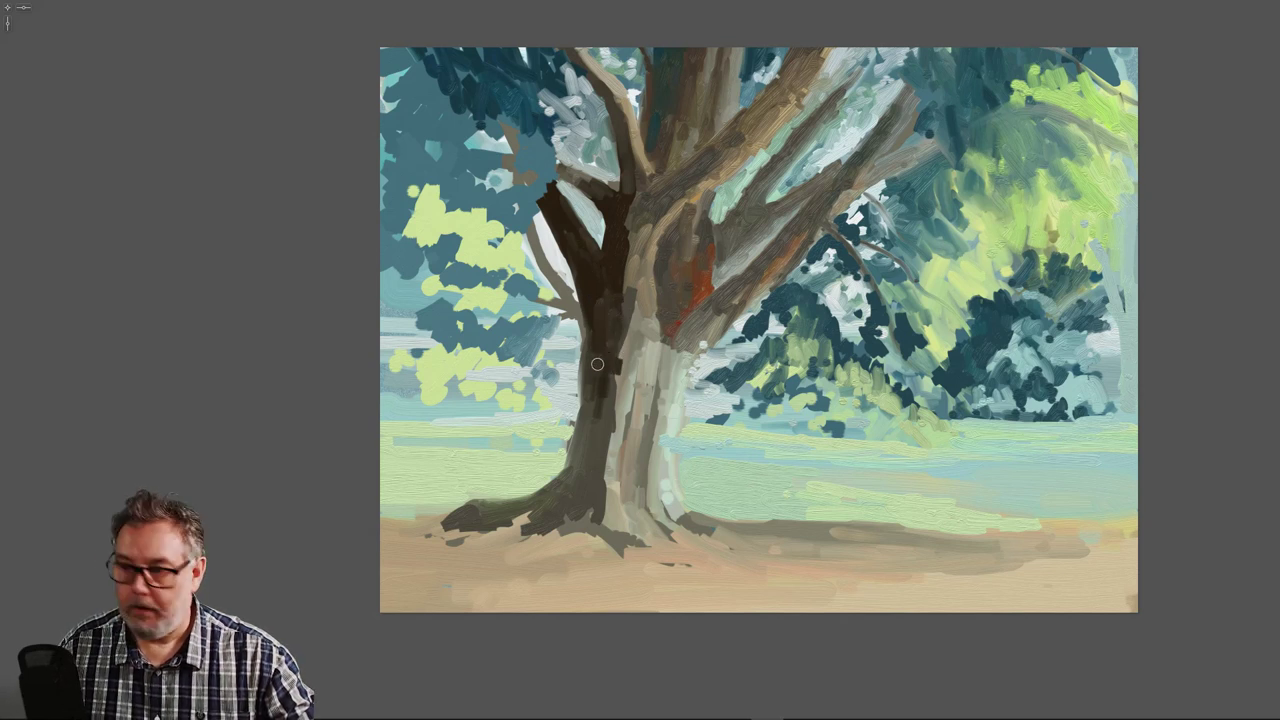
mouse_move(617, 352)
left_mouse_down()
mouse_move(610, 426)
mouse_move(611, 332)
mouse_move(600, 388)
left_mouse_up()
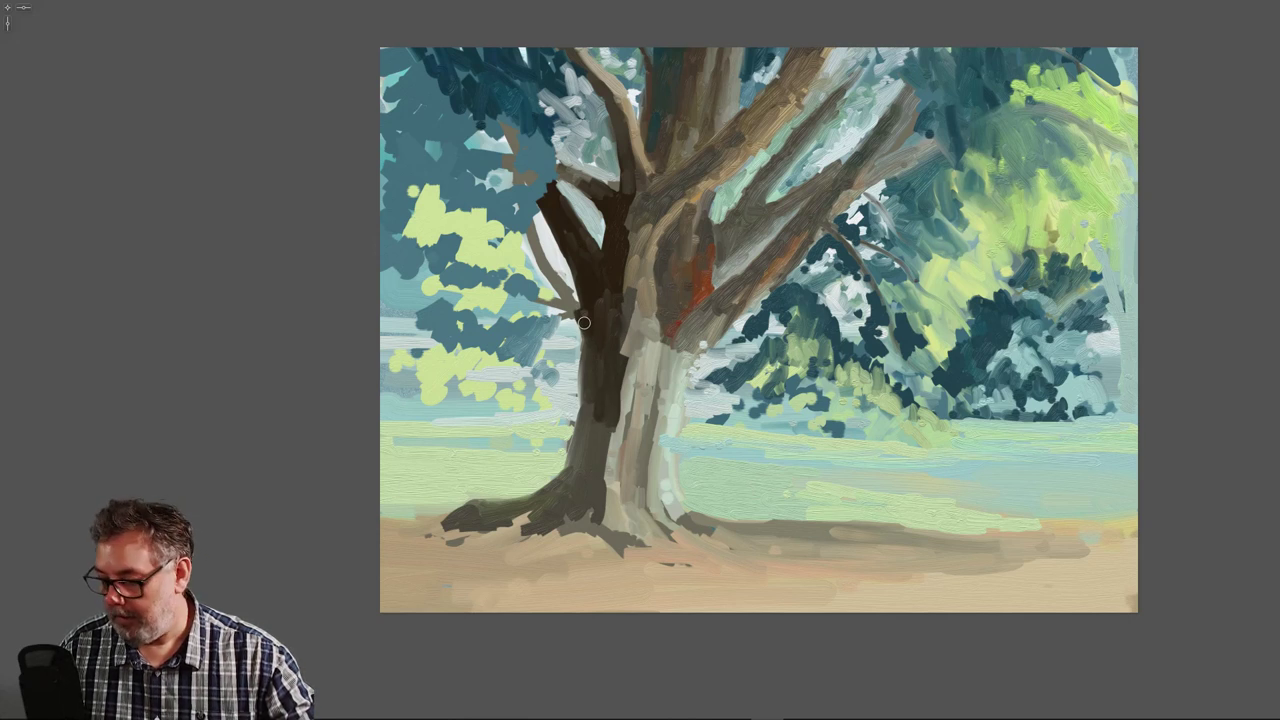
- Paint the thin outer-left branches dark brown and carry dark strokes down the lower trunk towards the roots
mouse_move(549, 271)
left_mouse_down()
mouse_move(533, 223)
mouse_move(549, 280)
left_mouse_up()
mouse_move(532, 214)
left_mouse_down()
mouse_move(568, 300)
mouse_move(510, 291)
mouse_move(589, 348)
mouse_move(591, 393)
left_mouse_up()
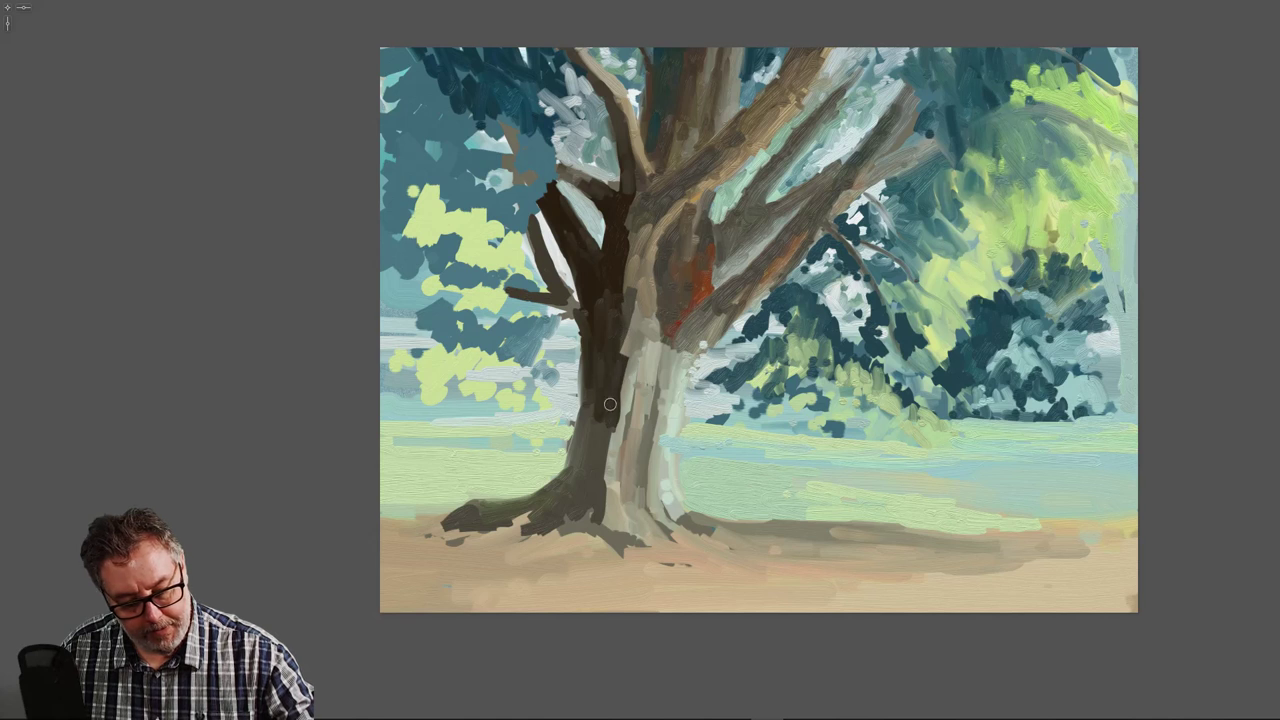
mouse_move(607, 443)
left_mouse_down()
mouse_move(595, 379)
mouse_move(566, 493)
left_mouse_up()
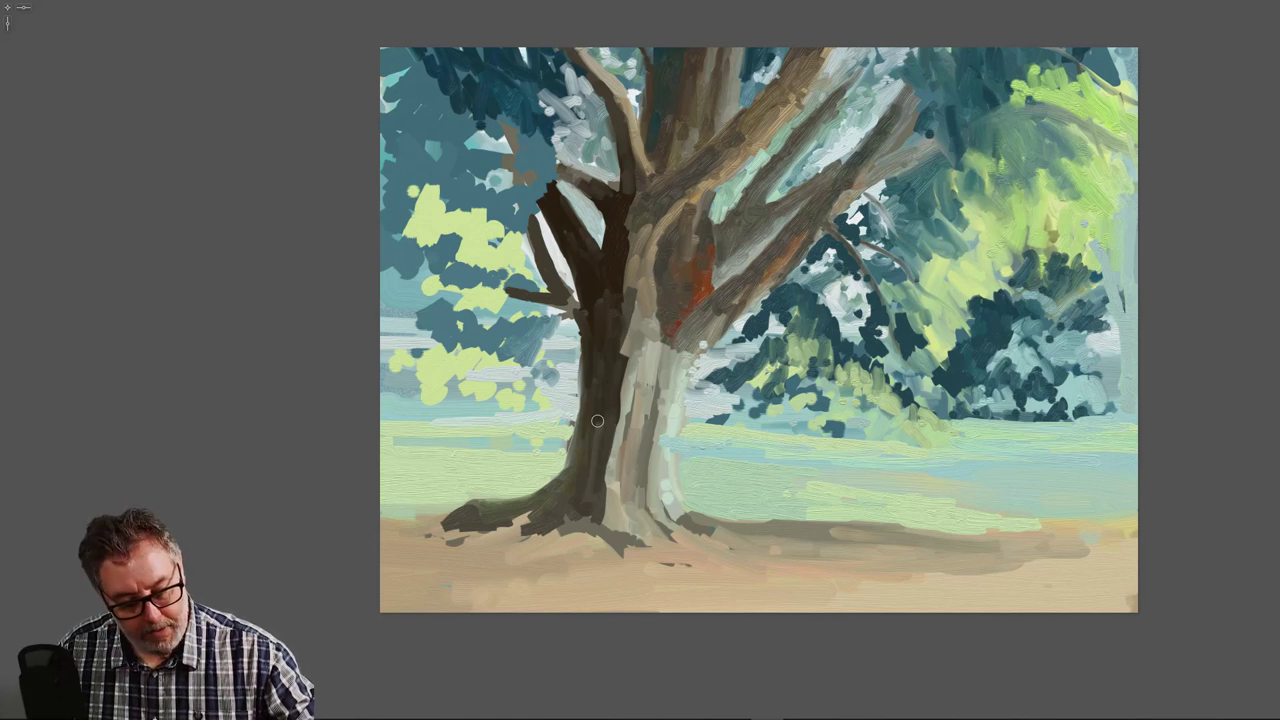
- Add dark brown vertical bark strips down the middle of the trunk, with a short dab beside them
left_click_drag(629, 404, 620, 481)
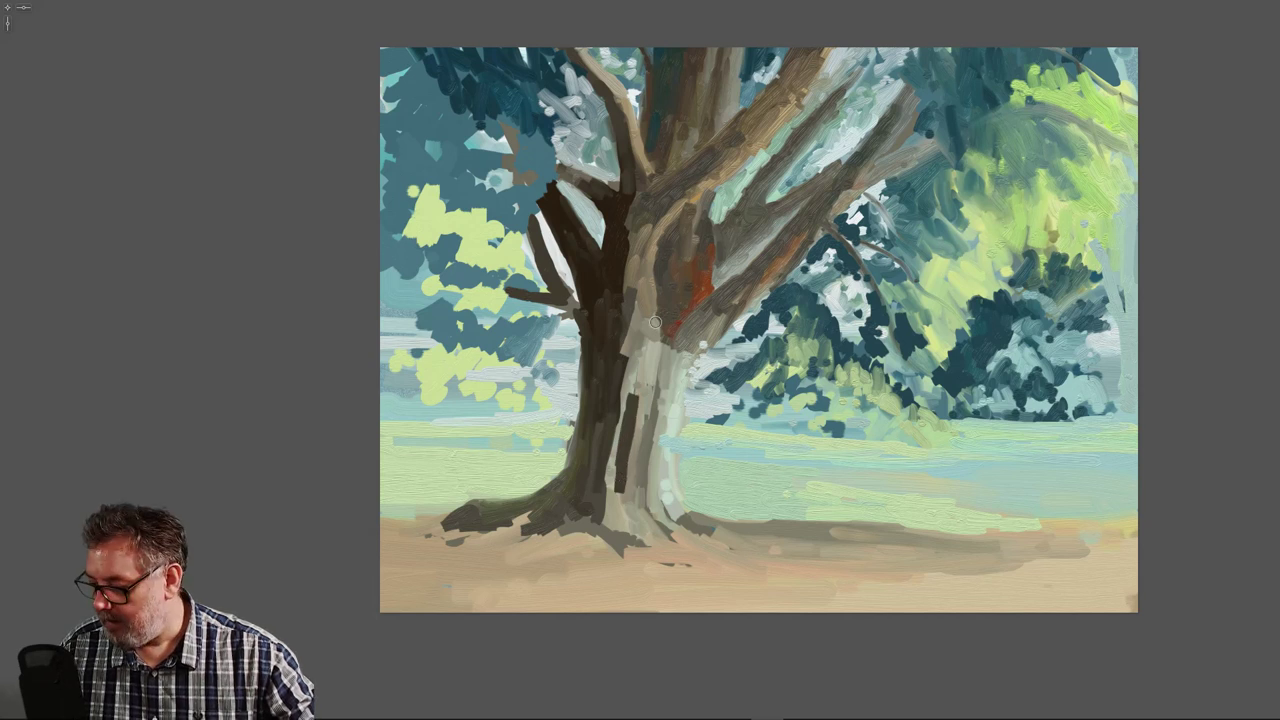
mouse_move(638, 338)
left_mouse_down()
mouse_move(640, 390)
mouse_move(643, 358)
mouse_move(639, 378)
left_mouse_up()
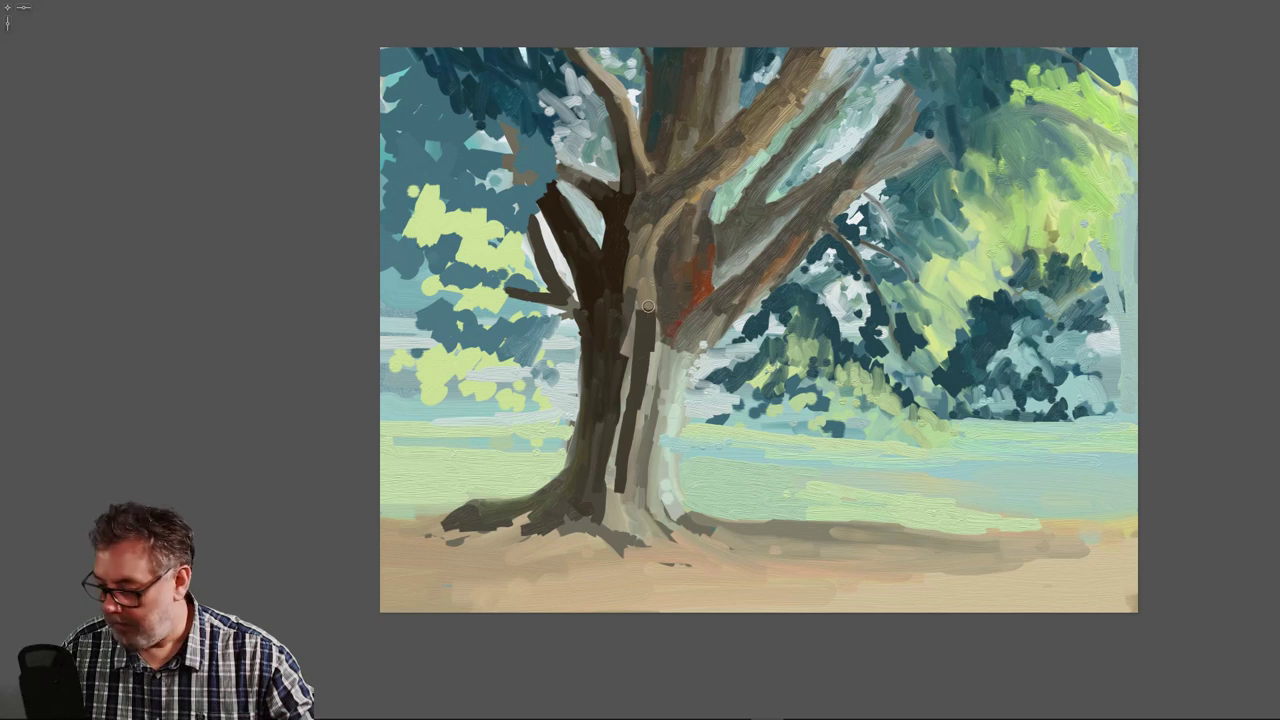
left_click_drag(660, 368, 659, 371)
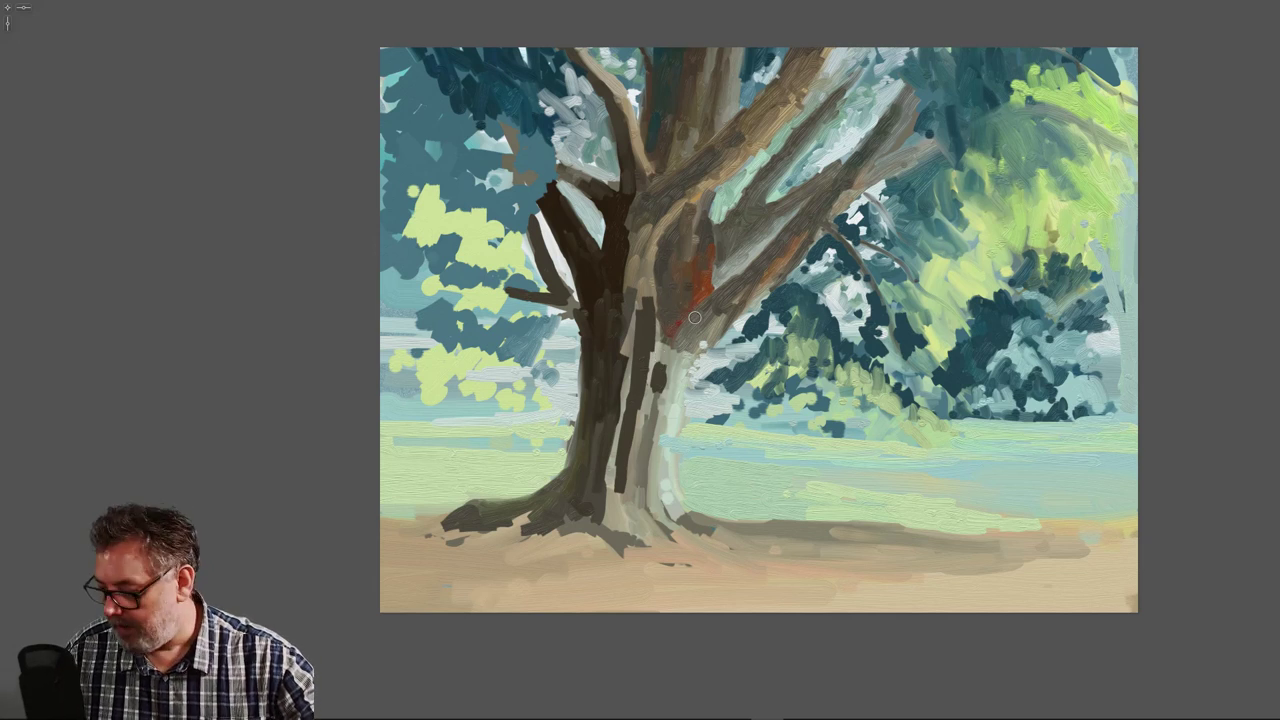
- Paint a broken dark brown strip from the base of the right-hand limb down the trunk's sunlit side
left_click_drag(693, 318, 716, 301)
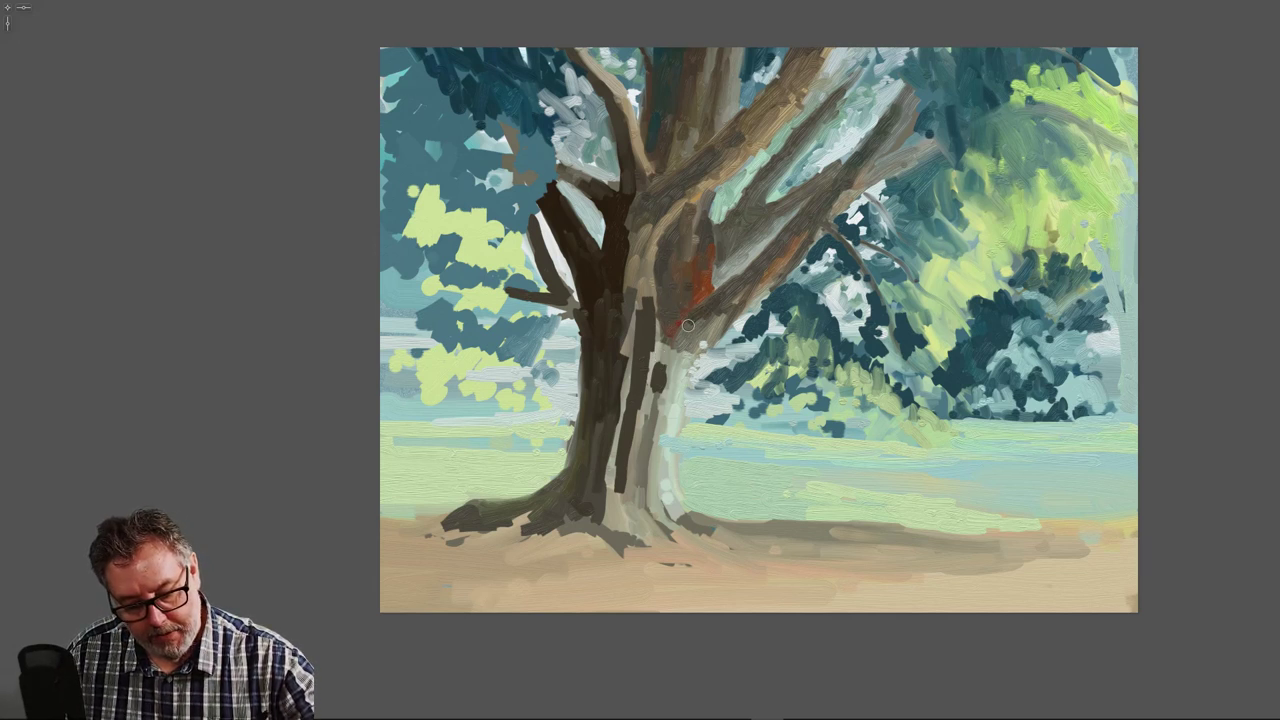
mouse_move(682, 347)
left_mouse_down()
mouse_move(704, 312)
mouse_move(651, 473)
left_mouse_up()
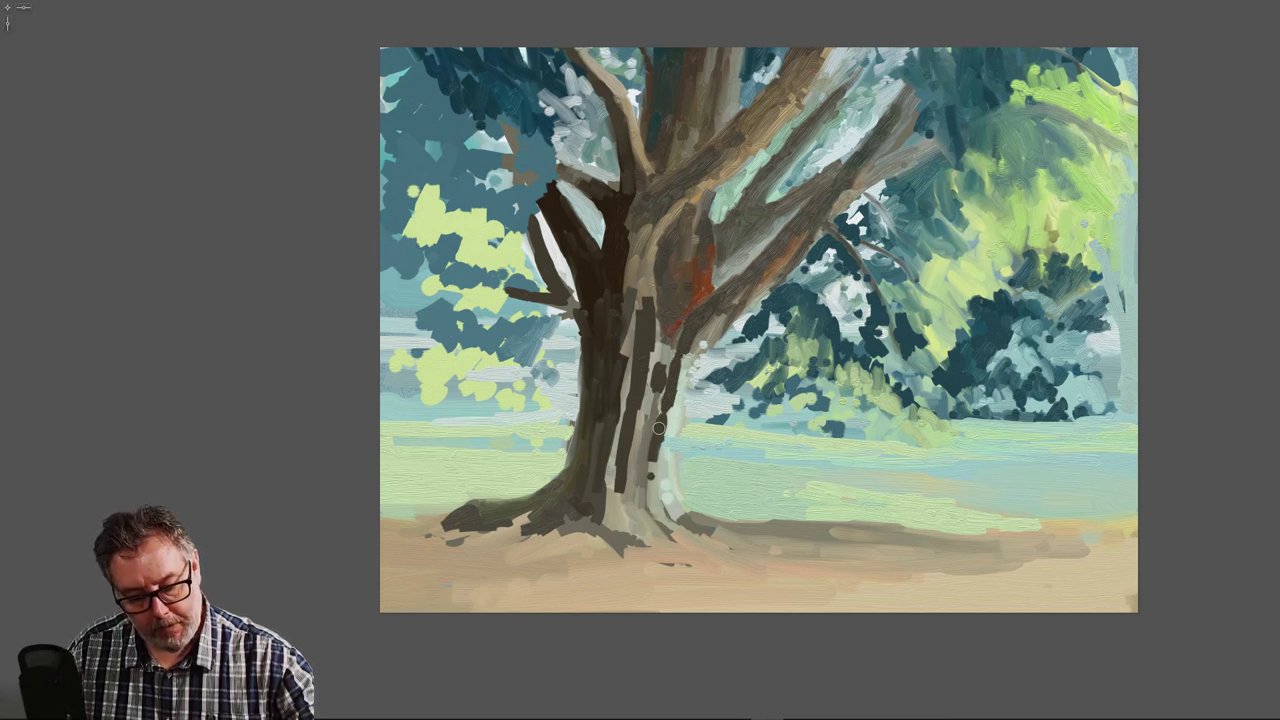
left_click_drag(659, 428, 653, 504)
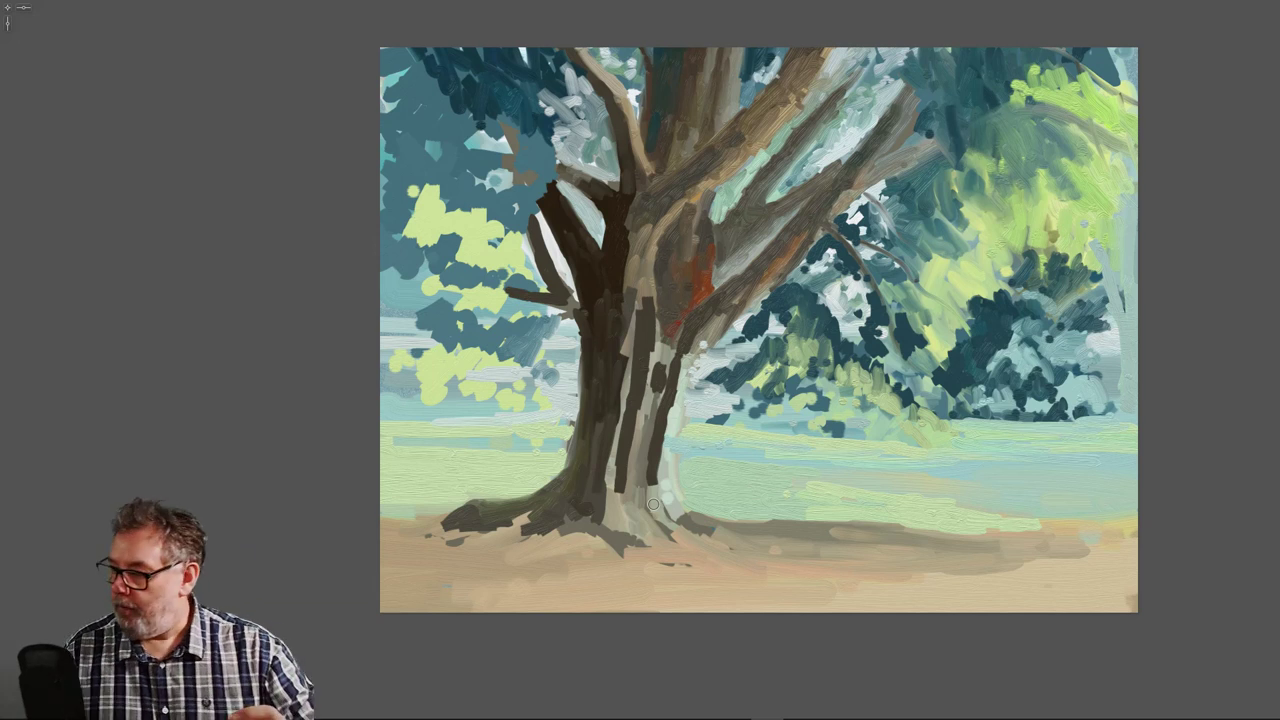
left_click_drag(671, 413, 662, 456)
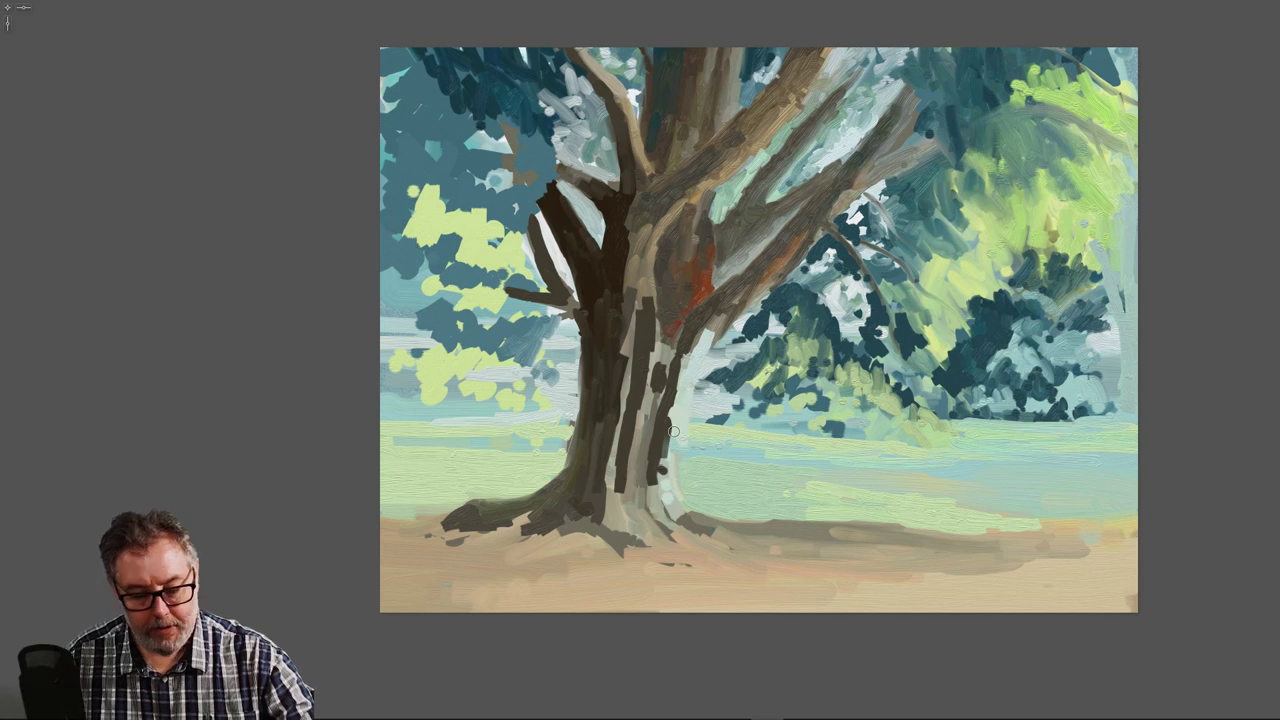
- Brush pale green-white strokes beneath the right-hand limb and down the trunk's right edge to the root
scroll(684, 338, "down", 1)
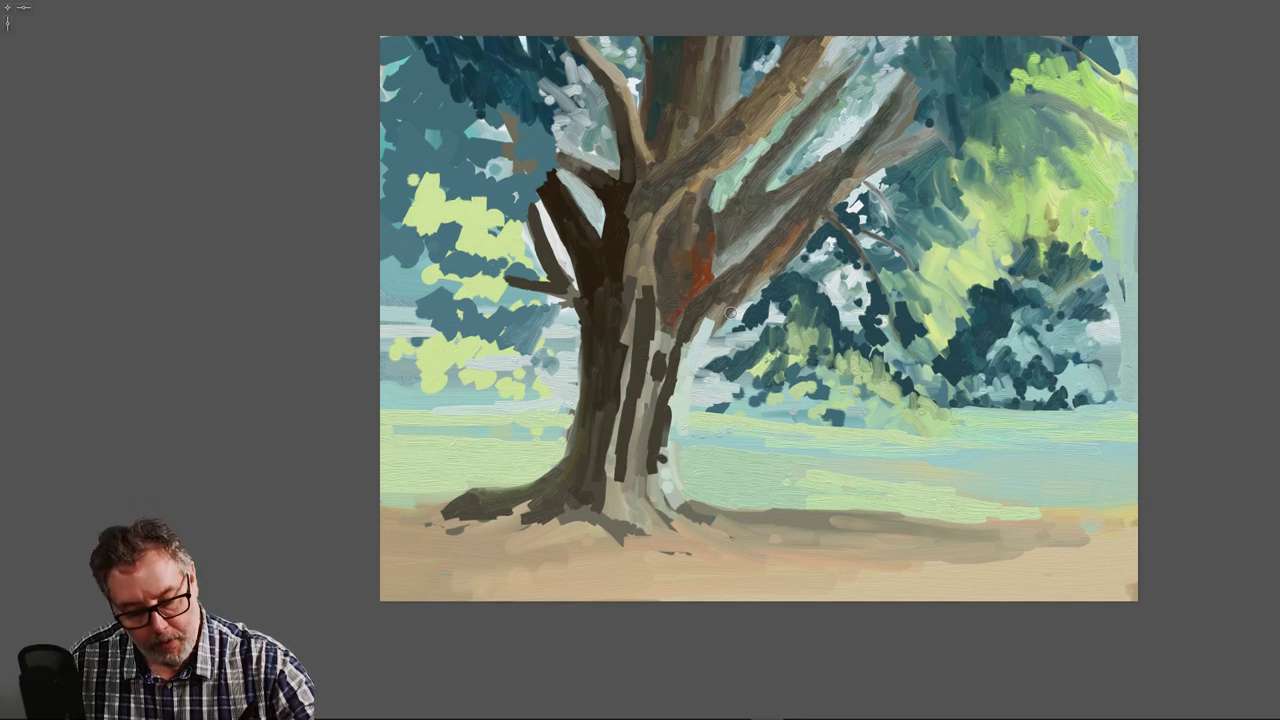
mouse_move(727, 311)
left_mouse_down()
mouse_move(756, 282)
mouse_move(726, 317)
left_mouse_up()
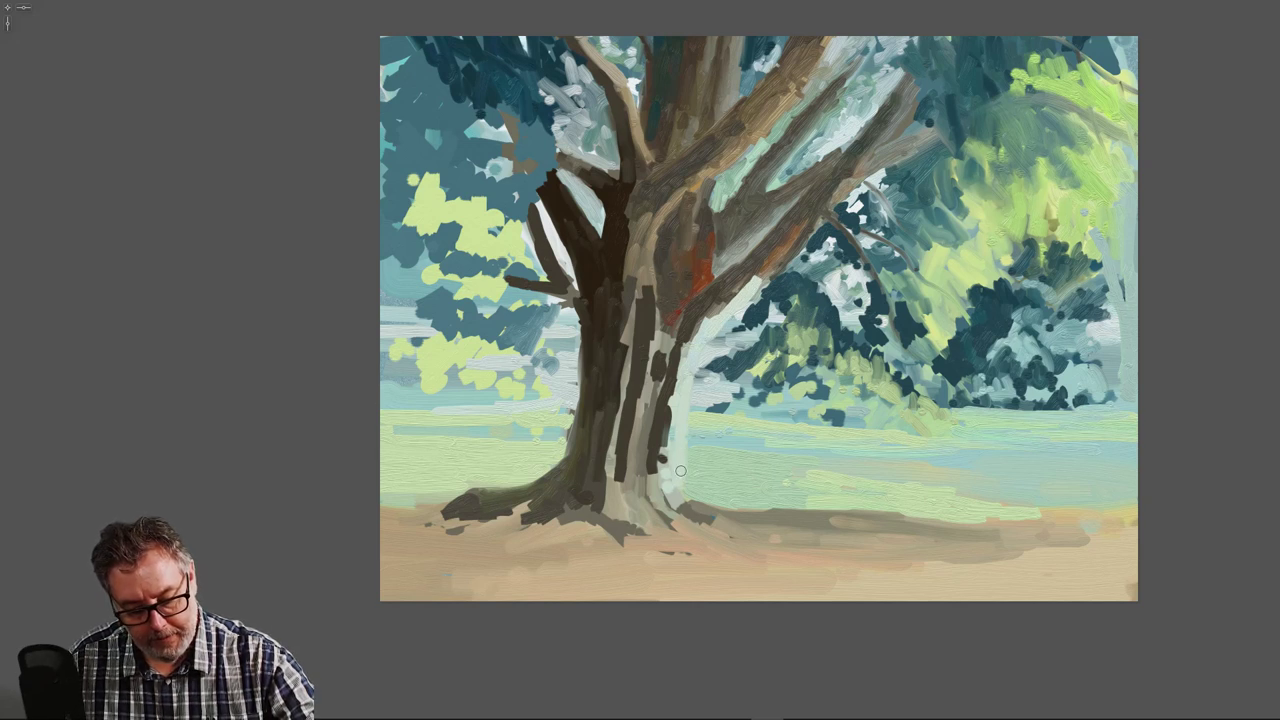
left_click_drag(681, 471, 700, 509)
left_click_drag(671, 418, 673, 476)
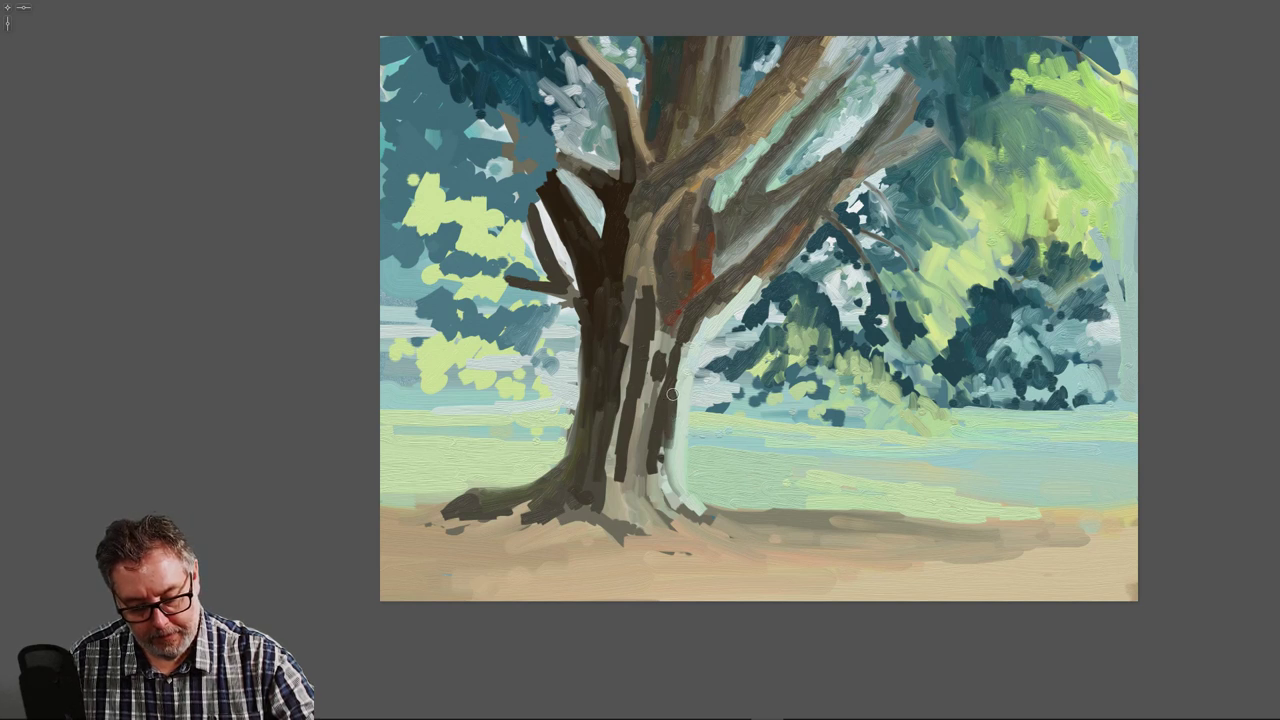
- Thicken the dark brown bark strip along the trunk's right edge and extend it into the right-hand root
mouse_move(672, 394)
left_mouse_down()
mouse_move(651, 493)
mouse_move(667, 511)
left_mouse_up()
left_click_drag(669, 452, 671, 493)
left_click_drag(672, 490, 679, 502)
left_click_drag(671, 435, 671, 453)
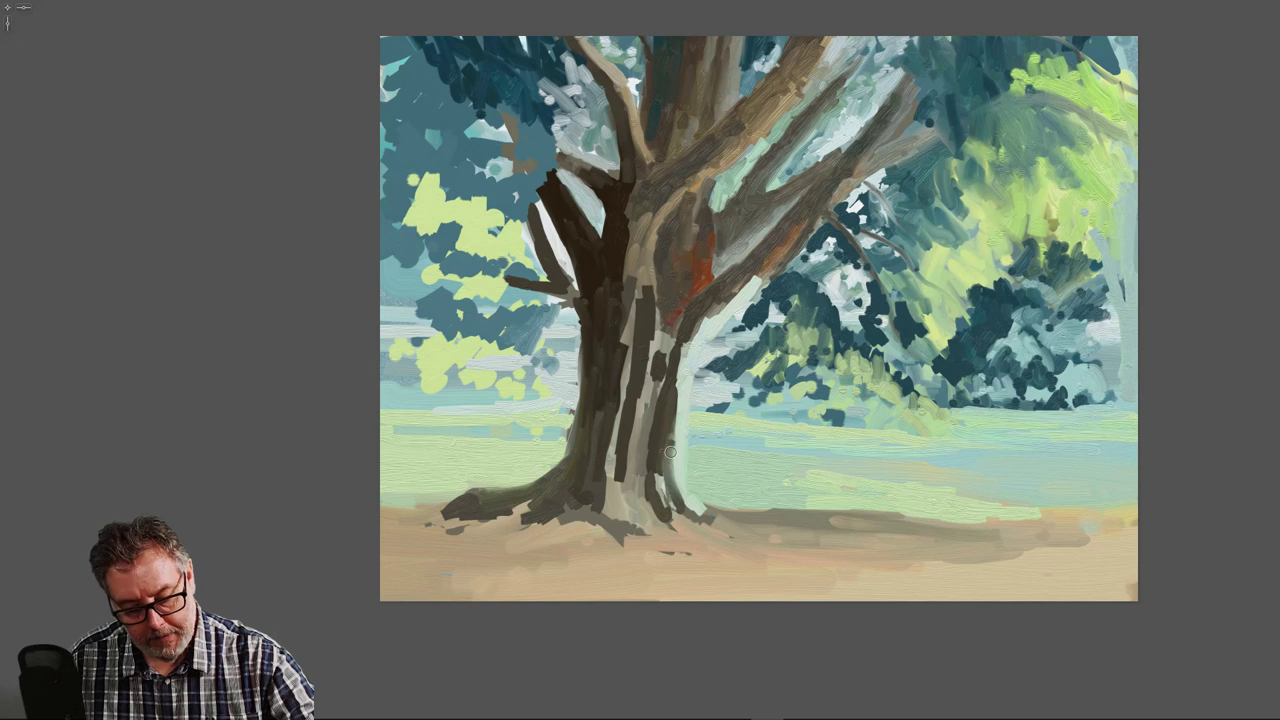
left_click_drag(681, 504, 687, 516)
key("Return")
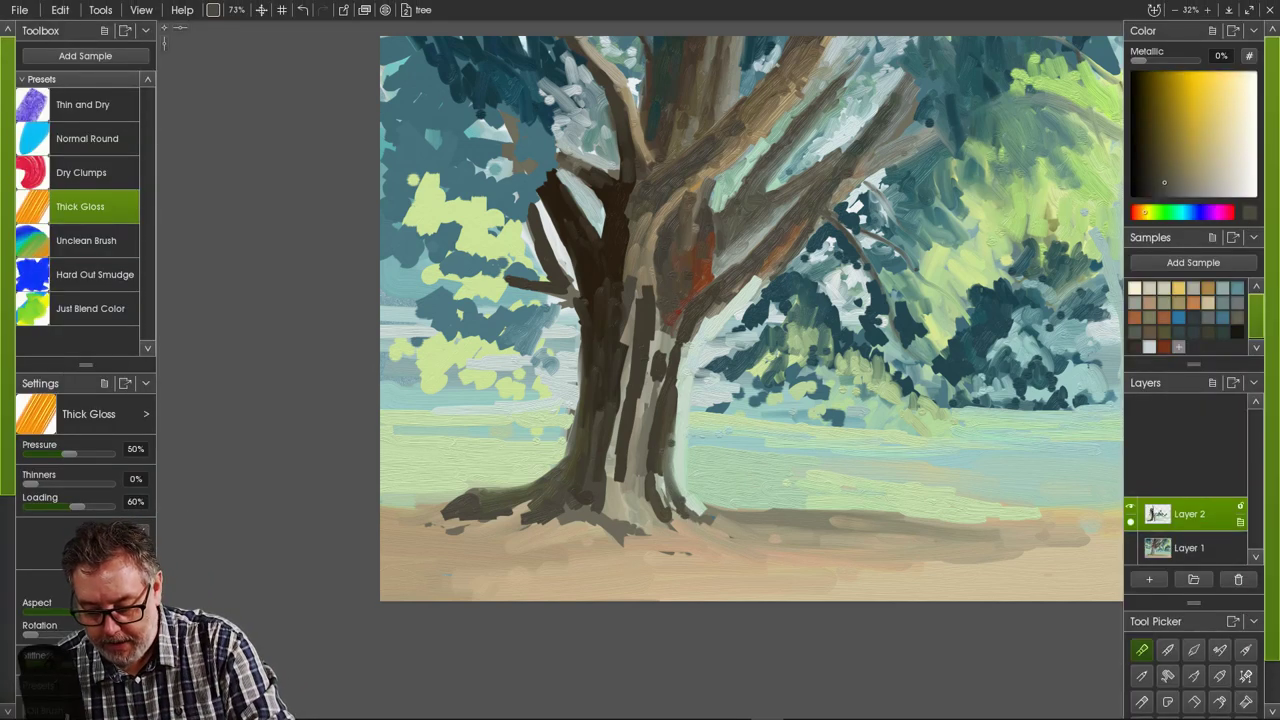
- Merge Layer 2 into the layer below and brush a short stroke along the trunk's right edge
right_click(1190, 514)
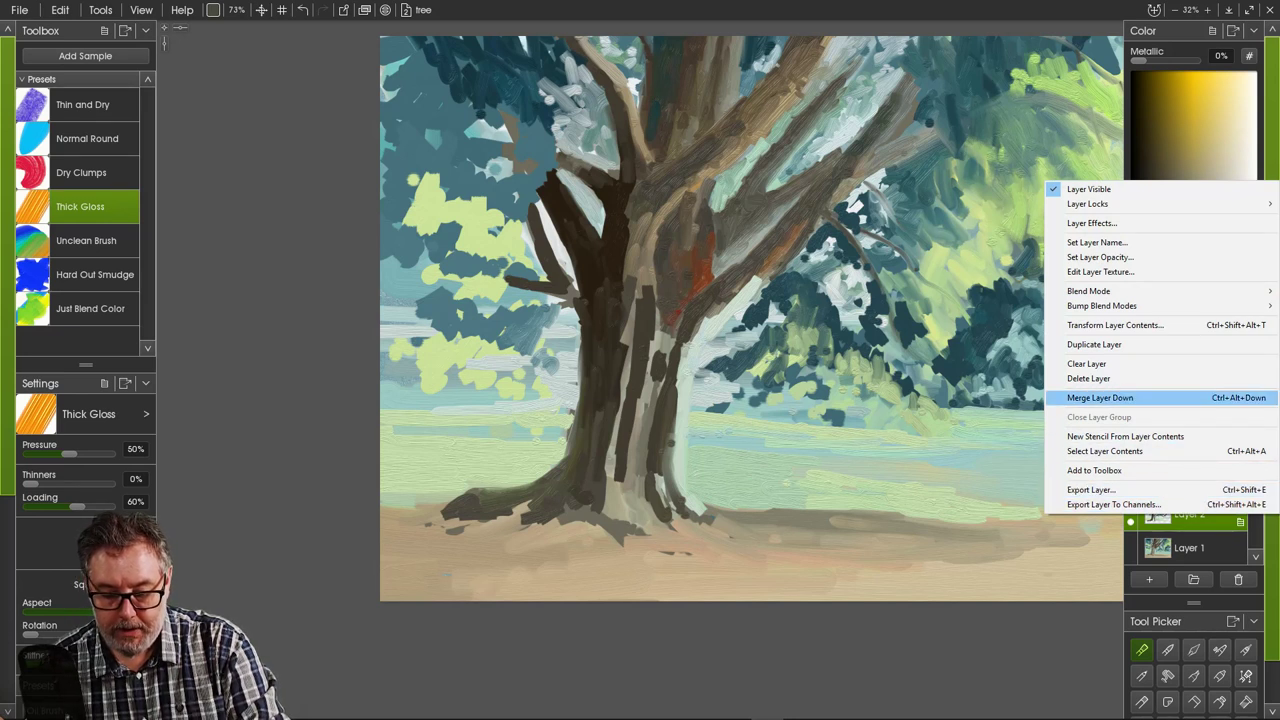
left_click(1065, 397)
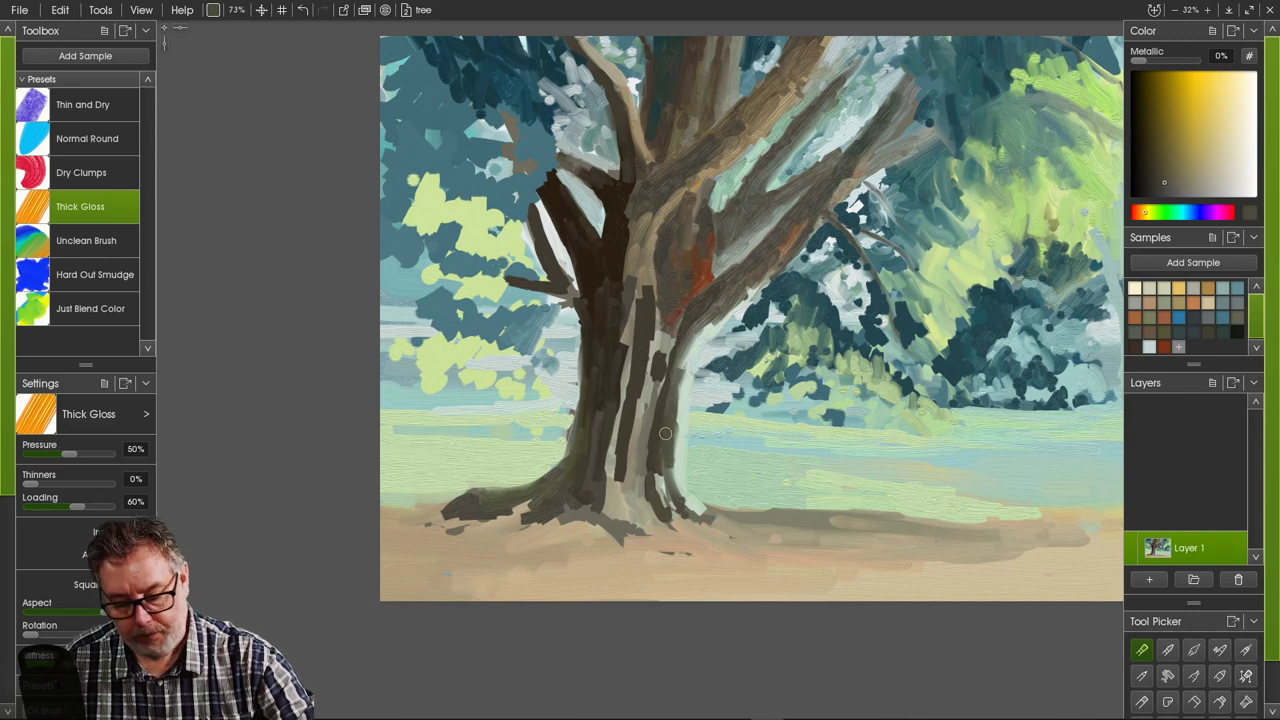
left_click_drag(684, 388, 672, 434)
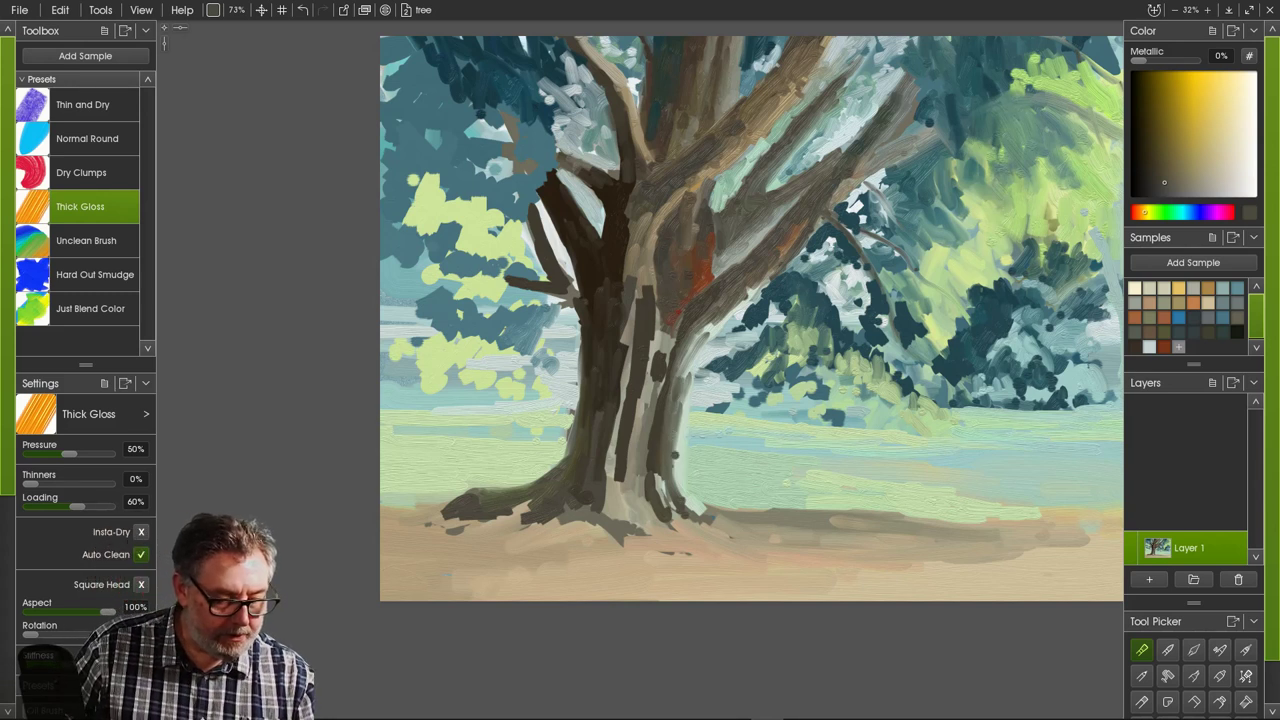
- Turn off Auto Clean and brush near-white highlight strokes down the trunk's right edge, from beneath the right-hand limb towards the root
left_click(141, 554)
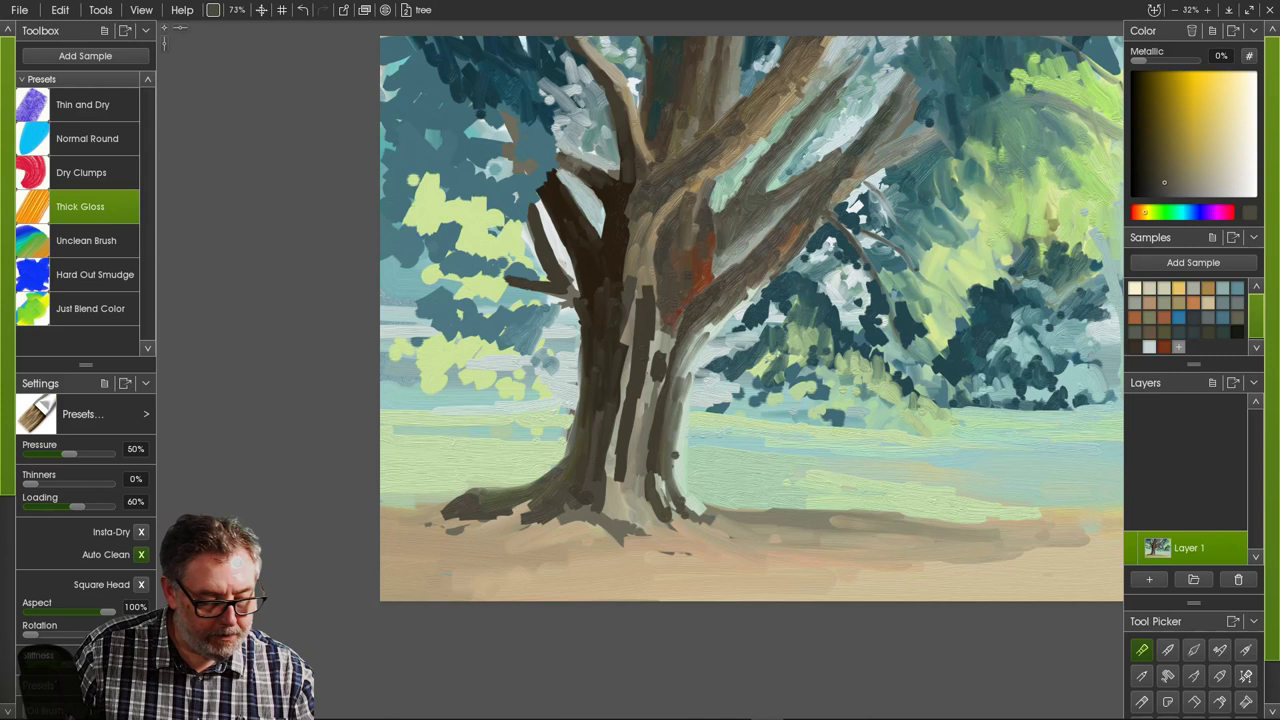
left_click(683, 426, "alt")
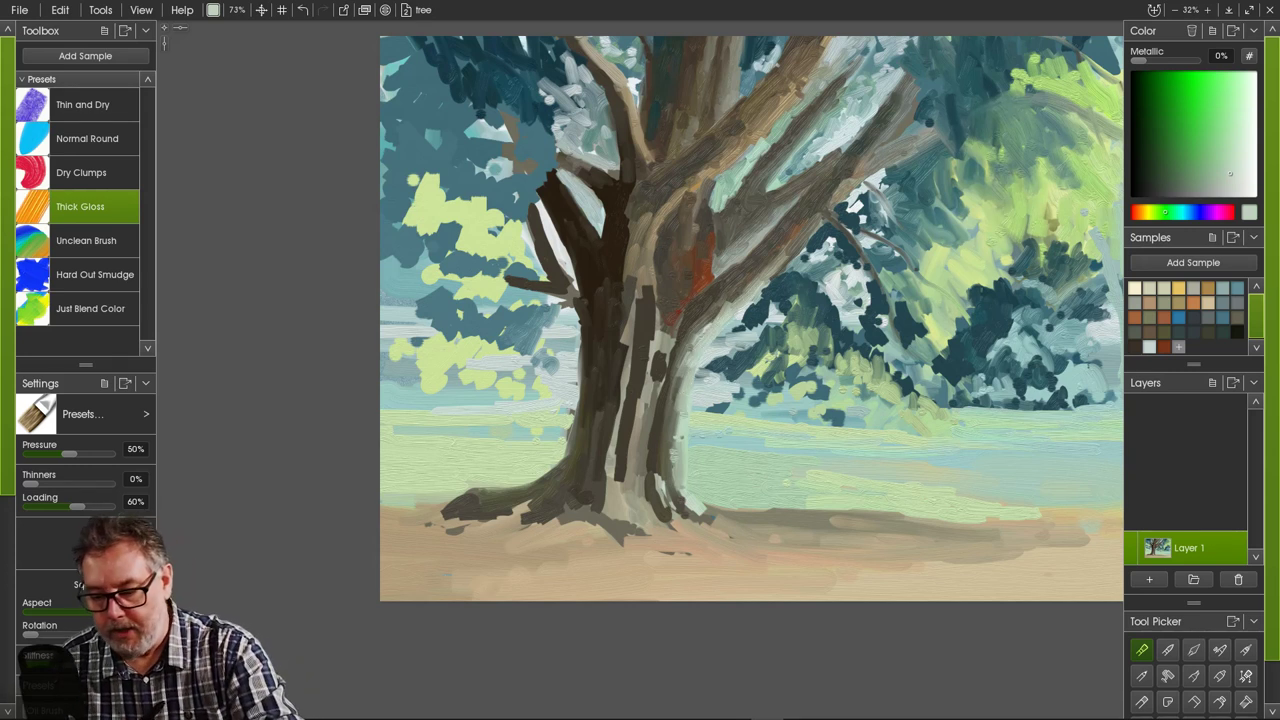
left_click(1255, 191)
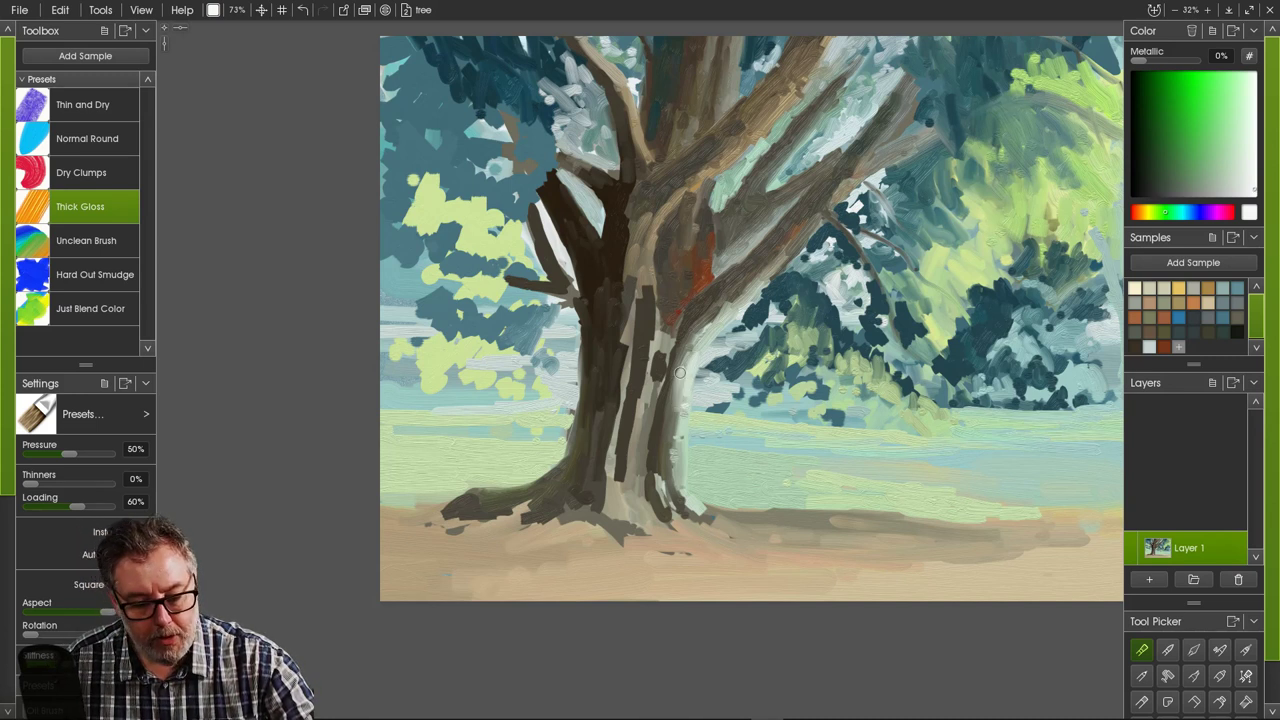
left_click_drag(673, 440, 676, 378)
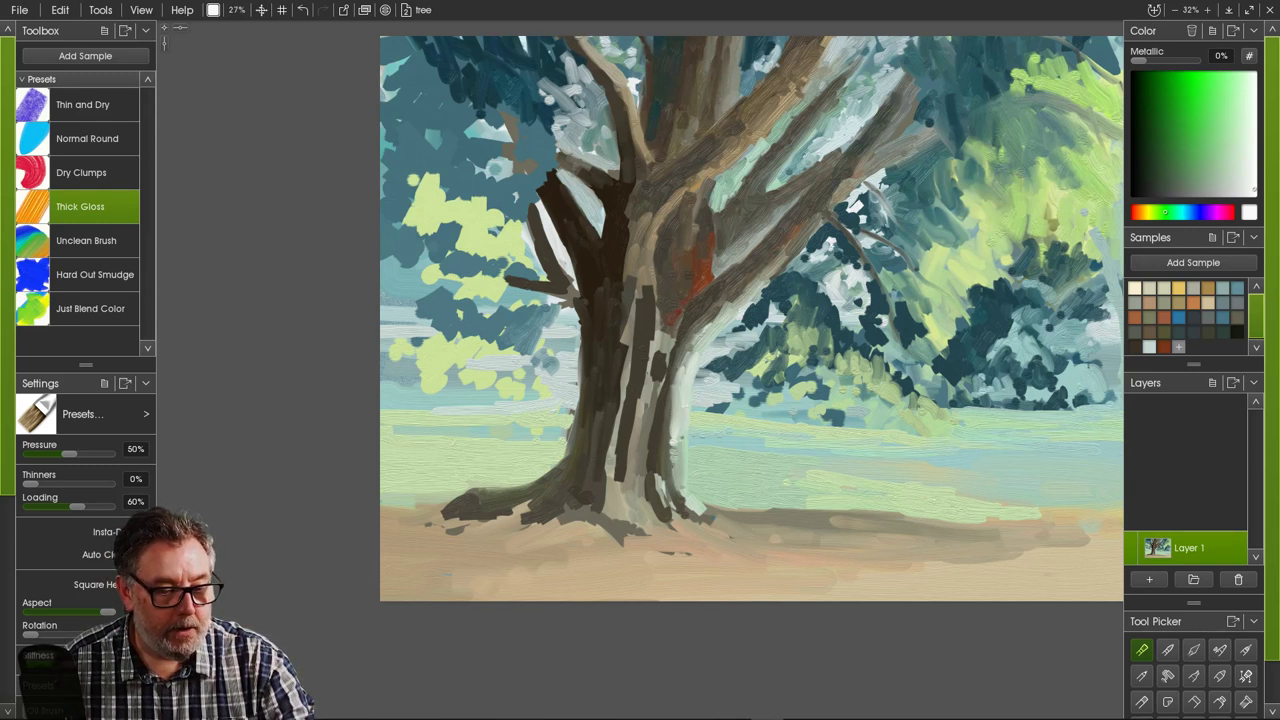
left_click_drag(683, 432, 686, 387)
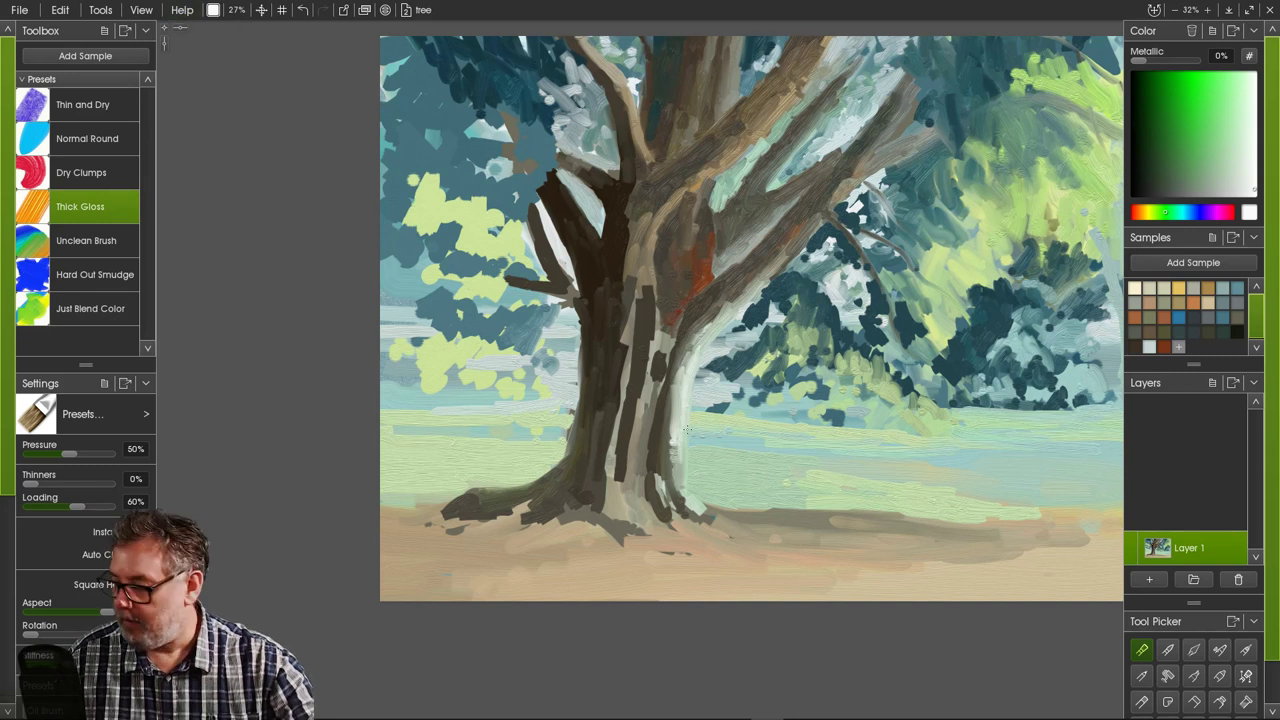
left_click_drag(681, 440, 683, 490)
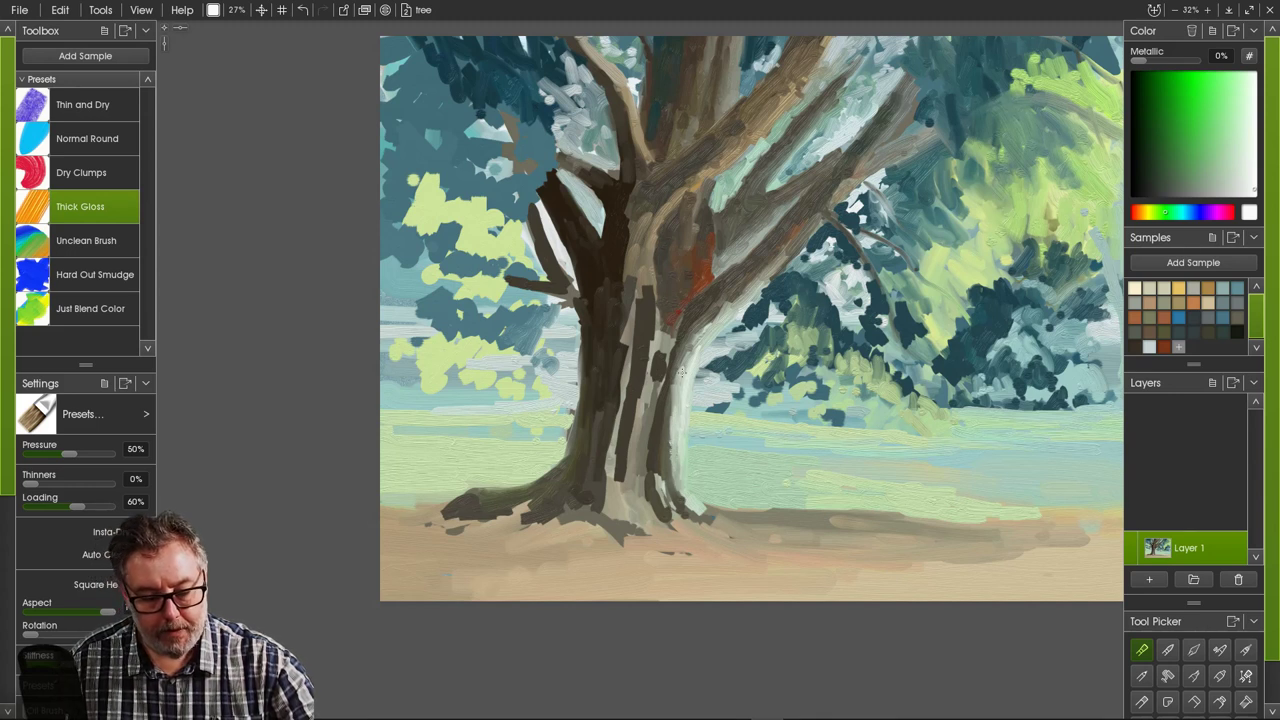
left_click_drag(687, 370, 703, 333)
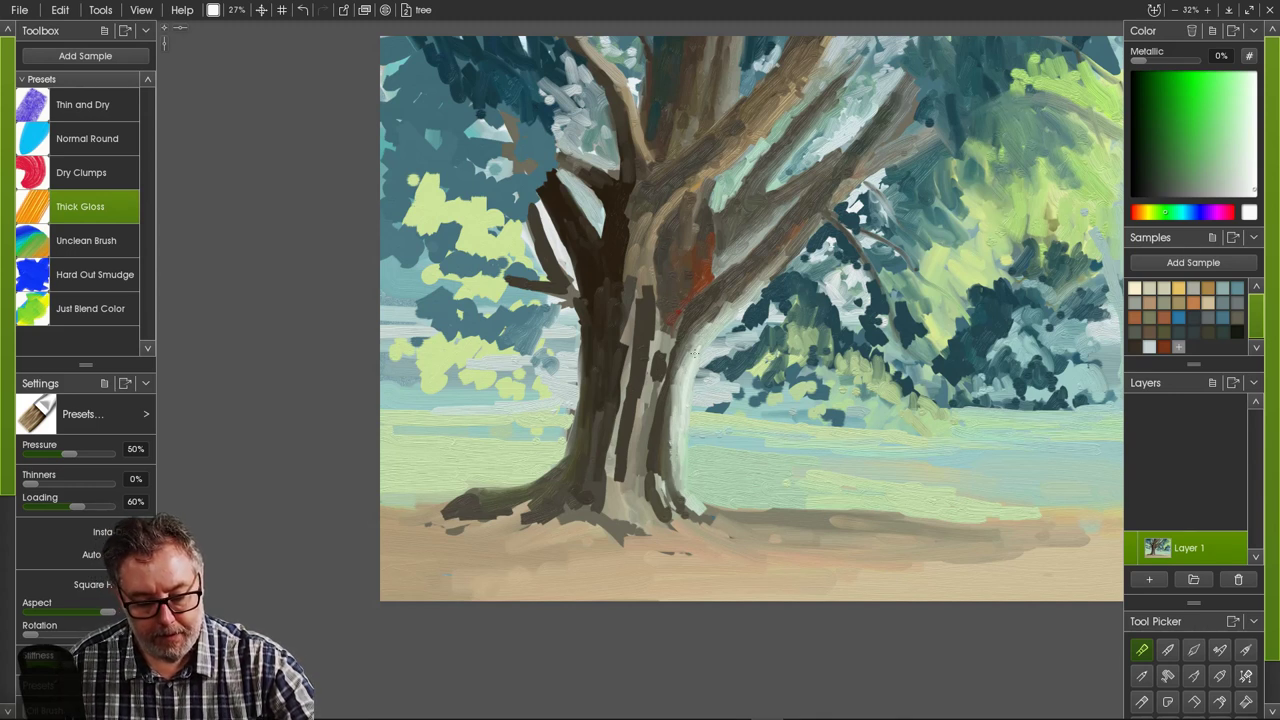
left_click_drag(676, 374, 668, 428)
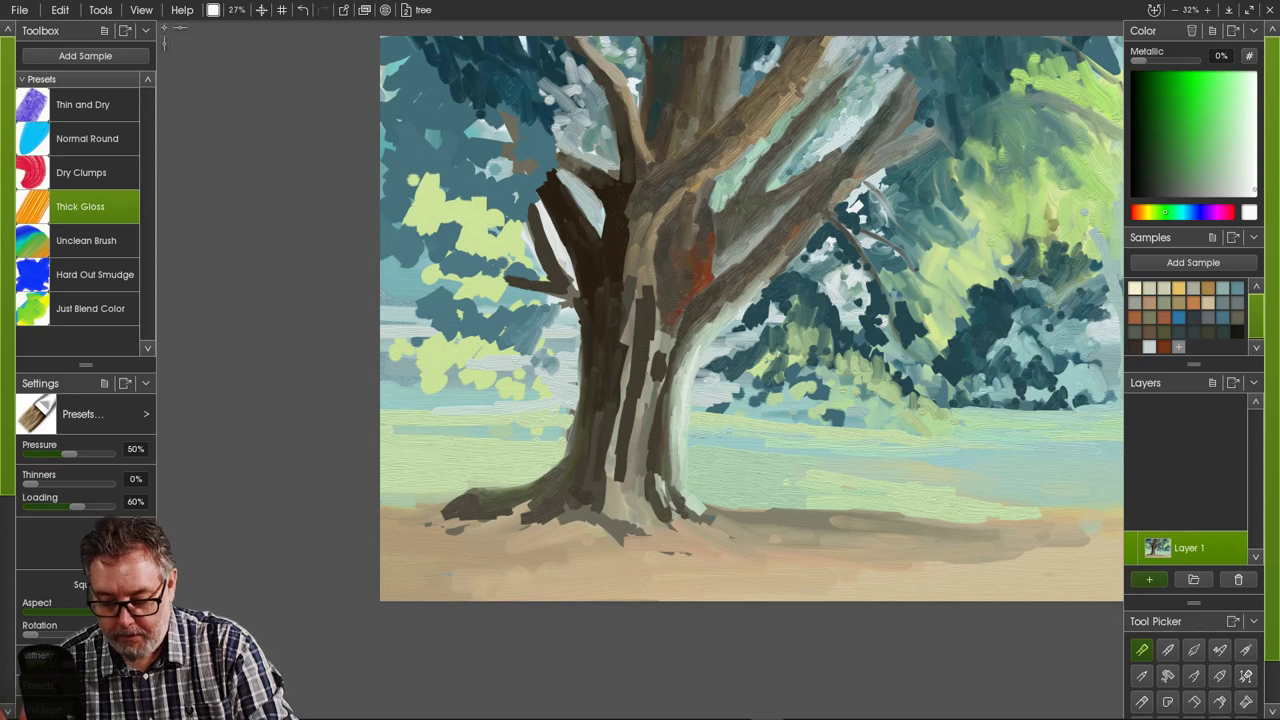
- Add a new layer and paint thin white vertical strokes along the sunlit right side of the lower trunk
left_click(1149, 579)
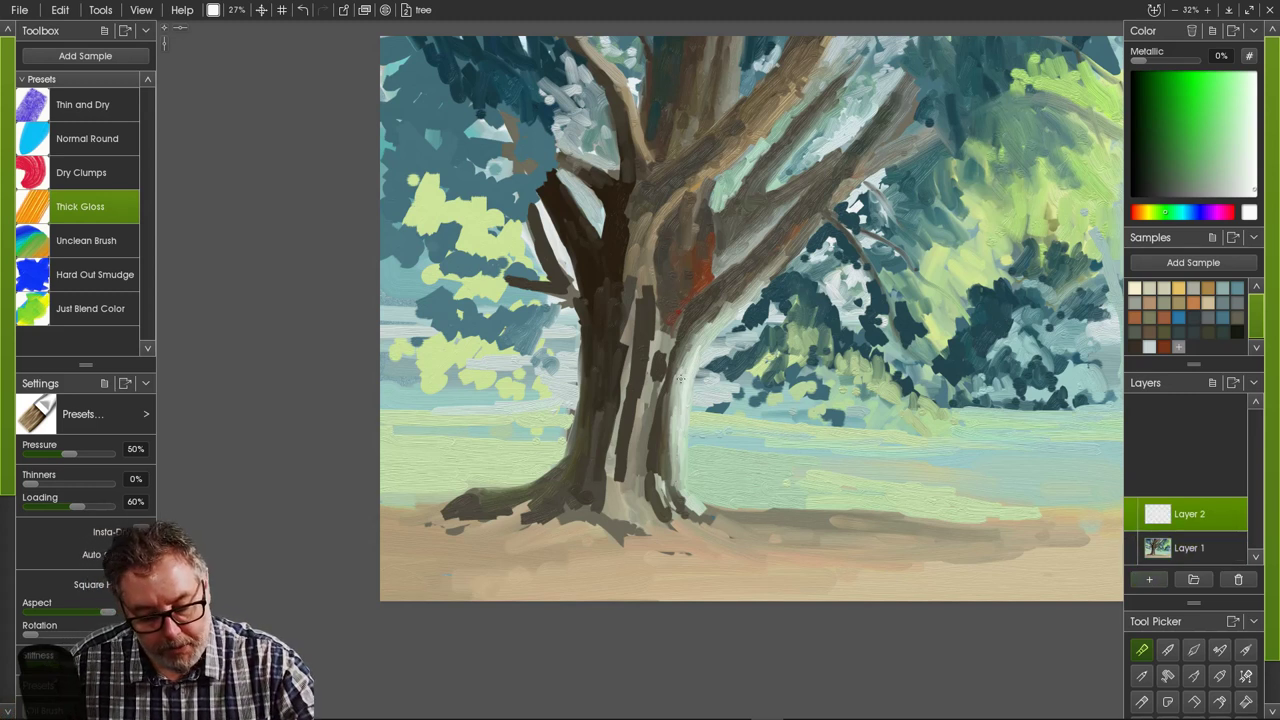
left_click_drag(669, 437, 671, 482)
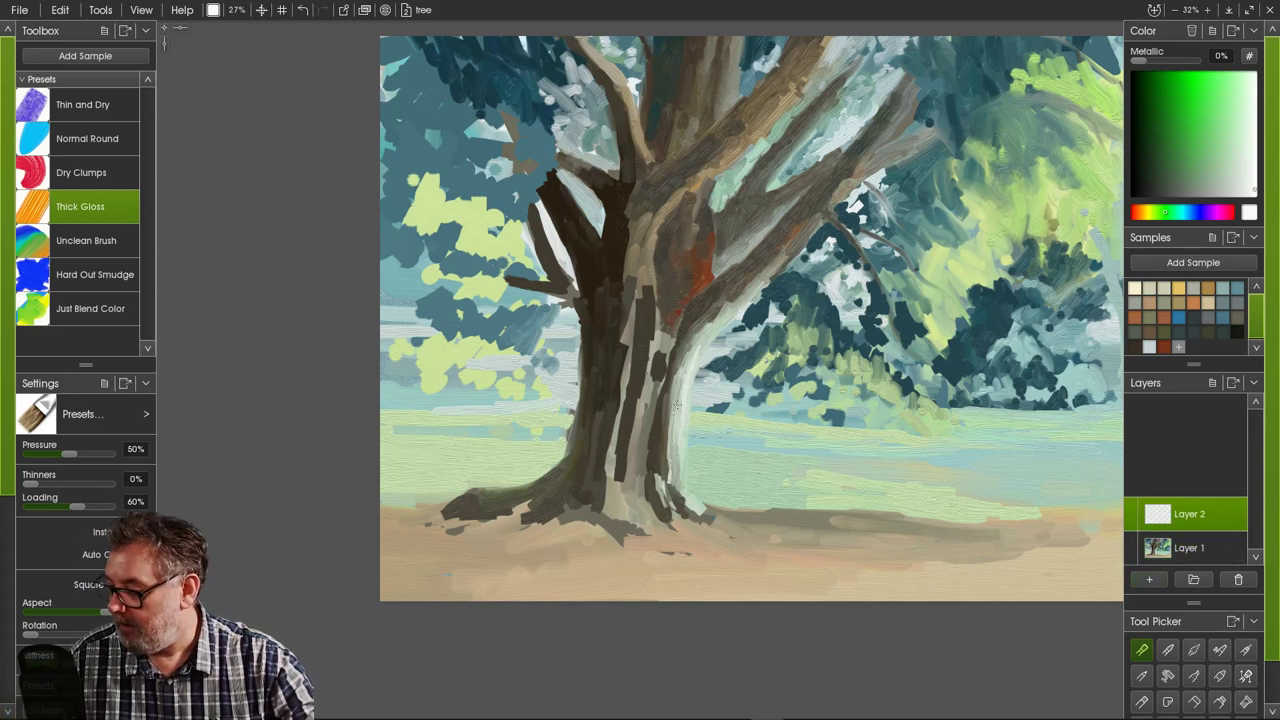
left_click_drag(677, 369, 668, 424)
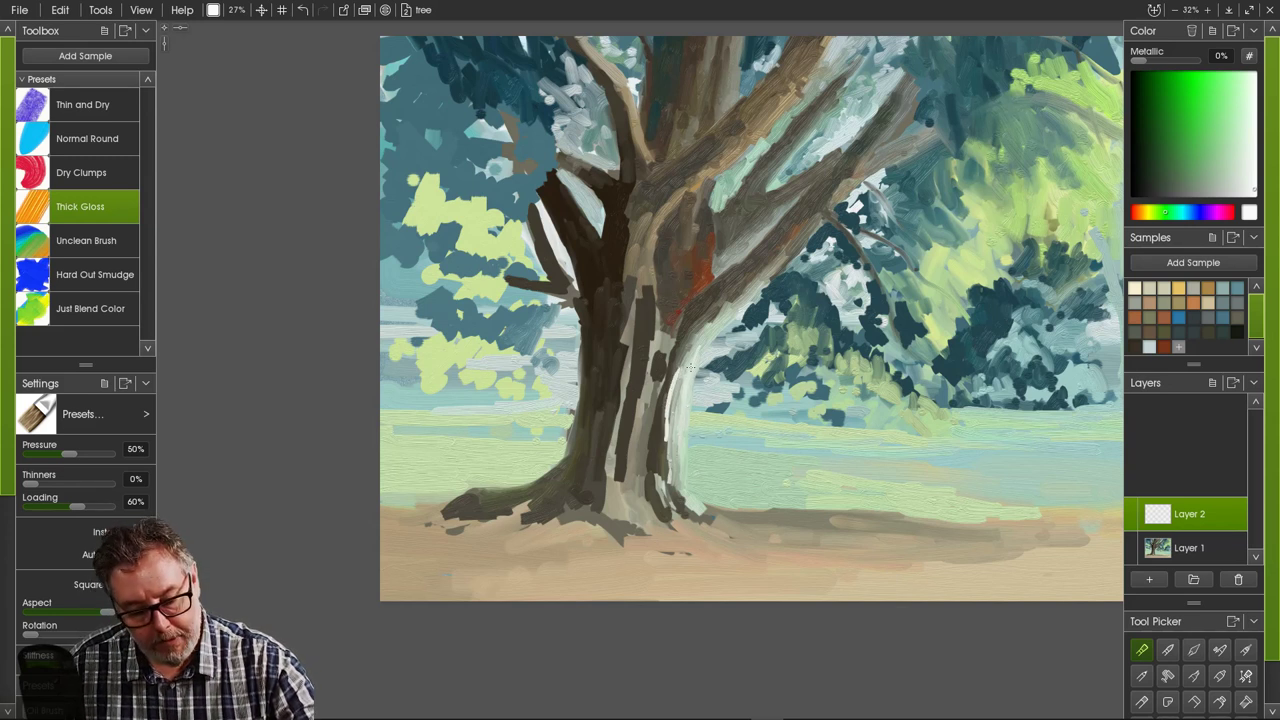
left_click_drag(690, 372, 684, 454)
left_click_drag(677, 408, 679, 375)
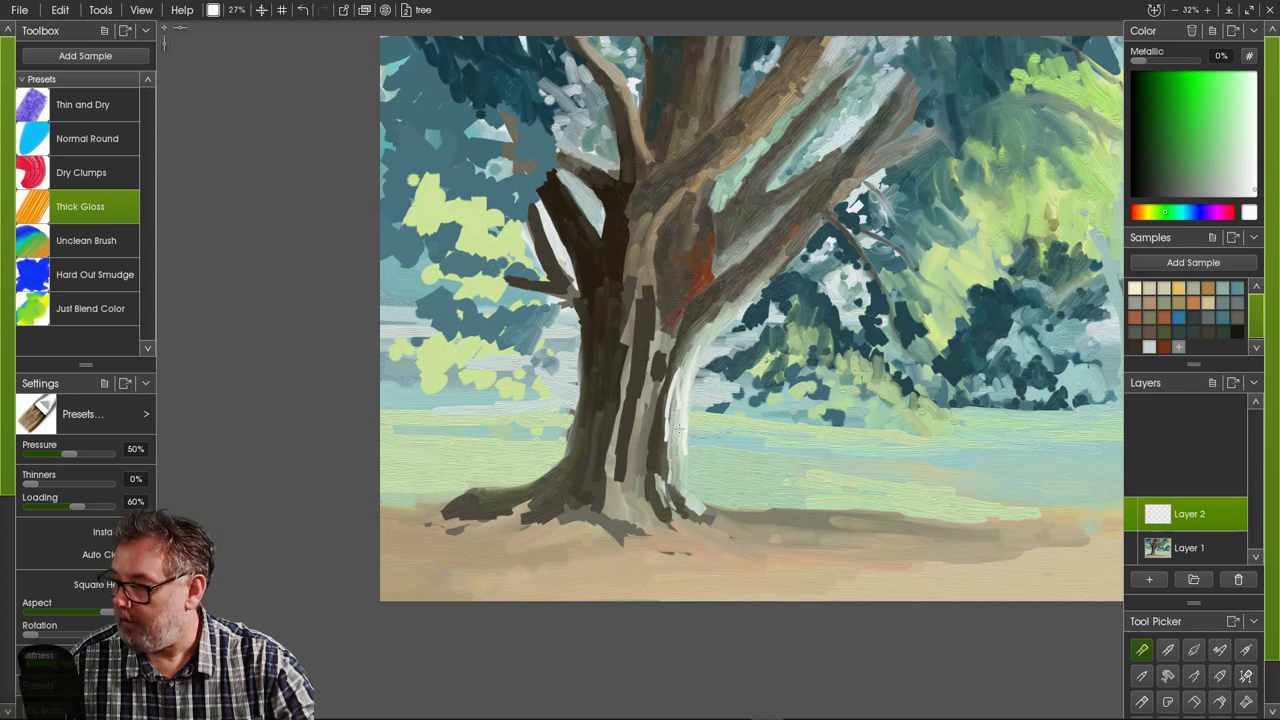
left_click_drag(679, 429, 680, 436)
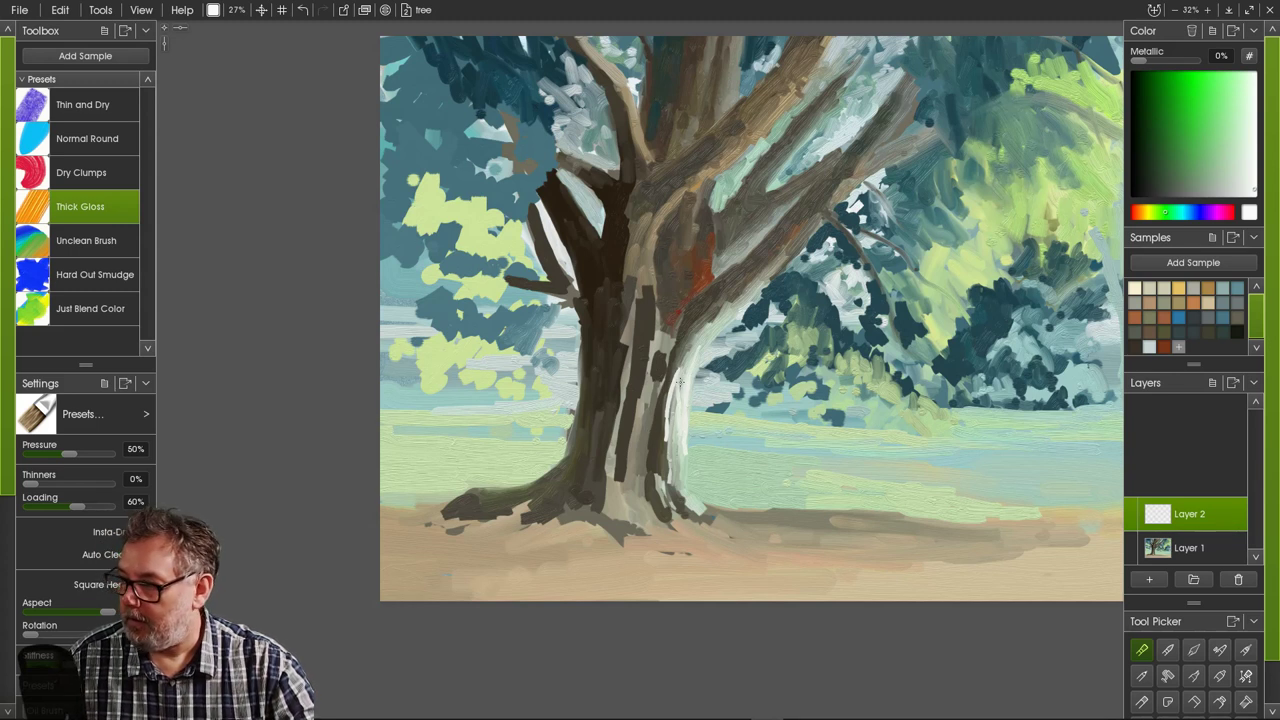
left_click_drag(681, 391, 684, 461)
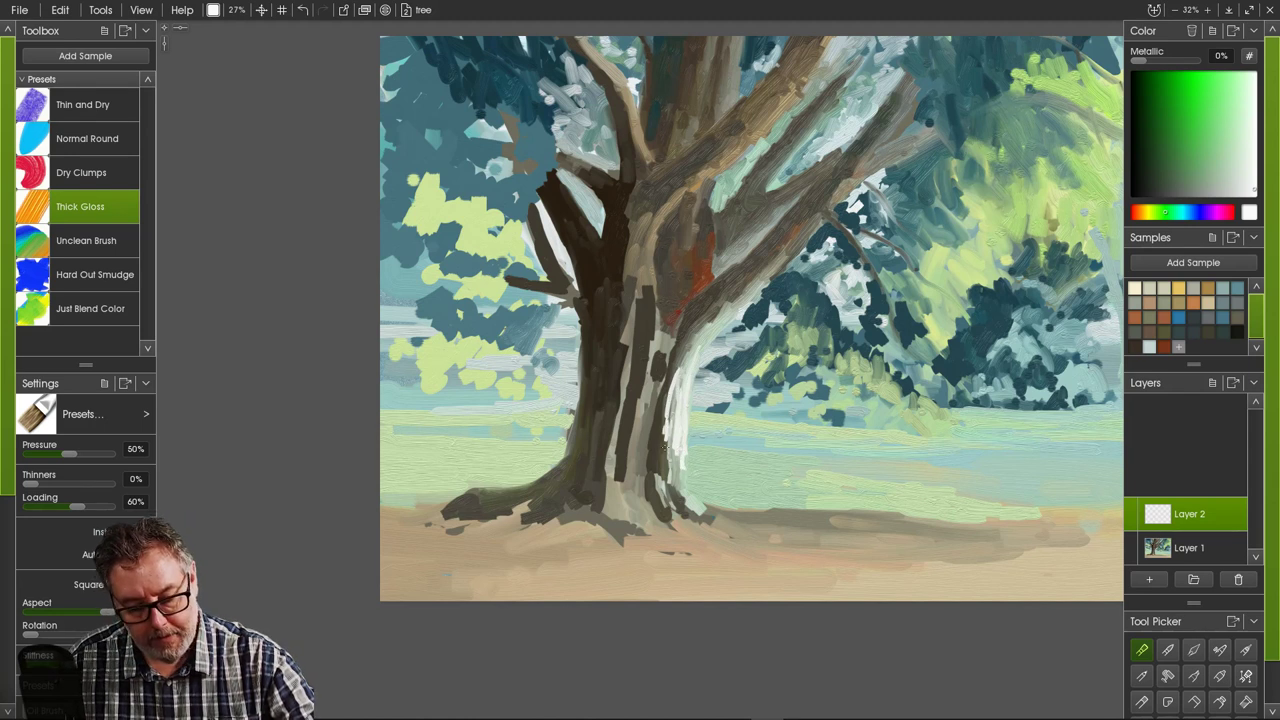
- Add white highlights around the trunk's dark knot, between the bark strips, beneath the right-hand limb and along the left and right roots
left_click_drag(665, 444, 661, 452)
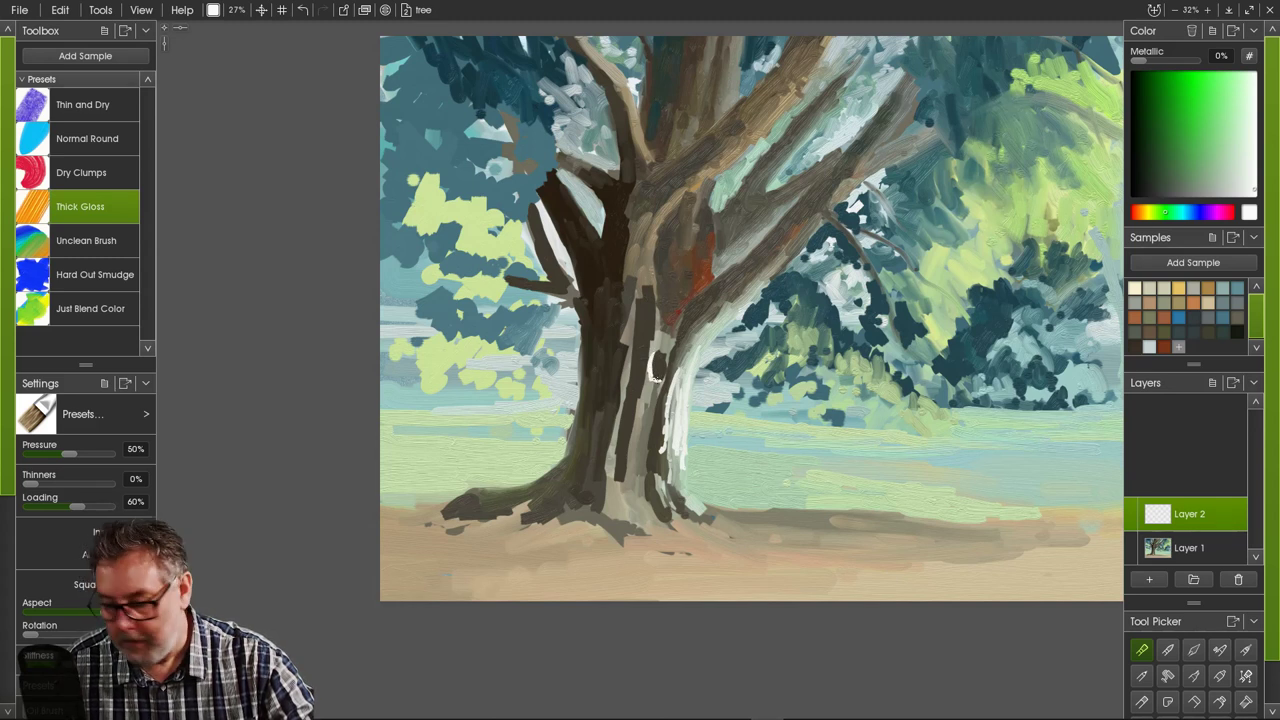
left_click_drag(694, 322, 686, 352)
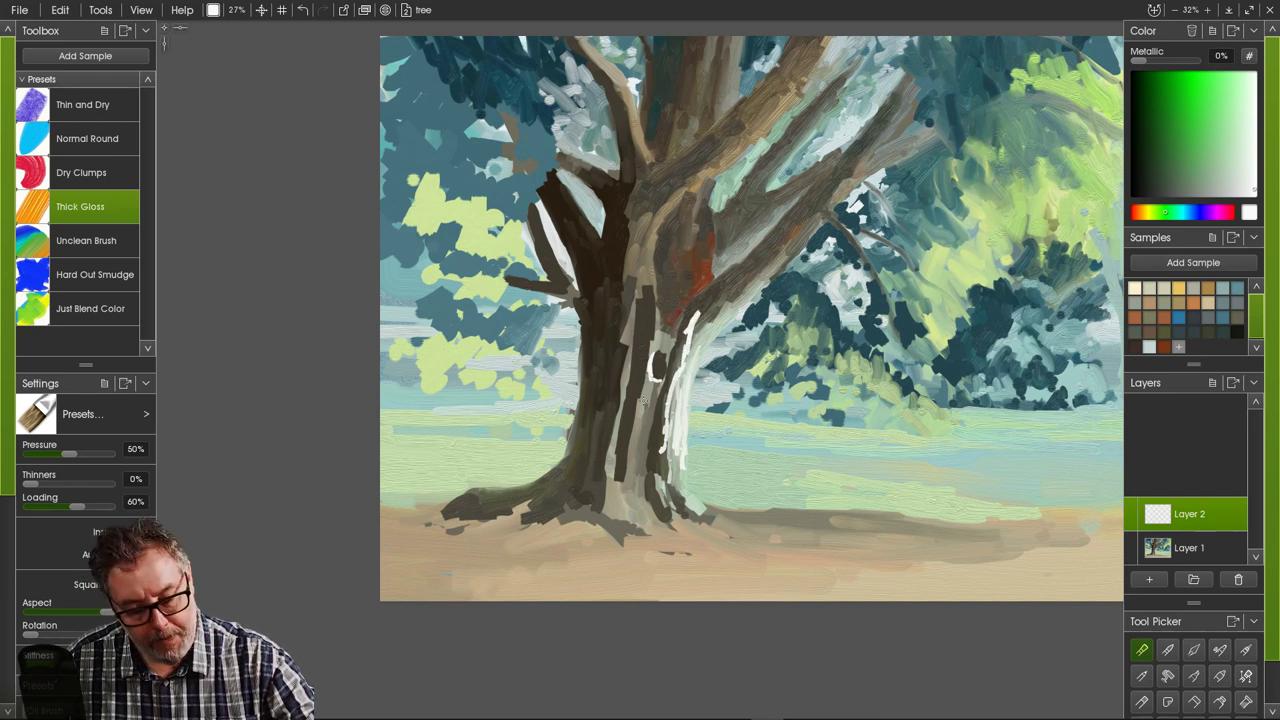
left_click_drag(647, 391, 632, 437)
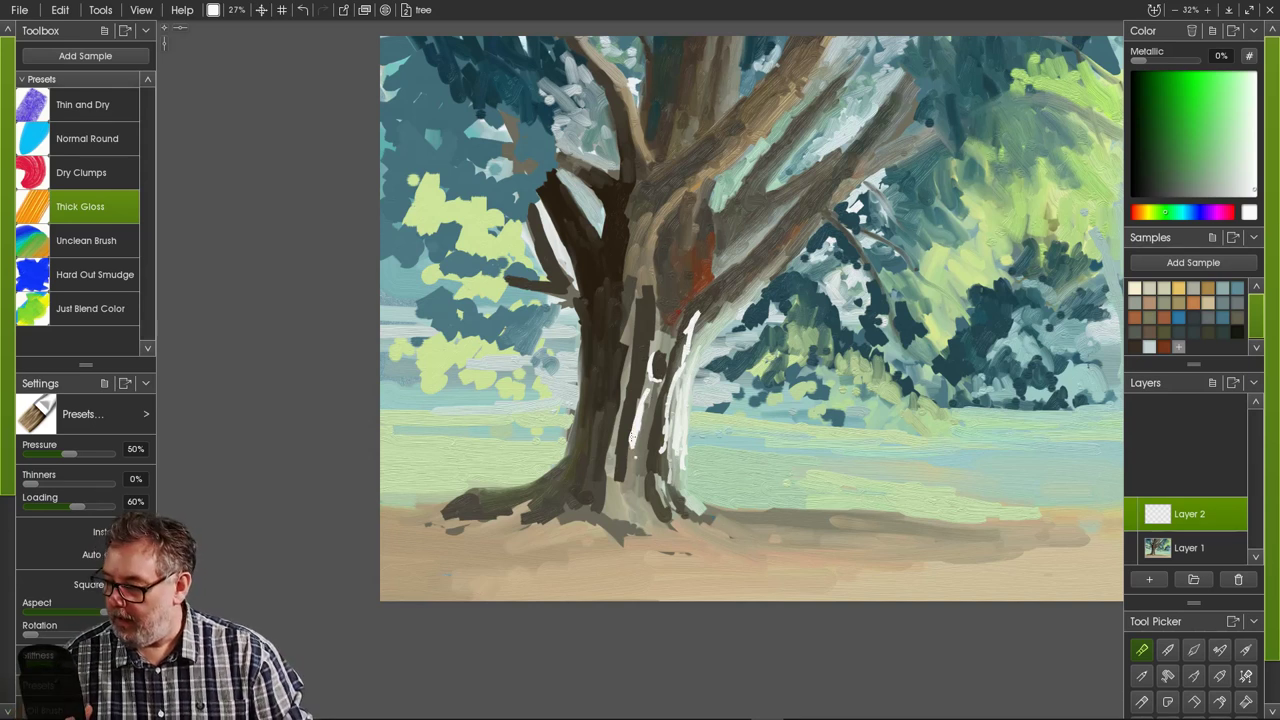
left_click_drag(585, 493, 567, 514)
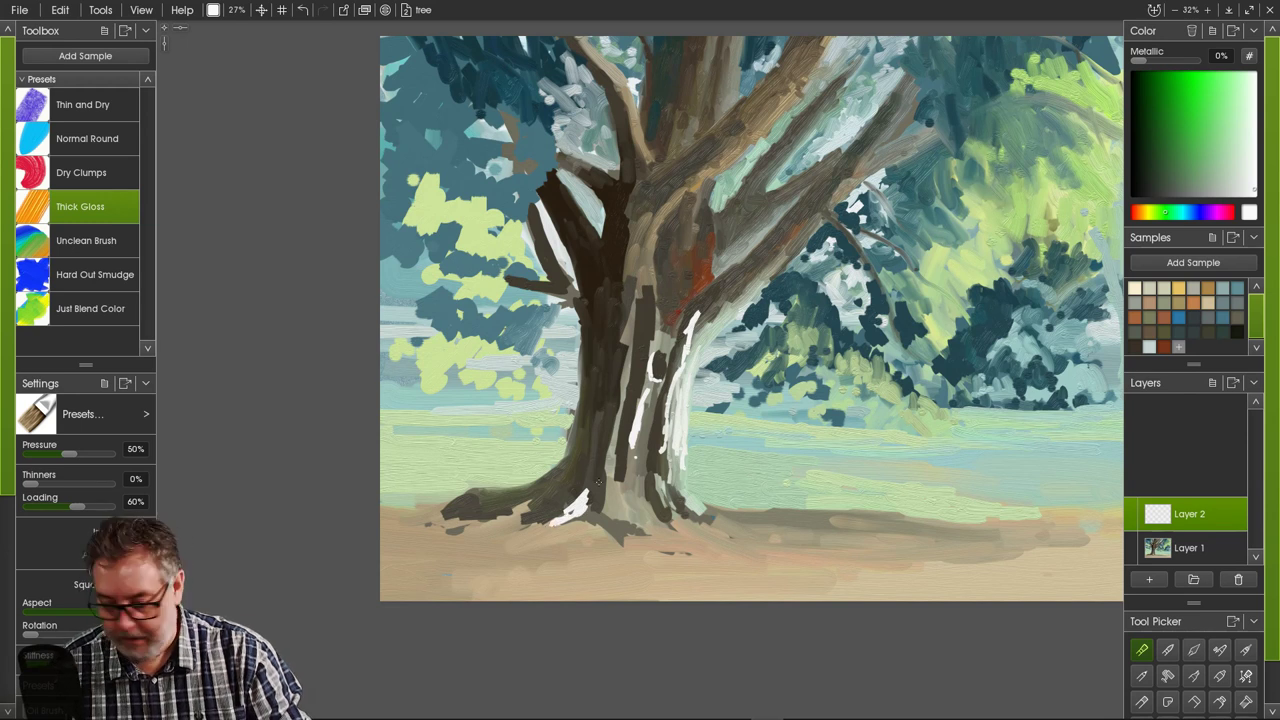
mouse_move(652, 485)
left_mouse_down()
mouse_move(684, 526)
mouse_move(676, 512)
mouse_move(683, 524)
mouse_move(708, 512)
mouse_move(700, 500)
mouse_move(731, 522)
mouse_move(720, 533)
mouse_move(706, 520)
mouse_move(728, 535)
mouse_move(749, 525)
left_mouse_up()
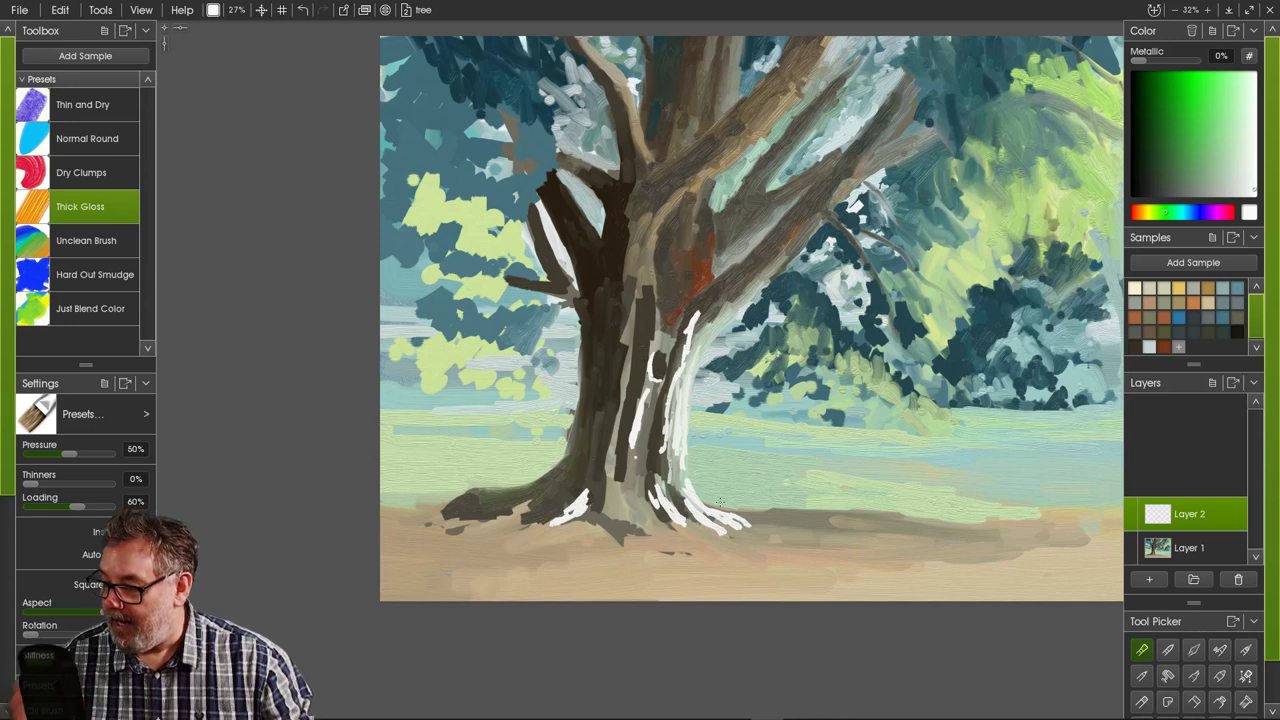
- Sample a grey-brown from the upper trunk and paint bark strokes beside the red patch where the limbs fork
left_click(657, 228, "alt")
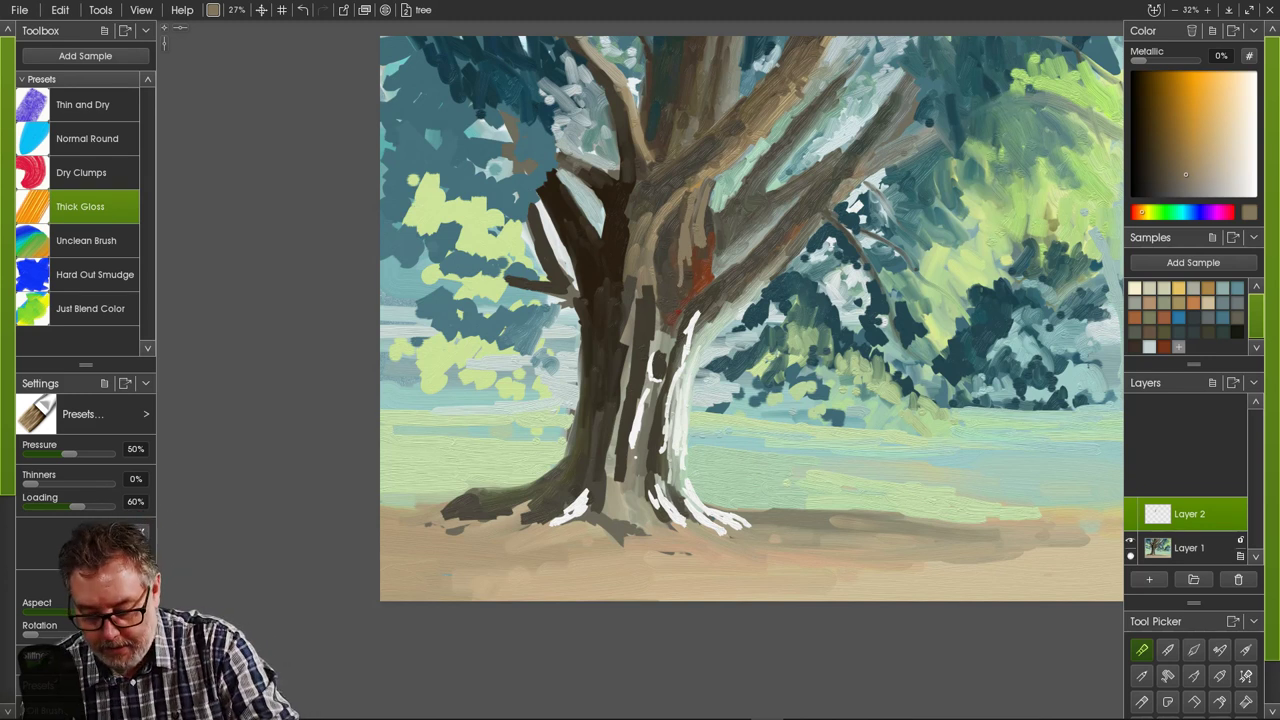
- Merge Layer 2 down into Layer 1 and save the painting
left_click(1240, 555)
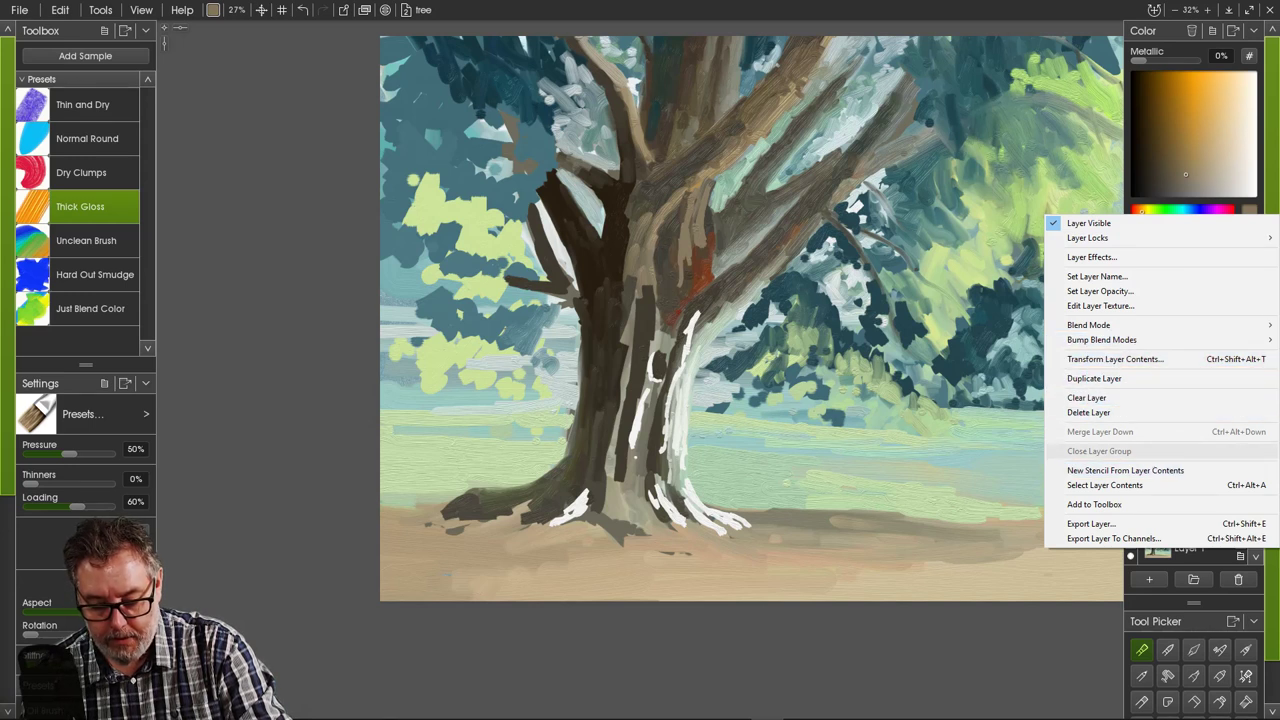
left_click(1042, 615)
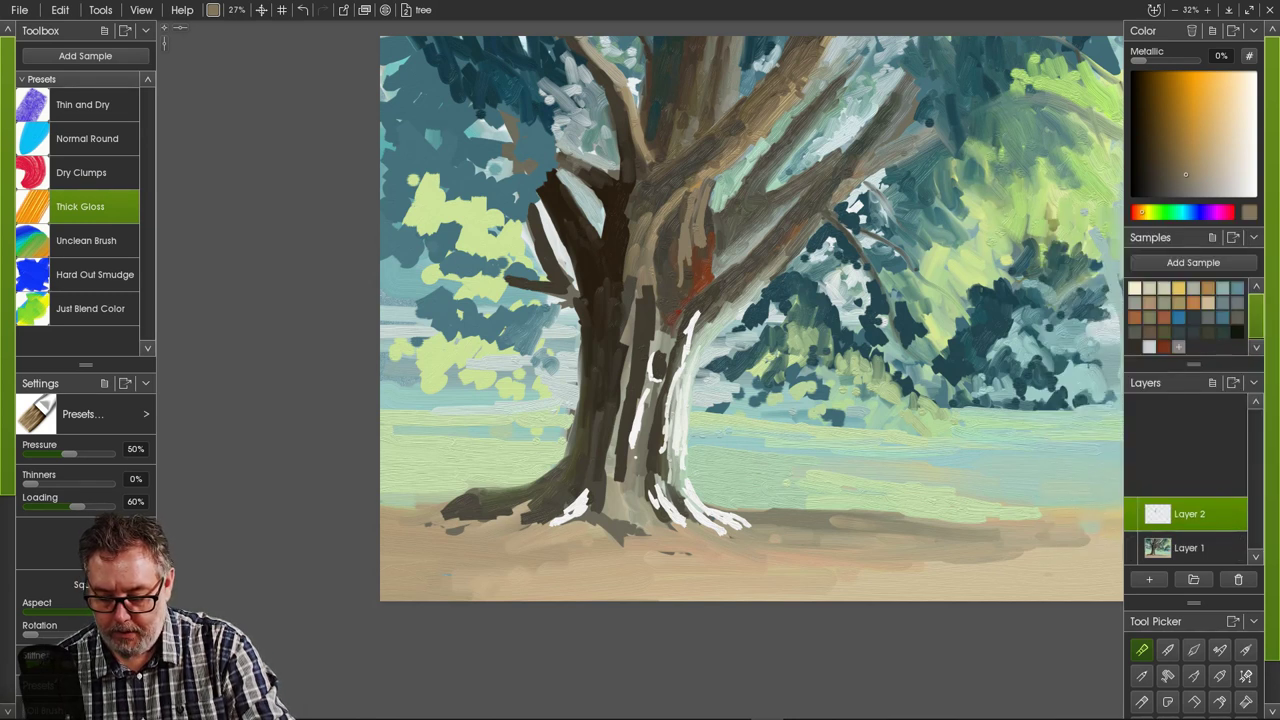
right_click(1190, 514)
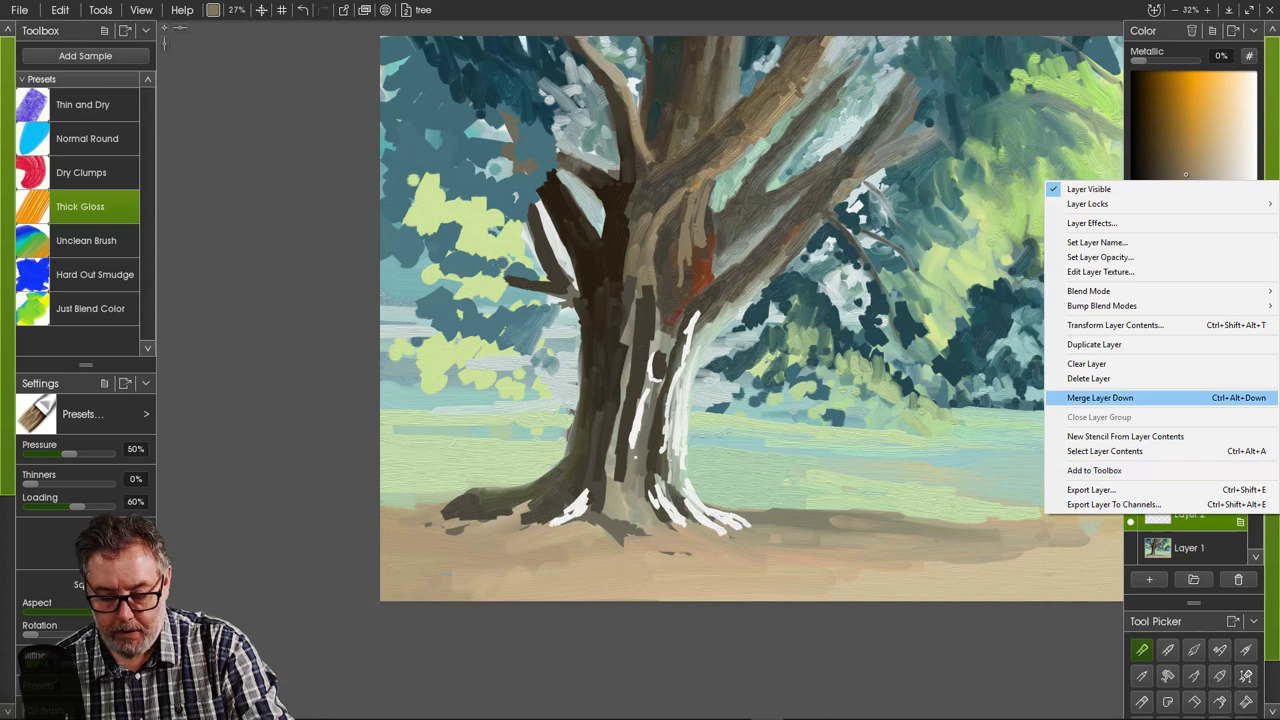
left_click(1068, 398)
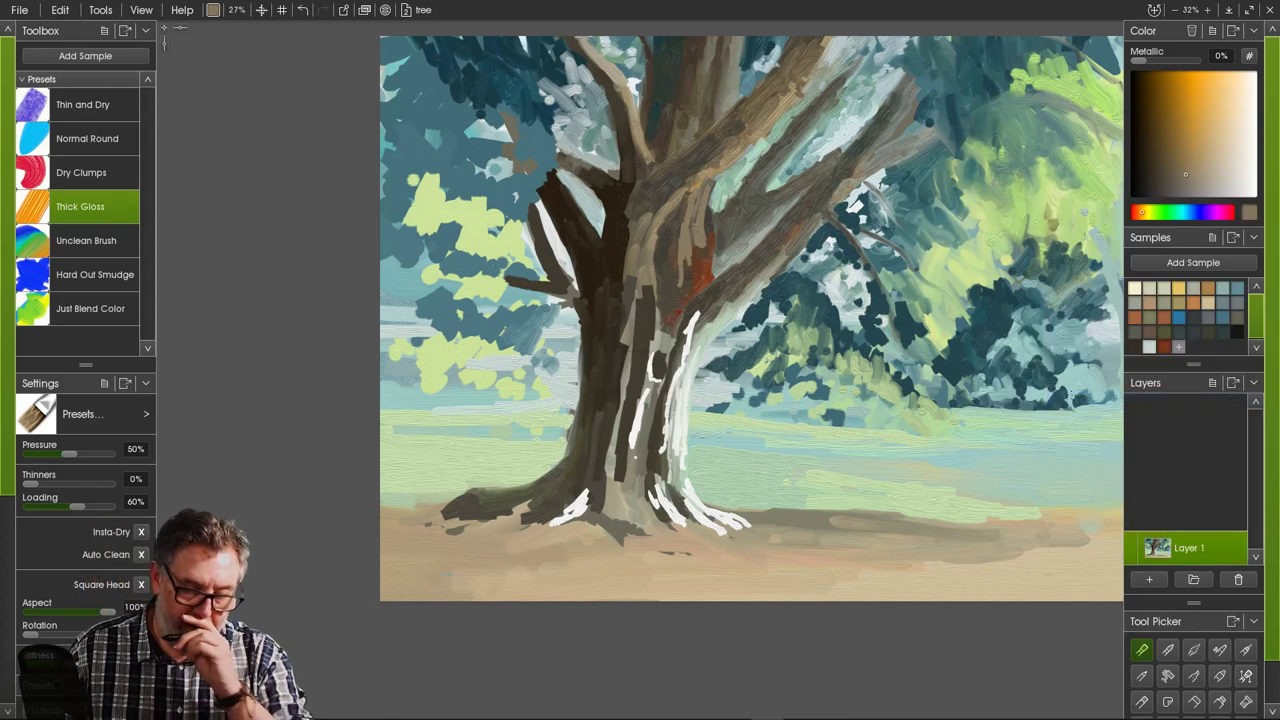
left_click(19, 9)
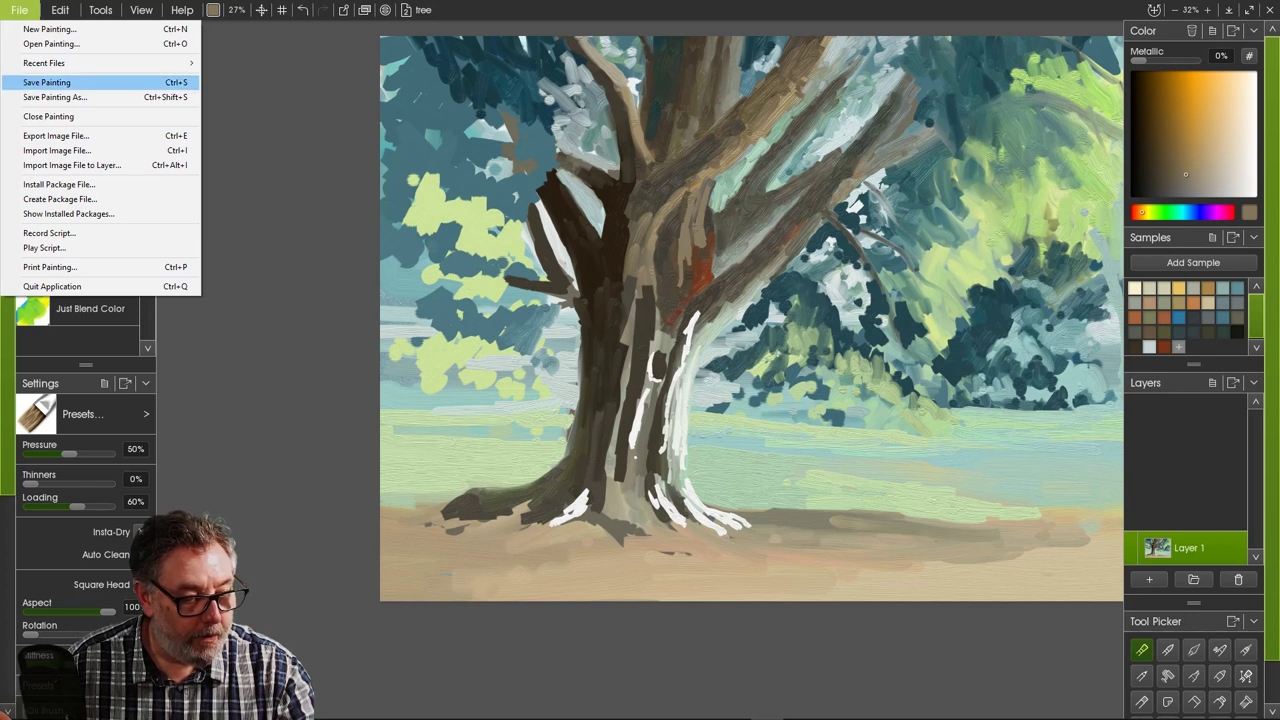
left_click(47, 82)
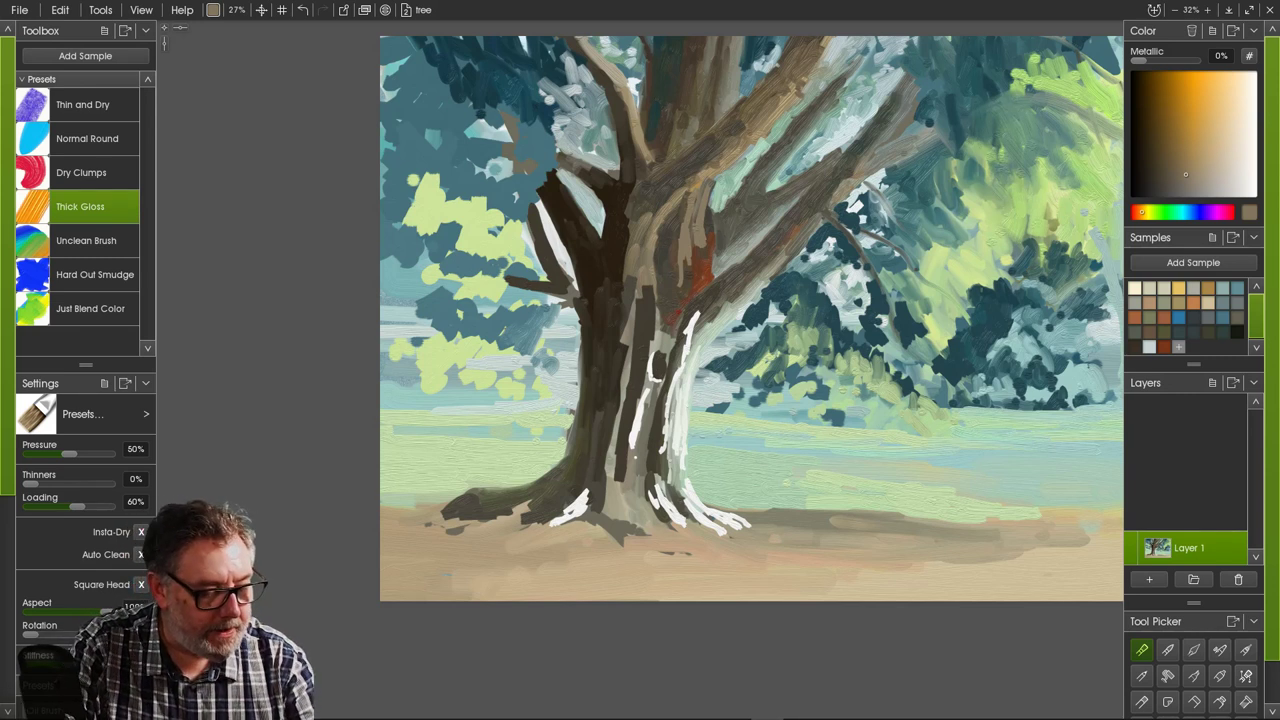
- Use the Just Blend Color preset to soften the white highlights on the trunk's right edge, around the knot and between the bark strips
left_click(90, 308)
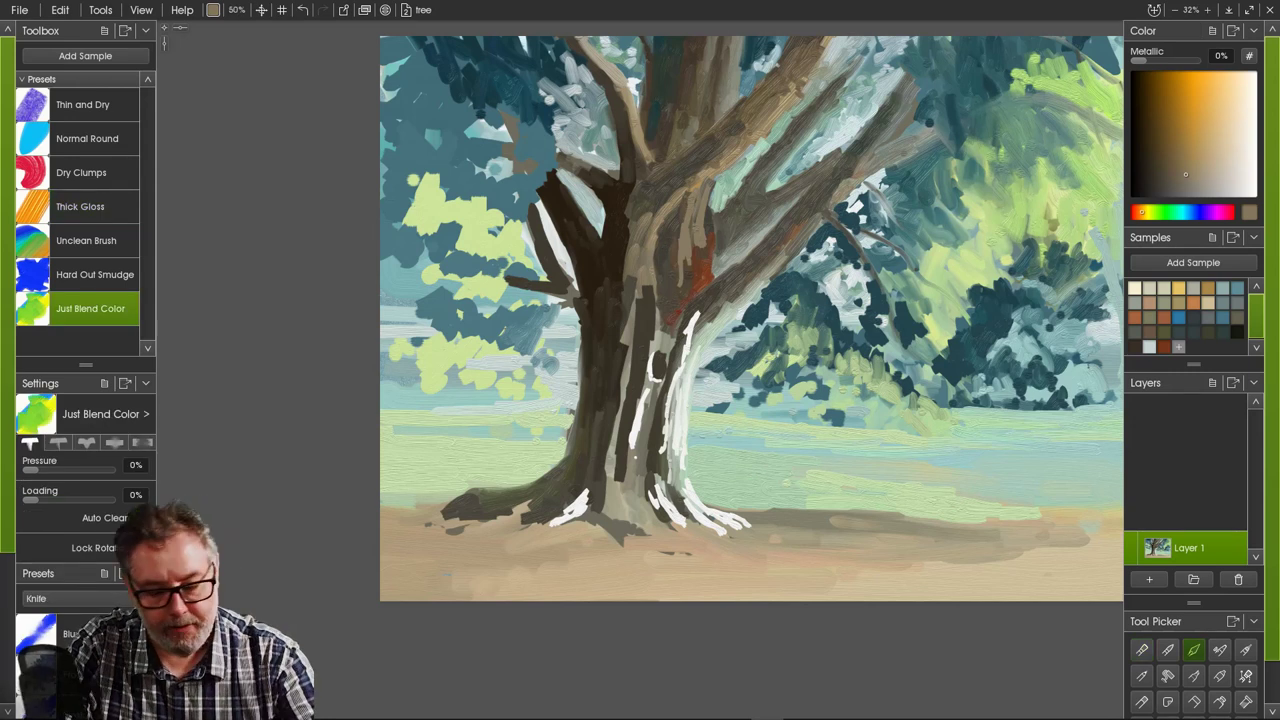
mouse_move(696, 311)
left_mouse_down()
mouse_move(683, 350)
mouse_move(698, 304)
left_mouse_up()
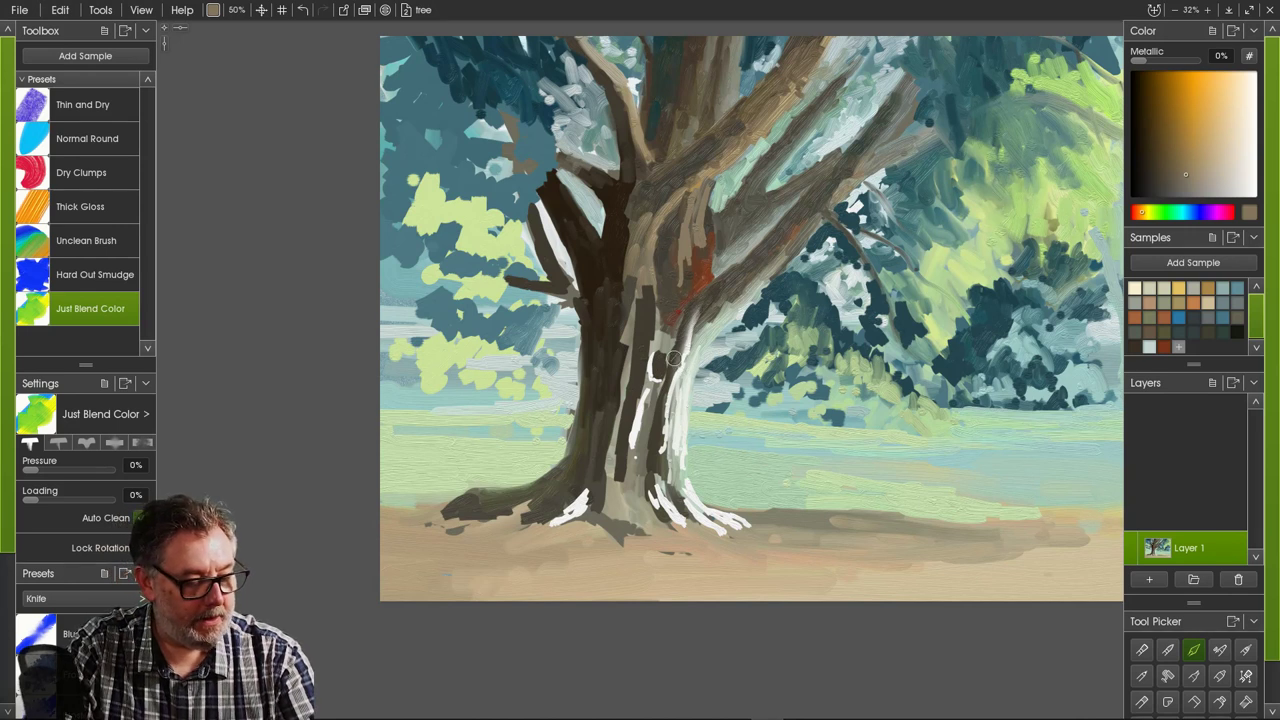
mouse_move(660, 372)
left_mouse_down()
mouse_move(678, 344)
mouse_move(662, 464)
left_mouse_up()
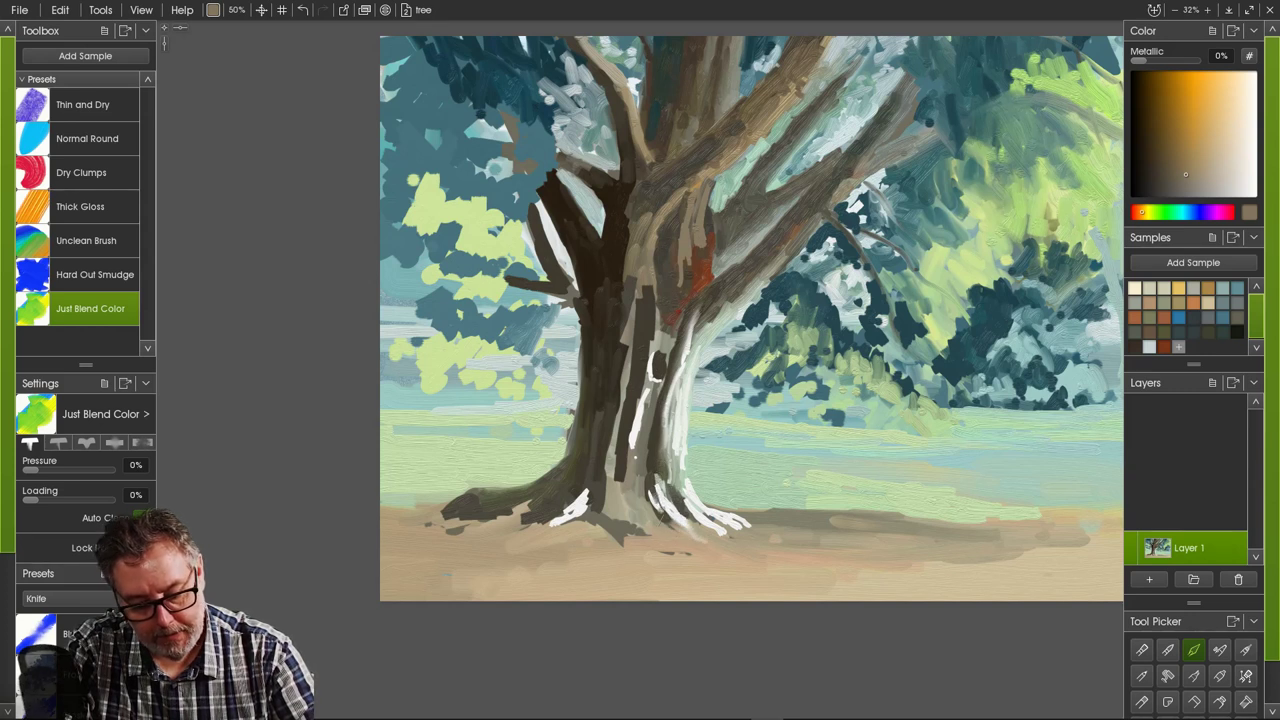
mouse_move(634, 457)
left_mouse_down()
mouse_move(659, 356)
mouse_move(658, 375)
mouse_move(708, 298)
mouse_move(697, 337)
left_mouse_up()
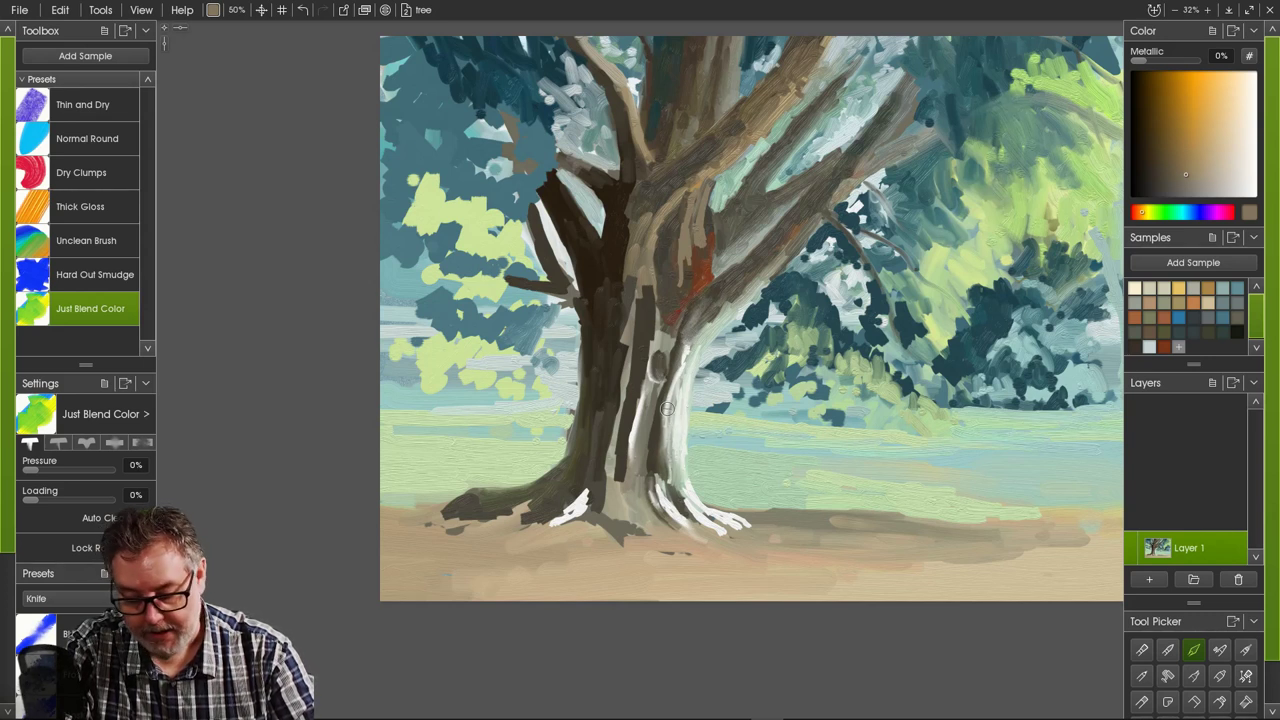
- Blend the white highlights down the lower right side of the trunk and out along the right-hand root
mouse_move(667, 409)
left_mouse_down()
mouse_move(664, 466)
mouse_move(684, 456)
left_mouse_up()
mouse_move(684, 504)
left_mouse_down()
mouse_move(728, 536)
mouse_move(671, 469)
left_mouse_up()
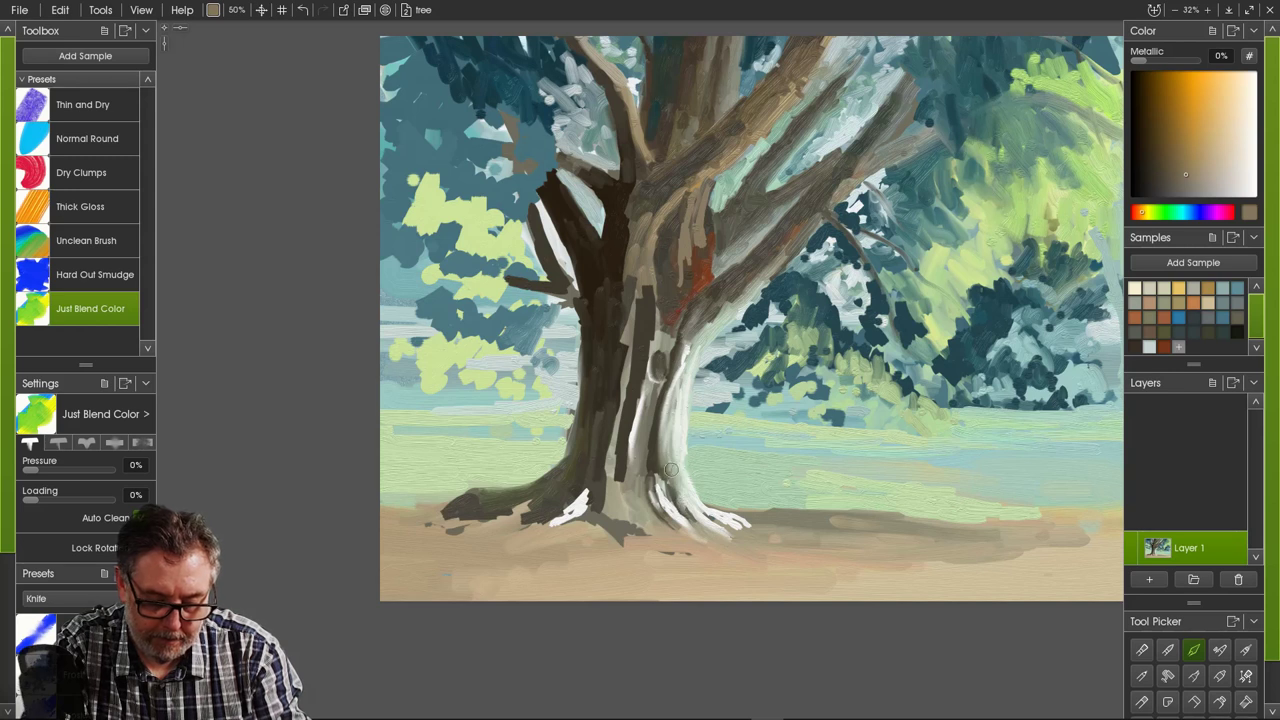
left_click_drag(724, 519, 764, 533)
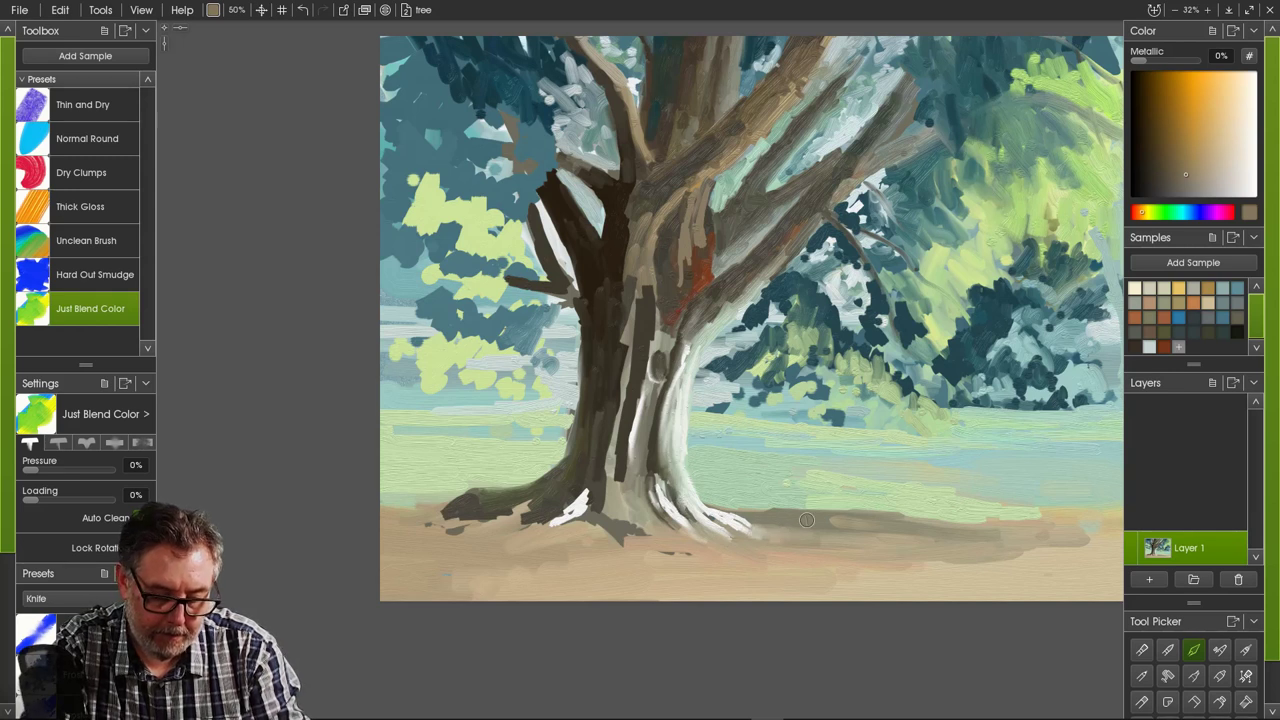
- Blend the white highlights out along the roots on both sides of the trunk base and soften the bark strips up the trunk's middle
mouse_move(668, 503)
left_mouse_down()
mouse_move(657, 478)
mouse_move(661, 511)
left_mouse_up()
mouse_move(666, 433)
left_mouse_down()
mouse_move(659, 485)
mouse_move(672, 508)
left_mouse_up()
mouse_move(665, 438)
left_mouse_down()
mouse_move(650, 499)
mouse_move(683, 536)
mouse_move(716, 516)
mouse_move(768, 535)
left_mouse_up()
mouse_move(593, 511)
left_mouse_down()
mouse_move(580, 503)
mouse_move(592, 499)
mouse_move(540, 528)
left_mouse_up()
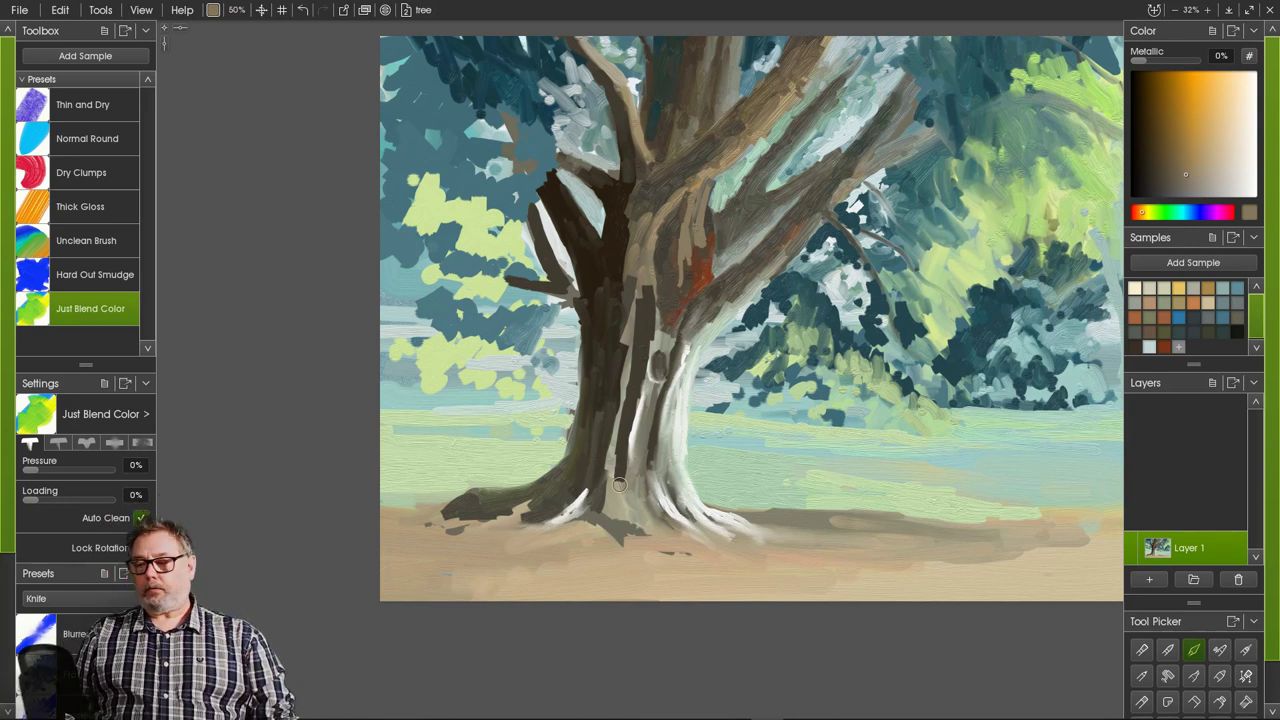
mouse_move(585, 520)
left_mouse_down()
mouse_move(587, 500)
mouse_move(575, 512)
left_mouse_up()
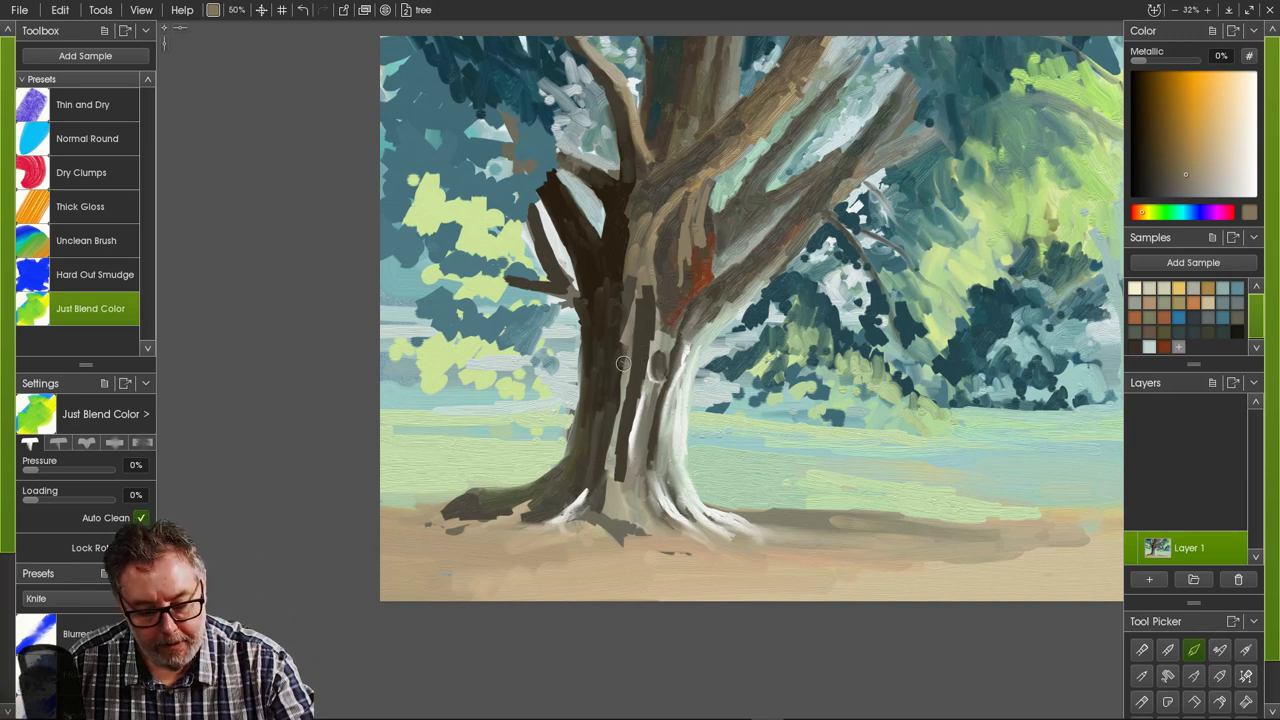
left_click_drag(624, 376, 618, 446)
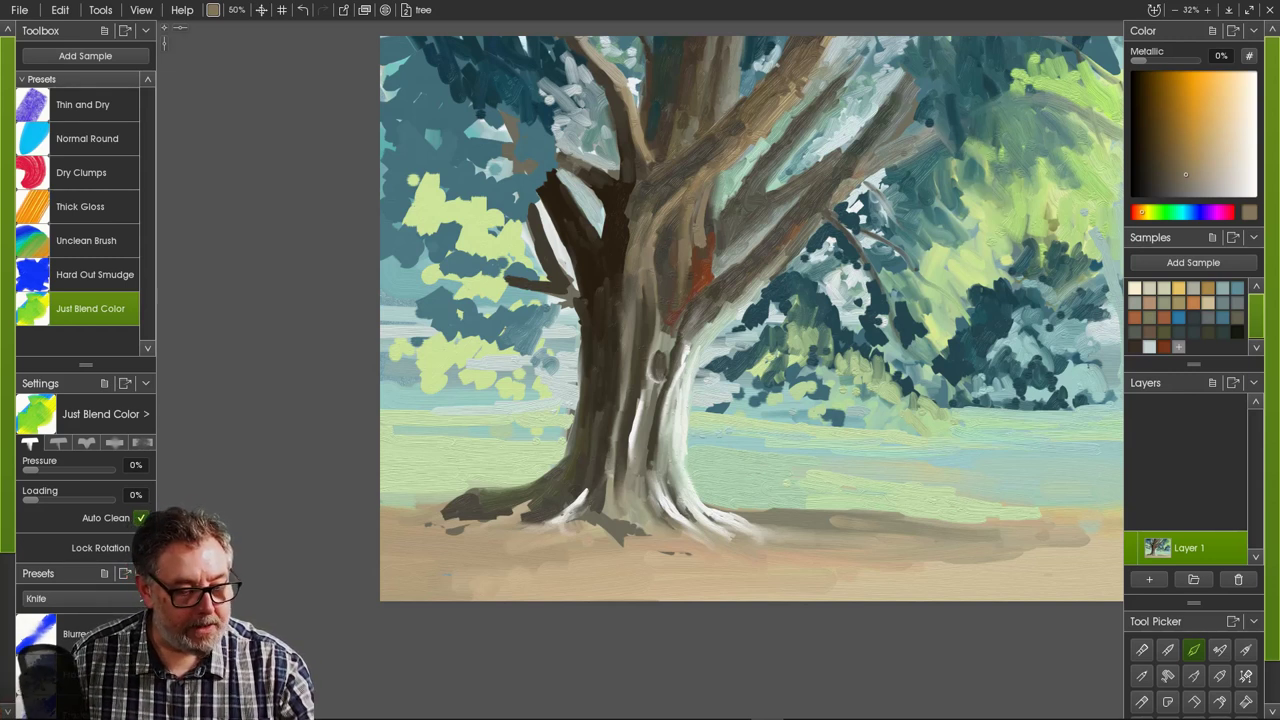
- Switch to the Thick Gloss oil brush, sample a dark brown from the trunk's shaded side, and paint a hollow beside the red patch
left_click(1141, 649)
left_click(80, 206)
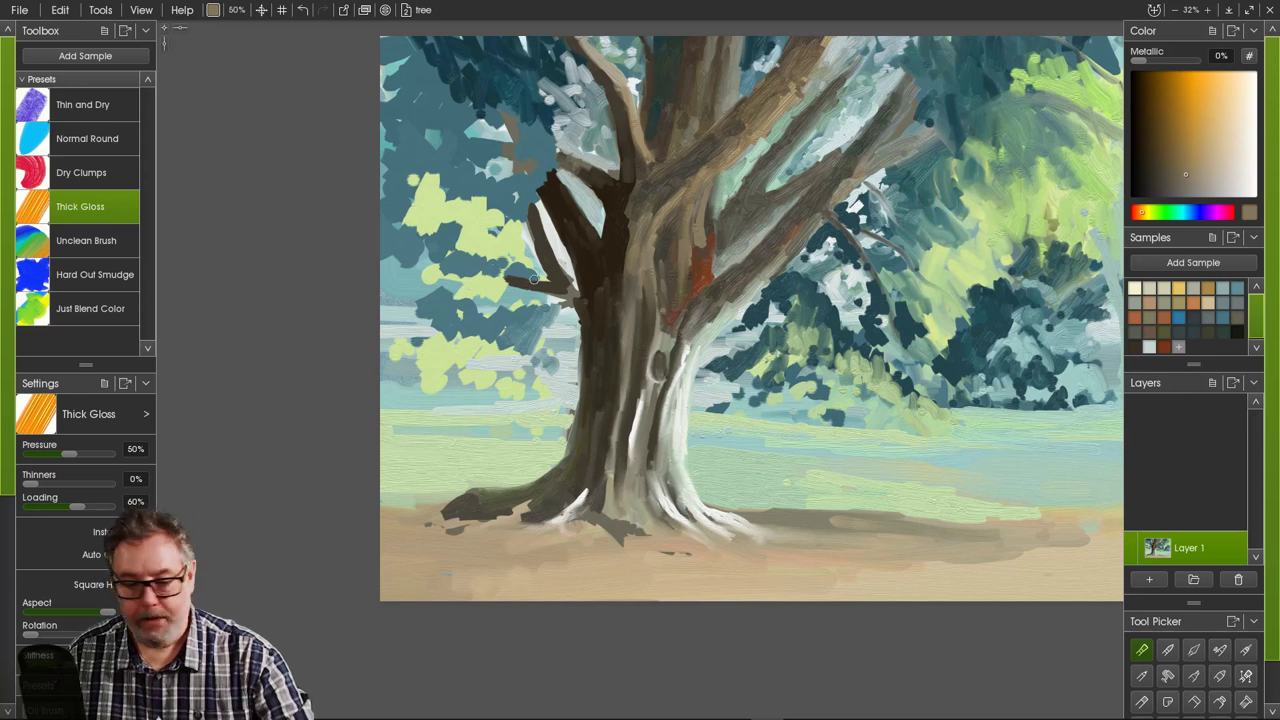
key("alt")
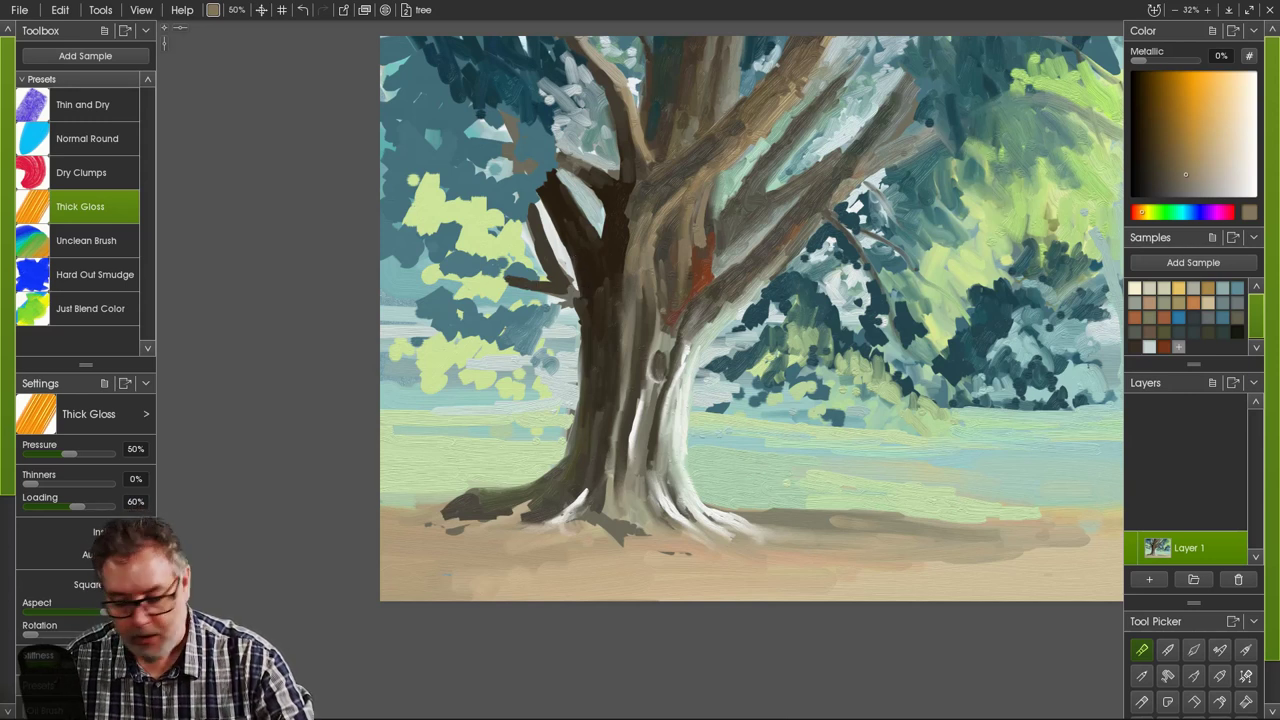
left_click(583, 288, "alt")
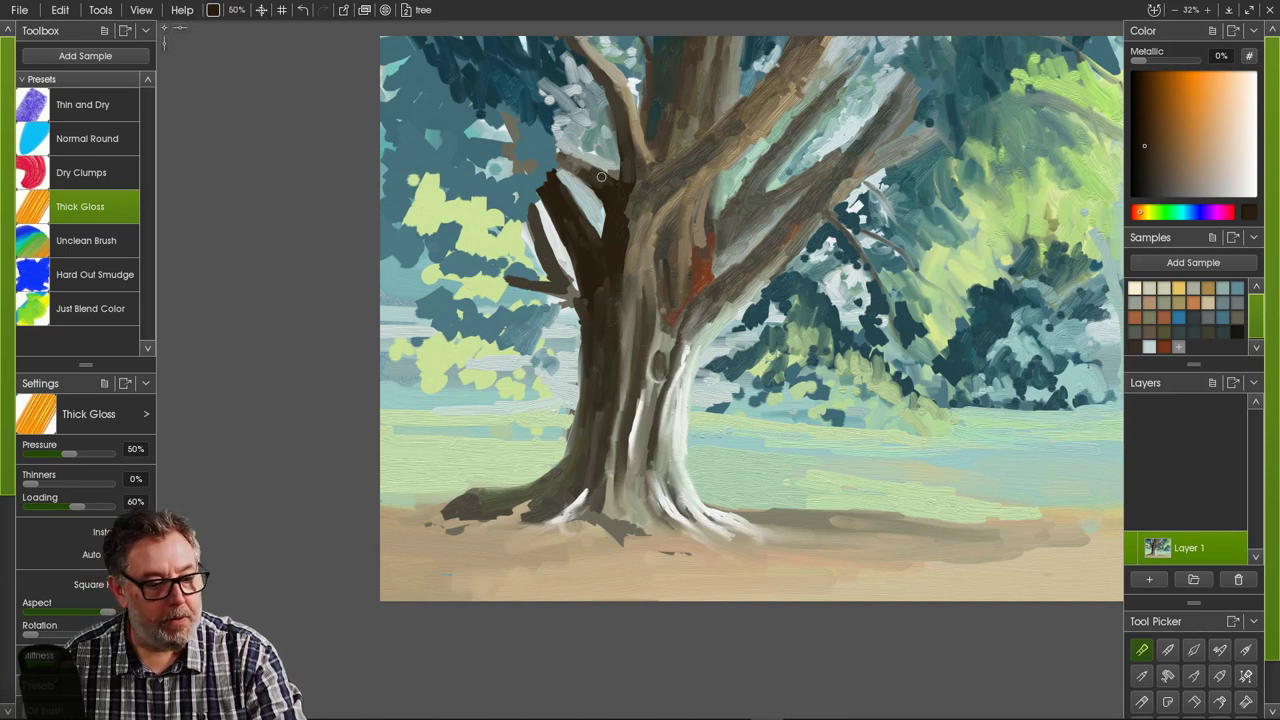
key("space")
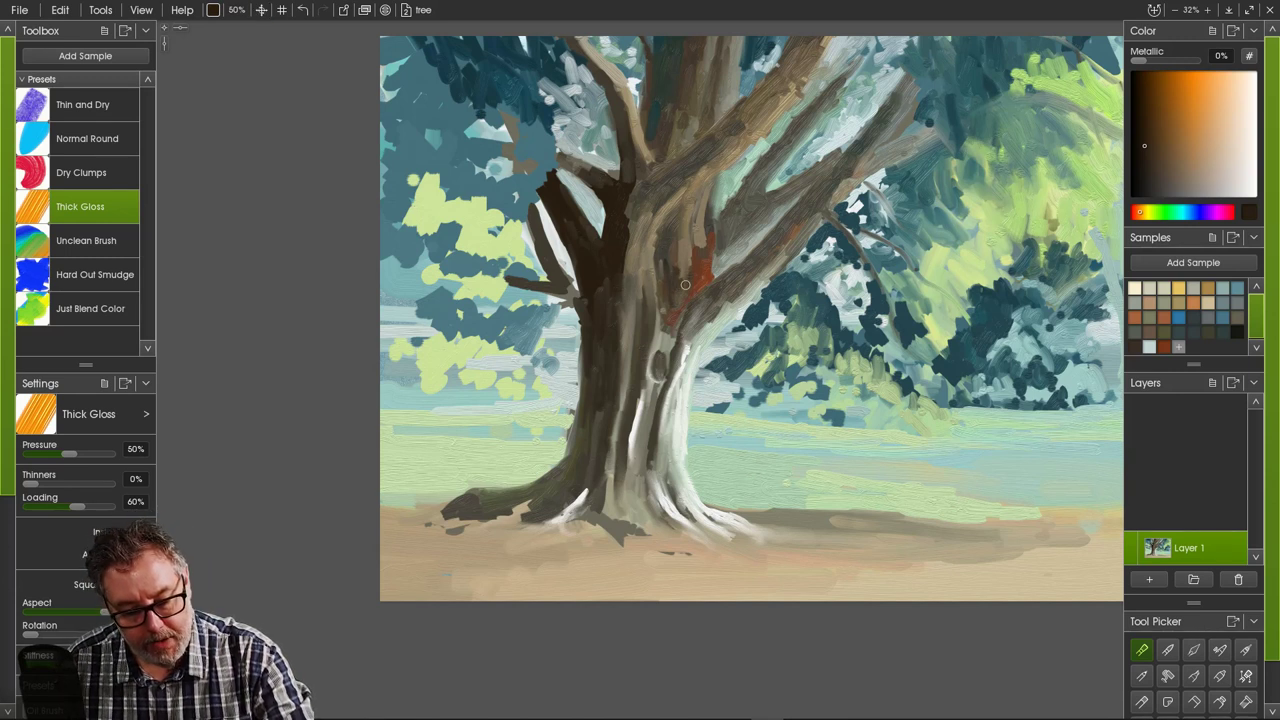
mouse_move(683, 292)
left_mouse_down()
mouse_move(669, 315)
mouse_move(680, 300)
mouse_move(659, 277)
mouse_move(666, 306)
mouse_move(674, 280)
mouse_move(661, 281)
mouse_move(675, 305)
left_mouse_up()
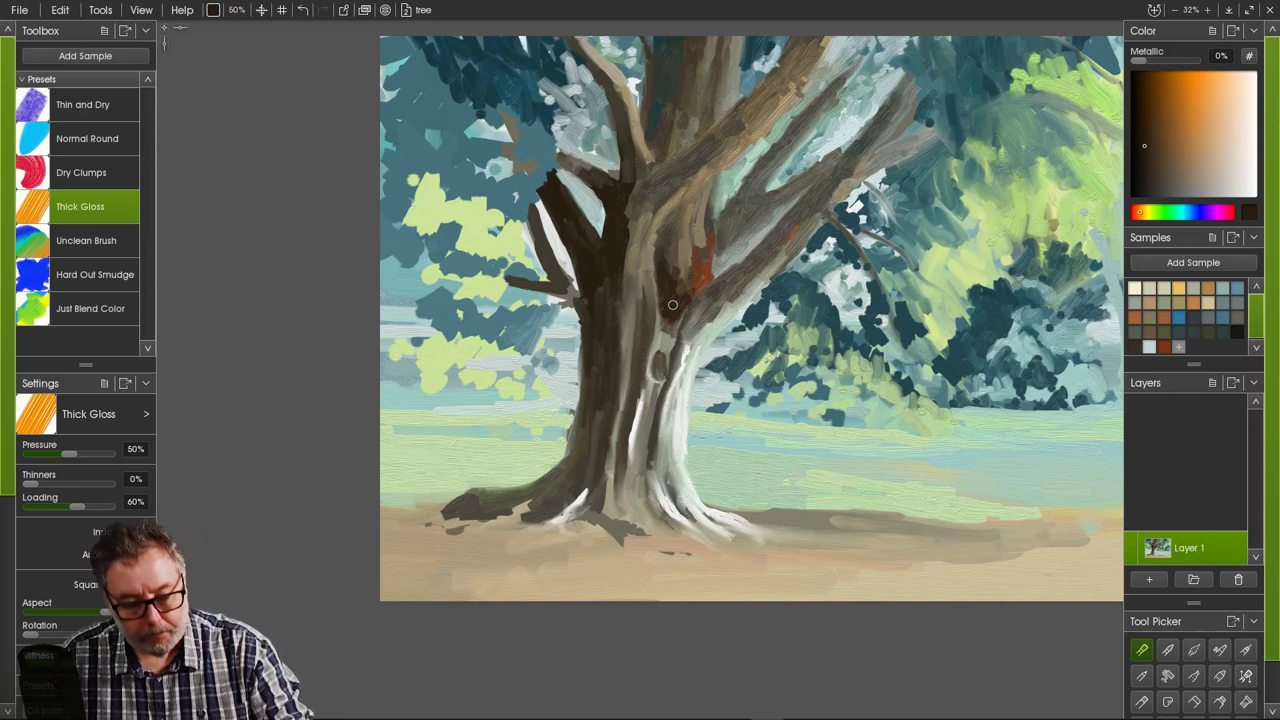
- Paint dark brown shadow strokes between the right-hand roots, down the groove beside the white highlight and inside the knot
mouse_move(678, 497)
left_mouse_down()
mouse_move(681, 424)
mouse_move(750, 522)
mouse_move(711, 508)
mouse_move(740, 527)
left_mouse_up()
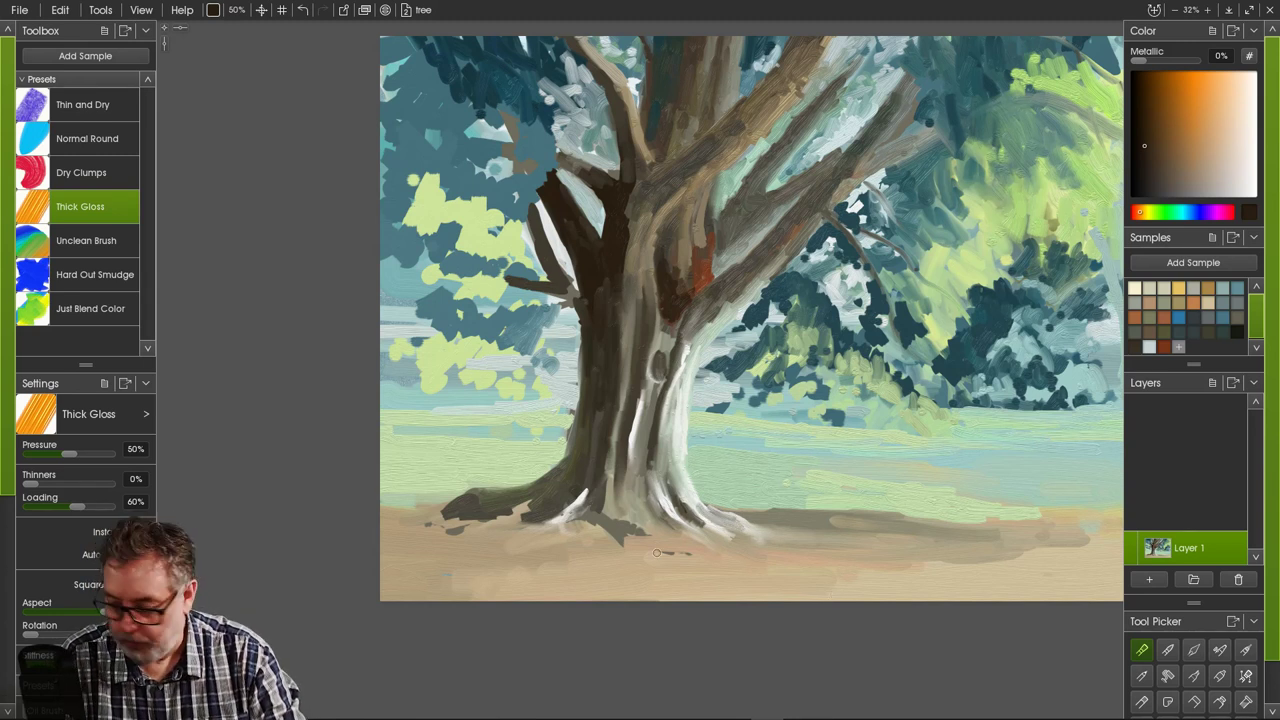
left_click_drag(654, 500, 665, 517)
left_click_drag(675, 523, 690, 535)
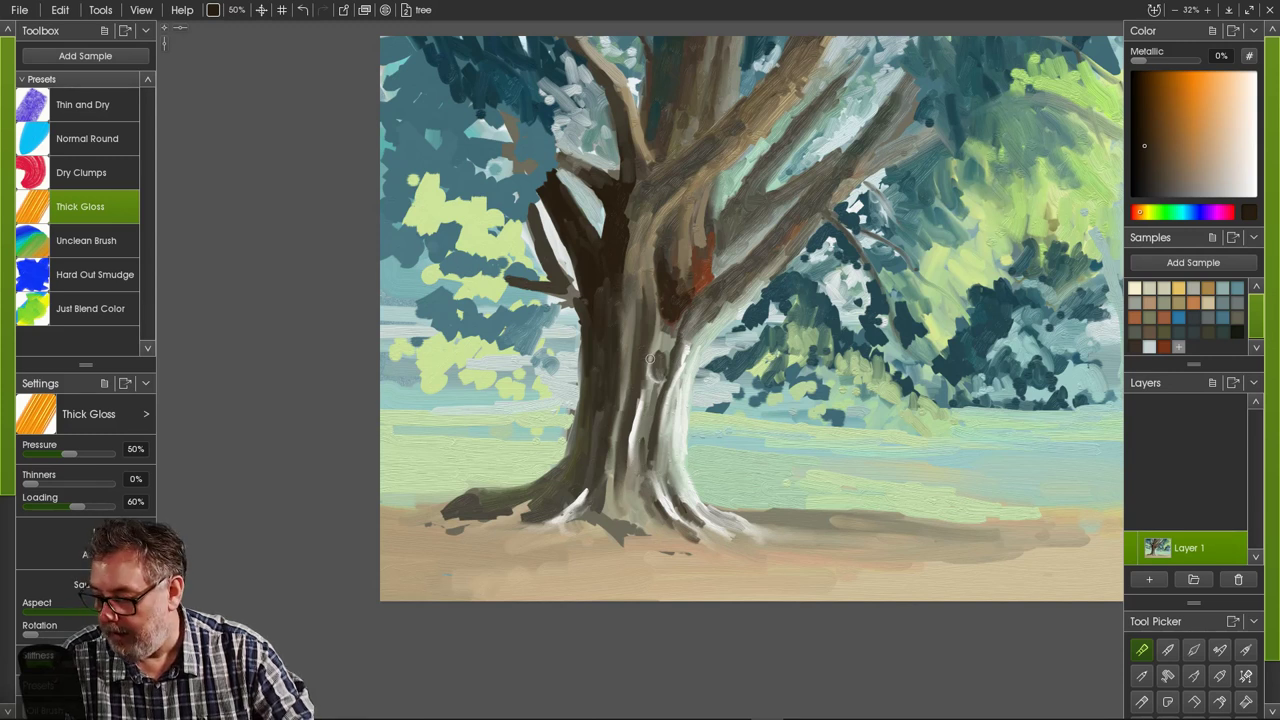
mouse_move(654, 413)
left_mouse_down()
mouse_move(650, 427)
mouse_move(634, 473)
mouse_move(644, 422)
mouse_move(632, 491)
mouse_move(639, 459)
mouse_move(647, 491)
mouse_move(646, 442)
mouse_move(646, 487)
left_mouse_up()
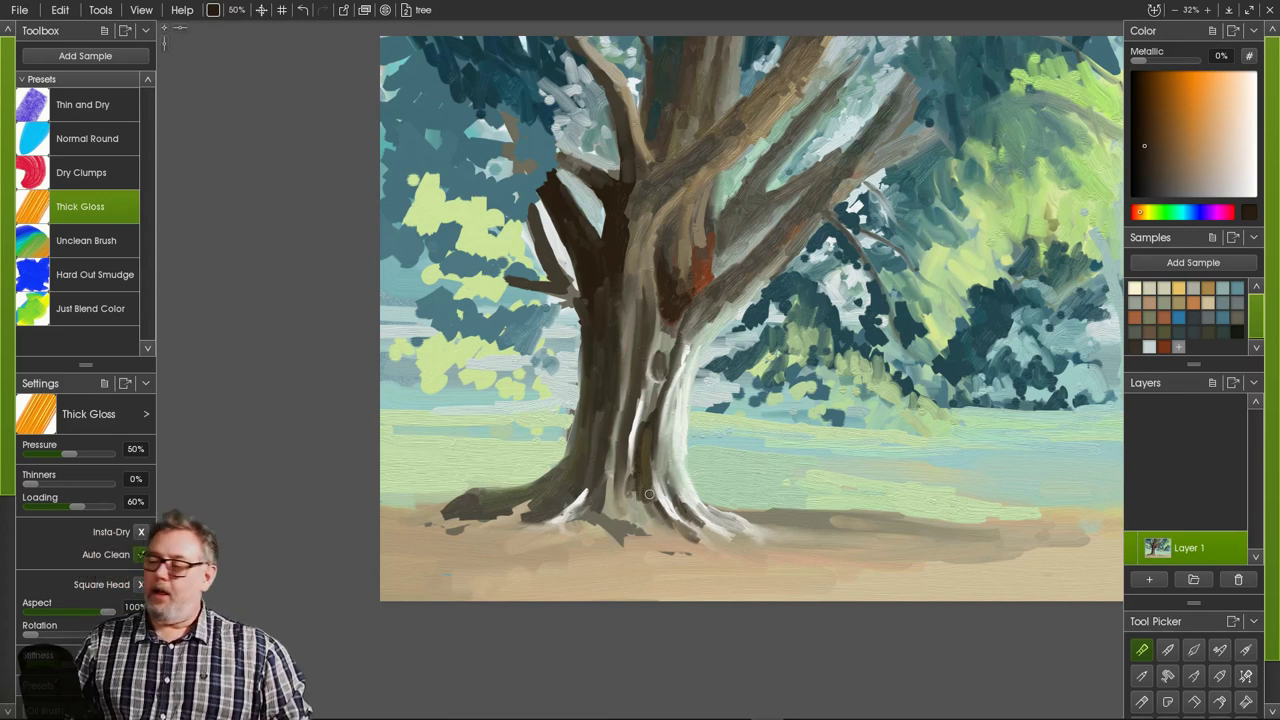
mouse_move(638, 463)
left_mouse_down()
mouse_move(641, 520)
mouse_move(643, 502)
mouse_move(659, 518)
left_mouse_up()
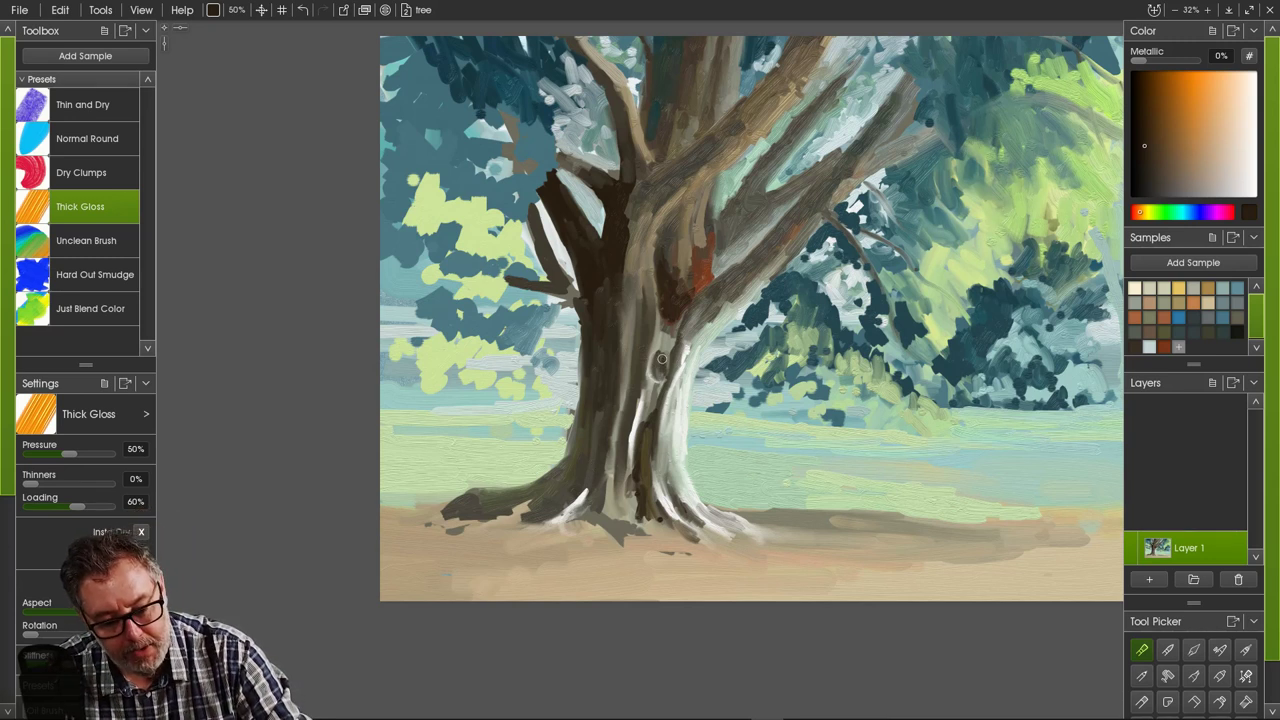
left_click_drag(656, 364, 657, 375)
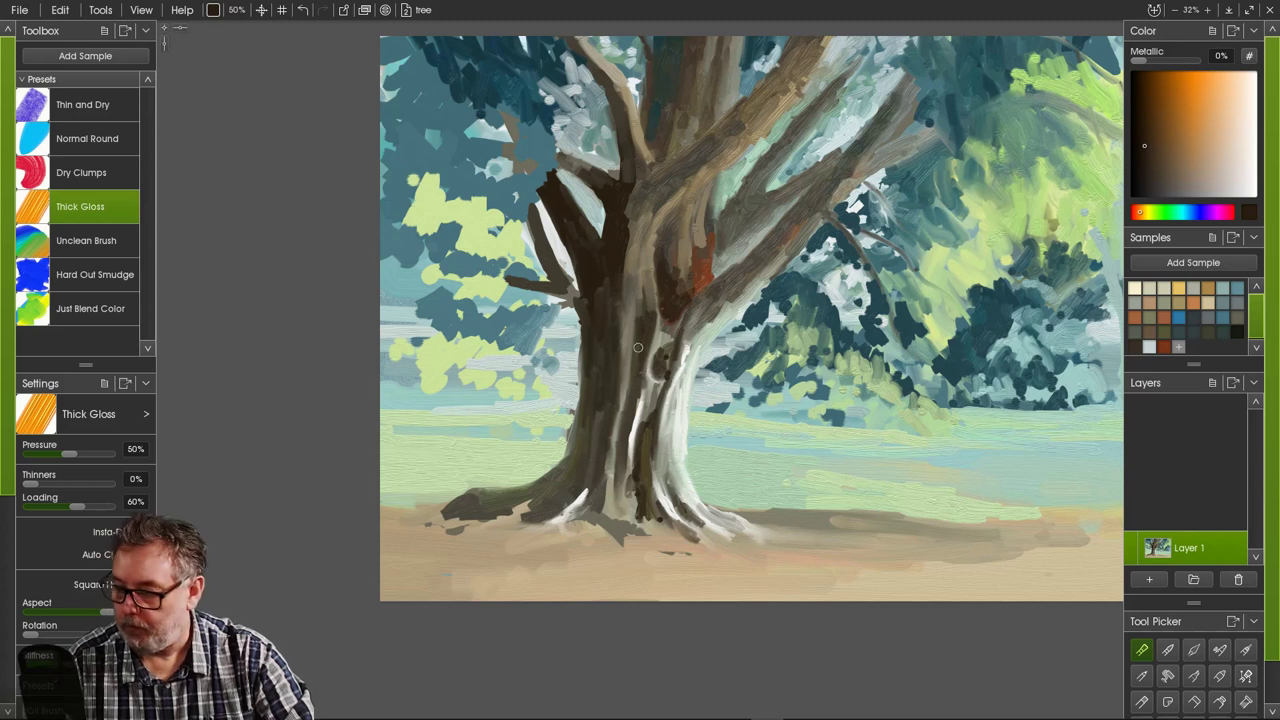
- Sample a reddish brown beside the red patch and paint warm strokes down the middle of the trunk and below the dark hollow
left_click(698, 266, "alt")
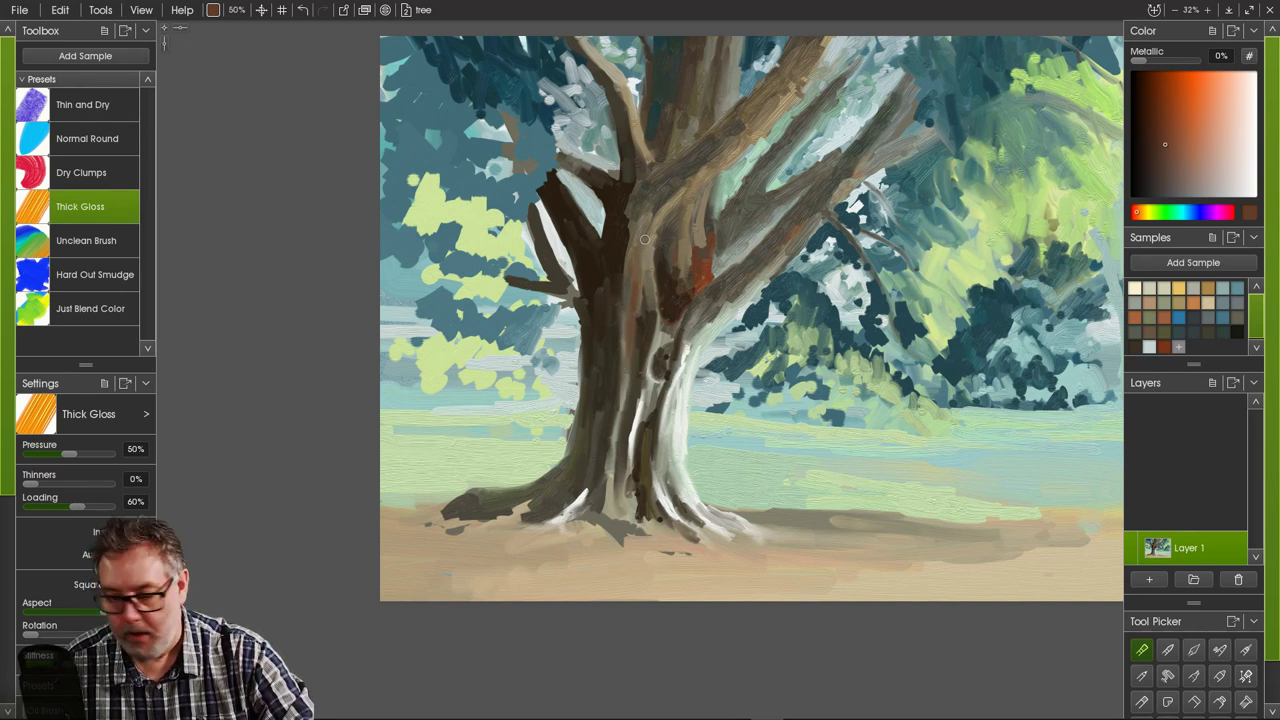
left_click_drag(657, 219, 652, 277)
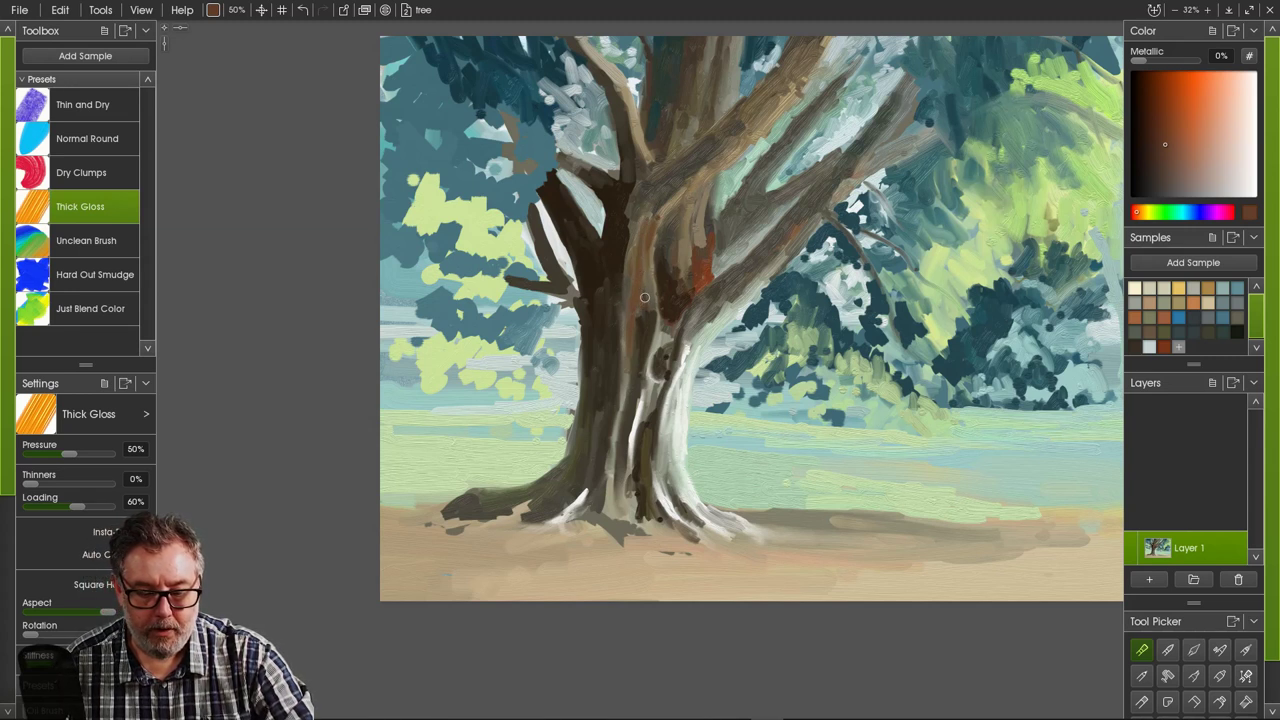
left_click_drag(645, 297, 646, 306)
left_click_drag(642, 248, 638, 306)
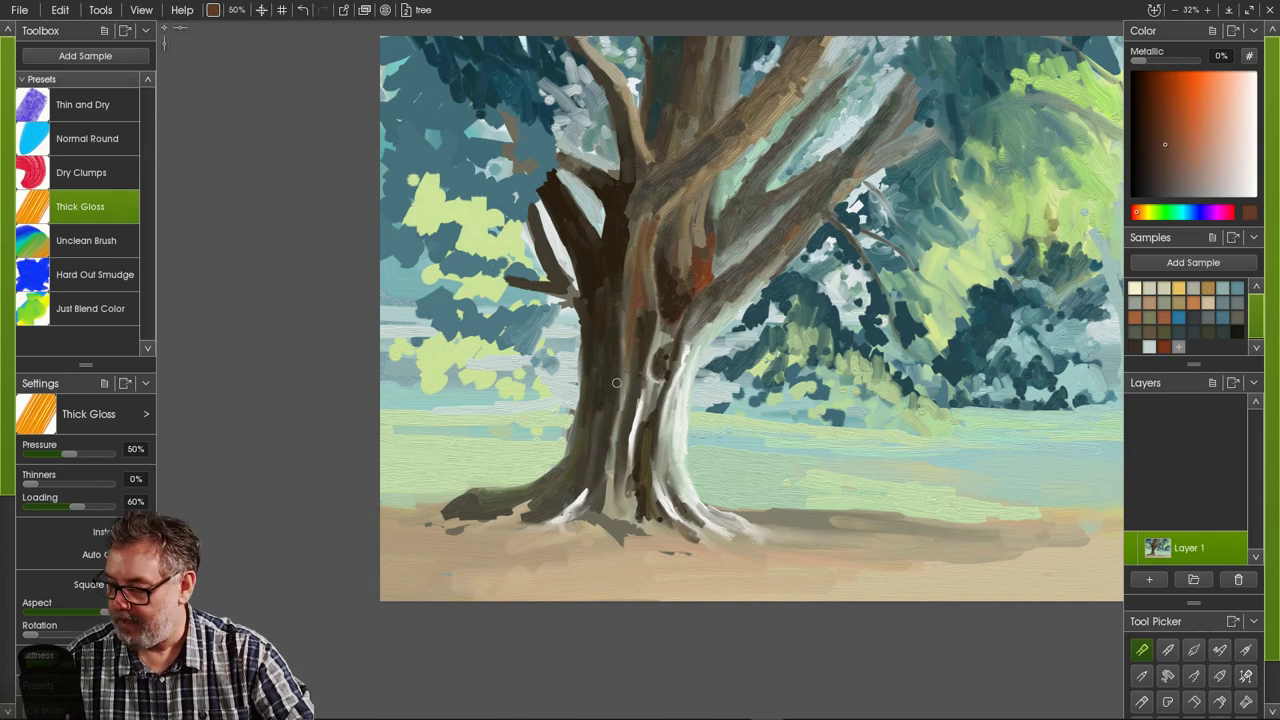
left_click_drag(623, 364, 618, 426)
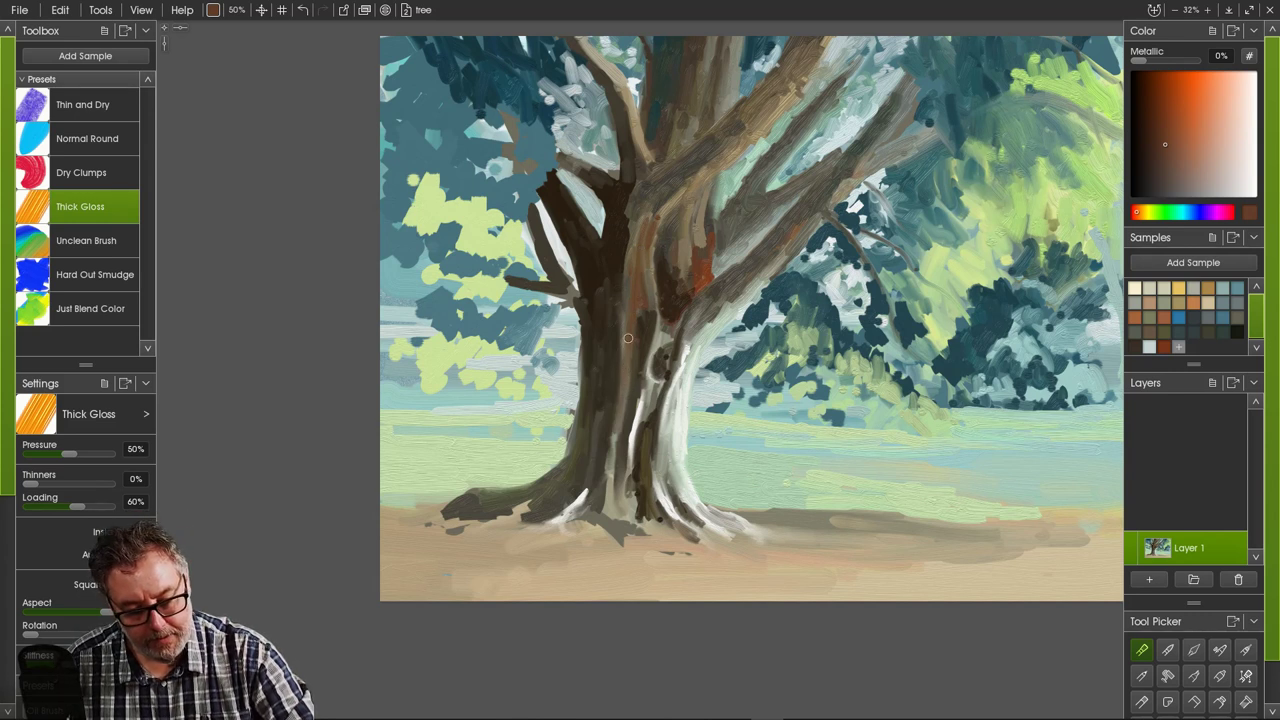
left_click_drag(630, 332, 622, 411)
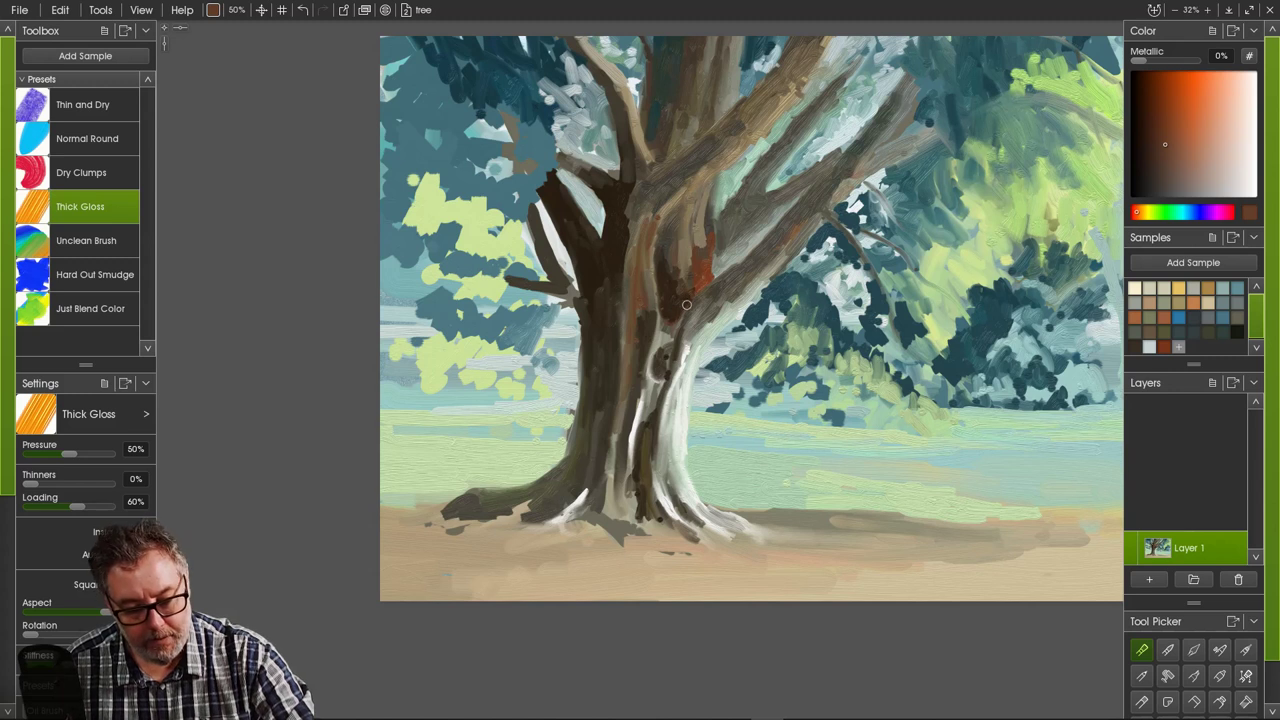
left_click_drag(686, 304, 673, 334)
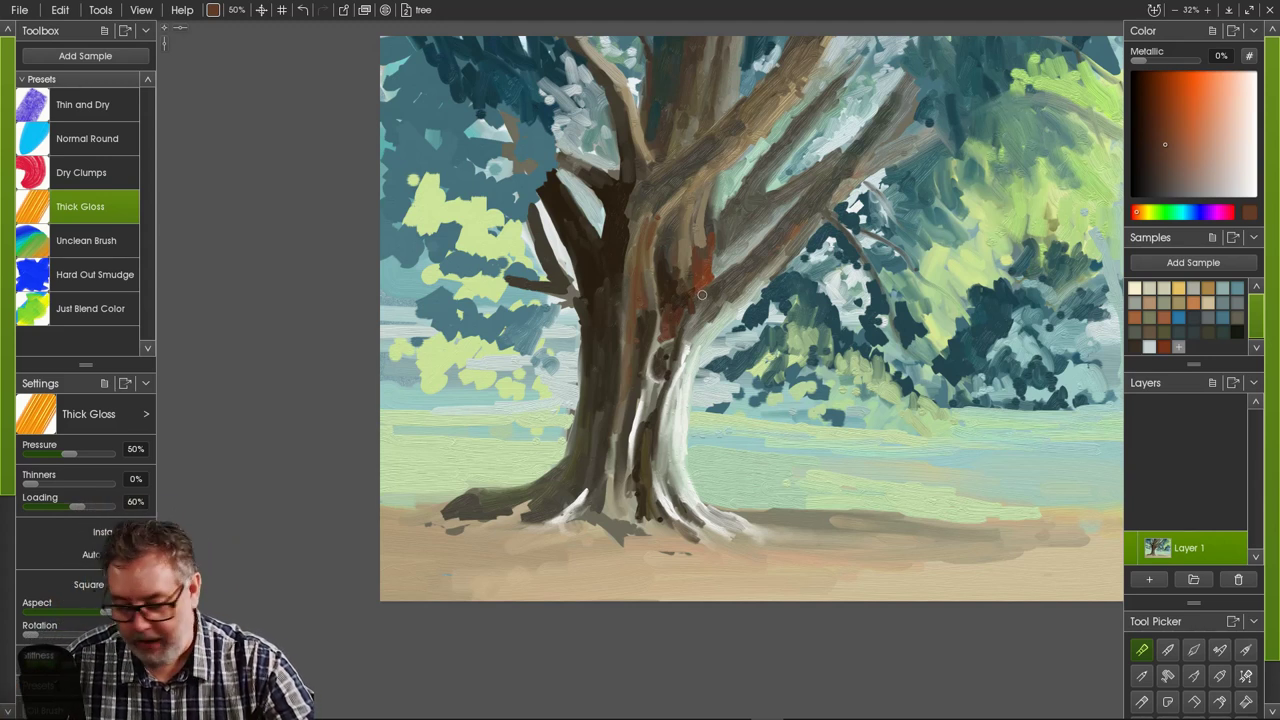
- Darken the bark around the knot, then add a new layer and paint a small arched orange-brown door shape at the trunk's base
left_click(698, 318, "alt")
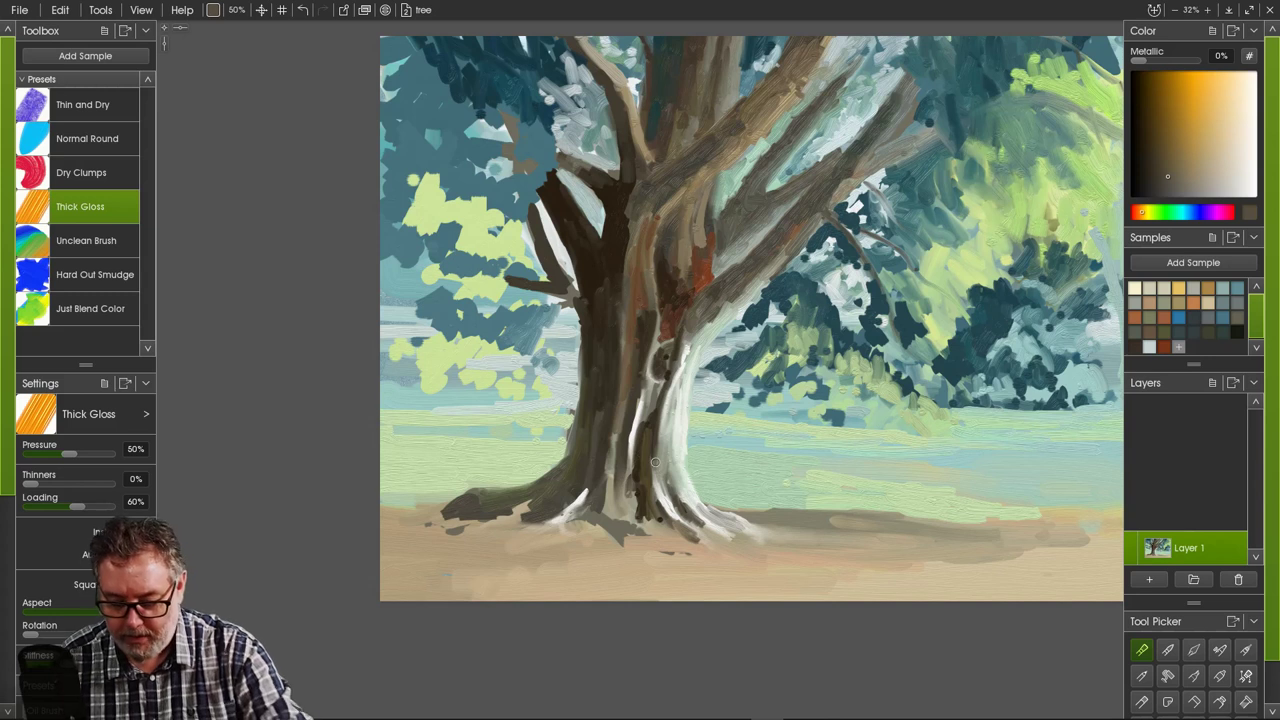
left_click(1149, 579)
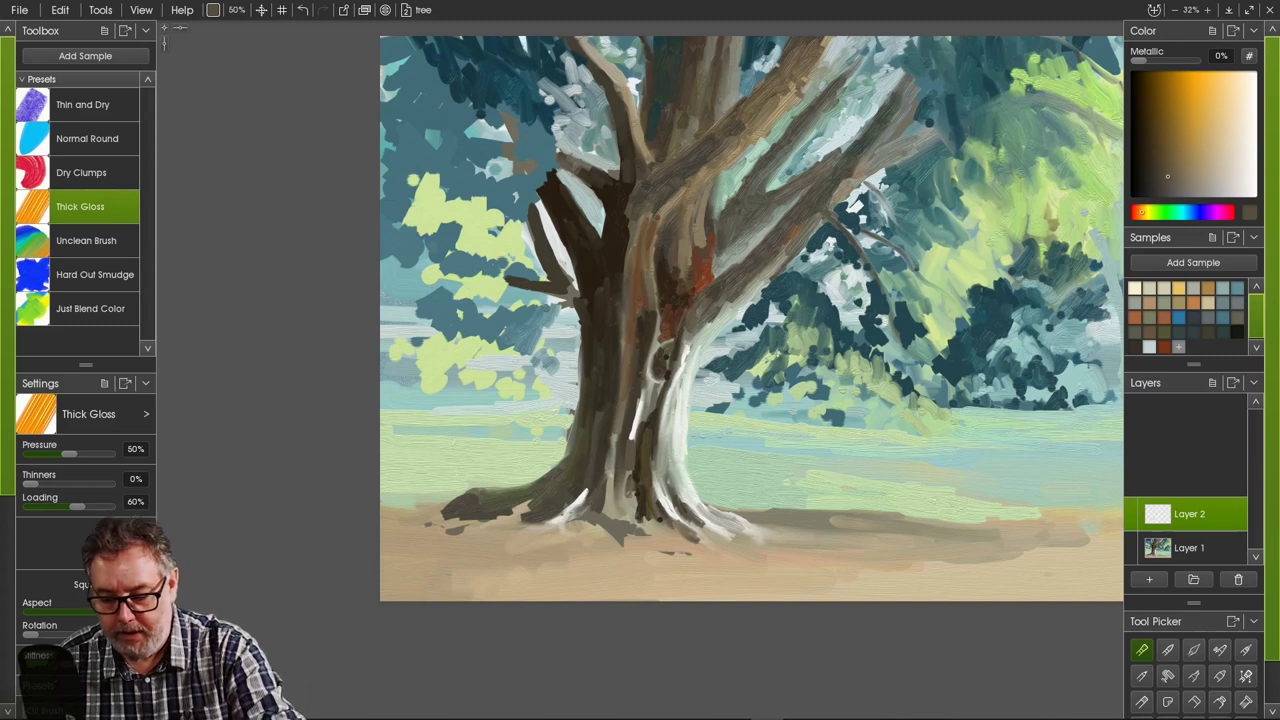
left_click(629, 458, "alt")
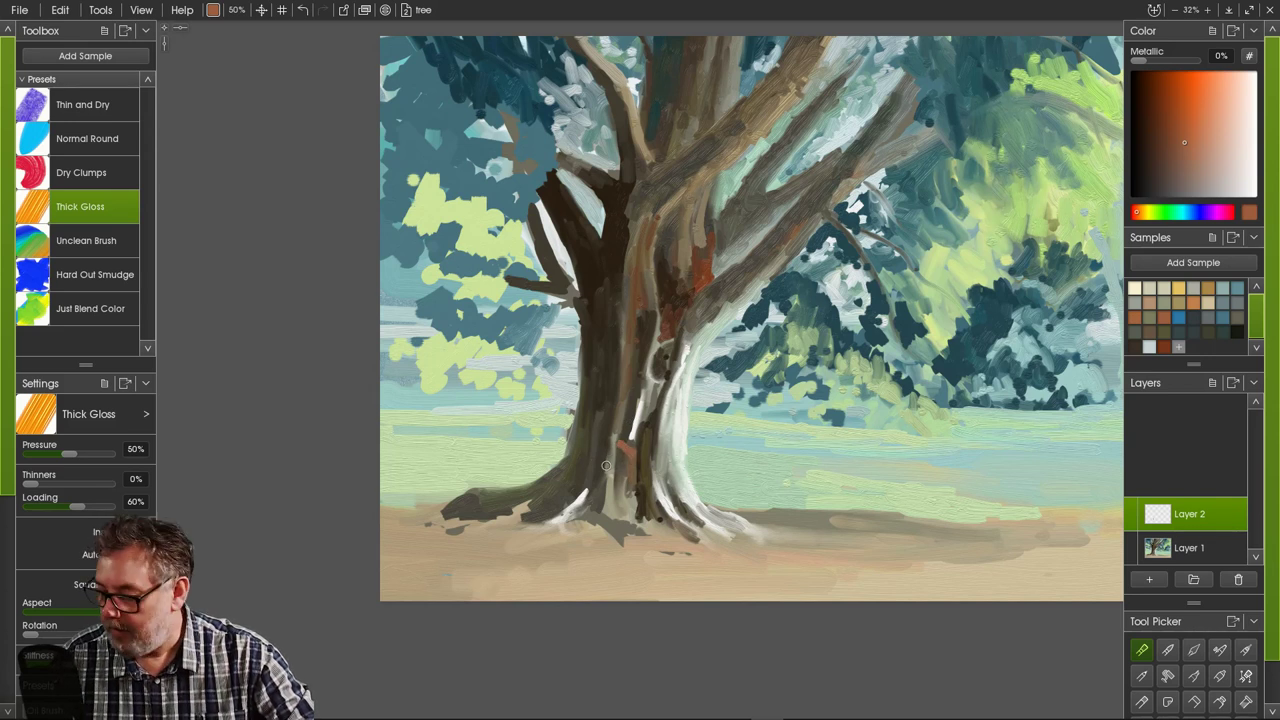
mouse_move(621, 444)
left_mouse_down()
mouse_move(604, 456)
mouse_move(628, 483)
mouse_move(616, 490)
left_mouse_up()
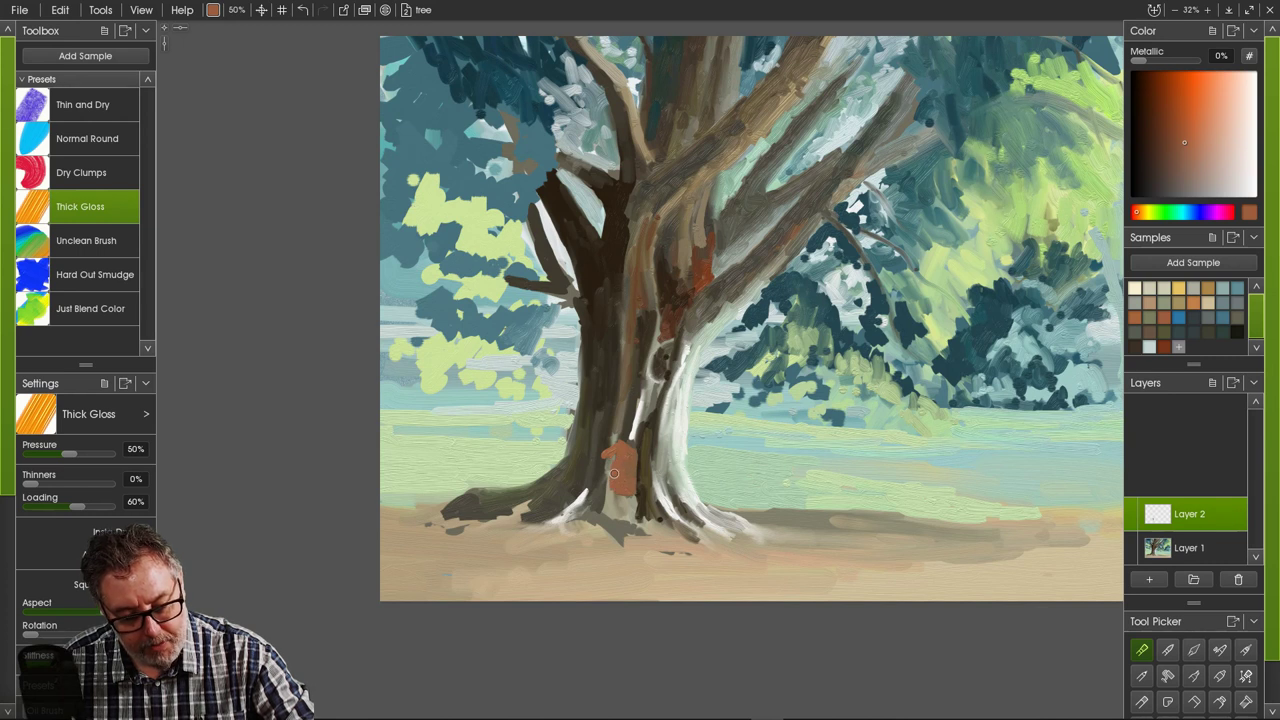
mouse_move(605, 481)
left_mouse_down()
mouse_move(605, 459)
mouse_move(629, 497)
mouse_move(607, 489)
left_mouse_up()
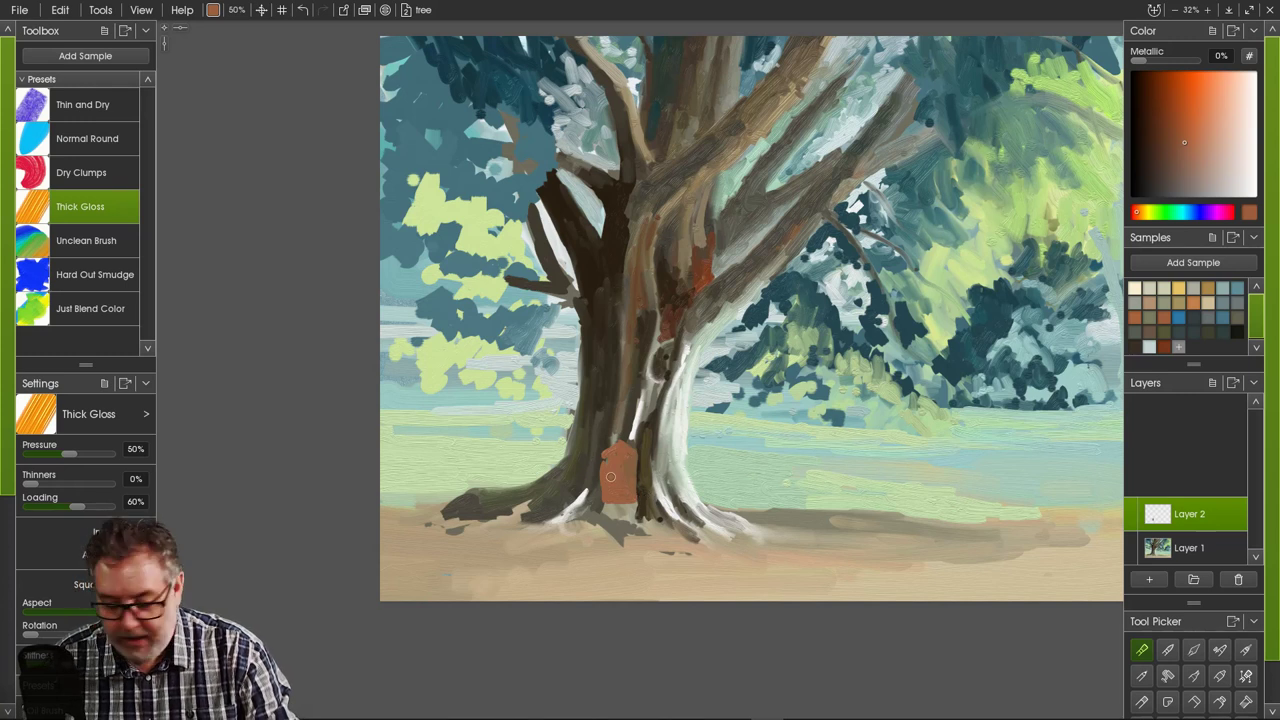
- Sample bark tones from the trunk and paint grey-brown bands across the door and a dark shadow beneath it
left_click(648, 495, "alt")
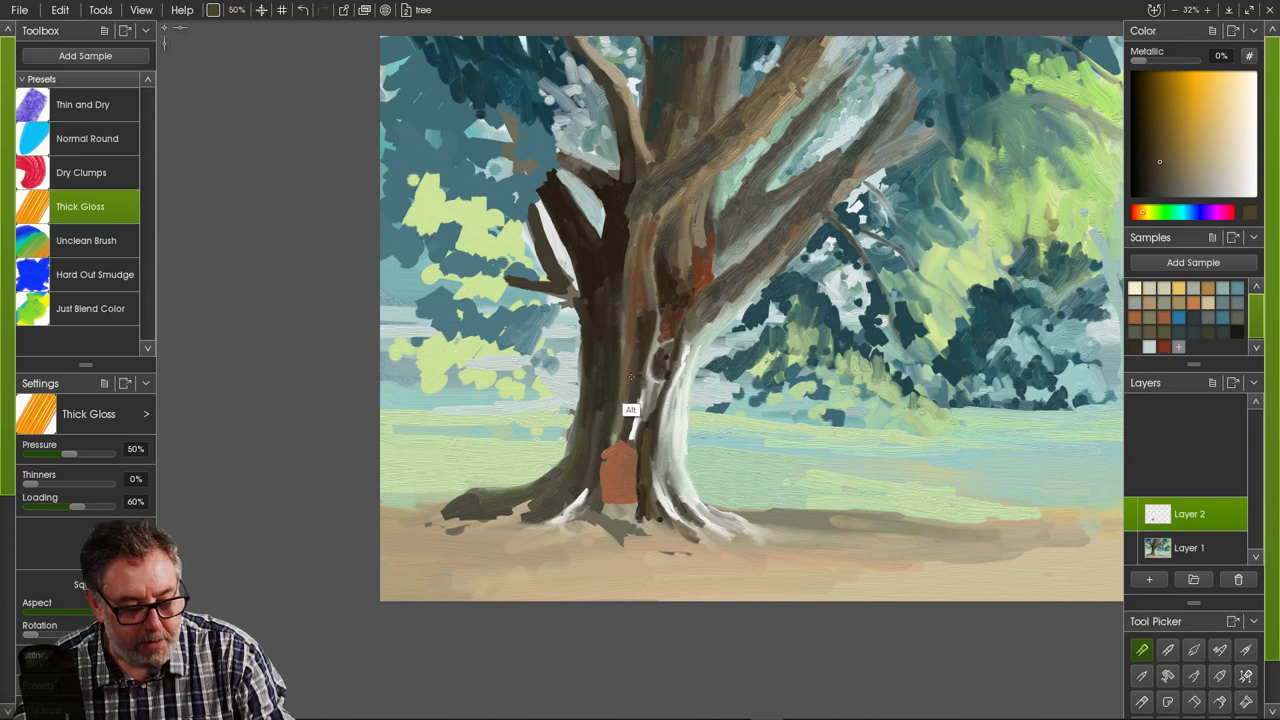
left_click(636, 266, "alt")
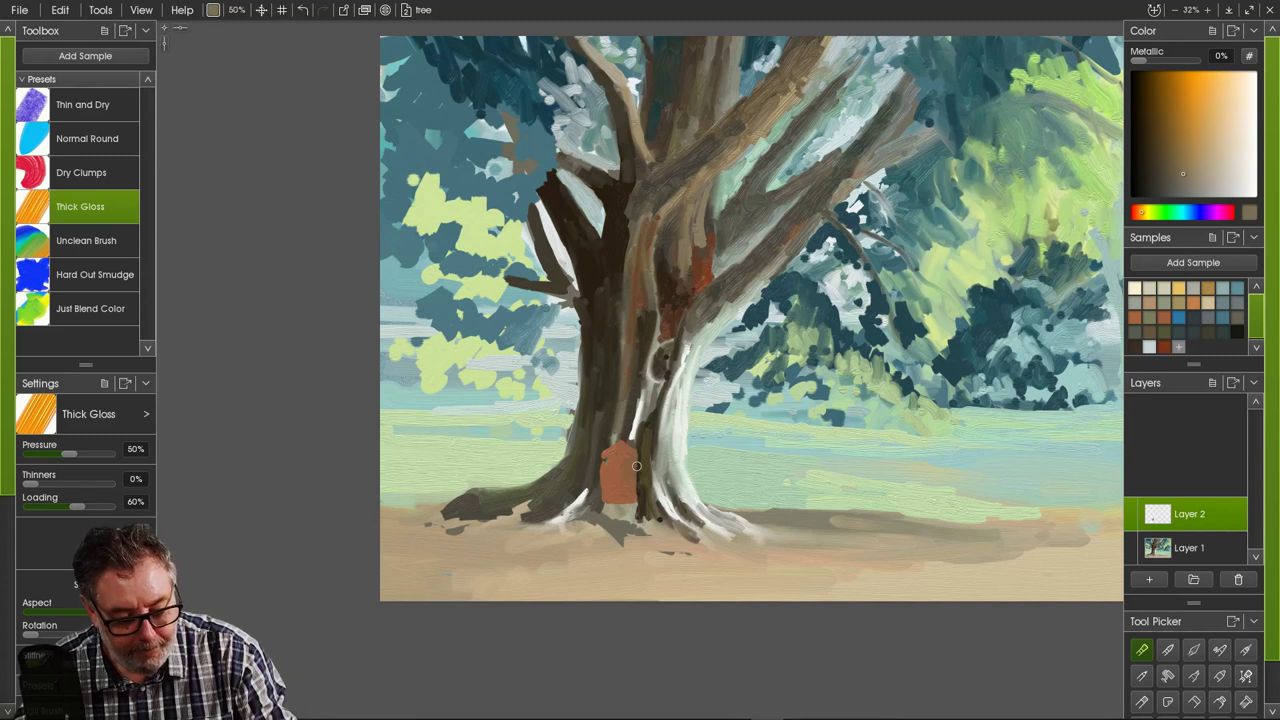
left_click_drag(639, 465, 608, 464)
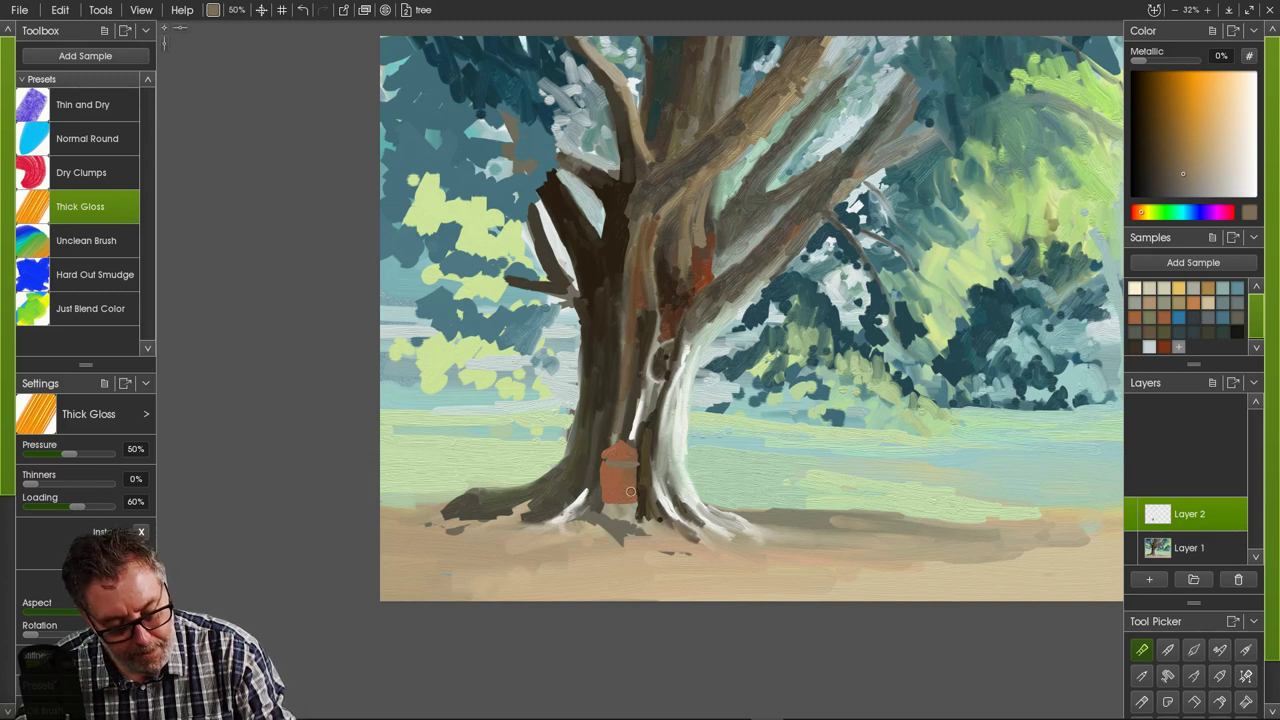
left_click(640, 491, "alt")
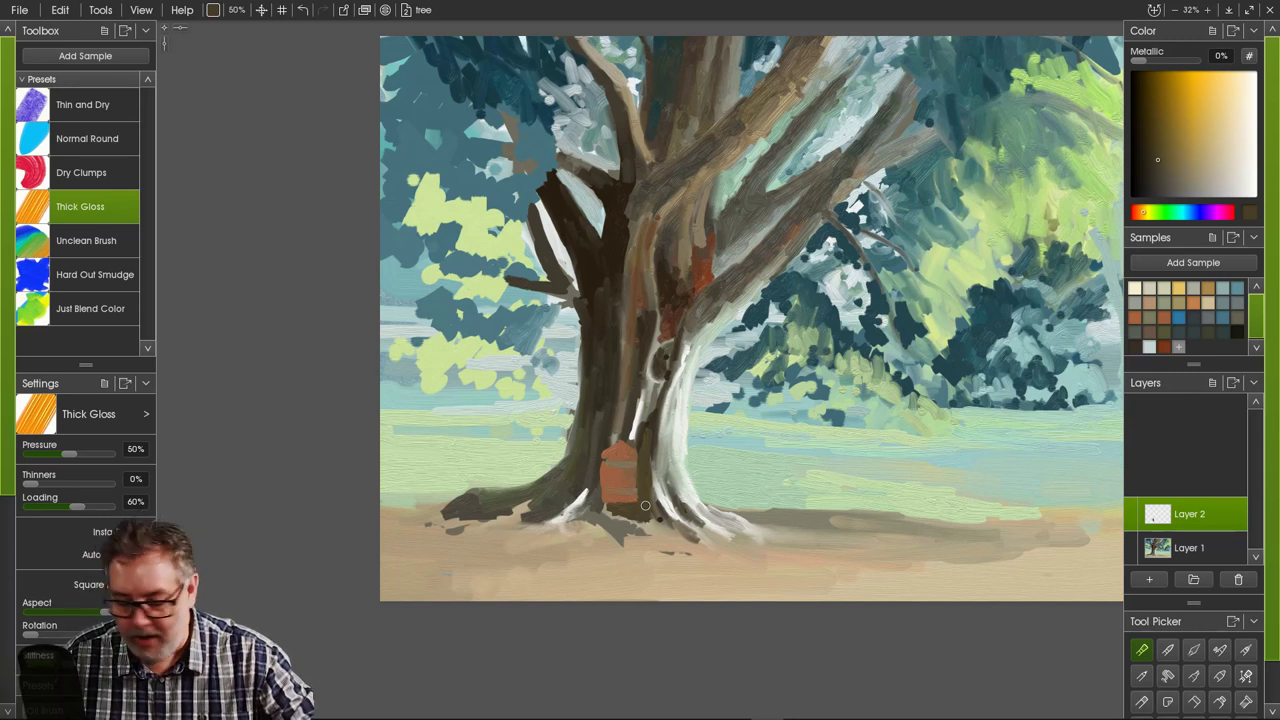
- Sample light greys from the surrounding roots and paint a pale edge down the door's left side and along the root below it
left_click(588, 528, "alt")
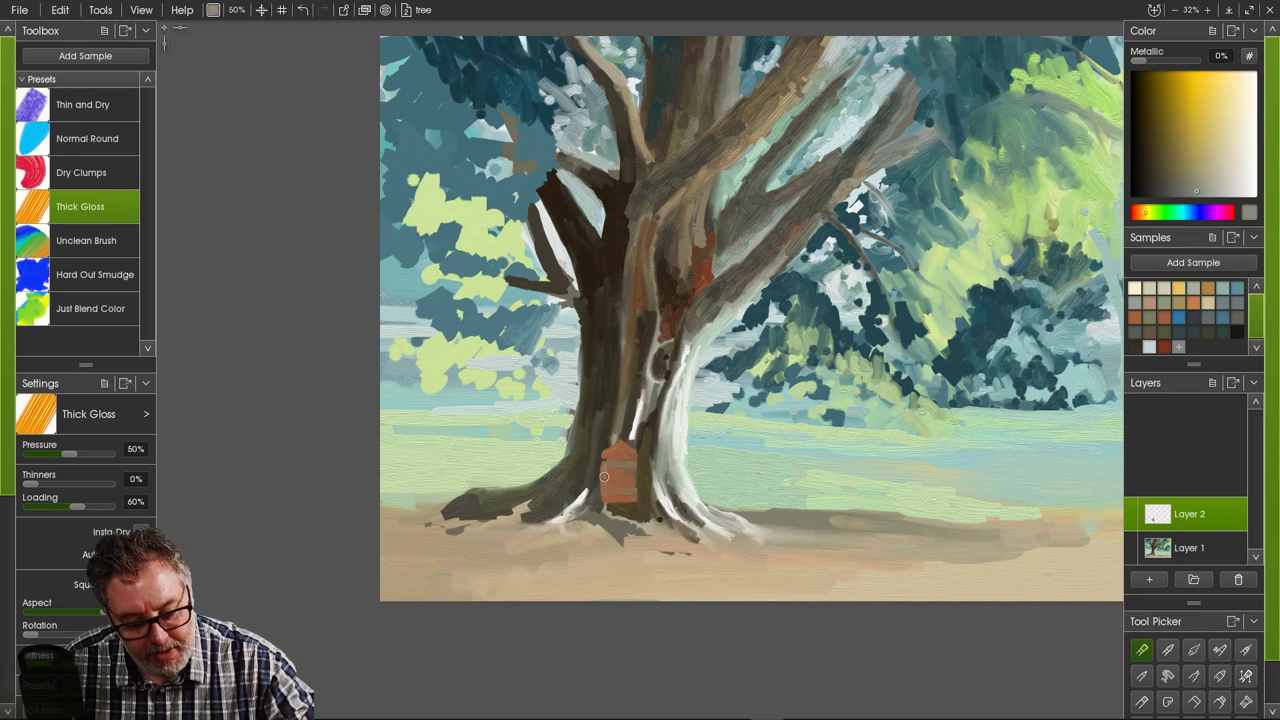
left_click(661, 523, "alt")
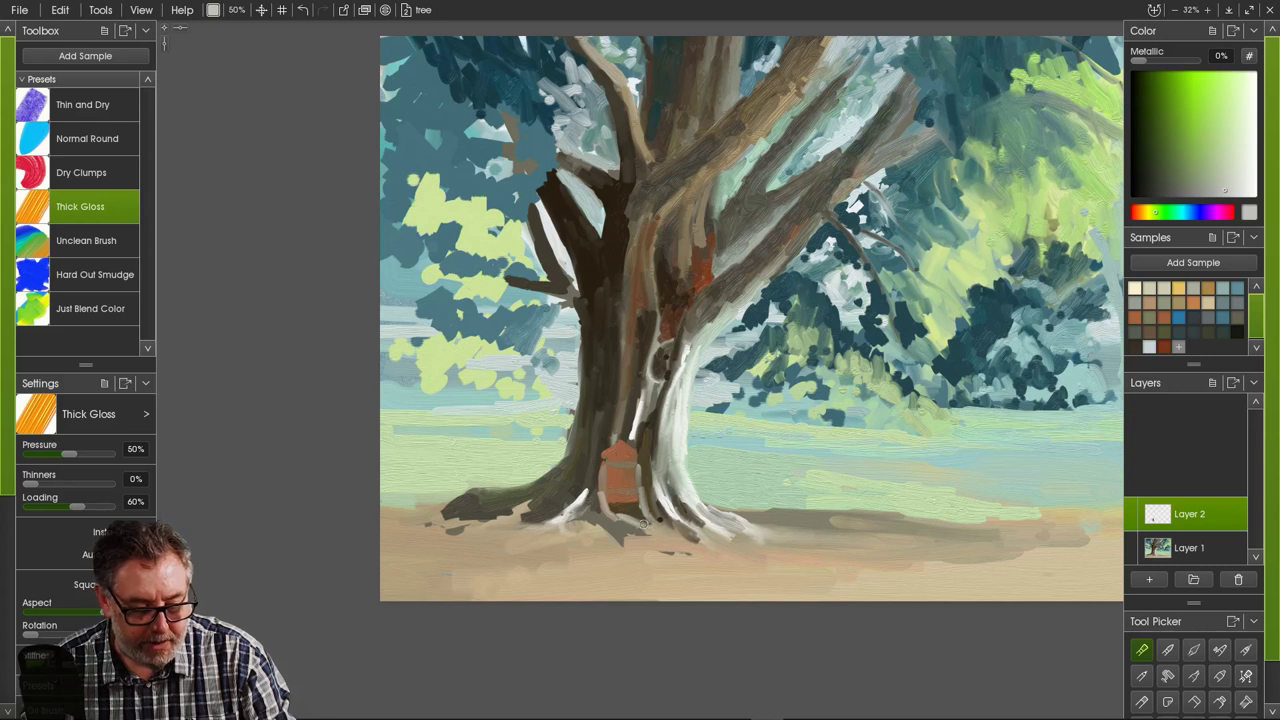
left_click(581, 501, "alt")
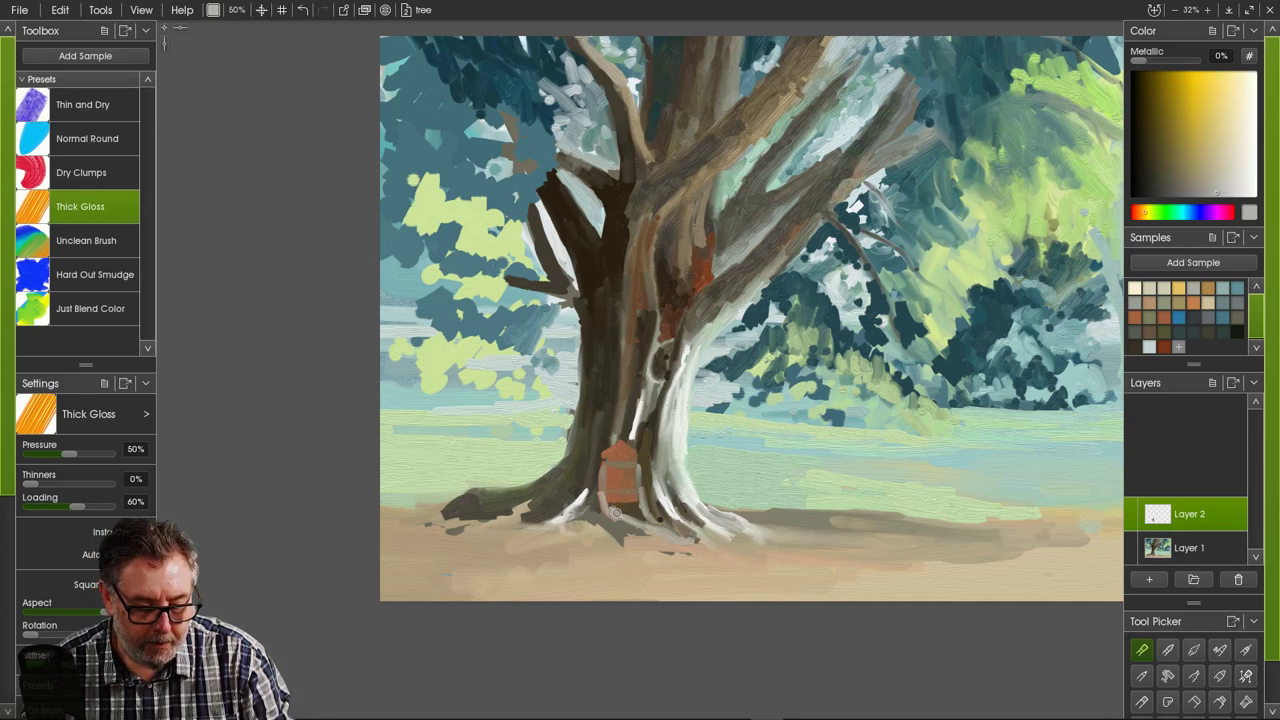
left_click(667, 537, "alt")
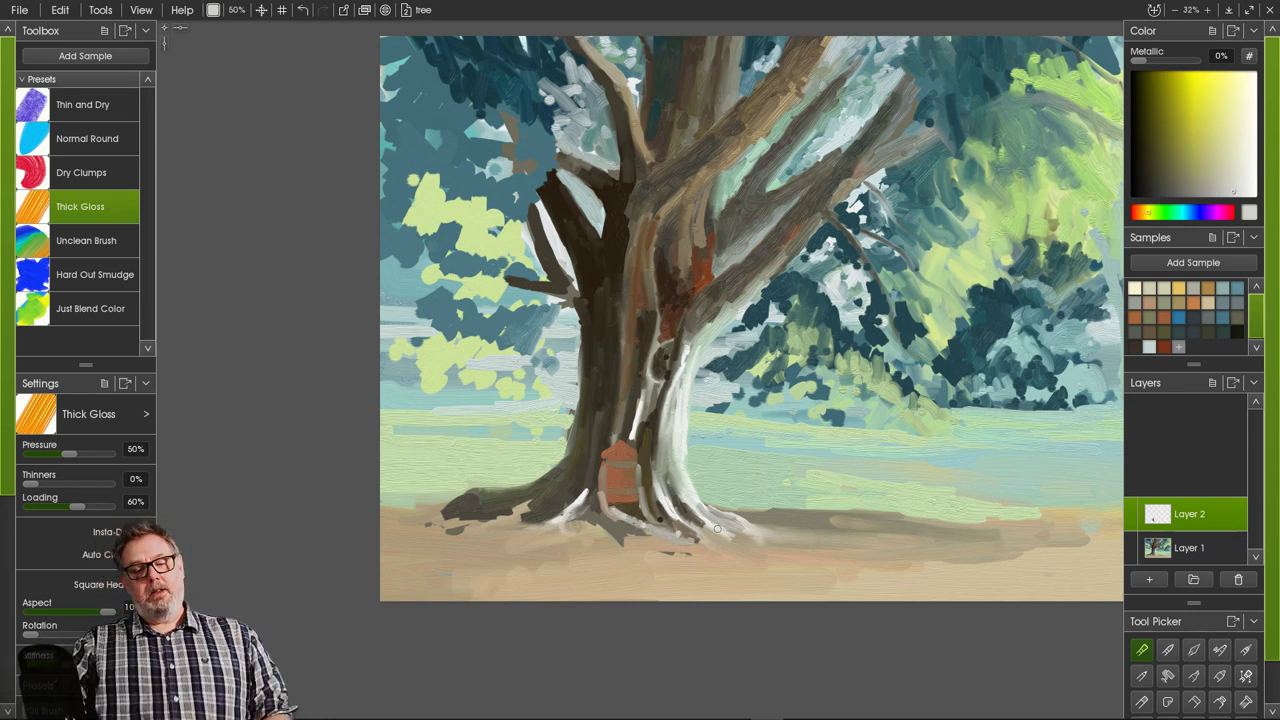
- Sample a dark grey-brown from the bark above the door and paint a shadow edge around the door's peaked top
right_click(625, 449)
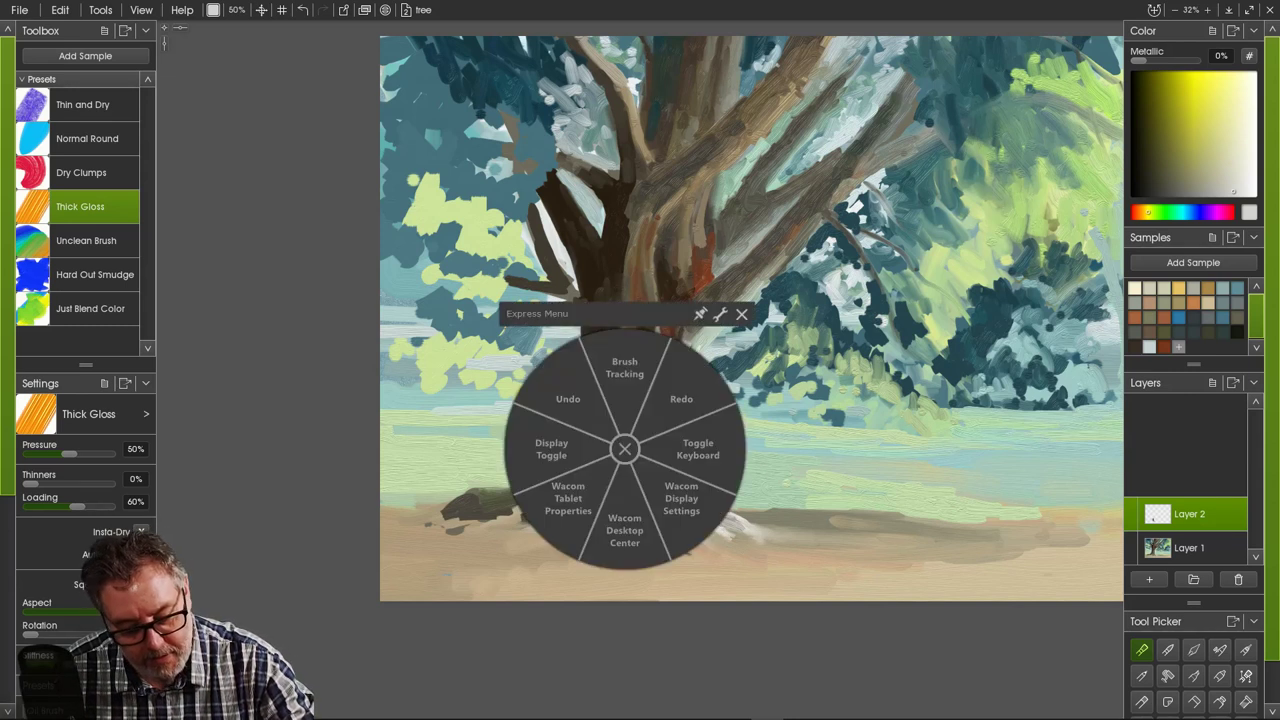
left_click(741, 314)
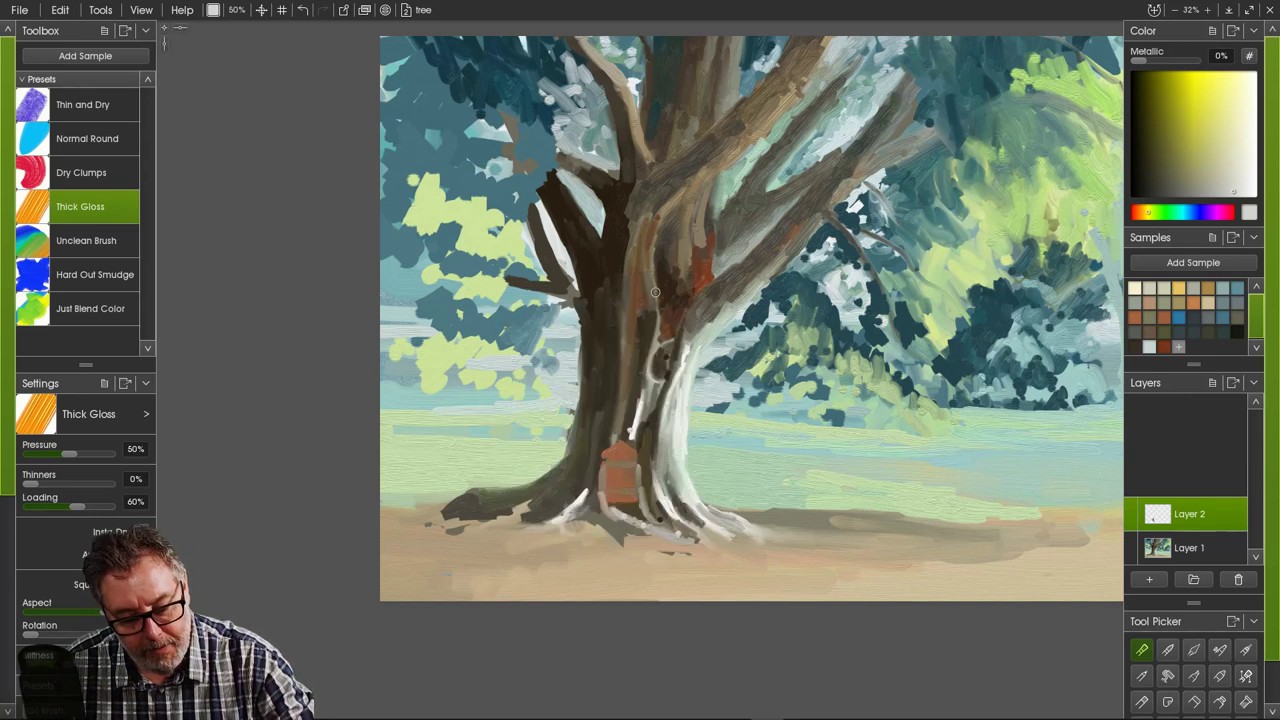
left_click(623, 437, "alt")
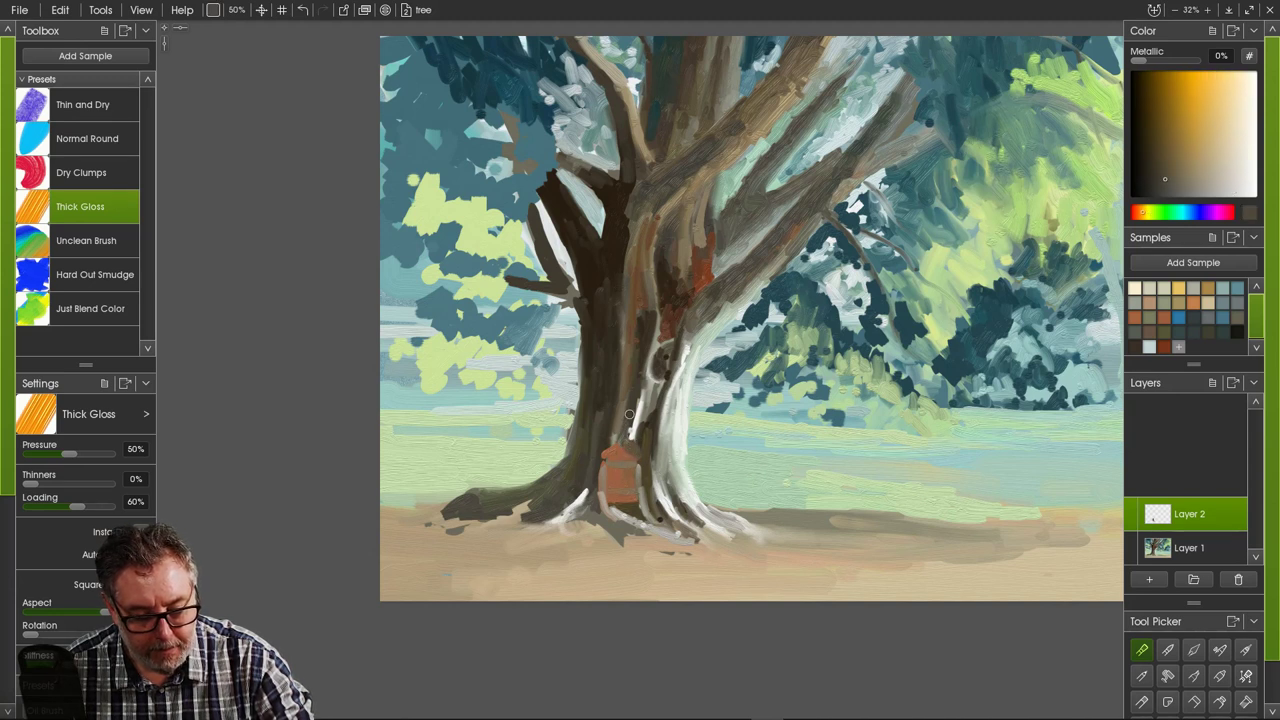
left_click_drag(629, 414, 627, 435)
- Sample a near-black brown from the upper trunk and darken the bark beside the door and the roots spreading to its left
left_click(580, 283, "alt")
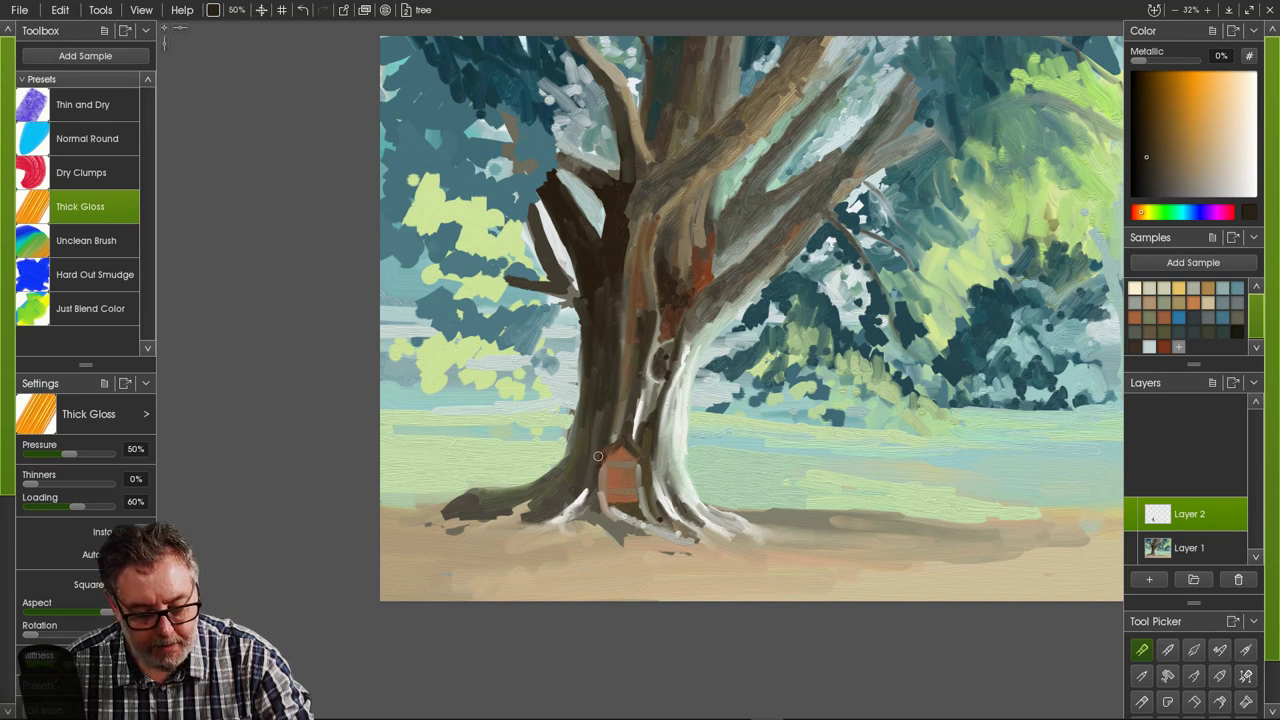
mouse_move(597, 456)
left_mouse_down()
mouse_move(602, 508)
mouse_move(596, 470)
mouse_move(587, 487)
mouse_move(597, 512)
mouse_move(600, 426)
mouse_move(582, 494)
mouse_move(590, 468)
mouse_move(598, 505)
mouse_move(552, 492)
mouse_move(550, 508)
left_mouse_up()
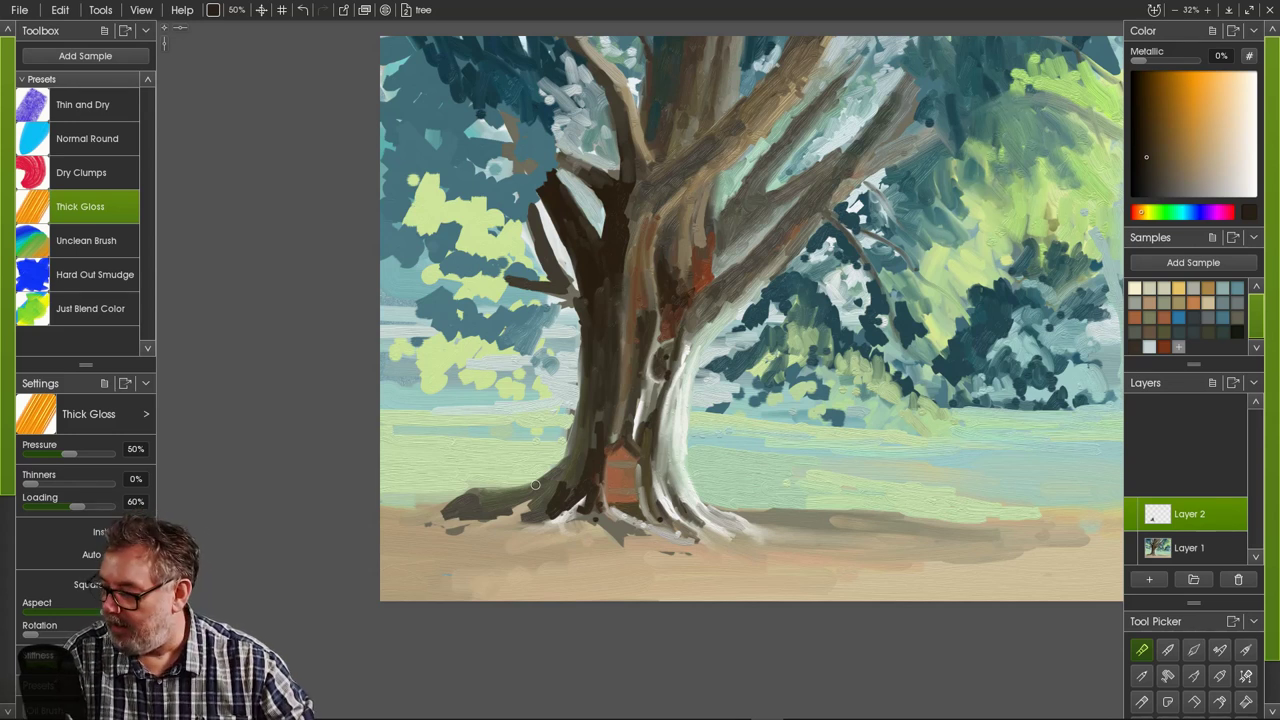
mouse_move(560, 483)
left_mouse_down()
mouse_move(512, 510)
mouse_move(475, 490)
mouse_move(533, 494)
mouse_move(542, 530)
mouse_move(517, 543)
mouse_move(498, 505)
mouse_move(518, 495)
mouse_move(454, 521)
mouse_move(534, 491)
left_mouse_up()
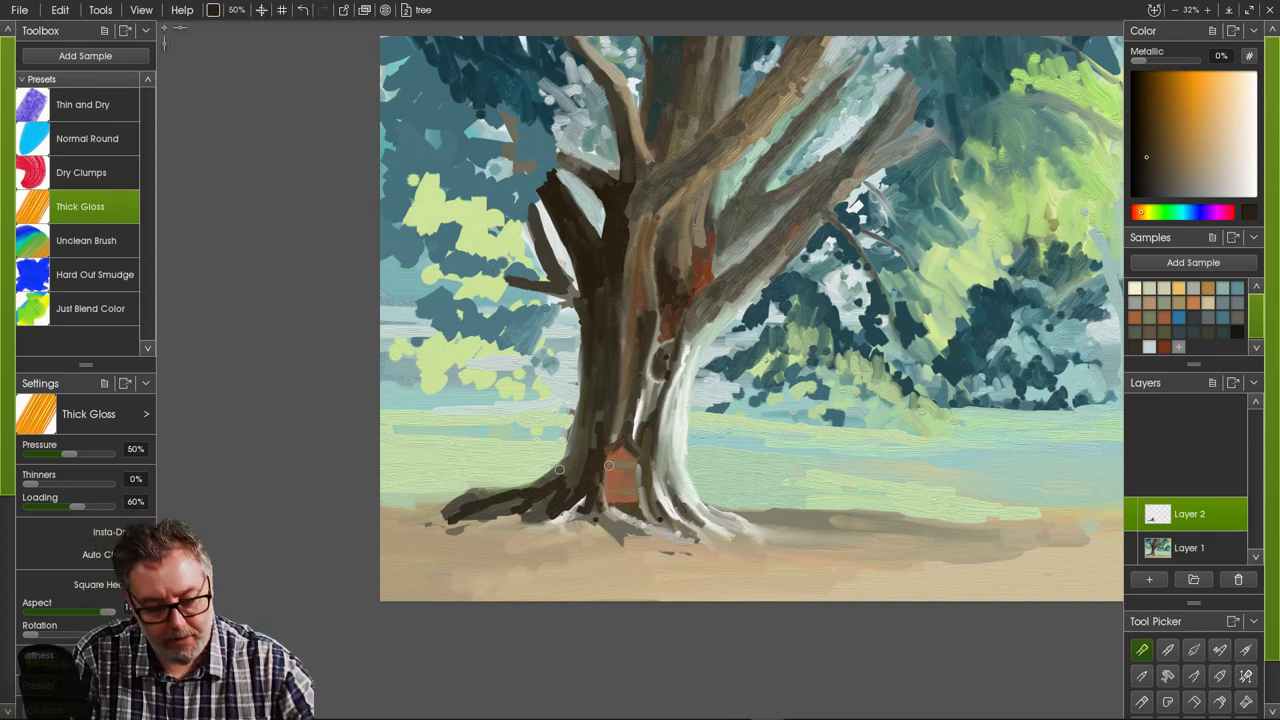
mouse_move(609, 465)
left_mouse_down()
mouse_move(572, 462)
mouse_move(575, 425)
mouse_move(562, 467)
mouse_move(586, 414)
mouse_move(597, 420)
mouse_move(588, 392)
mouse_move(581, 420)
left_mouse_up()
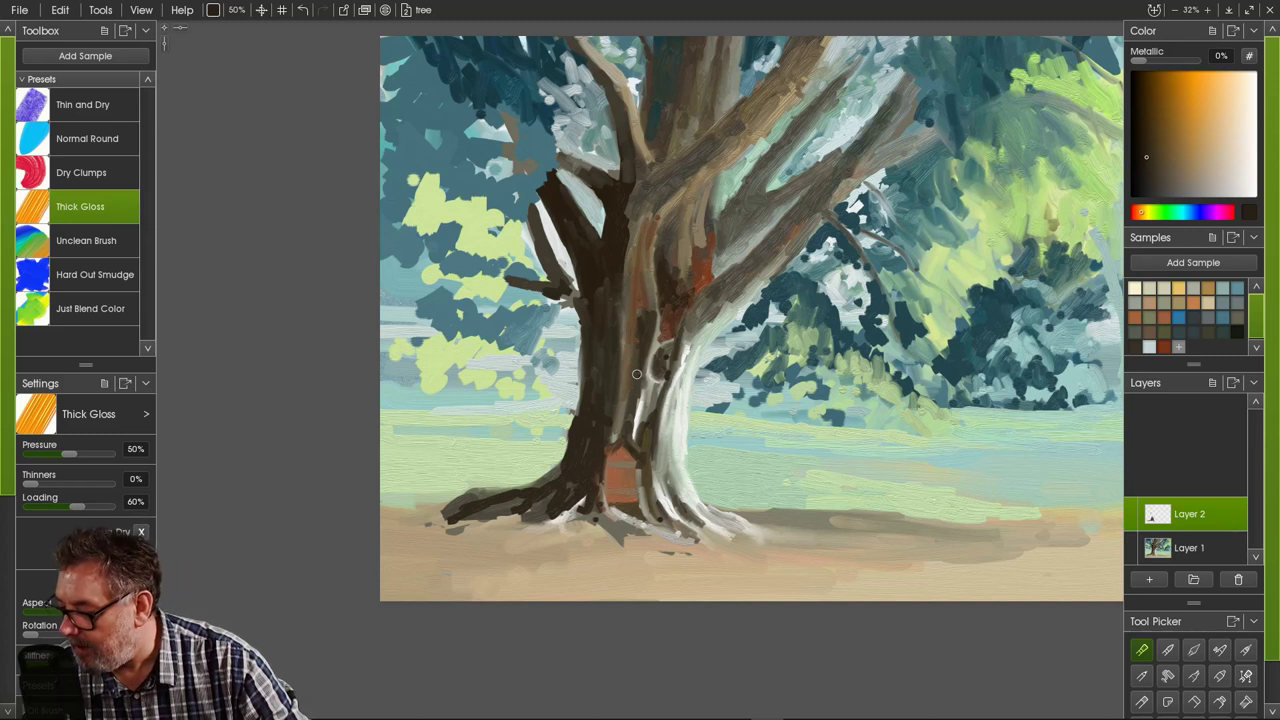
- Sample pale green-grey and brown bark tones and dab them over the knot and the trunk's right edge beside it
left_click(686, 356, "alt")
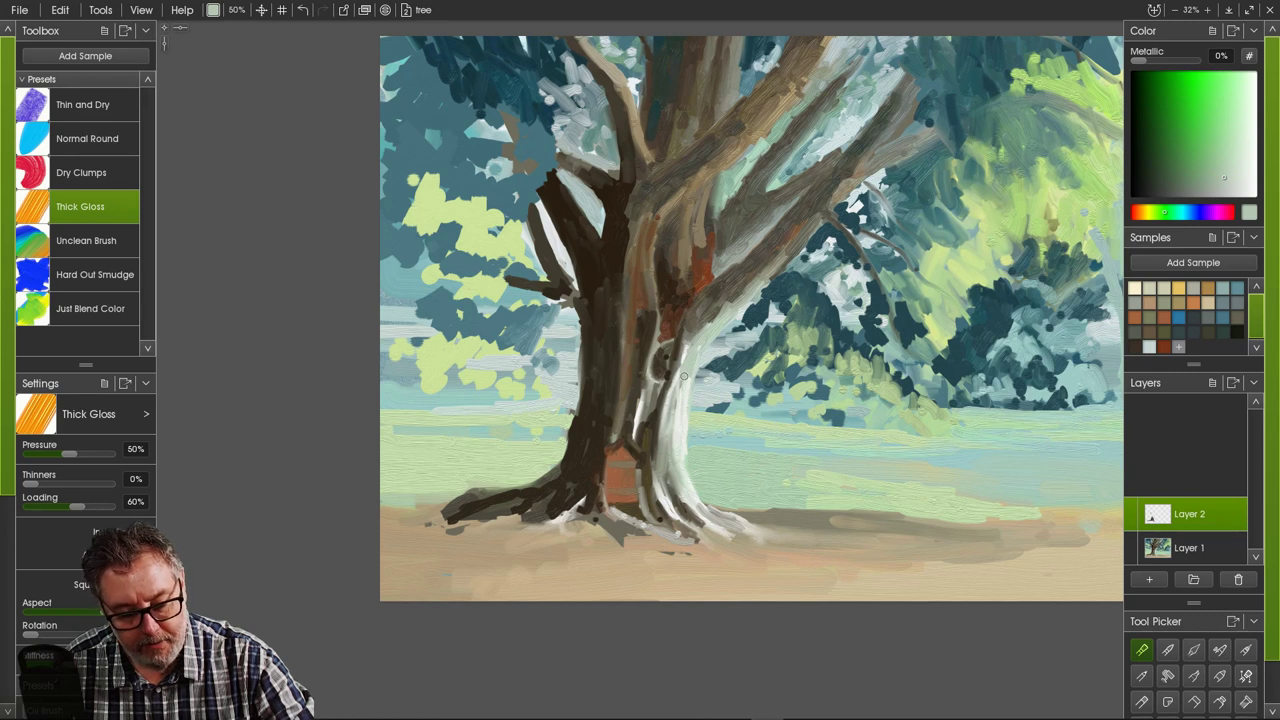
left_click(626, 420, "alt")
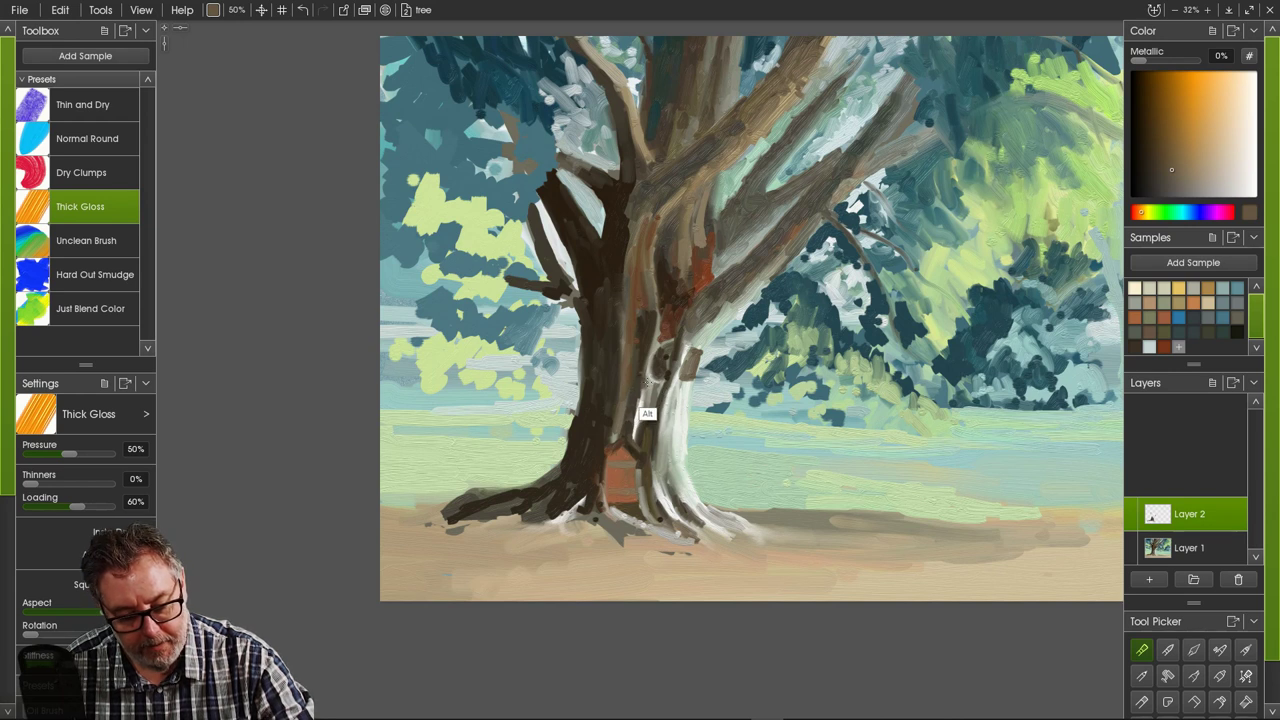
left_click(641, 404, "alt")
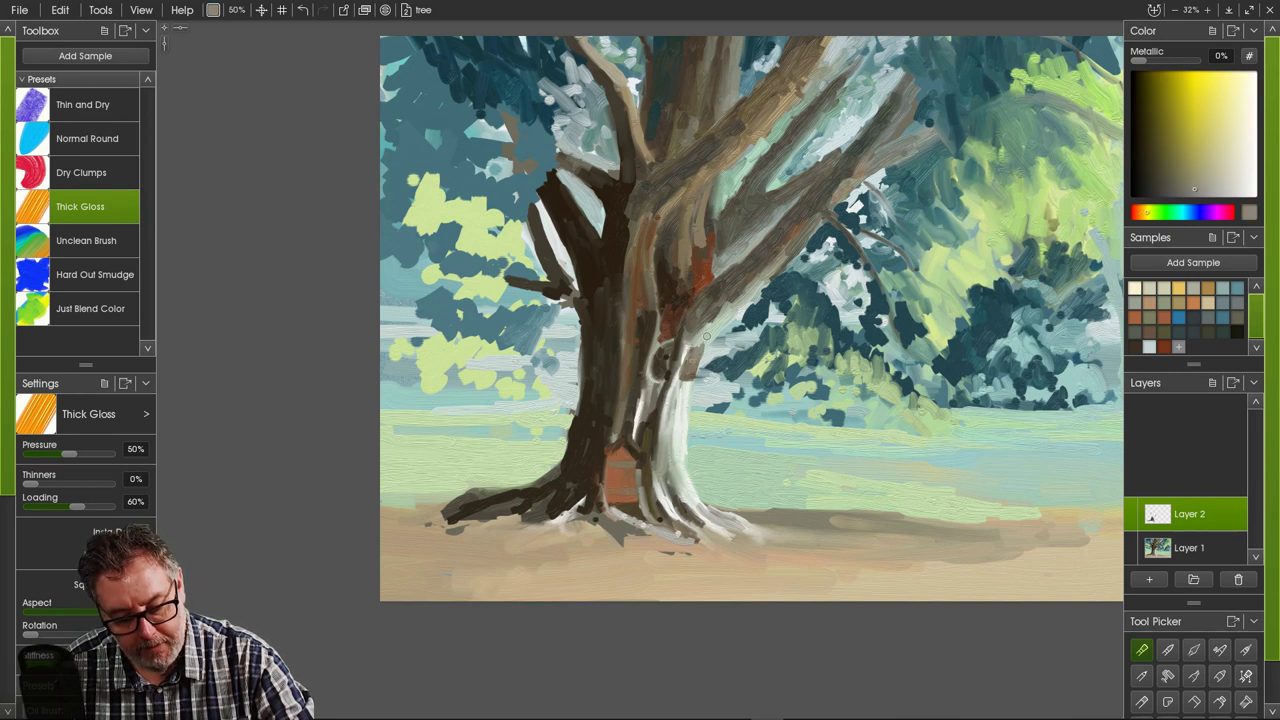
left_click(705, 339, "alt")
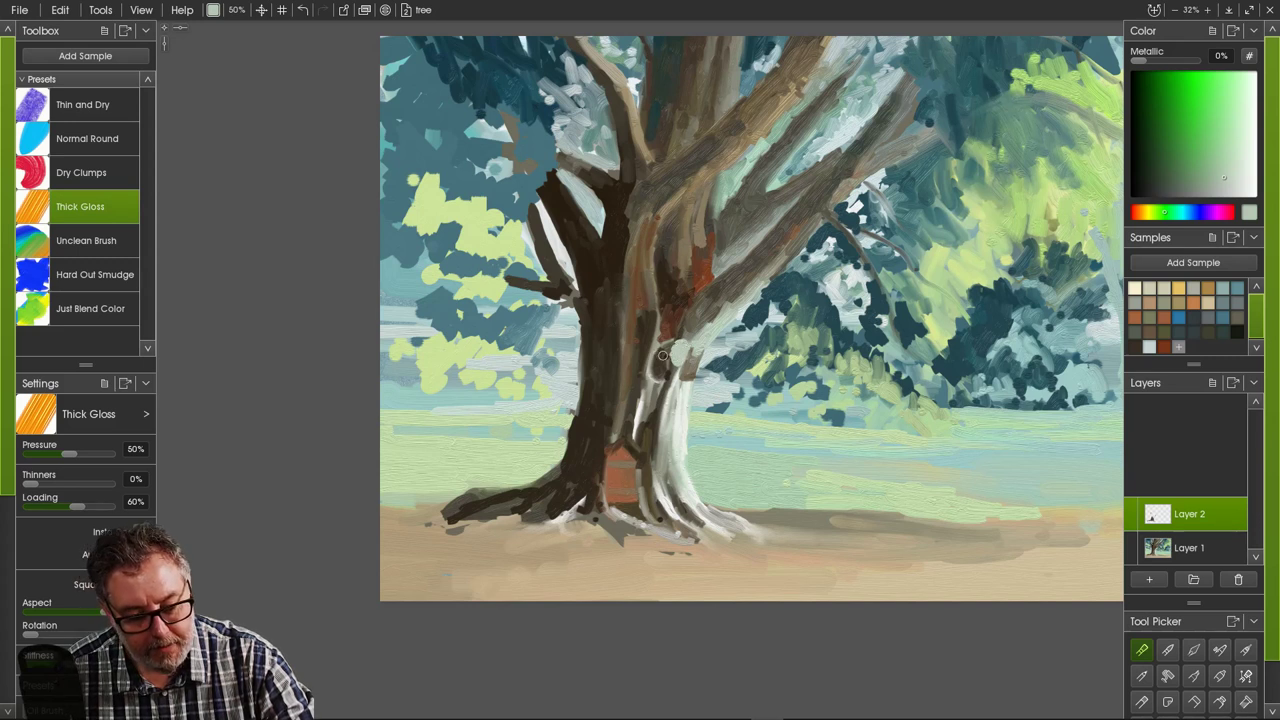
left_click(670, 348, "alt")
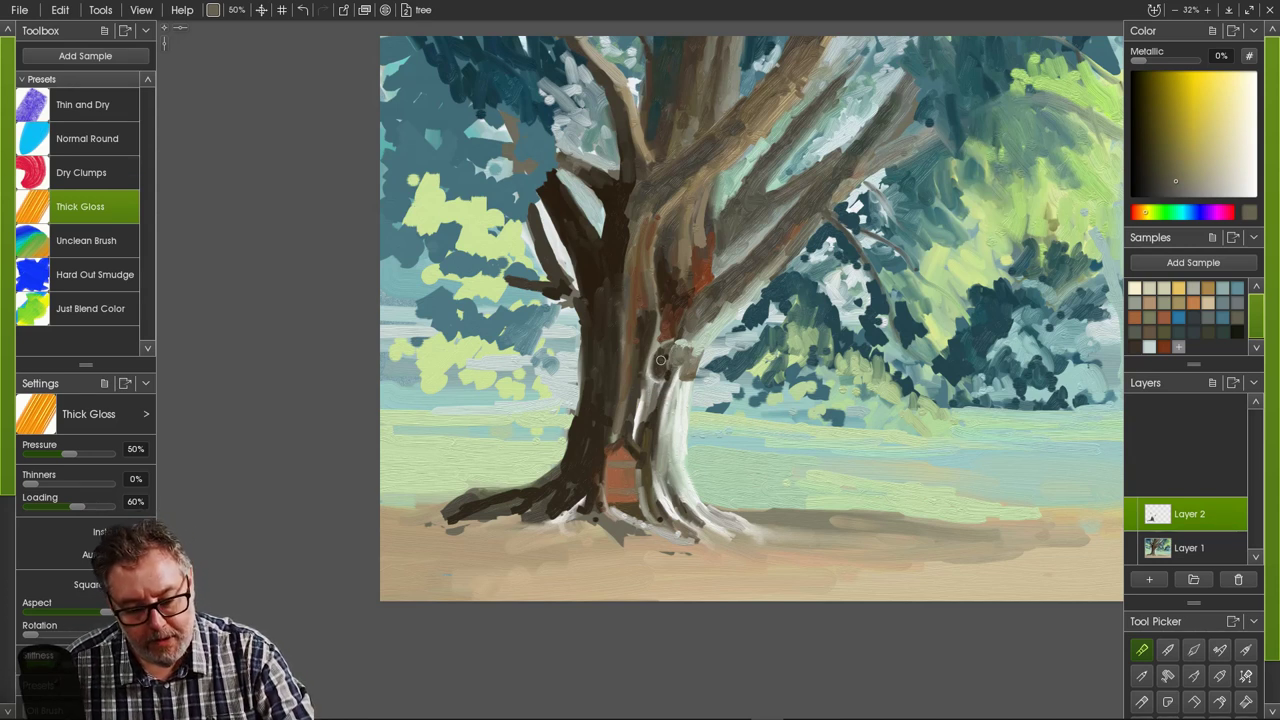
left_click(667, 366, "alt")
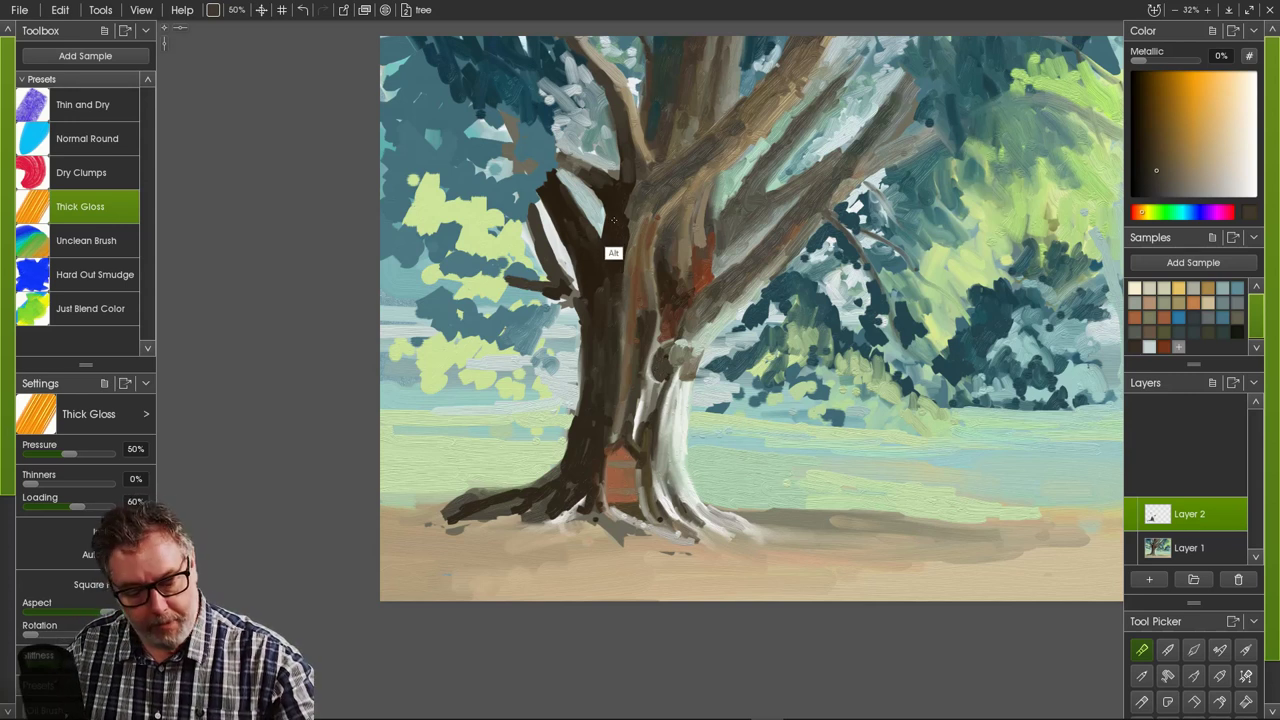
- Sample dark browns from the trunk, then shade the large right-hand branch's underside and paint a dark strip on the grass right of the trunk
left_click(613, 284, "alt")
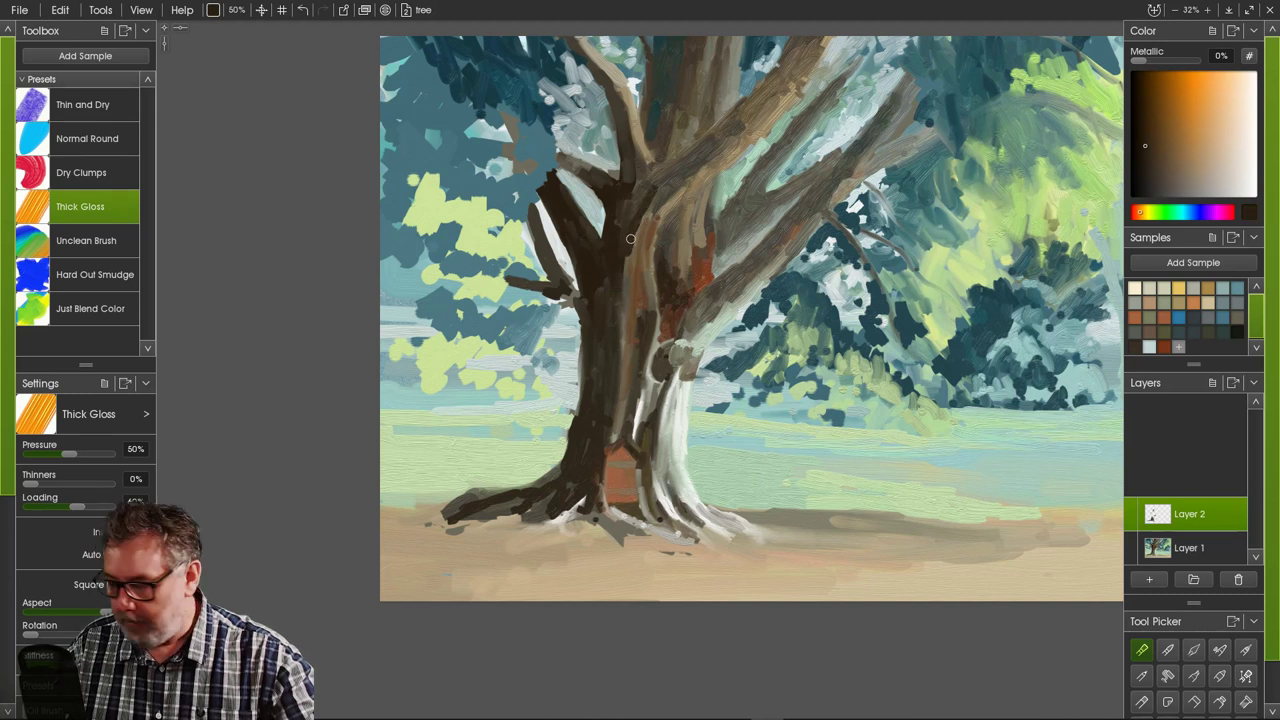
mouse_move(639, 210)
left_mouse_down()
mouse_move(680, 169)
mouse_move(637, 211)
mouse_move(641, 196)
mouse_move(628, 199)
mouse_move(667, 177)
mouse_move(657, 170)
mouse_move(655, 181)
mouse_move(693, 150)
mouse_move(648, 180)
mouse_move(692, 153)
mouse_move(690, 166)
mouse_move(695, 127)
mouse_move(686, 153)
mouse_move(735, 107)
mouse_move(695, 159)
mouse_move(775, 69)
mouse_move(656, 177)
left_mouse_up()
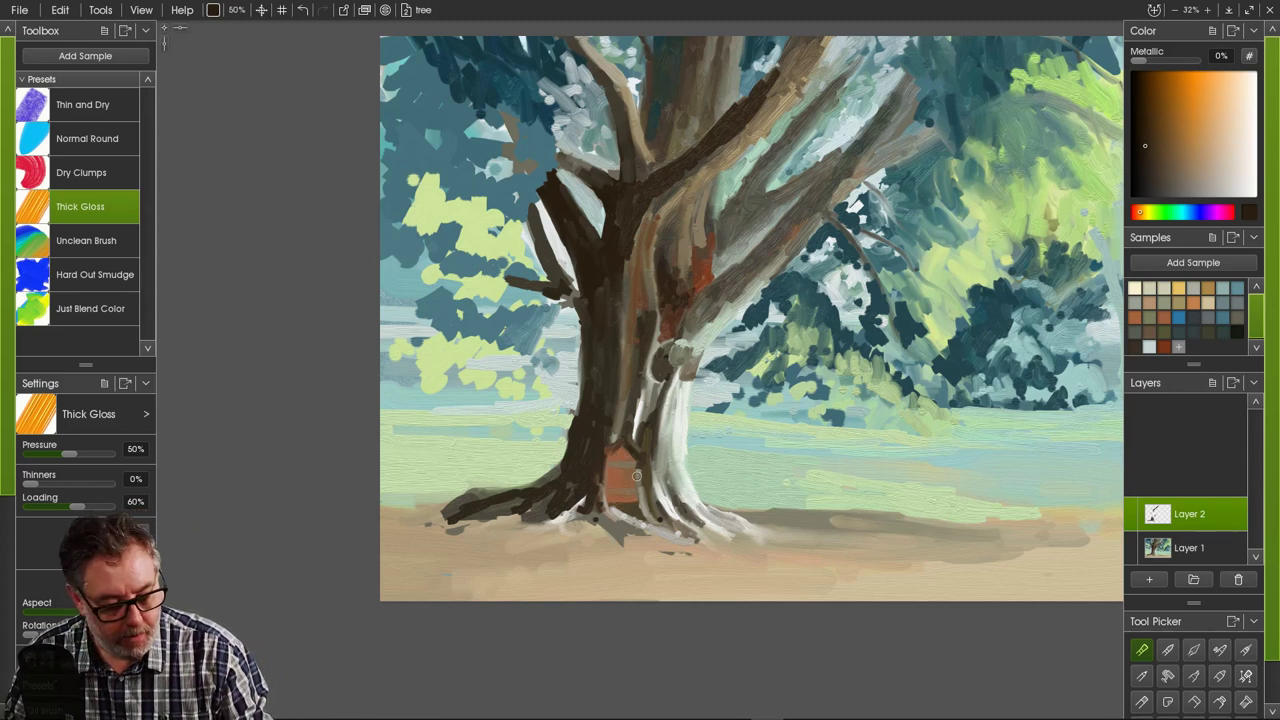
left_click(614, 418, "alt")
mouse_move(702, 487)
left_mouse_down()
mouse_move(725, 486)
mouse_move(690, 475)
mouse_move(733, 470)
mouse_move(690, 470)
mouse_move(795, 484)
mouse_move(770, 489)
mouse_move(763, 481)
mouse_move(814, 483)
left_mouse_up()
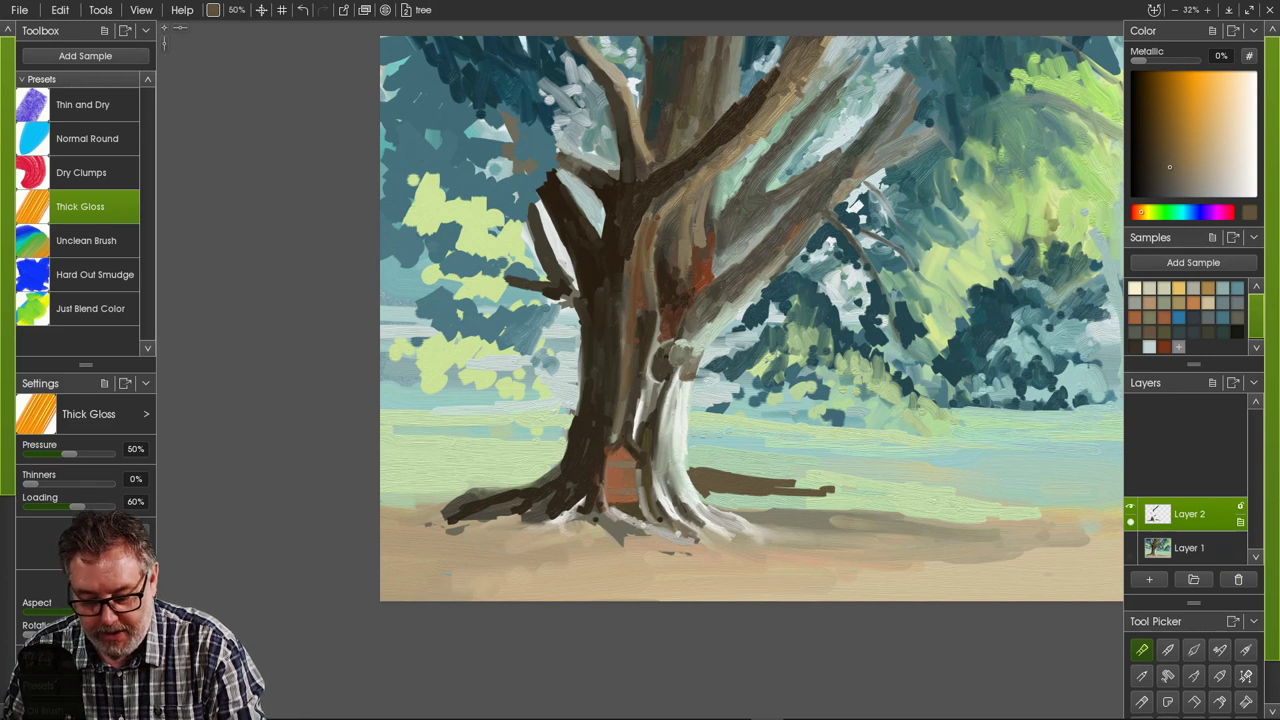
- Merge Layer 2 down, then extend and soften the dark strip on the grass right of the trunk
right_click(1190, 514)
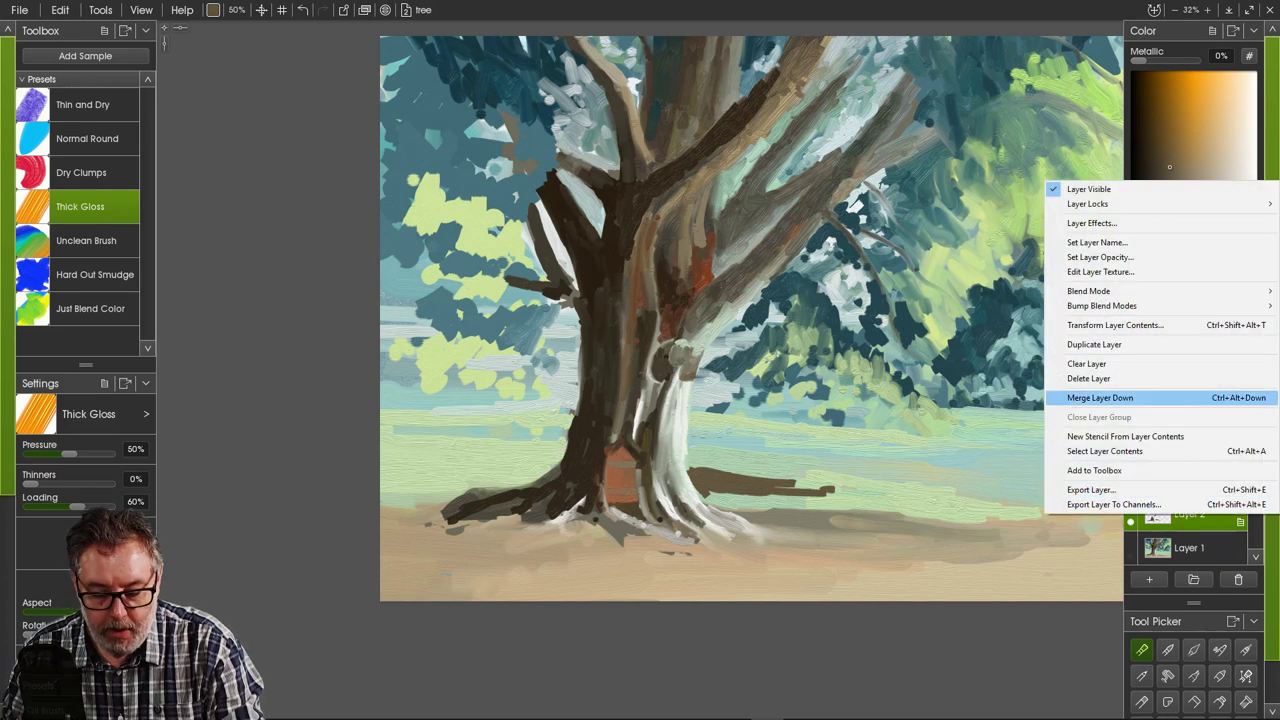
left_click(1100, 397)
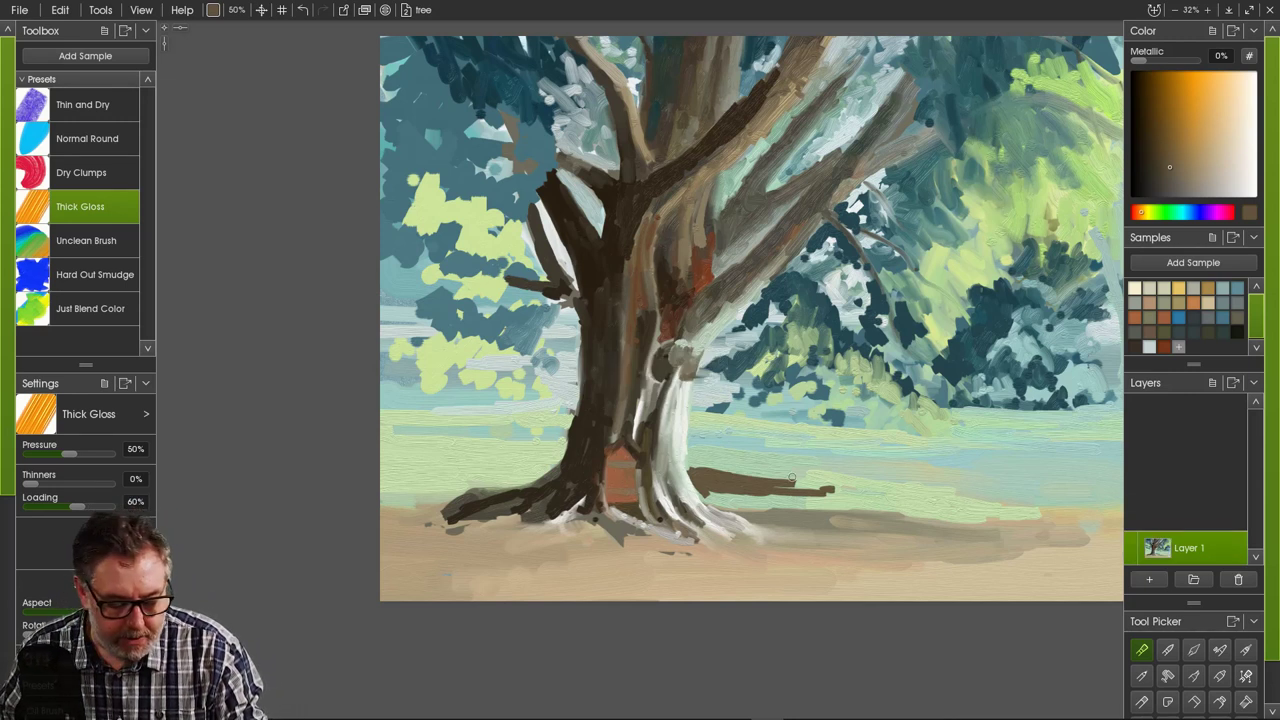
mouse_move(791, 479)
left_mouse_down()
mouse_move(875, 492)
mouse_move(758, 479)
mouse_move(818, 486)
left_mouse_up()
mouse_move(722, 473)
left_mouse_down()
mouse_move(837, 498)
mouse_move(891, 498)
mouse_move(802, 482)
mouse_move(939, 494)
mouse_move(723, 488)
mouse_move(767, 497)
mouse_move(710, 492)
mouse_move(822, 498)
mouse_move(697, 489)
left_mouse_up()
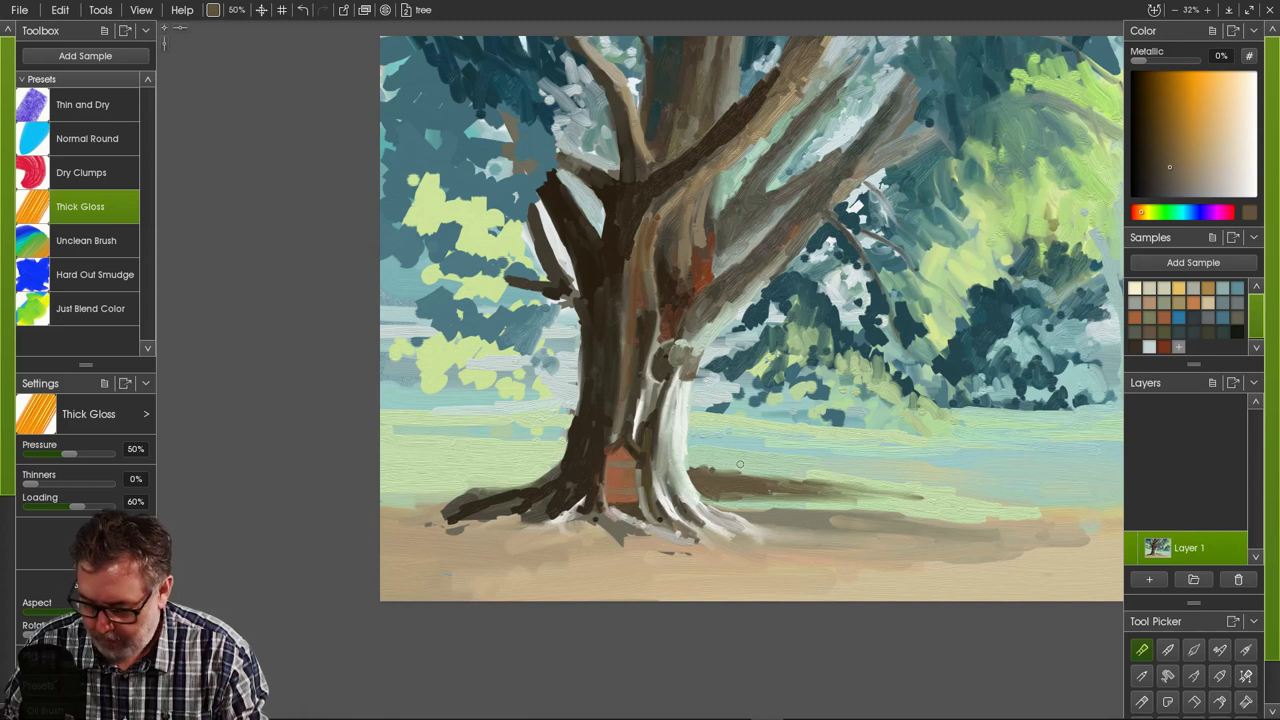
- Sample the pale green of the grass and, with the brush size at 100%, soften the edges of the dark strip right of the trunk
left_click(745, 461, "alt")
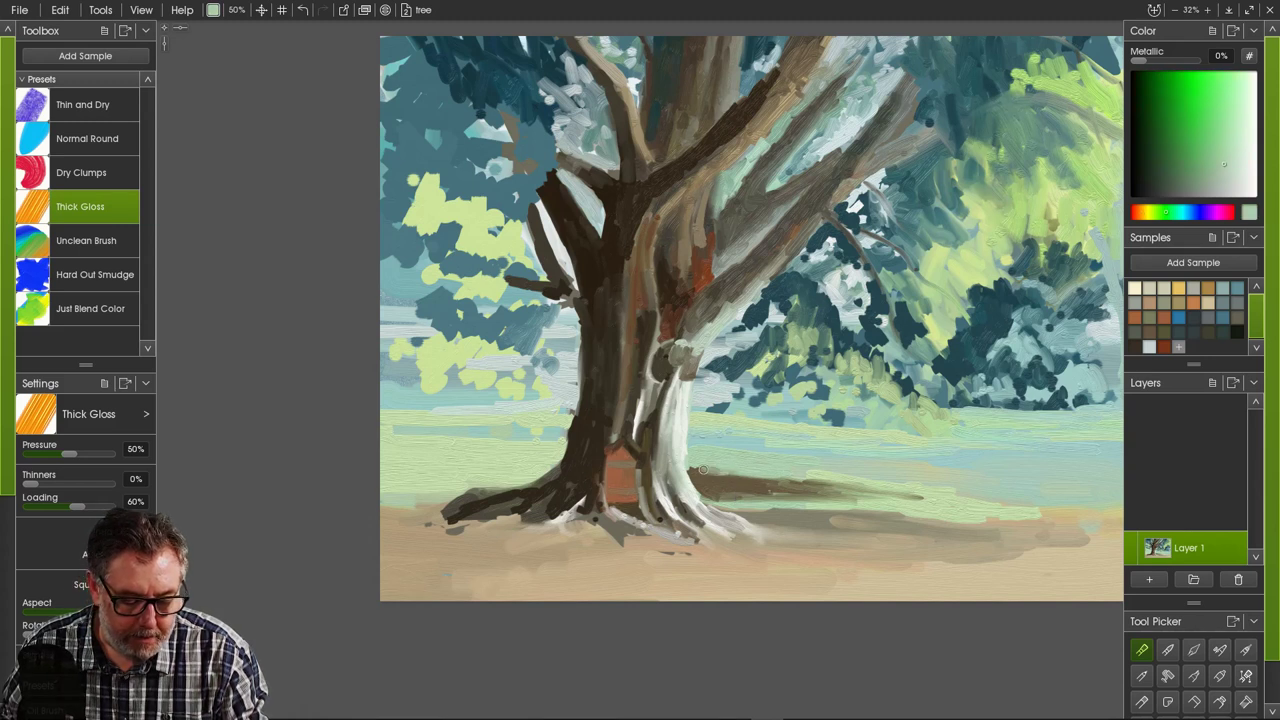
mouse_move(728, 471)
left_mouse_down()
mouse_move(689, 466)
mouse_move(862, 492)
mouse_move(772, 477)
left_mouse_up()
mouse_move(910, 497)
left_mouse_down()
mouse_move(832, 490)
mouse_move(968, 504)
mouse_move(731, 497)
left_mouse_up()
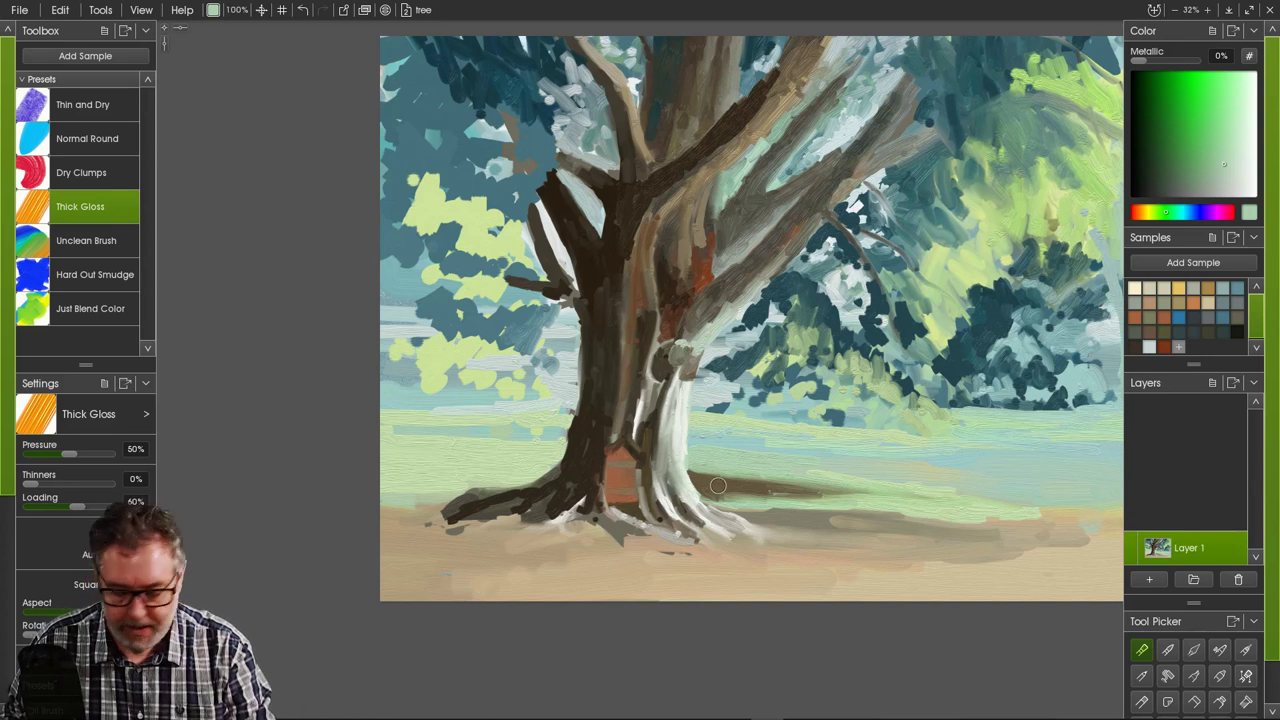
- Sample a brown from the roots, add a new layer and paint broad dark shadow strokes across the ground left of the trunk
left_click(706, 518, "alt")
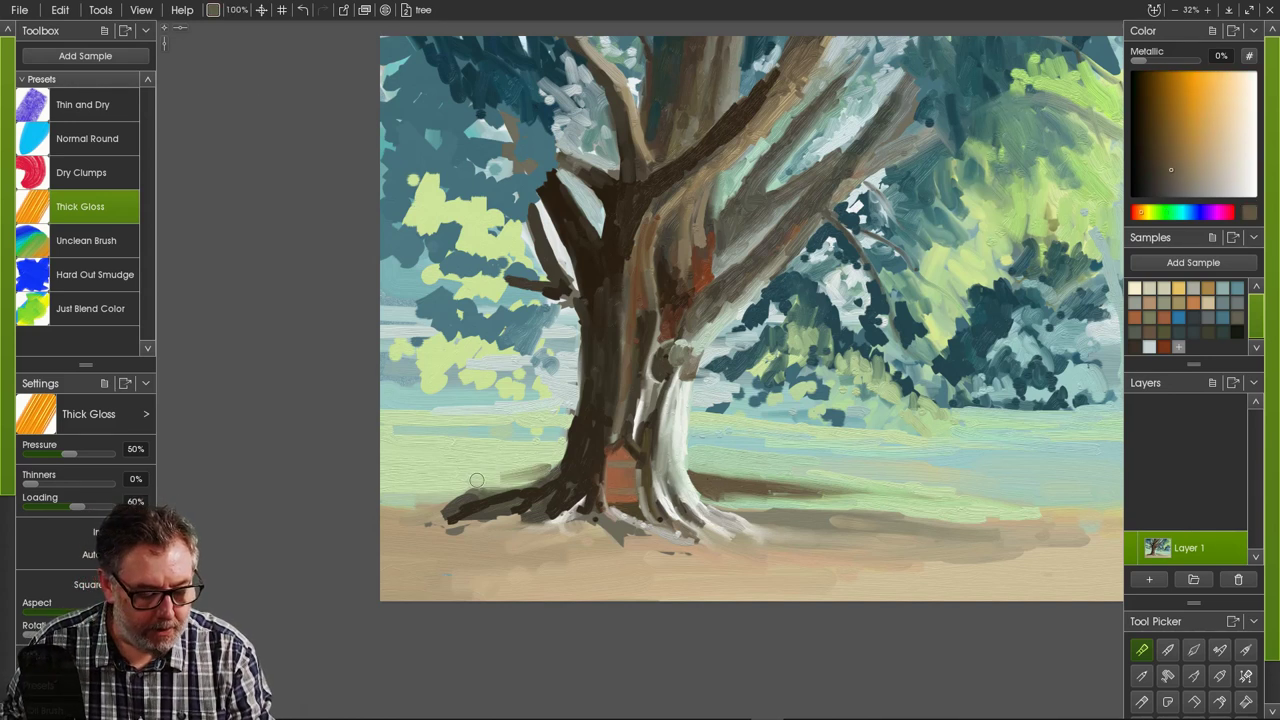
mouse_move(461, 476)
left_mouse_down()
mouse_move(518, 472)
mouse_move(425, 470)
mouse_move(450, 475)
left_mouse_up()
key("ctrl+shift+n")
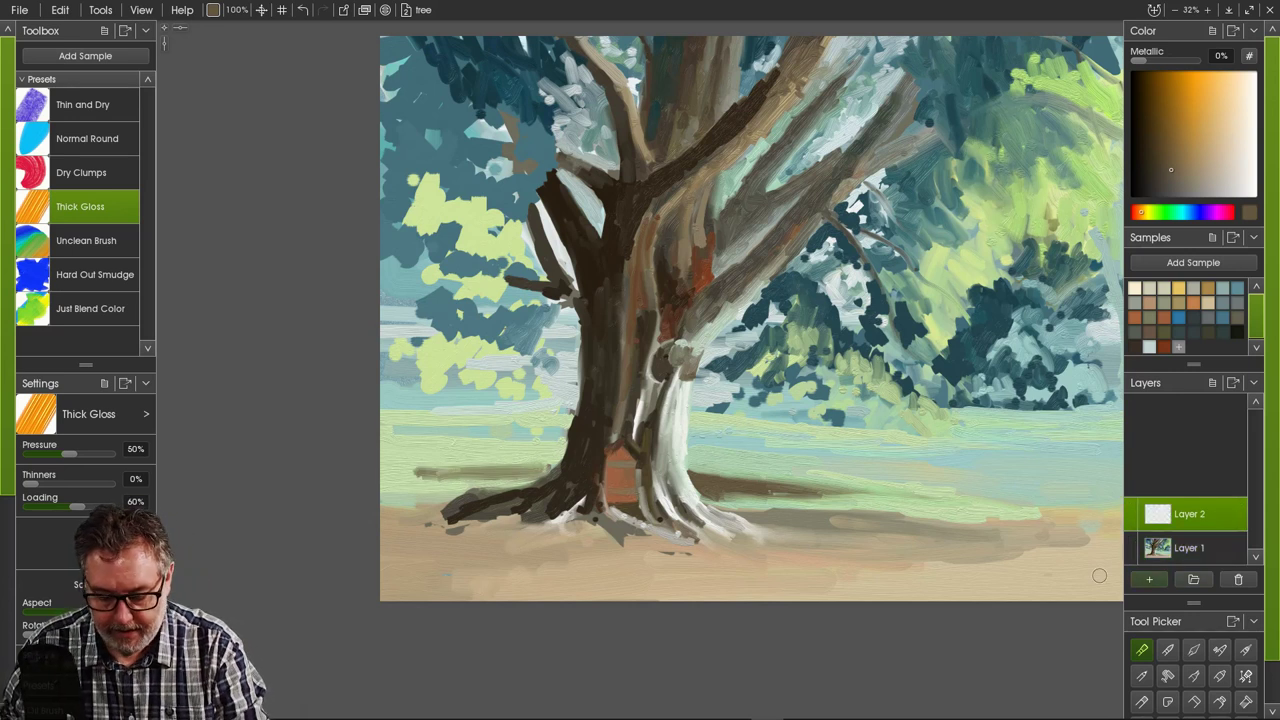
mouse_move(533, 474)
left_mouse_down()
mouse_move(455, 472)
mouse_move(545, 472)
mouse_move(390, 472)
mouse_move(493, 478)
left_mouse_up()
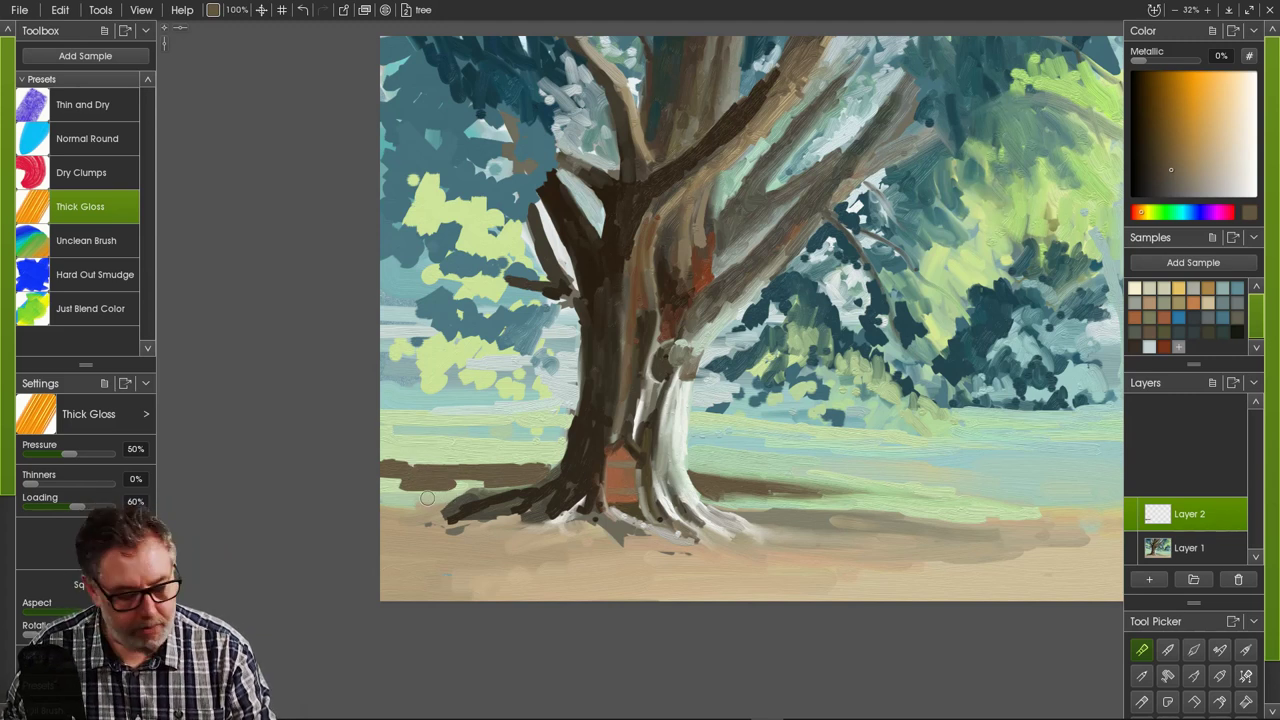
mouse_move(437, 489)
left_mouse_down()
mouse_move(375, 489)
mouse_move(435, 495)
mouse_move(388, 510)
mouse_move(442, 515)
mouse_move(362, 520)
mouse_move(494, 511)
mouse_move(363, 528)
mouse_move(487, 530)
mouse_move(475, 495)
mouse_move(553, 485)
mouse_move(555, 508)
mouse_move(512, 528)
mouse_move(530, 525)
mouse_move(410, 517)
mouse_move(569, 532)
mouse_move(545, 514)
mouse_move(564, 546)
mouse_move(603, 537)
mouse_move(545, 543)
mouse_move(739, 538)
mouse_move(428, 557)
mouse_move(525, 537)
mouse_move(469, 538)
mouse_move(493, 566)
mouse_move(365, 571)
left_mouse_up()
- Sample a grey from the ground shadow and paint wide grey strokes across the sandy foreground below the roots and to their right
left_click(777, 524, "alt")
left_click_drag(365, 571, 647, 558)
mouse_move(647, 558)
left_mouse_down()
mouse_move(437, 586)
mouse_move(657, 573)
mouse_move(389, 597)
mouse_move(688, 567)
left_mouse_up()
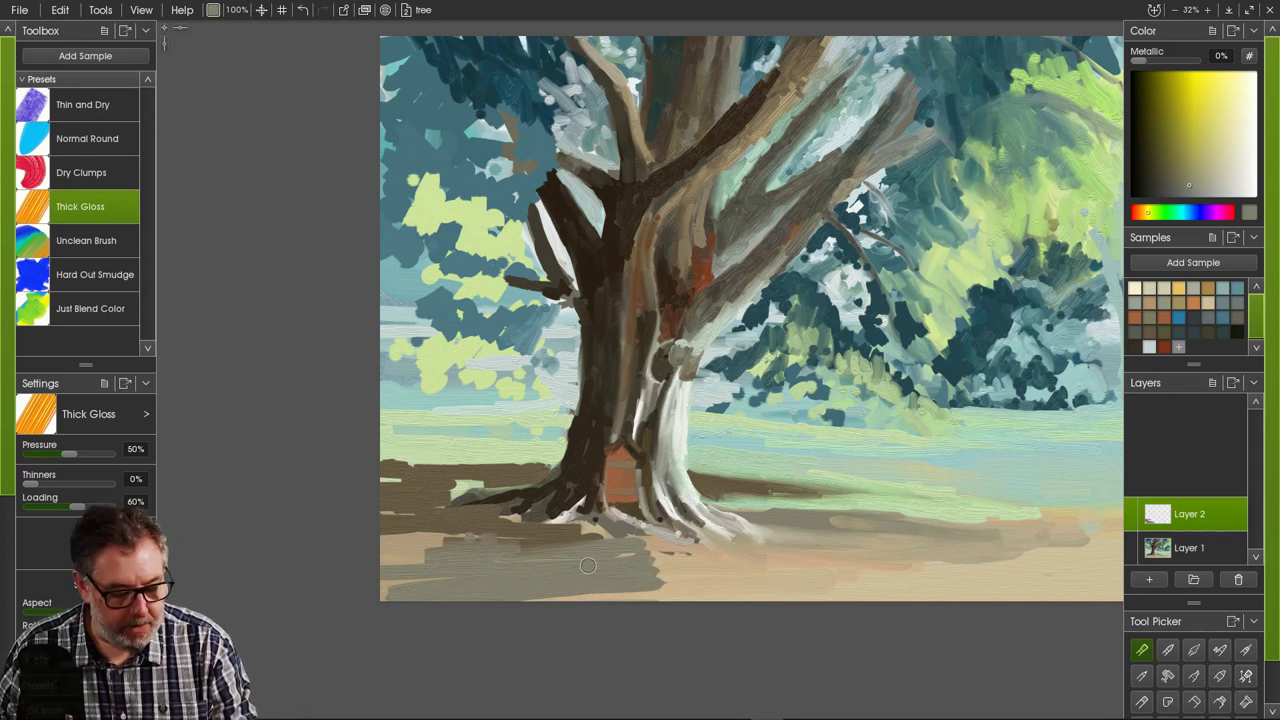
mouse_move(588, 566)
left_mouse_down()
mouse_move(700, 550)
mouse_move(645, 540)
mouse_move(670, 535)
mouse_move(728, 554)
mouse_move(830, 550)
mouse_move(612, 560)
mouse_move(695, 571)
mouse_move(534, 592)
left_mouse_up()
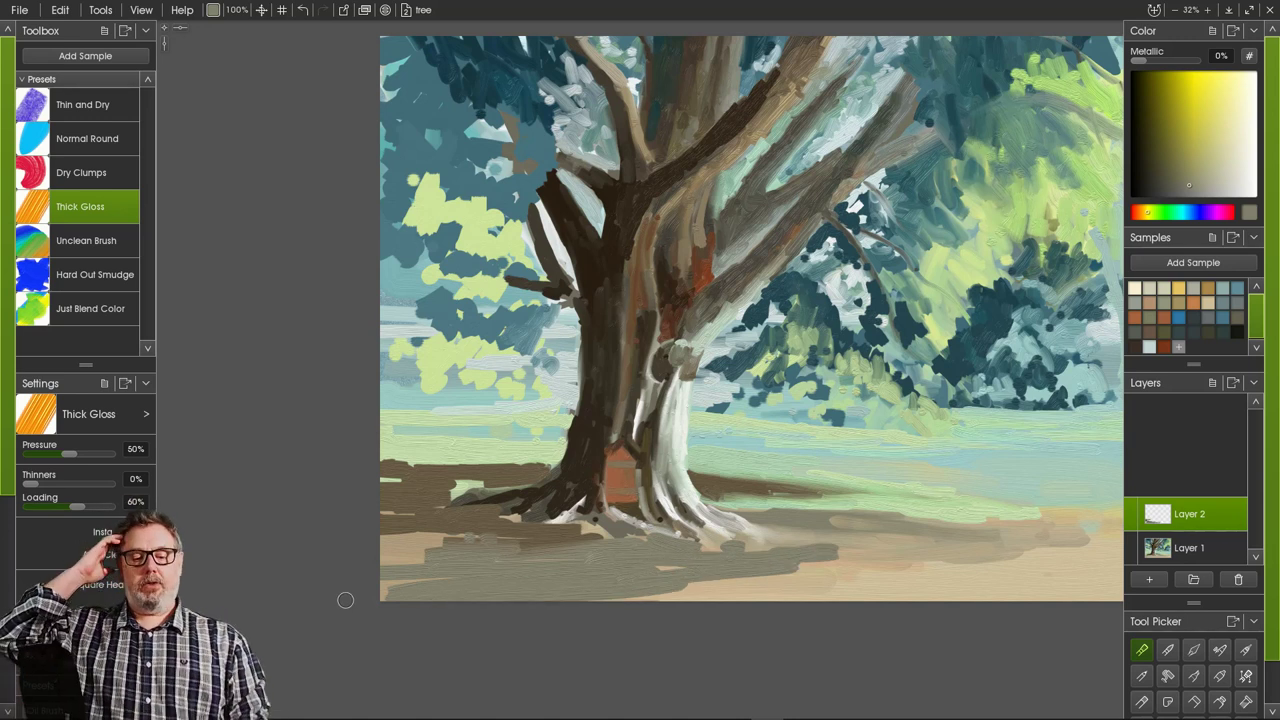
mouse_move(776, 562)
left_mouse_down()
mouse_move(885, 562)
mouse_move(815, 565)
mouse_move(735, 529)
mouse_move(890, 536)
left_mouse_up()
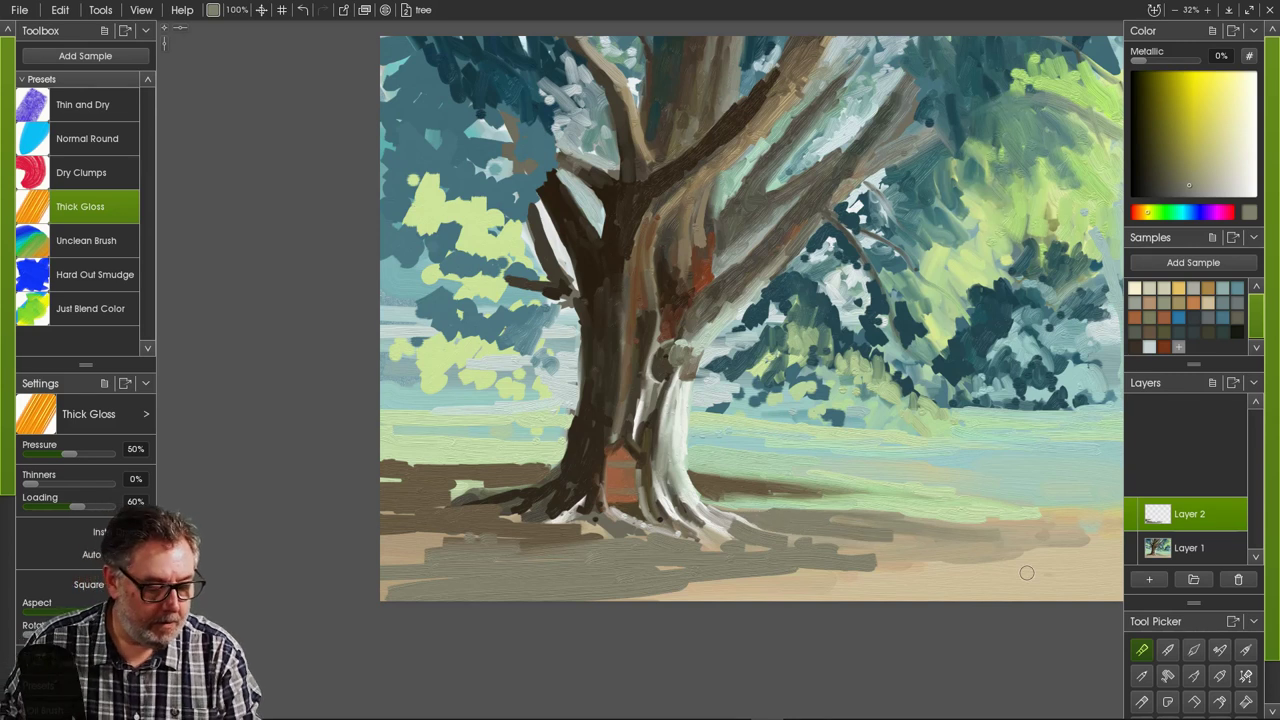
- Sample a brown from the foreground shadow, dab it around the tips of the right-hand roots, and merge Layer 2 down
left_click(448, 562, "alt")
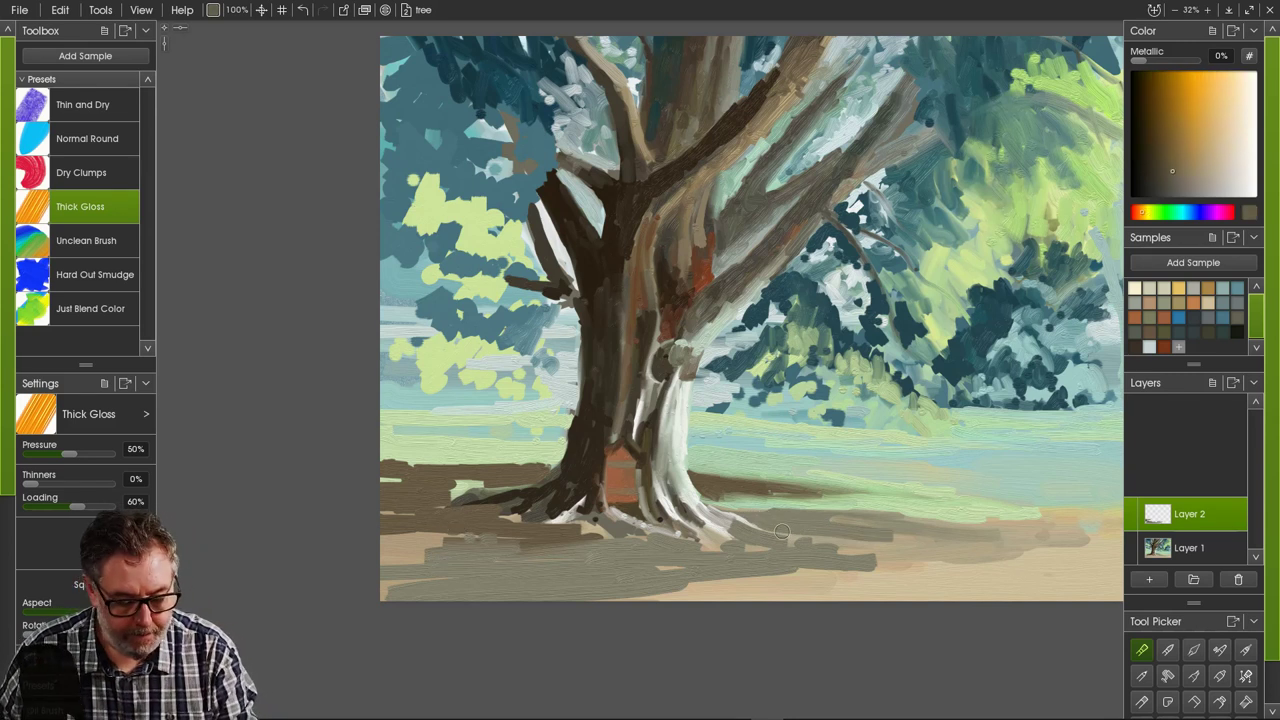
mouse_move(779, 525)
left_mouse_down()
mouse_move(750, 514)
mouse_move(892, 536)
mouse_move(733, 525)
mouse_move(863, 548)
mouse_move(733, 544)
left_mouse_up()
left_click(734, 540)
left_click(762, 561)
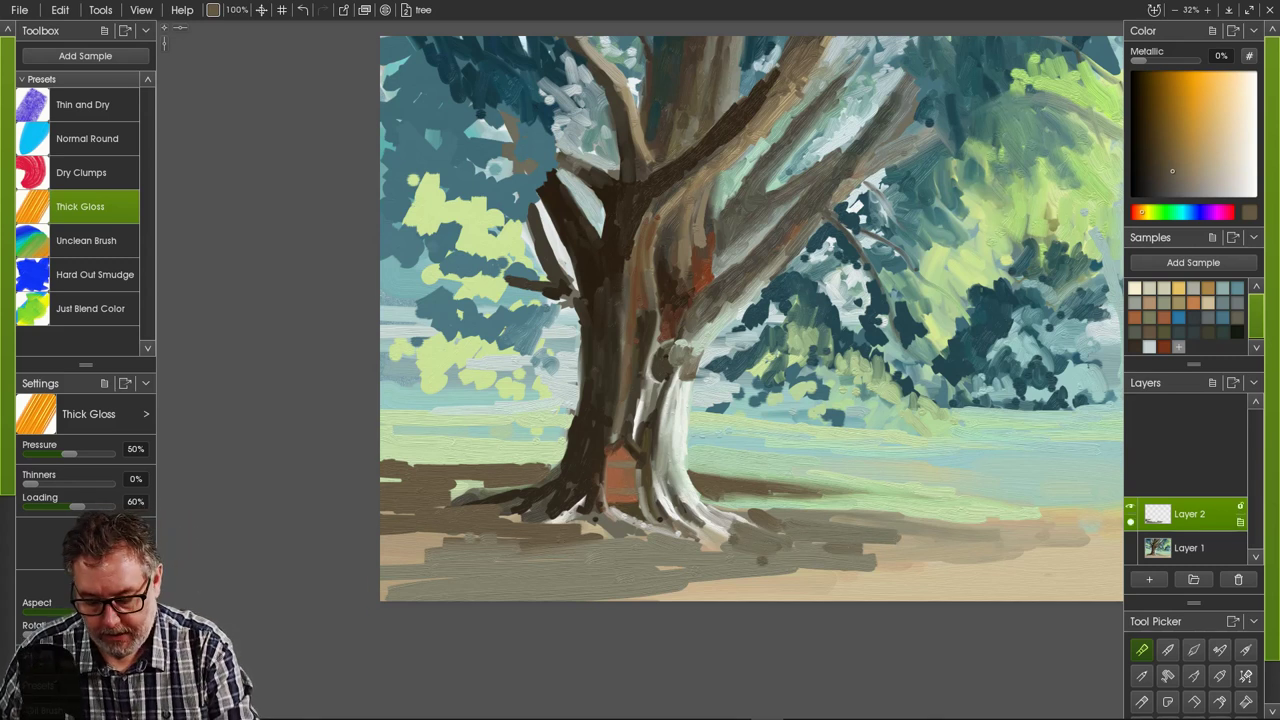
right_click(1185, 514)
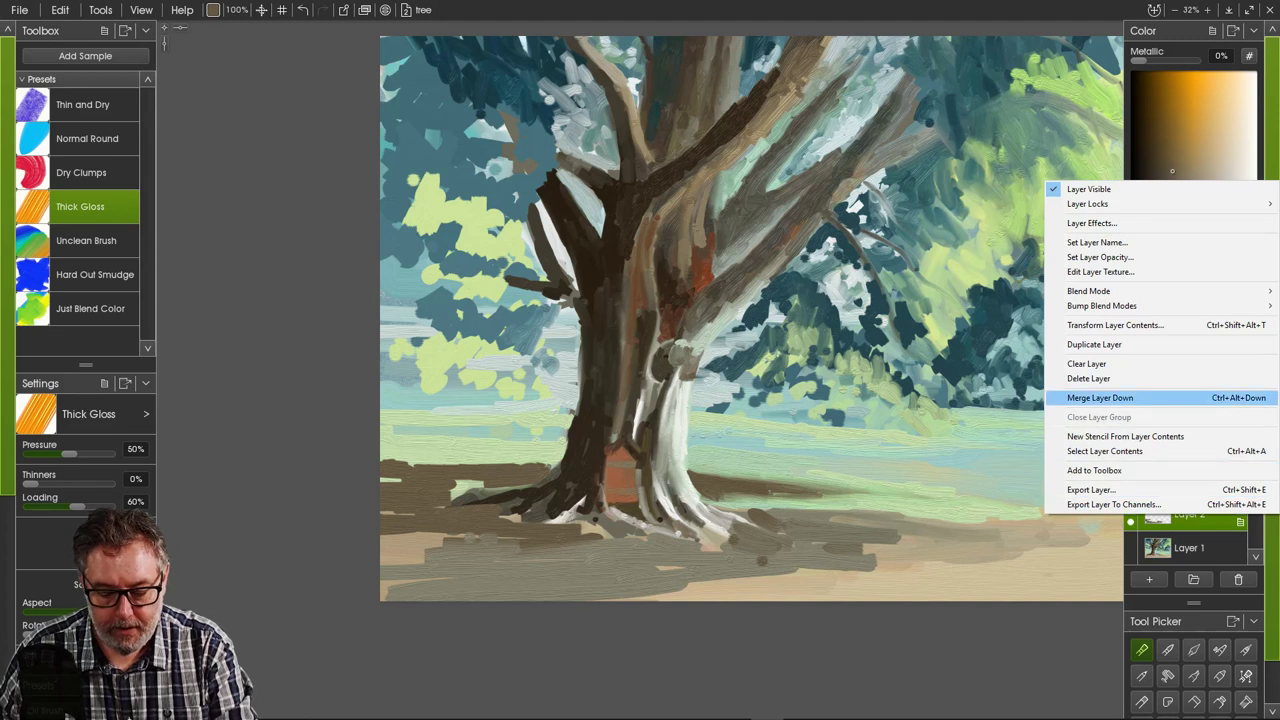
left_click(1073, 397)
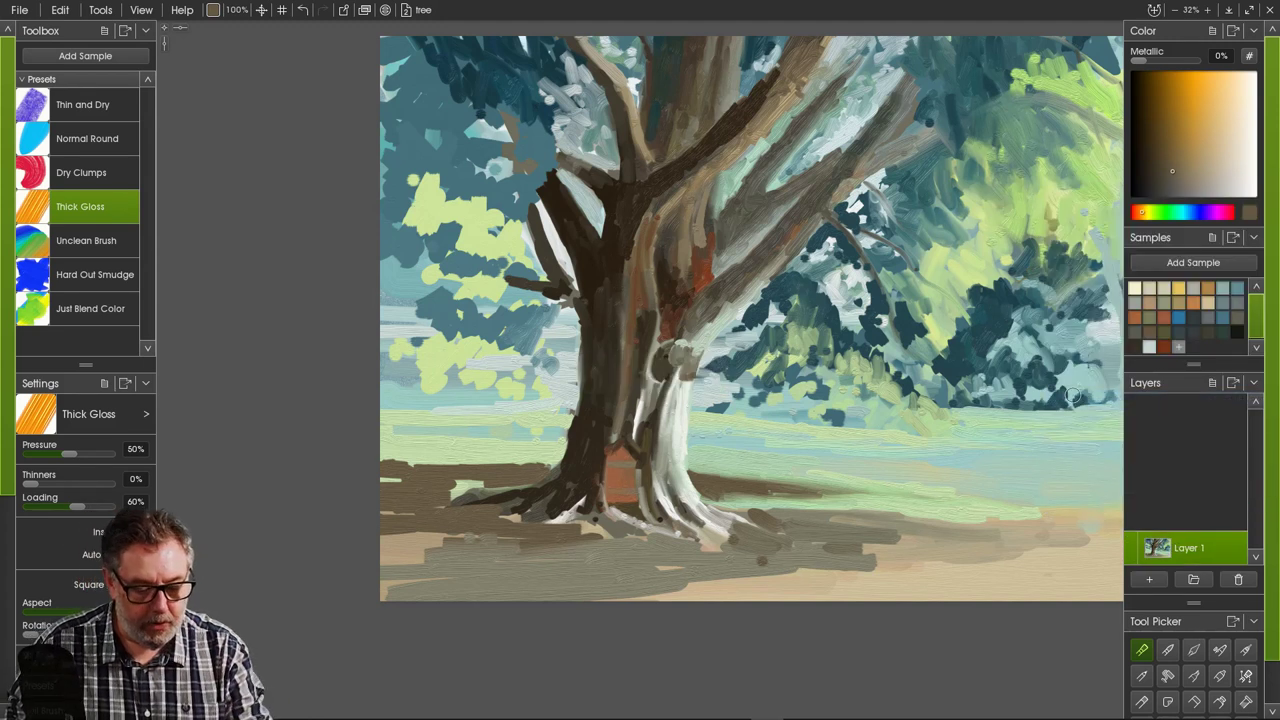
- Paint long brown shadow strokes over the sandy ground from the right-hand roots toward the canvas's right edge
mouse_move(799, 573)
left_mouse_down()
mouse_move(830, 577)
mouse_move(719, 569)
mouse_move(778, 582)
mouse_move(679, 577)
mouse_move(745, 583)
mouse_move(635, 591)
mouse_move(936, 568)
mouse_move(831, 566)
mouse_move(919, 560)
mouse_move(837, 555)
mouse_move(878, 545)
mouse_move(974, 554)
mouse_move(864, 549)
mouse_move(964, 540)
mouse_move(894, 533)
mouse_move(938, 544)
mouse_move(936, 529)
mouse_move(1034, 531)
mouse_move(893, 518)
mouse_move(1051, 530)
mouse_move(714, 507)
mouse_move(874, 534)
mouse_move(845, 517)
mouse_move(780, 513)
mouse_move(881, 514)
mouse_move(739, 508)
mouse_move(1028, 537)
mouse_move(719, 503)
mouse_move(754, 539)
mouse_move(752, 523)
mouse_move(845, 541)
mouse_move(791, 577)
mouse_move(628, 563)
mouse_move(915, 565)
mouse_move(880, 534)
mouse_move(1009, 543)
mouse_move(865, 535)
mouse_move(952, 548)
left_mouse_up()
left_click(758, 582)
left_click_drag(874, 552, 846, 552)
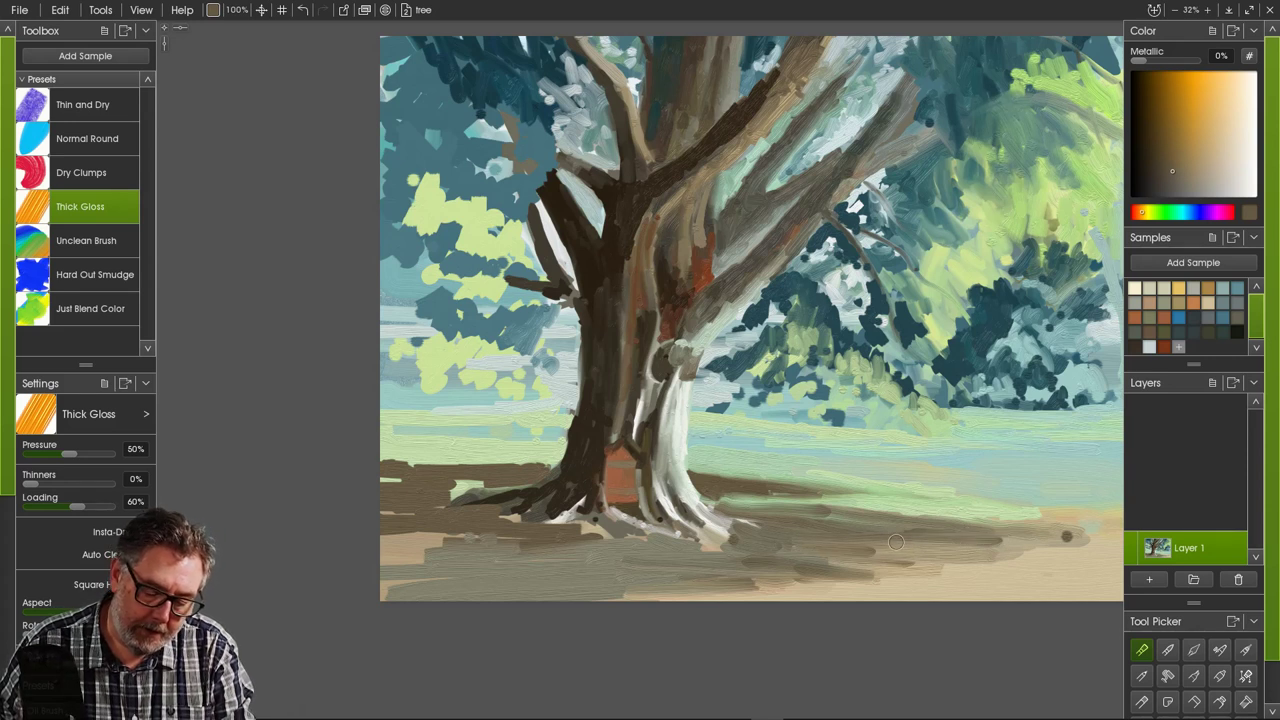
left_click_drag(1089, 538, 1045, 532)
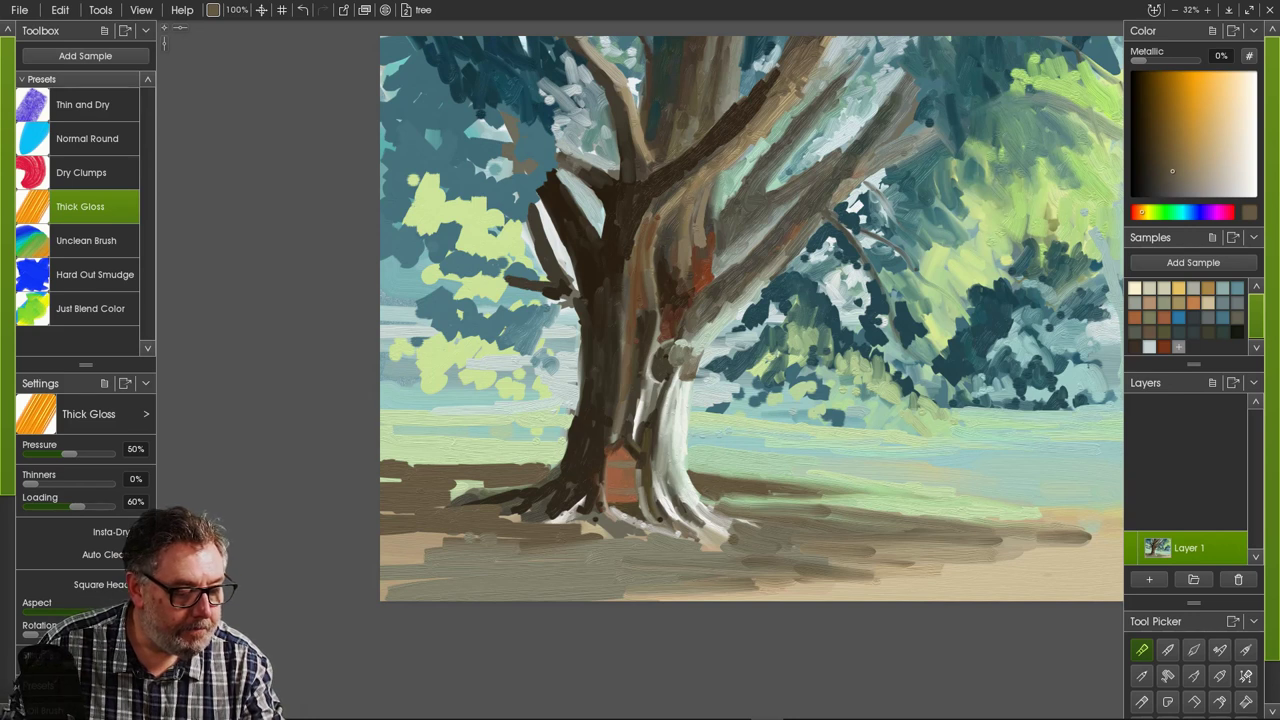
- Blend the brown and grey shadow strokes into the sandy foreground with the Just Blend Color preset, working across to the canvas's left edge
left_click(90, 308)
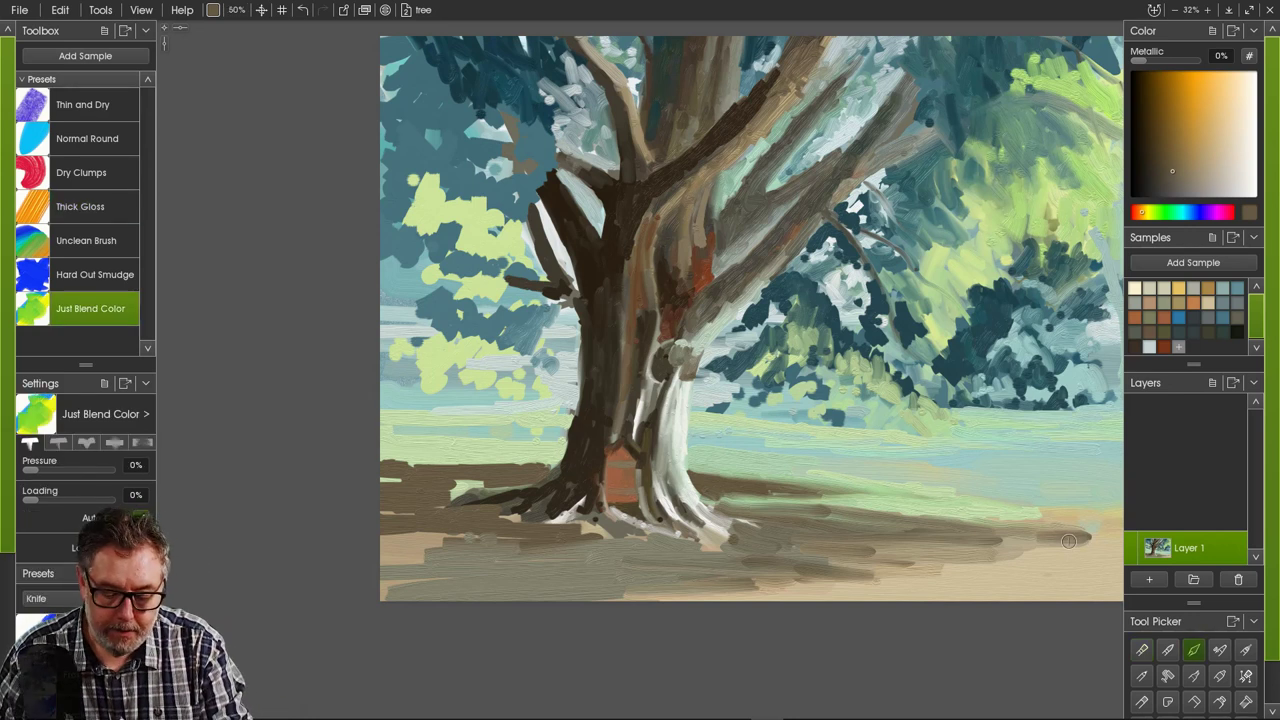
left_click_drag(1118, 540, 1072, 537)
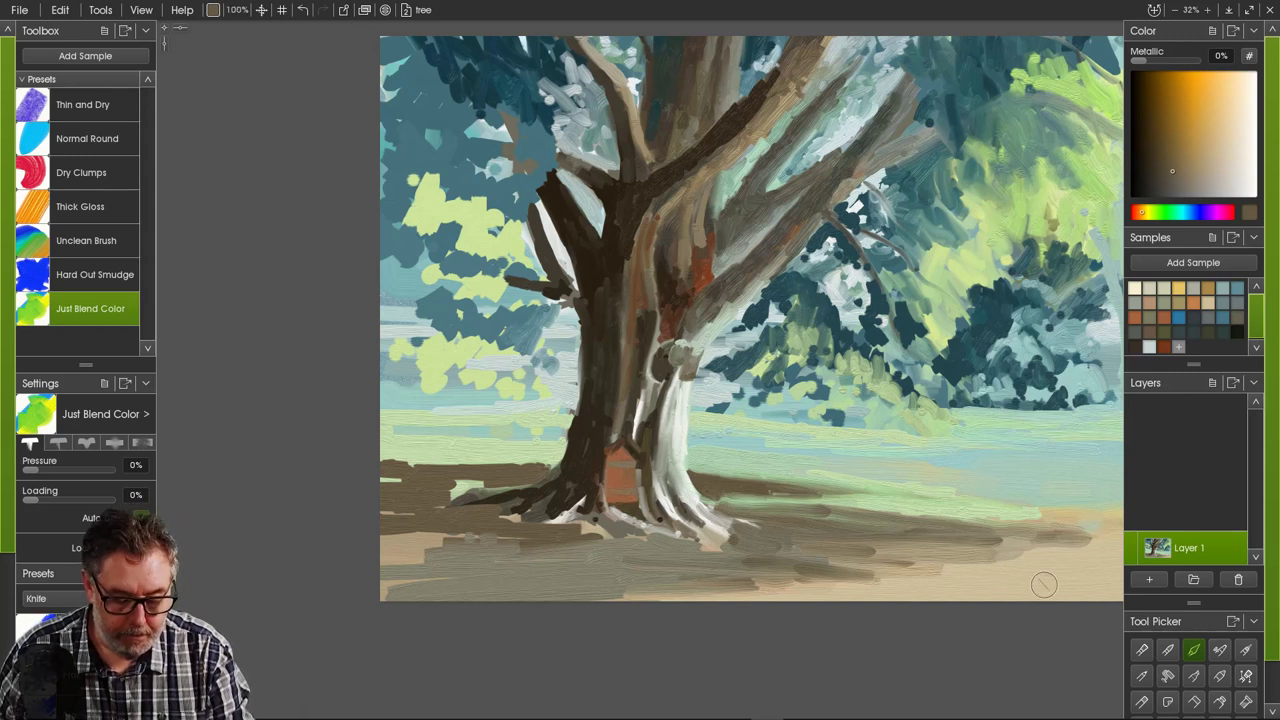
mouse_move(1036, 566)
left_mouse_down()
mouse_move(951, 550)
mouse_move(1033, 556)
mouse_move(914, 563)
mouse_move(896, 580)
mouse_move(822, 581)
mouse_move(914, 568)
mouse_move(769, 577)
mouse_move(726, 598)
mouse_move(704, 582)
mouse_move(615, 594)
mouse_move(686, 587)
mouse_move(620, 588)
left_mouse_up()
left_click_drag(794, 586, 651, 597)
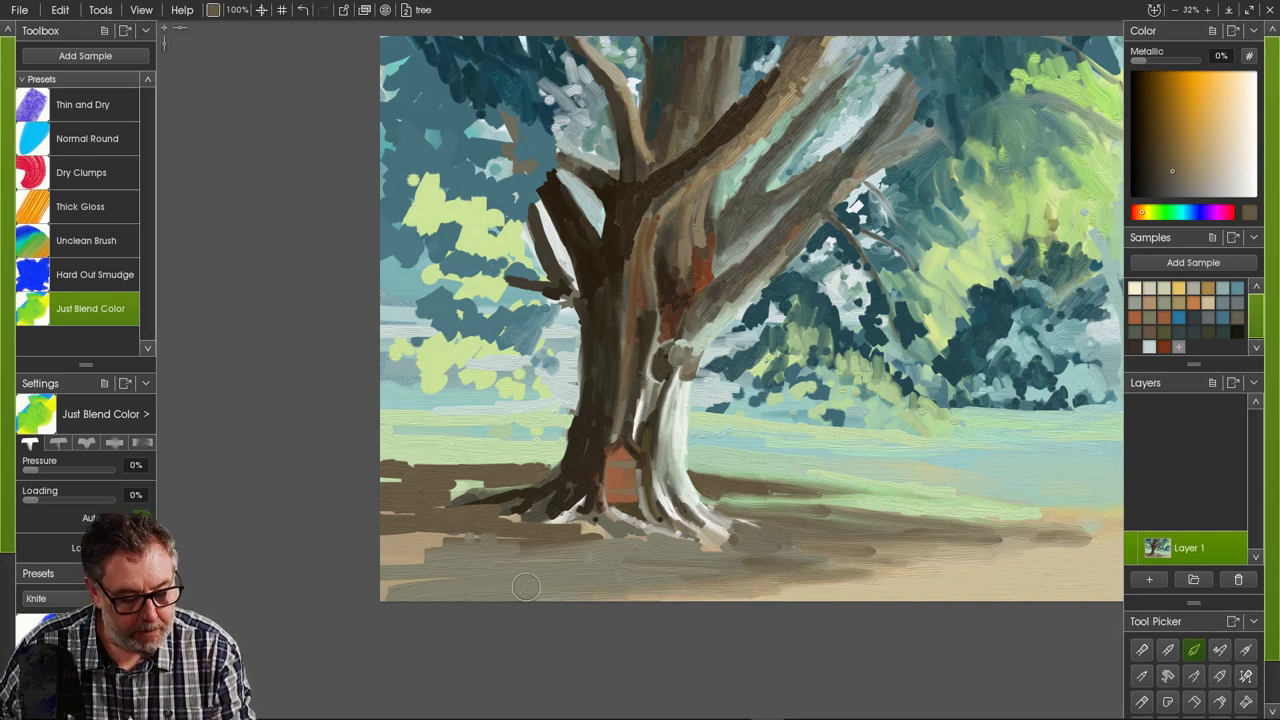
left_click_drag(422, 560, 330, 595)
left_click_drag(505, 546, 361, 541)
mouse_move(448, 518)
left_mouse_down()
mouse_move(354, 534)
mouse_move(369, 514)
mouse_move(404, 516)
mouse_move(374, 540)
left_mouse_up()
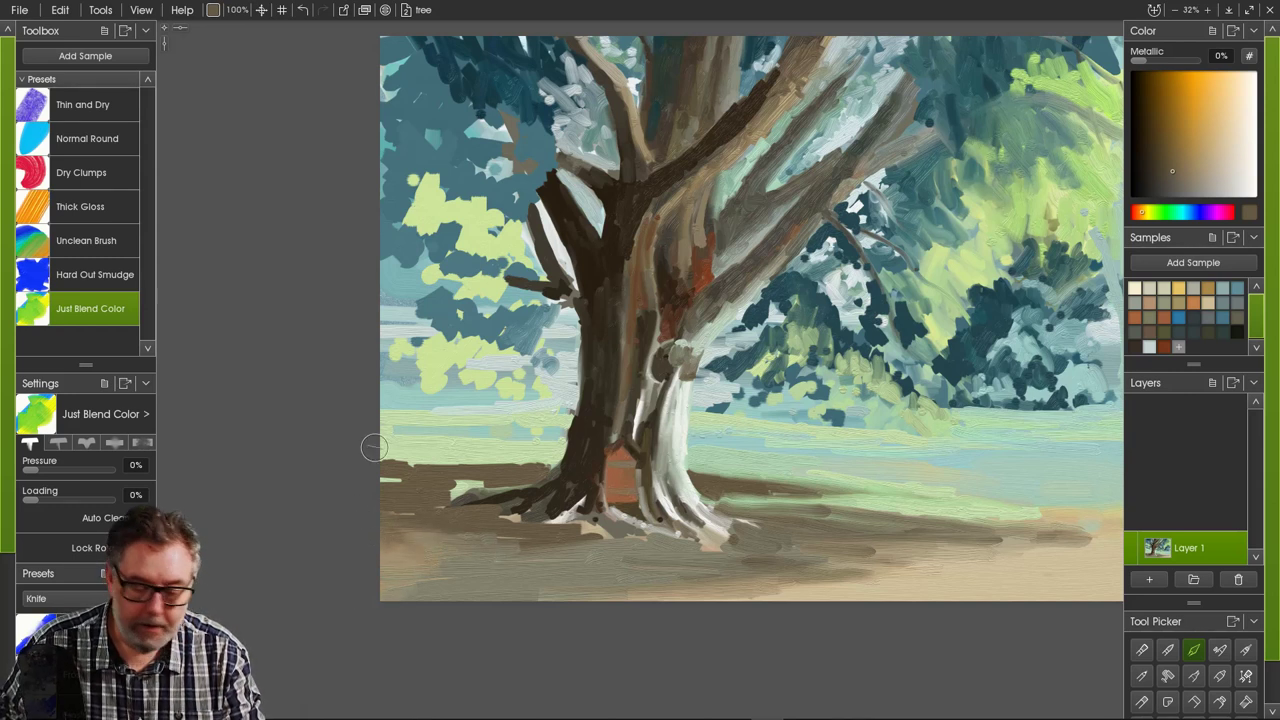
- Soften the upper edge of the ground shadow against the grass, left of the trunk and right of the roots
left_click_drag(458, 473, 350, 469)
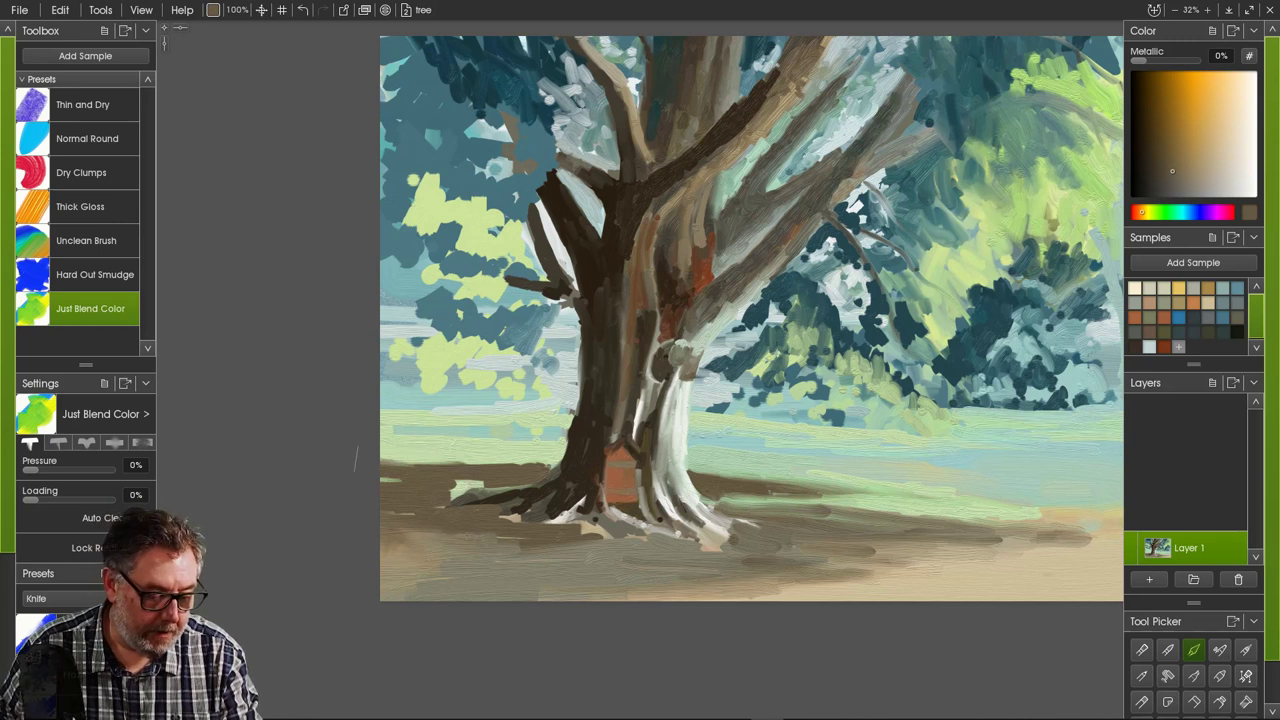
left_click_drag(462, 466, 384, 472)
left_click_drag(514, 464, 430, 471)
left_click_drag(510, 467, 442, 467)
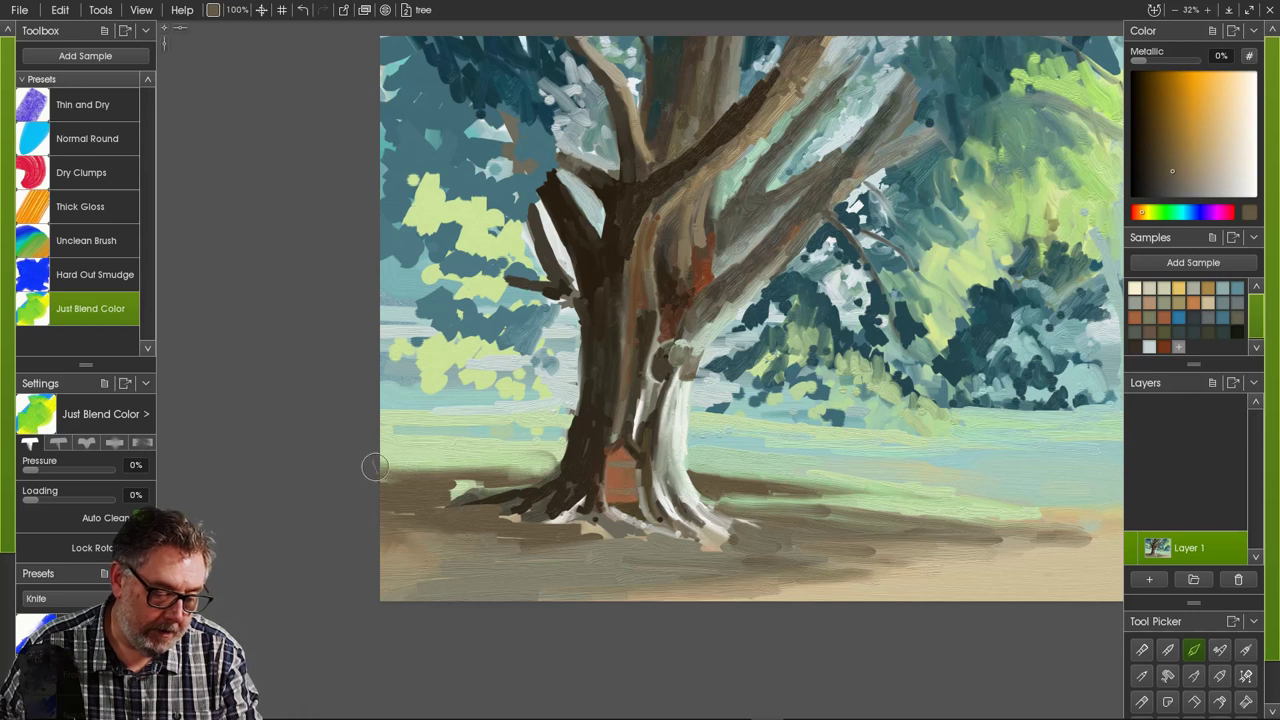
left_click_drag(533, 461, 356, 467)
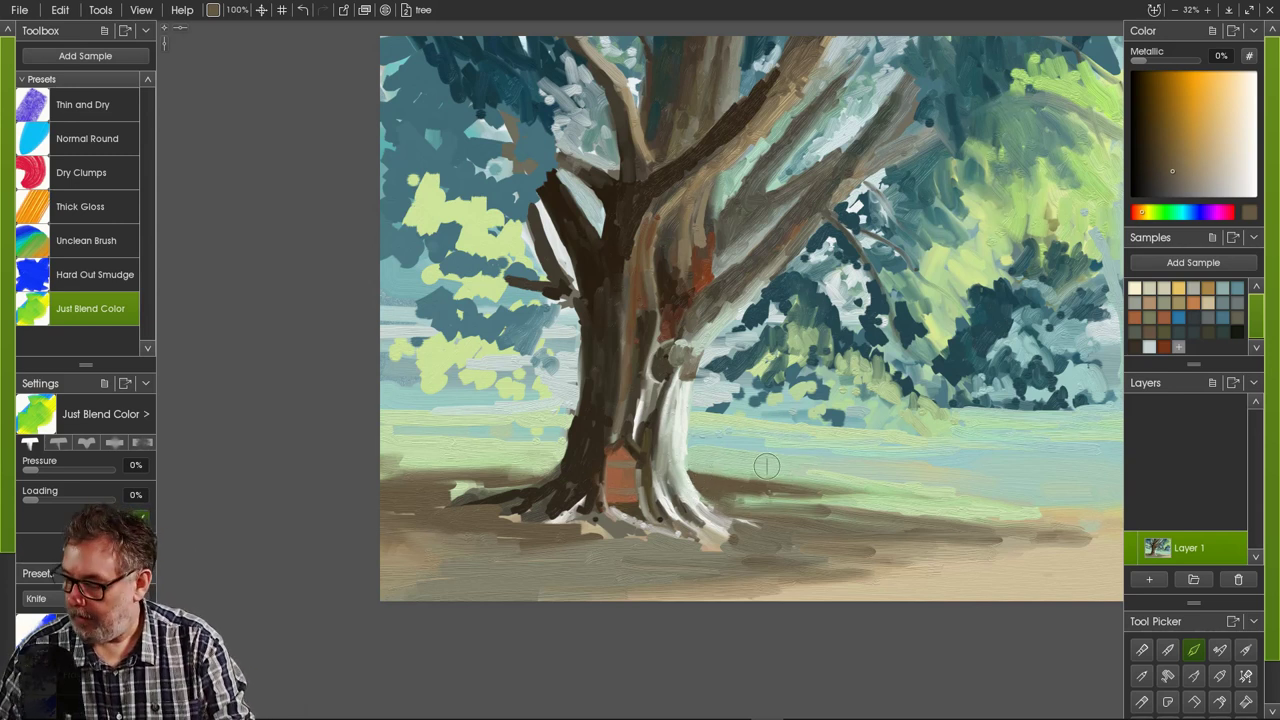
left_click_drag(742, 479, 922, 489)
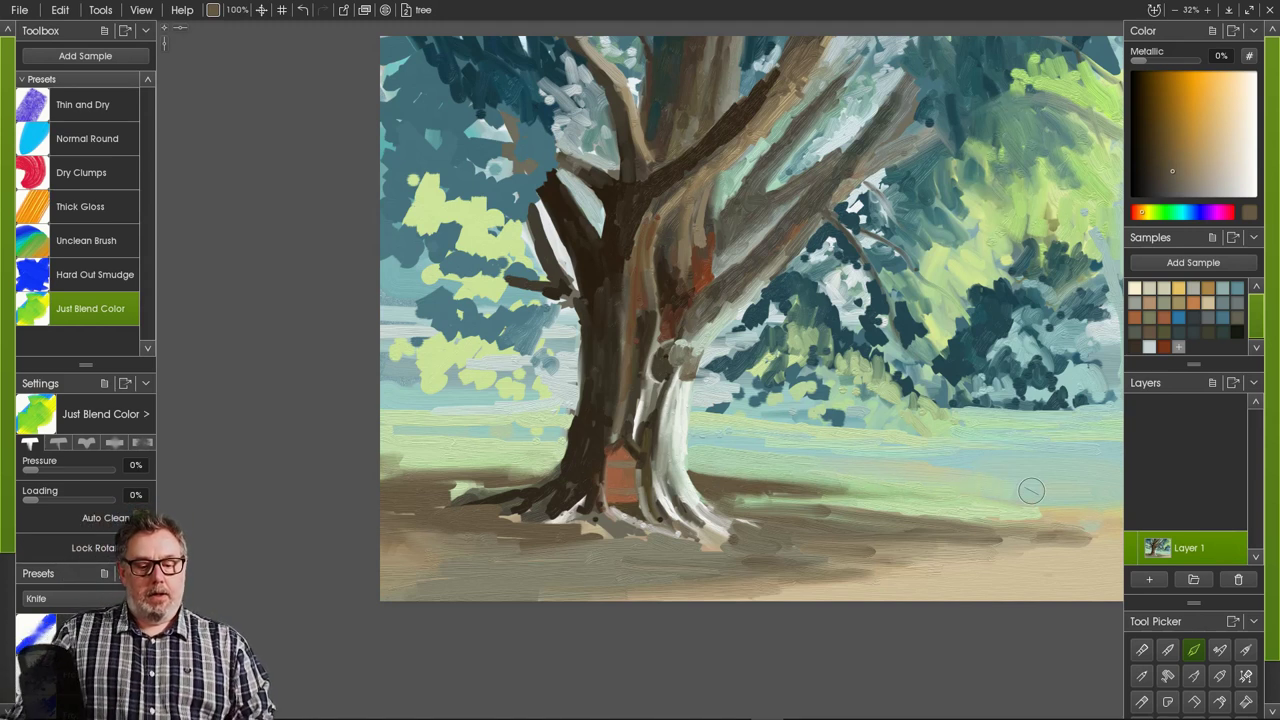
- Sample a dark blue from the foliage and blend the leaf clusters right of the trunk into softer masses
left_click(784, 322, "alt")
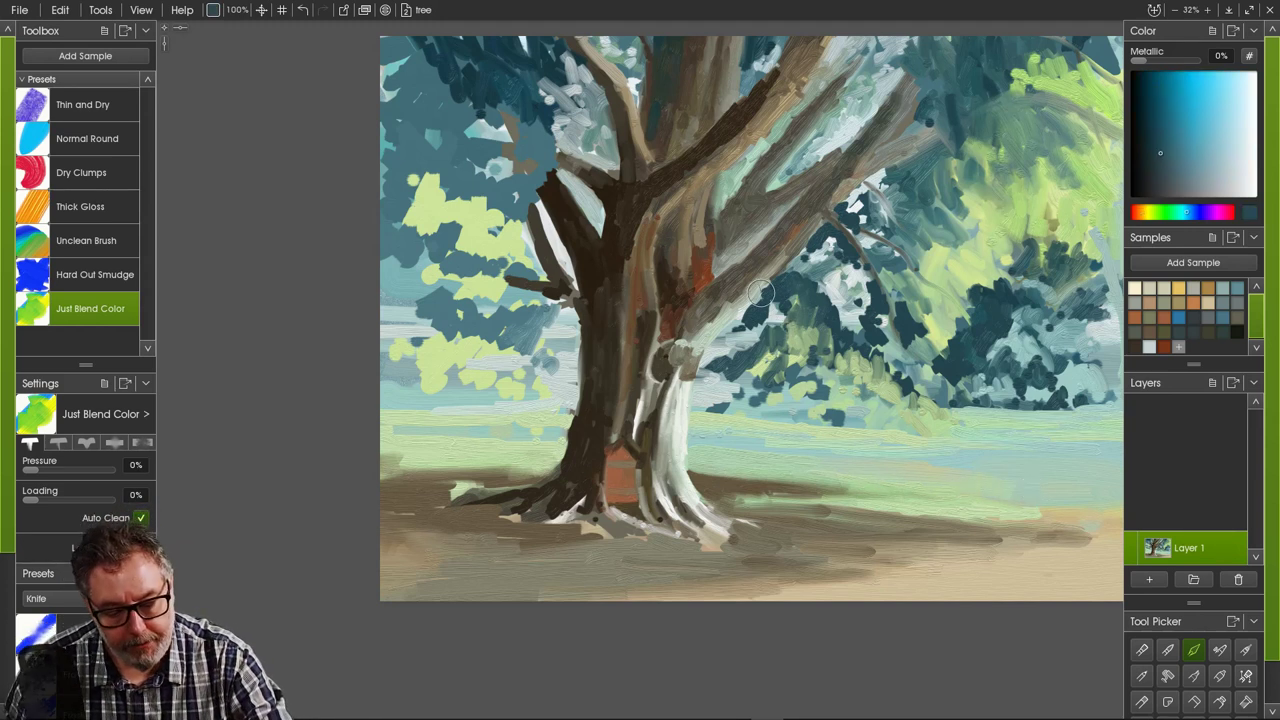
mouse_move(766, 326)
left_mouse_down()
mouse_move(756, 332)
mouse_move(783, 353)
mouse_move(760, 355)
mouse_move(752, 322)
mouse_move(740, 362)
mouse_move(775, 382)
left_mouse_up()
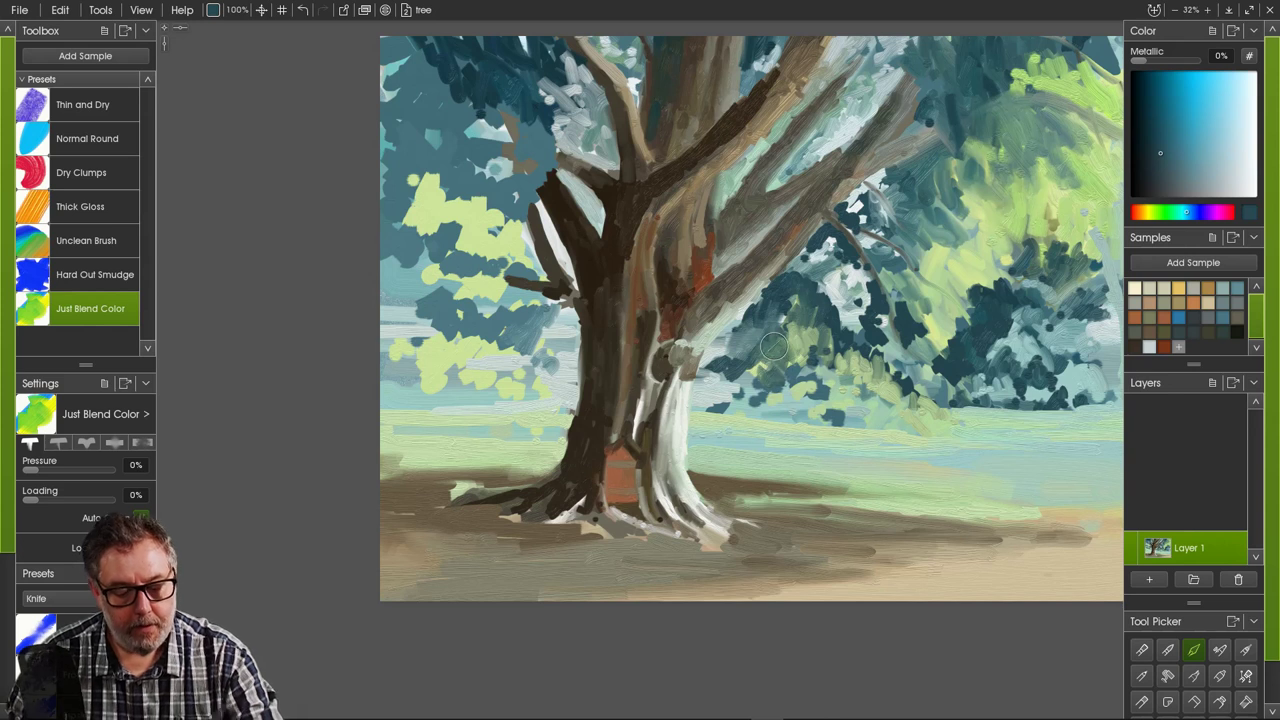
mouse_move(836, 343)
left_mouse_down()
mouse_move(842, 366)
mouse_move(844, 343)
mouse_move(845, 360)
mouse_move(880, 360)
mouse_move(895, 390)
mouse_move(843, 374)
left_mouse_up()
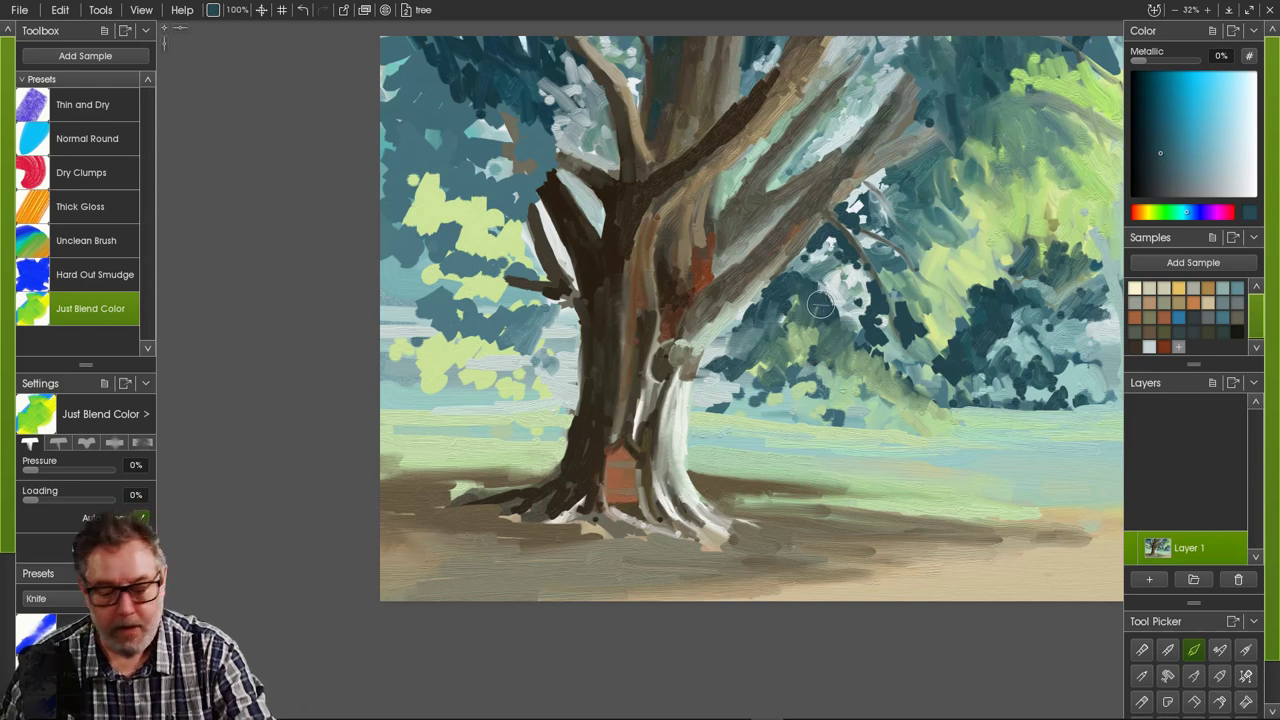
left_click_drag(799, 281, 805, 275)
mouse_move(964, 322)
left_mouse_down()
mouse_move(972, 332)
mouse_move(950, 338)
mouse_move(924, 272)
mouse_move(930, 240)
mouse_move(958, 250)
mouse_move(950, 203)
mouse_move(964, 220)
mouse_move(995, 169)
mouse_move(946, 180)
left_mouse_up()
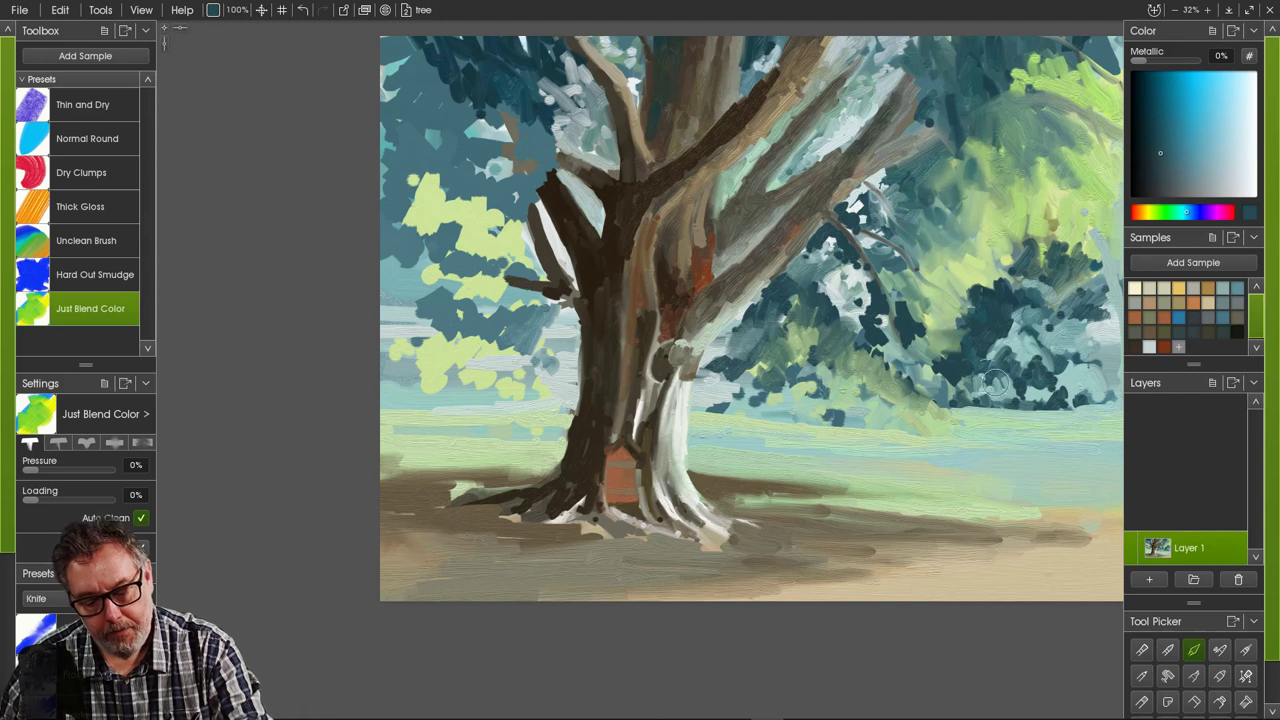
mouse_move(968, 315)
left_mouse_down()
mouse_move(950, 320)
mouse_move(962, 333)
mouse_move(964, 303)
mouse_move(966, 345)
left_mouse_up()
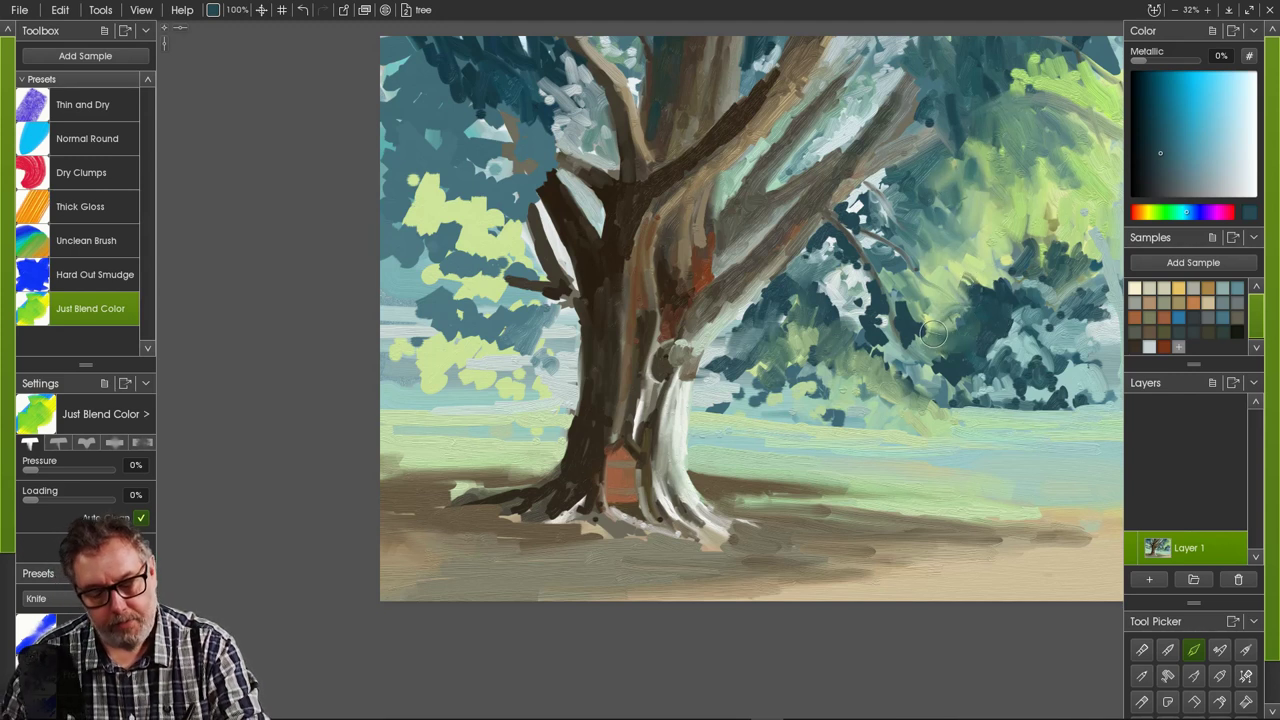
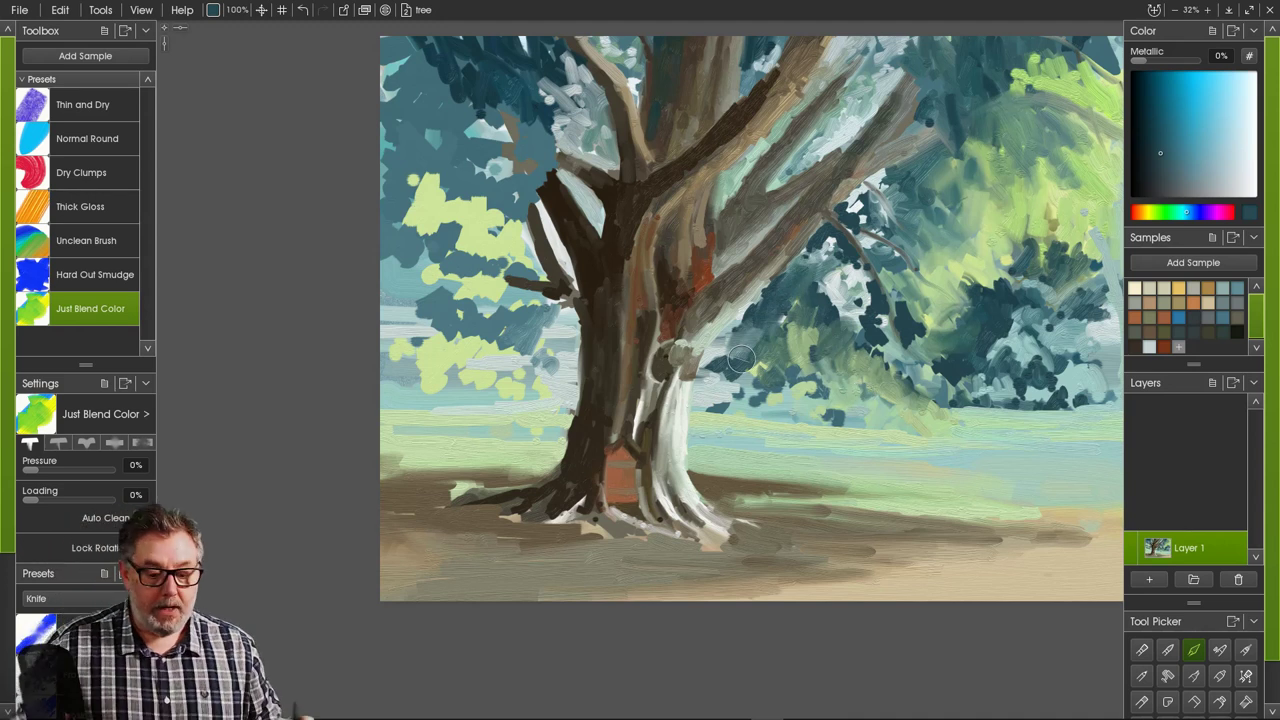
- Using the Thick Gloss preset with Insta-Dry on, dab sampled dark blue leaves along the lower edge of the foliage right of the trunk
left_click(84, 207)
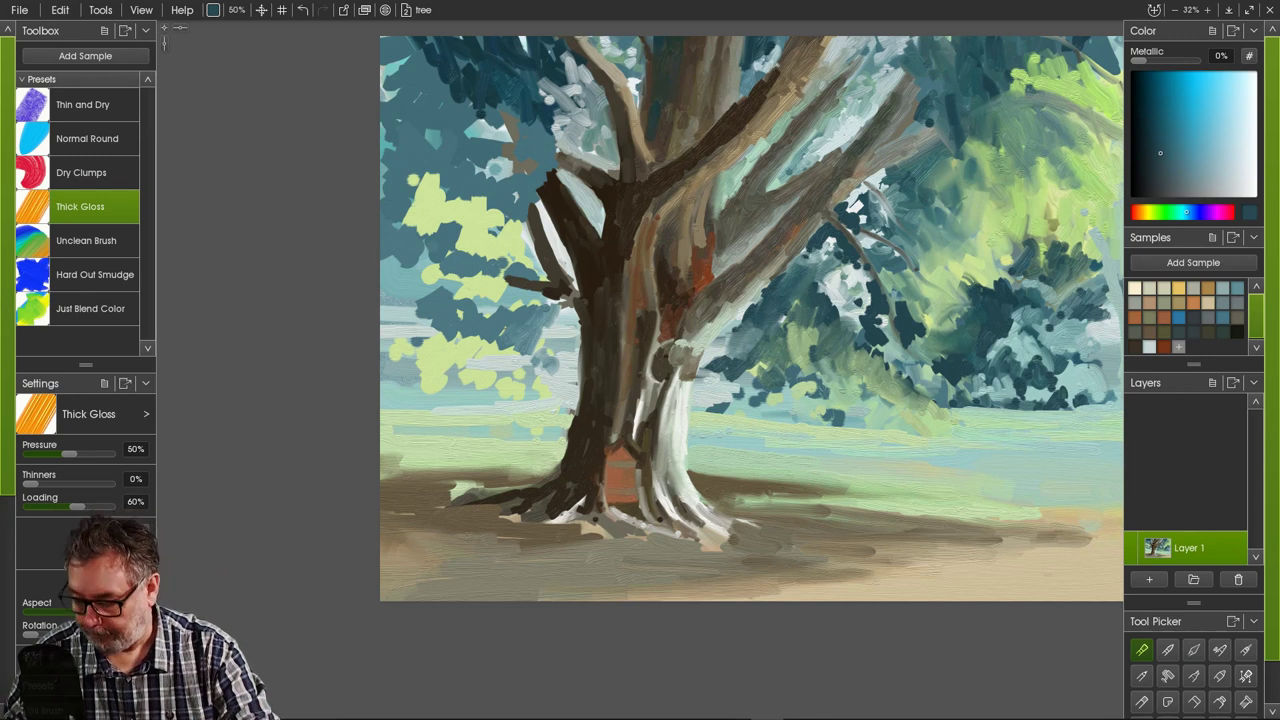
left_click(812, 345, "alt")
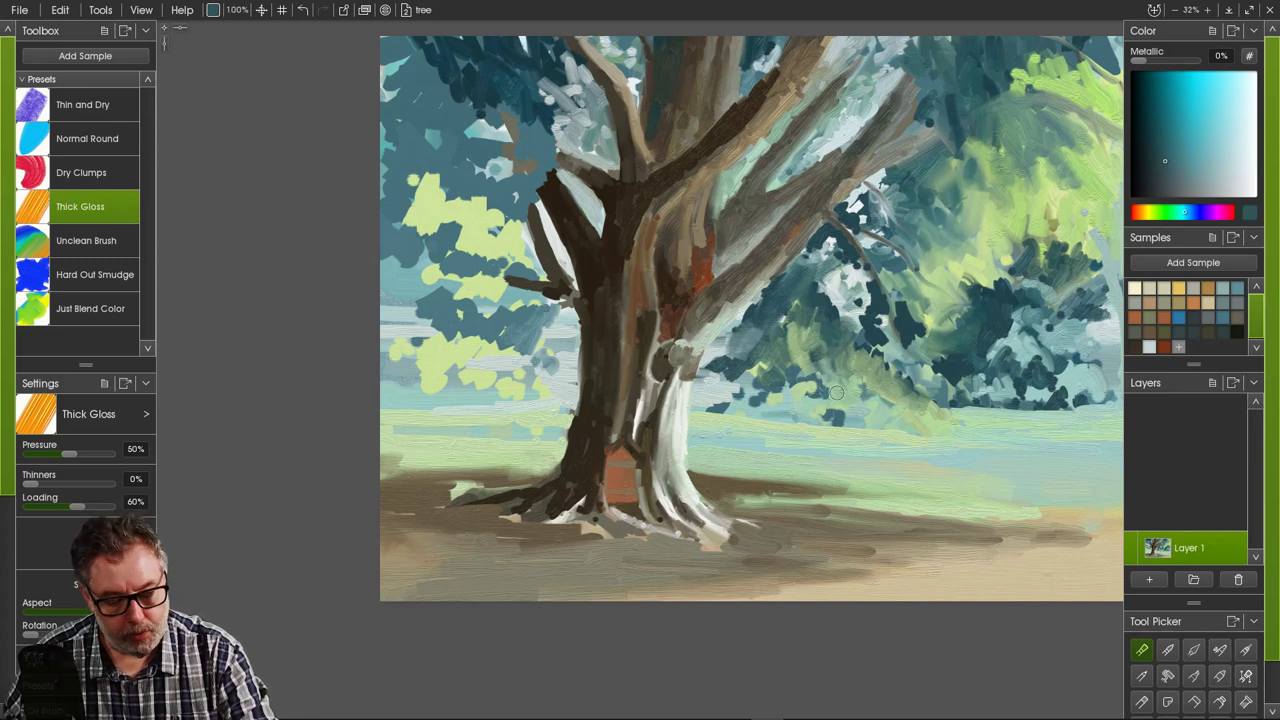
left_click(138, 532)
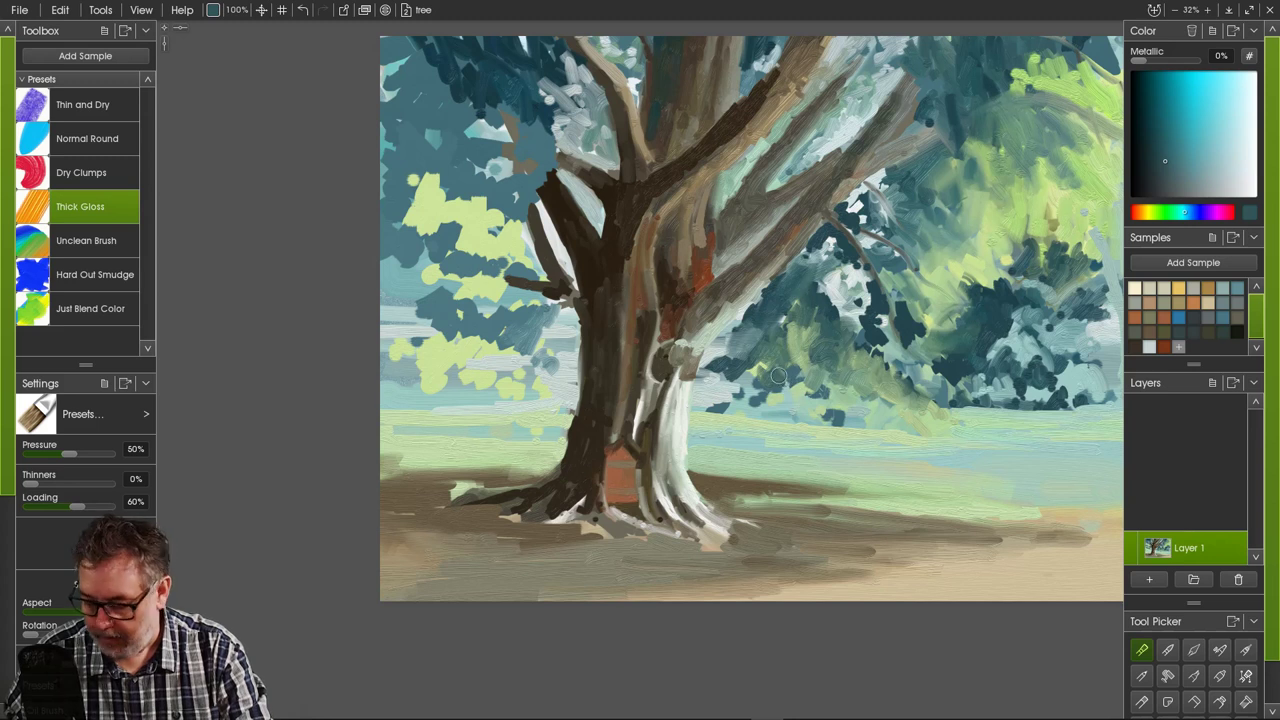
left_click(768, 344, "alt")
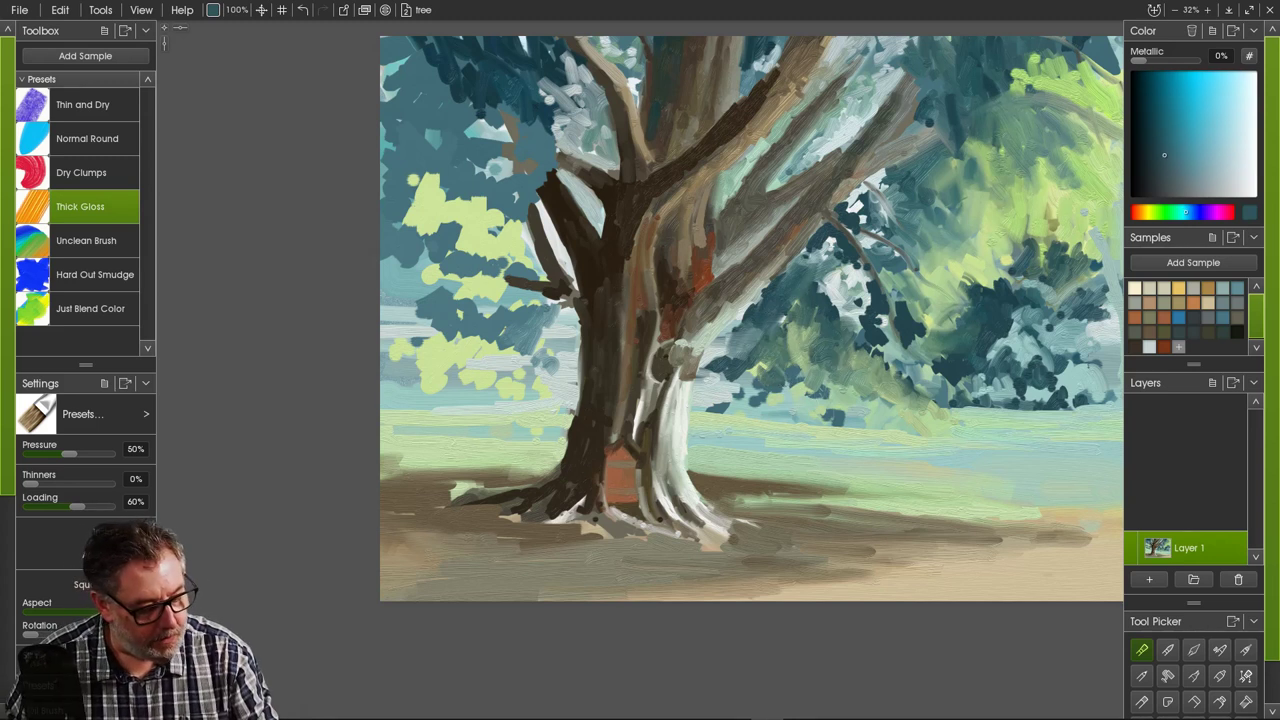
mouse_move(842, 345)
left_mouse_down()
mouse_move(878, 414)
mouse_move(831, 478)
mouse_move(827, 430)
mouse_move(857, 472)
mouse_move(879, 401)
mouse_move(892, 428)
mouse_move(914, 415)
mouse_move(927, 438)
mouse_move(957, 432)
mouse_move(919, 428)
mouse_move(893, 398)
mouse_move(868, 415)
mouse_move(850, 384)
mouse_move(810, 426)
mouse_move(817, 387)
mouse_move(824, 406)
mouse_move(813, 415)
mouse_move(806, 377)
mouse_move(797, 392)
mouse_move(801, 367)
mouse_move(776, 426)
mouse_move(742, 397)
mouse_move(760, 366)
mouse_move(780, 422)
mouse_move(785, 396)
mouse_move(764, 430)
mouse_move(758, 398)
mouse_move(740, 424)
left_mouse_up()
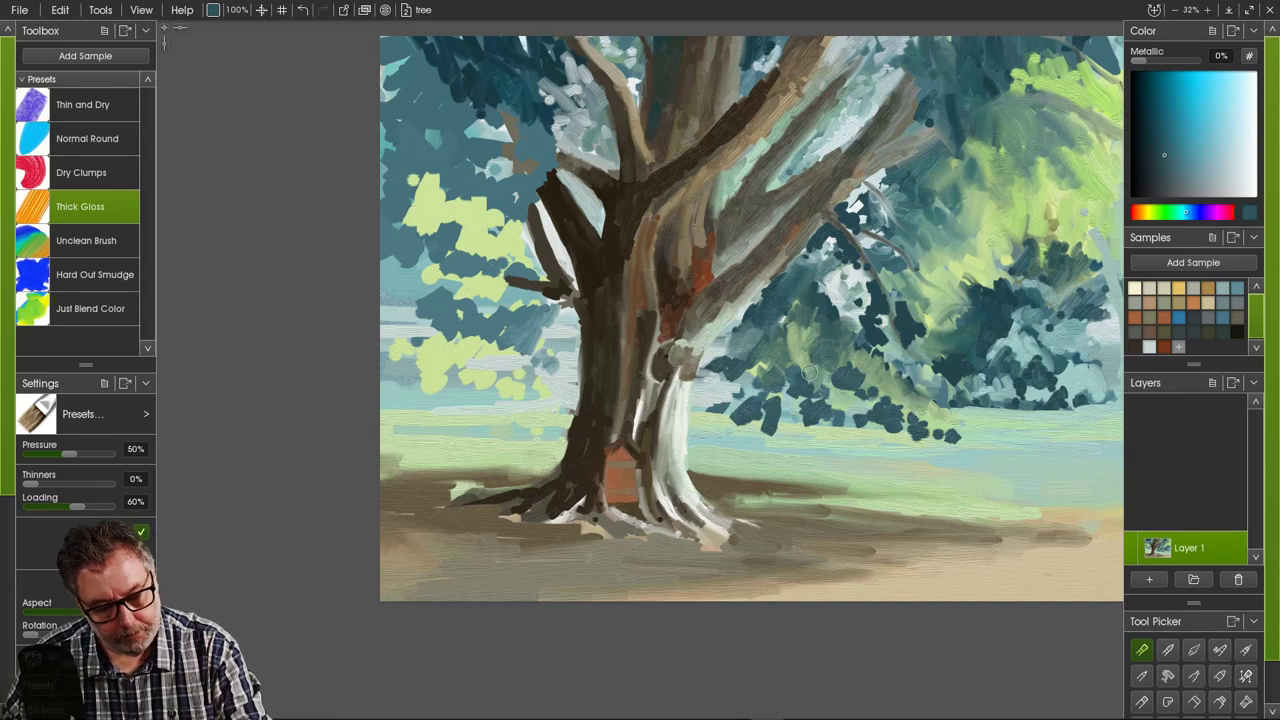
- Dab sampled grey-green and pale green leaves over the low foliage right of the trunk
left_click(842, 390, "alt")
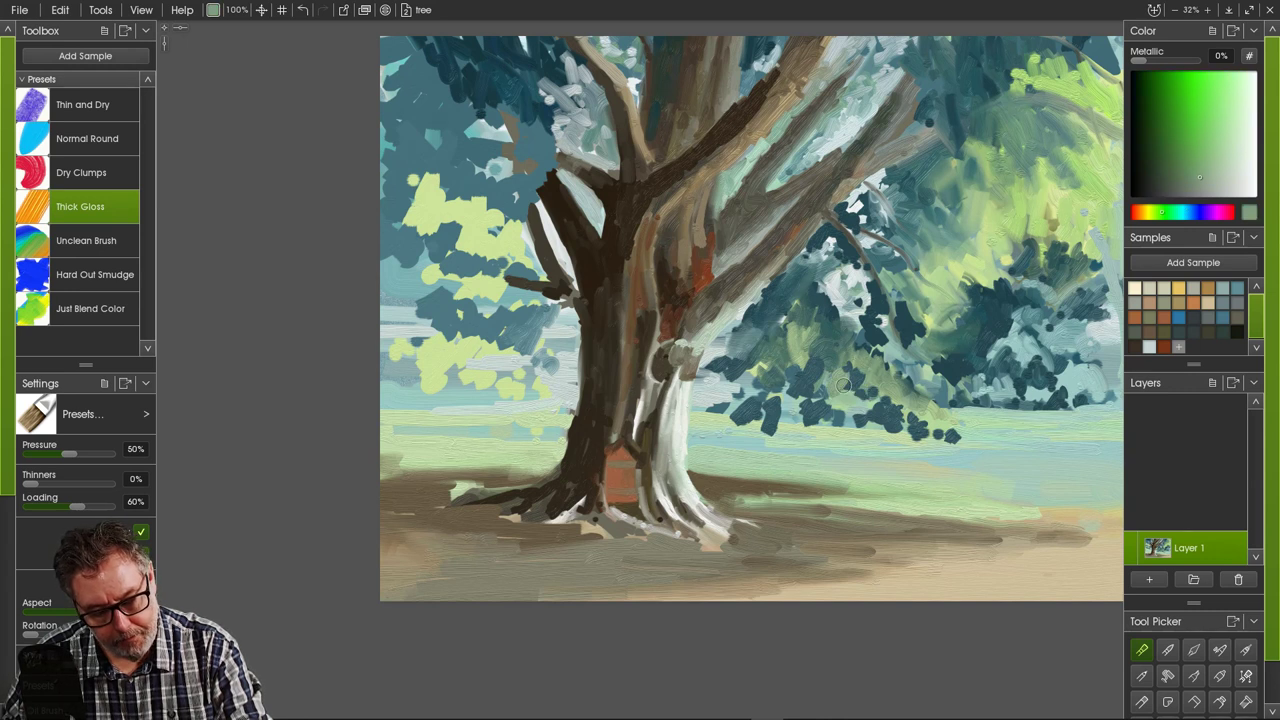
mouse_move(876, 412)
left_mouse_down()
mouse_move(916, 439)
mouse_move(914, 405)
mouse_move(938, 438)
mouse_move(967, 446)
left_mouse_up()
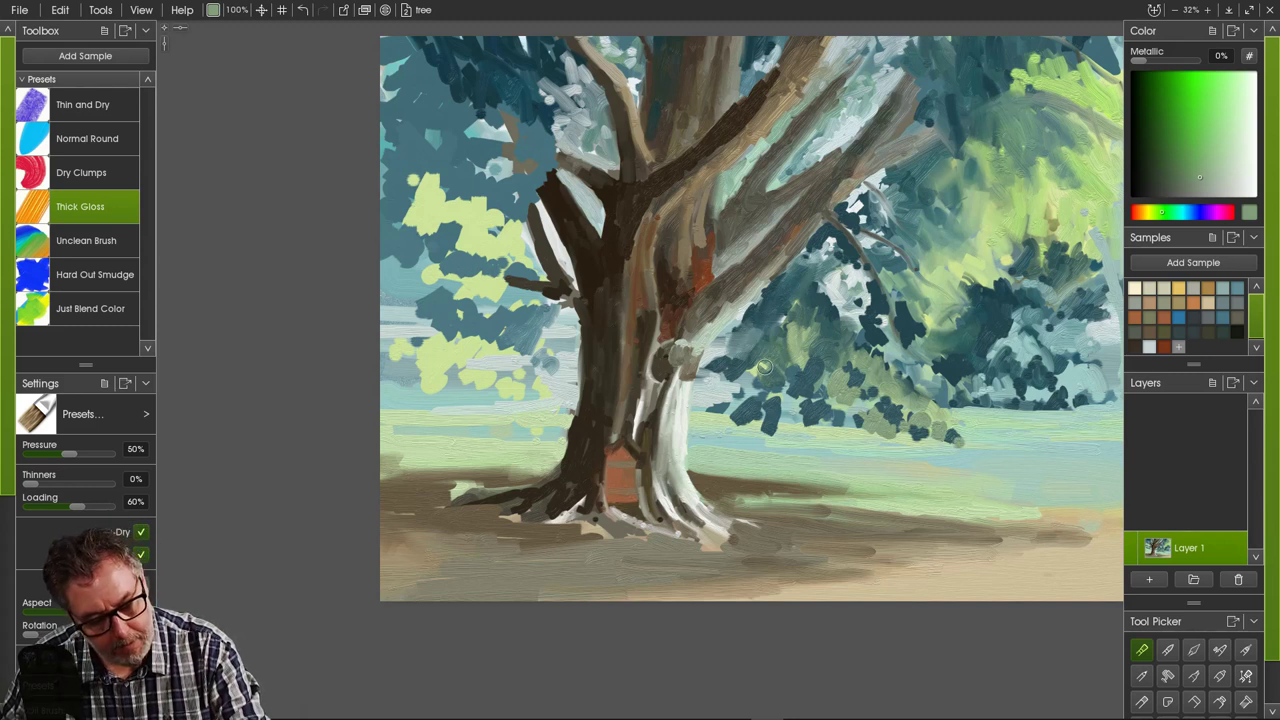
mouse_move(763, 377)
left_mouse_down()
mouse_move(714, 404)
mouse_move(778, 362)
mouse_move(795, 375)
mouse_move(819, 345)
mouse_move(835, 348)
mouse_move(833, 402)
mouse_move(771, 427)
mouse_move(798, 381)
mouse_move(782, 404)
mouse_move(783, 380)
mouse_move(782, 414)
left_mouse_up()
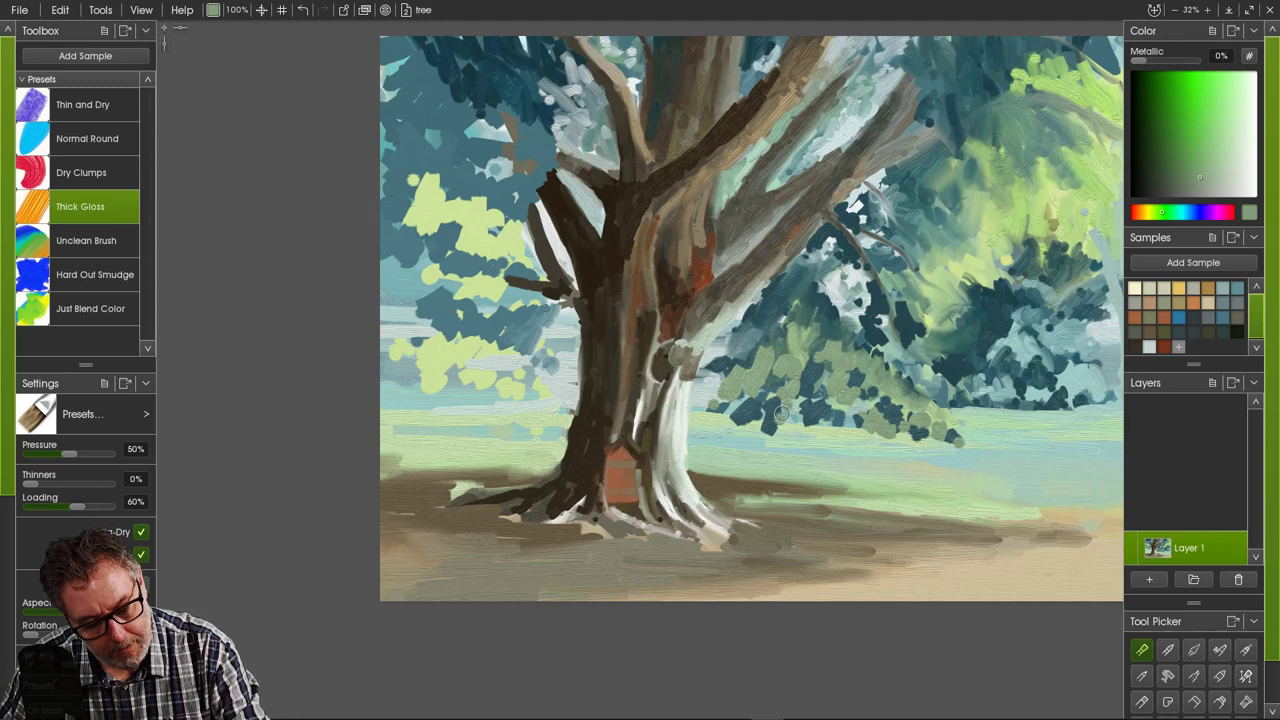
left_click(723, 455, "alt")
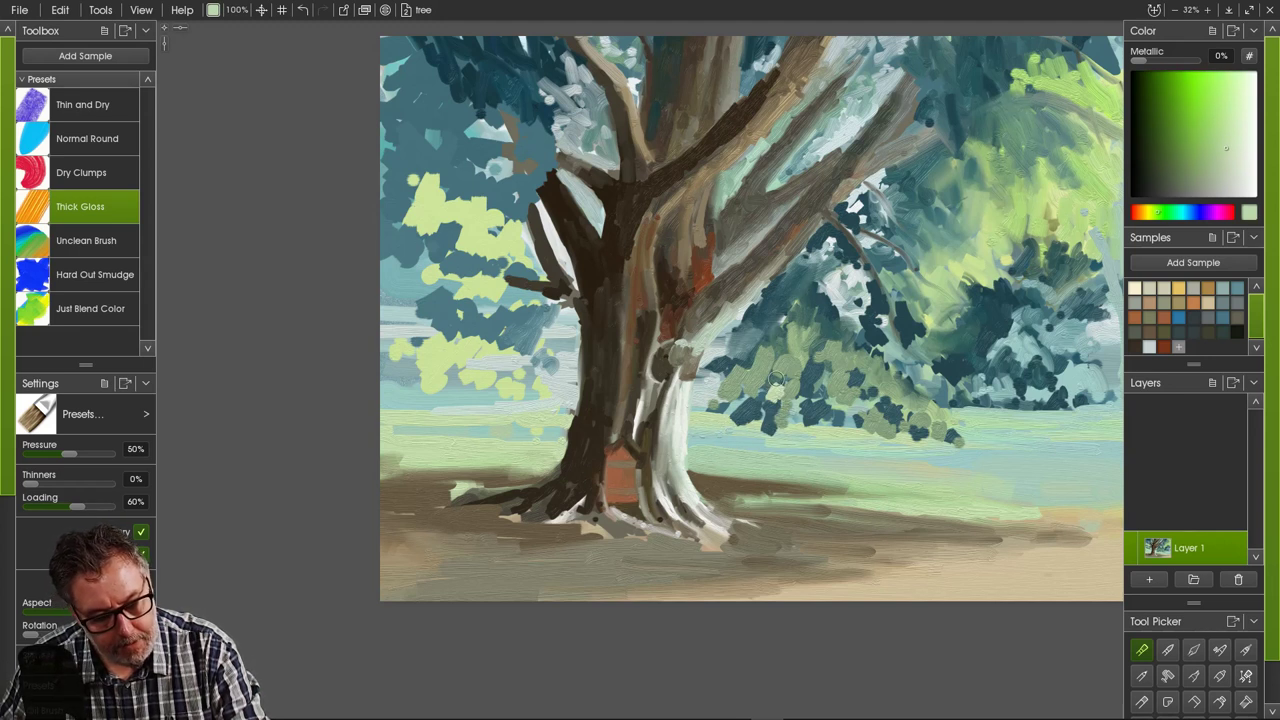
mouse_move(776, 381)
left_mouse_down()
mouse_move(729, 411)
mouse_move(770, 372)
mouse_move(750, 372)
mouse_move(800, 407)
mouse_move(843, 395)
mouse_move(912, 410)
left_mouse_up()
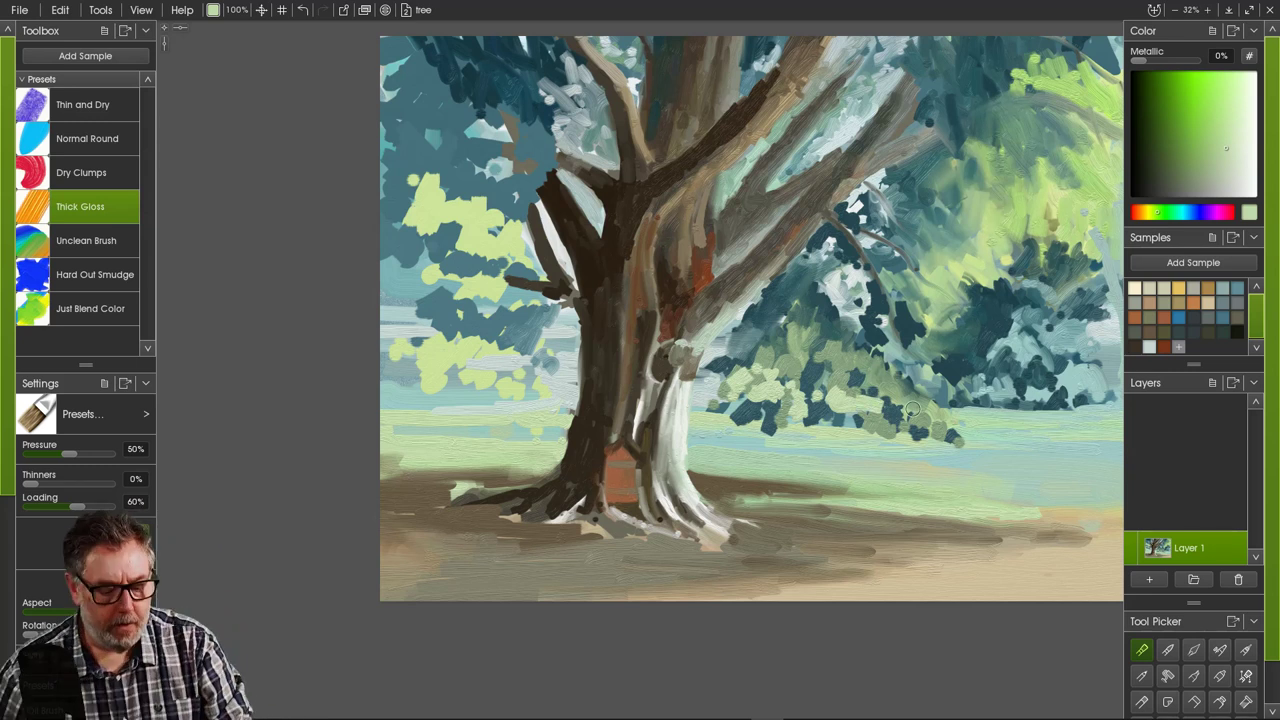
- Sample a pale grey and paint background gaps between the low leaves and along the horizon to their right
left_click(707, 424, "alt")
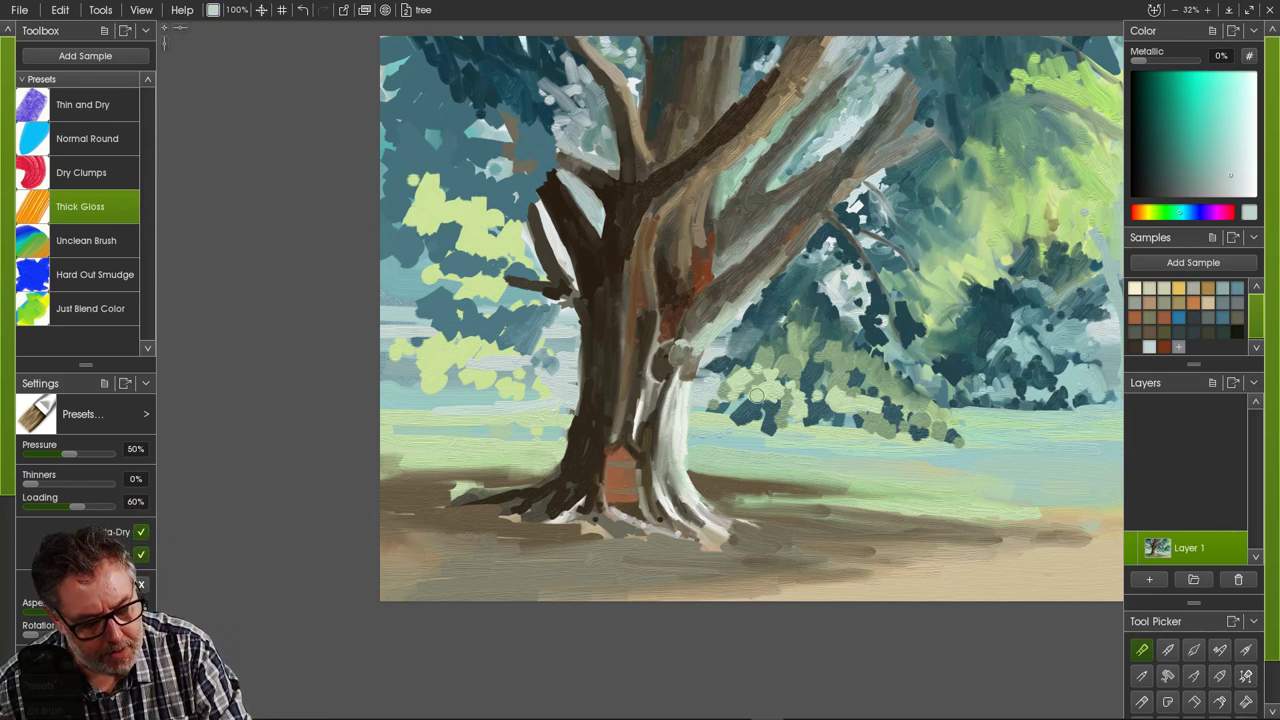
left_click_drag(761, 394, 780, 391)
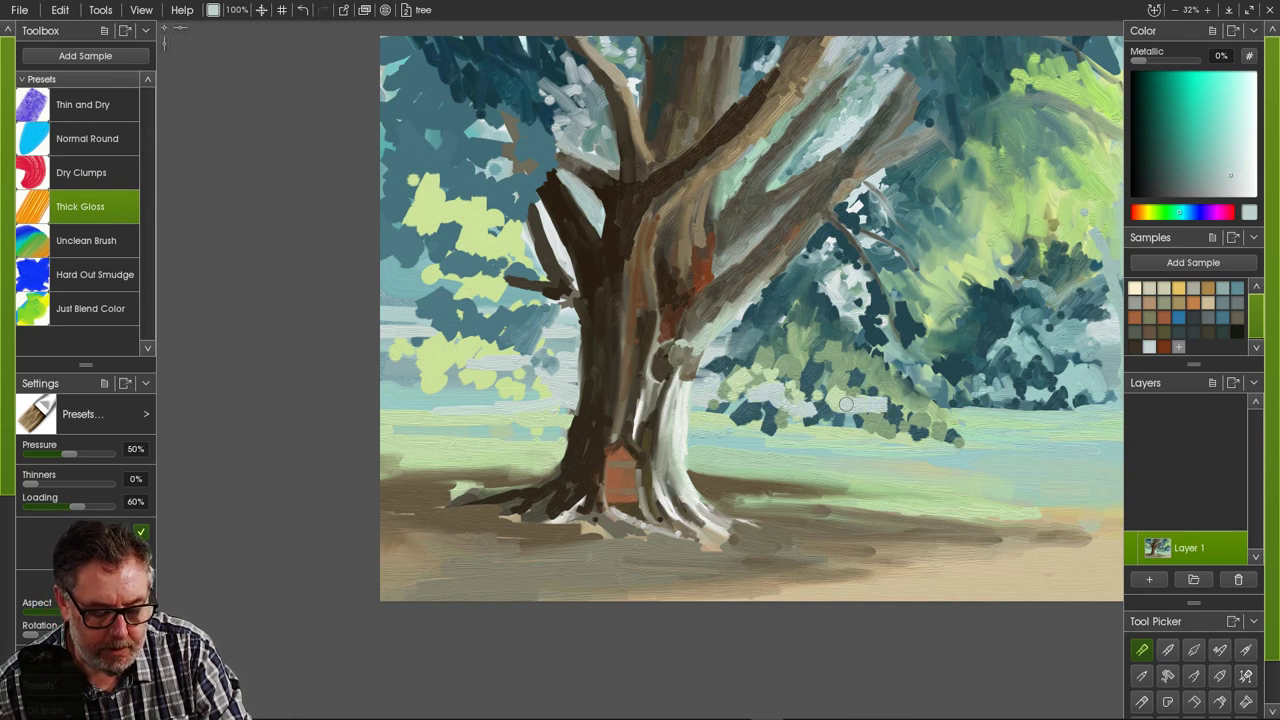
mouse_move(948, 409)
left_mouse_down()
mouse_move(994, 409)
mouse_move(930, 406)
mouse_move(1029, 412)
mouse_move(974, 407)
left_mouse_up()
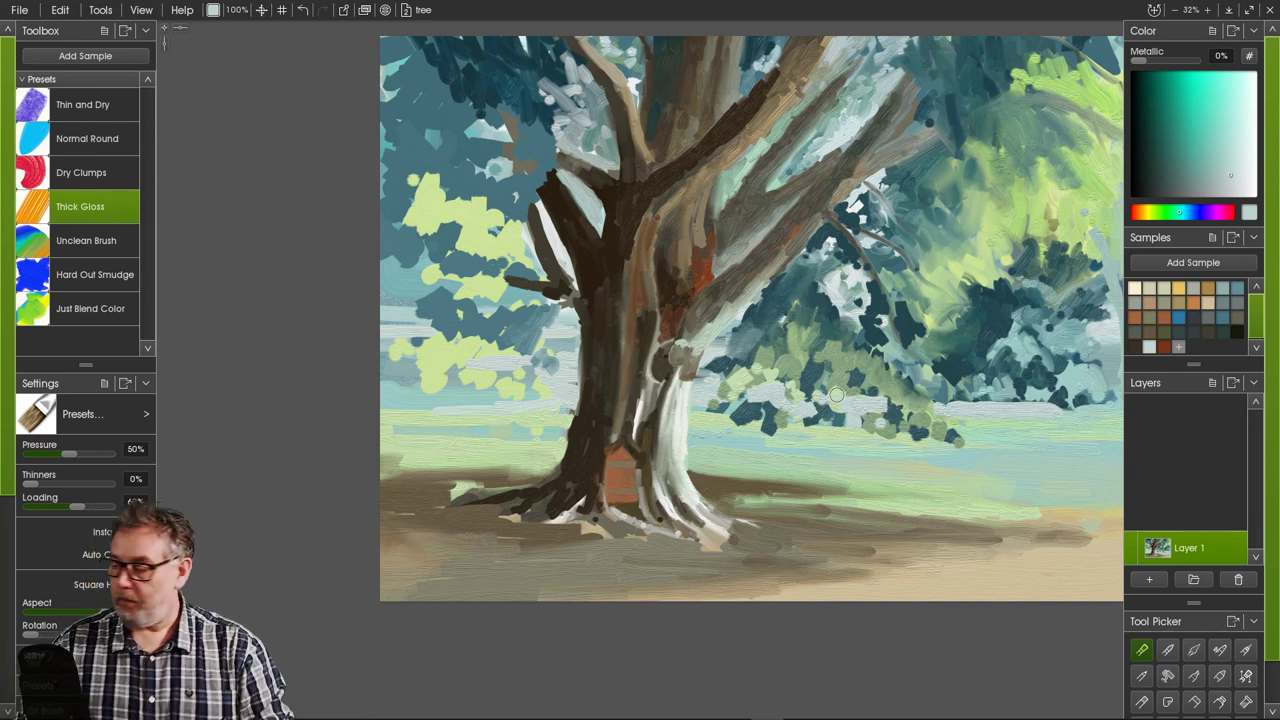
- Sample a muted dark blue and dab leaves over the low foliage beside the trunk and along its lower fringe
left_click(745, 411, "alt")
left_click(753, 411)
left_click(755, 394)
left_click(737, 401)
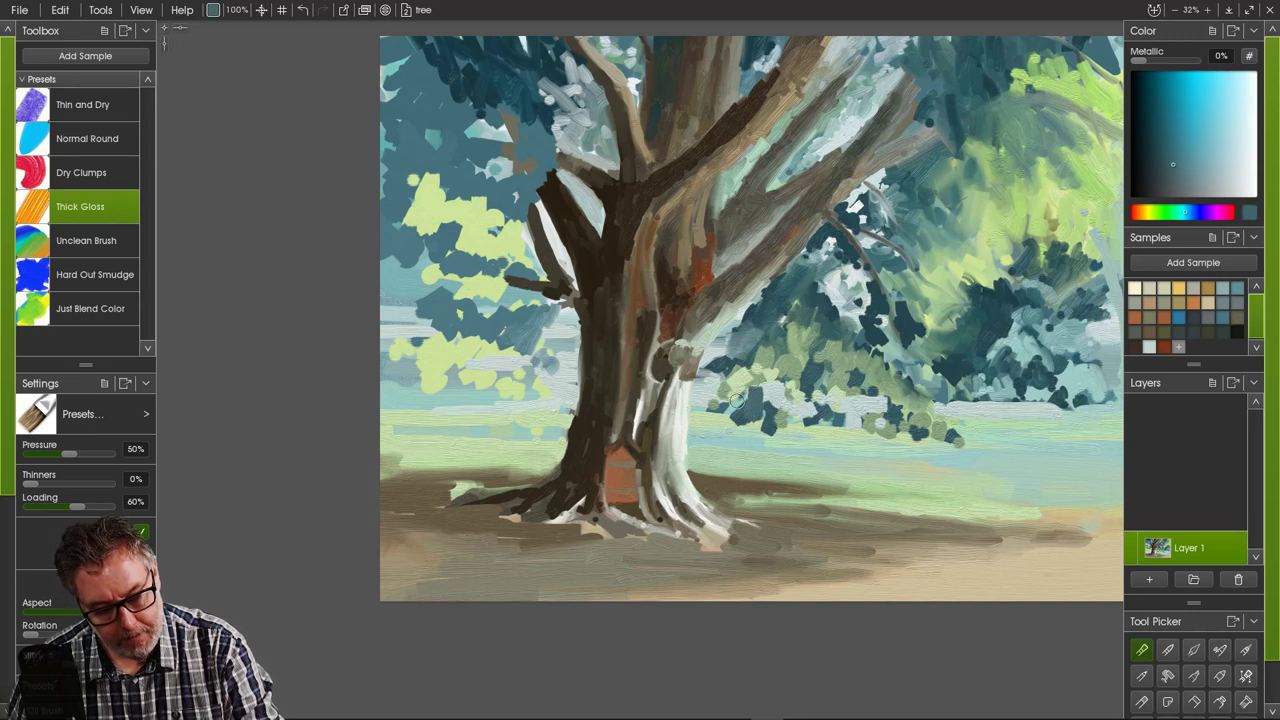
left_click(740, 386)
left_click(732, 400)
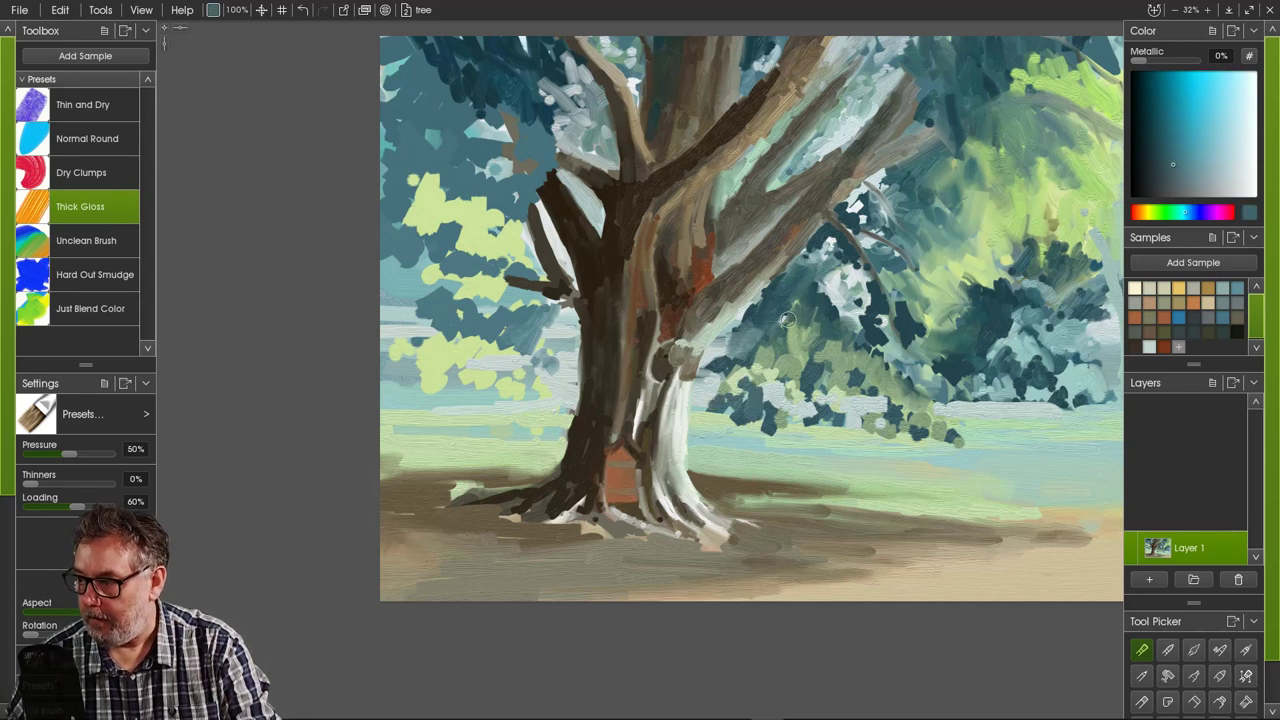
mouse_move(778, 418)
left_mouse_down()
mouse_move(781, 370)
mouse_move(815, 431)
mouse_move(828, 380)
mouse_move(845, 402)
mouse_move(853, 381)
mouse_move(861, 414)
mouse_move(837, 368)
mouse_move(856, 421)
mouse_move(919, 313)
mouse_move(909, 293)
mouse_move(835, 404)
mouse_move(851, 390)
mouse_move(845, 365)
mouse_move(917, 410)
mouse_move(888, 422)
left_mouse_up()
- Dab sampled light green highlights on the low right-hand foliage, and sampled dark blue leaves above them beneath the large branch
left_click(837, 367, "alt")
left_click(951, 276, "alt")
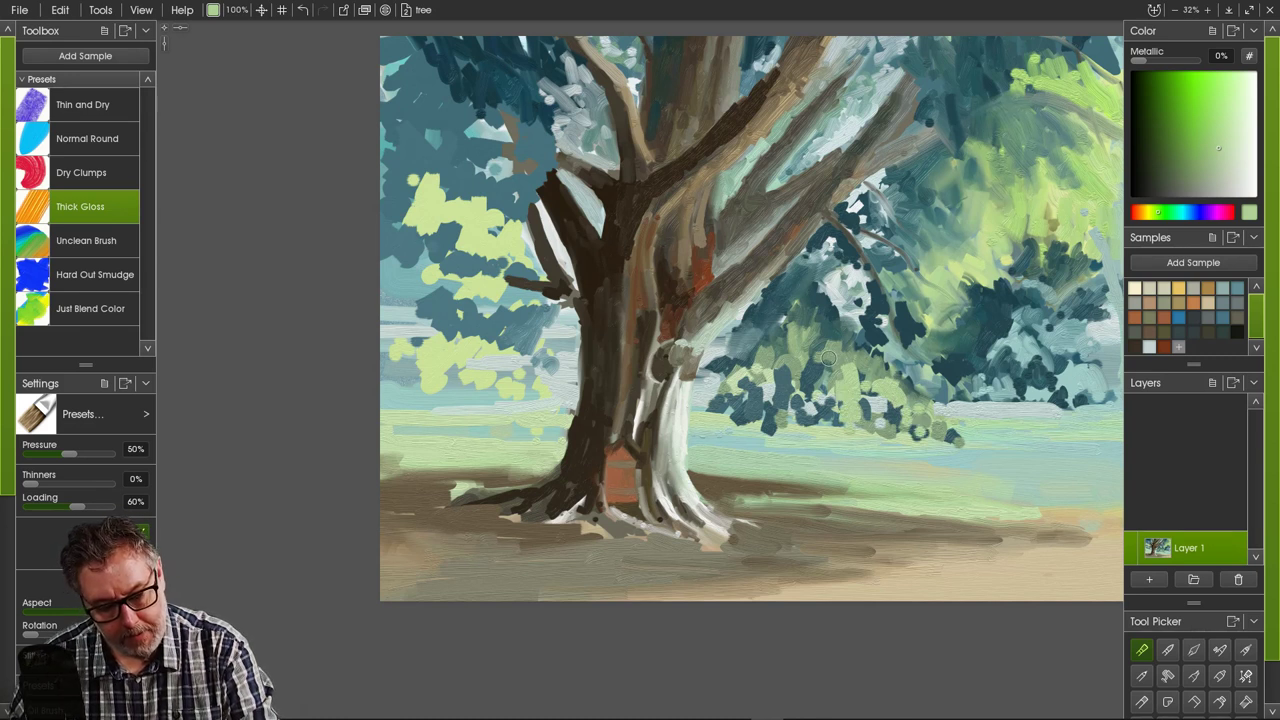
mouse_move(829, 360)
left_mouse_down()
mouse_move(837, 345)
mouse_move(862, 373)
mouse_move(828, 332)
mouse_move(875, 382)
left_mouse_up()
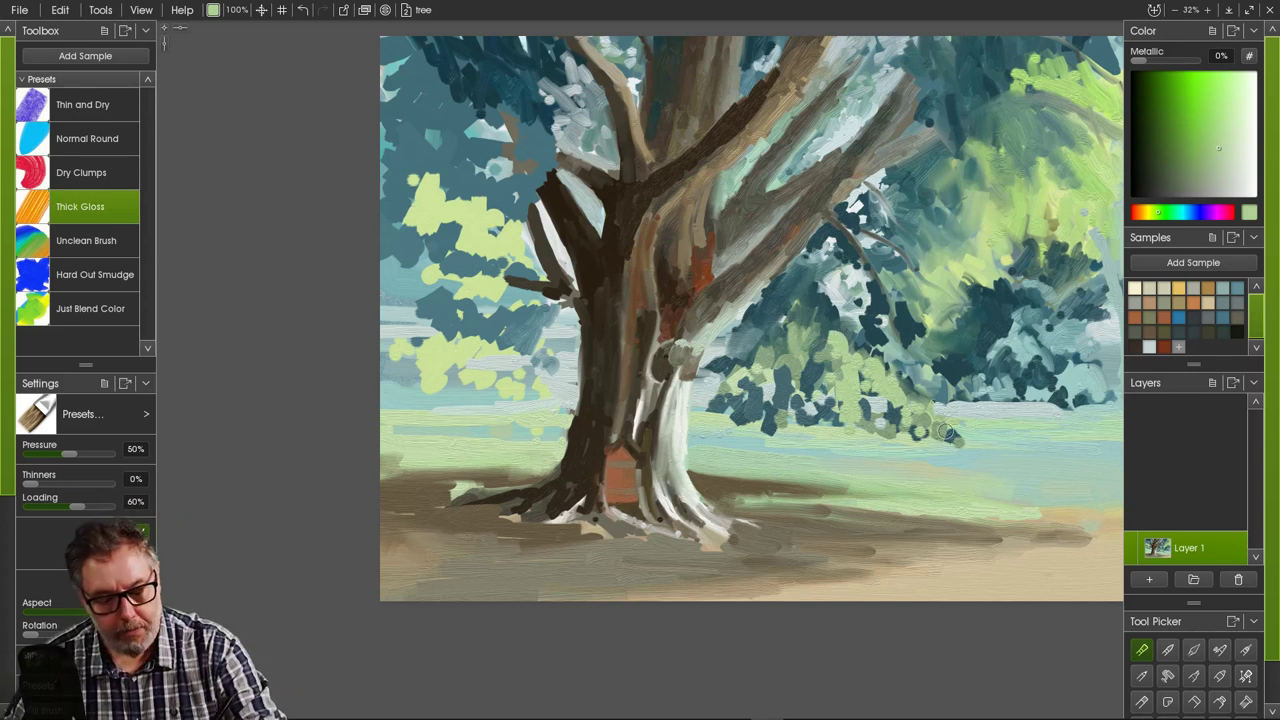
left_click(826, 350, "alt")
mouse_move(831, 324)
left_mouse_down()
mouse_move(877, 367)
mouse_move(869, 353)
mouse_move(868, 386)
mouse_move(848, 352)
mouse_move(817, 354)
mouse_move(761, 320)
mouse_move(784, 302)
mouse_move(796, 317)
mouse_move(787, 283)
left_mouse_up()
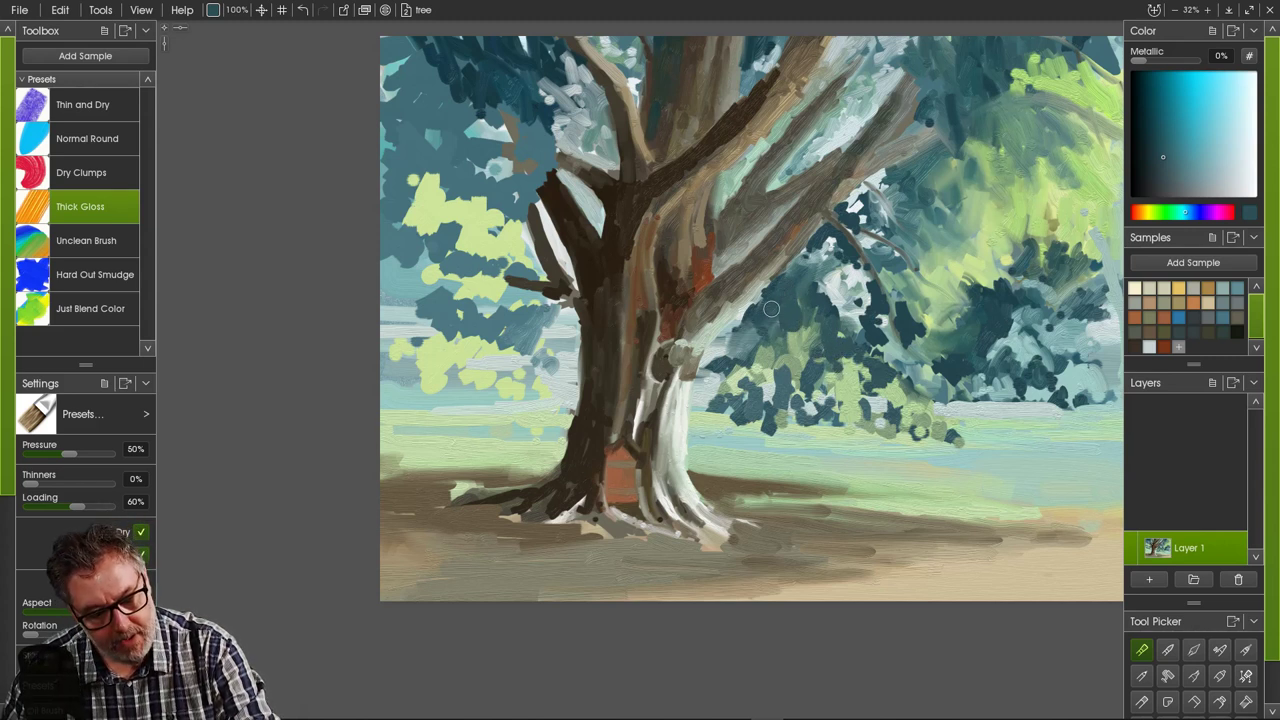
- Sample a near-white grey and dab sky holes through the dark foliage below and beyond the large right-hand branch
left_click(806, 268, "alt")
mouse_move(806, 268)
left_mouse_down()
mouse_move(798, 307)
mouse_move(780, 286)
mouse_move(796, 301)
mouse_move(804, 275)
mouse_move(822, 316)
mouse_move(836, 298)
mouse_move(829, 333)
left_mouse_up()
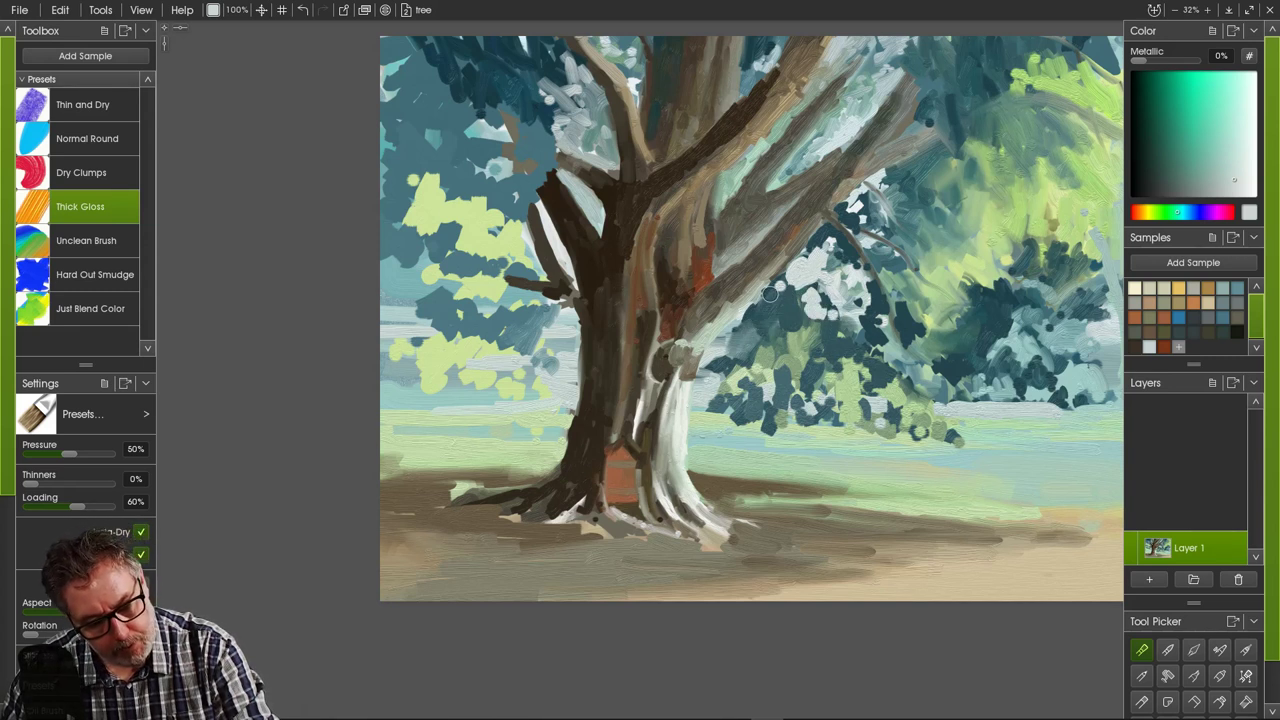
mouse_move(770, 293)
left_mouse_down()
mouse_move(780, 332)
mouse_move(757, 328)
mouse_move(789, 342)
mouse_move(743, 354)
left_mouse_up()
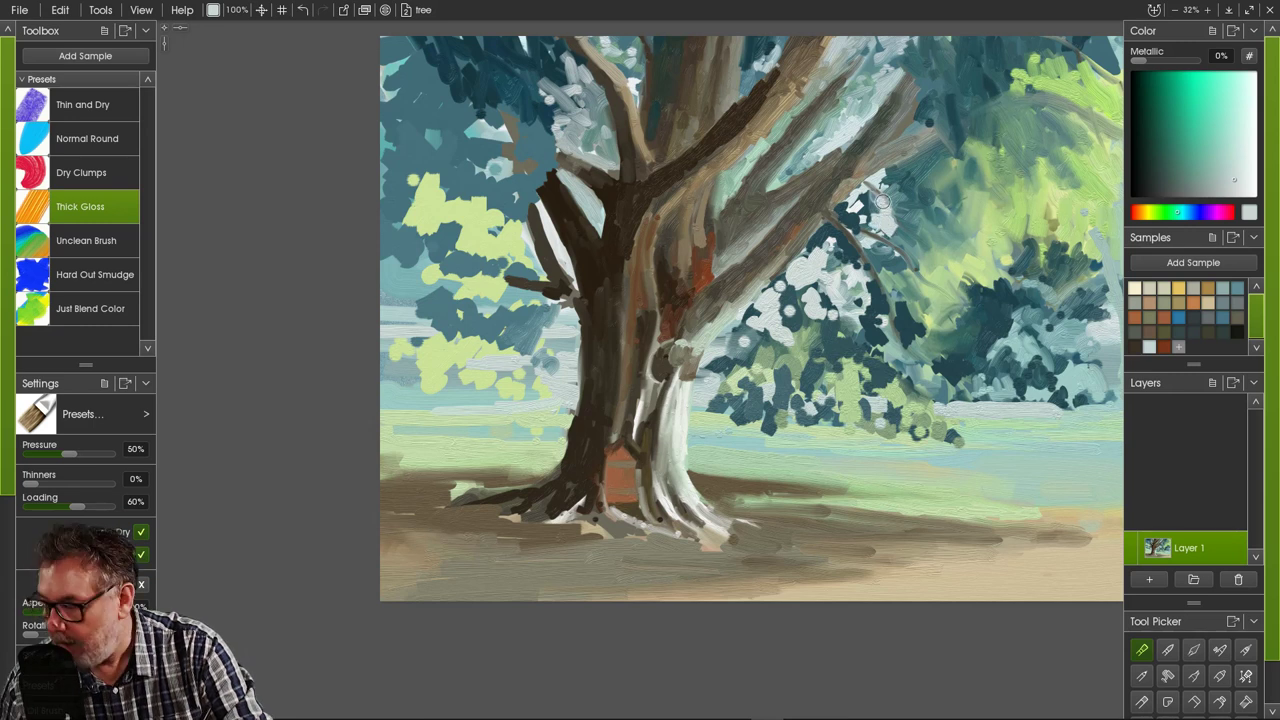
left_click(918, 162)
left_click(932, 157)
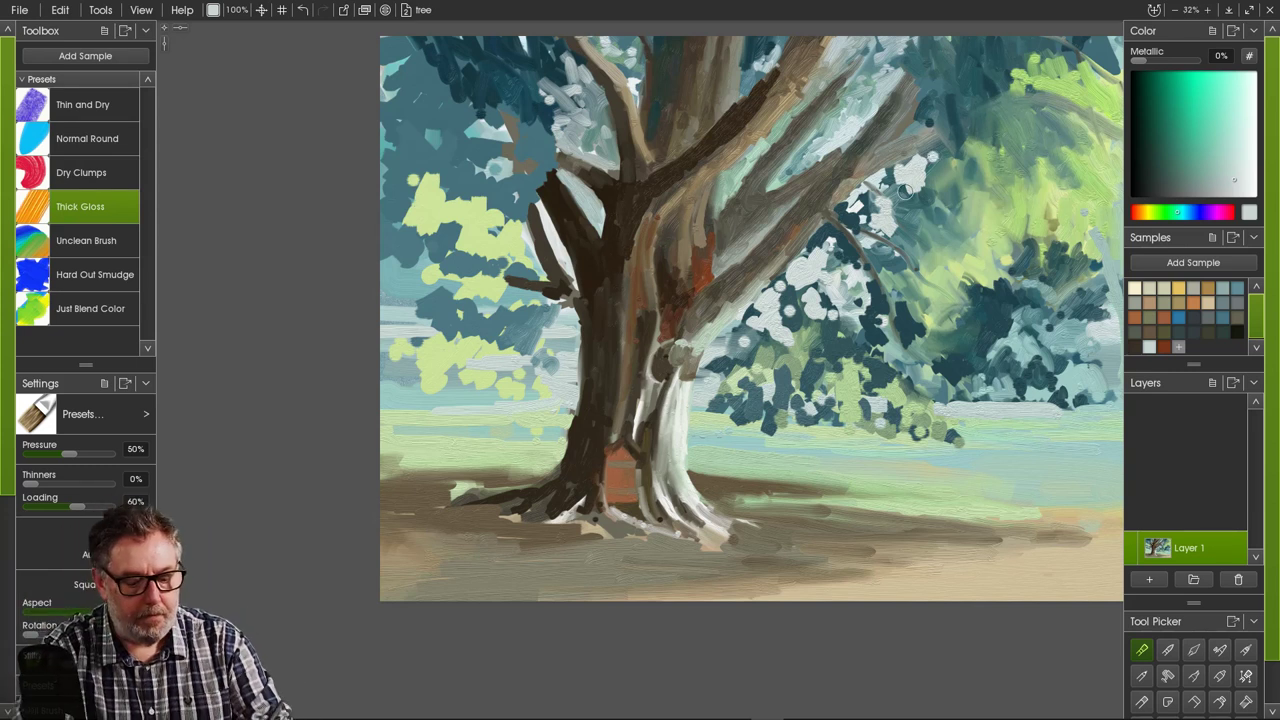
- Sample a dark blue from the upper-left canopy and dab leaves across it, down toward the small left-hand branches
left_click(543, 209)
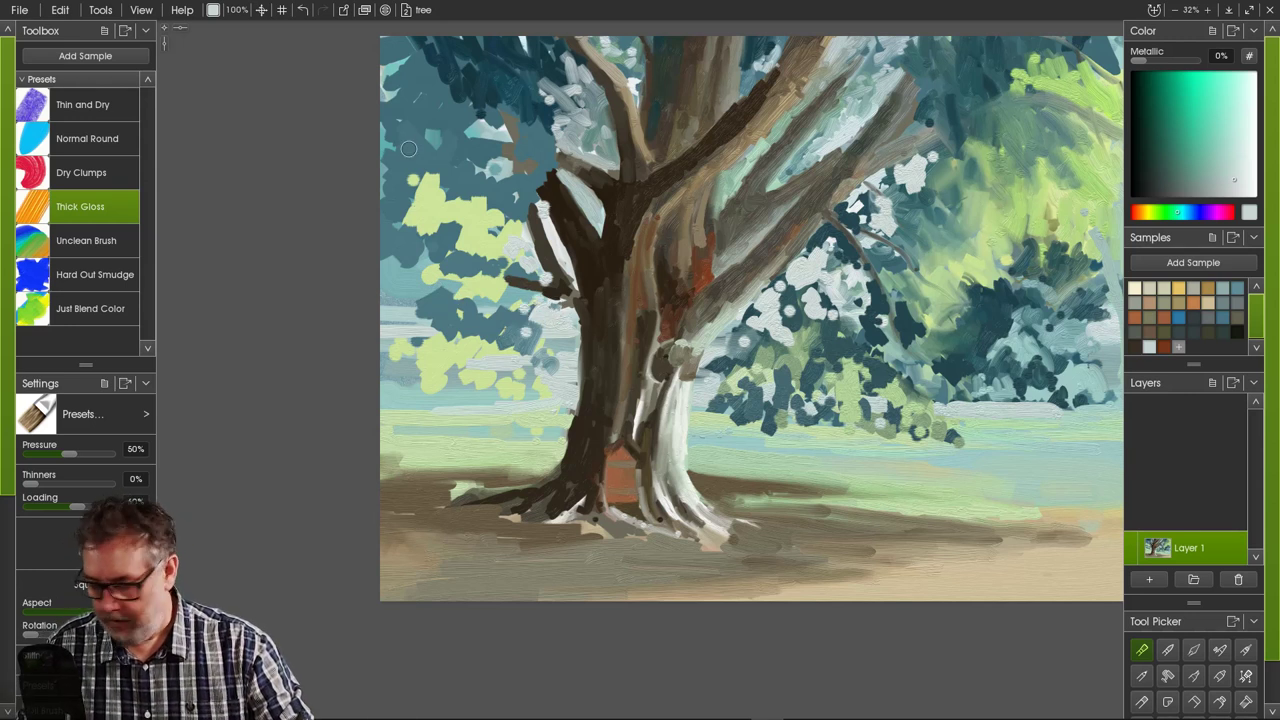
left_click(467, 115, "alt")
mouse_move(470, 100)
left_mouse_down()
mouse_move(496, 153)
mouse_move(513, 111)
mouse_move(553, 145)
left_mouse_up()
mouse_move(440, 90)
left_mouse_down()
mouse_move(417, 54)
mouse_move(395, 40)
mouse_move(391, 127)
mouse_move(437, 120)
mouse_move(449, 151)
mouse_move(463, 140)
mouse_move(468, 163)
mouse_move(493, 167)
mouse_move(501, 186)
mouse_move(499, 145)
mouse_move(575, 165)
mouse_move(490, 145)
mouse_move(451, 172)
mouse_move(460, 117)
left_mouse_up()
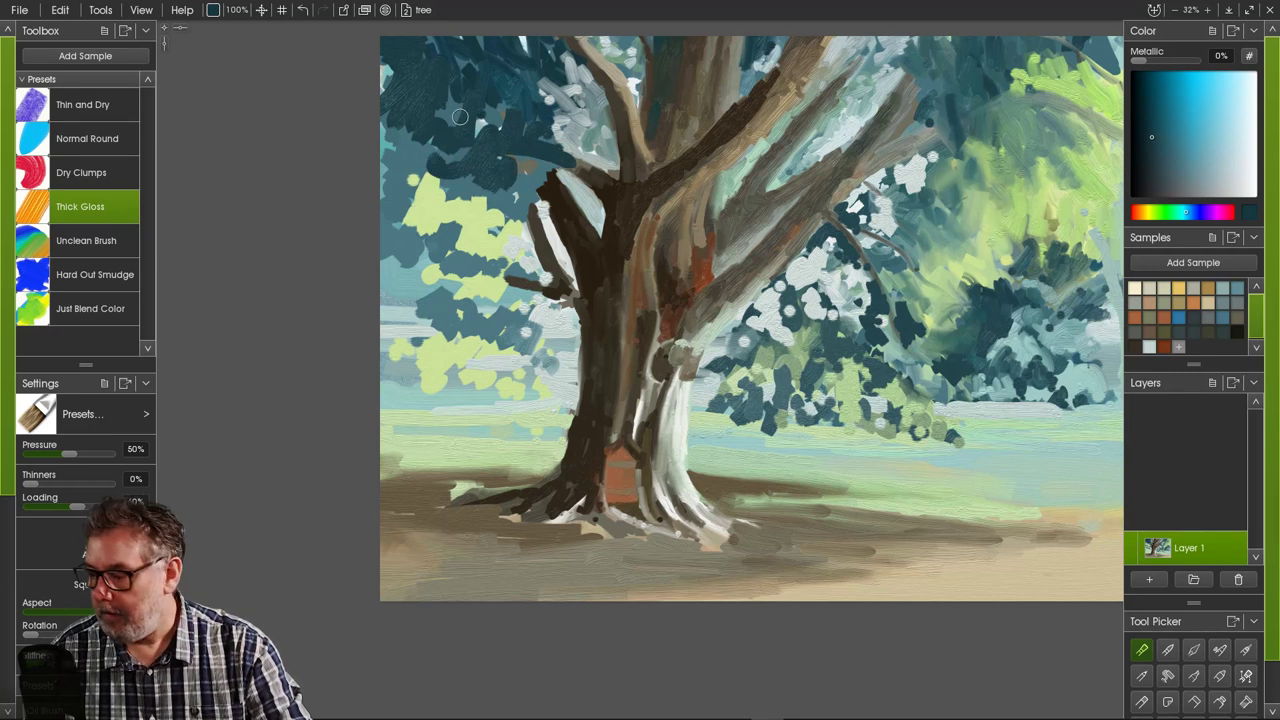
- Extend the left-hand branch tips with sampled dark brown, and dab dark blue leaves down over the light green foliage beside them
left_click(560, 199, "alt")
mouse_move(547, 182)
left_mouse_down()
mouse_move(515, 104)
mouse_move(517, 131)
mouse_move(524, 98)
mouse_move(547, 161)
left_mouse_up()
left_click(523, 129, "alt")
mouse_move(509, 119)
left_mouse_down()
mouse_move(532, 176)
mouse_move(555, 159)
mouse_move(546, 174)
mouse_move(566, 187)
mouse_move(433, 161)
mouse_move(417, 208)
mouse_move(395, 212)
mouse_move(382, 178)
mouse_move(389, 167)
mouse_move(387, 197)
mouse_move(406, 178)
mouse_move(440, 225)
mouse_move(452, 202)
mouse_move(465, 225)
mouse_move(485, 192)
mouse_move(493, 206)
mouse_move(474, 226)
mouse_move(455, 218)
mouse_move(483, 242)
mouse_move(447, 230)
mouse_move(432, 250)
mouse_move(438, 220)
mouse_move(445, 228)
mouse_move(412, 207)
mouse_move(382, 245)
mouse_move(419, 205)
mouse_move(442, 256)
mouse_move(530, 287)
left_mouse_up()
left_click(550, 158, "alt")
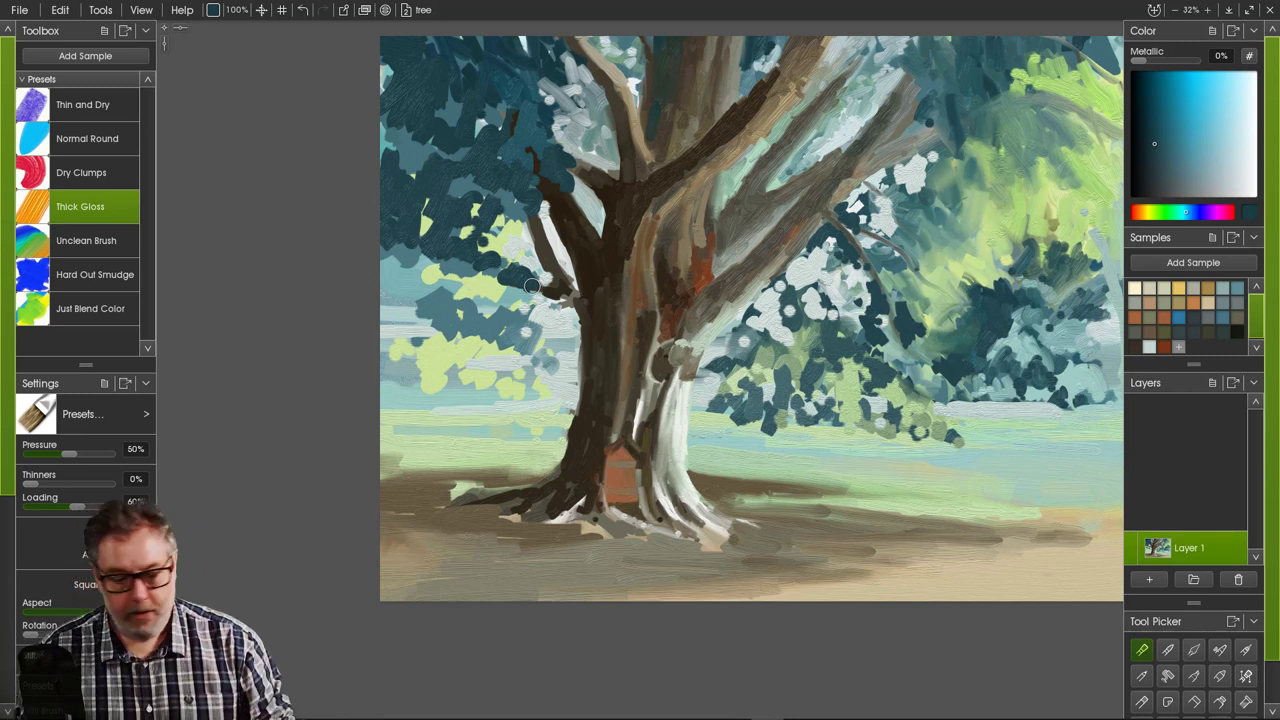
right_click(532, 287)
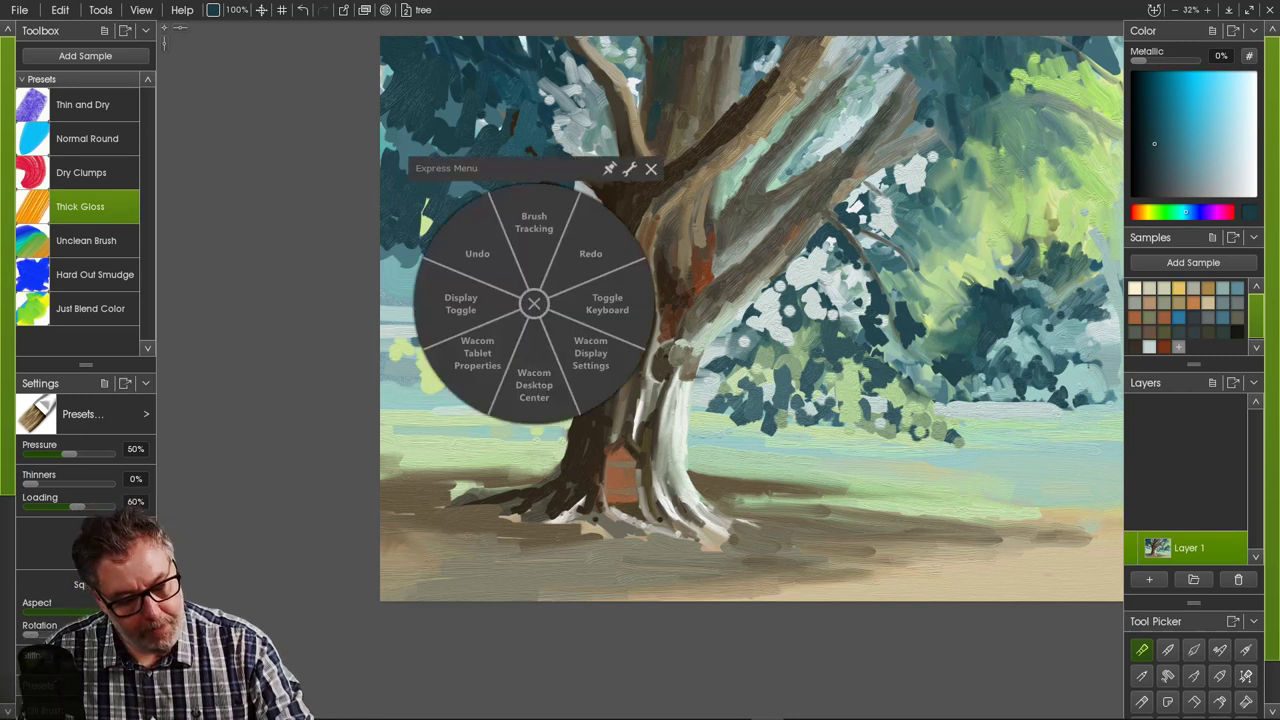
left_click(652, 170)
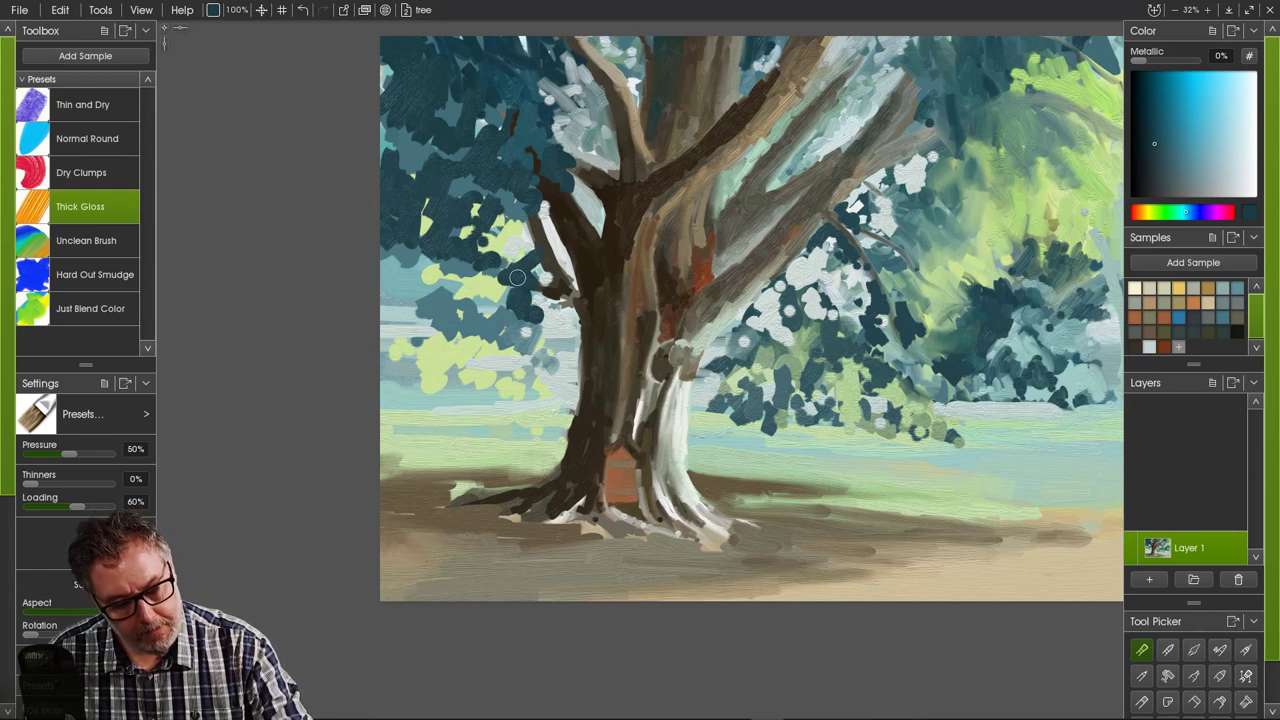
left_click_drag(517, 277, 500, 270)
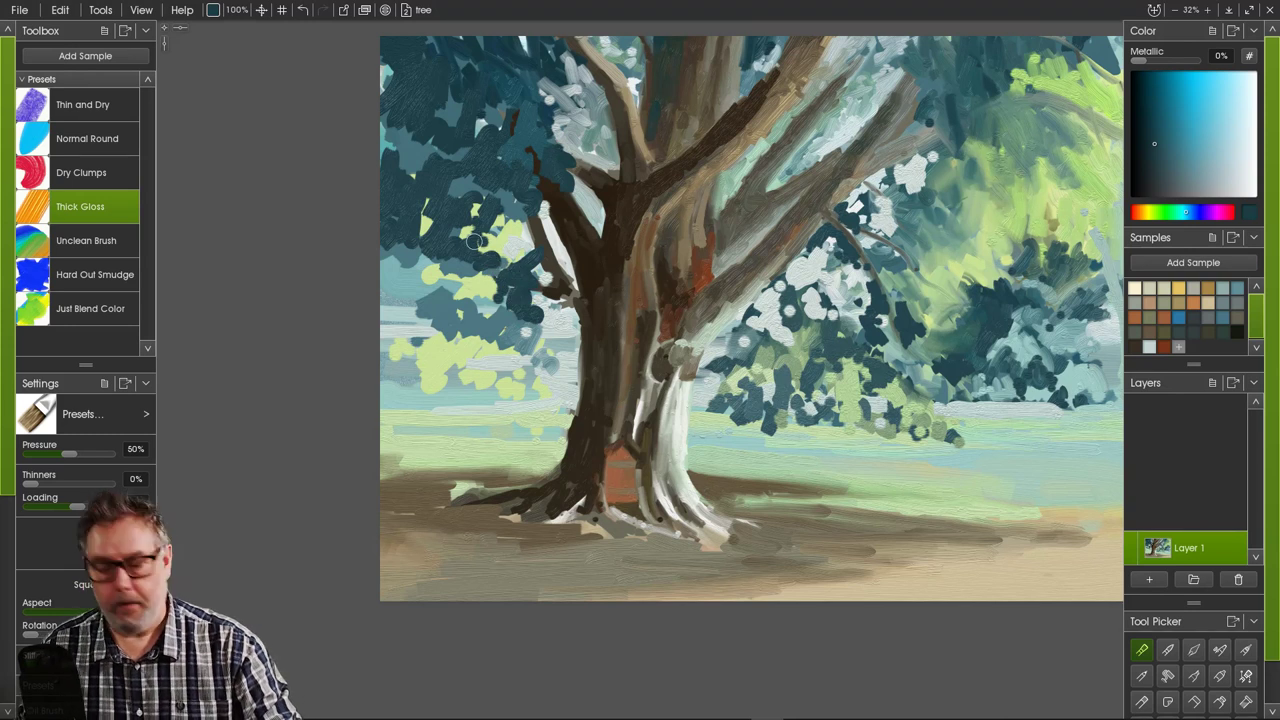
- Sample a near-white grey and dab sky holes around the left-hand branches and over the light green leaf clump beyond them
key("alt")
left_click(511, 247, "alt")
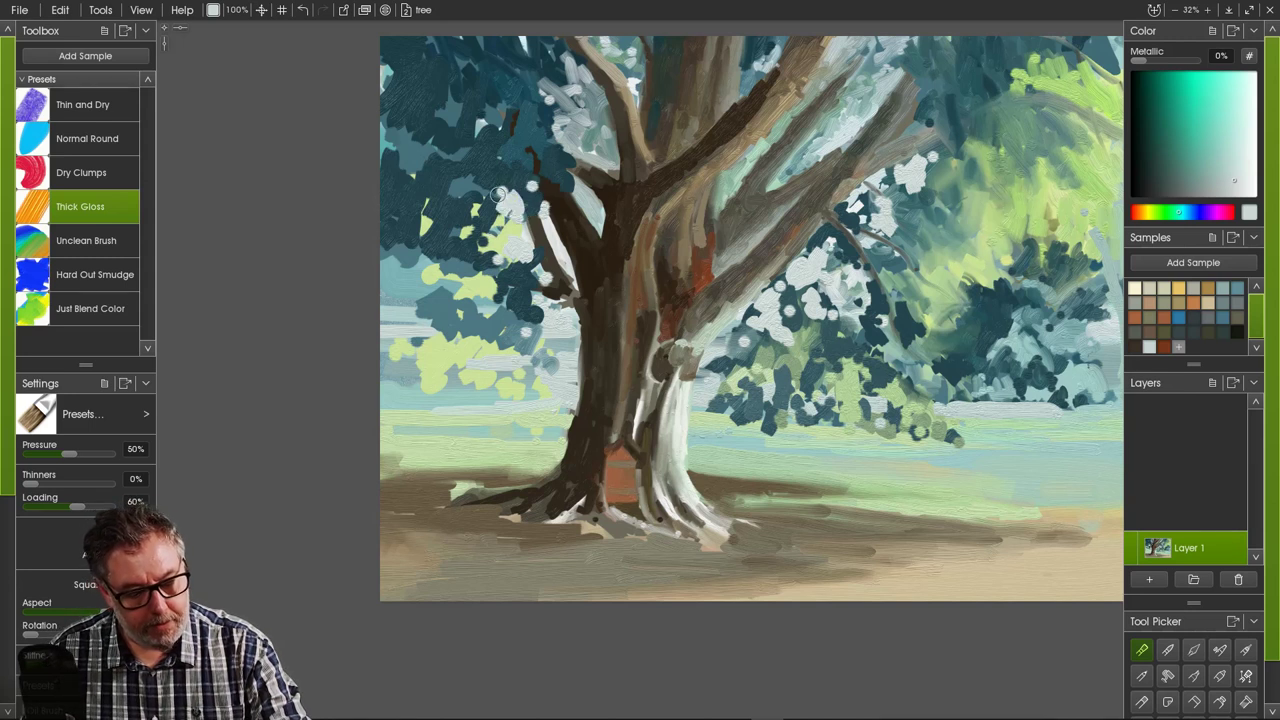
mouse_move(509, 185)
left_mouse_down()
mouse_move(479, 172)
mouse_move(485, 198)
mouse_move(467, 204)
mouse_move(490, 175)
mouse_move(531, 162)
mouse_move(538, 181)
mouse_move(528, 158)
mouse_move(541, 121)
mouse_move(565, 137)
mouse_move(545, 124)
mouse_move(548, 101)
mouse_move(561, 126)
mouse_move(530, 78)
left_mouse_up()
left_click(485, 199)
left_click(466, 204)
left_click(553, 129)
left_click(543, 127)
left_click(530, 87)
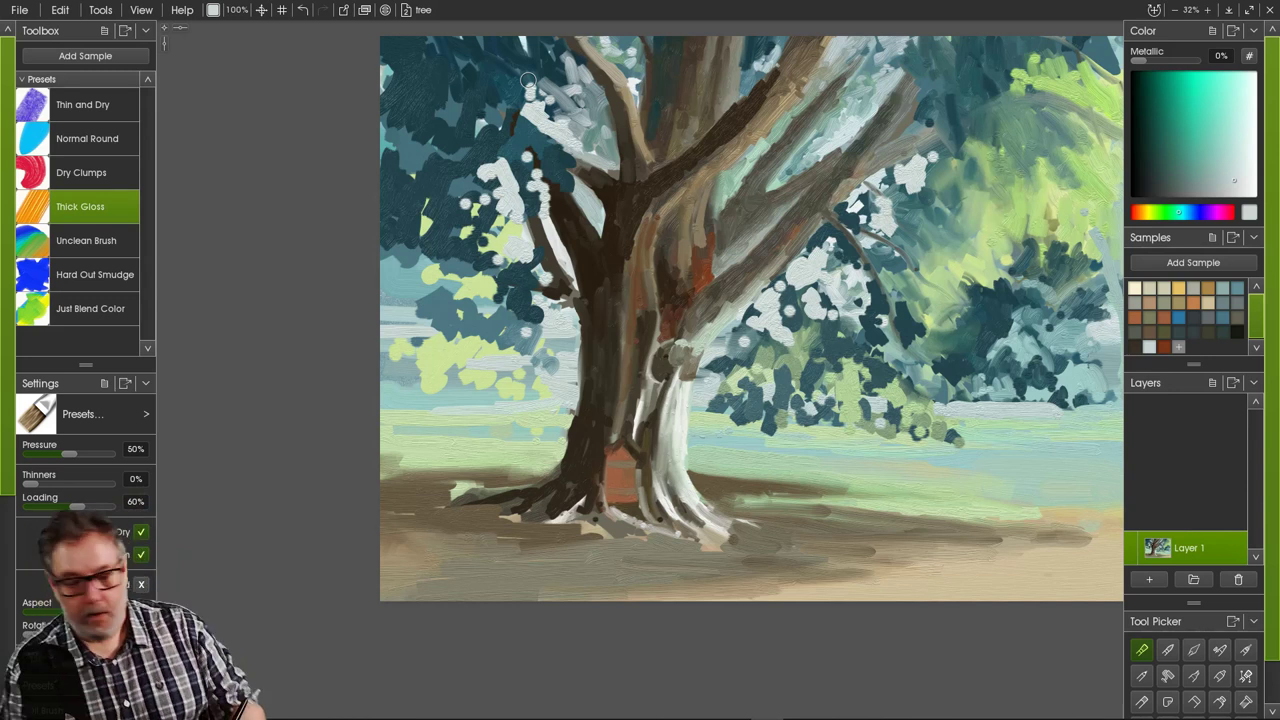
left_click_drag(566, 178, 591, 201)
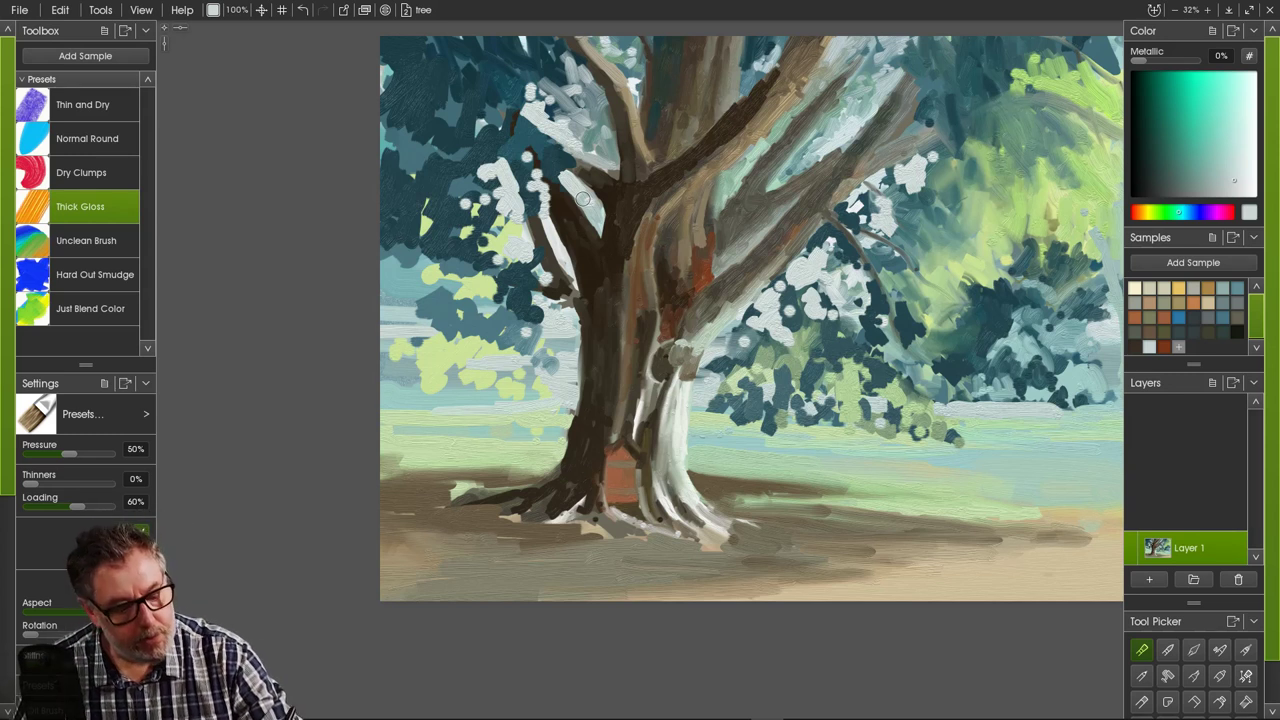
mouse_move(460, 262)
left_mouse_down()
mouse_move(489, 290)
mouse_move(459, 288)
mouse_move(489, 310)
mouse_move(487, 292)
mouse_move(468, 313)
mouse_move(409, 296)
mouse_move(425, 273)
mouse_move(418, 296)
mouse_move(445, 293)
mouse_move(419, 316)
mouse_move(451, 321)
mouse_move(409, 300)
mouse_move(441, 240)
mouse_move(459, 311)
left_mouse_up()
left_click(438, 252)
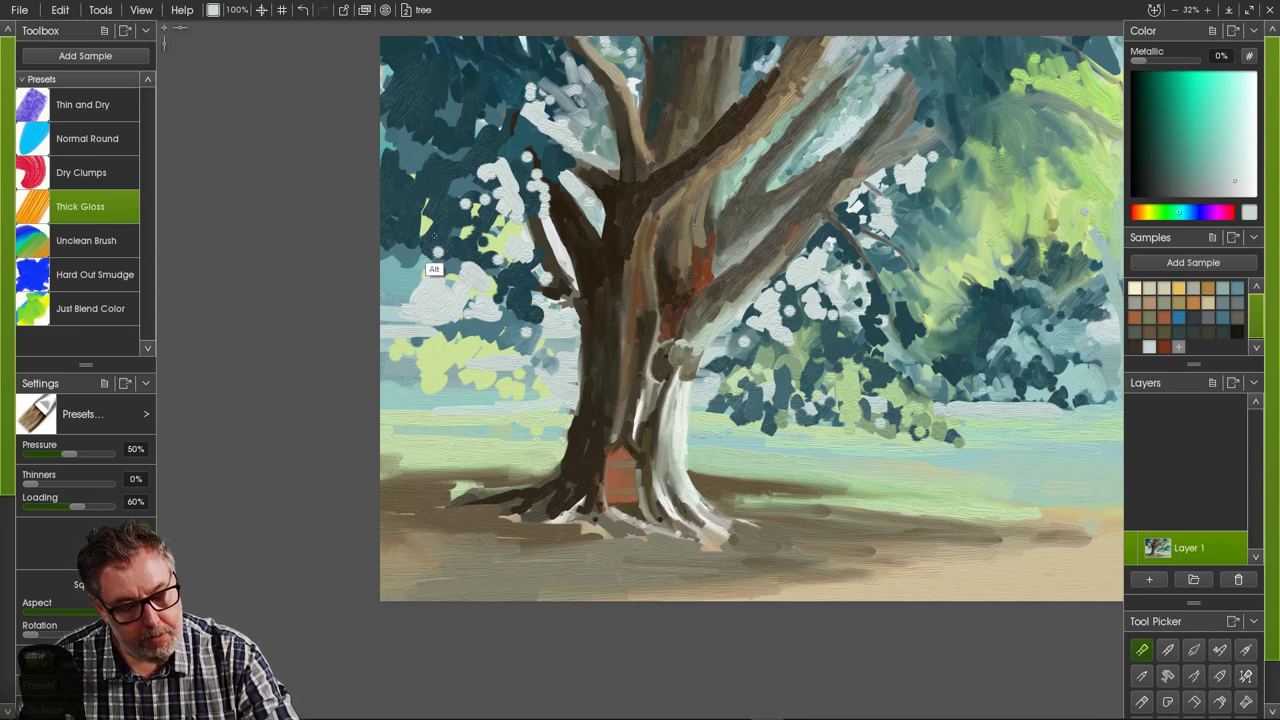
- Sample a muted dark blue and dab leaves over the low foliage and pale gaps on the tree's left side
left_click(440, 256, "alt")
mouse_move(471, 300)
left_mouse_down()
mouse_move(447, 320)
mouse_move(449, 290)
mouse_move(433, 319)
mouse_move(465, 327)
mouse_move(487, 356)
mouse_move(514, 343)
mouse_move(523, 365)
mouse_move(486, 386)
mouse_move(478, 335)
mouse_move(494, 356)
mouse_move(437, 353)
mouse_move(445, 326)
mouse_move(429, 362)
mouse_move(423, 333)
mouse_move(405, 343)
mouse_move(436, 310)
mouse_move(419, 336)
left_mouse_up()
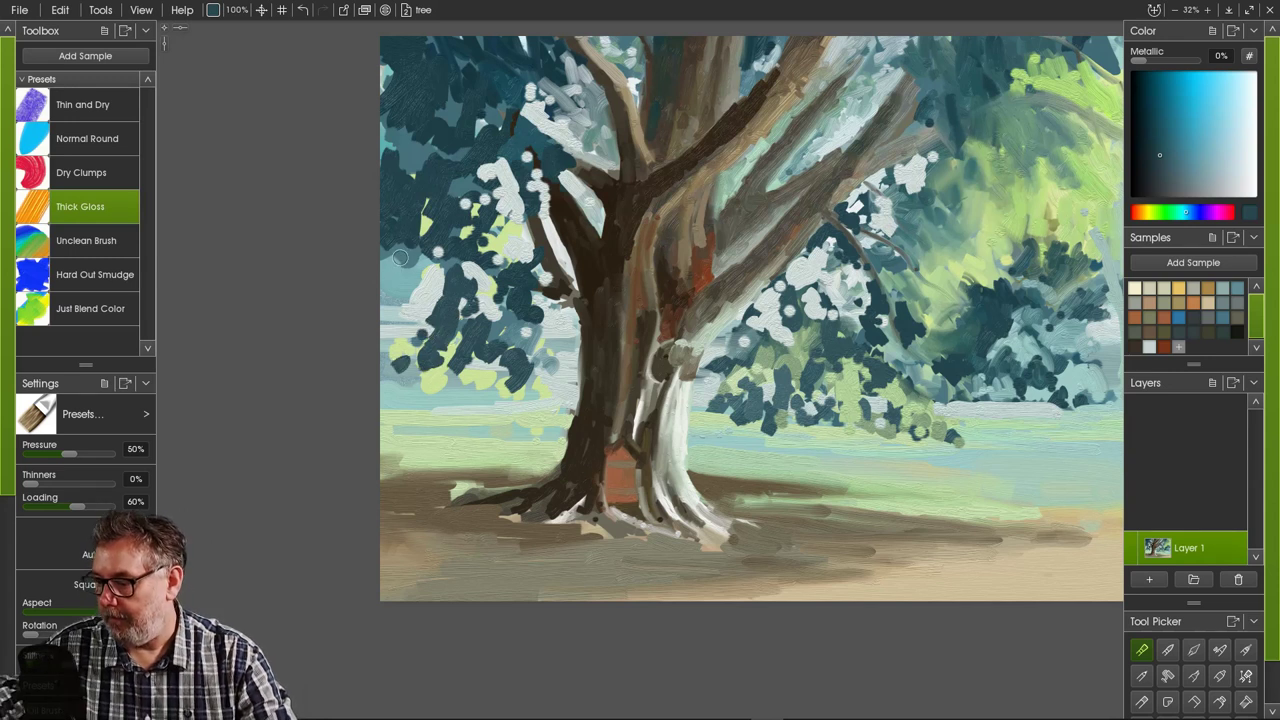
mouse_move(412, 233)
left_mouse_down()
mouse_move(420, 279)
mouse_move(394, 293)
mouse_move(410, 296)
mouse_move(450, 251)
left_mouse_up()
- Dab muted dark blue leaves across the upper-right canopy and over the upper ends of the large right-hand branches
mouse_move(950, 35)
left_mouse_down()
mouse_move(960, 70)
mouse_move(988, 45)
mouse_move(1009, 62)
mouse_move(1022, 31)
mouse_move(1070, 68)
left_mouse_up()
mouse_move(913, 57)
left_mouse_down()
mouse_move(952, 59)
mouse_move(956, 102)
mouse_move(967, 81)
mouse_move(982, 112)
mouse_move(1000, 76)
mouse_move(1032, 95)
mouse_move(1037, 74)
mouse_move(1083, 109)
left_mouse_up()
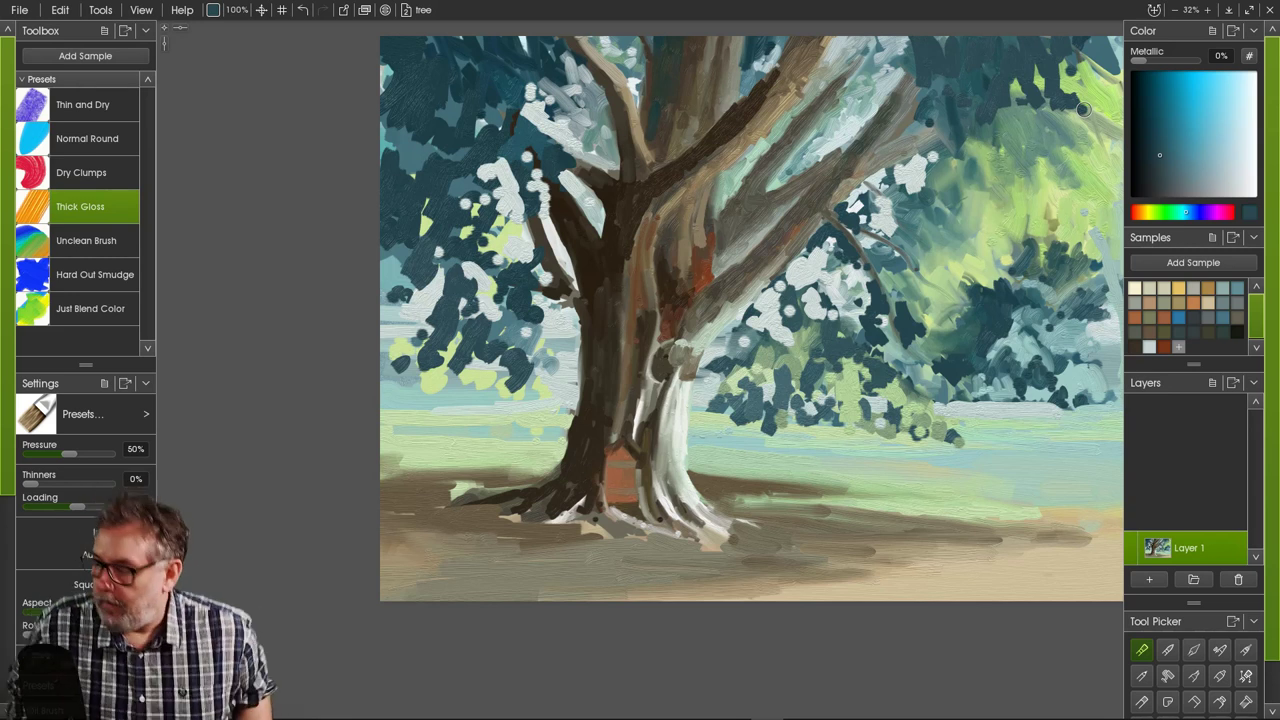
mouse_move(875, 45)
left_mouse_down()
mouse_move(900, 68)
mouse_move(866, 52)
mouse_move(855, 86)
mouse_move(899, 63)
mouse_move(930, 96)
mouse_move(945, 70)
mouse_move(949, 97)
mouse_move(912, 120)
left_mouse_up()
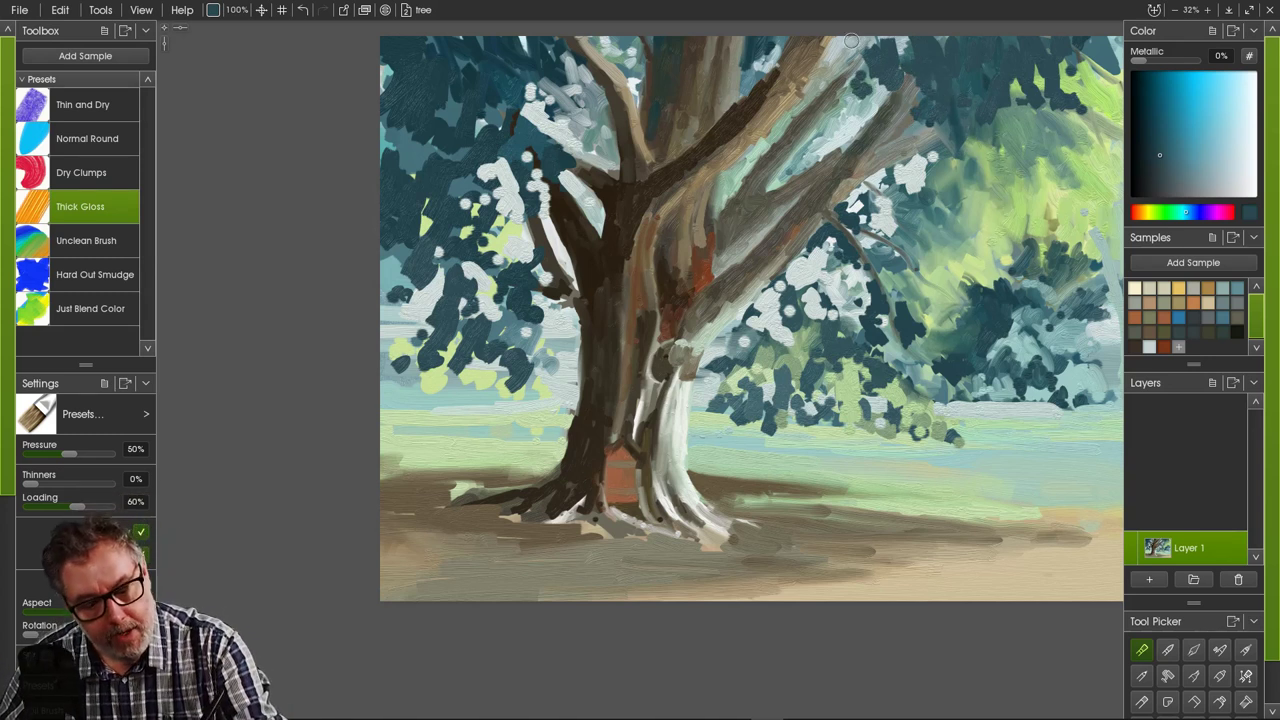
mouse_move(850, 40)
left_mouse_down()
mouse_move(853, 78)
mouse_move(879, 79)
mouse_move(847, 97)
mouse_move(832, 70)
mouse_move(865, 120)
left_mouse_up()
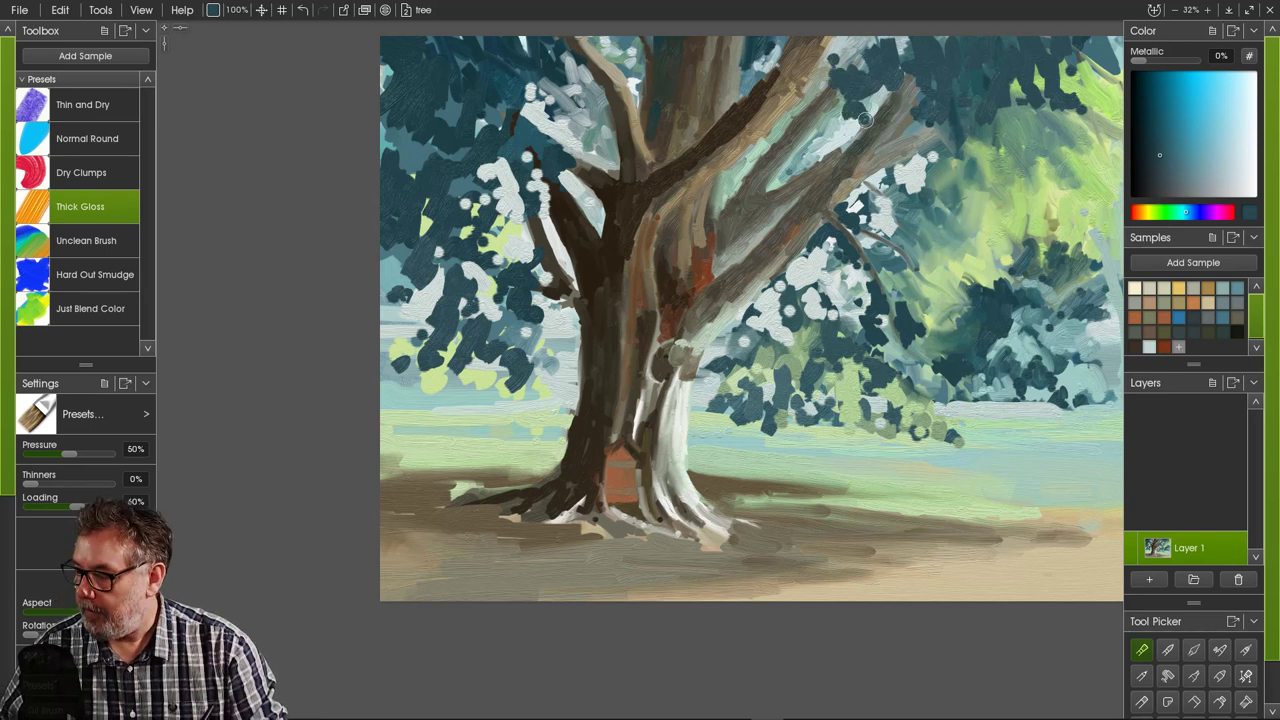
mouse_move(786, 38)
left_mouse_down()
mouse_move(792, 58)
mouse_move(773, 91)
left_mouse_up()
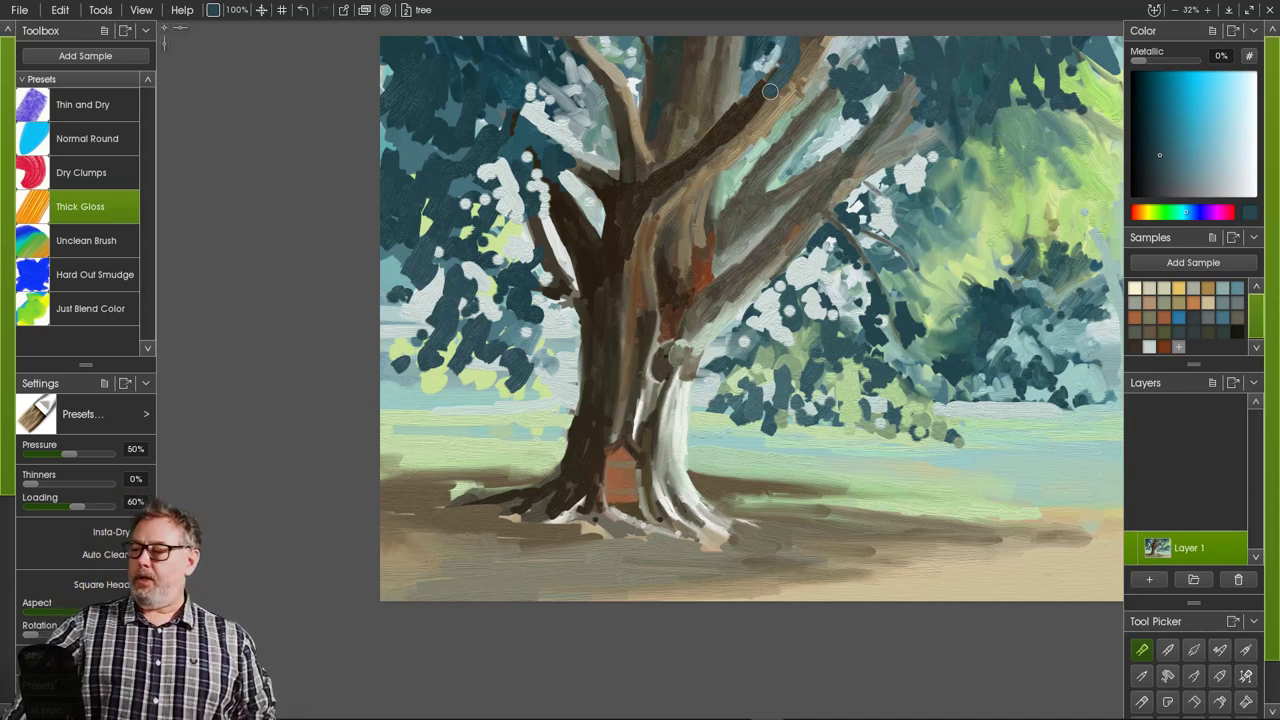
left_click(580, 242, "alt")
mouse_move(673, 32)
left_mouse_down()
mouse_move(656, 77)
mouse_move(655, 54)
mouse_move(672, 50)
mouse_move(687, 70)
mouse_move(670, 101)
mouse_move(656, 83)
mouse_move(644, 130)
mouse_move(652, 80)
mouse_move(645, 126)
mouse_move(628, 127)
mouse_move(635, 106)
mouse_move(646, 153)
left_mouse_up()
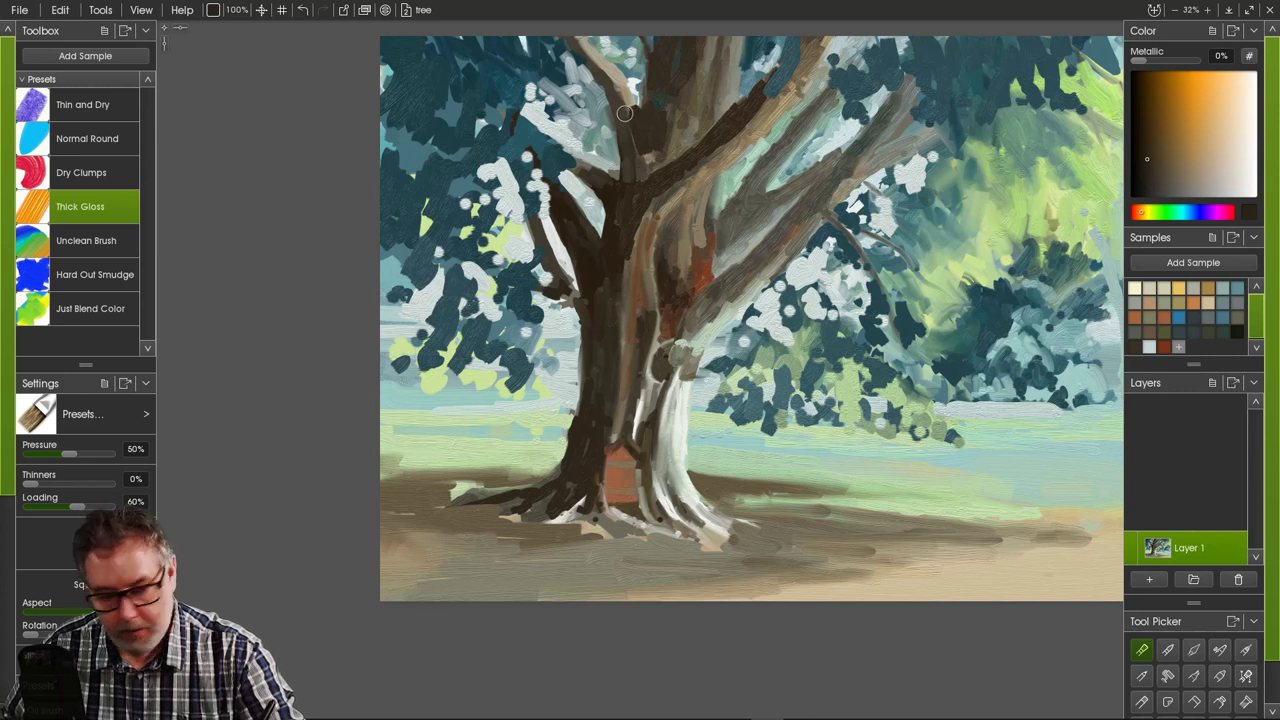
key("ctrl+z")
key("ctrl+z")
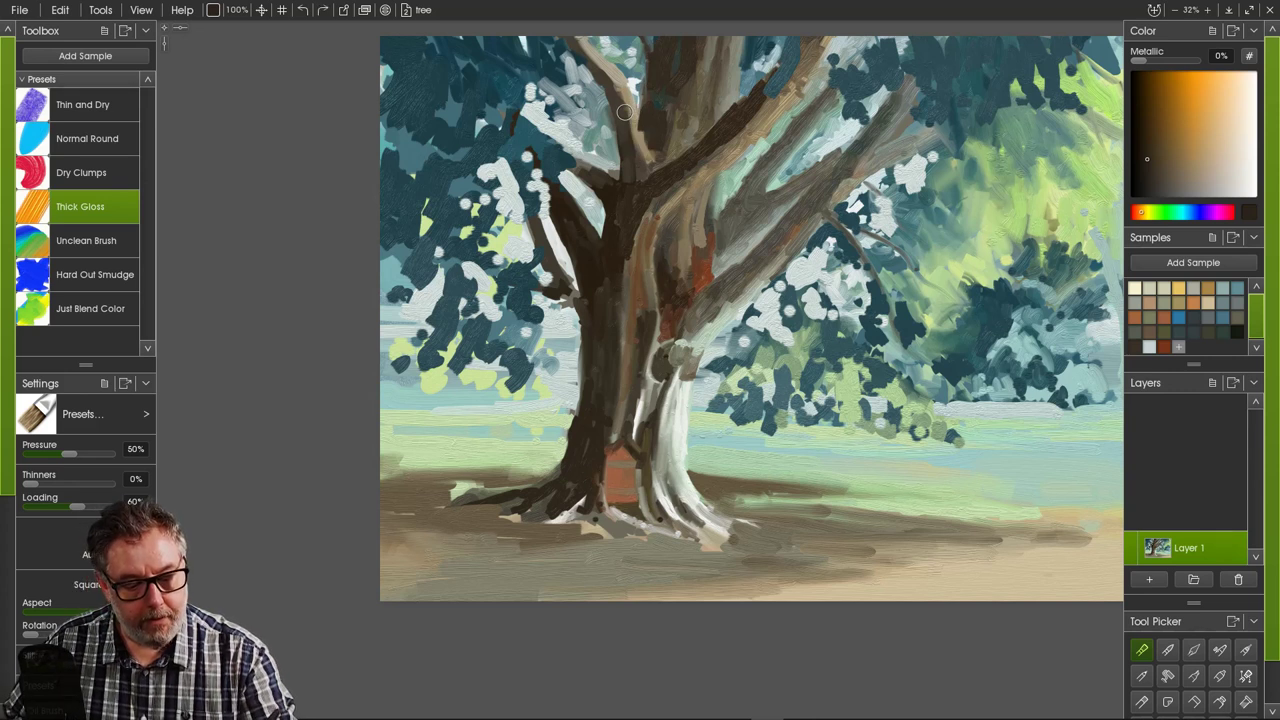
key("ctrl+z")
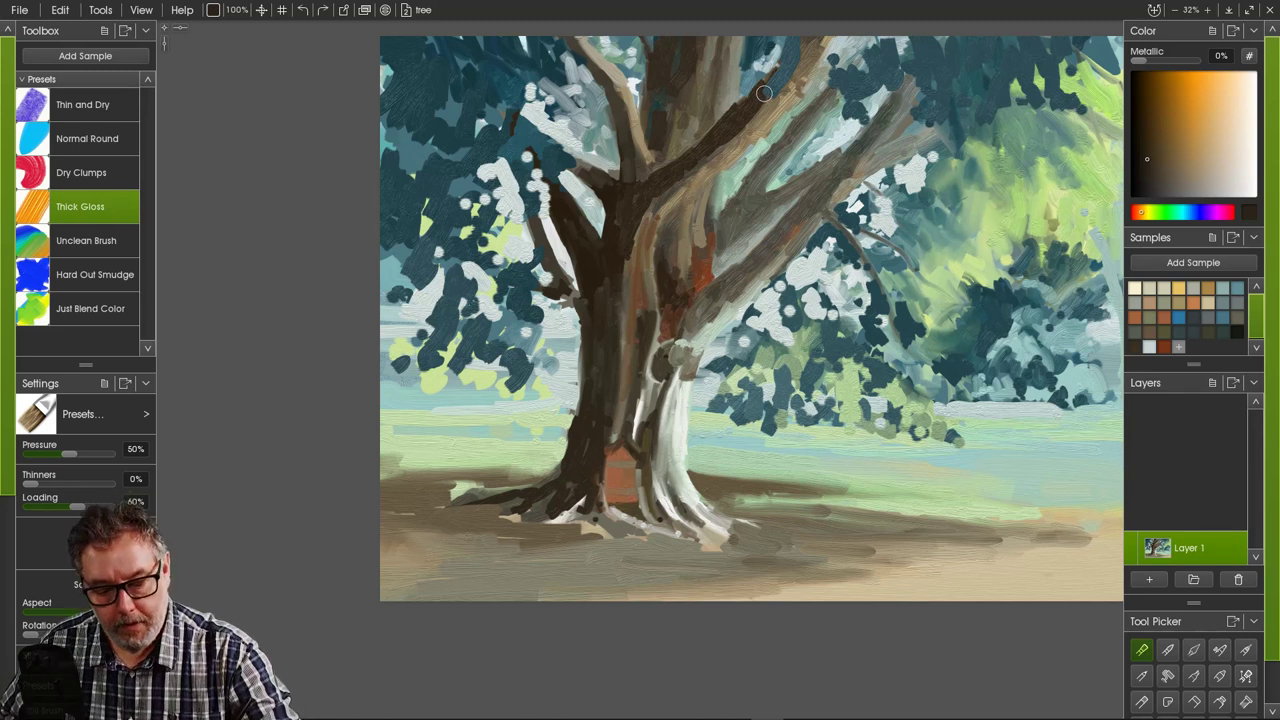
- Paint dark brown accents on the large right-hand branches and their tips, and dab sampled dark teal leaves in the upper-right canopy
mouse_move(777, 74)
left_mouse_down()
mouse_move(752, 104)
mouse_move(788, 51)
mouse_move(767, 96)
left_mouse_up()
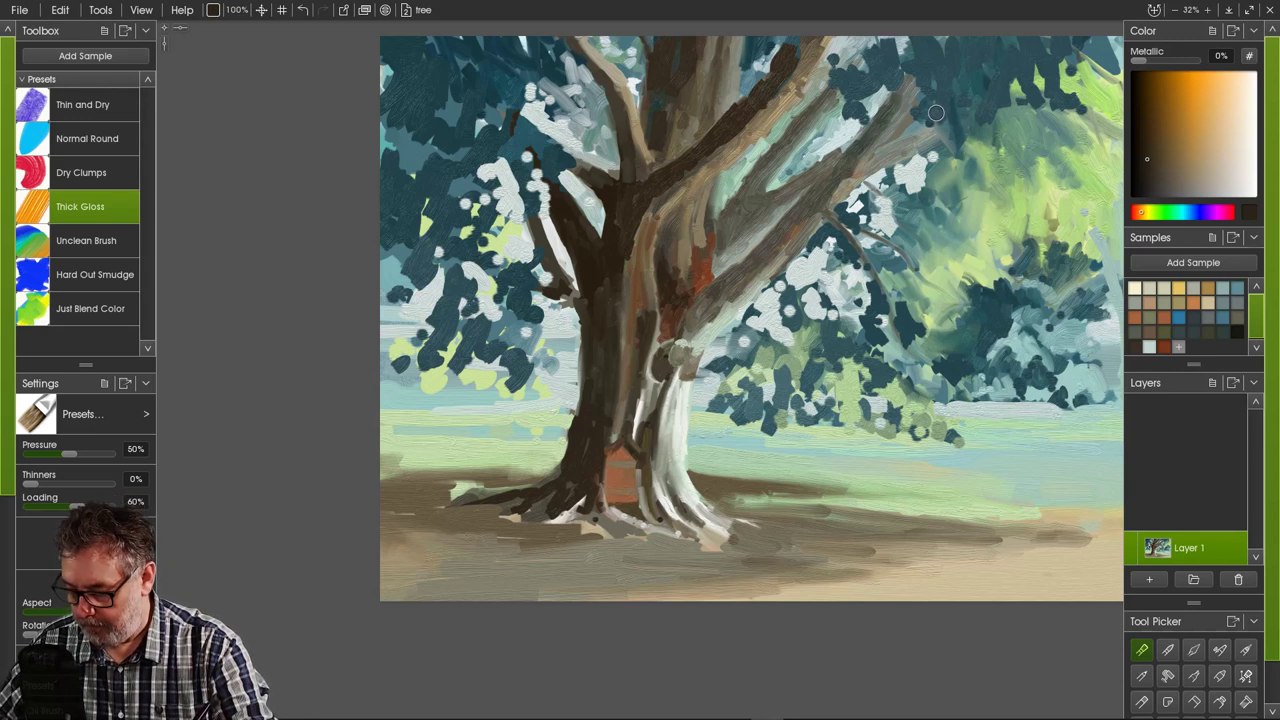
mouse_move(935, 113)
left_mouse_down()
mouse_move(1025, 101)
mouse_move(933, 95)
mouse_move(1013, 102)
mouse_move(947, 106)
mouse_move(958, 120)
mouse_move(955, 93)
mouse_move(941, 105)
mouse_move(949, 124)
mouse_move(1004, 129)
mouse_move(1001, 173)
mouse_move(981, 181)
mouse_move(1013, 115)
mouse_move(1001, 121)
mouse_move(1051, 118)
mouse_move(1074, 138)
mouse_move(1059, 120)
mouse_move(979, 151)
mouse_move(1012, 117)
mouse_move(1026, 170)
mouse_move(994, 147)
mouse_move(986, 161)
mouse_move(970, 155)
mouse_move(994, 146)
mouse_move(980, 176)
mouse_move(957, 154)
mouse_move(951, 177)
mouse_move(948, 146)
mouse_move(945, 178)
mouse_move(926, 160)
mouse_move(908, 188)
left_mouse_up()
left_click(971, 84, "alt")
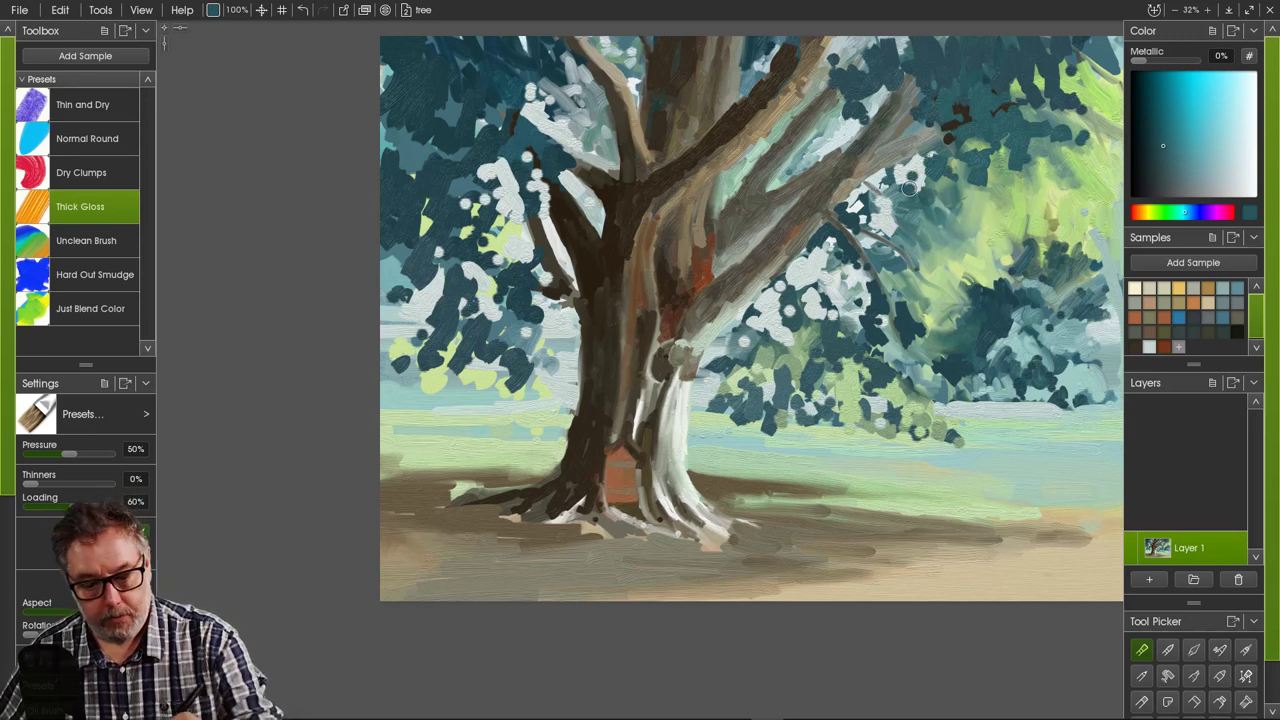
left_click_drag(1100, 52, 1118, 62)
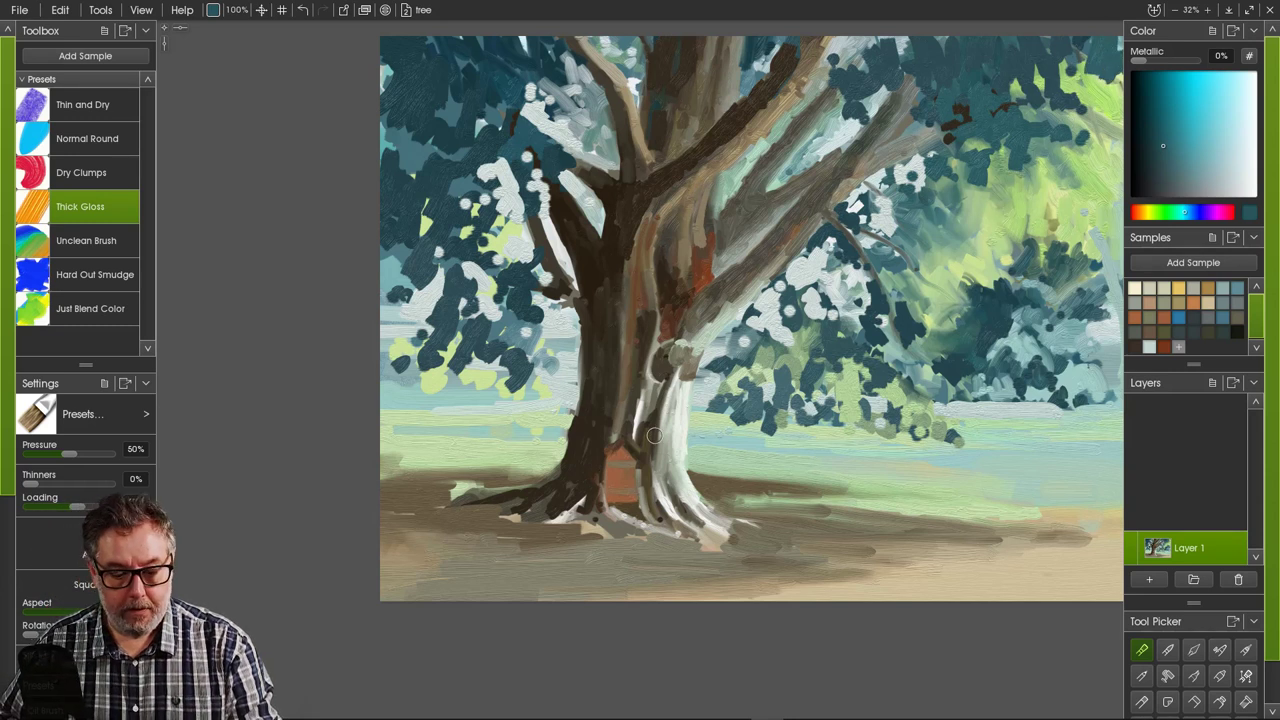
- Sample a dark brown from the upper trunk and reduce the brush size to 23%
left_click_drag(855, 206, 776, 224)
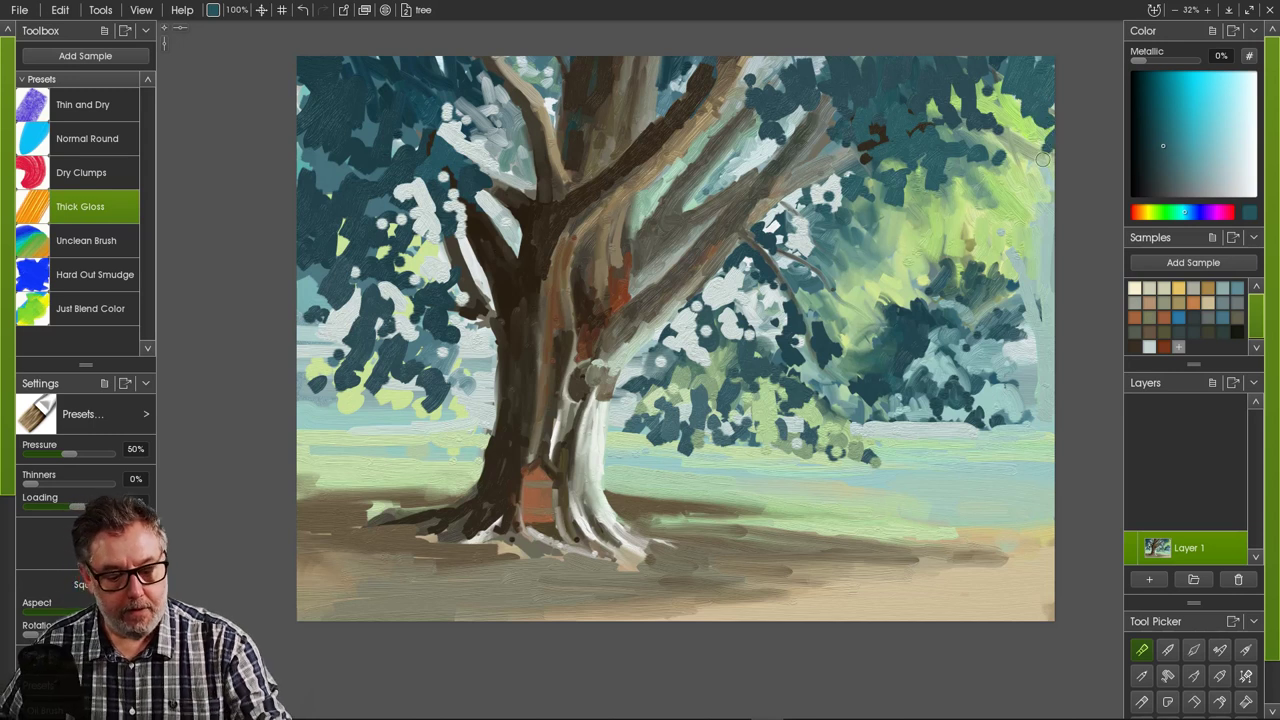
left_click(652, 170, "alt")
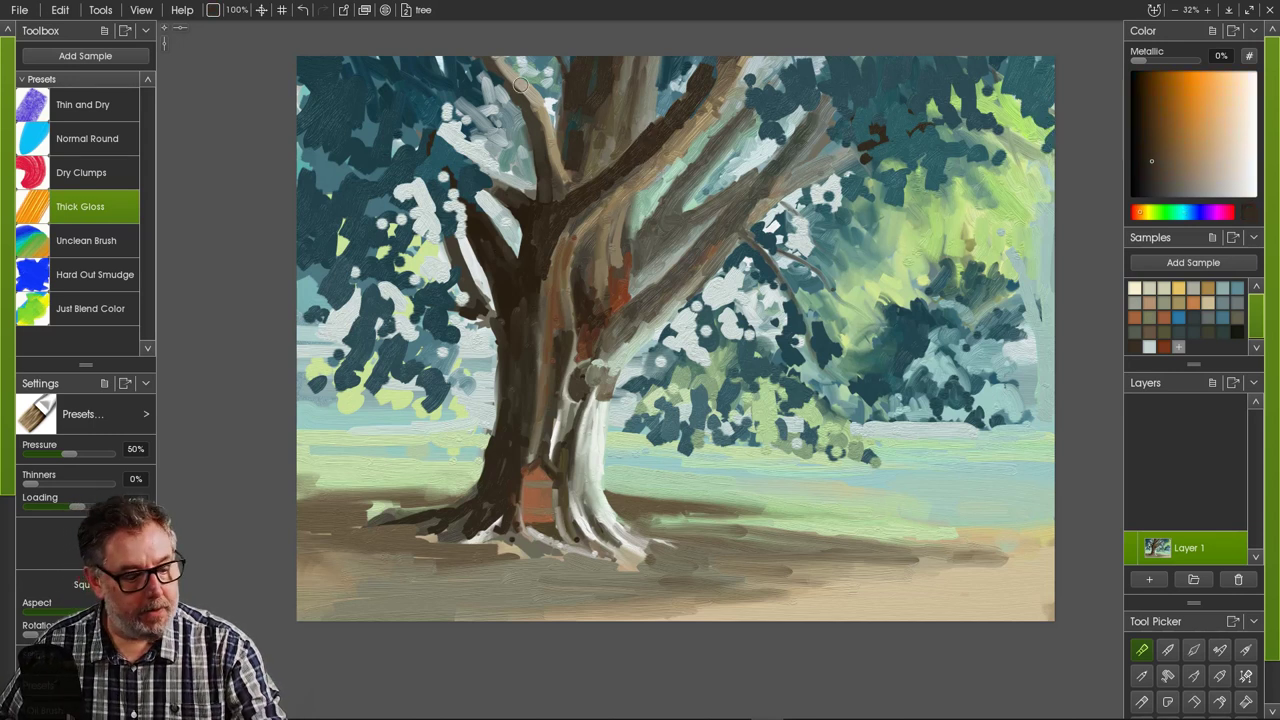
key("bracketleft")
key("bracketleft")
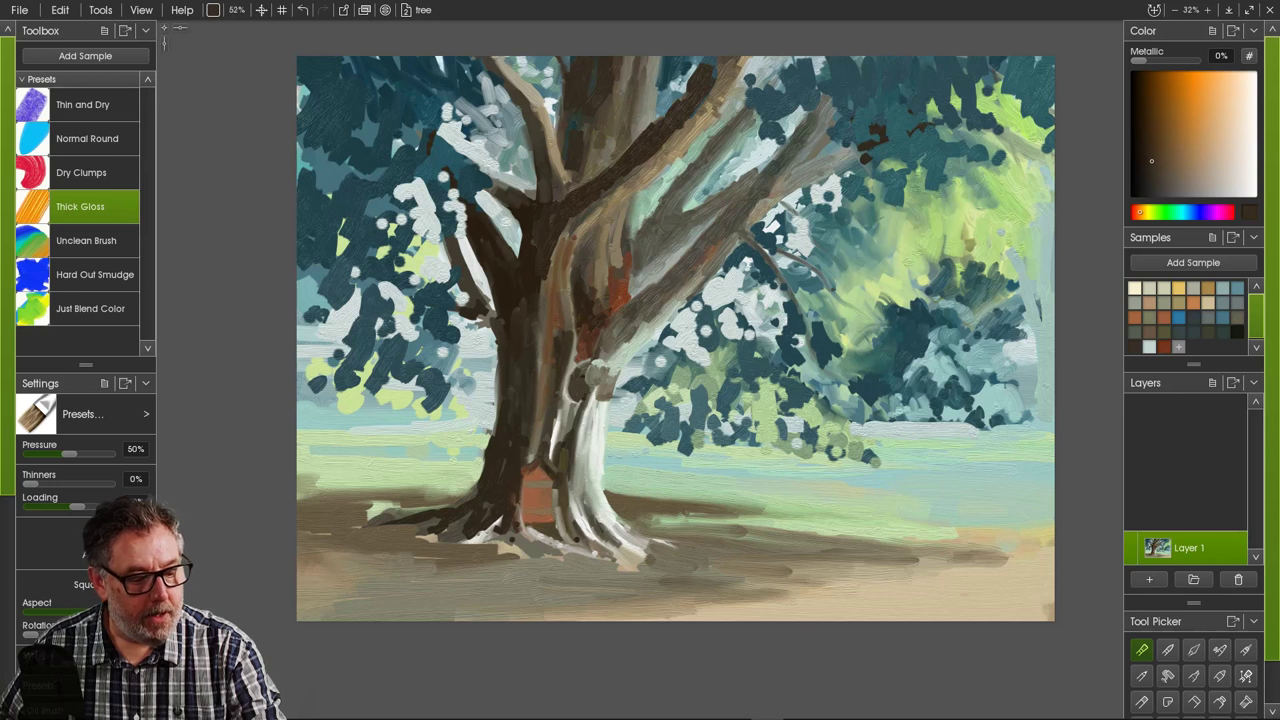
key("bracketleft")
key("bracketleft")
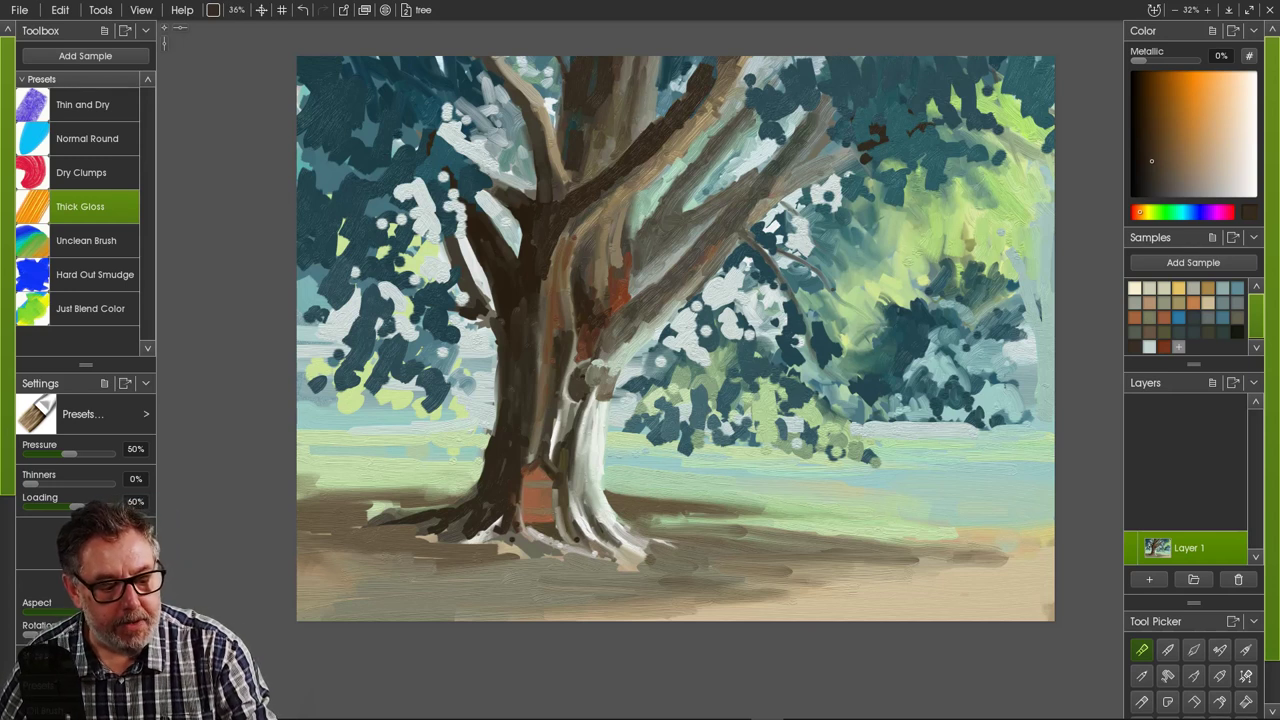
key("bracketleft")
key("bracketleft")
key("bracketleft")
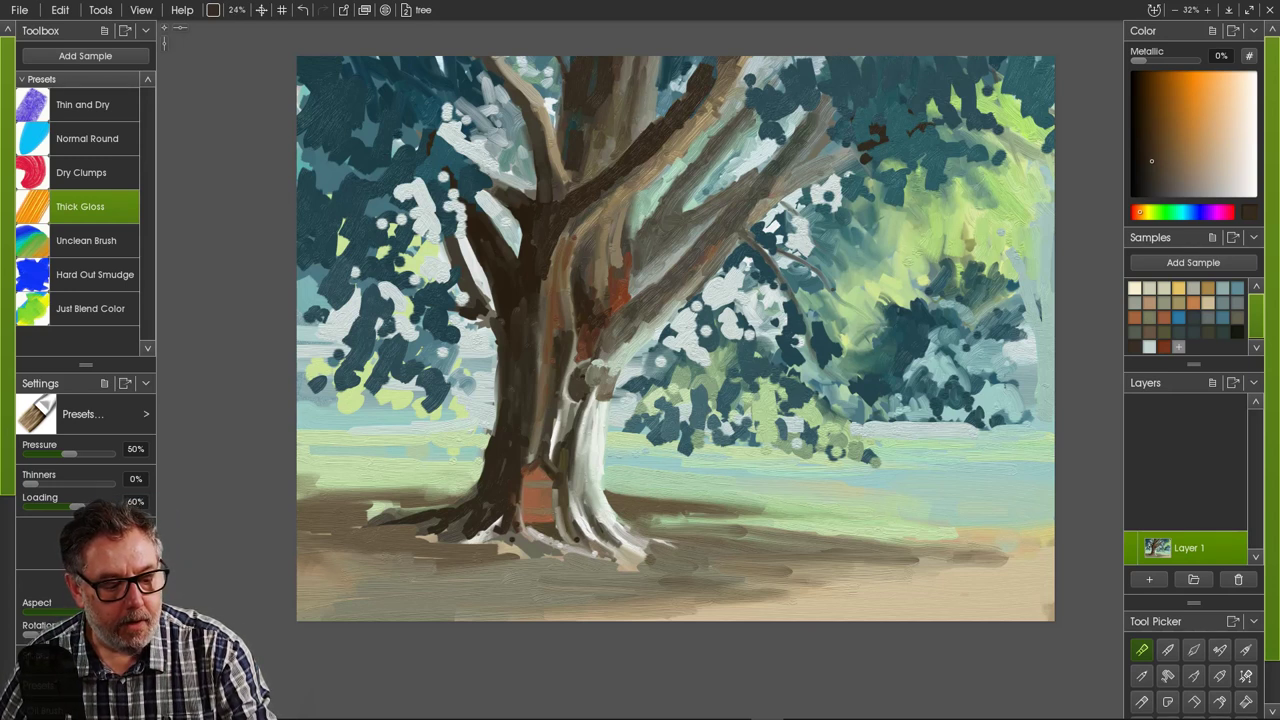
key("bracketleft")
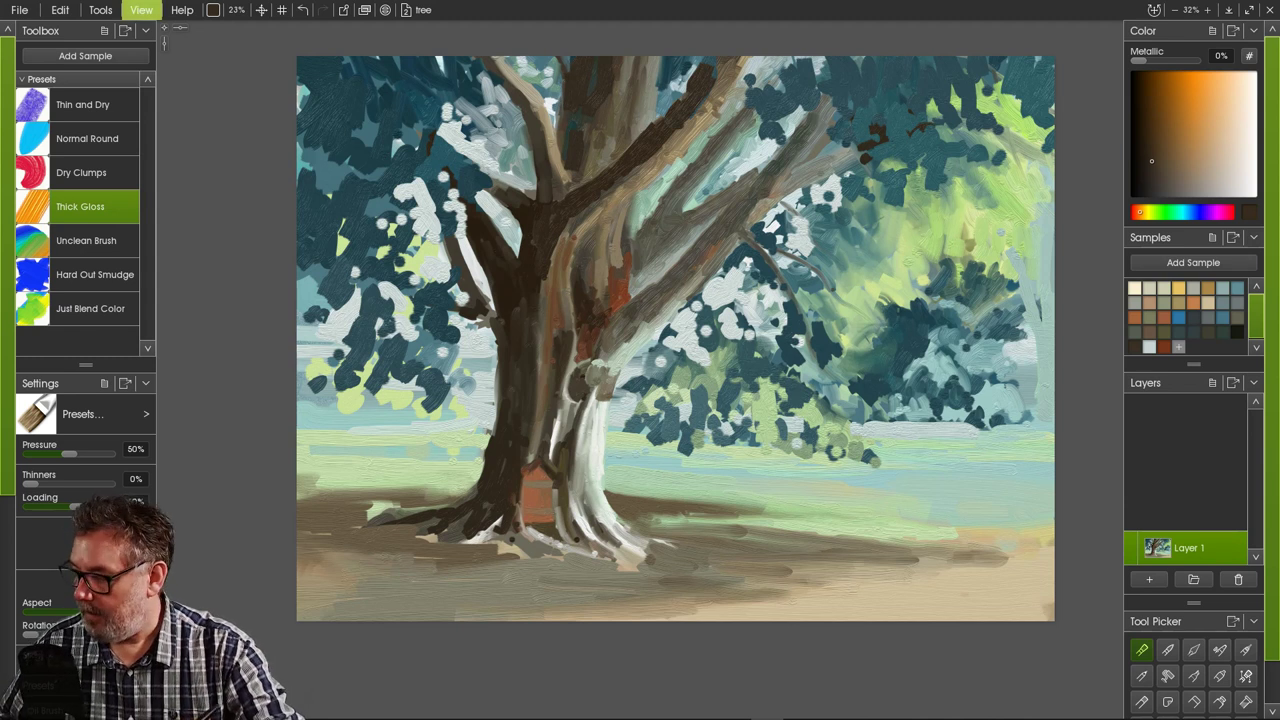
left_click_drag(1009, 82, 1076, 233)
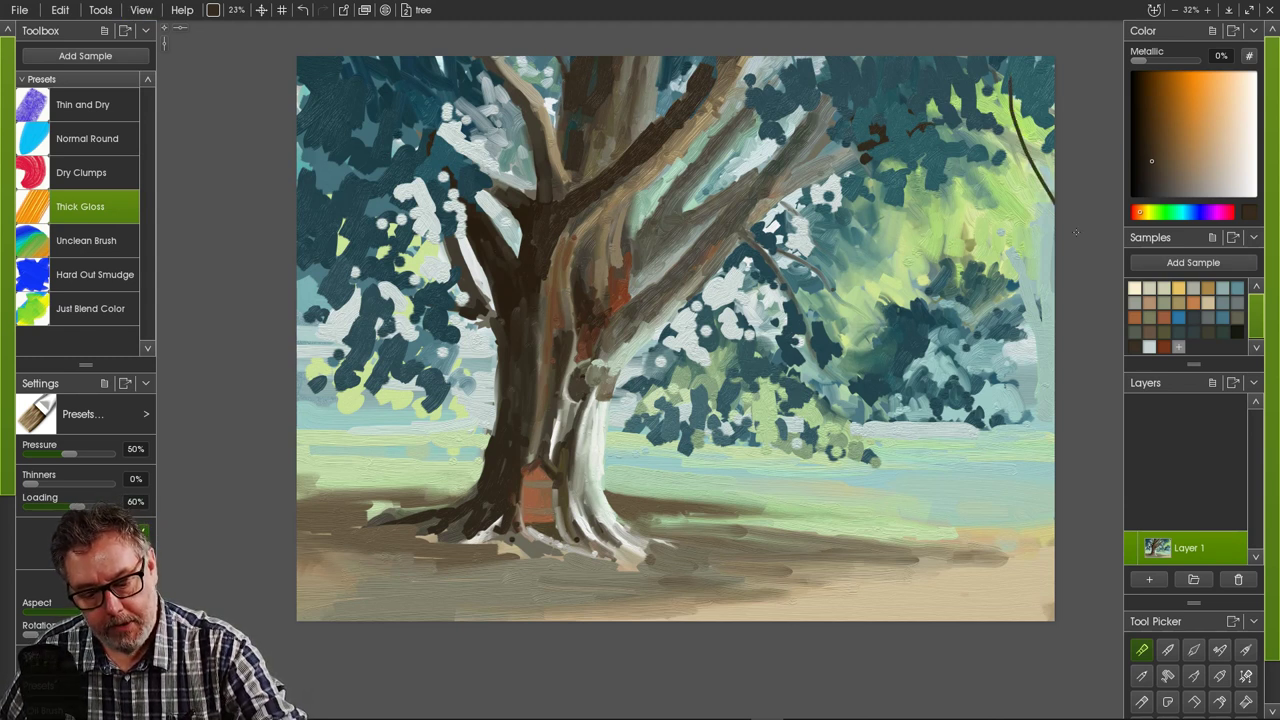
left_click_drag(1011, 81, 1085, 233)
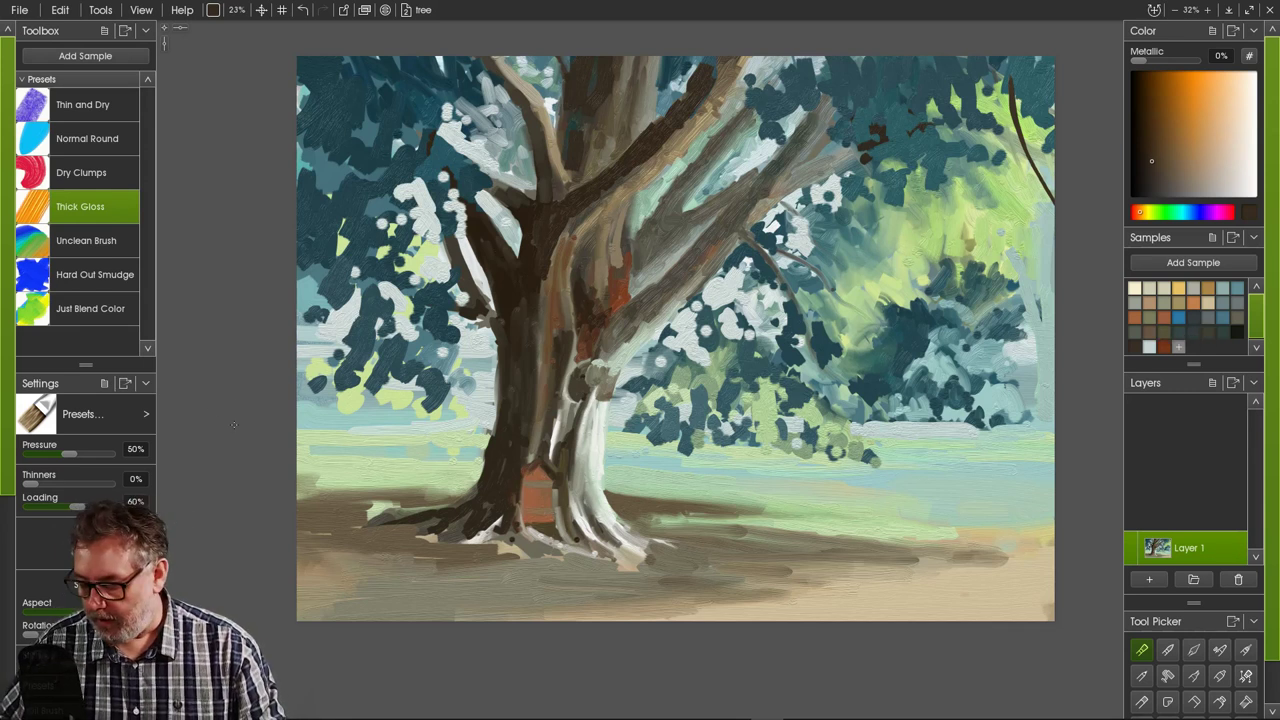
key("ctrl+z")
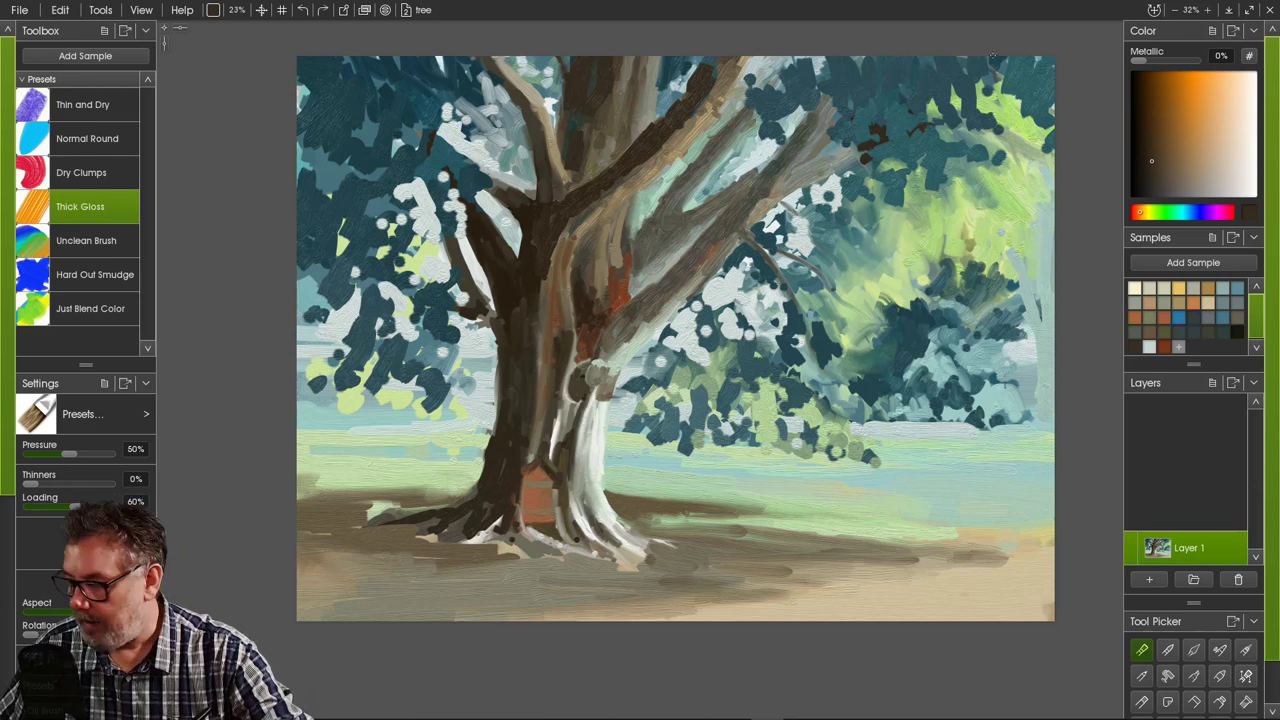
- Paint thin dark brown twigs through the upper-right canopy and down from the large branch's tip across the light green foliage
left_click_drag(986, 72, 1050, 112)
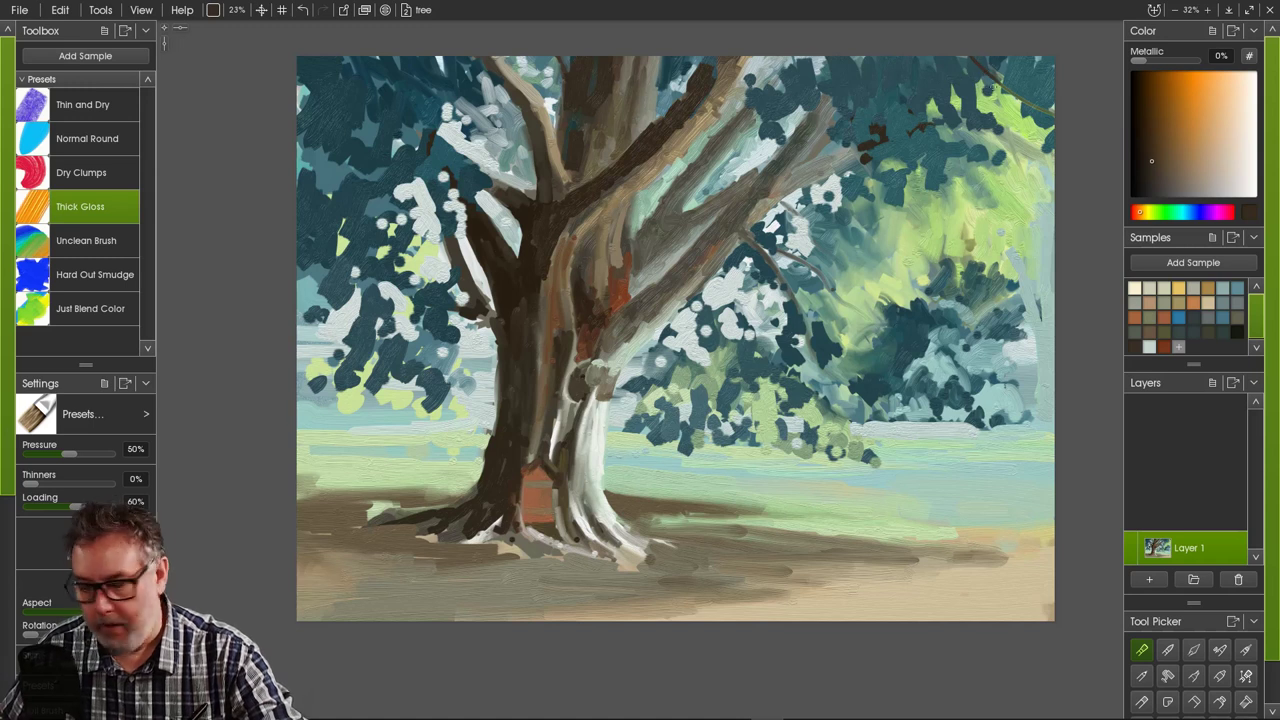
left_click_drag(992, 76, 1049, 183)
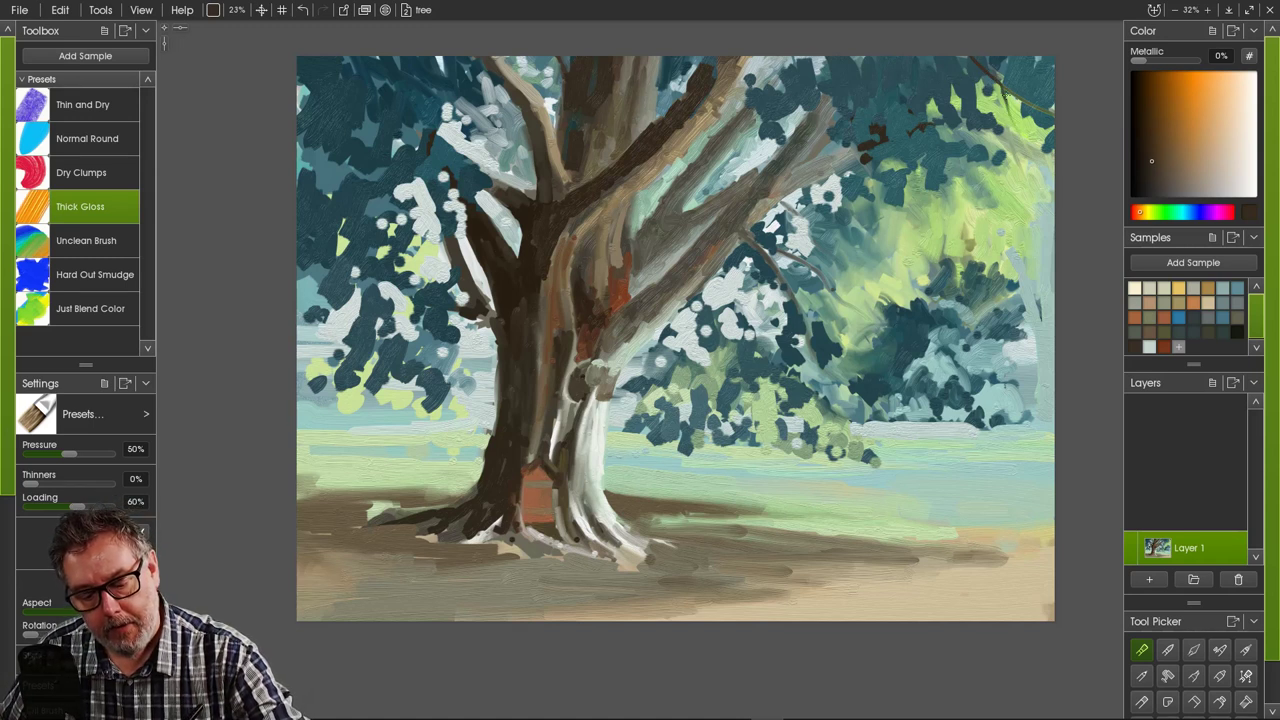
left_click_drag(1005, 97, 1018, 132)
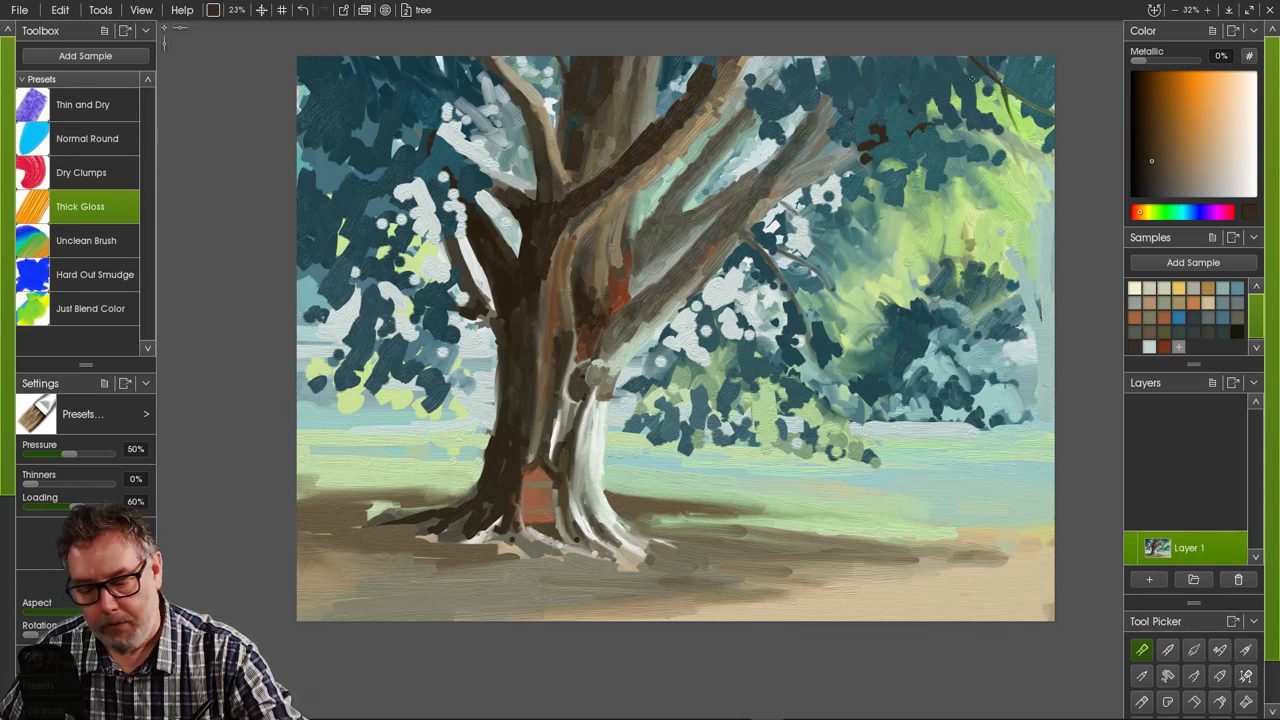
left_click_drag(977, 62, 988, 130)
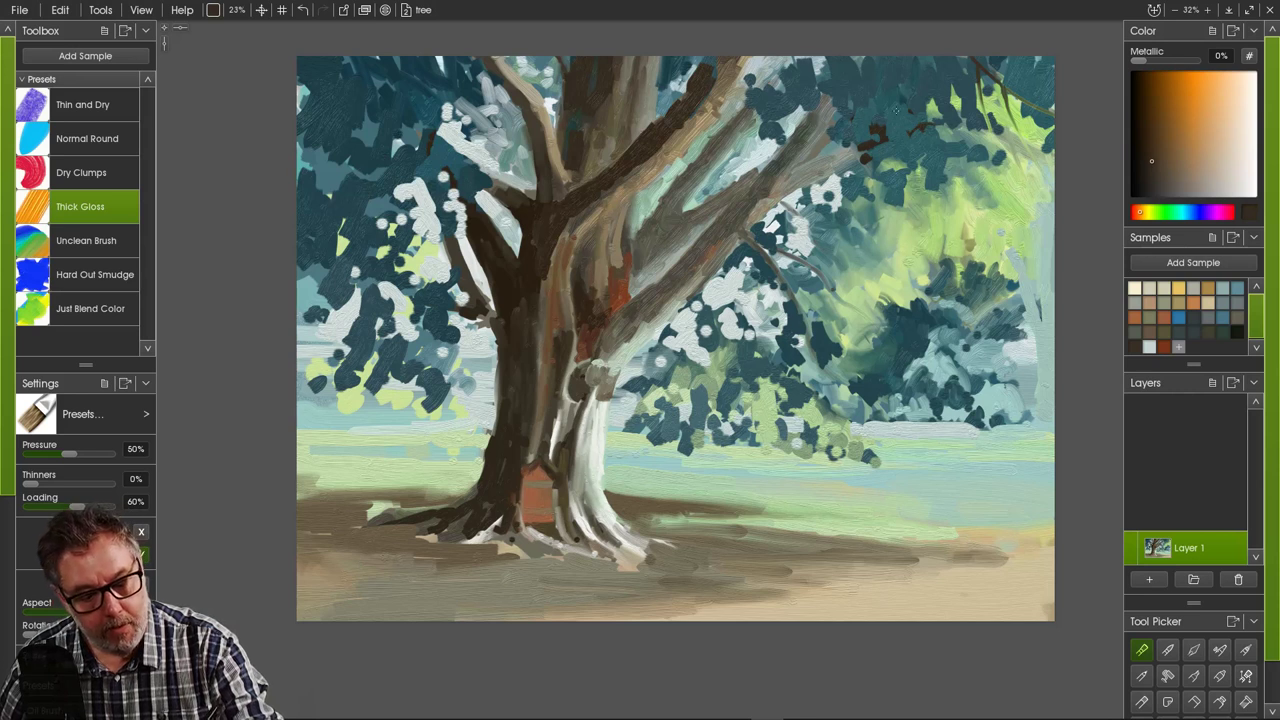
mouse_move(895, 95)
left_mouse_down()
mouse_move(948, 158)
mouse_move(972, 214)
left_mouse_up()
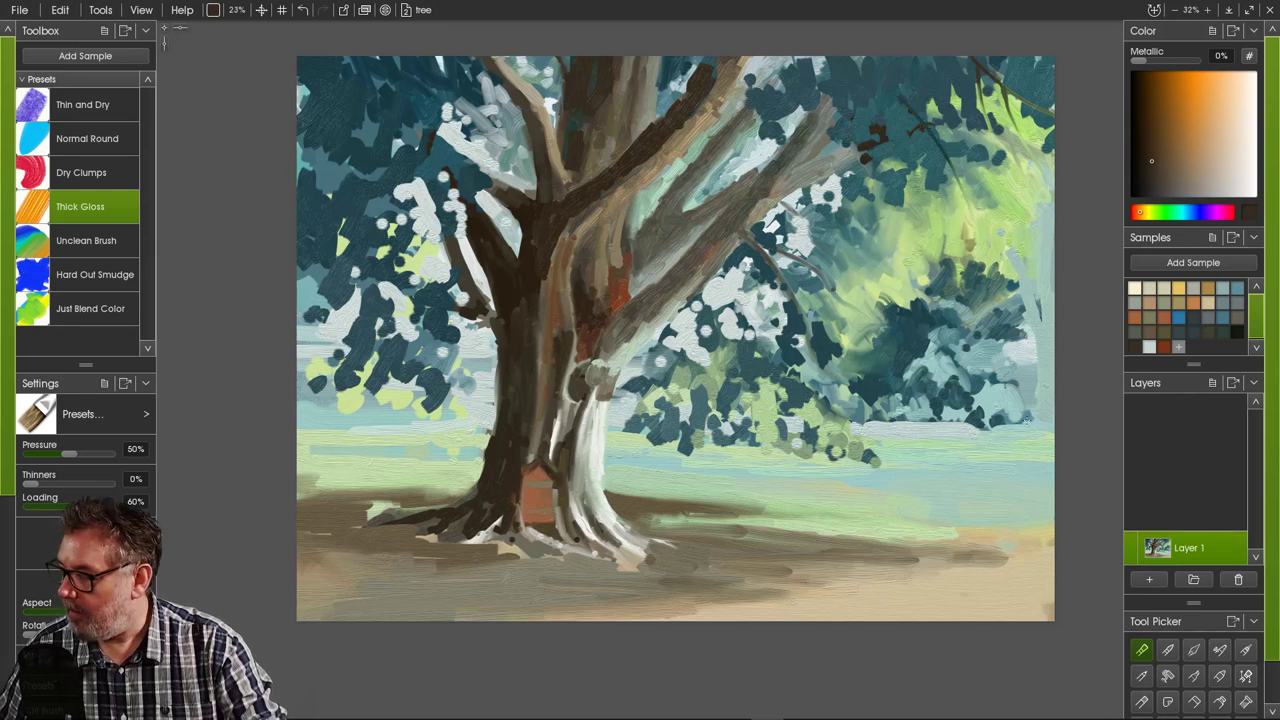
- Paint thin dark brown twigs through the upper-right foliage and down to the lower edge of the right-hand leaf masses
left_click_drag(933, 131, 990, 190)
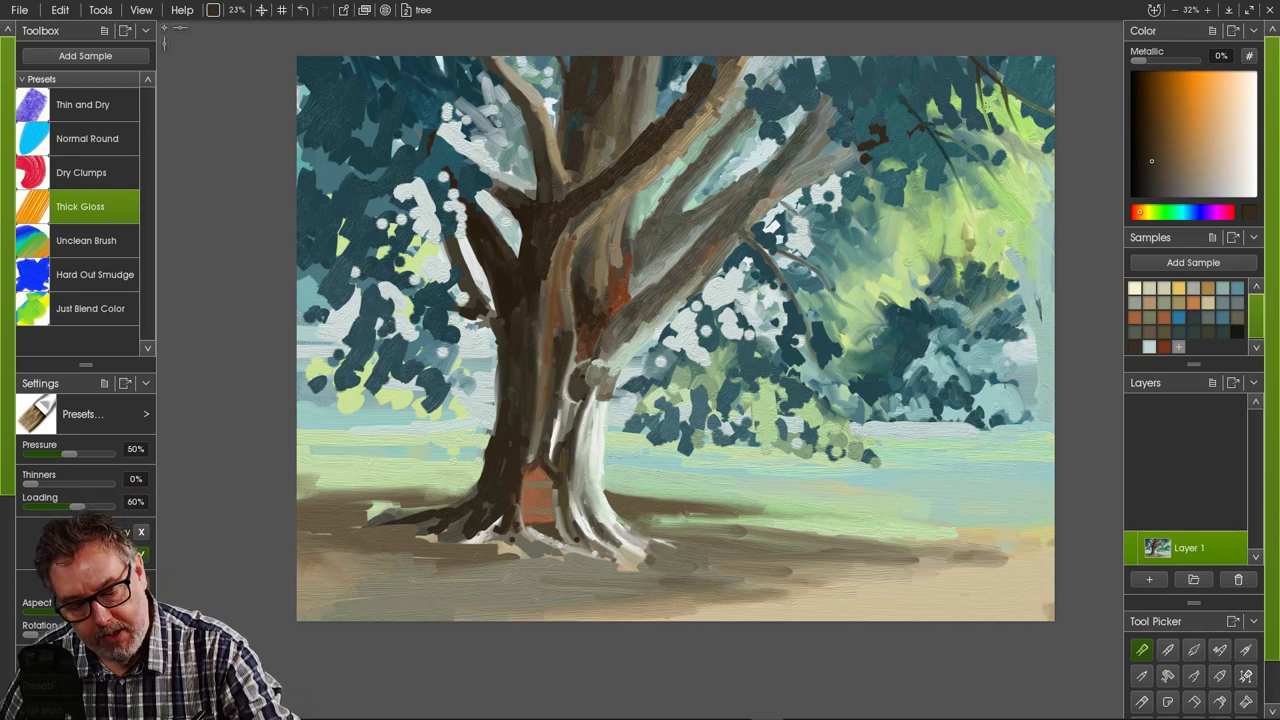
left_click_drag(992, 125, 1020, 192)
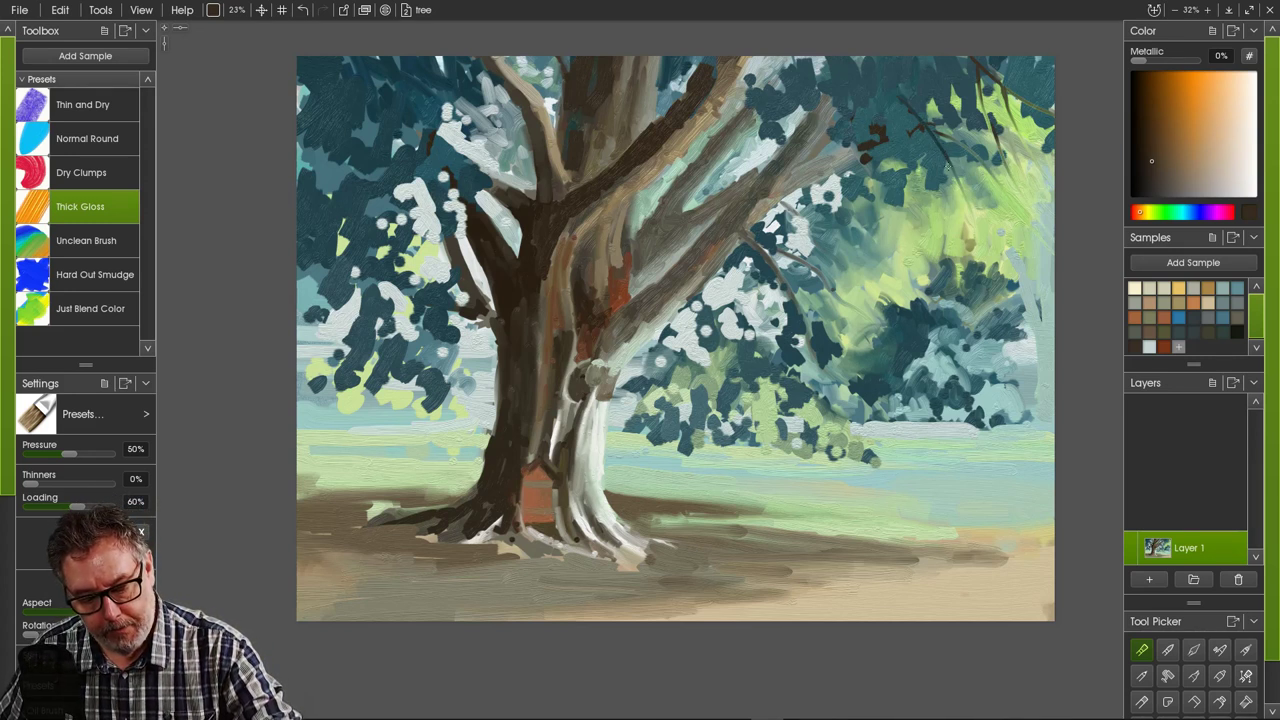
mouse_move(947, 156)
left_mouse_down()
mouse_move(976, 259)
mouse_move(989, 223)
left_mouse_up()
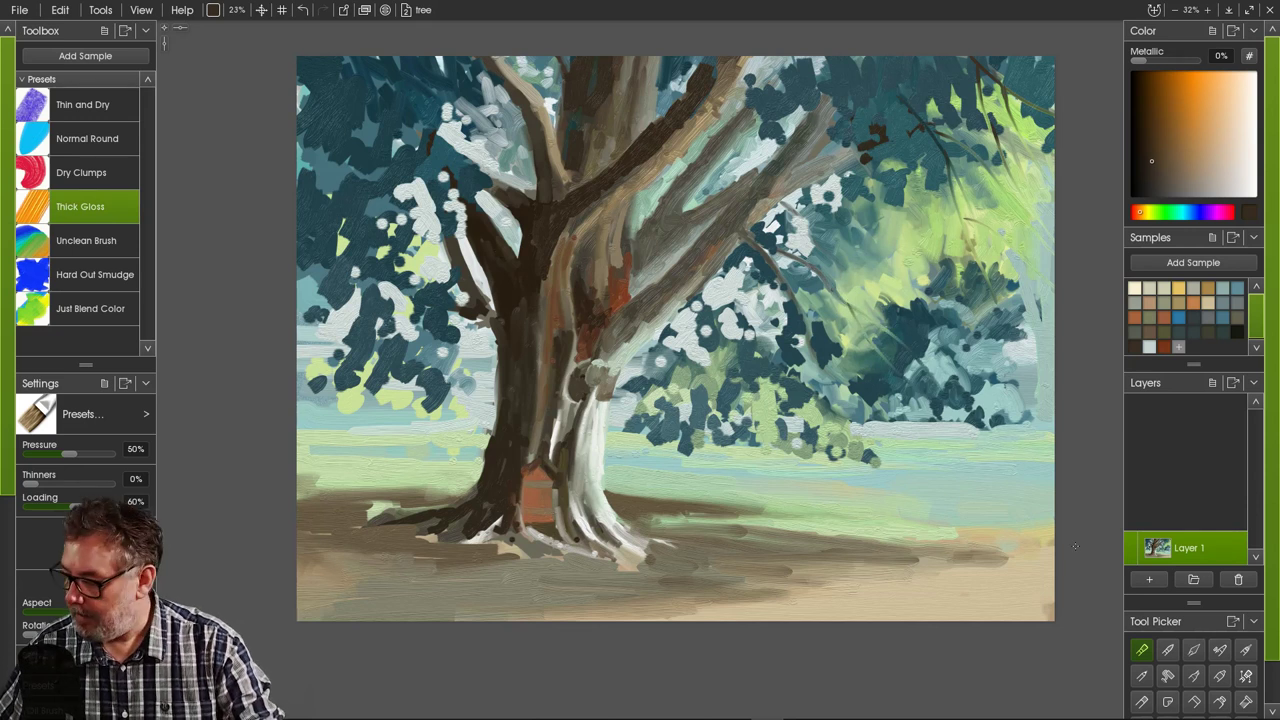
mouse_move(783, 287)
left_mouse_down()
mouse_move(795, 368)
mouse_move(924, 438)
left_mouse_up()
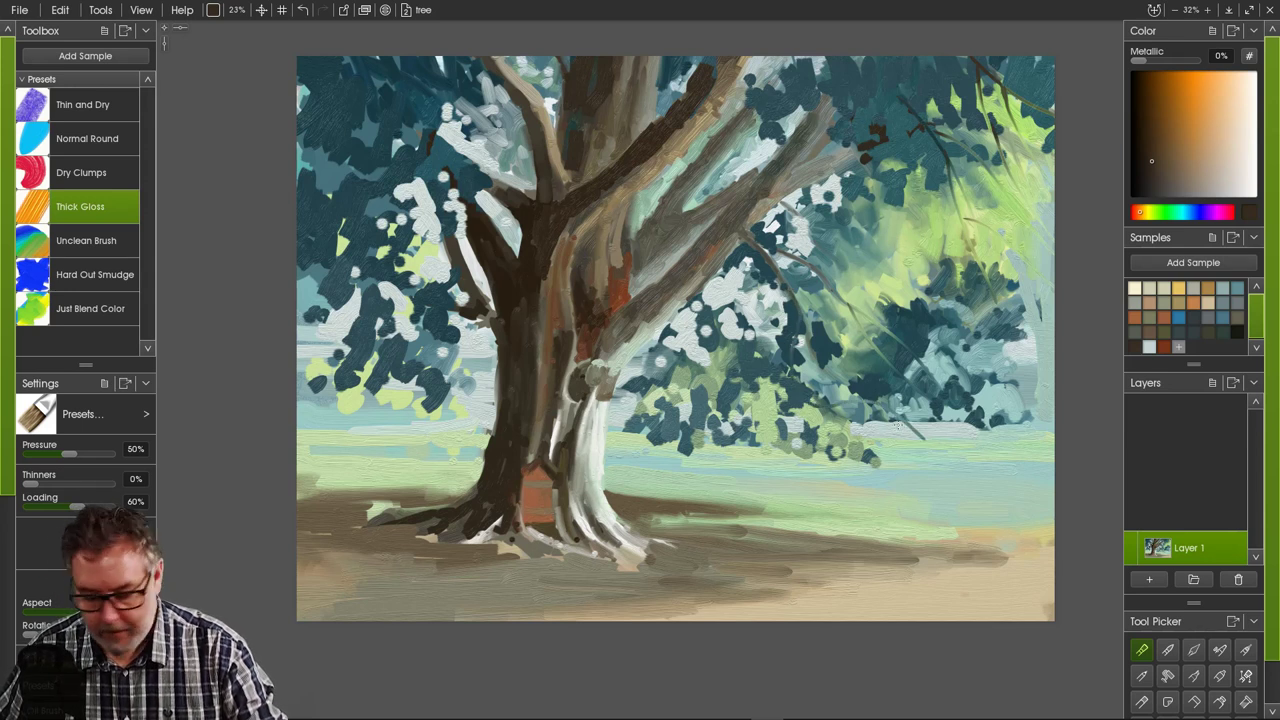
left_click_drag(912, 397, 983, 428)
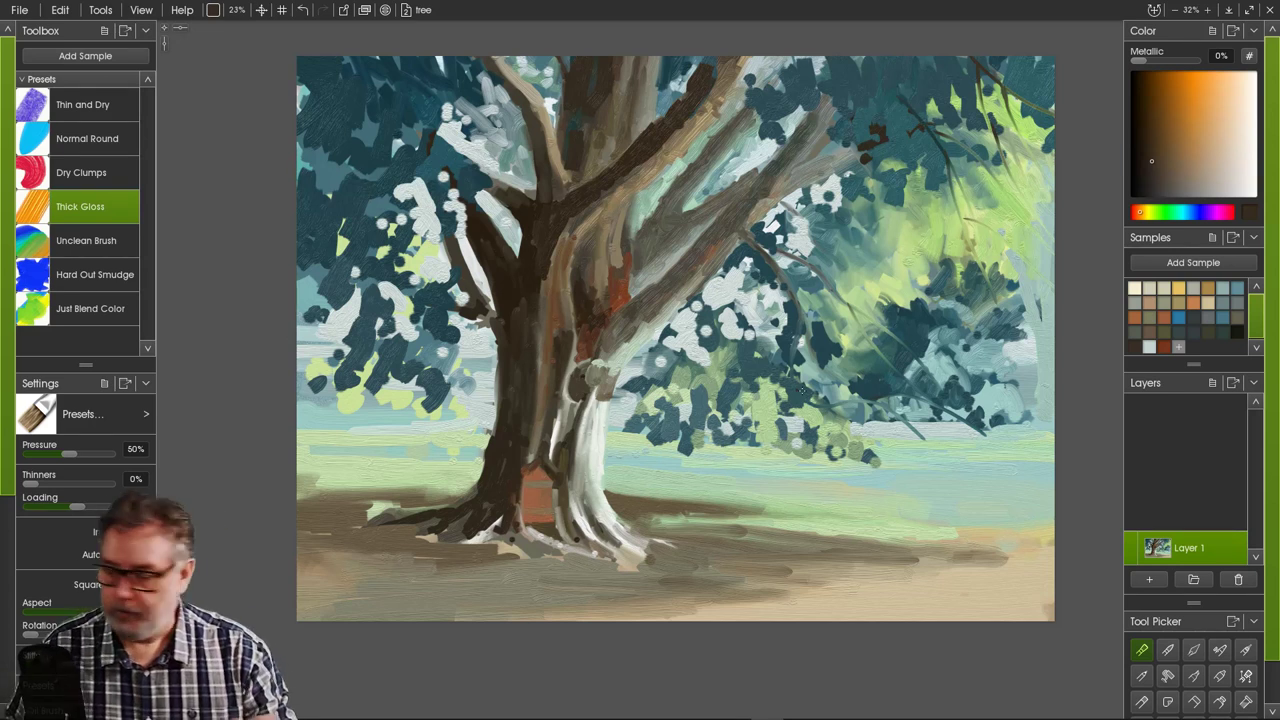
left_click_drag(780, 120, 796, 122)
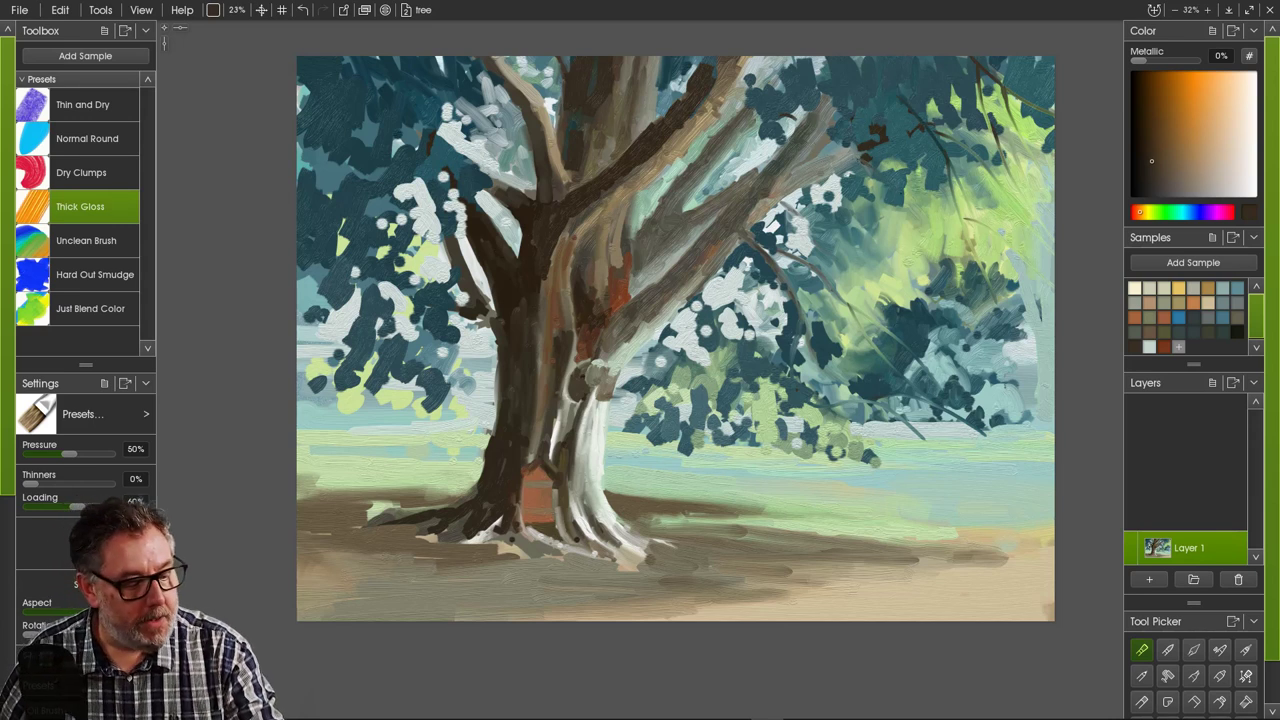
- Set the brush size to 42% and paint dark brown branches from the right-hand branch tip and outward through the left canopy
left_click_drag(237, 10, 281, 10)
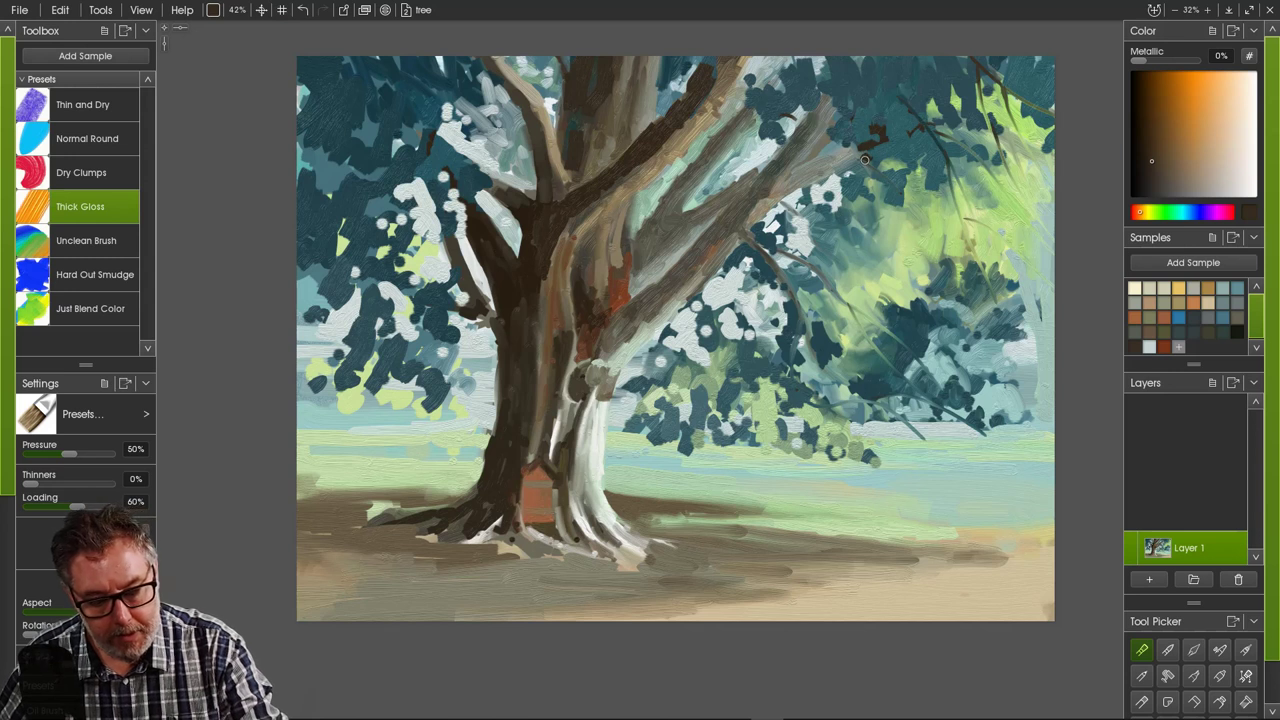
left_click_drag(865, 160, 957, 270)
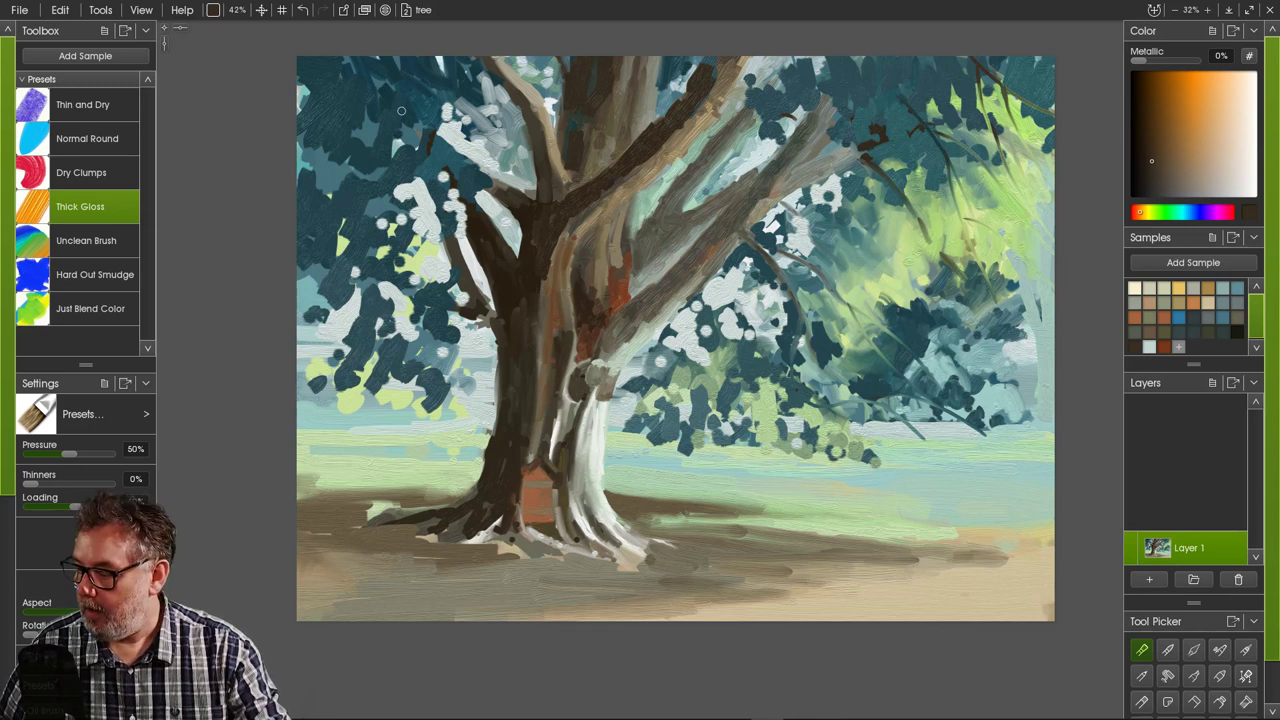
left_click_drag(423, 169, 297, 187)
mouse_move(429, 177)
left_mouse_down()
mouse_move(355, 219)
mouse_move(307, 268)
left_mouse_up()
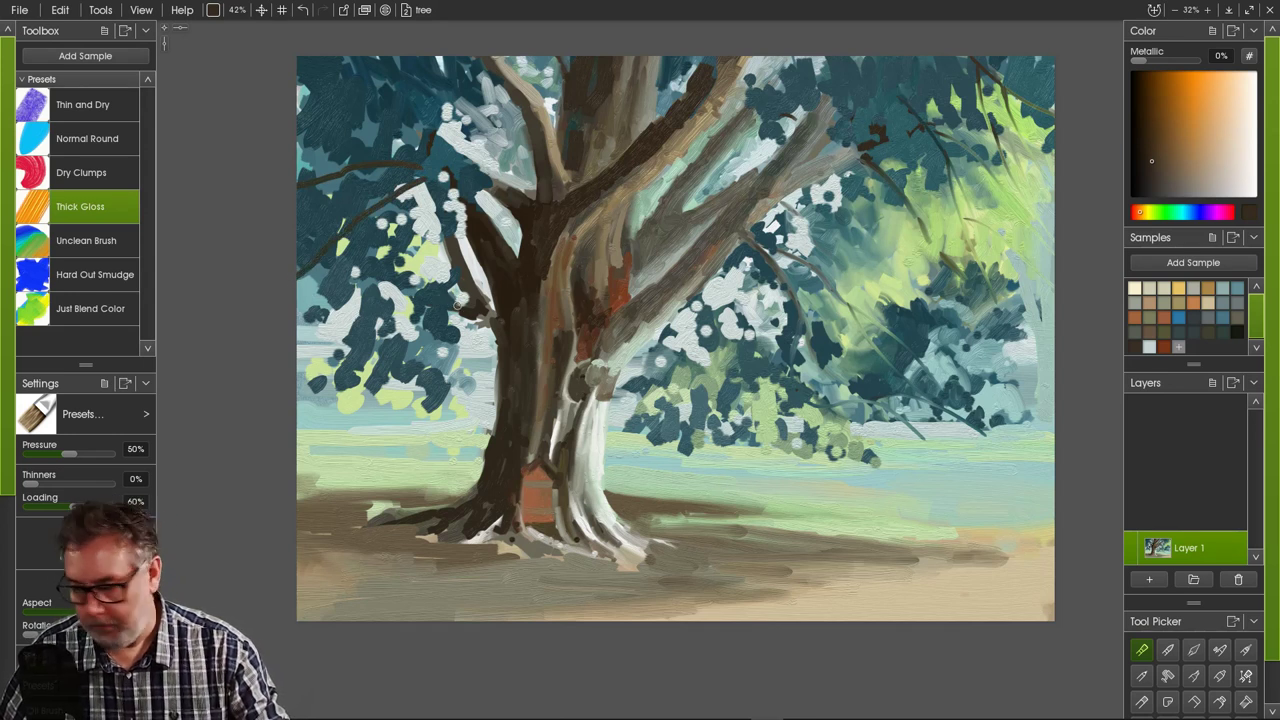
mouse_move(460, 277)
left_mouse_down()
mouse_move(327, 305)
mouse_move(309, 352)
left_mouse_up()
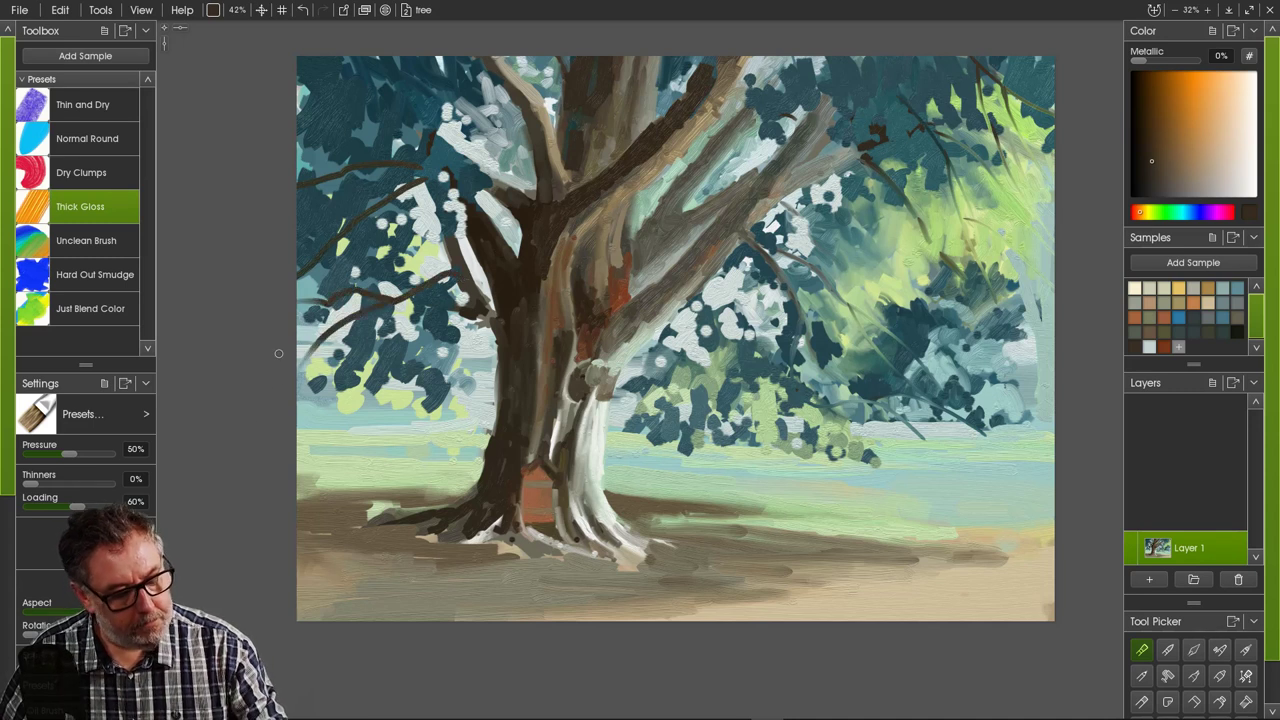
- Reduce the brush size to 20% and paint fine dark brown twigs off the lower branches in the left canopy
key("bracketleft")
key("bracketleft")
key("bracketleft")
key("bracketleft")
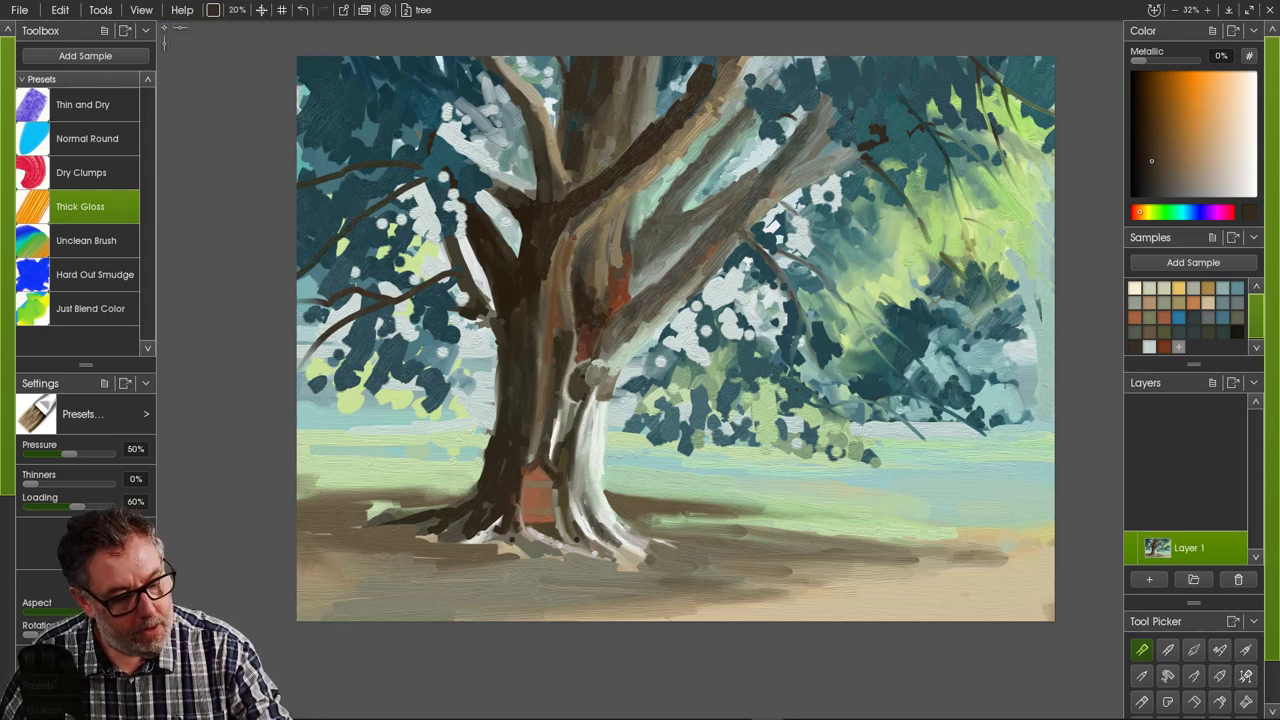
key("bracketleft")
key("bracketright")
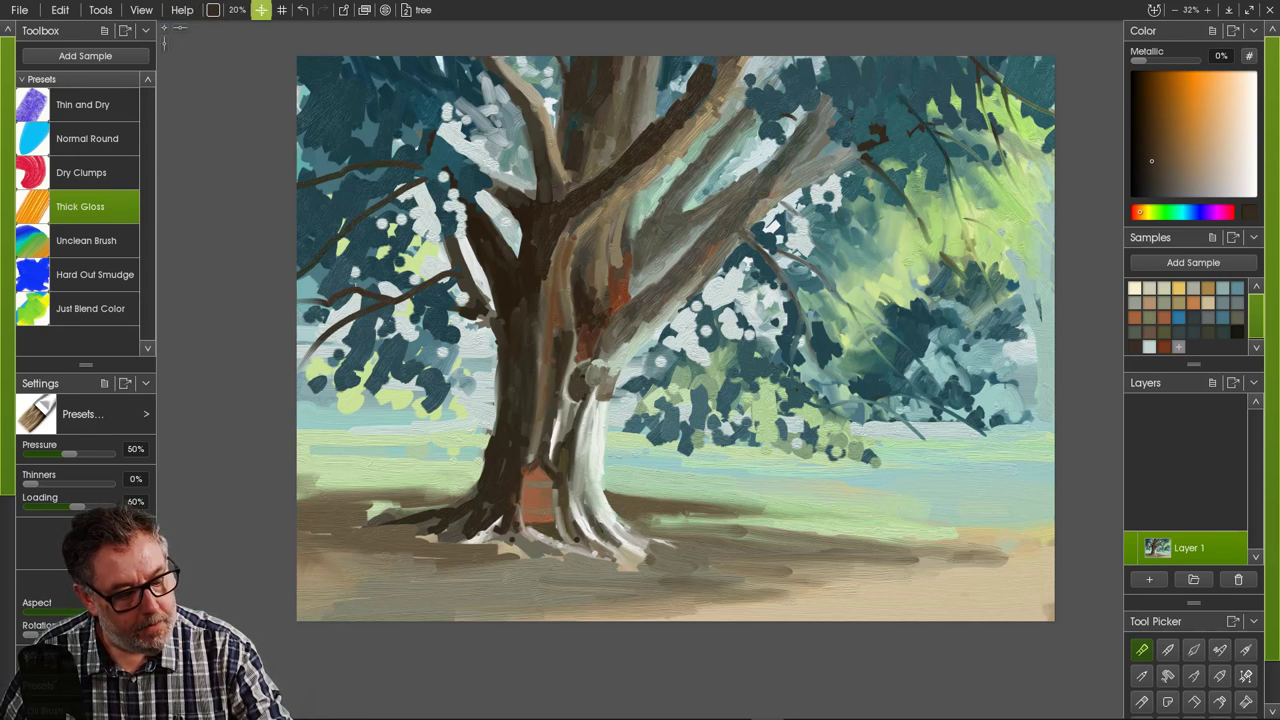
left_click_drag(338, 378, 367, 323)
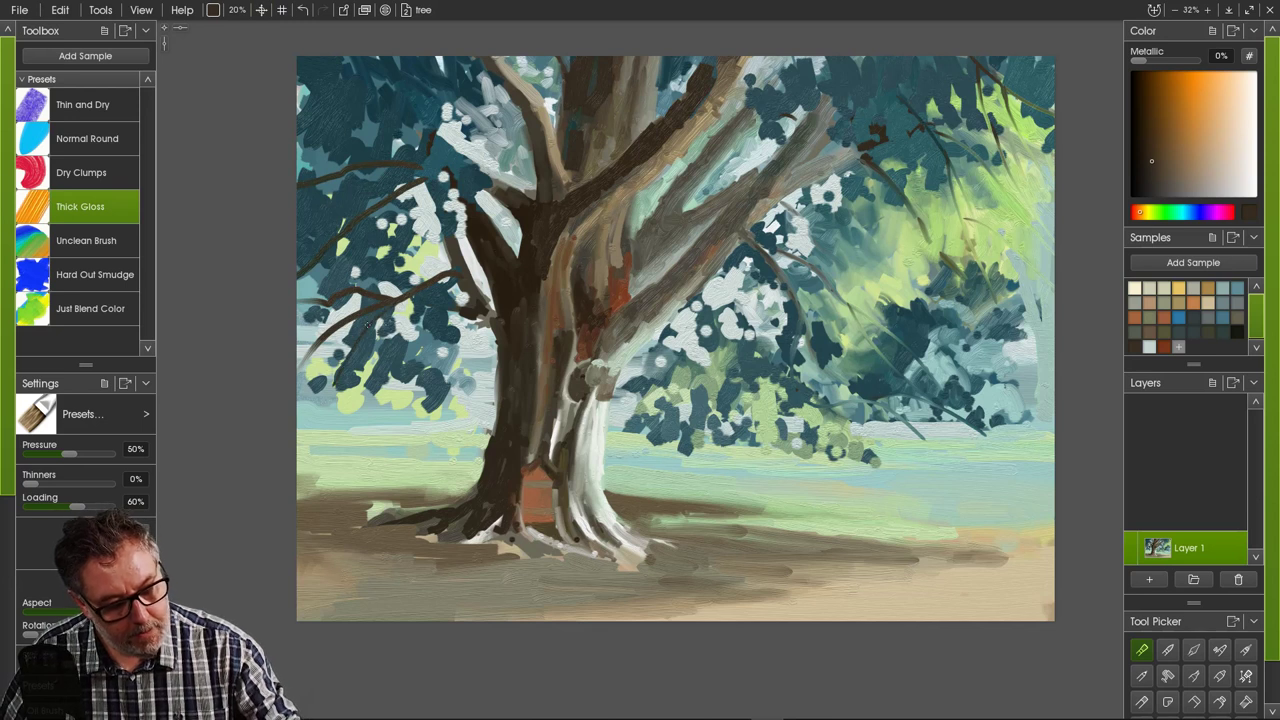
mouse_move(443, 274)
left_mouse_down()
mouse_move(384, 262)
mouse_move(327, 272)
mouse_move(348, 303)
mouse_move(294, 301)
left_mouse_up()
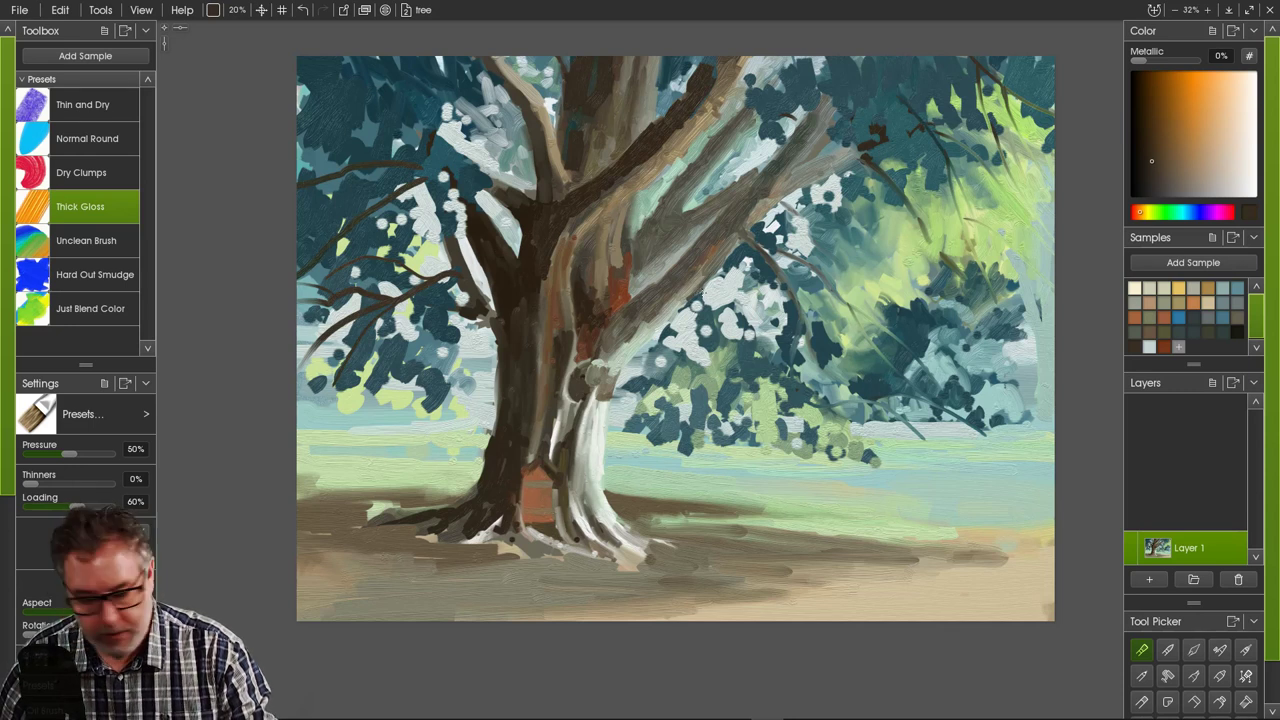
mouse_move(712, 278)
left_mouse_down()
mouse_move(732, 318)
mouse_move(806, 386)
left_mouse_up()
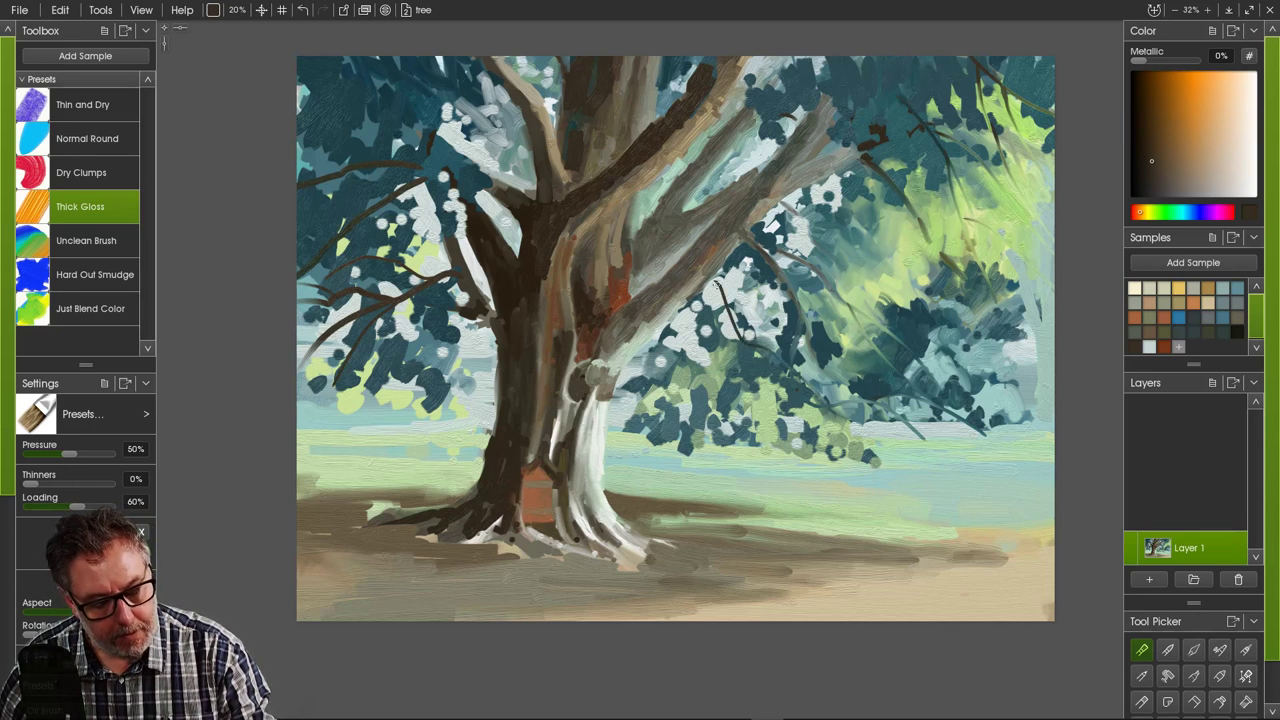
left_click_drag(714, 279, 751, 341)
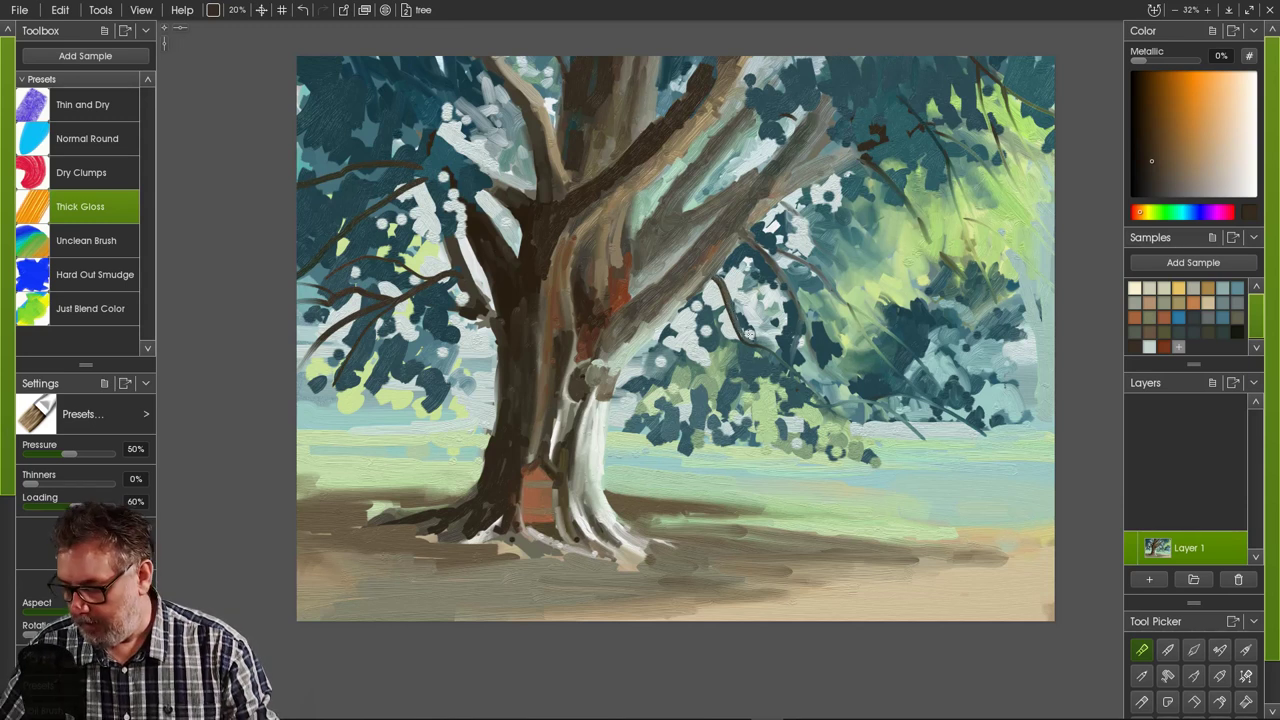
key("ctrl+z")
key("ctrl+z")
key("ctrl+z")
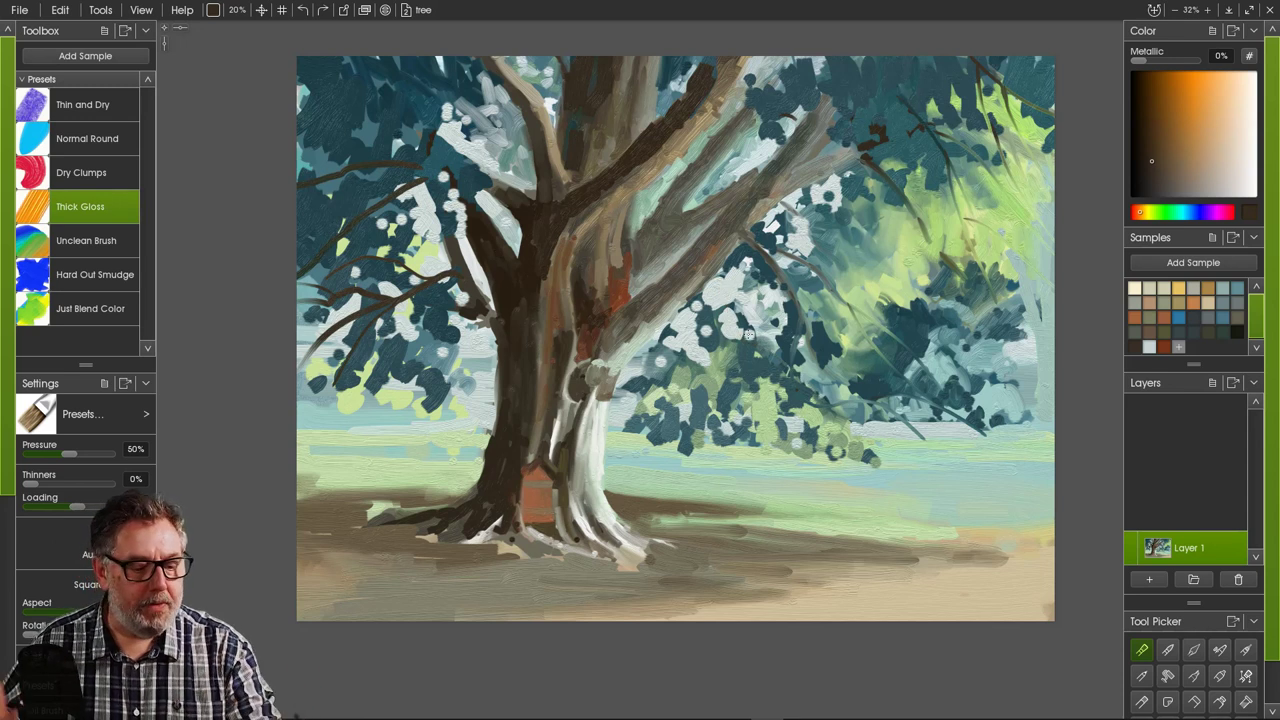
- Set the brush size to 33% and paint drooping dark brown branches from below the large right-hand branch through the lower foliage
key("]")
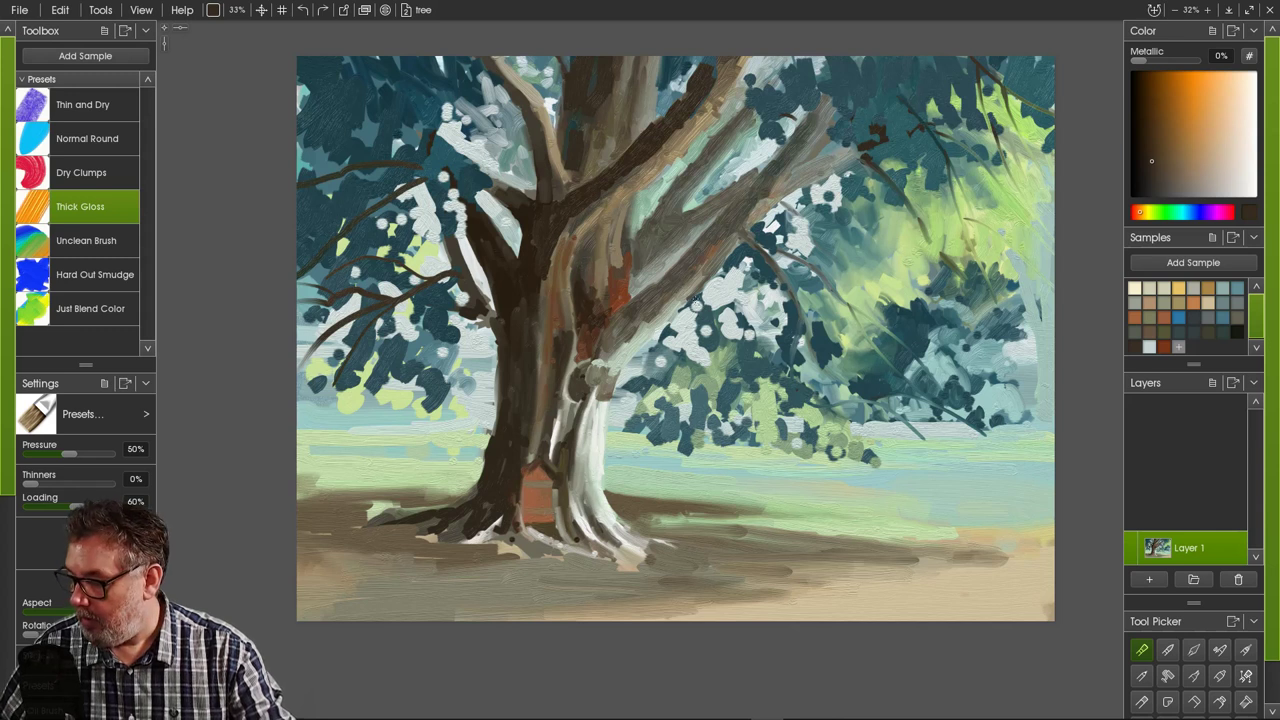
left_click_drag(695, 295, 800, 400)
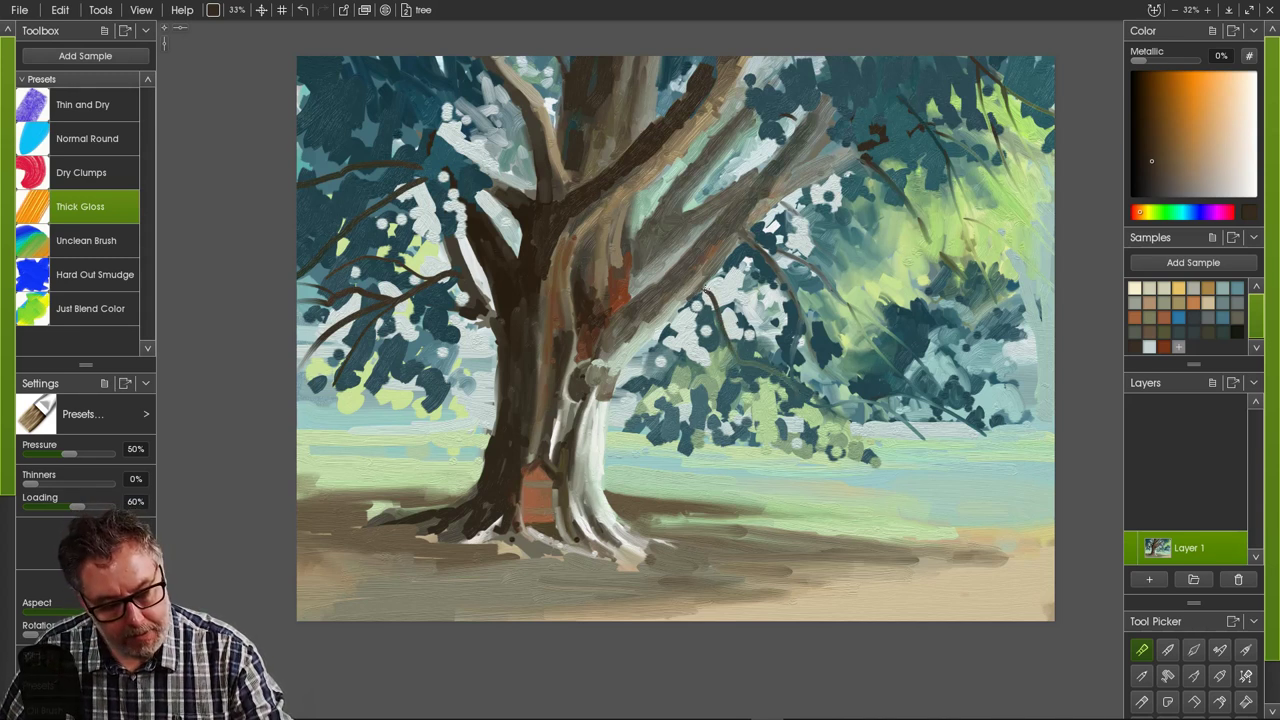
mouse_move(706, 290)
left_mouse_down()
mouse_move(746, 316)
mouse_move(770, 420)
mouse_move(855, 474)
left_mouse_up()
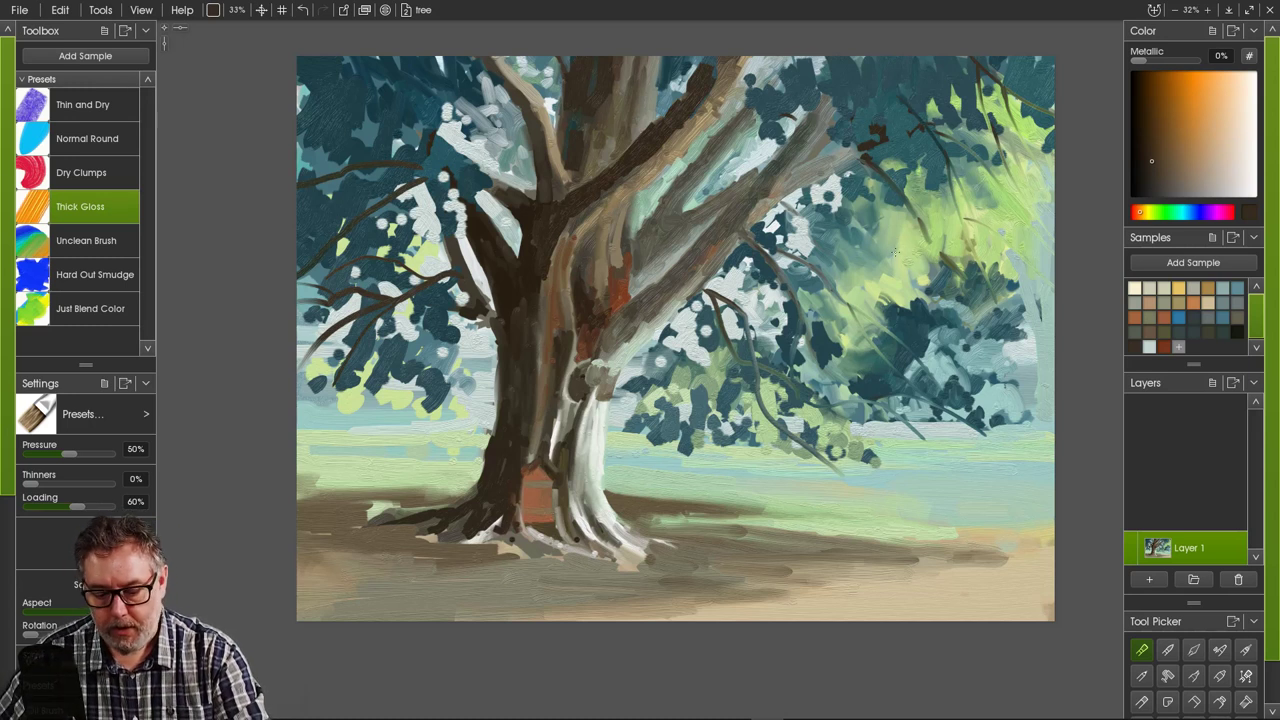
- Sample a light green from the right-hand foliage, set the brush size to 64%, and dab leaves across the right and upper-right canopy
left_click(908, 283, "alt")
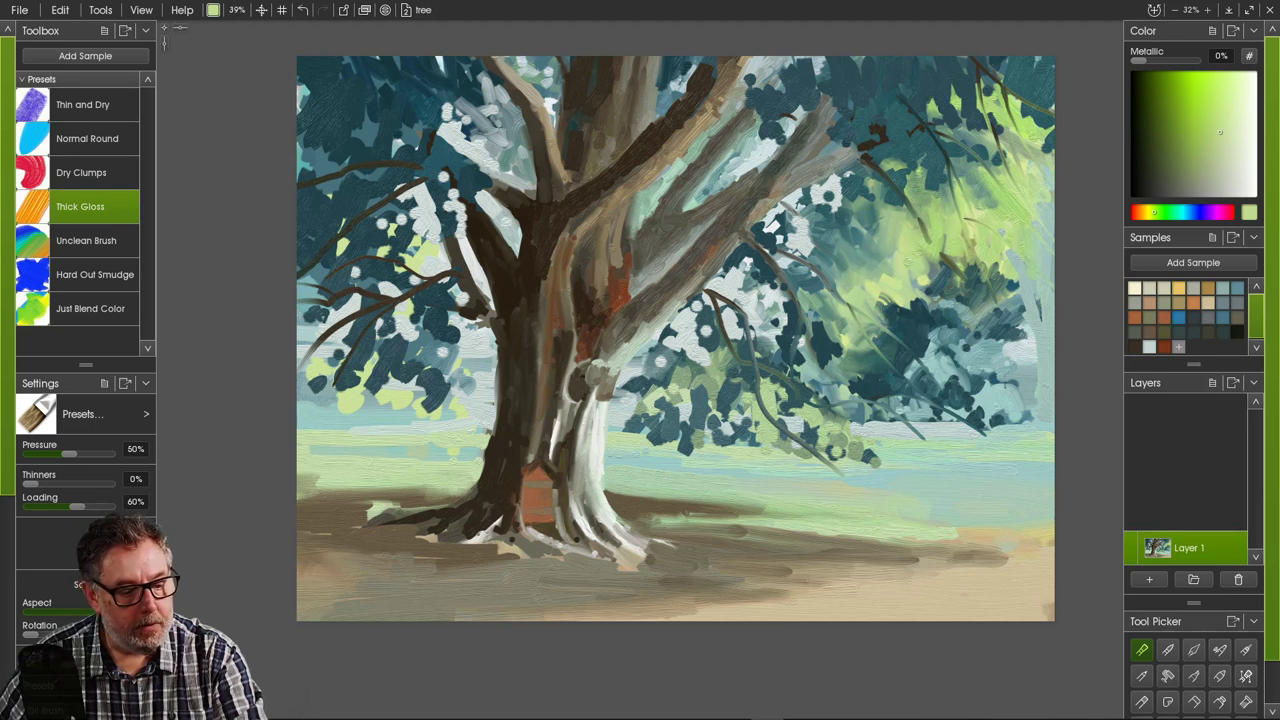
key("]")
key("]")
left_click_drag(946, 250, 978, 272)
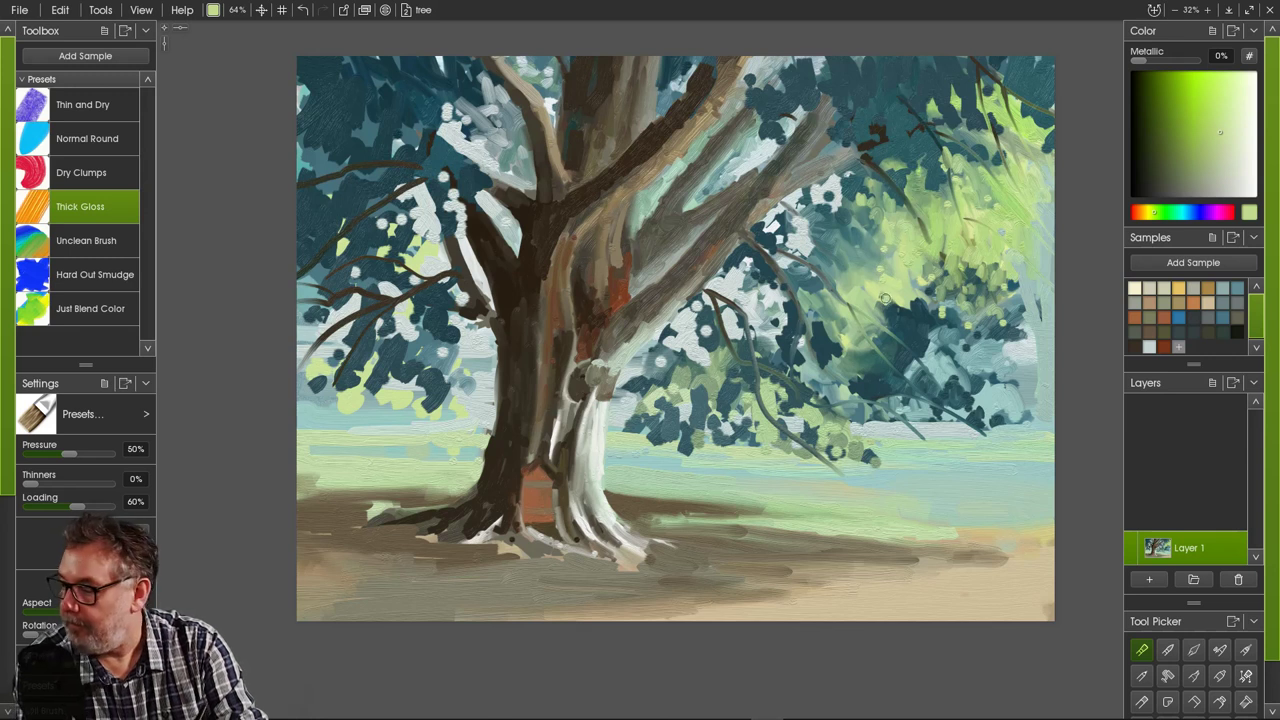
left_click_drag(911, 143, 914, 151)
mouse_move(926, 147)
left_mouse_down()
mouse_move(928, 174)
mouse_move(953, 188)
left_mouse_up()
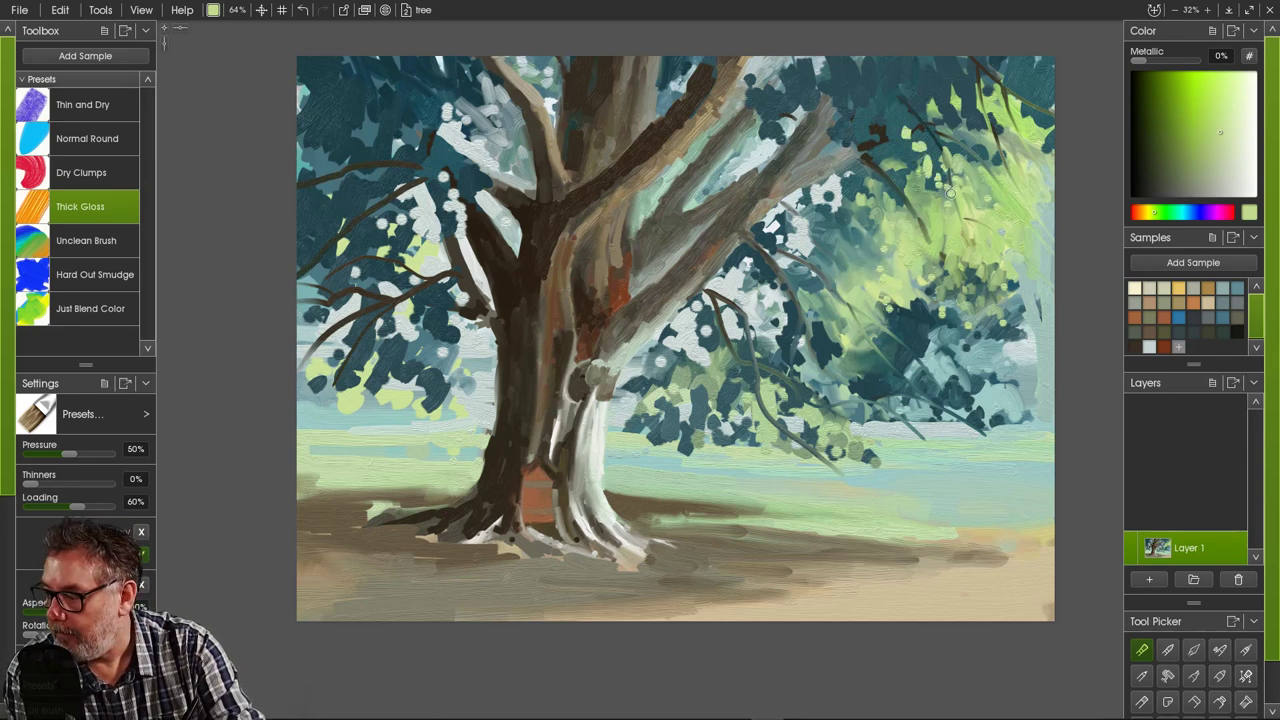
mouse_move(926, 84)
left_mouse_down()
mouse_move(969, 128)
mouse_move(939, 91)
mouse_move(980, 117)
mouse_move(904, 71)
left_mouse_up()
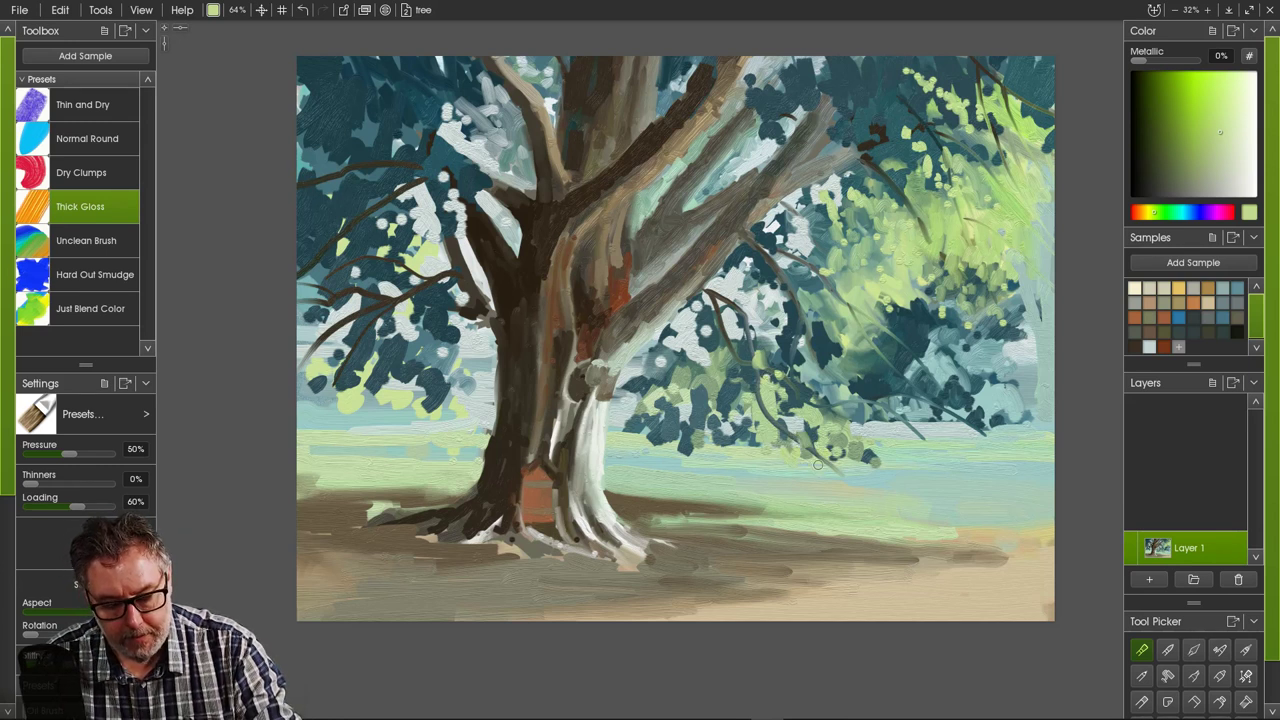
- Sample a muted grey-blue and dab leaves along the lower edge of the drooping foliage to the right of the trunk
left_click(722, 468, "alt")
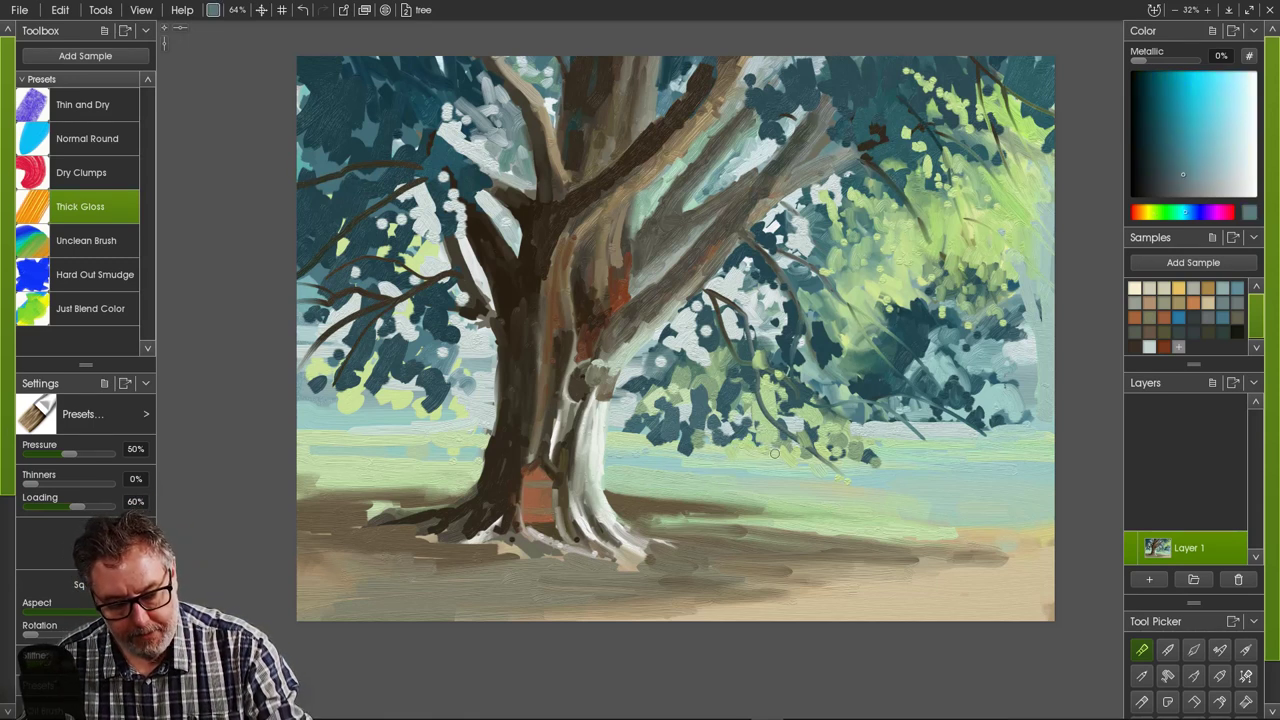
left_click_drag(774, 453, 826, 468)
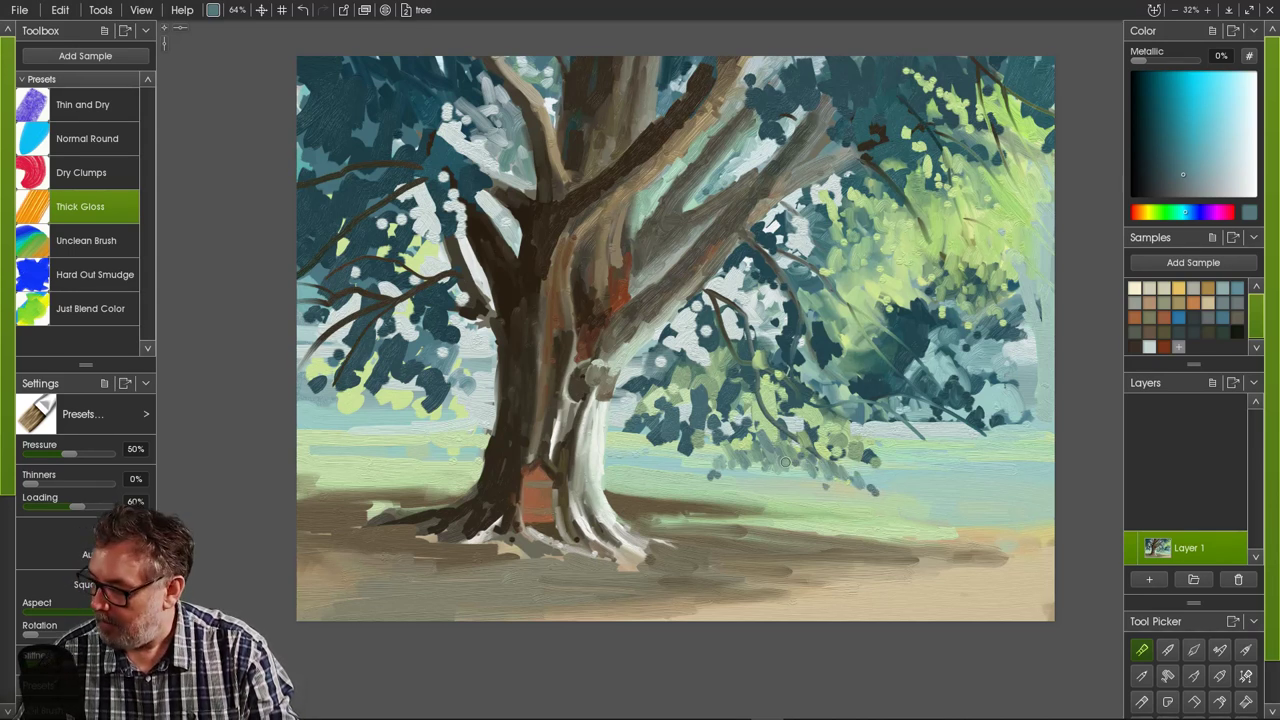
left_click(842, 473)
left_click(878, 454)
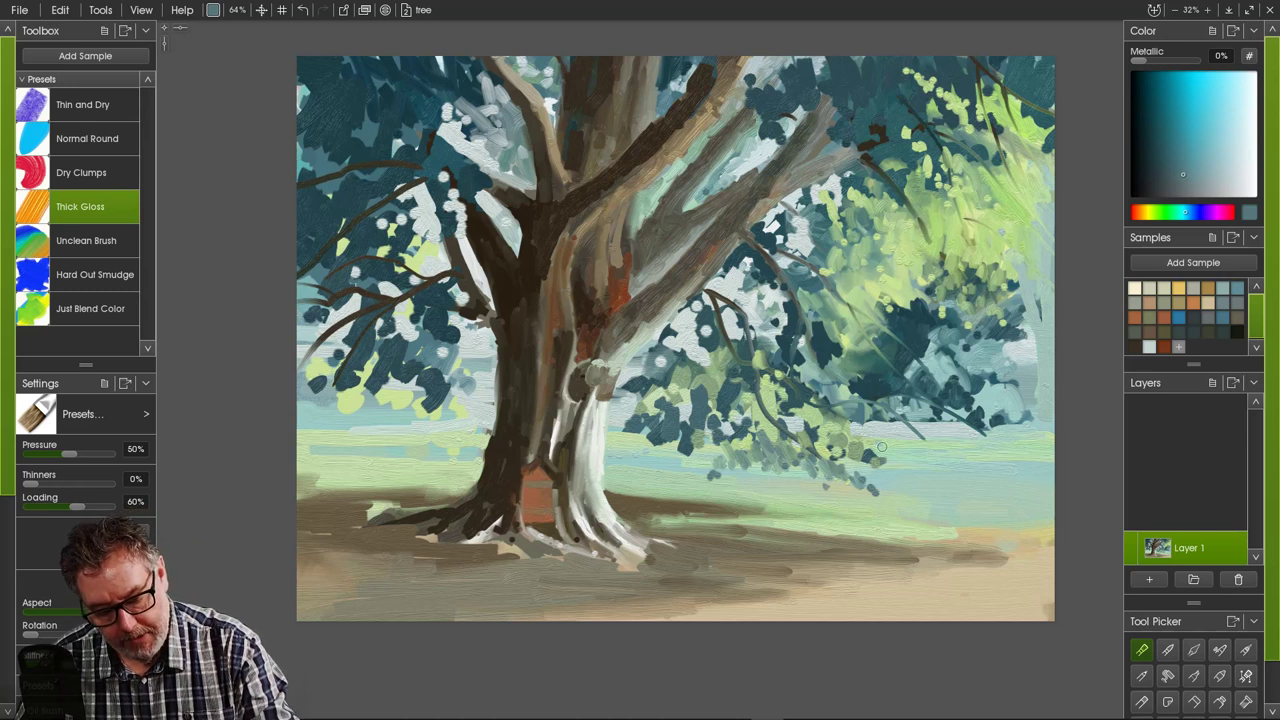
left_click(890, 460)
left_click(906, 473)
left_click(912, 478)
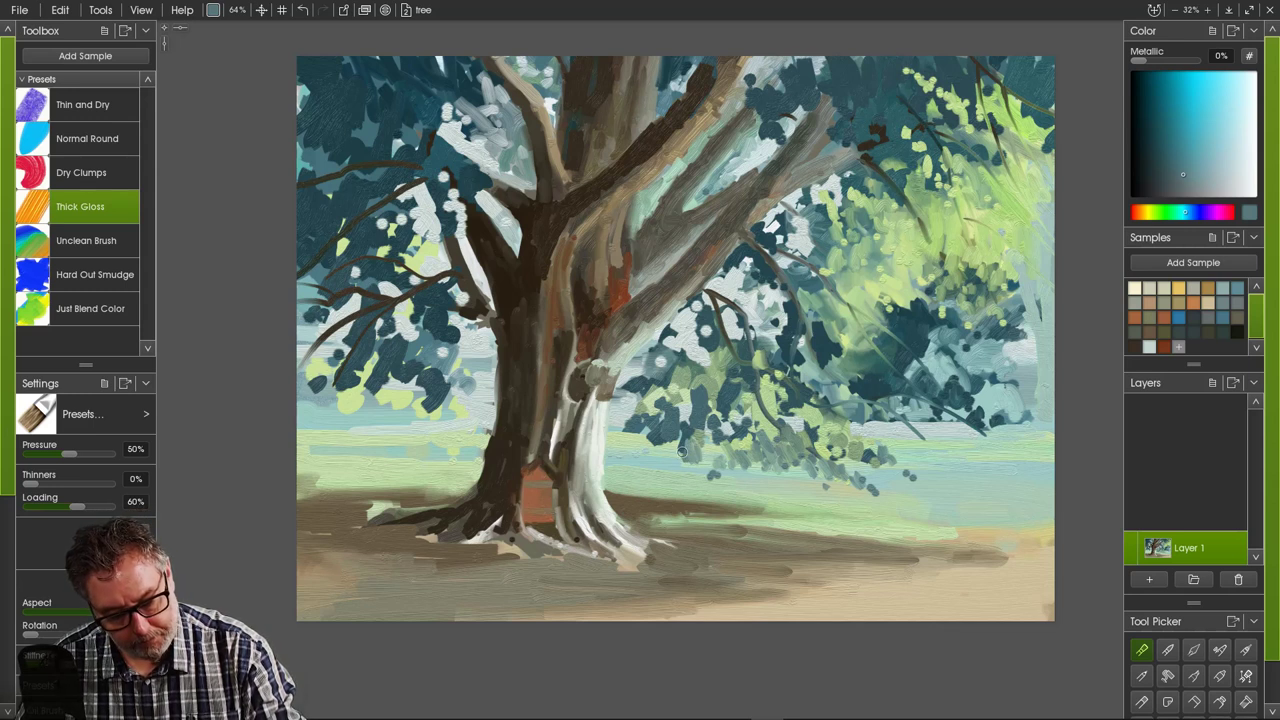
- Dab sampled muted teal leaves at the drooping foliage's trunk-side edge and sampled dark blue leaves over the light green right canopy
key("alt")
left_click(666, 430, "alt")
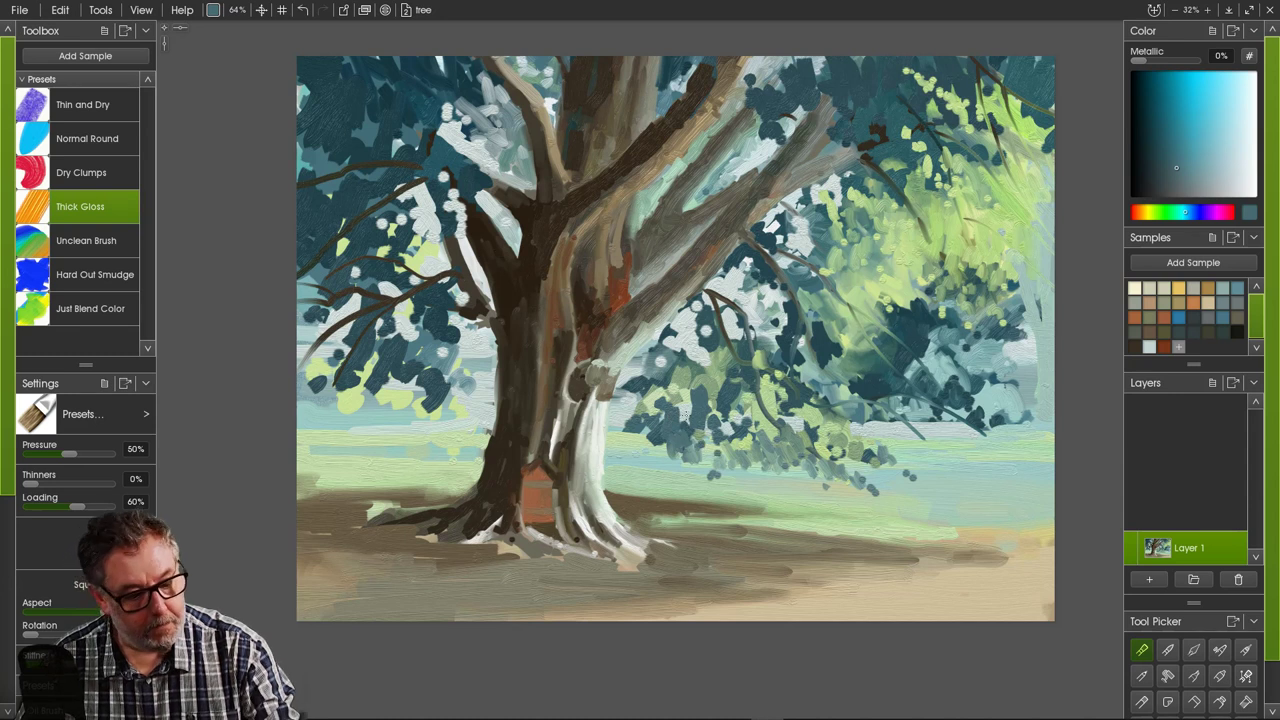
left_click(393, 117, "alt")
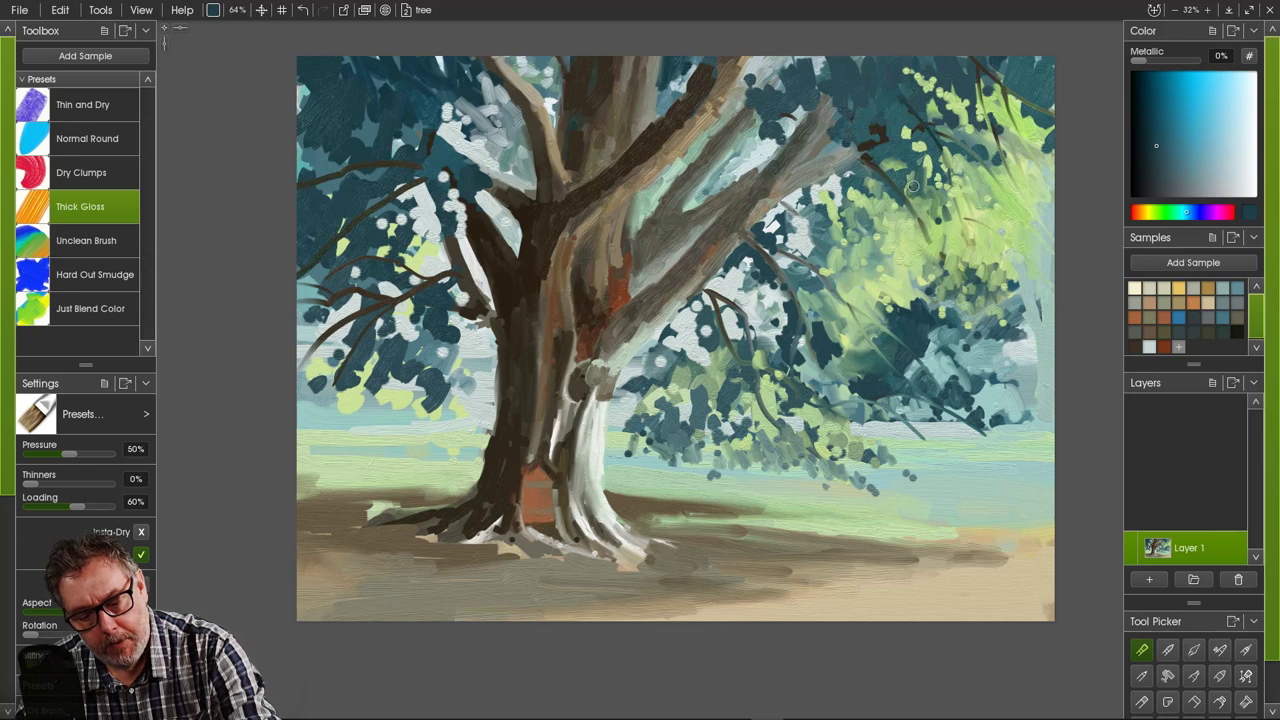
mouse_move(914, 202)
left_mouse_down()
mouse_move(934, 219)
mouse_move(953, 213)
mouse_move(962, 238)
left_mouse_up()
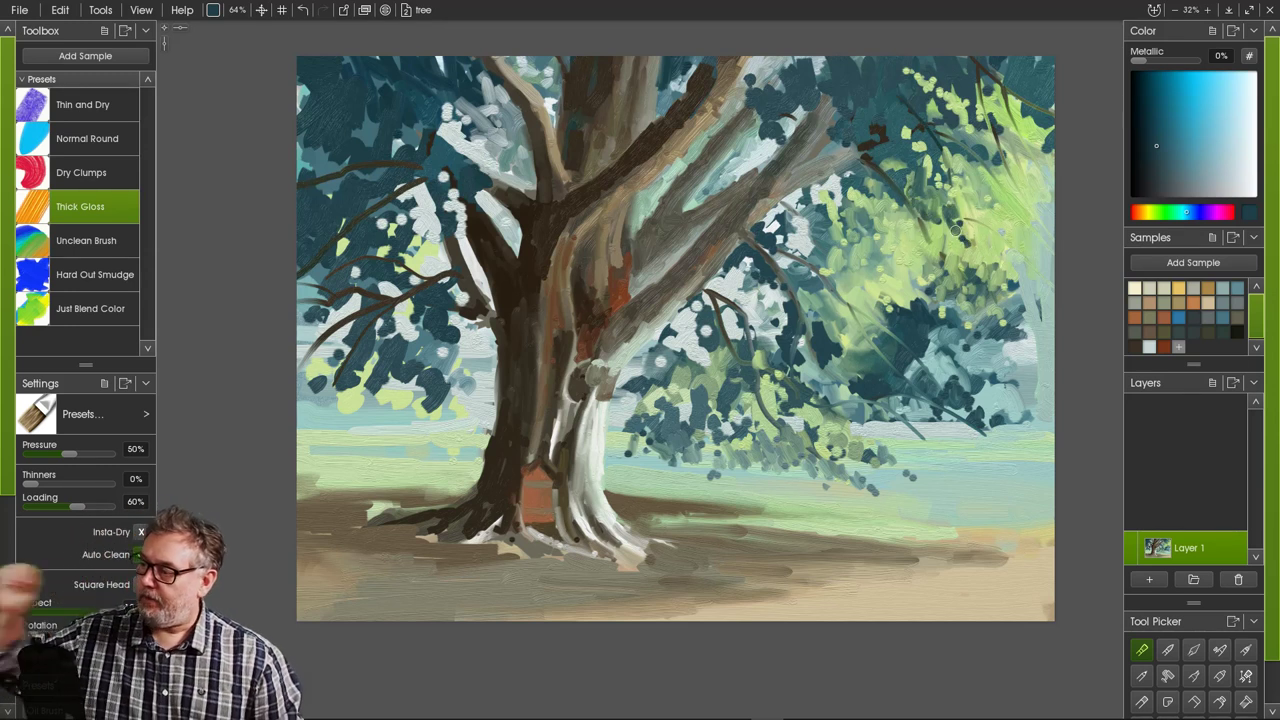
mouse_move(985, 155)
left_mouse_down()
mouse_move(1004, 190)
mouse_move(969, 173)
mouse_move(1000, 195)
mouse_move(966, 153)
mouse_move(962, 178)
mouse_move(975, 173)
mouse_move(998, 220)
left_mouse_up()
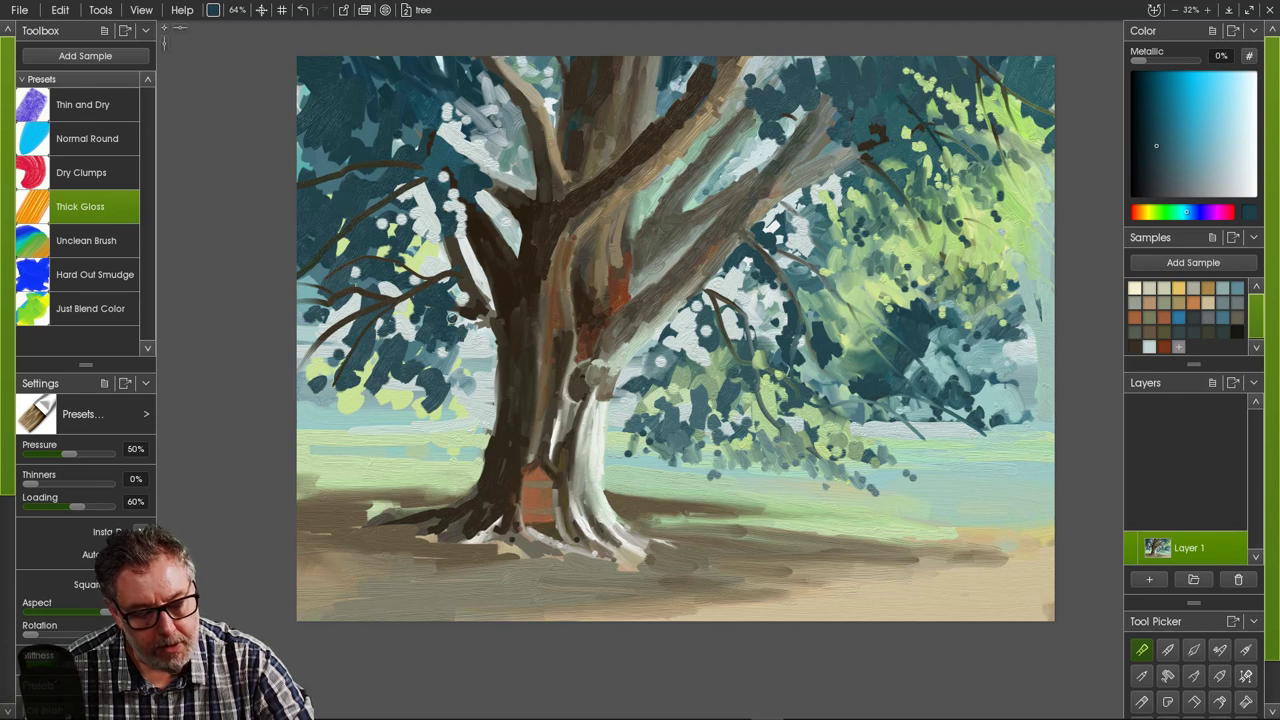
- Dab dark blue leaves around the left canopy's branches and along its lower edge
mouse_move(400, 253)
left_mouse_down()
mouse_move(350, 281)
mouse_move(350, 320)
mouse_move(348, 291)
mouse_move(318, 316)
mouse_move(328, 283)
mouse_move(314, 321)
mouse_move(315, 307)
mouse_move(298, 316)
mouse_move(312, 282)
mouse_move(318, 341)
mouse_move(307, 350)
mouse_move(312, 327)
mouse_move(309, 341)
mouse_move(336, 331)
mouse_move(337, 357)
mouse_move(349, 357)
mouse_move(346, 343)
mouse_move(326, 391)
mouse_move(312, 375)
mouse_move(311, 409)
mouse_move(327, 393)
mouse_move(333, 409)
mouse_move(350, 381)
mouse_move(351, 405)
mouse_move(348, 382)
mouse_move(325, 406)
mouse_move(351, 380)
mouse_move(349, 393)
mouse_move(365, 382)
mouse_move(374, 414)
mouse_move(380, 386)
mouse_move(383, 405)
mouse_move(398, 386)
mouse_move(400, 410)
mouse_move(380, 410)
mouse_move(405, 414)
mouse_move(330, 395)
mouse_move(355, 368)
mouse_move(317, 419)
mouse_move(360, 428)
mouse_move(320, 426)
mouse_move(360, 399)
mouse_move(358, 432)
left_mouse_up()
left_click(317, 329)
left_click(317, 308)
left_click(330, 285)
left_click(310, 319)
mouse_move(313, 352)
left_mouse_down()
mouse_move(325, 382)
mouse_move(371, 325)
left_mouse_up()
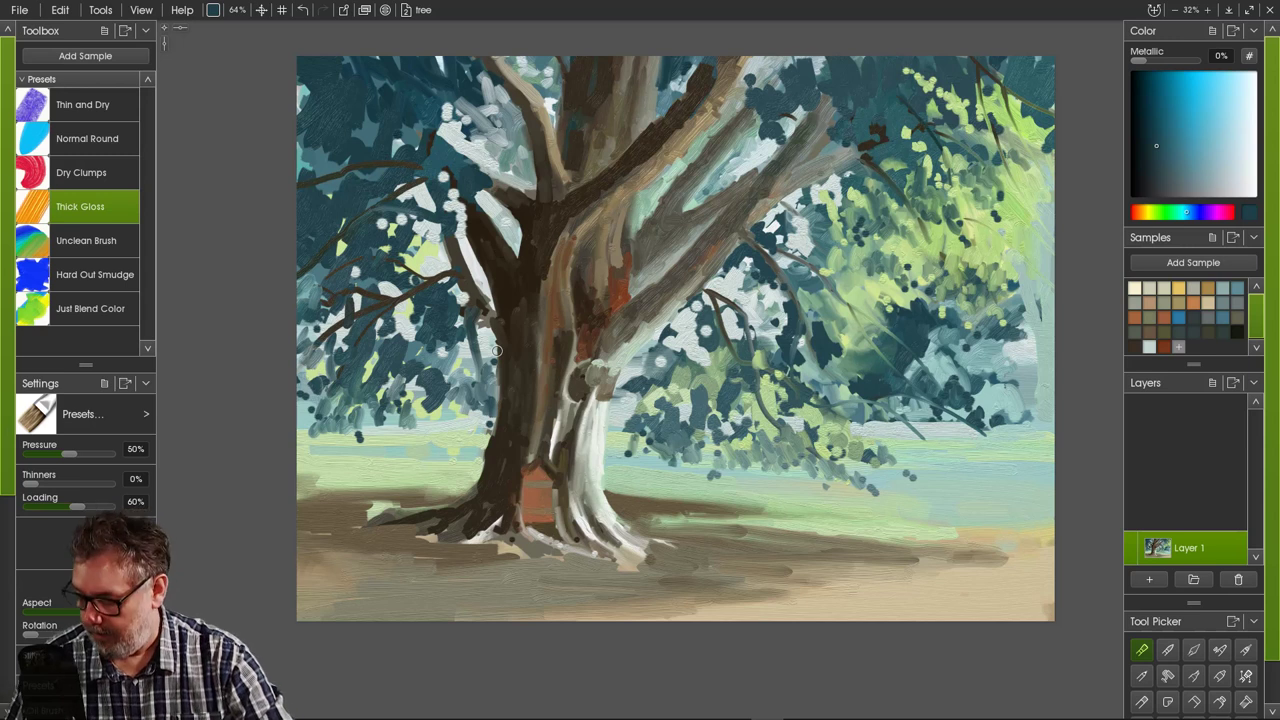
- Dab leaves in dark teal and blue tones sampled from the foliage along the drooping branches and shaded canopy right of the trunk
left_click(831, 374, "alt")
left_click_drag(828, 319, 848, 343)
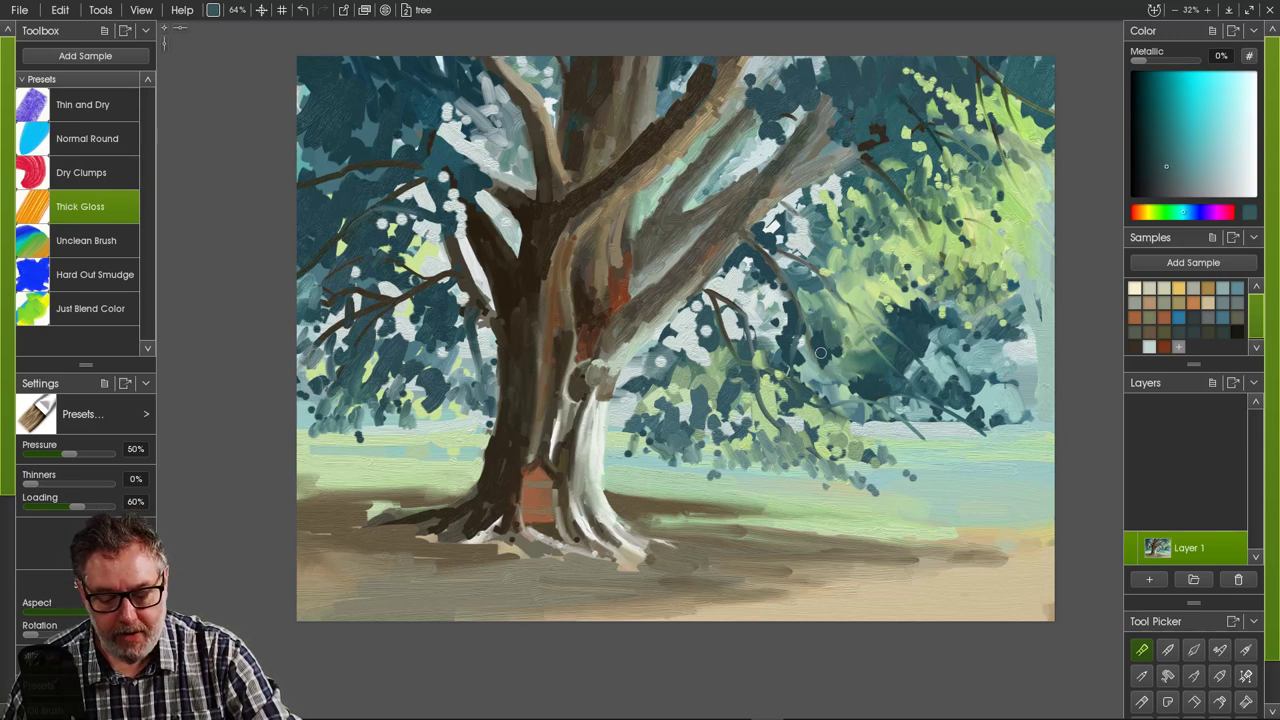
left_click(823, 381, "alt")
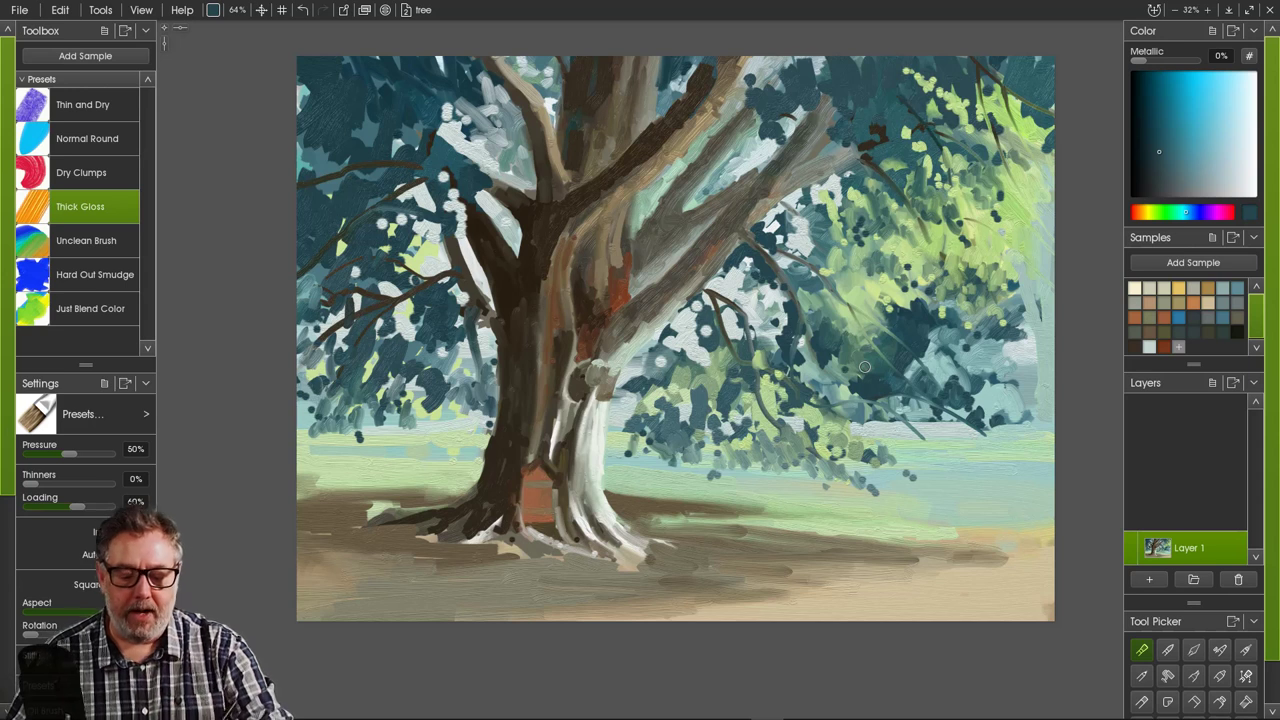
left_click(821, 372, "alt")
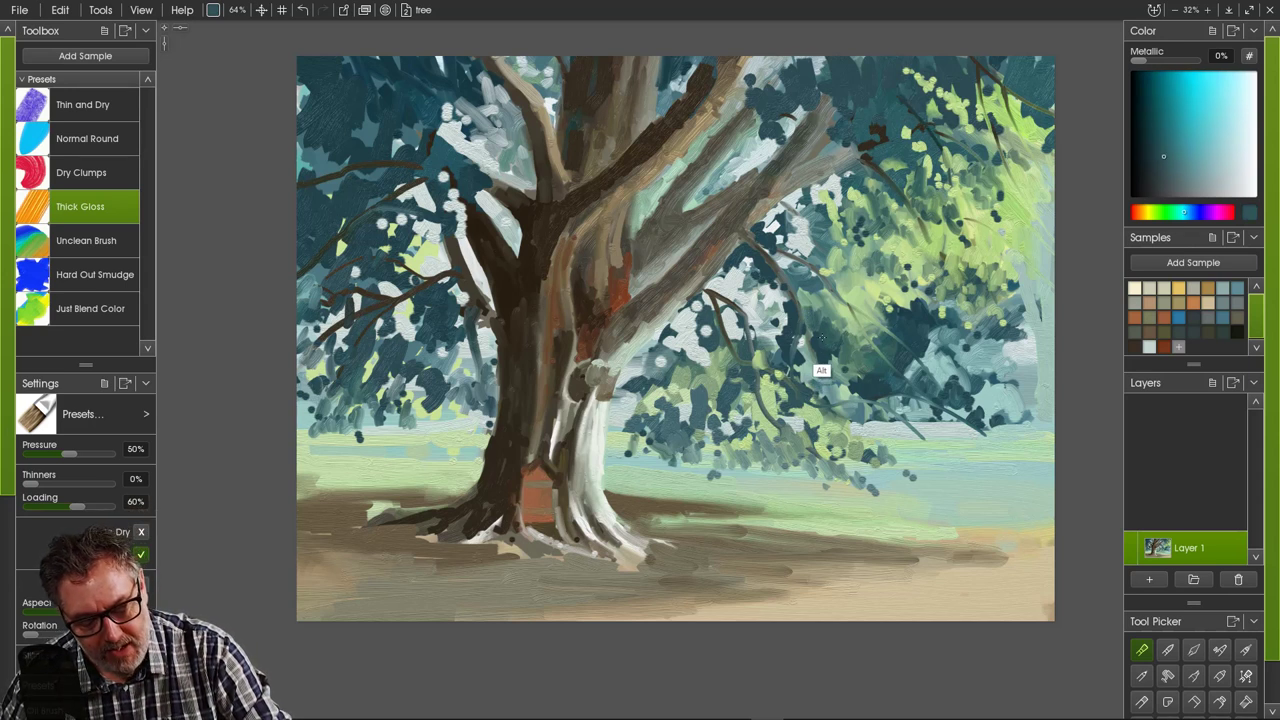
left_click(814, 372, "alt")
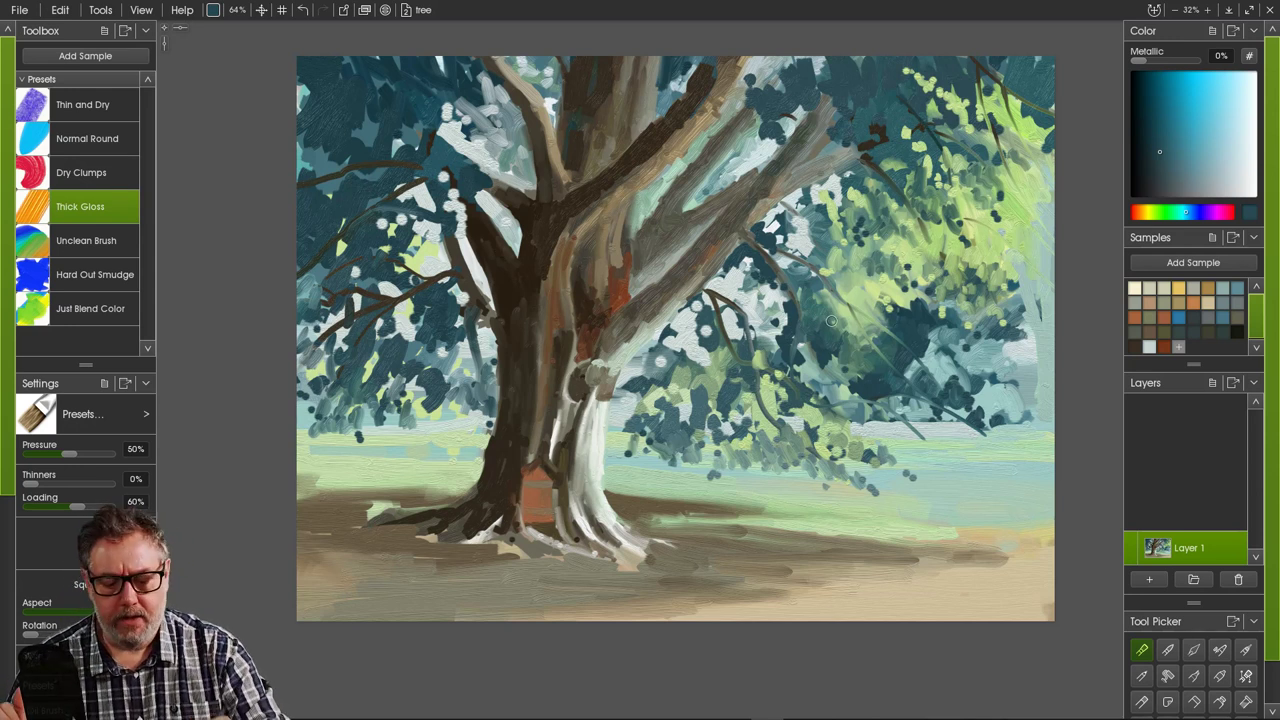
key("alt")
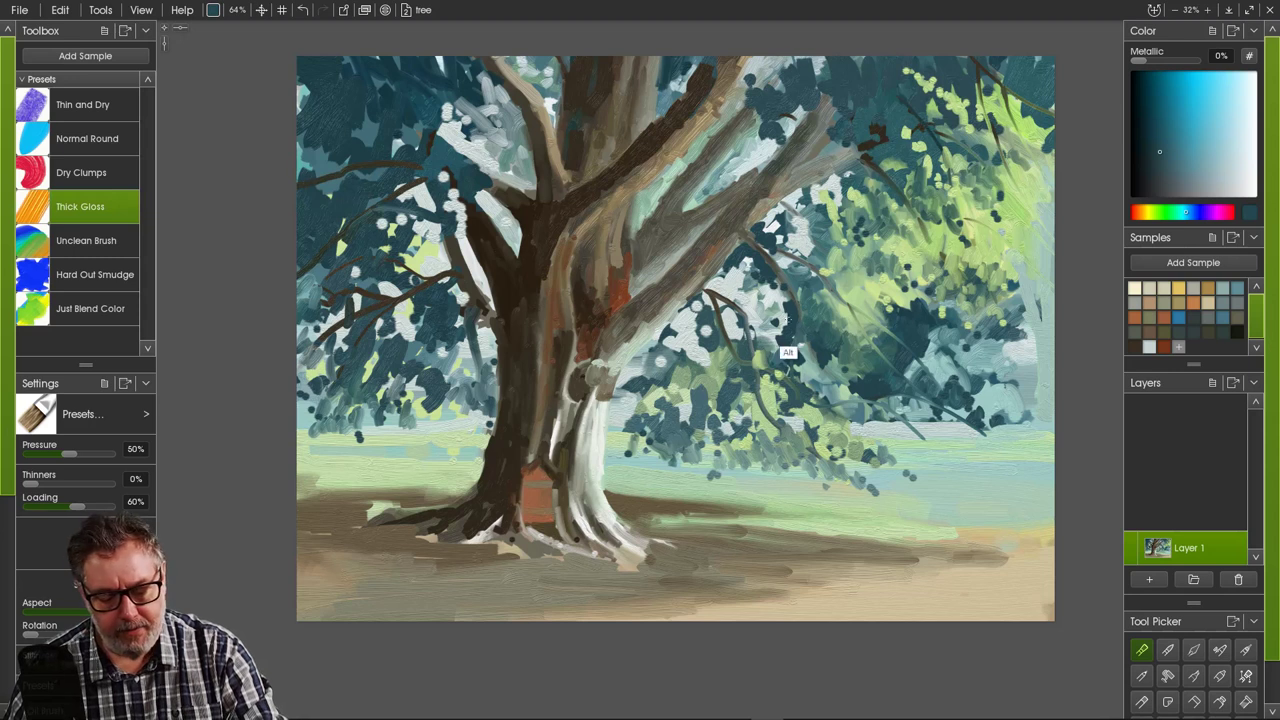
left_click(792, 313, "alt")
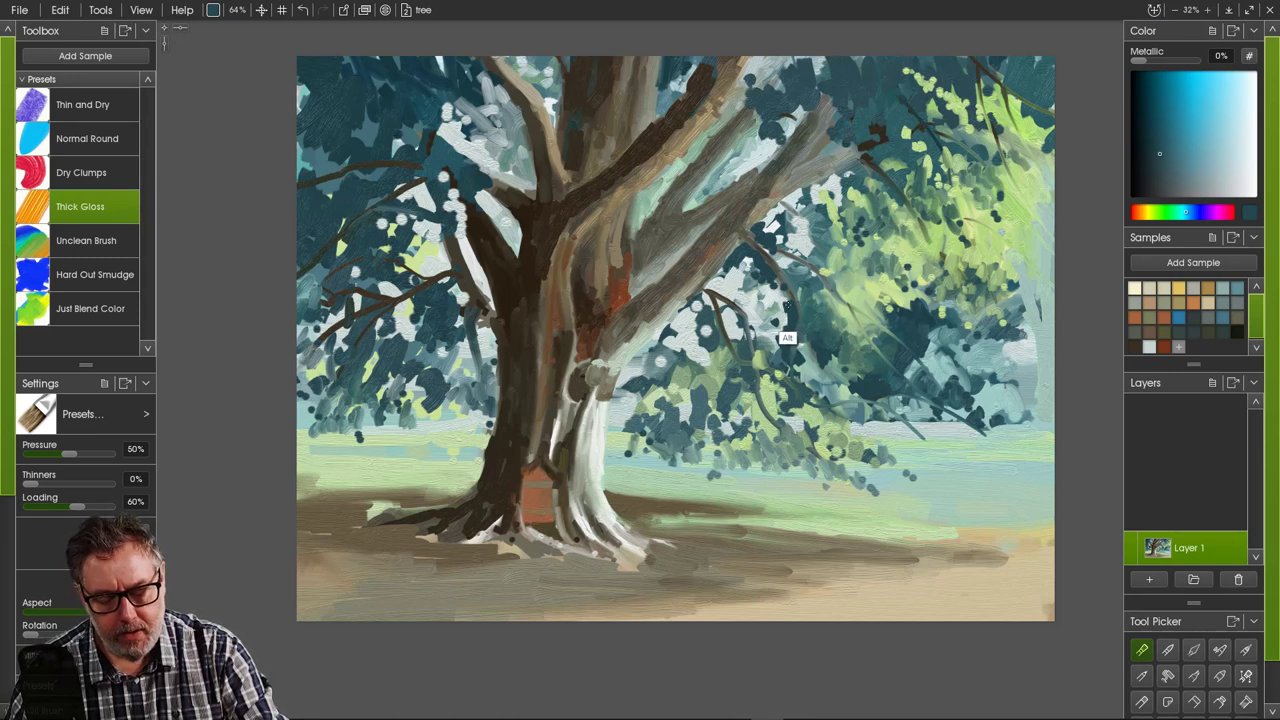
left_click(790, 304, "alt")
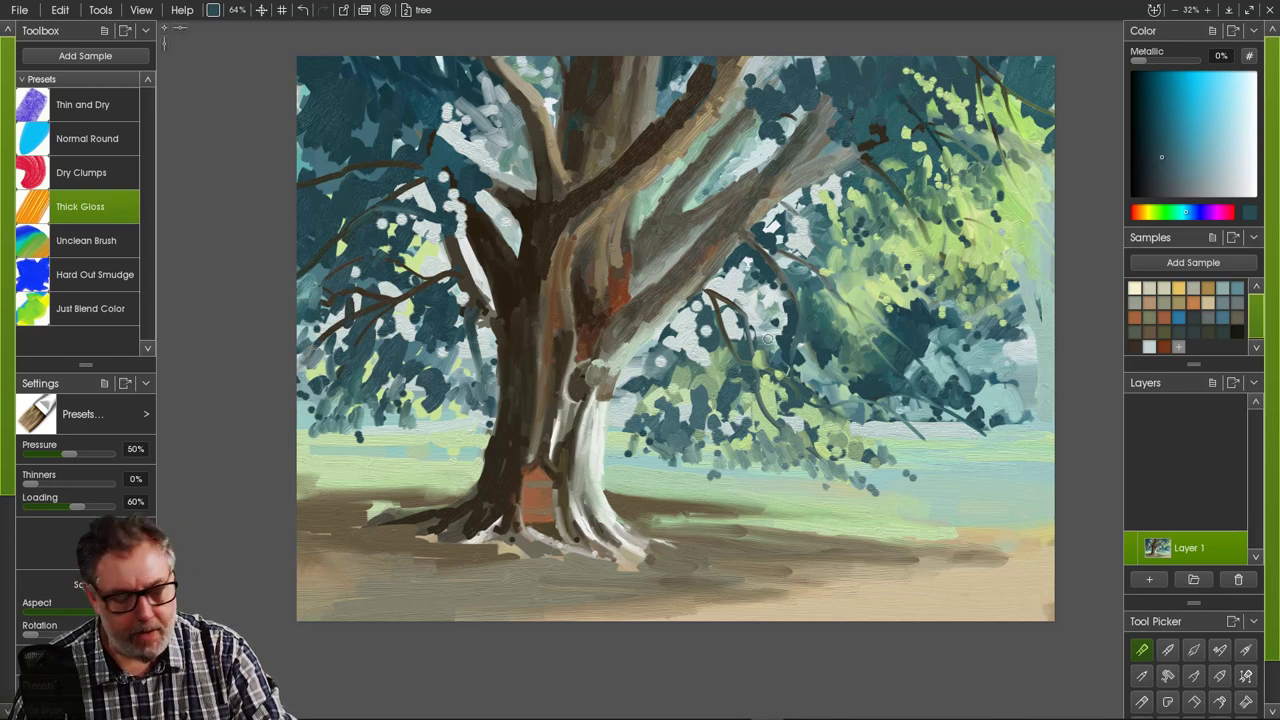
left_click(348, 98, "alt")
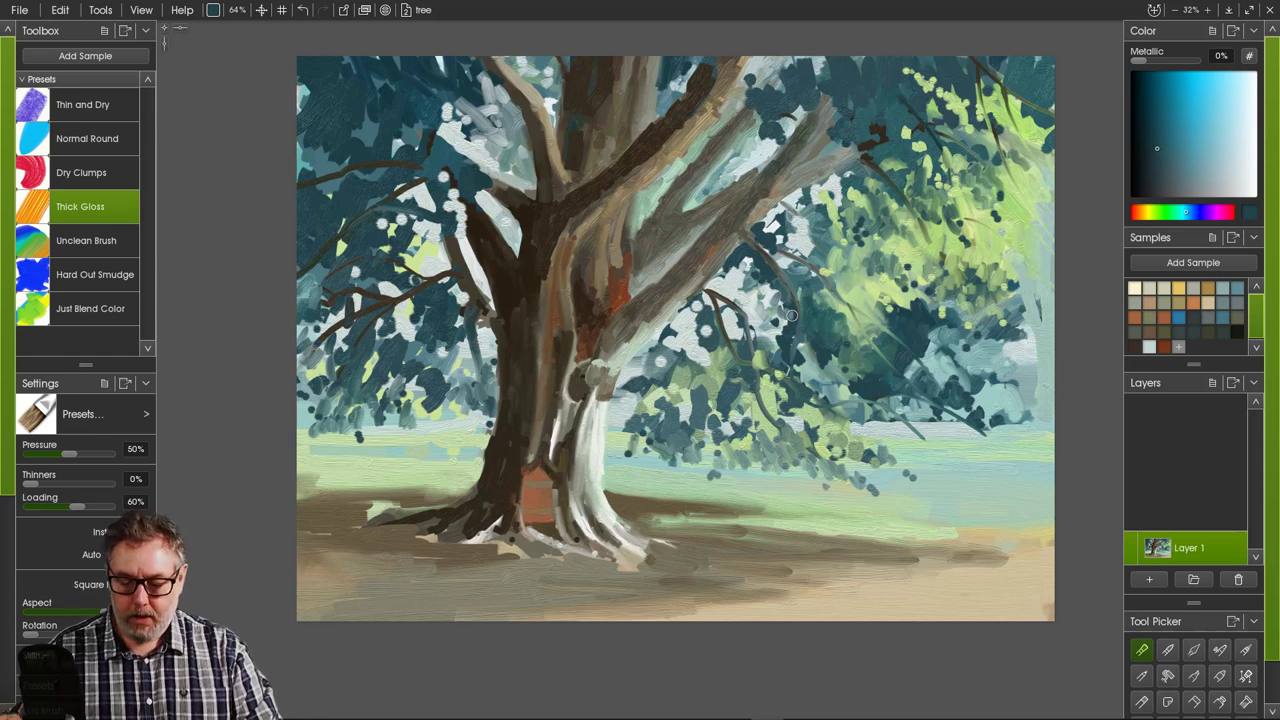
- Add a new layer and sign the artist's name in dark blue in the painting's lower-left corner with a 15% brush
left_click(1149, 579)
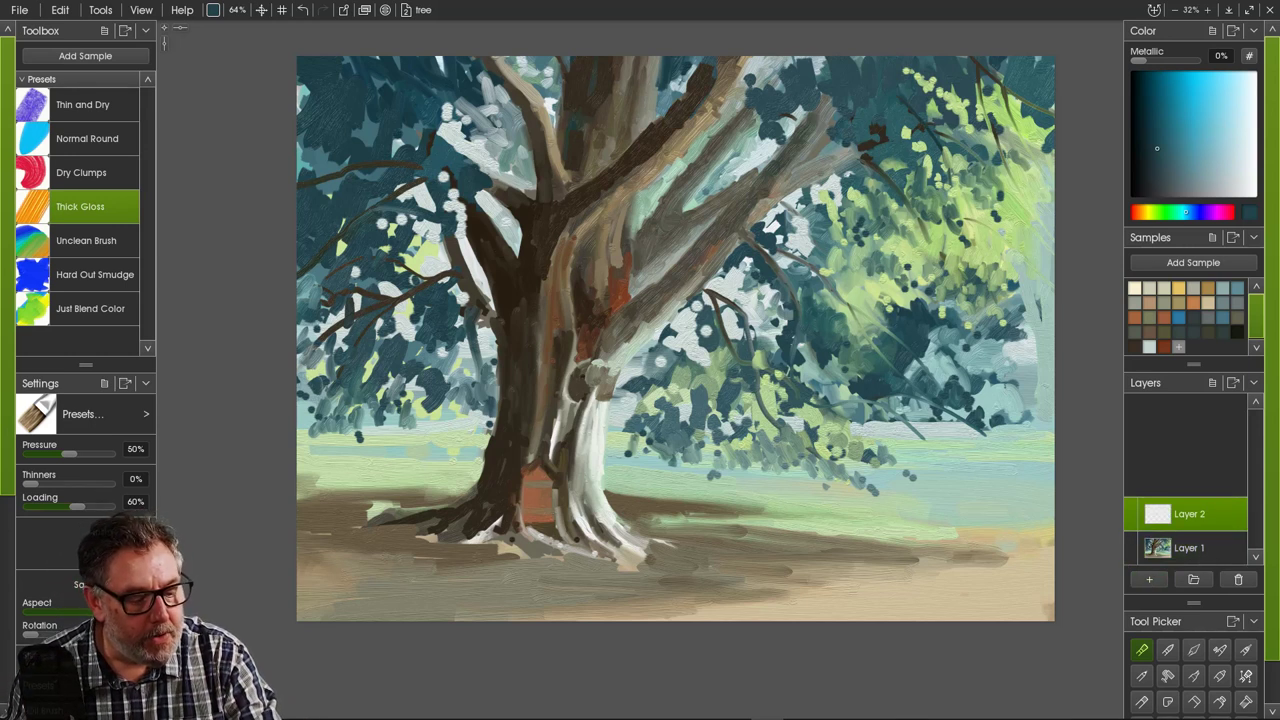
key("[")
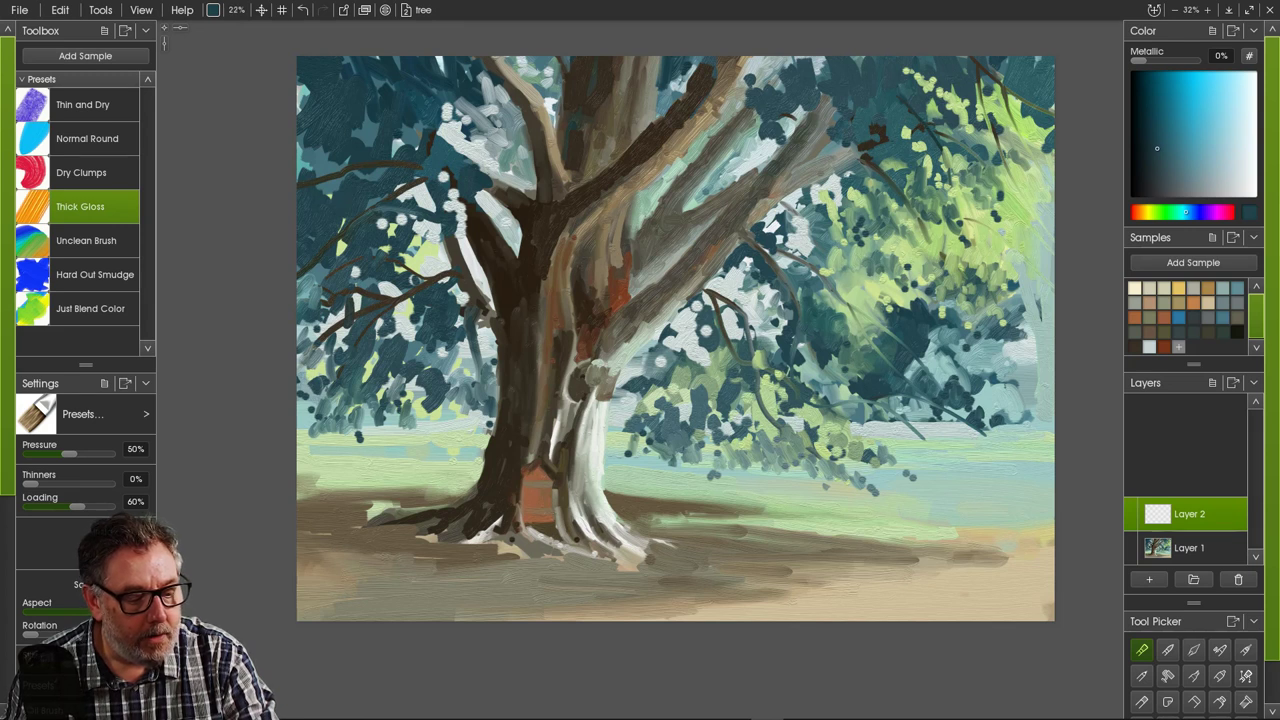
key("bracketleft")
key("bracketleft")
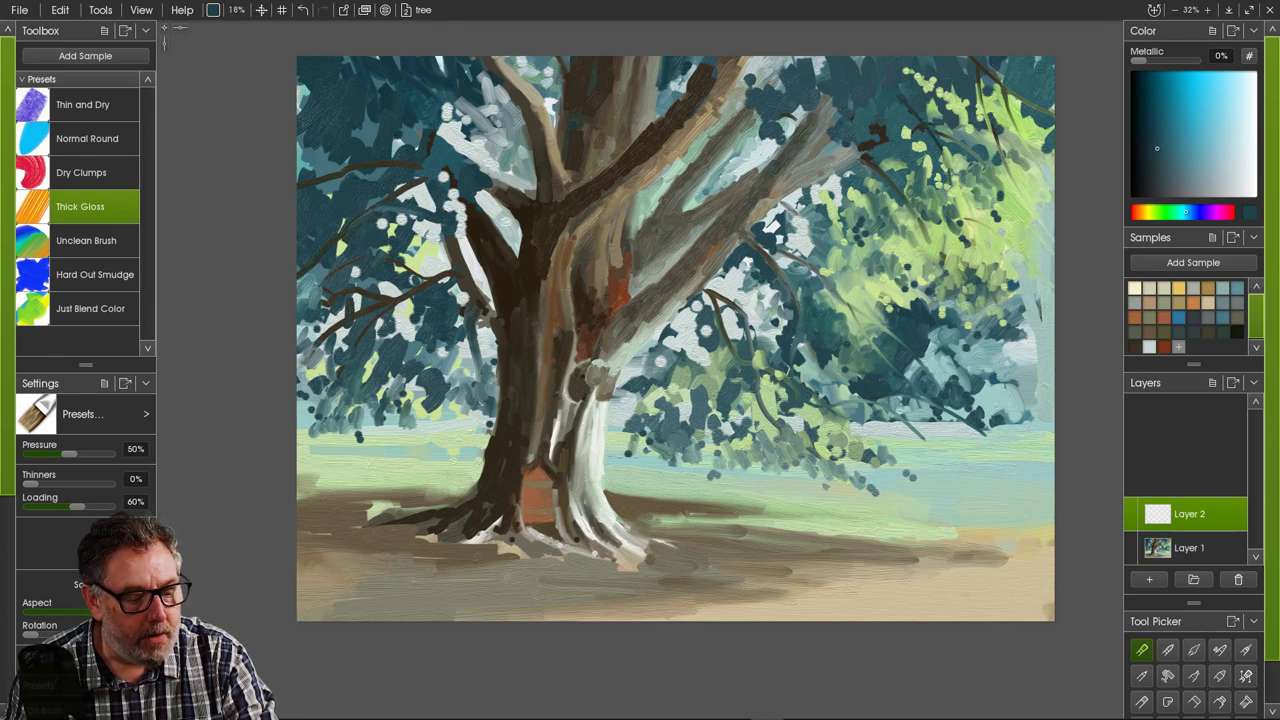
key("bracketleft")
key("bracketleft")
key("bracketleft")
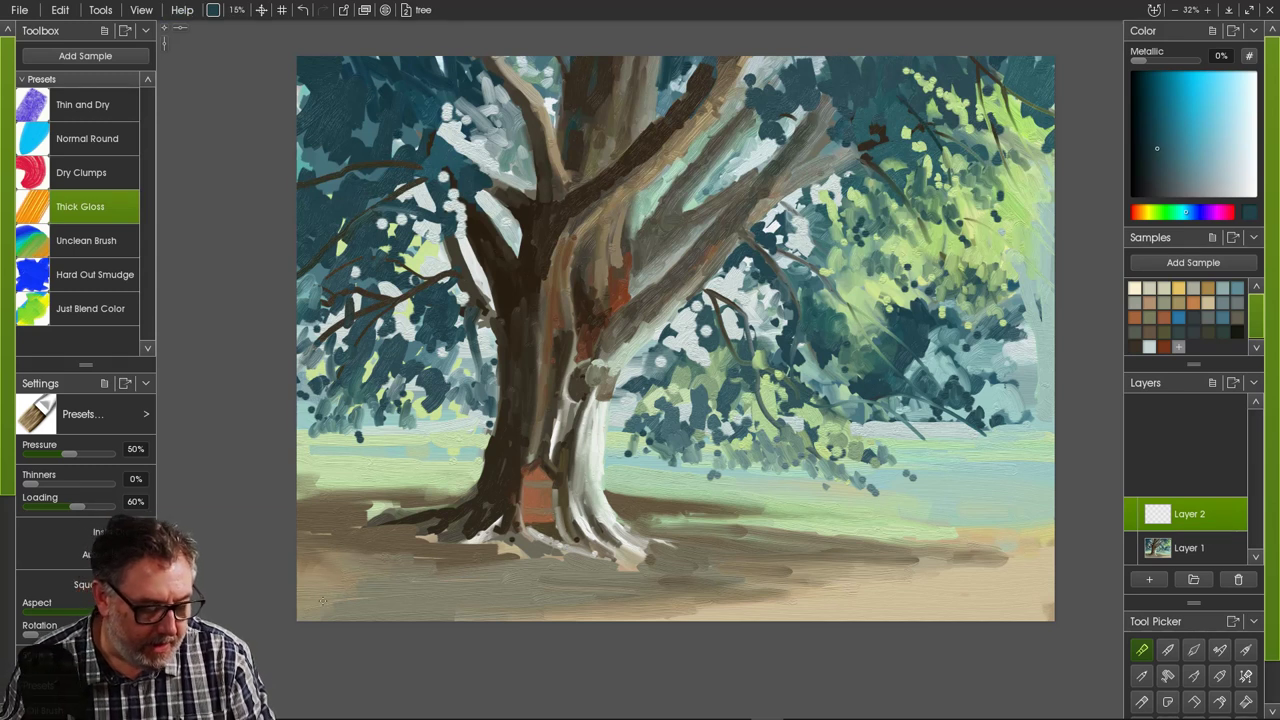
mouse_move(328, 594)
left_mouse_down()
mouse_move(364, 610)
mouse_move(404, 594)
mouse_move(425, 608)
mouse_move(455, 603)
left_mouse_up()
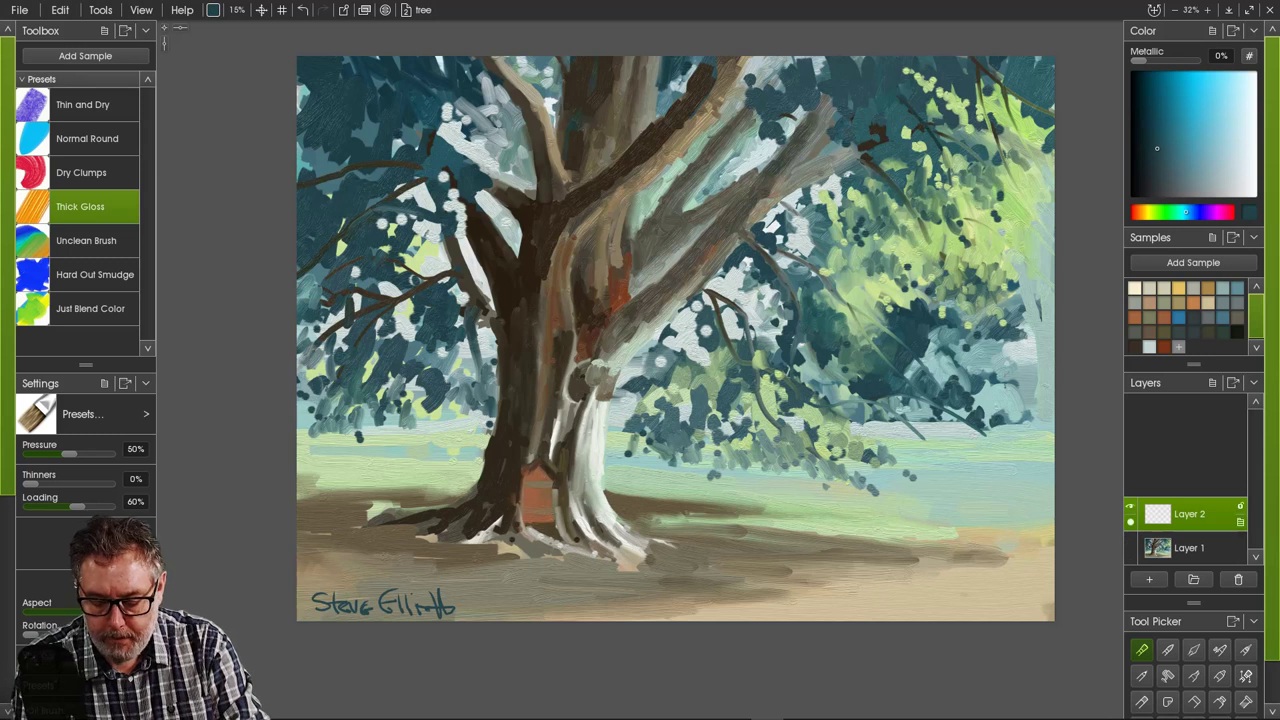
- Set the signature layer's opacity to 50%
left_click(1240, 521)
left_click(1188, 527)
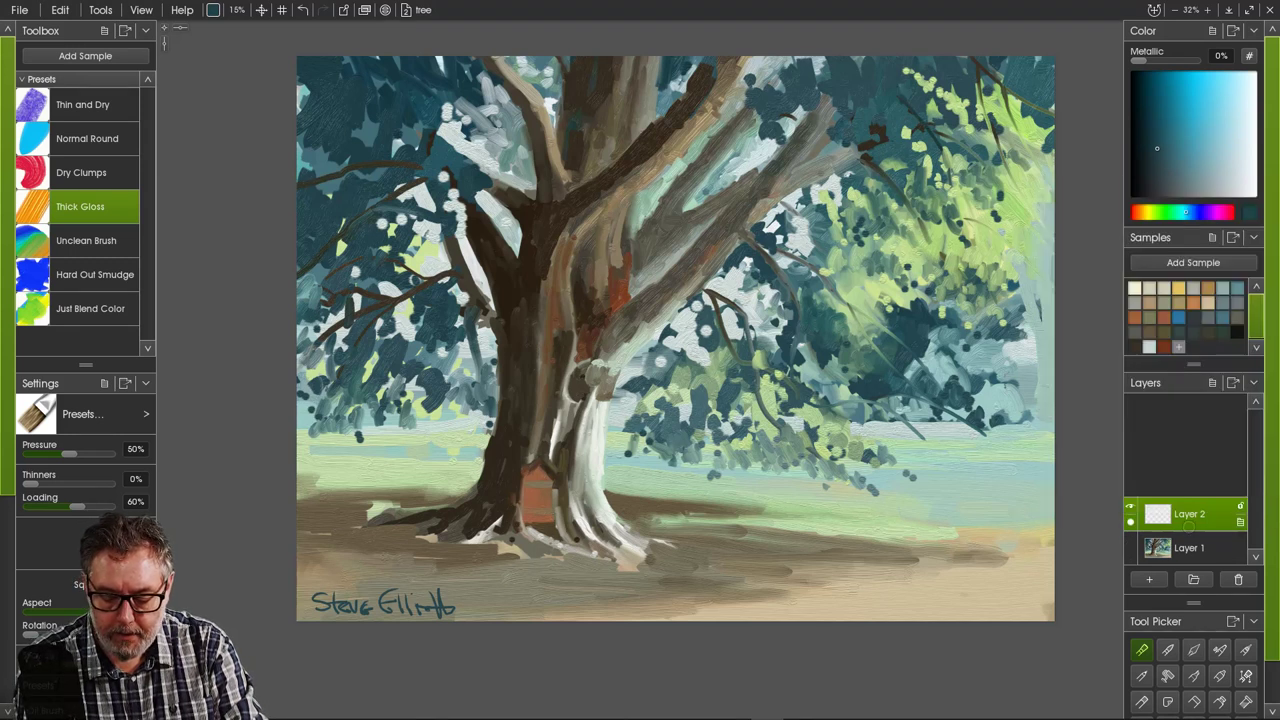
left_click(1131, 521)
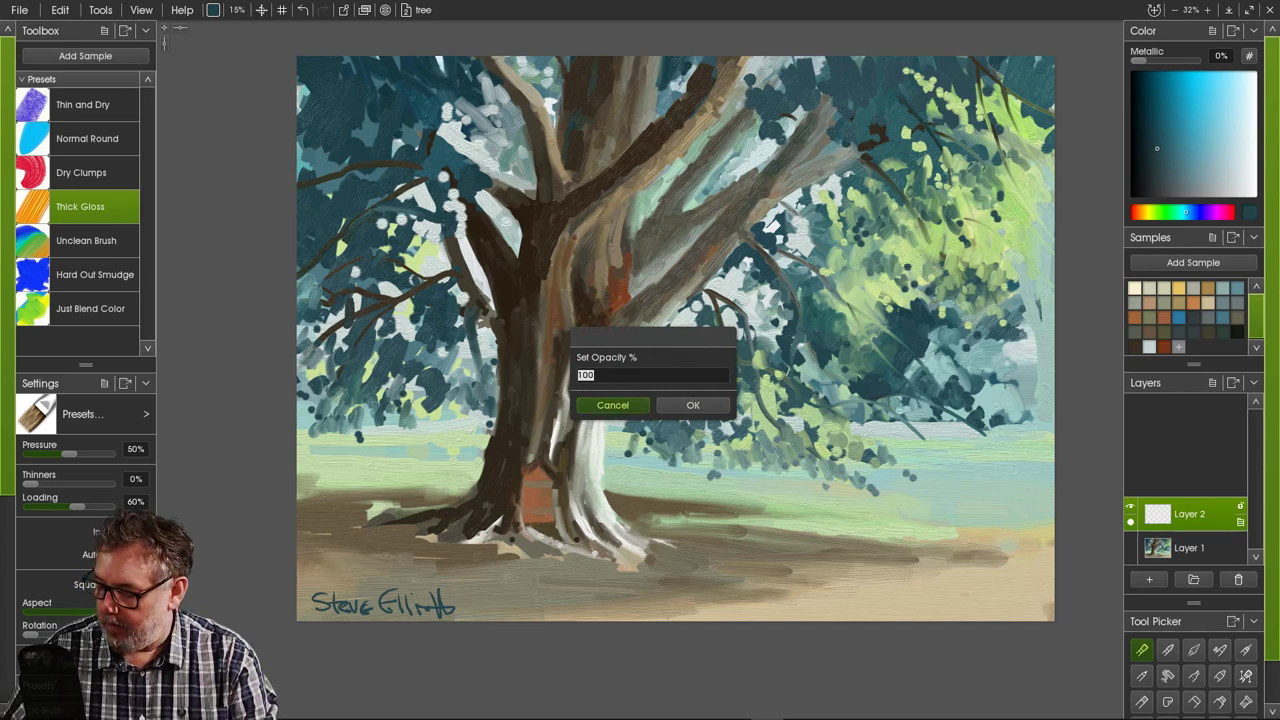
type("50")
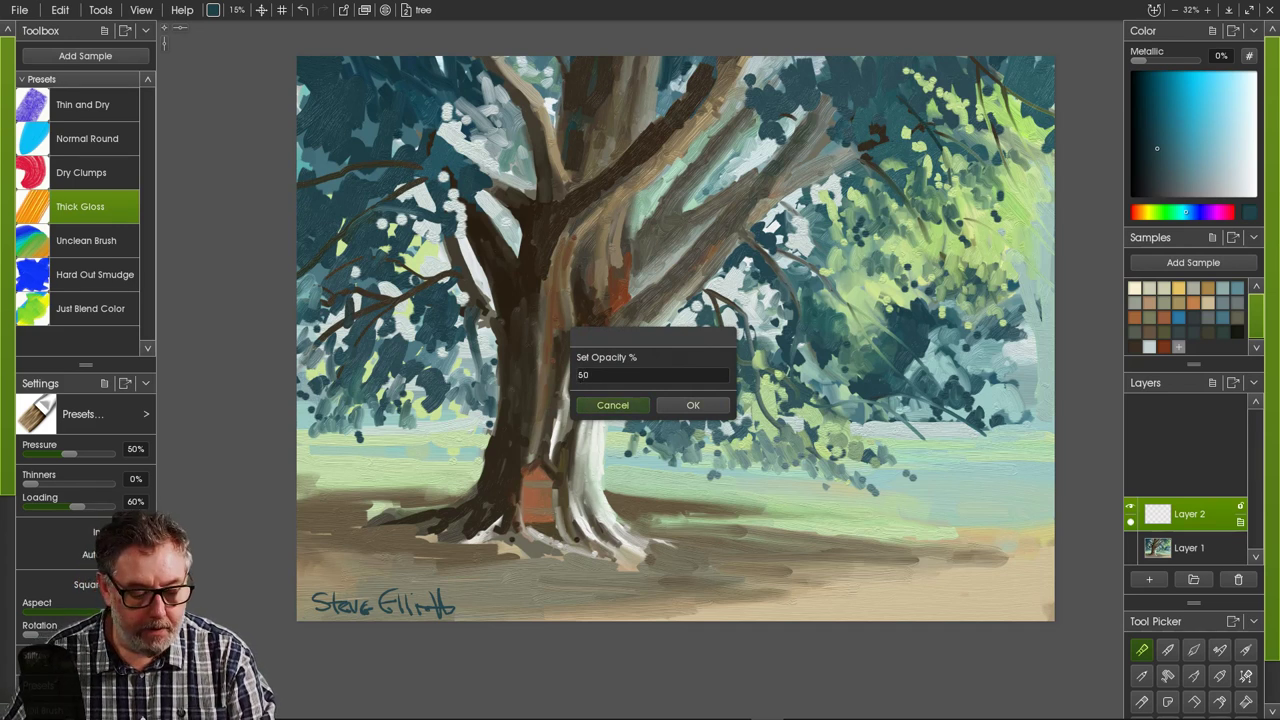
key("Return")
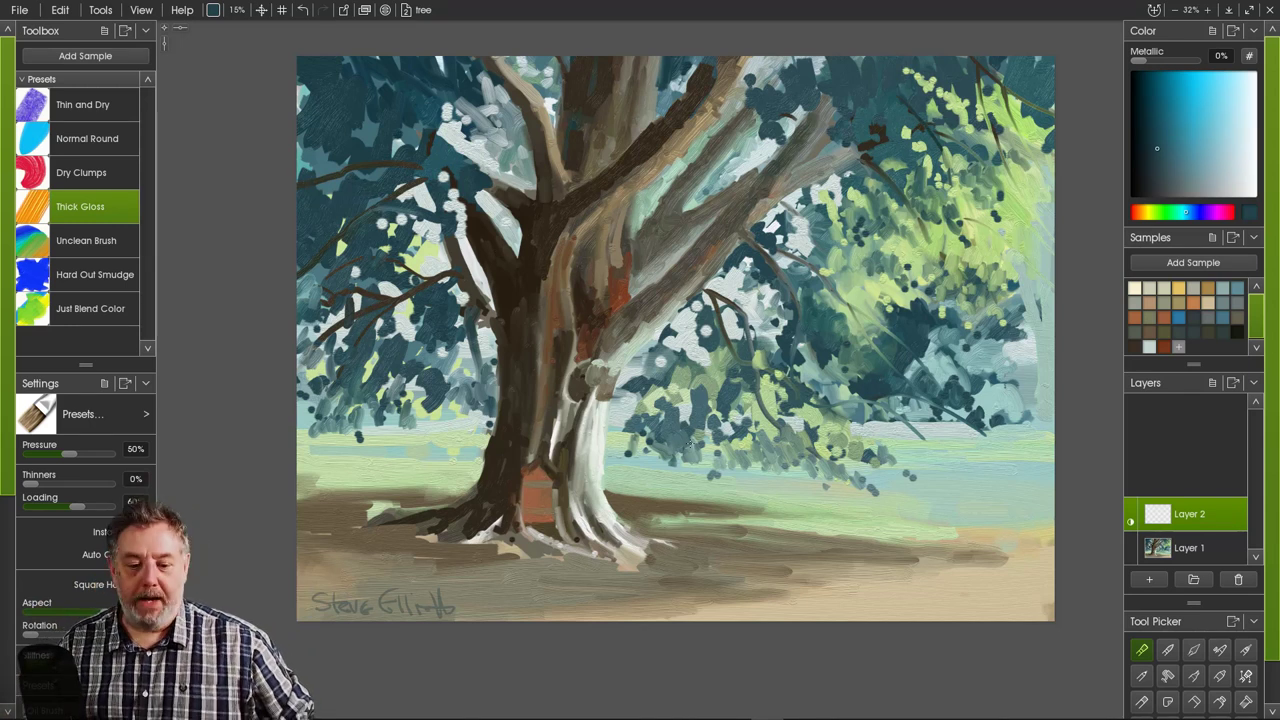
- Hide the interface panels and view the finished painting enlarged
key("Tab")
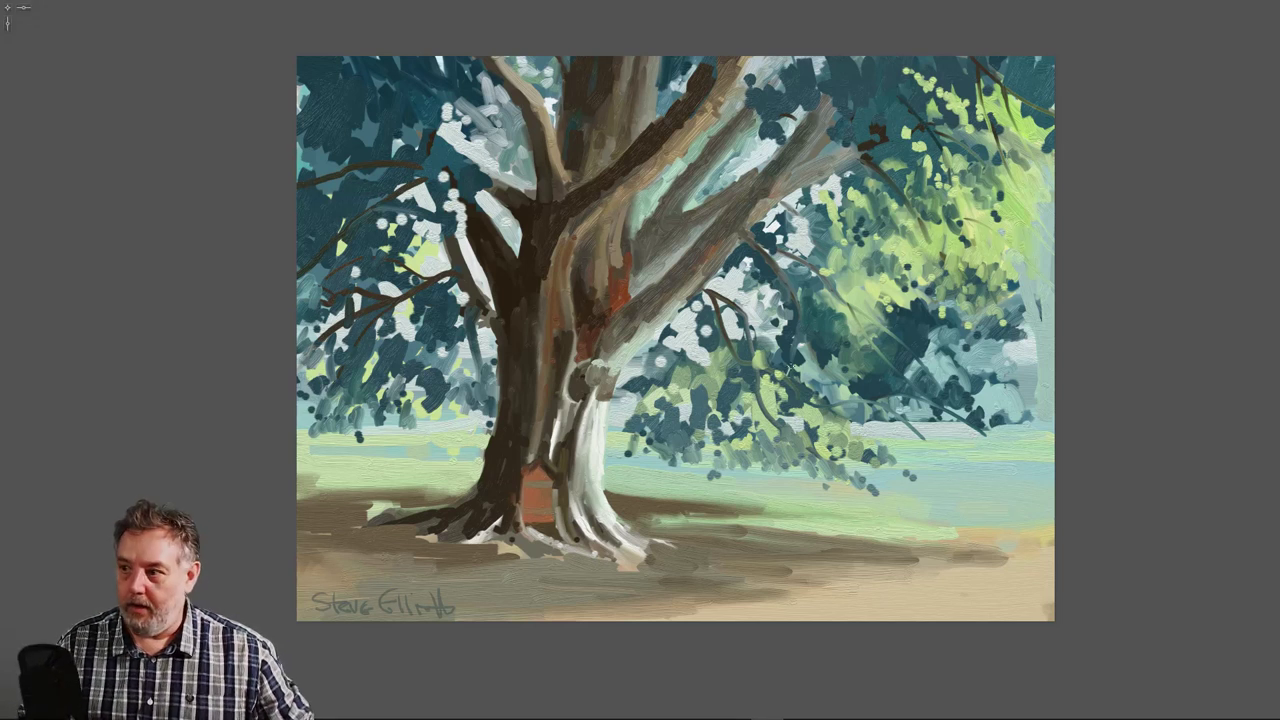
mouse_move(929, 606)
left_mouse_down()
mouse_move(960, 606)
mouse_move(937, 598)
mouse_move(952, 601)
mouse_move(950, 620)
left_mouse_up()
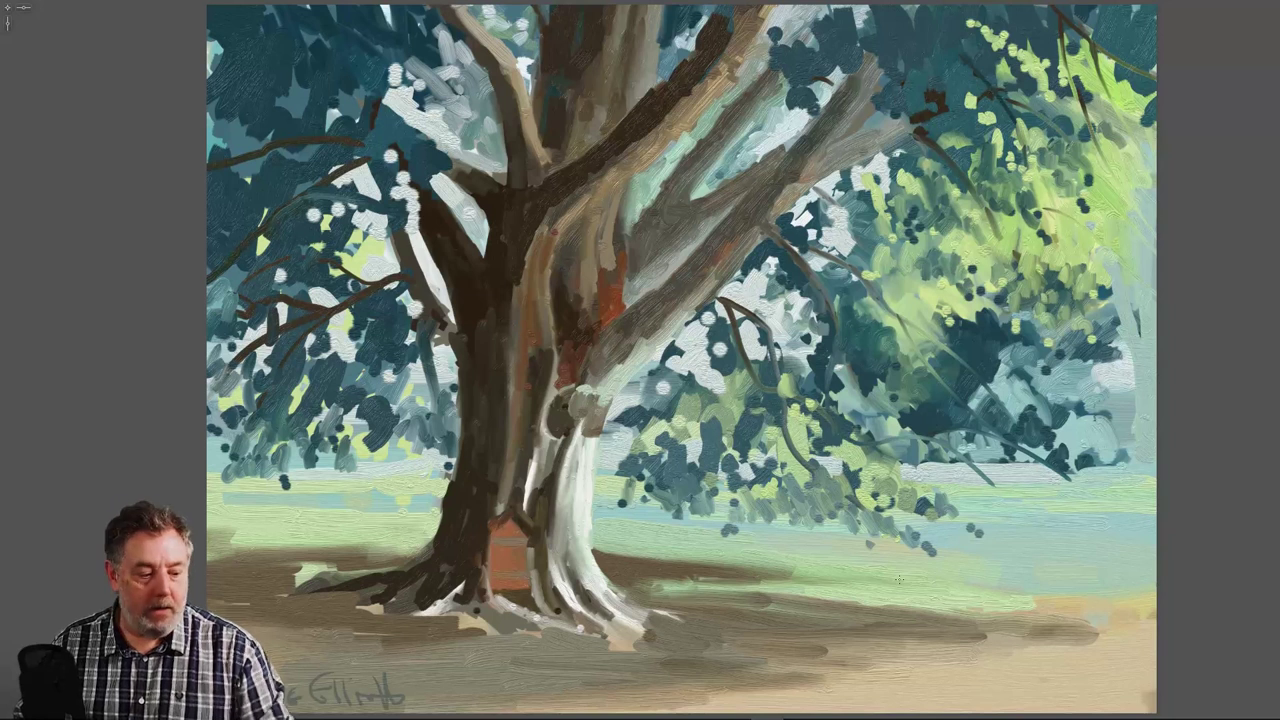